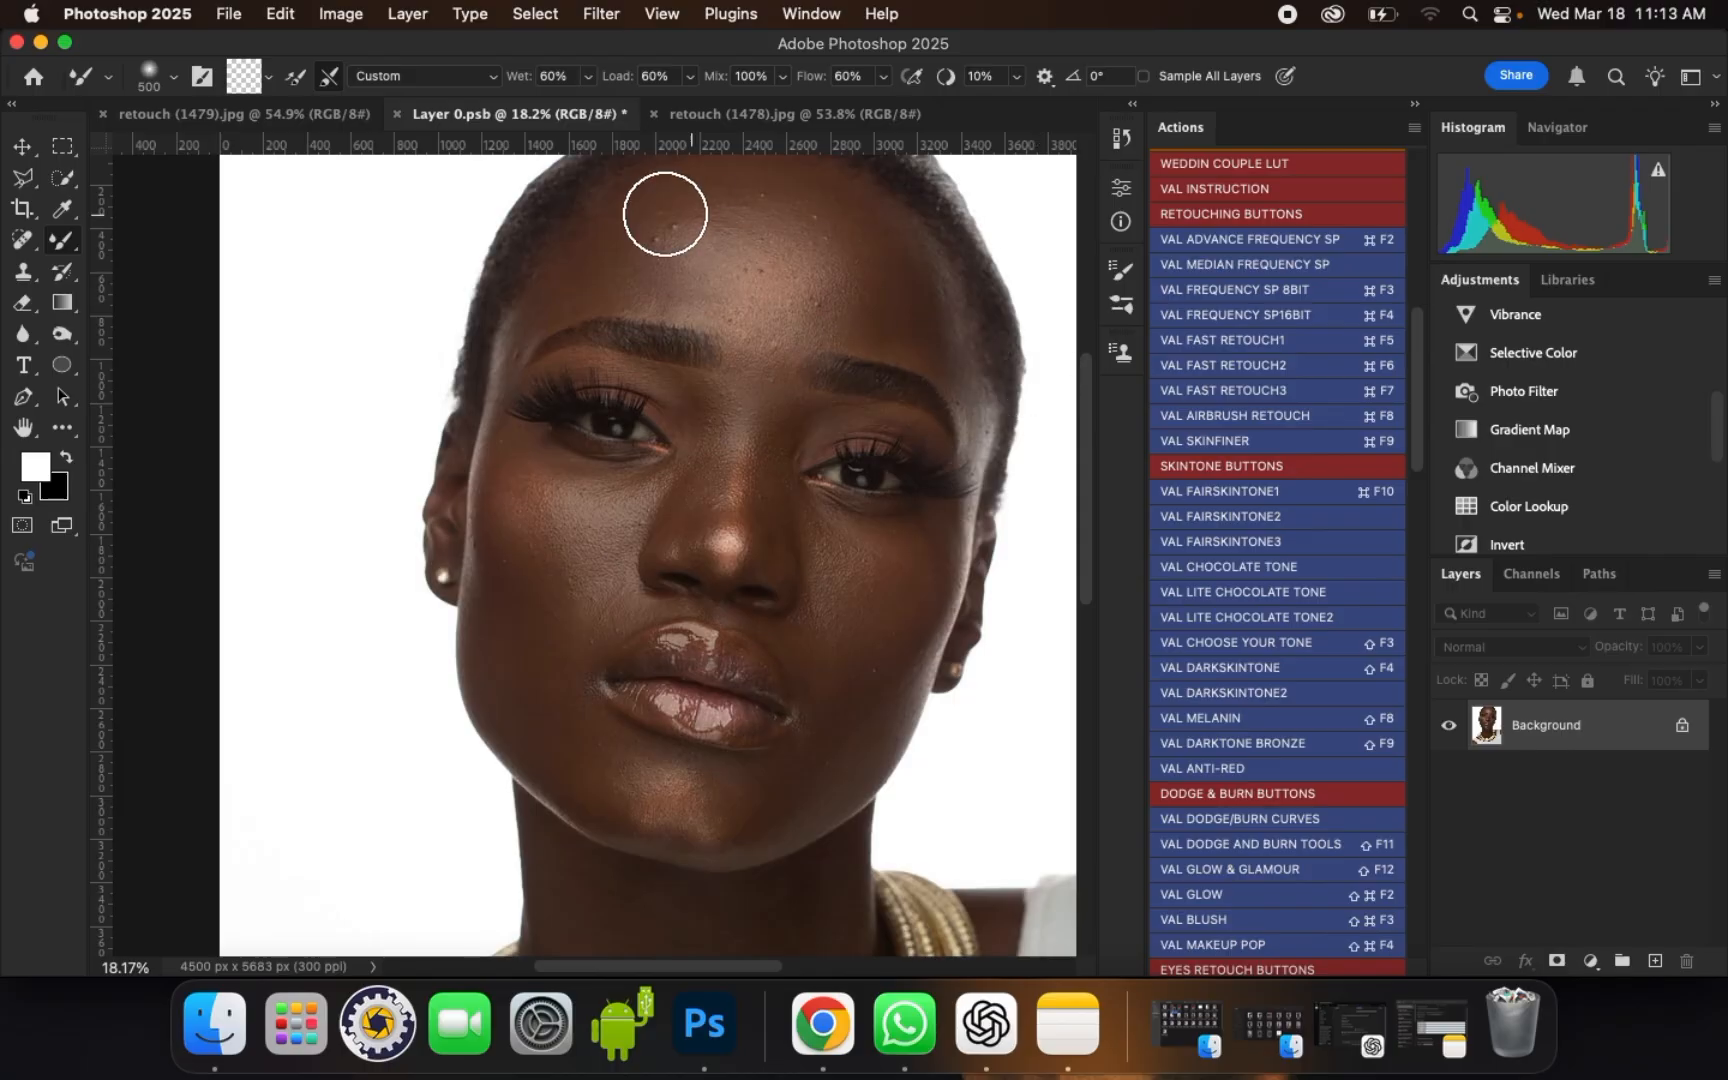
Step: Examine the portrait's skin close up and browse the retouching actions available
scroll(662, 208, up, 1)
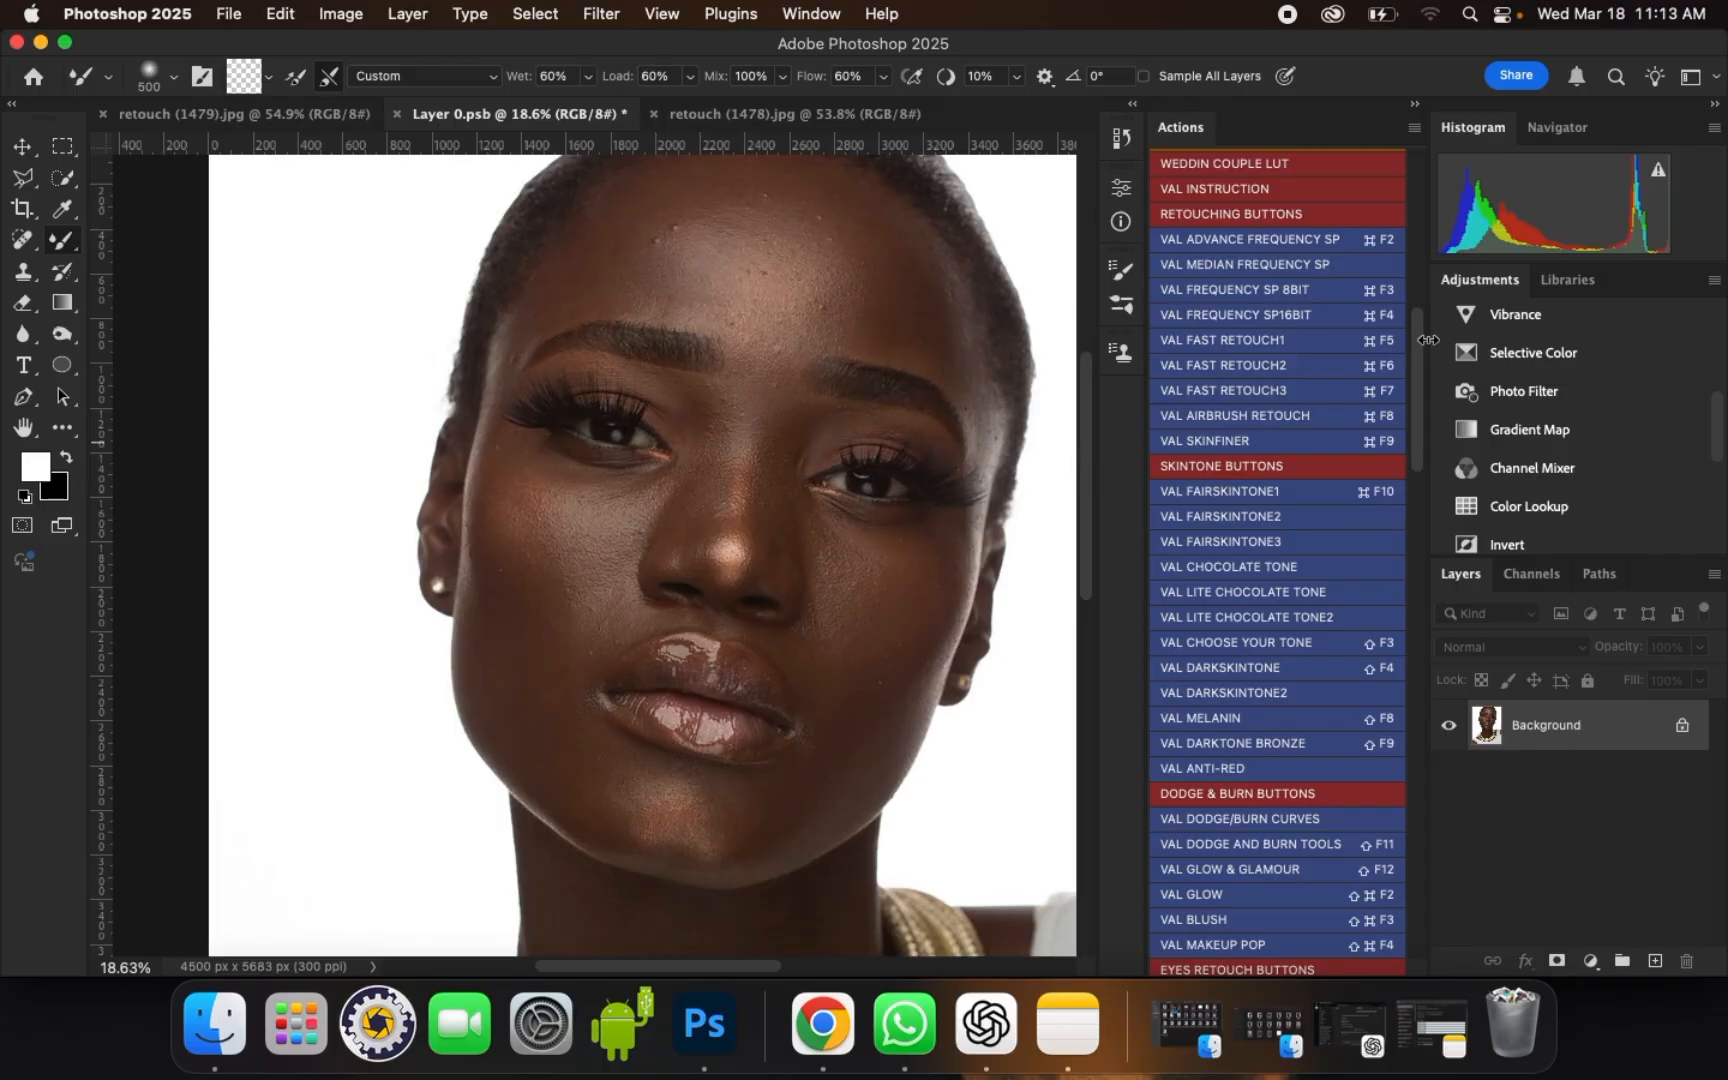
mouse_move(1420, 363)
mouse_down()
mouse_move(1401, 652)
mouse_move(1412, 822)
mouse_move(1396, 332)
mouse_move(1407, 372)
mouse_up()
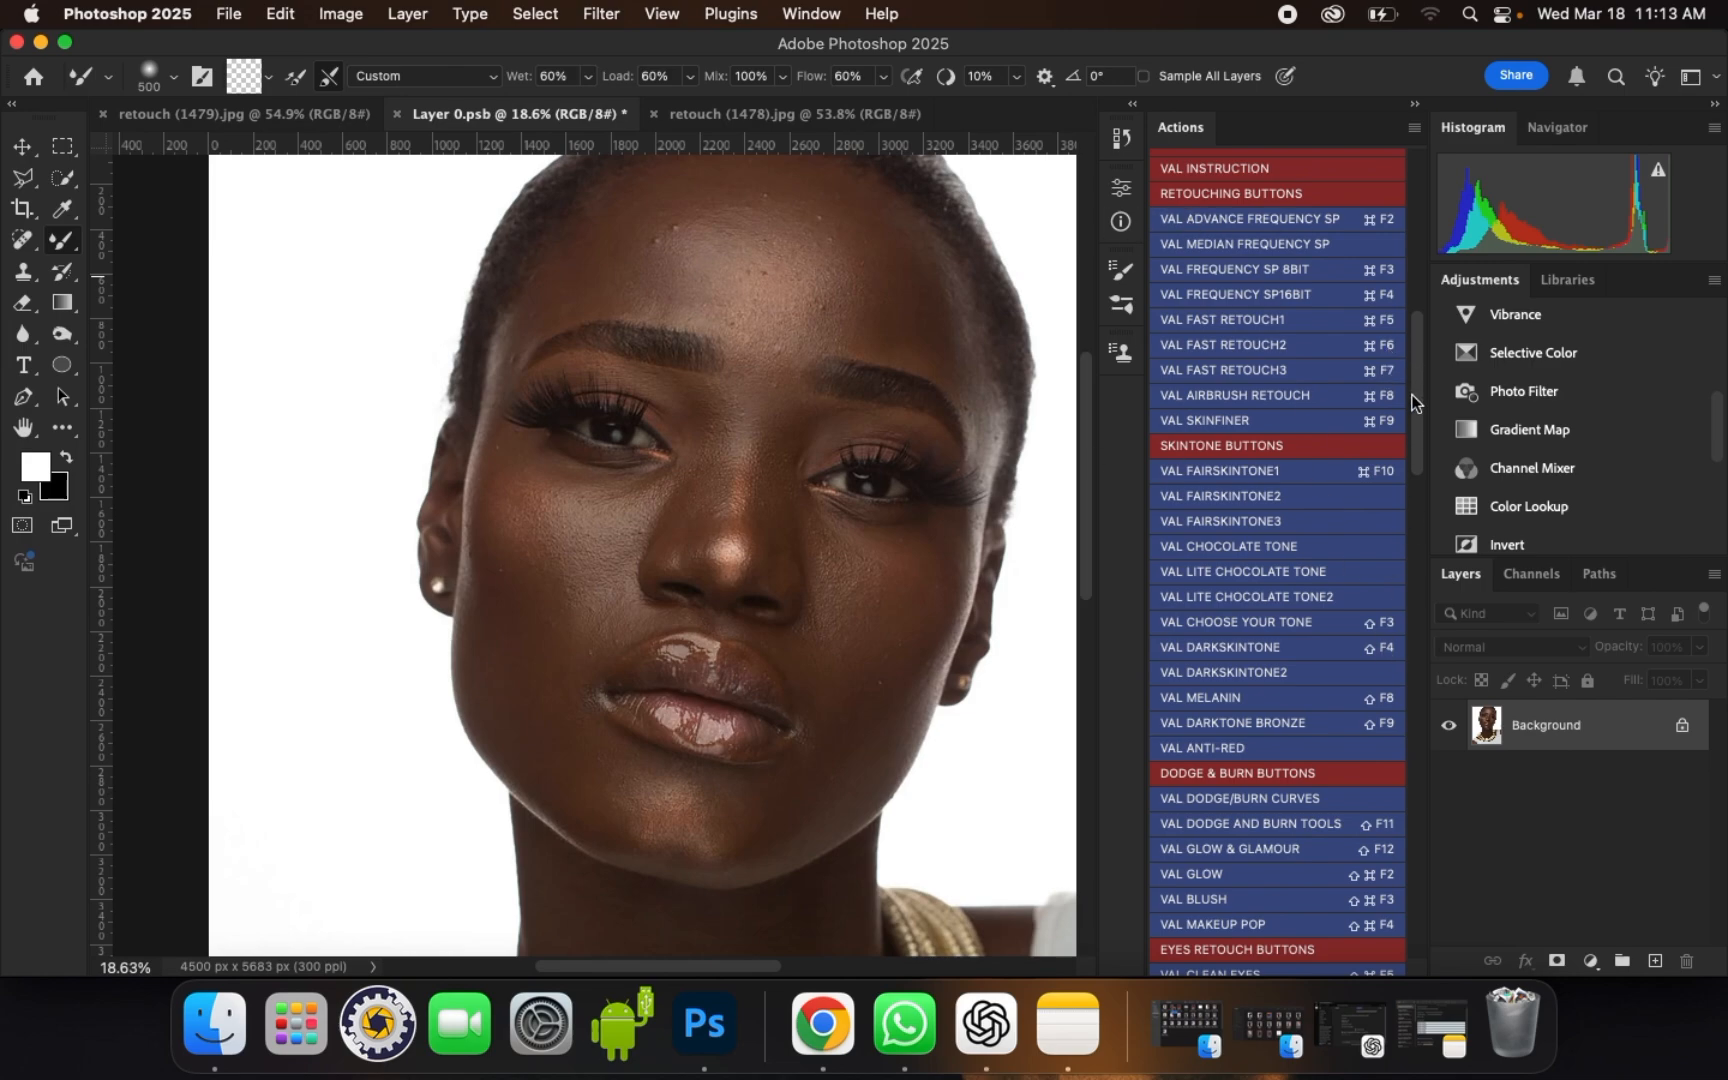
mouse_move(1413, 398)
mouse_down()
mouse_move(1427, 679)
mouse_move(1419, 355)
mouse_move(1419, 410)
mouse_up()
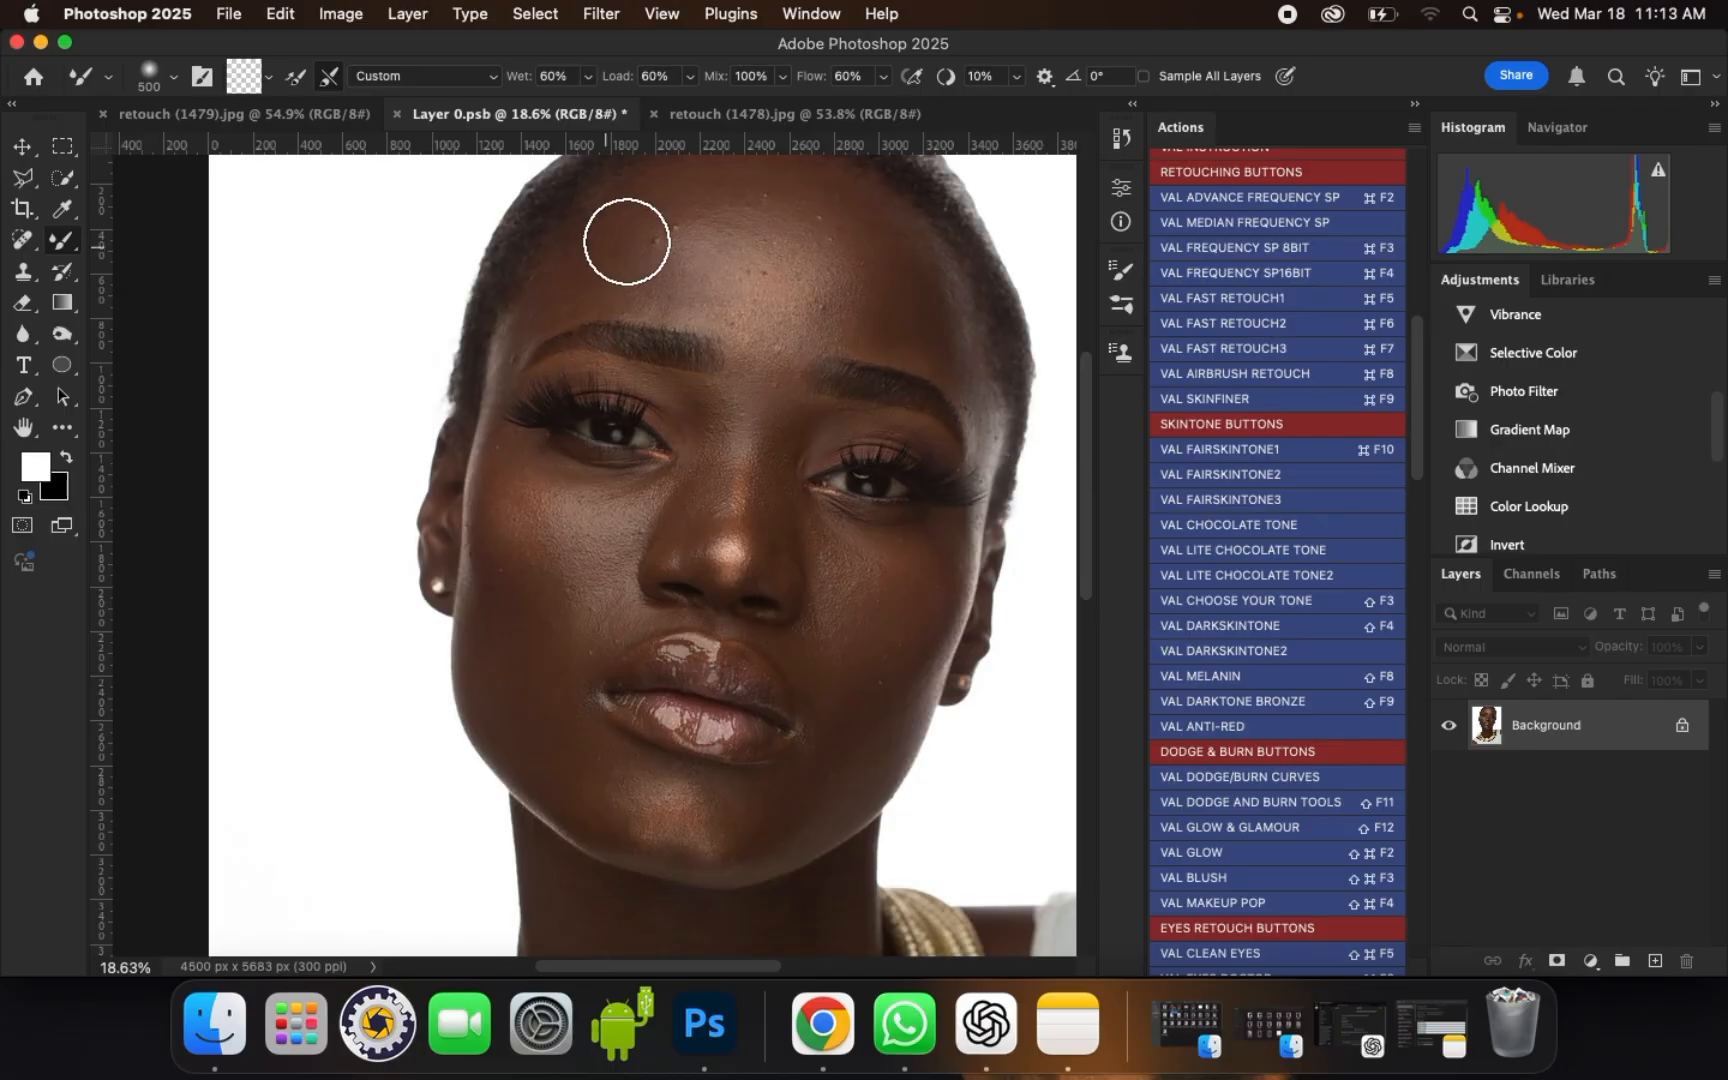
scroll(680, 227, up, 1)
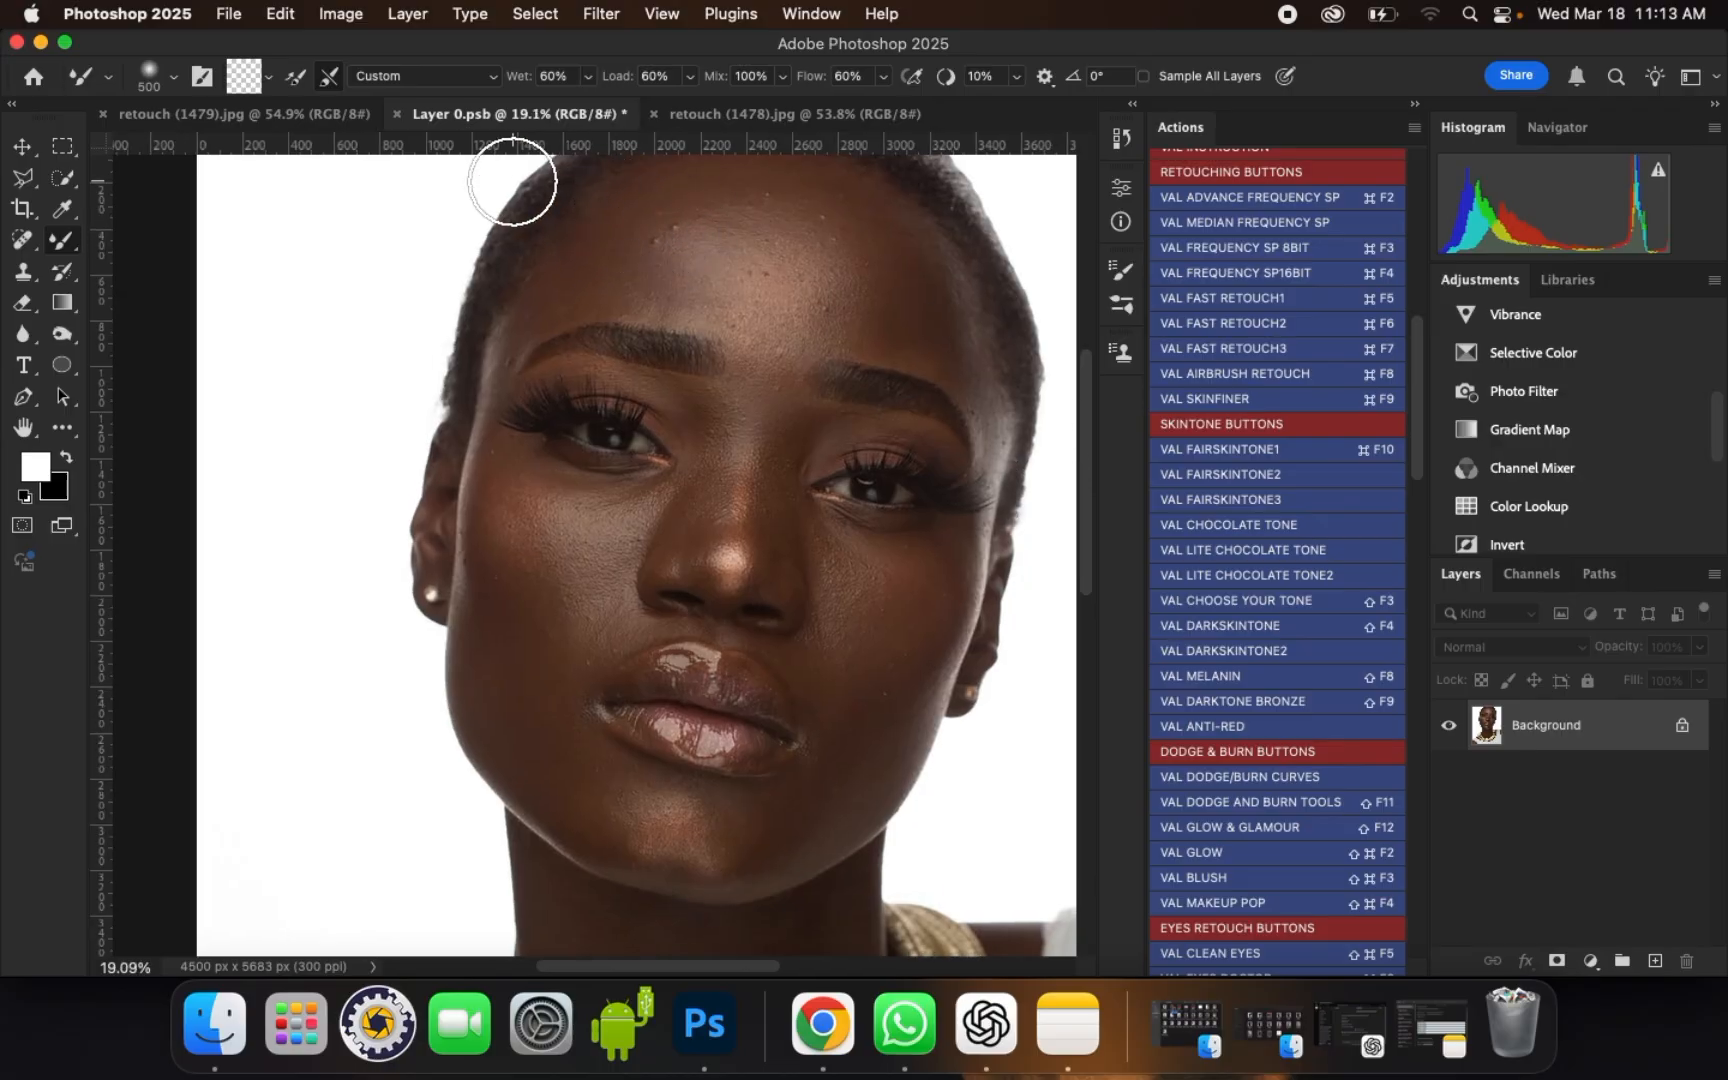
scroll(580, 160, up, 1)
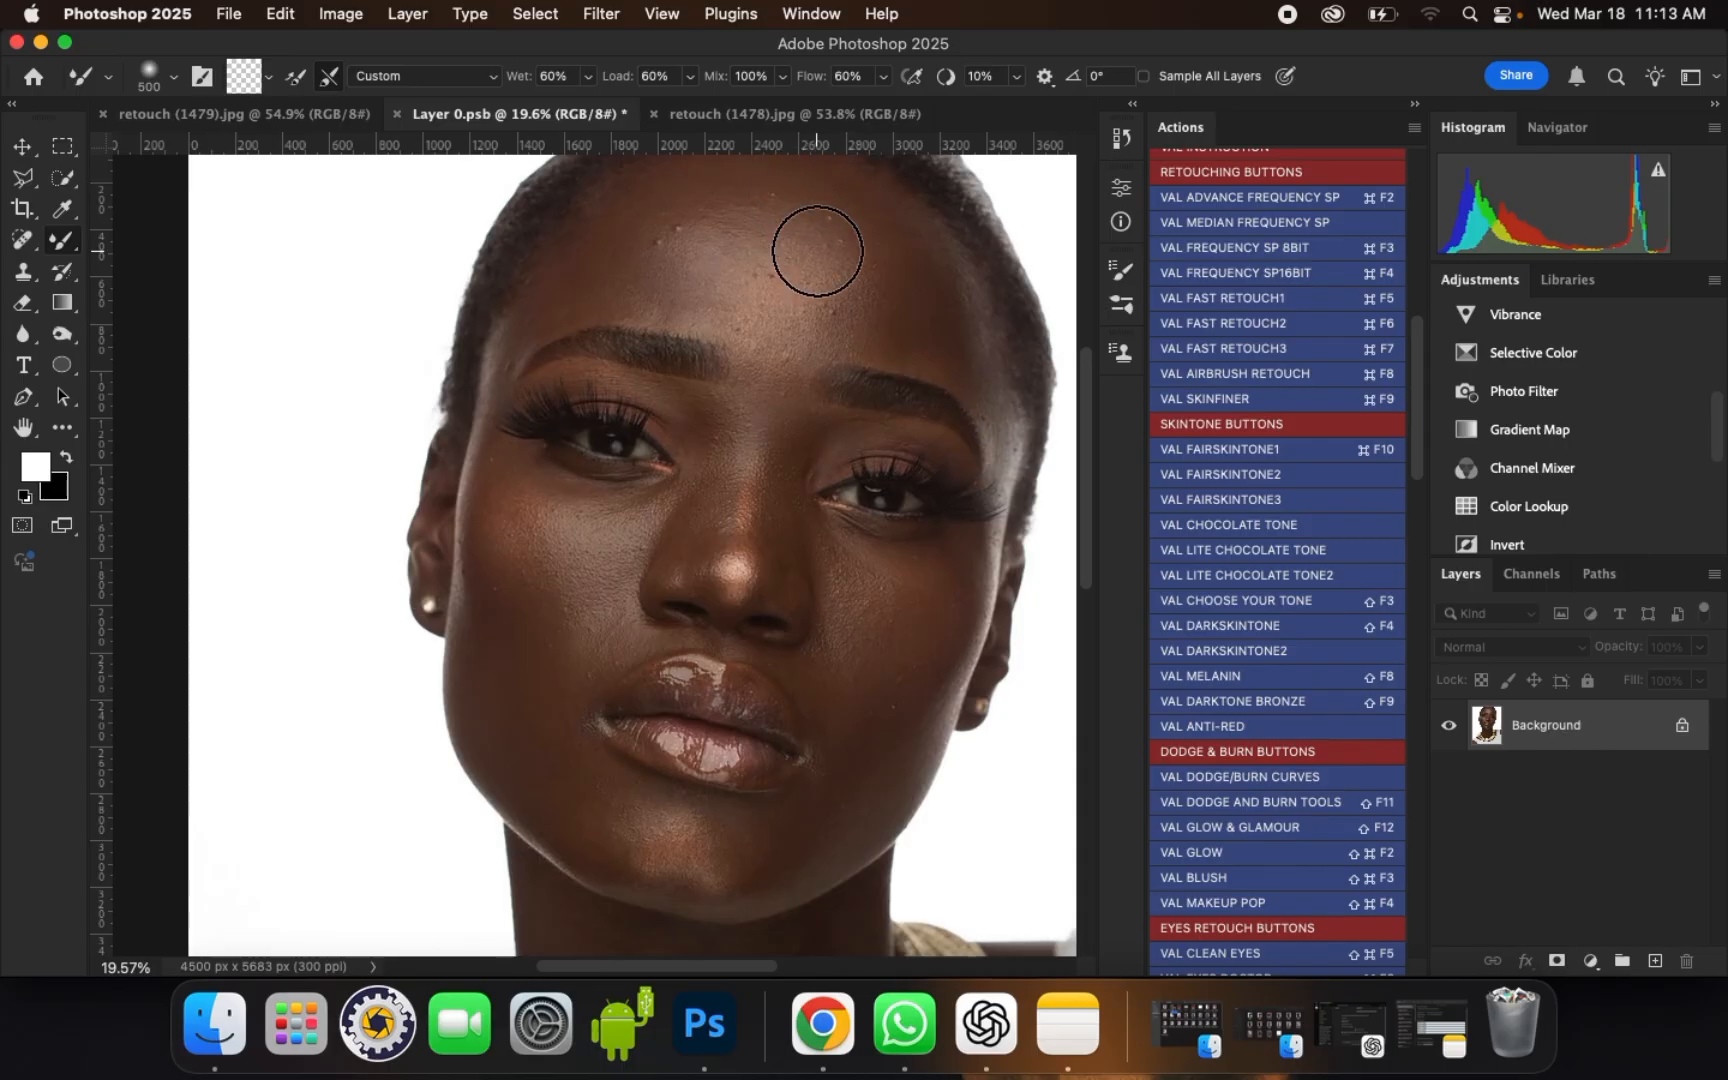
scroll(636, 222, up, 1)
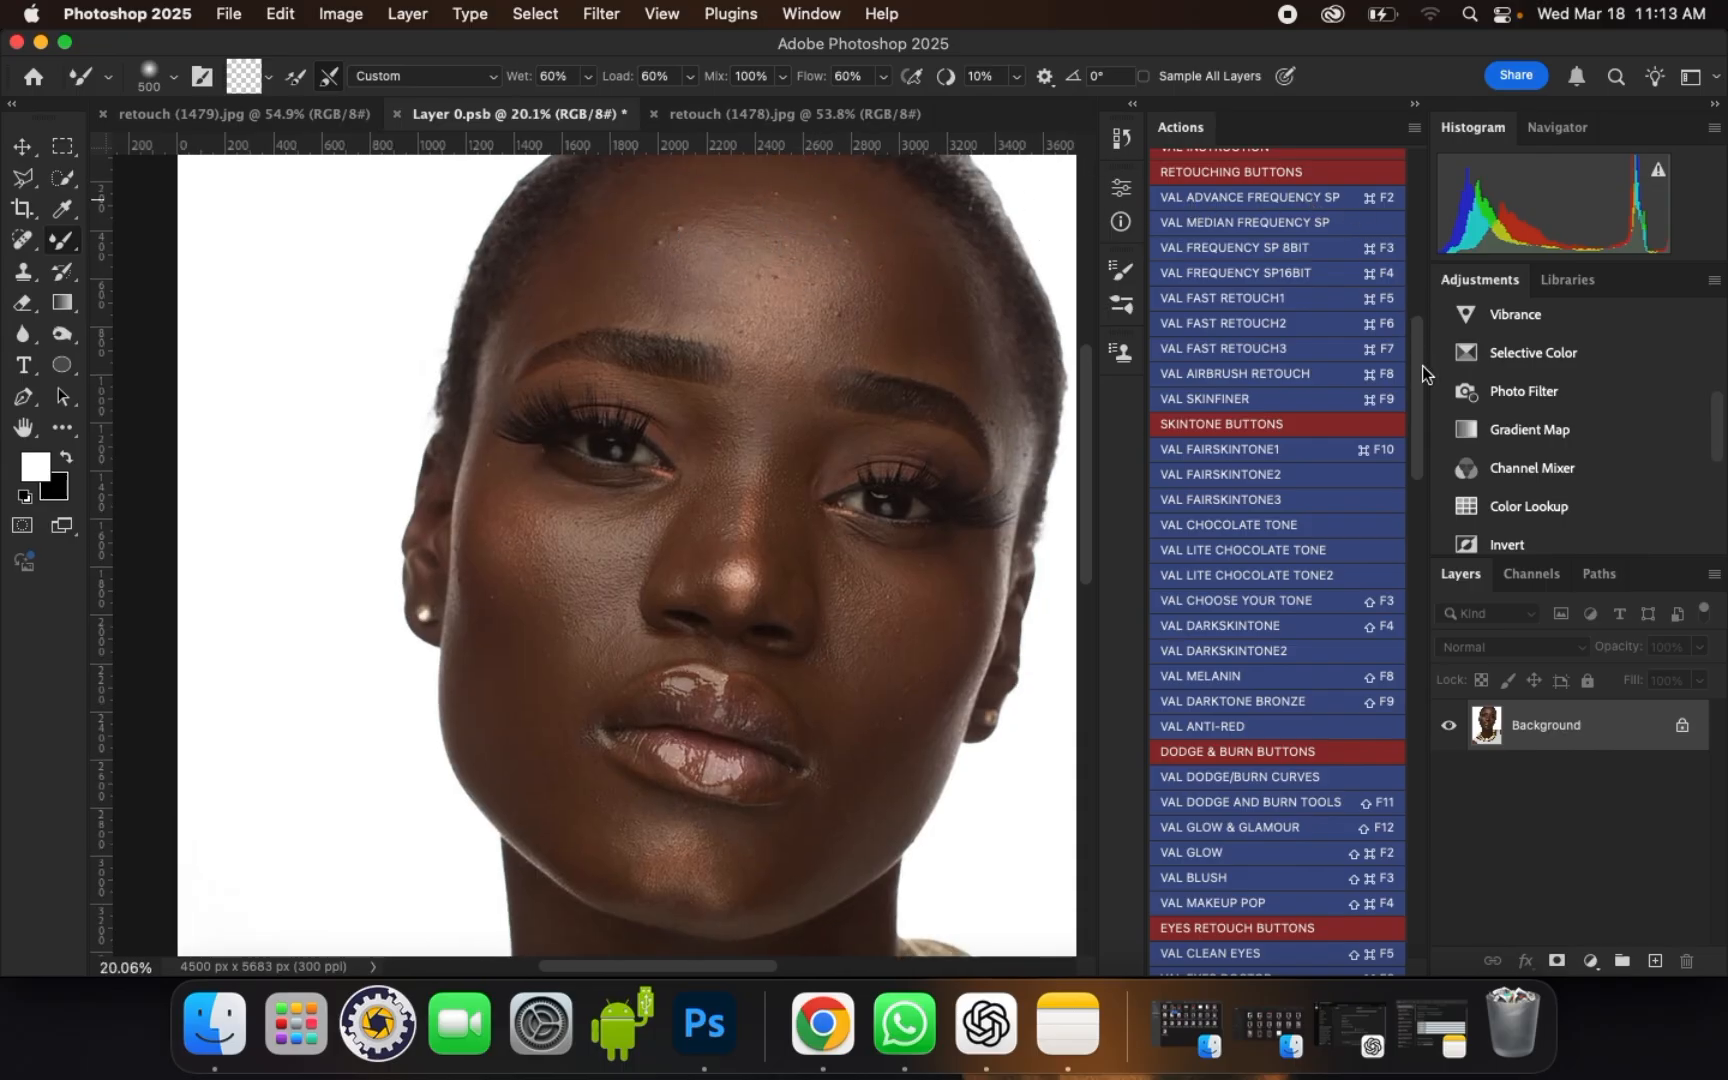
mouse_move(1418, 364)
mouse_down()
mouse_move(1415, 290)
mouse_move(1413, 342)
mouse_up()
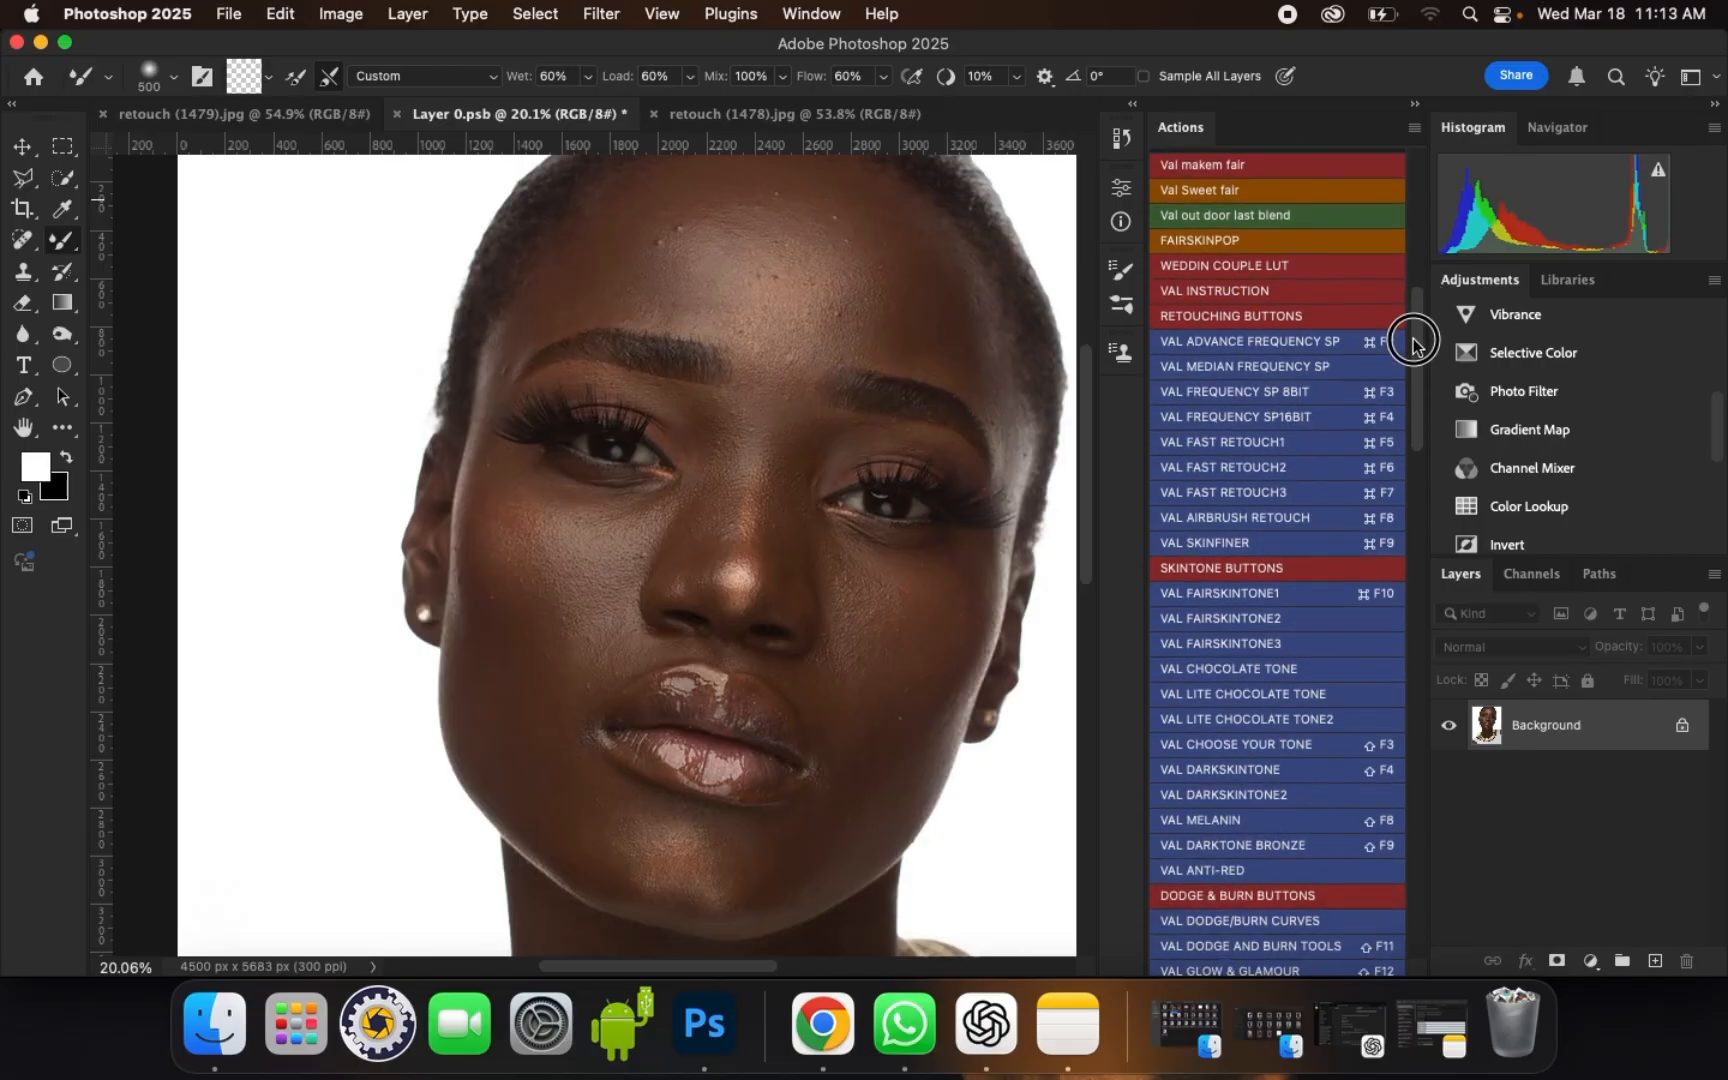
scroll(1413, 342, down, 5)
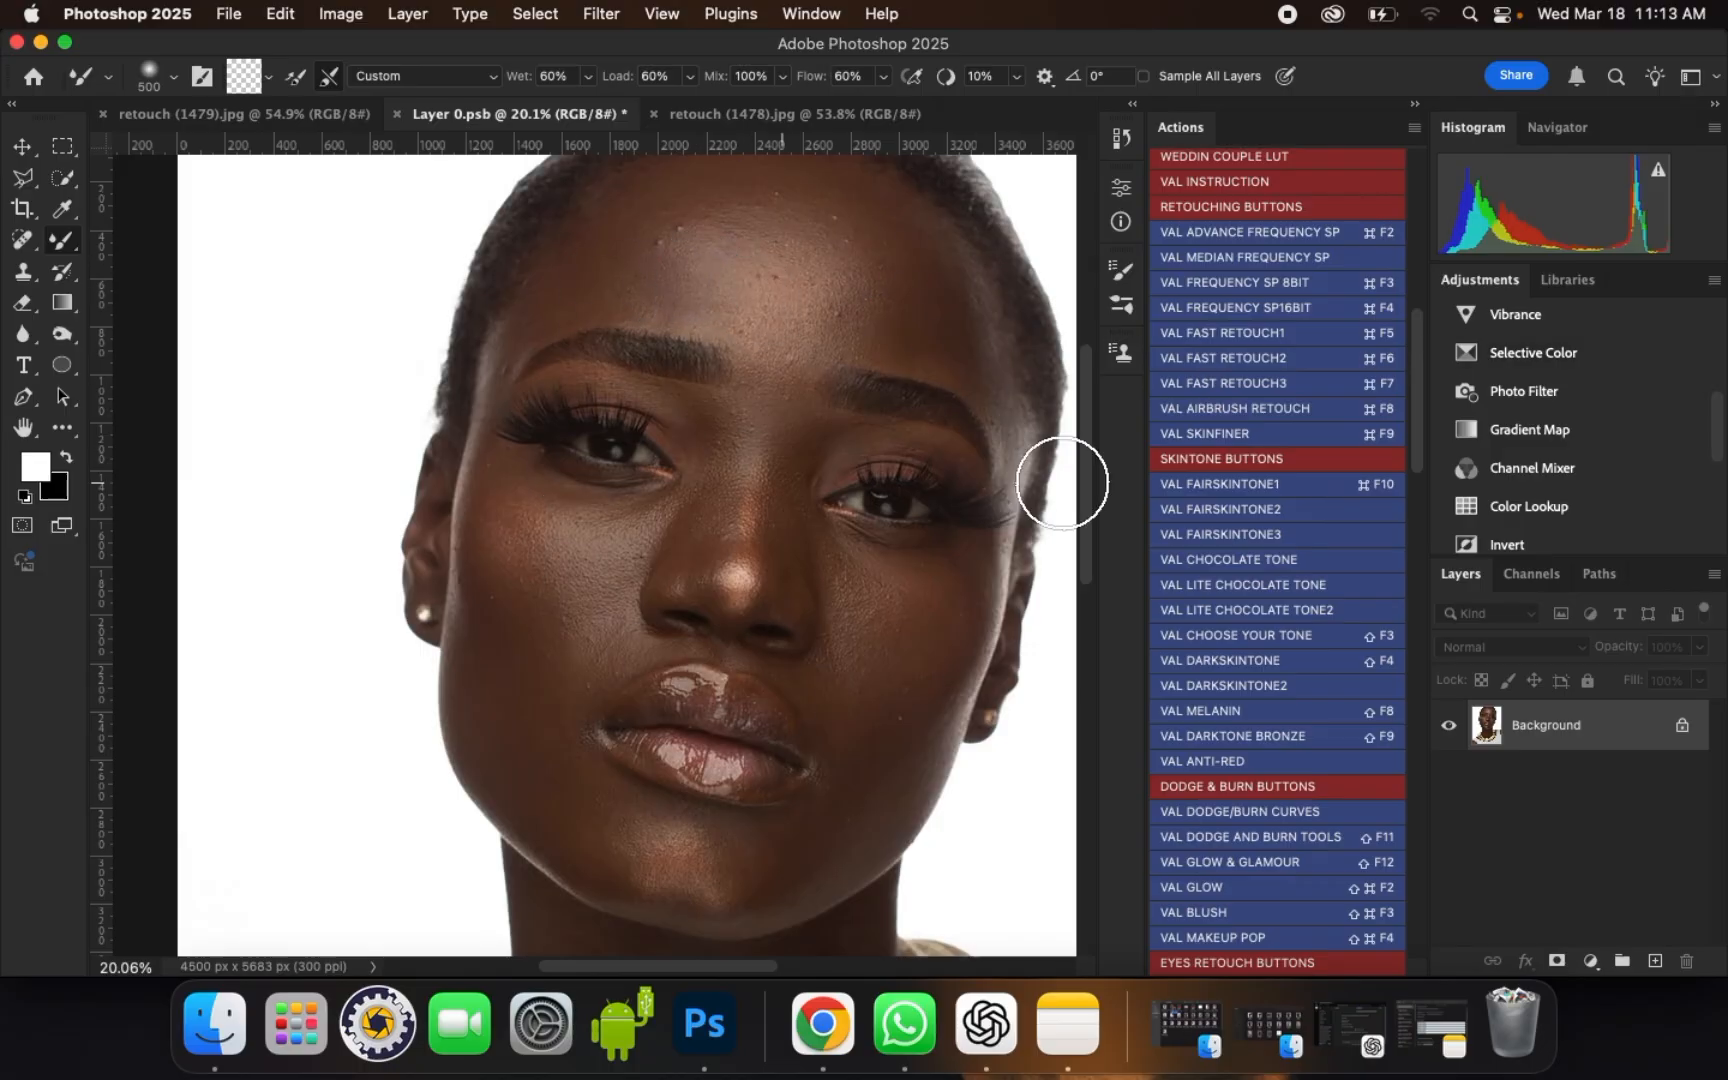
scroll(1392, 360, up, 2)
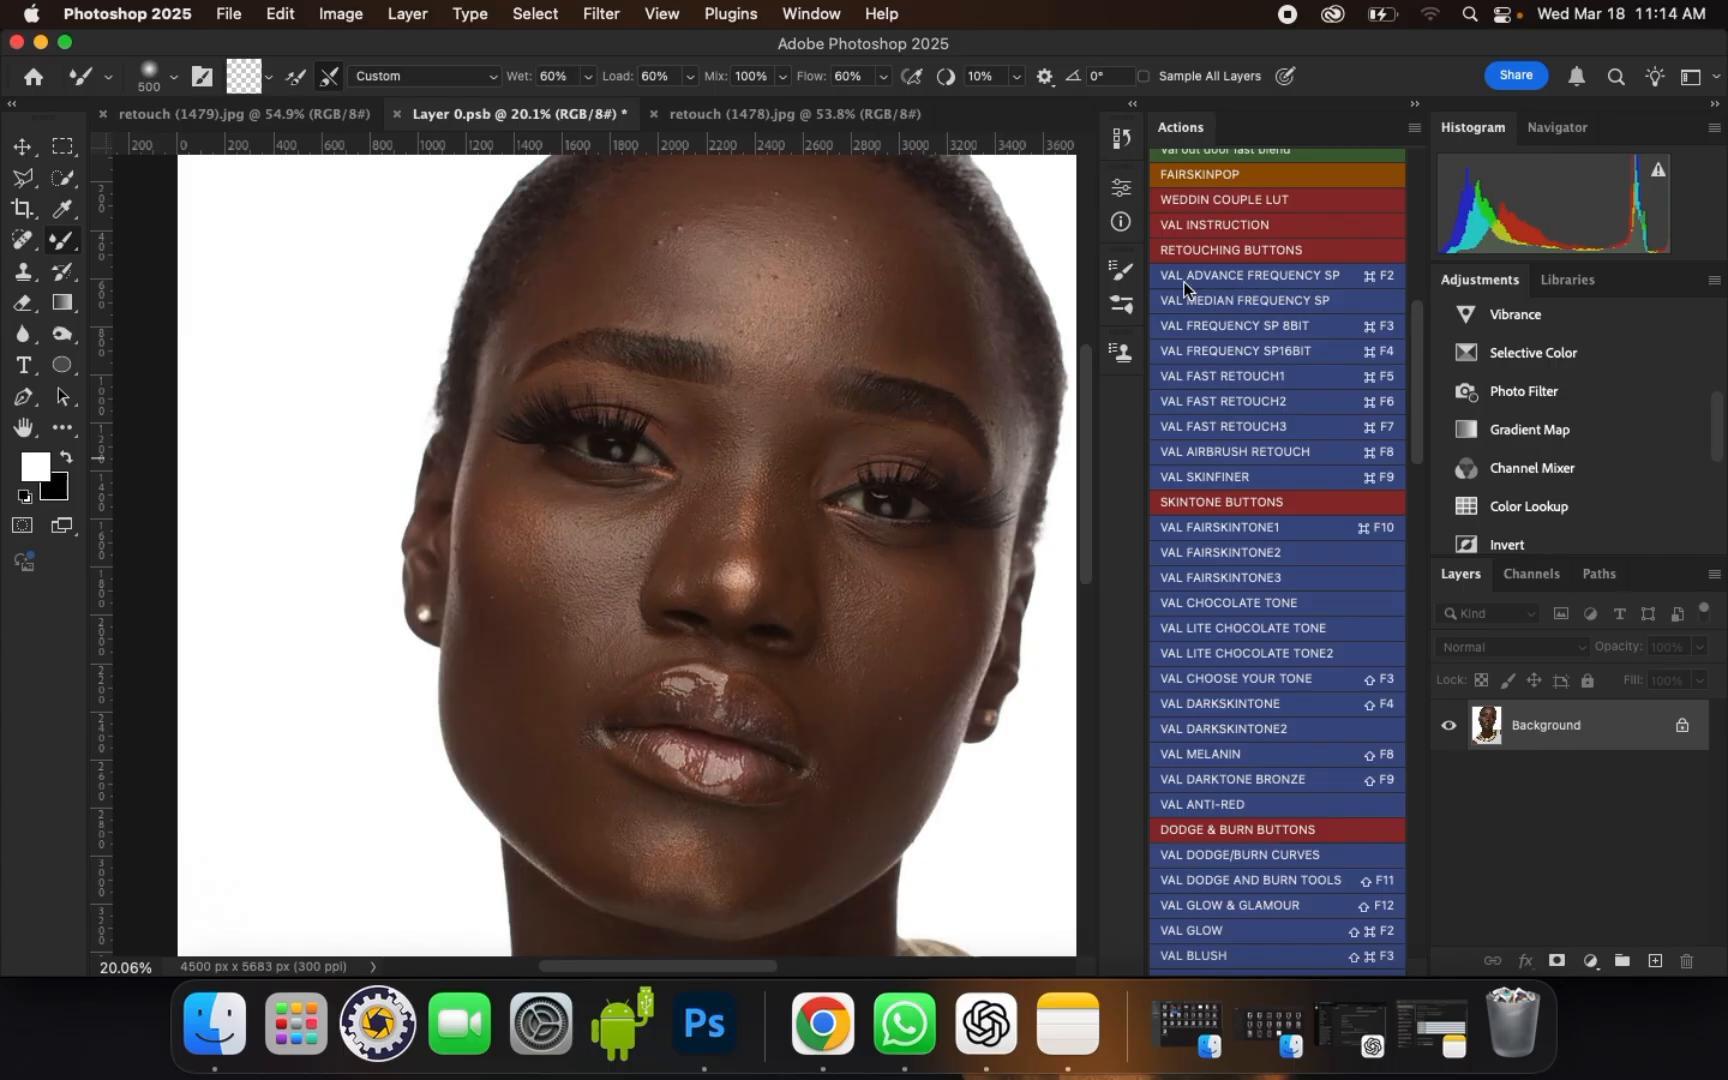
Step: Run the VAL ADVANCE FREQUENCY SP action and set the low-frequency Gaussian Blur radius to 16 pixels
click(1341, 278)
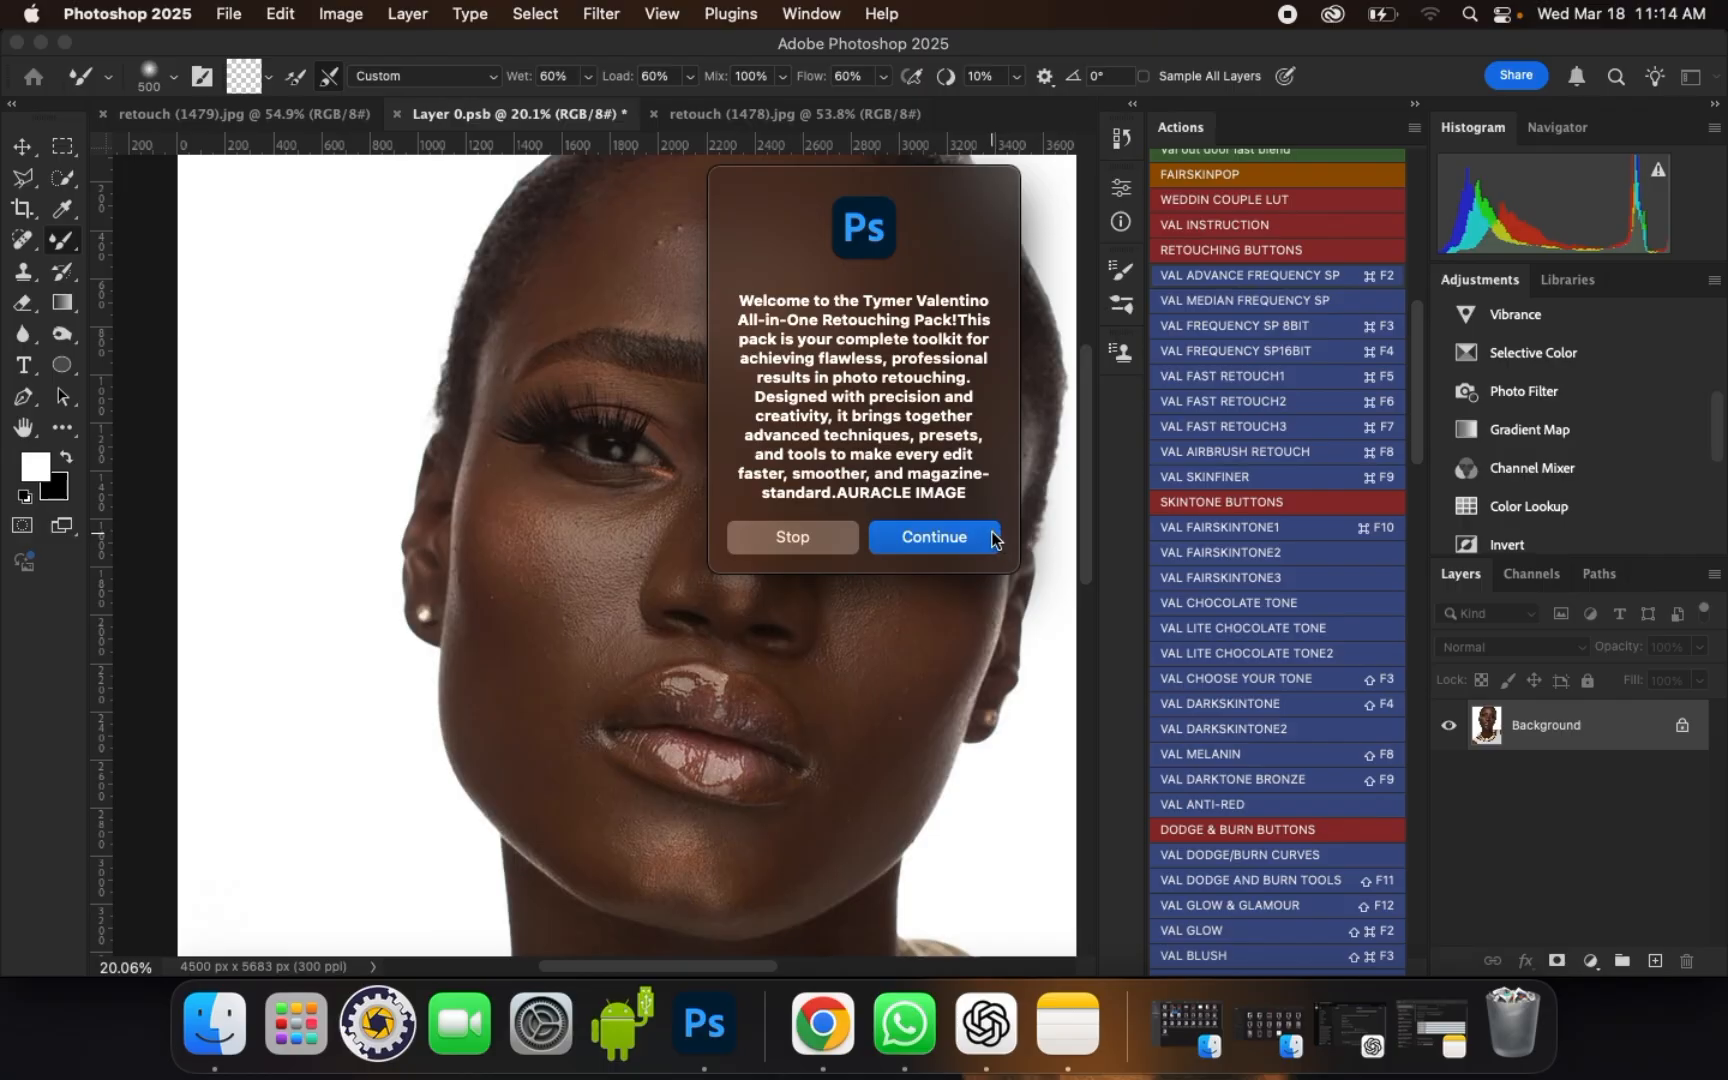
click(993, 540)
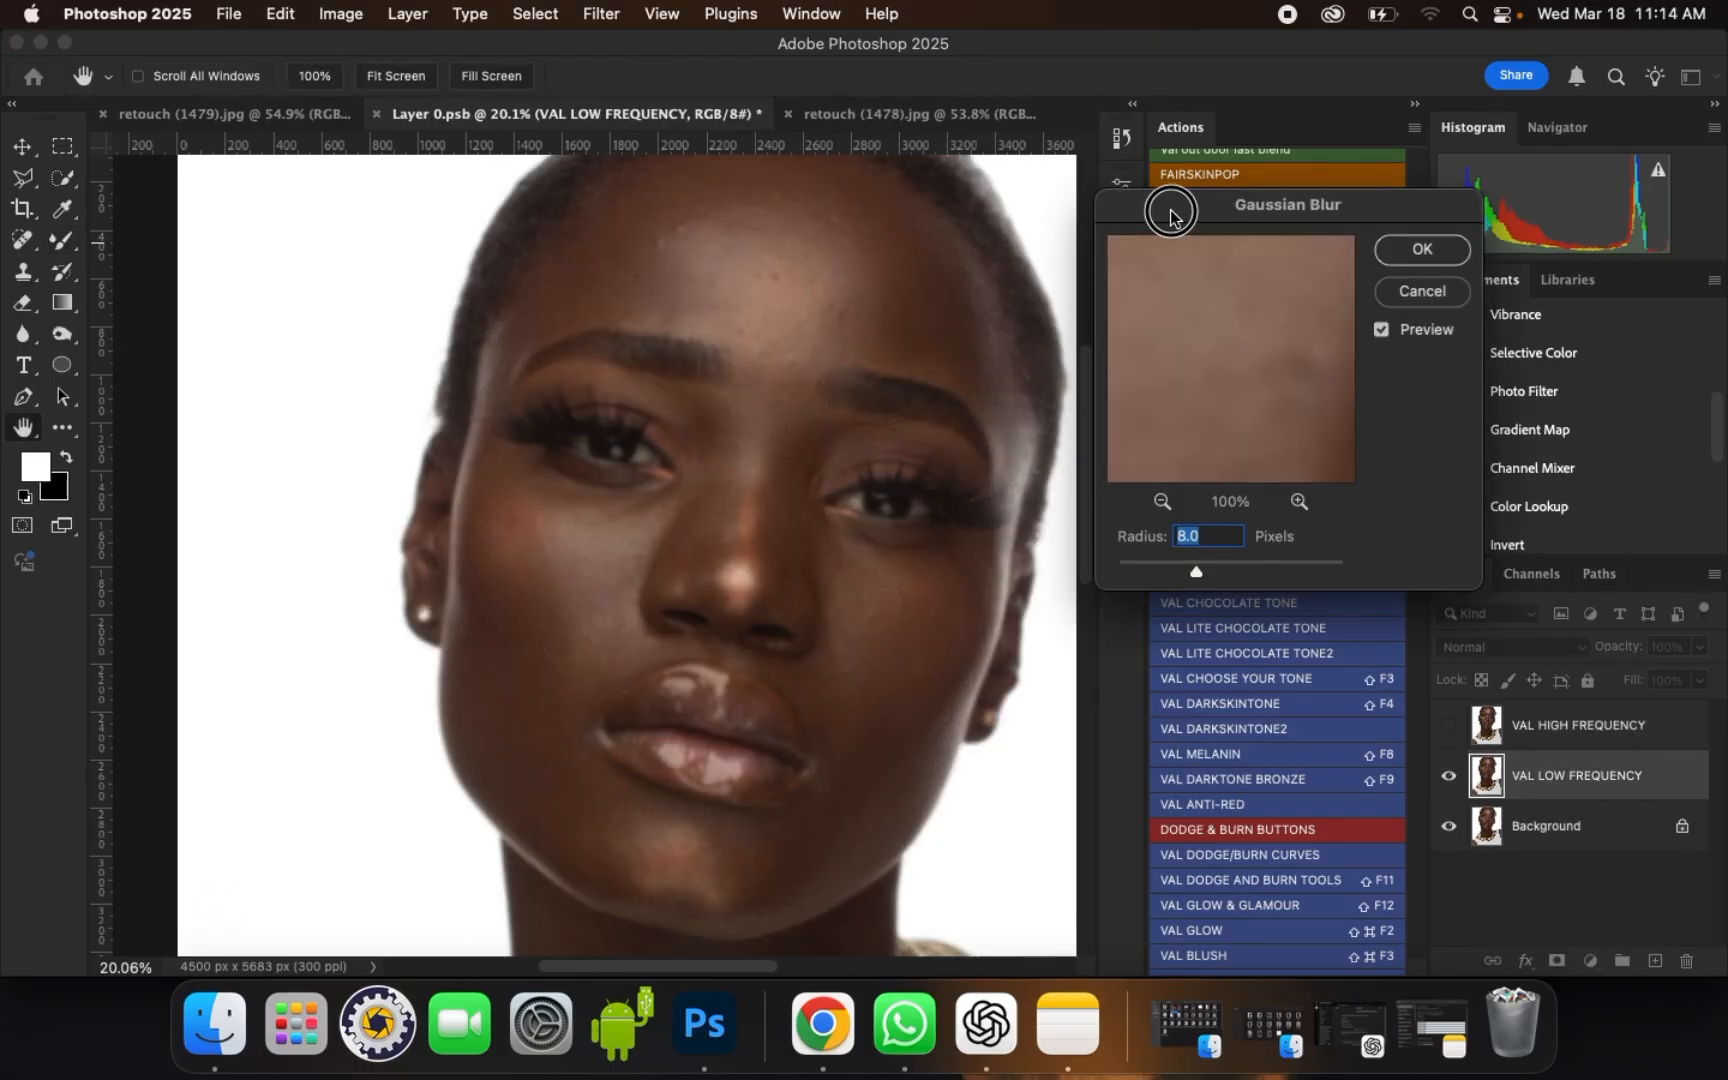
drag(1157, 222, 1155, 190)
text(16)
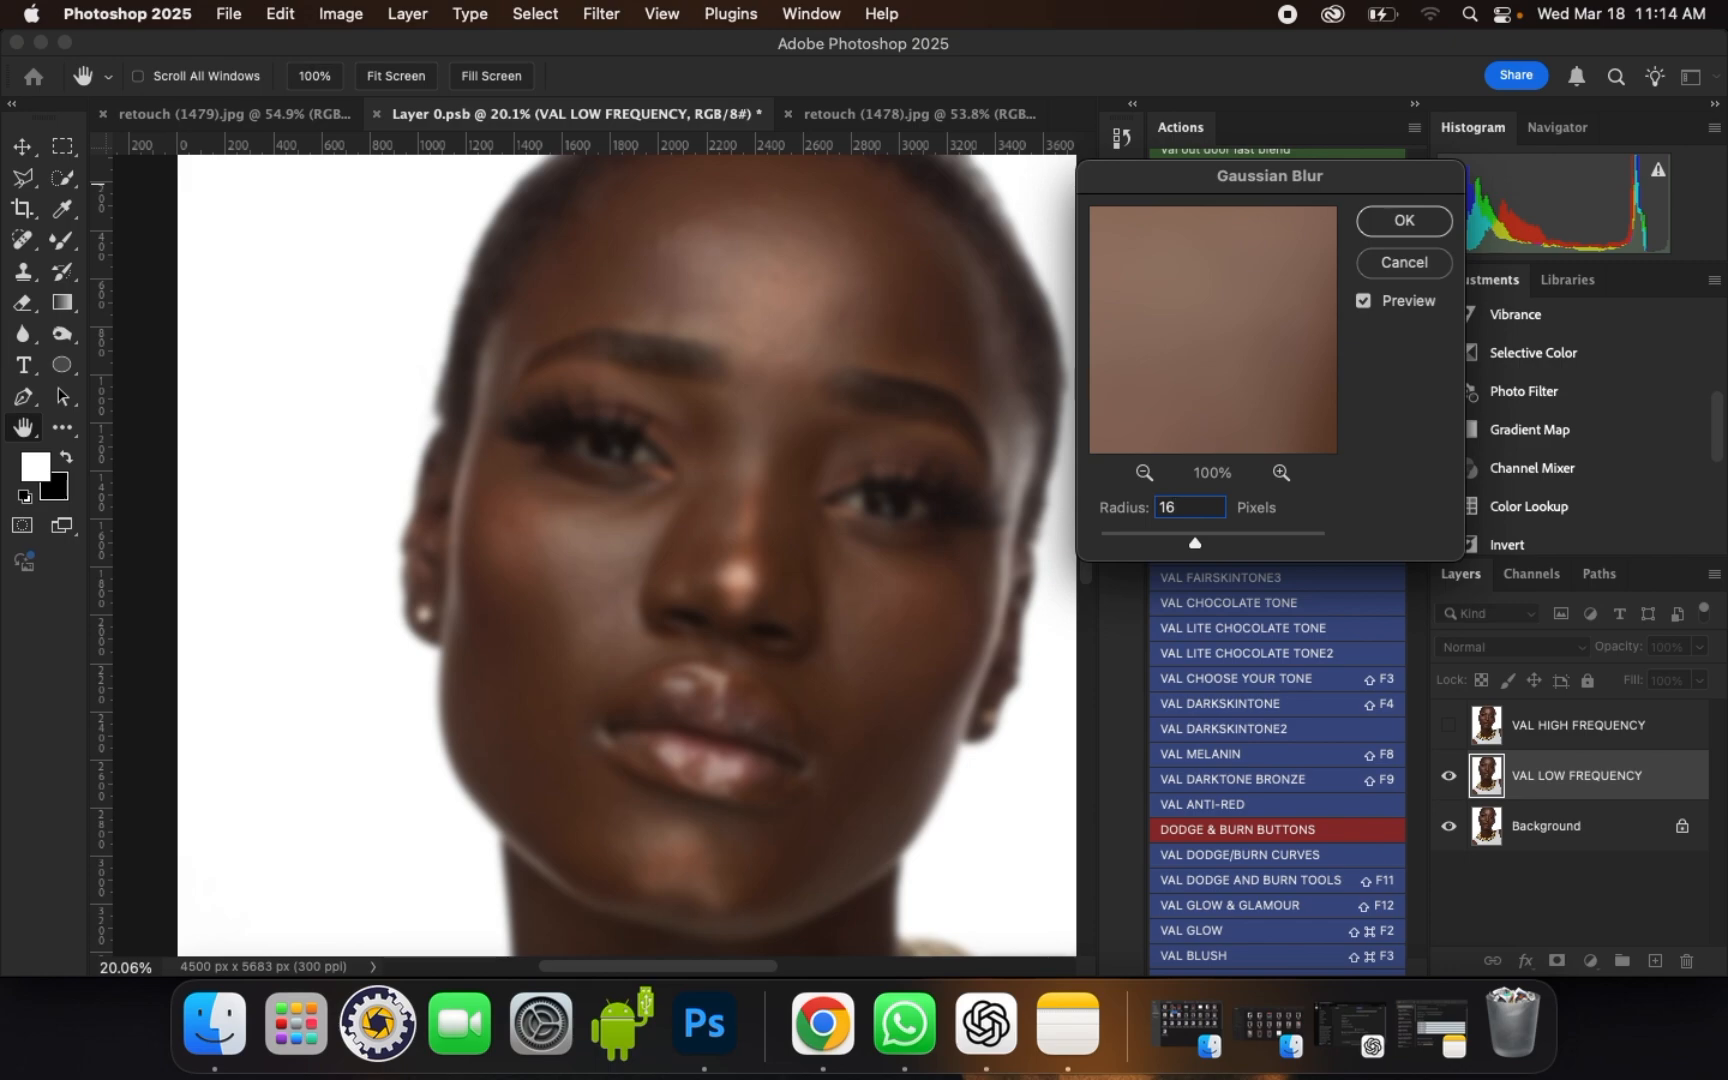
Step: Examine the blur's effect on the eye, nose and cheek in the preview and on the portrait
click(1145, 473)
click(1145, 473)
click(1145, 473)
click(1145, 473)
click(1145, 473)
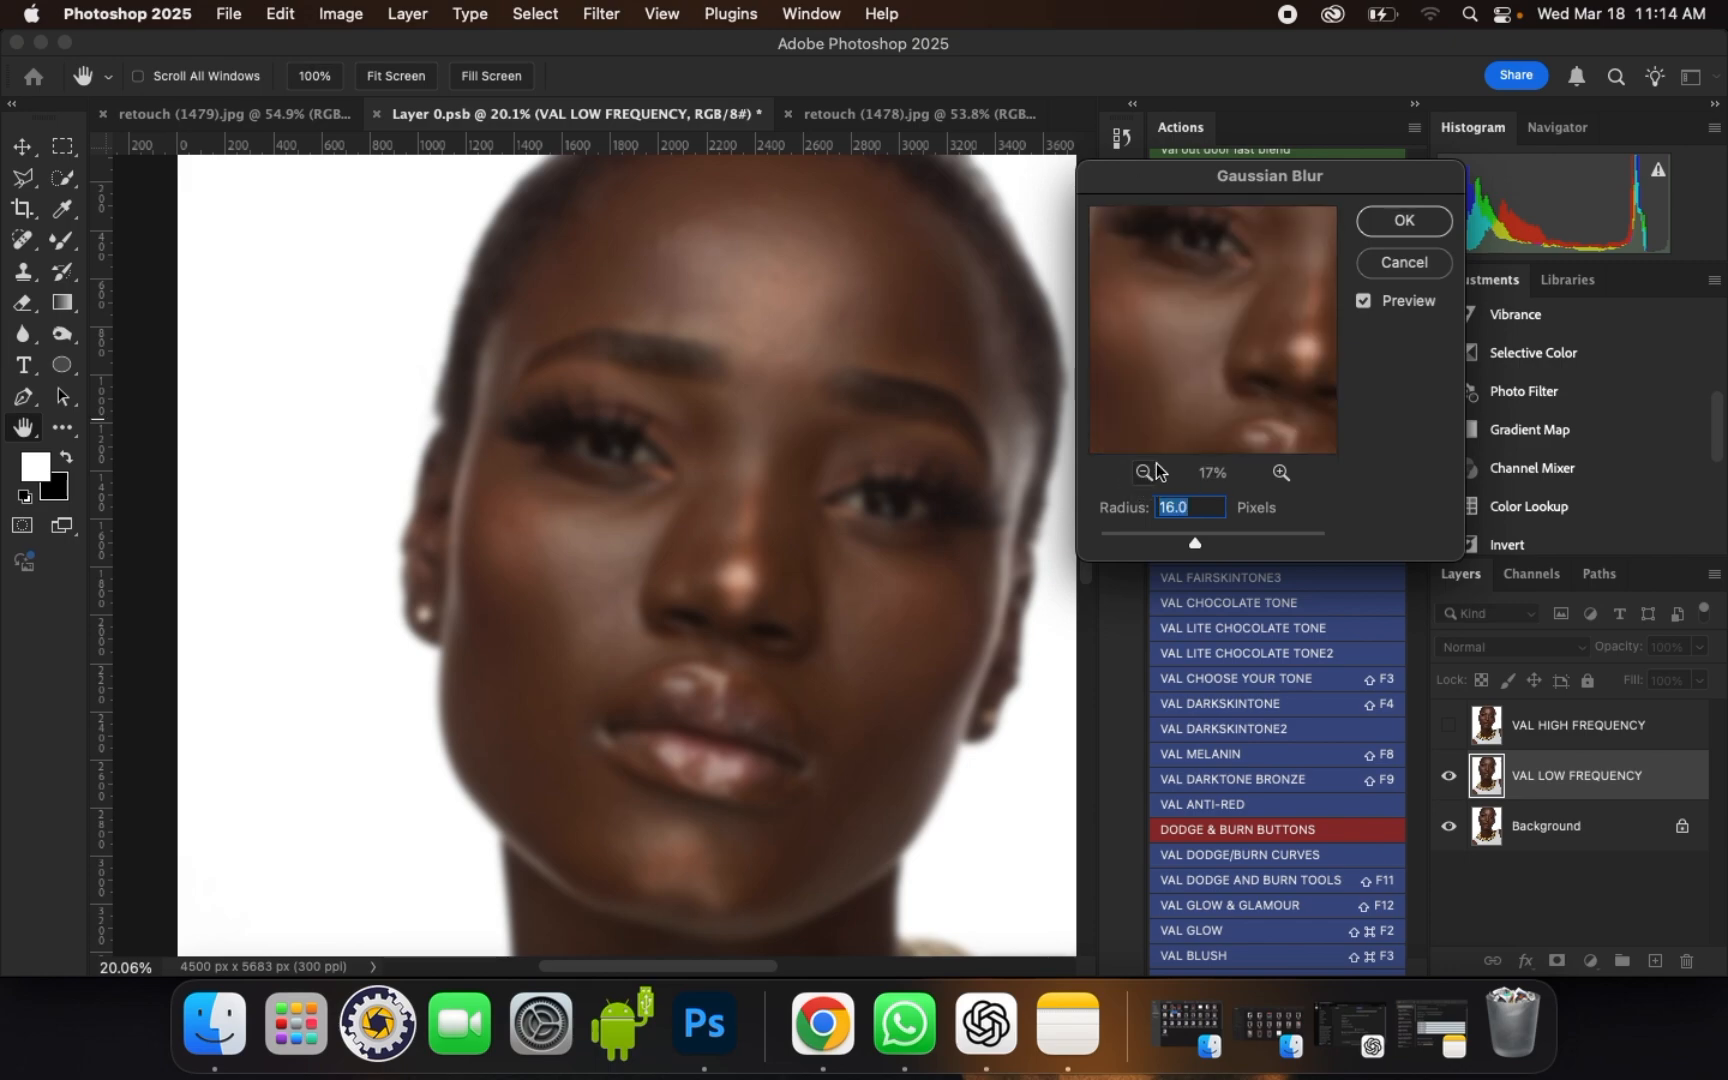
drag(1227, 244, 1188, 336)
mouse_move(1242, 278)
mouse_down()
mouse_move(1240, 400)
mouse_move(1261, 308)
mouse_move(1236, 349)
mouse_move(1210, 328)
mouse_move(1261, 255)
mouse_up()
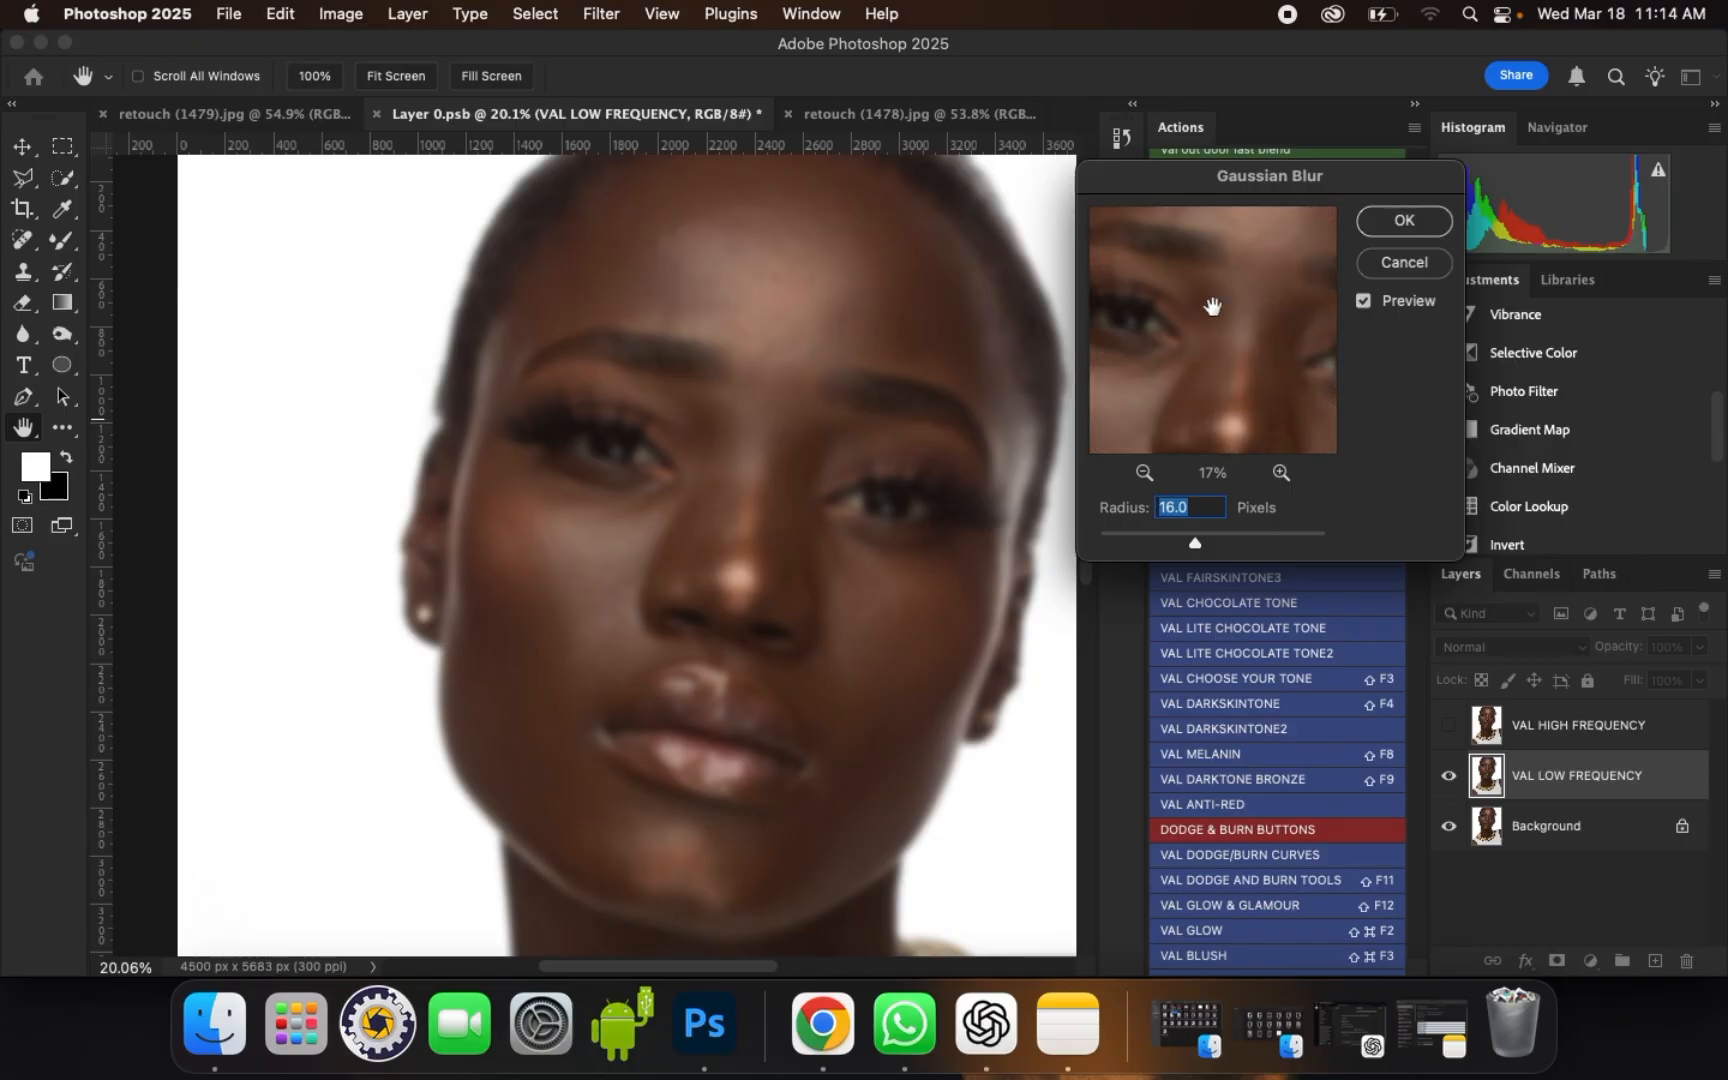
drag(1204, 340, 1222, 299)
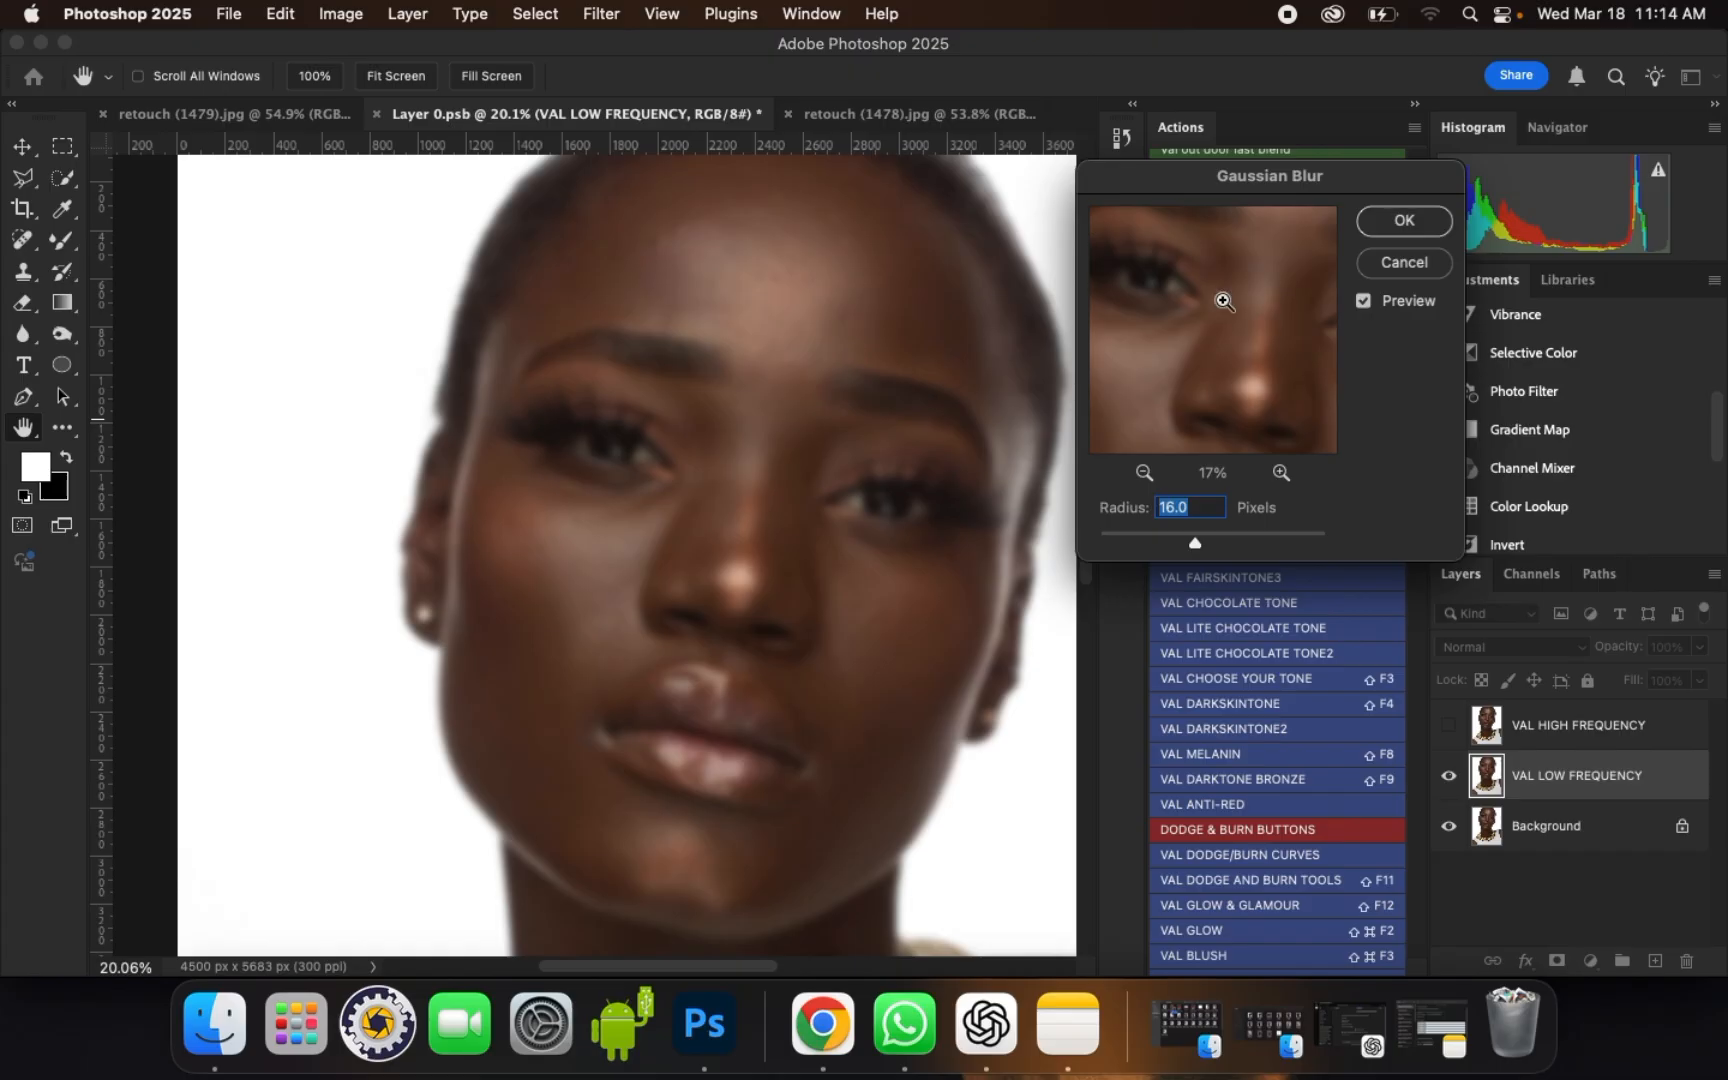
key(super+plus)
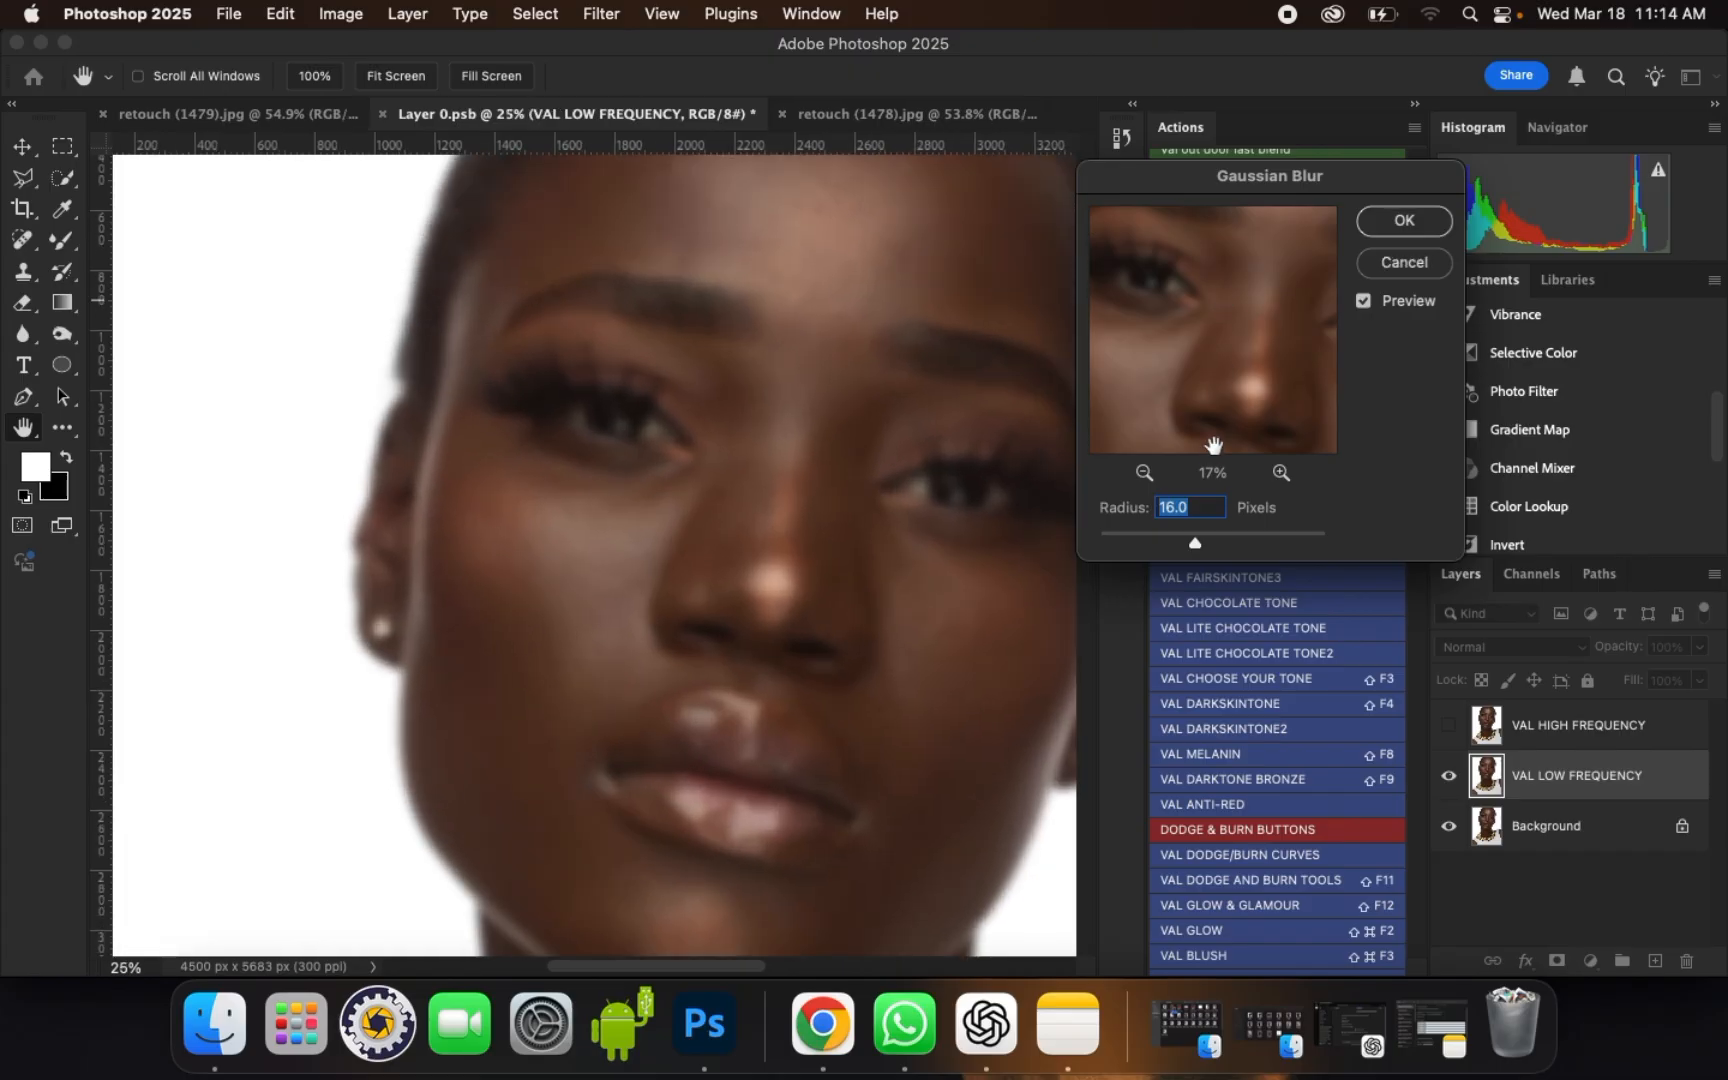
Step: Set the Gaussian Blur radius to 15 pixels, apply it and let the frequency separation action finish
text(15)
click(1401, 223)
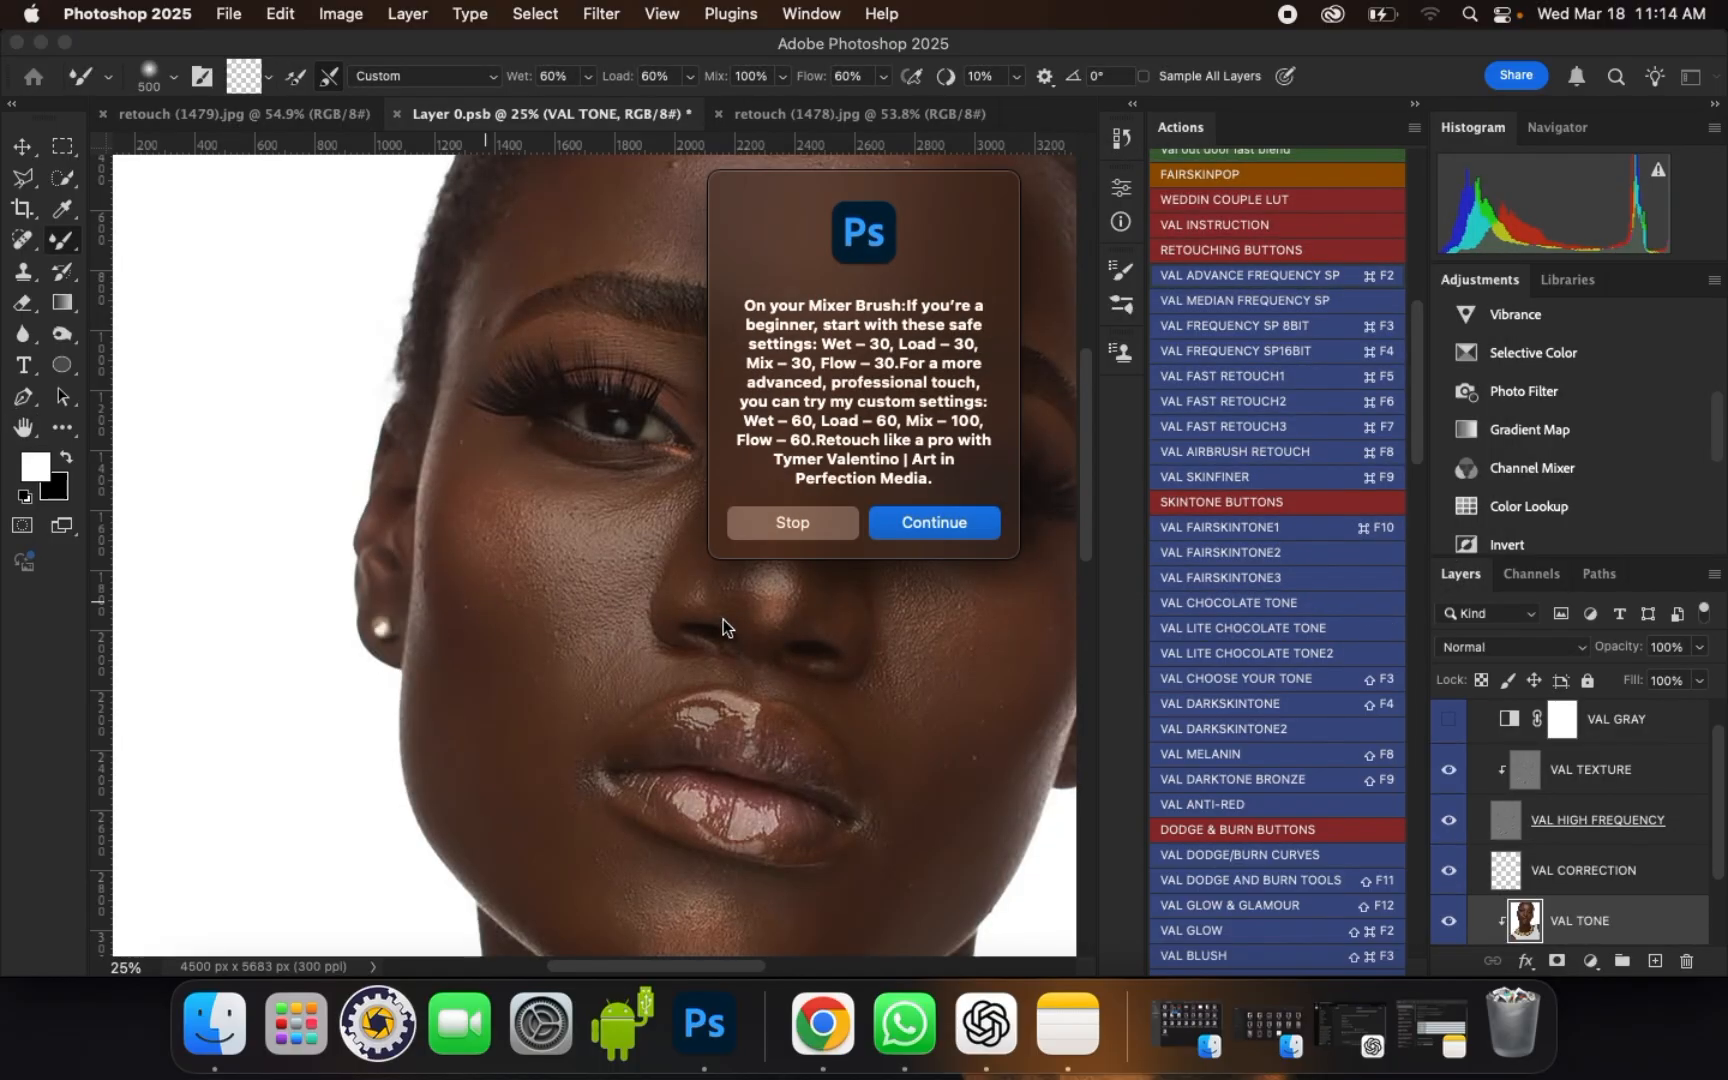
click(967, 520)
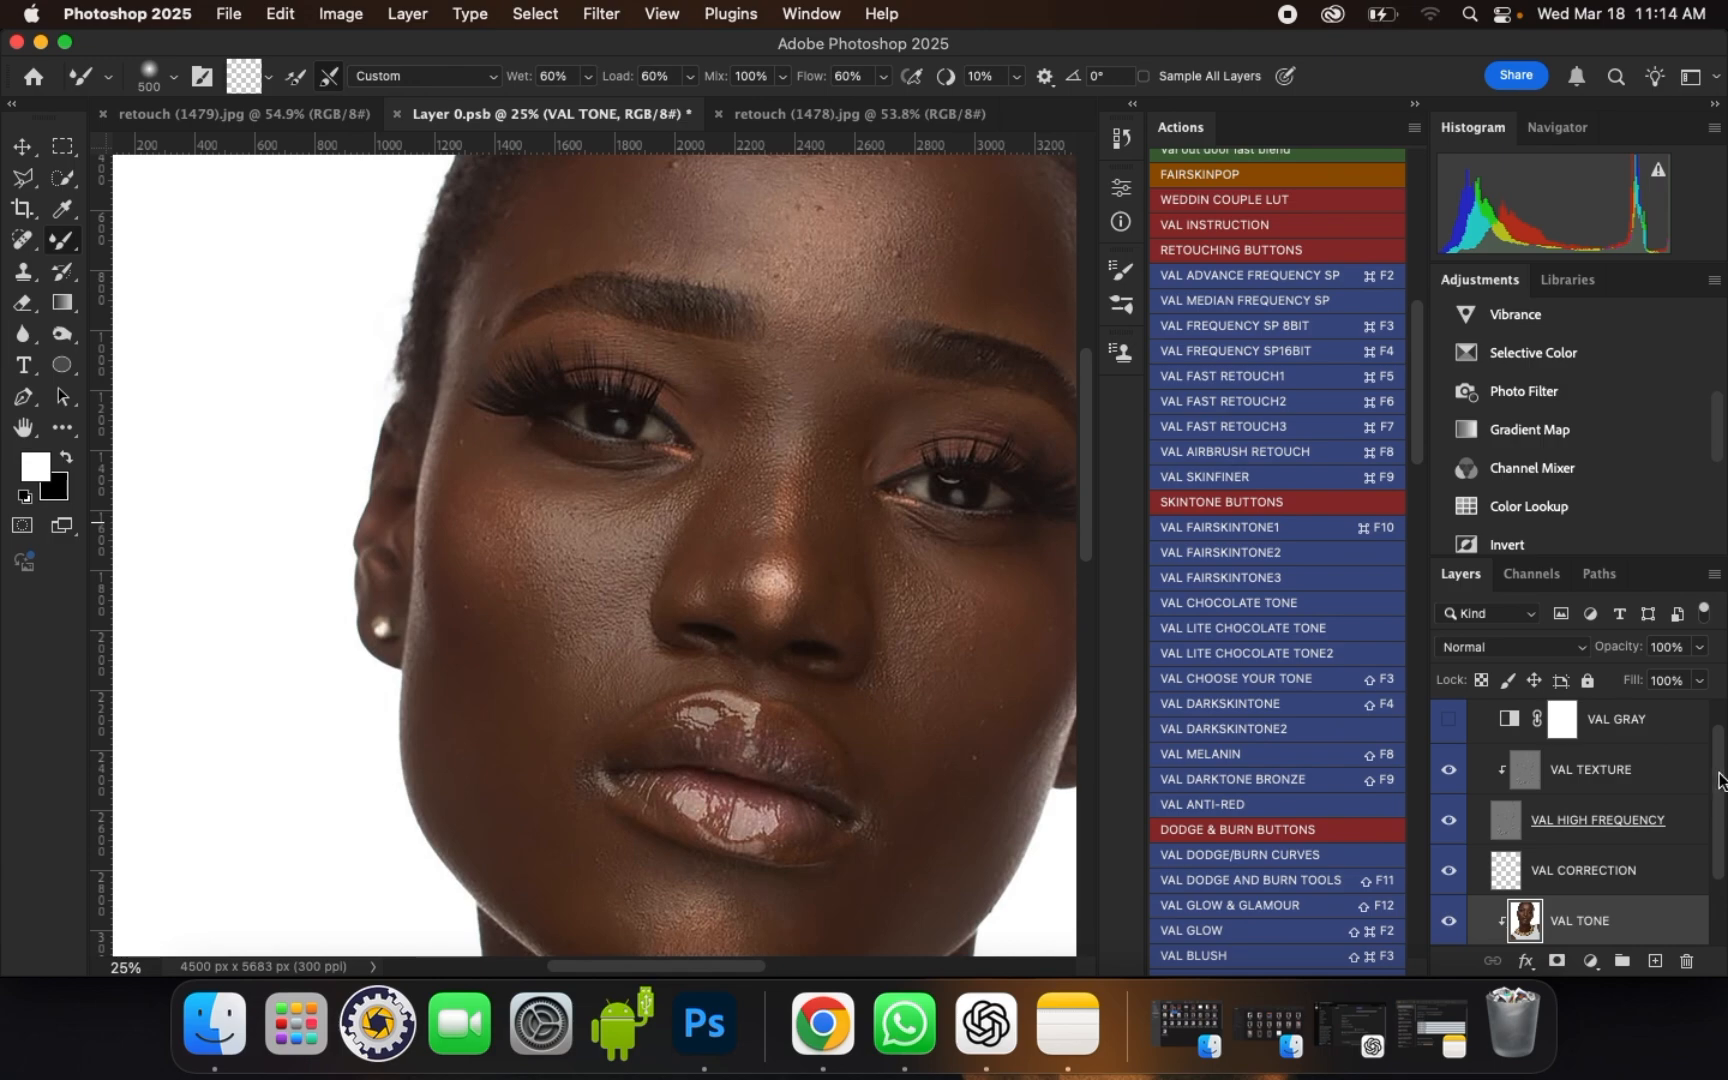
Step: Examine the frequency separation layer stack from VAL GRAY down to the Background layer
scroll(1719, 780, down, 1)
scroll(1712, 765, up, 1)
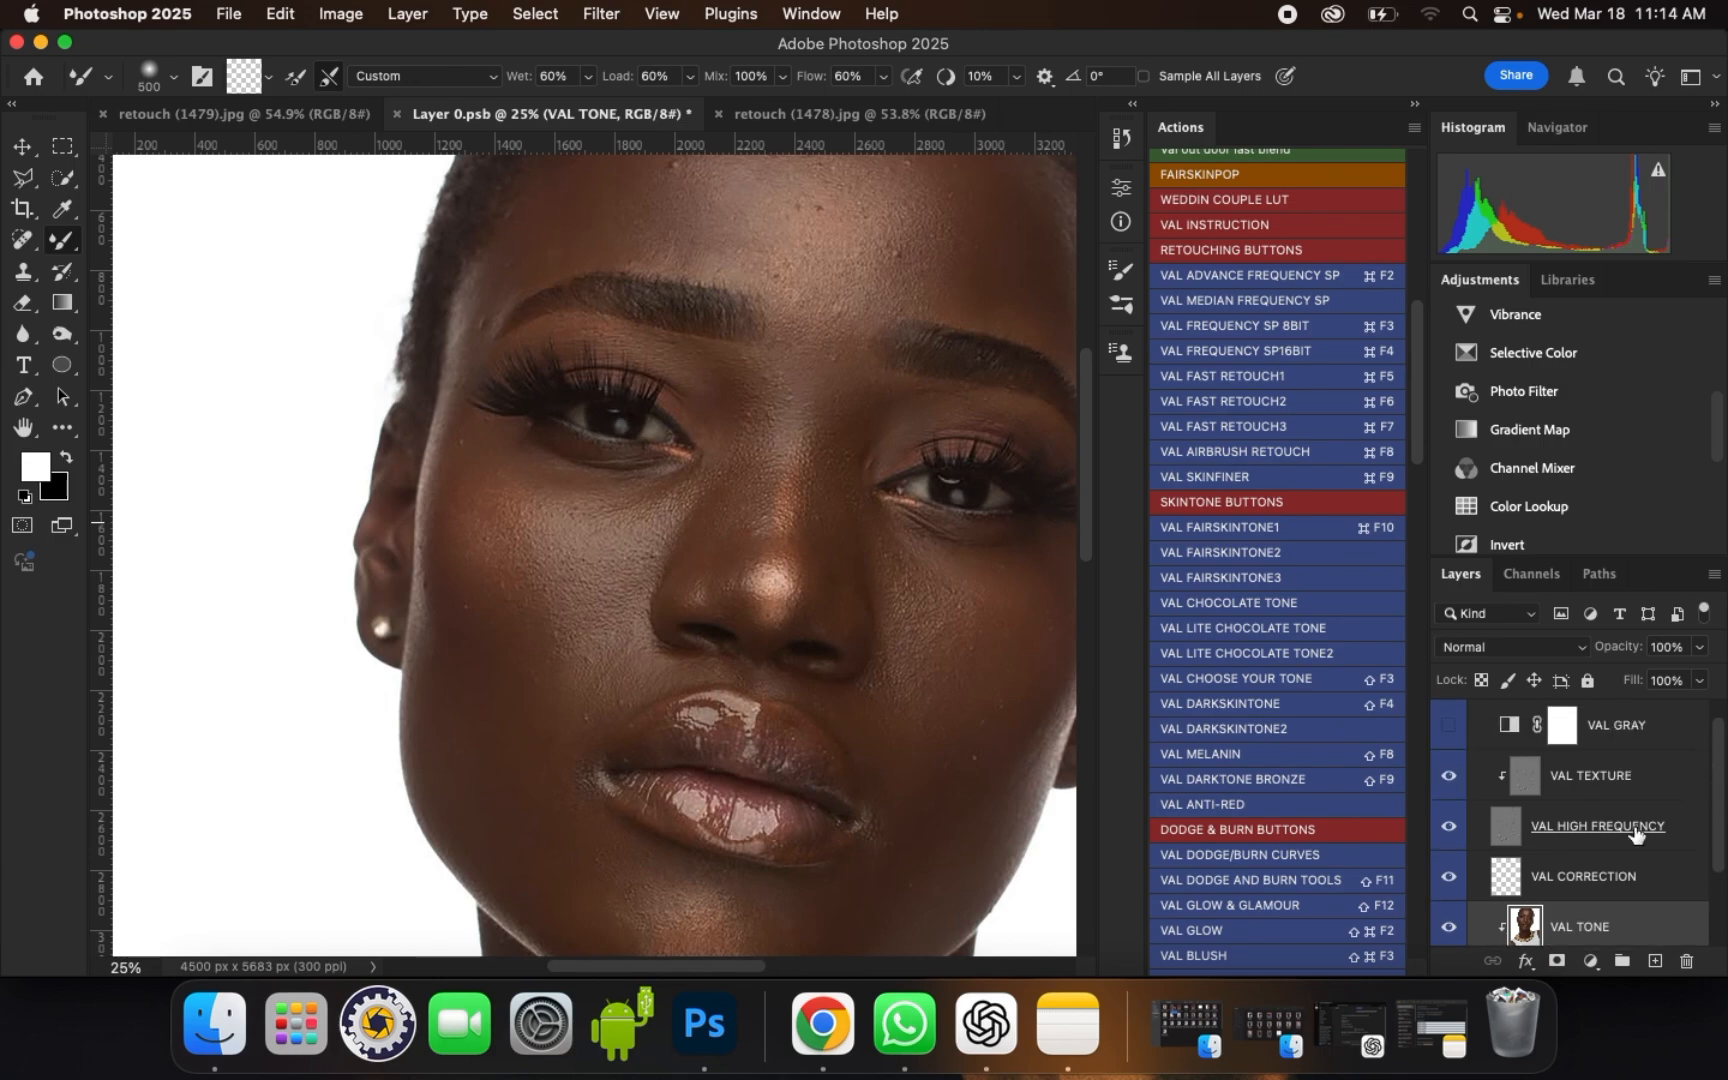
scroll(1720, 815, up, 1)
scroll(1718, 815, down, 1)
scroll(1718, 815, down, 2)
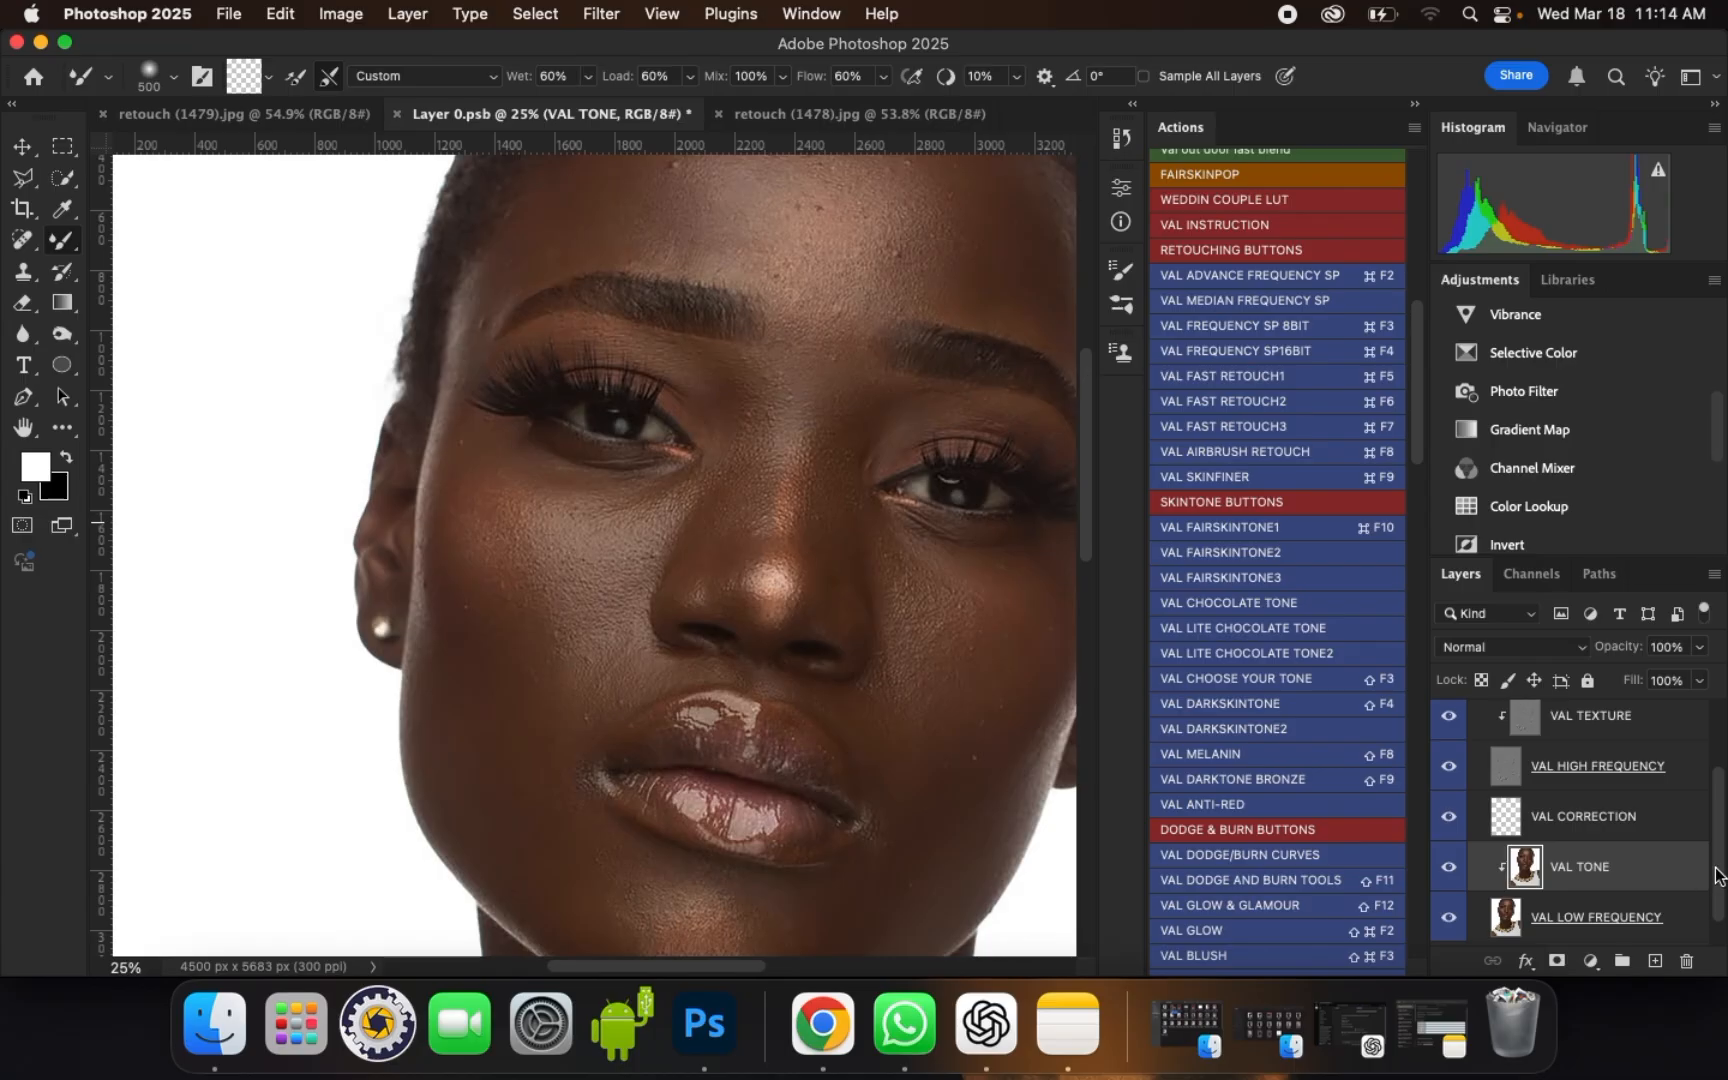
scroll(1712, 882, down, 1)
scroll(1714, 884, up, 1)
scroll(1716, 884, down, 1)
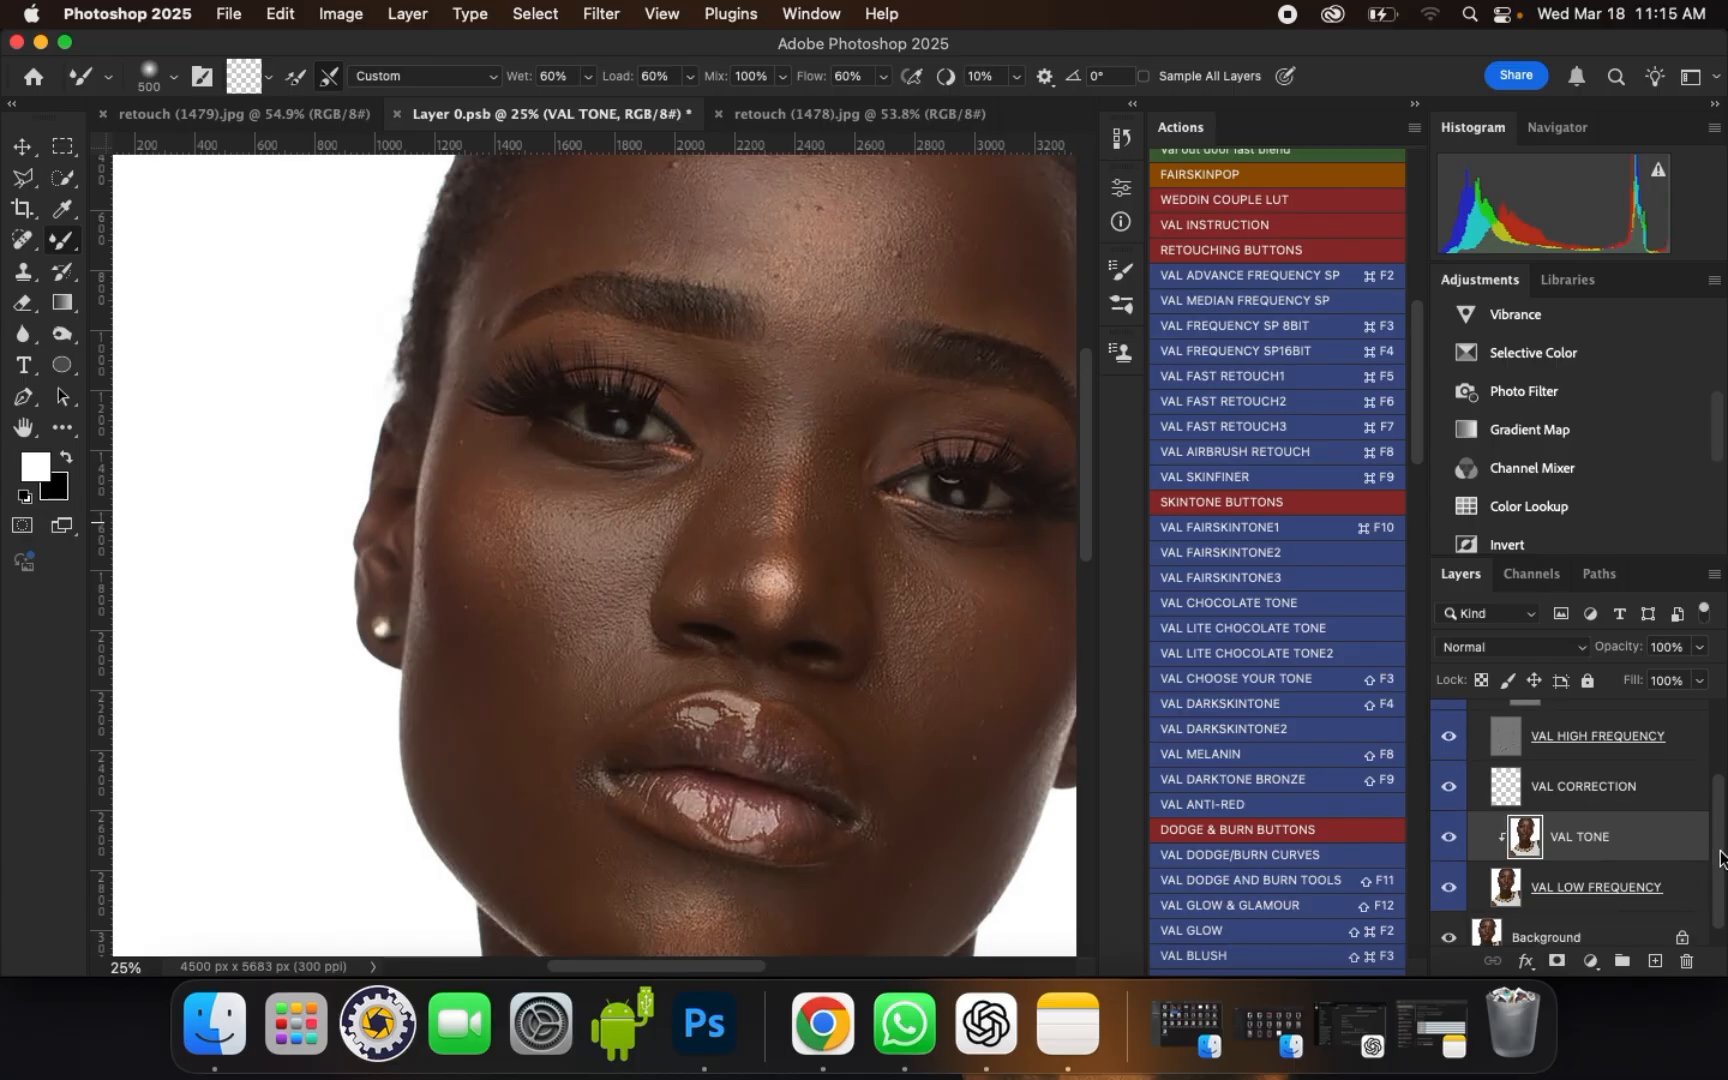
scroll(1718, 850, up, 2)
scroll(1716, 845, down, 1)
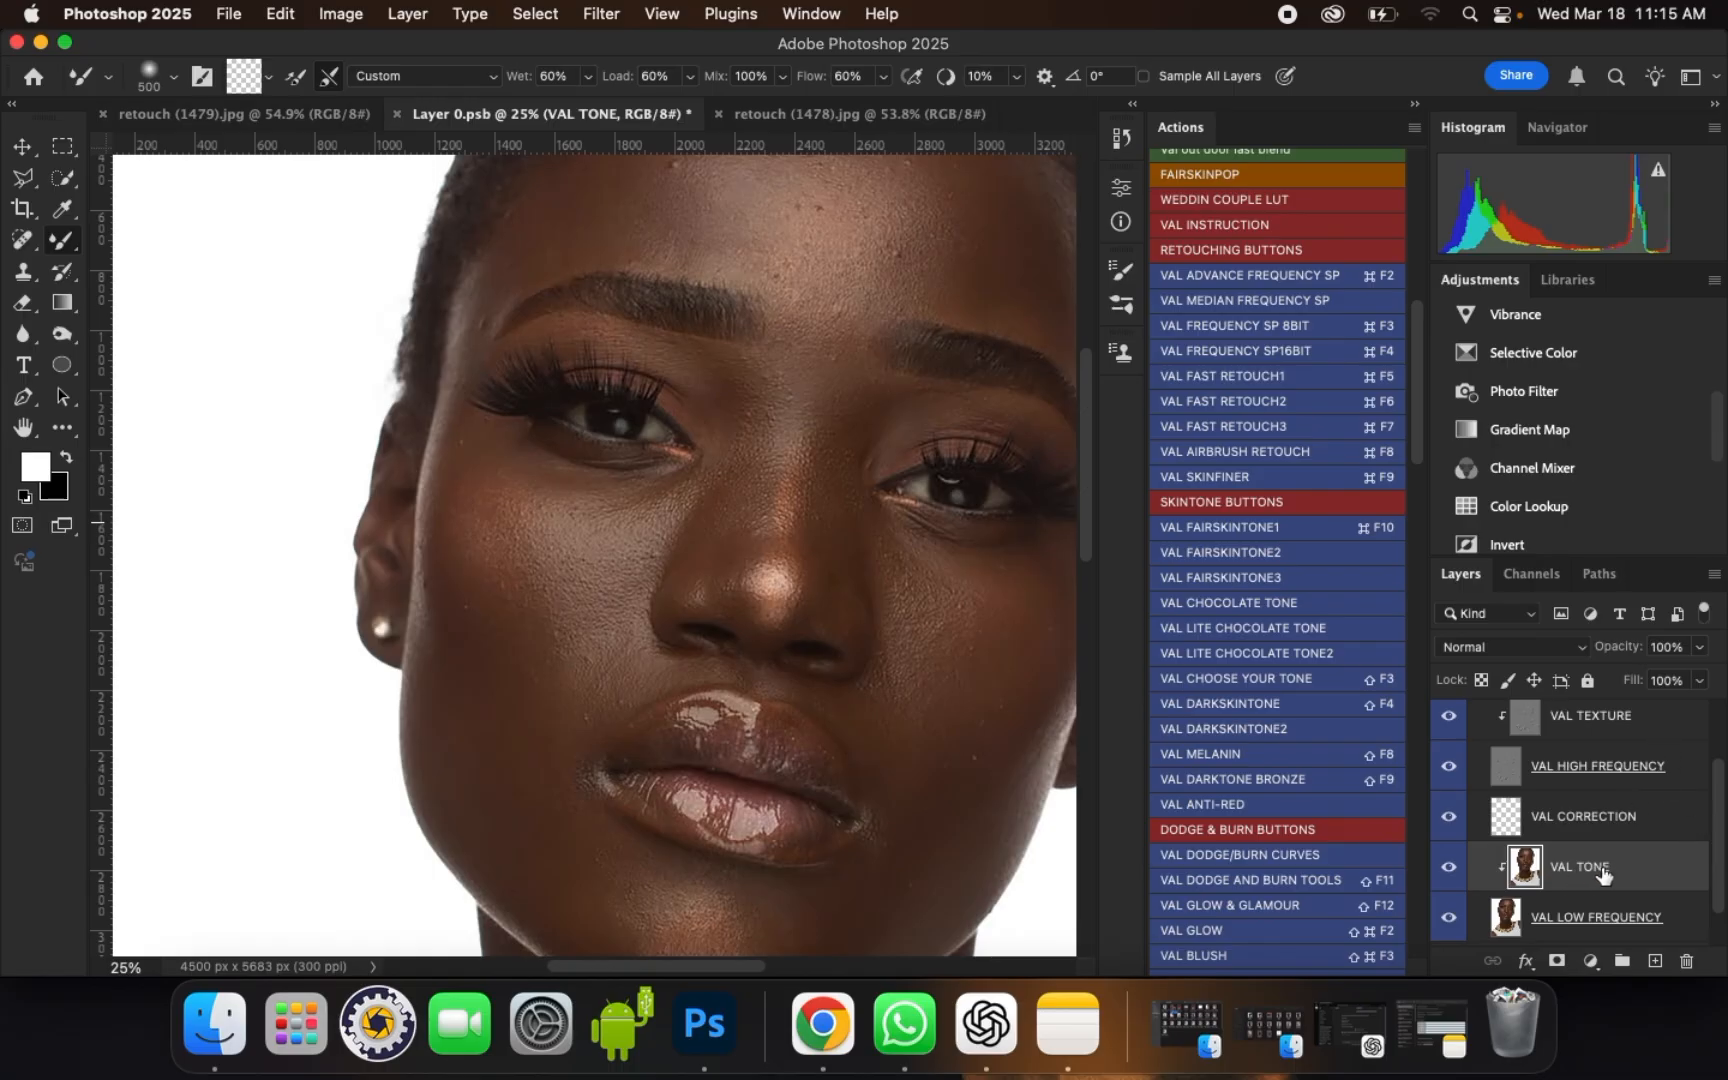
Step: Choose the Mixer Brush Tool with the Soft Round brush tip for the VAL TONE layer
right_click(62, 240)
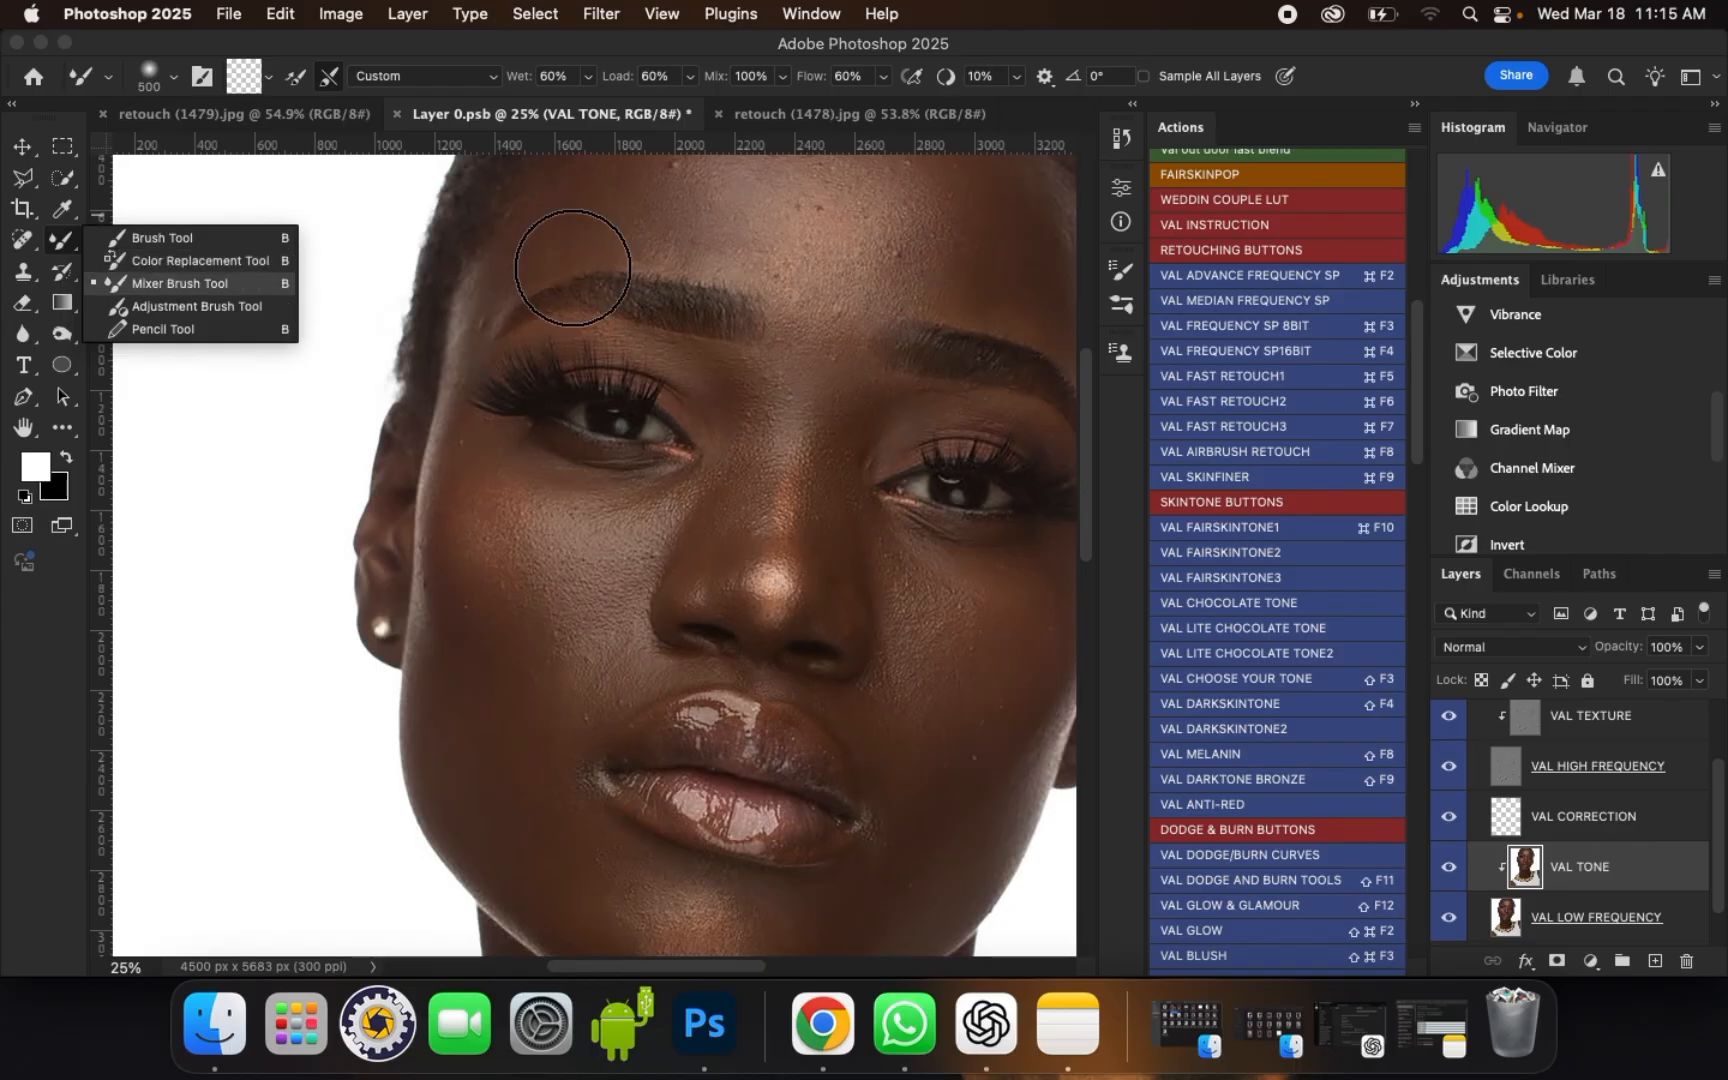
click(161, 281)
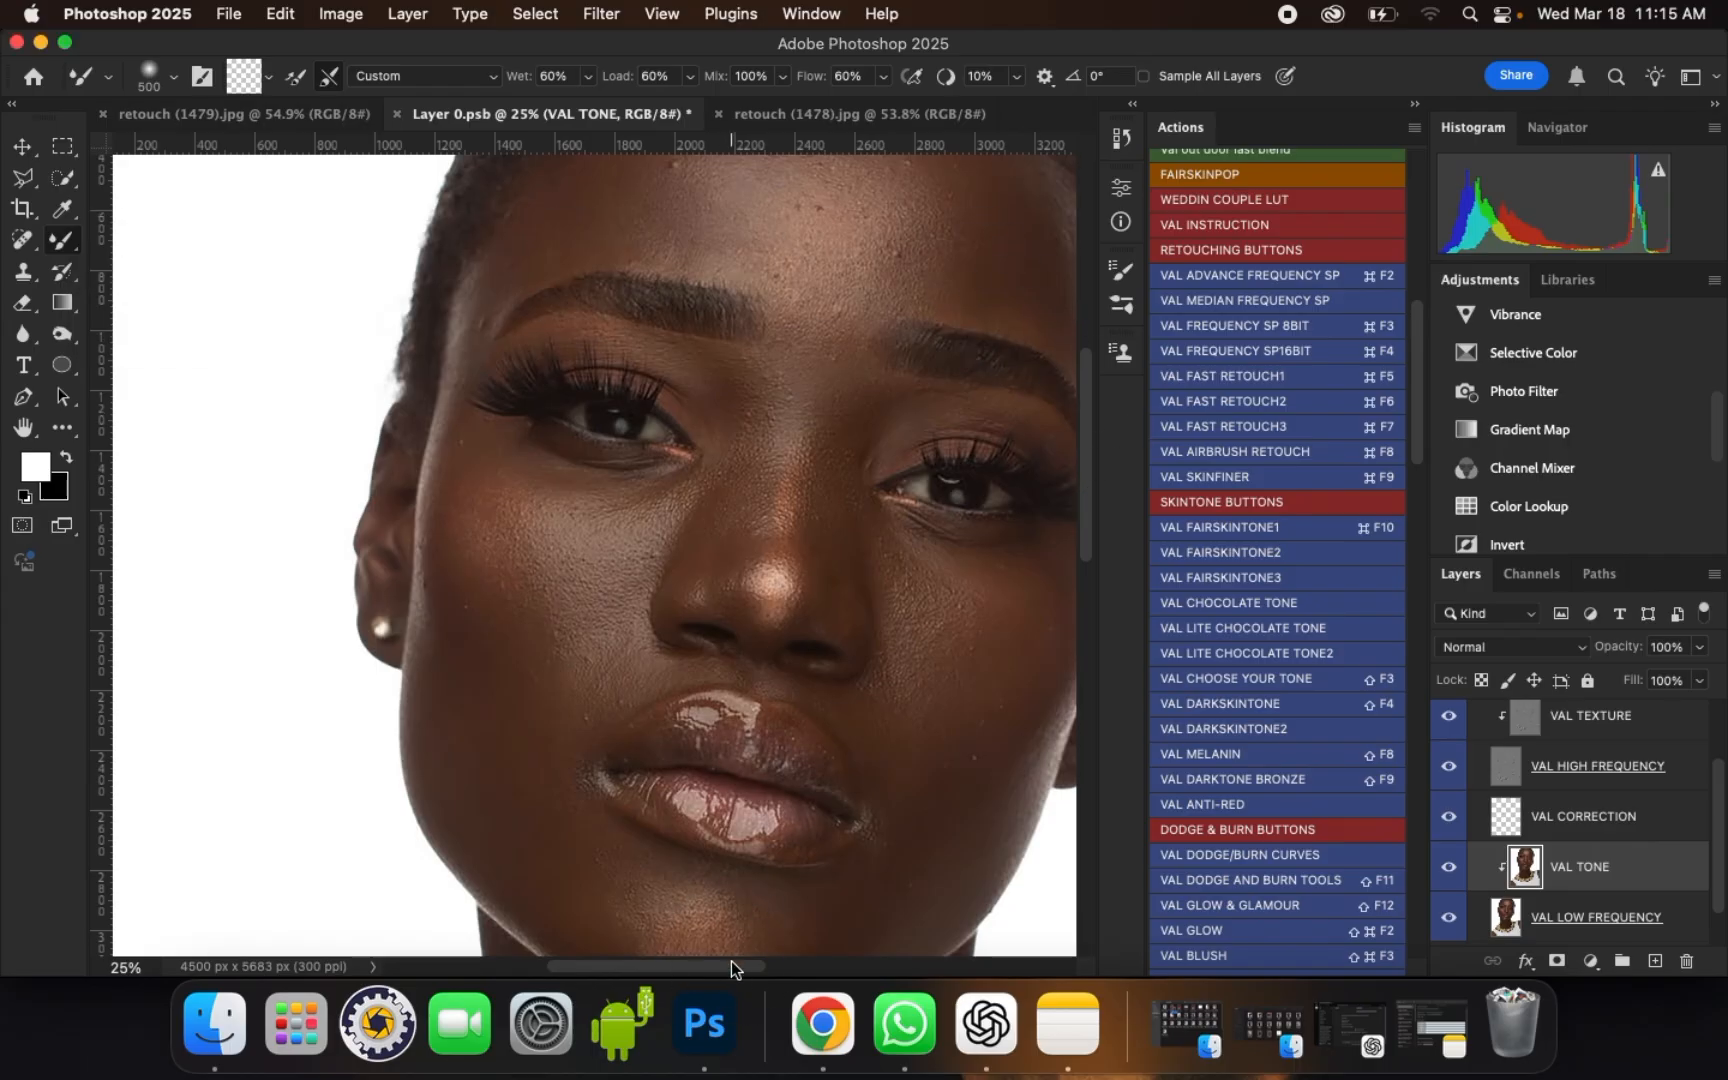
drag(733, 965, 791, 964)
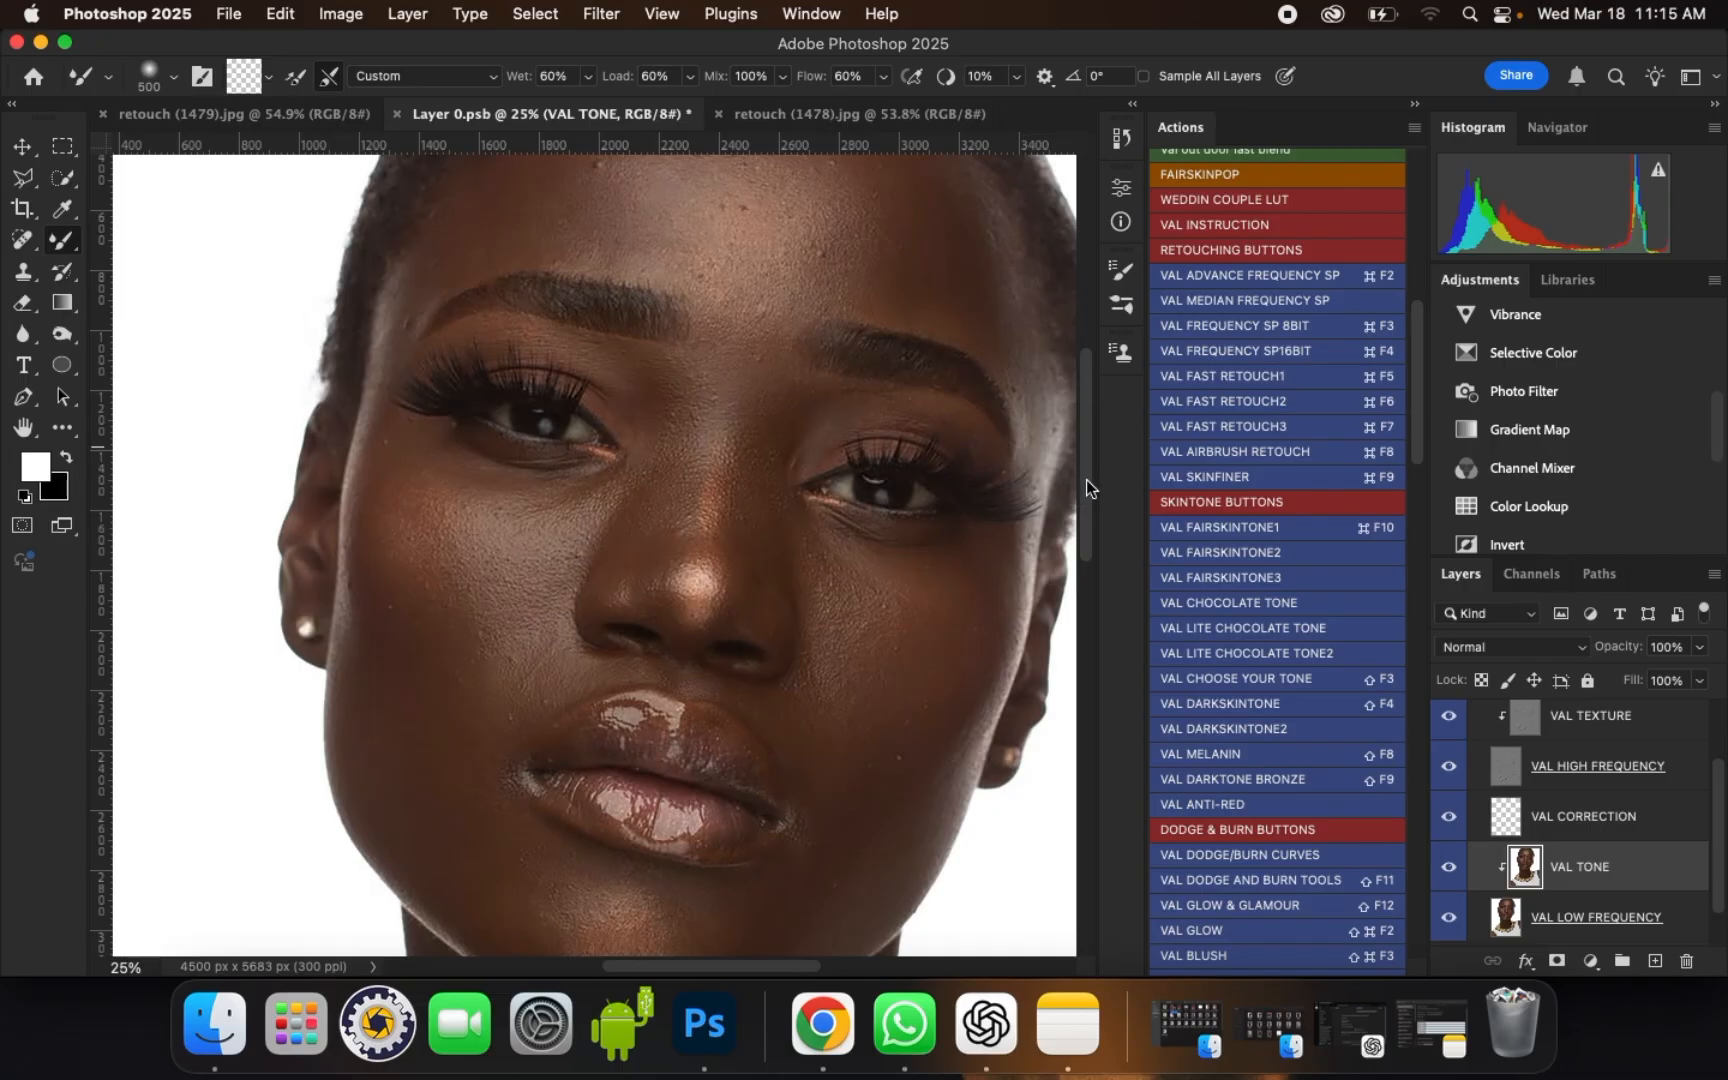
scroll(1086, 478, up, 3)
scroll(1085, 465, up, 5)
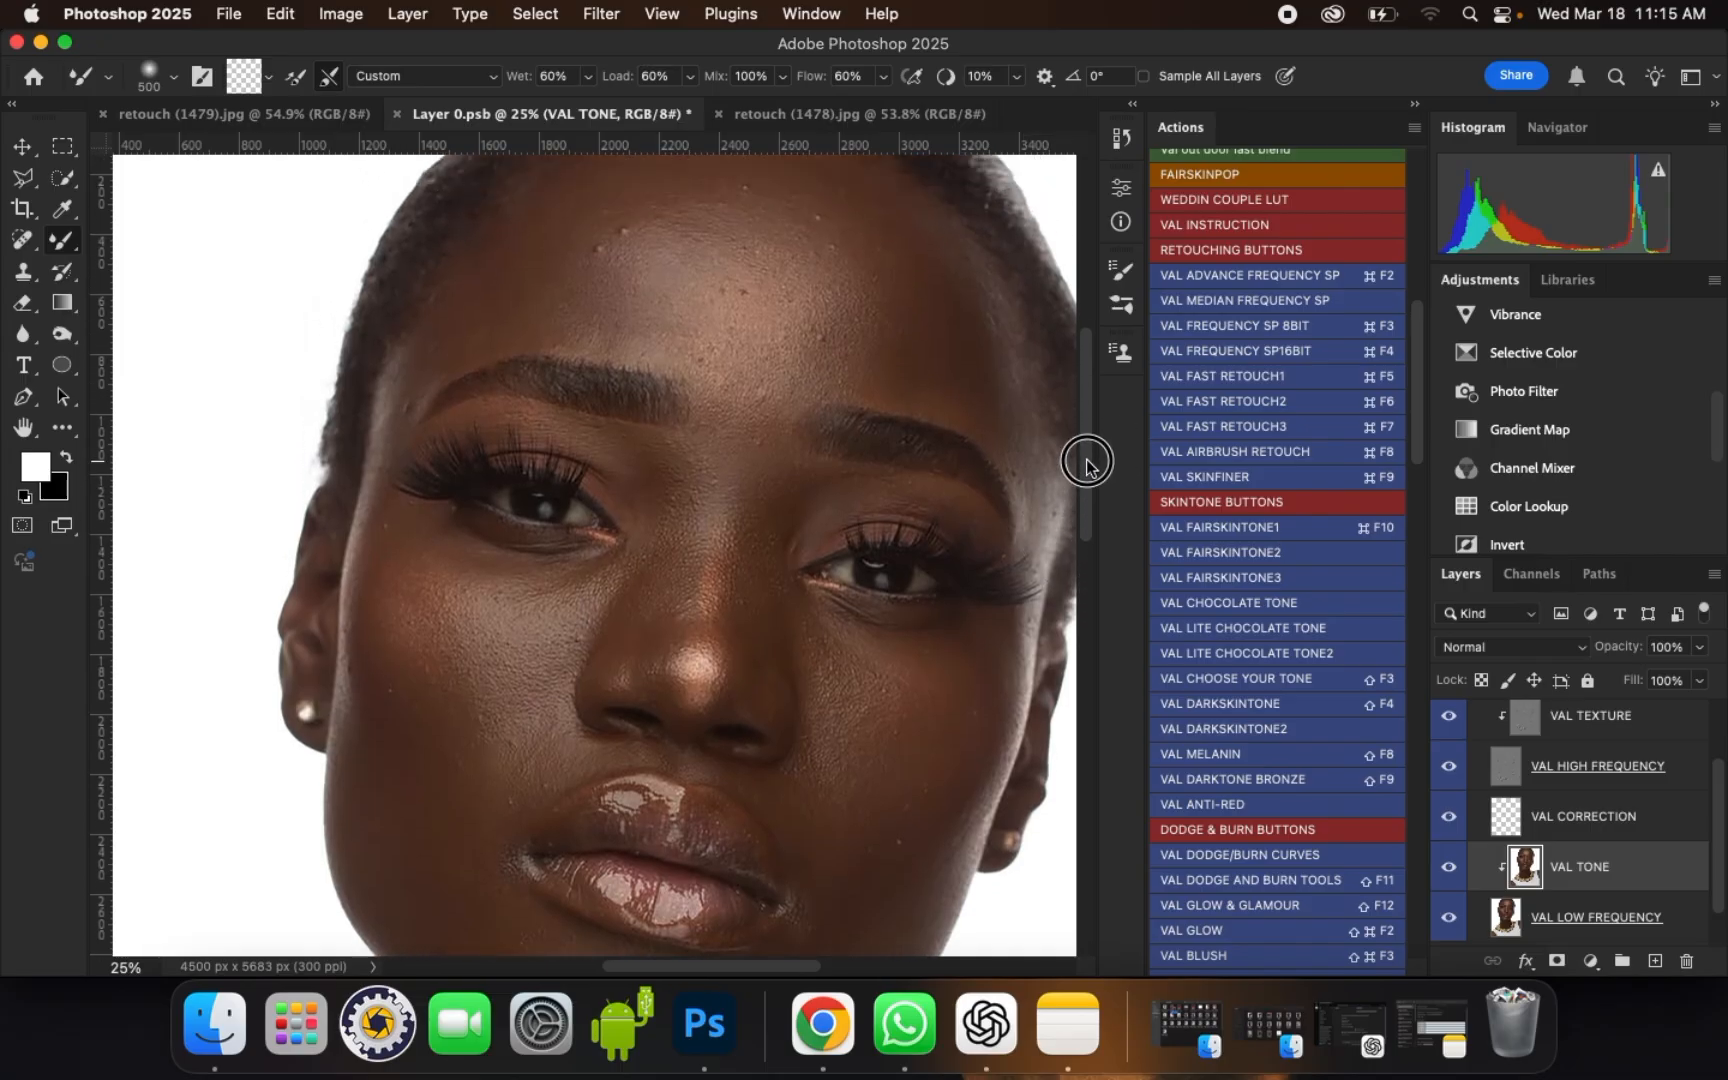
mouse_move(1084, 455)
mouse_down()
mouse_move(1080, 540)
mouse_move(1088, 447)
mouse_move(1088, 467)
mouse_up()
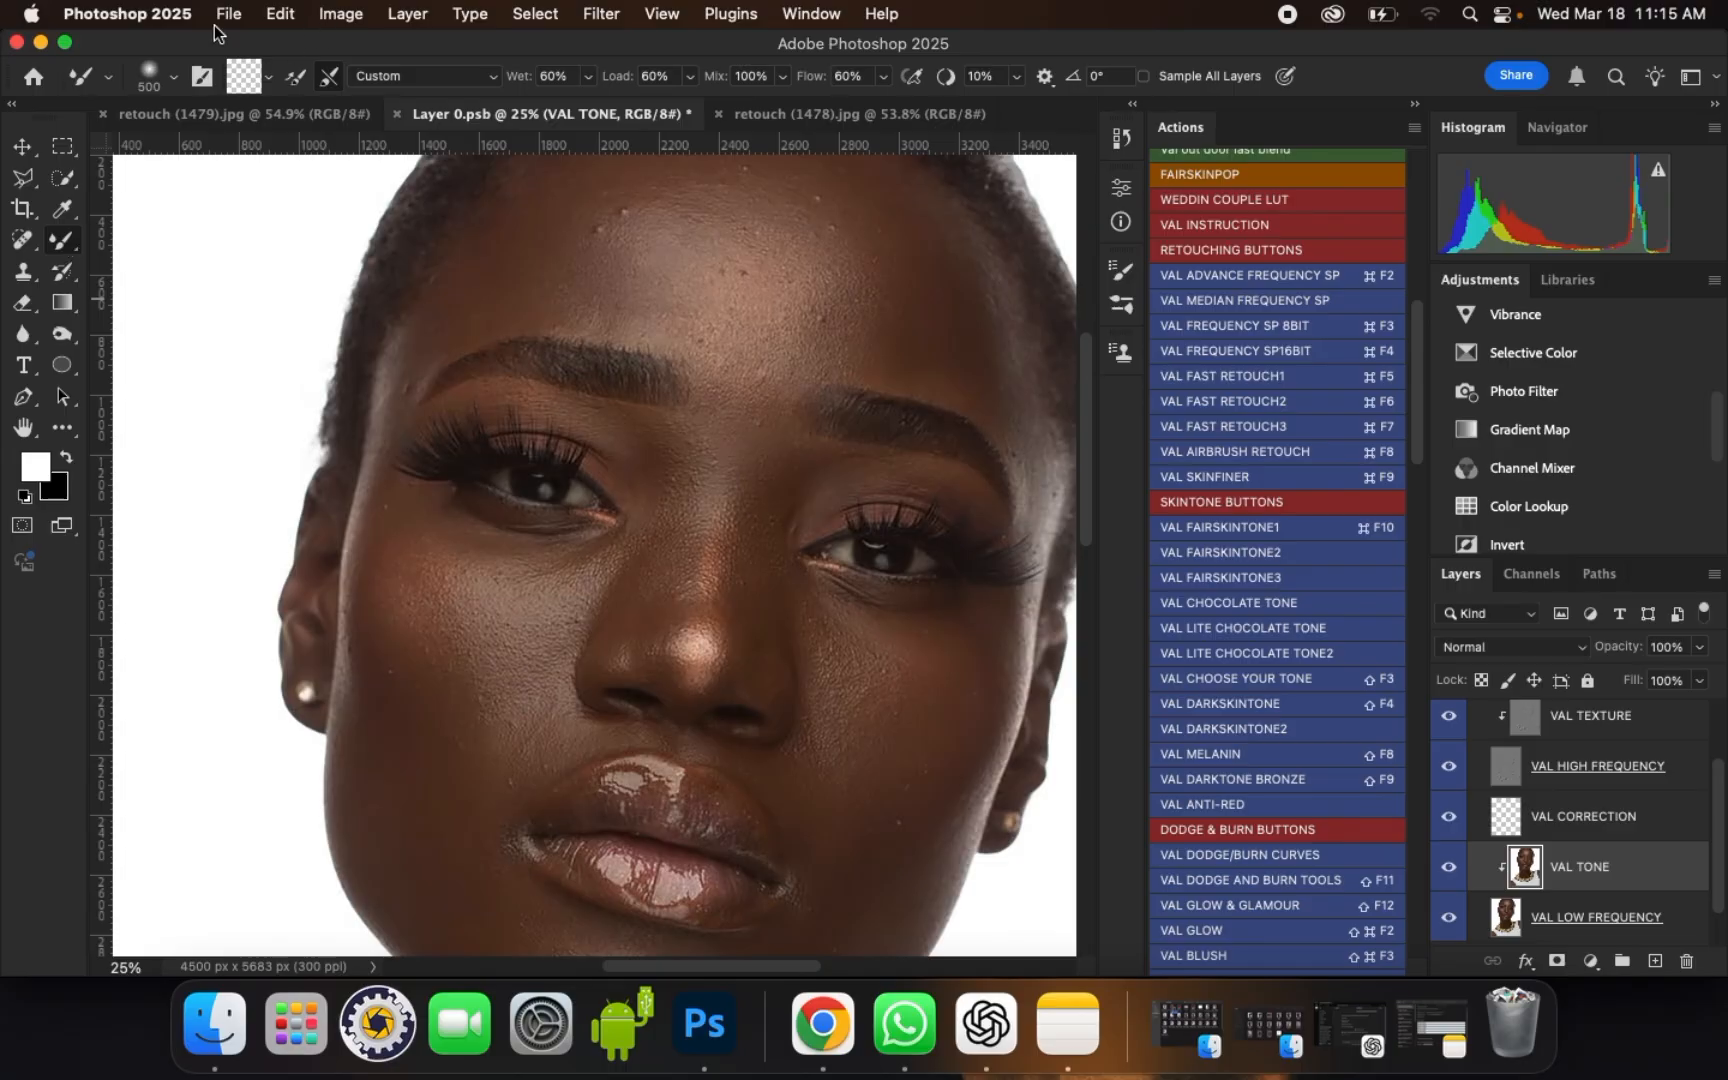
click(176, 78)
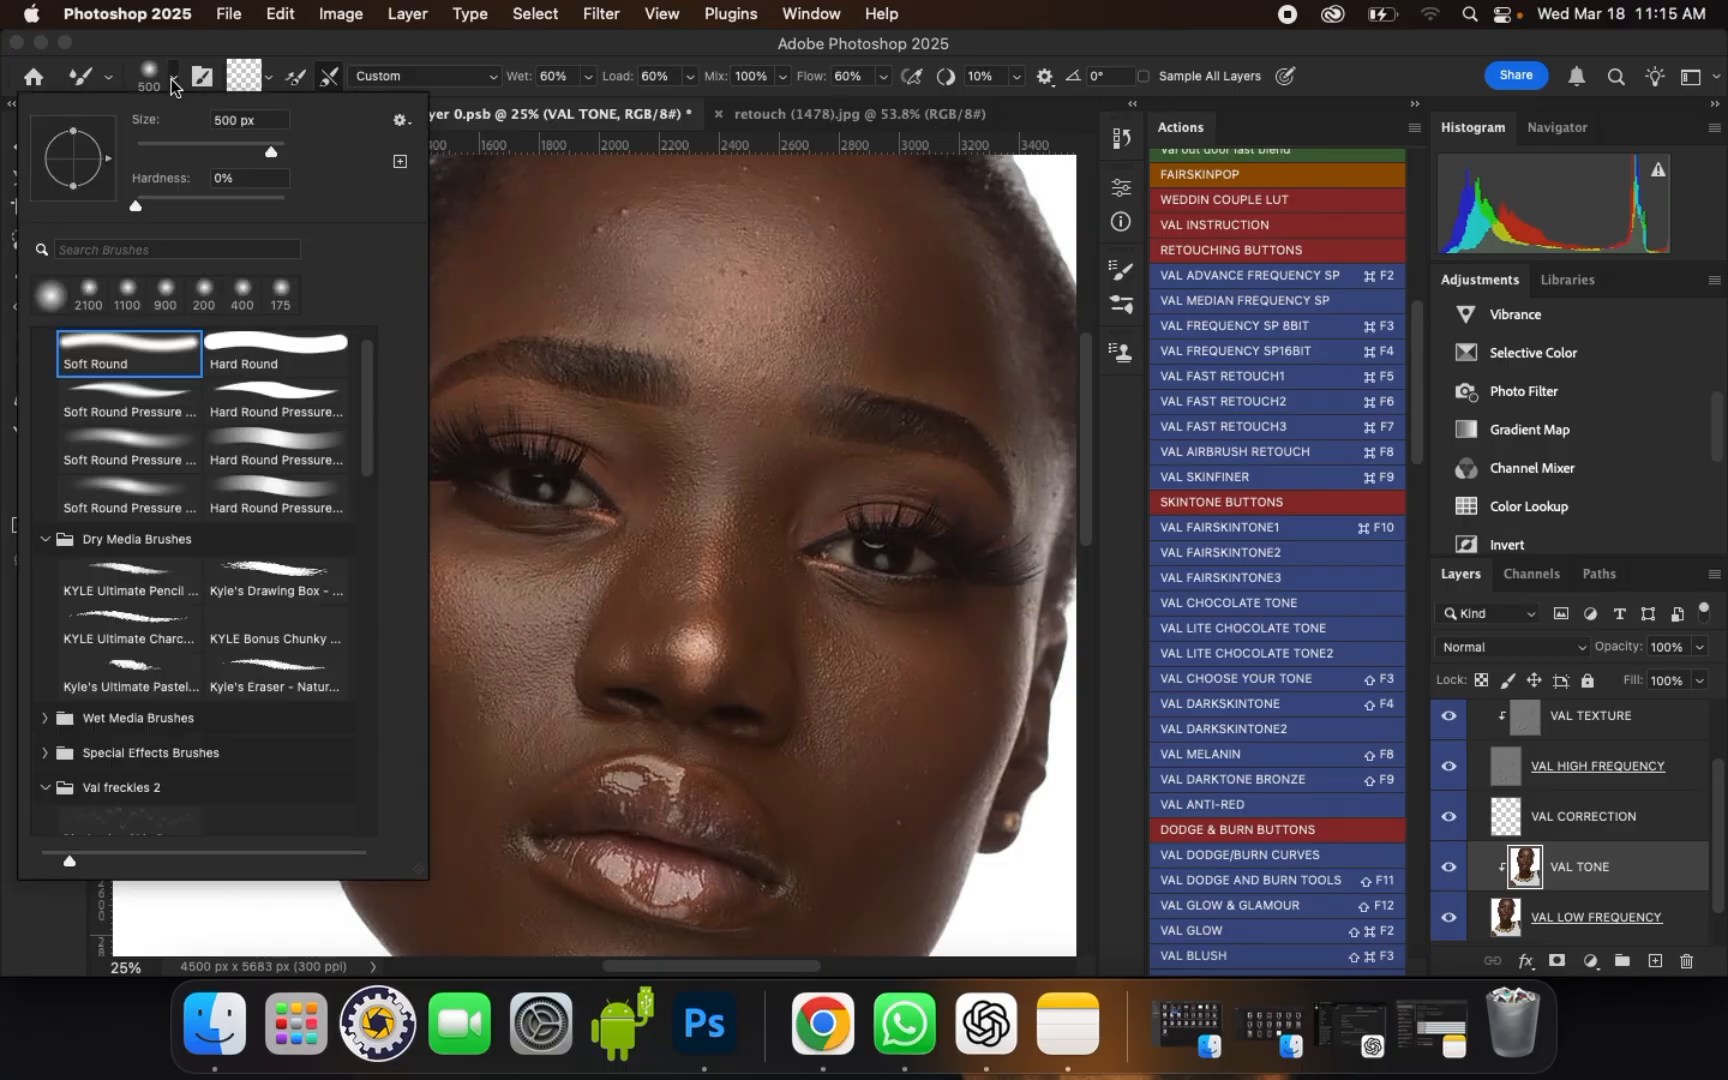
click(118, 350)
double_click(120, 360)
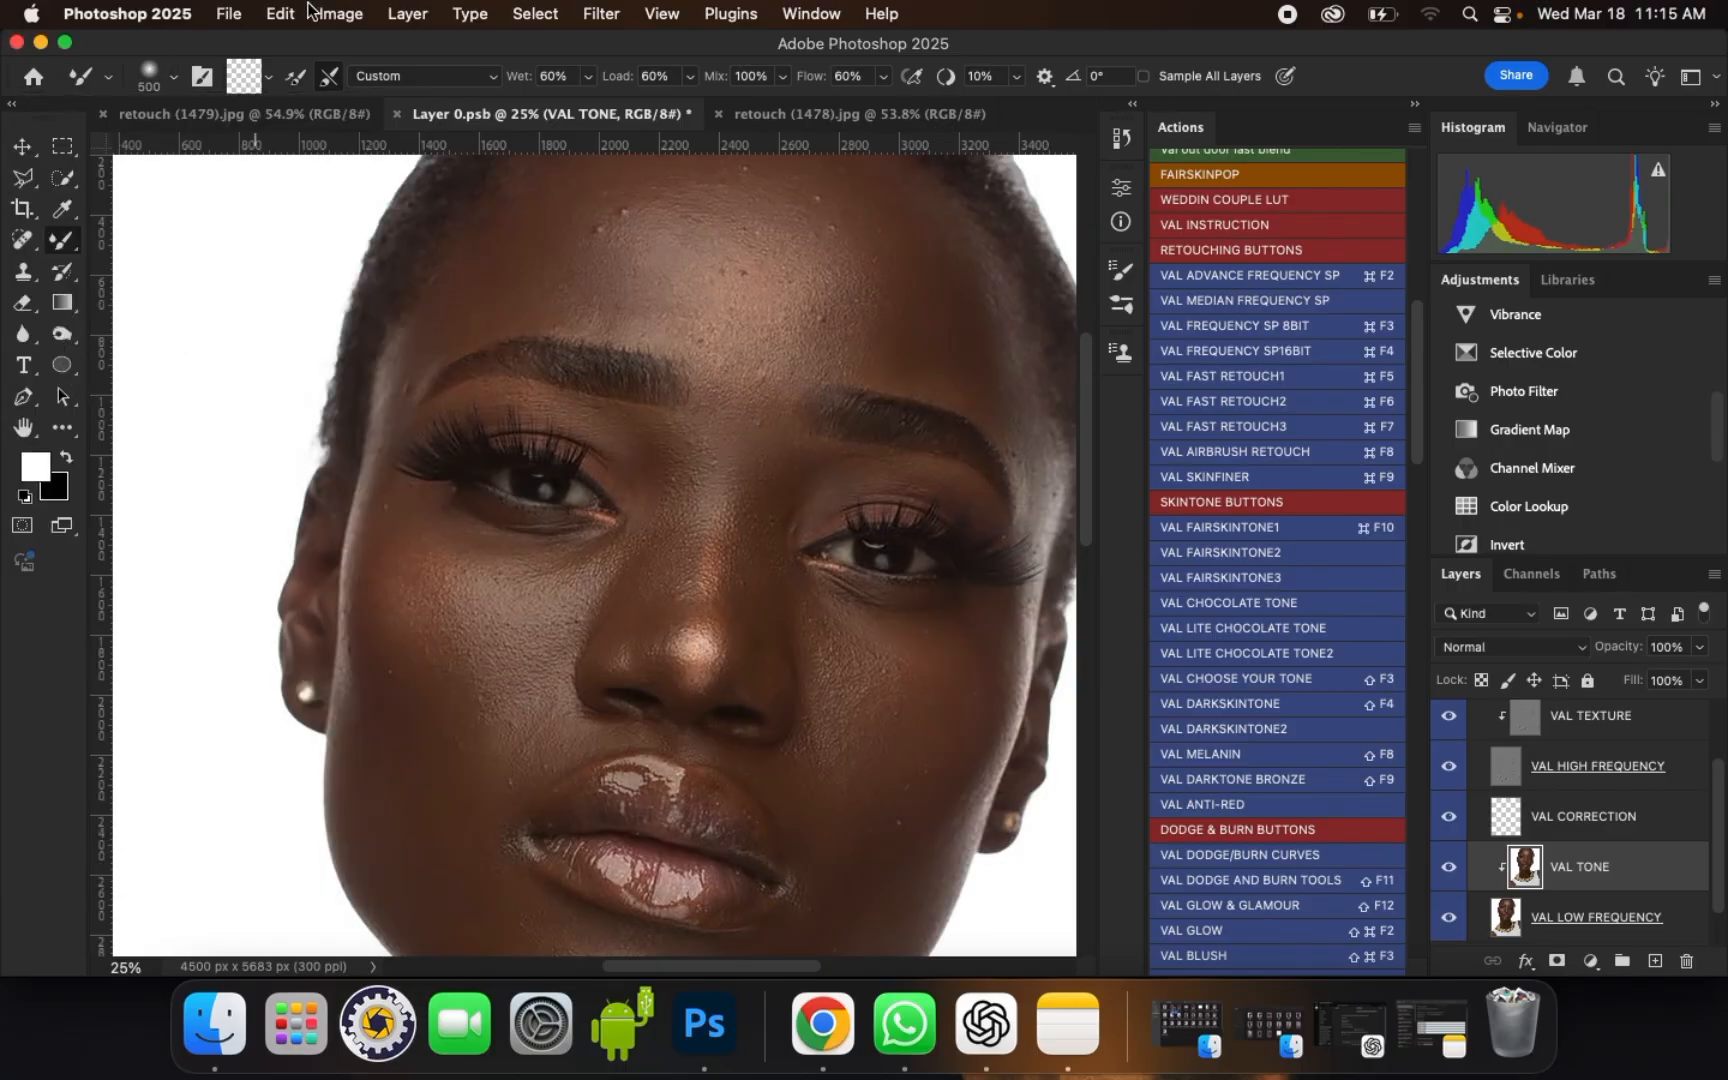
Step: Check the brush tip settings and the mixer brush's load options
click(202, 80)
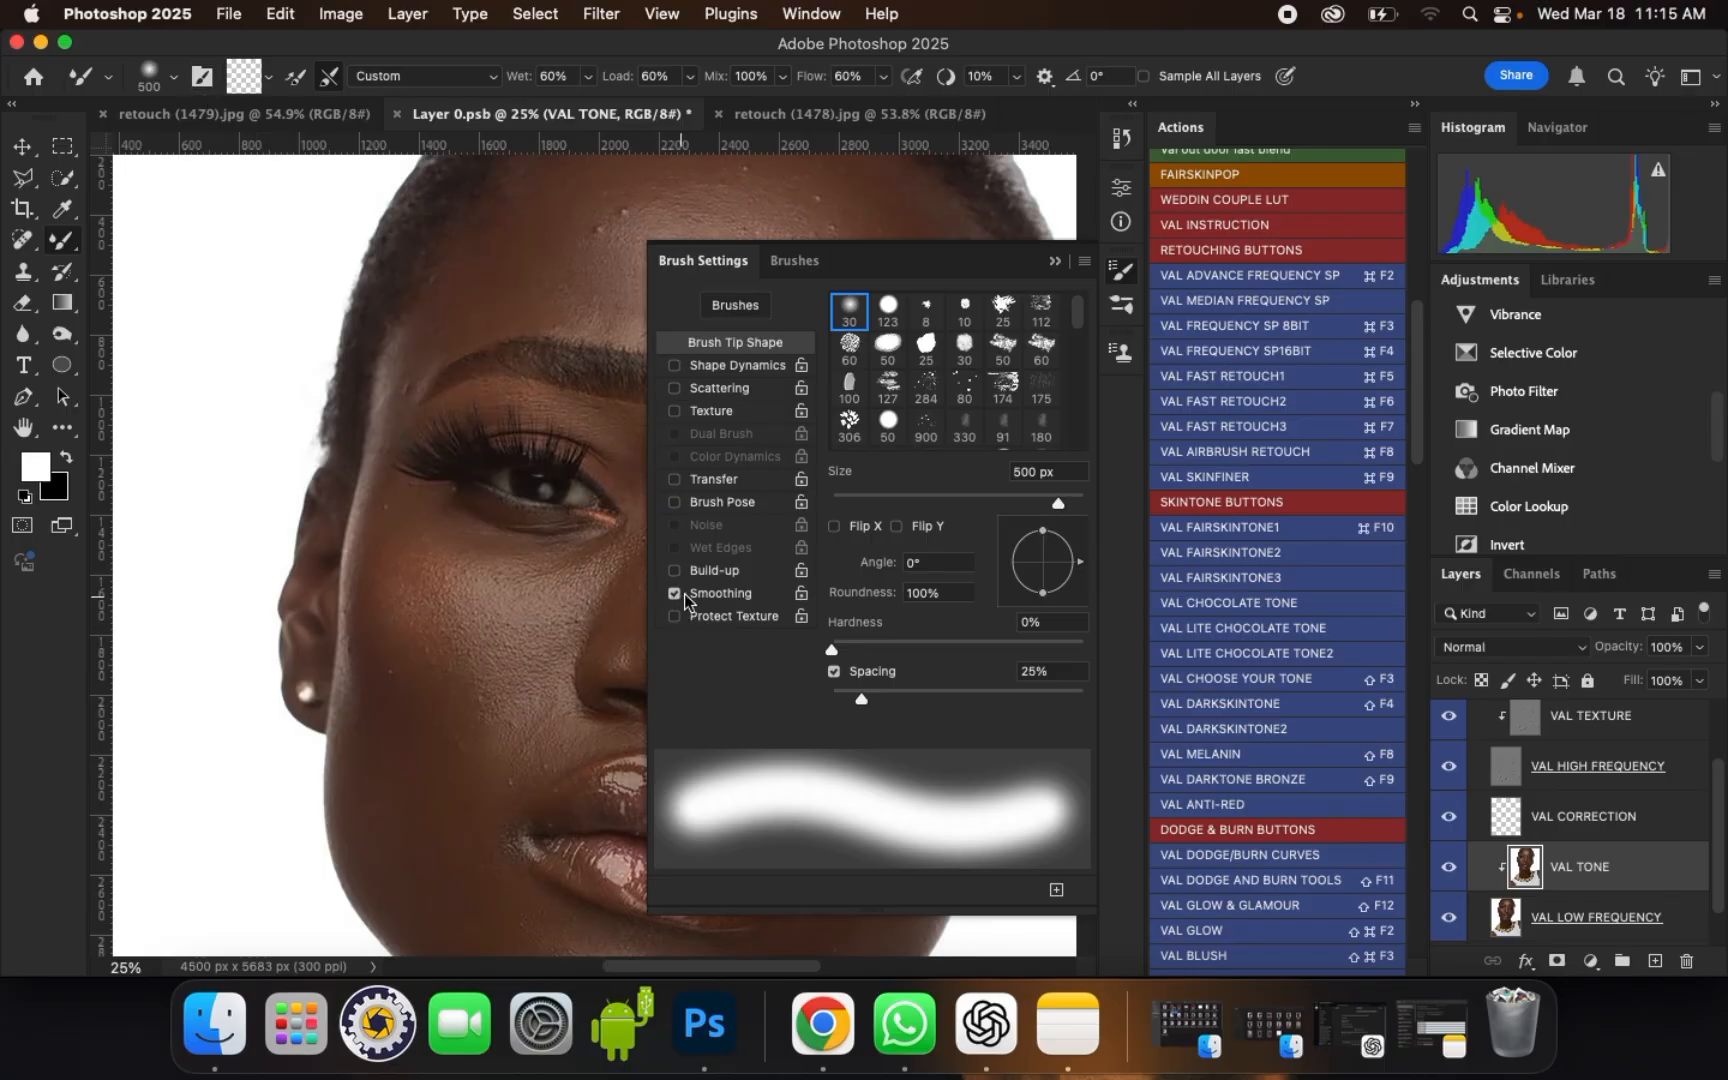
click(1050, 261)
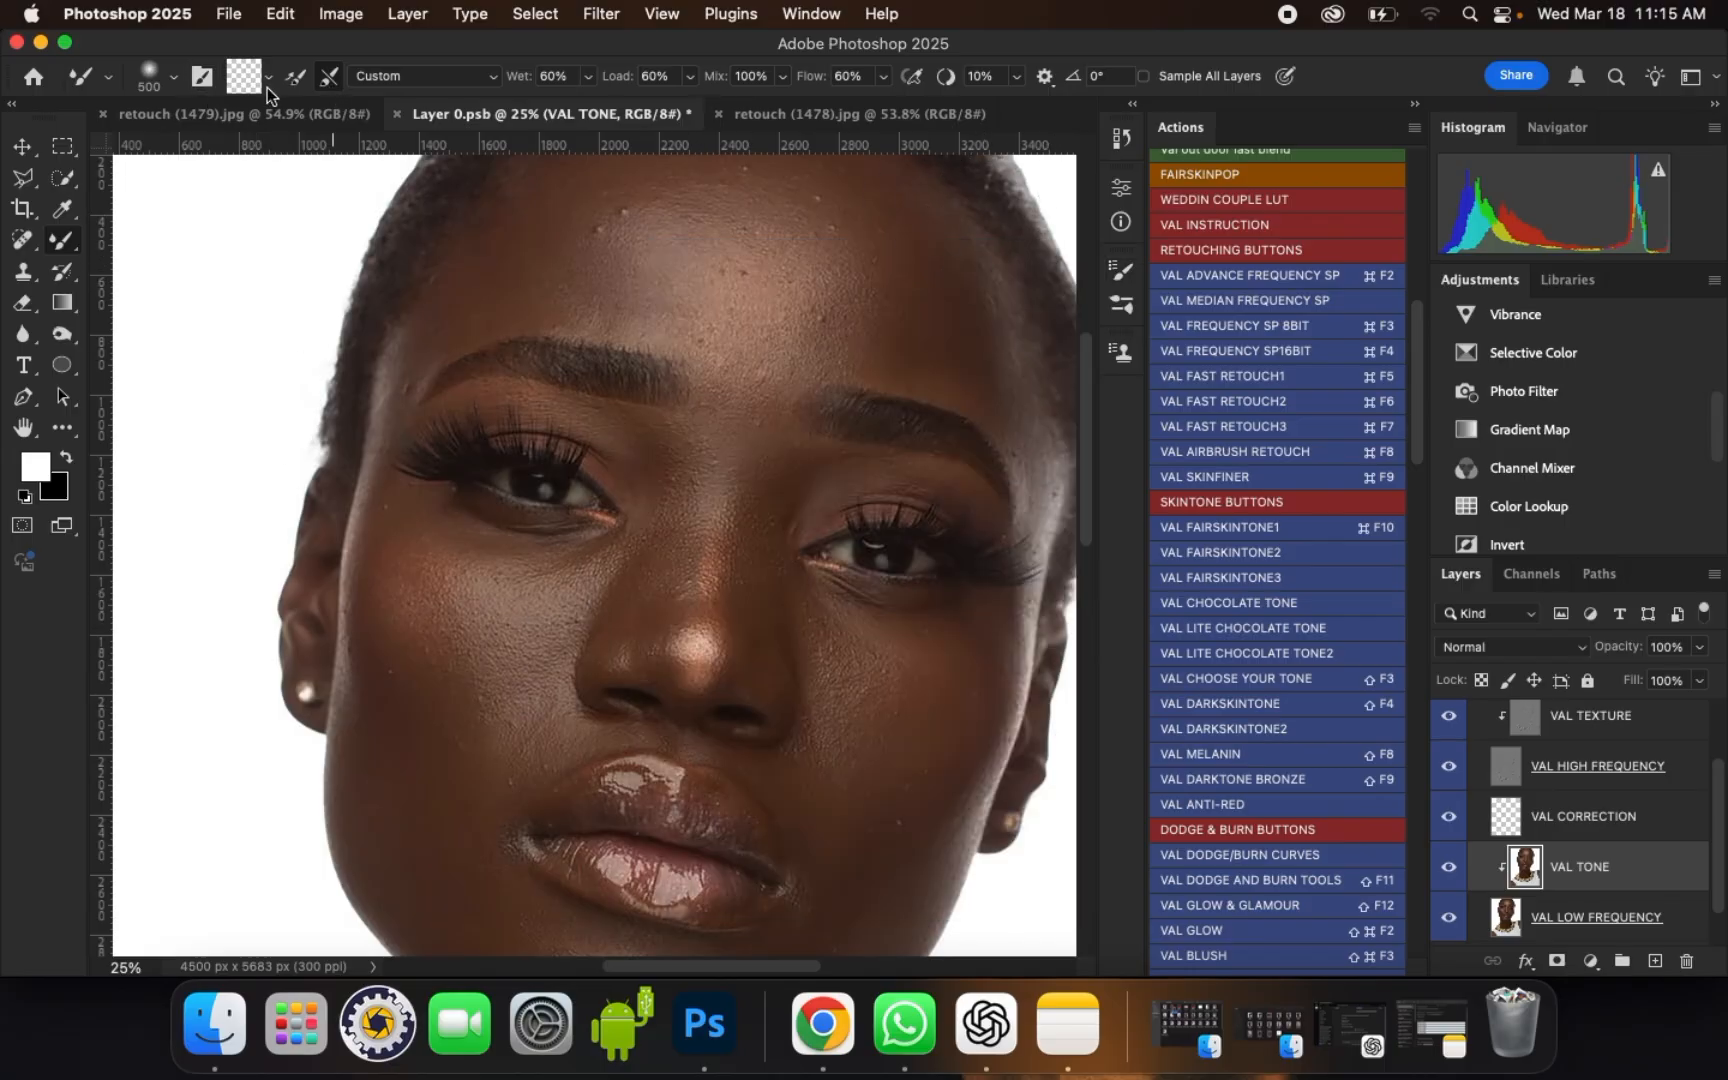
click(267, 86)
click(288, 133)
Step: Set the Mixer Brush size to 300 and blend the skin tones on the left side of the forehead
drag(1089, 447, 1089, 442)
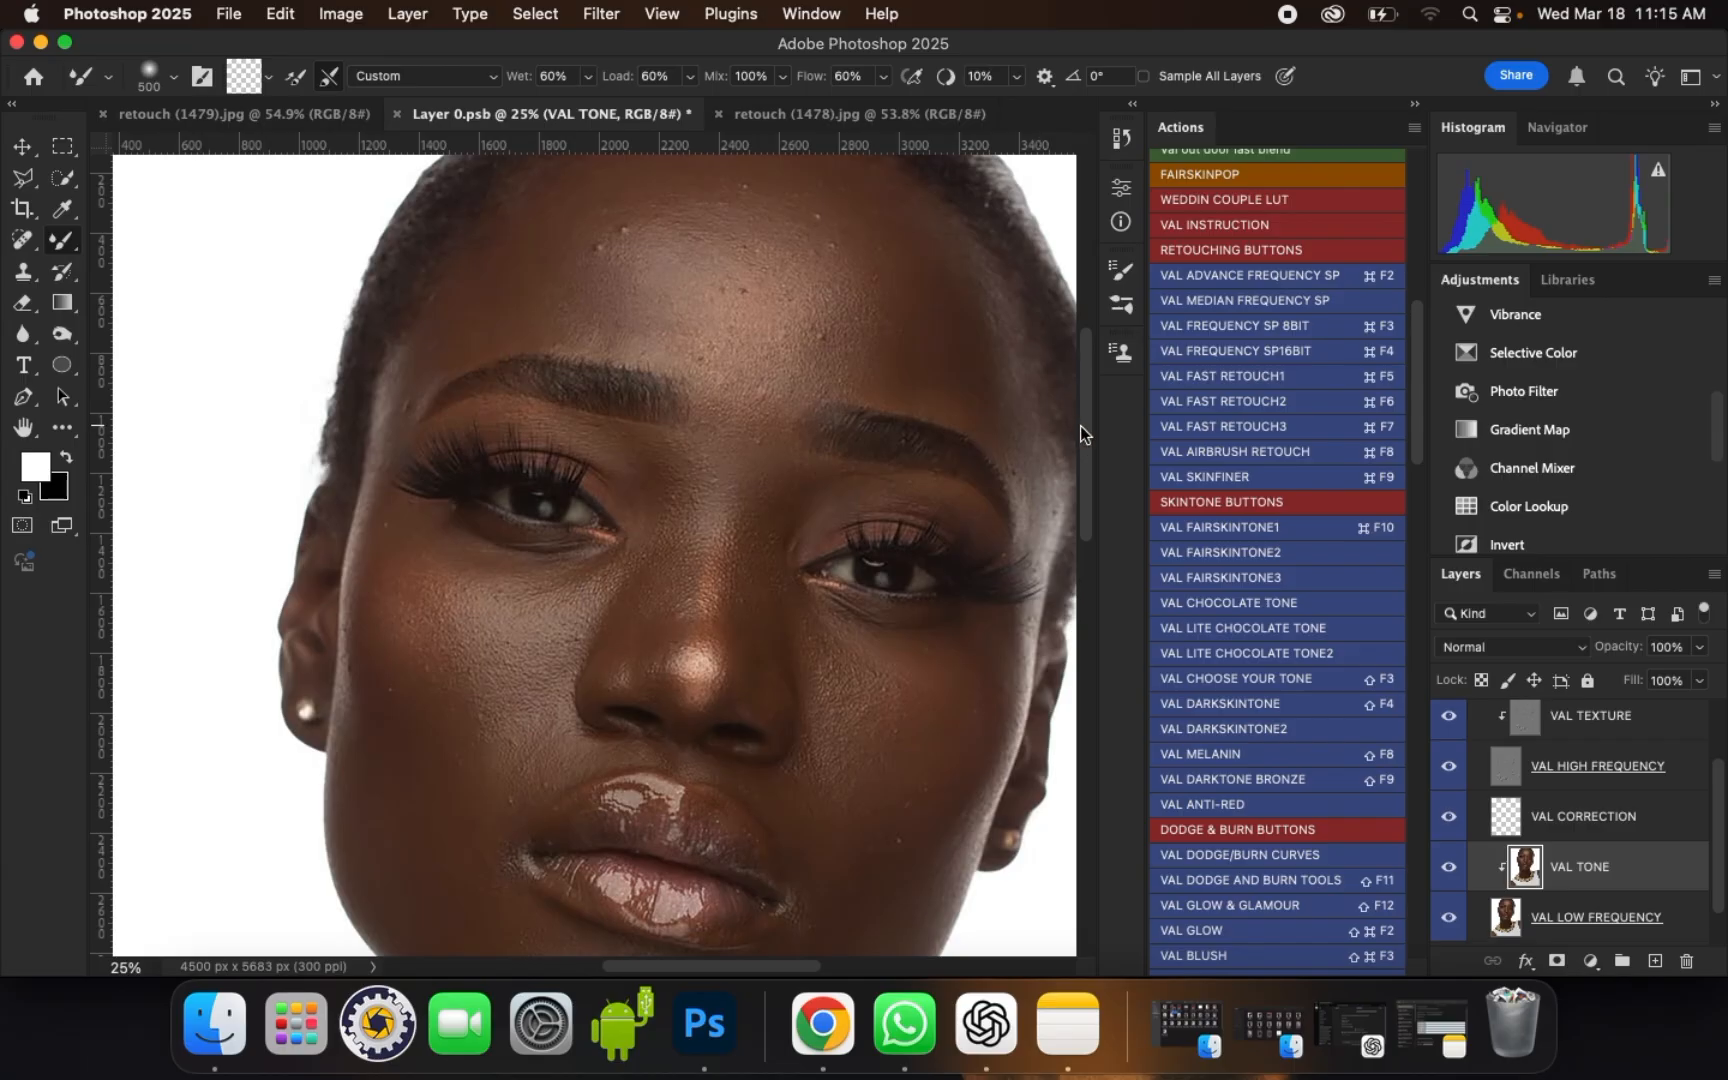
drag(1081, 425, 1082, 412)
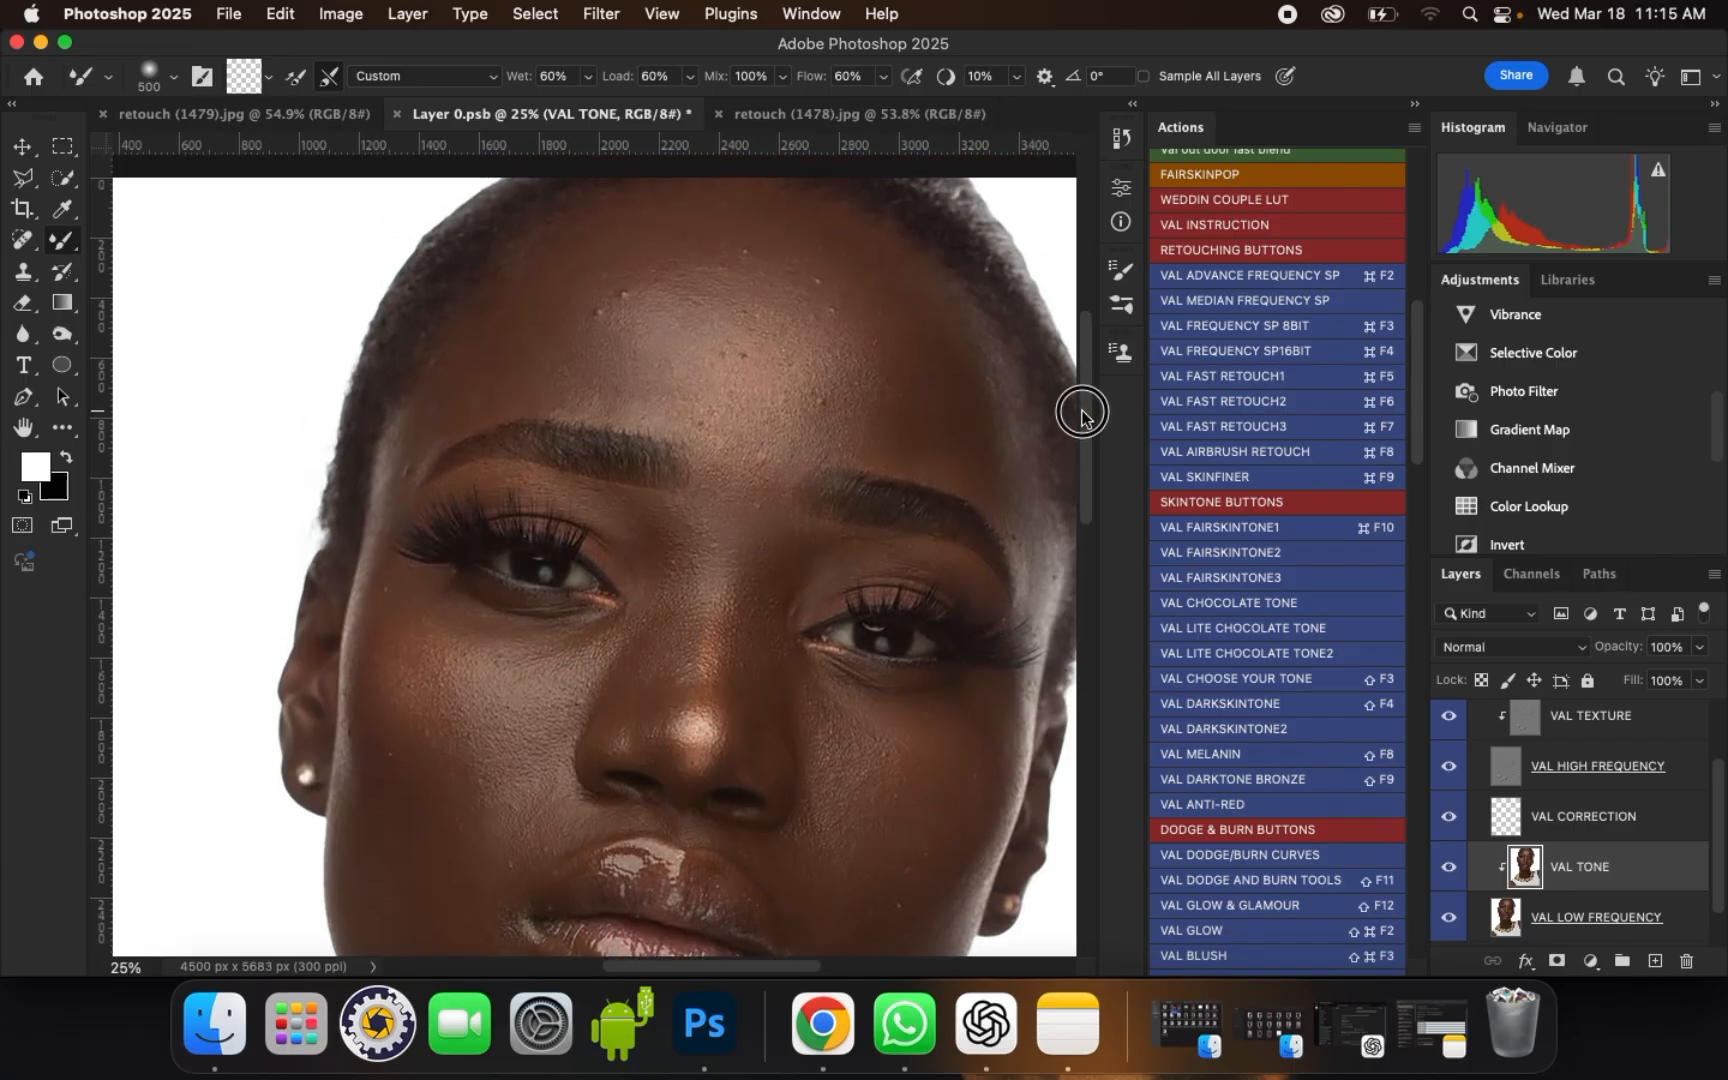
key(bracketleft)
key(bracketleft)
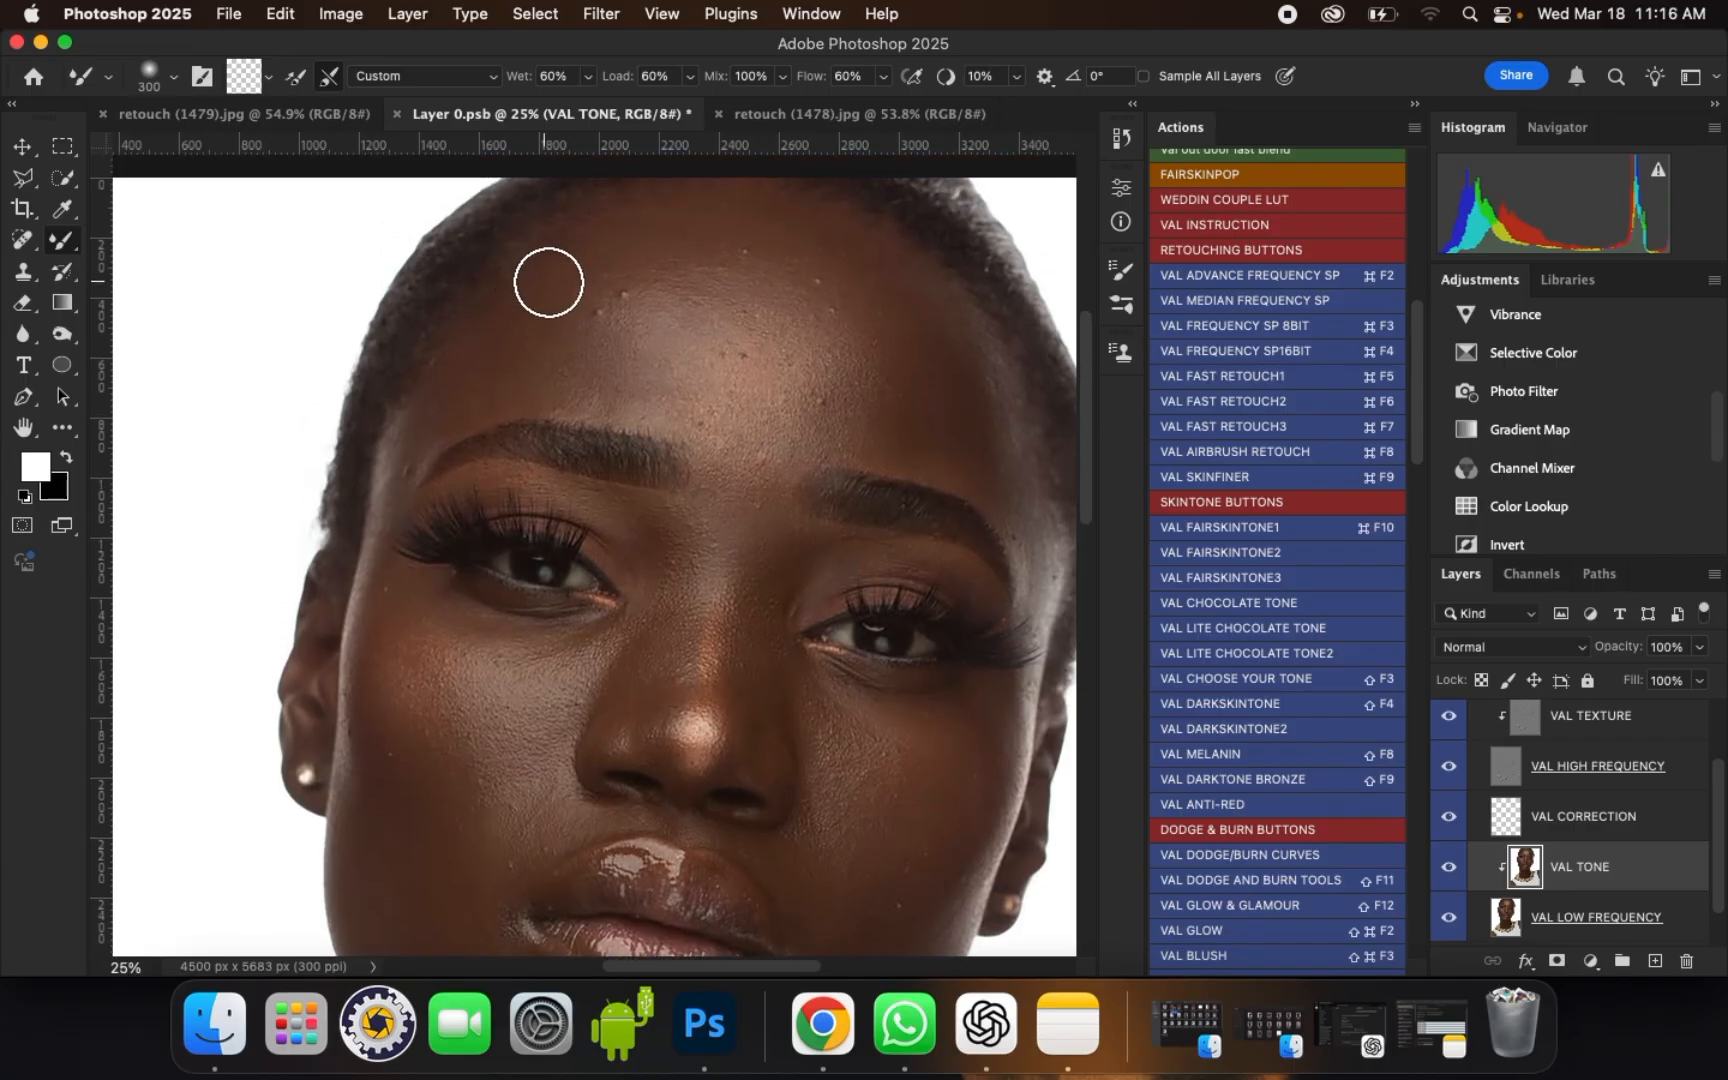
mouse_move(549, 283)
mouse_down()
mouse_move(575, 255)
mouse_move(539, 290)
mouse_move(598, 268)
mouse_up()
key(bracketright)
mouse_move(598, 302)
mouse_down()
mouse_move(532, 357)
mouse_move(541, 371)
mouse_move(525, 301)
mouse_move(514, 314)
mouse_move(558, 363)
mouse_move(509, 351)
mouse_move(475, 390)
mouse_up()
key(bracketleft)
drag(456, 394, 462, 392)
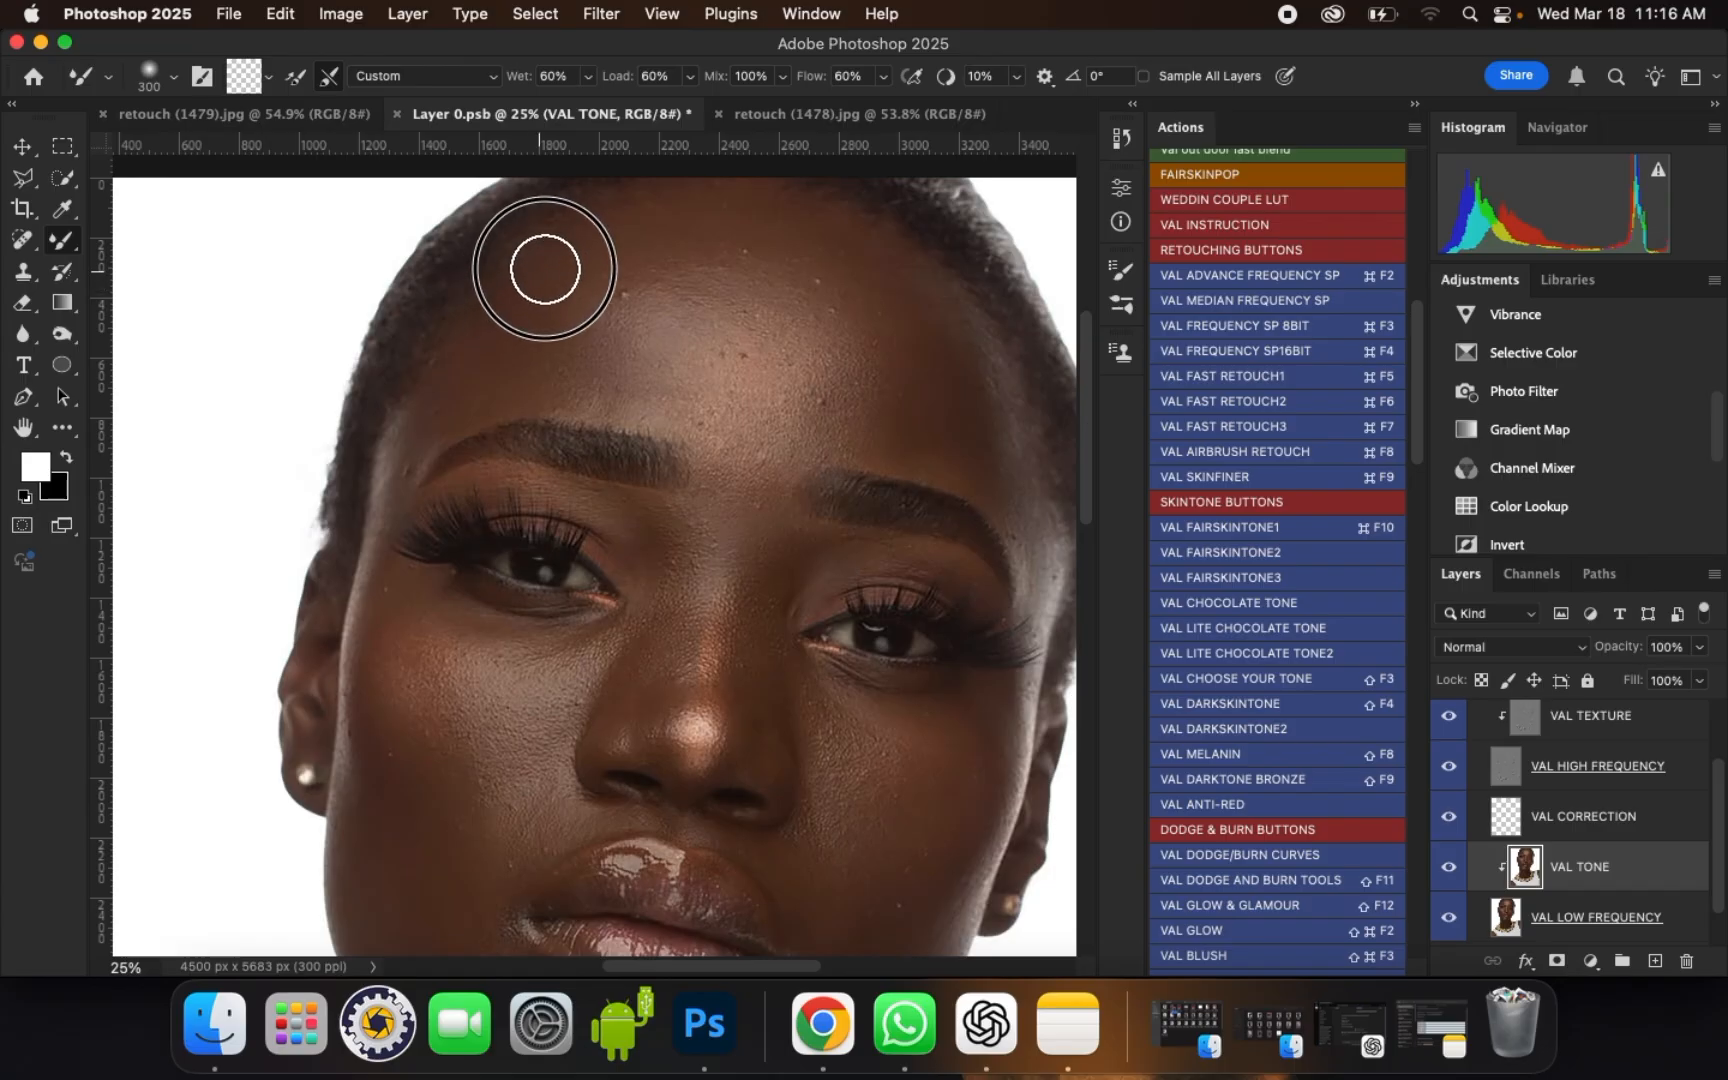
Step: Blend the left temple down to the outer brow tip, reducing the Mixer Brush size to 250 and 200
key(bracketright)
drag(568, 318, 560, 347)
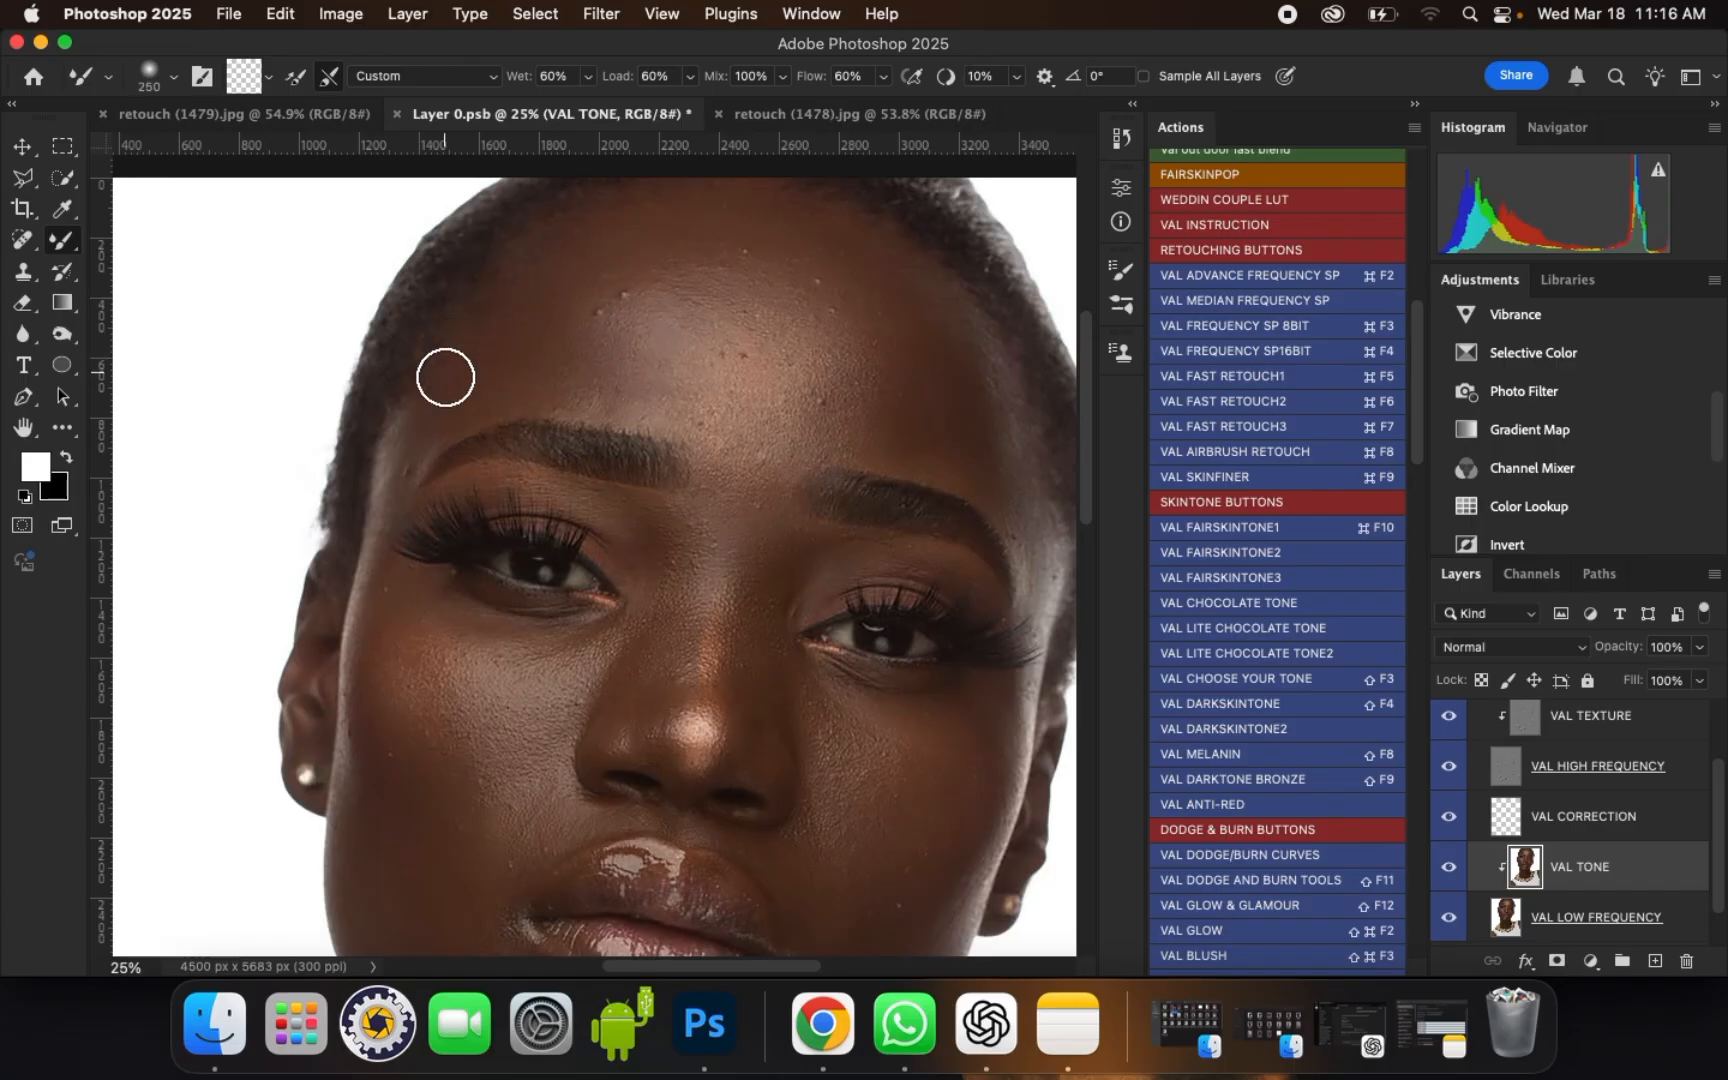
drag(446, 382, 455, 401)
key(bracketleft)
click(448, 416)
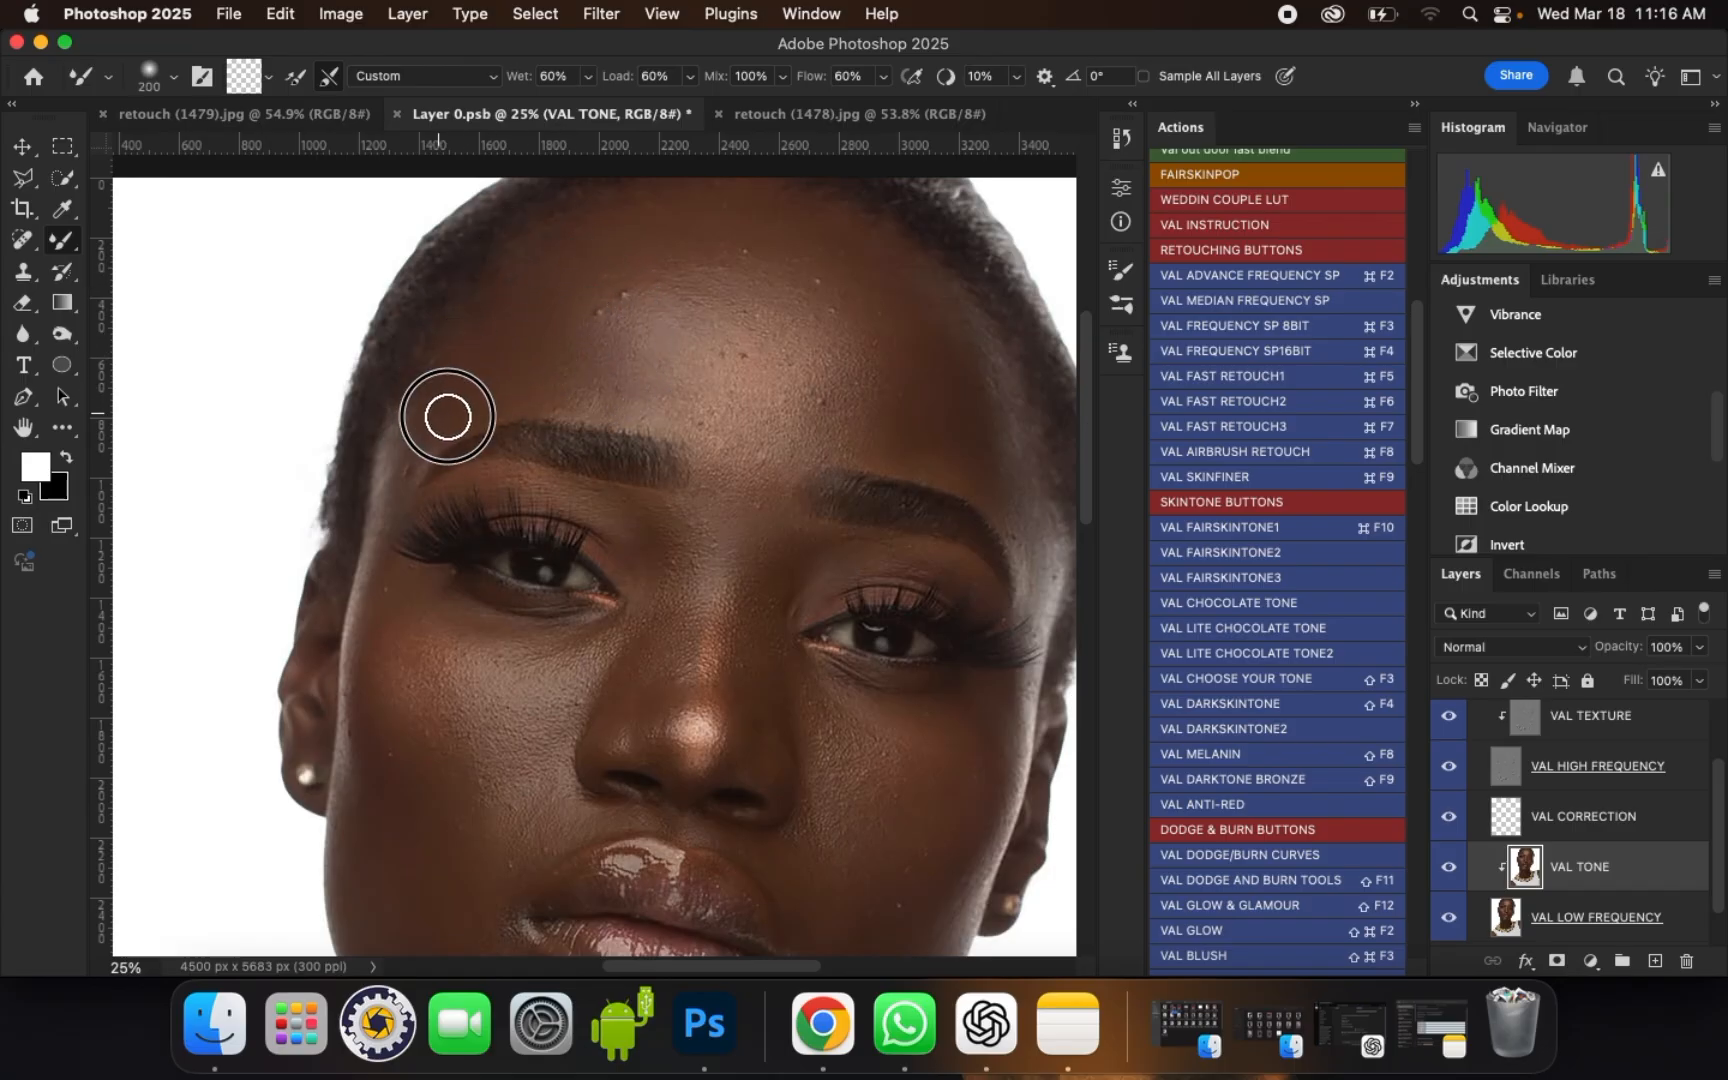
Step: Smooth the tones across the upper forehead and above the right eyebrow with brush sizes between 300 and 400
key(bracketright)
mouse_move(581, 288)
mouse_down()
mouse_move(582, 302)
mouse_move(605, 259)
mouse_move(702, 249)
mouse_up()
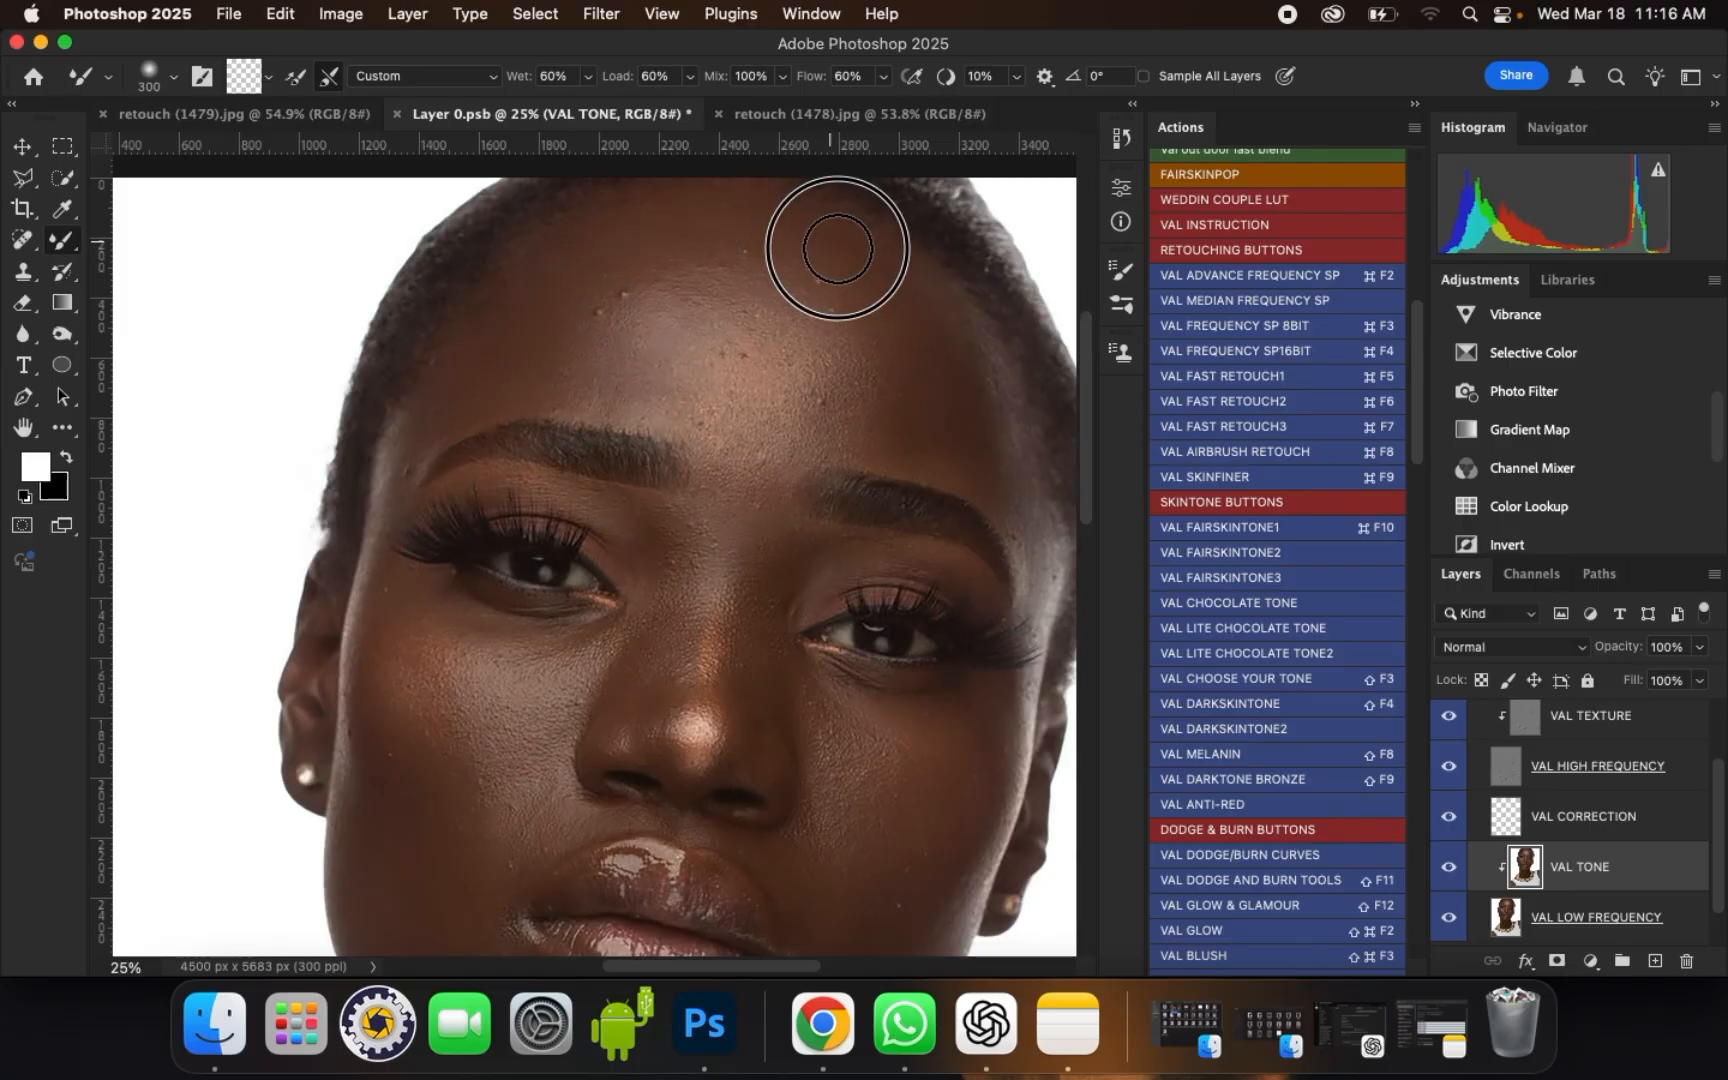
scroll(789, 218, up, 1)
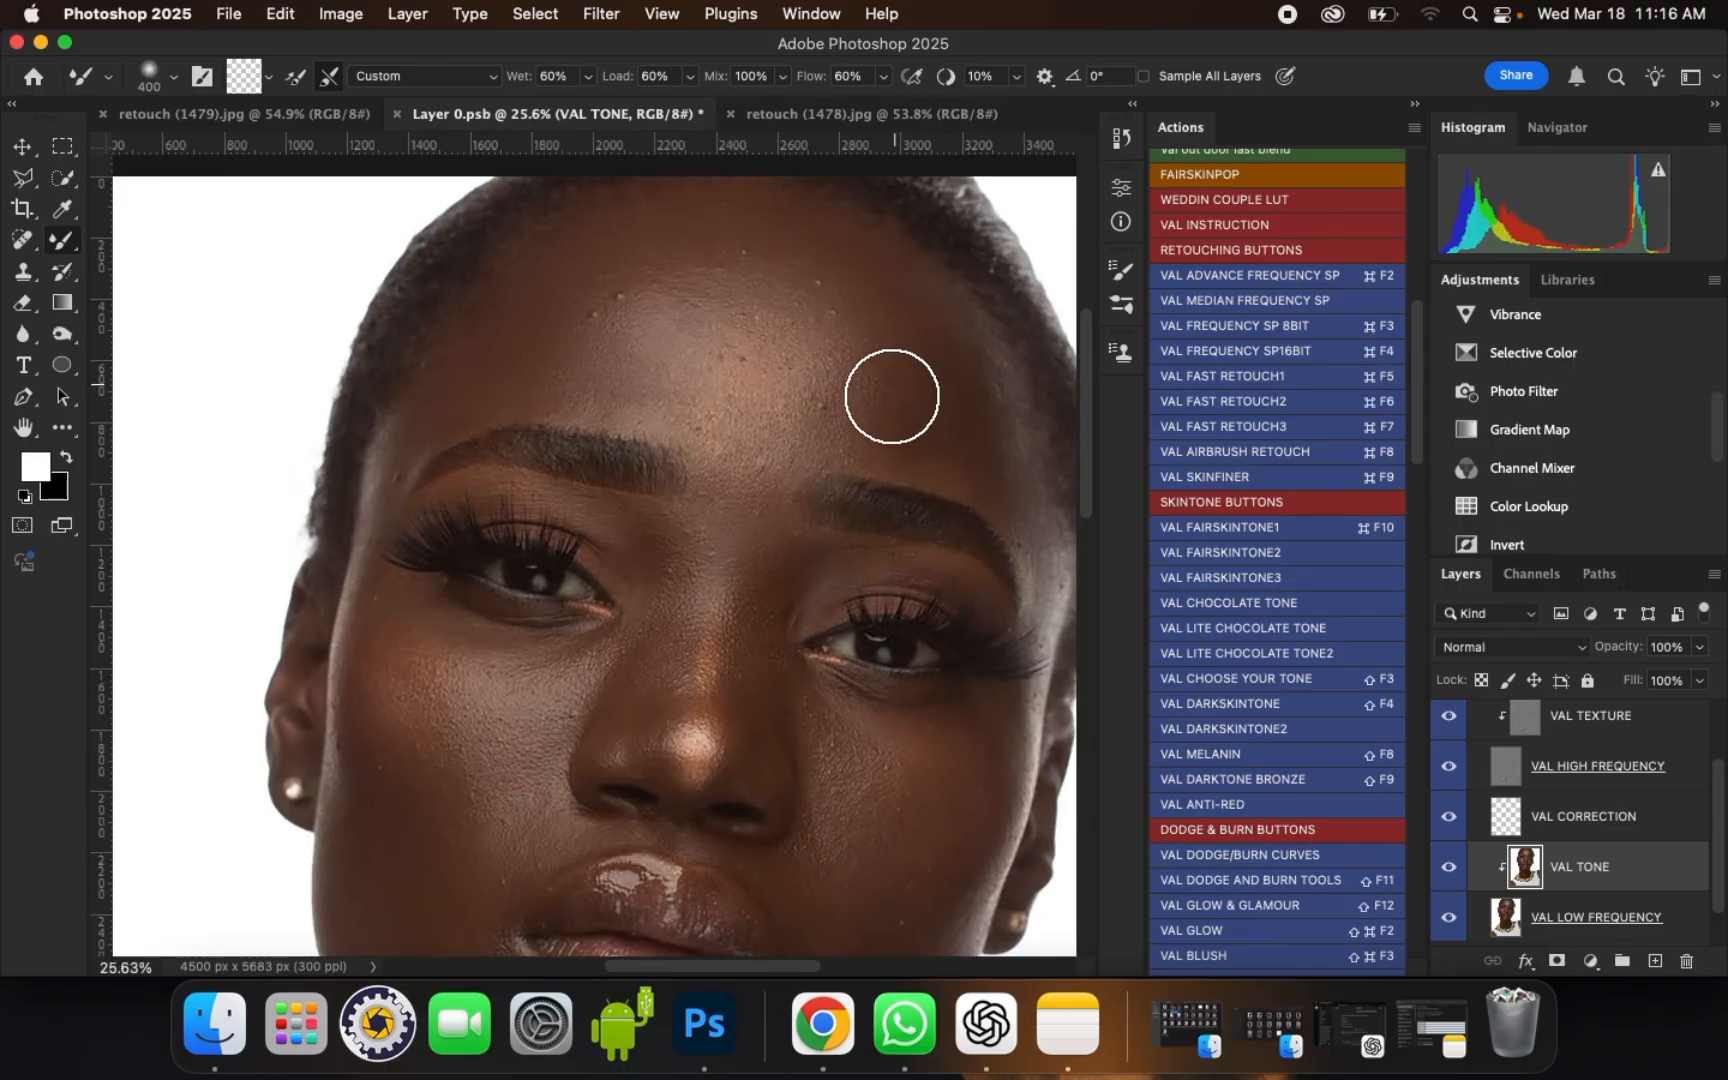
key(bracketleft)
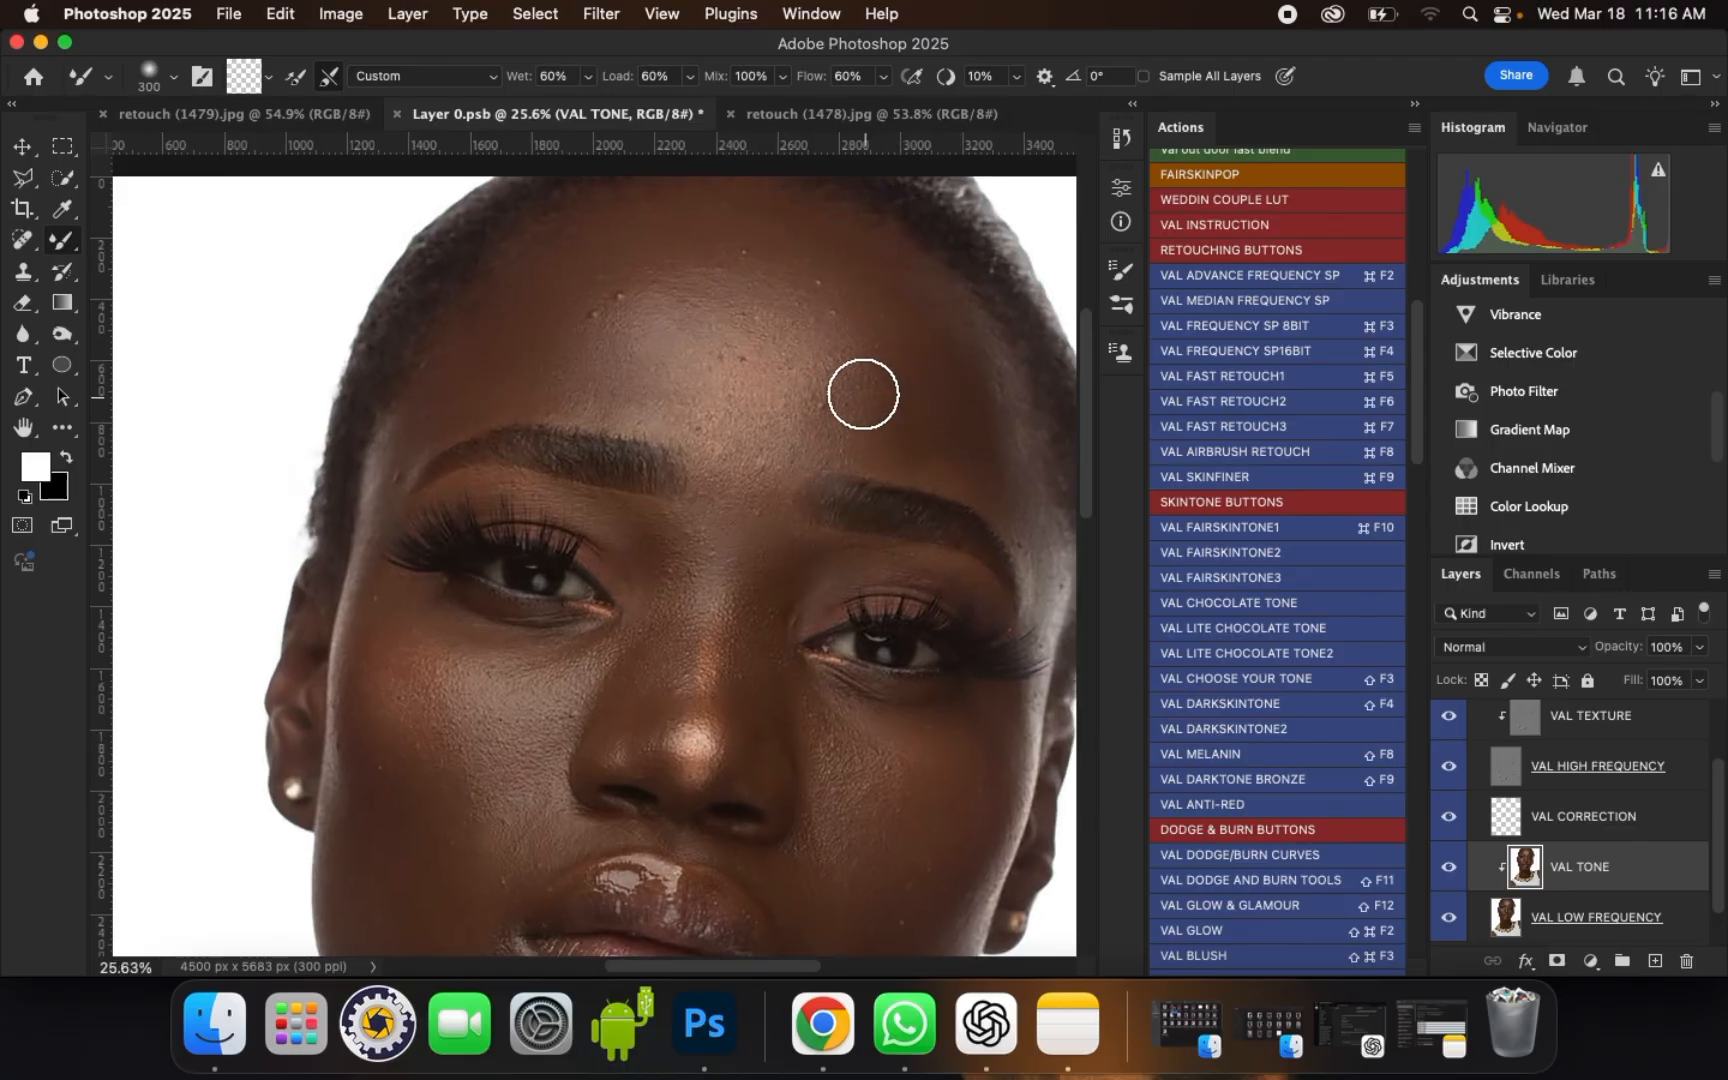
key(bracketright)
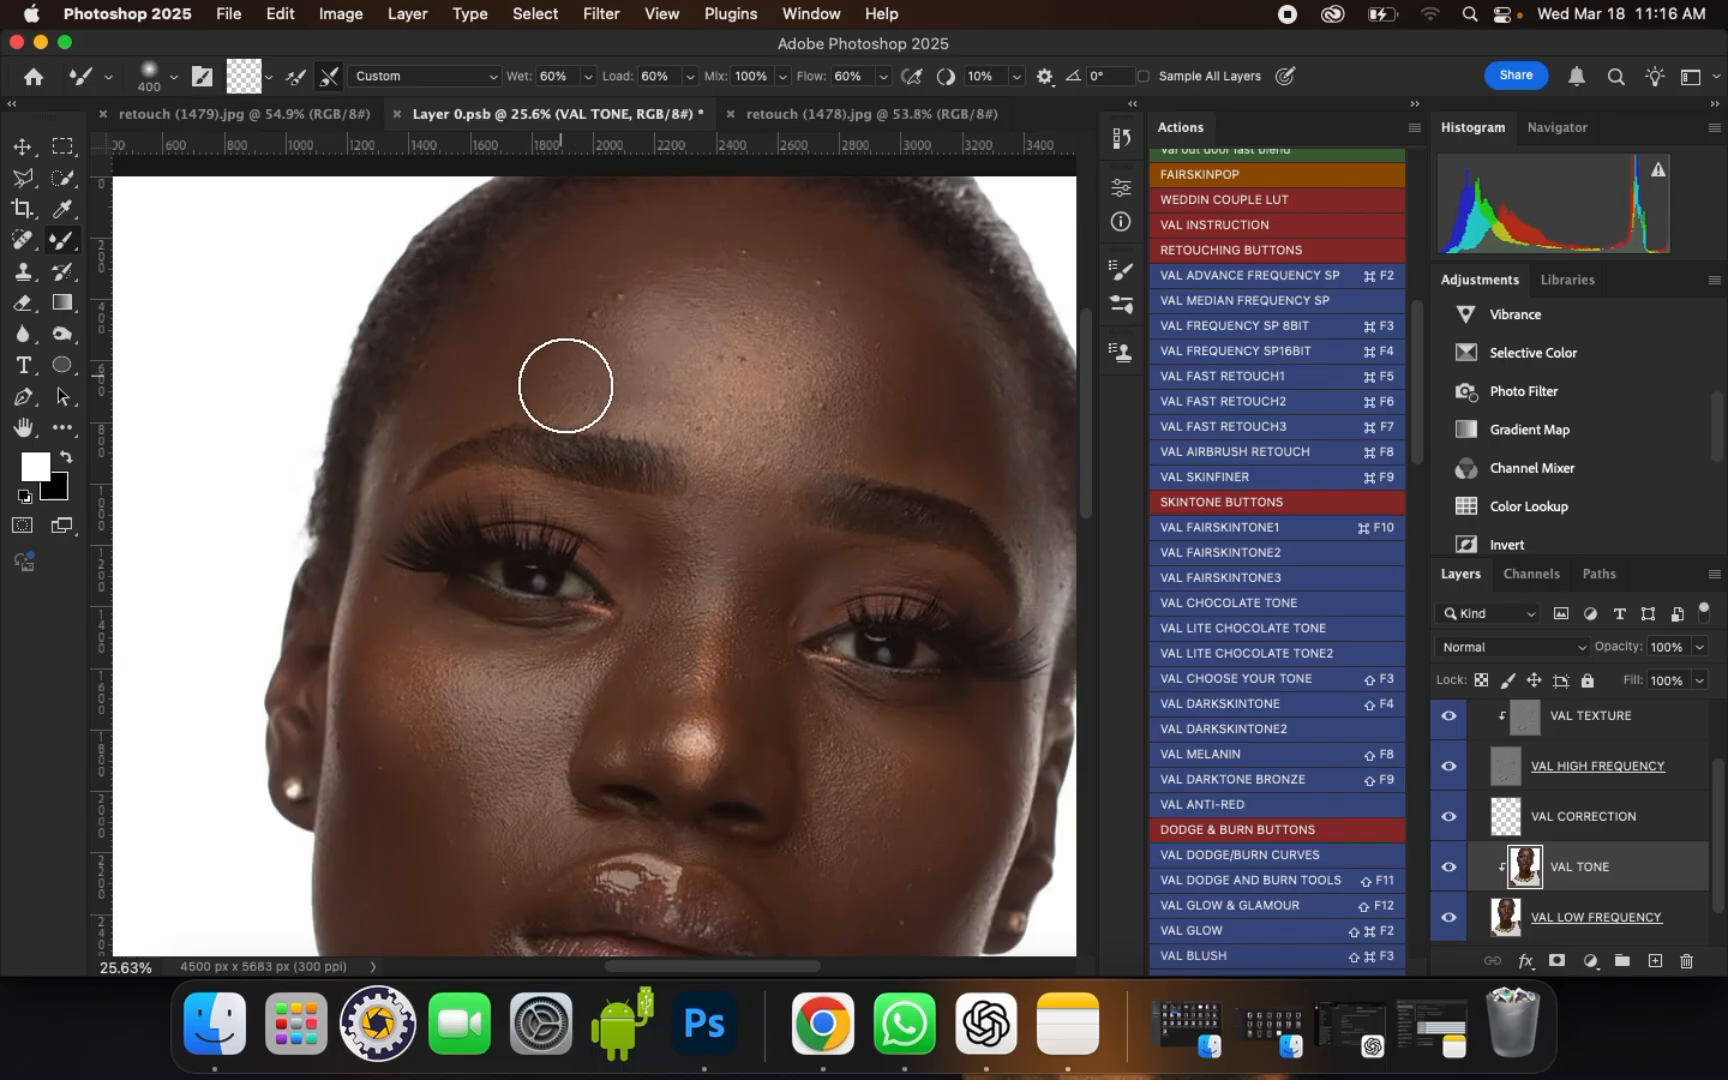
Step: Blend the bright highlight in the middle of the forehead with brush sizes of 400, 500 and 300
key(bracketright)
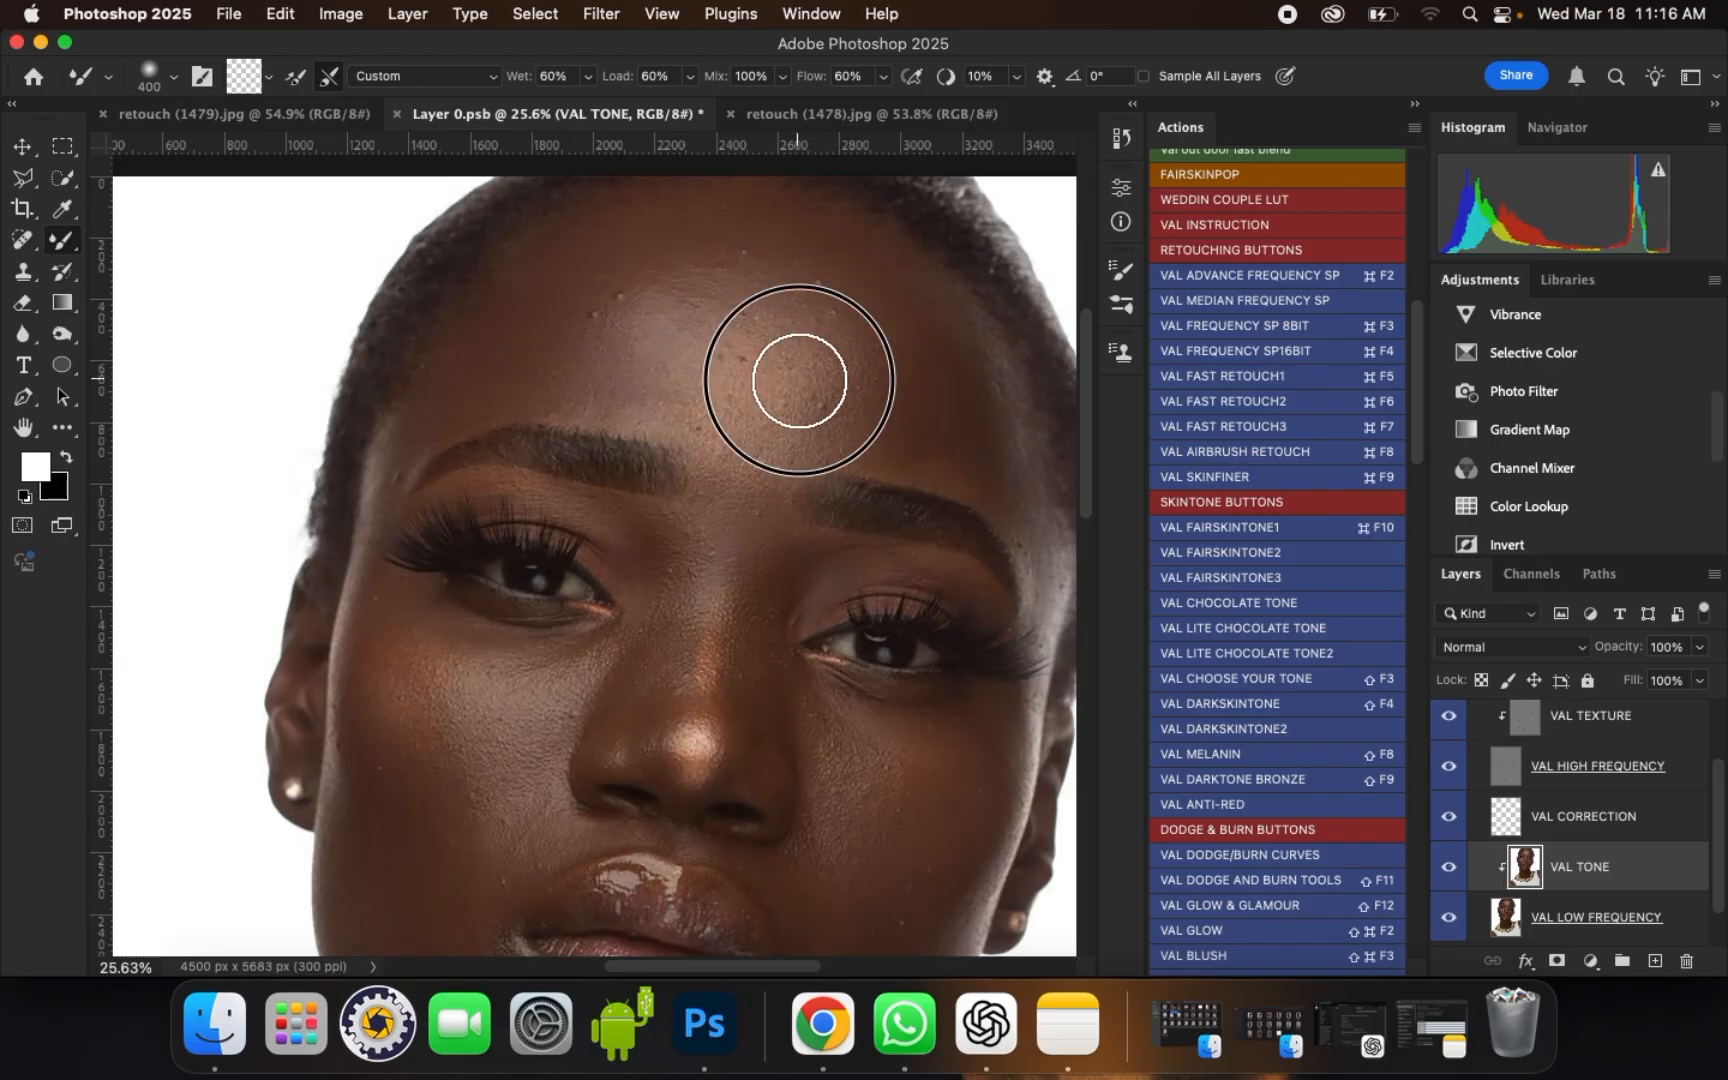
key(bracketright)
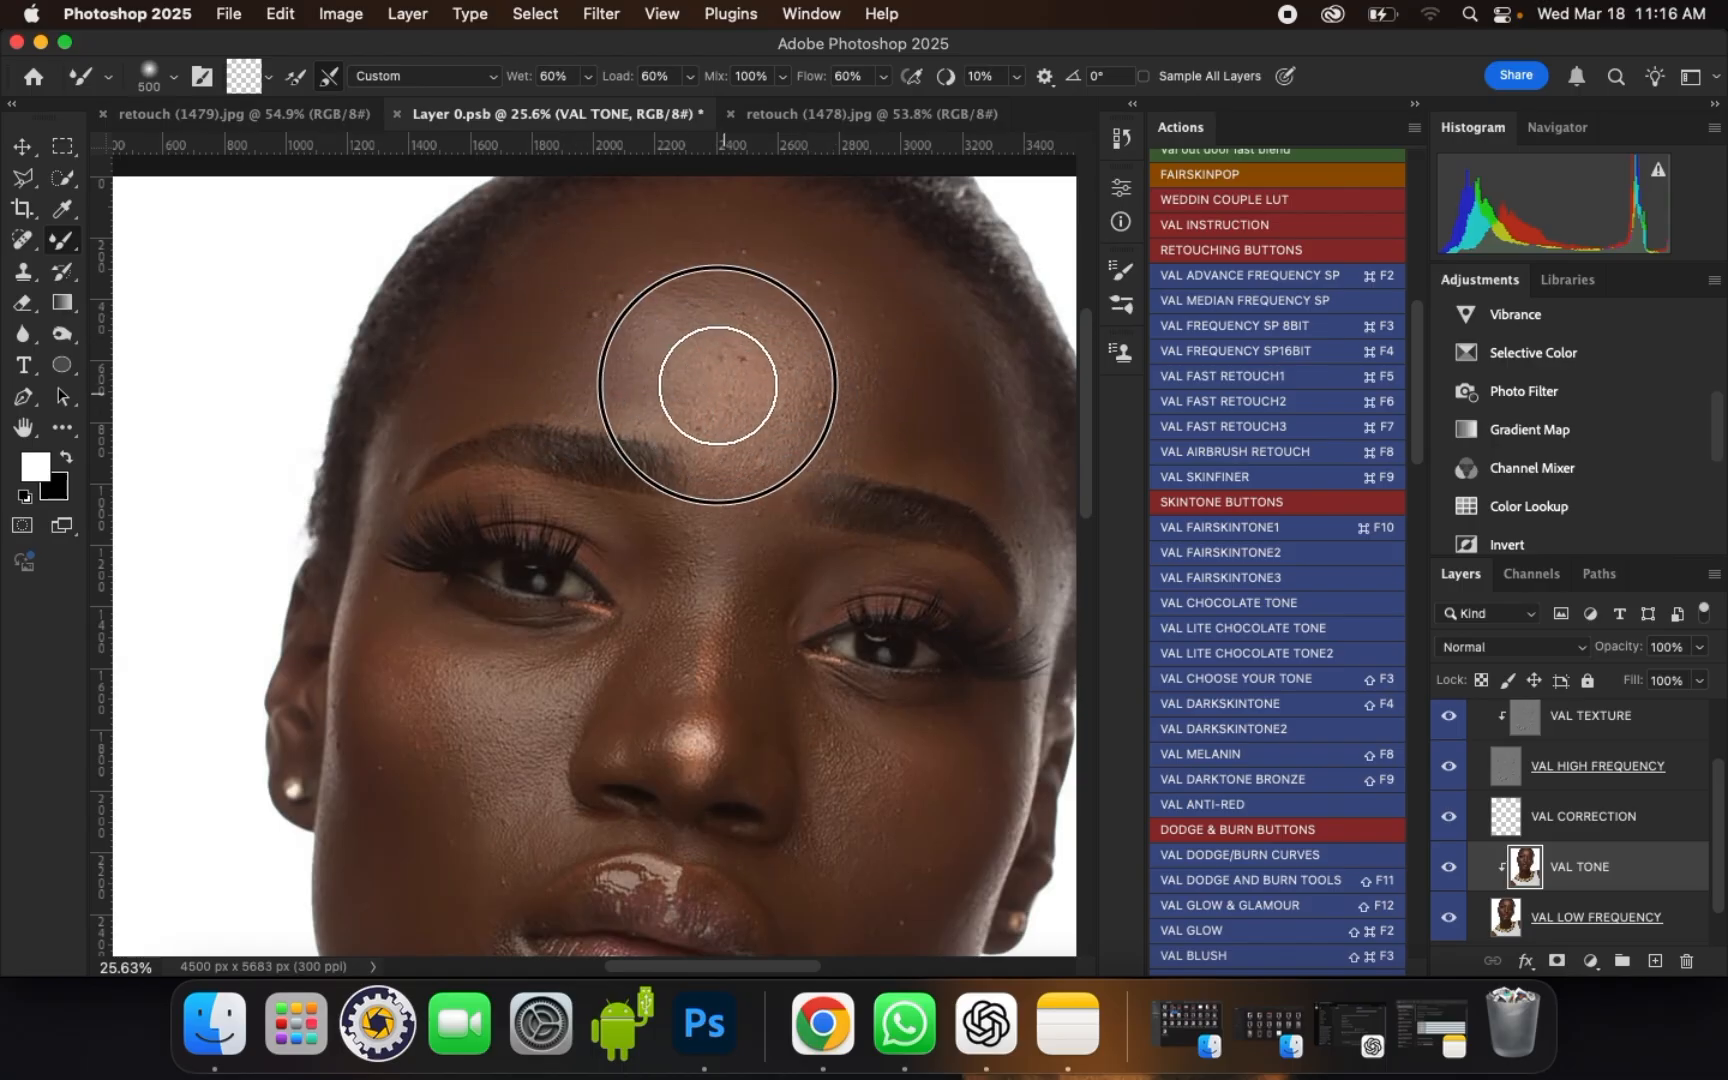
key(bracketleft)
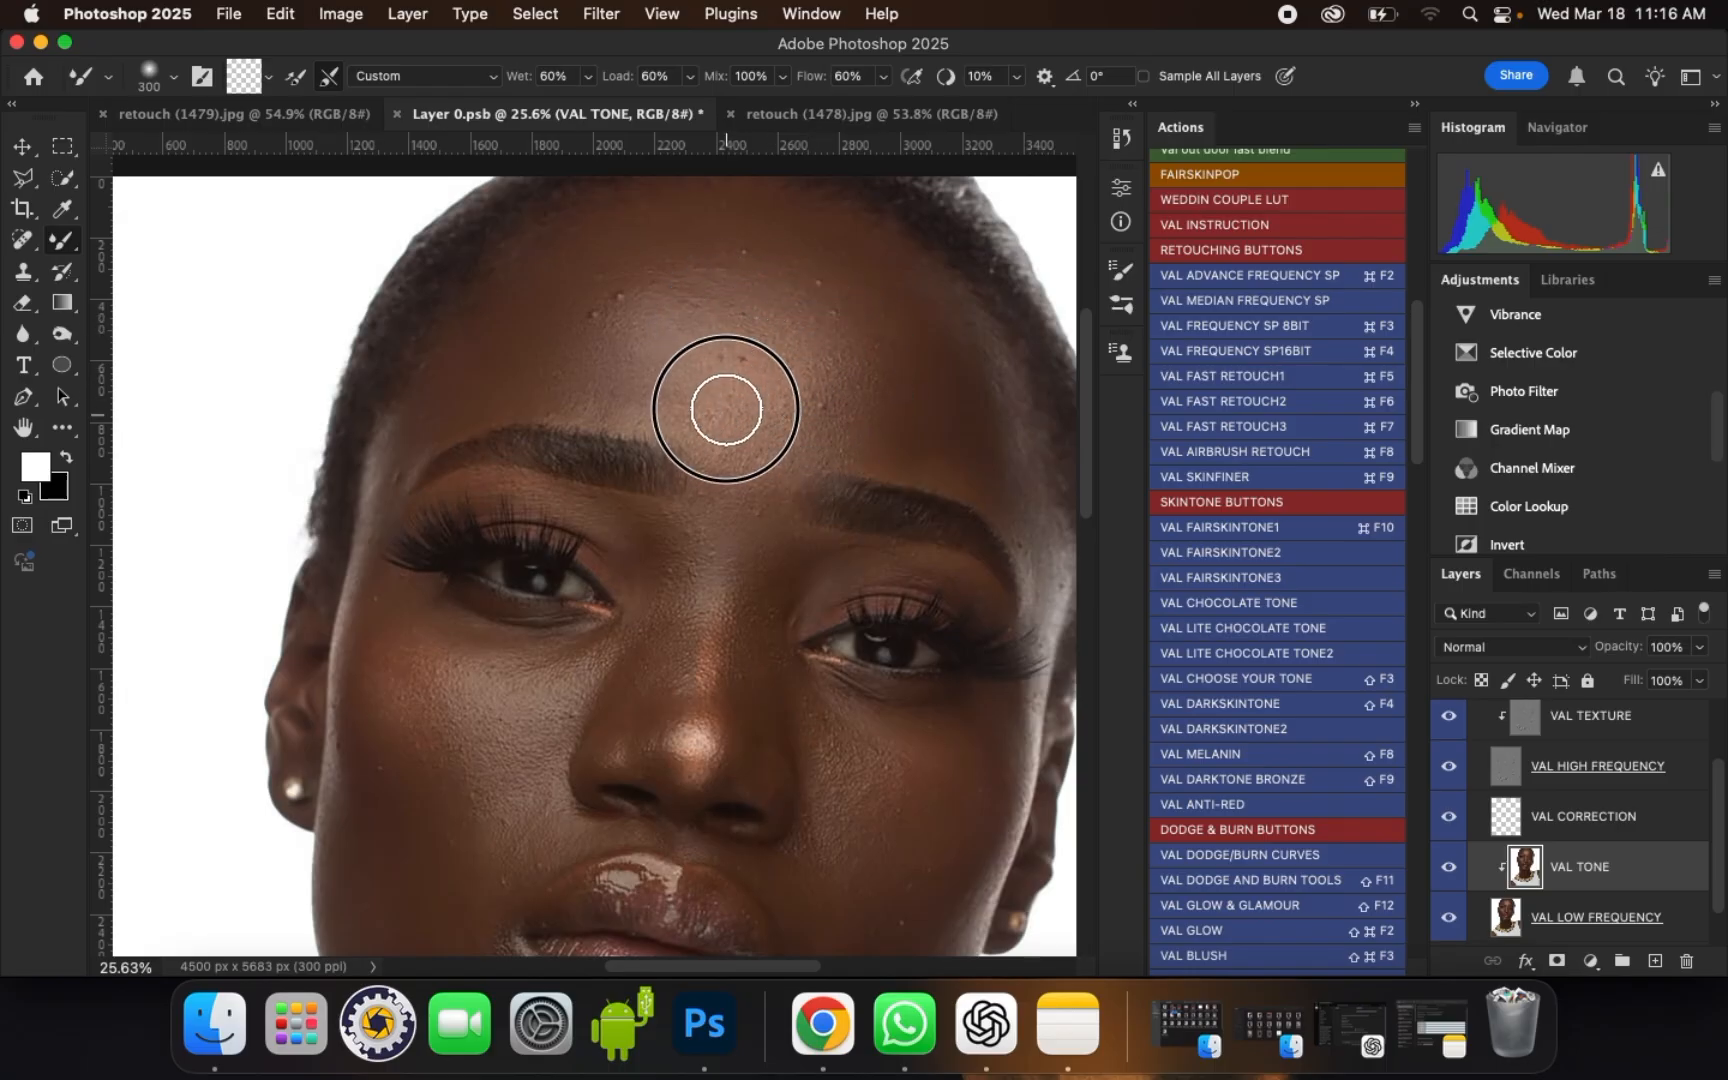
drag(775, 424, 768, 405)
drag(800, 408, 798, 385)
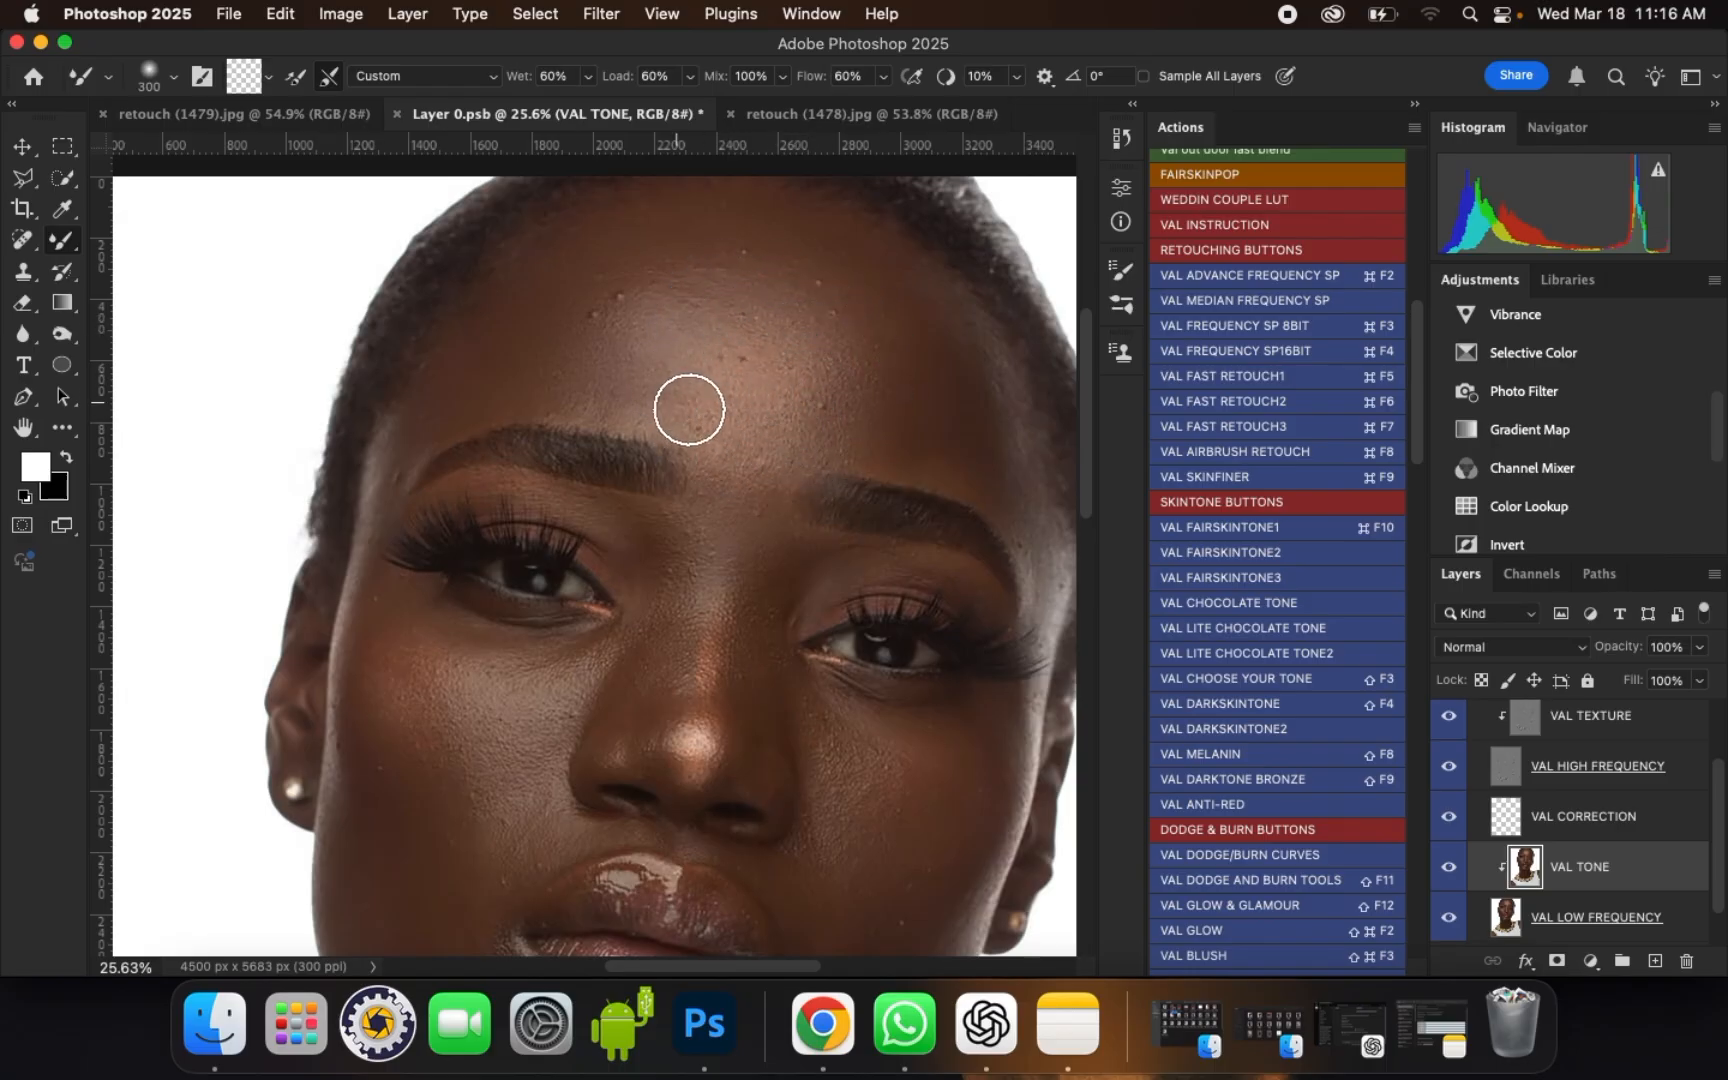
mouse_move(688, 412)
mouse_down()
mouse_move(628, 382)
mouse_move(651, 408)
mouse_up()
Step: Even out the tone transitions from the left-centre of the forehead across the central highlight with a larger brush
key(bracketright)
drag(636, 341, 684, 347)
key(bracketright)
click(729, 325)
mouse_move(788, 354)
mouse_down()
mouse_move(871, 317)
mouse_move(846, 341)
mouse_move(805, 298)
mouse_up()
Step: Smooth the right side of the forehead down to the right eyebrow, using brush size 300 near the brow
key(bracketleft)
key(bracketright)
mouse_move(927, 295)
mouse_down()
mouse_move(926, 316)
mouse_move(914, 305)
mouse_move(967, 383)
mouse_up()
key(bracketleft)
key(bracketleft)
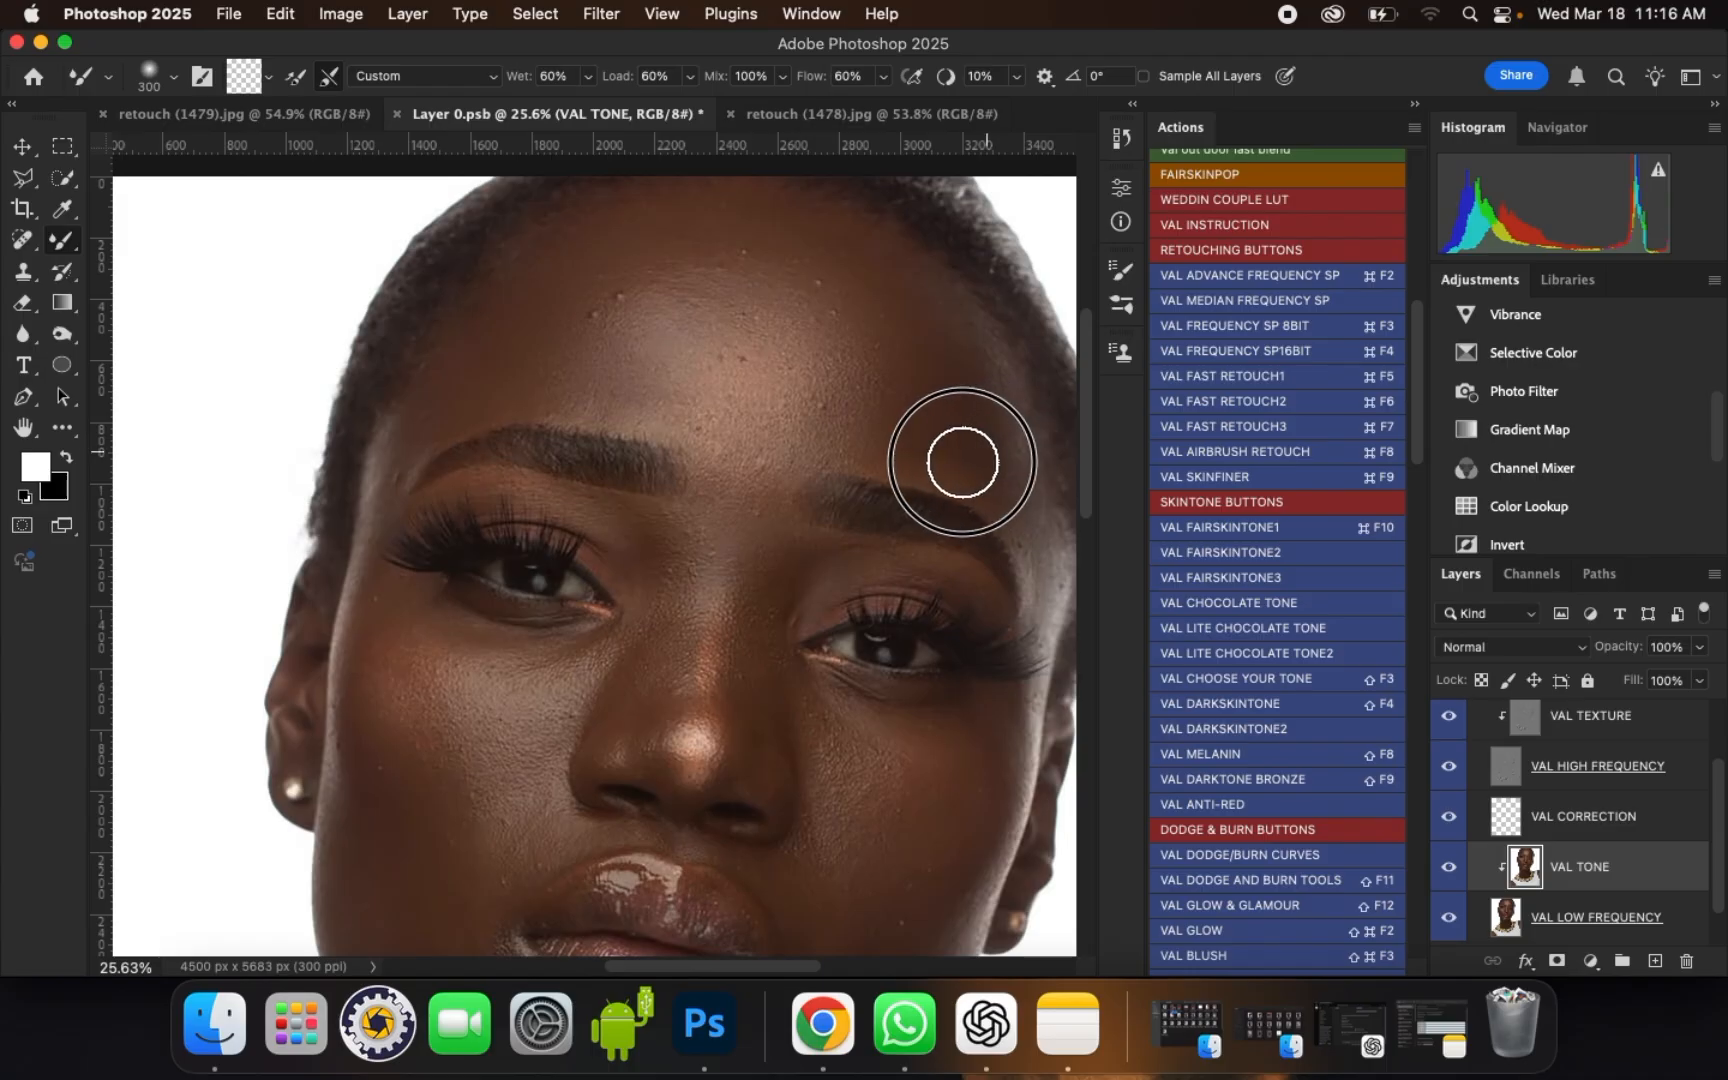
mouse_move(964, 463)
mouse_down()
mouse_move(981, 382)
mouse_move(957, 333)
mouse_move(945, 347)
mouse_up()
key(bracketright)
Step: Blend the upper forehead just below the hairline, using brush sizes of 300 and 400
scroll(726, 466, down, 2)
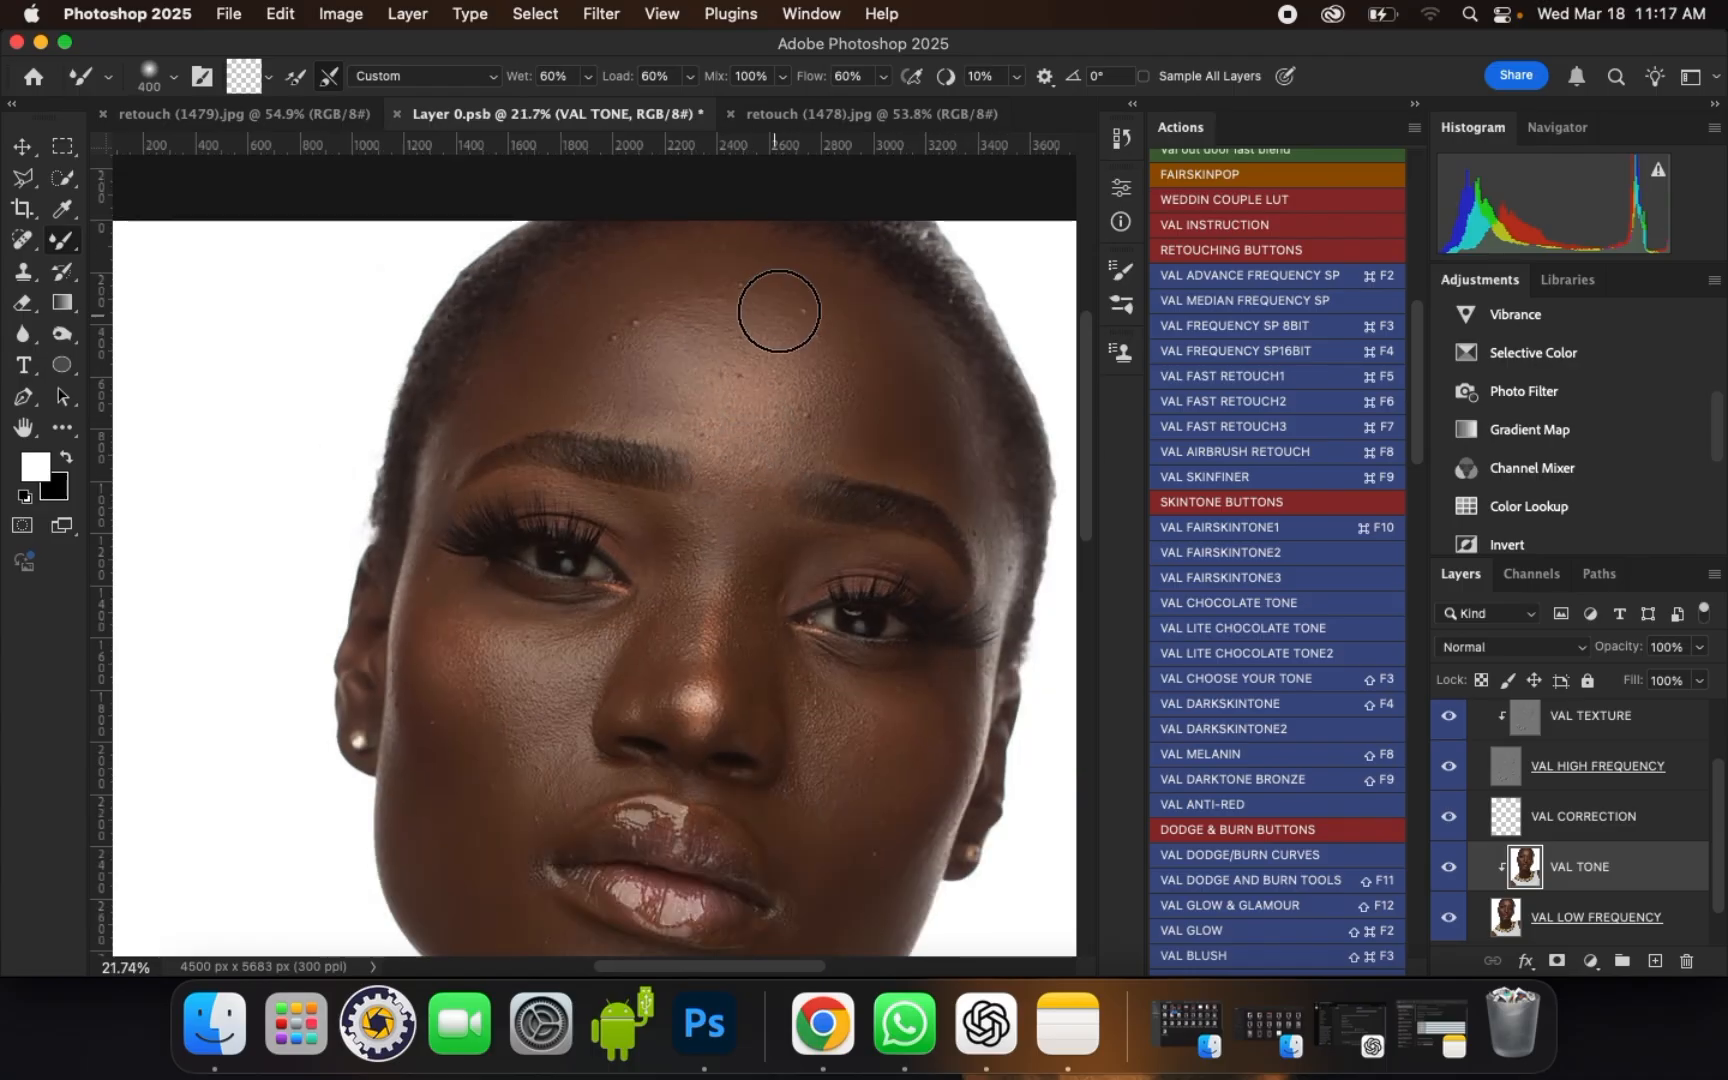
scroll(779, 311, up, 1)
key(bracketleft)
key(bracketright)
key(bracketright)
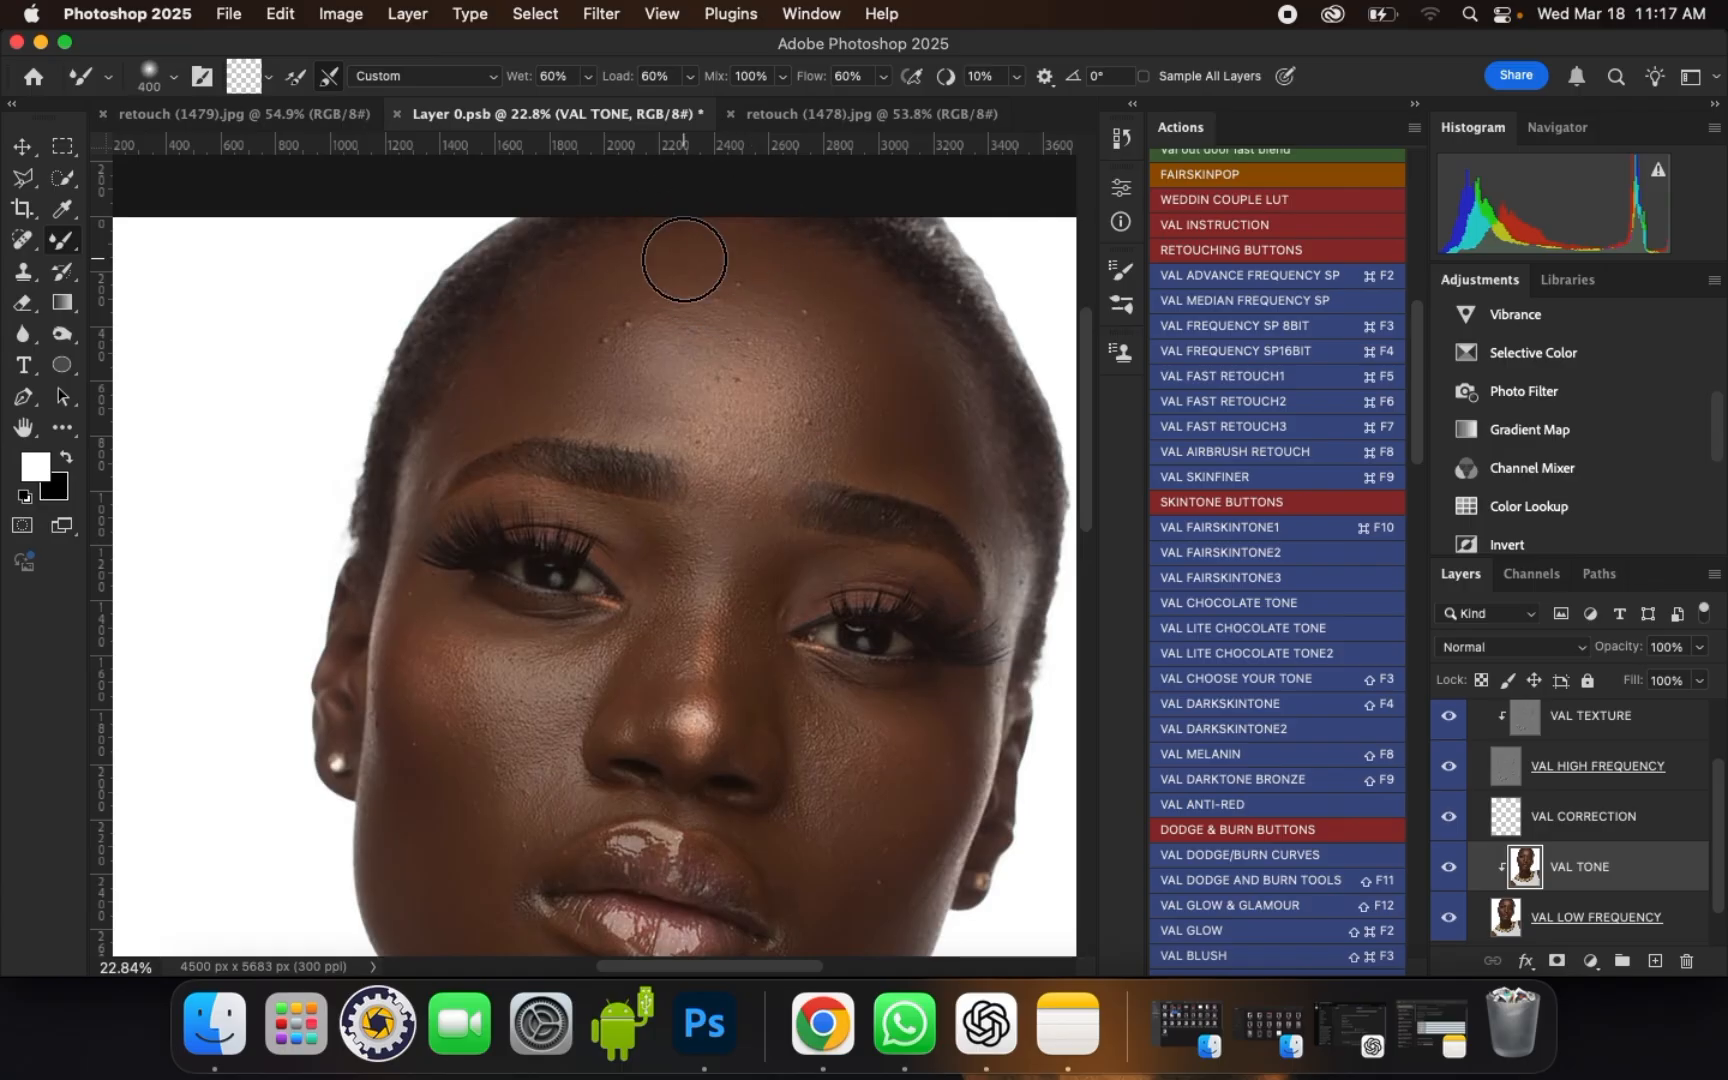
scroll(599, 267, up, 1)
key(bracketright)
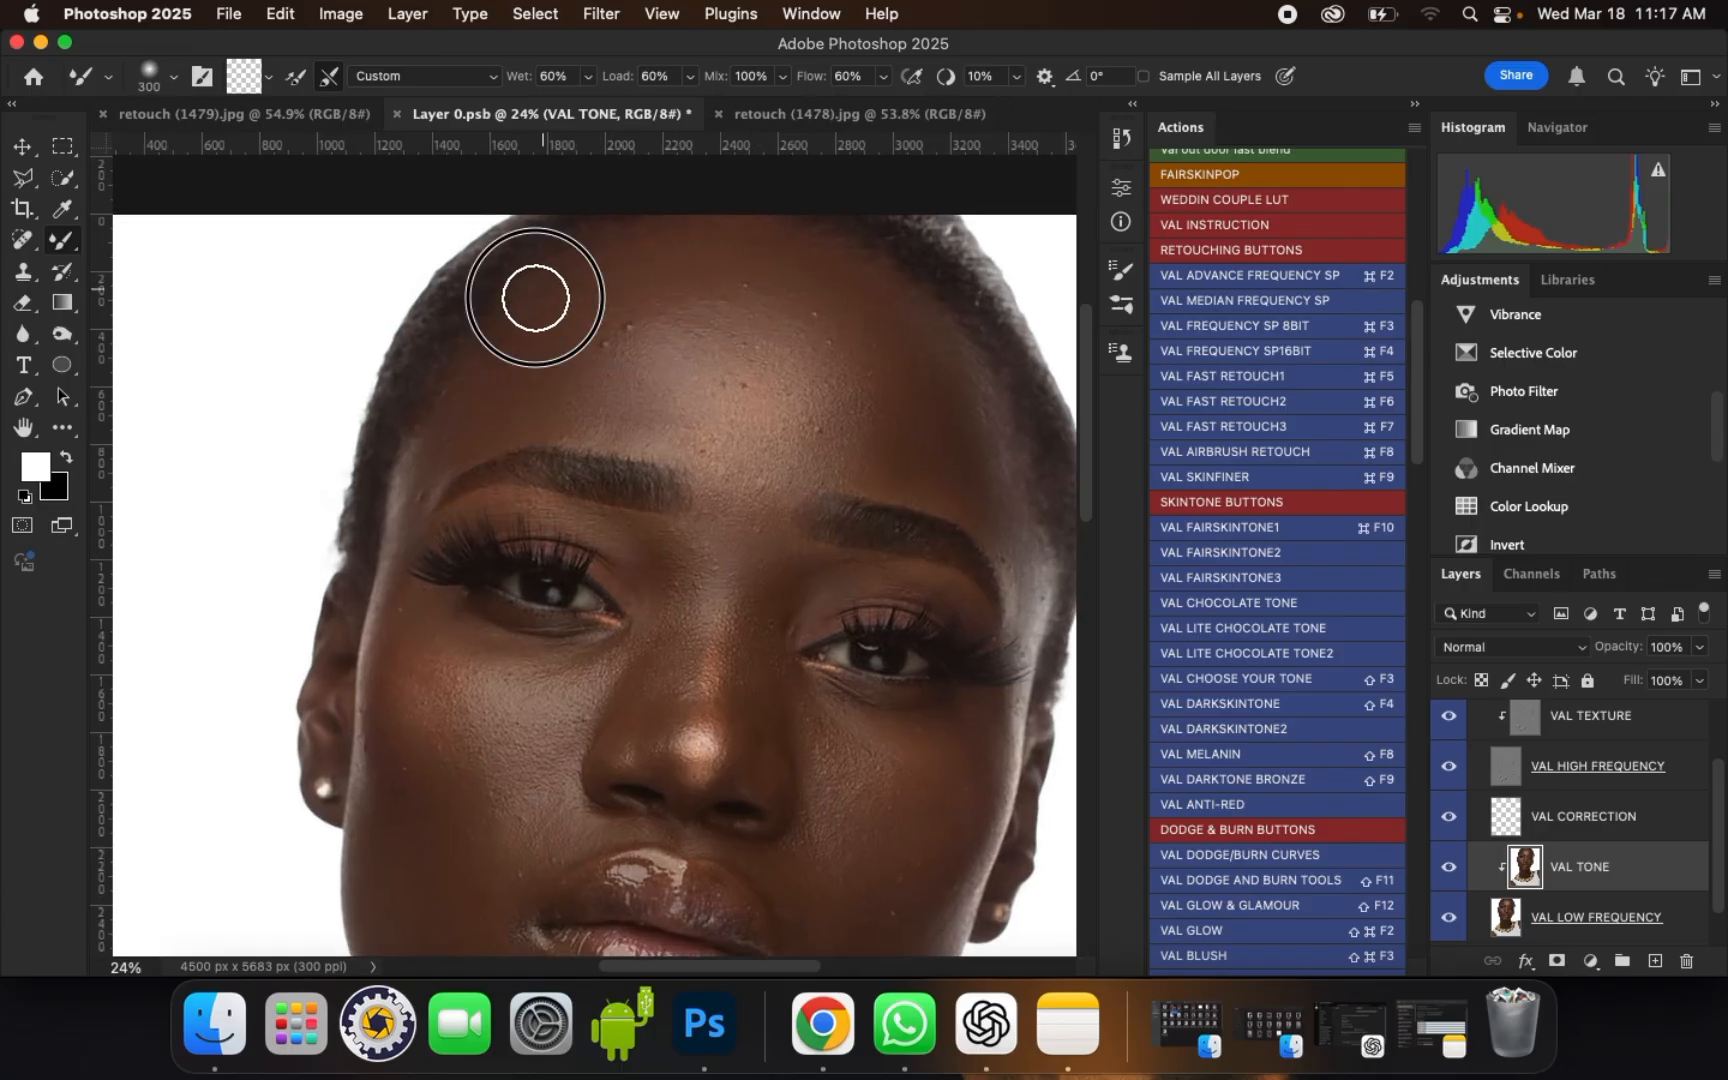
Step: Refine the right forehead with brush size 400 and the area just above the right eyebrow with size 250
key(bracketright)
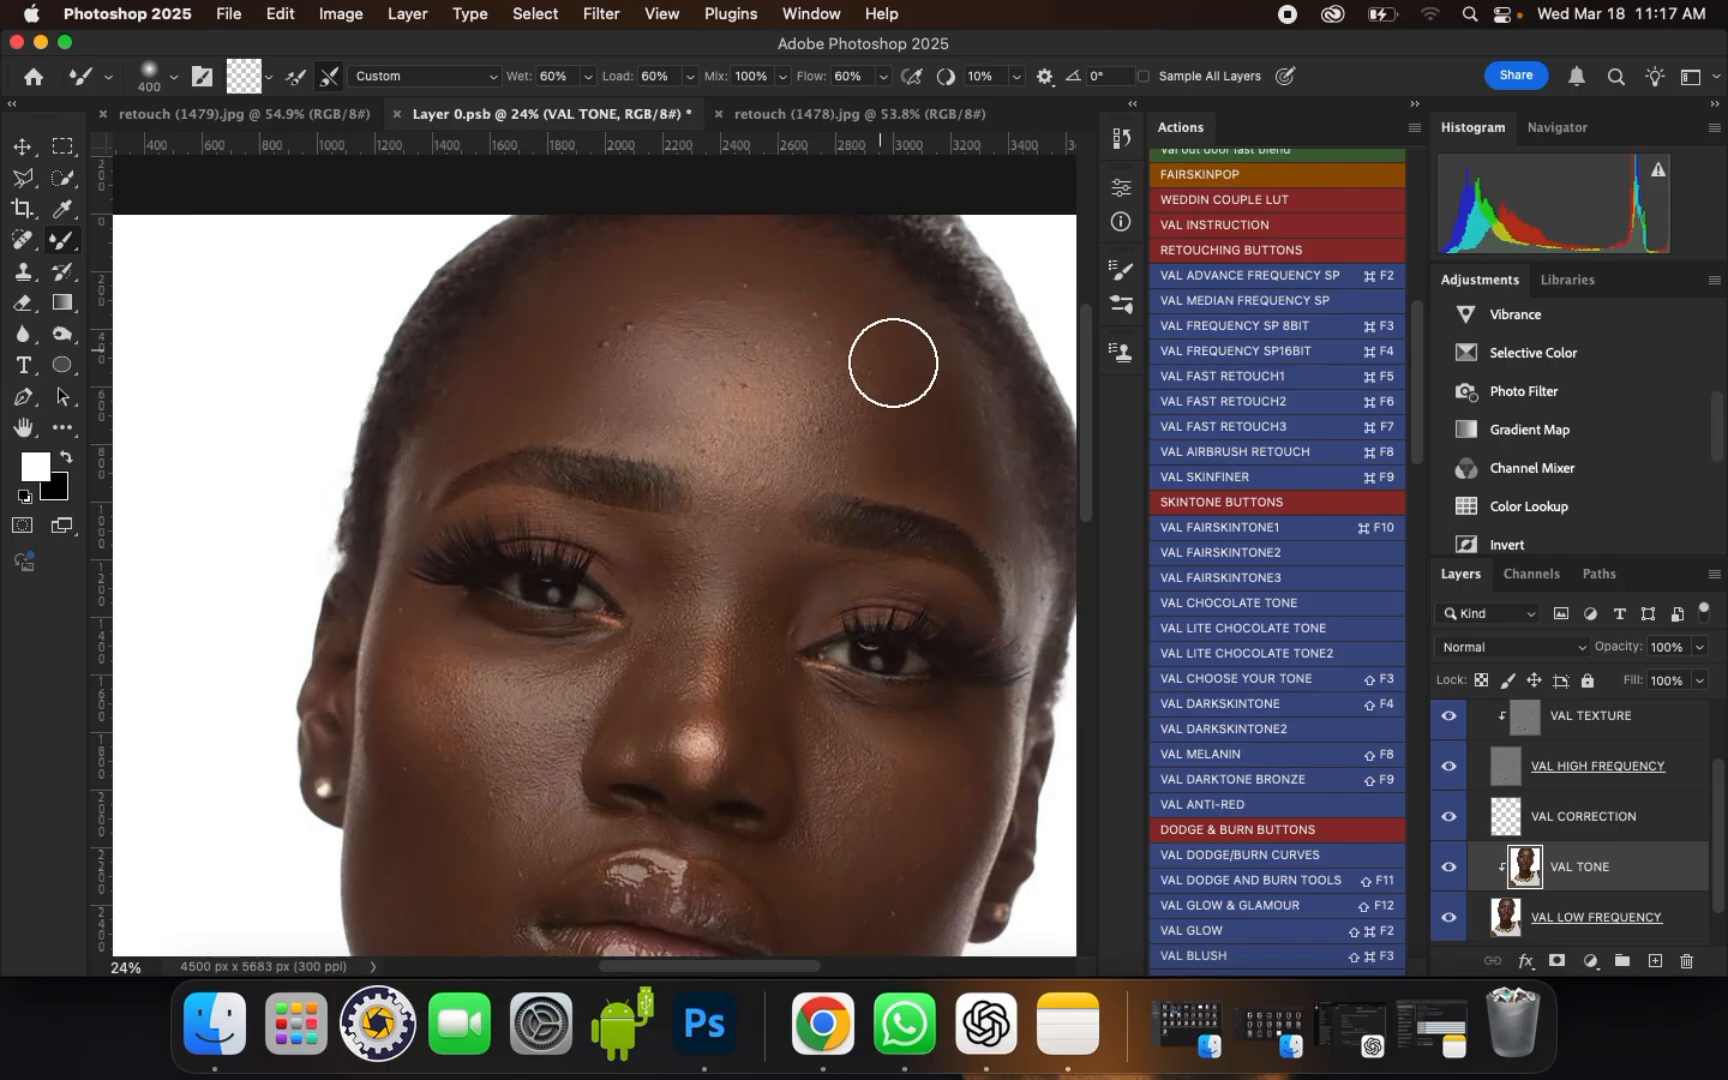
key(bracketleft)
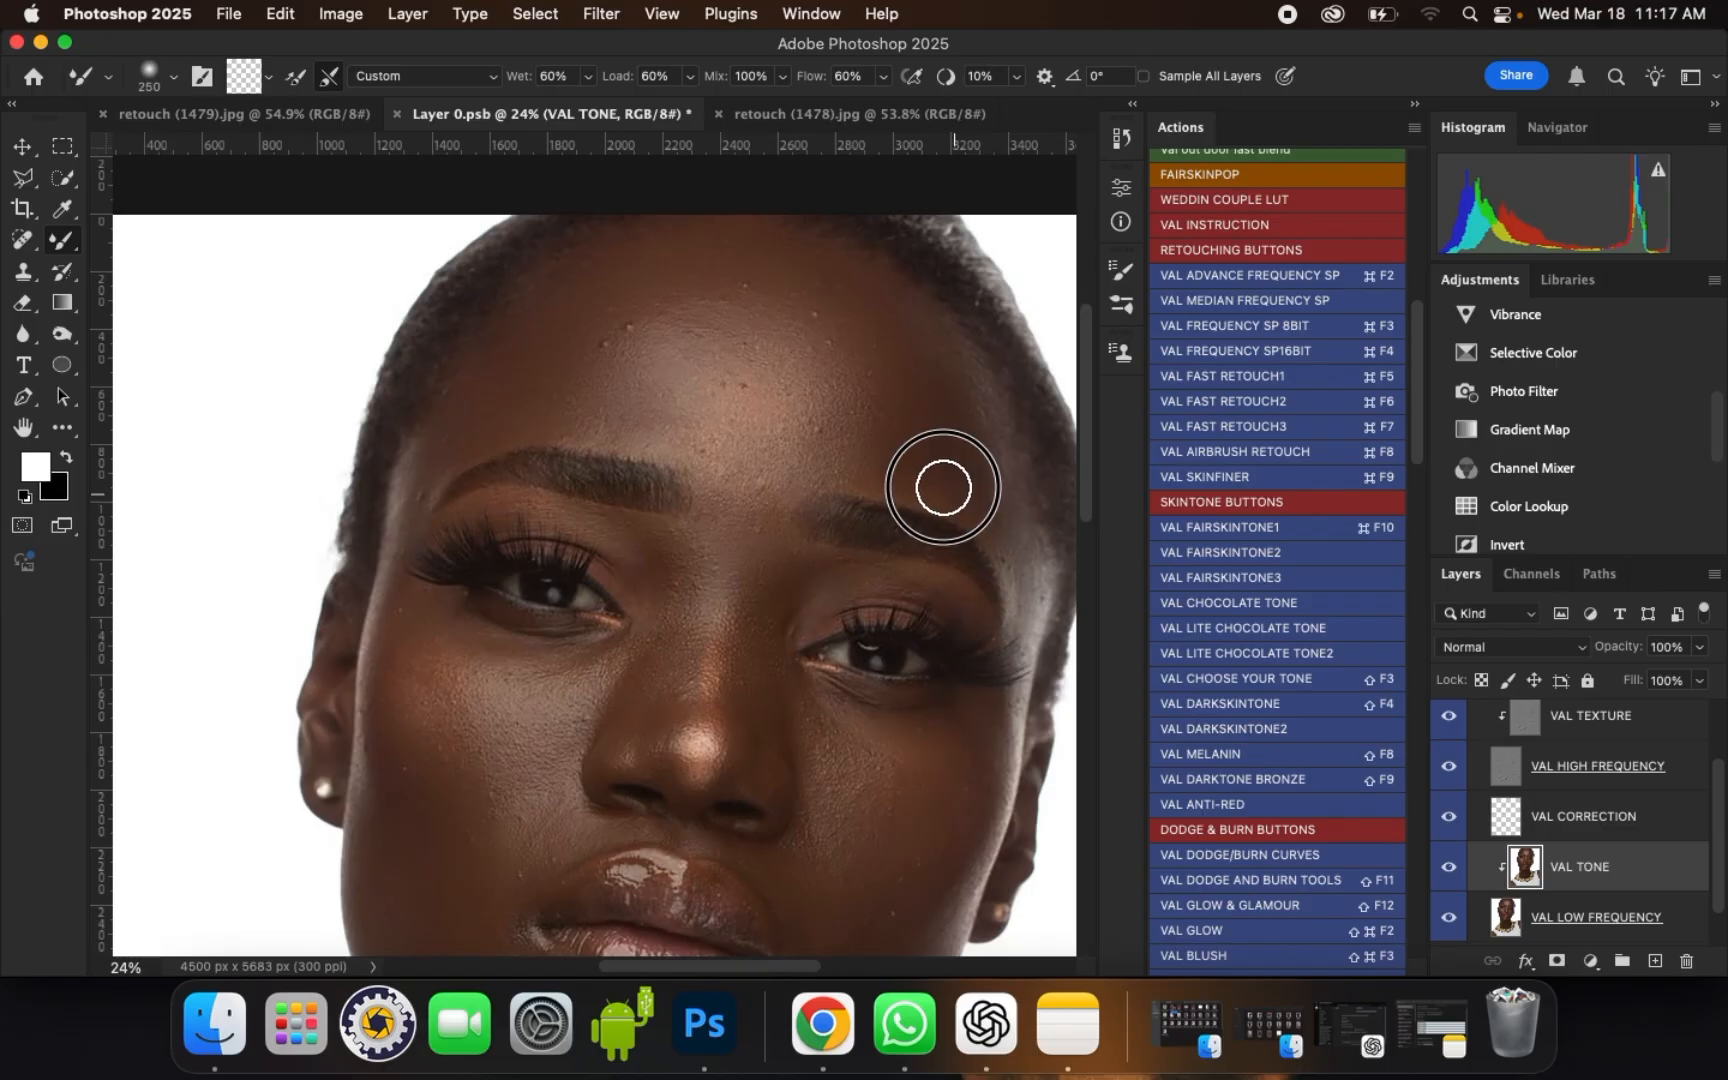
key(bracketright)
key(bracketright)
key(bracketright)
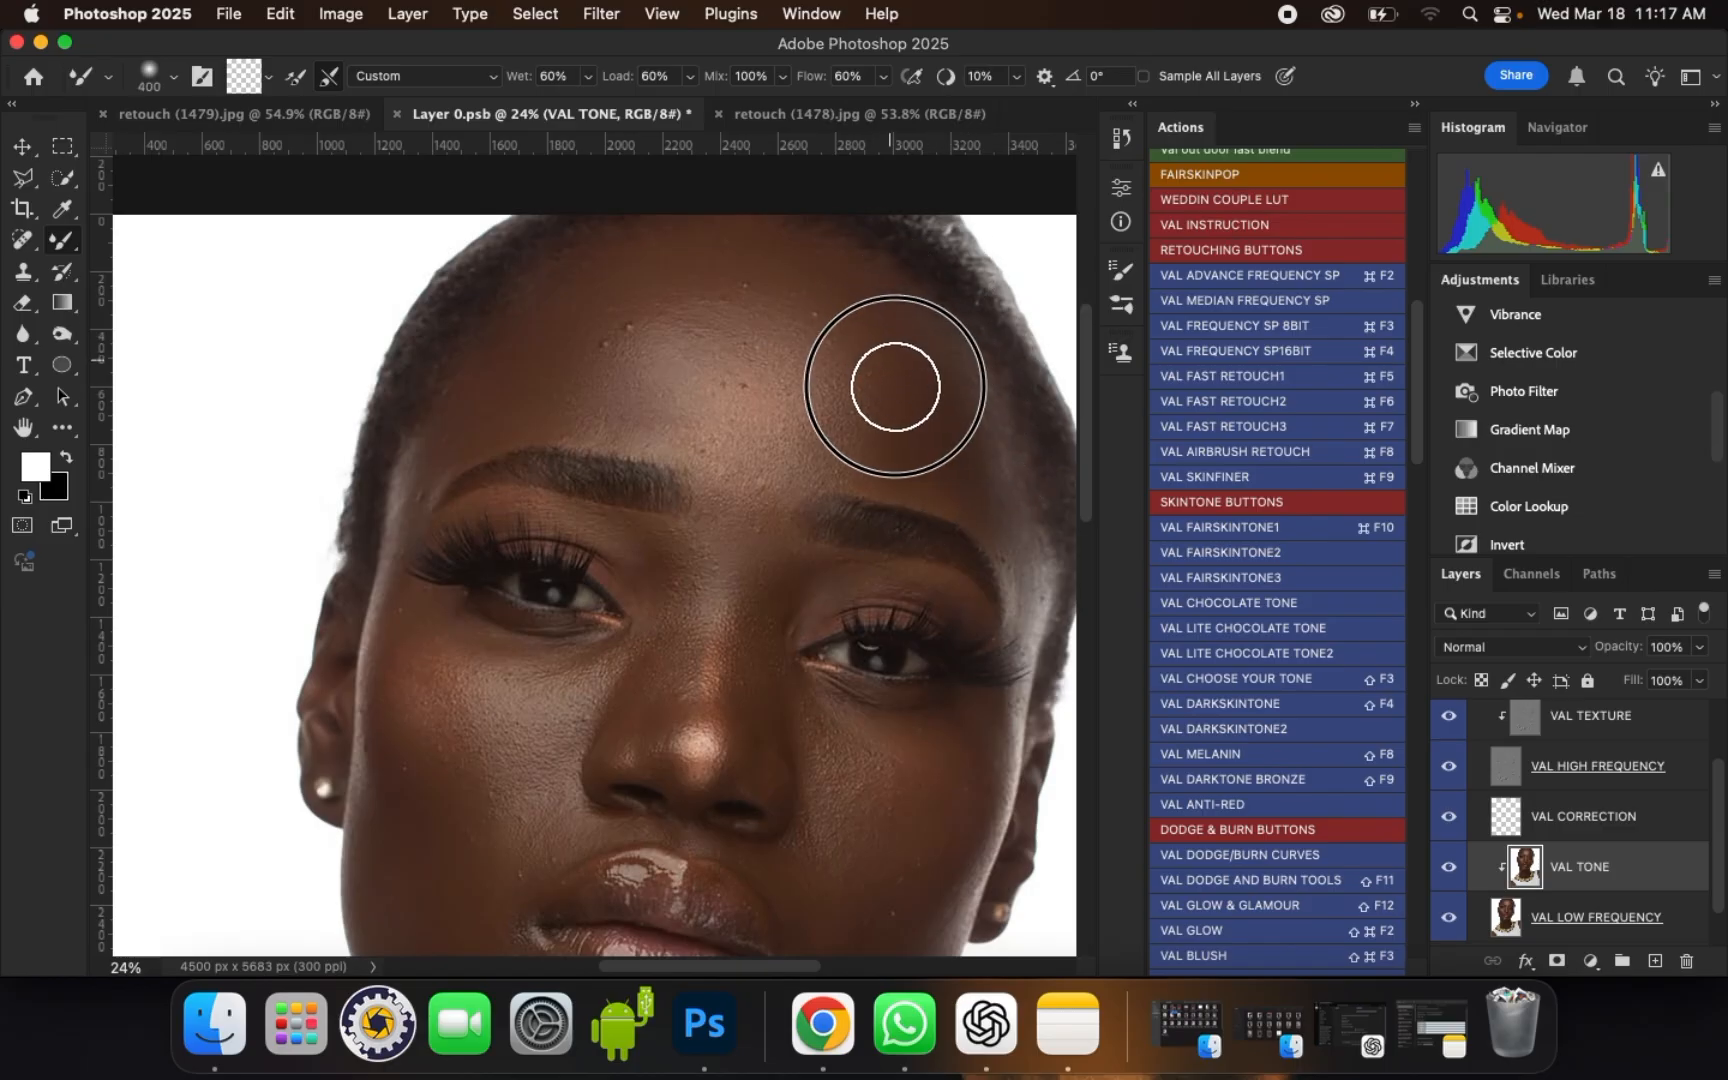
key(bracketright)
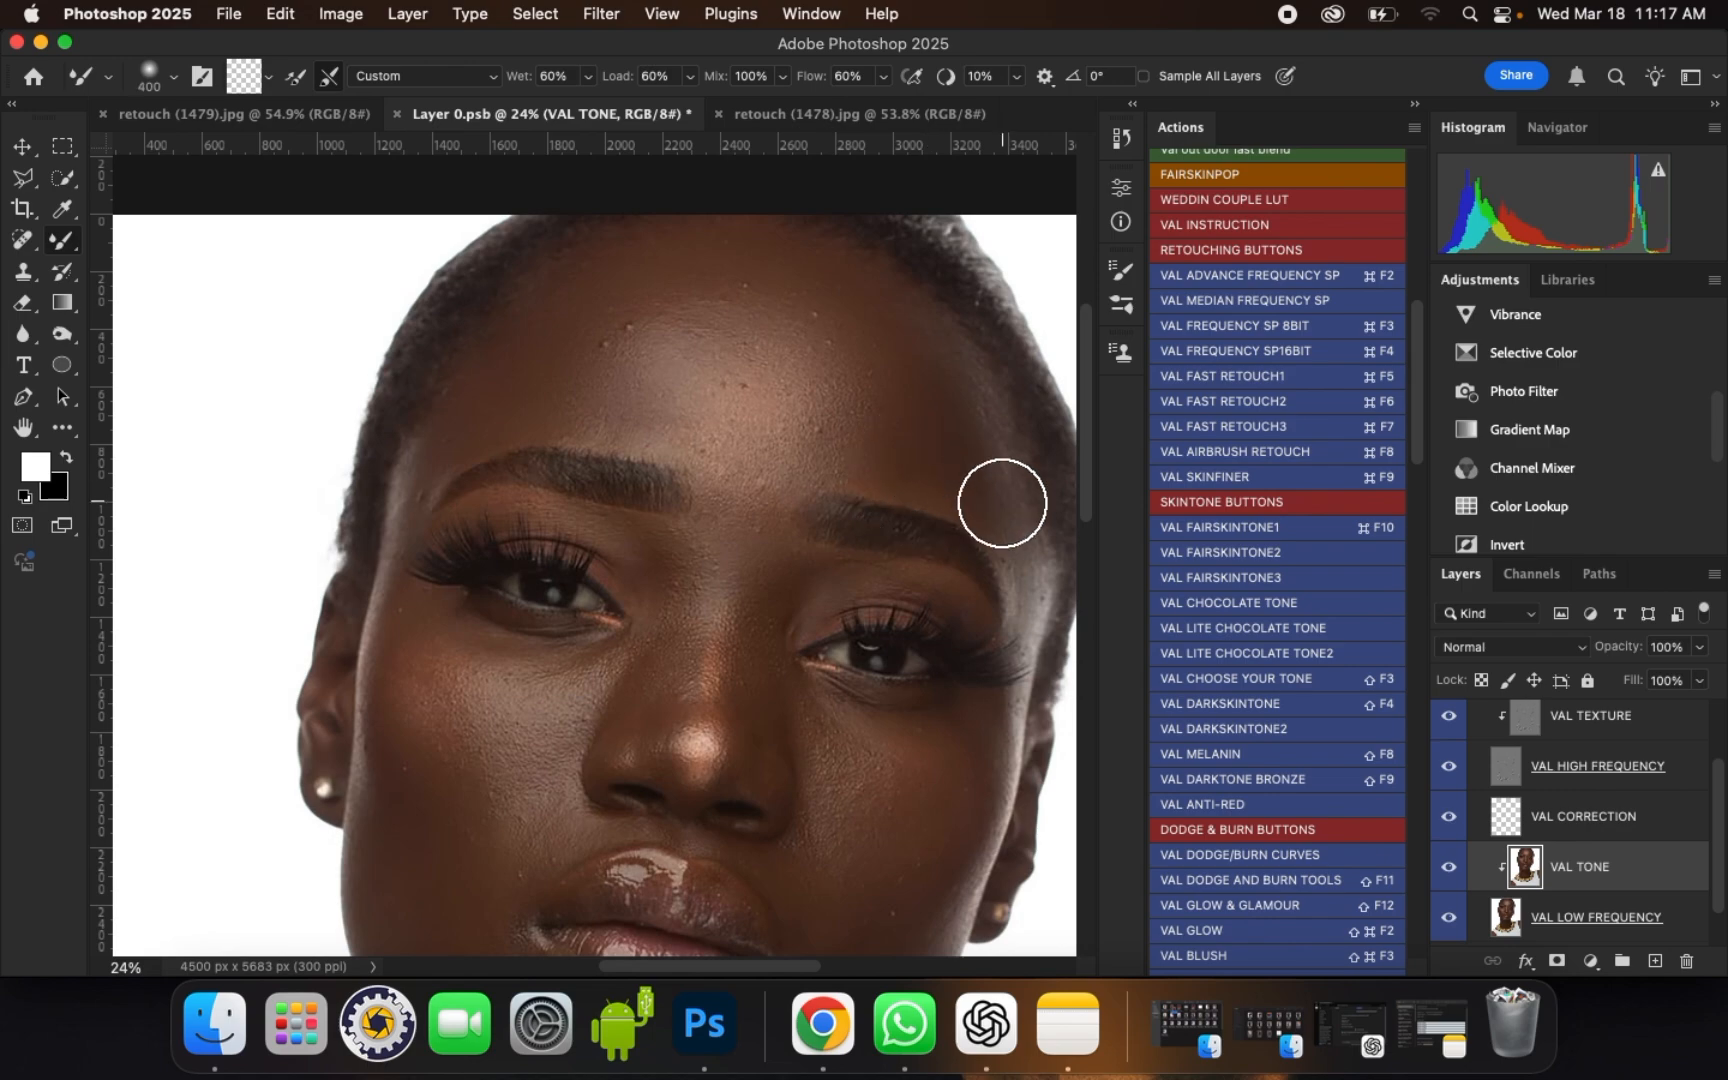
Step: Blend the left forehead from the hairline to above the left eyebrow with brush sizes of 300 and 400
scroll(888, 496, down, 2)
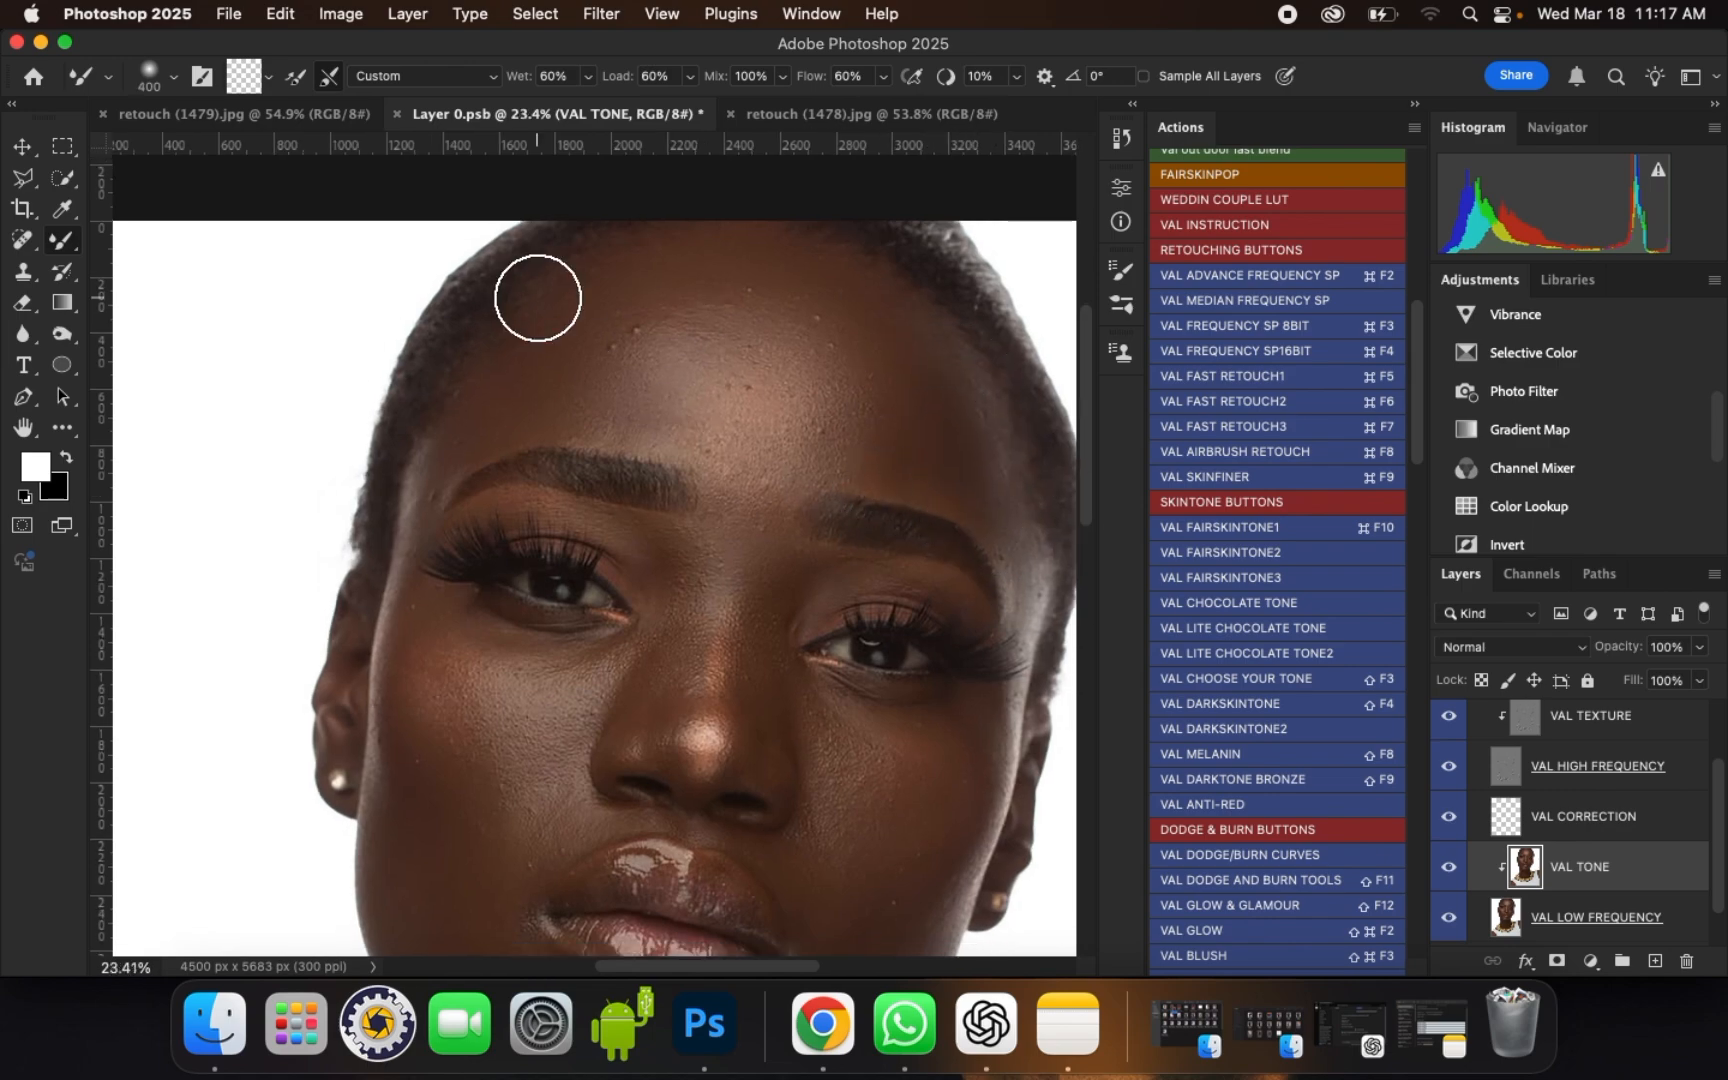
scroll(538, 298, up, 3)
key(bracketleft)
mouse_move(592, 315)
mouse_down()
mouse_move(636, 320)
mouse_move(676, 291)
mouse_up()
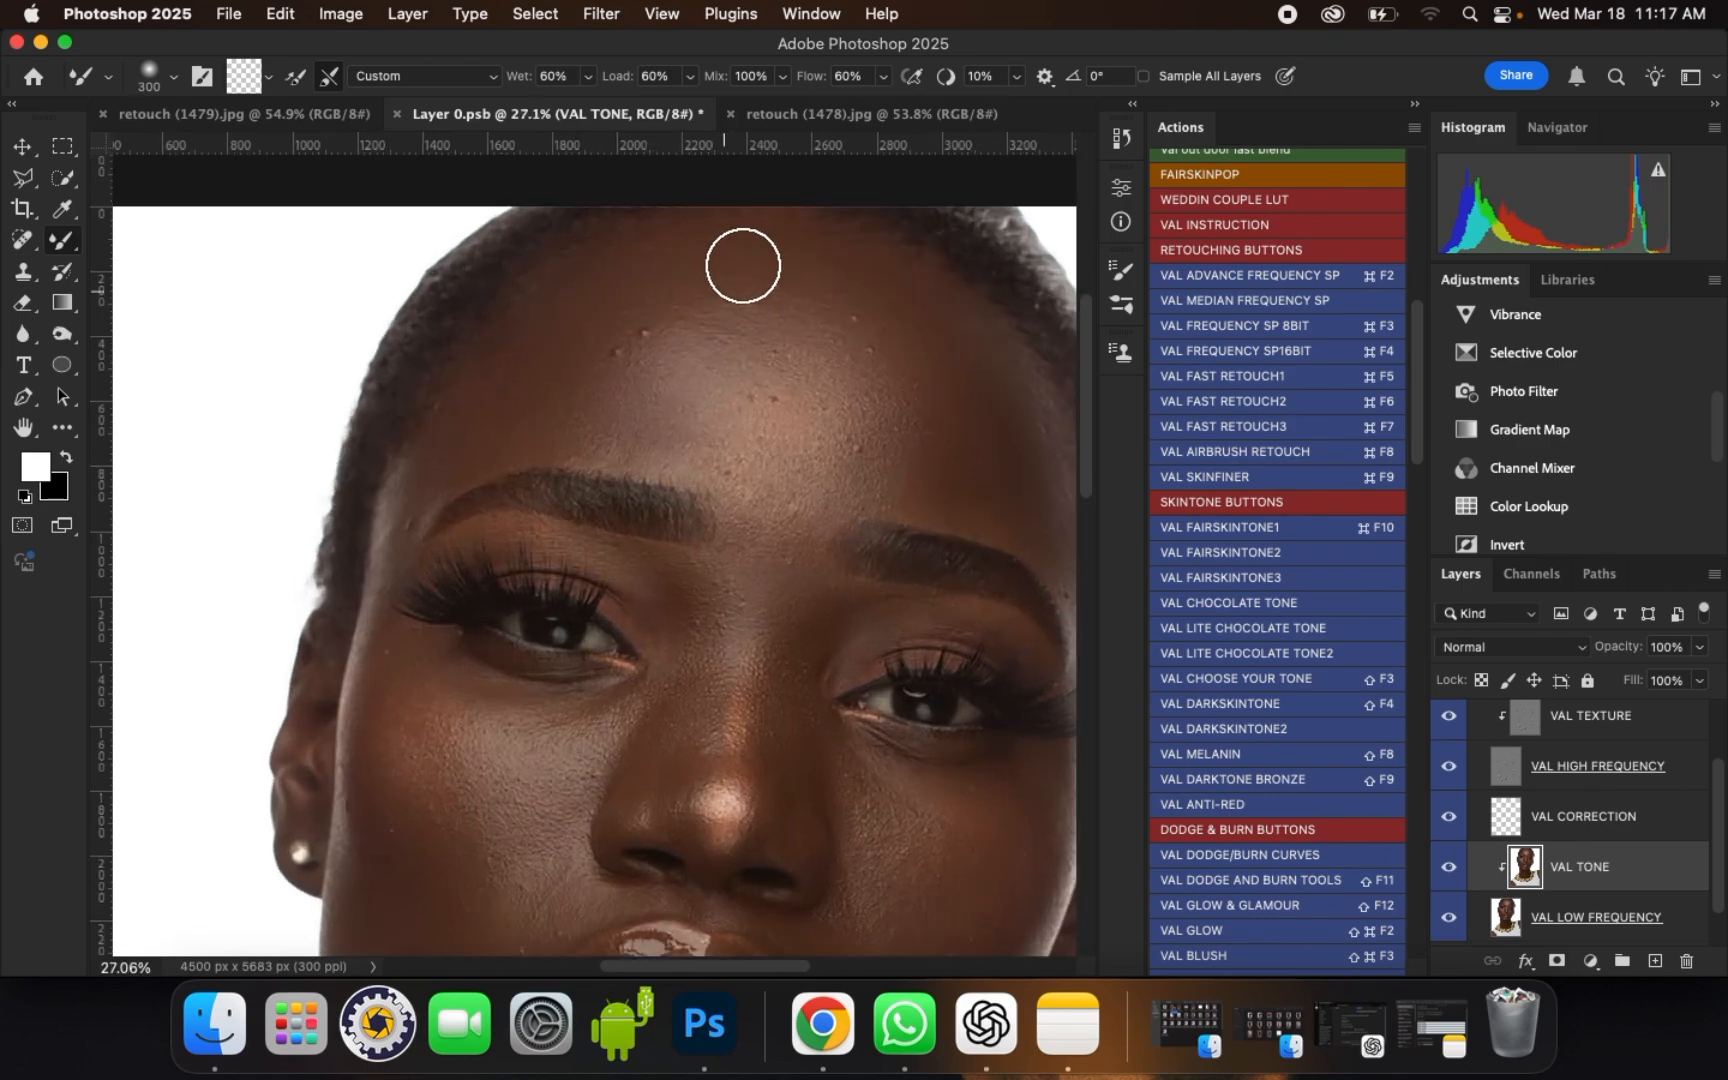
key(bracketright)
drag(558, 412, 587, 415)
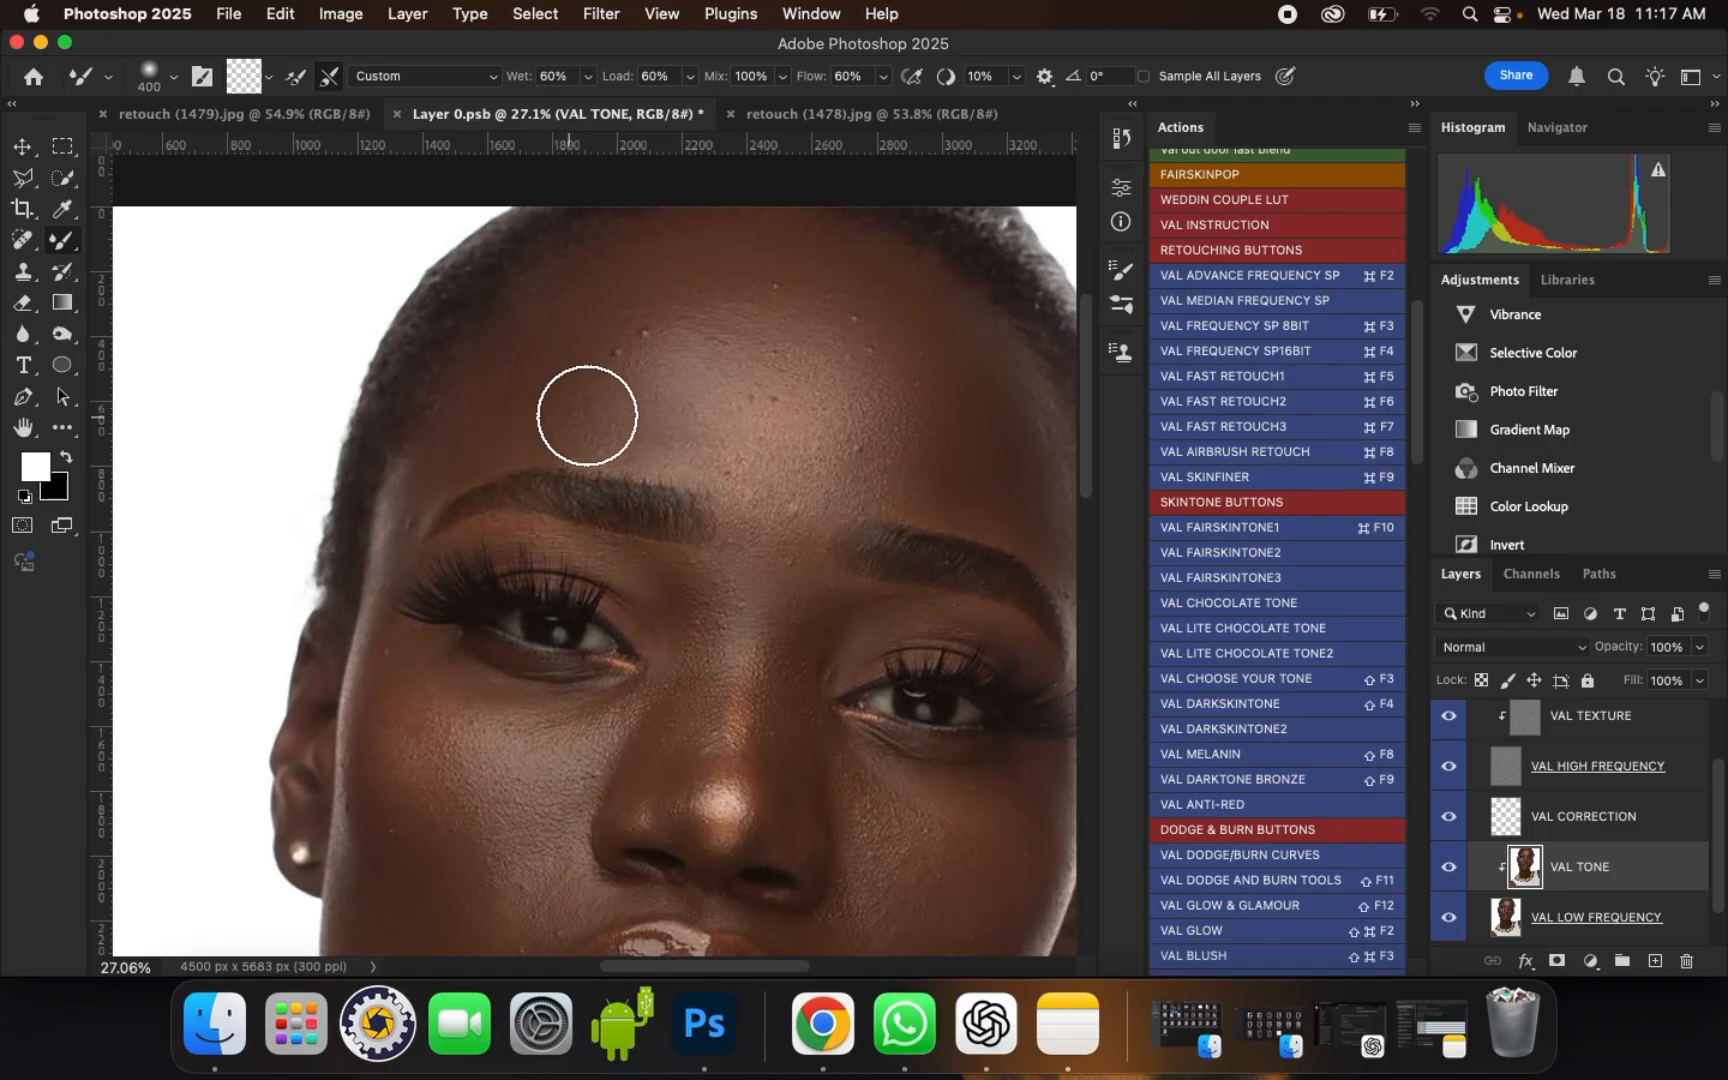
Step: Smooth the upper right forehead at brush size 500, finishing above the right eyebrow at size 300
key(bracketright)
key(bracketright)
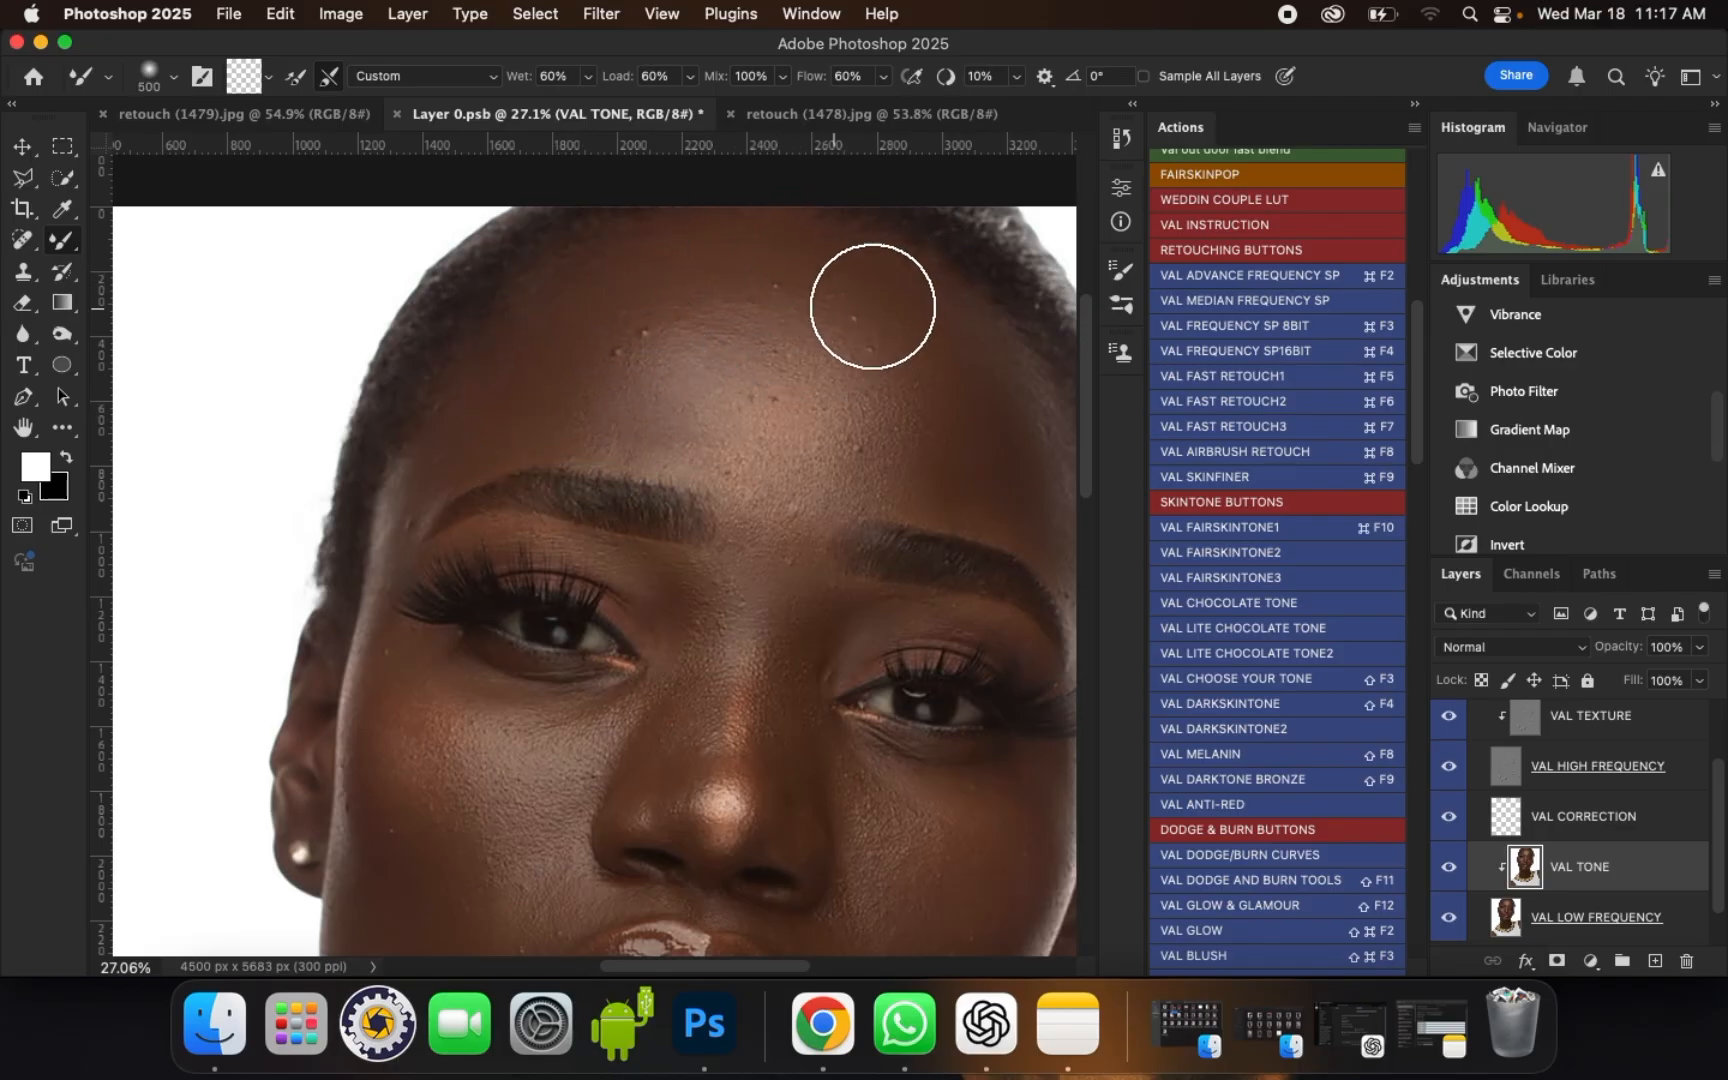
key(bracketleft)
scroll(745, 265, down, 1)
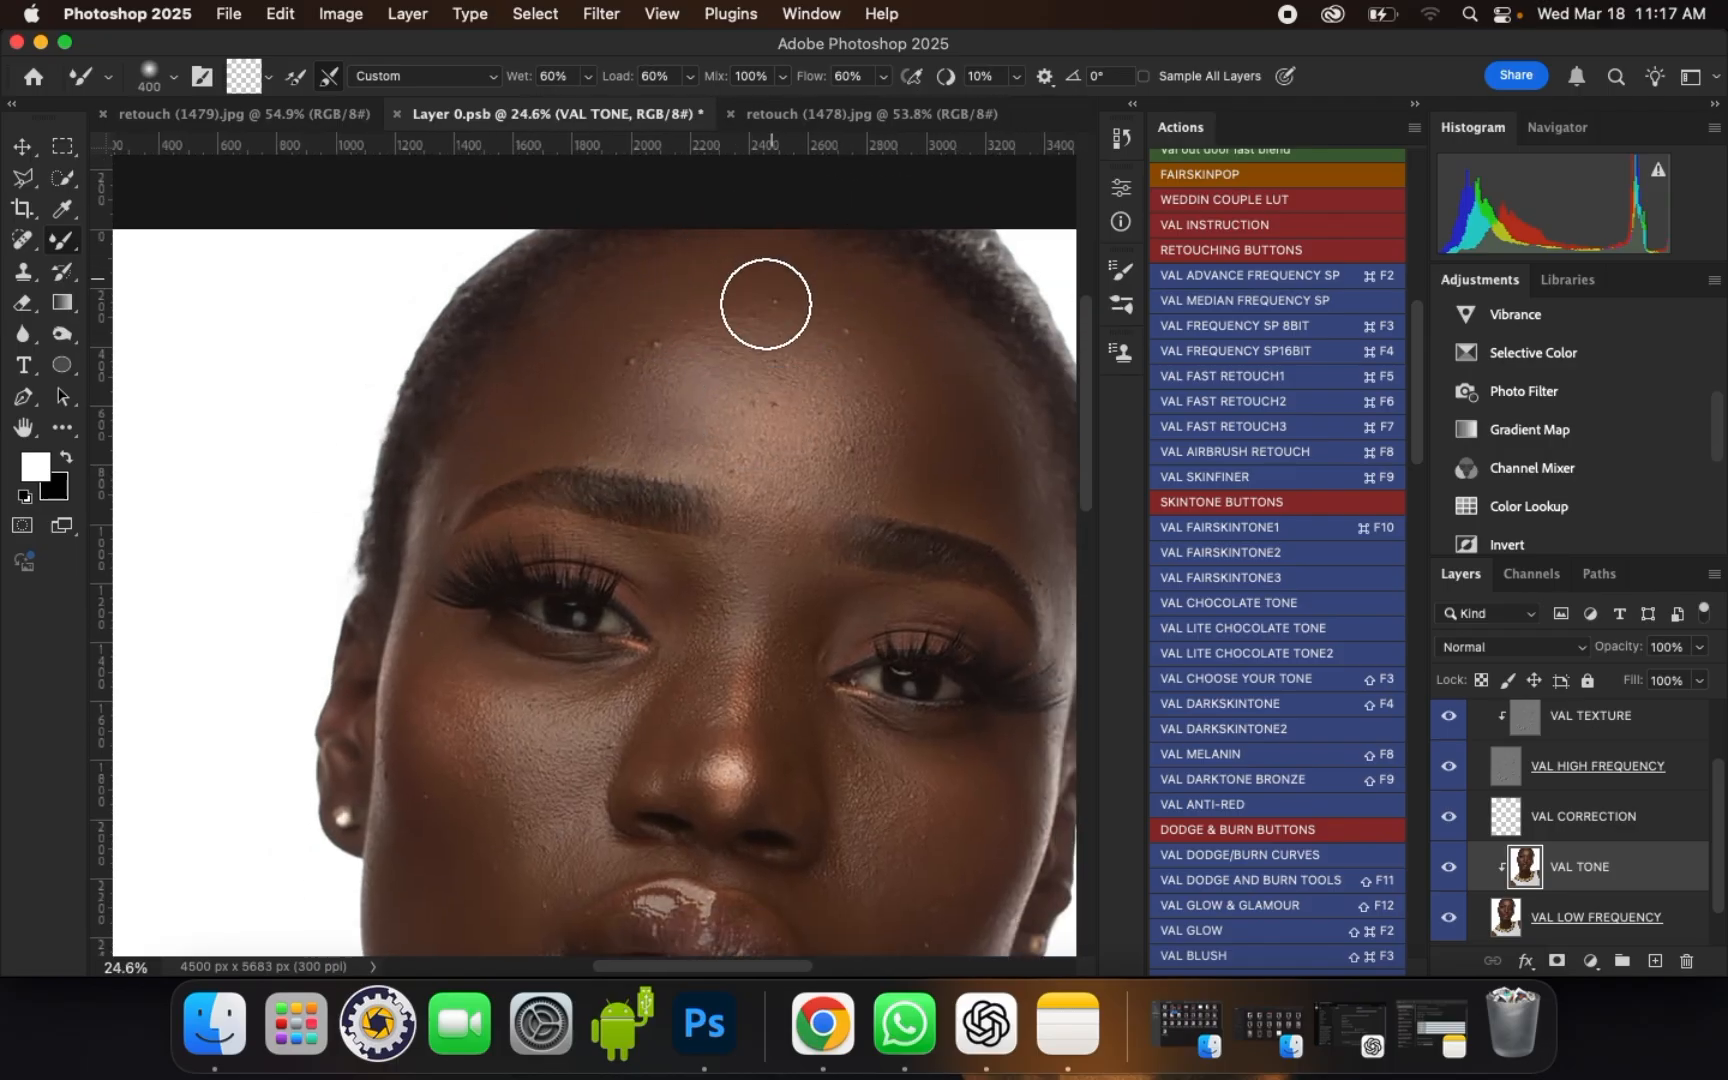
drag(912, 429, 926, 482)
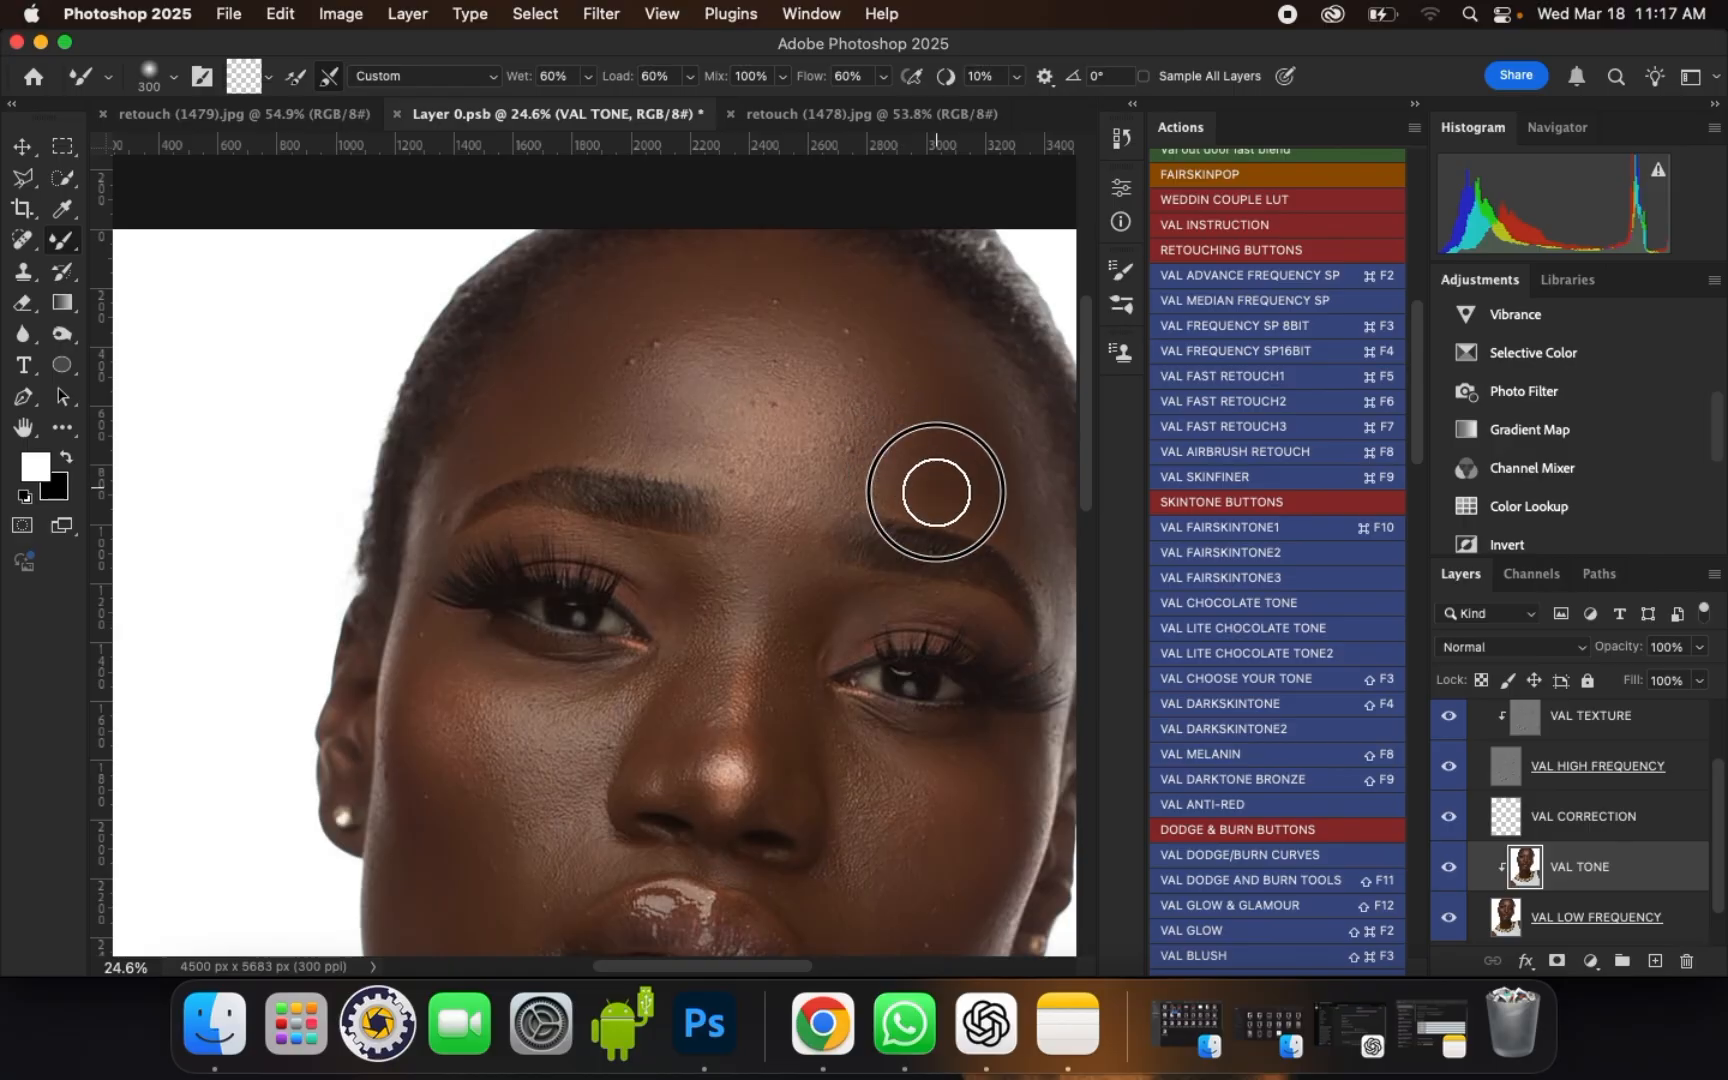
scroll(1424, 436, up, 3)
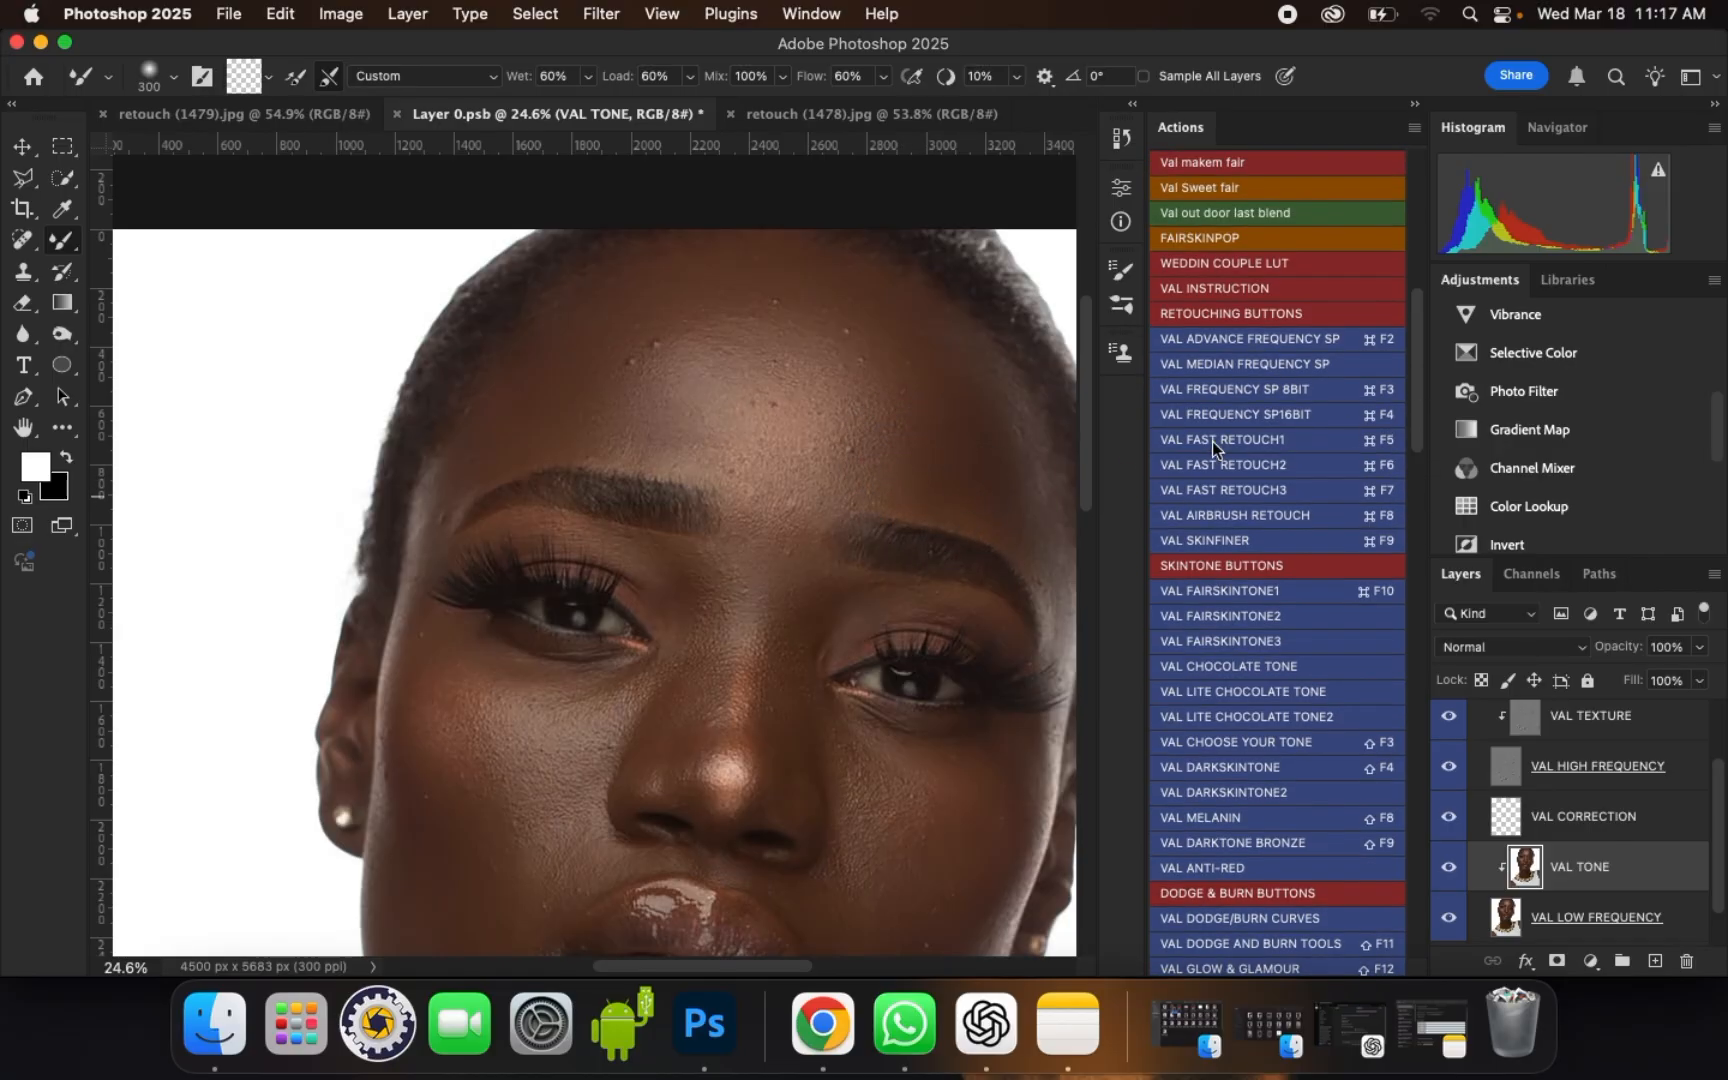
drag(907, 415, 958, 494)
Step: Blend the forehead highlight between the brows and toward its left edge with brush sizes of 300 and 400
scroll(790, 385, down, 5)
scroll(679, 363, up, 5)
mouse_move(690, 382)
mouse_down()
mouse_move(713, 447)
mouse_move(744, 463)
mouse_up()
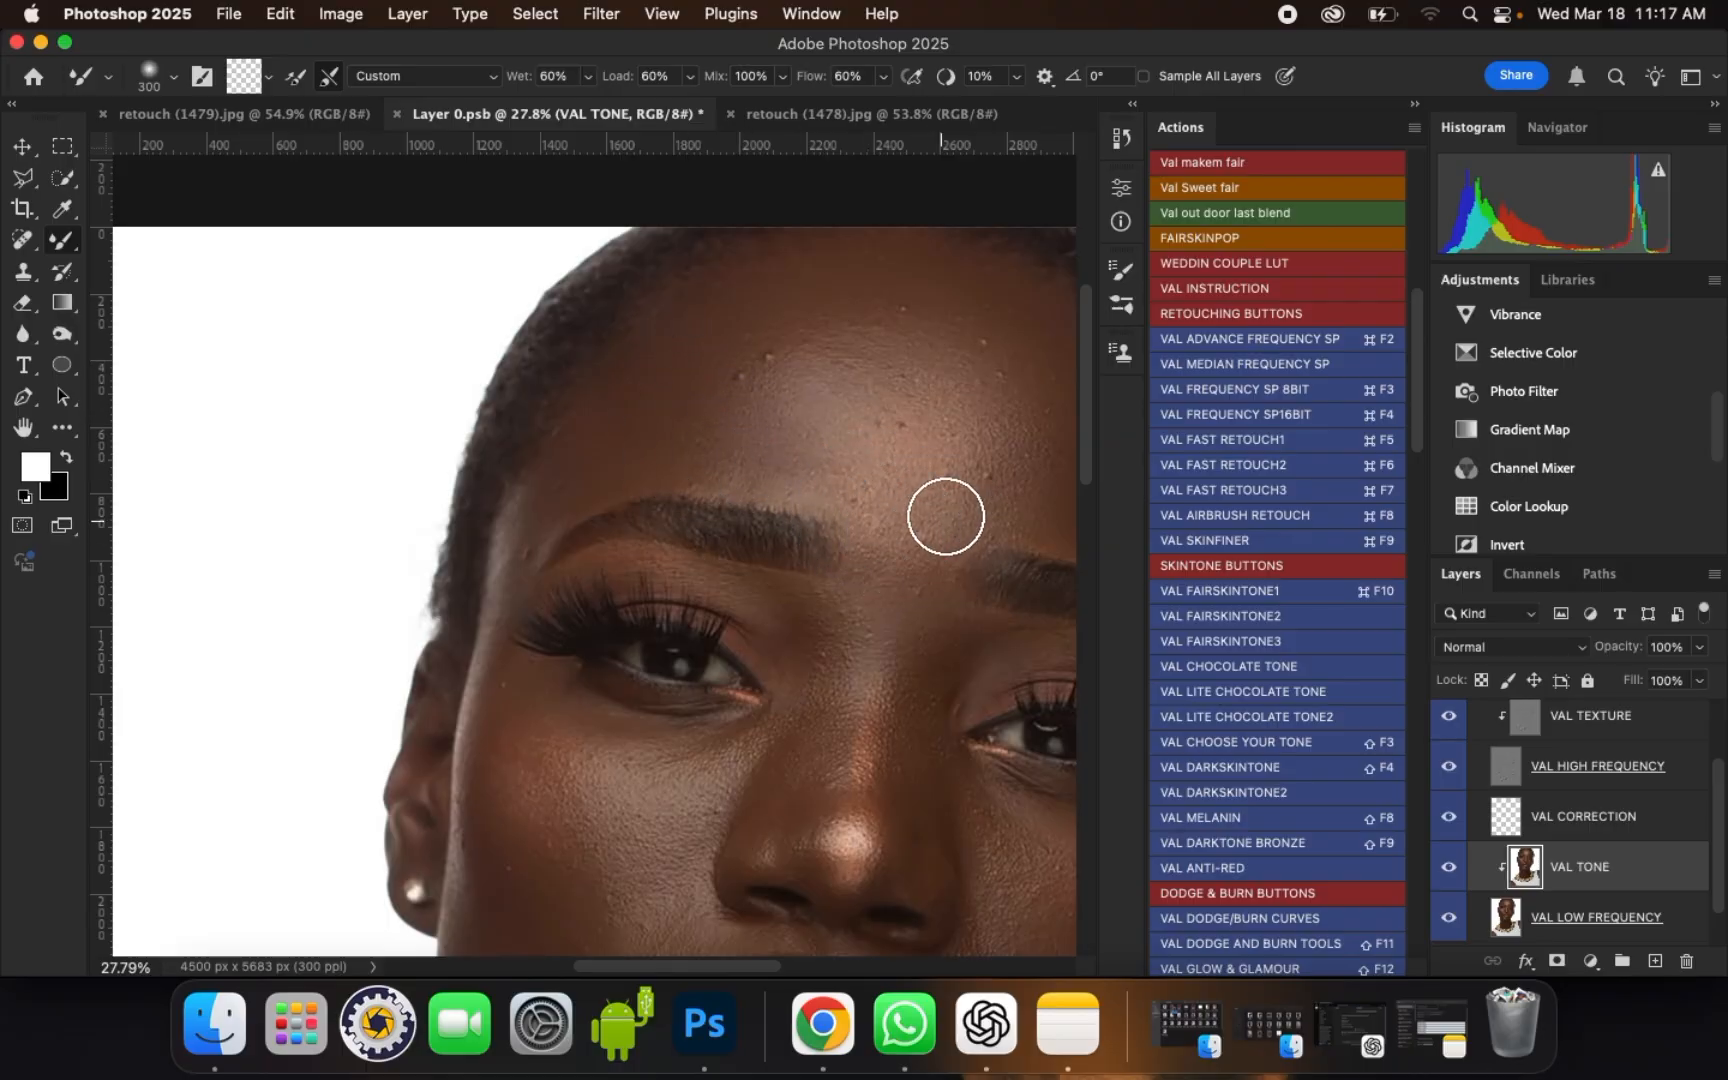
mouse_move(960, 482)
mouse_down()
mouse_move(863, 504)
mouse_move(885, 419)
mouse_move(781, 312)
mouse_move(879, 339)
mouse_up()
key(bracketright)
key(bracketright)
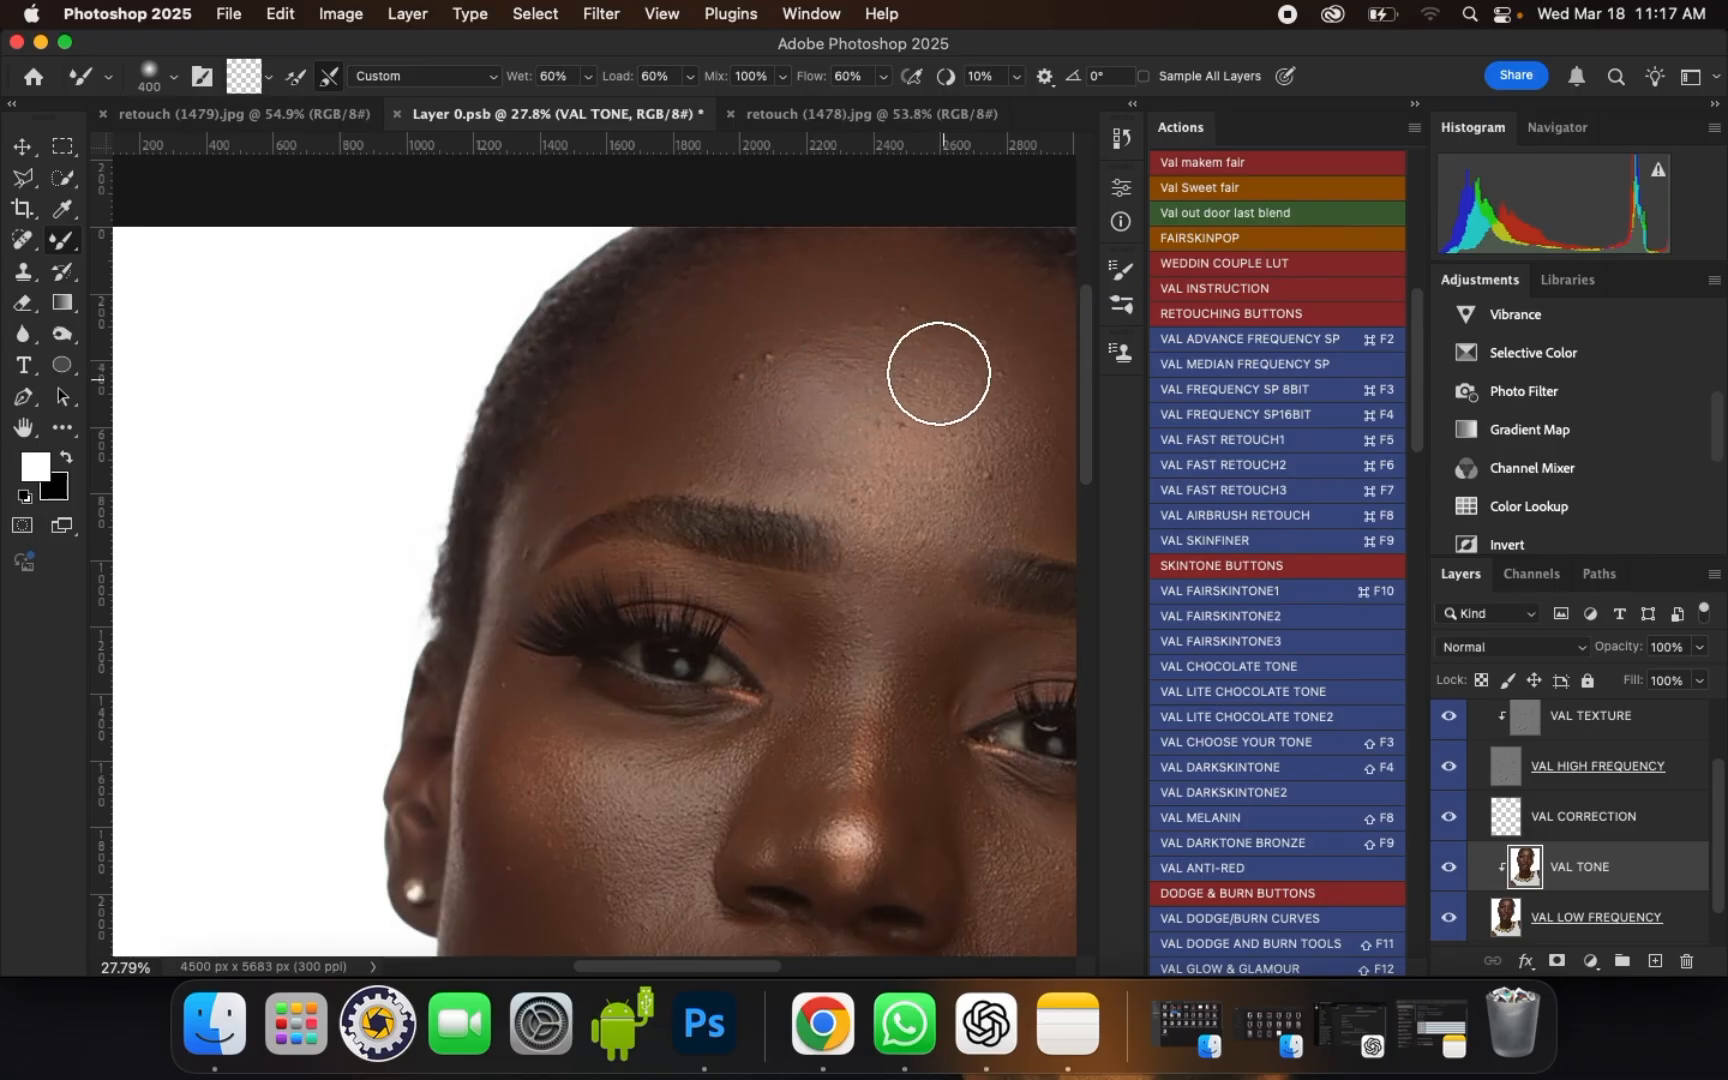
mouse_move(1005, 401)
mouse_down()
mouse_move(960, 432)
mouse_move(947, 391)
mouse_up()
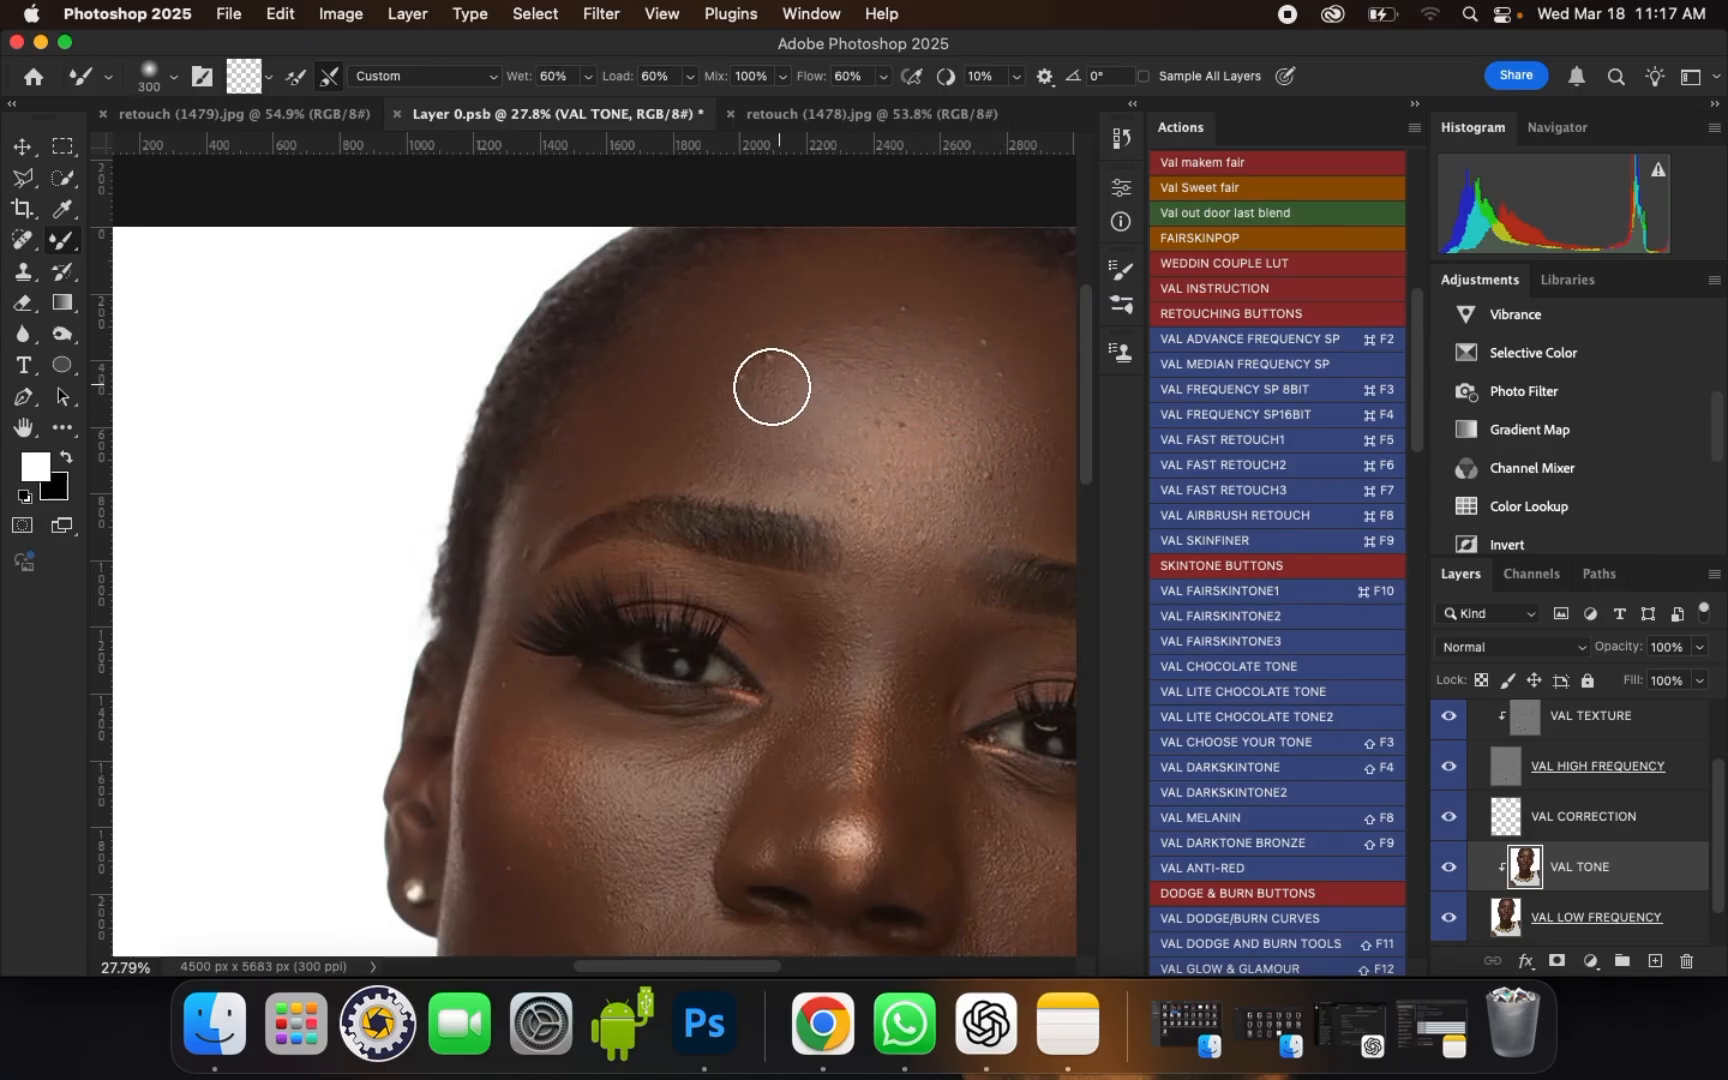
mouse_move(729, 423)
mouse_down()
mouse_move(741, 455)
mouse_move(772, 457)
mouse_move(766, 370)
mouse_up()
Step: Blend the forehead tones around the central highlight and above the inner brows in a closer view with brush size 300
scroll(738, 312, down, 4)
scroll(900, 412, up, 1)
key(bracketright)
scroll(882, 397, up, 6)
key(bracketleft)
mouse_move(760, 318)
mouse_down()
mouse_move(702, 276)
mouse_move(766, 243)
mouse_move(731, 252)
mouse_up()
key(bracketleft)
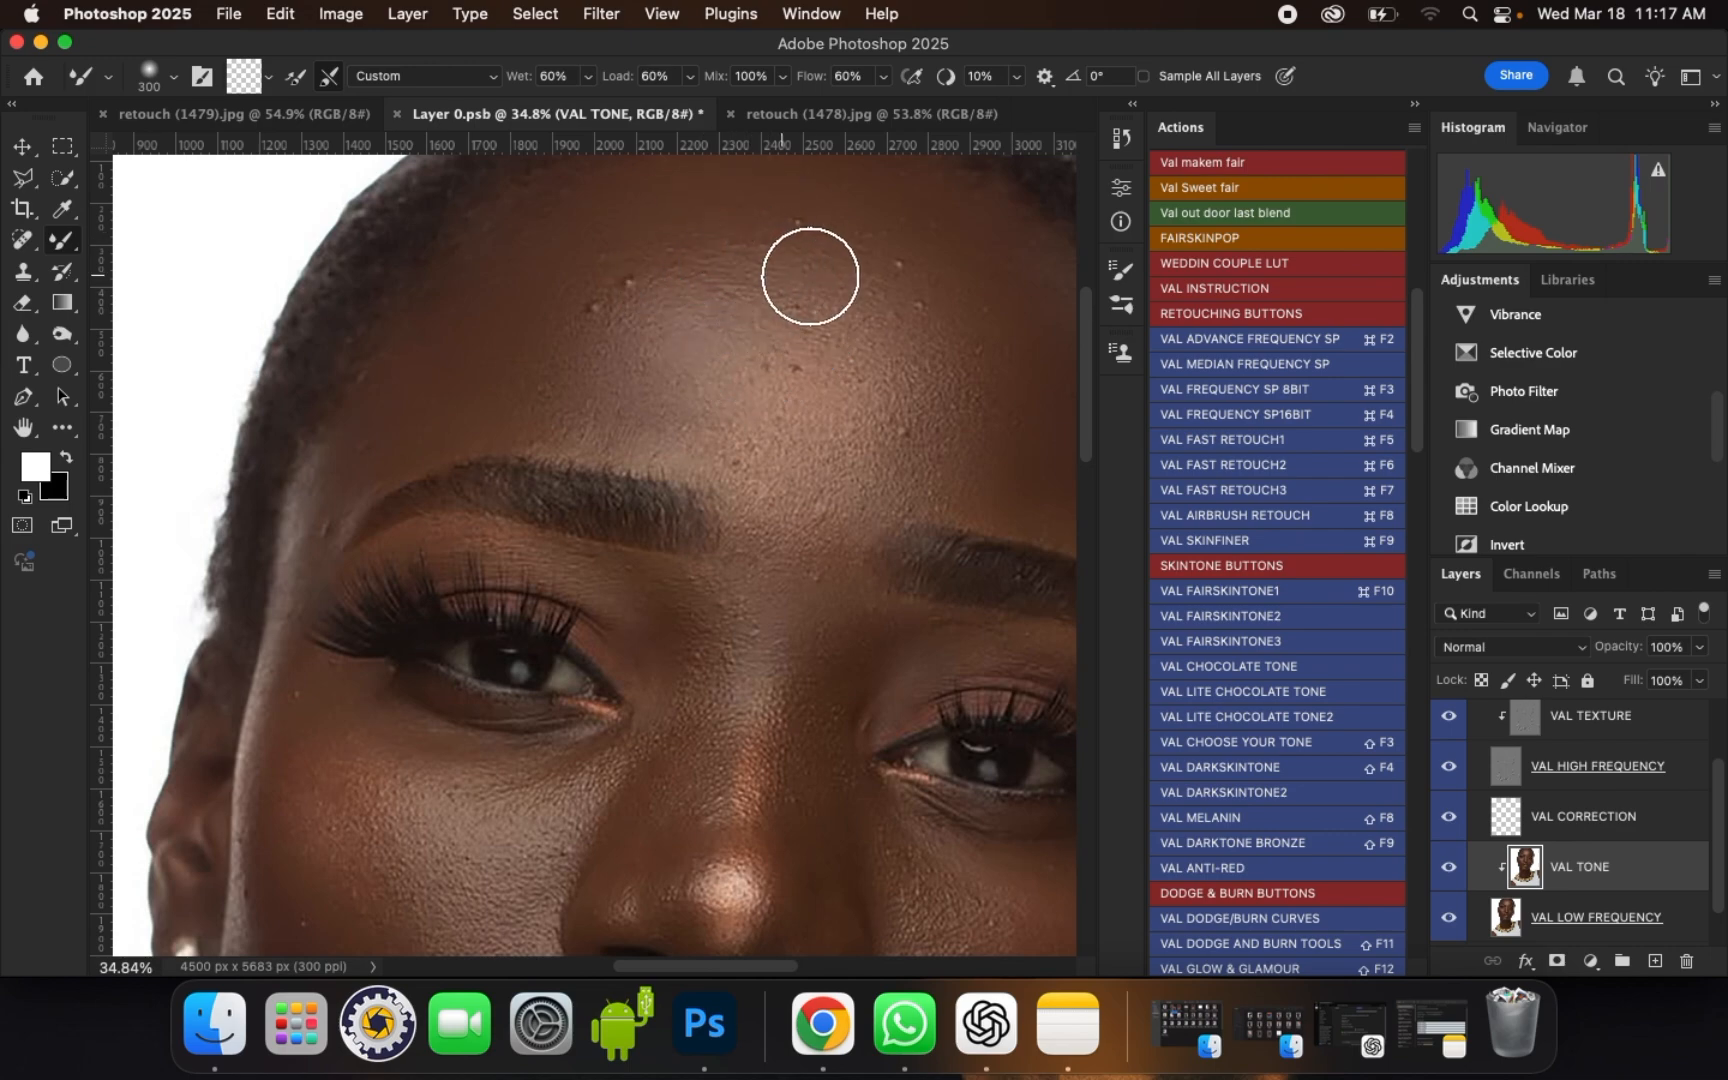
key(bracketright)
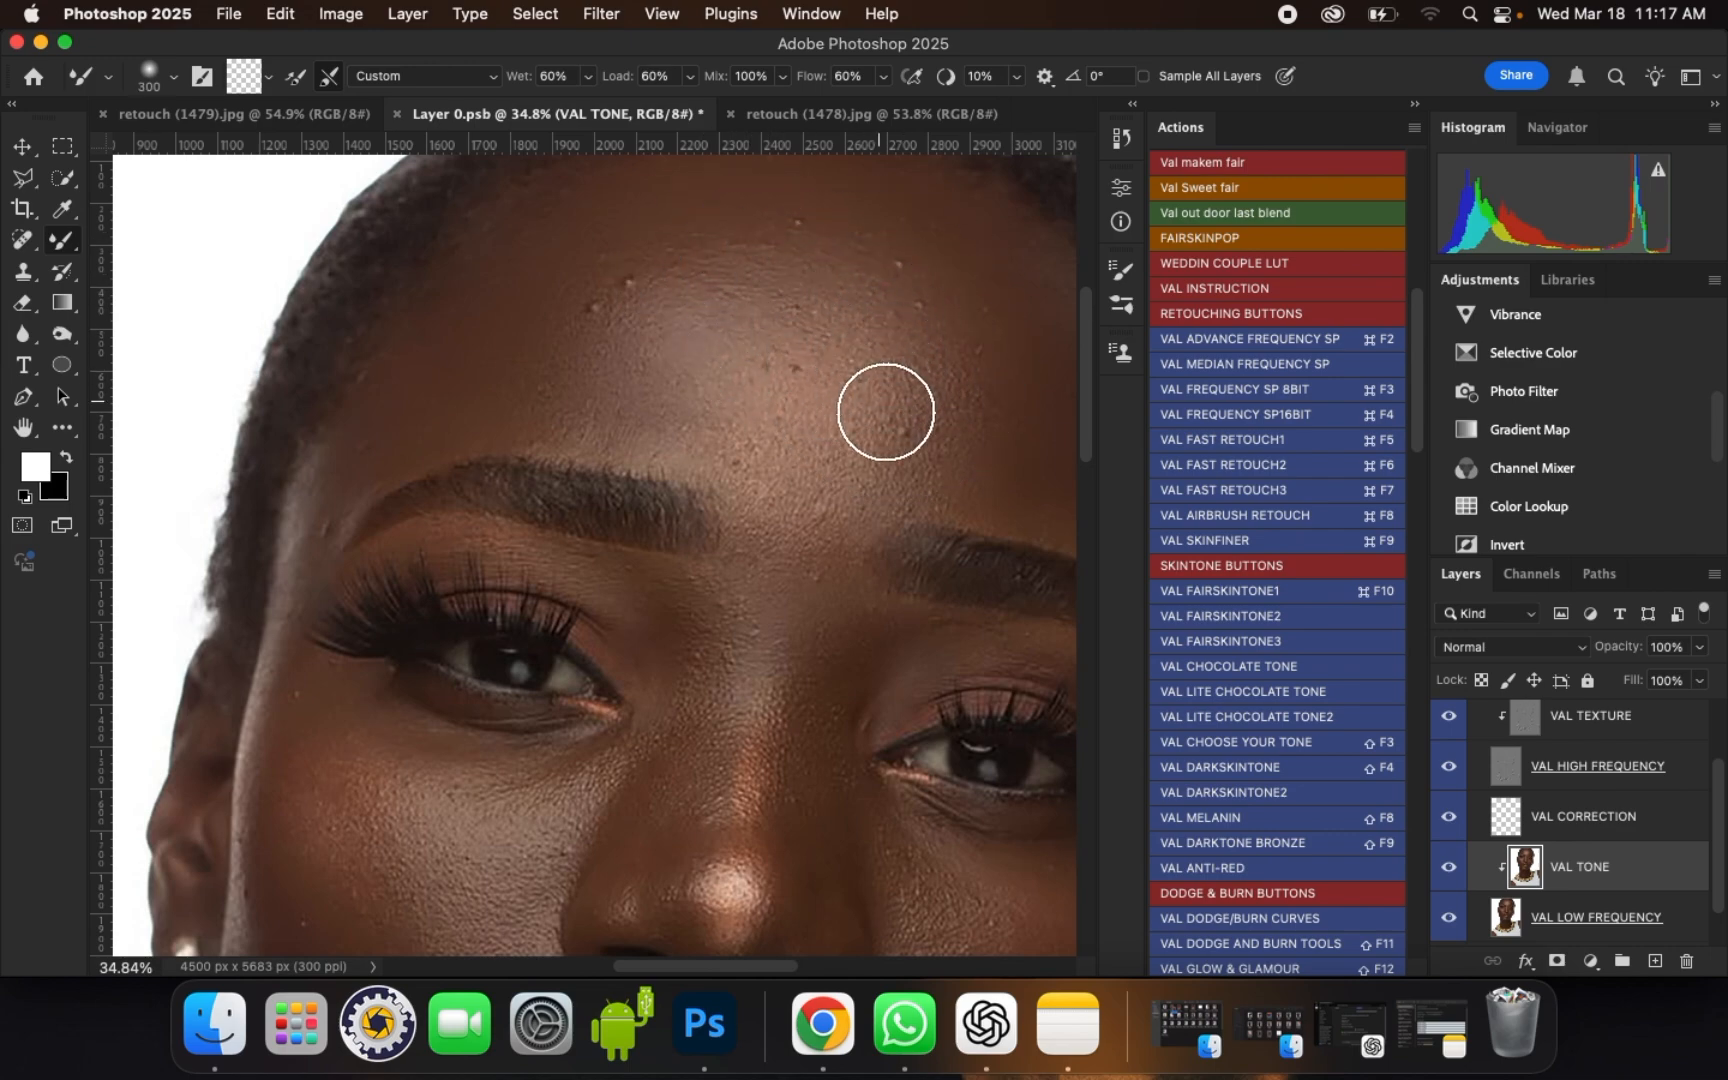
mouse_move(886, 403)
mouse_down()
mouse_move(903, 445)
mouse_move(878, 448)
mouse_up()
drag(745, 455, 762, 441)
scroll(800, 343, down, 1)
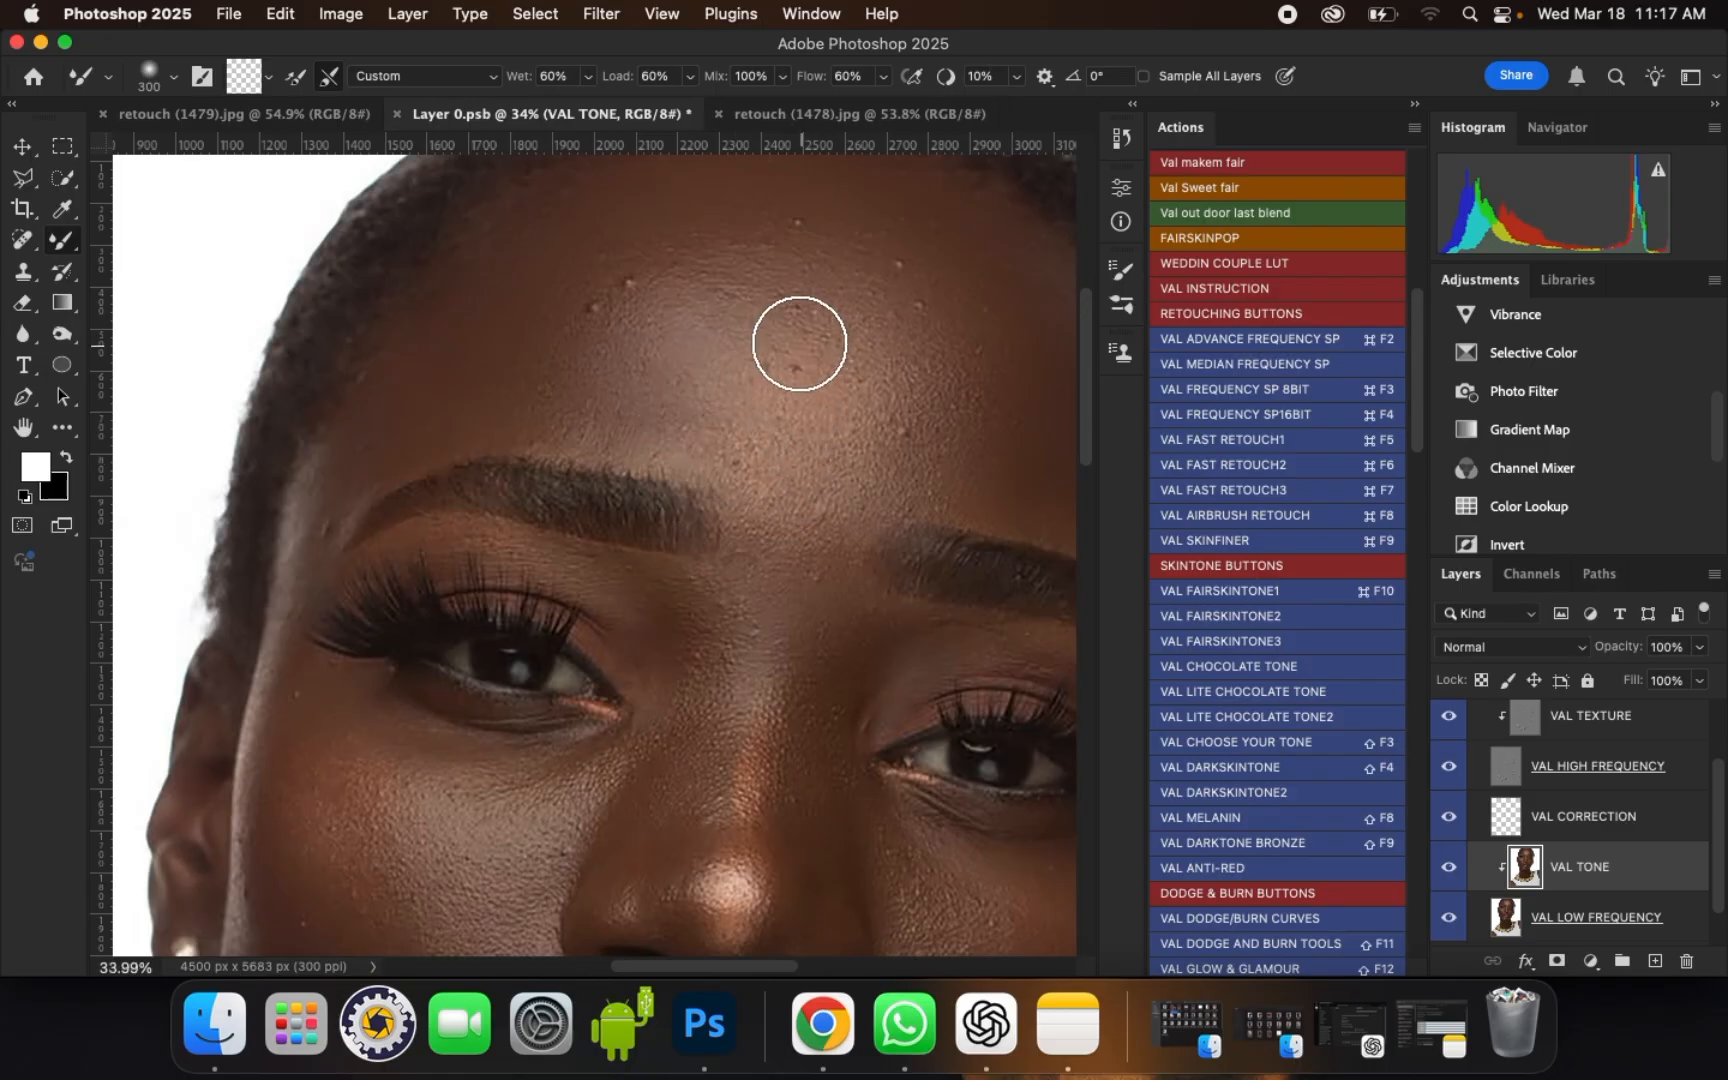
Step: Smooth the right side of the forehead and the area above the right eyebrow with the Mixer Brush at size 400
scroll(800, 343, down, 4)
key(bracketright)
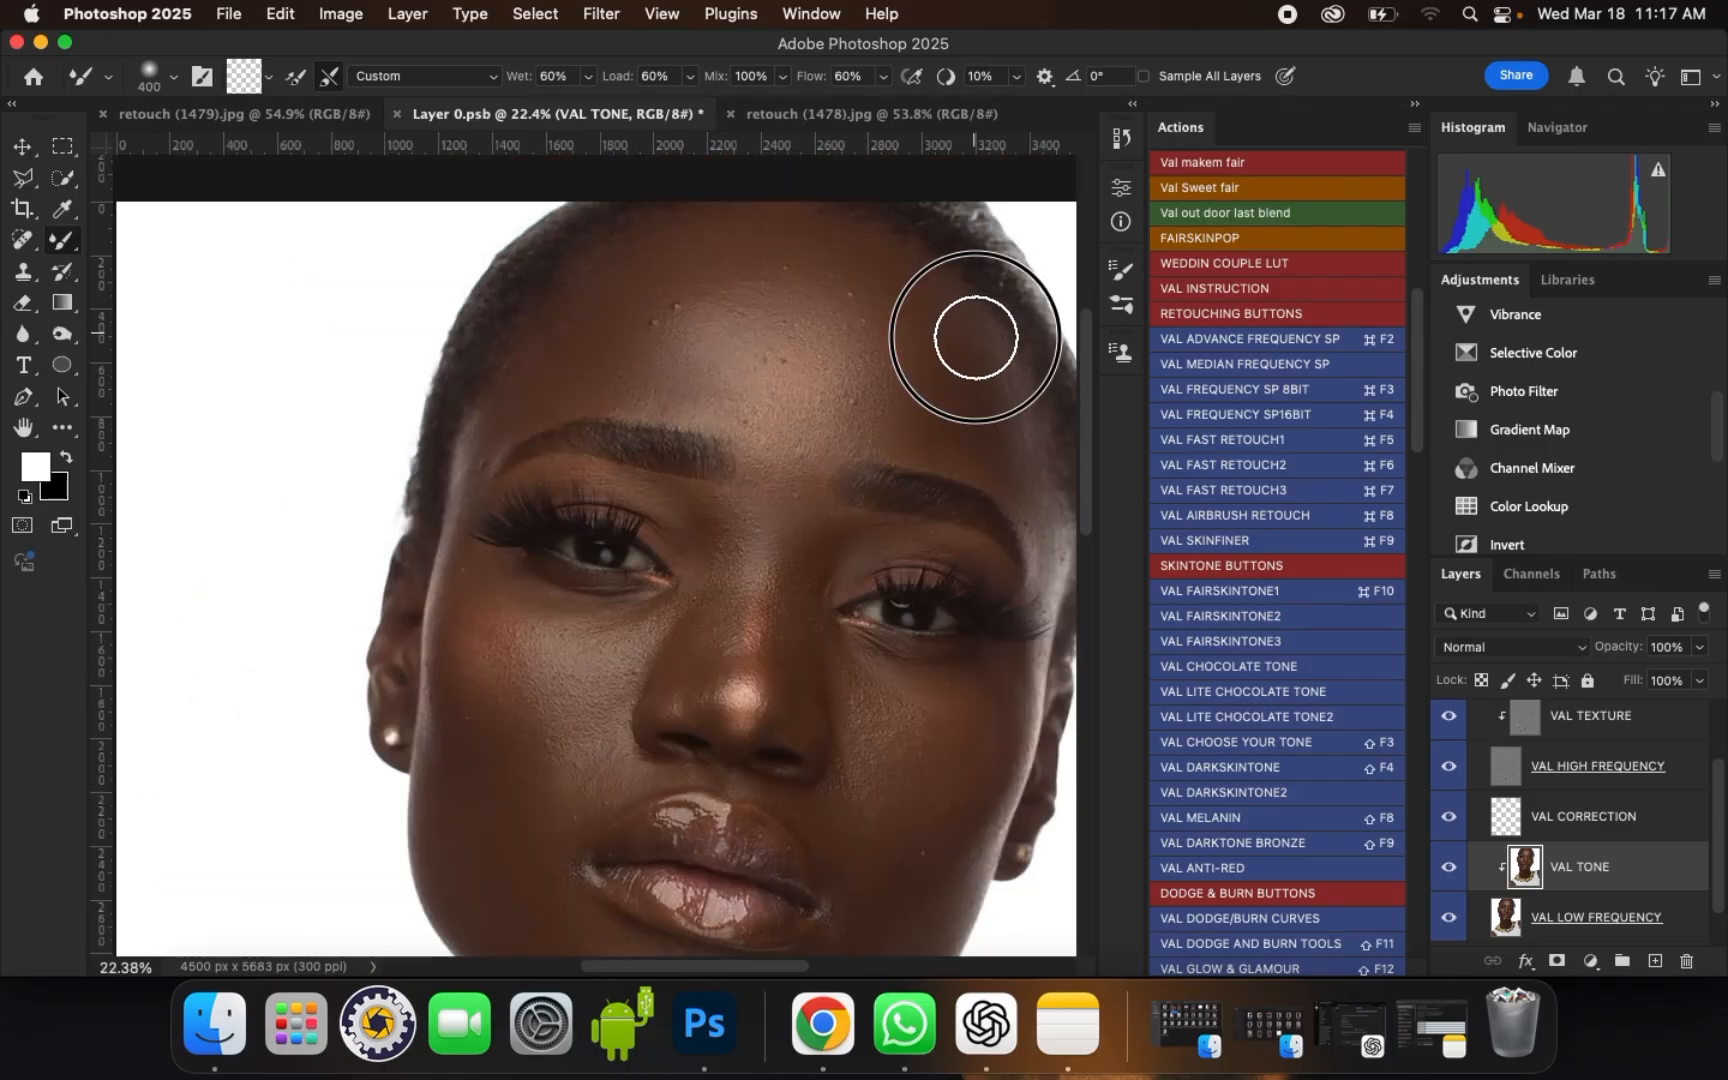
drag(965, 437, 932, 441)
scroll(823, 243, up, 1)
Step: Blend the left temple beside the outer end of the left eyebrow with brush size 250
key(bracketleft)
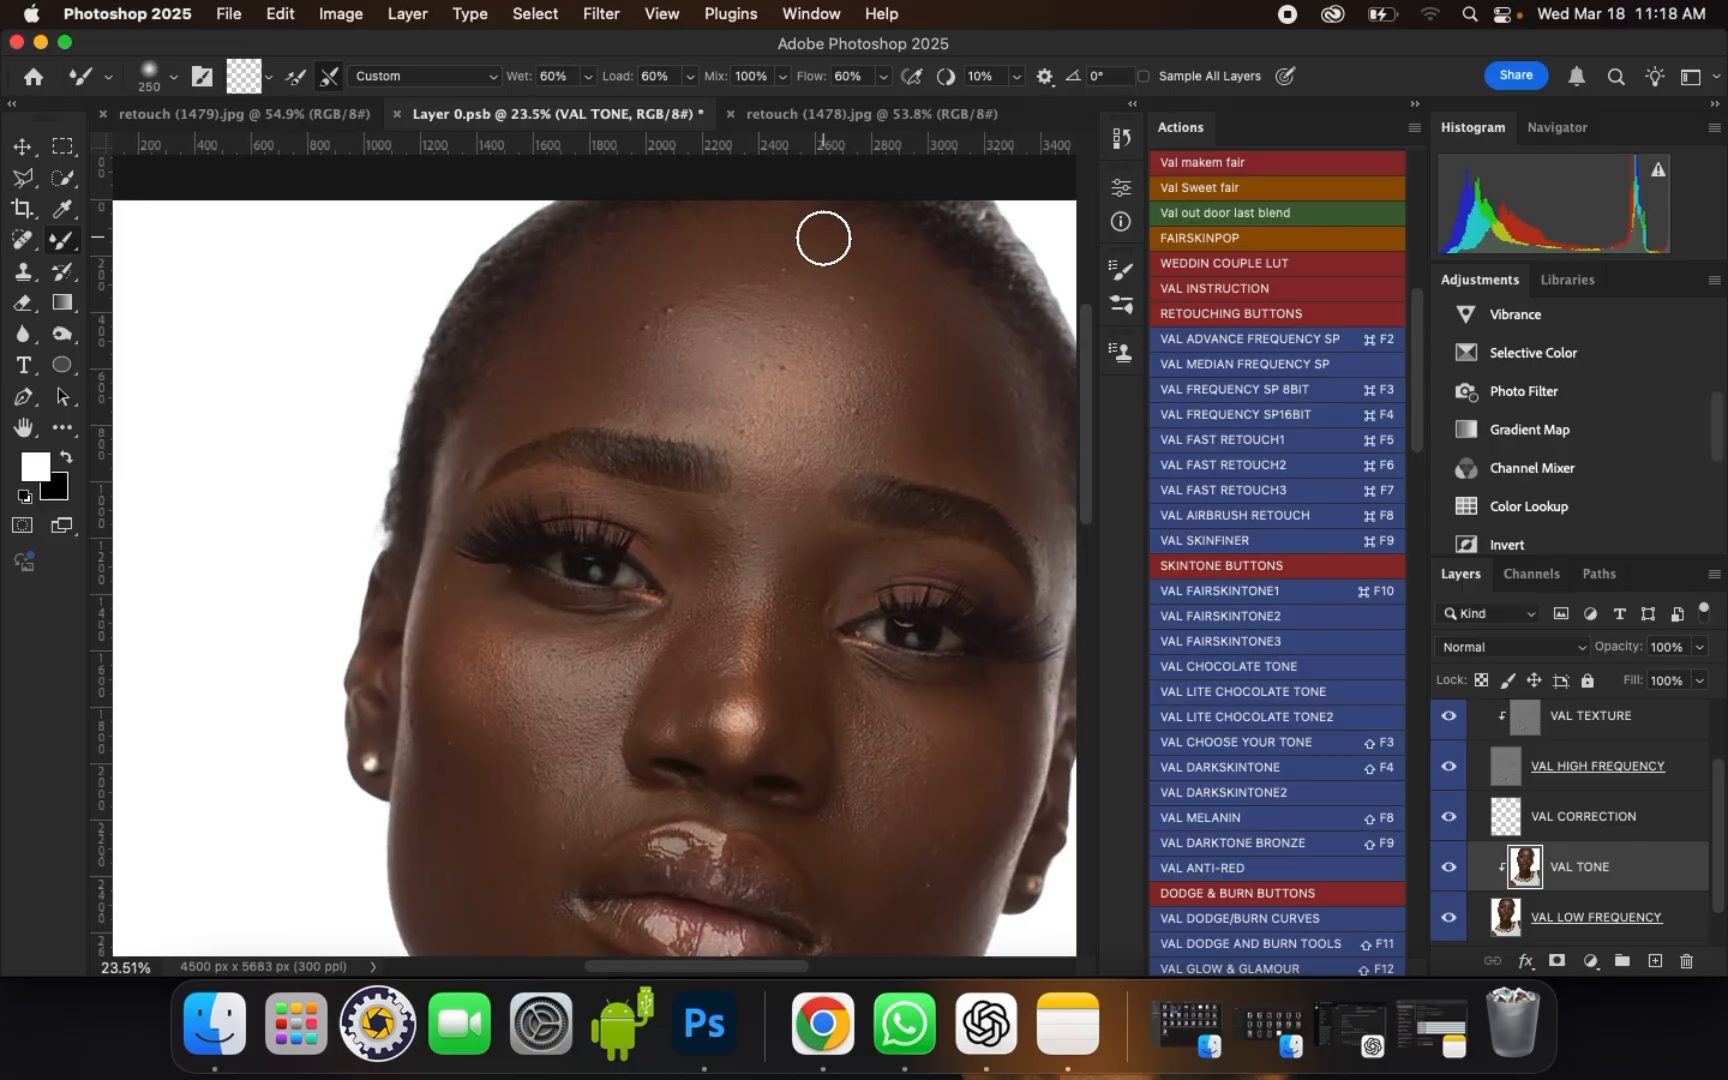
scroll(447, 429, up, 3)
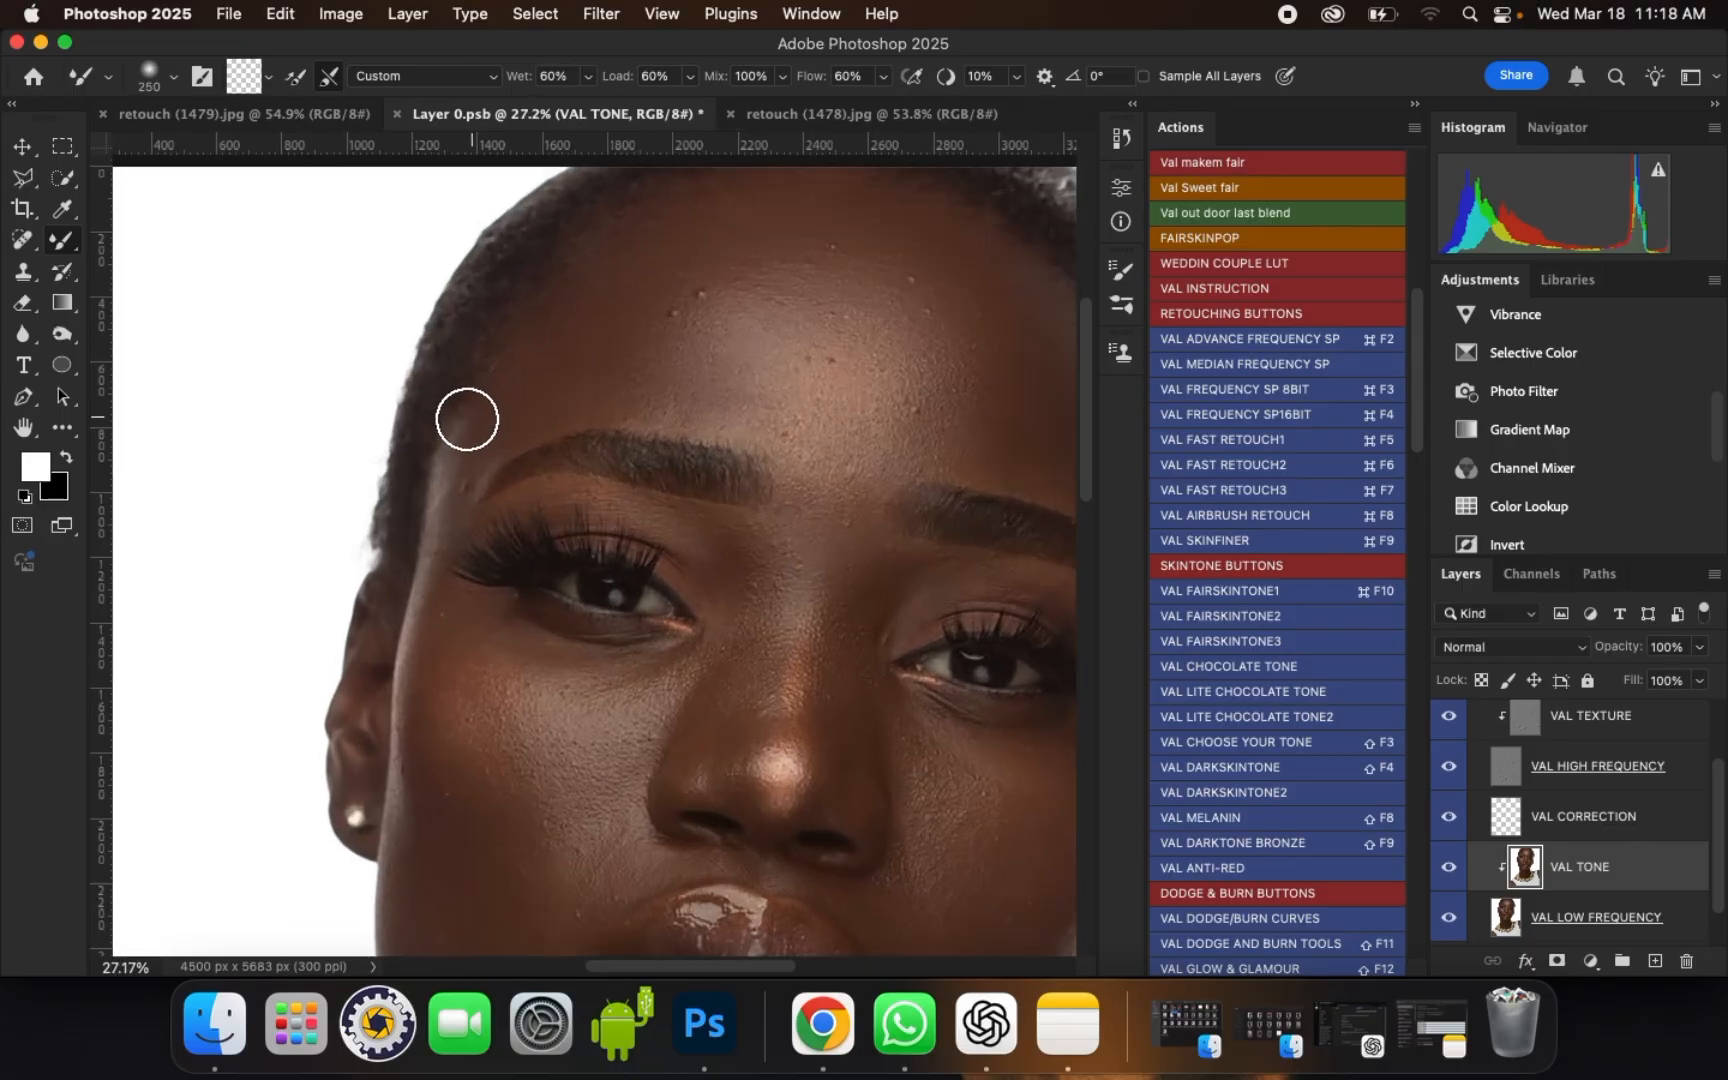
click(464, 439)
scroll(559, 351, down, 10)
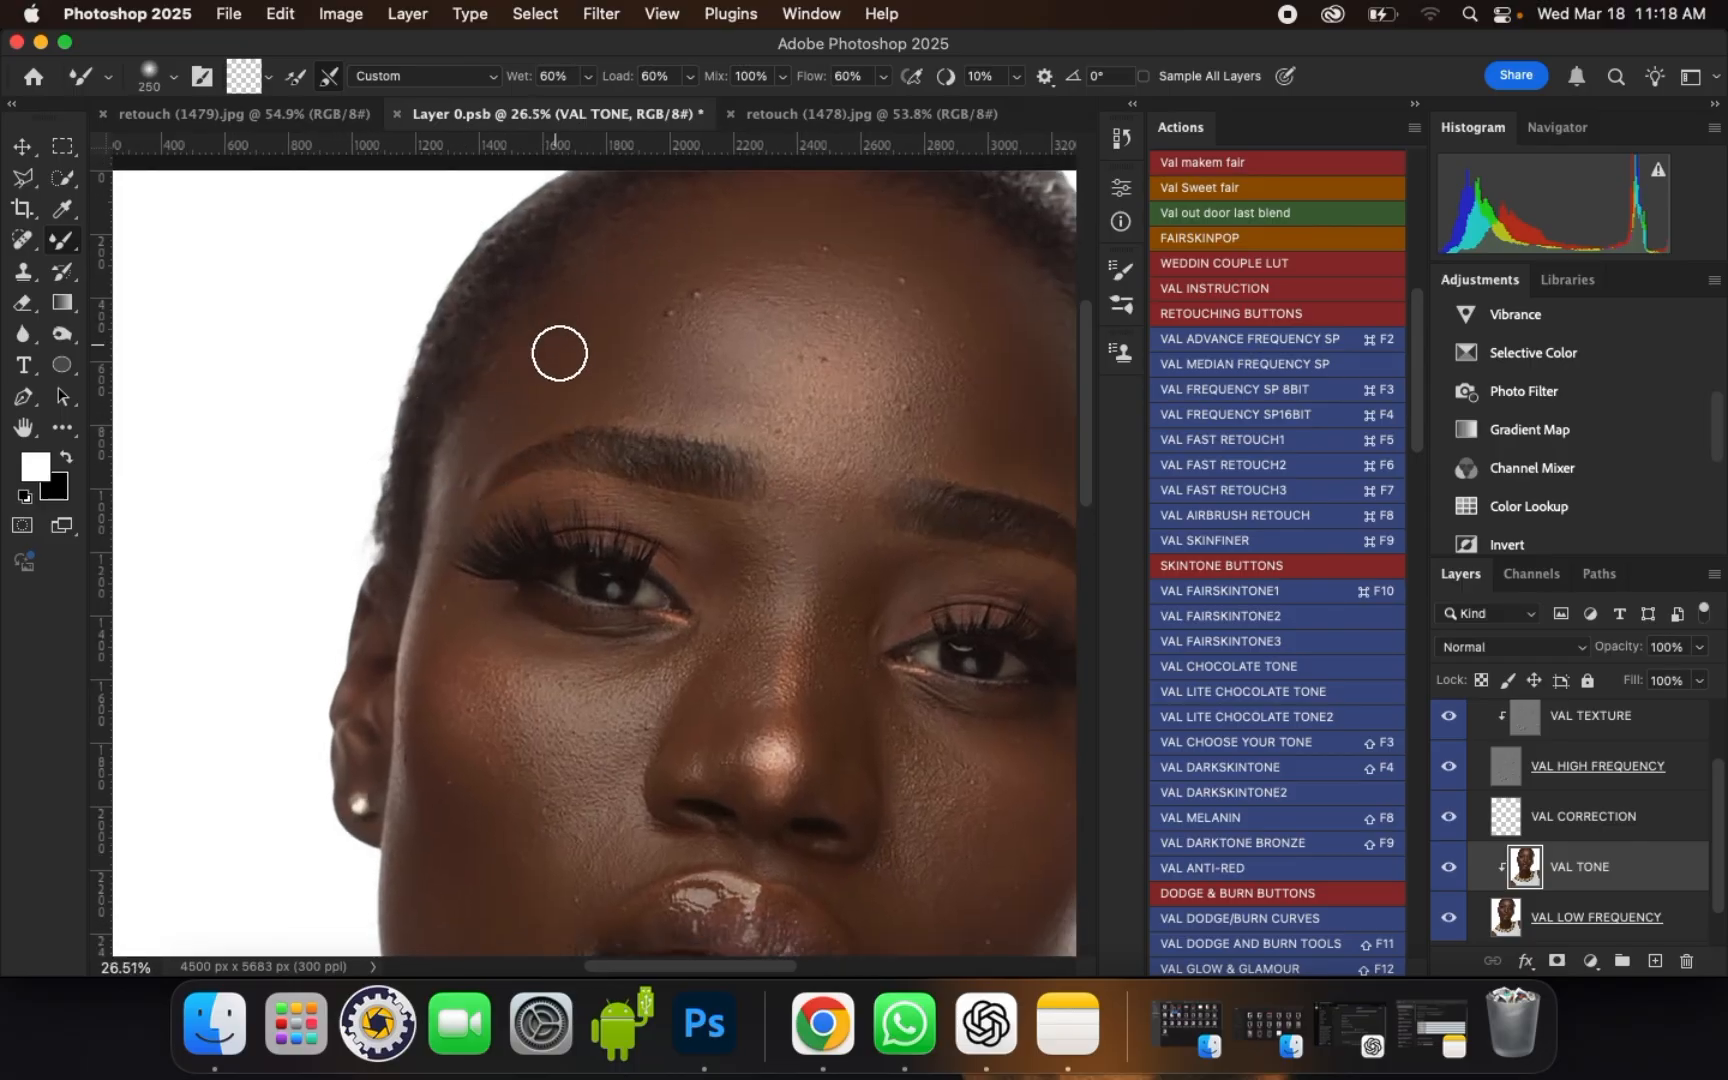
Step: Compare the face with and without the VAL ADVACE FREQUENCY SP group, finishing with the group visible
scroll(790, 264, up, 10)
scroll(800, 262, up, 1)
scroll(1485, 755, up, 2)
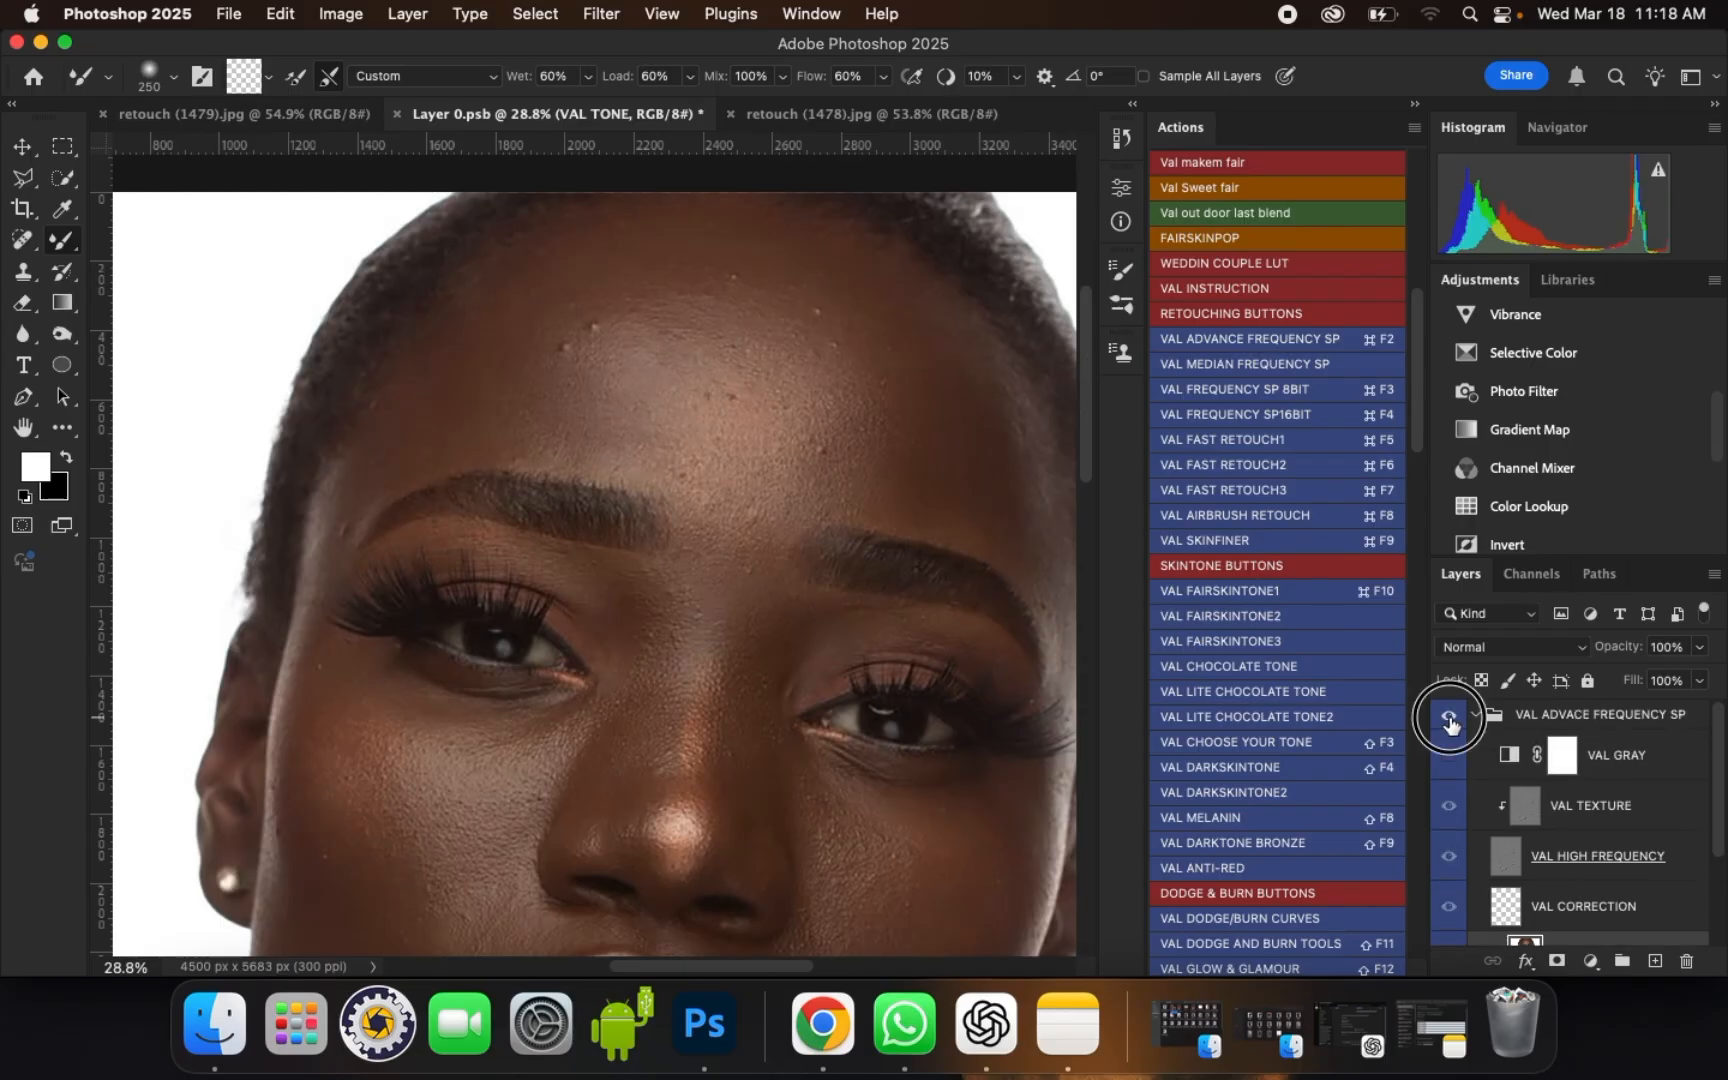
scroll(590, 312, down, 8)
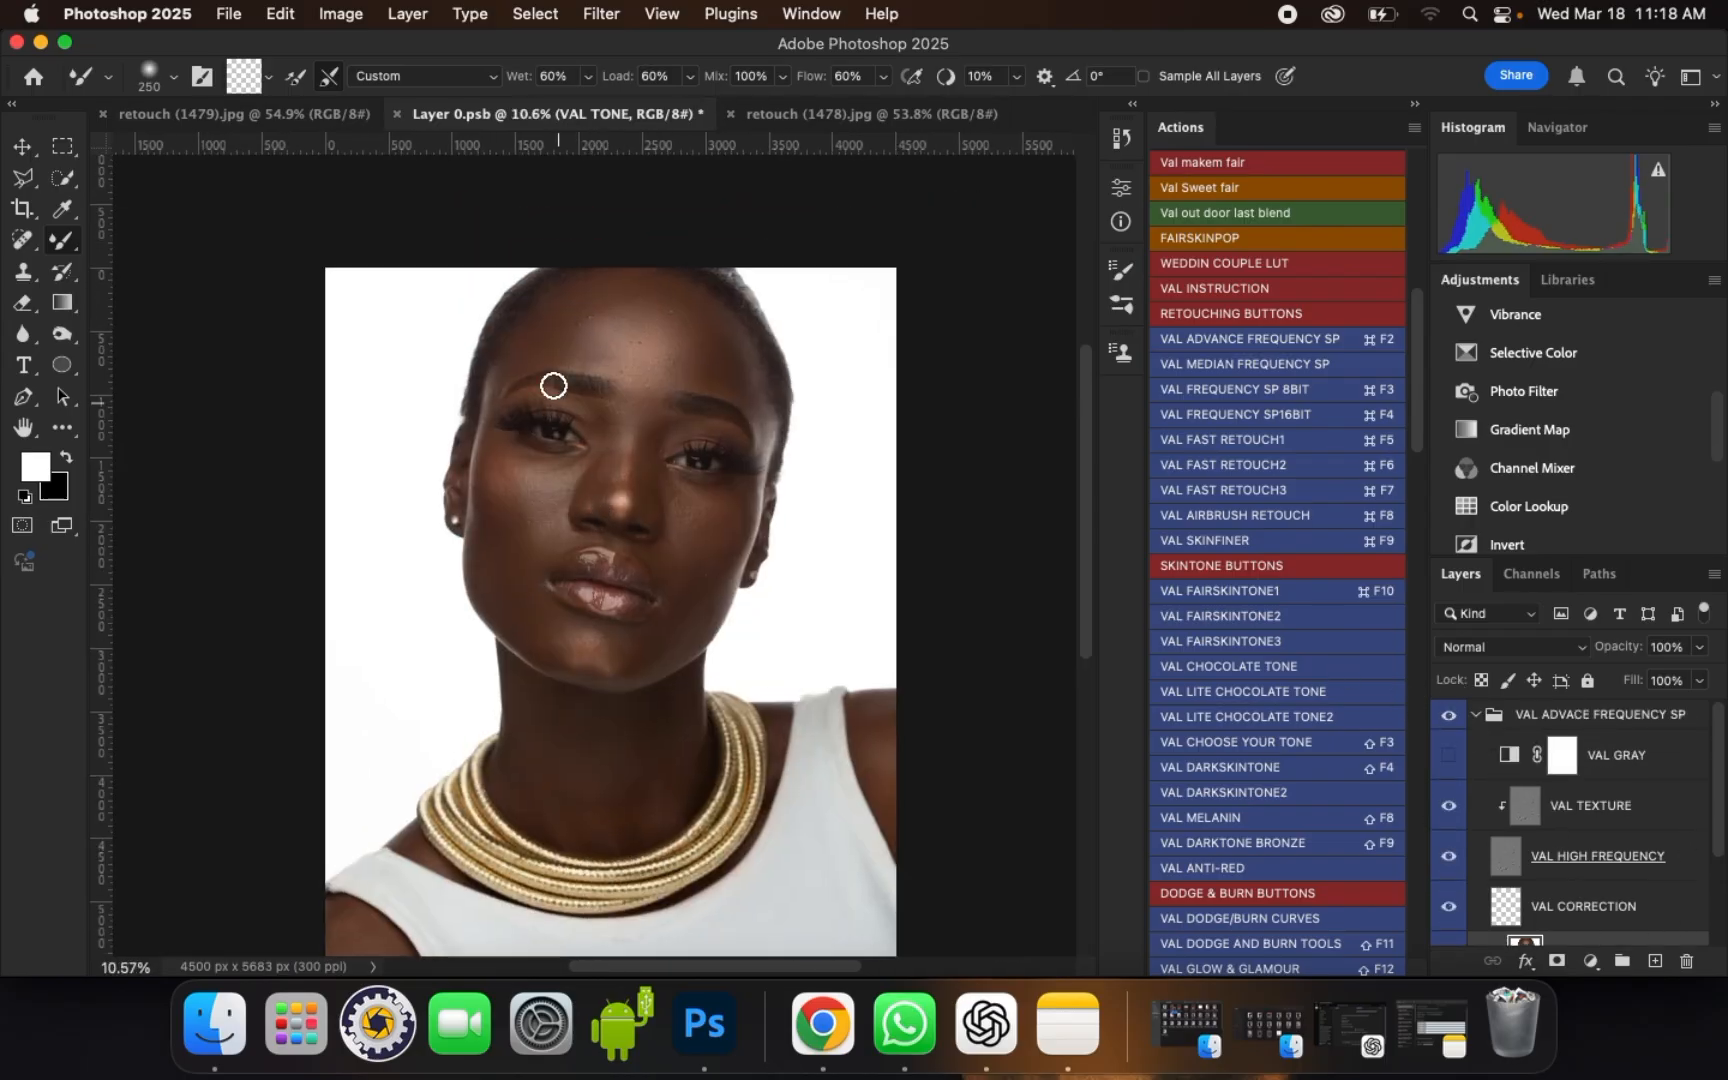
Step: Blend the skin at the inner corner of the left eye and down the side of the nose with brush size 200
scroll(606, 424, up, 7)
scroll(612, 441, up, 2)
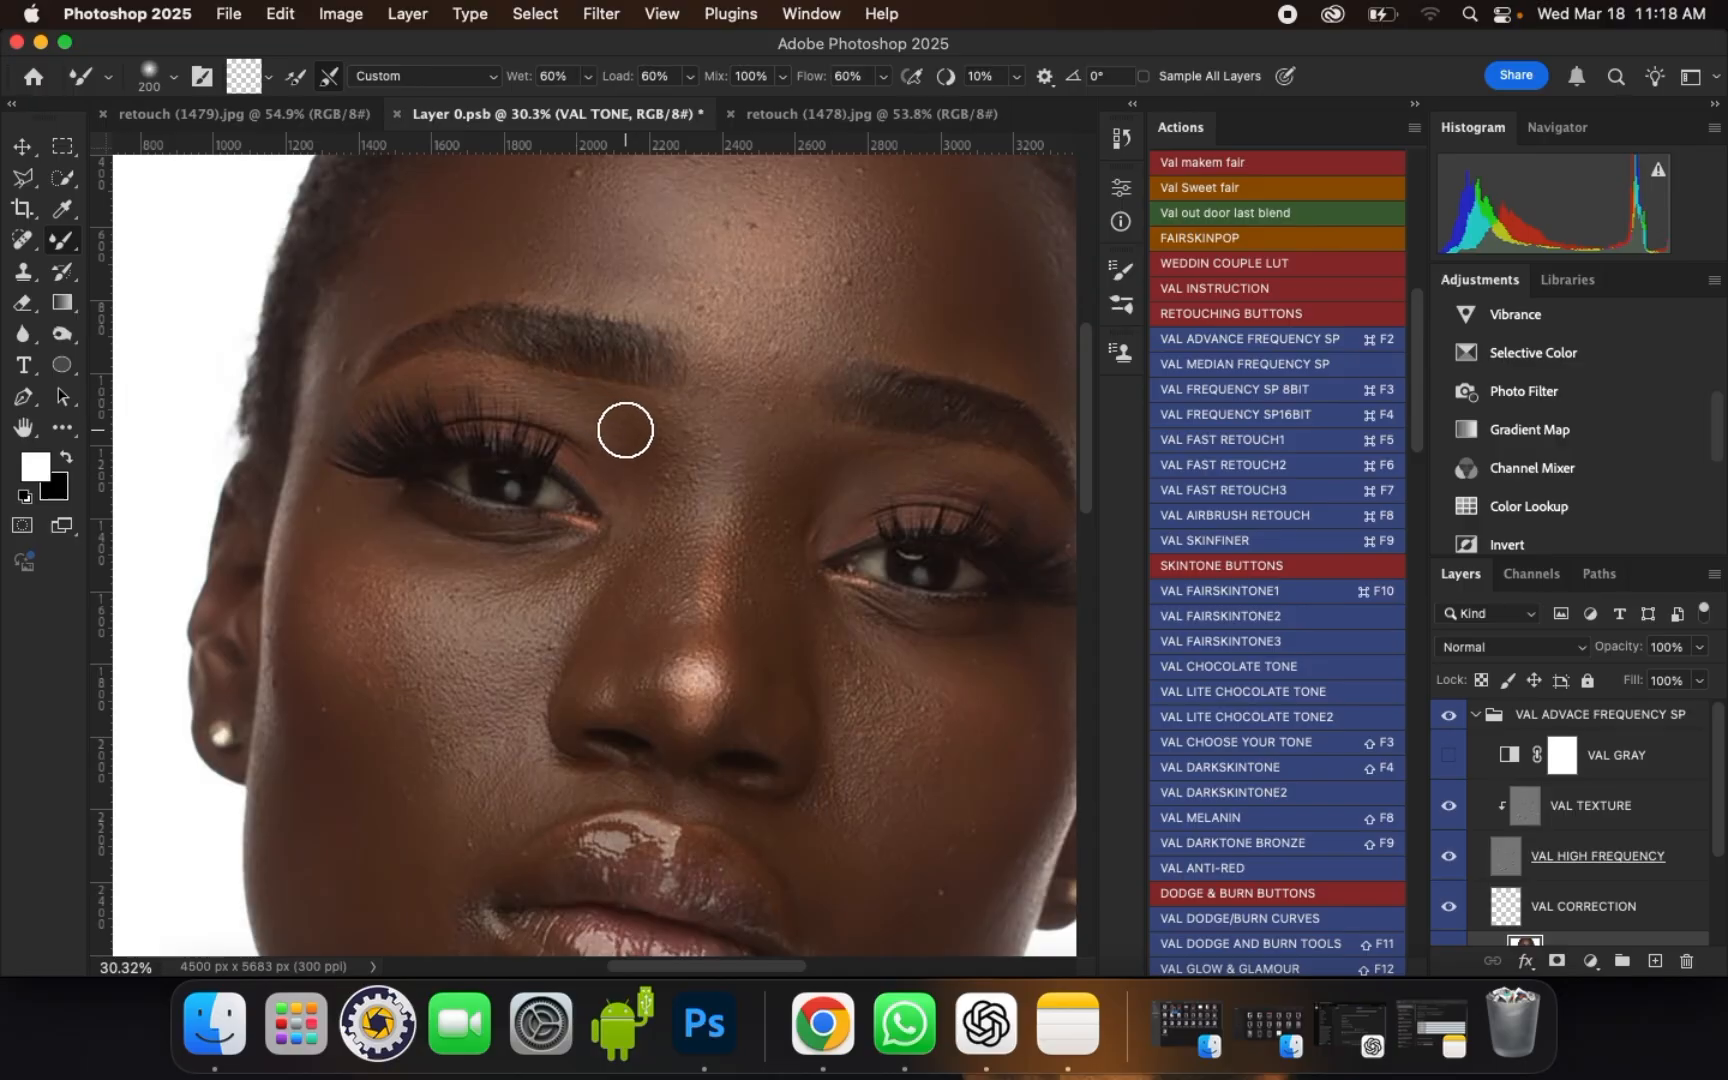
drag(625, 452, 604, 441)
mouse_move(638, 455)
mouse_down()
mouse_move(648, 424)
mouse_move(648, 500)
mouse_up()
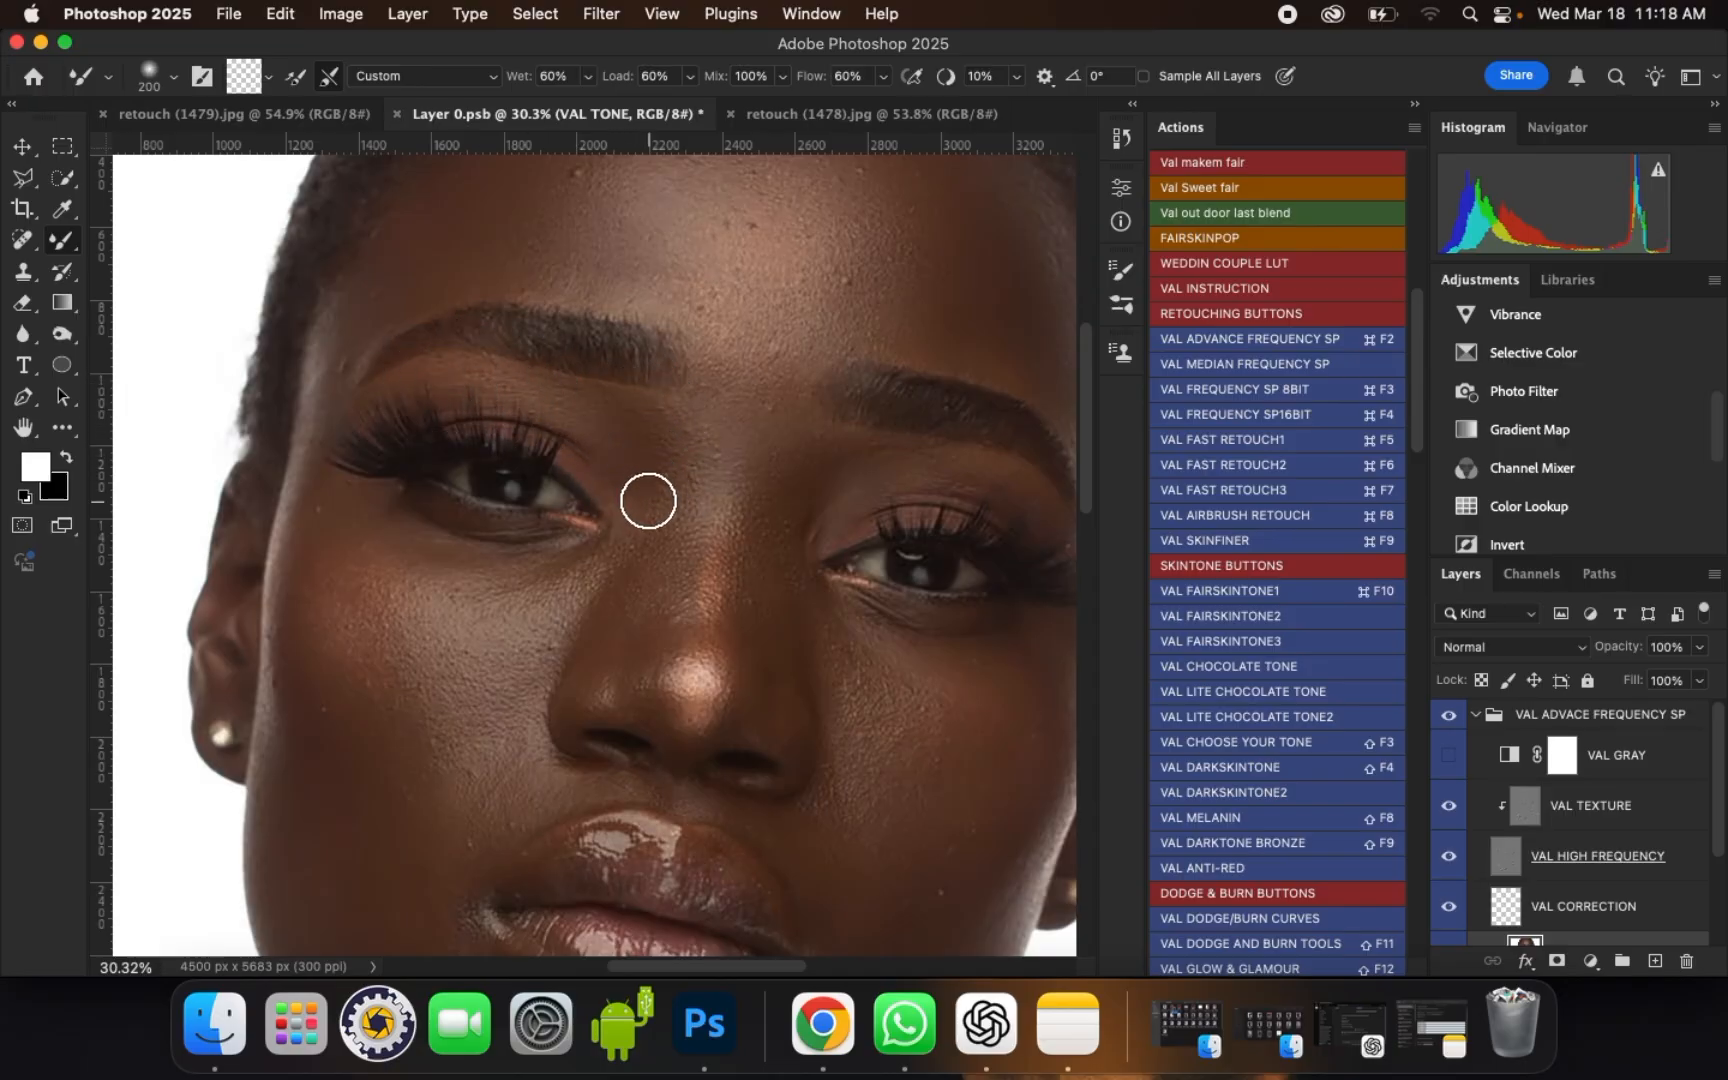
drag(635, 577, 647, 623)
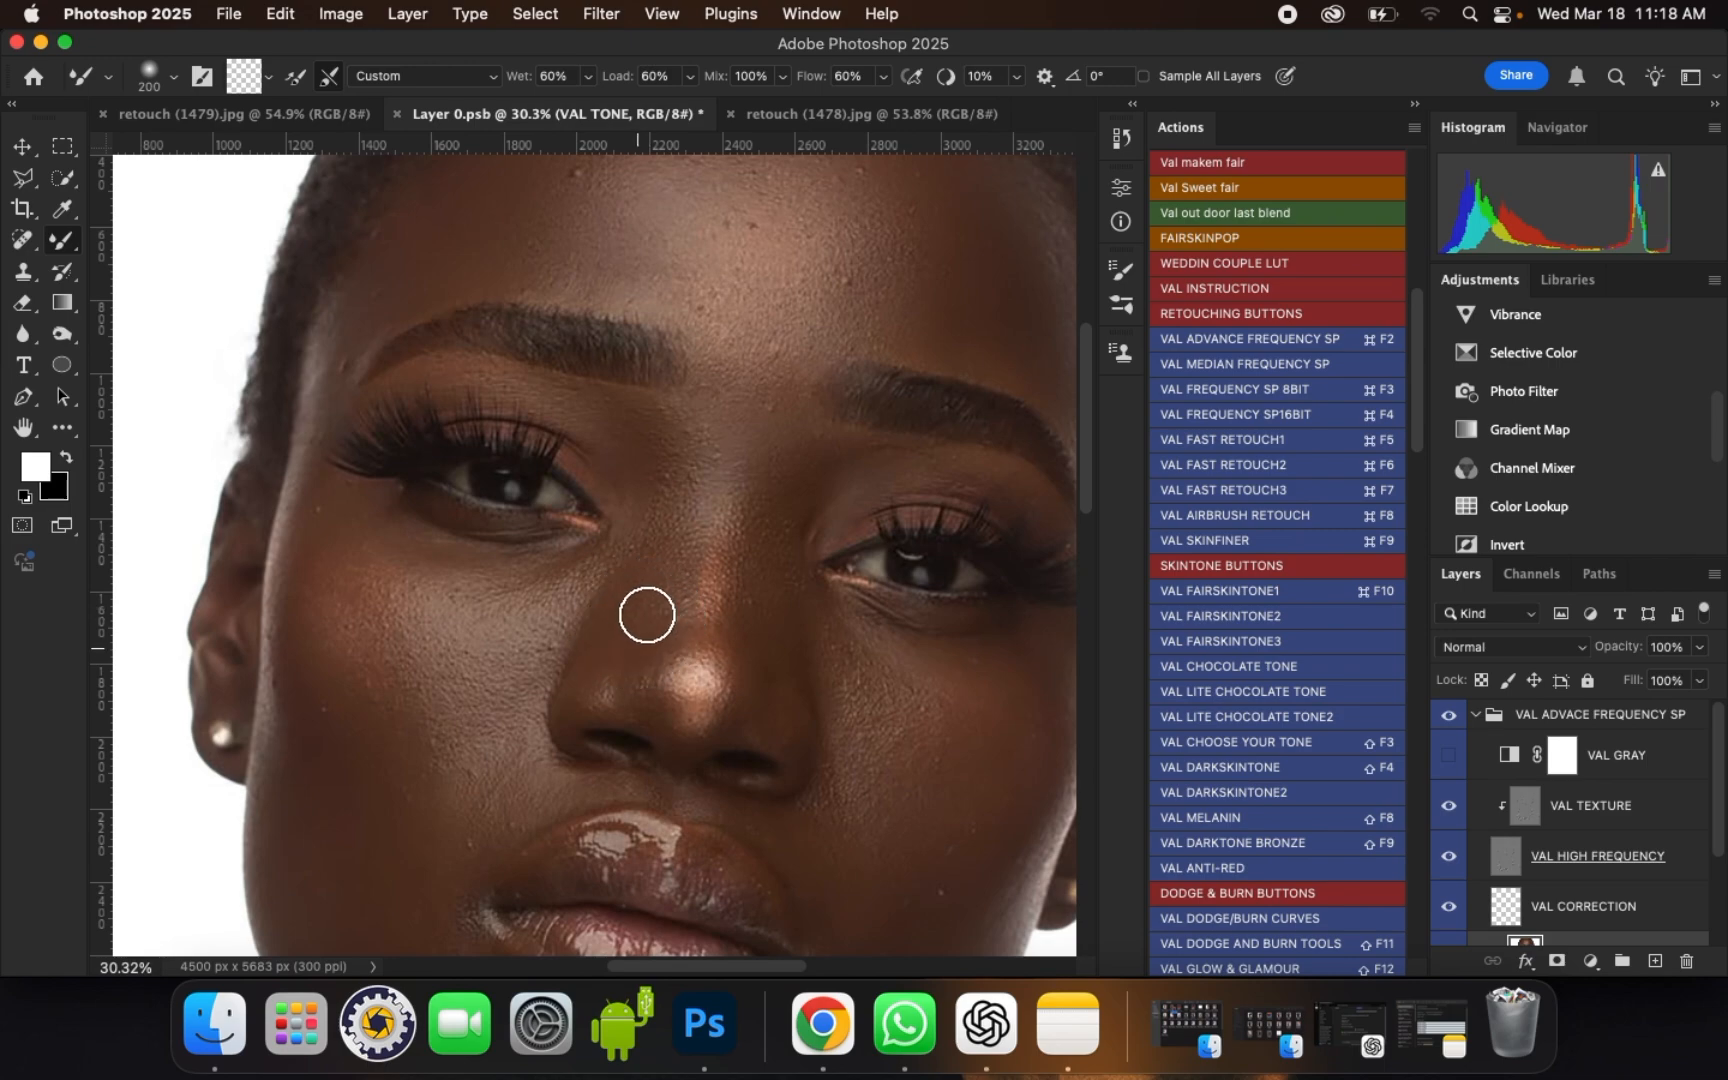
Step: Smooth the area under the left eye and the upper left cheek with brush sizes of 200 and 300
mouse_move(520, 560)
mouse_down()
mouse_move(449, 565)
mouse_move(559, 578)
mouse_move(407, 533)
mouse_move(391, 505)
mouse_move(439, 542)
mouse_move(346, 517)
mouse_move(366, 577)
mouse_up()
key(bracketright)
drag(362, 580, 440, 541)
drag(322, 644, 405, 597)
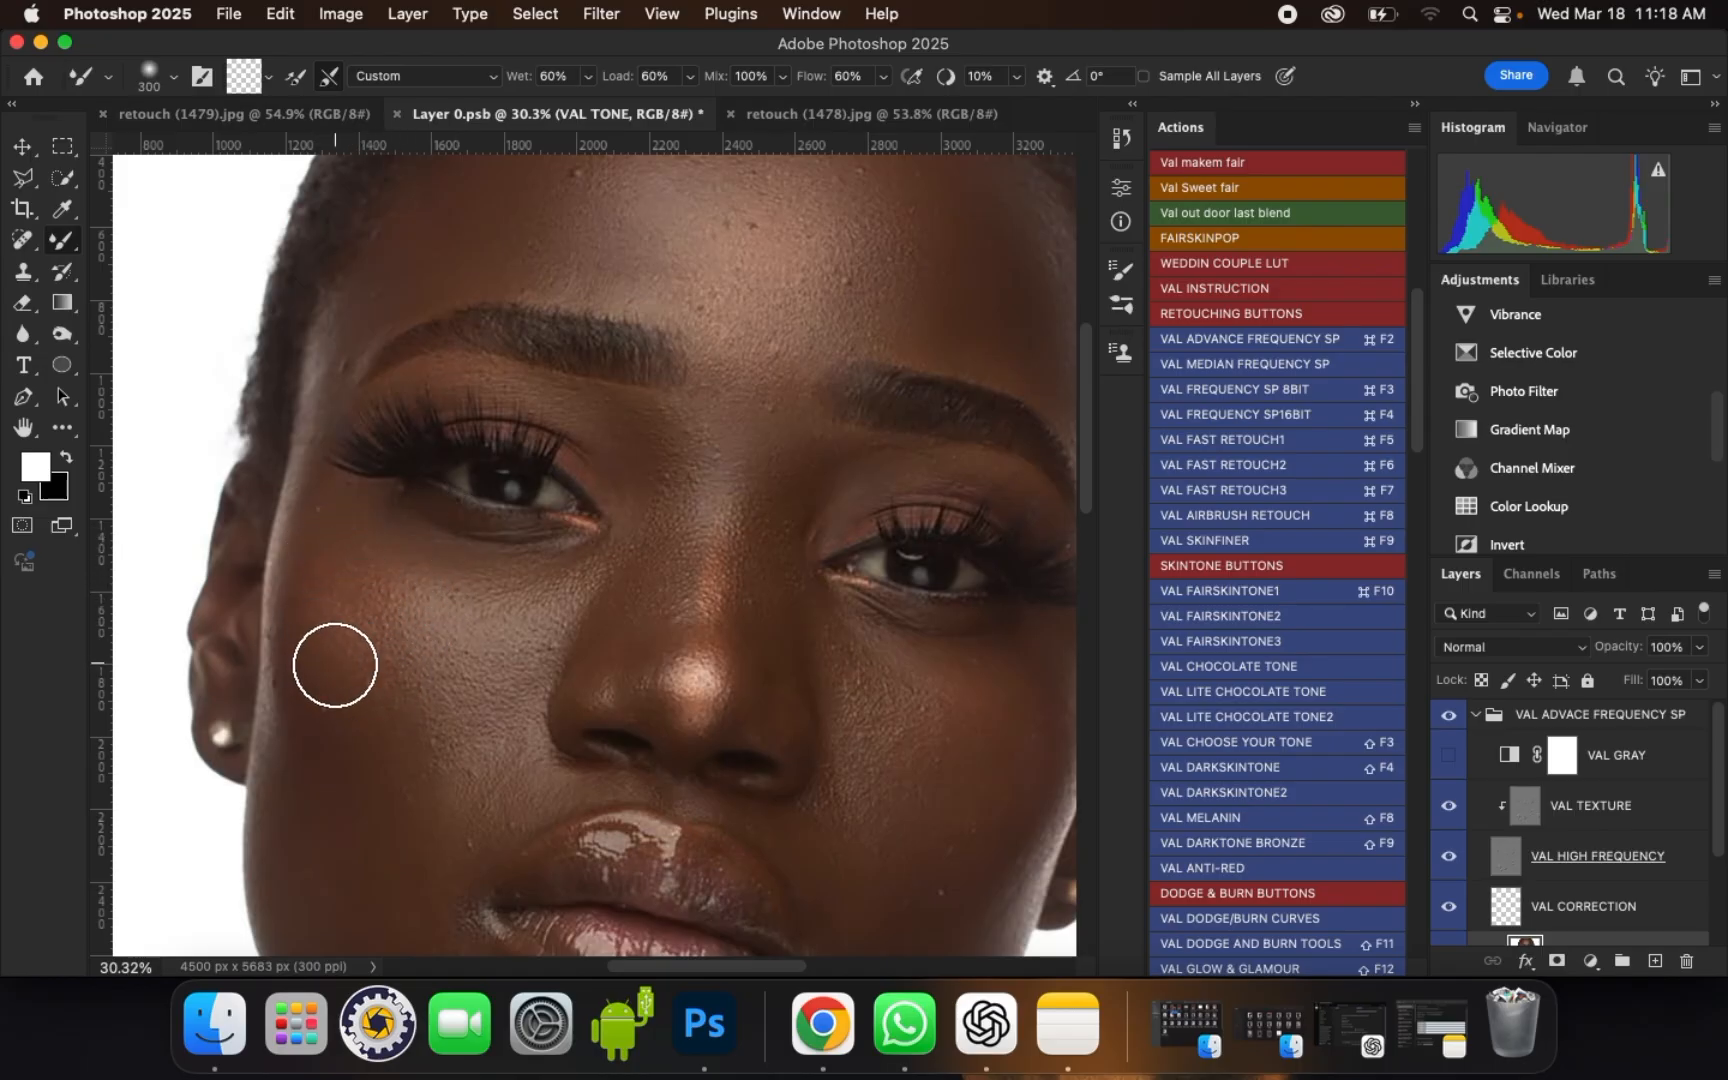
Step: Blend the middle of the left cheek below its highlight, finishing beside the nose at brush size 250
key(bracketright)
scroll(590, 521, down, 1)
scroll(370, 718, up, 1)
mouse_move(382, 702)
mouse_down()
mouse_move(374, 667)
mouse_move(463, 740)
mouse_up()
key(bracketleft)
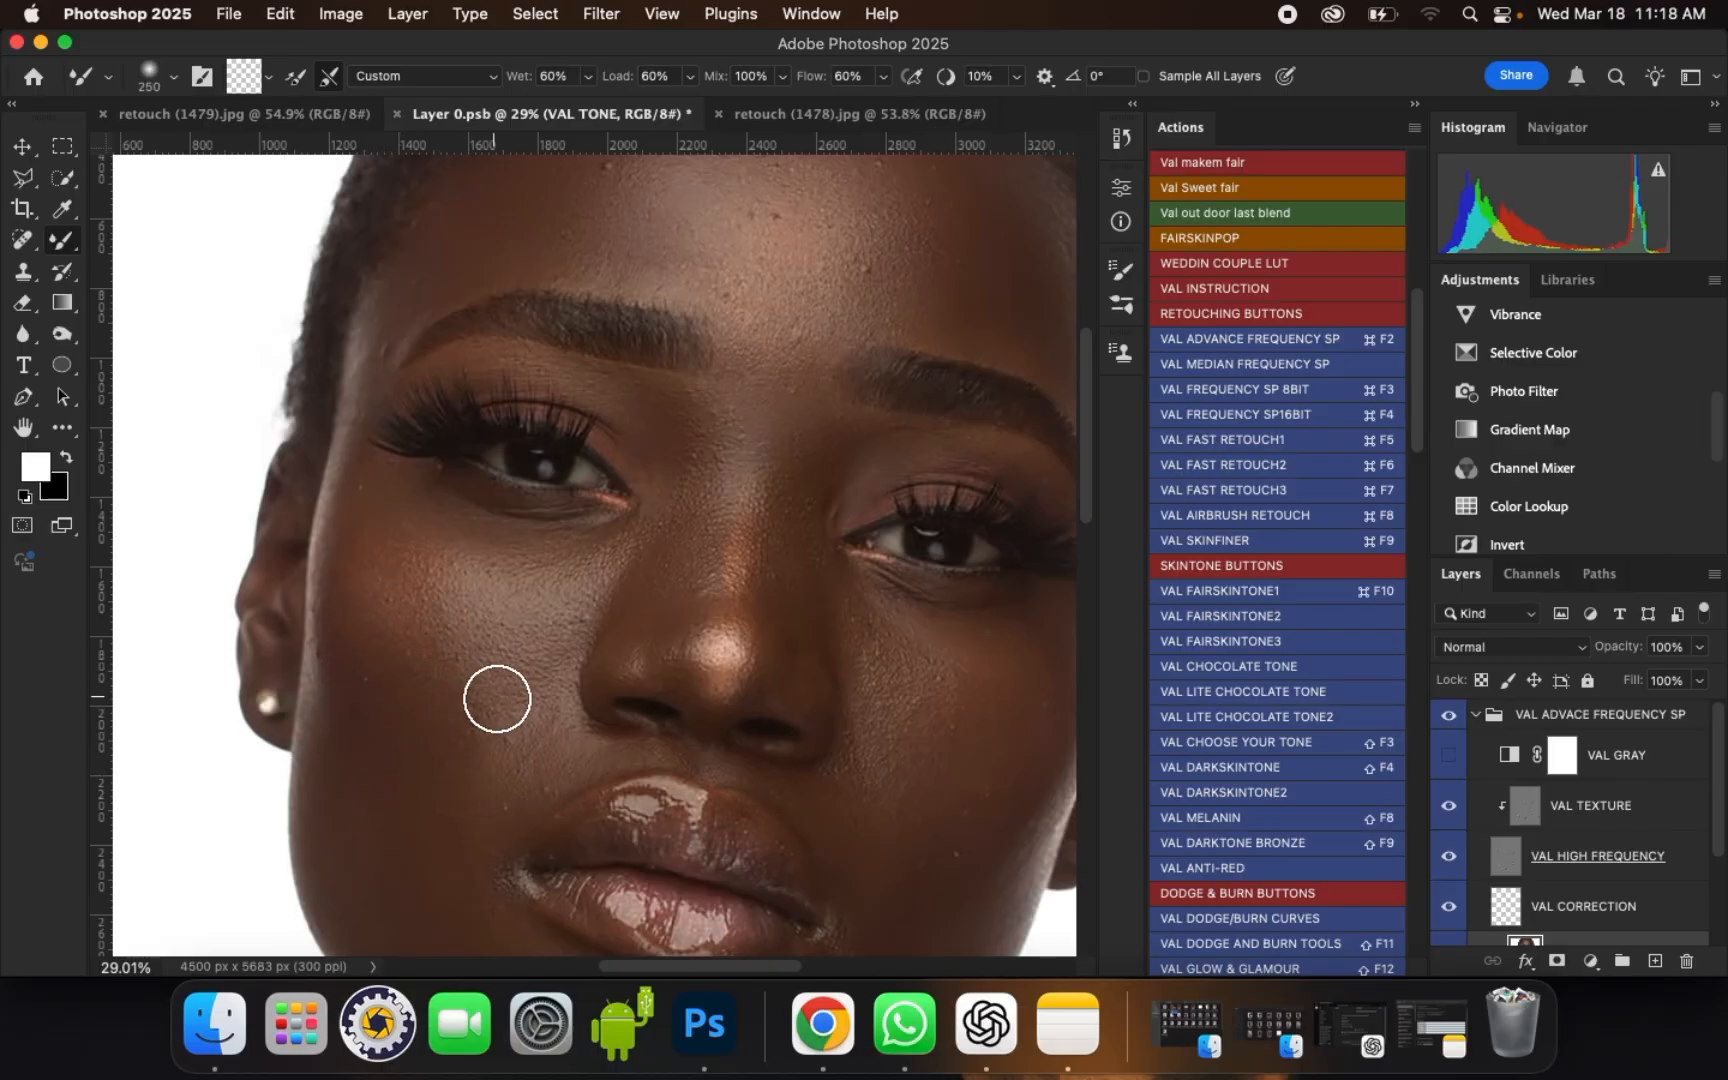
mouse_move(533, 690)
mouse_down()
mouse_move(493, 722)
mouse_move(488, 709)
mouse_up()
Step: Smooth the left cheek at brush size 400 and the skin below the earring at size 300
scroll(715, 456, down, 1)
scroll(469, 712, up, 1)
key(bracketright)
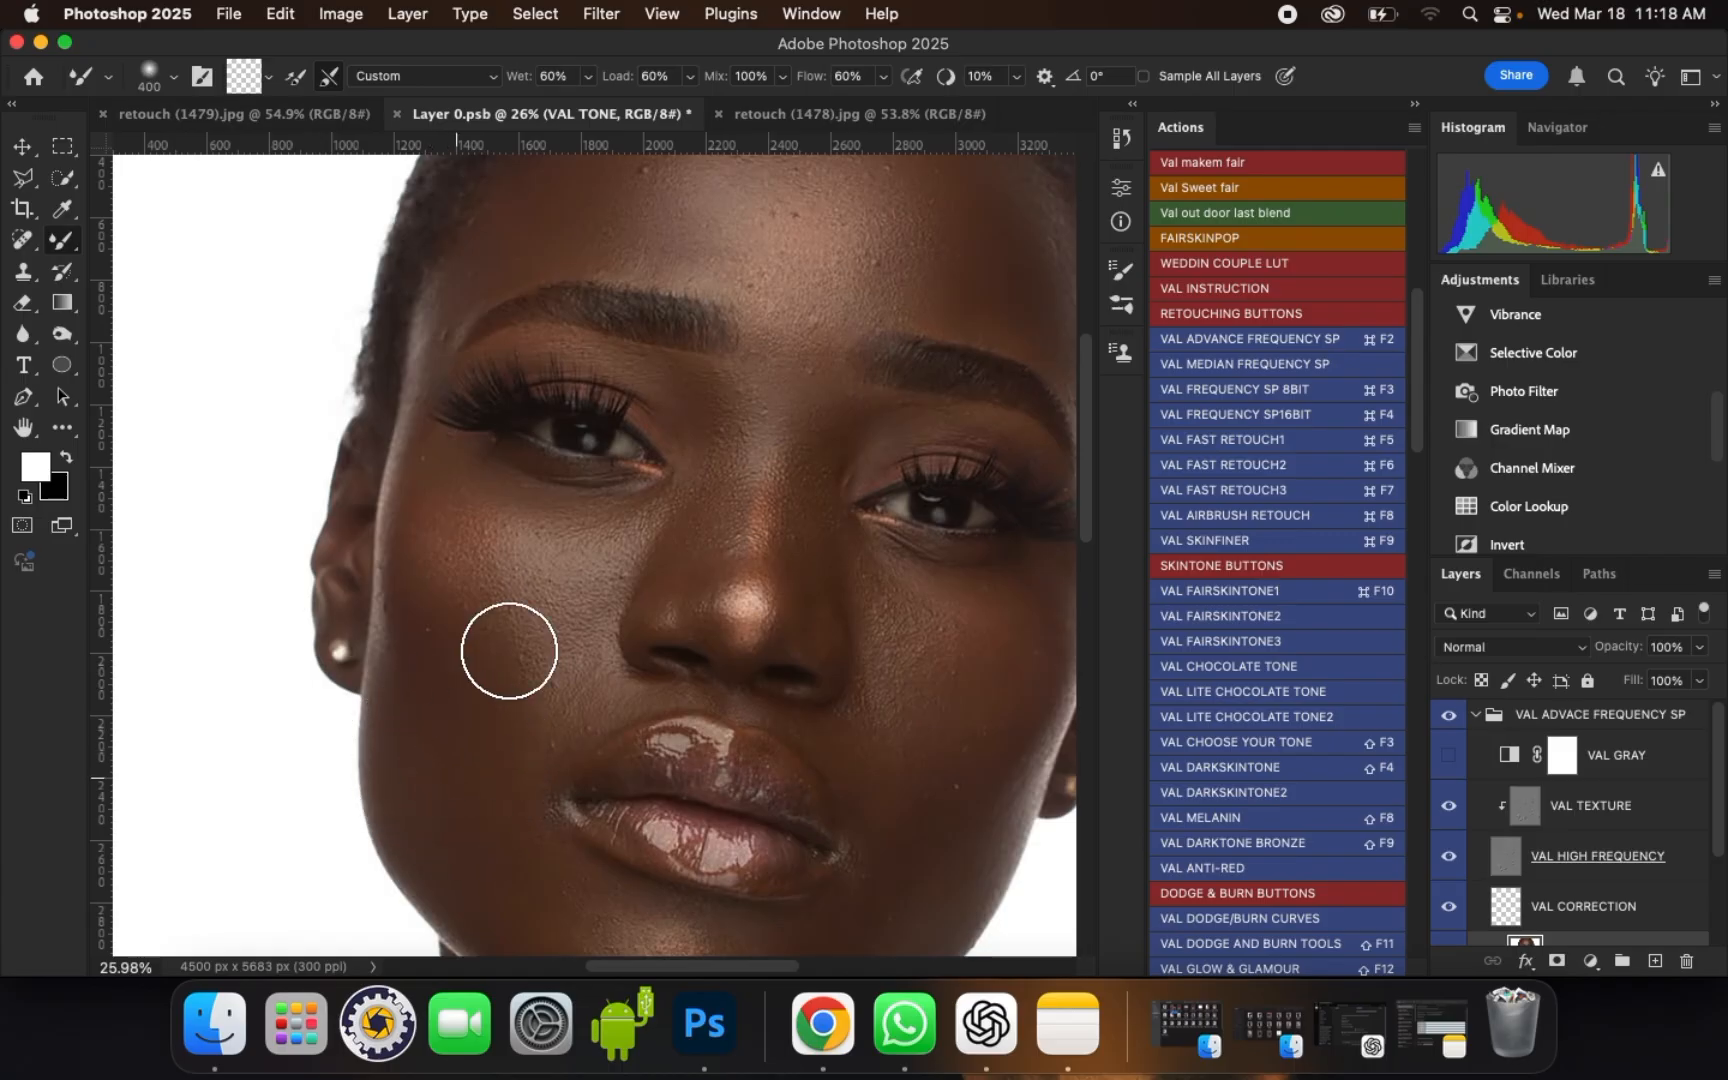
scroll(509, 651, down, 1)
scroll(451, 791, up, 1)
key(bracketleft)
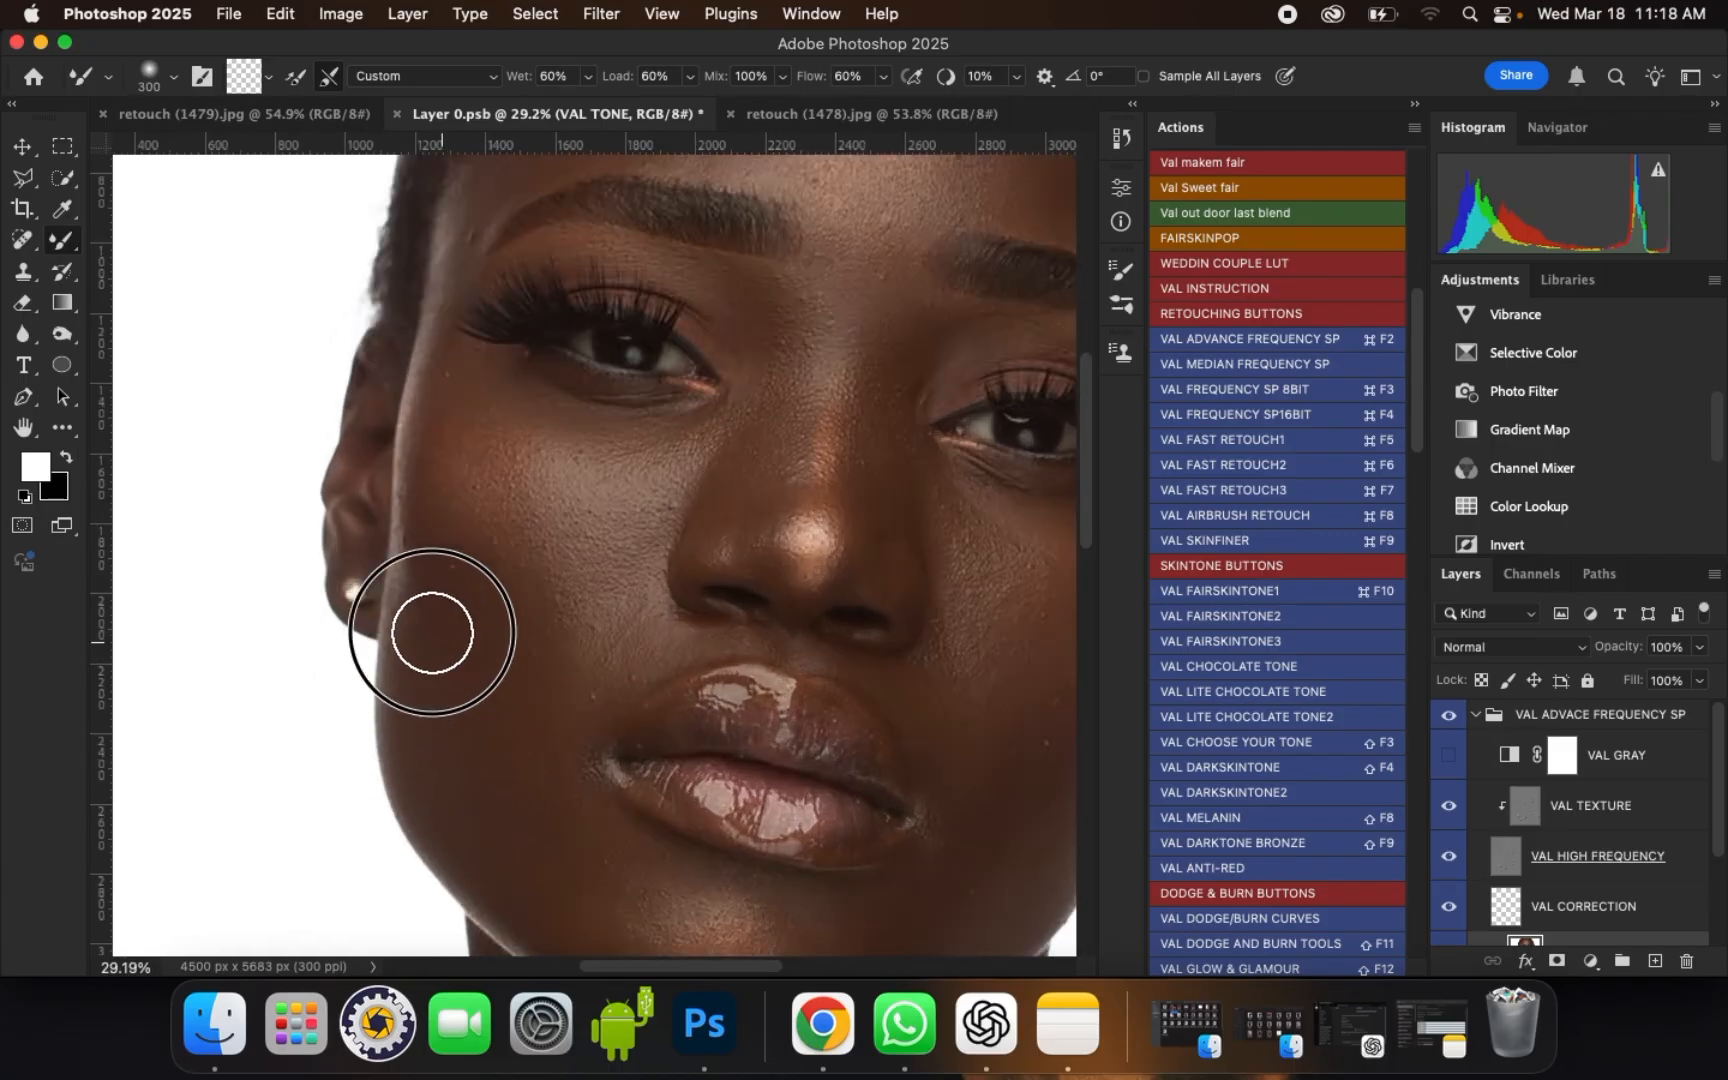
Step: Blend the lower left cheek beside the mouth corner in a closer view with brush size 250
scroll(451, 721, up, 3)
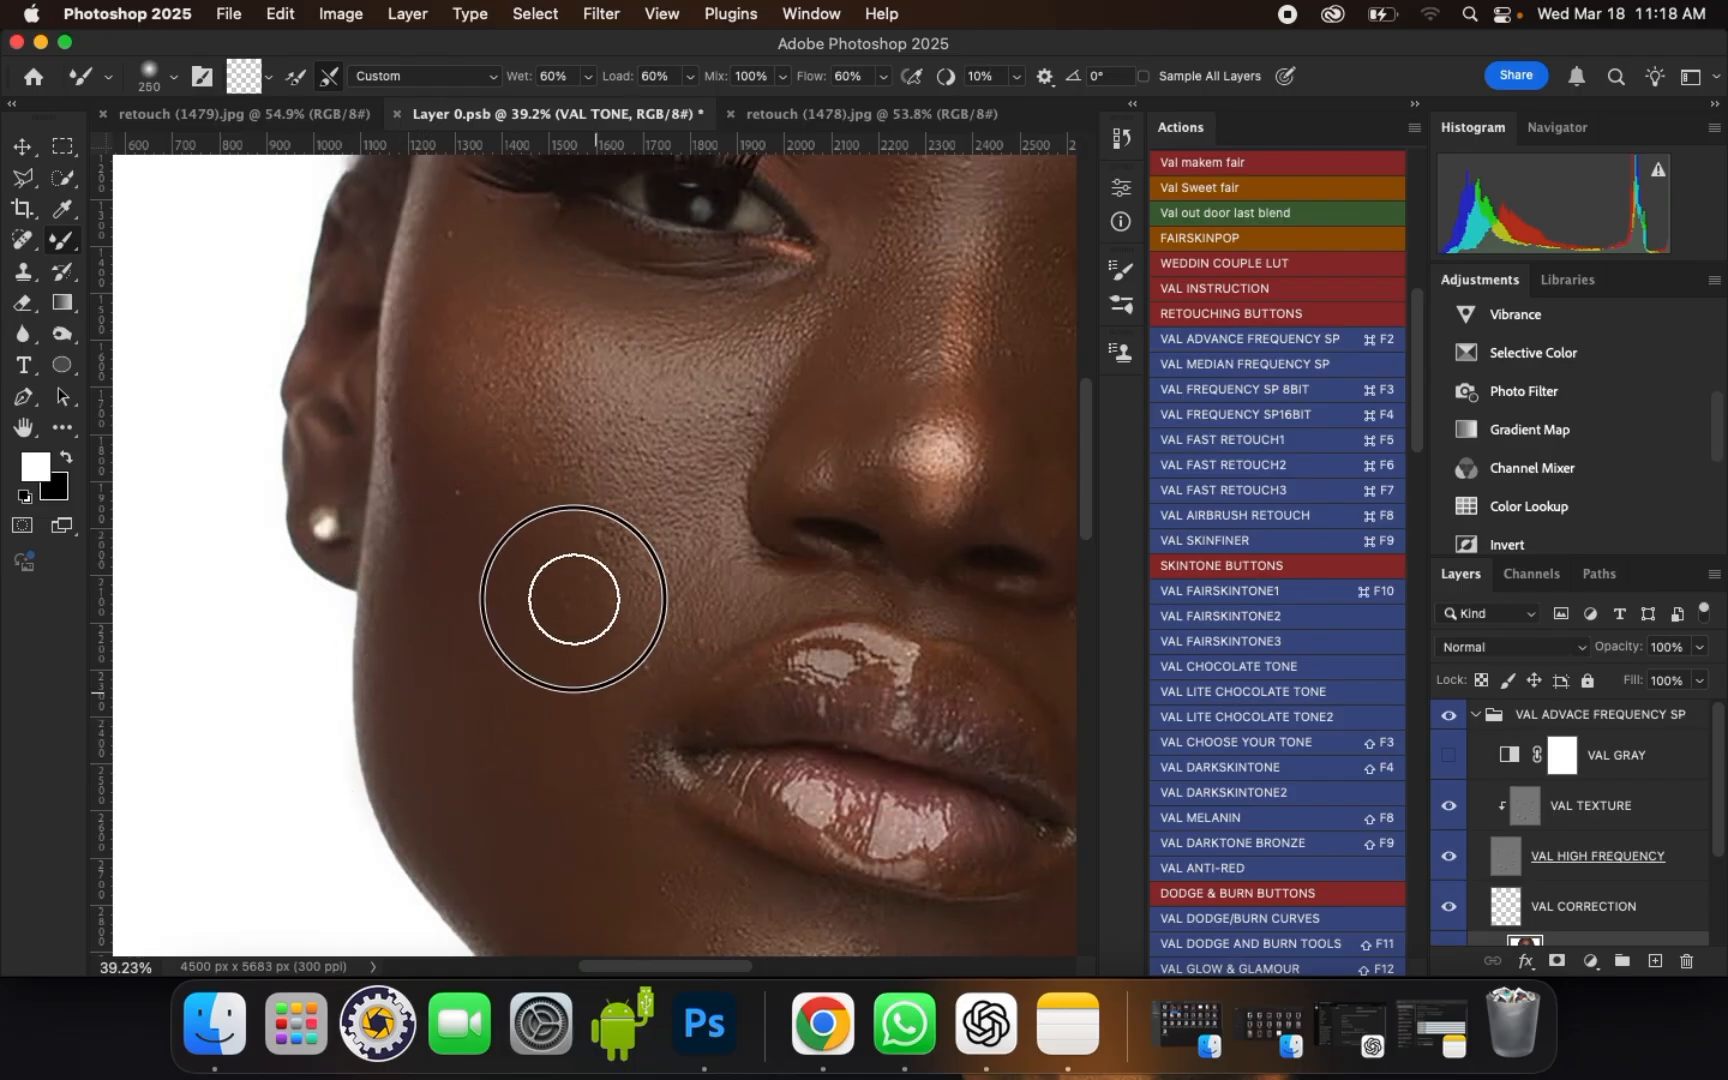
scroll(527, 707, up, 2)
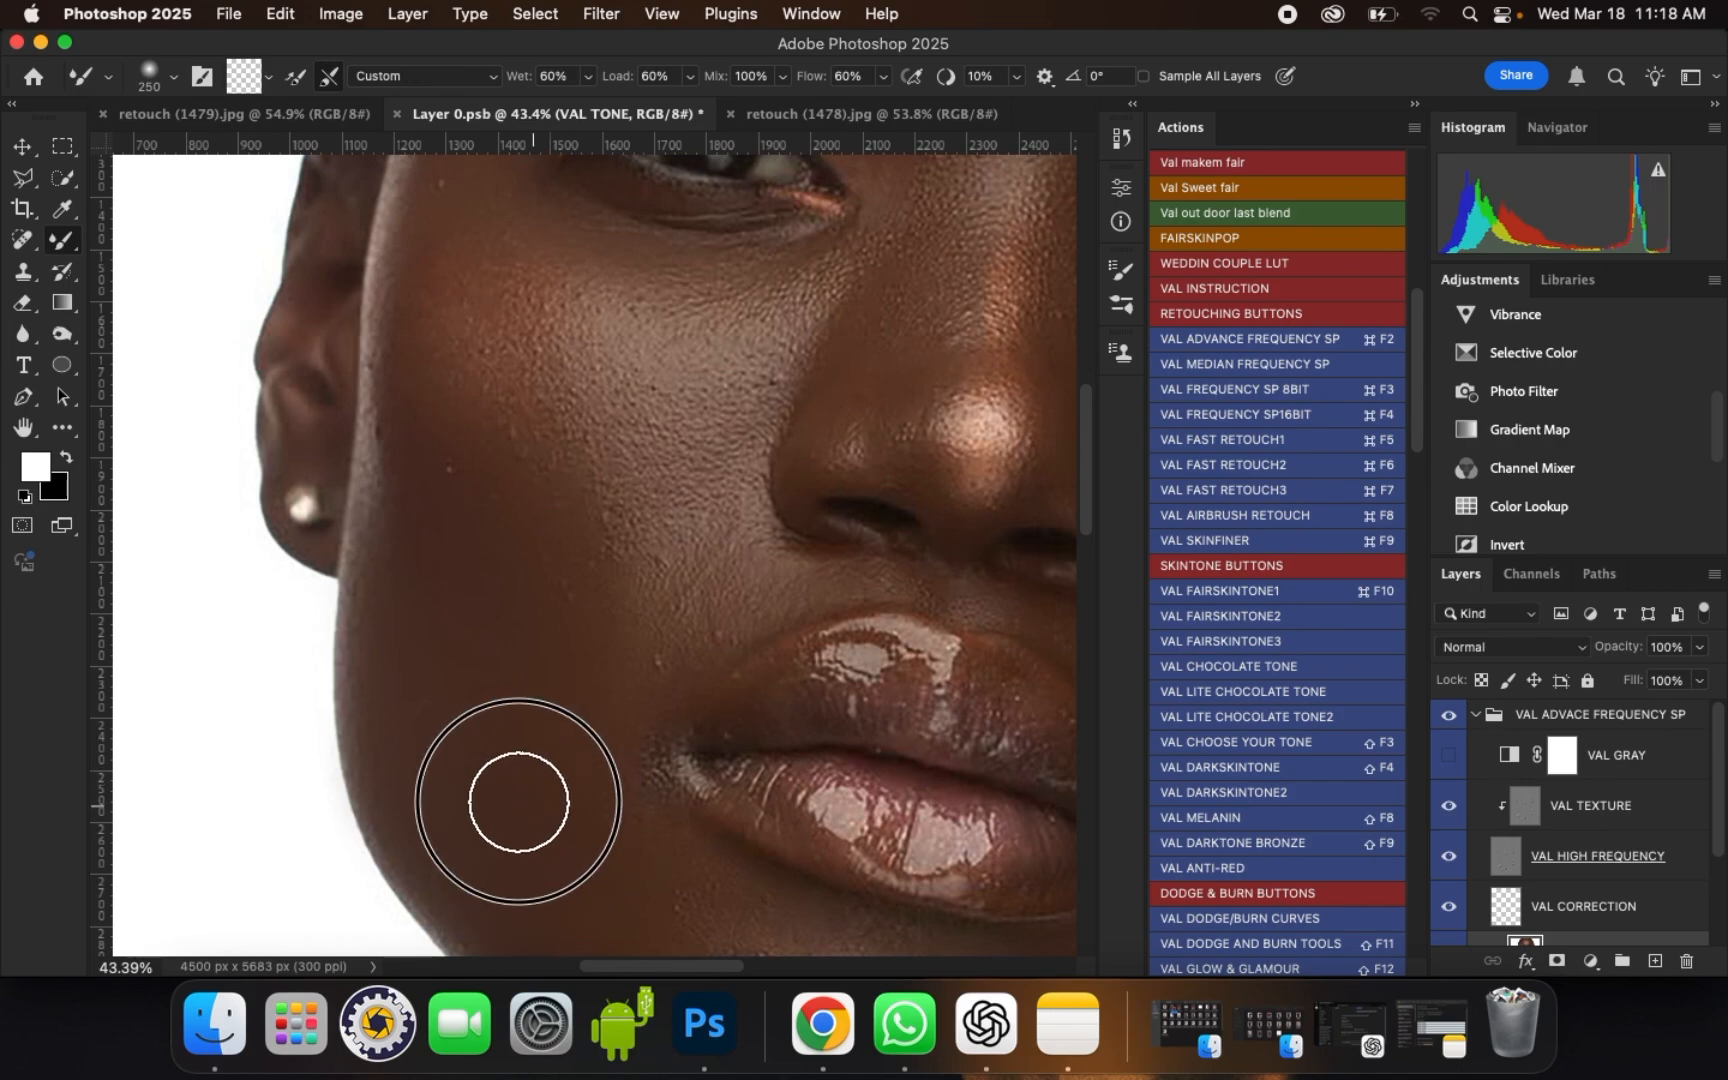
drag(519, 801, 526, 690)
scroll(536, 494, down, 5)
scroll(571, 741, up, 3)
Step: Smooth the lower left cheek at brush size 300, finishing along the jaw at size 400
key(bracketright)
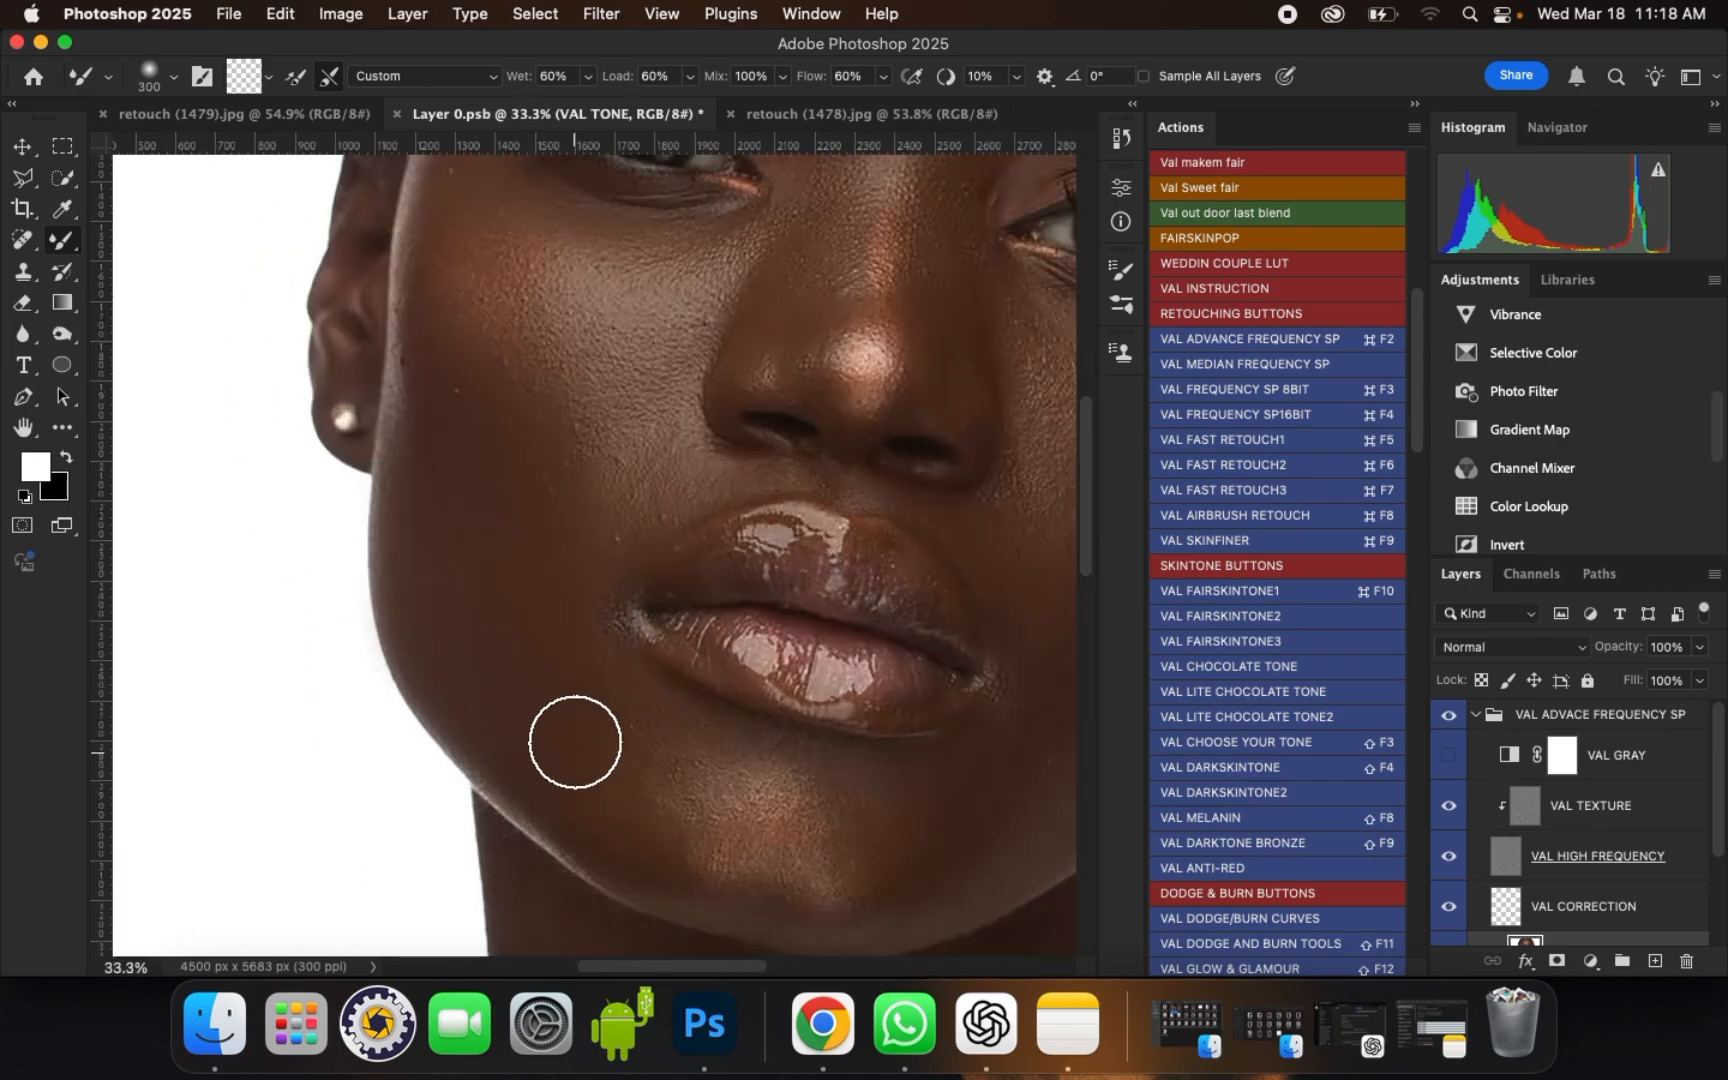
key(bracketleft)
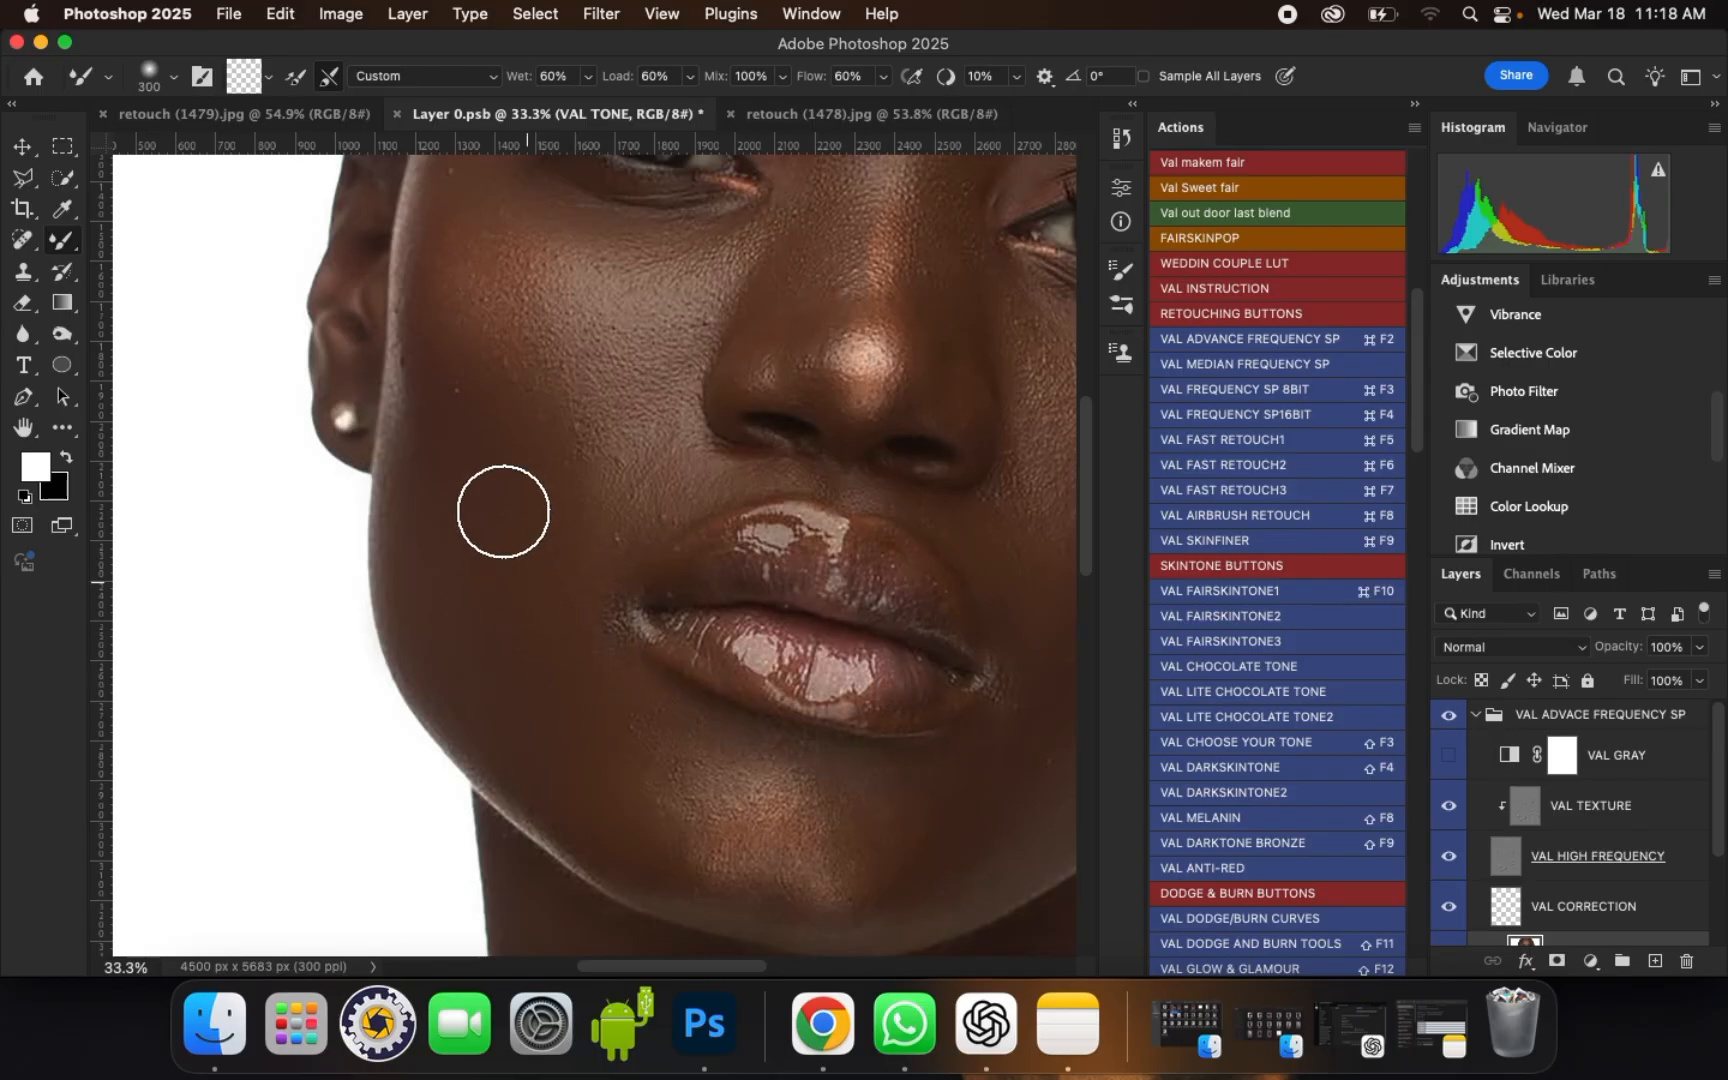
drag(503, 511, 504, 513)
mouse_move(504, 513)
mouse_down()
mouse_move(490, 456)
mouse_move(444, 463)
mouse_move(488, 463)
mouse_move(524, 506)
mouse_up()
key(bracketright)
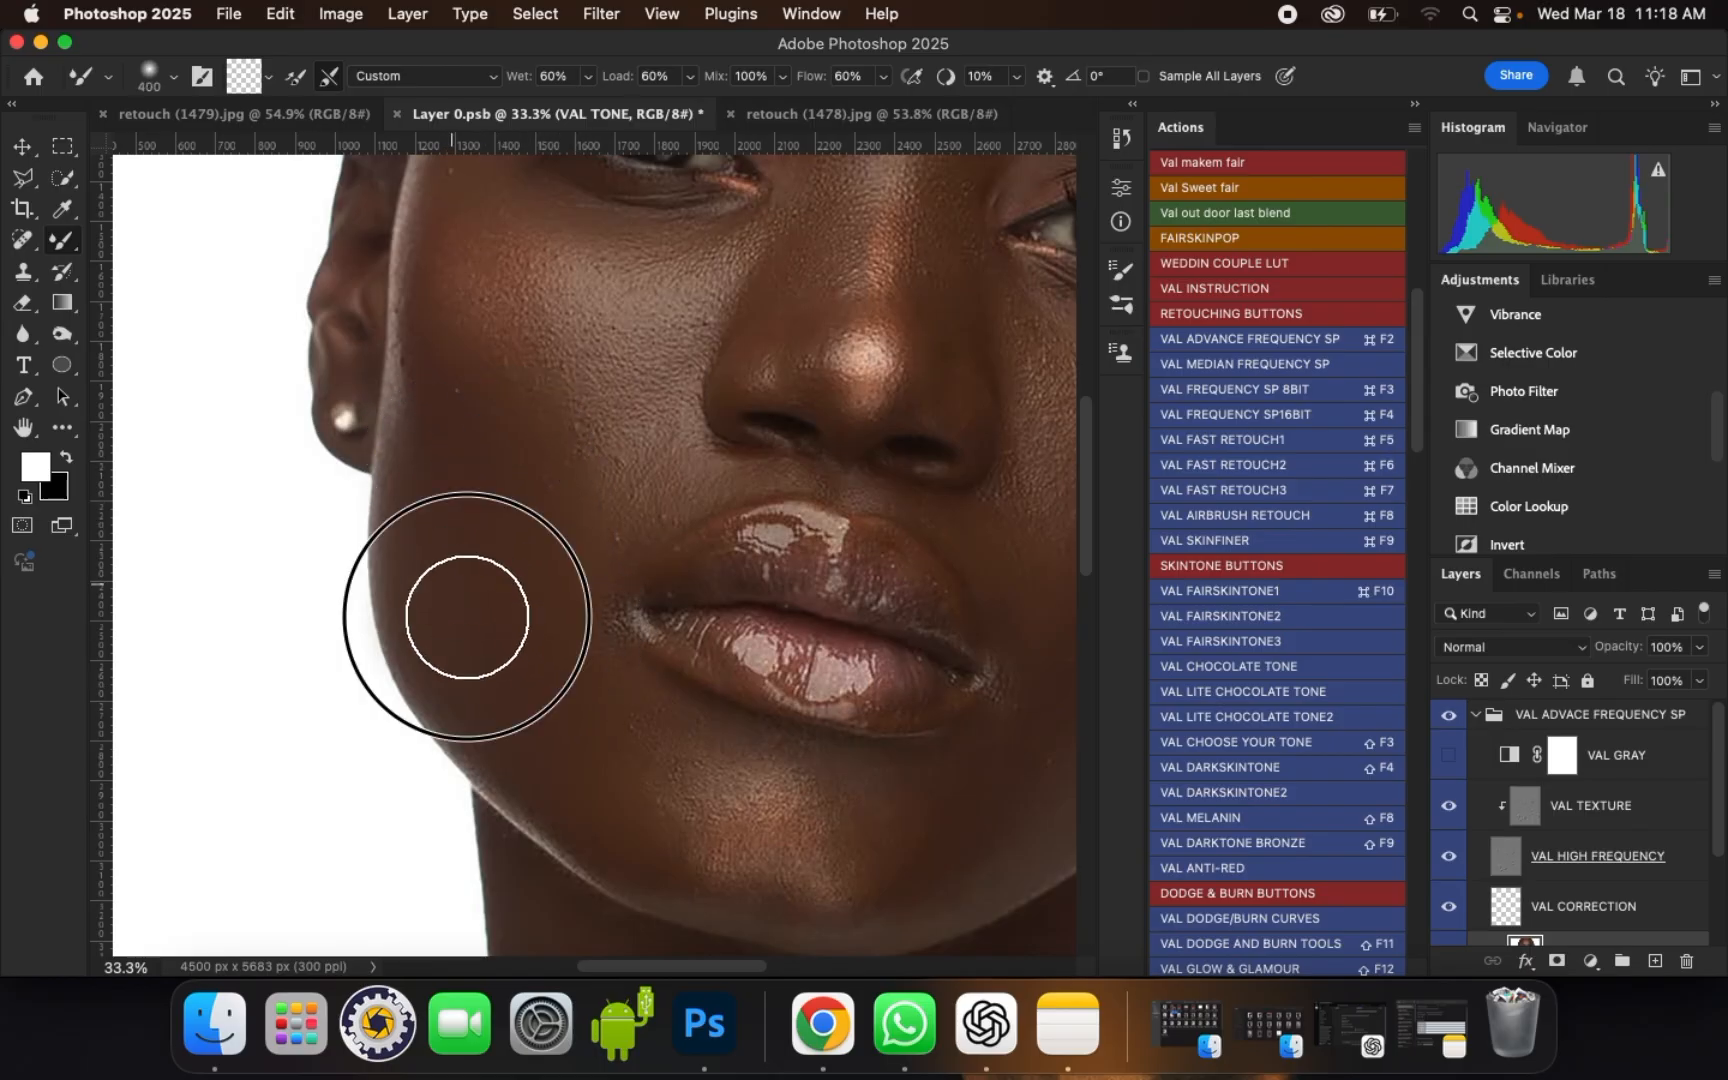
scroll(501, 694, down, 5)
Step: Blend the fold between the left nostril and the mouth corner with brush sizes of 200 and 250
scroll(540, 463, up, 7)
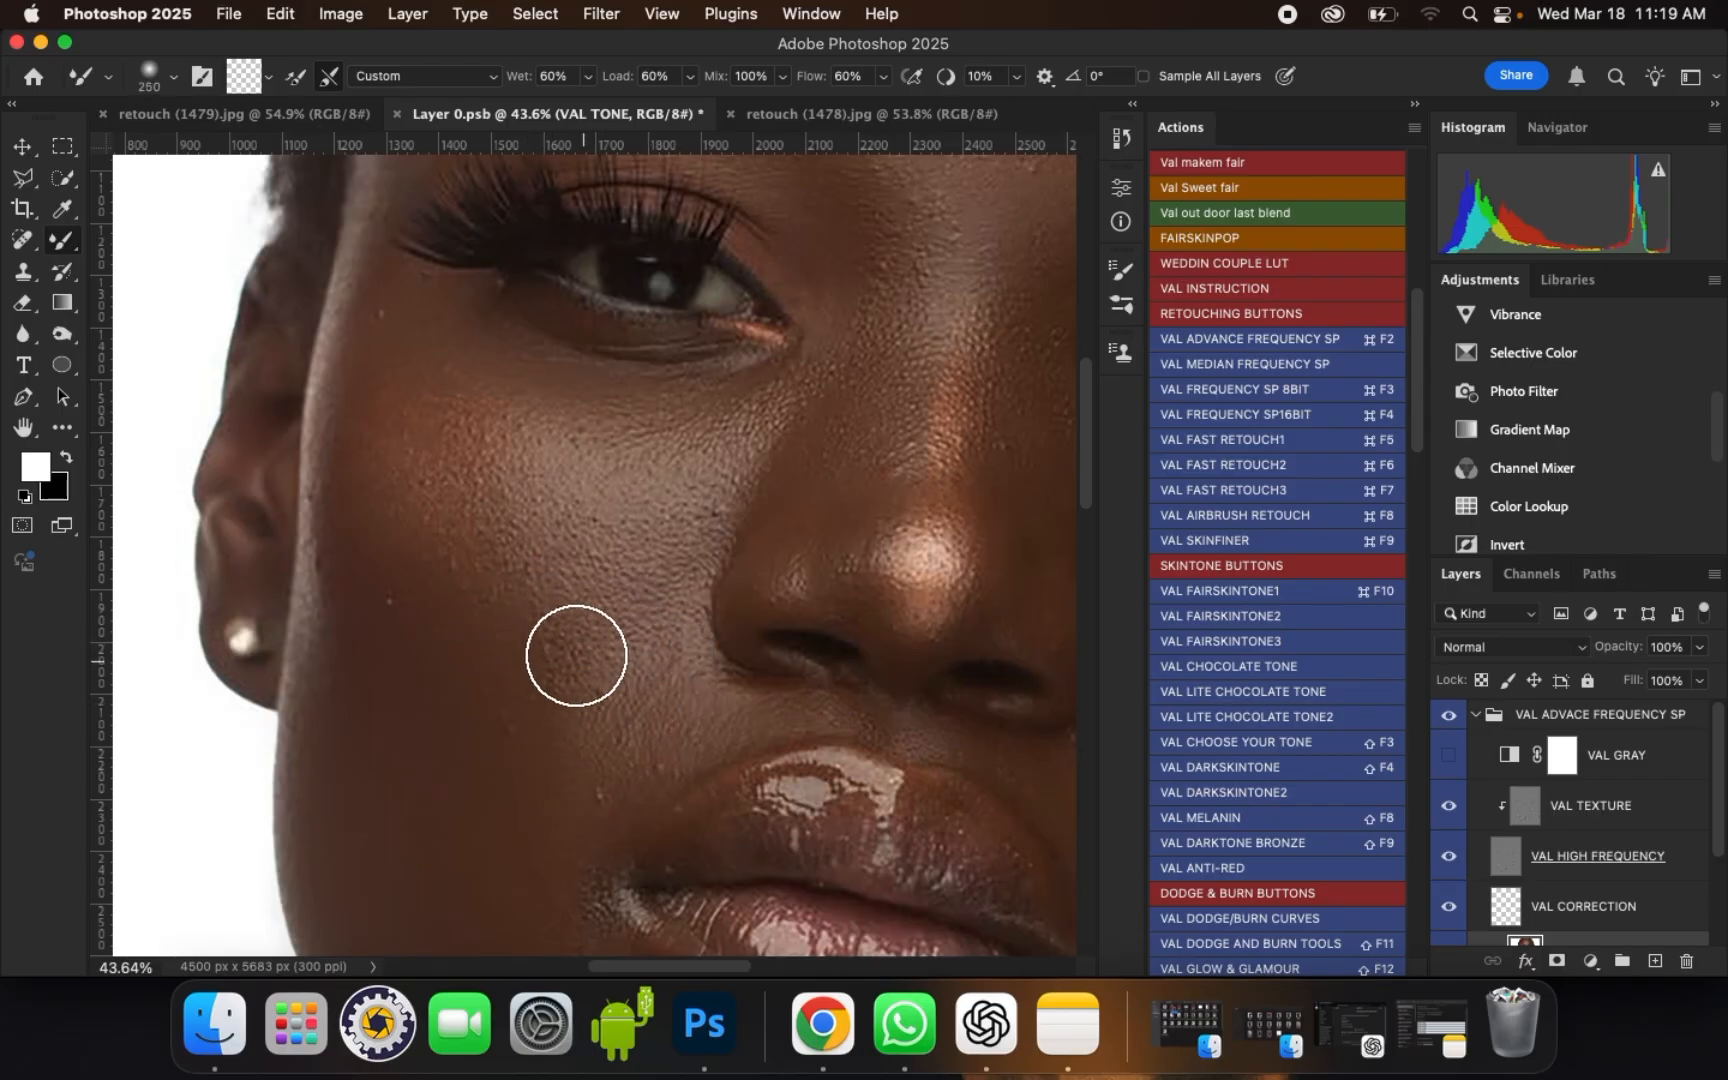
key(bracketleft)
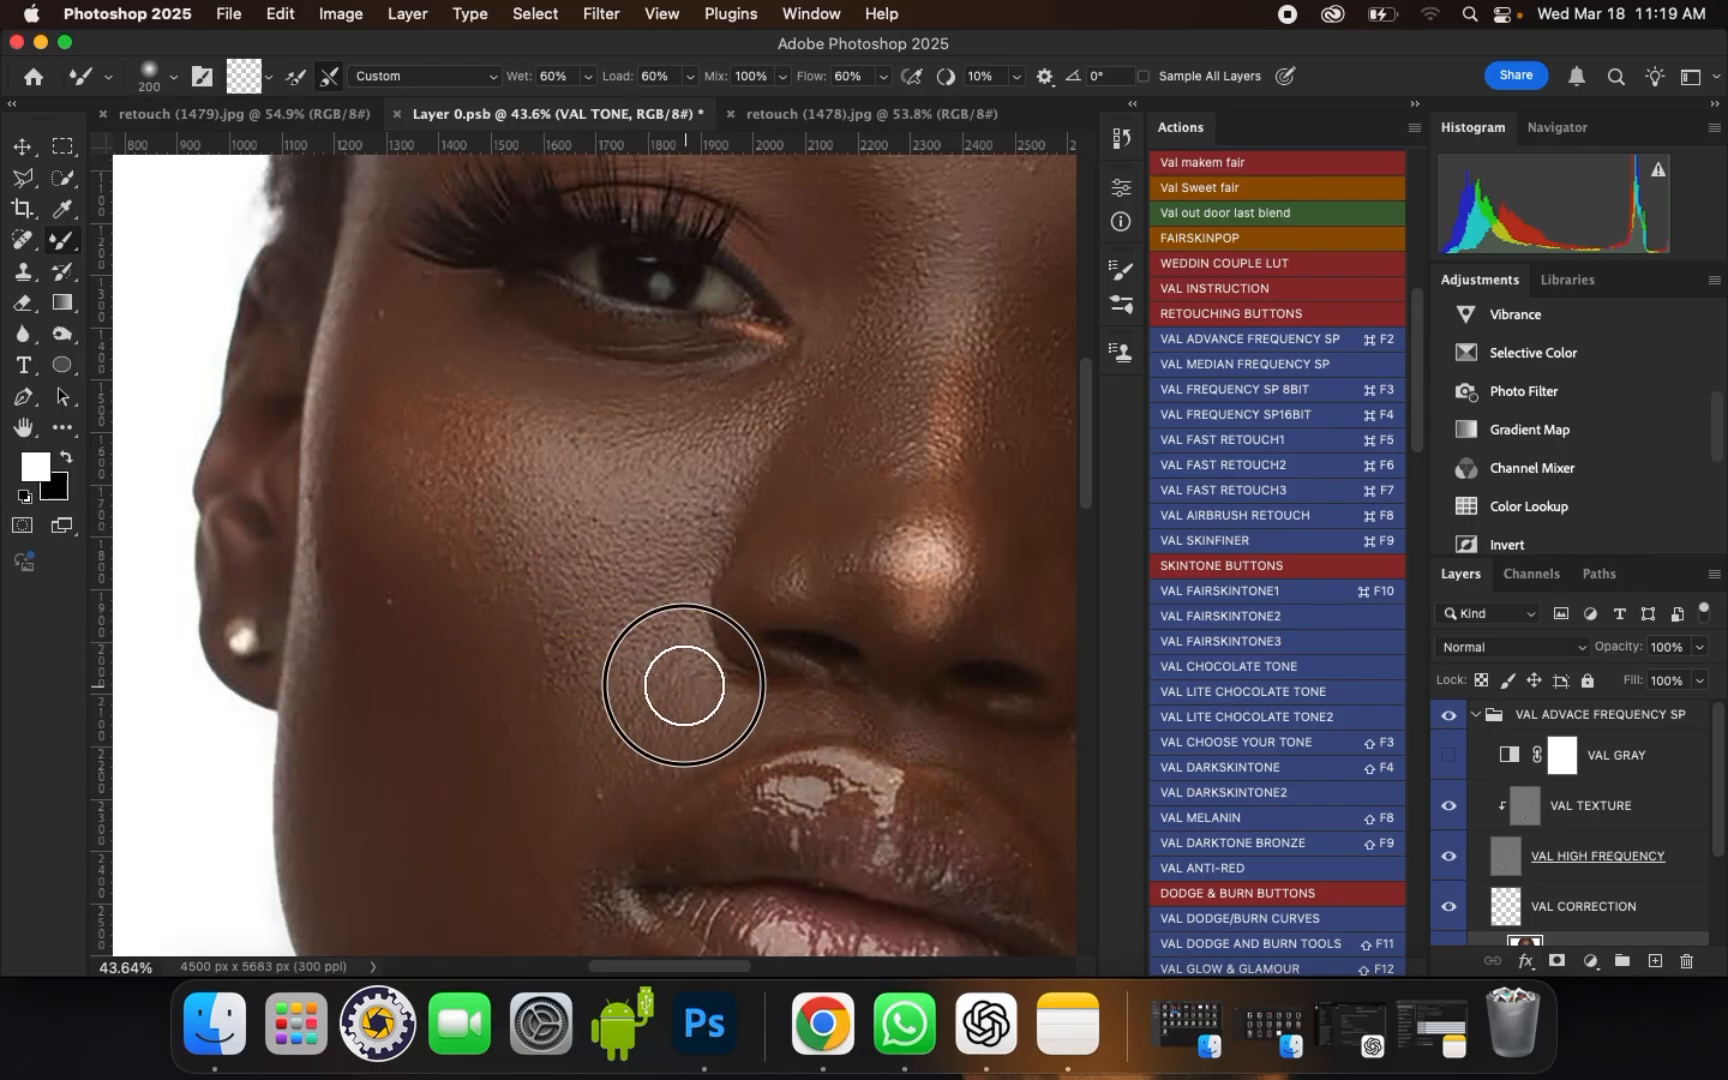
scroll(572, 438, down, 1)
drag(580, 753, 620, 741)
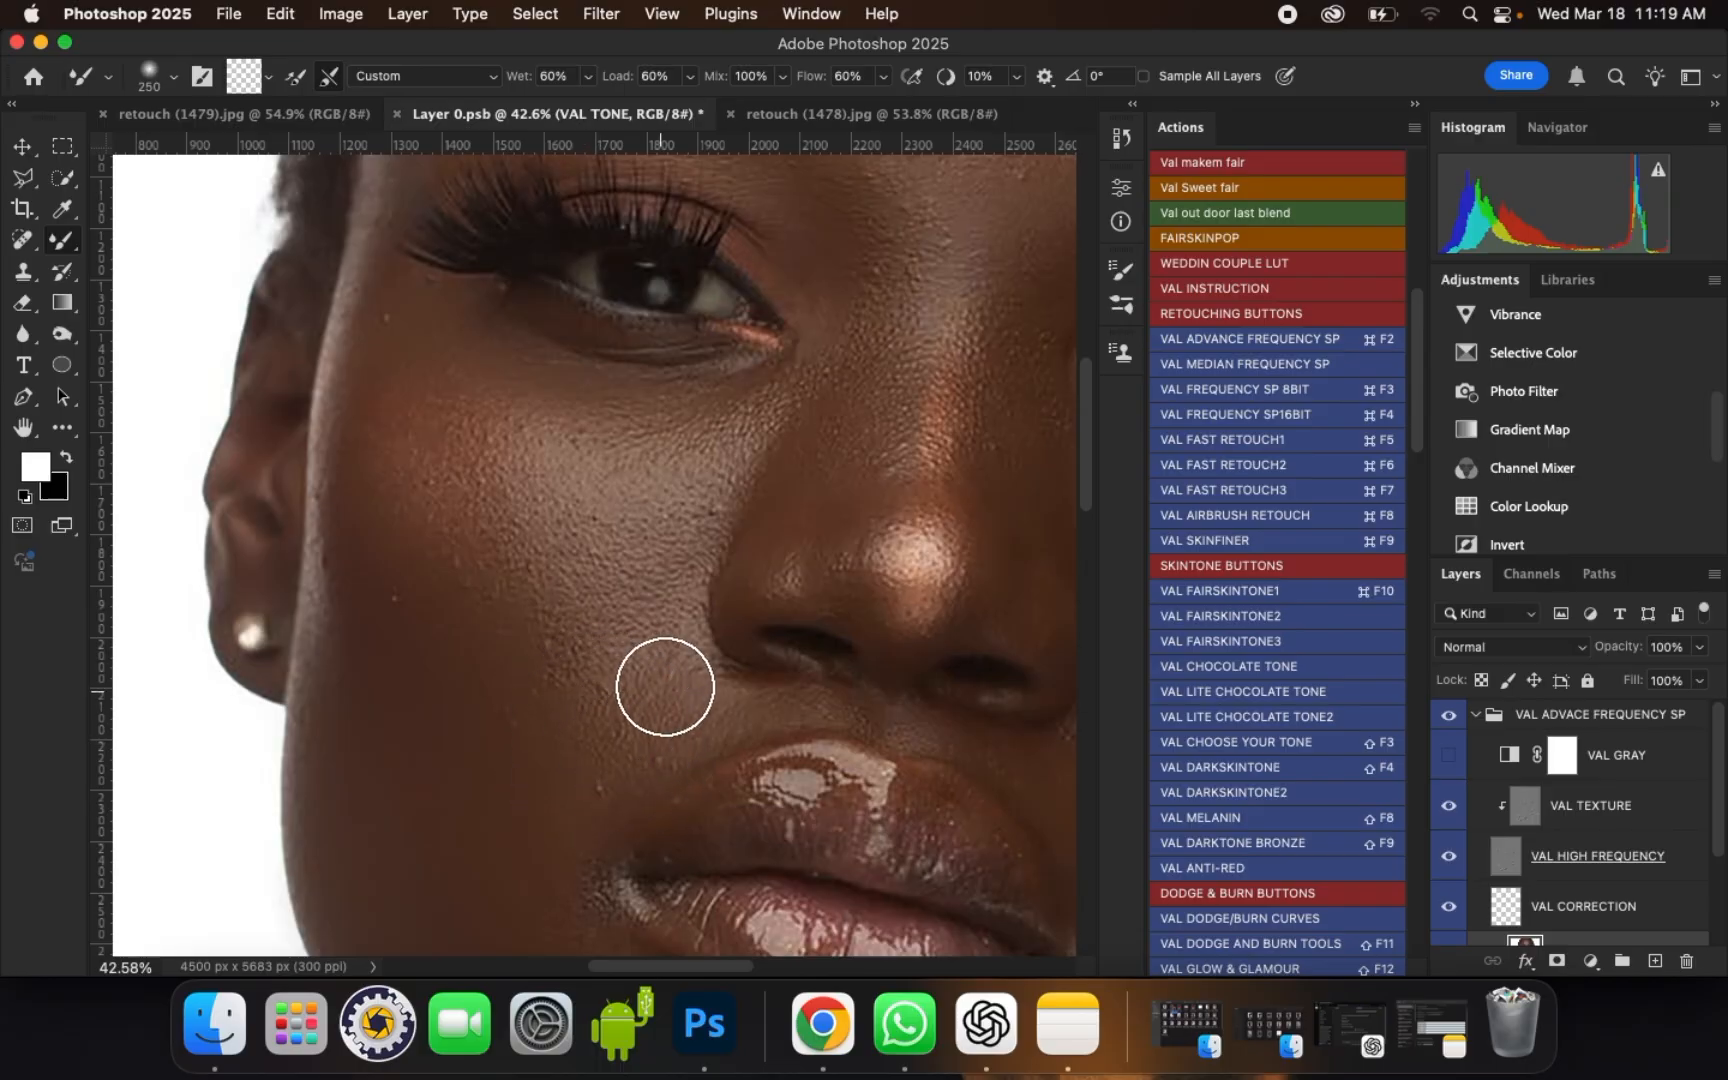
key(bracketright)
key(bracketright)
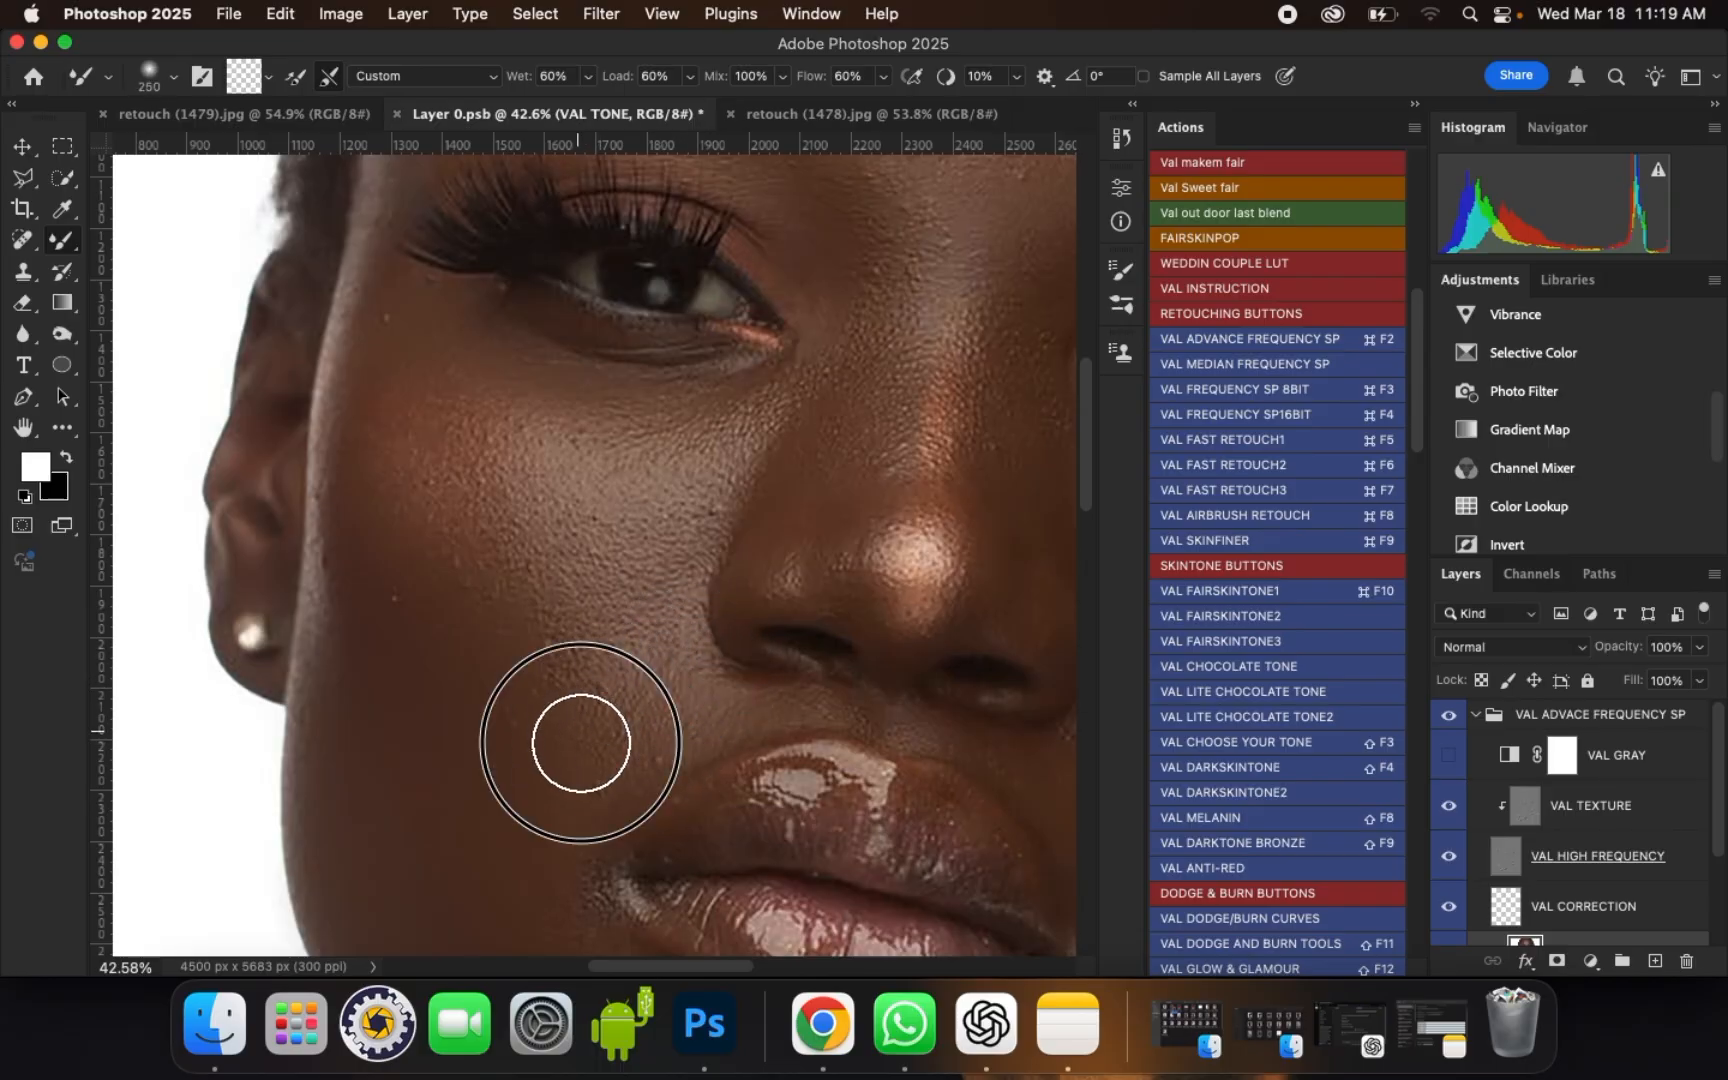
Step: Blend the left cheek highlight upward from the mid-cheek to the side of the nose with an enlarged brush
key(bracketright)
key(bracketright)
drag(582, 604, 628, 573)
mouse_move(660, 549)
mouse_down()
mouse_move(725, 473)
mouse_move(729, 396)
mouse_move(808, 382)
mouse_up()
Step: Smooth the skin under the left eye from the nose to the outer corner, starting at brush size 150
key(bracketleft)
key(bracketleft)
key(bracketleft)
key(bracketleft)
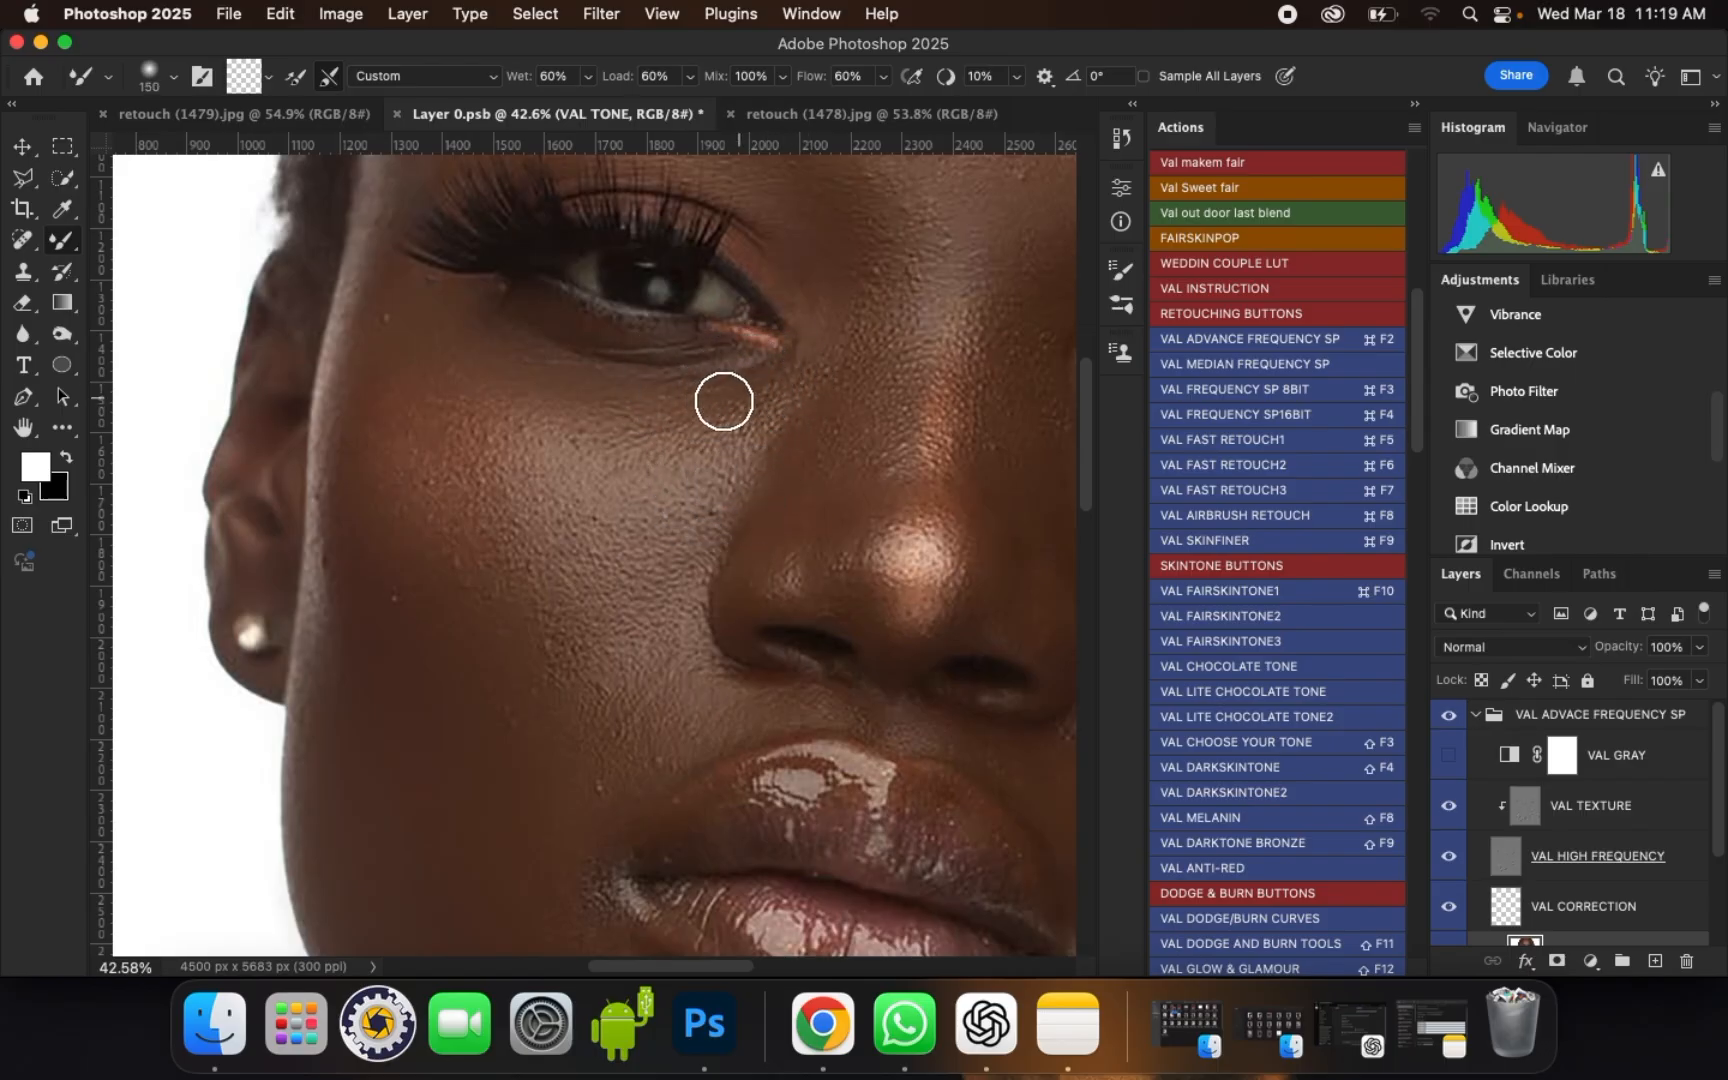
key(bracketright)
key(bracketright)
mouse_move(526, 407)
mouse_down()
mouse_move(472, 398)
mouse_move(505, 413)
mouse_move(567, 396)
mouse_move(513, 400)
mouse_move(383, 348)
mouse_up()
key(bracketleft)
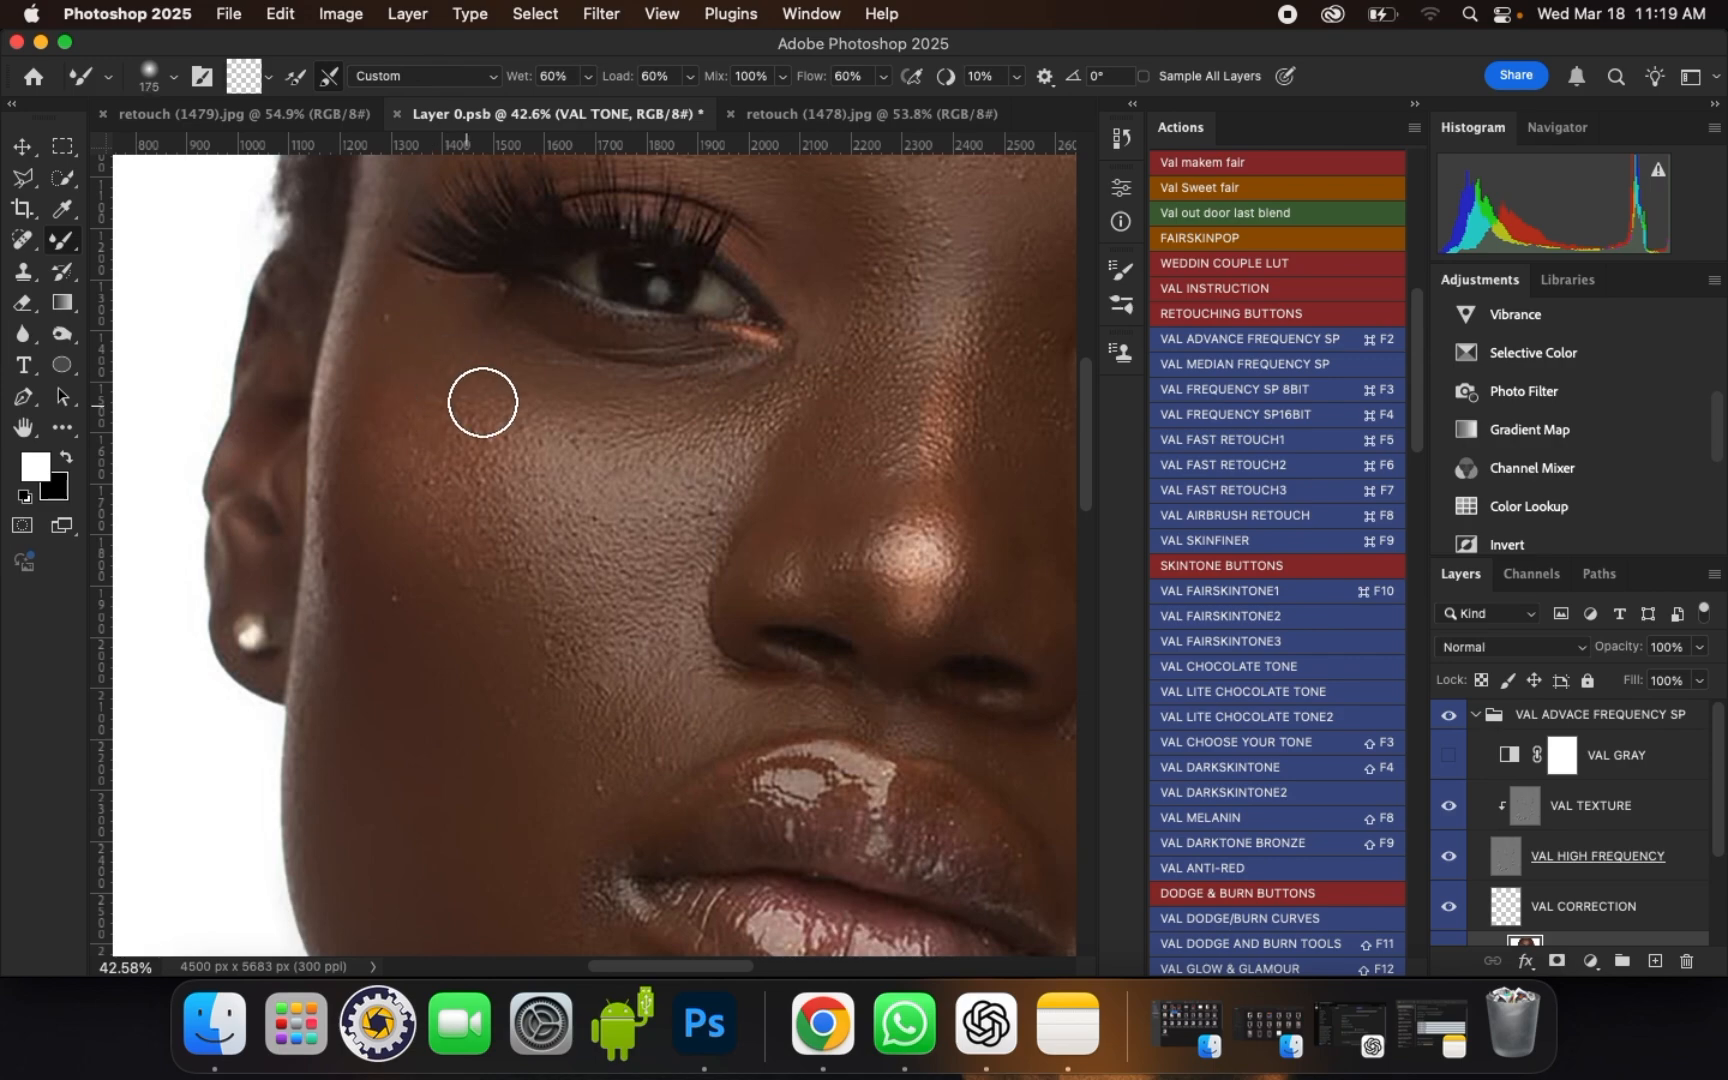
Step: Blend the reddish tone on the left cheekbone outward toward the ear with brush size 200
key(bracketright)
mouse_move(491, 407)
mouse_down()
mouse_move(544, 409)
mouse_move(432, 359)
mouse_move(382, 428)
mouse_up()
drag(370, 438, 358, 451)
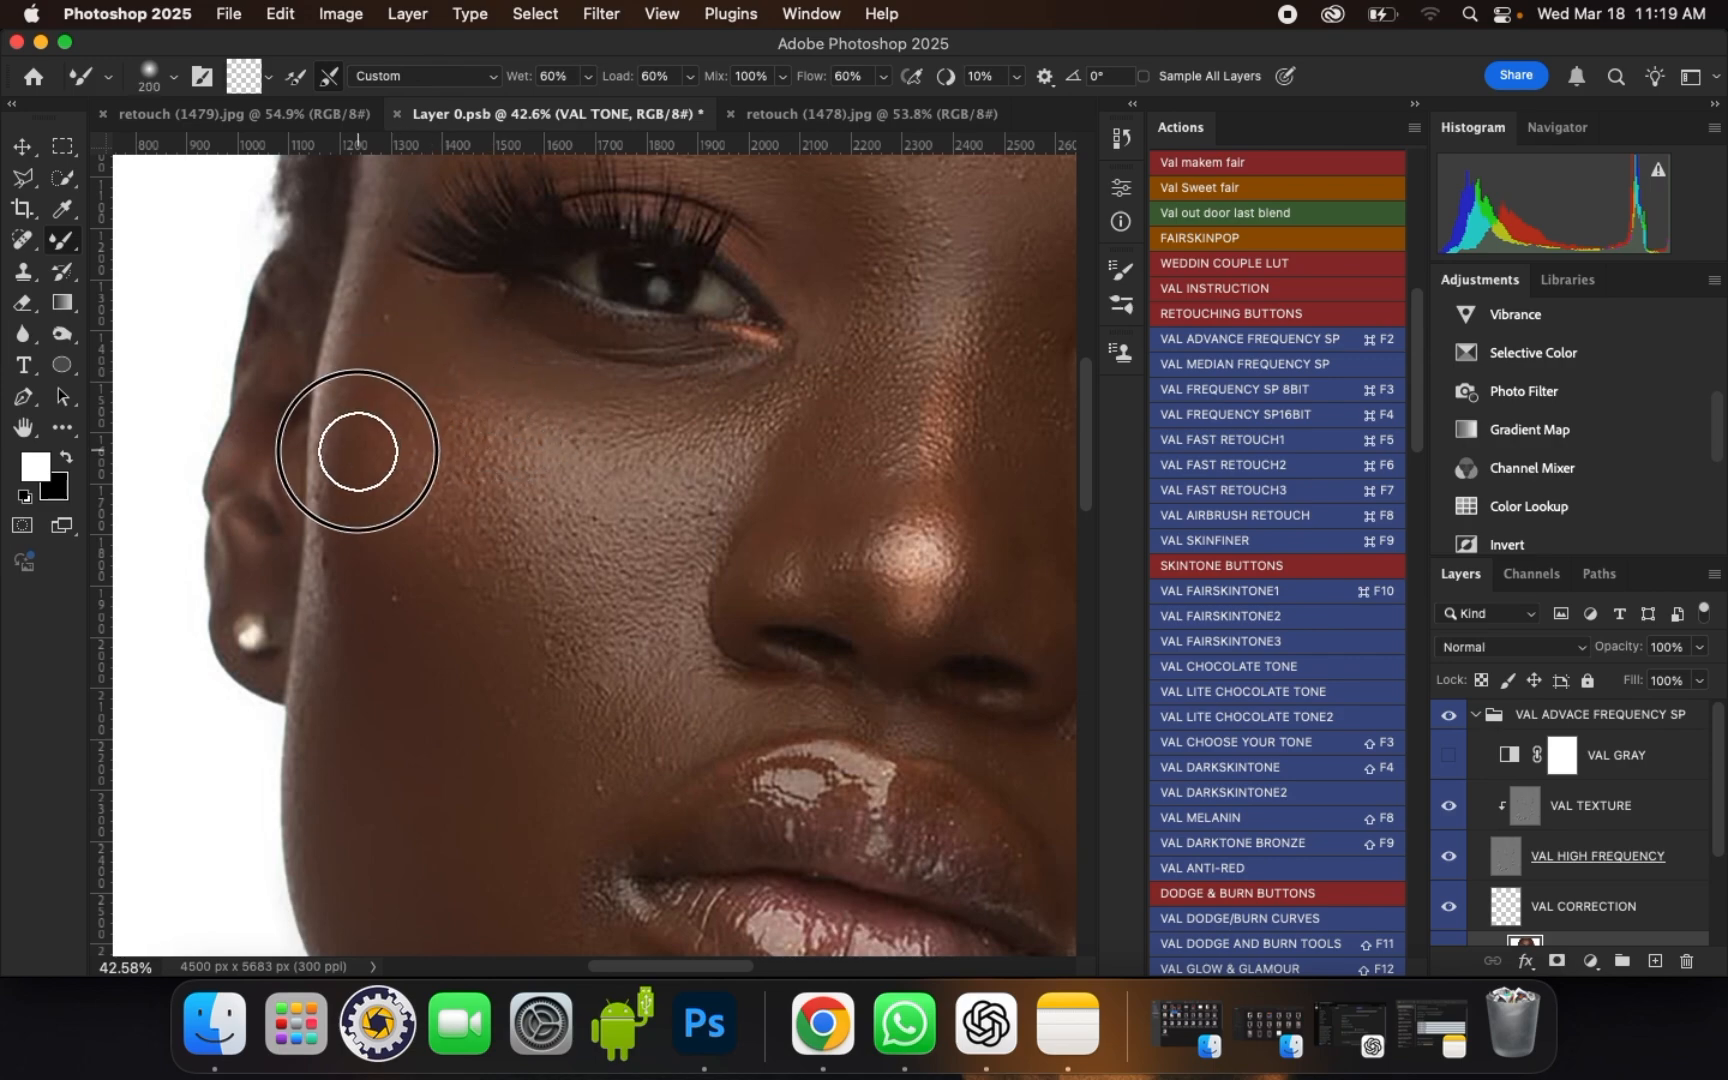
Step: Smooth the left edge of the face beside the ear with brush sizes of 125 and 175
key(bracketleft)
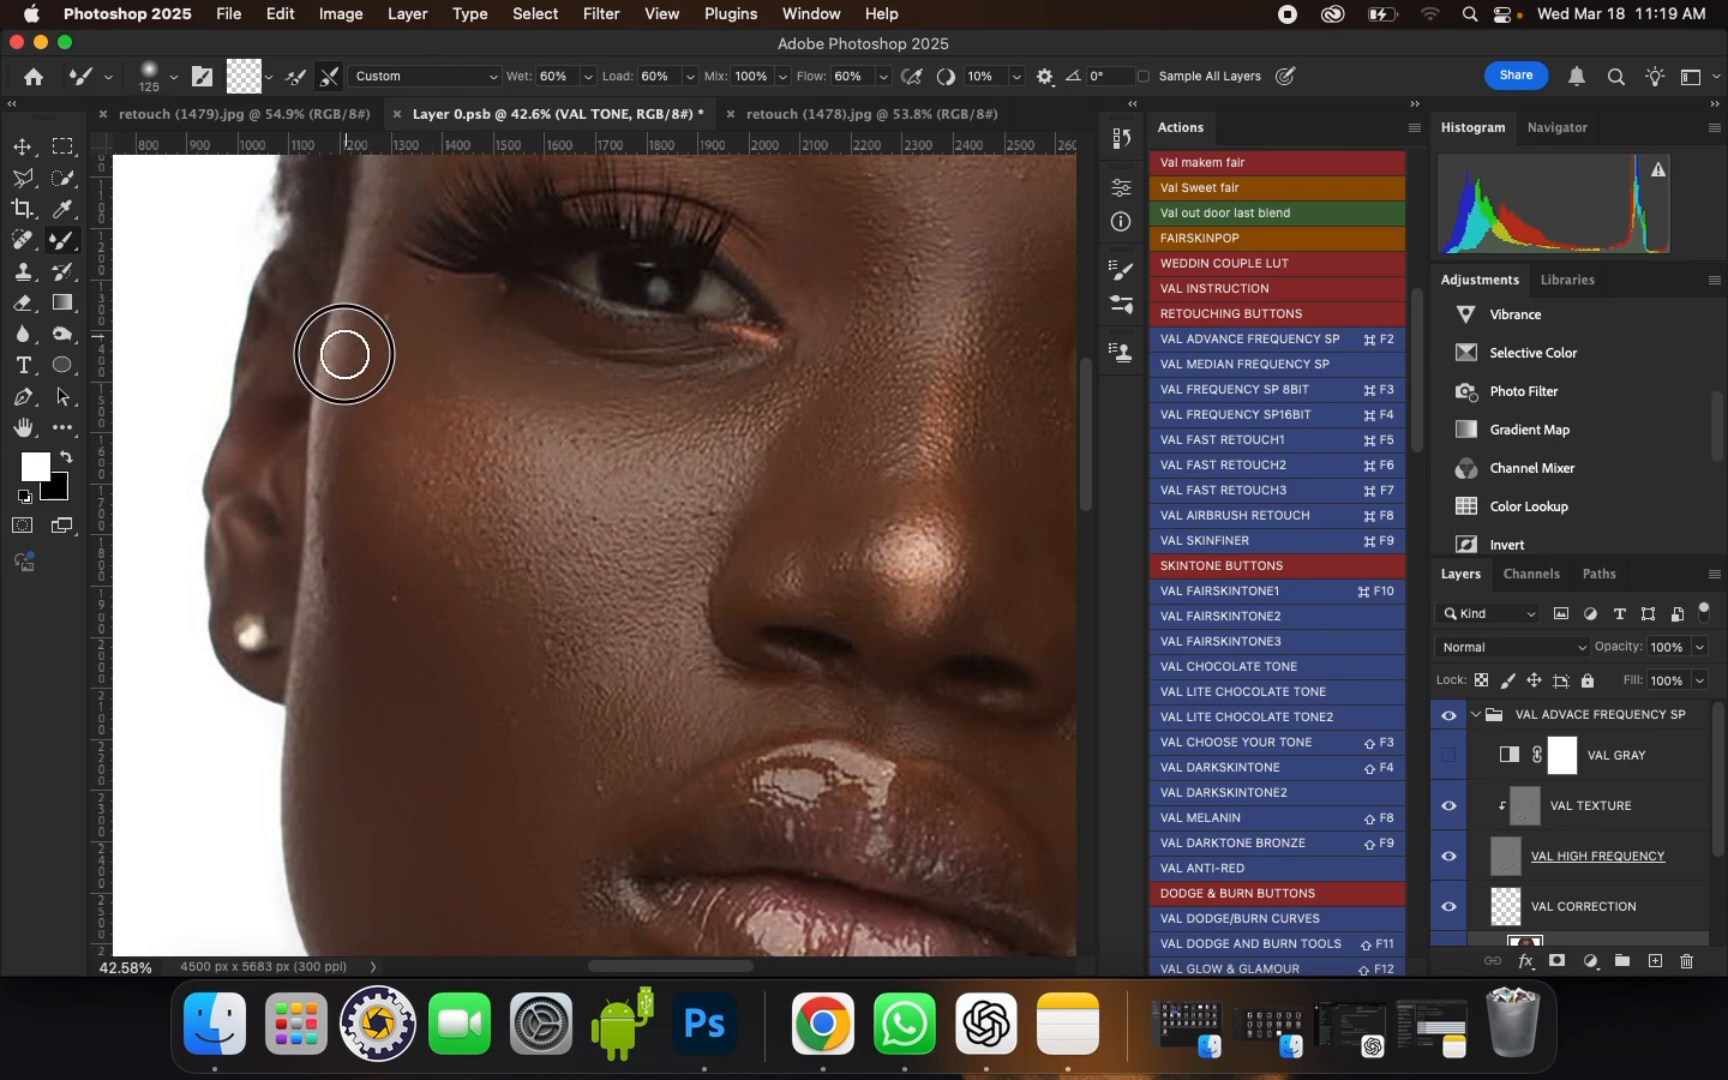
key(bracketright)
drag(360, 417, 356, 496)
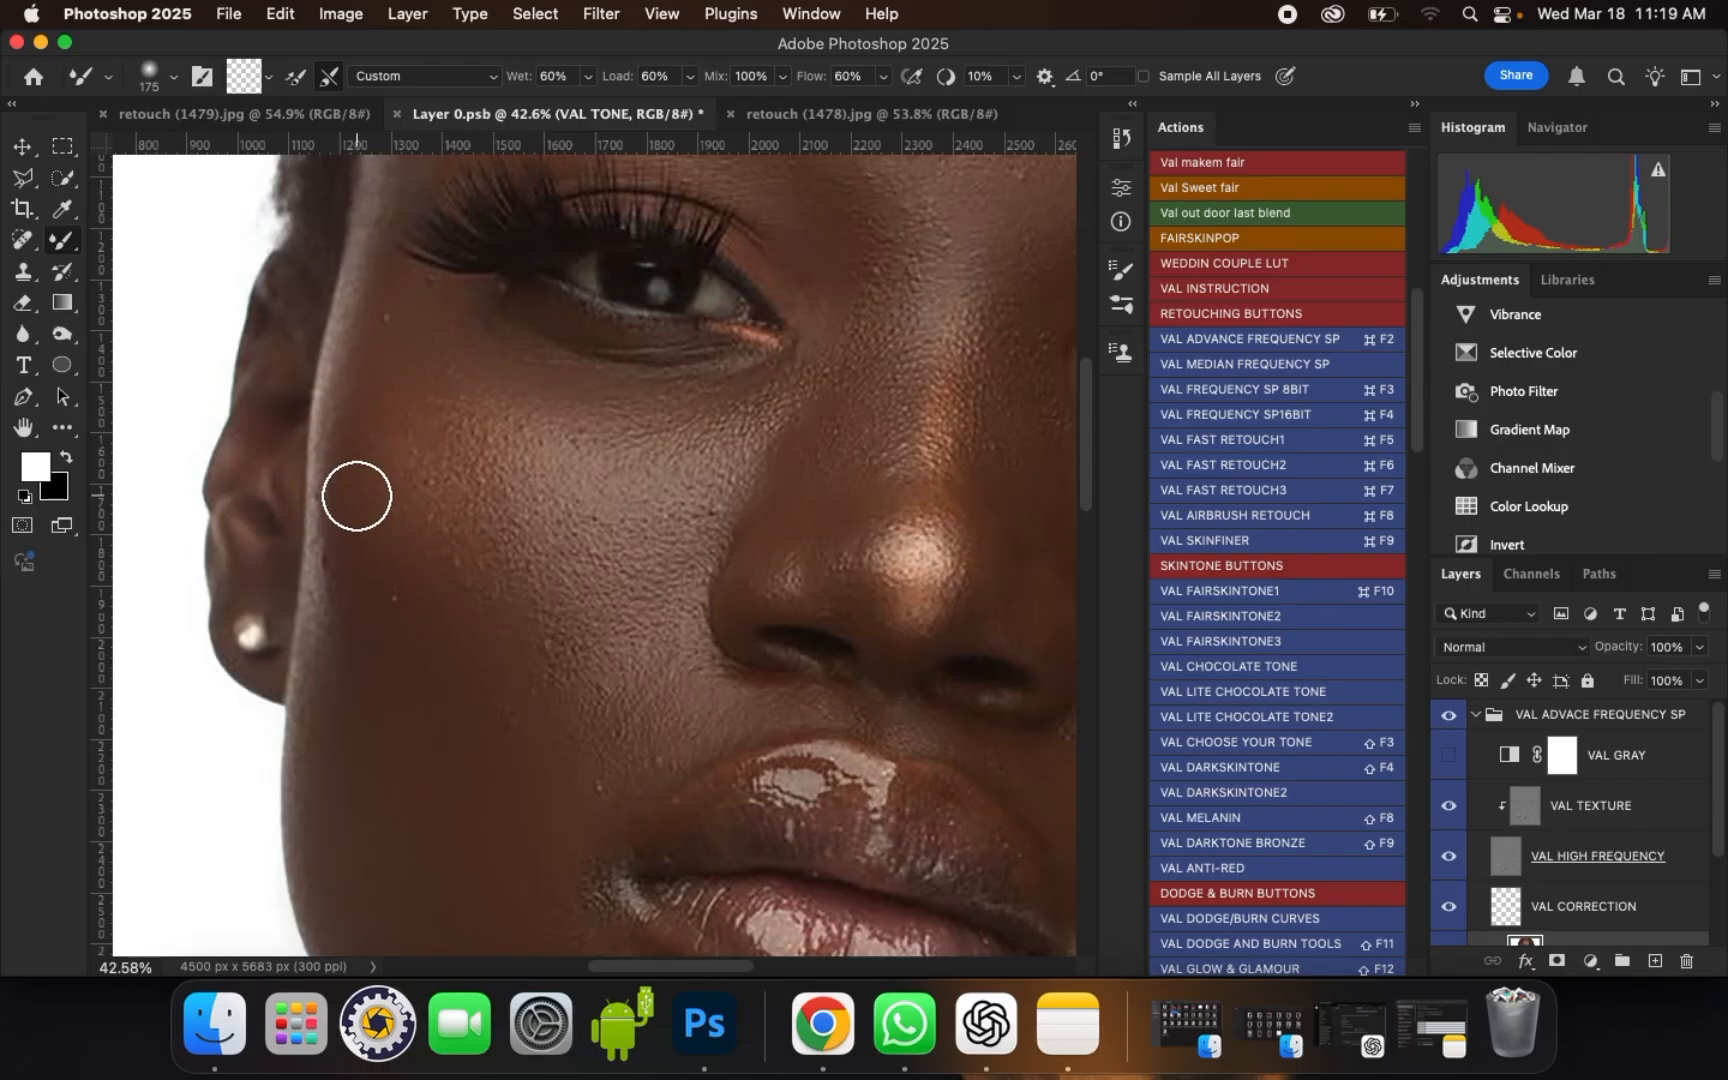
drag(318, 623, 327, 468)
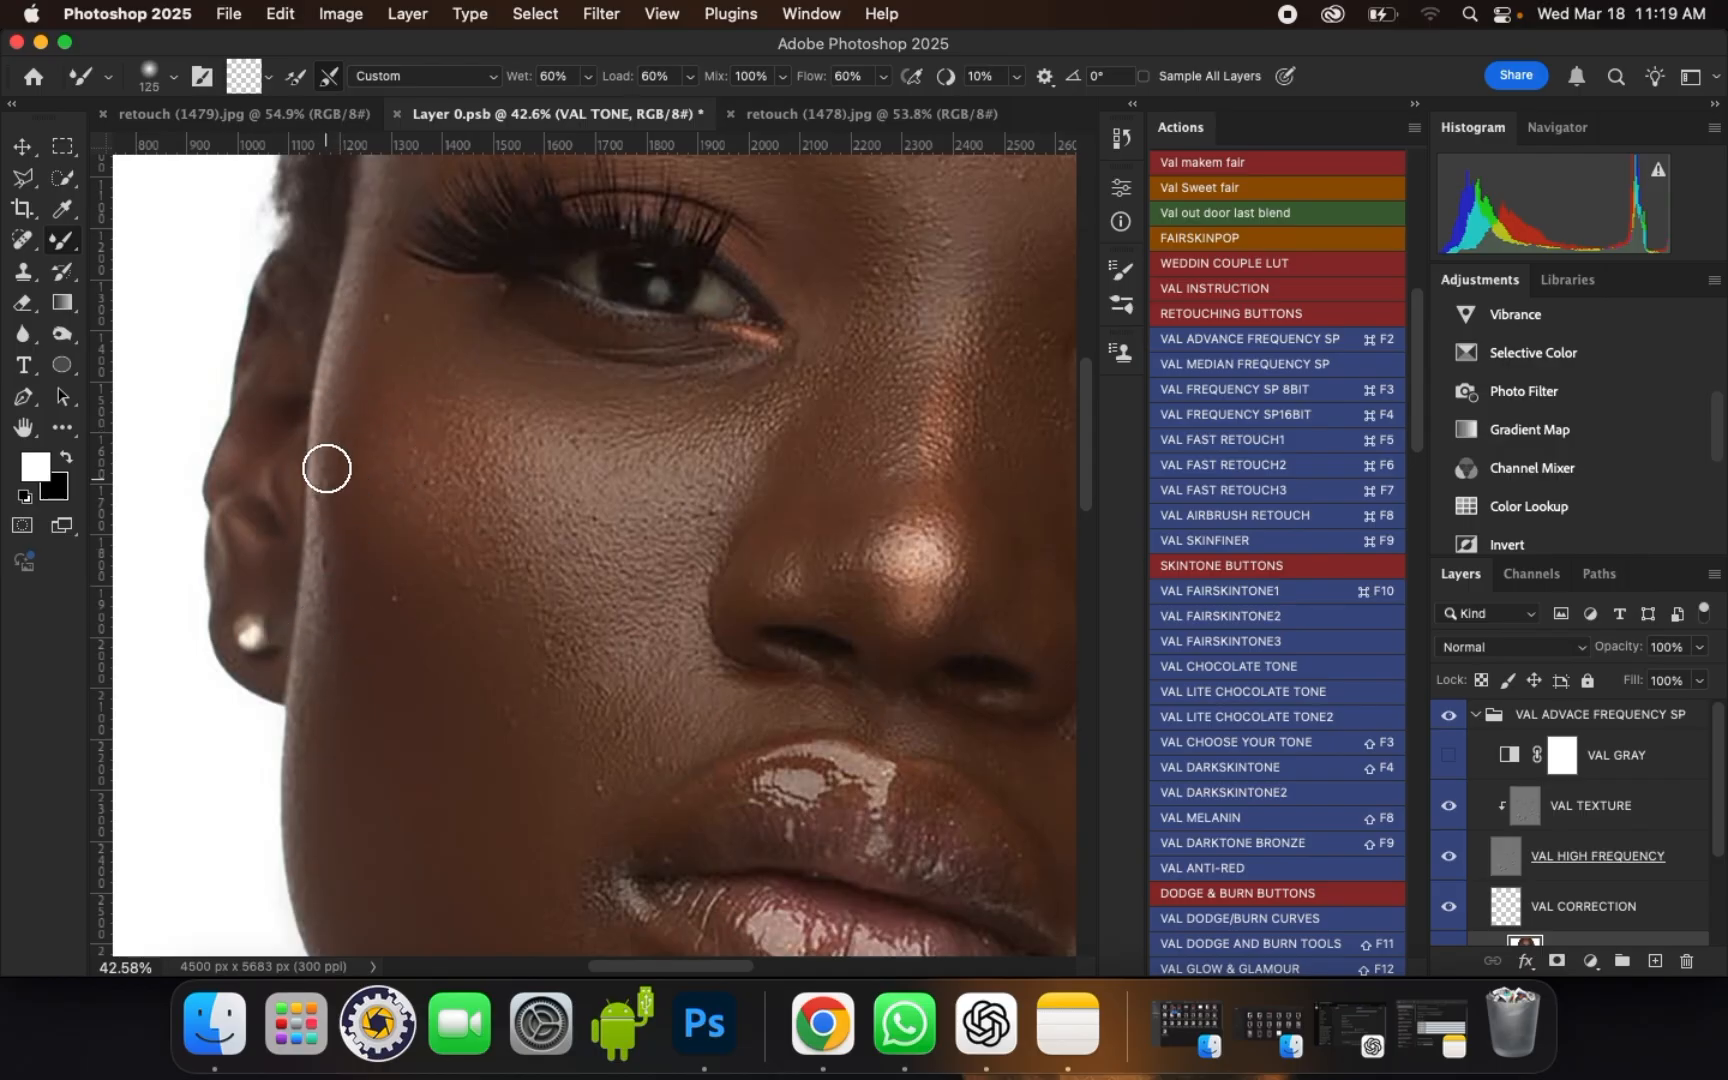
Step: Blend the outer left cheek from near the earring up to the cheekbone, finishing at brush size 200
key(bracketright)
mouse_move(328, 632)
mouse_down()
mouse_move(345, 425)
mouse_move(368, 395)
mouse_move(448, 394)
mouse_move(425, 323)
mouse_move(413, 407)
mouse_move(442, 349)
mouse_move(397, 292)
mouse_move(447, 388)
mouse_move(463, 482)
mouse_up()
key(bracketright)
key(bracketright)
key(bracketleft)
key(bracketright)
key(bracketright)
key(bracketright)
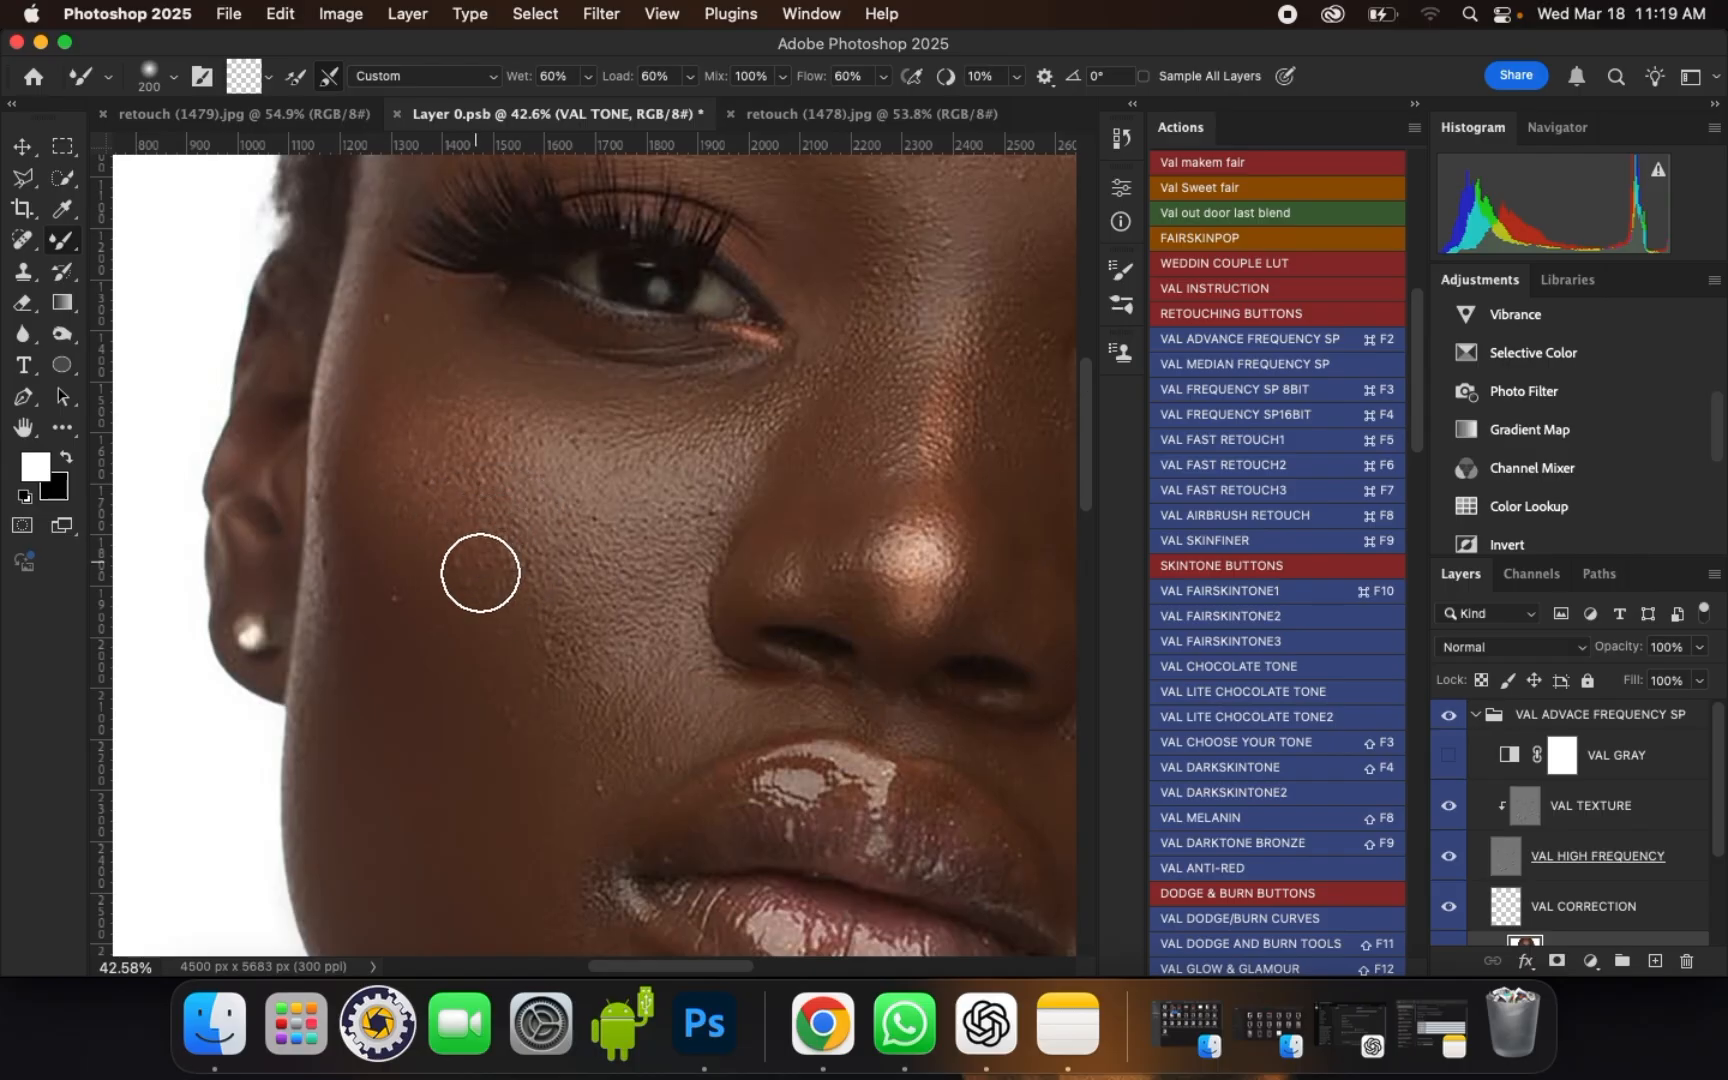
Step: Smooth the lower left cheek toward the upper lip, reducing the brush from size 300 to 250 and smaller
key(bracketright)
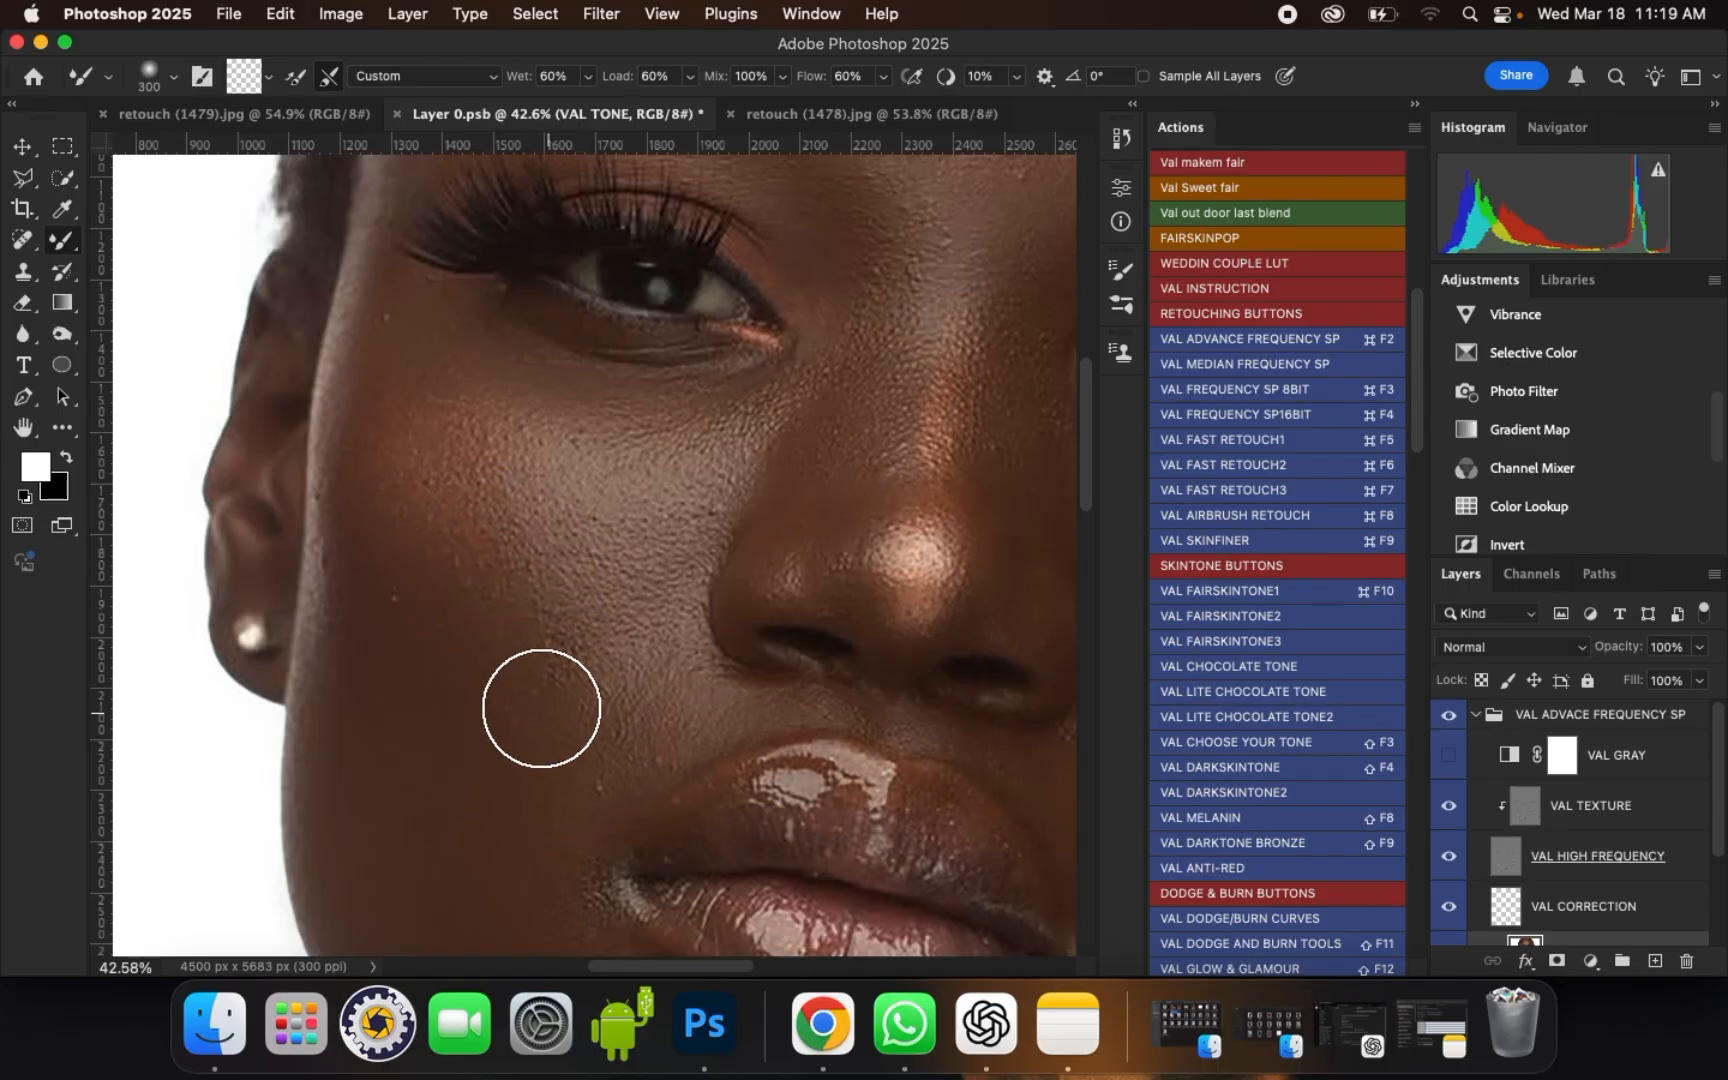
drag(534, 777, 552, 782)
drag(585, 779, 603, 761)
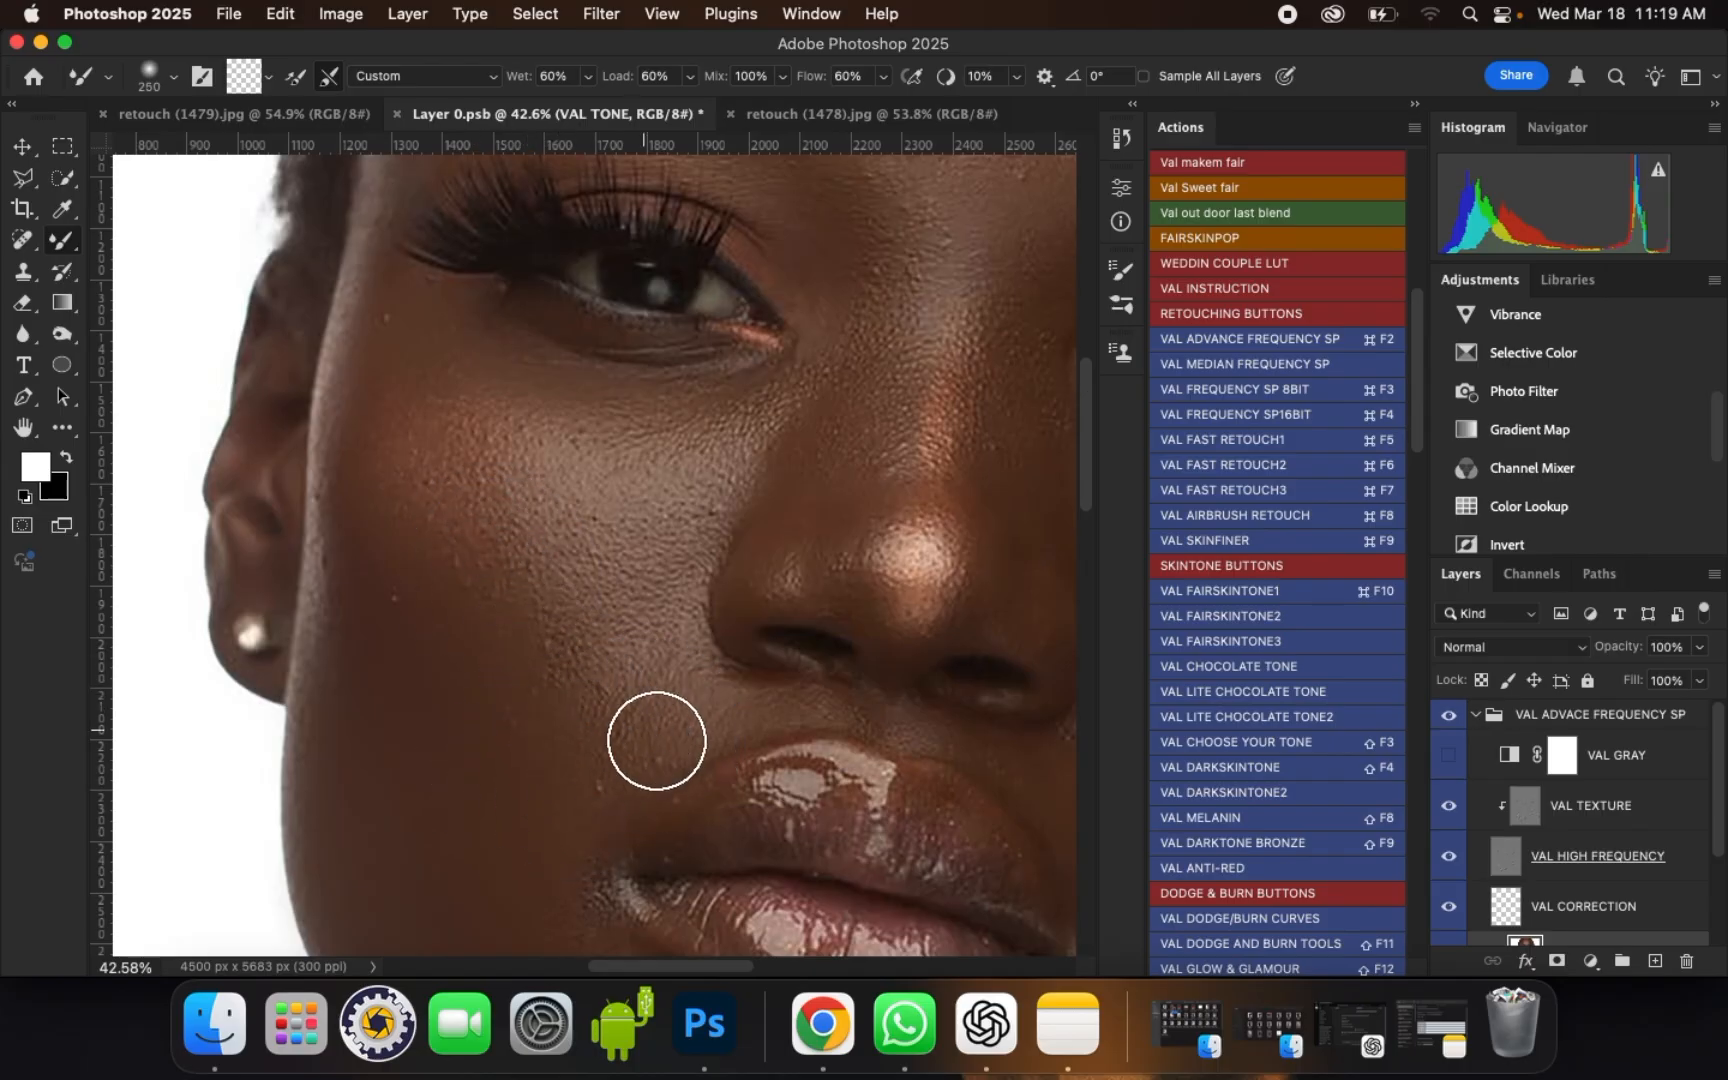
key([)
drag(690, 713, 712, 709)
Step: Blend the side of the nose and the inner corner of the left eye with brush sizes of 175 and 200
scroll(780, 482, up, 1)
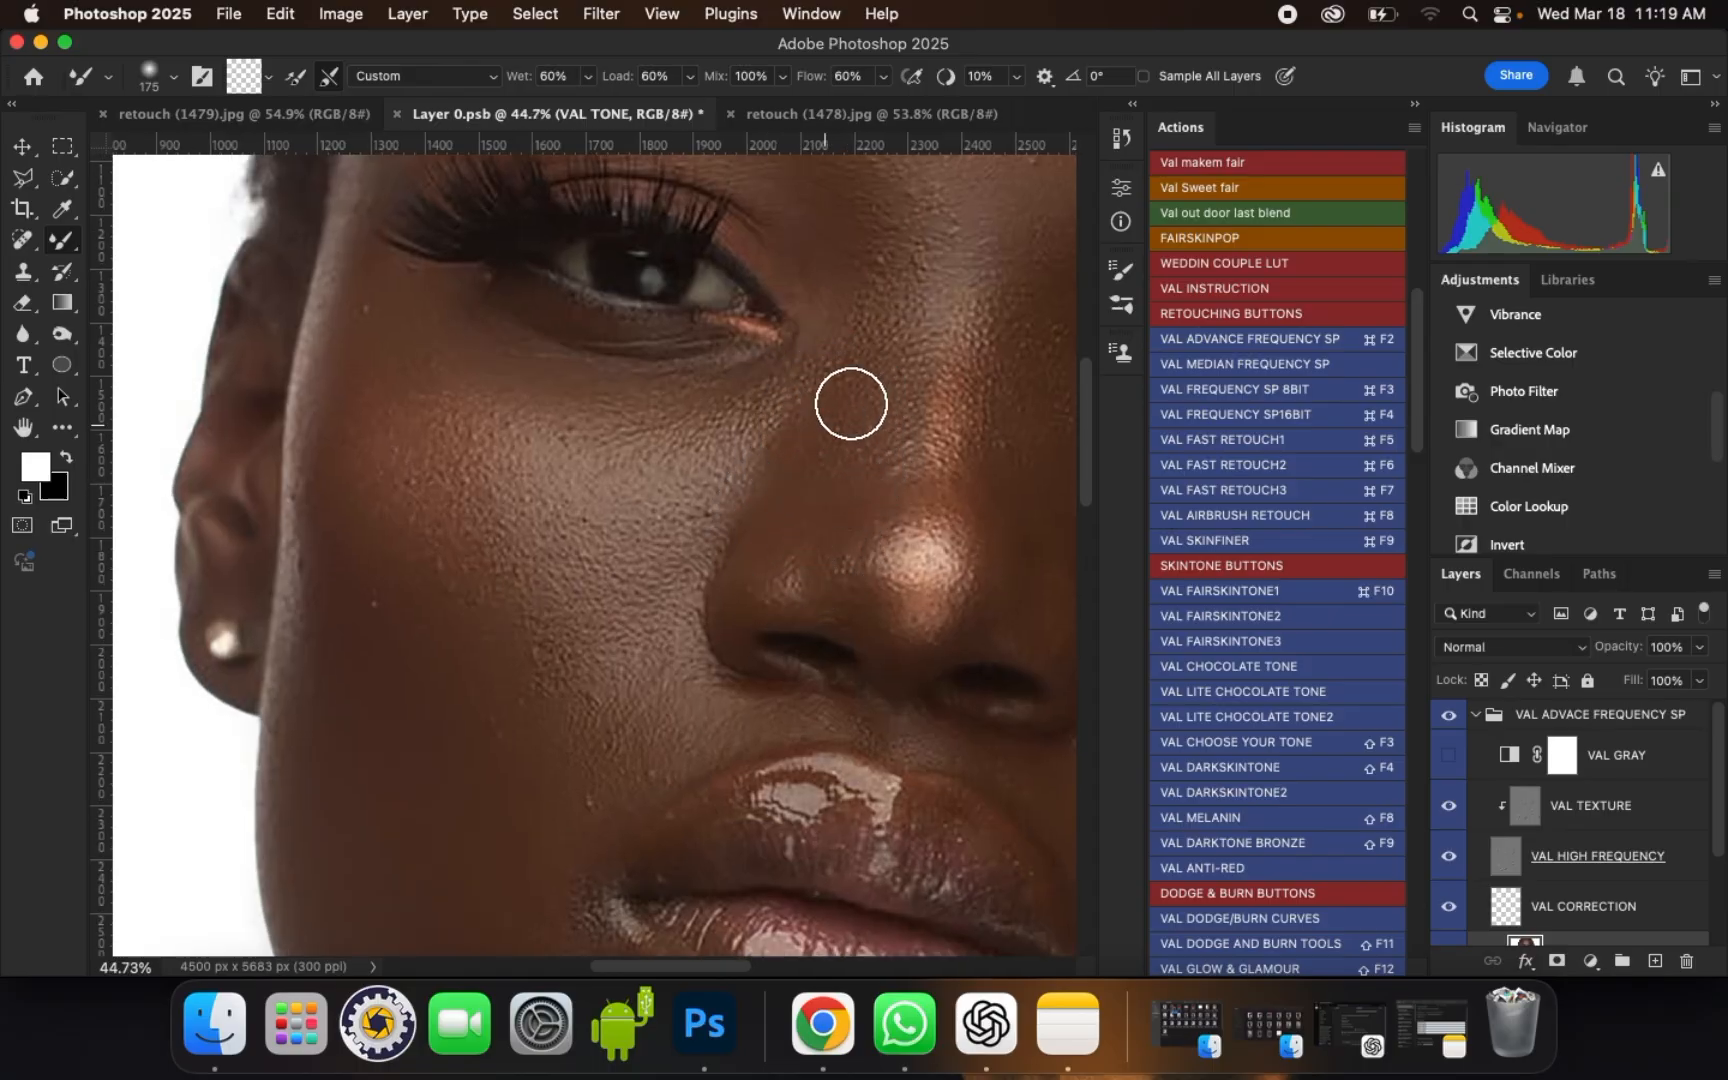
key(])
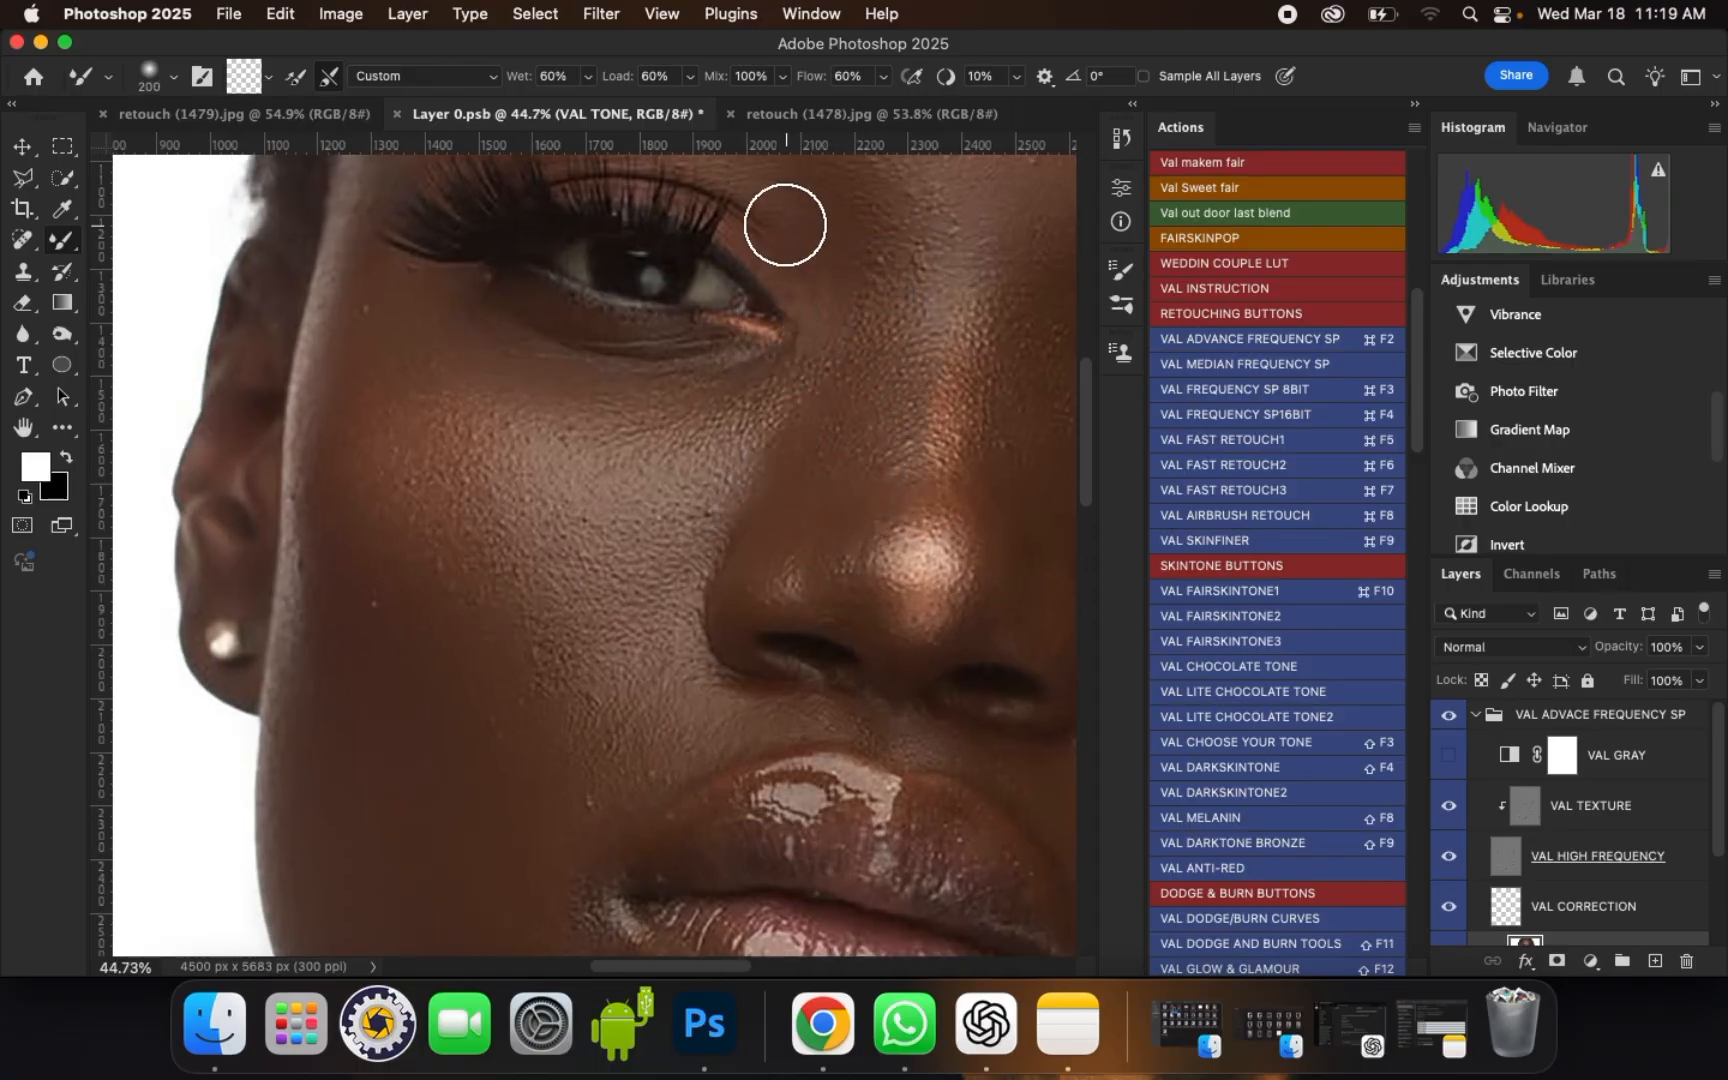
key([)
scroll(644, 348, down, 10)
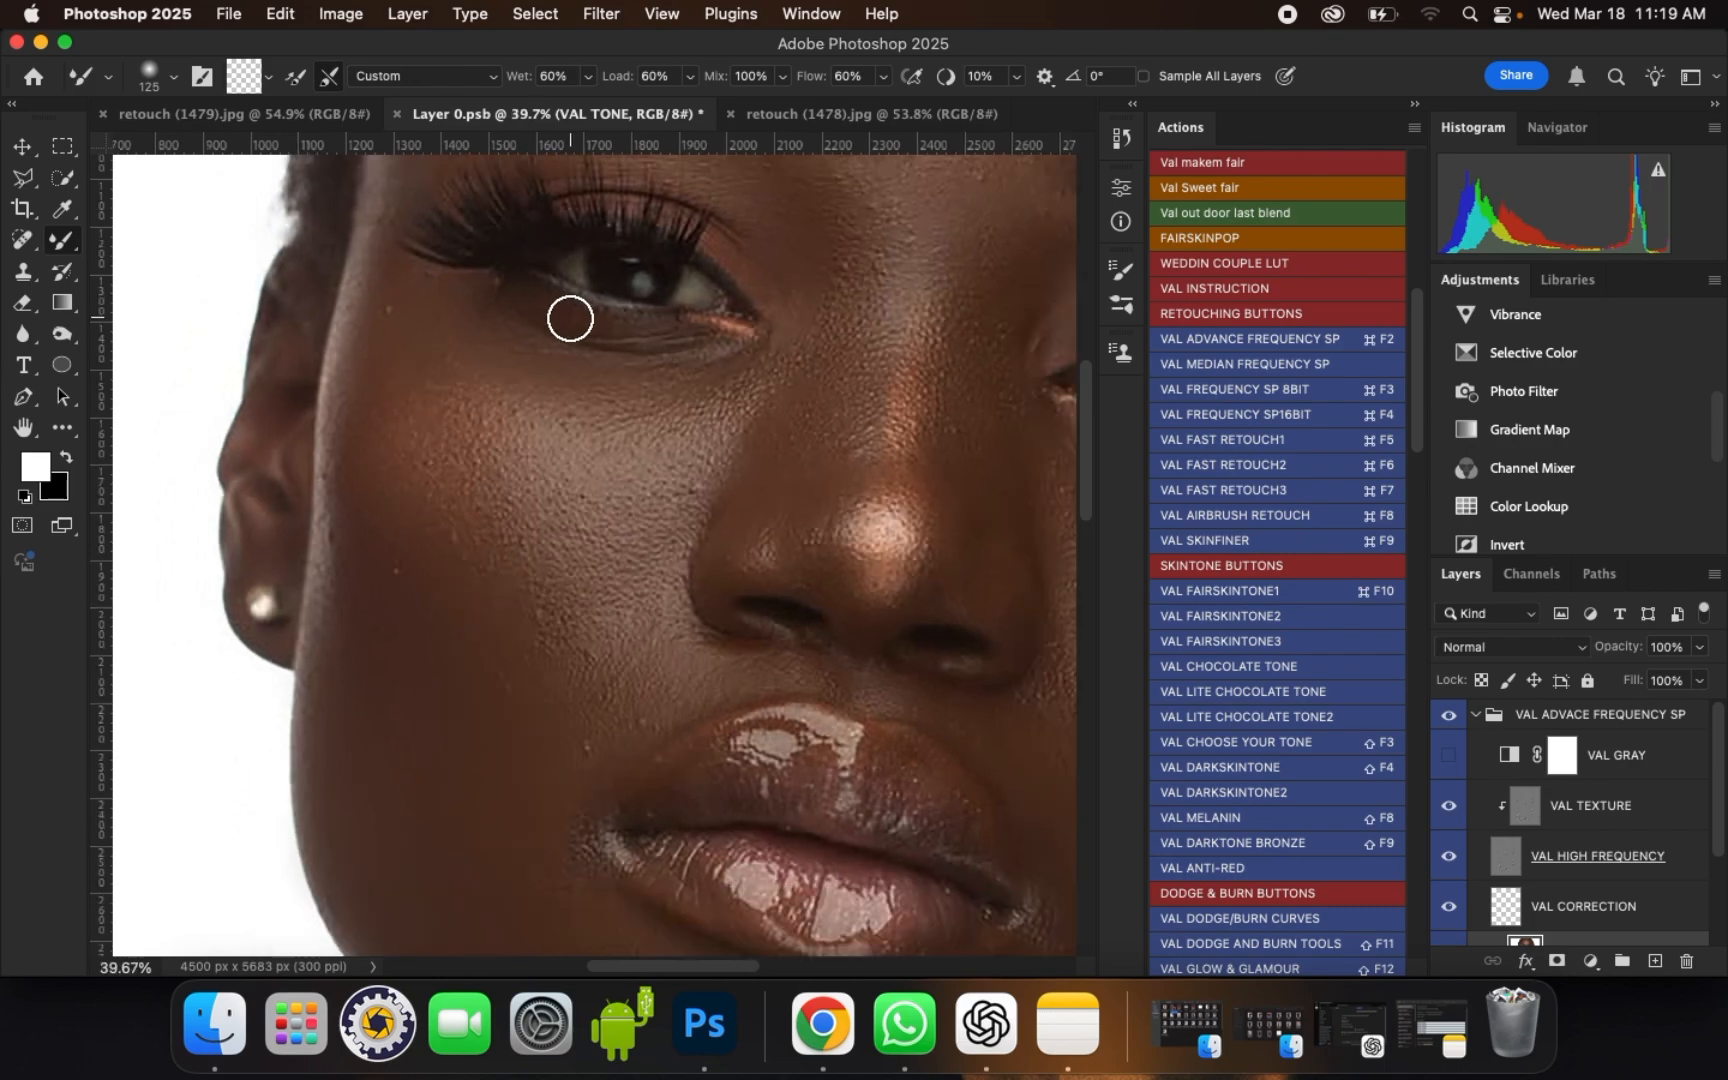
Step: Smooth the lower left cheek beside the mouth and down toward the jaw with brush sizes of 250, 300 and 200
key(])
key(])
key(])
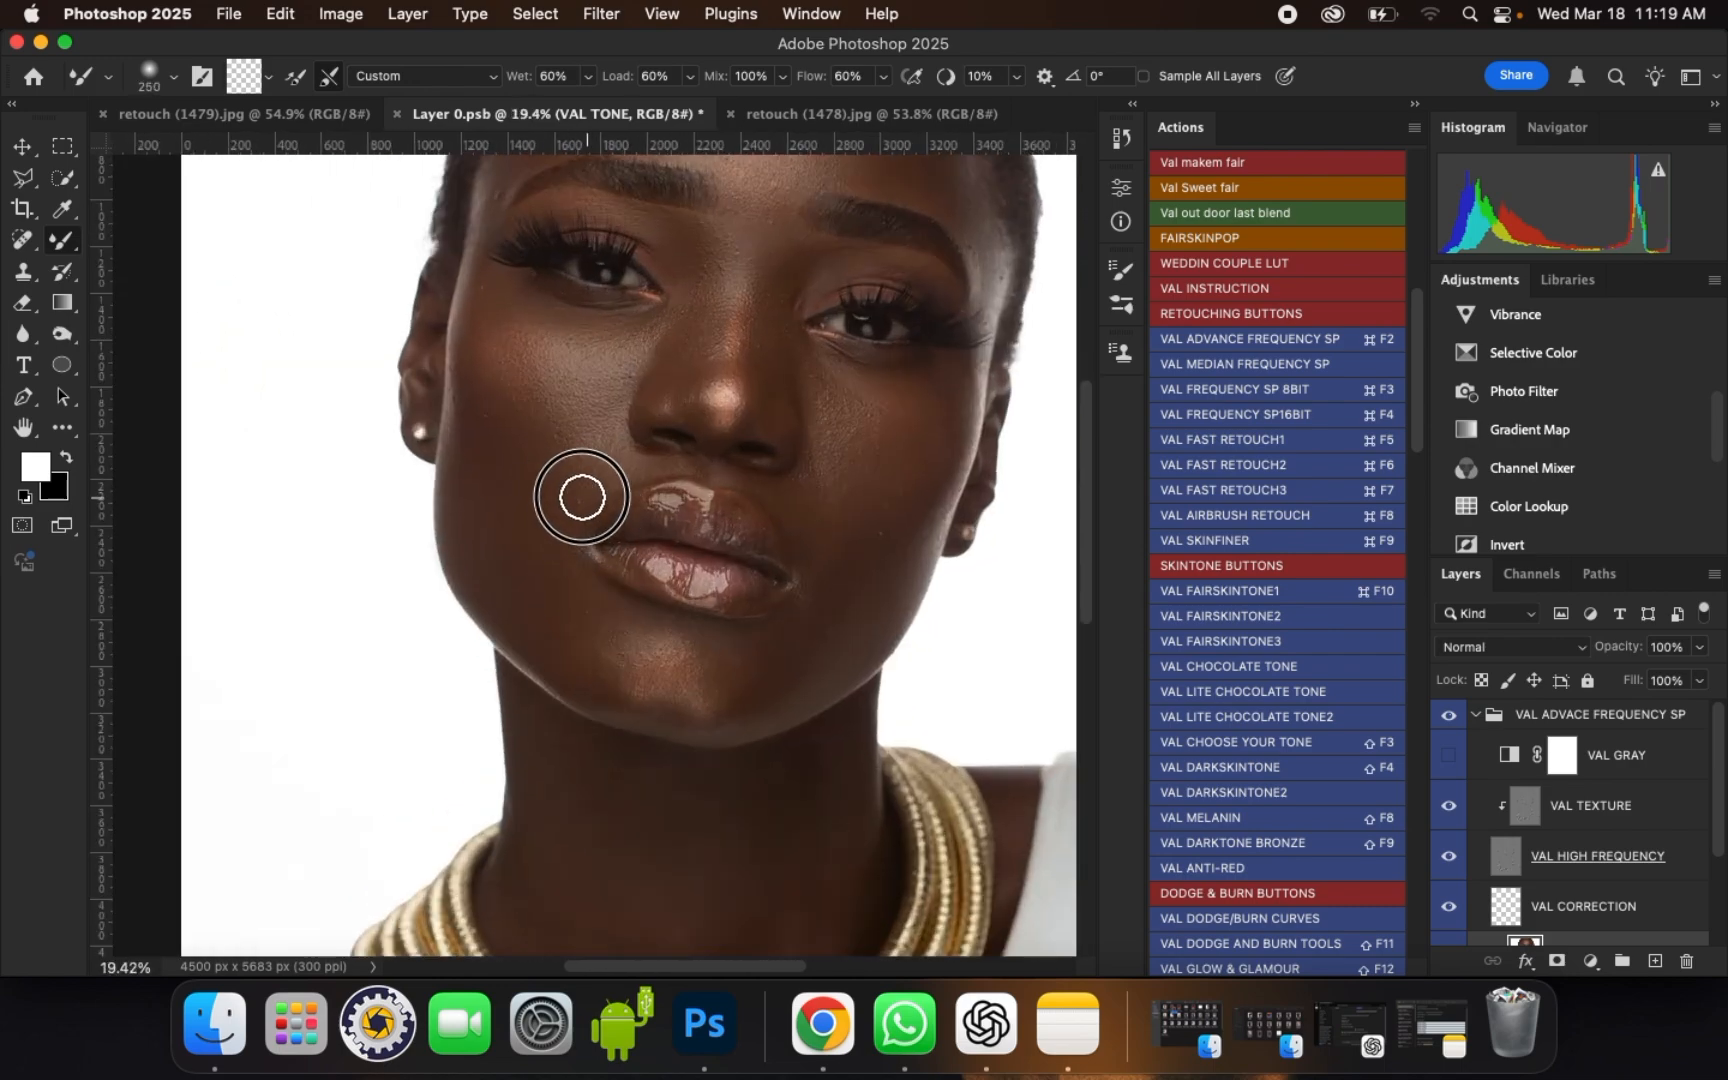
scroll(539, 516, up, 3)
key([)
key([)
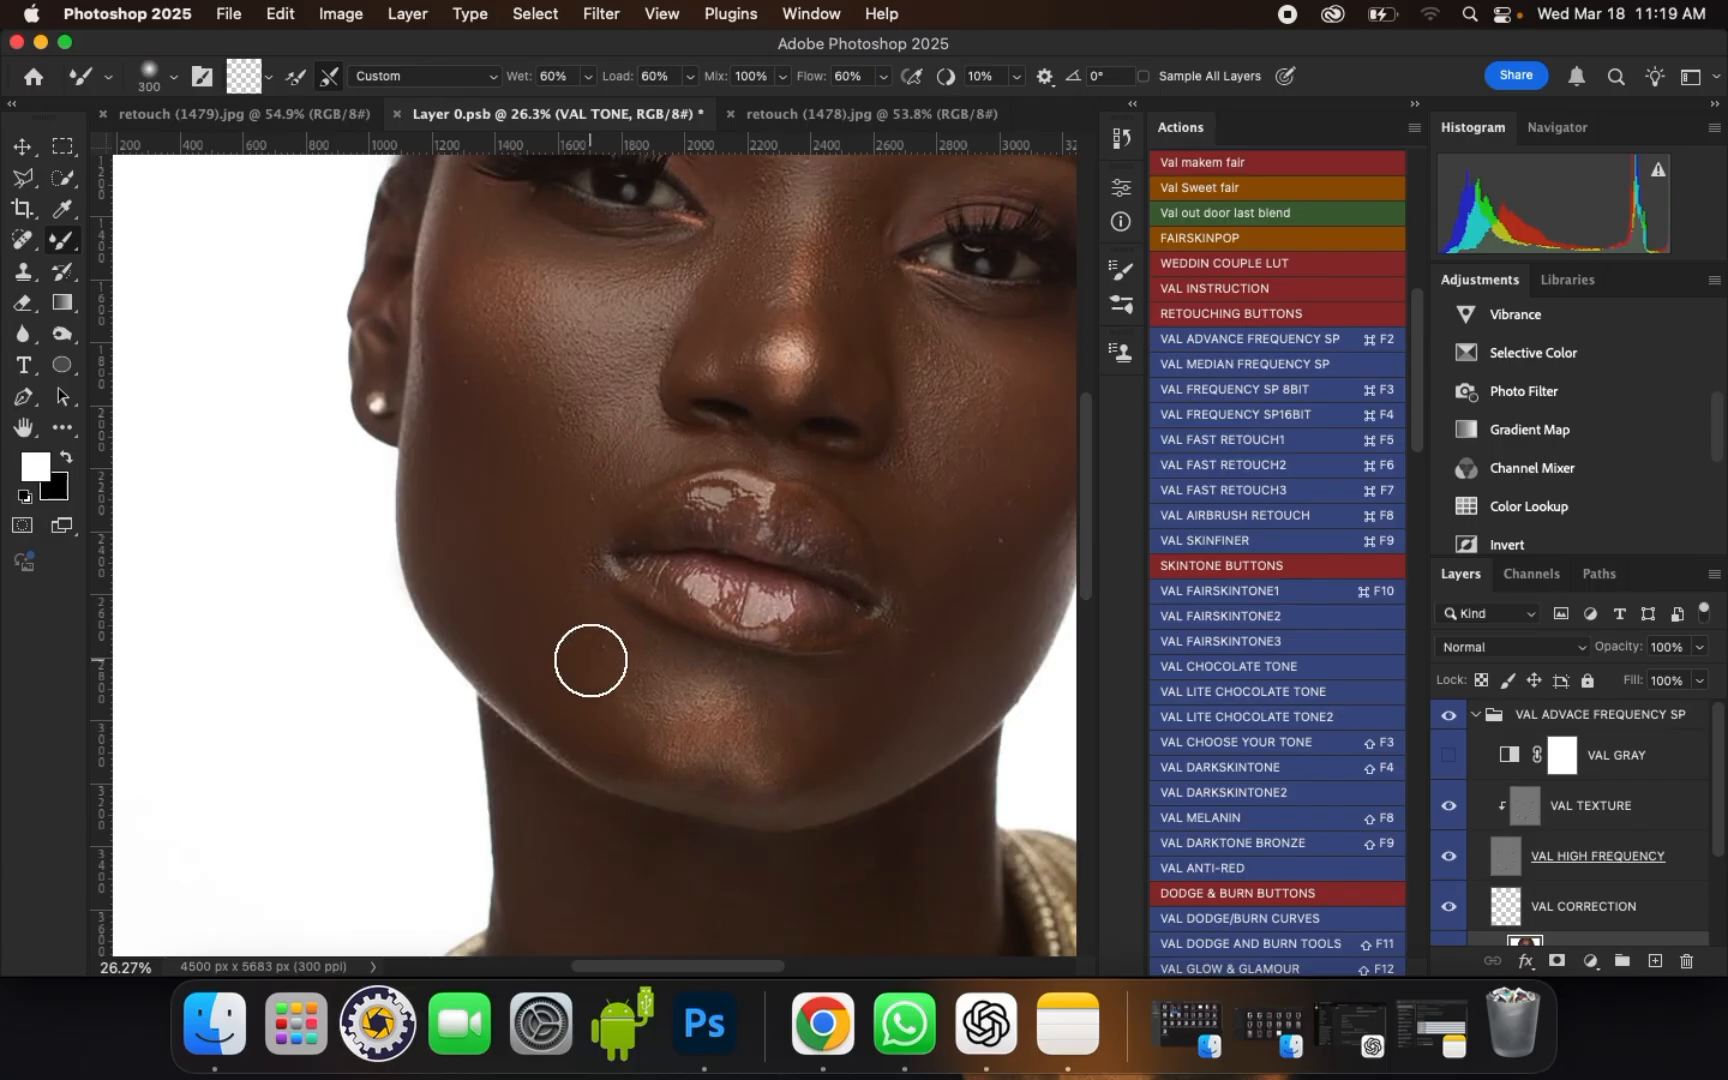
scroll(613, 690, up, 5)
key([)
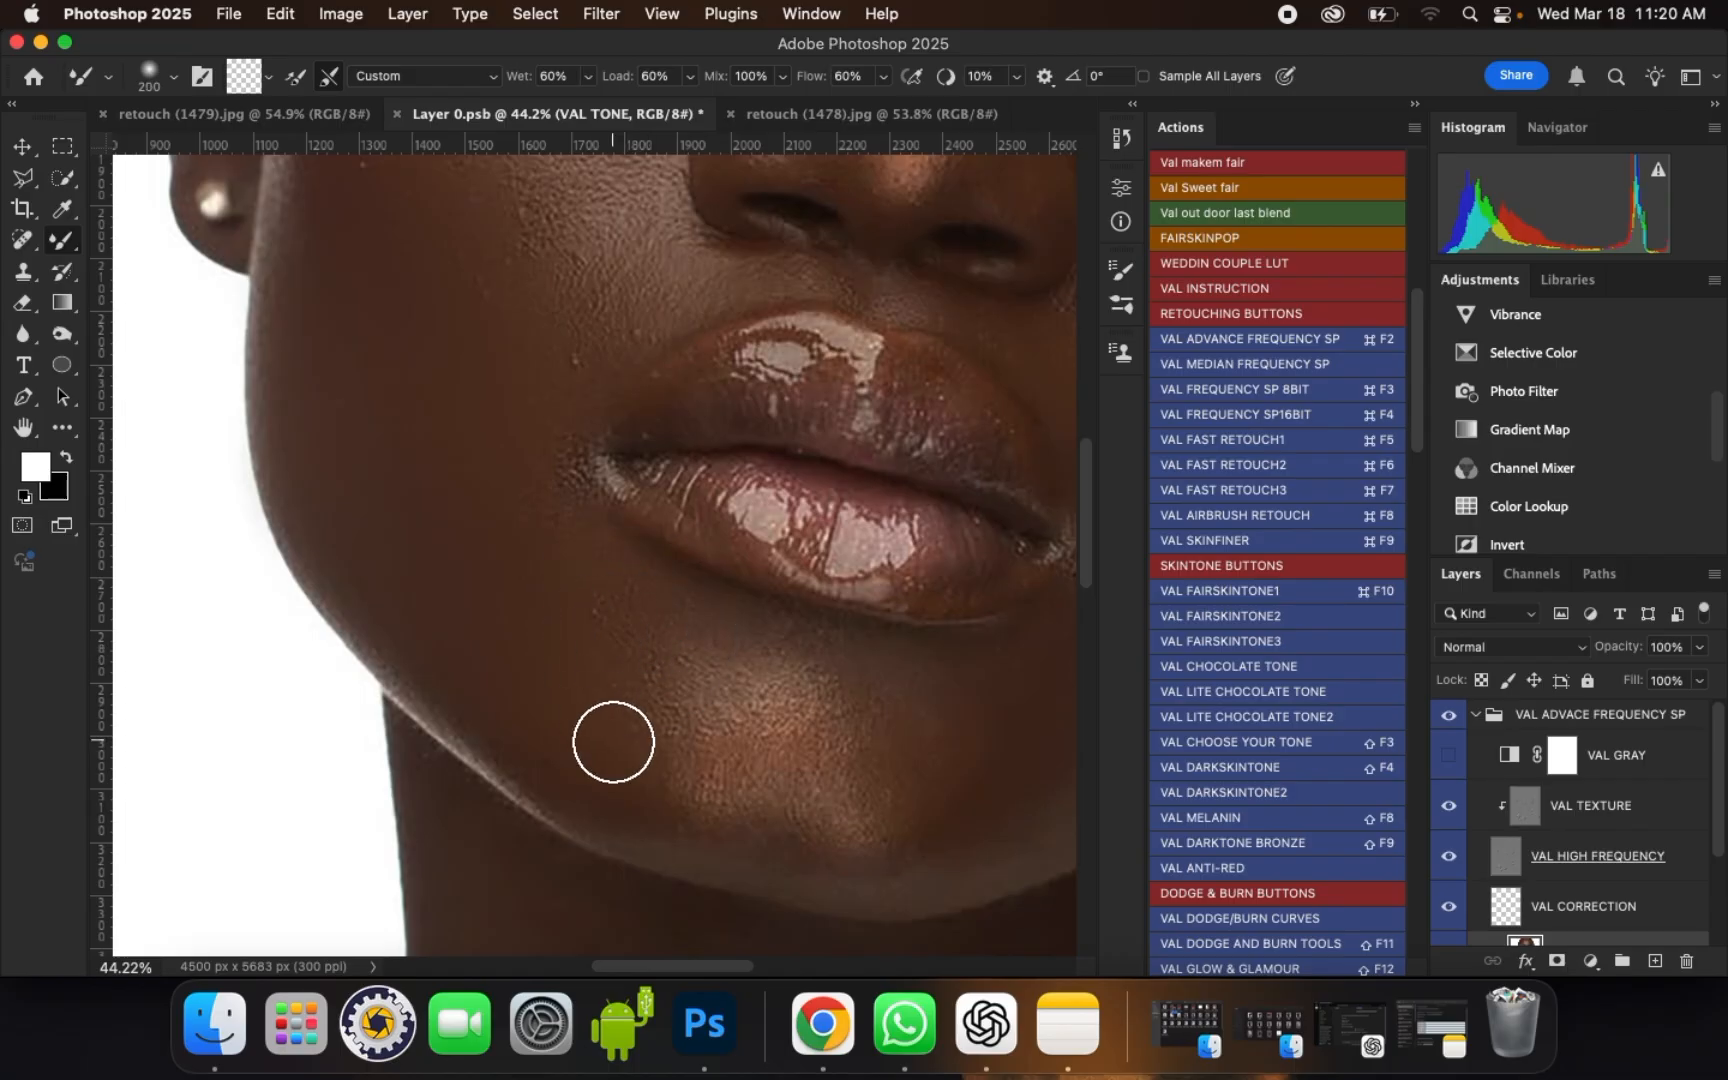
Step: Blend the chin highlight and the skin below the left mouth corner with a brush size of 250
scroll(509, 591, down, 5)
scroll(868, 675, up, 3)
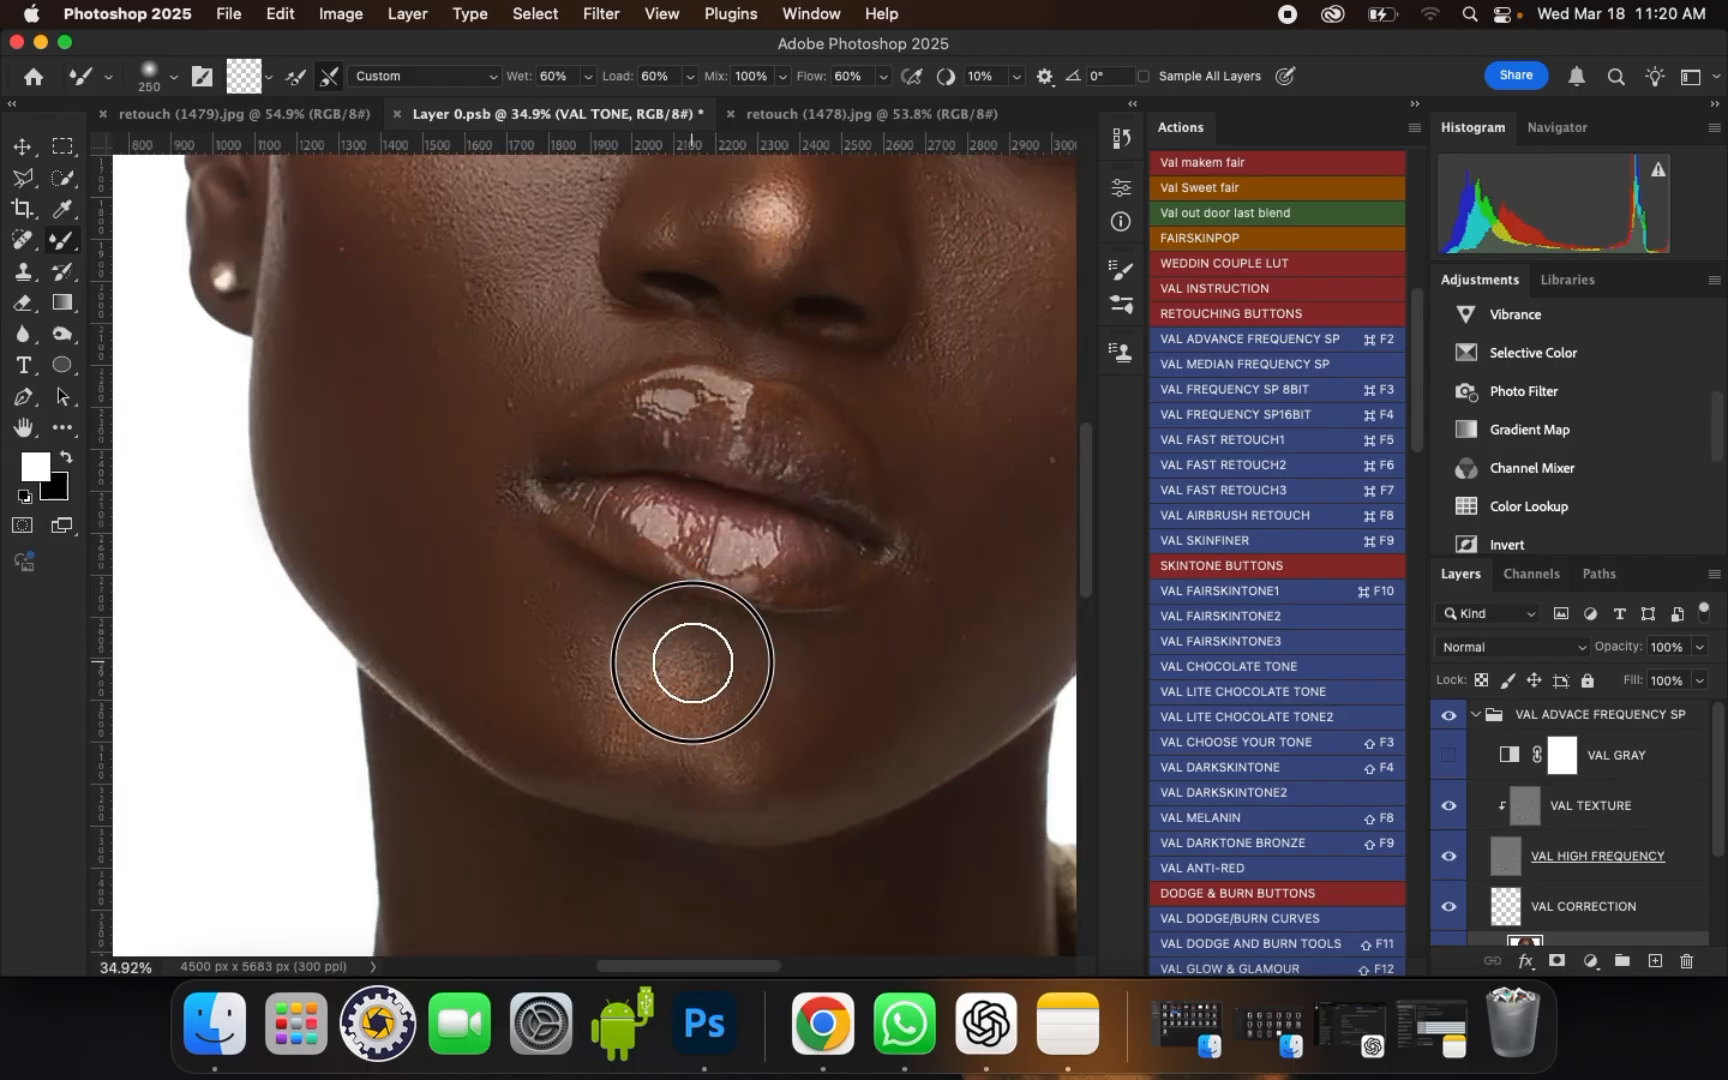
mouse_move(692, 662)
mouse_down()
mouse_move(718, 757)
mouse_move(754, 704)
mouse_move(739, 766)
mouse_move(719, 724)
mouse_move(653, 756)
mouse_move(696, 777)
mouse_move(586, 725)
mouse_up()
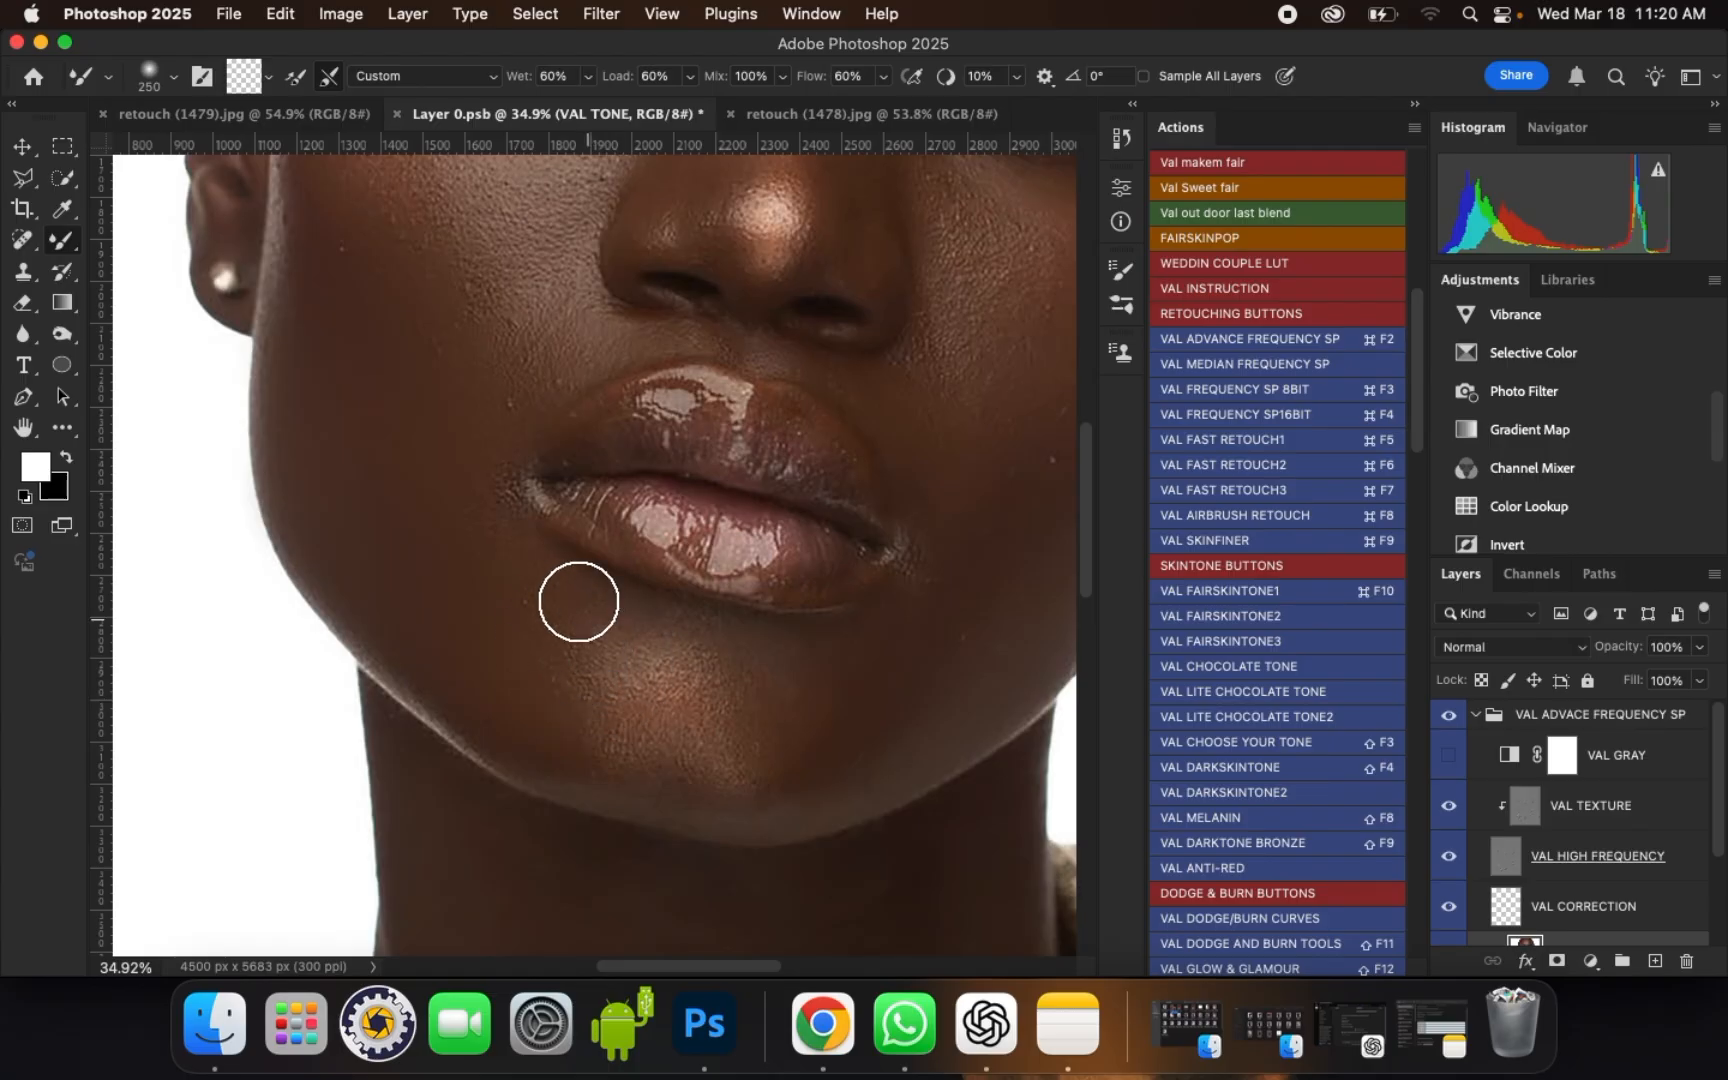
drag(579, 601, 548, 579)
Step: Smooth the right side of the chin and the lower chin edge with brush sizes of 250 and 200
key(bracketleft)
key(bracketleft)
key(bracketright)
mouse_move(837, 693)
mouse_down()
mouse_move(822, 714)
mouse_move(822, 698)
mouse_move(833, 727)
mouse_move(825, 698)
mouse_move(879, 690)
mouse_move(868, 644)
mouse_move(905, 628)
mouse_move(895, 710)
mouse_move(841, 710)
mouse_move(856, 733)
mouse_up()
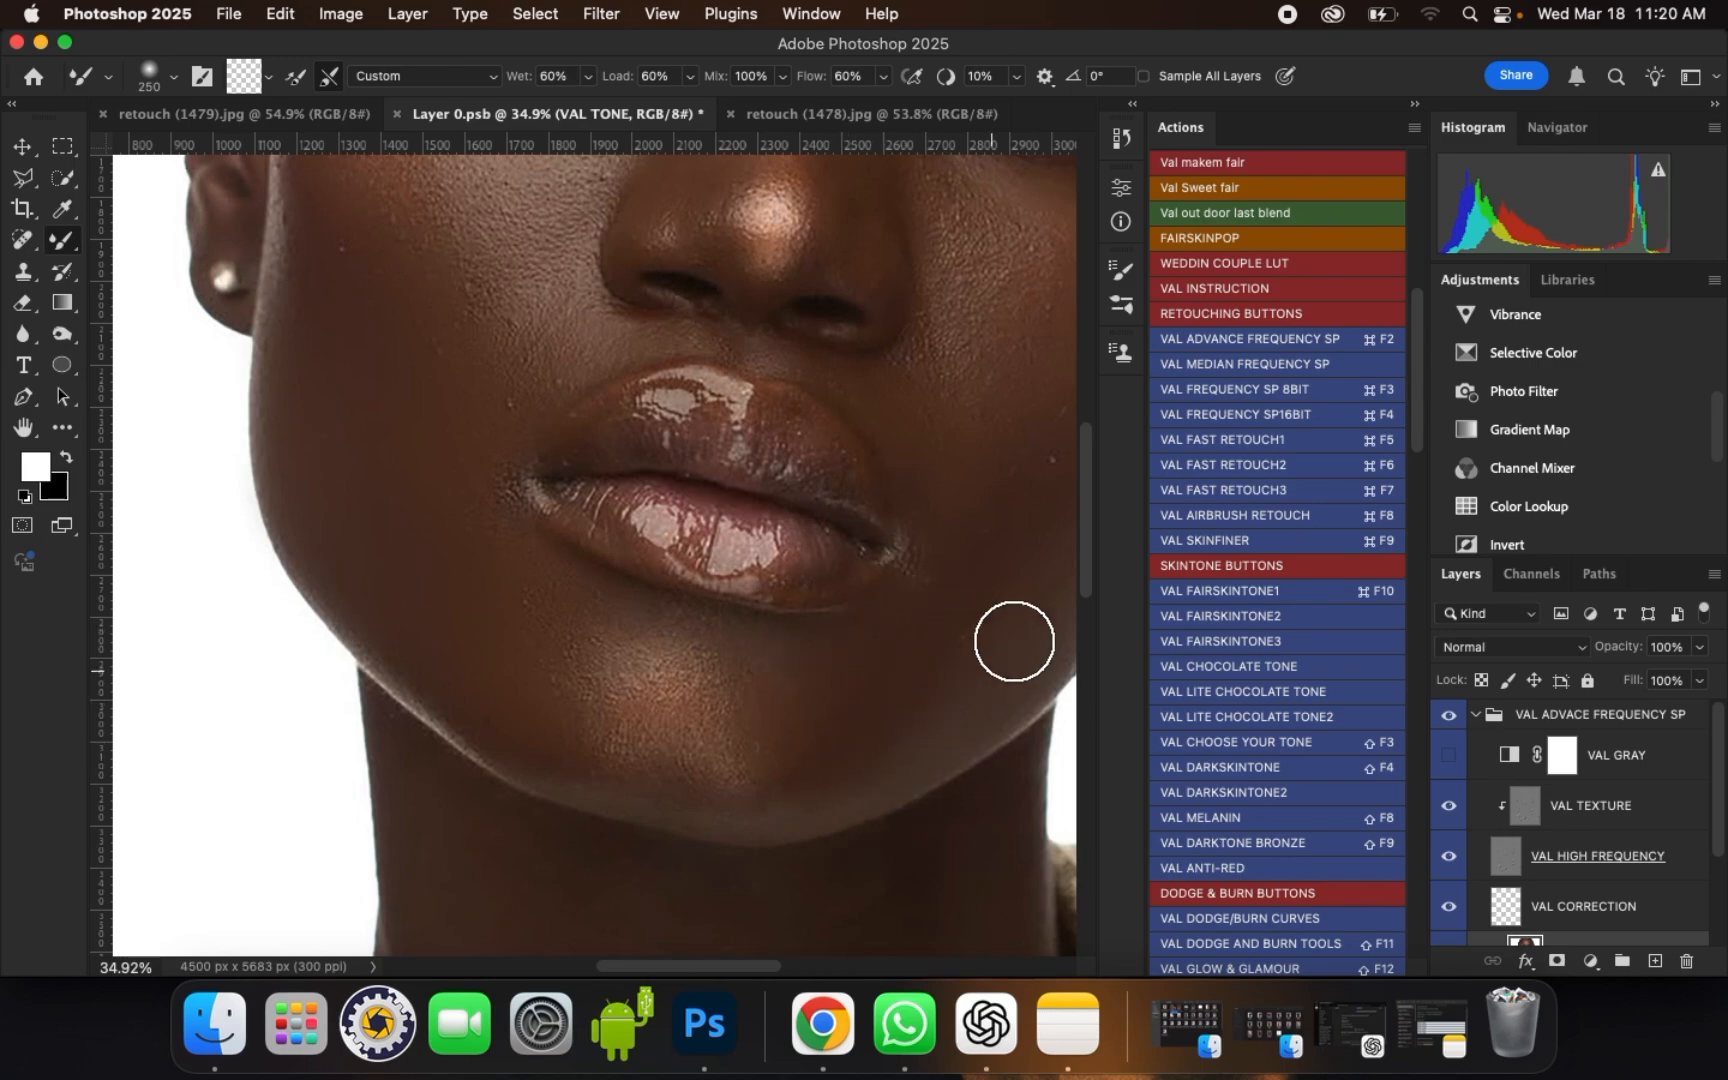
mouse_move(870, 650)
mouse_down()
mouse_move(802, 687)
mouse_move(790, 800)
mouse_move(722, 828)
mouse_move(636, 798)
mouse_up()
key(bracketleft)
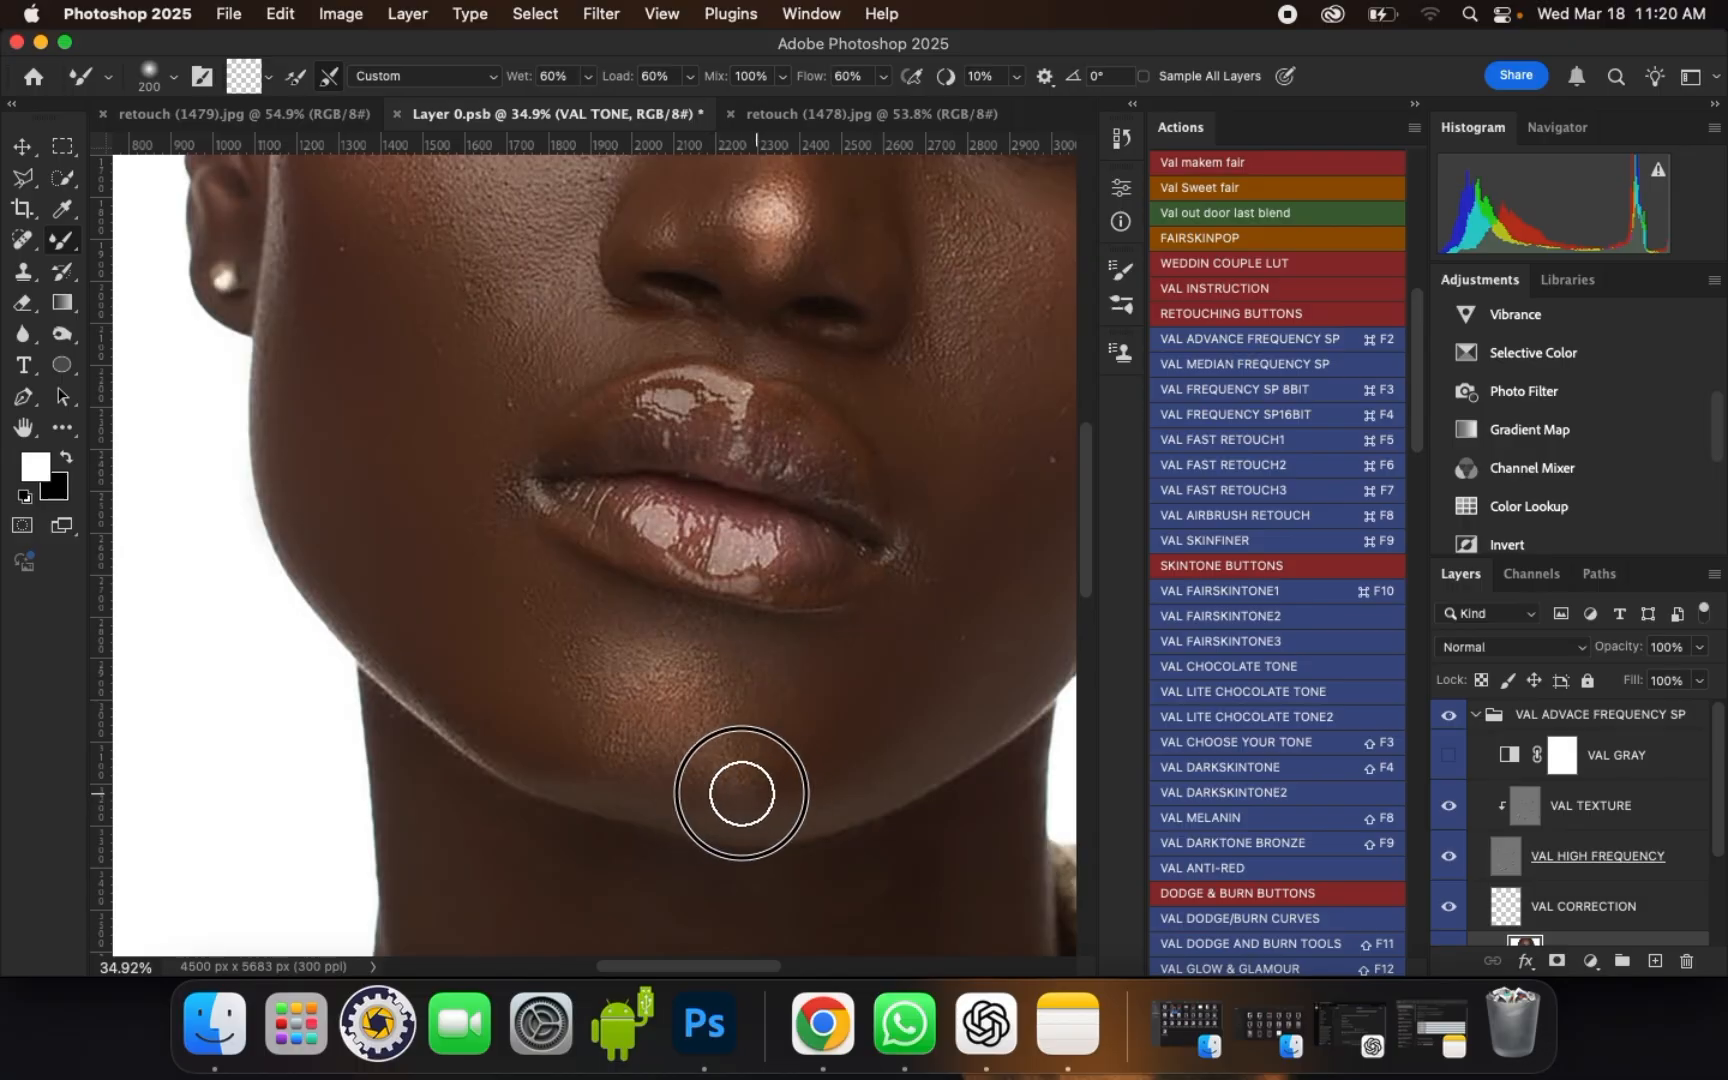
mouse_move(741, 793)
mouse_down()
mouse_move(823, 737)
mouse_move(835, 659)
mouse_move(917, 701)
mouse_move(978, 590)
mouse_move(879, 744)
mouse_up()
Step: Blend the skin beside the right corner of the mouth with brush sizes of 200 and 250
key(bracketright)
scroll(733, 725, down, 2)
scroll(901, 556, up, 2)
key(bracketright)
scroll(890, 525, up, 1)
mouse_move(903, 544)
mouse_down()
mouse_move(855, 641)
mouse_move(840, 621)
mouse_move(856, 652)
mouse_up()
key(bracketleft)
key(bracketleft)
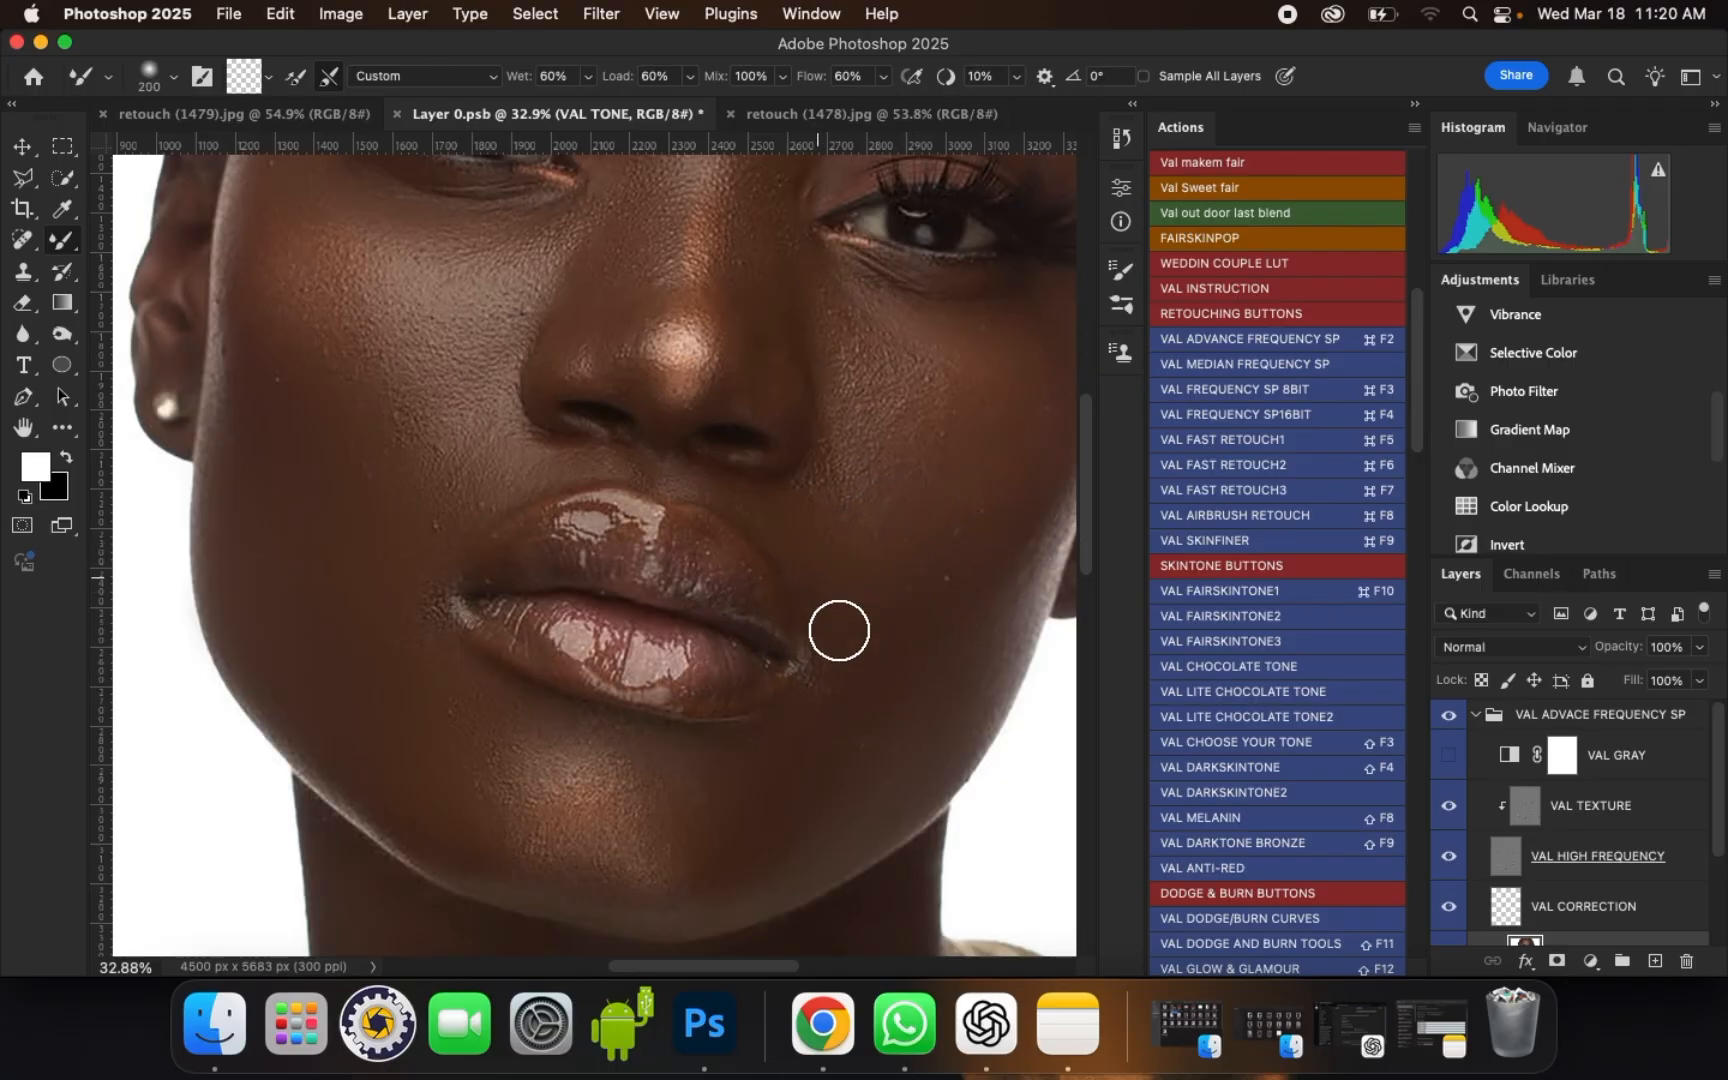
key(bracketright)
key(bracketright)
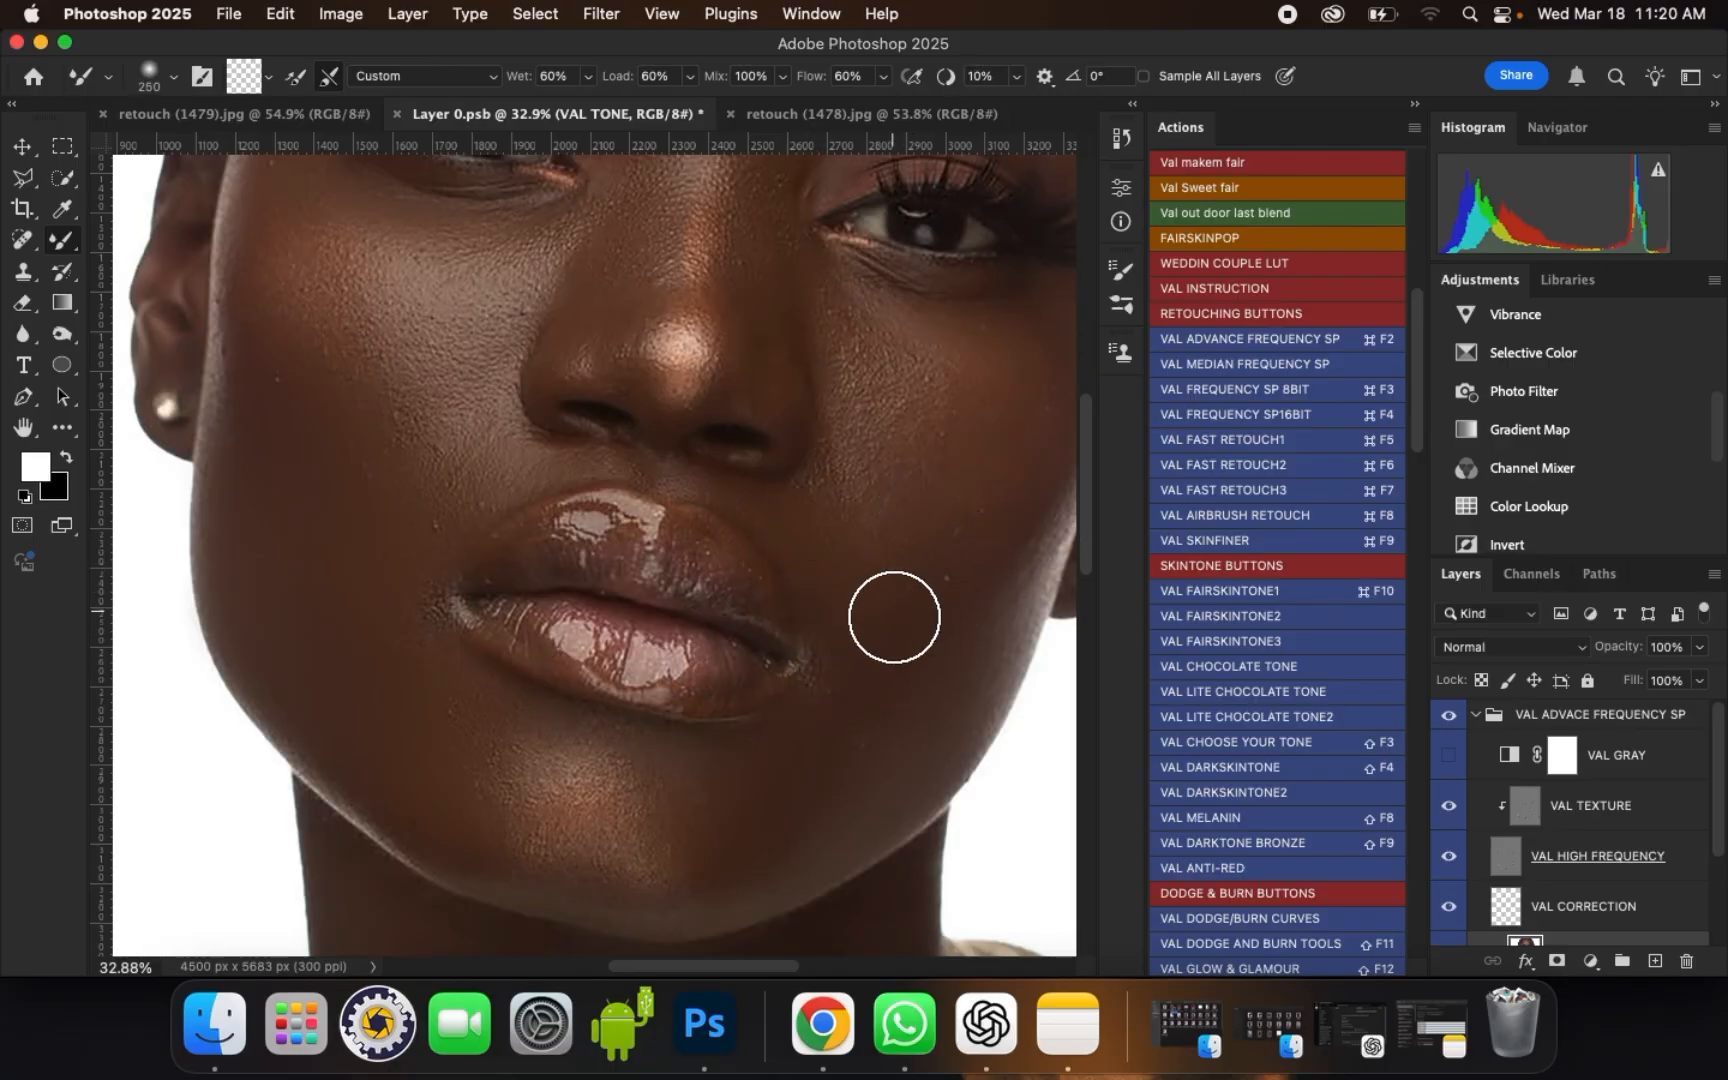
mouse_move(885, 646)
mouse_down()
mouse_move(856, 636)
mouse_move(931, 653)
mouse_move(976, 606)
mouse_move(899, 598)
mouse_up()
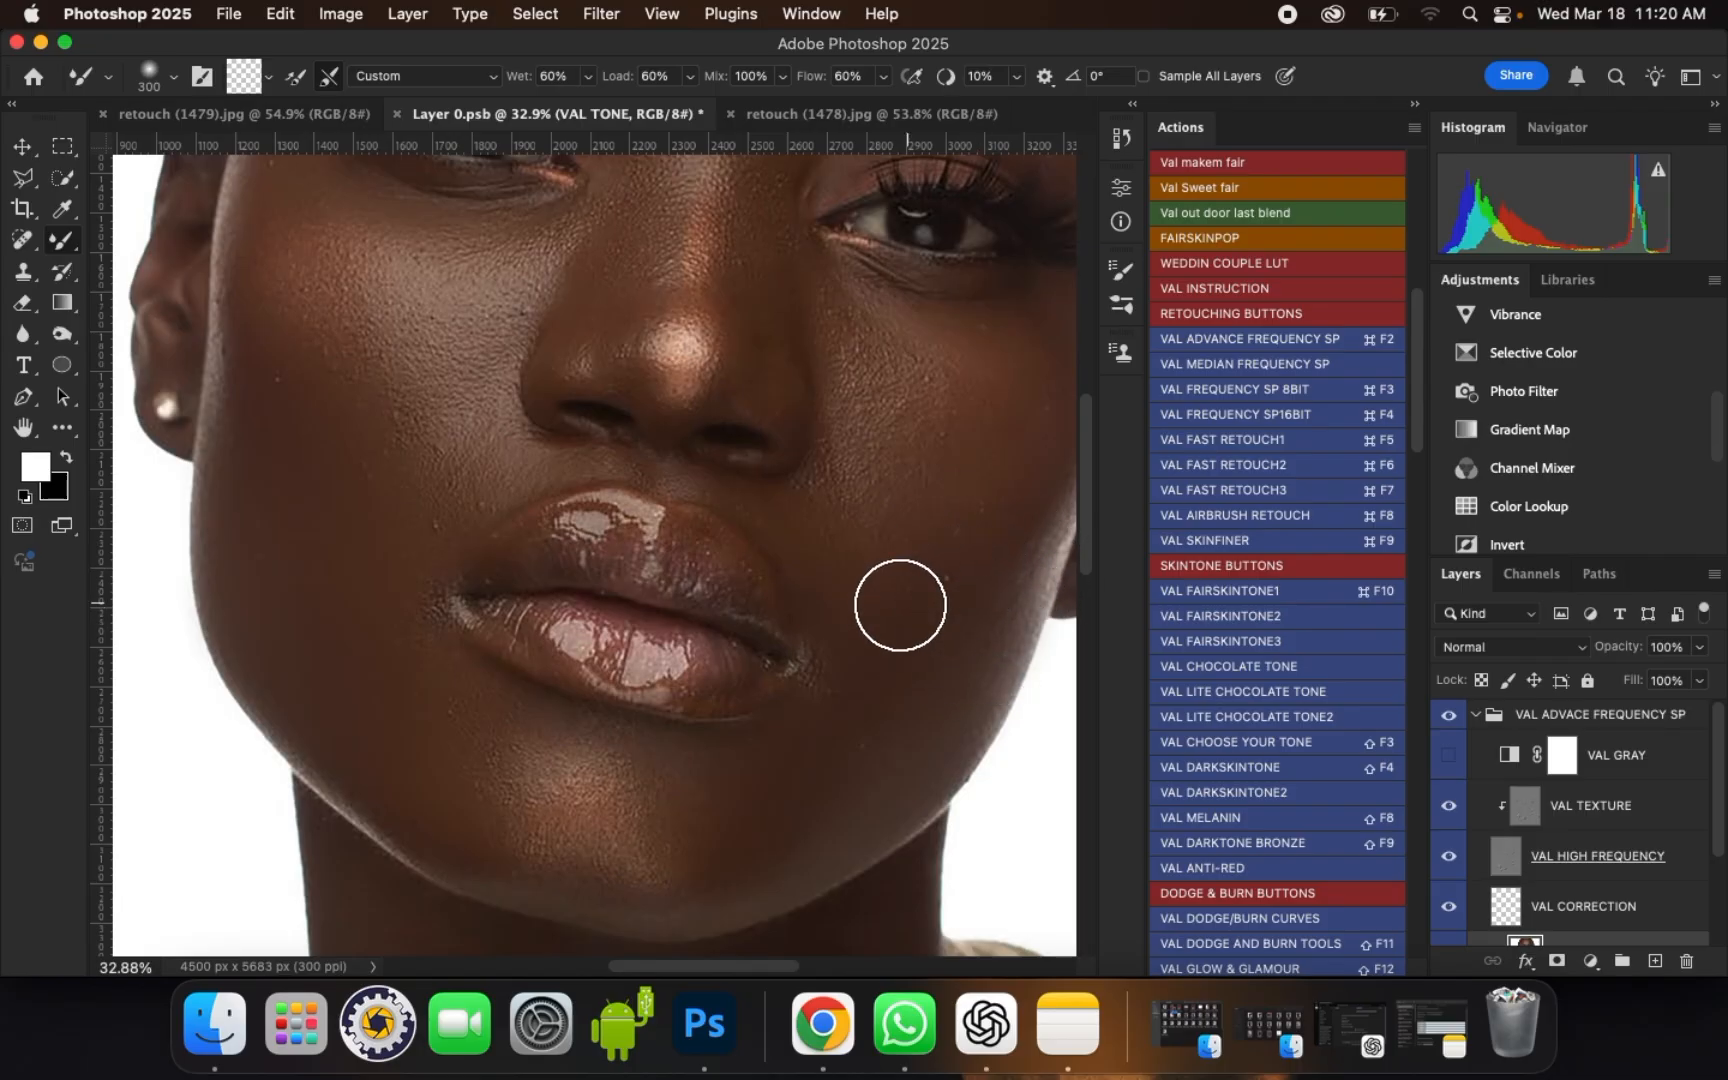
Step: Smooth the outer edge of the right cheek near the ear with a brush size of 250
scroll(1061, 463, down, 2)
scroll(1027, 518, up, 1)
key(bracketleft)
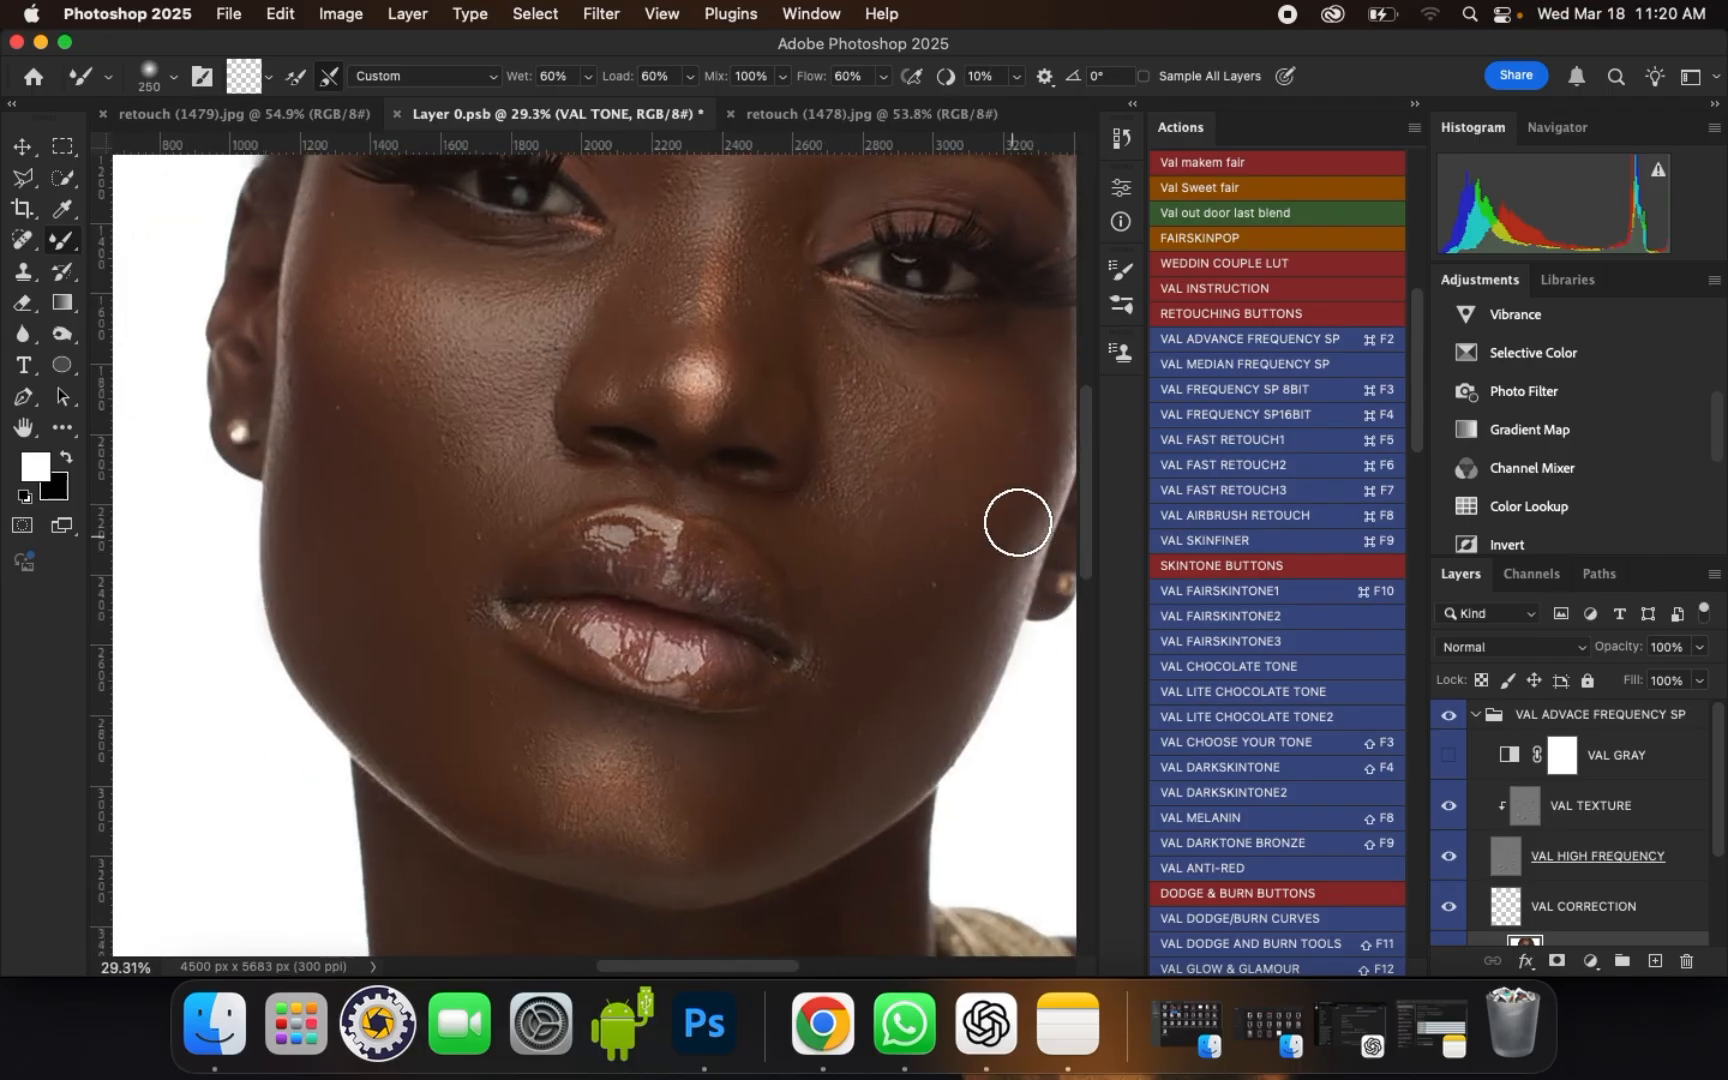
scroll(1069, 486, up, 1)
drag(1027, 530, 995, 554)
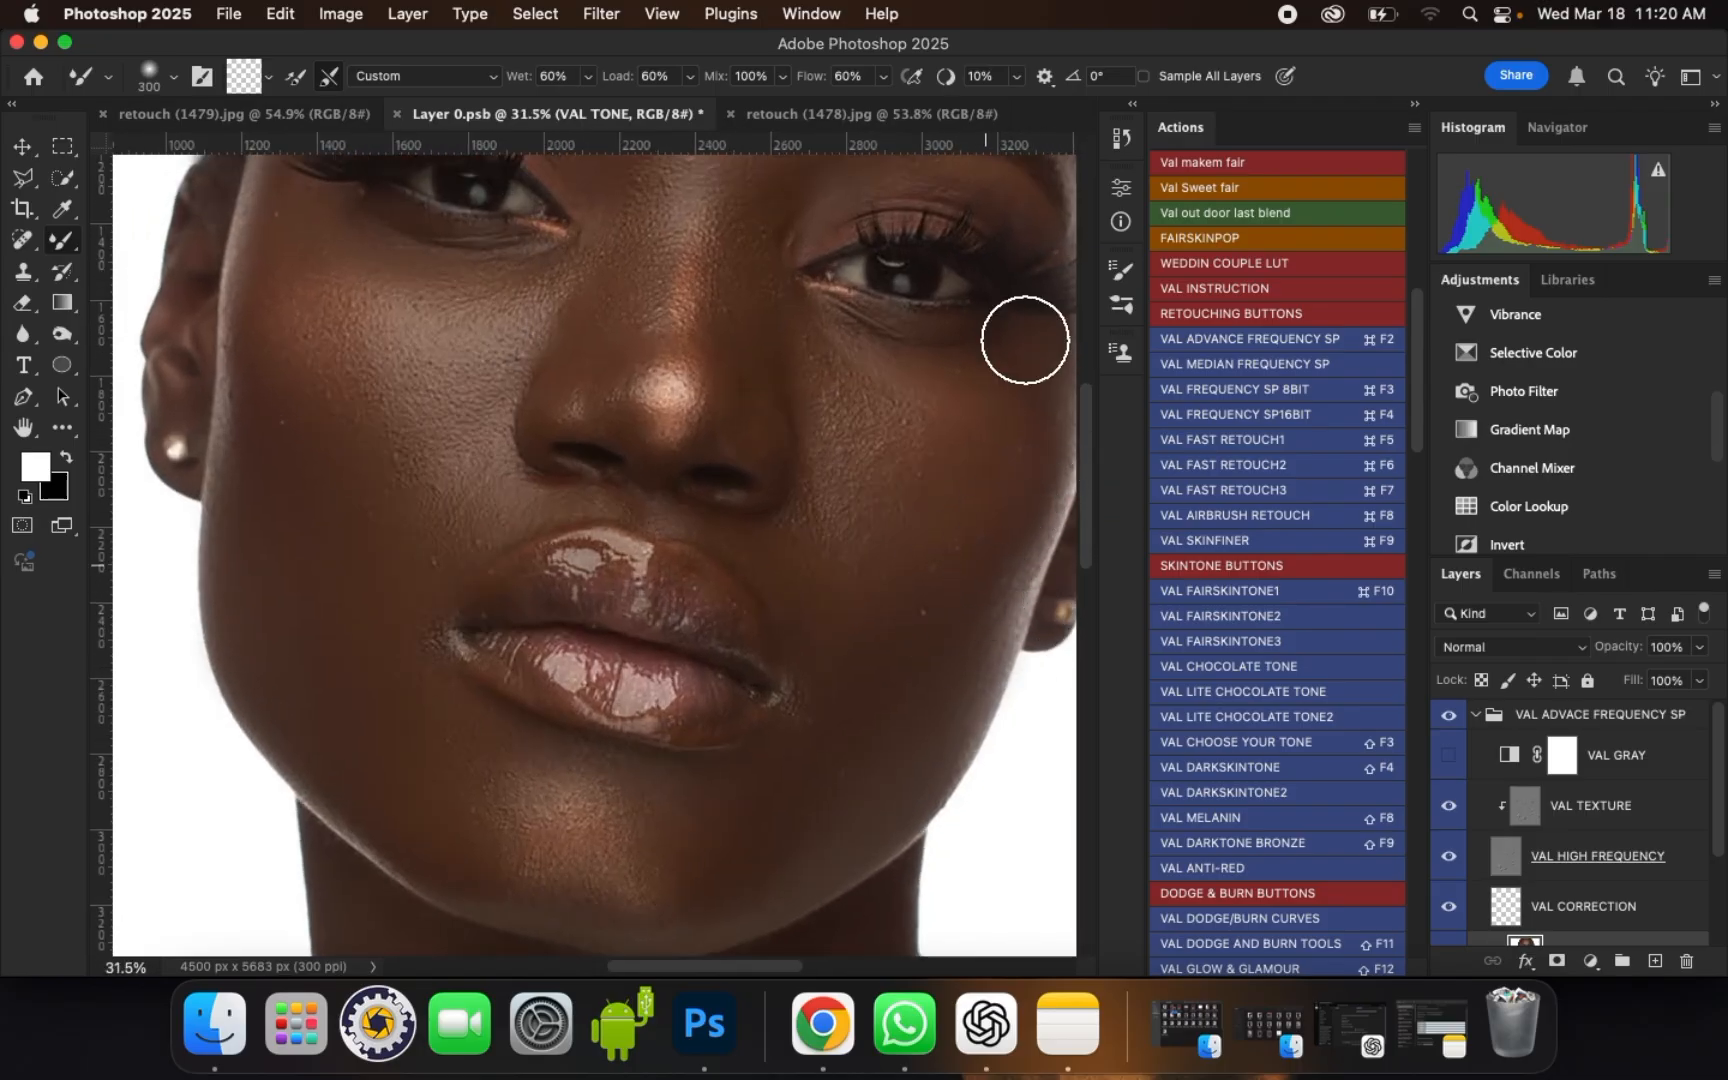
Step: Blend the upper right cheek below the eye with a brush size of 300
mouse_move(899, 388)
mouse_down()
mouse_move(949, 406)
mouse_move(916, 404)
mouse_move(957, 375)
mouse_move(886, 362)
mouse_up()
key(bracketleft)
key(bracketright)
drag(1034, 411, 998, 395)
scroll(793, 395, down, 1)
drag(926, 475, 922, 475)
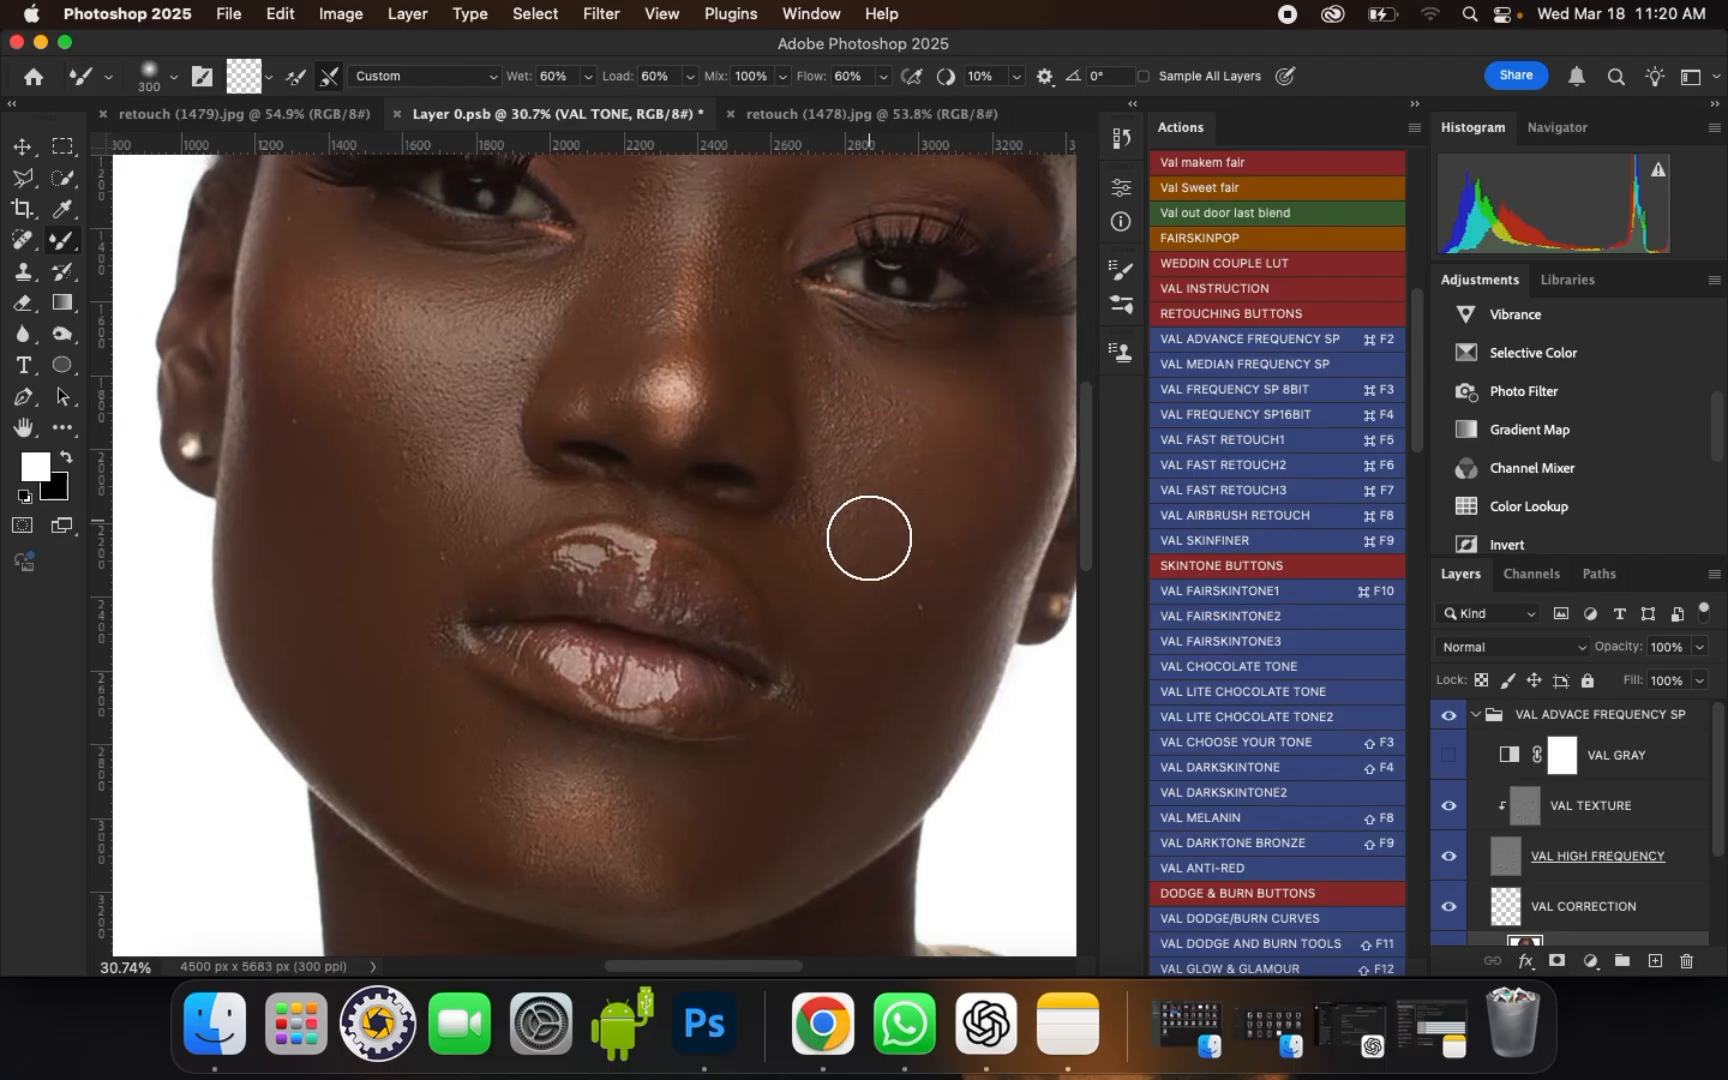
Step: Even out the middle and lower right cheek, enlarging the brush from size 300 to 400
drag(861, 537, 879, 535)
mouse_move(878, 541)
mouse_down()
mouse_move(911, 570)
mouse_move(879, 657)
mouse_move(889, 604)
mouse_up()
mouse_move(990, 524)
mouse_down()
mouse_move(999, 473)
mouse_move(949, 473)
mouse_move(1003, 543)
mouse_move(1020, 483)
mouse_move(986, 504)
mouse_up()
drag(943, 568, 930, 578)
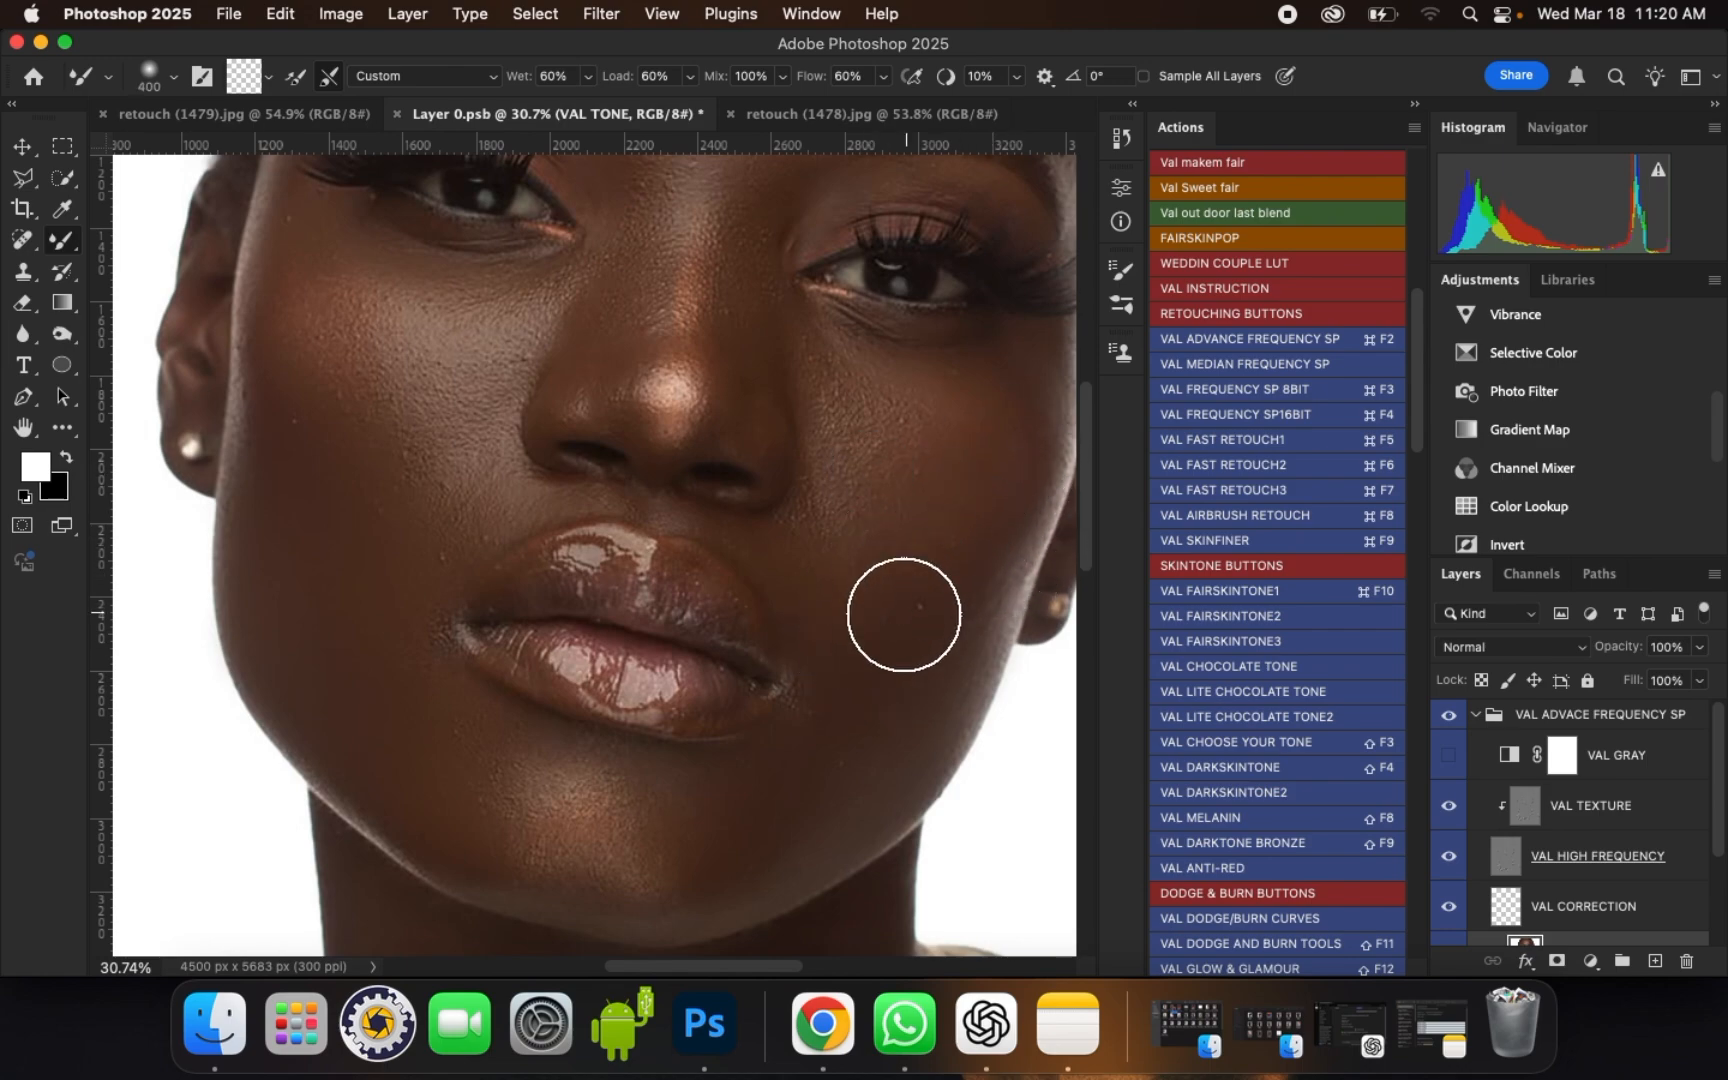
drag(867, 656, 867, 670)
Step: Smooth the skin between the nose and the right eye's inner corner and the adjoining upper cheek with a smaller brush
scroll(810, 348, up, 2)
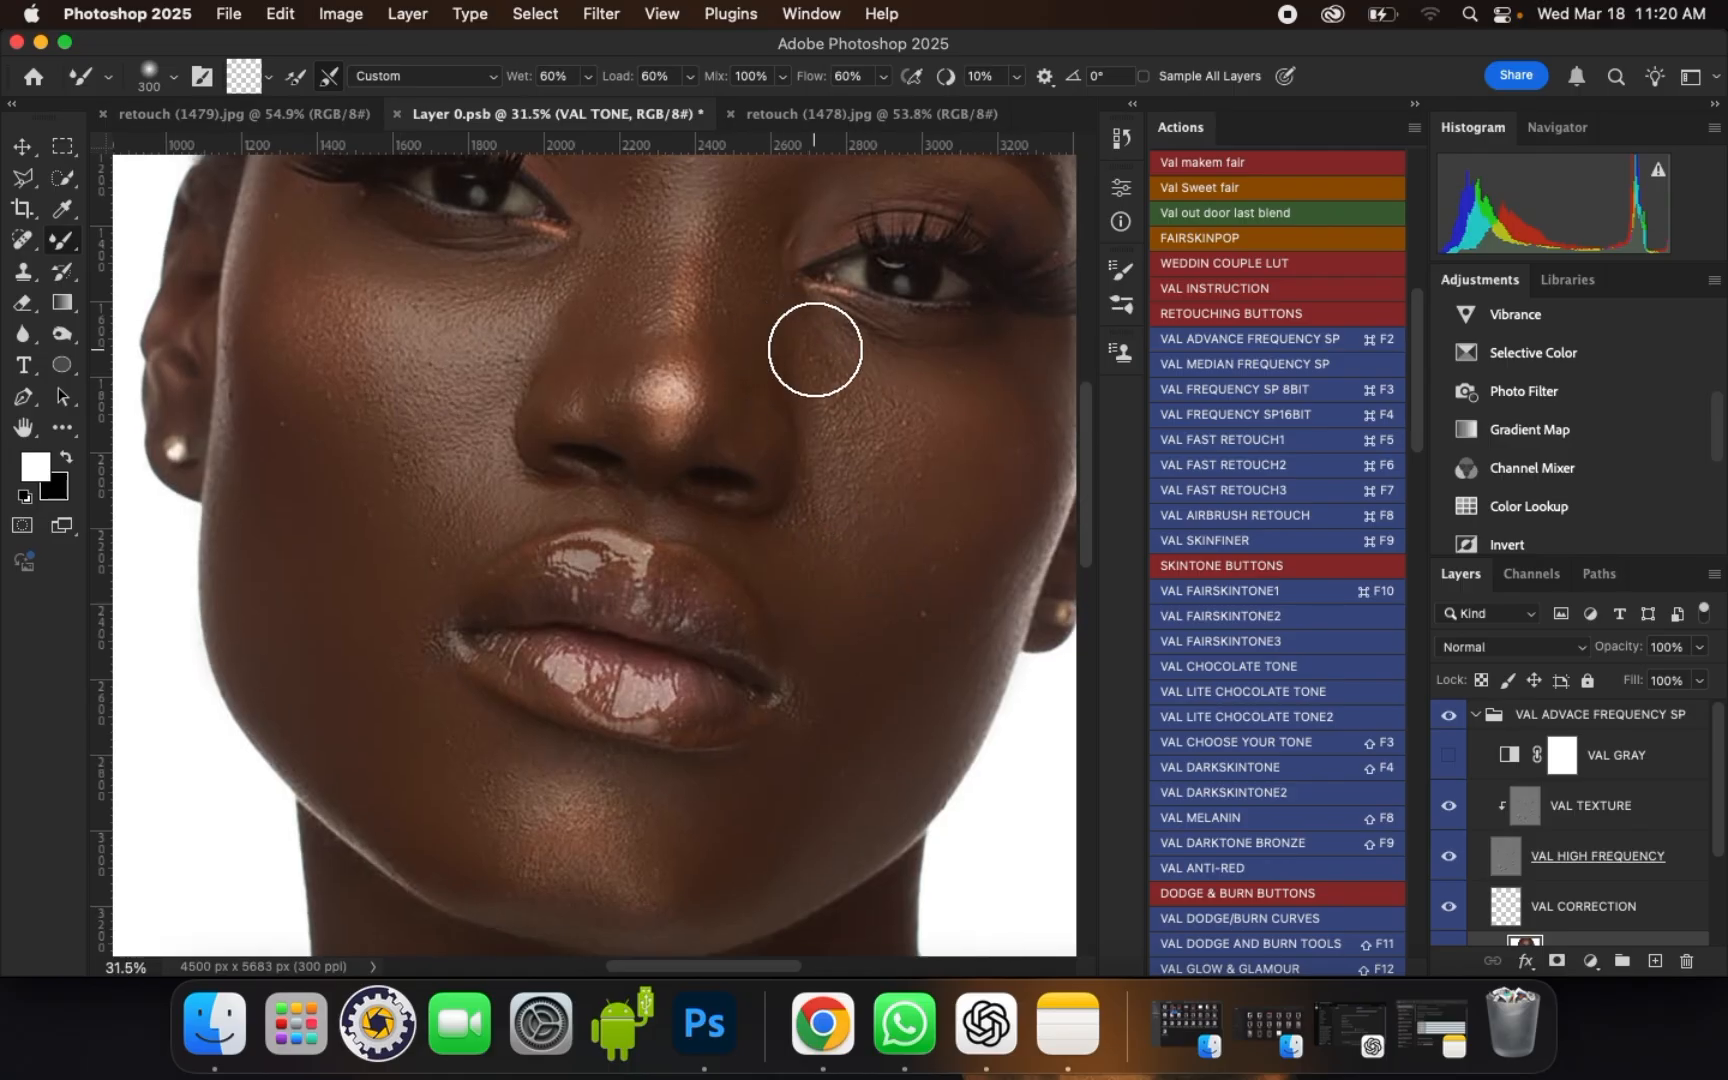
key([)
drag(819, 357, 820, 355)
mouse_move(931, 427)
mouse_down()
mouse_move(900, 371)
mouse_move(841, 338)
mouse_move(921, 410)
mouse_up()
Step: Blend the right cheek from beside the nostril down past the mouth corner, enlarging the brush along the way
key(])
drag(836, 486, 853, 535)
drag(856, 542, 862, 555)
key(])
mouse_move(891, 583)
mouse_down()
mouse_move(1008, 533)
mouse_move(982, 405)
mouse_move(975, 596)
mouse_move(917, 656)
mouse_move(908, 641)
mouse_move(955, 621)
mouse_move(897, 641)
mouse_up()
click(975, 410)
Step: Smooth the right side of the nose and the inner corner of the right eye, reducing the brush to sizes 150 and 100
key([)
drag(736, 408, 719, 360)
scroll(550, 502, down, 3)
scroll(729, 314, up, 5)
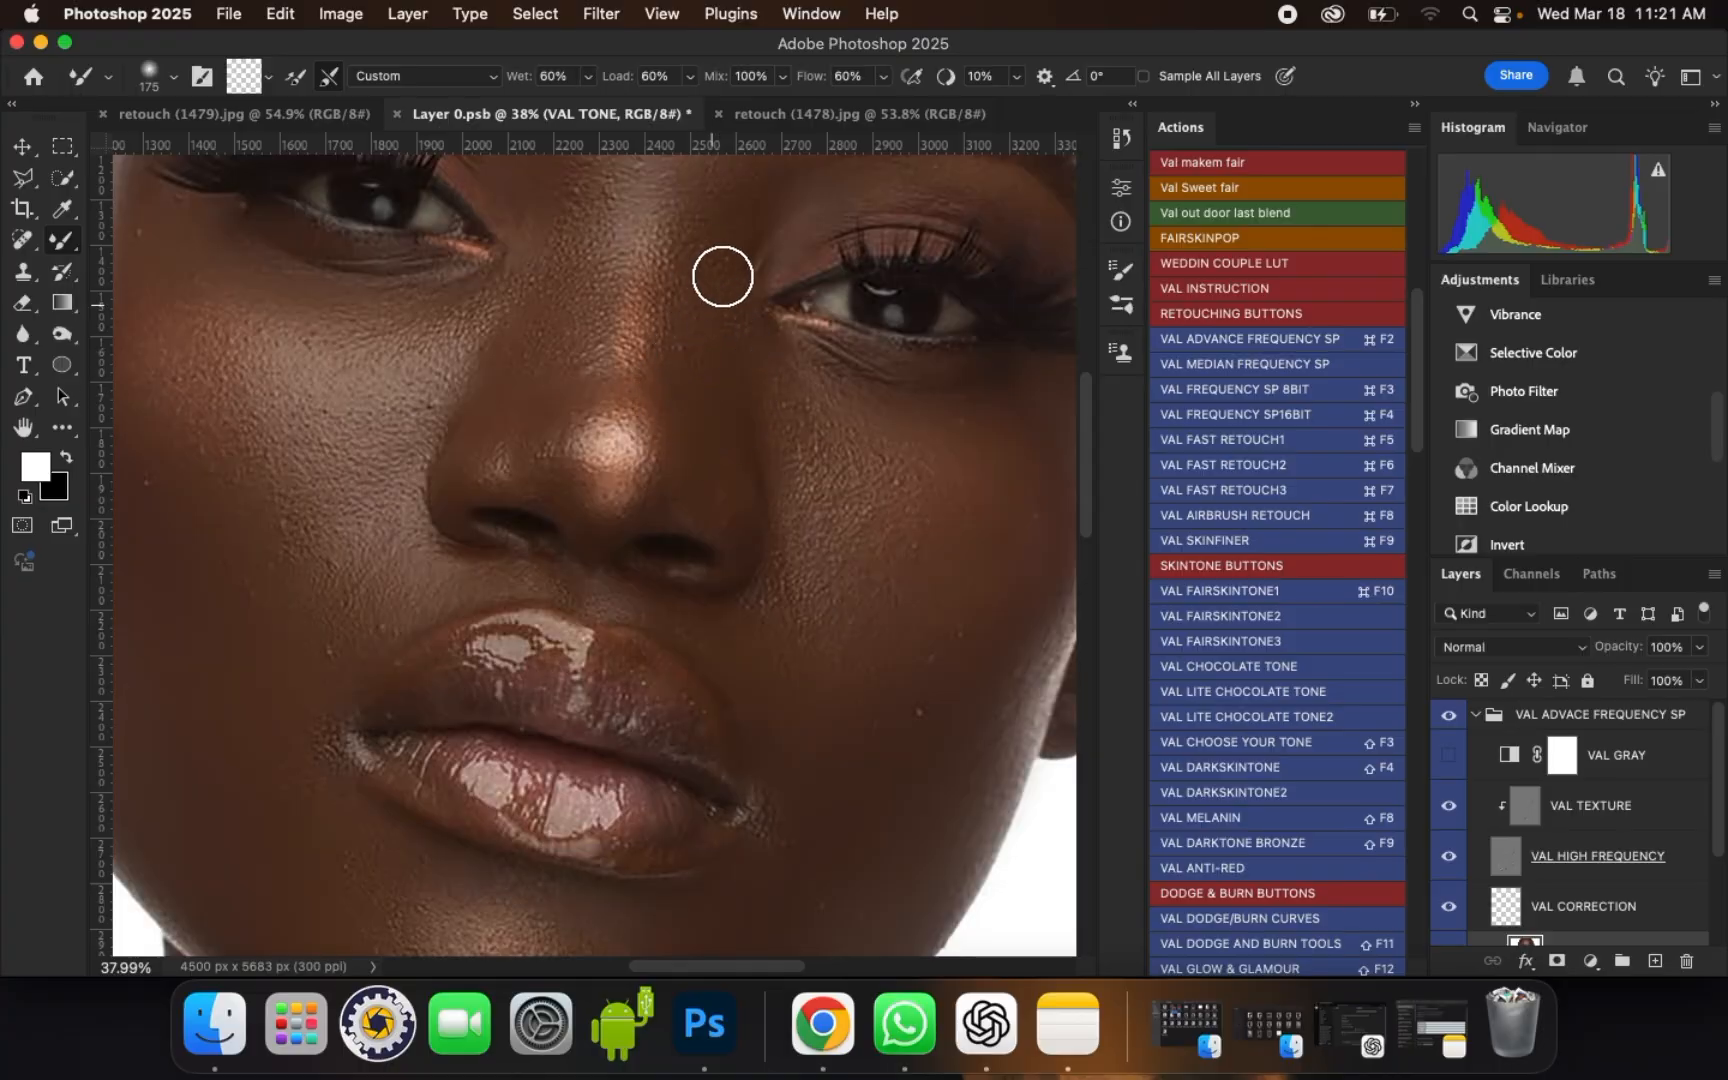
scroll(718, 273, up, 1)
key([)
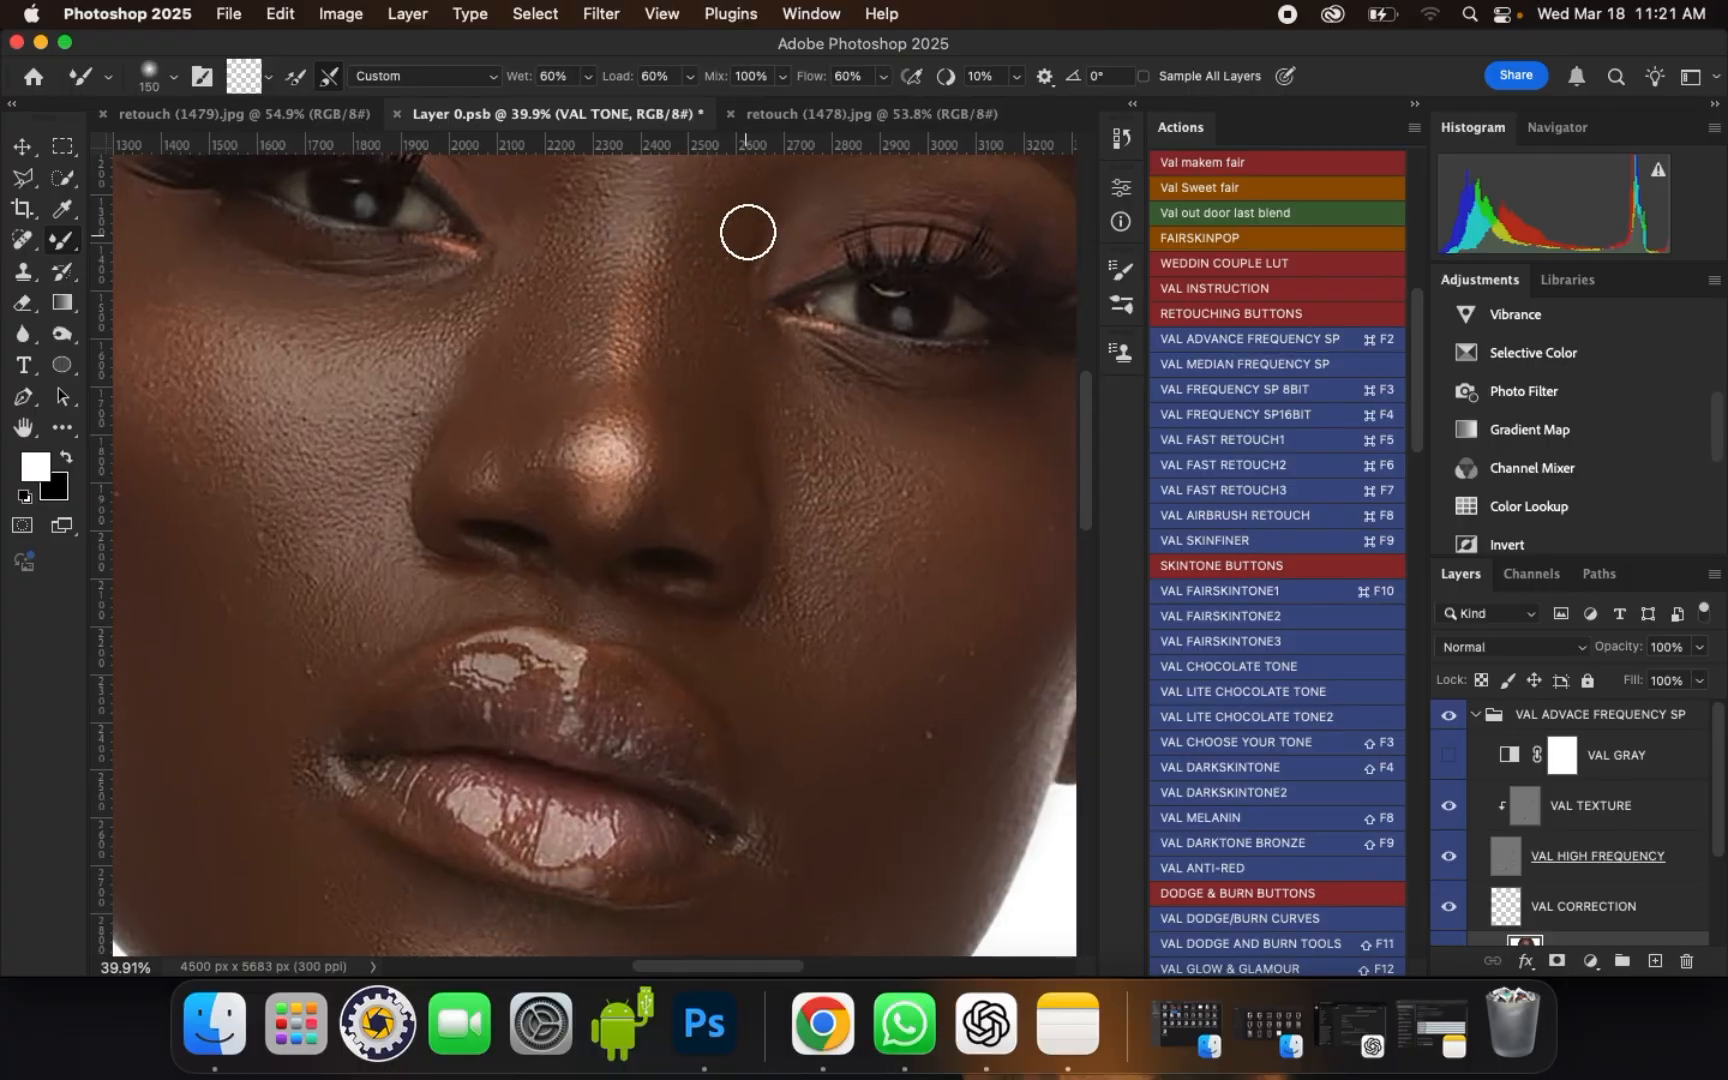
drag(748, 232, 732, 269)
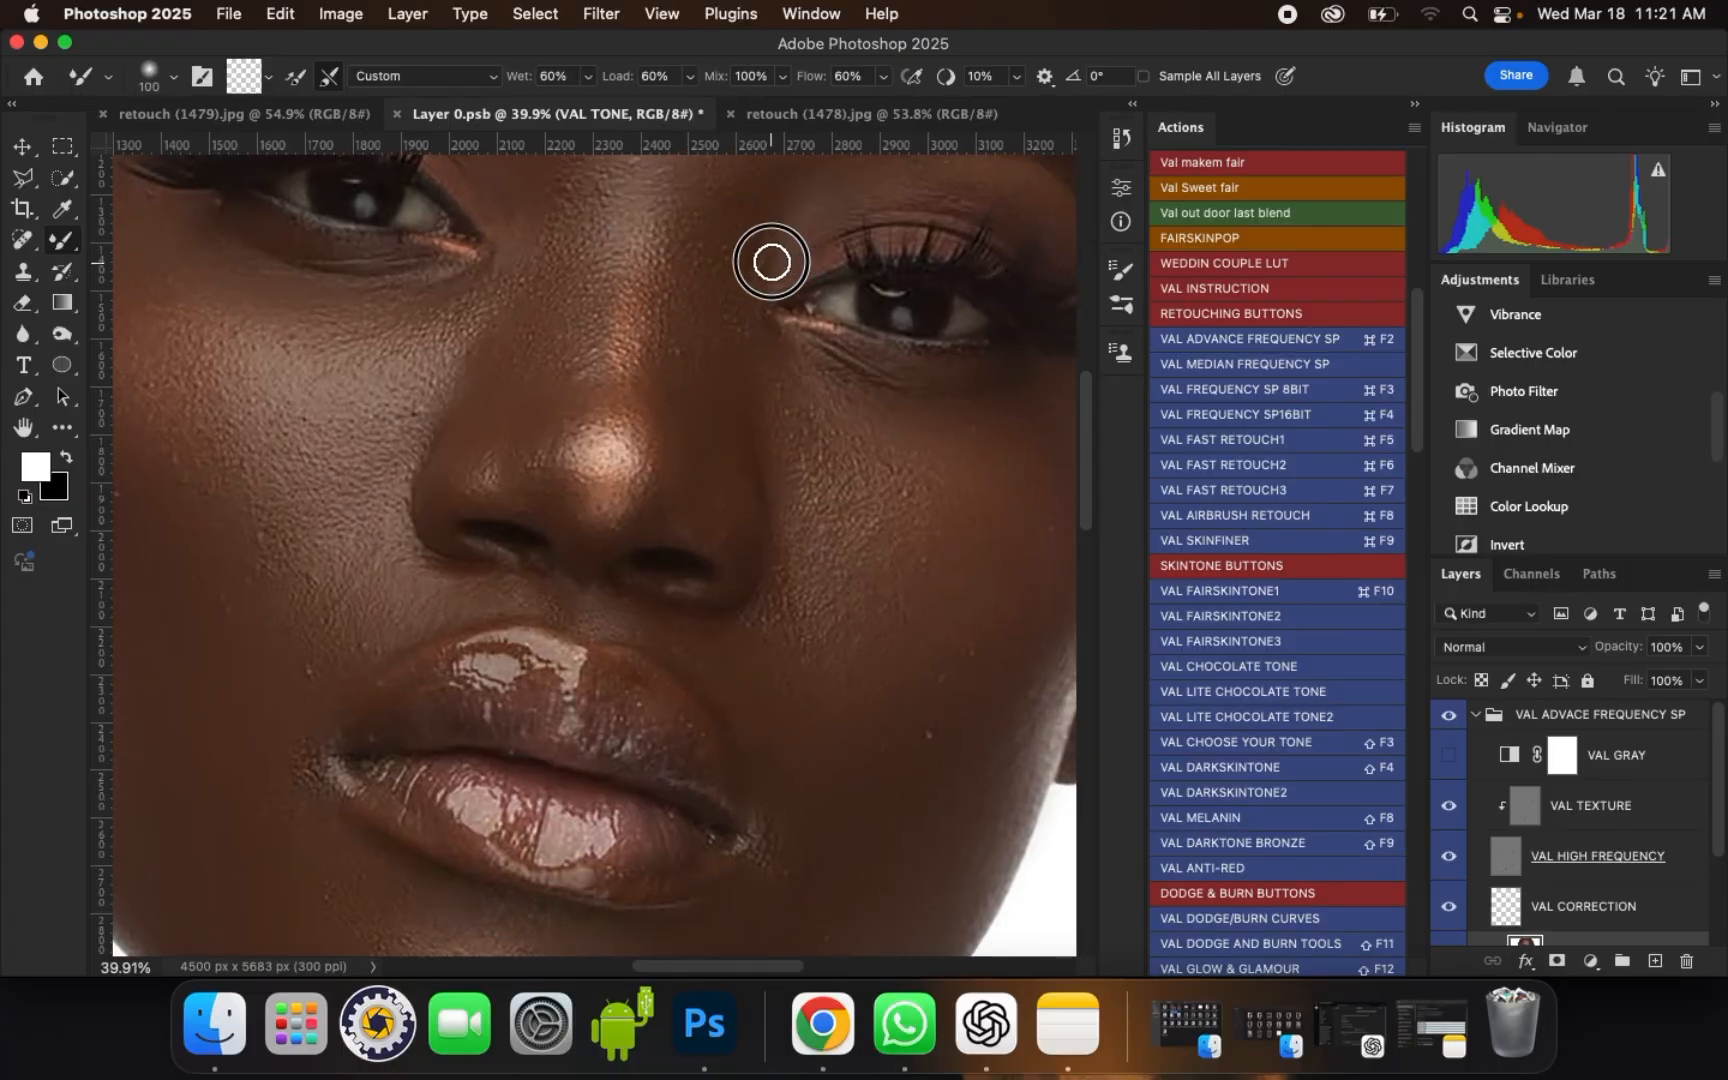
drag(782, 338, 788, 350)
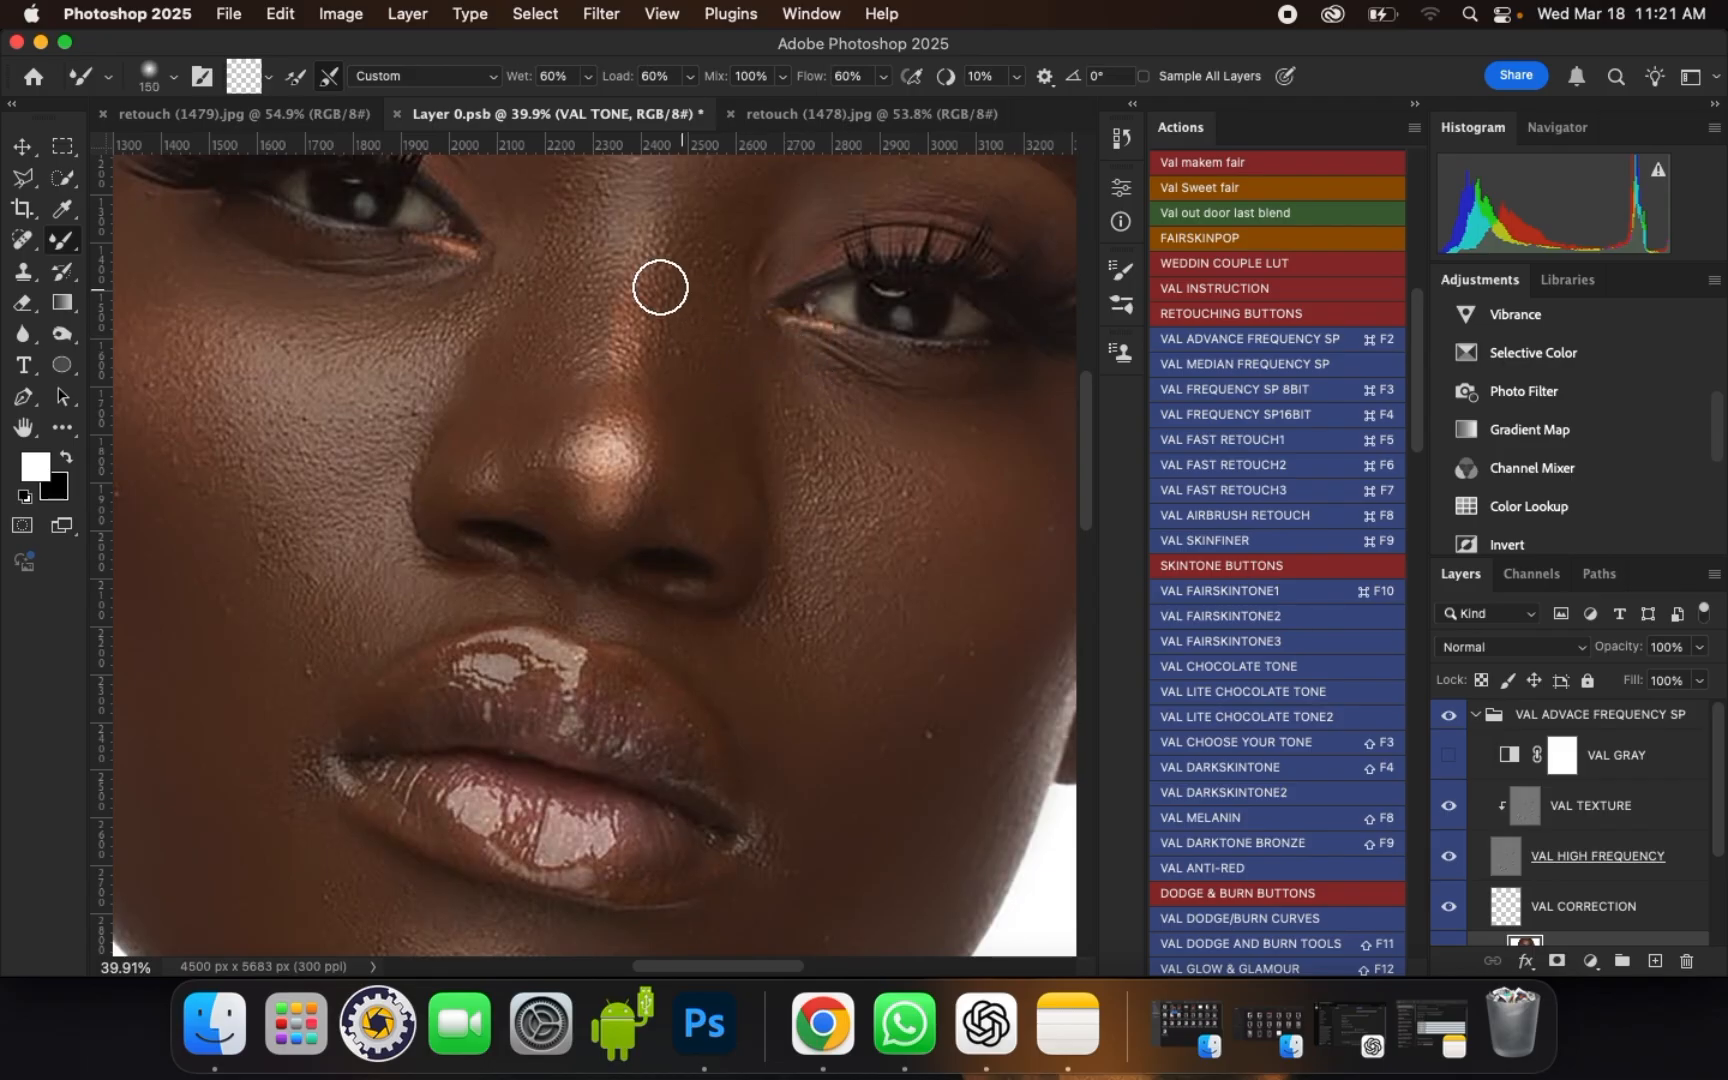
Step: Blend the left side of the nose, its tip and the bridge with brush sizes of 150 and 175
drag(524, 340, 531, 388)
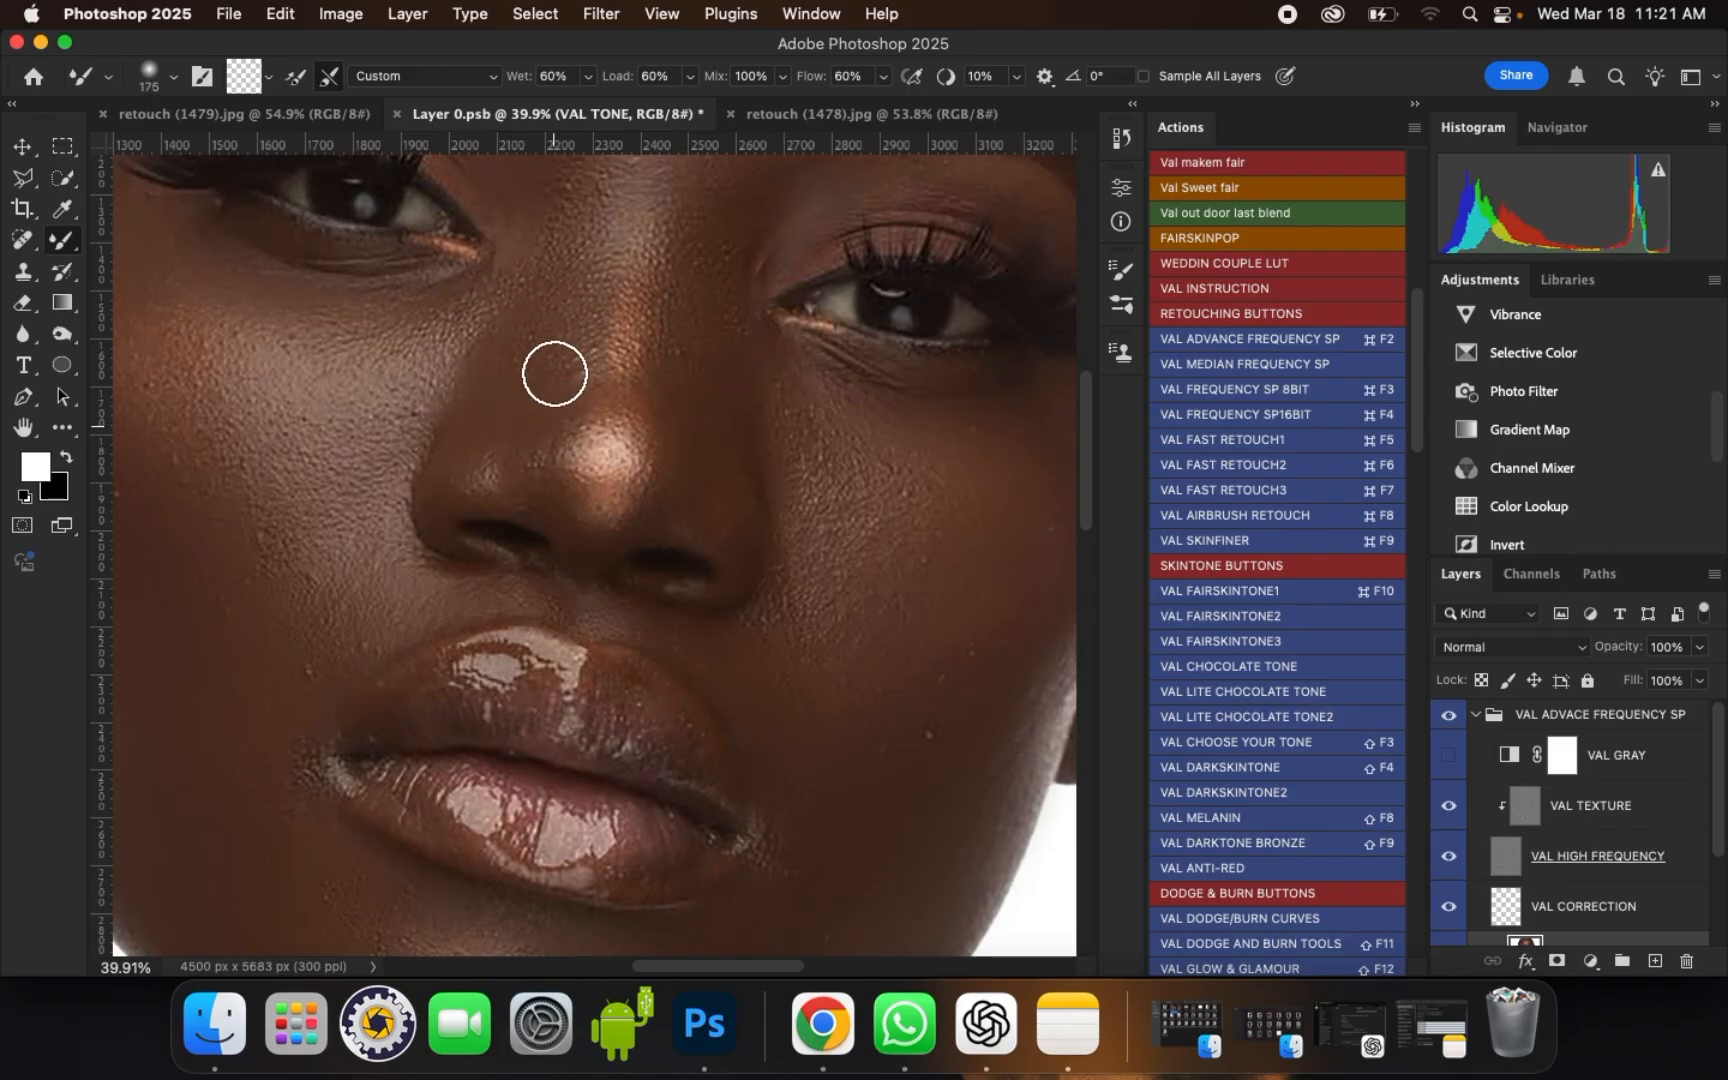
mouse_move(610, 520)
mouse_down()
mouse_move(573, 534)
mouse_move(612, 503)
mouse_move(658, 356)
mouse_up()
scroll(632, 550, down, 5)
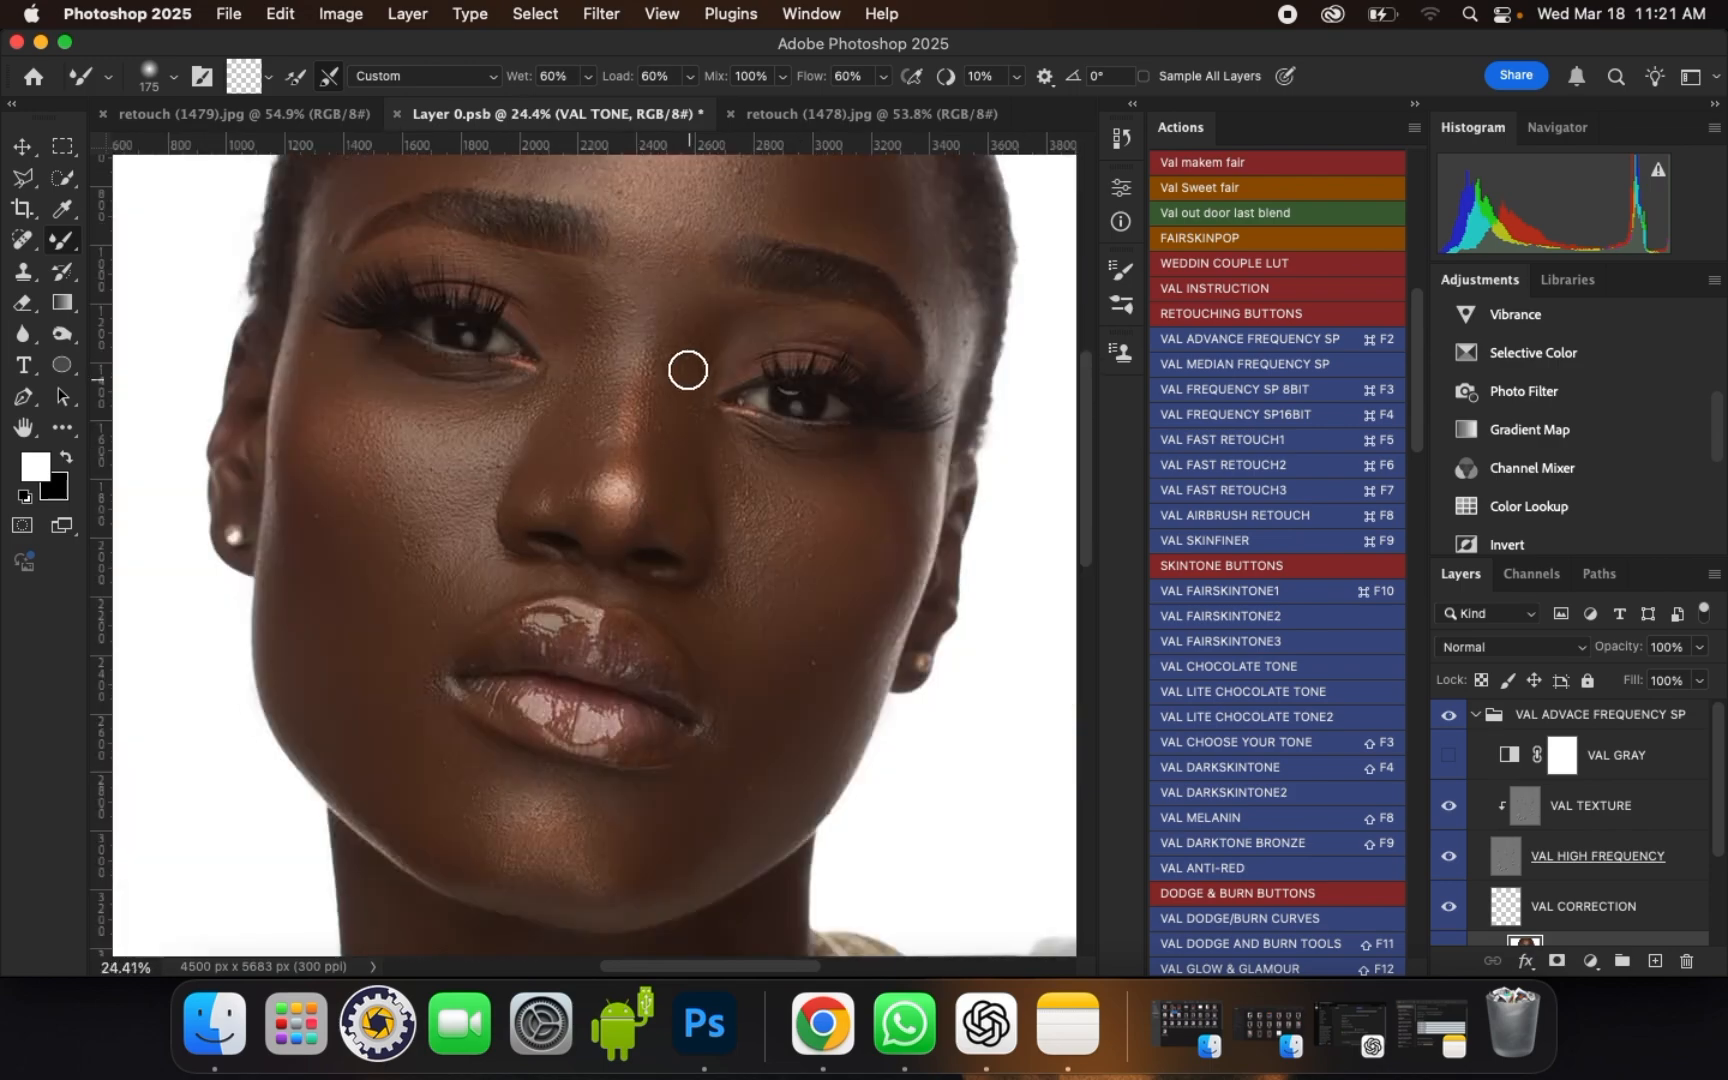
Step: Smooth the upper nose bridge and the skin between the eyebrows toward both eyelids, finishing at brush size 175
scroll(689, 358, up, 5)
drag(714, 276, 766, 265)
key([)
drag(777, 262, 775, 268)
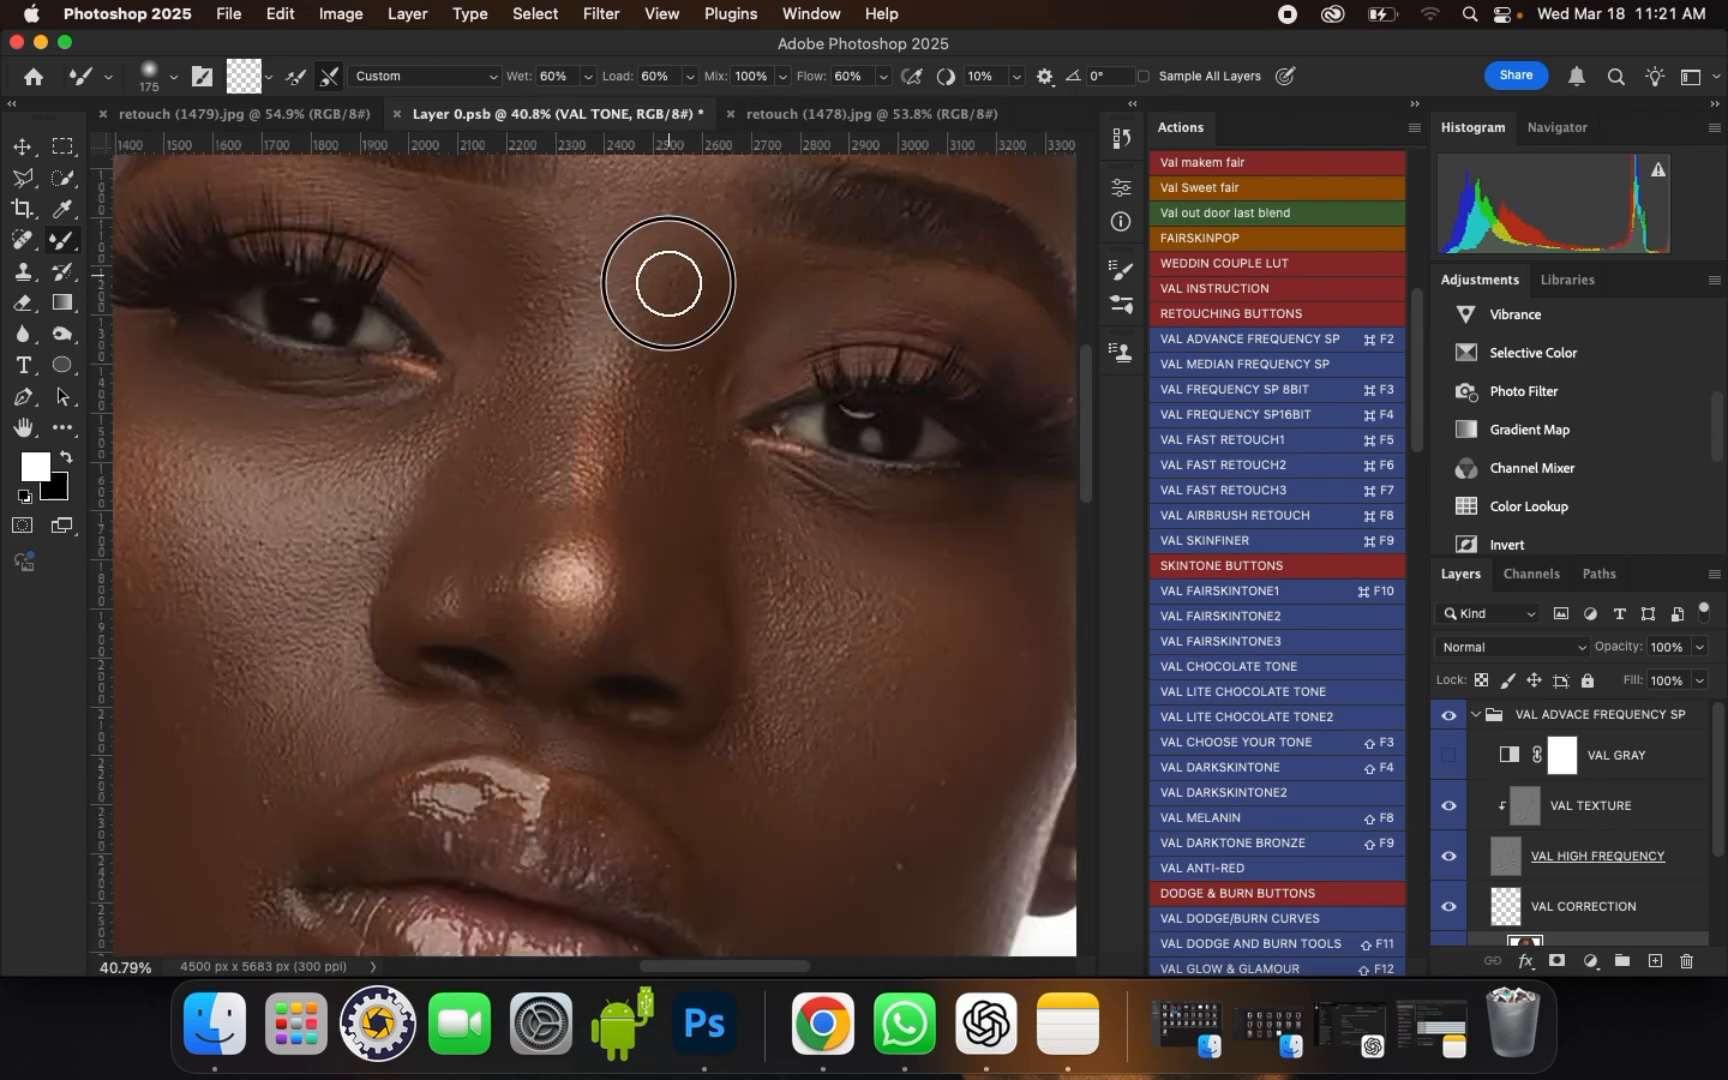
mouse_move(669, 283)
mouse_down()
mouse_move(519, 258)
mouse_move(473, 221)
mouse_up()
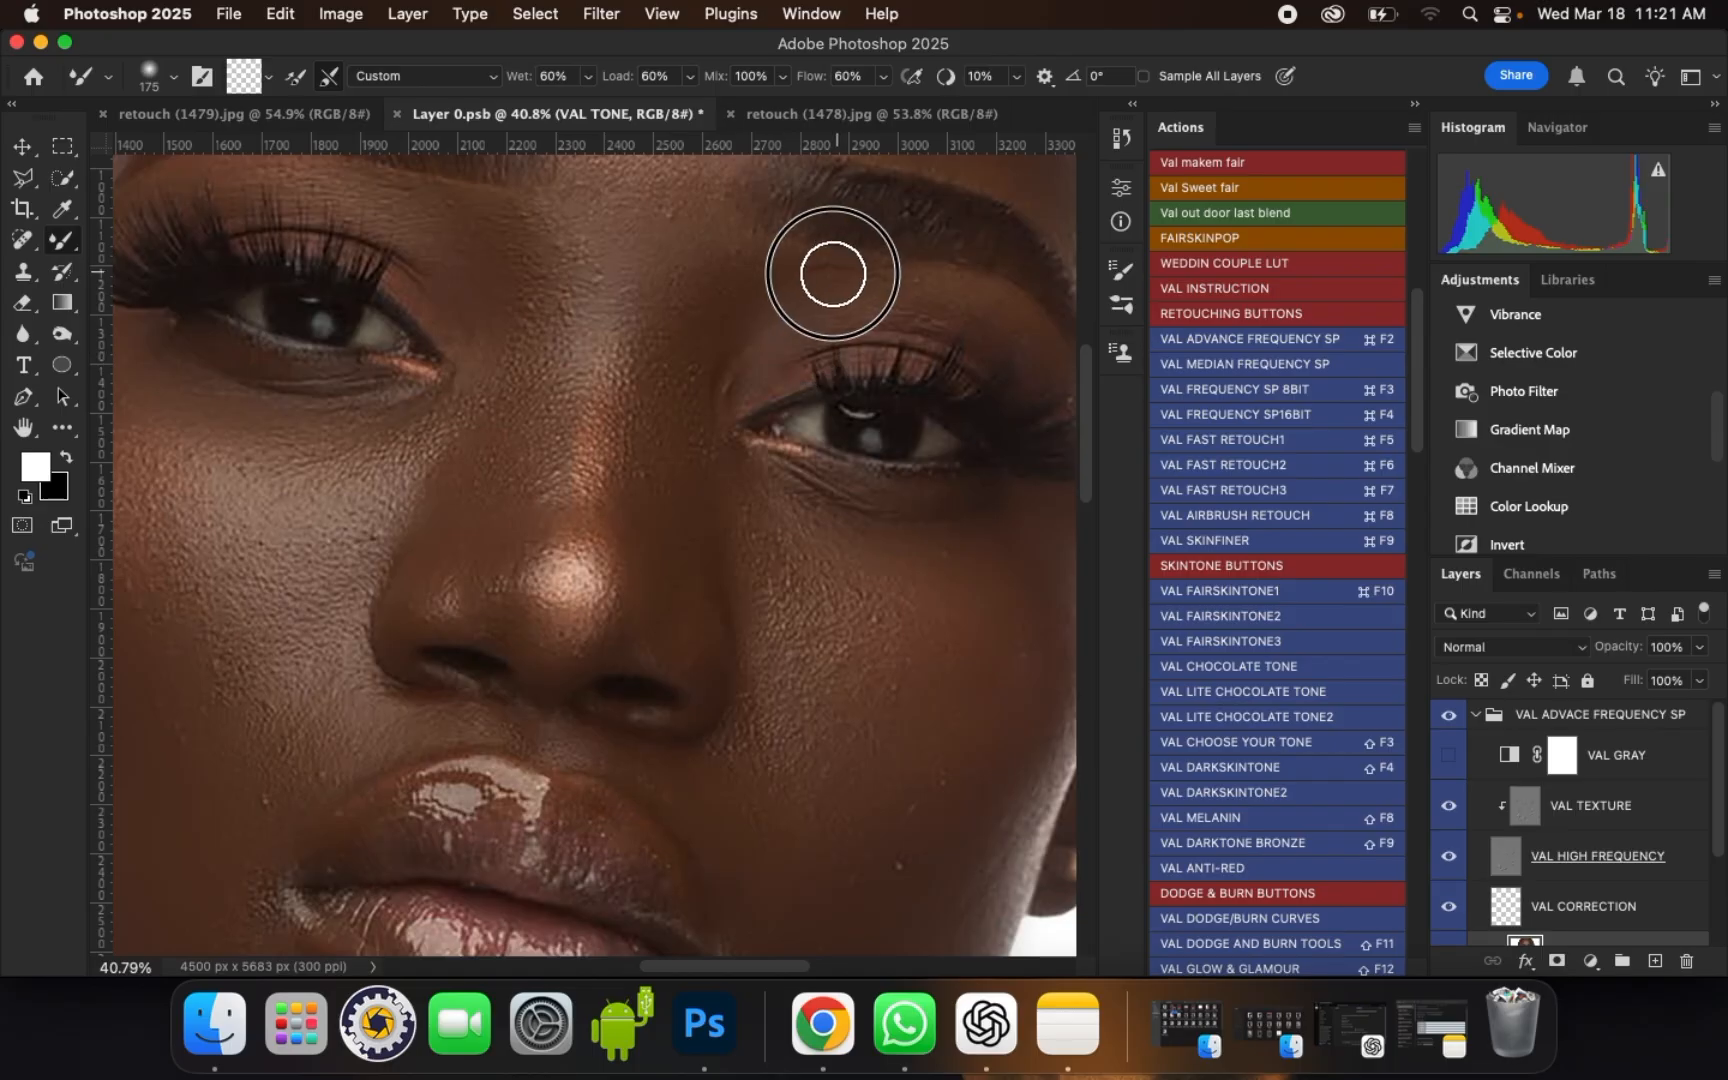
Step: Blend the right upper eyelid from the inner corner to below the brow with brush sizes of 175, 125 and 150
mouse_move(833, 273)
mouse_down()
mouse_move(893, 290)
mouse_move(830, 290)
mouse_up()
key([)
drag(730, 416, 764, 364)
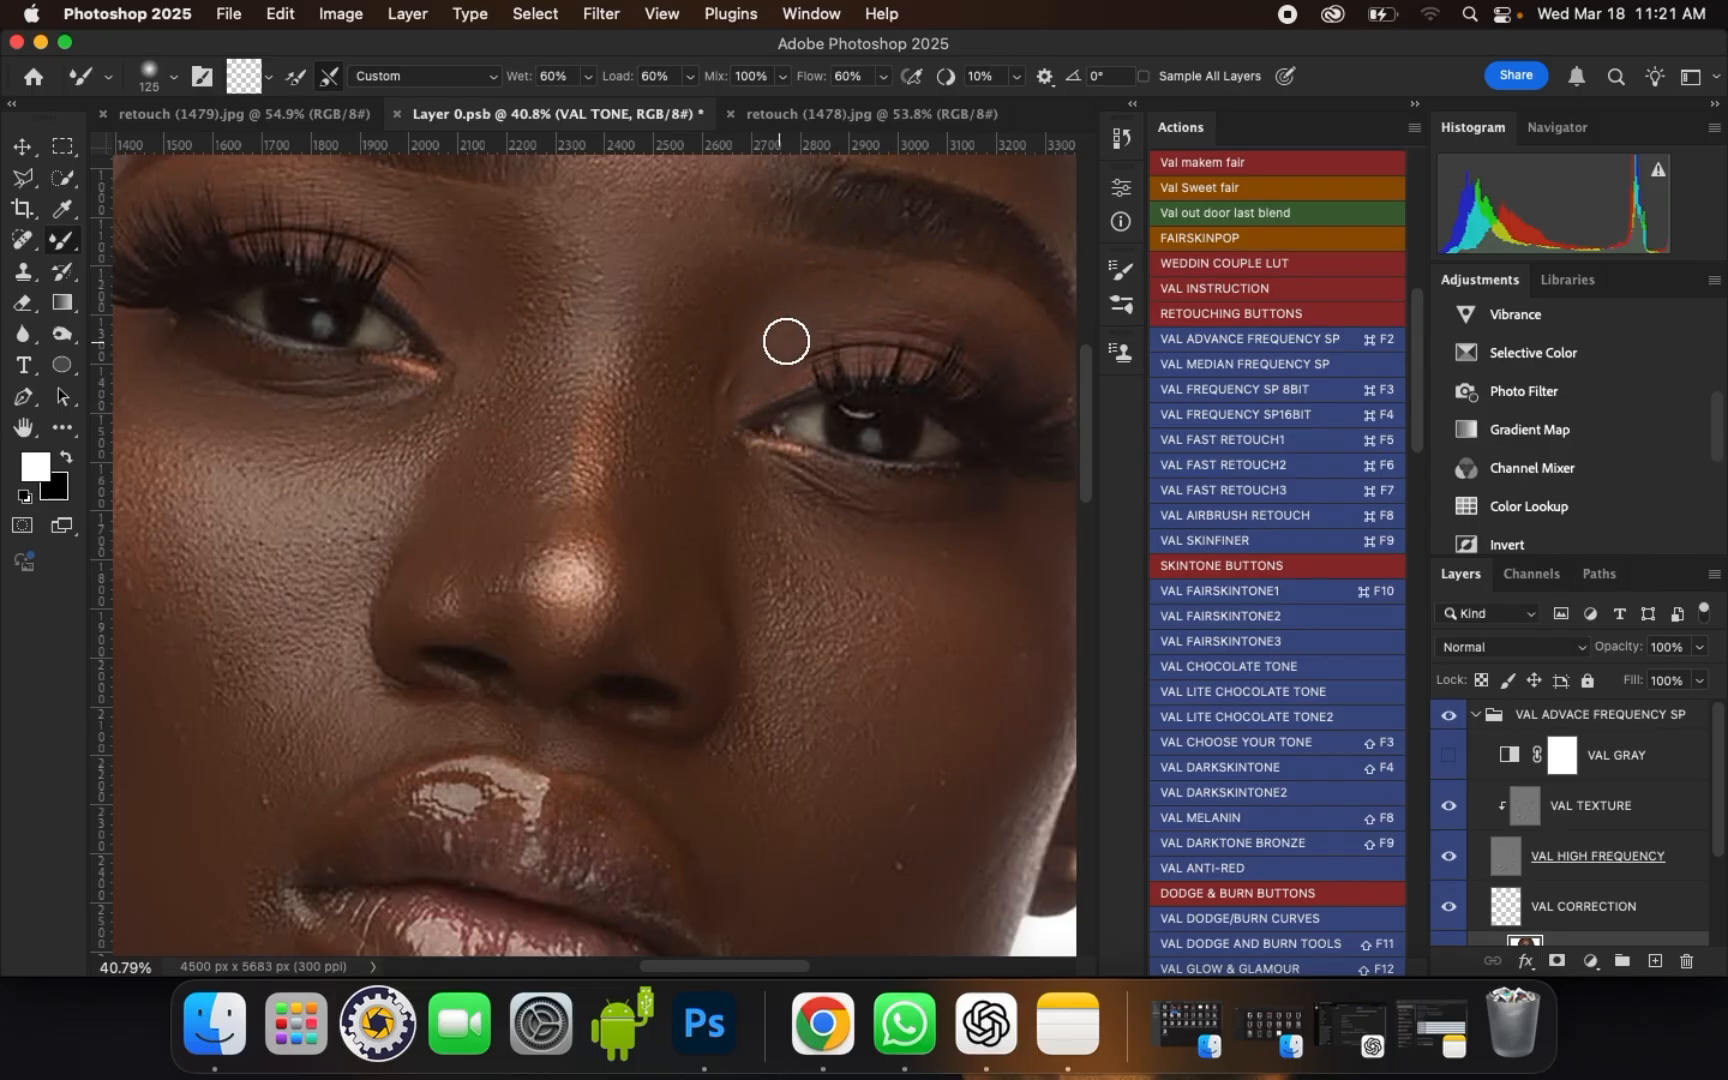
scroll(688, 379, down, 2)
scroll(918, 350, up, 3)
key(])
key(])
mouse_move(816, 306)
mouse_down()
mouse_move(924, 320)
mouse_move(902, 315)
mouse_move(994, 371)
mouse_up()
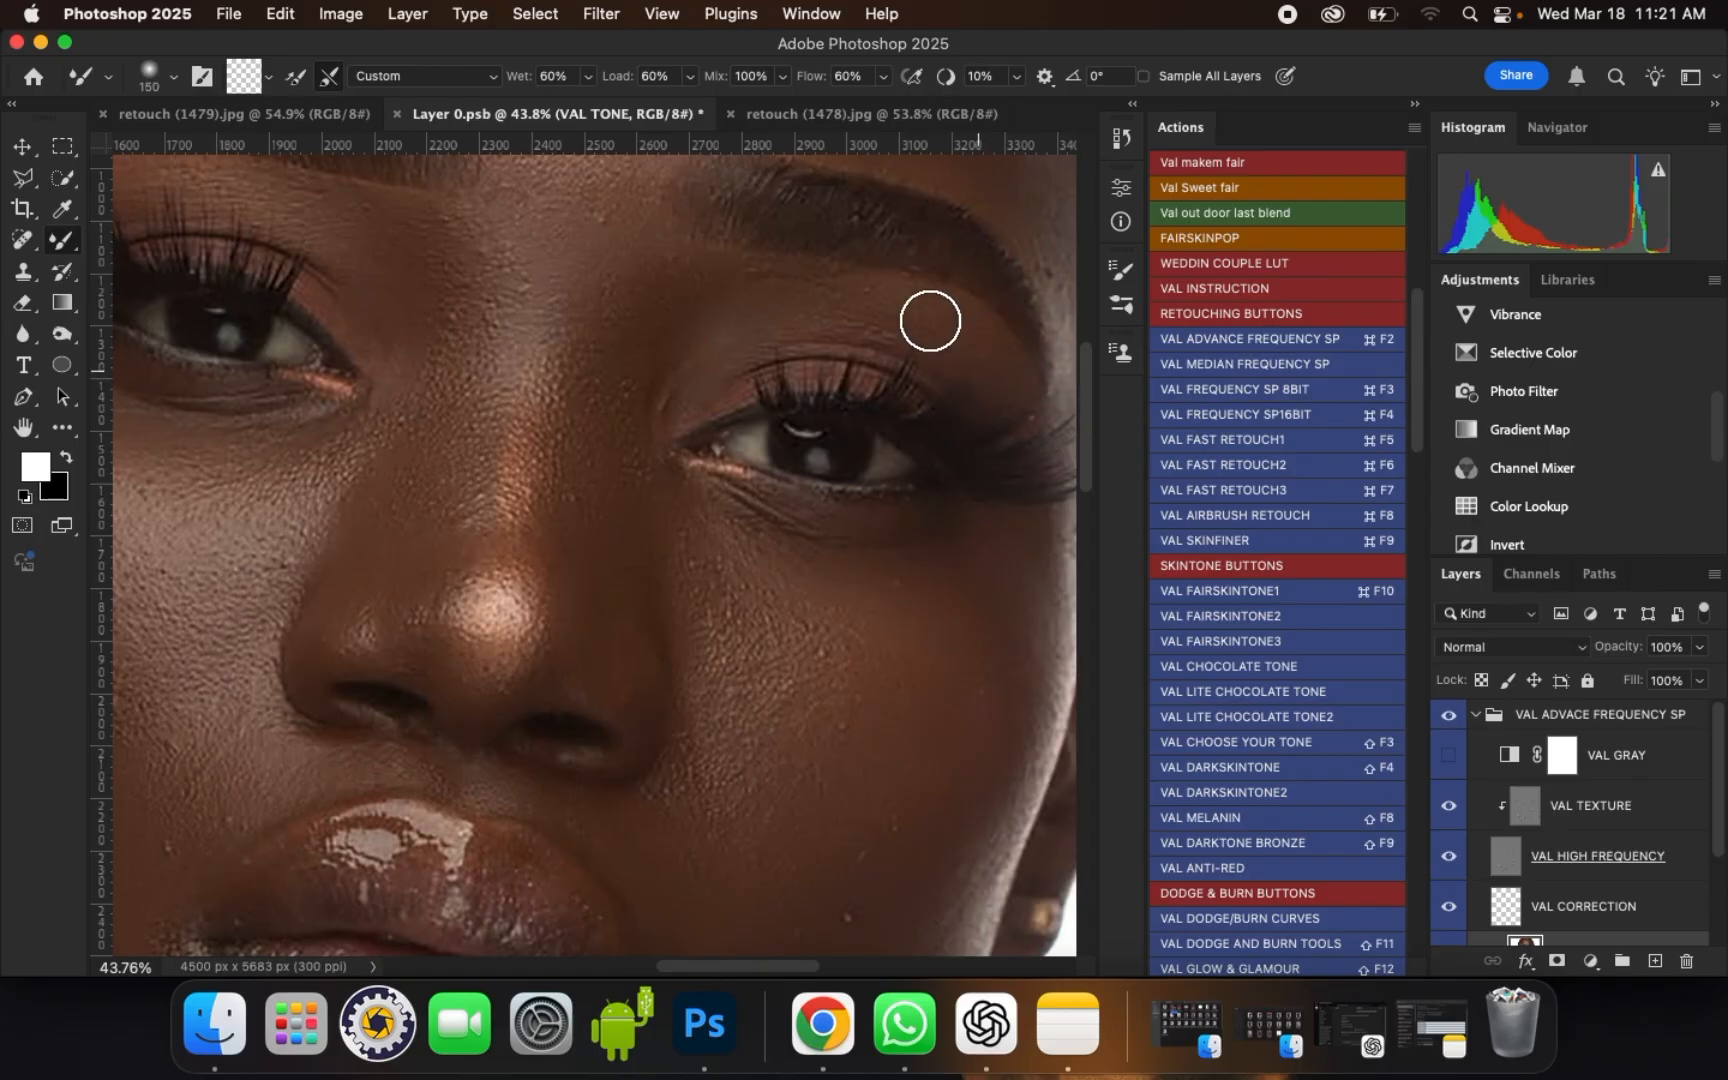
Step: Smooth the under-eye area of the right eye with a brush size of 200
scroll(734, 501, down, 1)
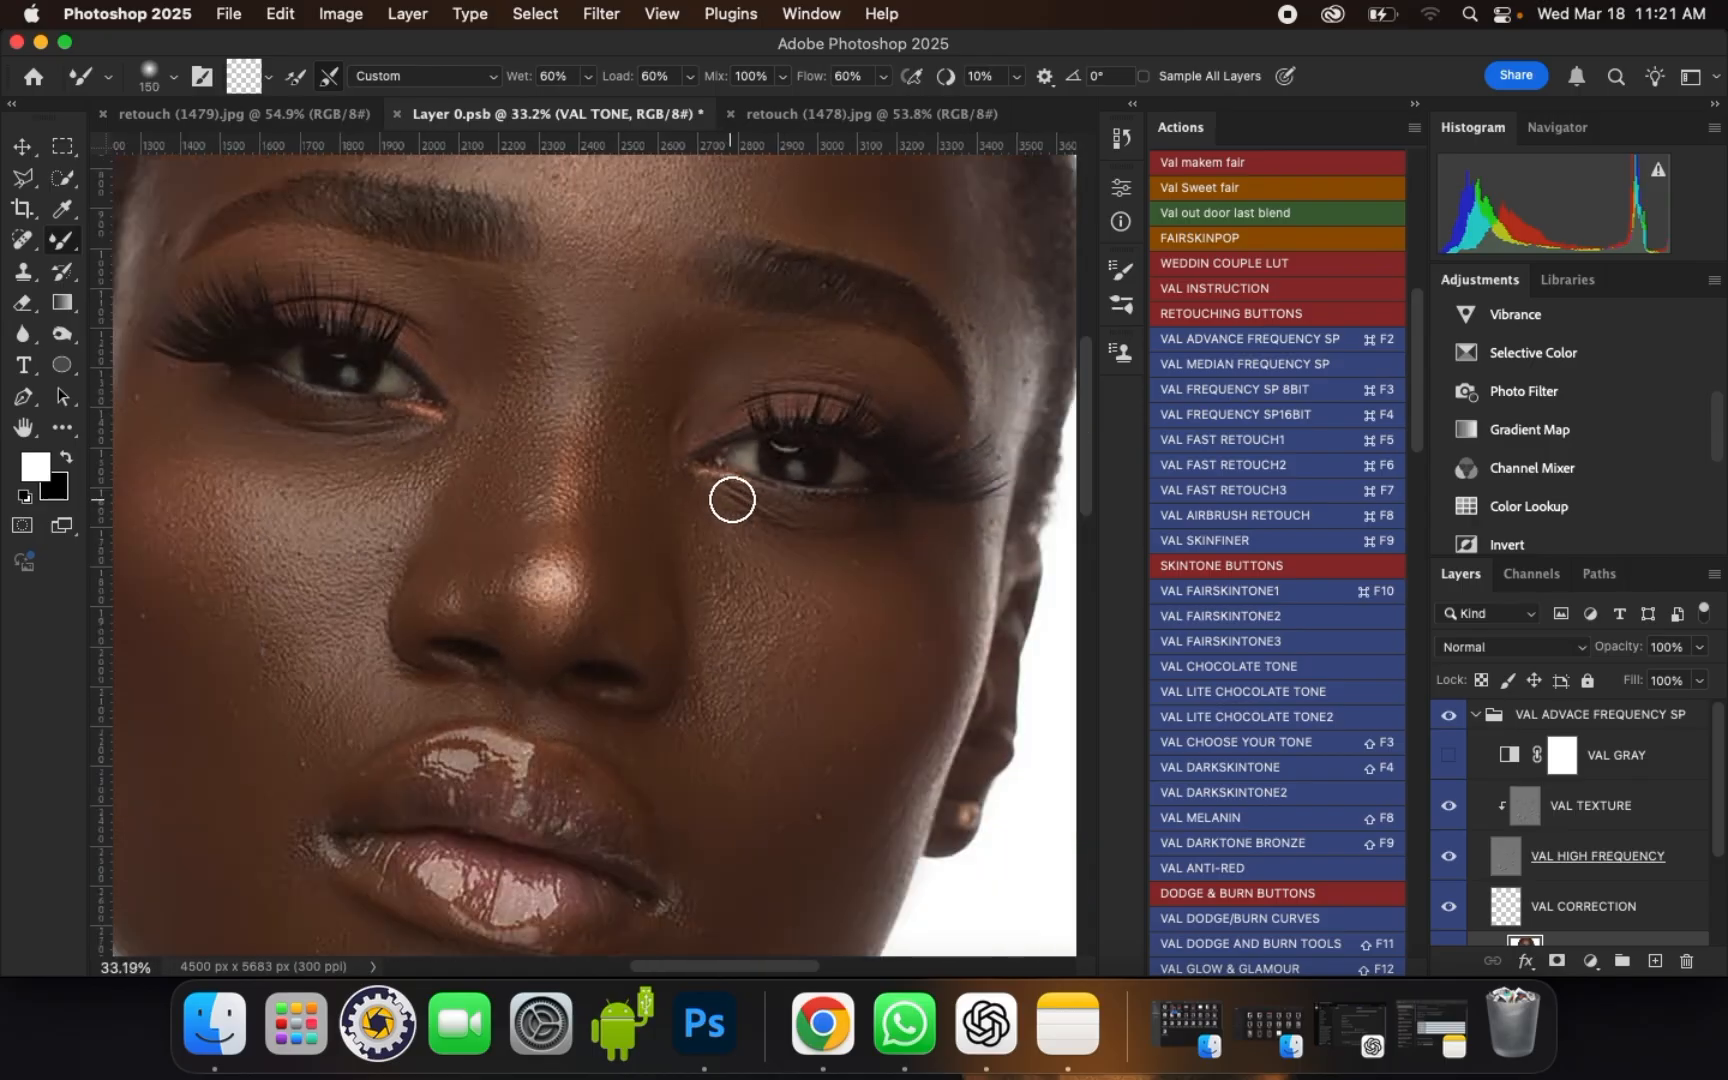
scroll(822, 468, down, 1)
key(])
key(])
scroll(885, 532, up, 1)
drag(880, 538, 802, 540)
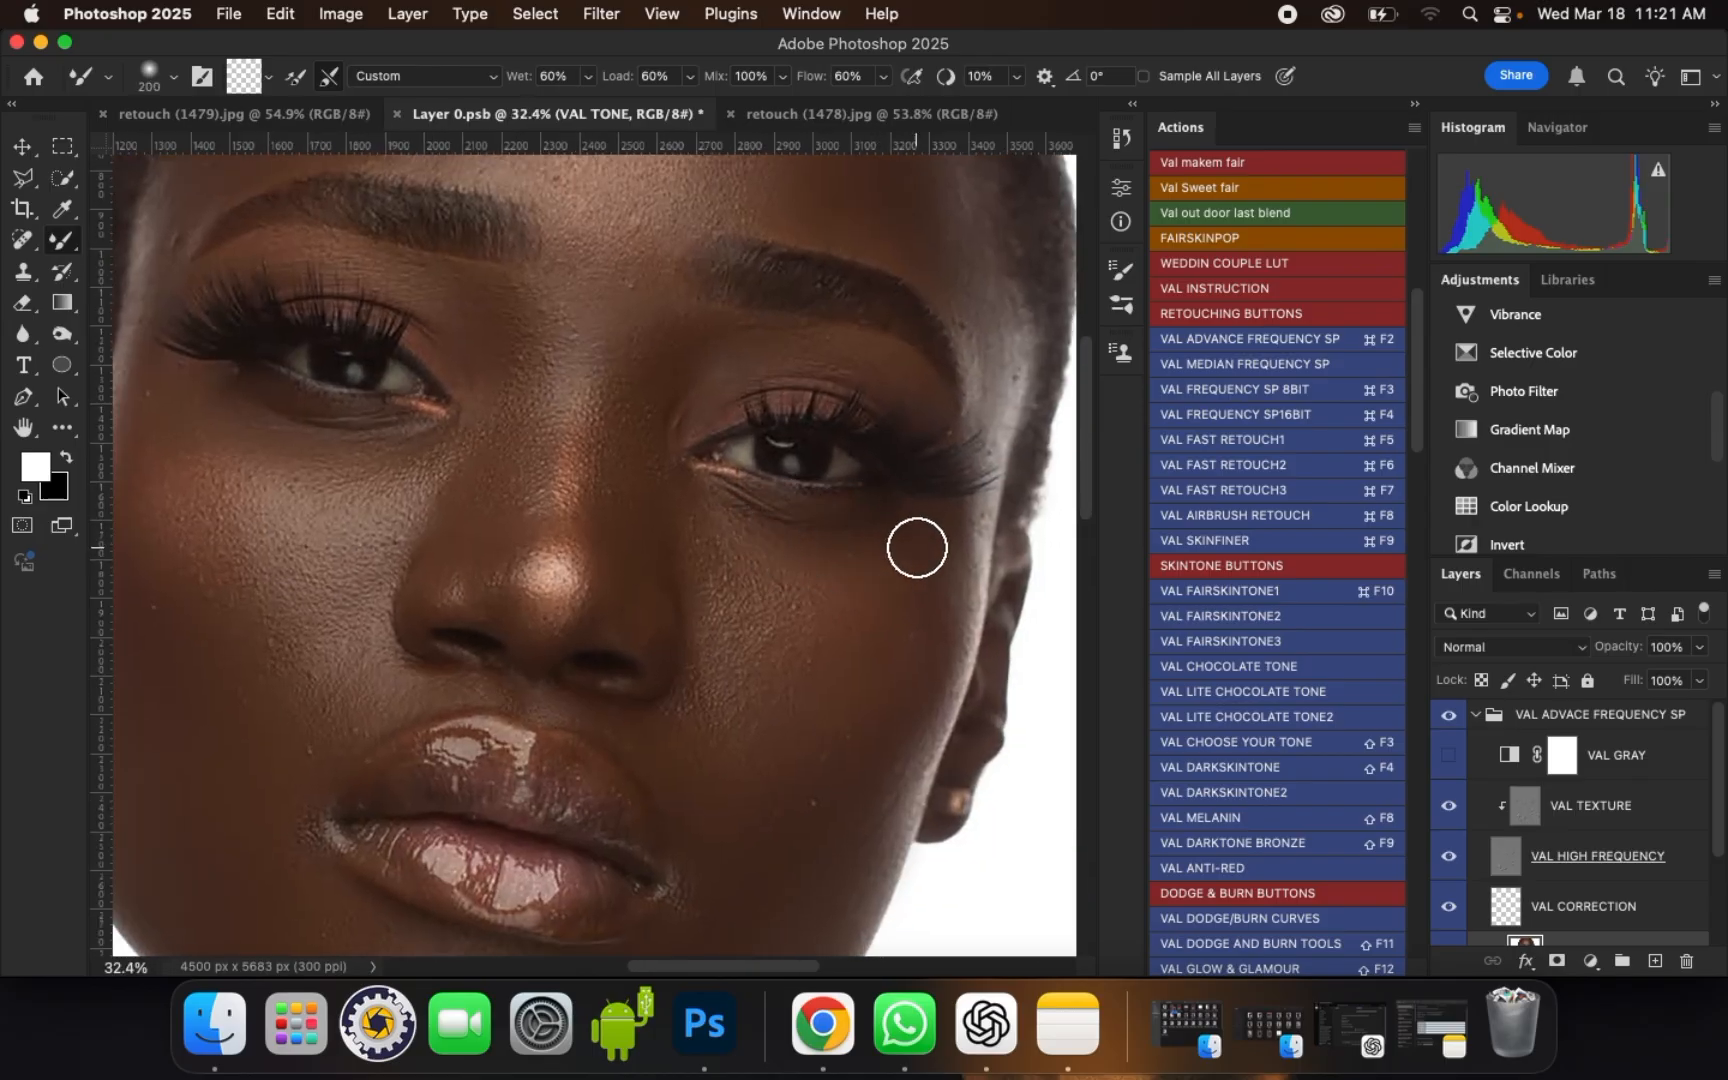
Step: Blend the outer right cheek down toward the earring, enlarging the brush to size 300
drag(945, 619, 908, 624)
key(])
mouse_move(891, 616)
mouse_down()
mouse_move(936, 611)
mouse_move(890, 660)
mouse_move(855, 740)
mouse_up()
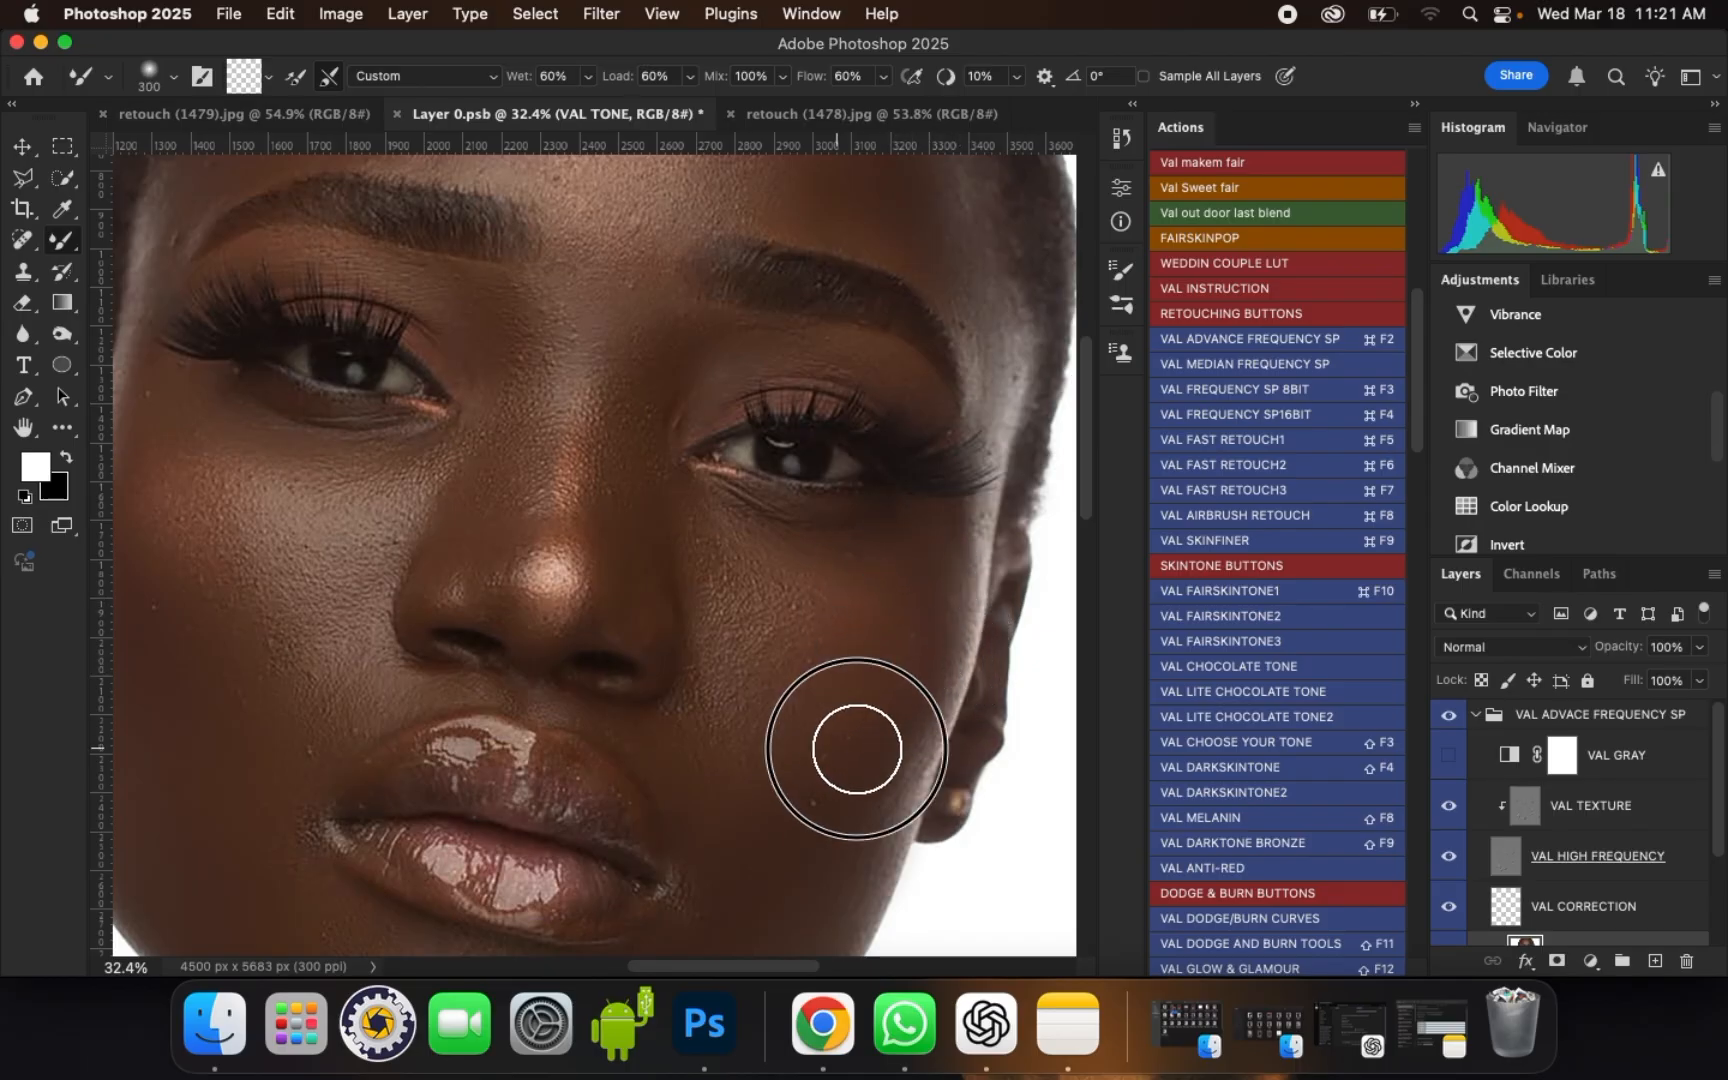
Step: Smooth the right temple beside the brow and lash tips, reducing the brush from size 250 to 125
scroll(937, 305, down, 2)
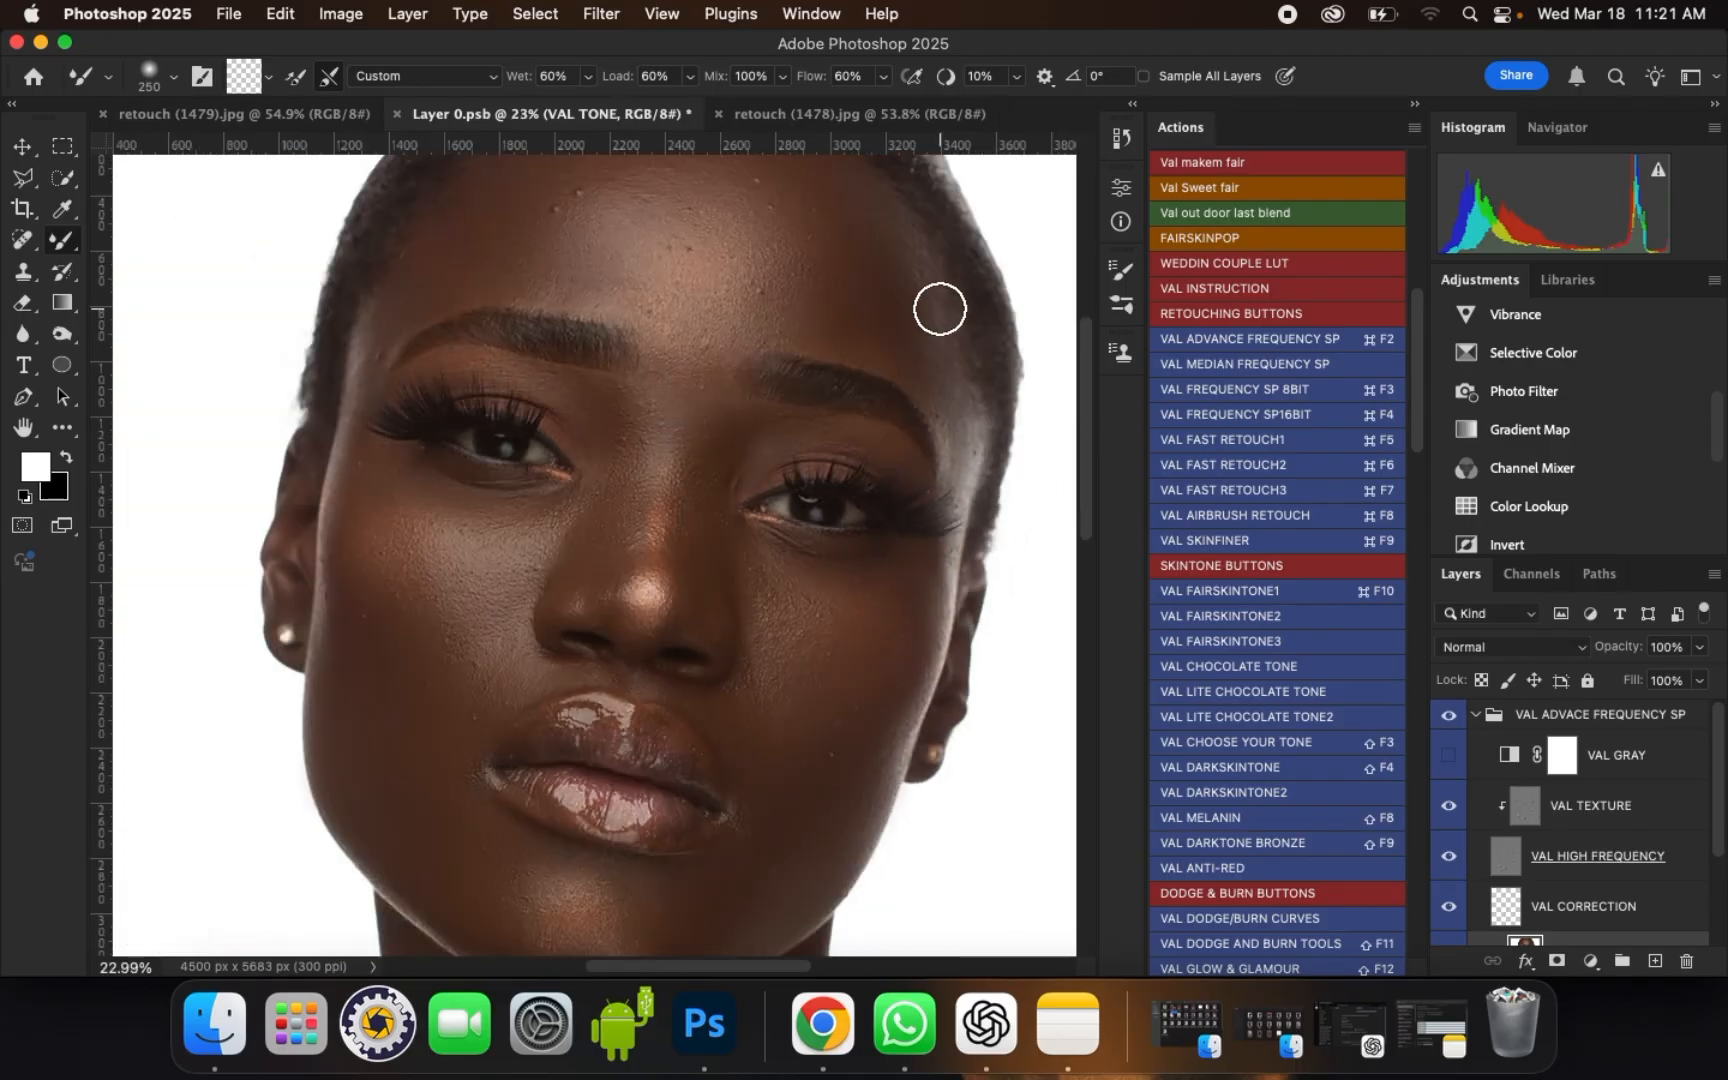
scroll(980, 351, up, 1)
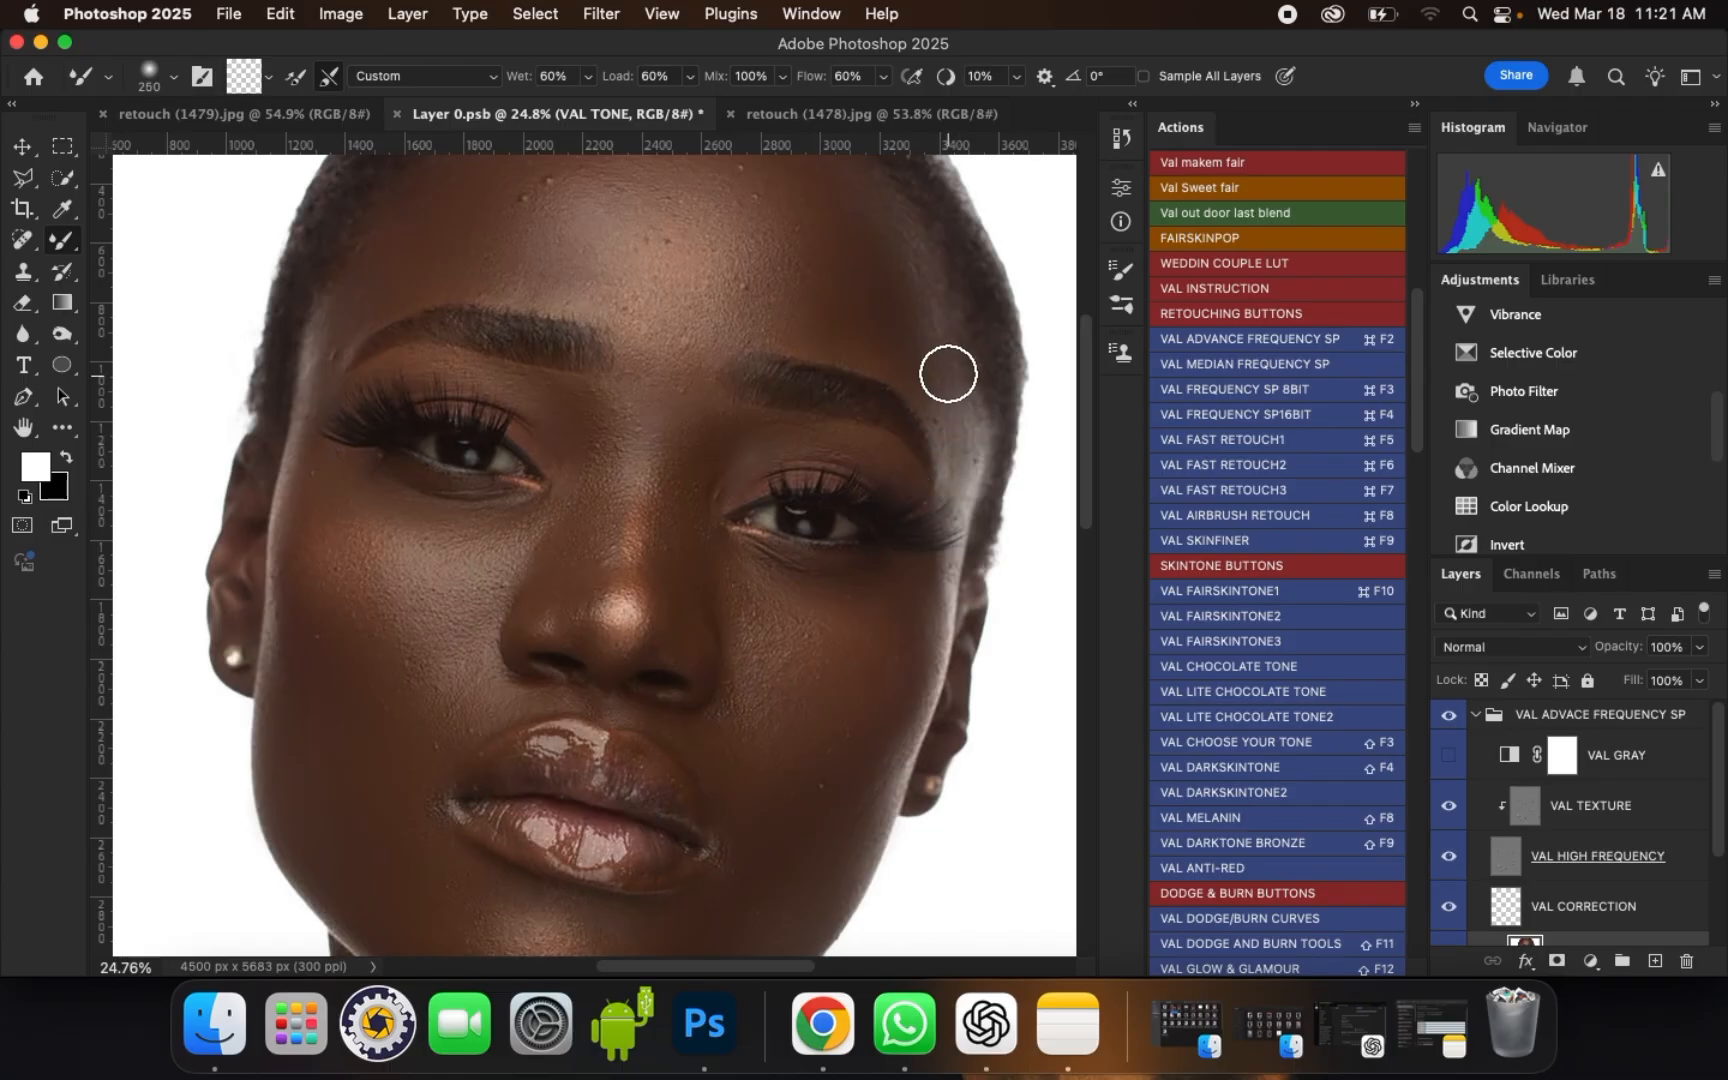
mouse_move(967, 433)
mouse_down()
mouse_move(968, 481)
mouse_move(971, 422)
mouse_up()
scroll(960, 508, up, 1)
key(bracketleft)
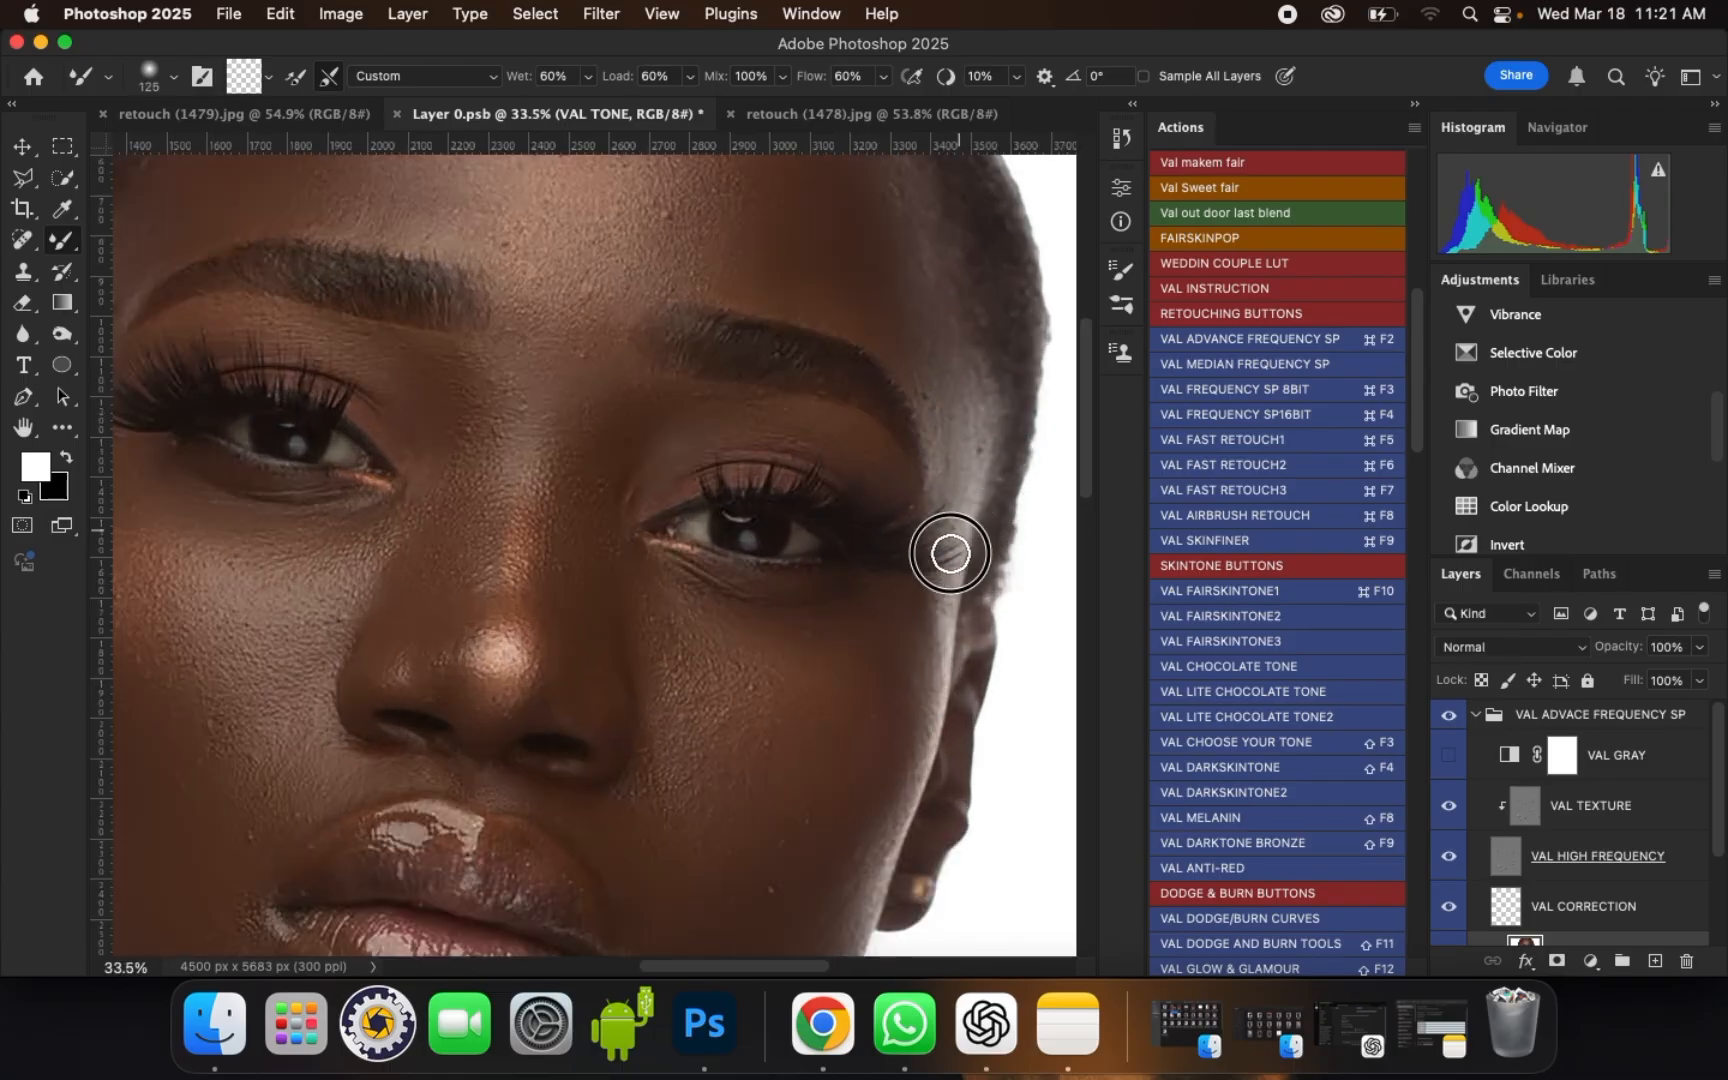
mouse_move(908, 301)
mouse_down()
mouse_move(955, 395)
mouse_move(948, 422)
mouse_up()
Step: Blend the right side of the forehead above the eyebrow with brush sizes of 400 and 300
scroll(935, 566, down, 1)
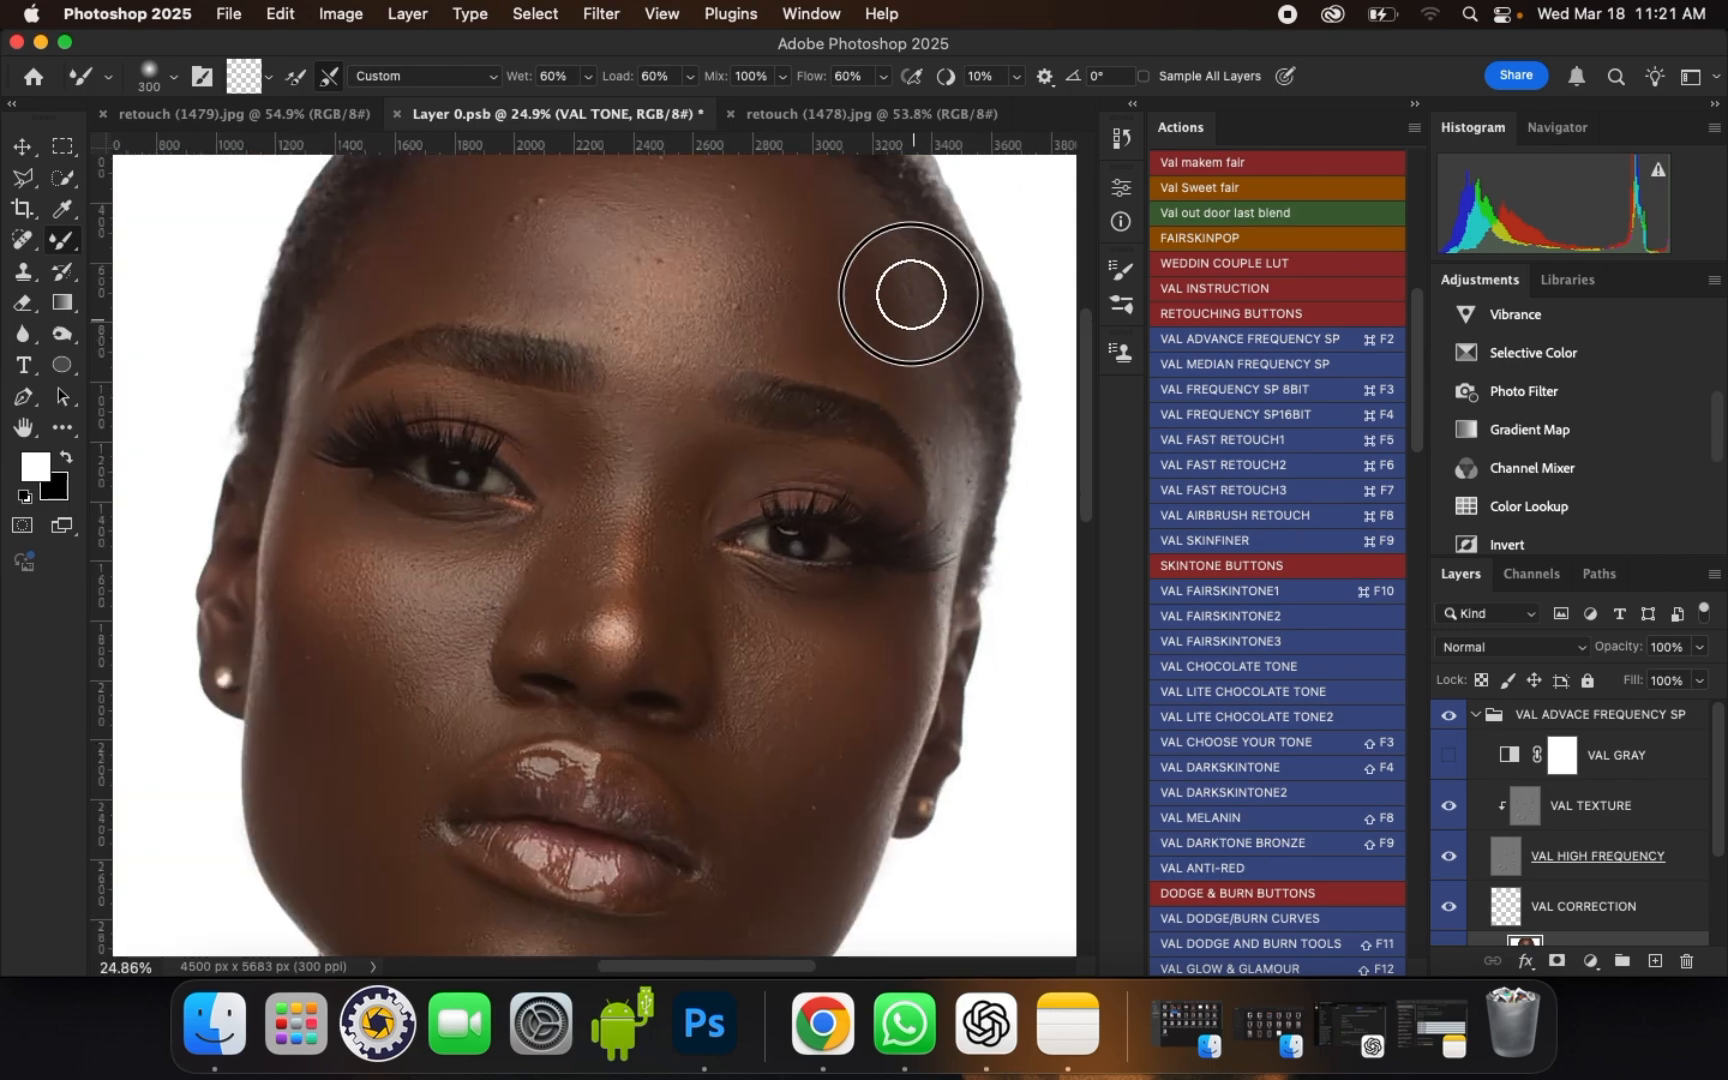
key(bracketright)
key(bracketright)
drag(885, 257, 878, 286)
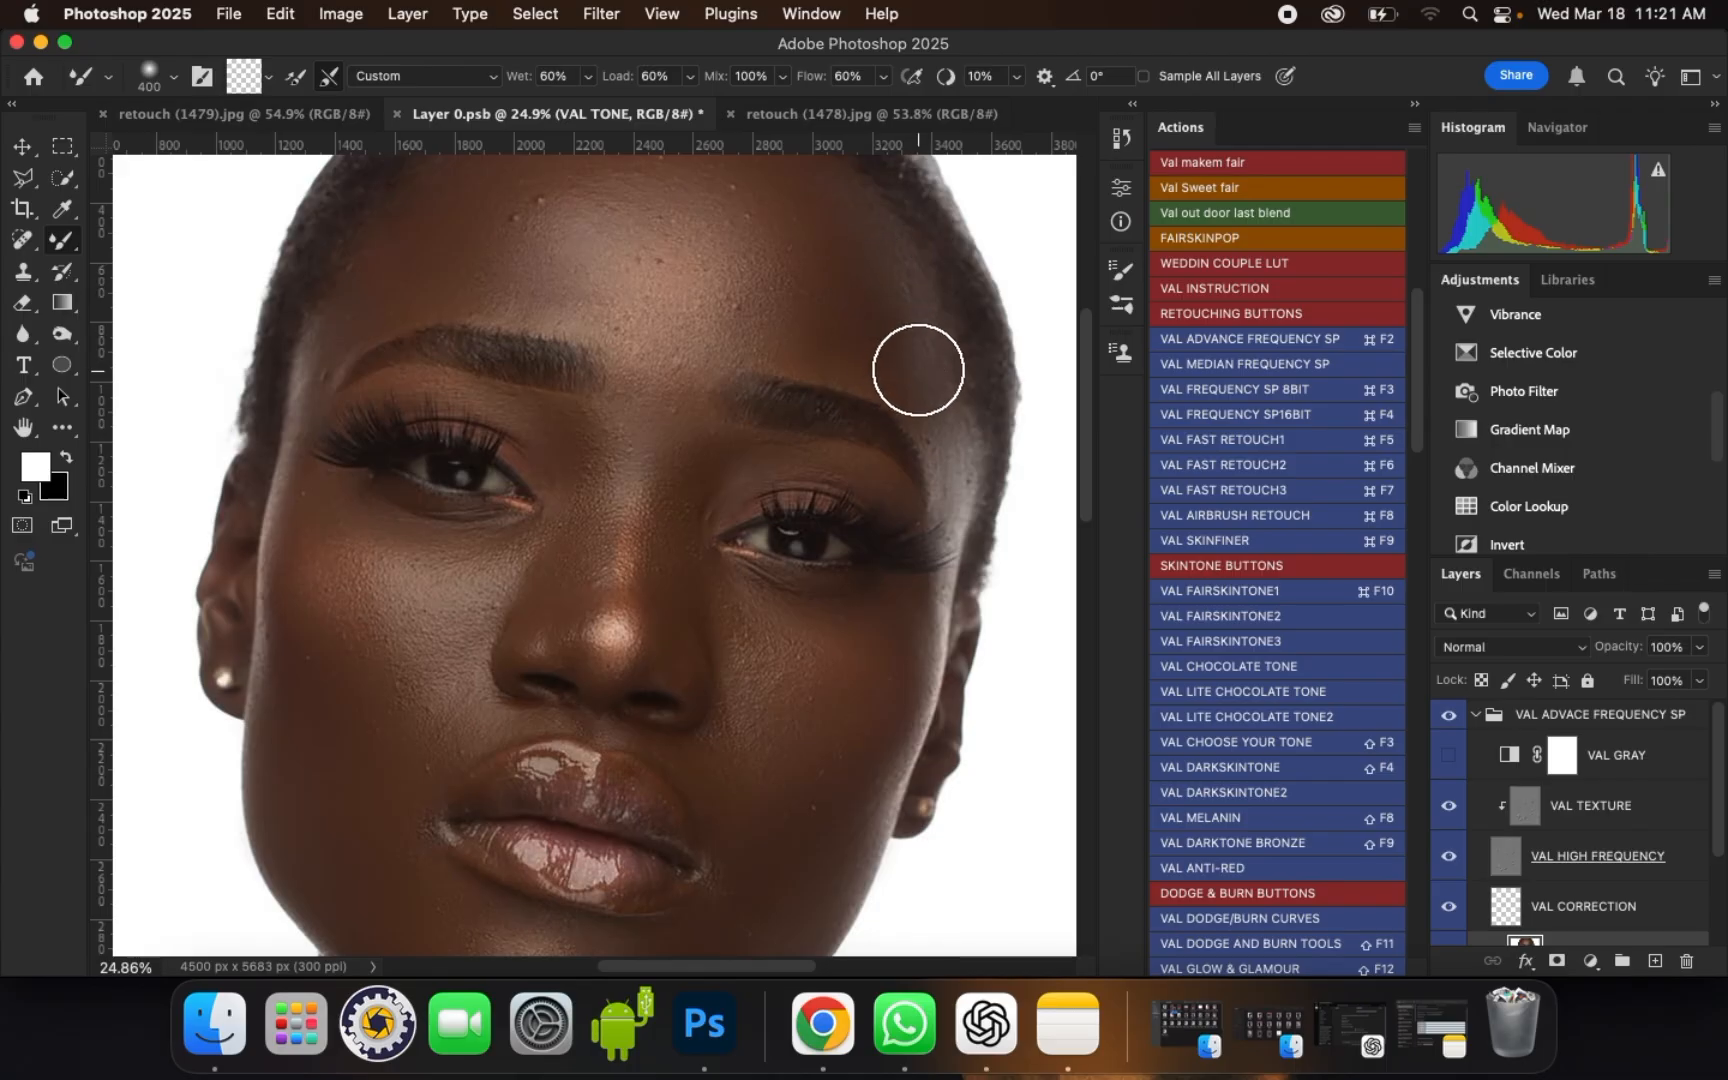
key(bracketleft)
mouse_move(895, 352)
mouse_down()
mouse_move(886, 305)
mouse_move(857, 359)
mouse_up()
Step: Smooth the left side of the forehead near the hairline with a brush size of 400
scroll(839, 522, down, 1)
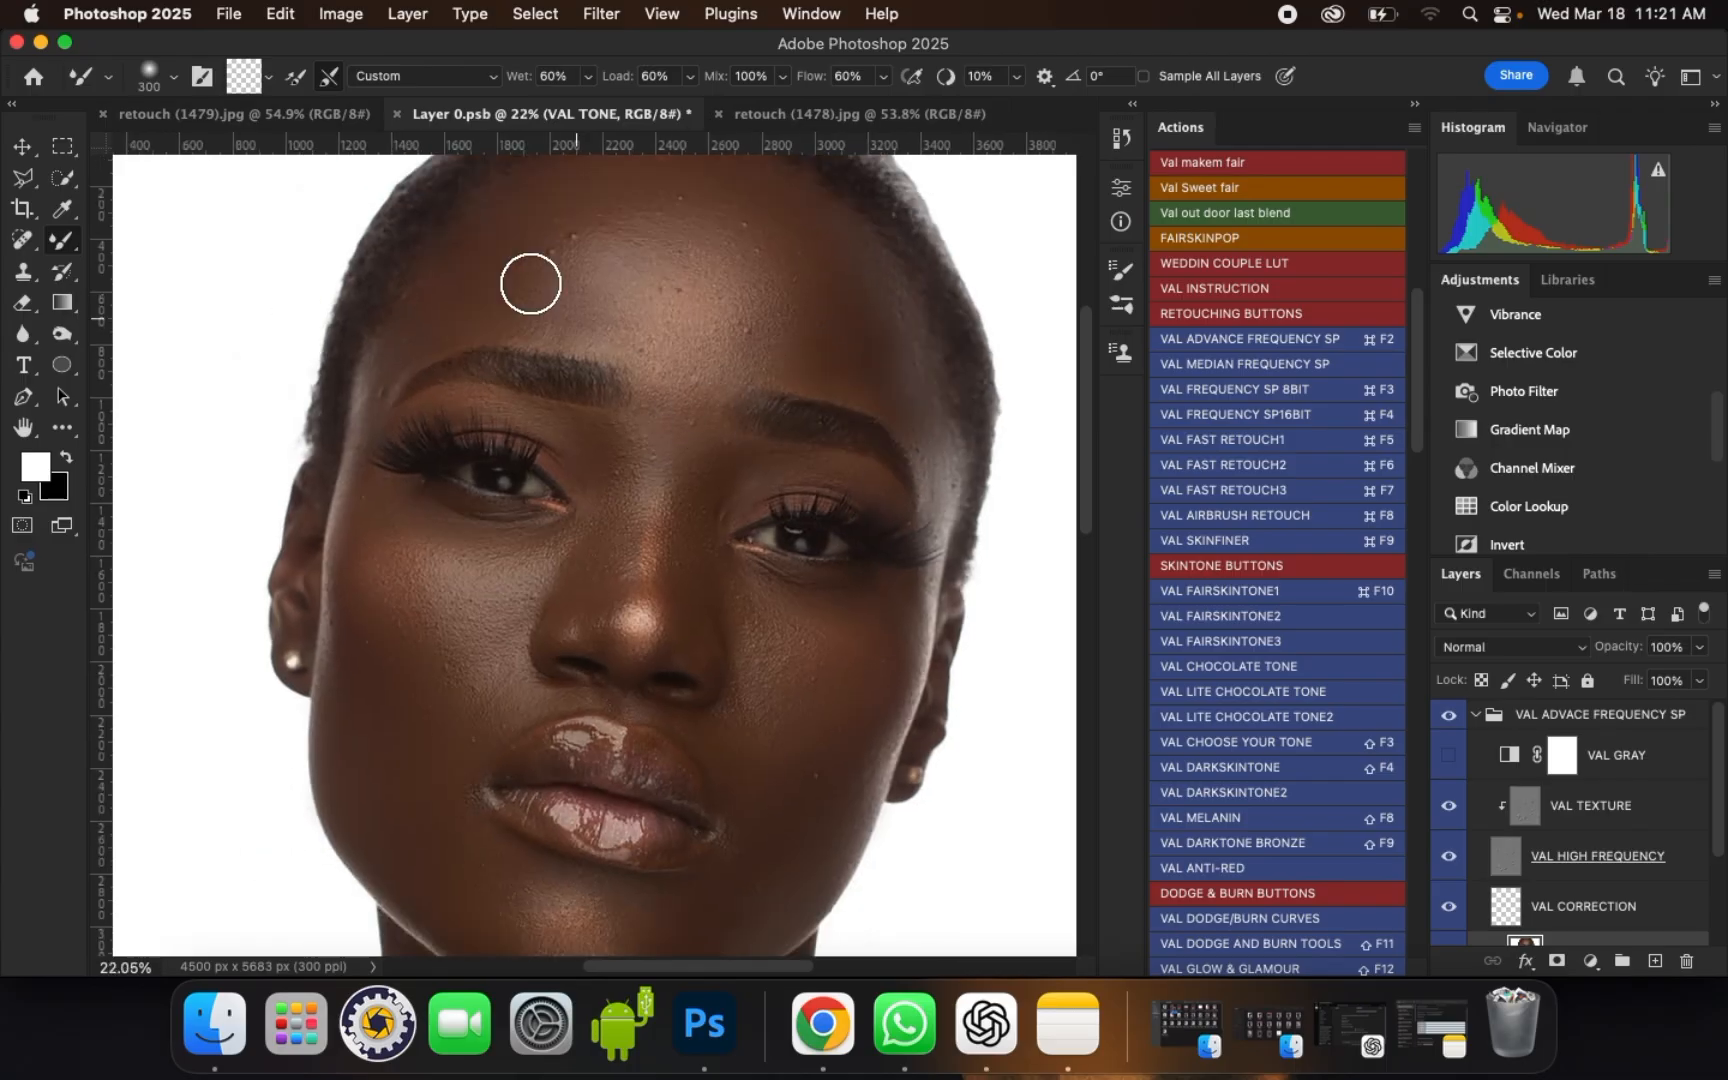
scroll(501, 220, up, 1)
key(bracketright)
mouse_move(500, 212)
mouse_down()
mouse_move(491, 243)
mouse_move(483, 174)
mouse_up()
scroll(641, 375, down, 5)
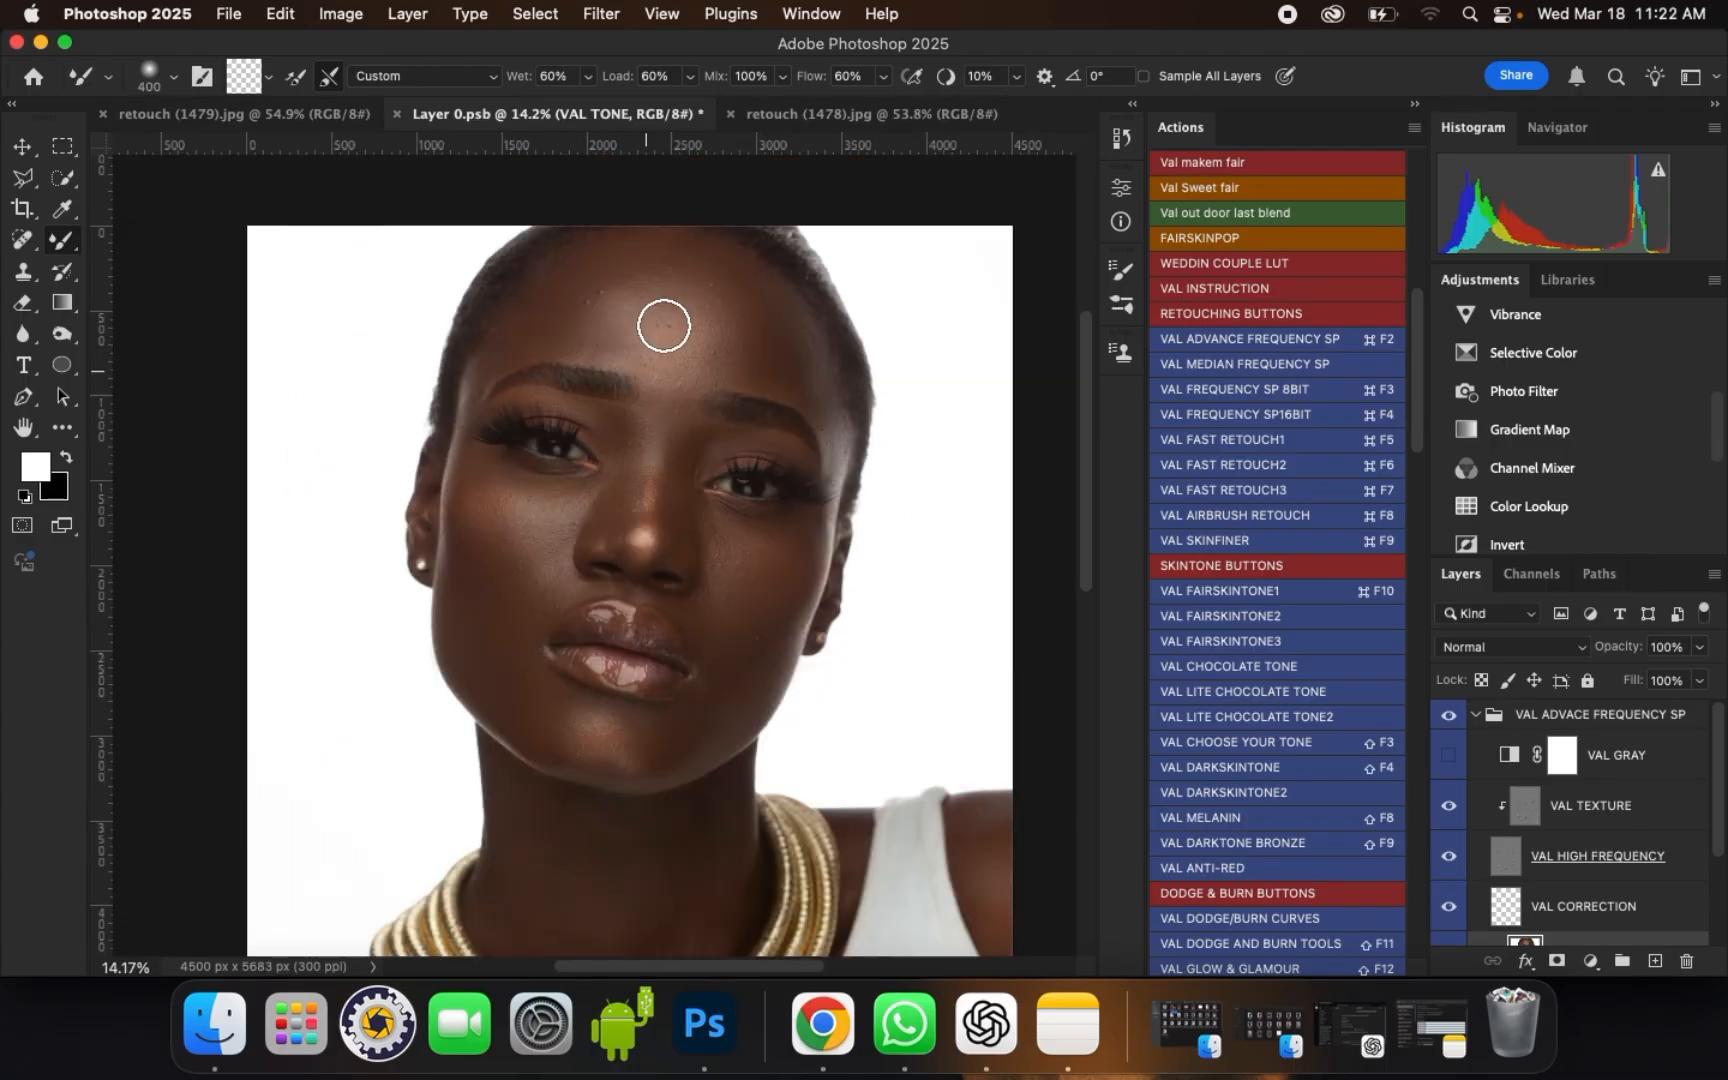
Step: Smooth the upper, left and central forehead above the brows with Mixer Brush sizes of 250, 400 and 300
scroll(582, 255, up, 5)
key(bracketleft)
key(bracketleft)
drag(540, 256, 544, 255)
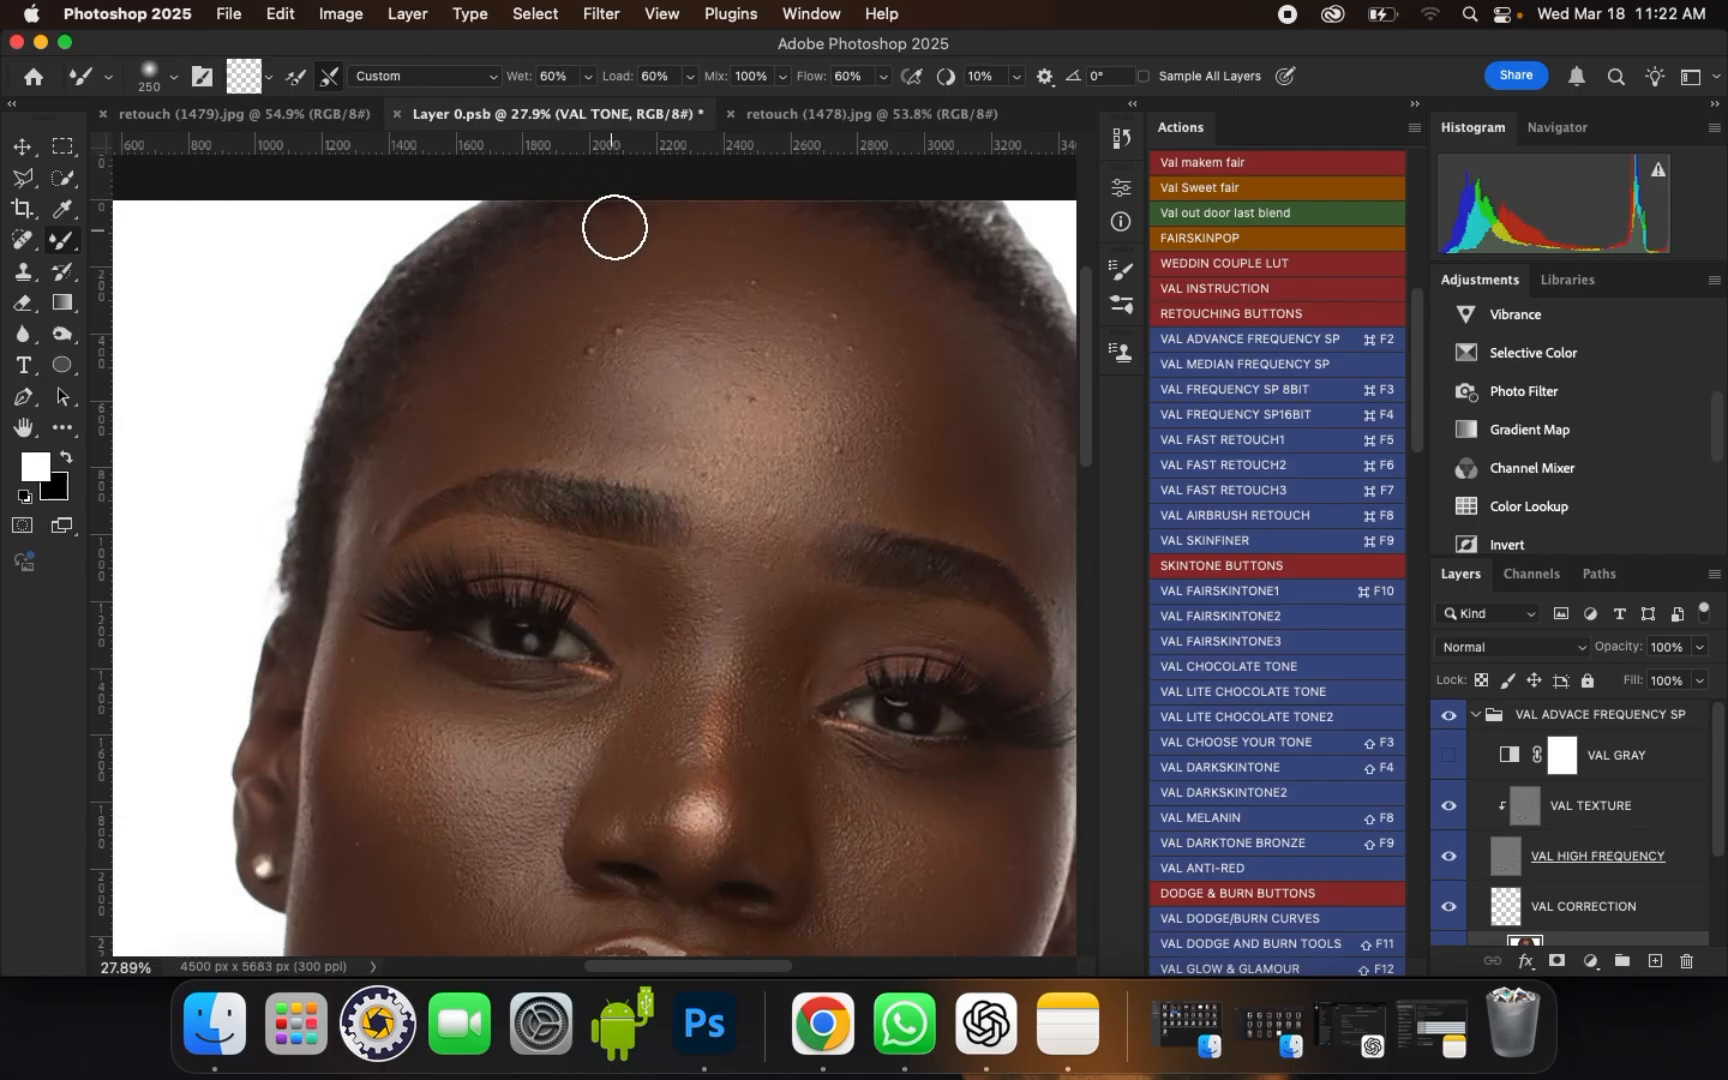
key(bracketright)
key(bracketright)
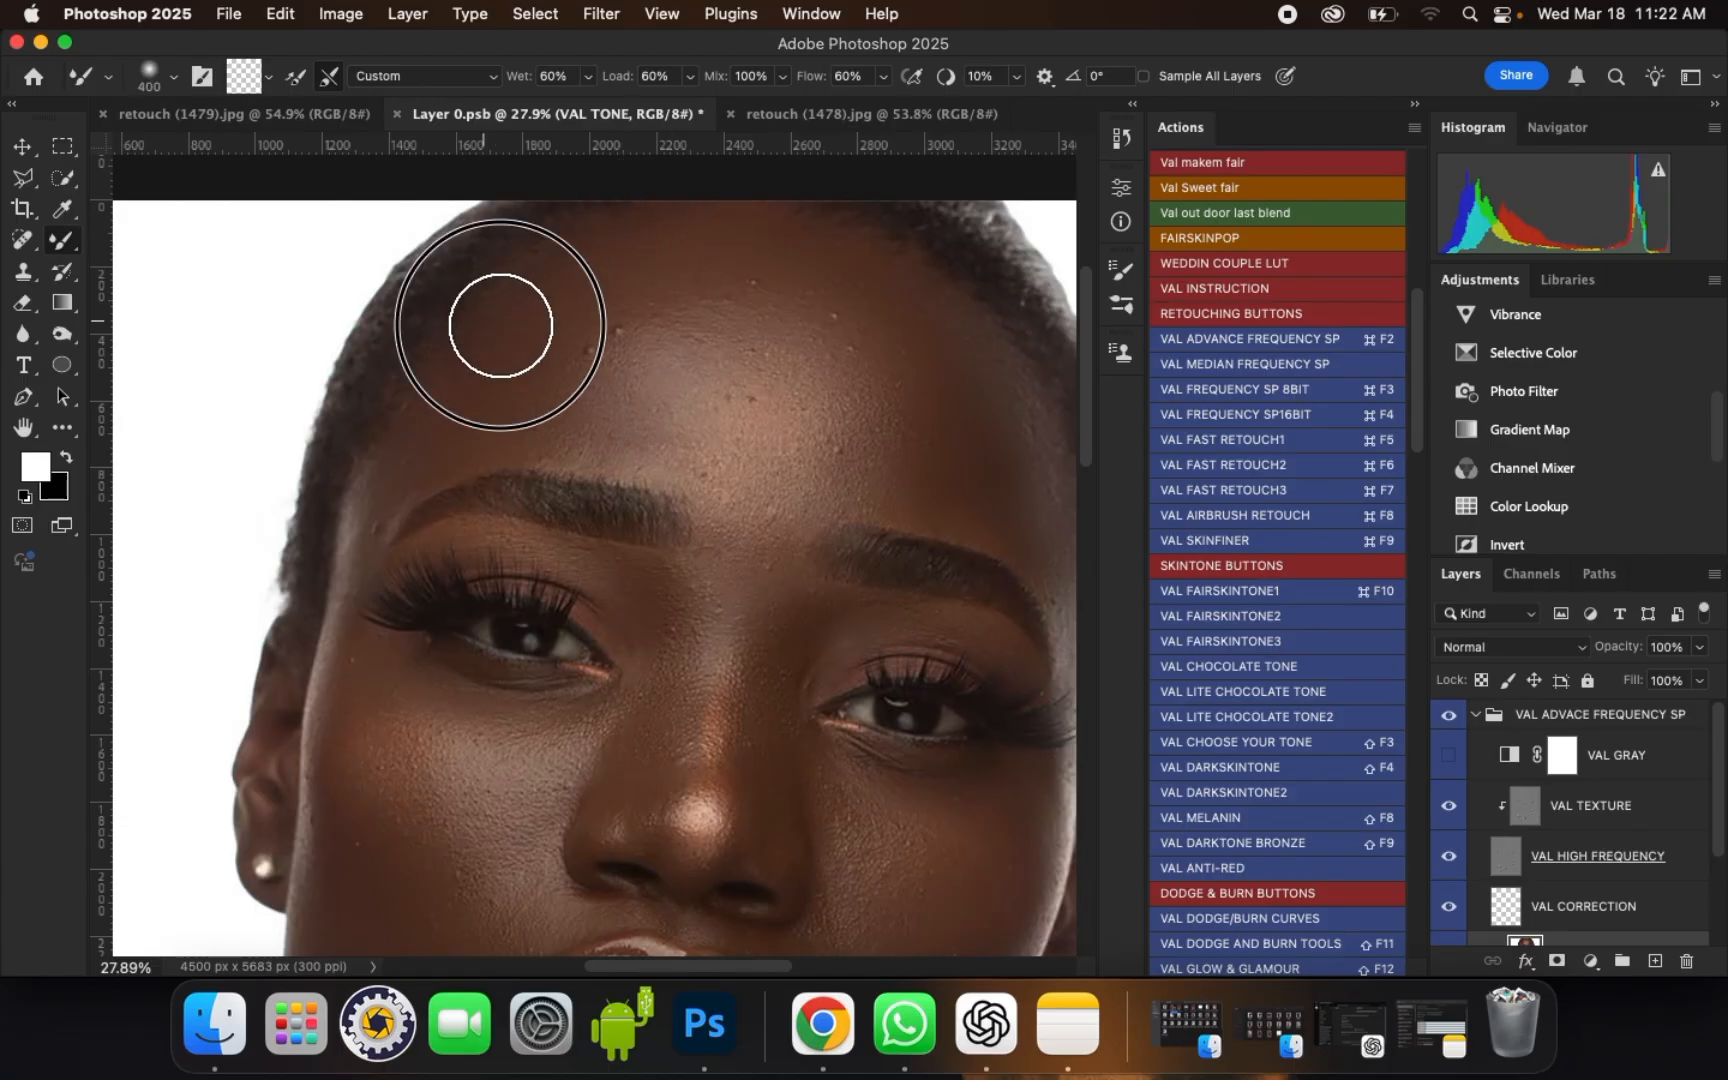
key(bracketleft)
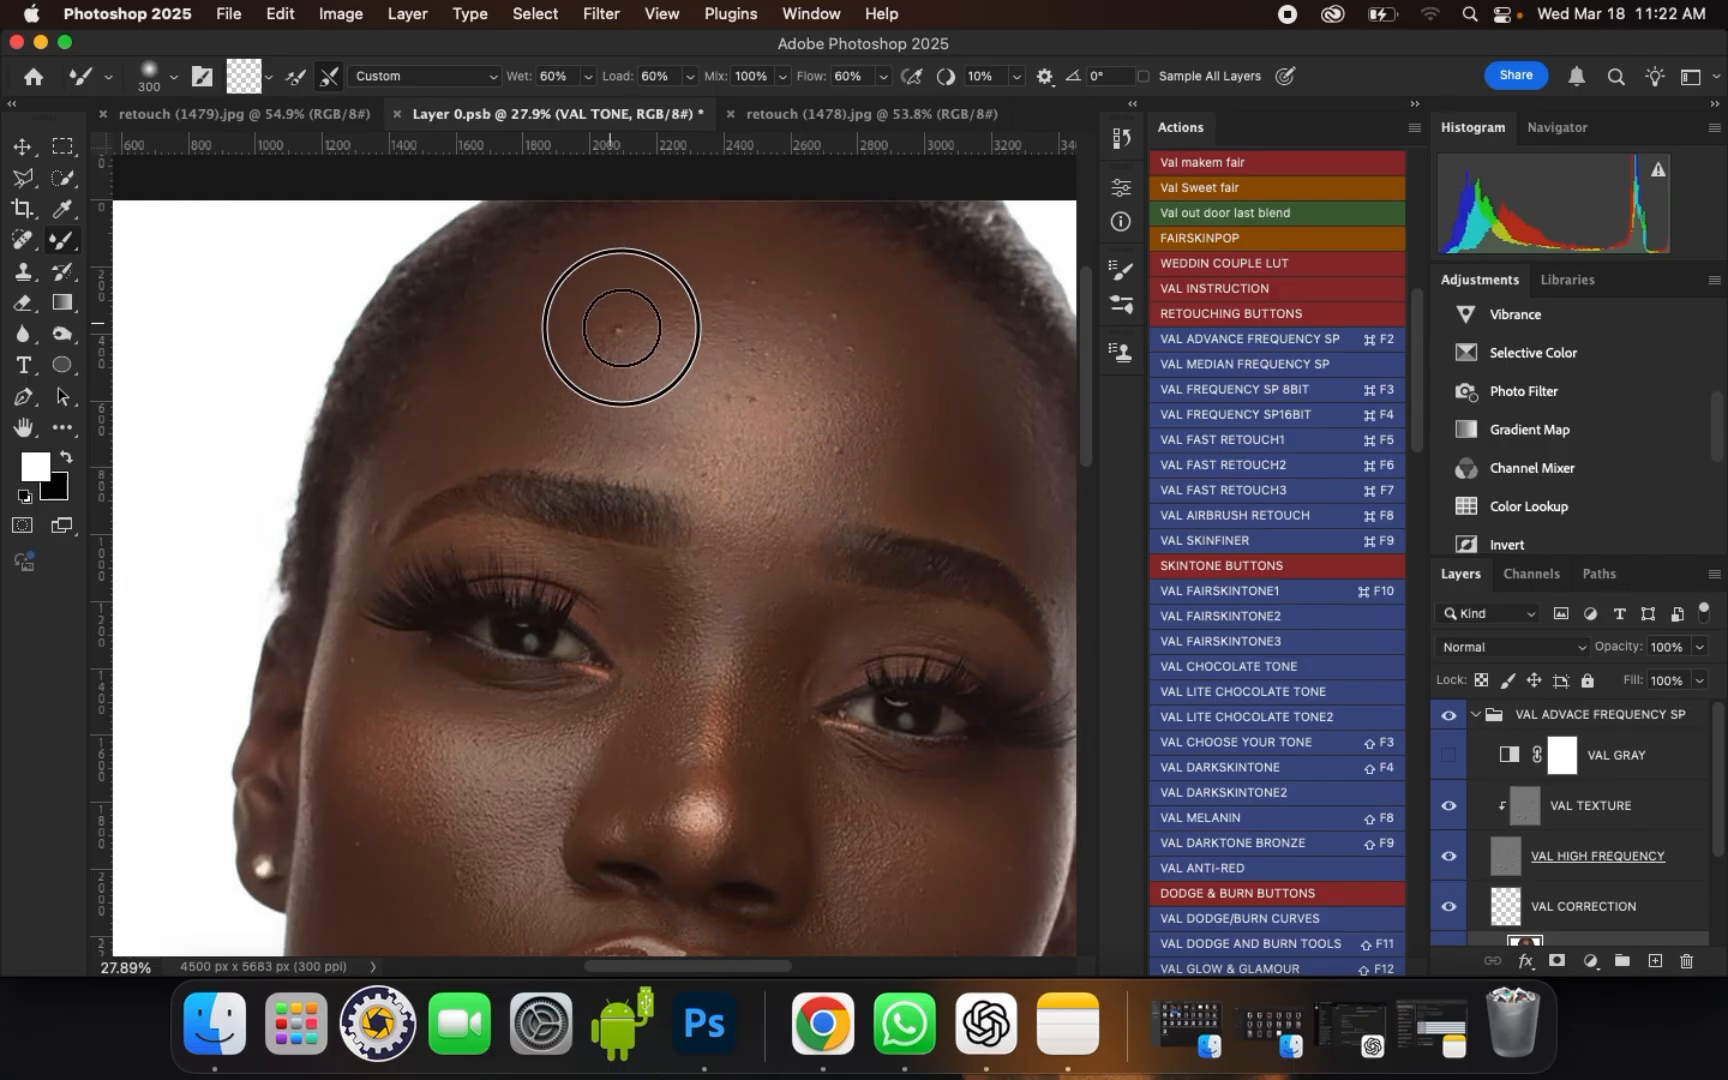
key(bracketright)
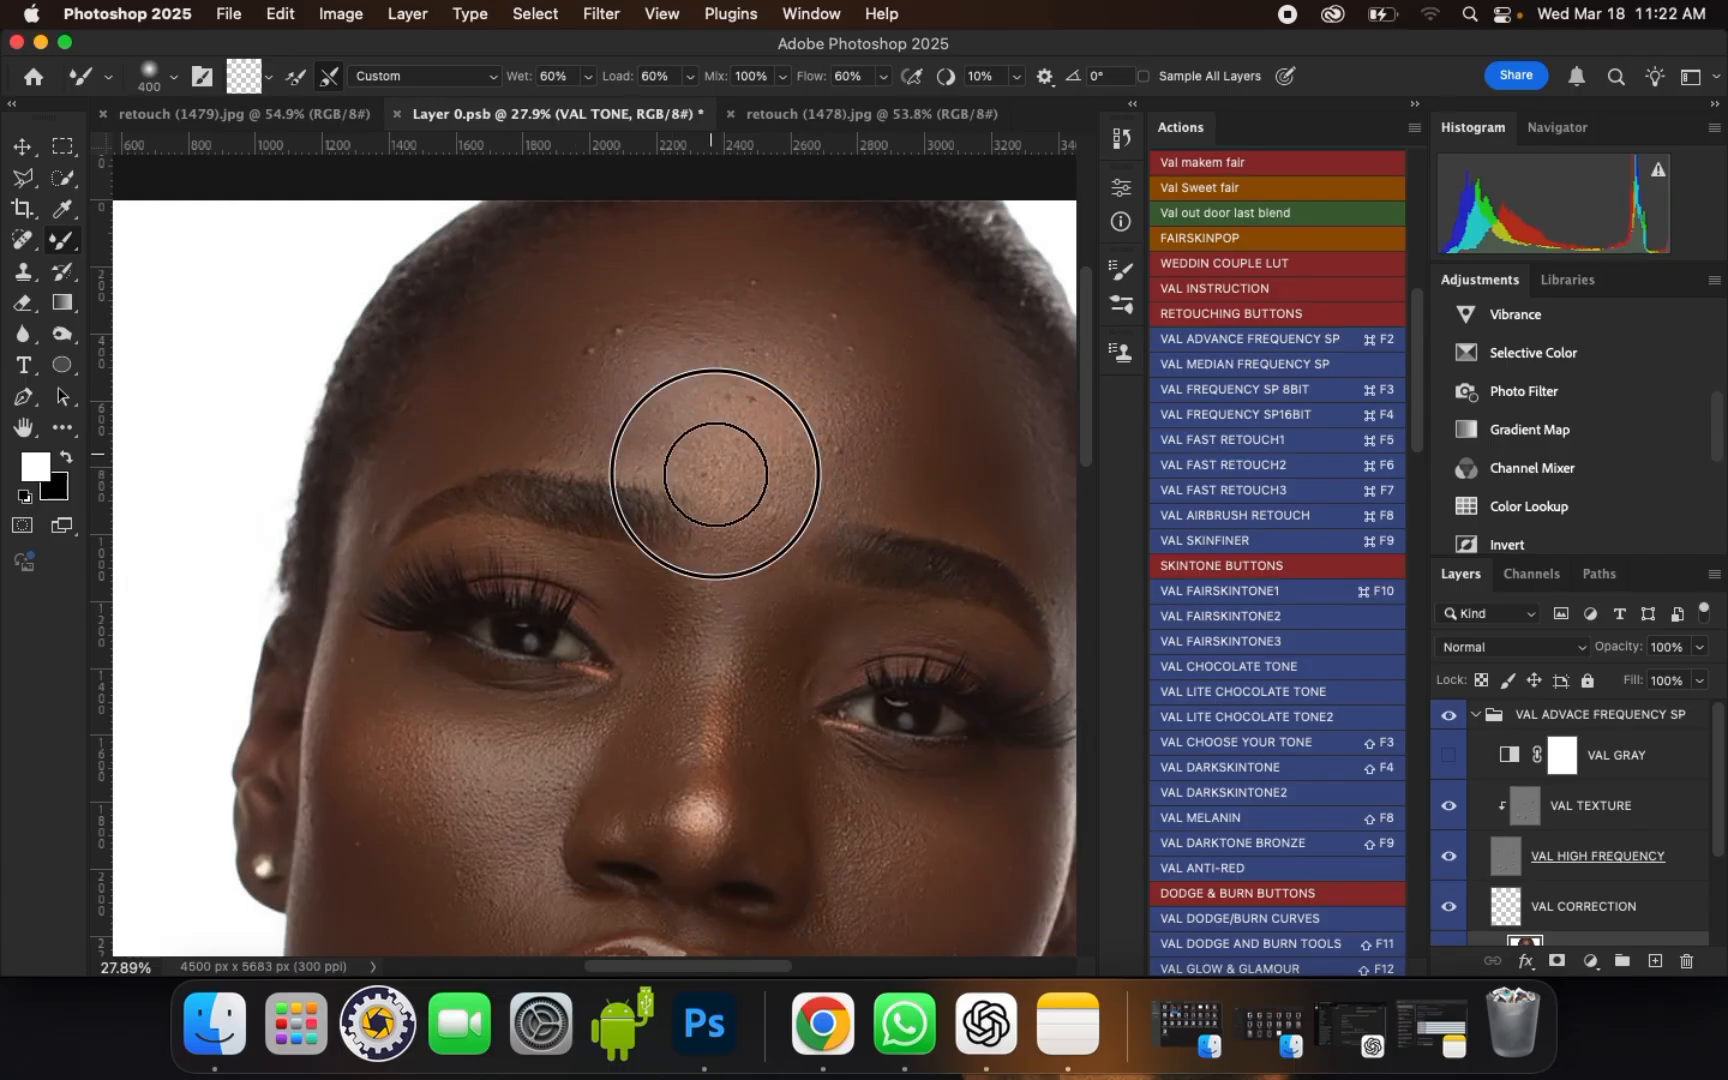
key(bracketleft)
Step: Compare the face before and after retouching by toggling the visibility of the VAL ADVACE FREQUENCY SP group
scroll(706, 388, down, 1)
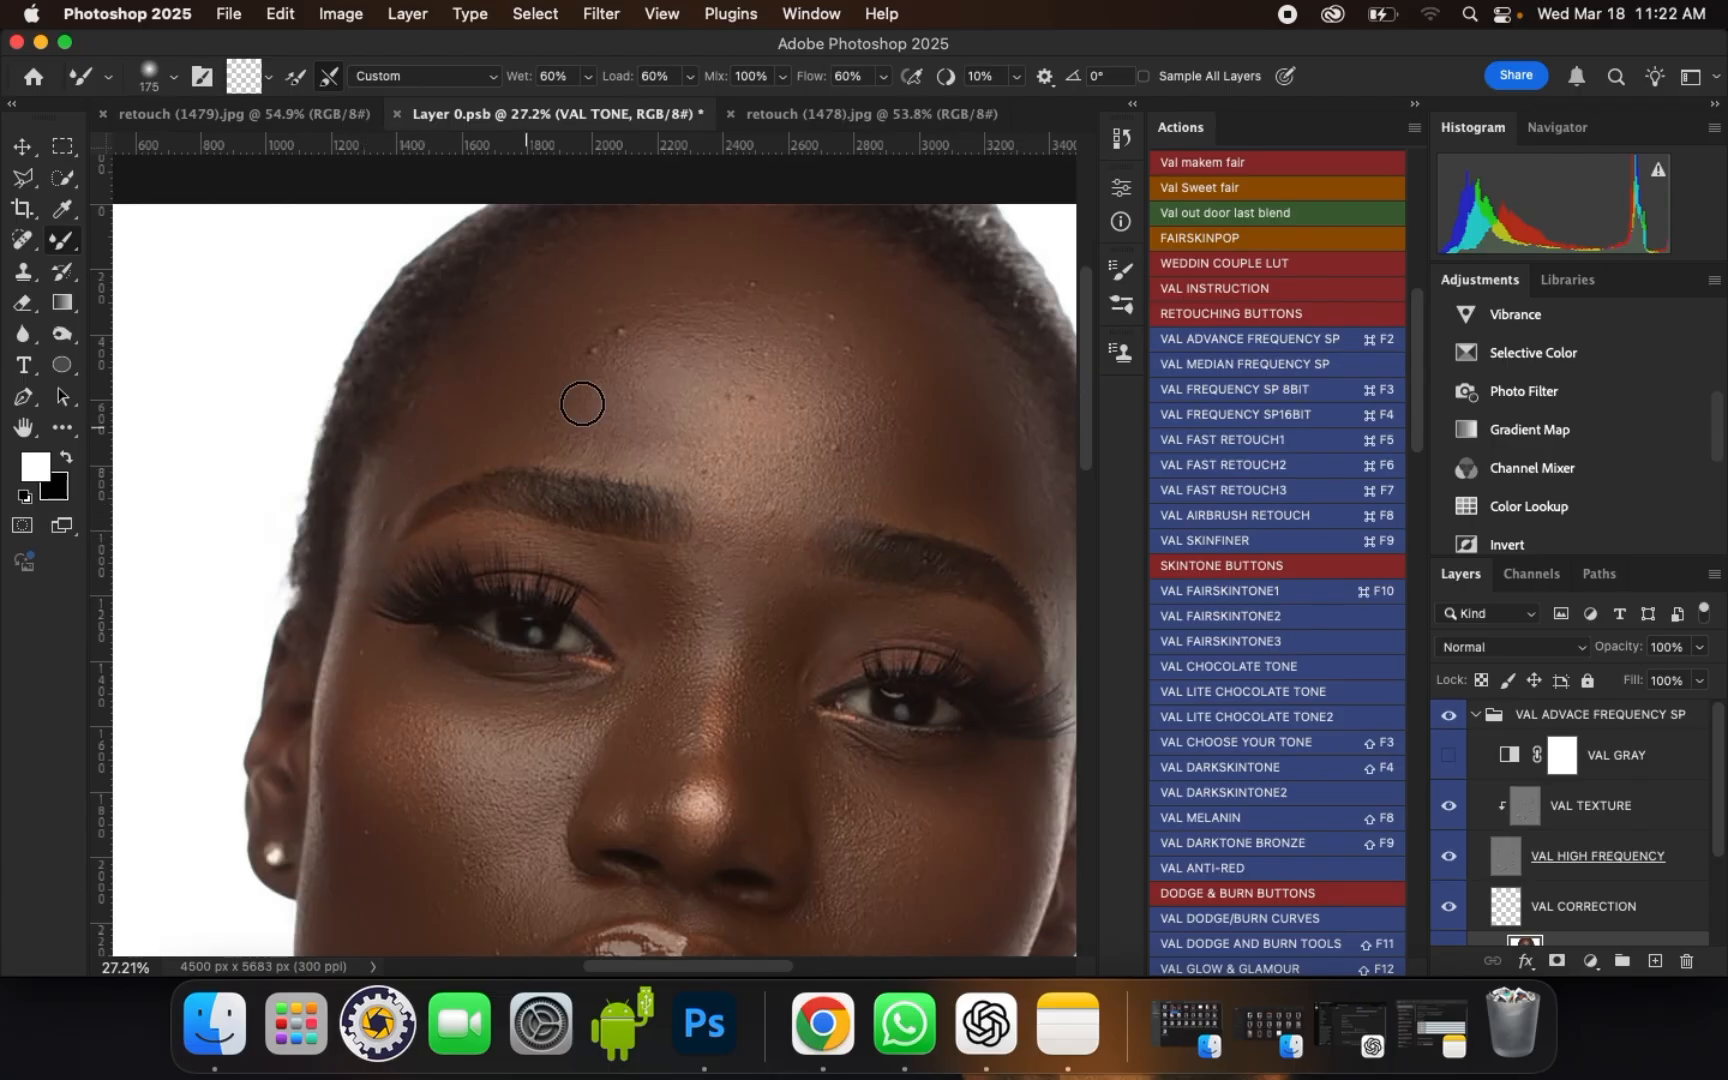
scroll(648, 374, down, 5)
scroll(660, 380, up, 3)
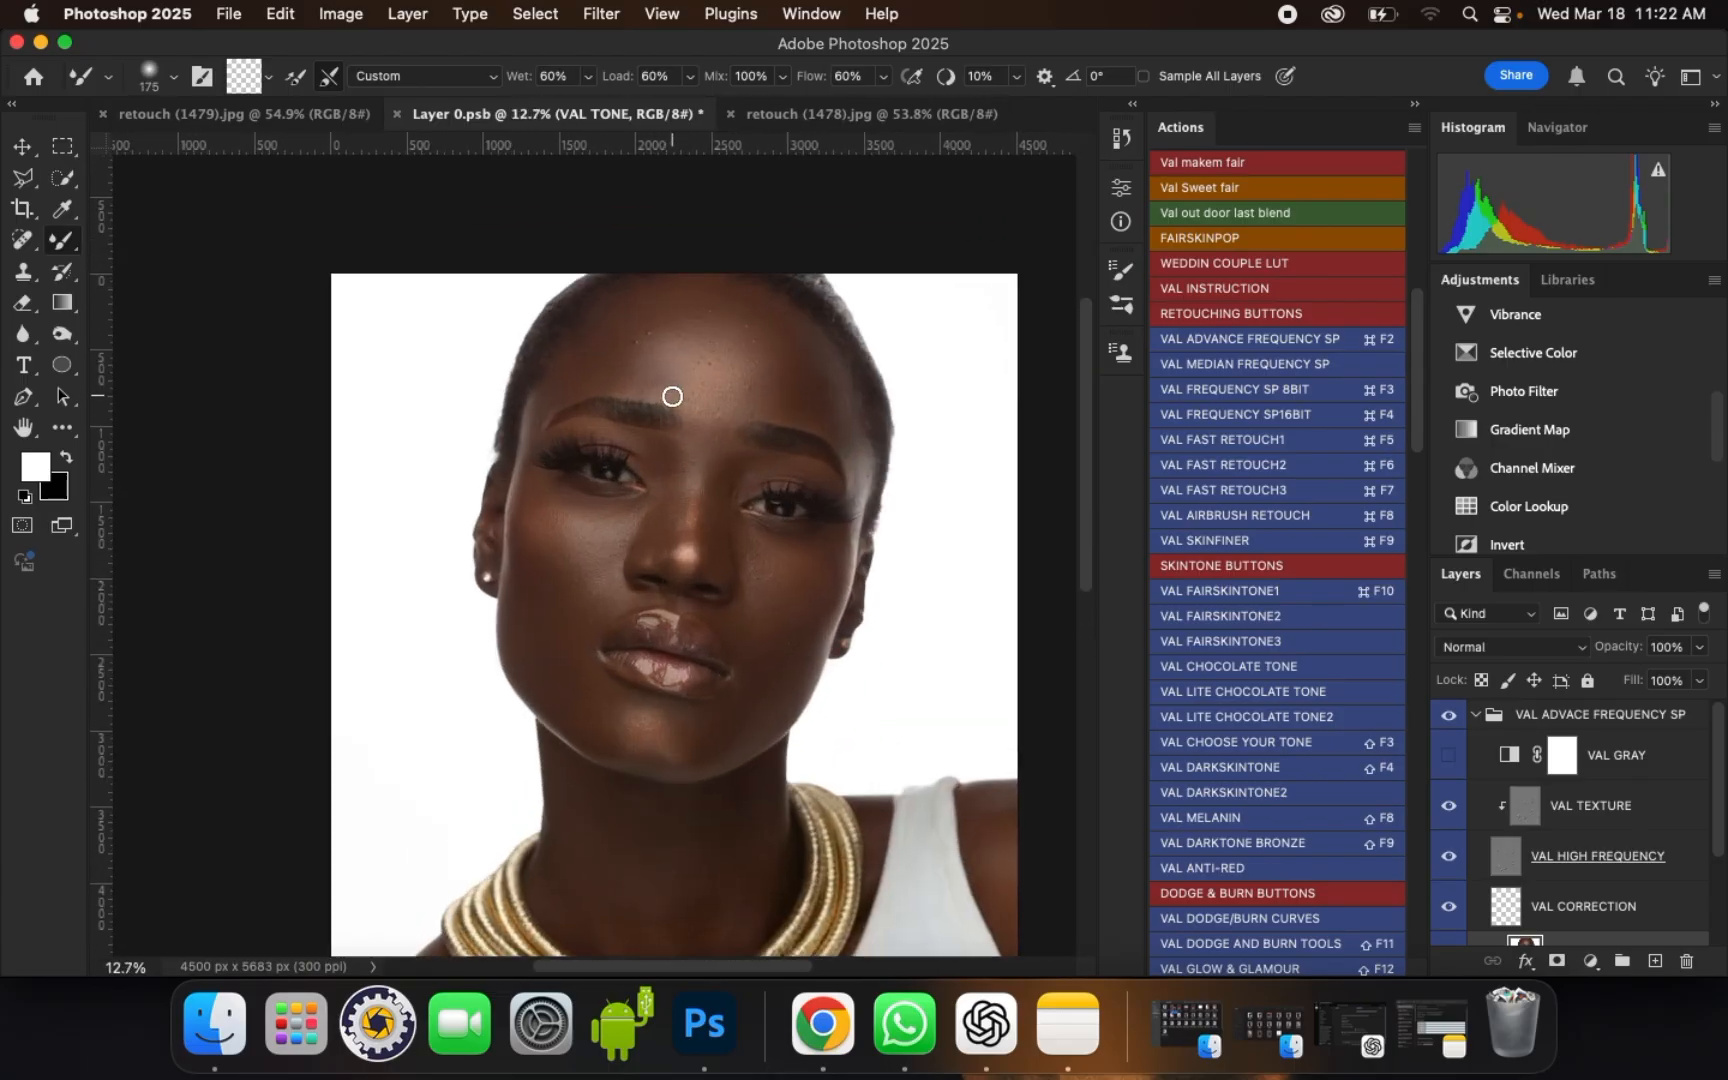
scroll(748, 320, up, 1)
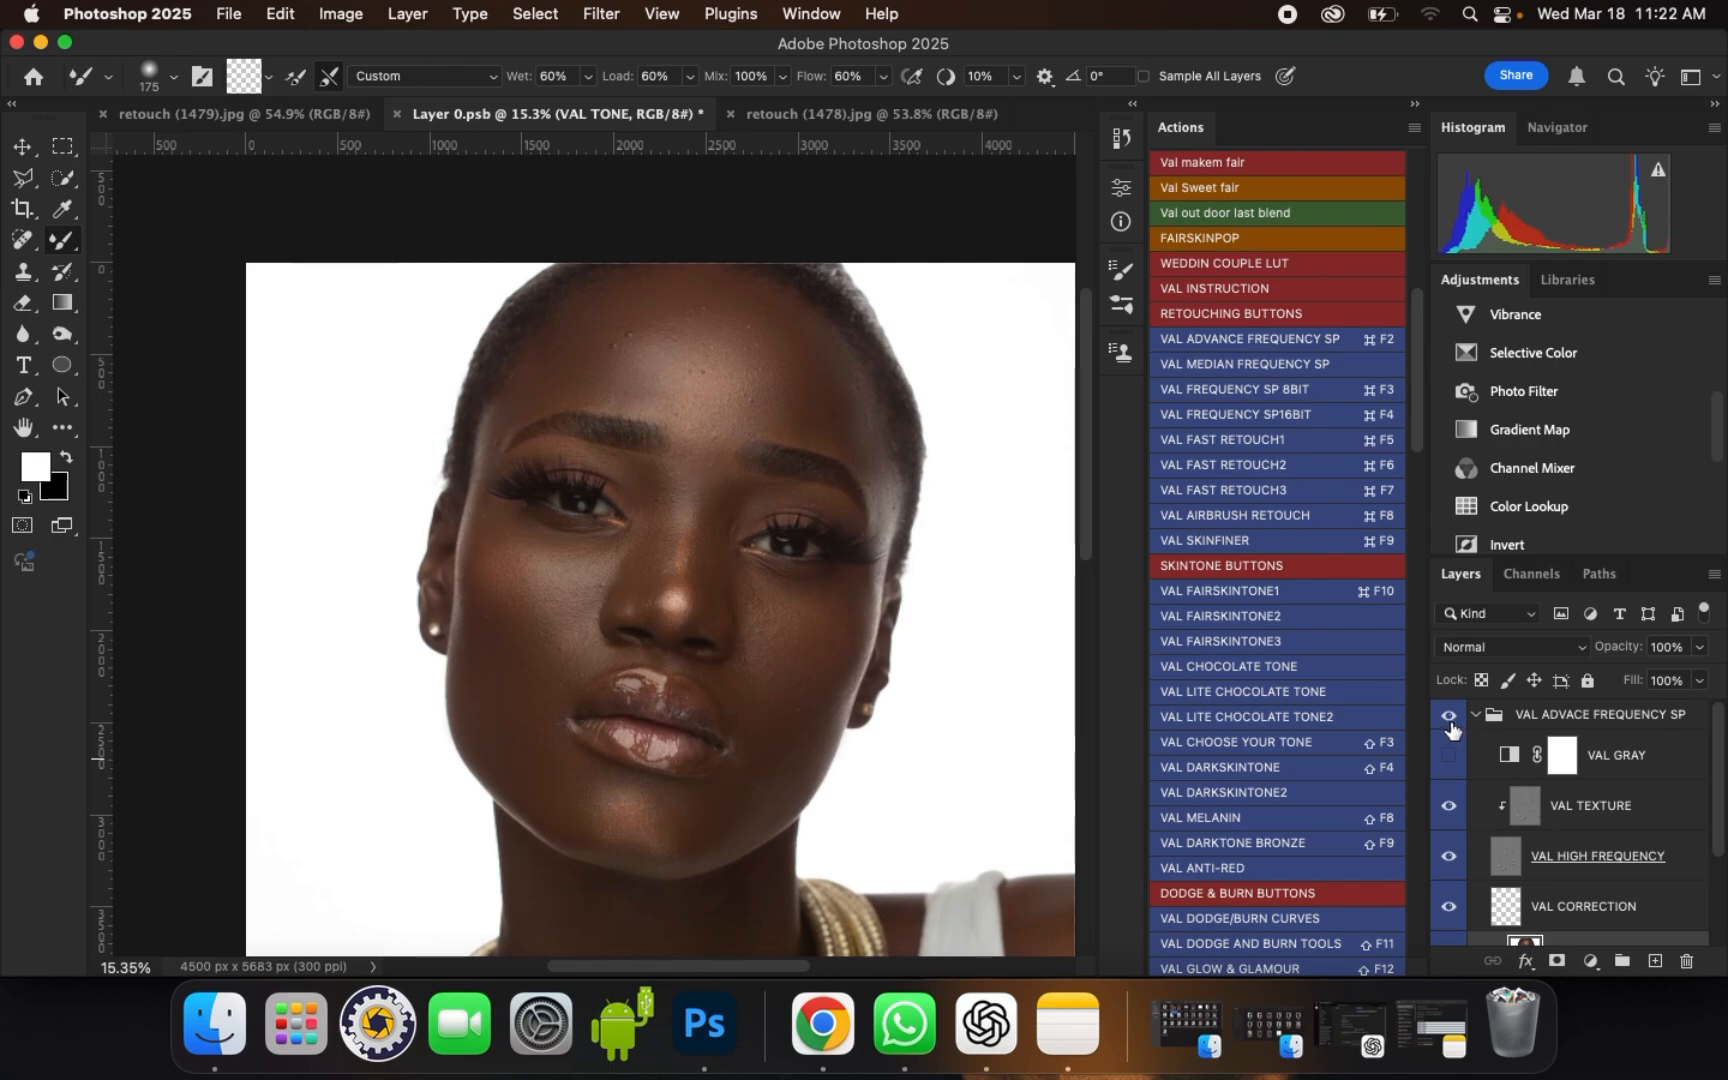
scroll(656, 633, up, 2)
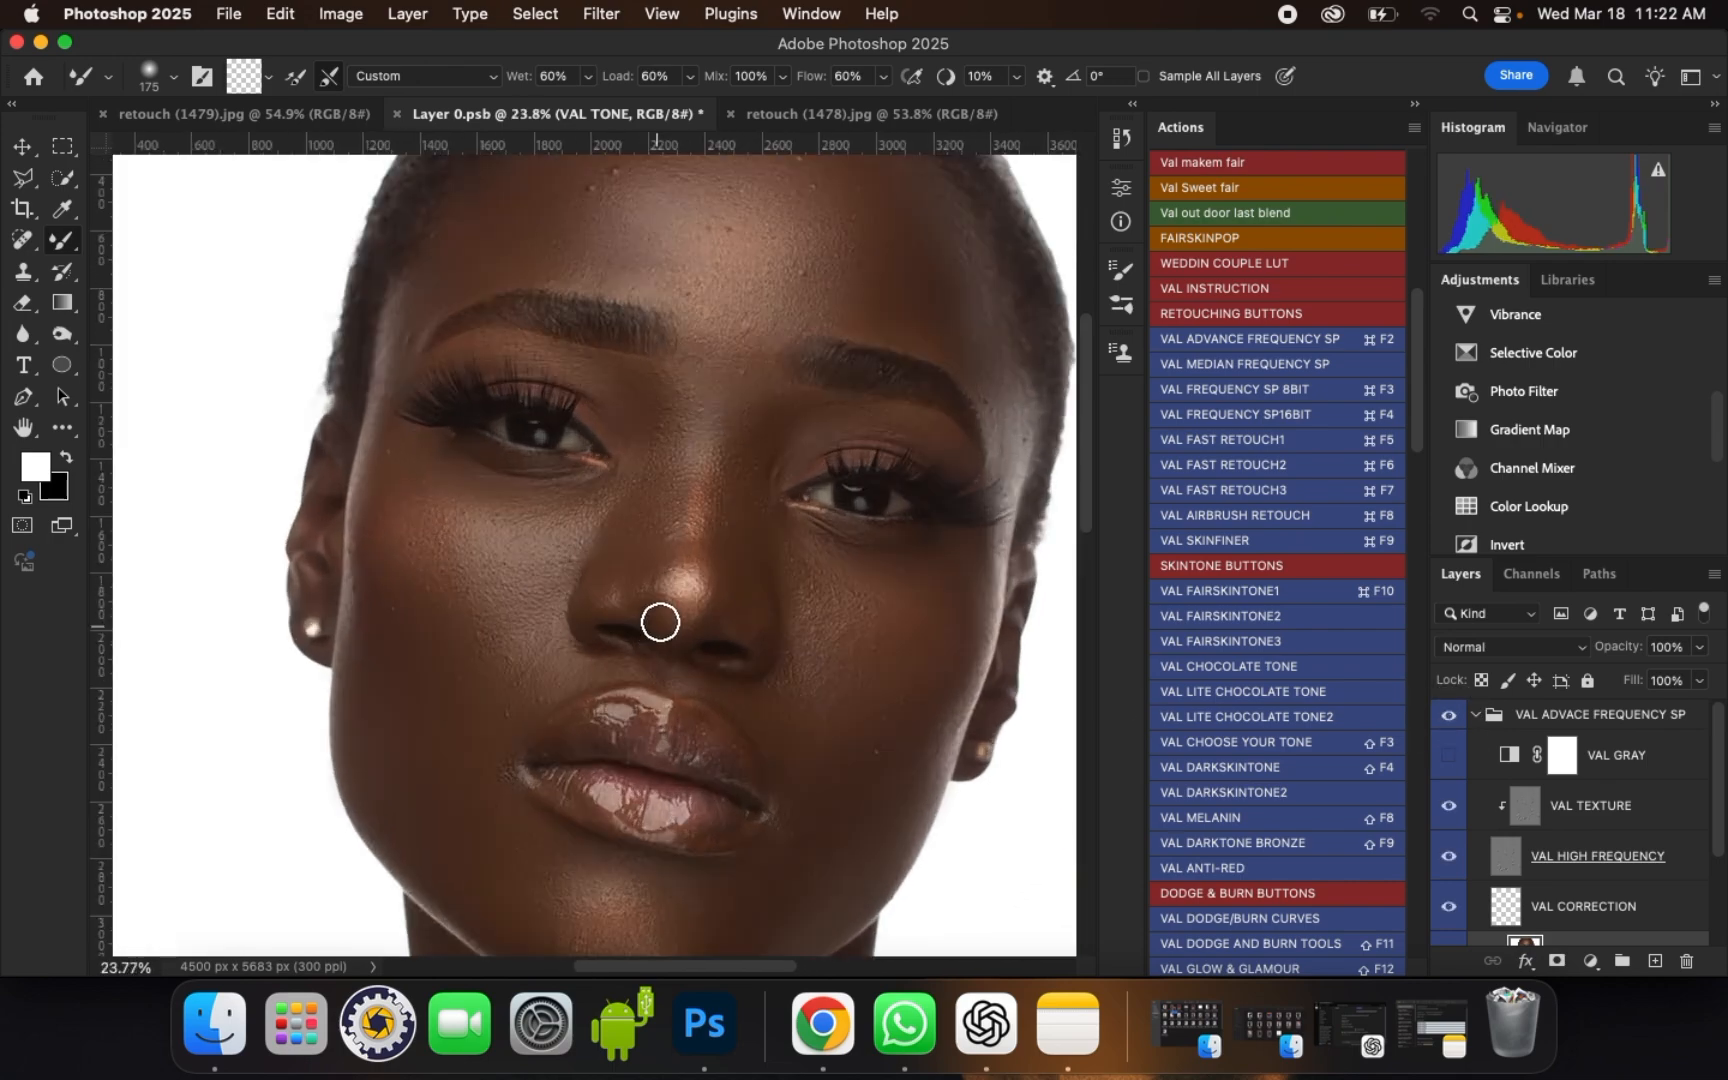
click(1450, 717)
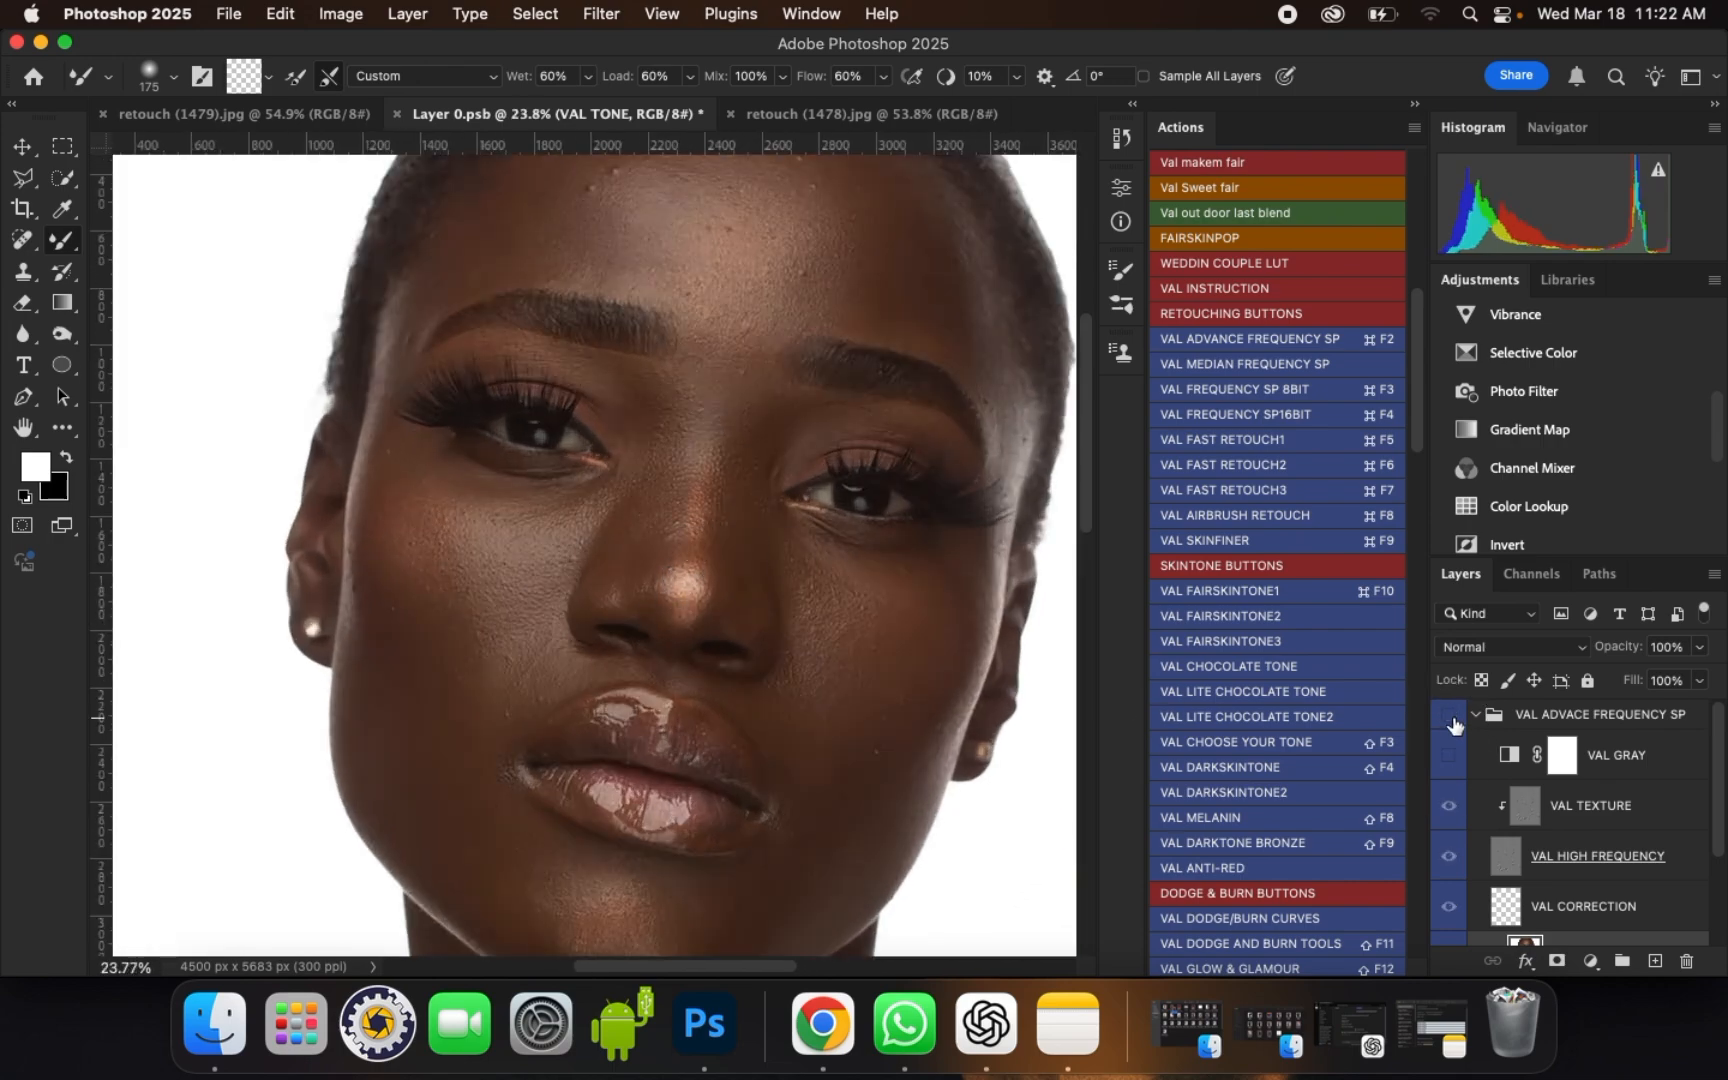
click(1450, 716)
click(1450, 716)
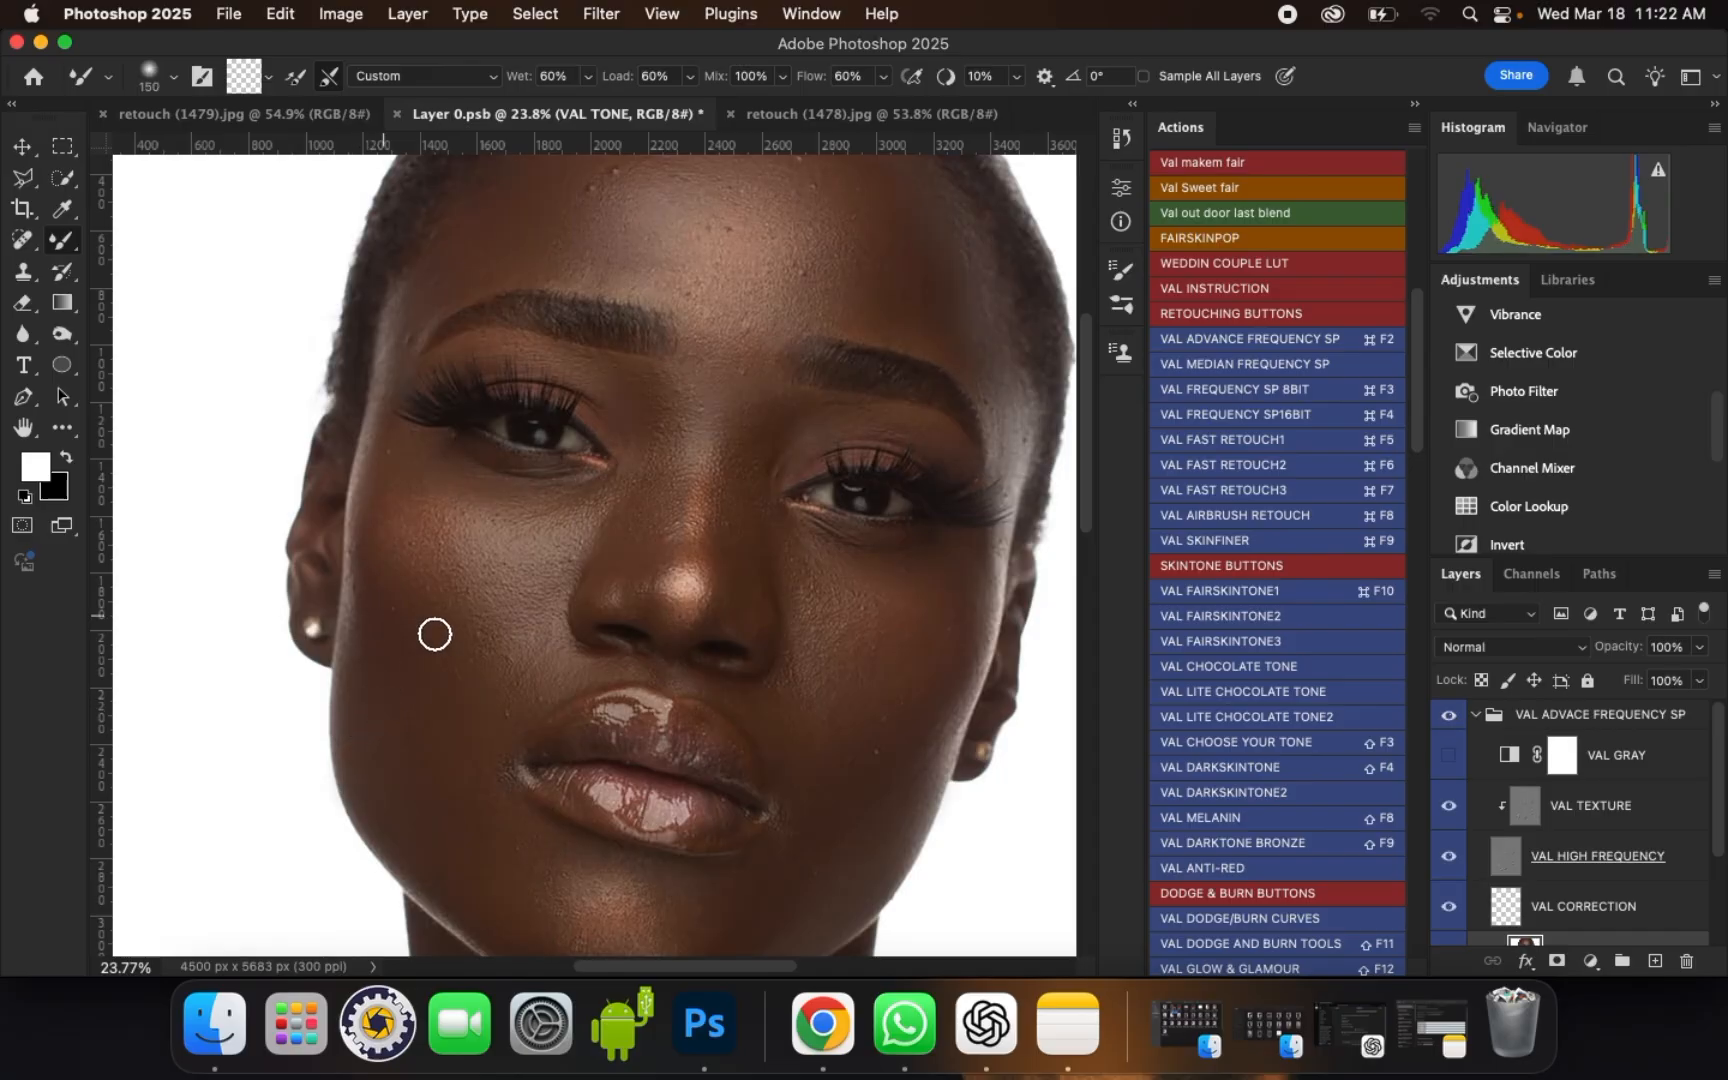
Step: Blend the left cheek beside the nose and down past the mouth corner with a brush size of 250
key(bracketright)
key(bracketleft)
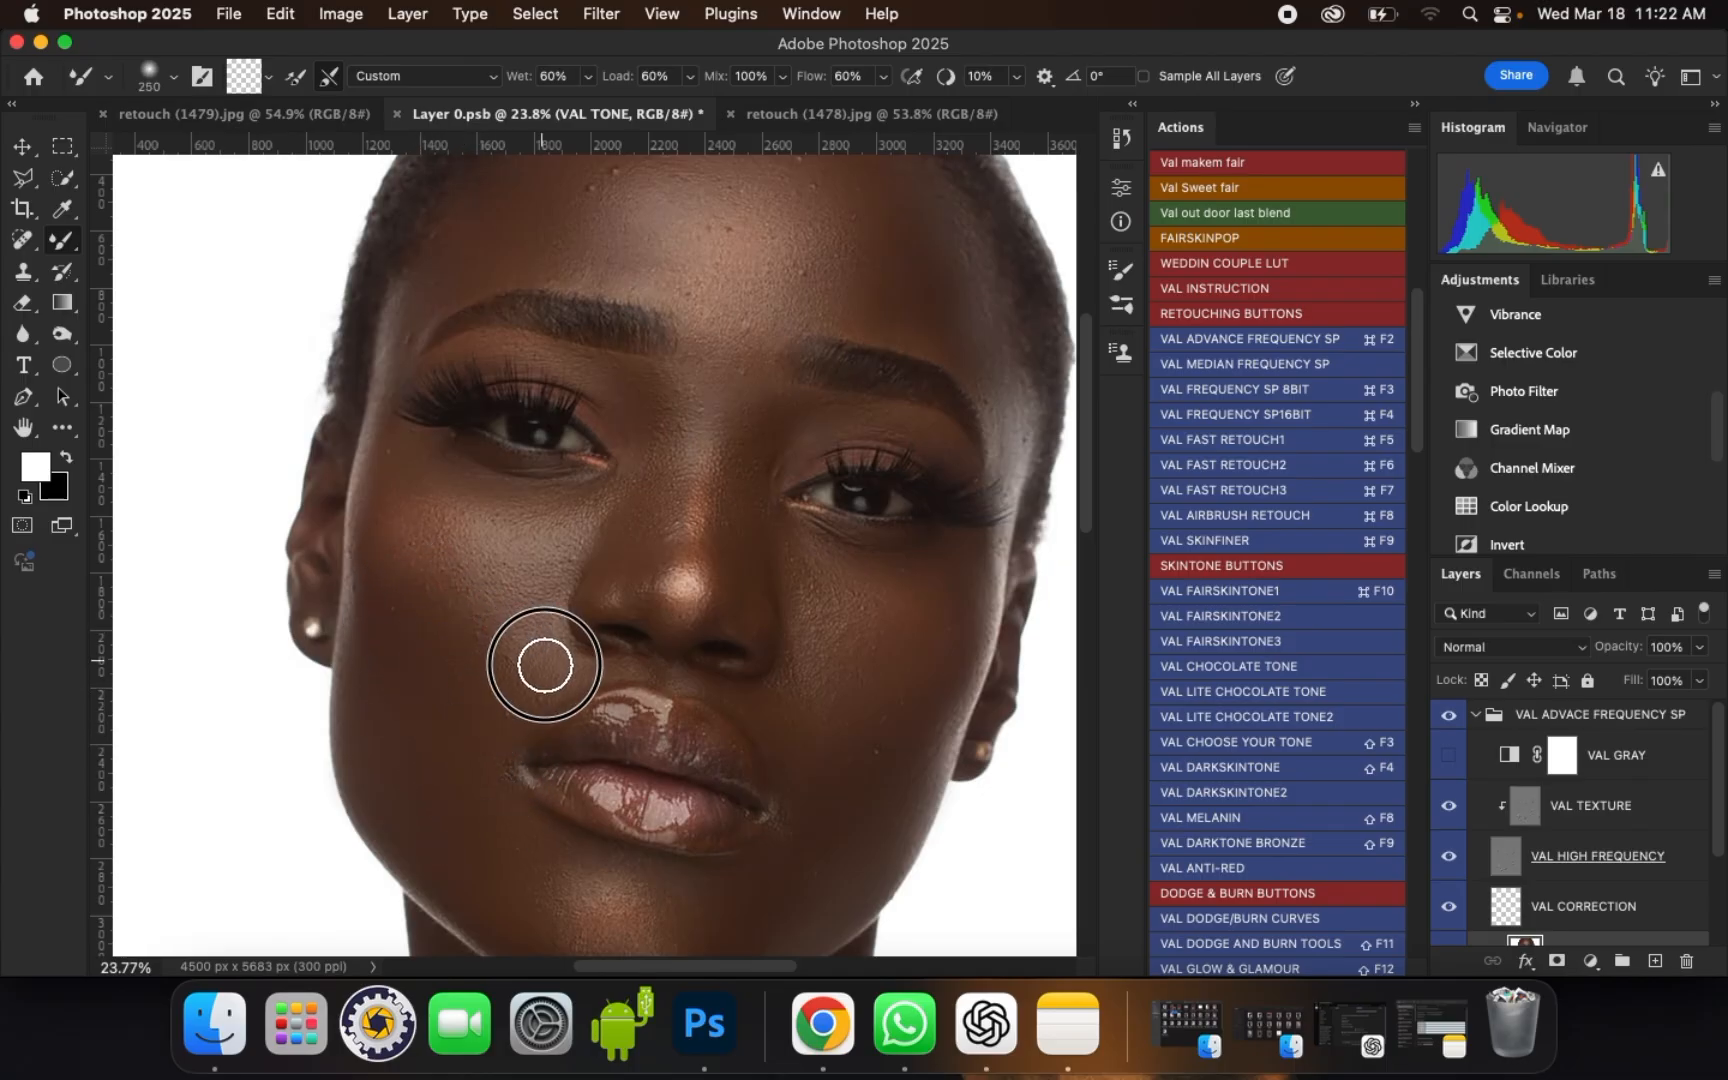
key(bracketright)
mouse_move(467, 745)
mouse_down()
mouse_move(477, 784)
mouse_move(458, 798)
mouse_move(481, 829)
mouse_up()
Step: Smooth the right cheek from the mouth corner up to the under-eye area and outer jaw with a brush size of 300
drag(795, 711, 785, 735)
key(bracketright)
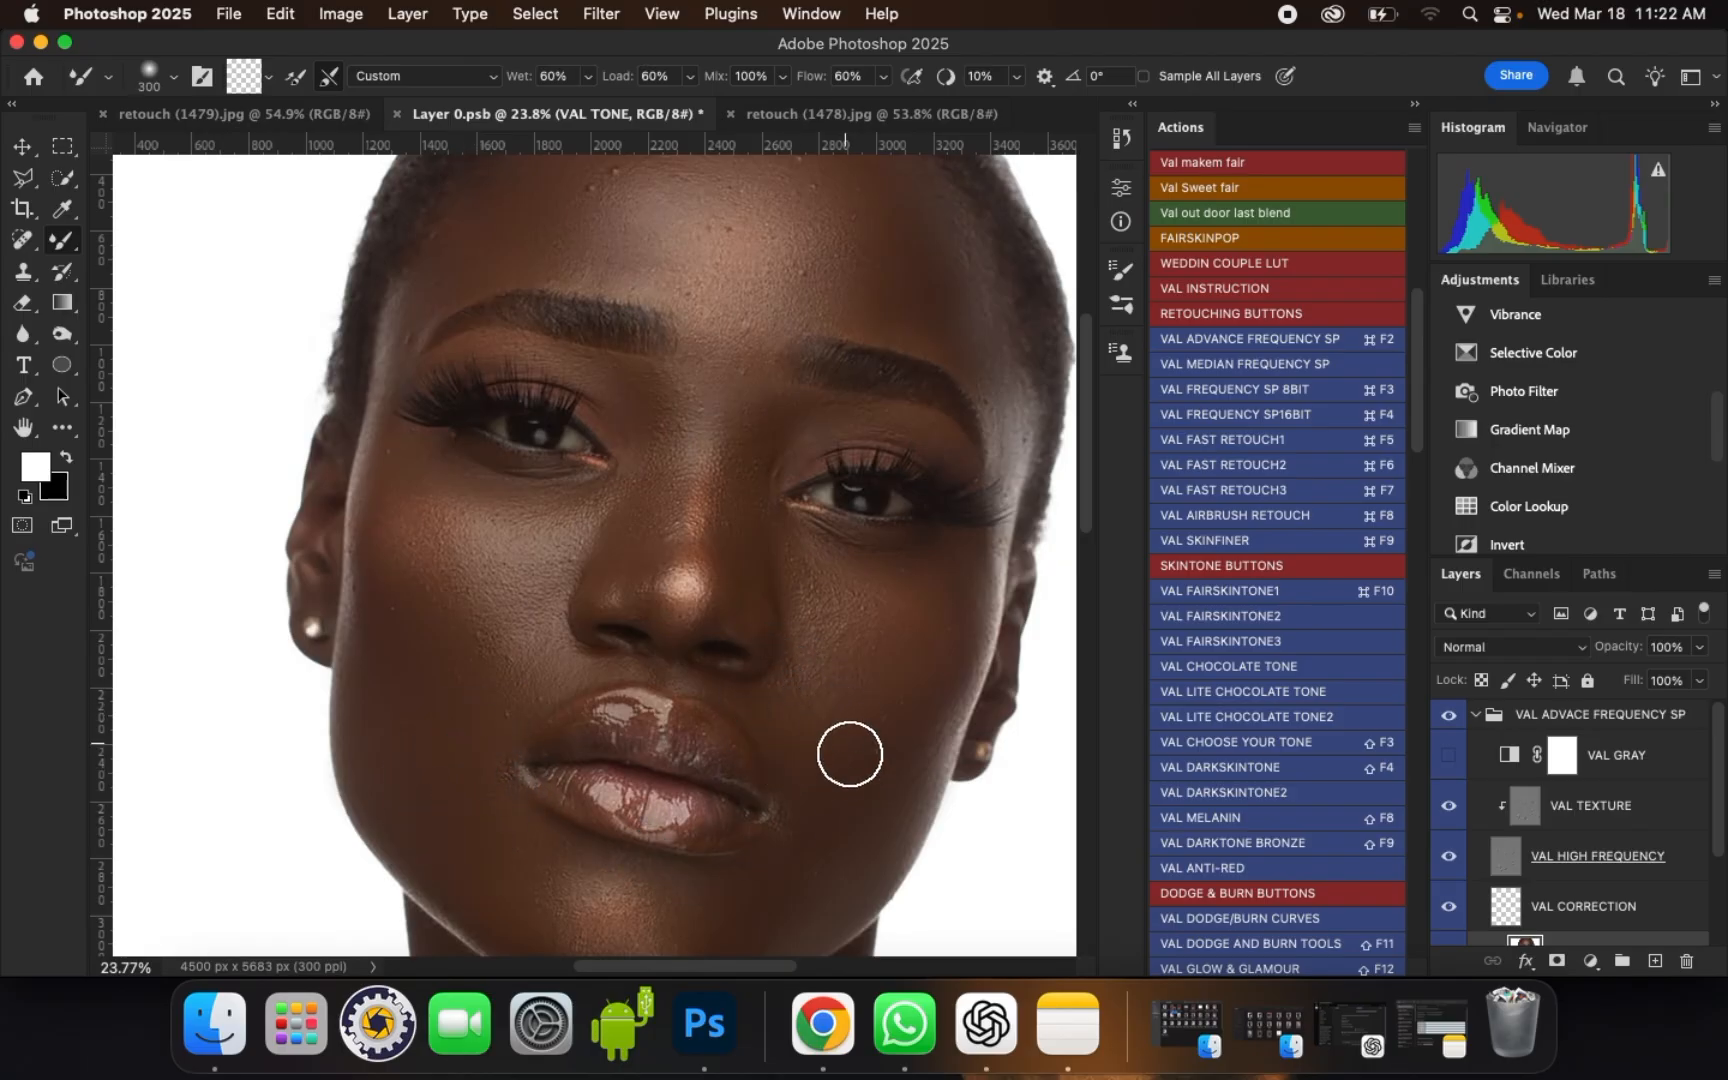
drag(820, 798, 866, 761)
mouse_move(864, 591)
mouse_down()
mouse_move(912, 572)
mouse_move(825, 539)
mouse_up()
key(bracketleft)
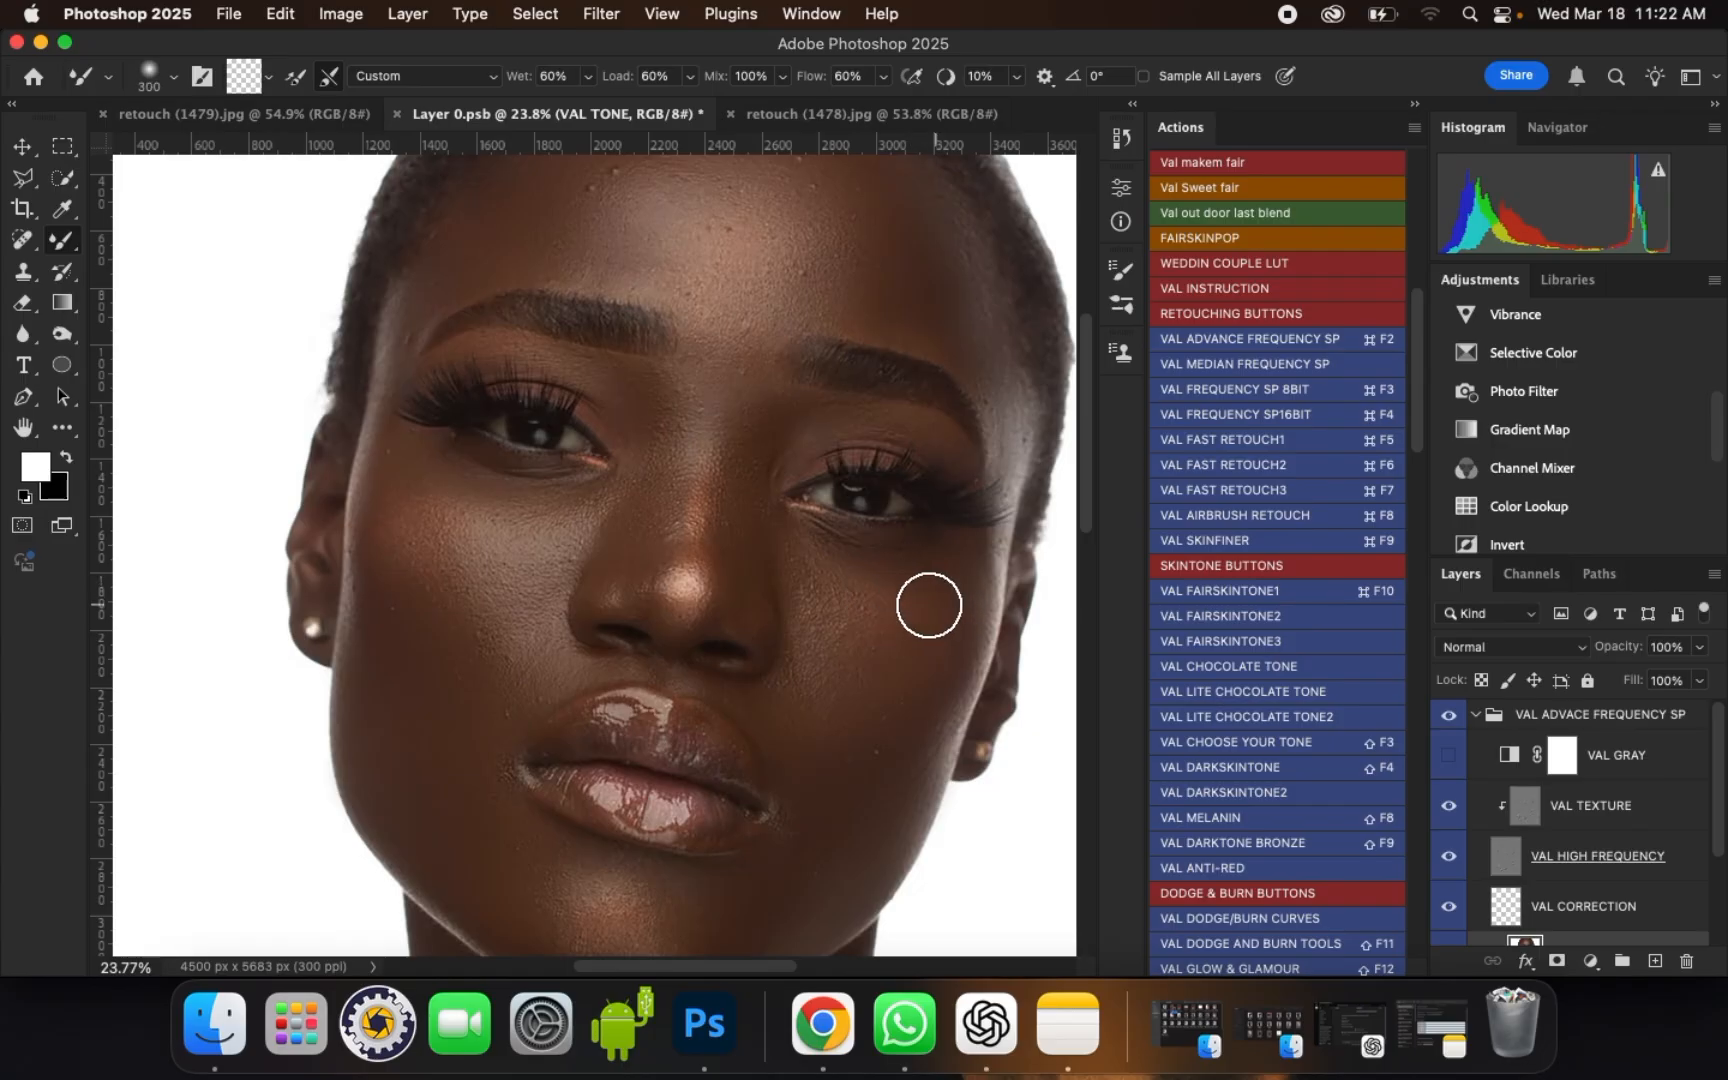
drag(965, 653, 955, 662)
drag(905, 742, 867, 727)
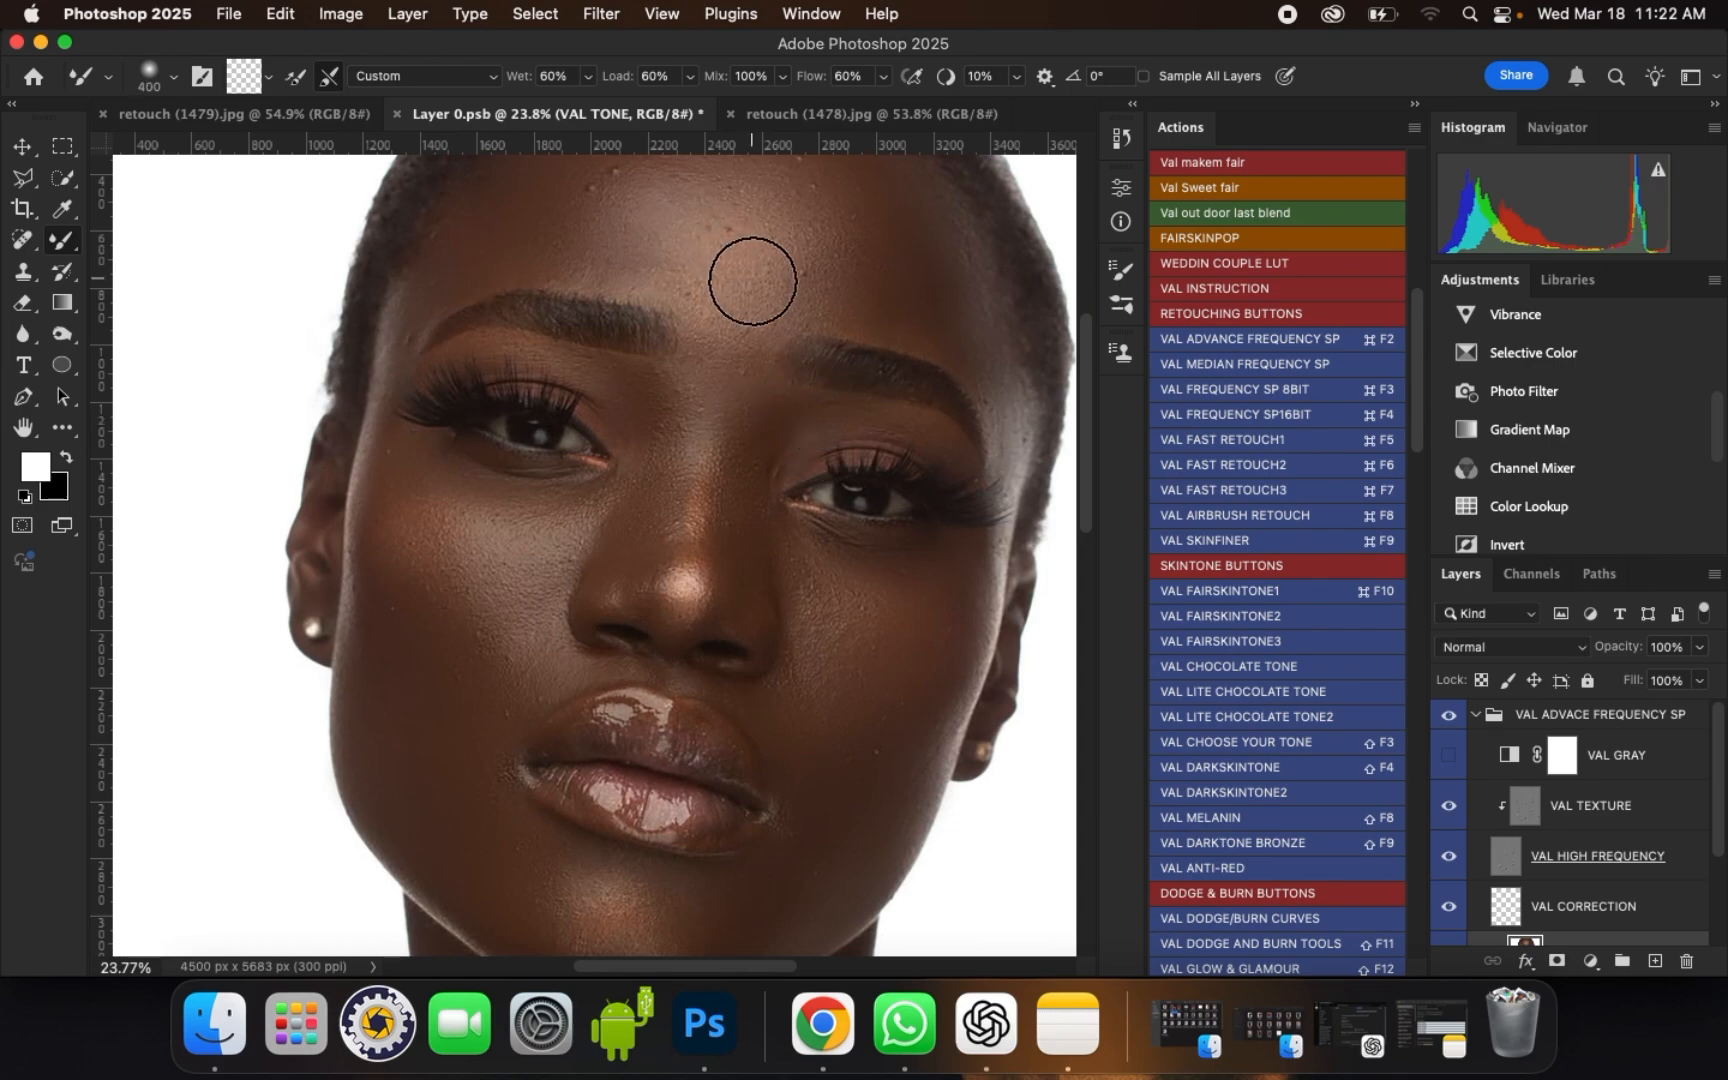
Step: Blend the skin under the left eye at brush sizes 200 and 175, and around the right eyebrow at size 300
key(bracketleft)
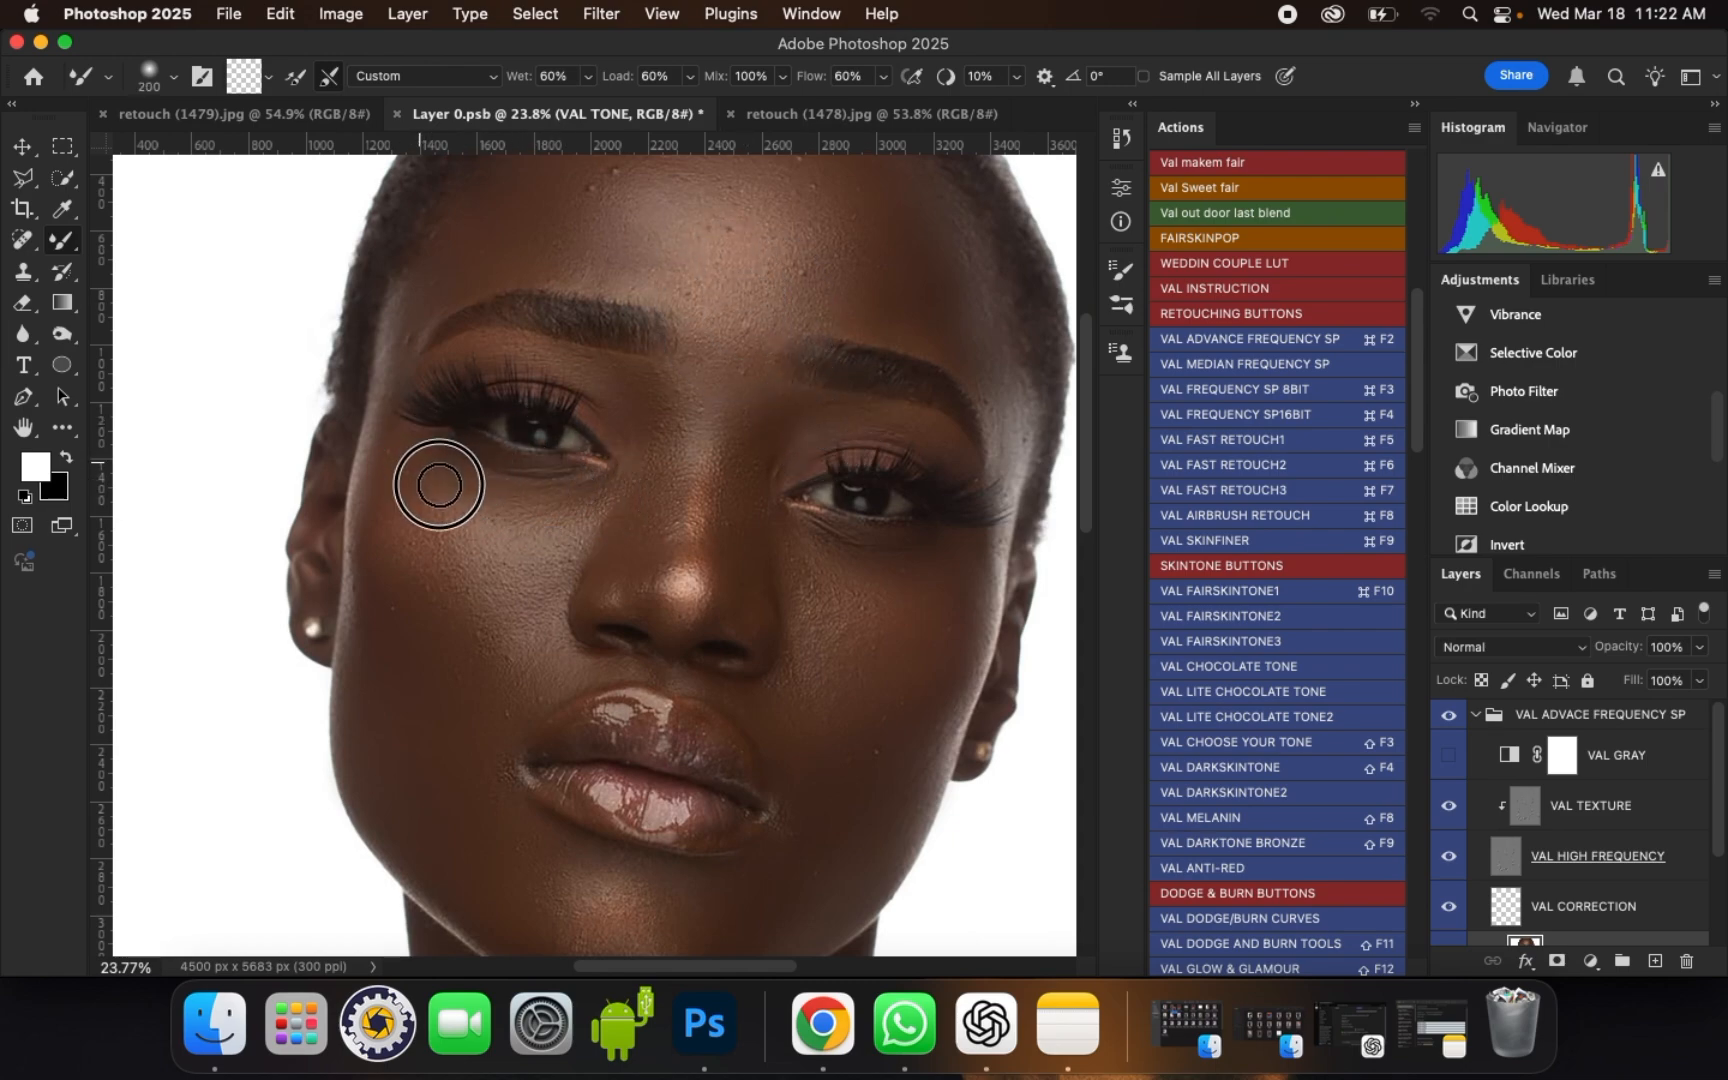
scroll(522, 577, down, 1)
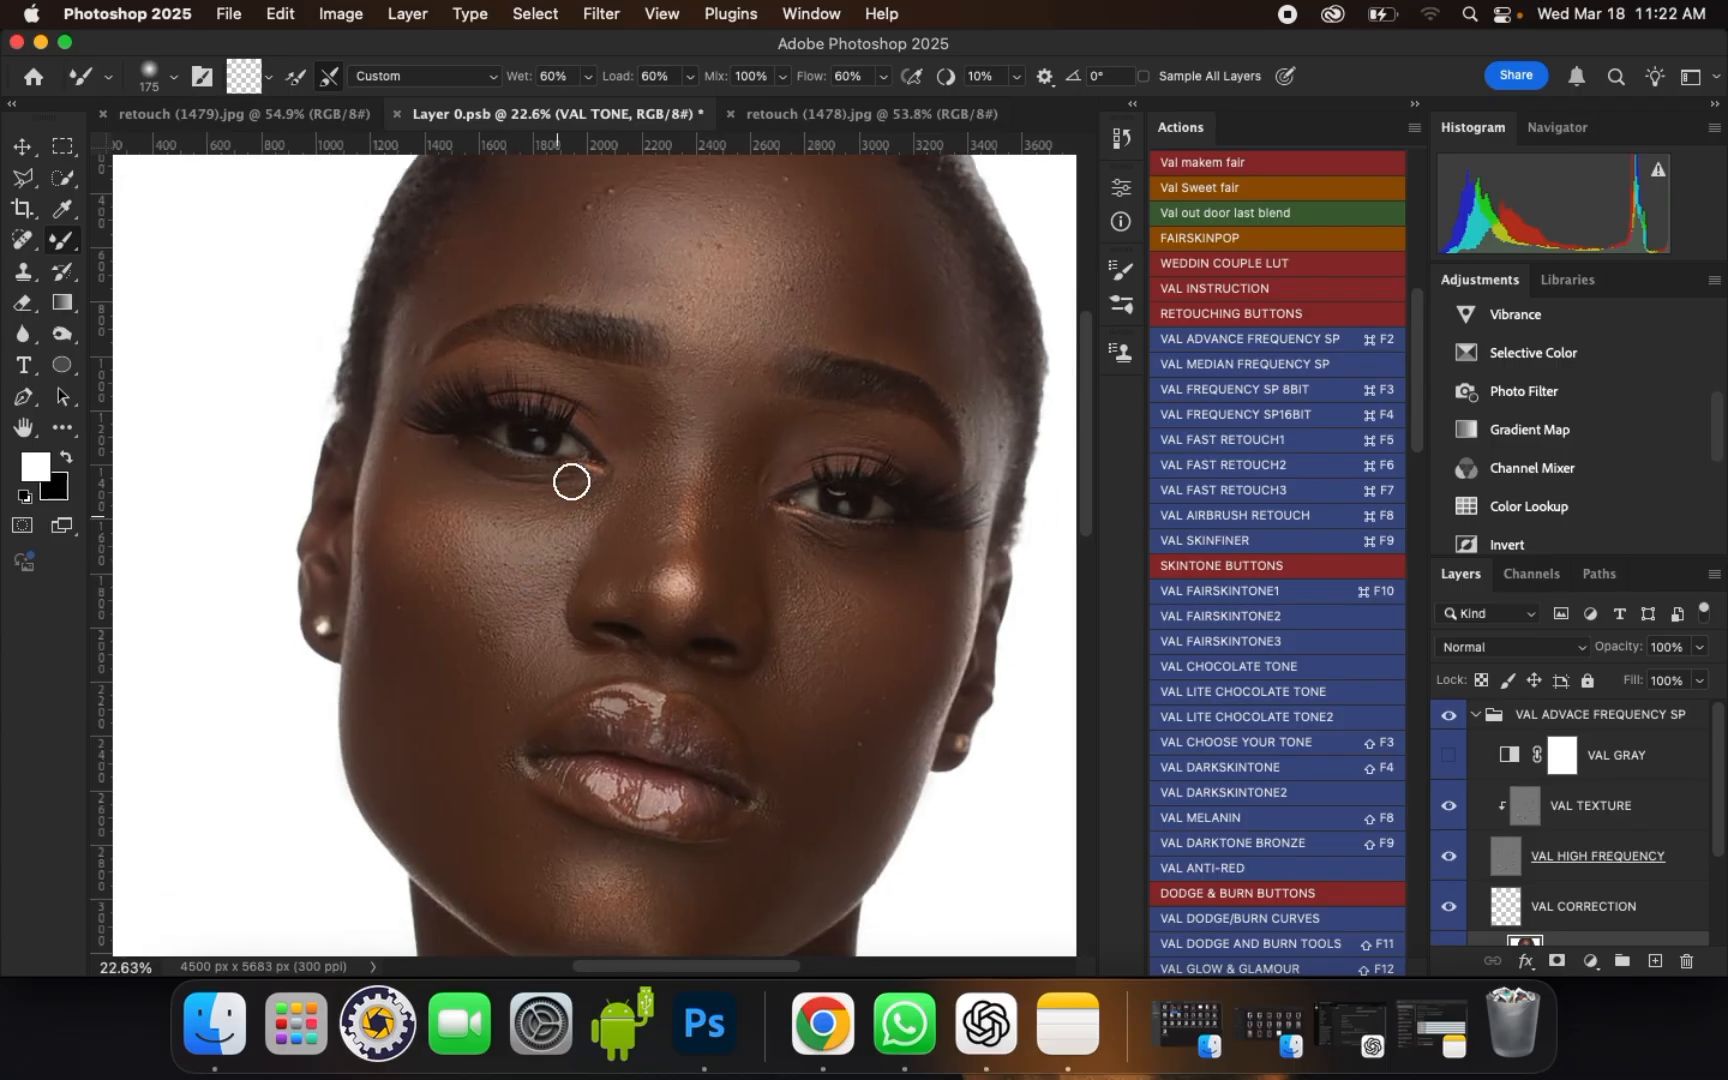
key(bracketright)
scroll(590, 432, down, 4)
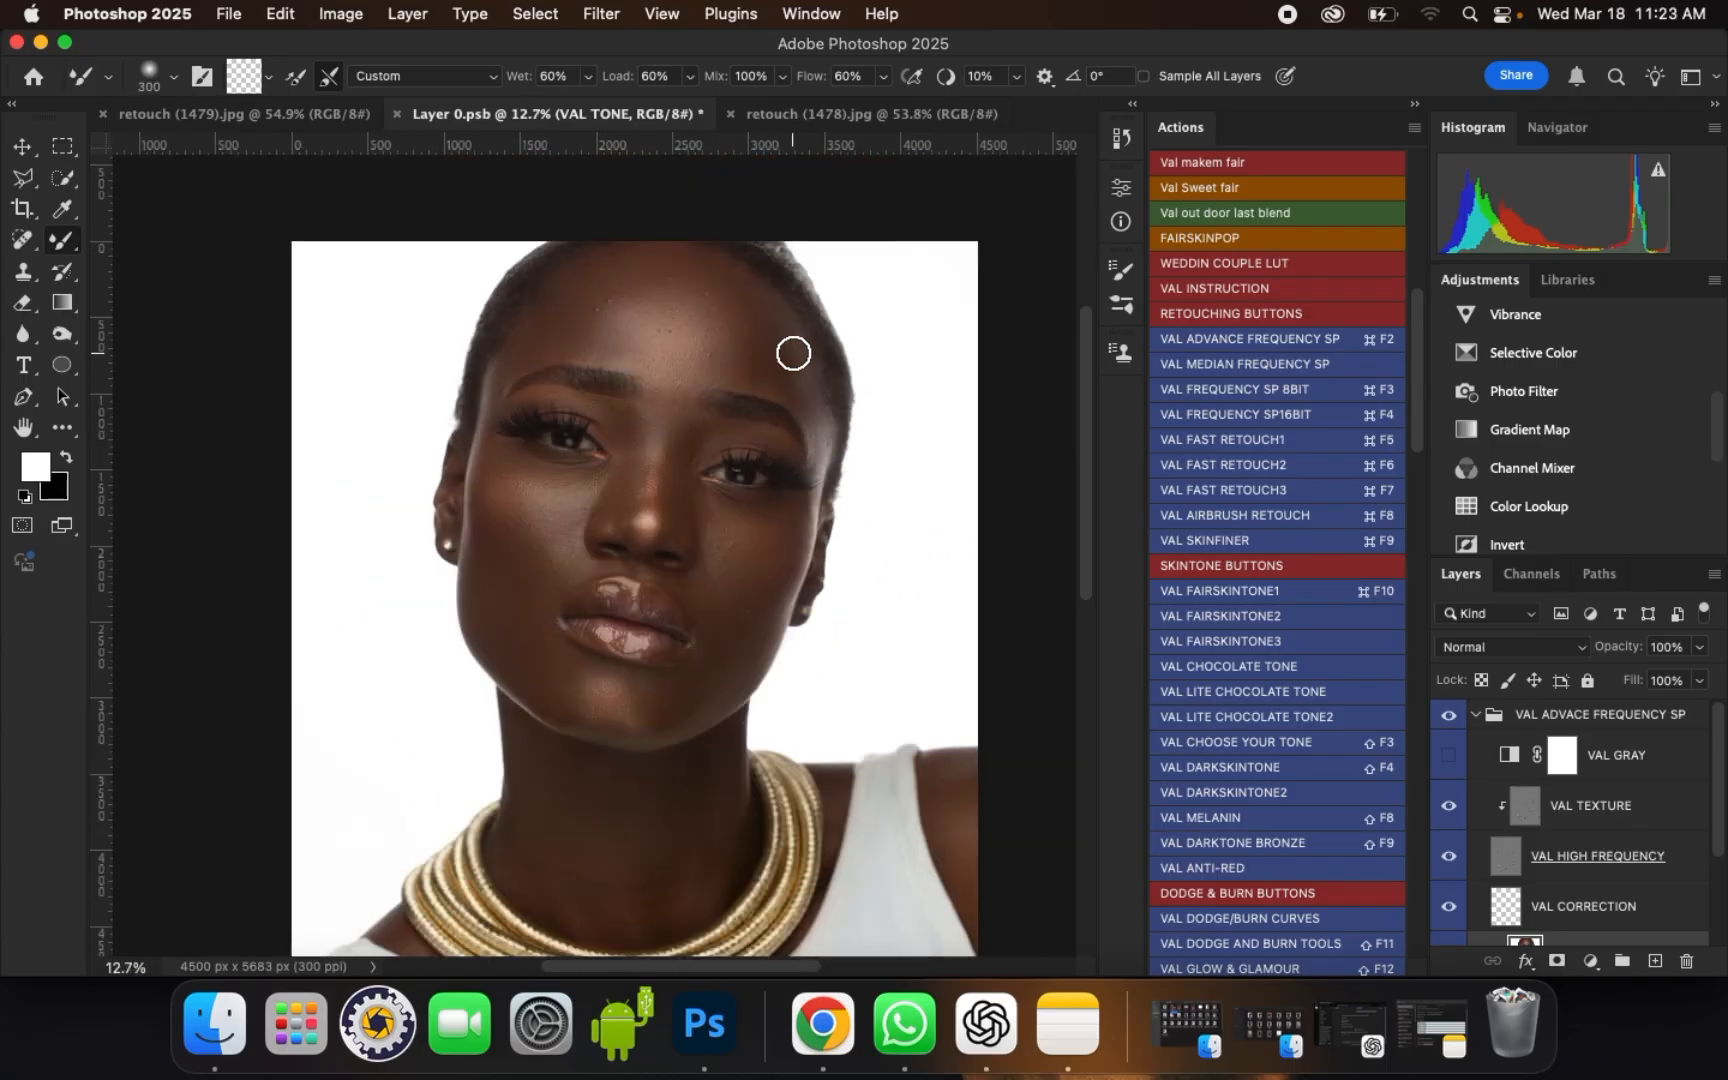
scroll(793, 353, up, 3)
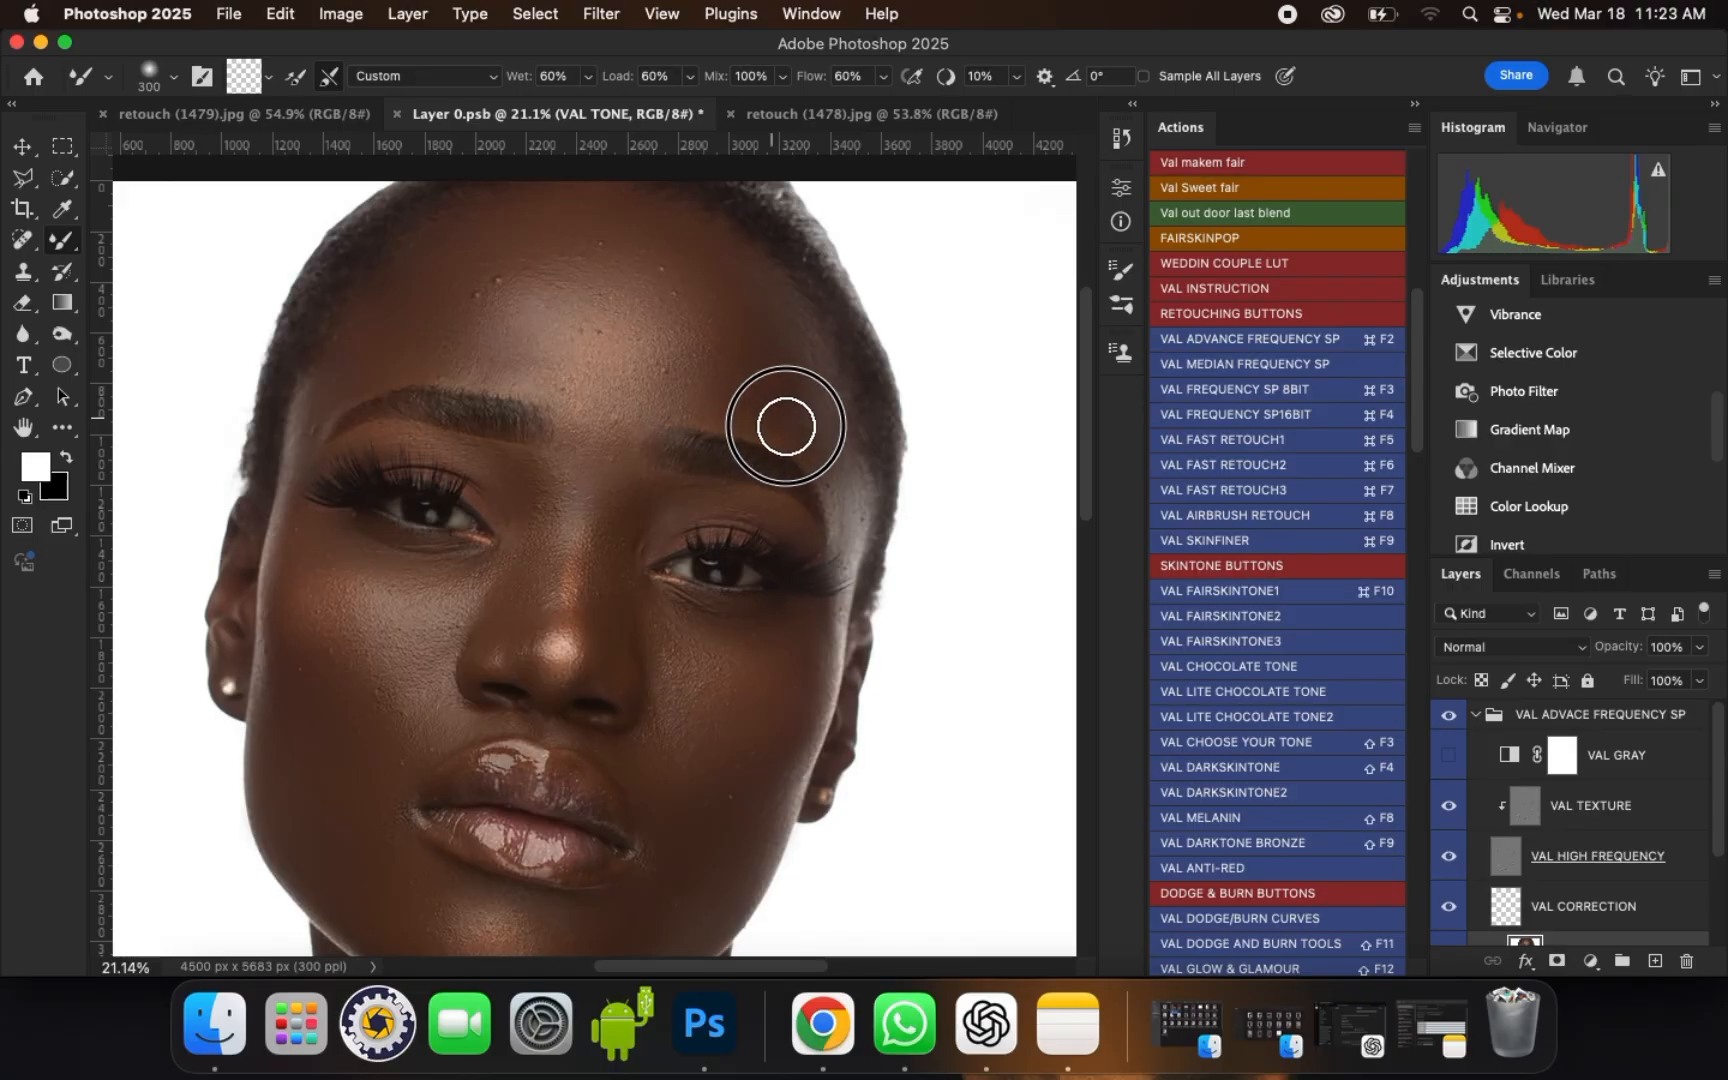
scroll(802, 424, down, 5)
scroll(744, 478, up, 5)
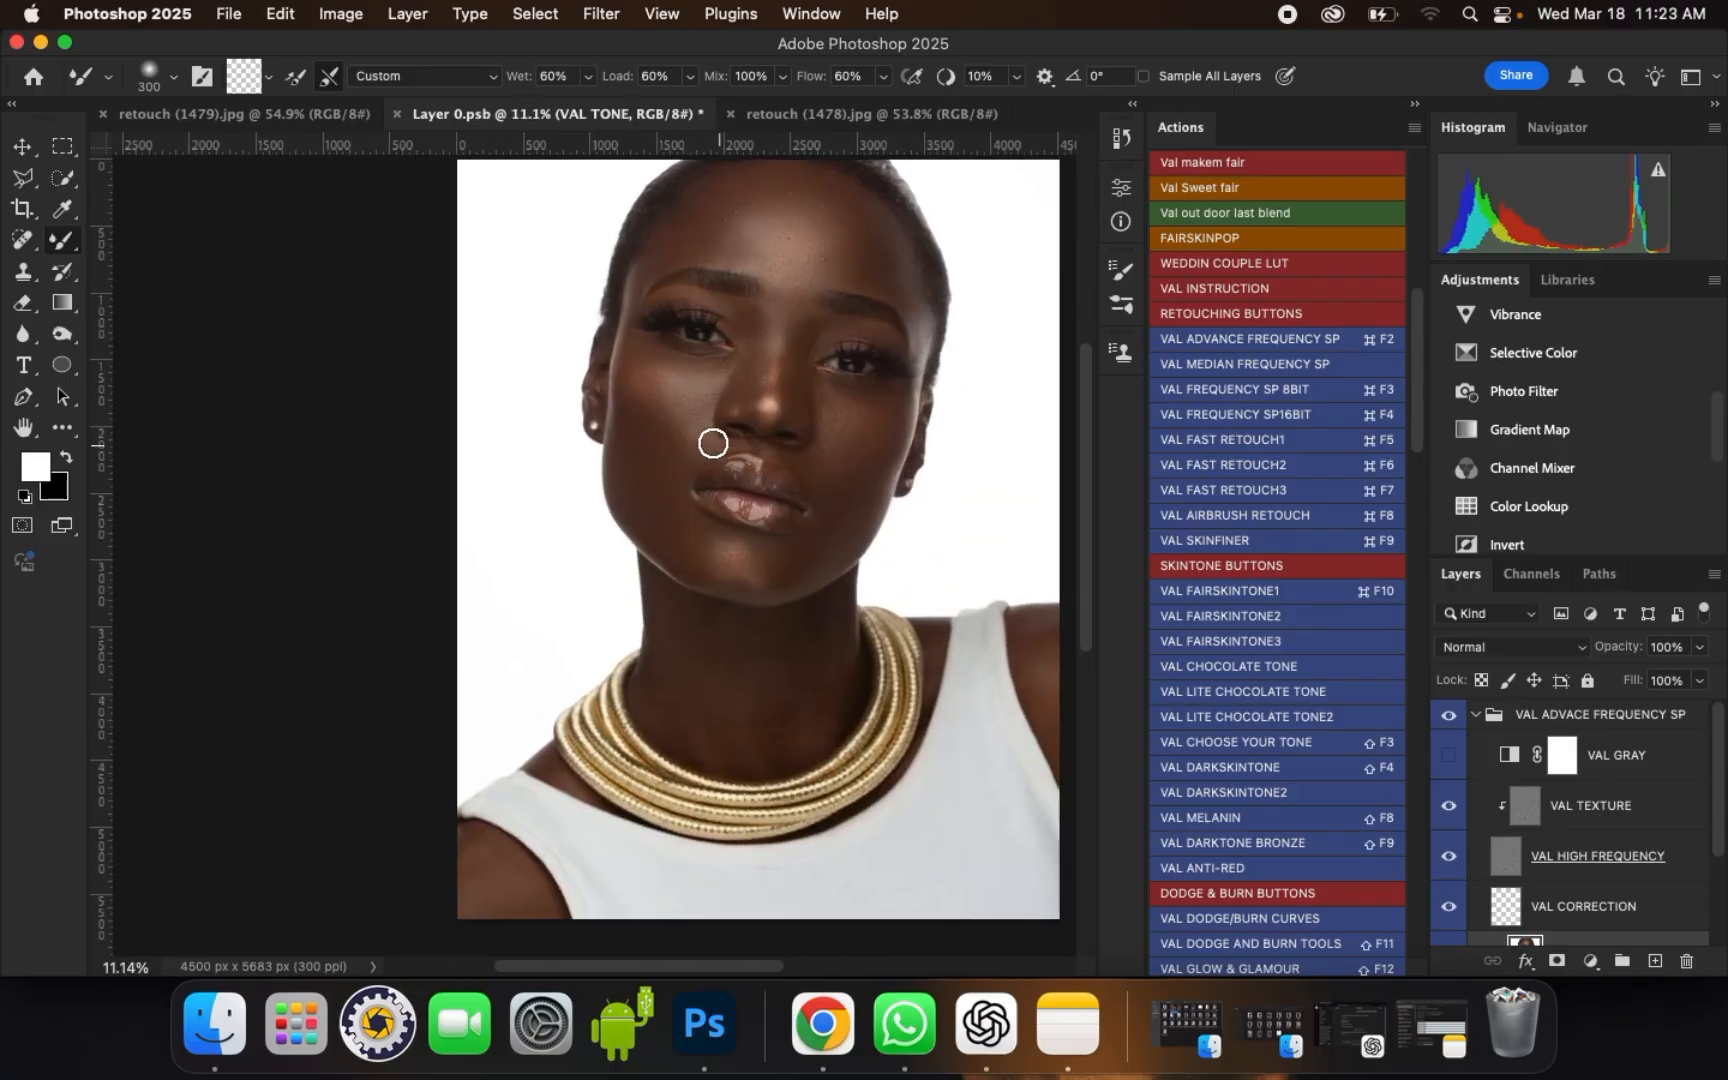
Step: Smooth the chin along its lower edge, reducing the brush from size 400 to 250
key(bracketright)
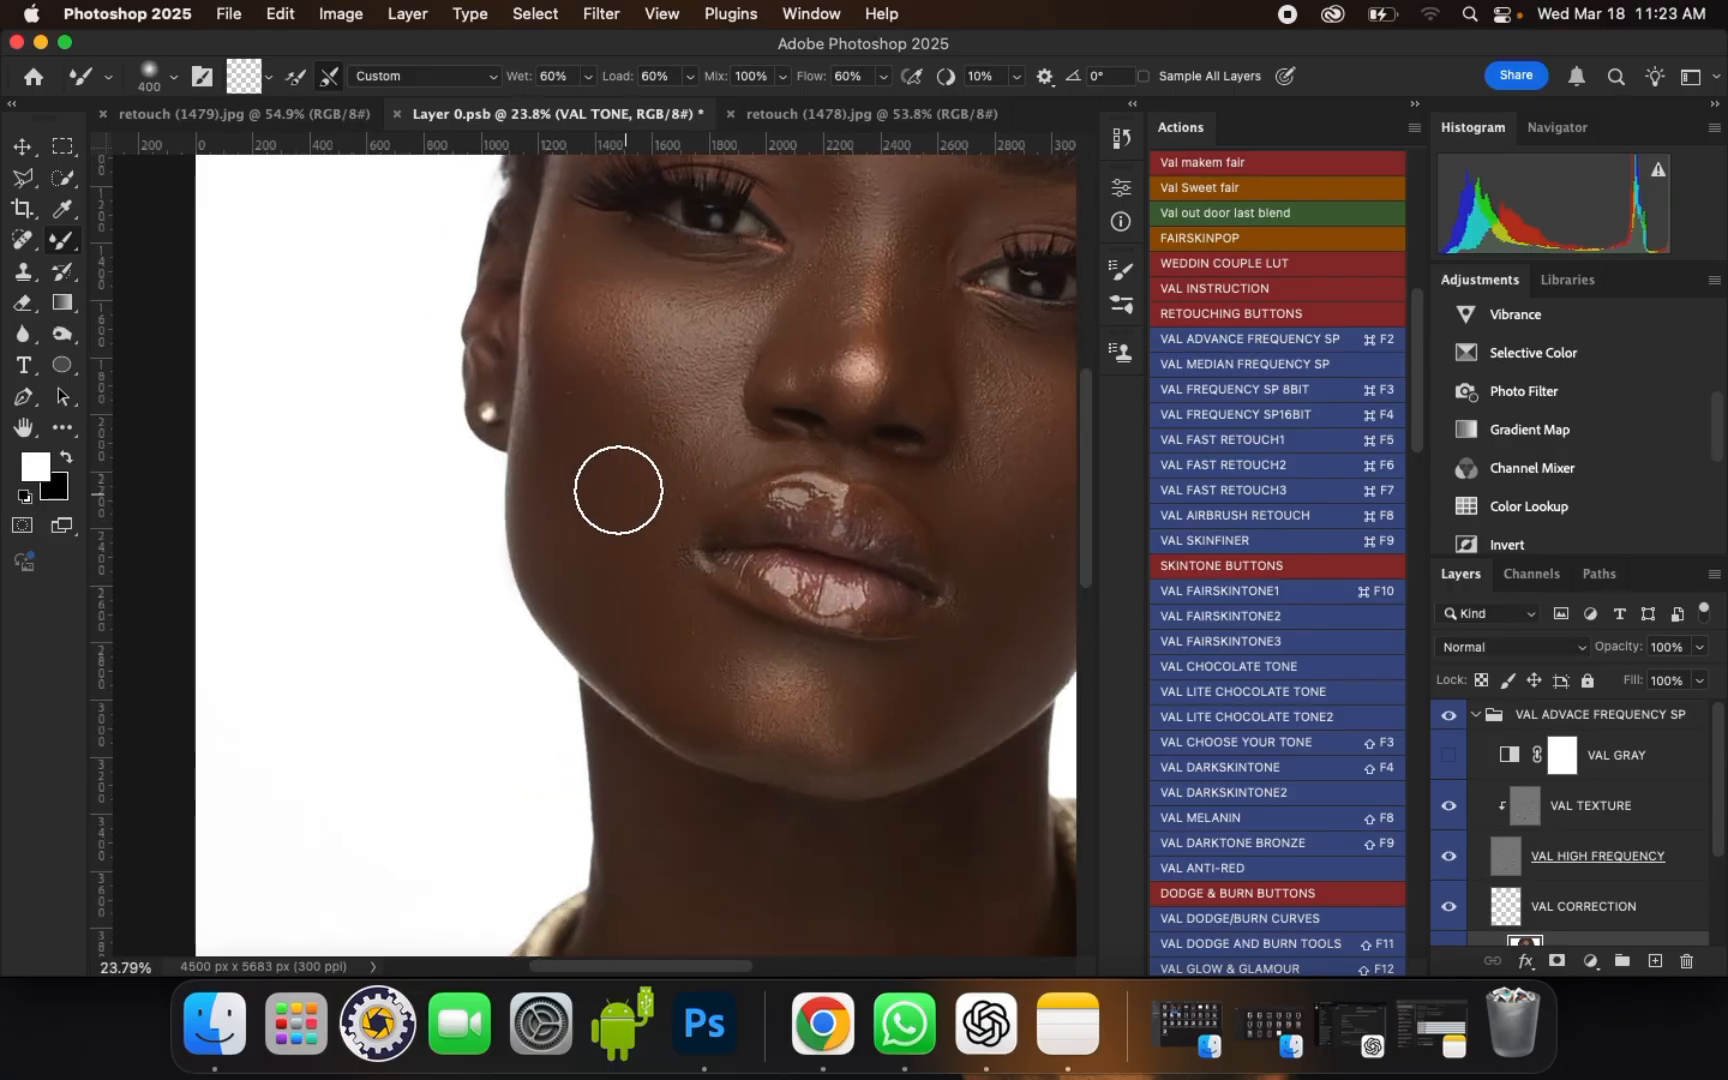
scroll(702, 652, down, 2)
scroll(705, 665, up, 1)
key(bracketleft)
key(bracketleft)
mouse_move(707, 675)
mouse_down()
mouse_move(748, 714)
mouse_move(825, 721)
mouse_up()
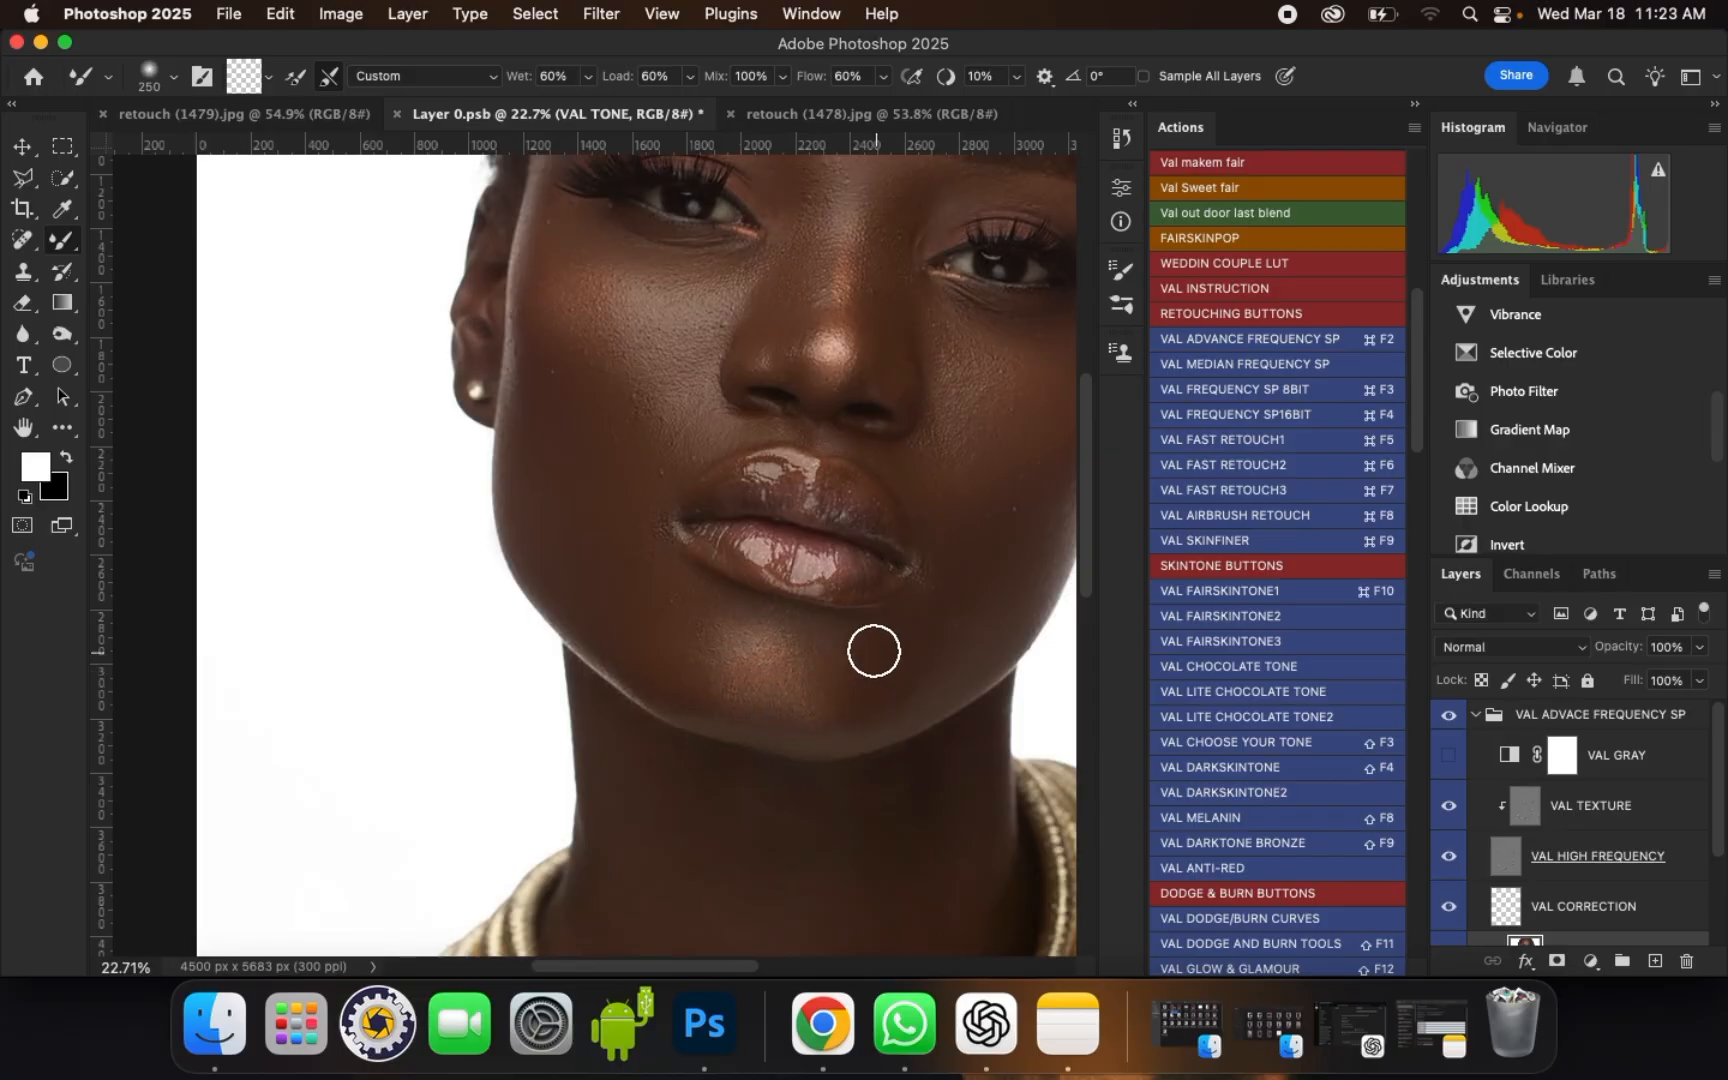
Step: Smooth the neck between the jawline and the gold necklace with brush sizes of 400 and 300
scroll(579, 471, down, 3)
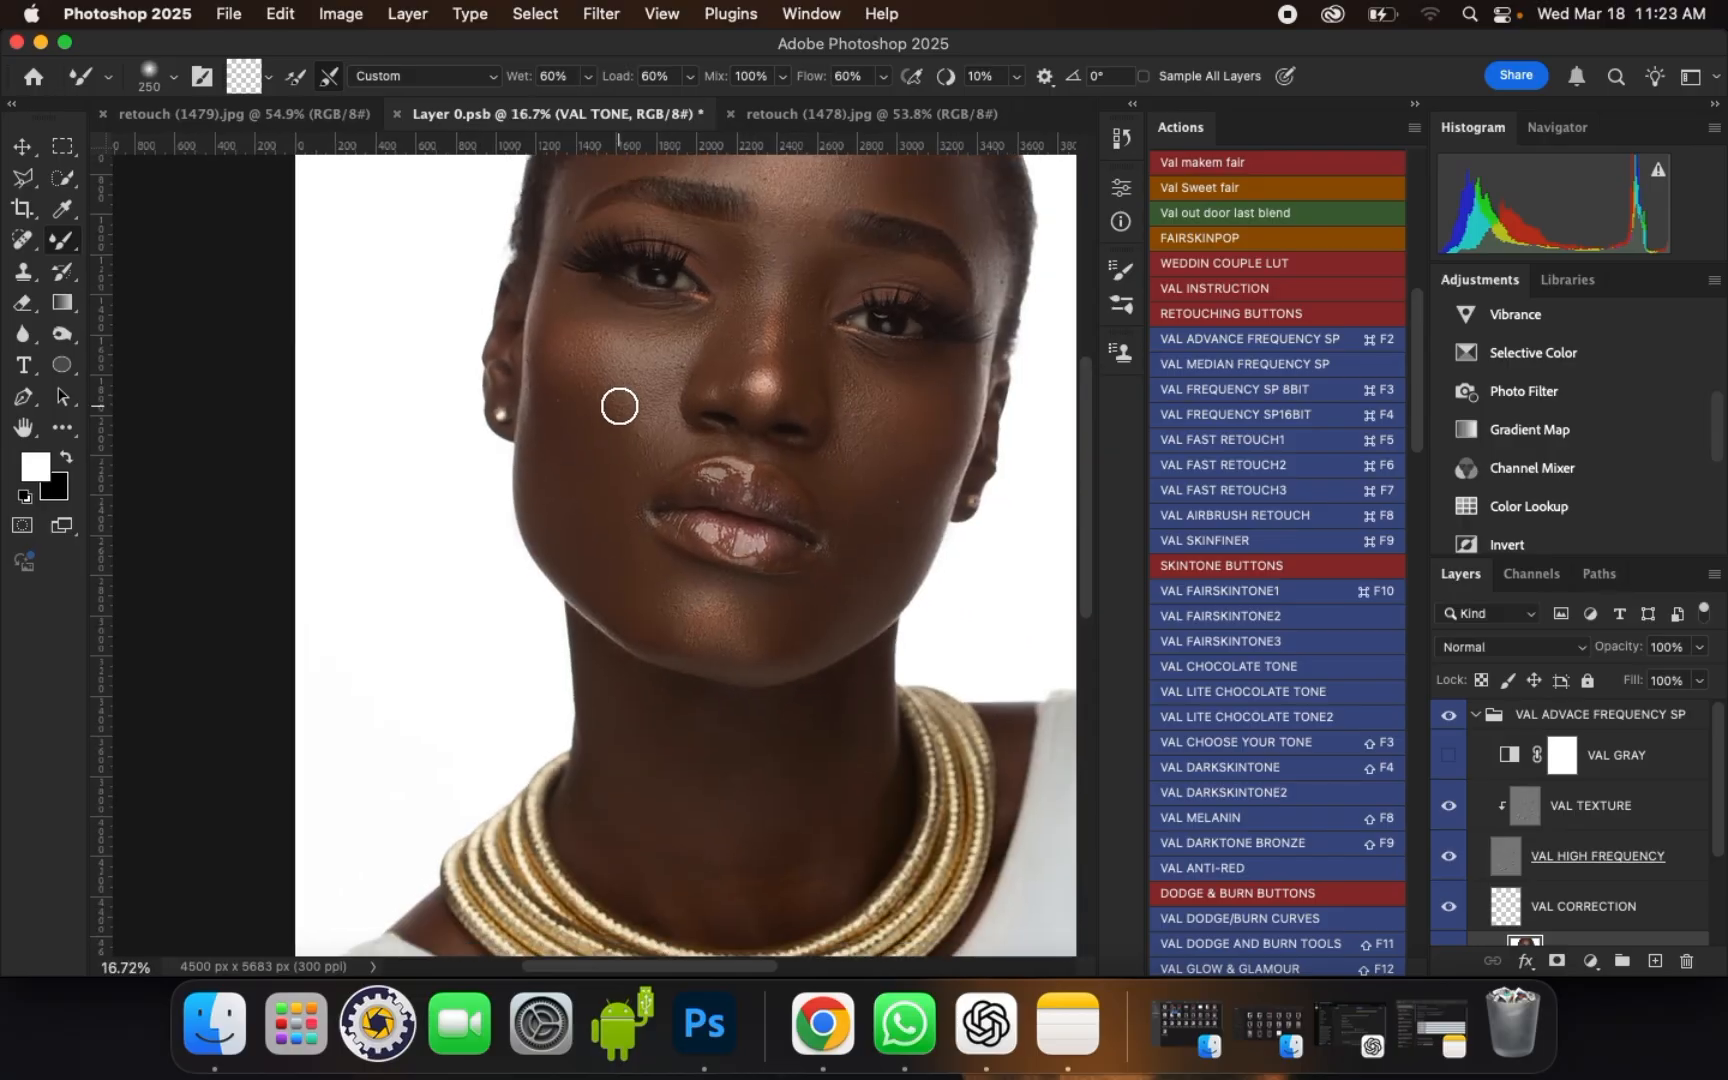
scroll(652, 725, up, 5)
key(bracketright)
key(bracketright)
key(bracketright)
key(bracketright)
key(bracketright)
key(bracketright)
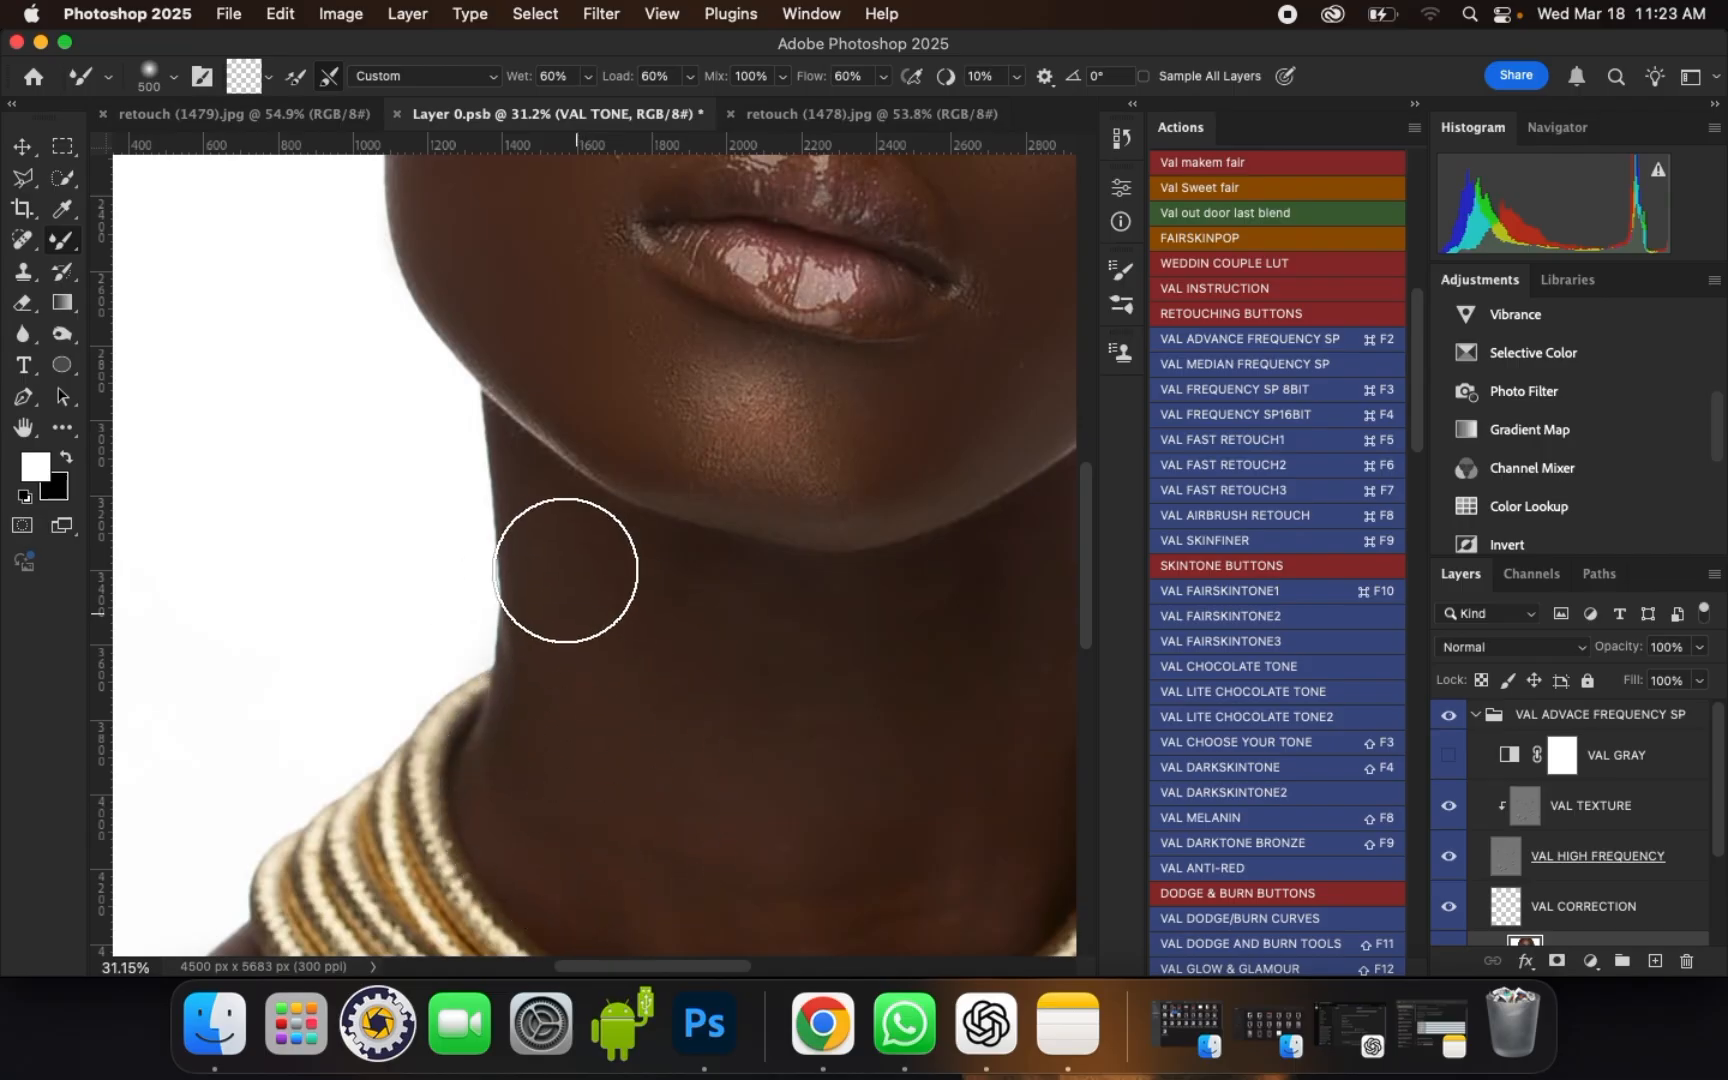
key(bracketleft)
scroll(571, 326, down, 1)
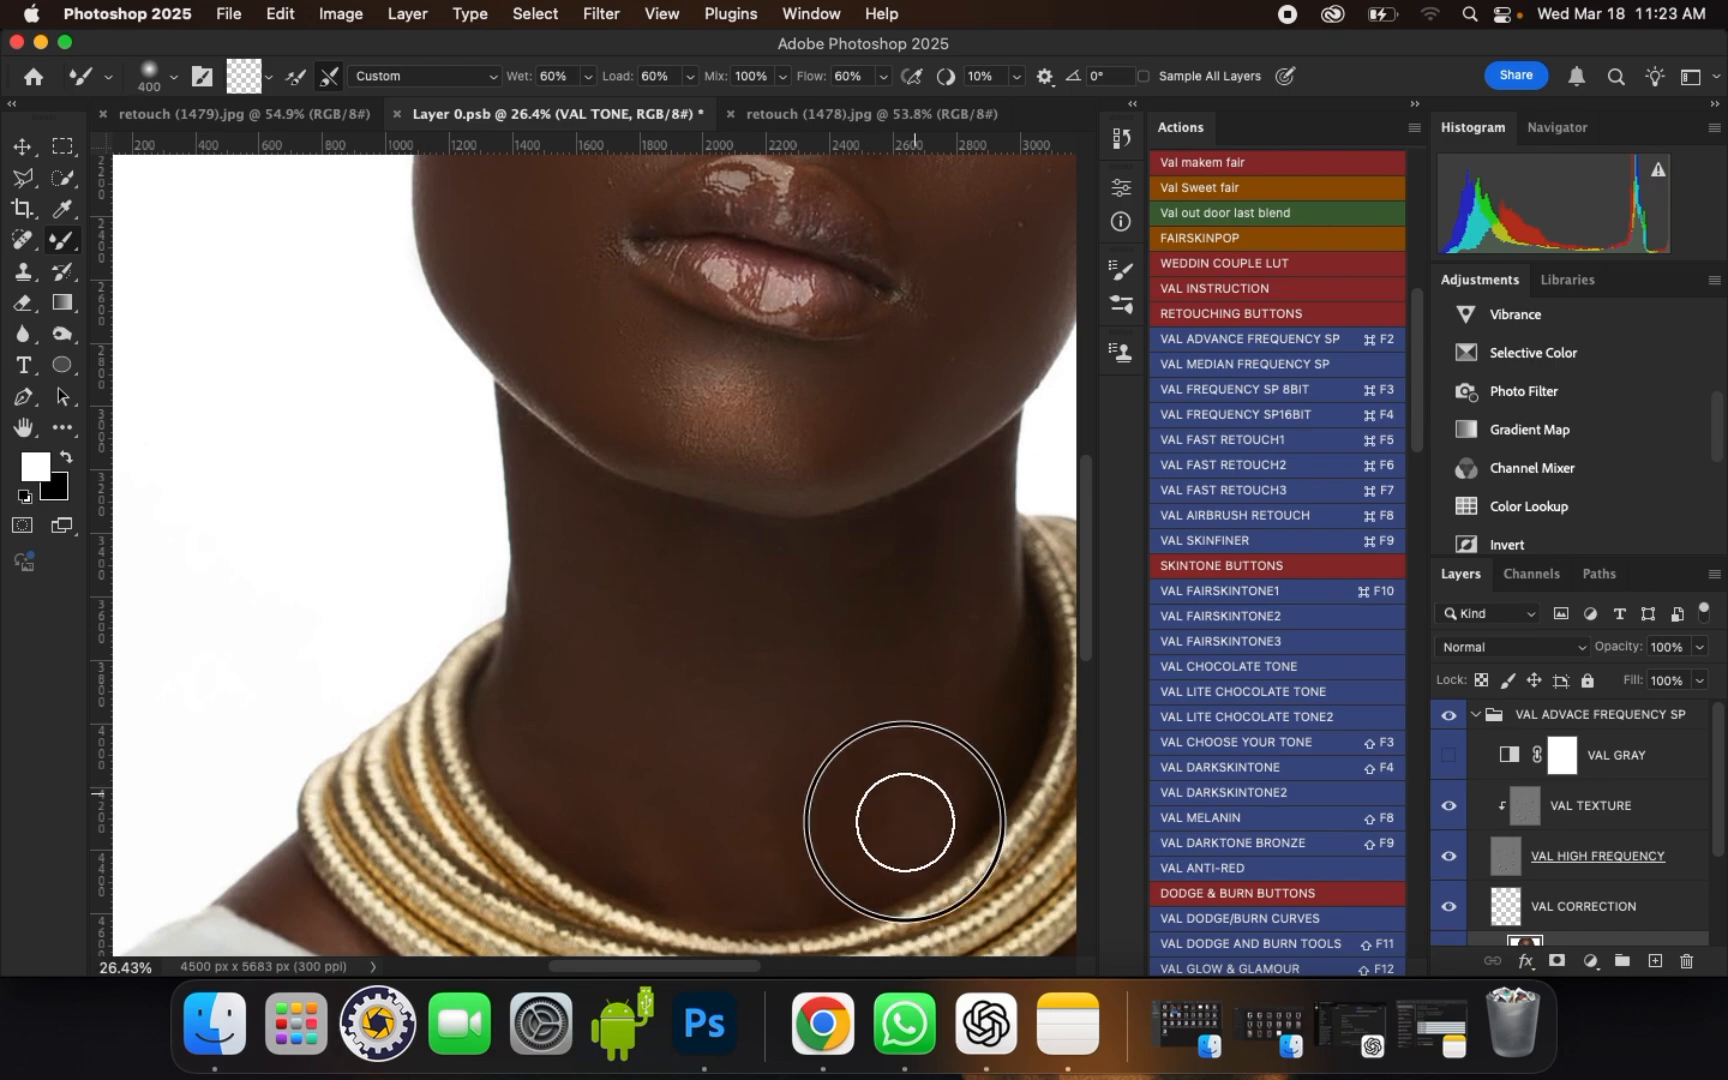
key(bracketleft)
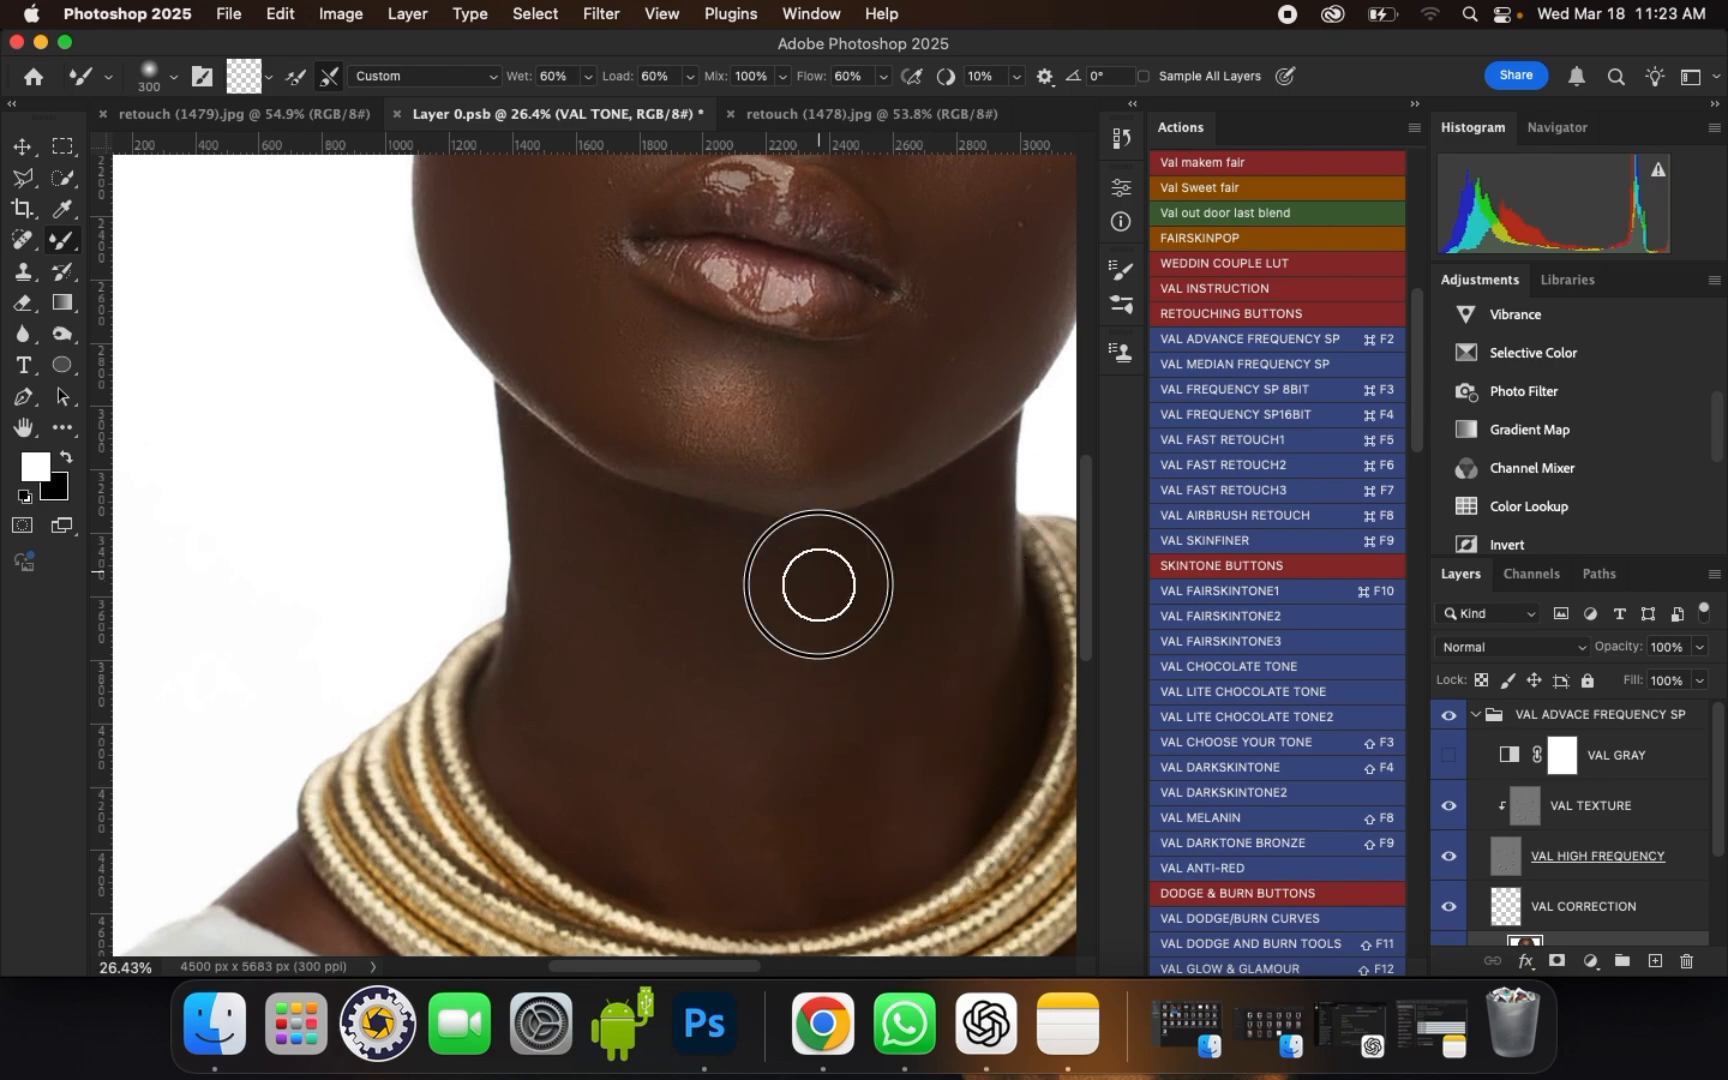
key(bracketright)
scroll(695, 555, down, 1)
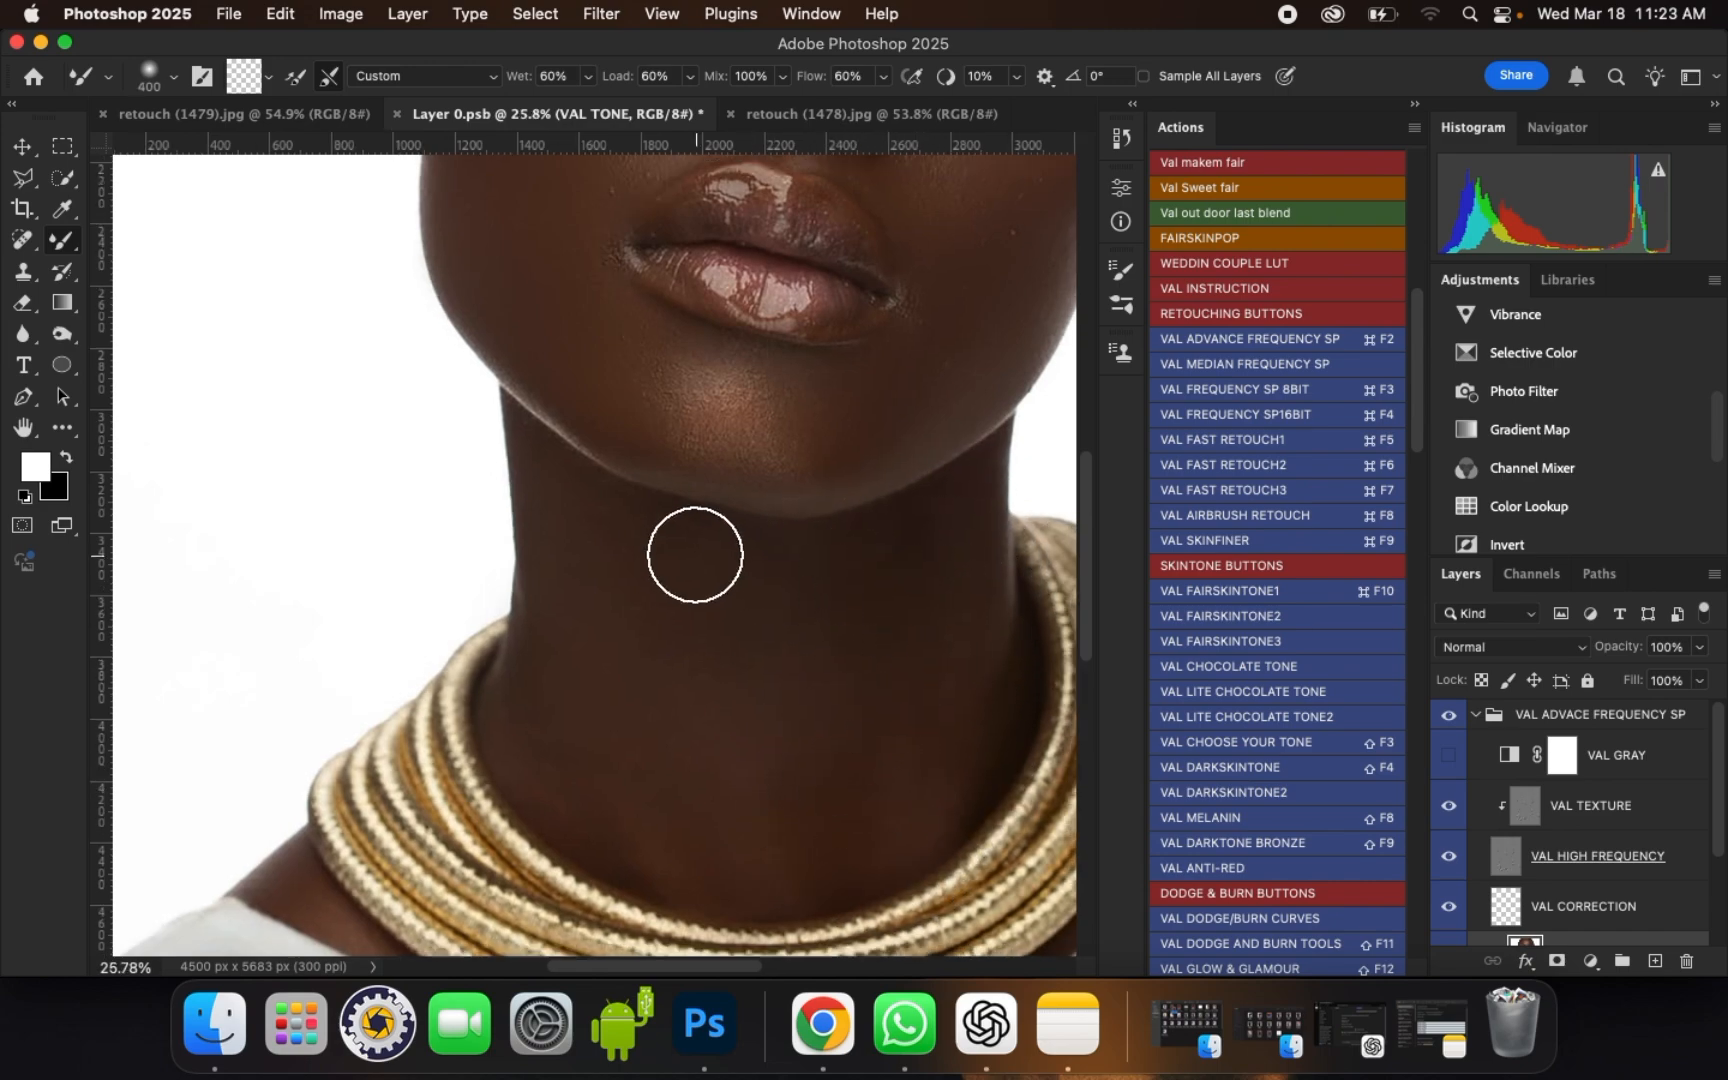
Step: Blend the skin of both shoulders beside the white top with a brush size of 400
scroll(695, 555, down, 4)
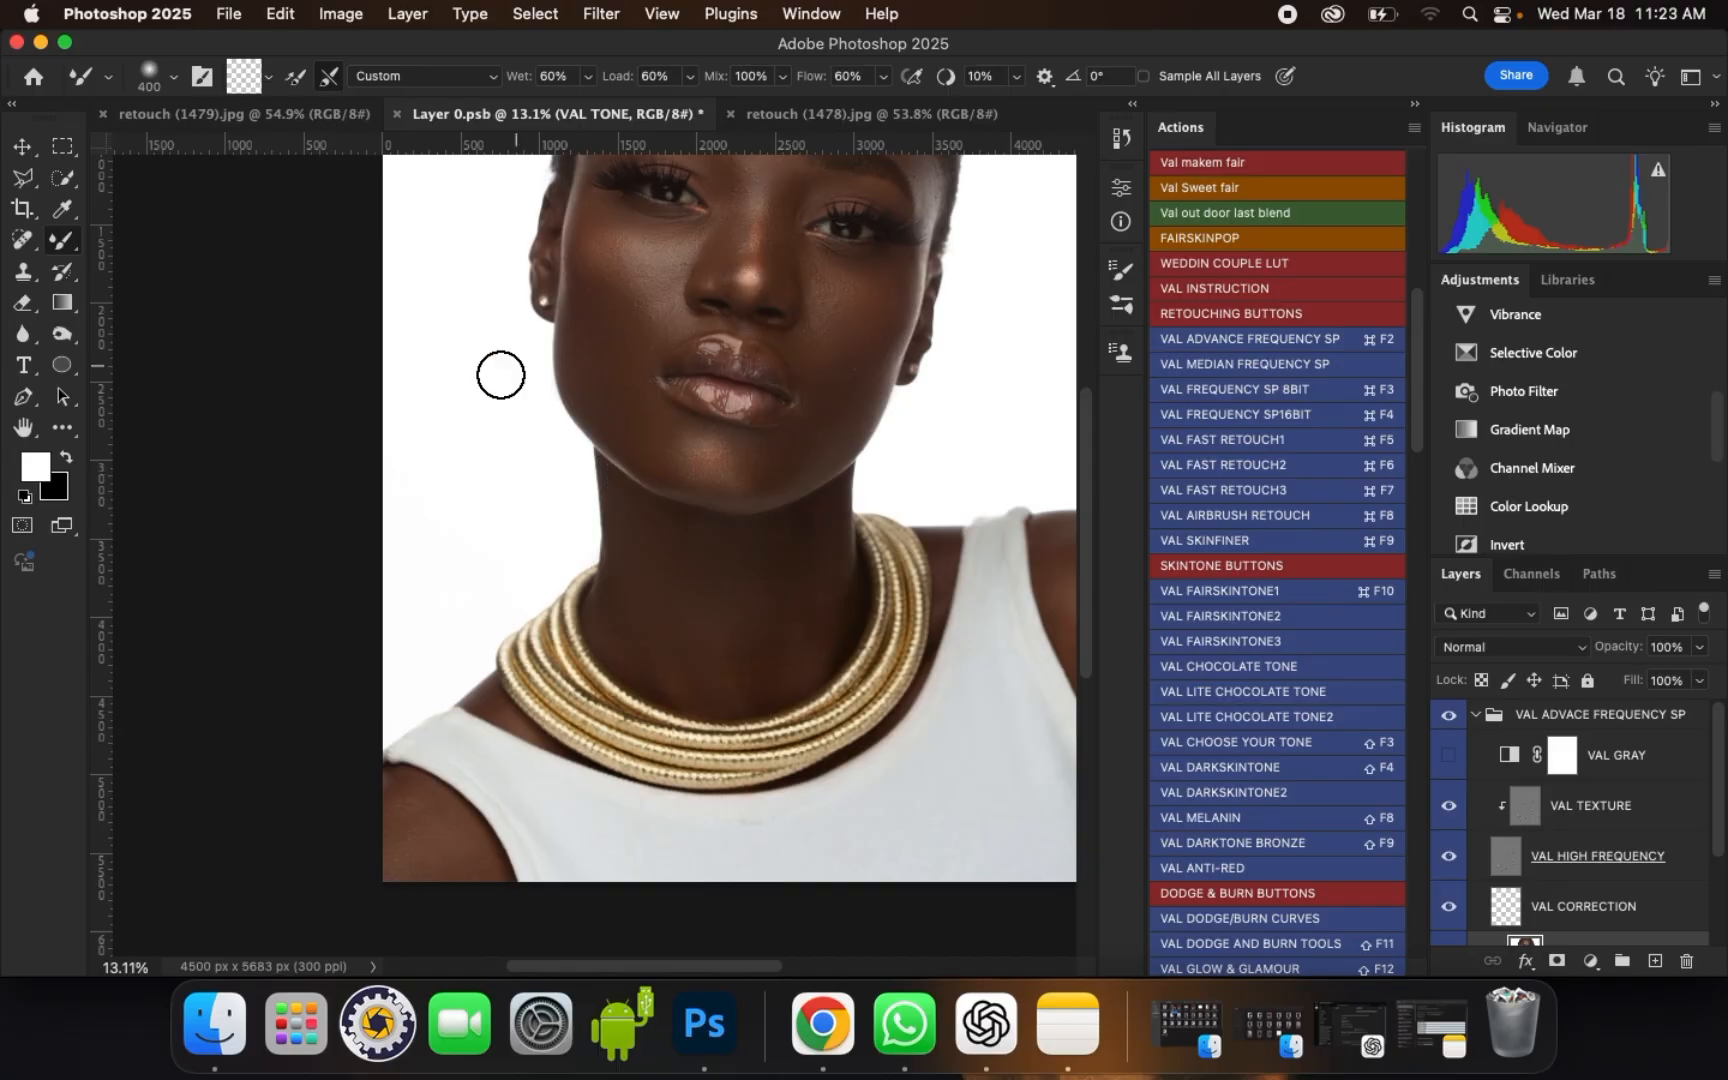
scroll(1067, 509, up, 1)
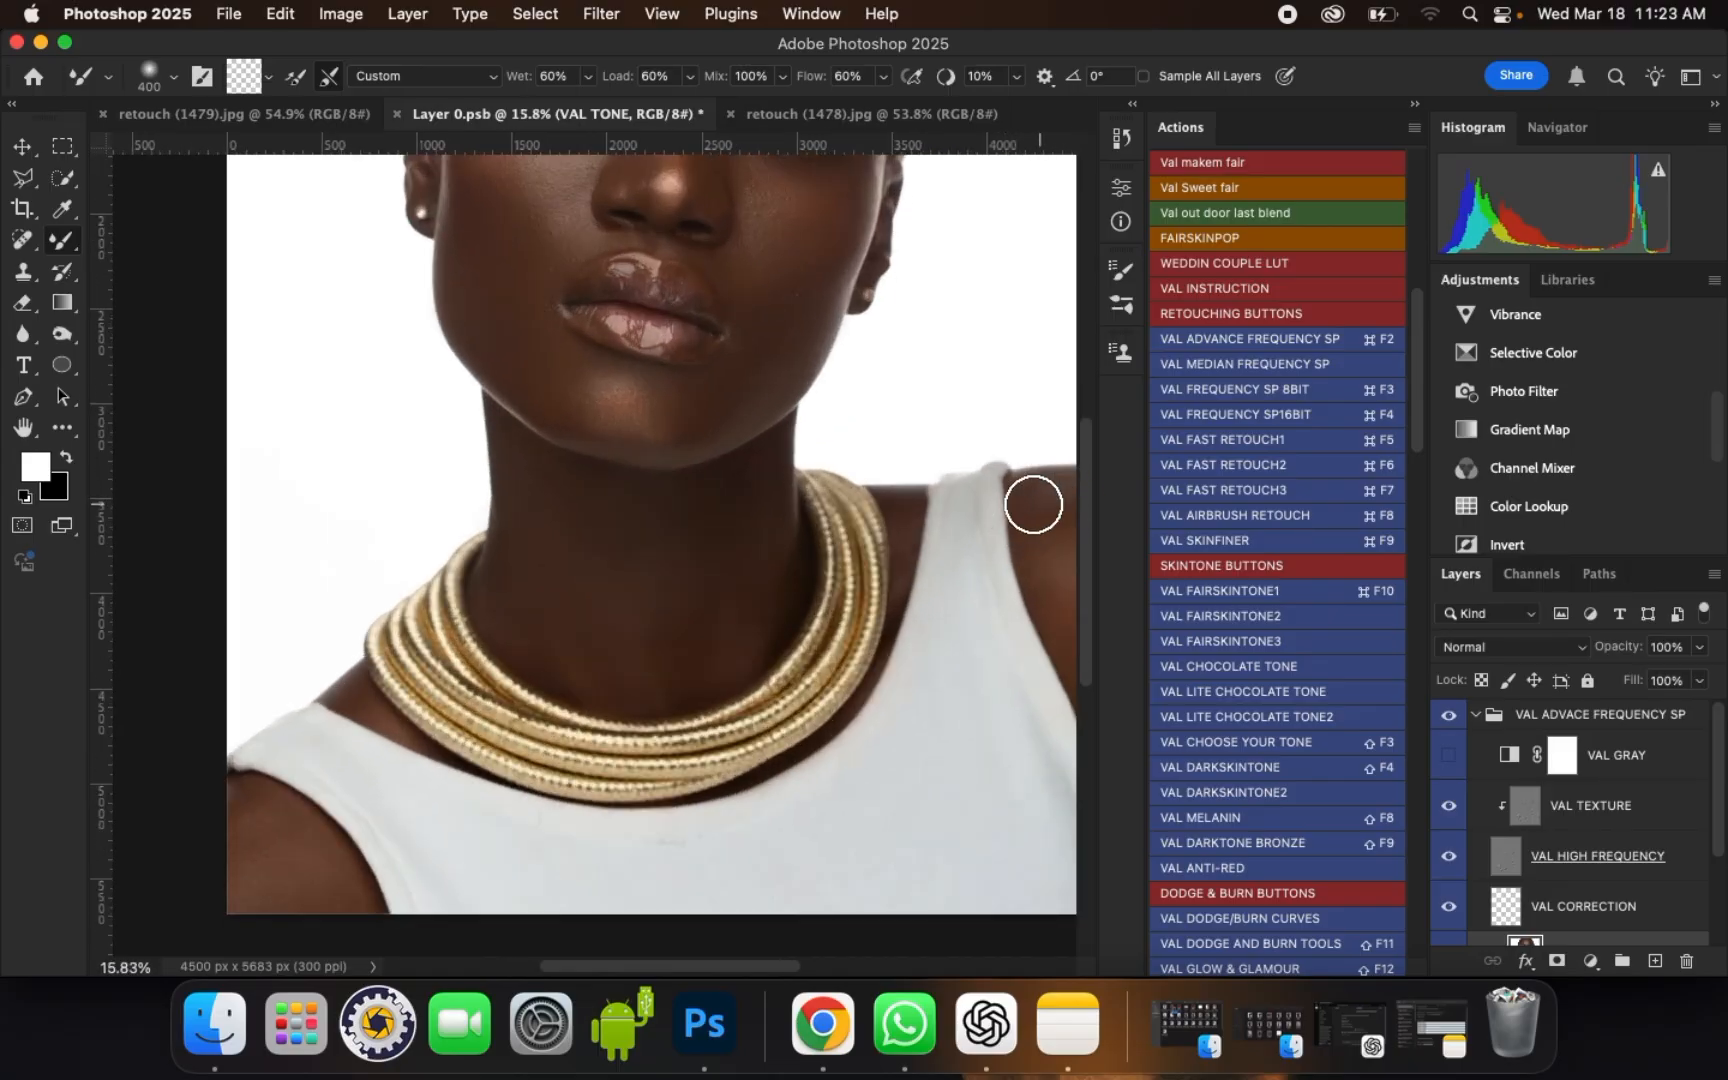
scroll(1033, 505, right, 2)
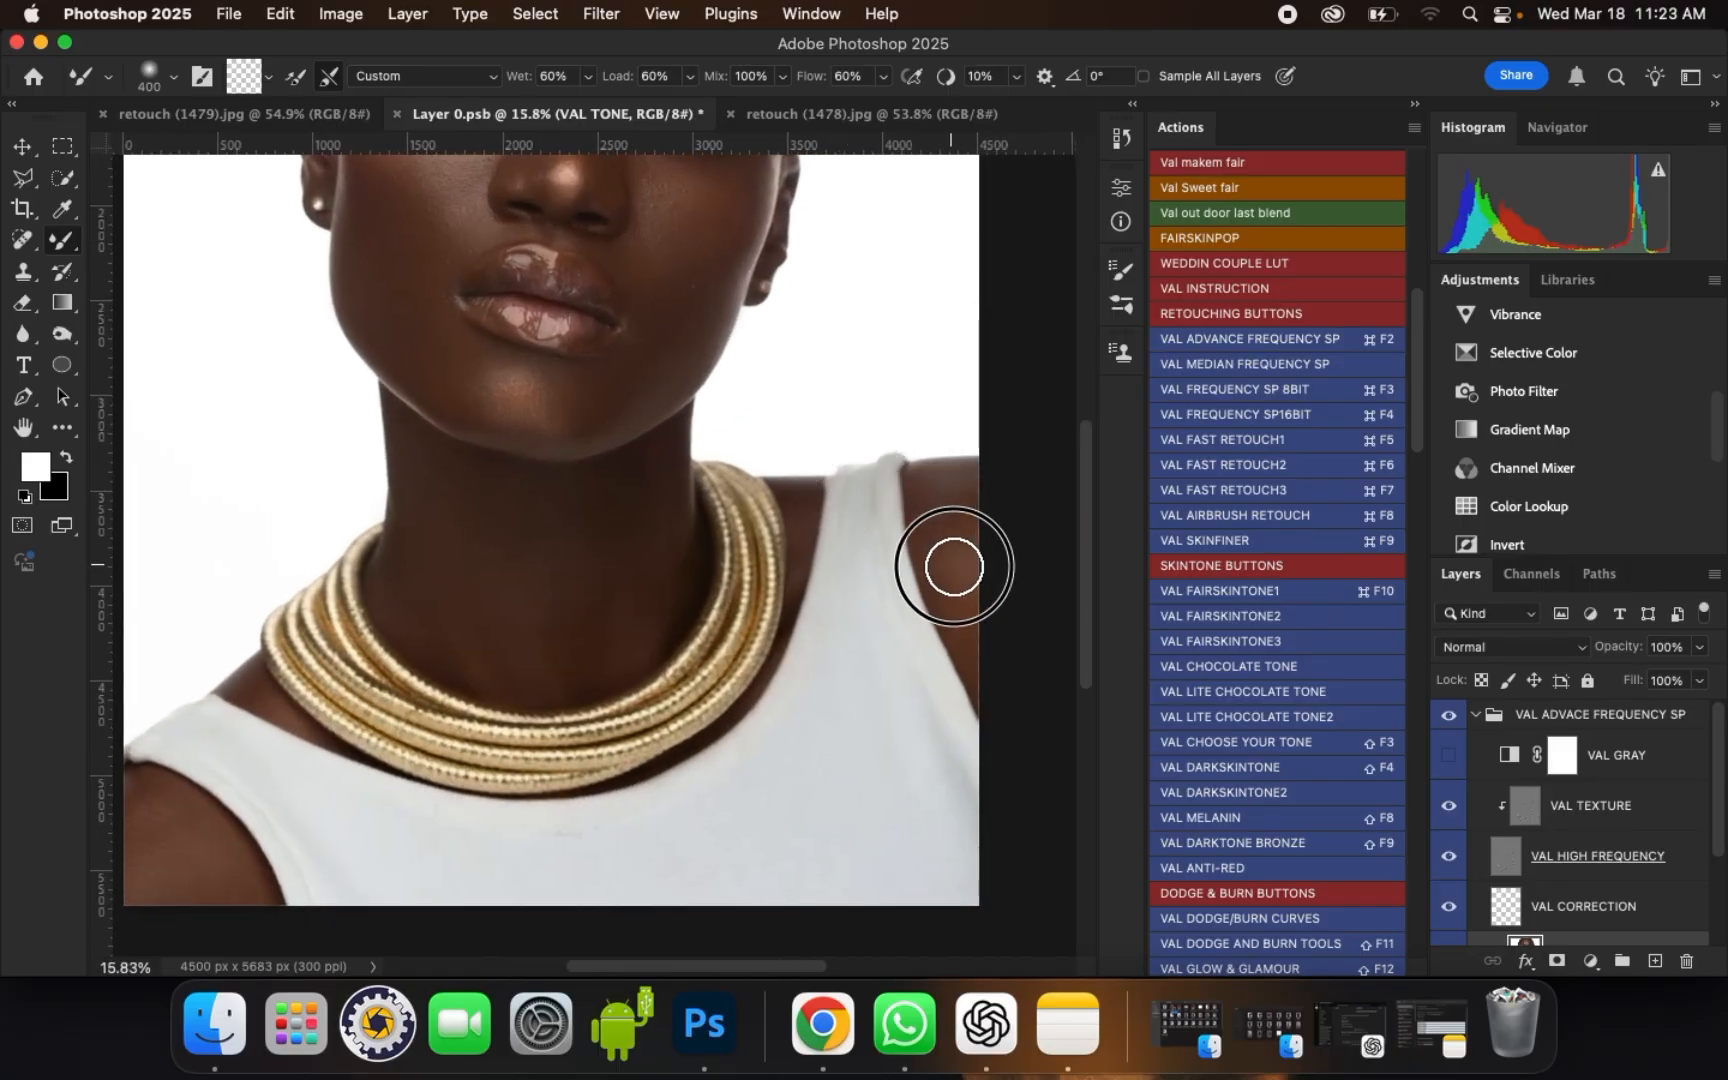
drag(954, 567, 963, 585)
drag(949, 506, 967, 595)
drag(722, 699, 886, 568)
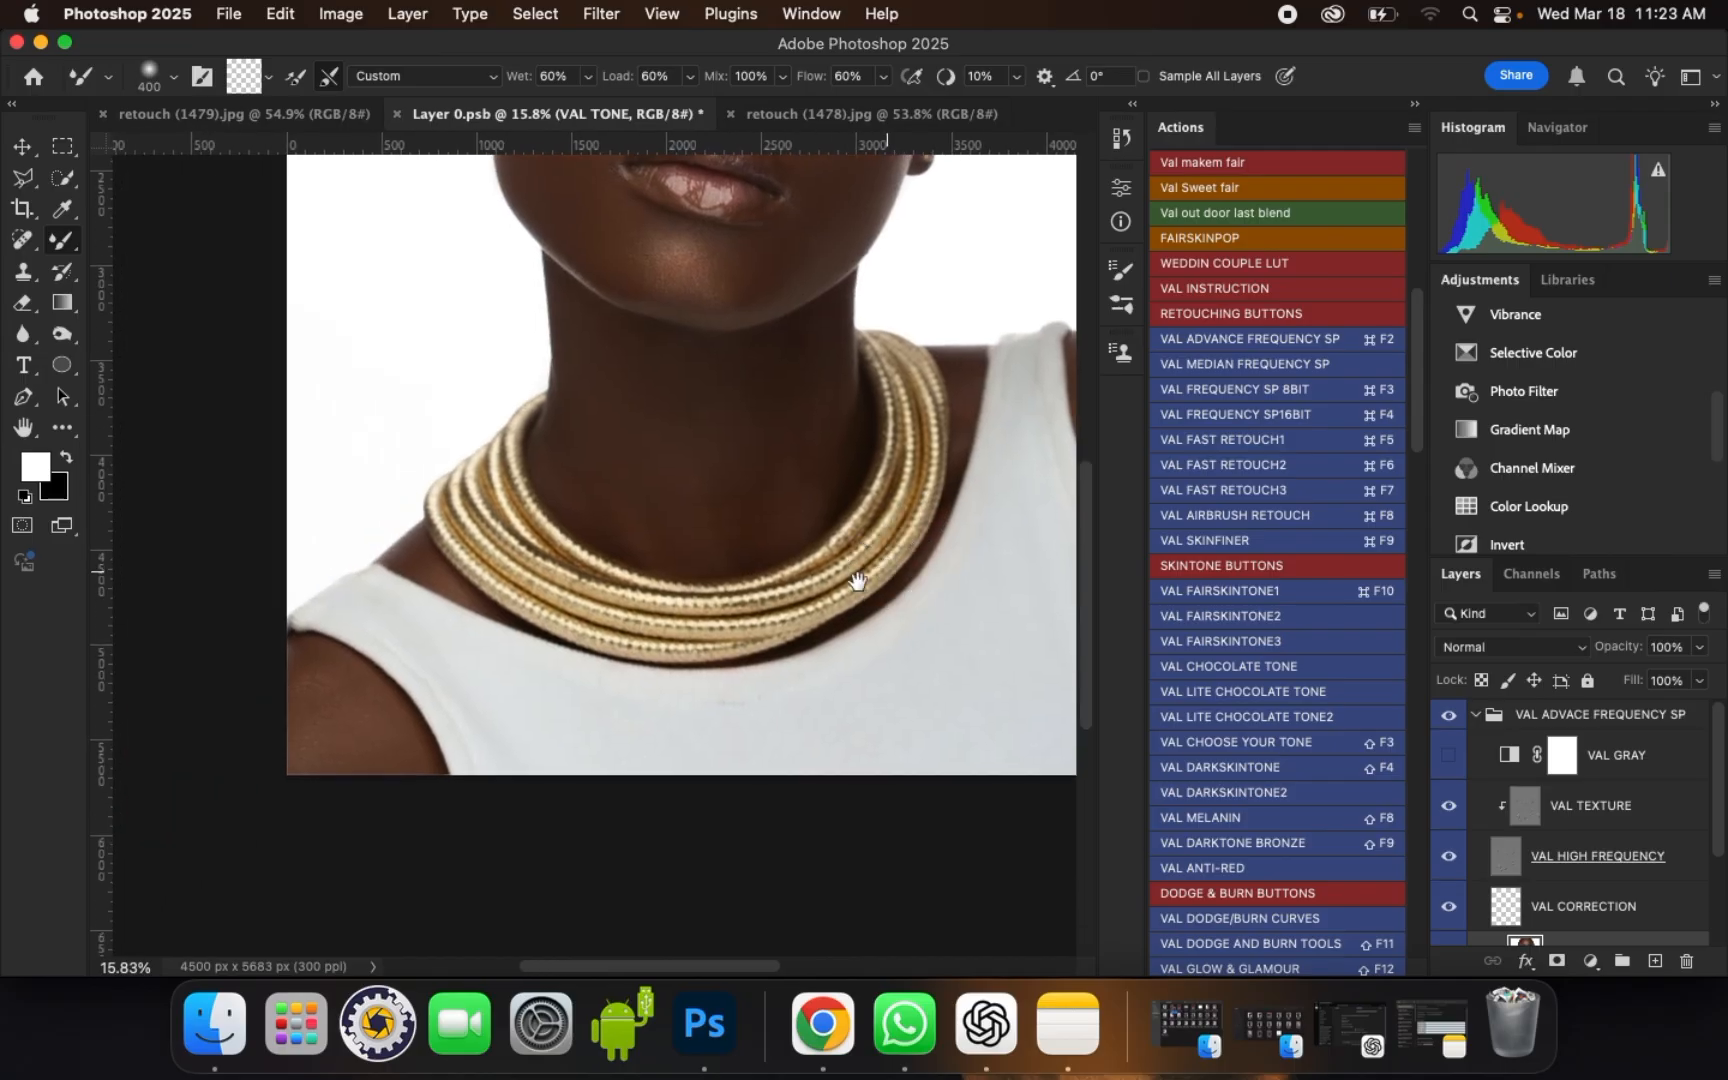
drag(353, 706, 313, 675)
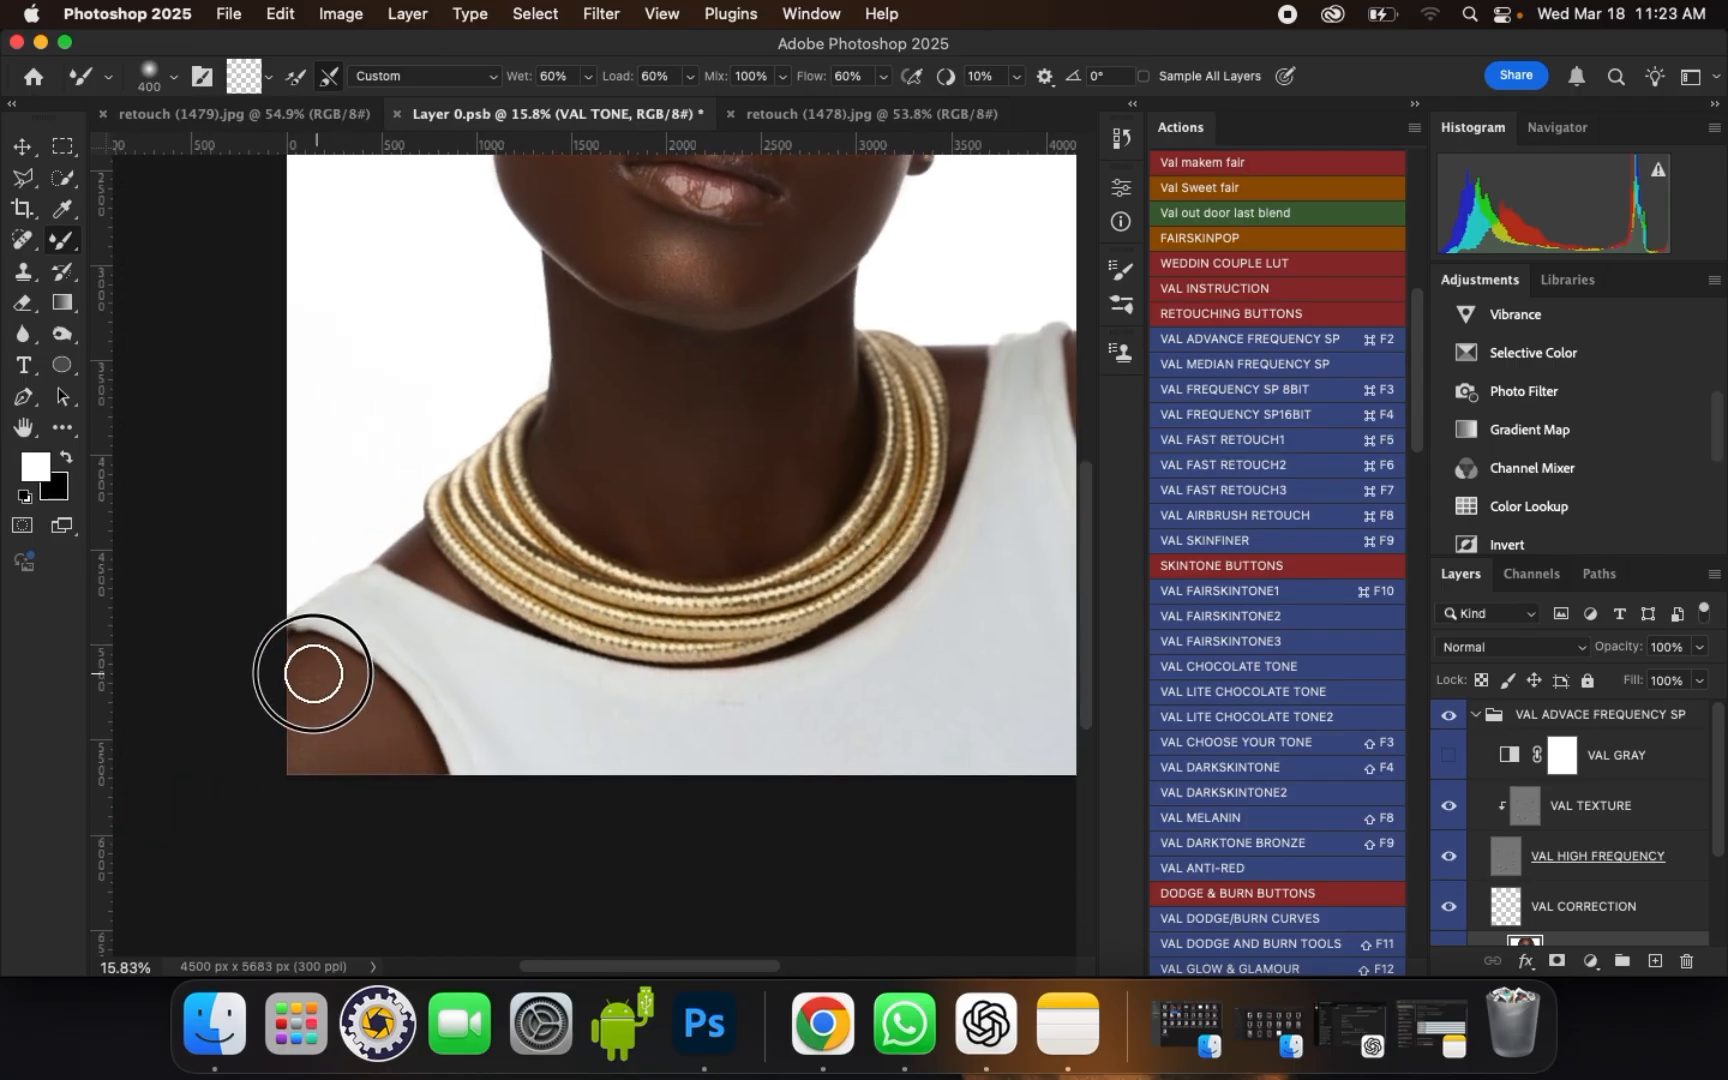
drag(327, 744, 386, 752)
Step: Check the retouched face against the original by hiding and showing the VAL ADVACE FREQUENCY SP group
scroll(744, 706, up, 10)
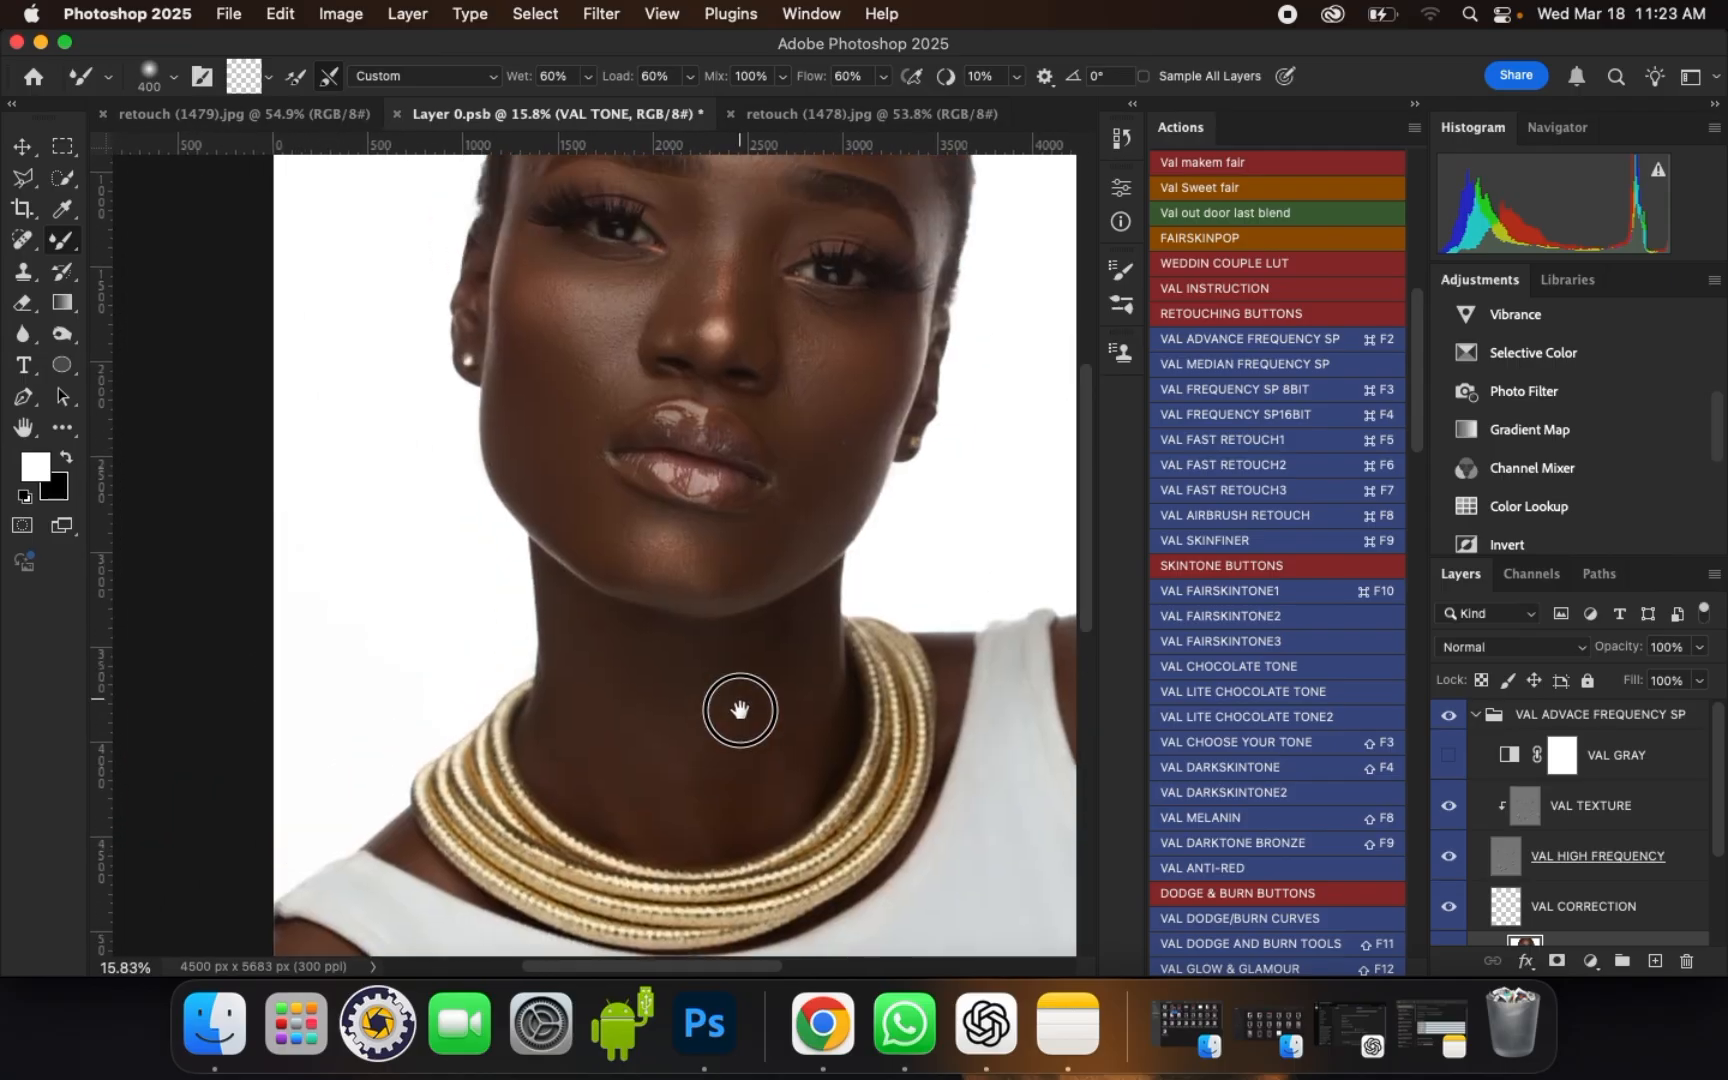
drag(834, 544, 800, 656)
scroll(482, 434, up, 3)
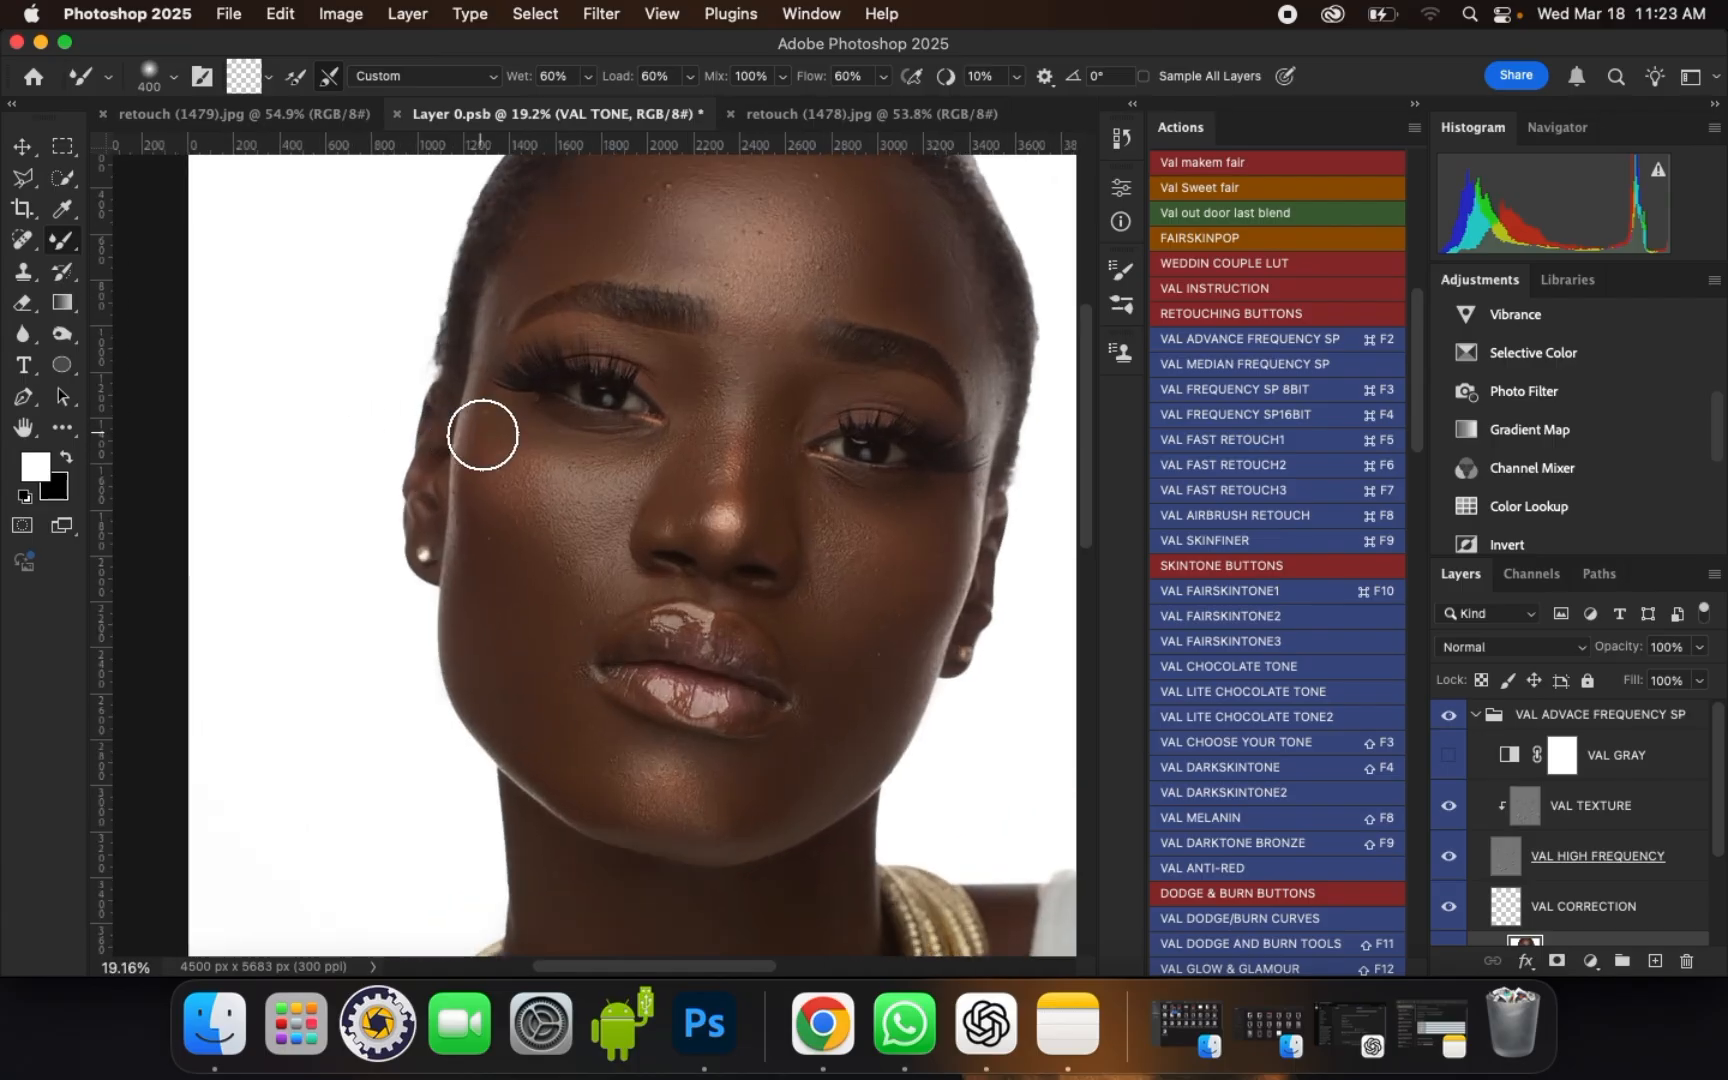
scroll(497, 436, up, 1)
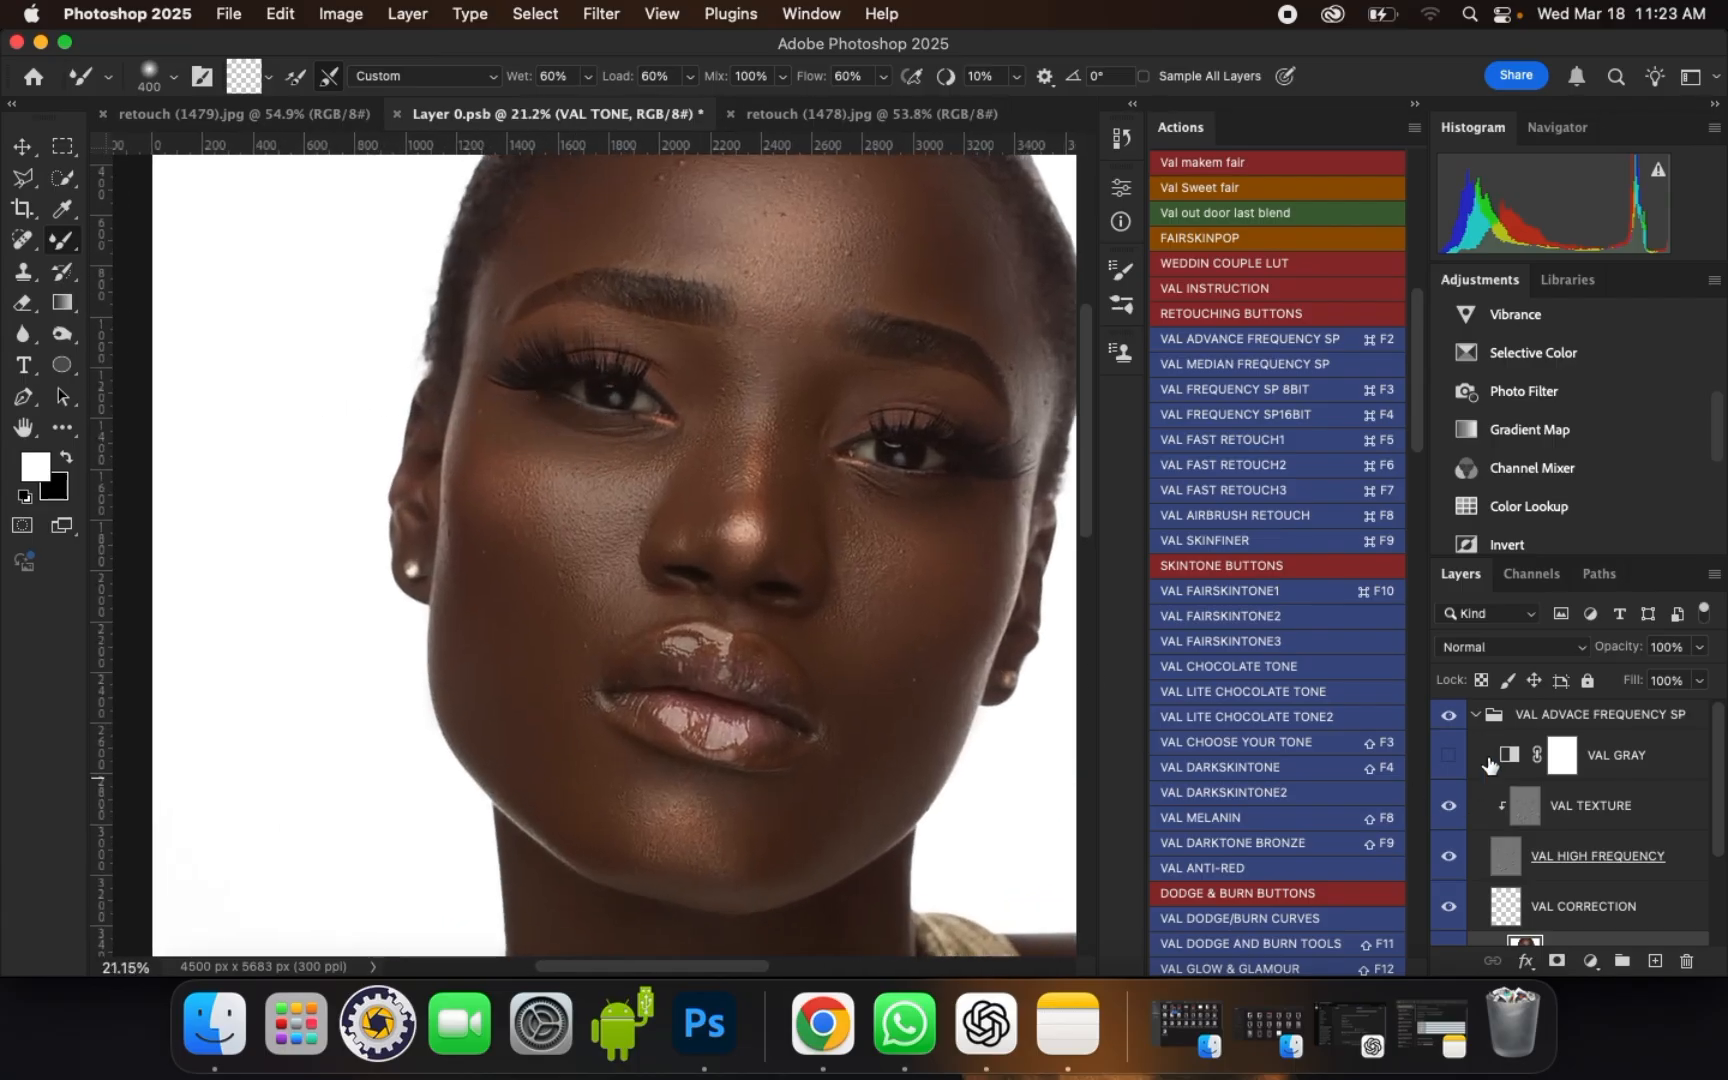
click(1446, 718)
click(1446, 718)
Step: Smooth the cheek on the portrait's left side, from the temple to the nose, with brush sizes of 250 and 300
scroll(680, 395, up, 2)
key(bracketleft)
key(bracketleft)
key(bracketleft)
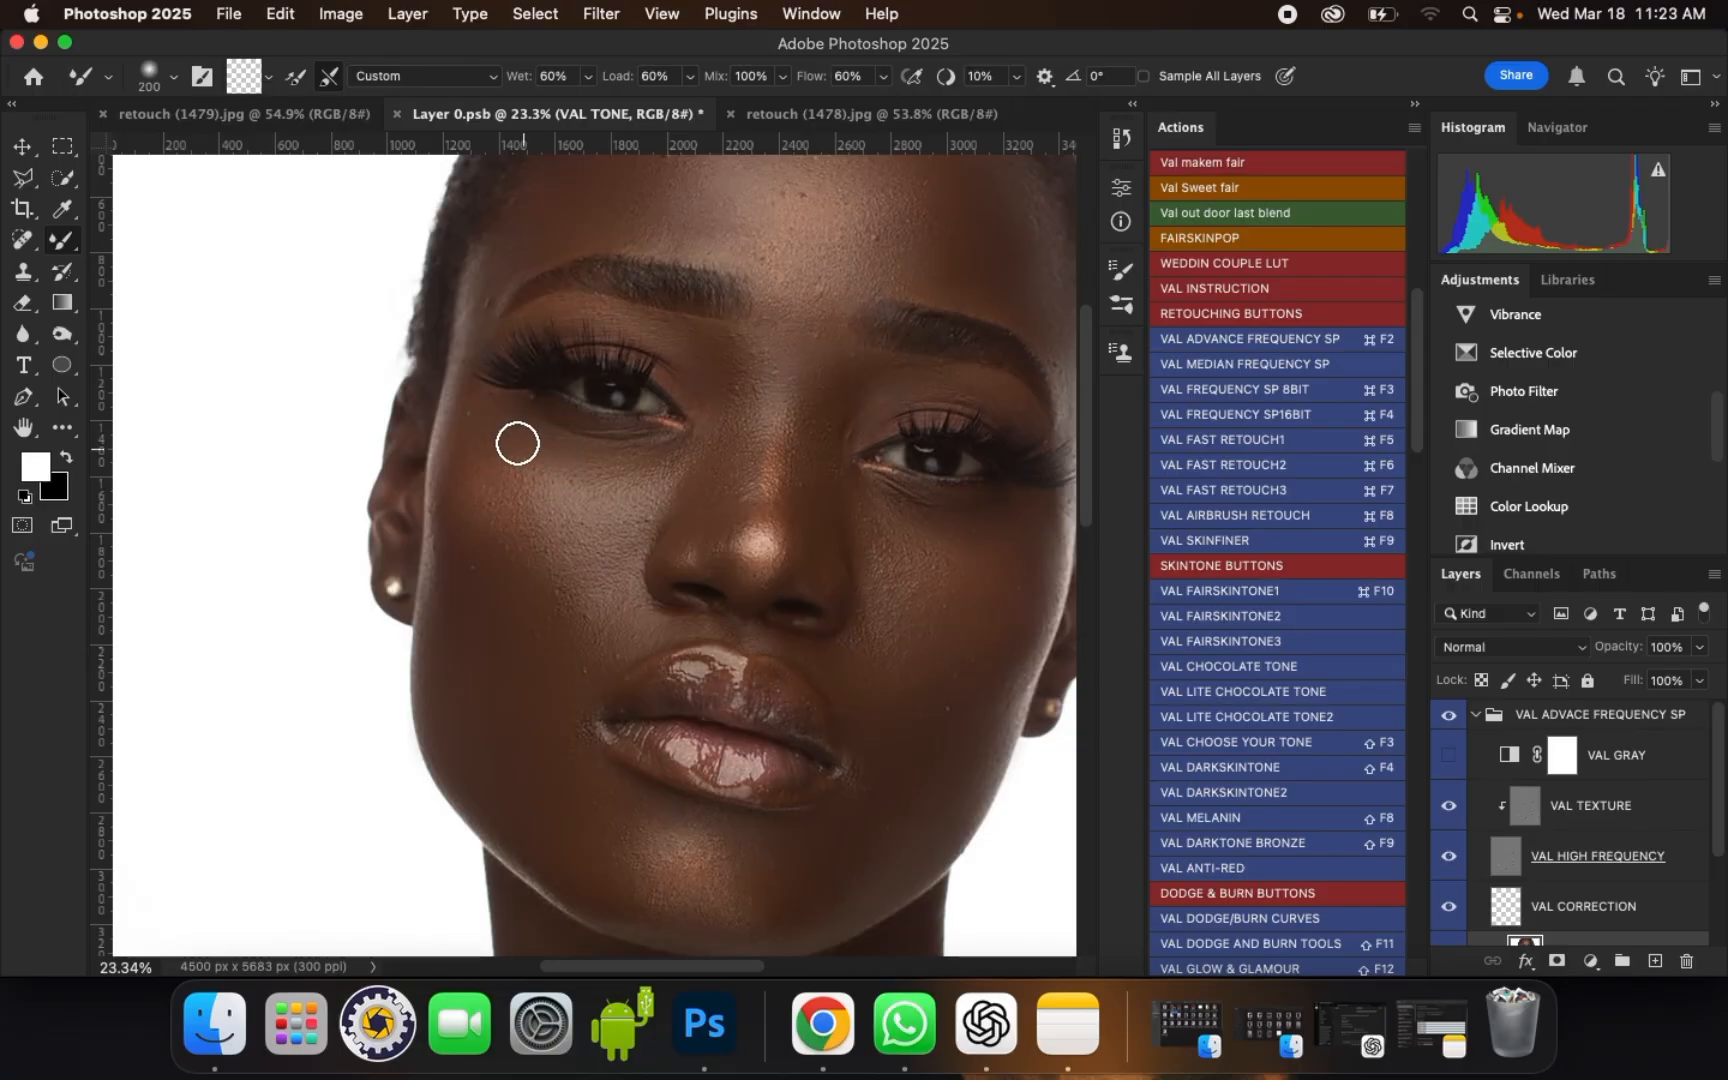
scroll(517, 443, up, 2)
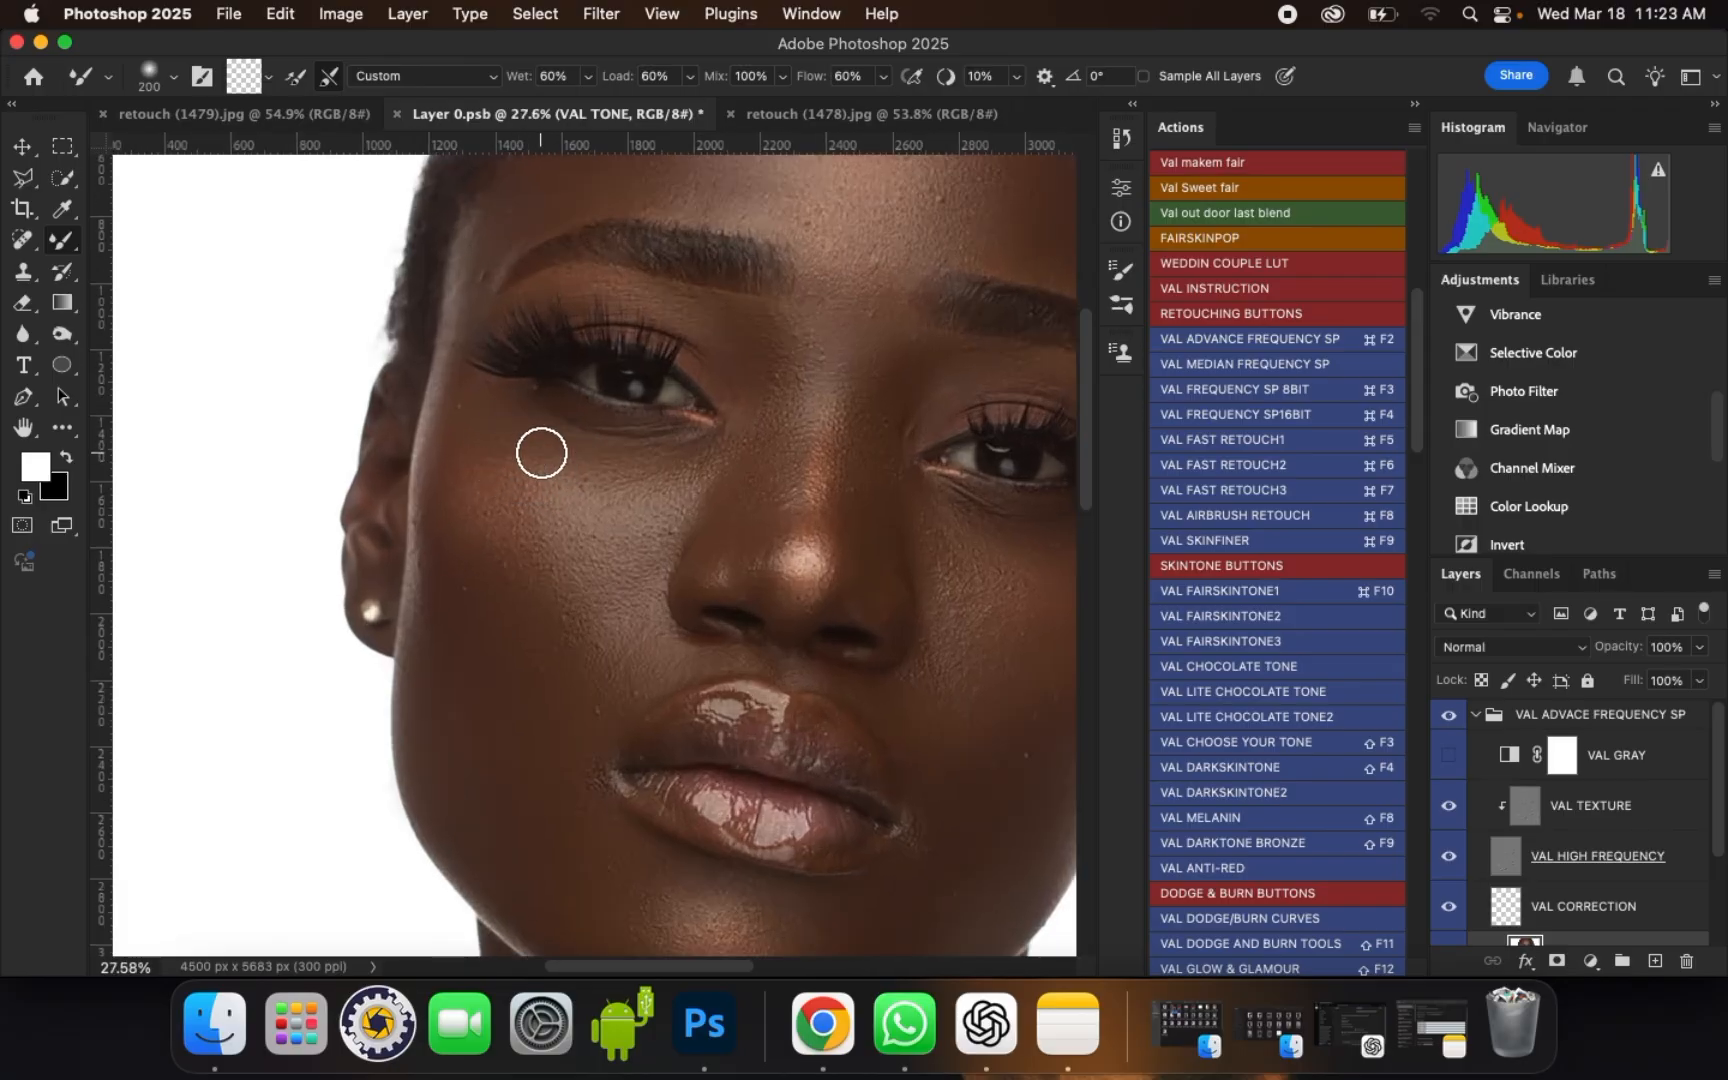
key(bracketright)
drag(541, 455, 468, 500)
mouse_move(488, 521)
mouse_down()
mouse_move(510, 472)
mouse_move(475, 534)
mouse_move(527, 545)
mouse_move(489, 555)
mouse_move(506, 531)
mouse_move(460, 522)
mouse_up()
drag(460, 398, 507, 465)
key(])
mouse_move(469, 531)
mouse_down()
mouse_move(528, 575)
mouse_move(562, 642)
mouse_move(610, 651)
mouse_move(598, 605)
mouse_up()
key([)
mouse_move(555, 478)
mouse_down()
mouse_move(525, 458)
mouse_move(622, 484)
mouse_up()
mouse_move(611, 600)
mouse_down()
mouse_move(622, 646)
mouse_move(611, 625)
mouse_up()
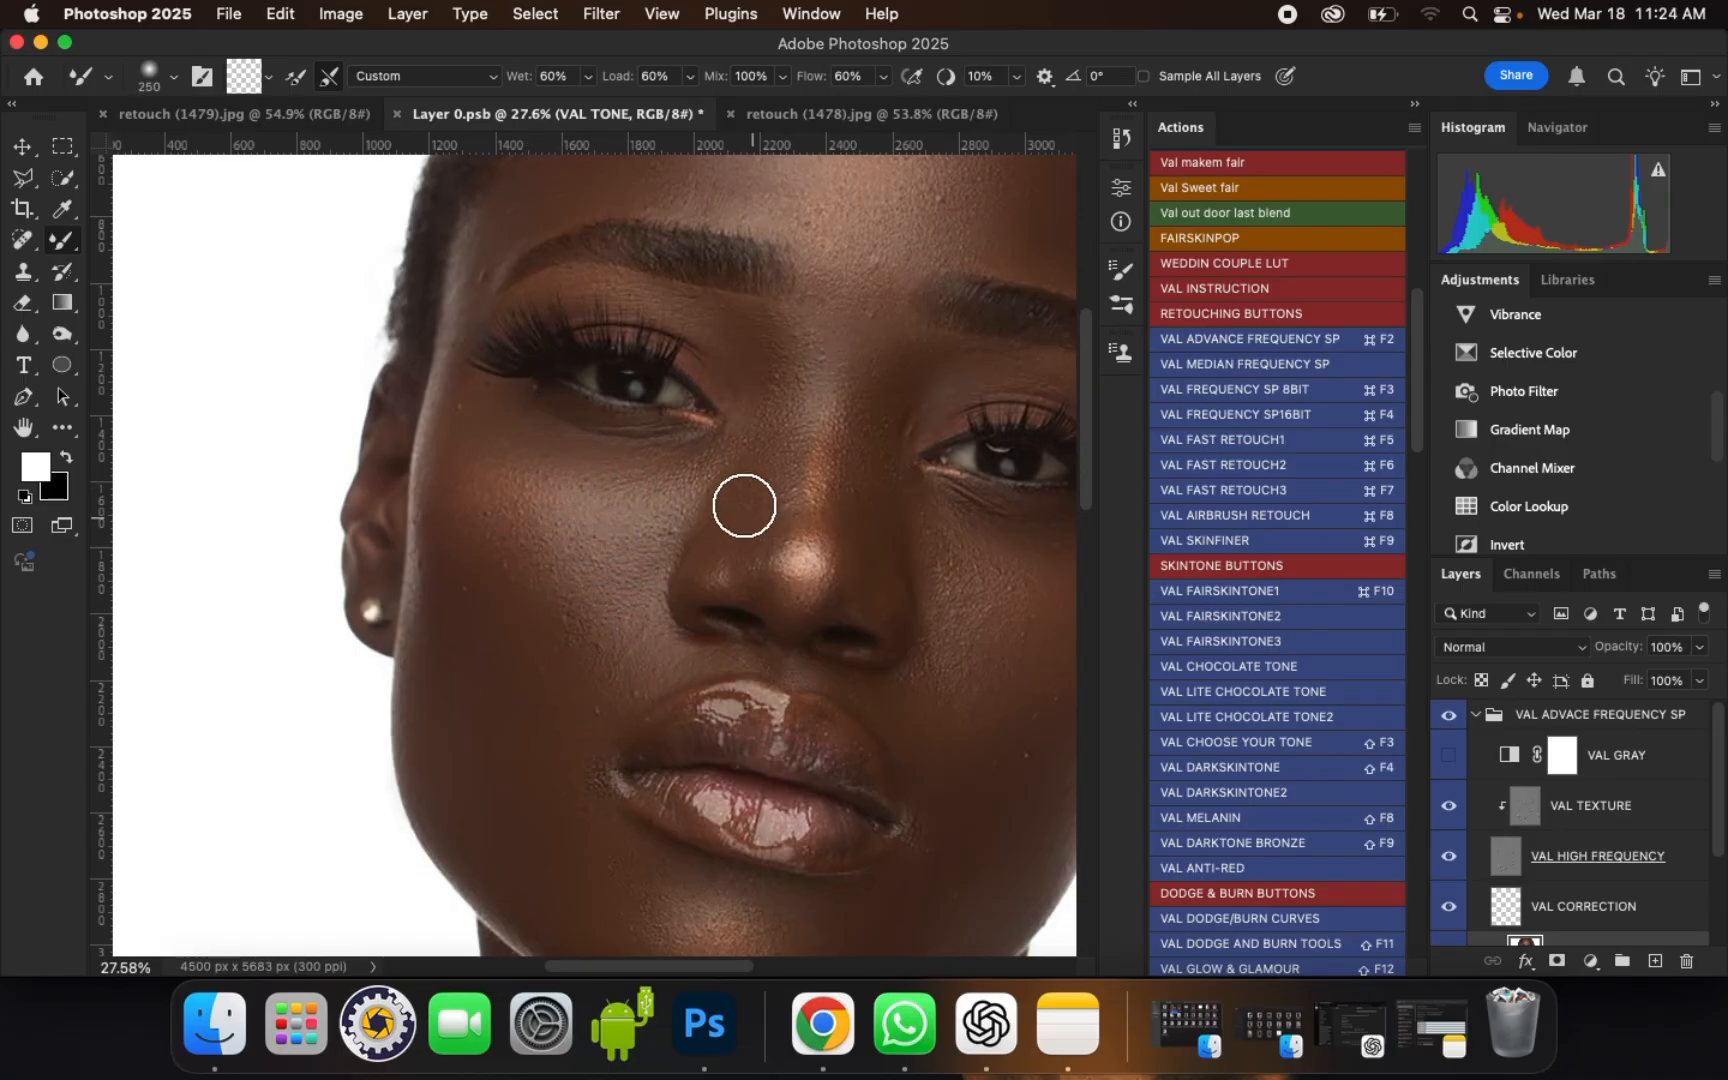
drag(761, 549, 715, 537)
Step: Blend the cheek on the portrait's right side, from under the eye down toward the mouth, enlarging the brush from 250 to 300
scroll(598, 588, down, 5)
scroll(922, 573, up, 5)
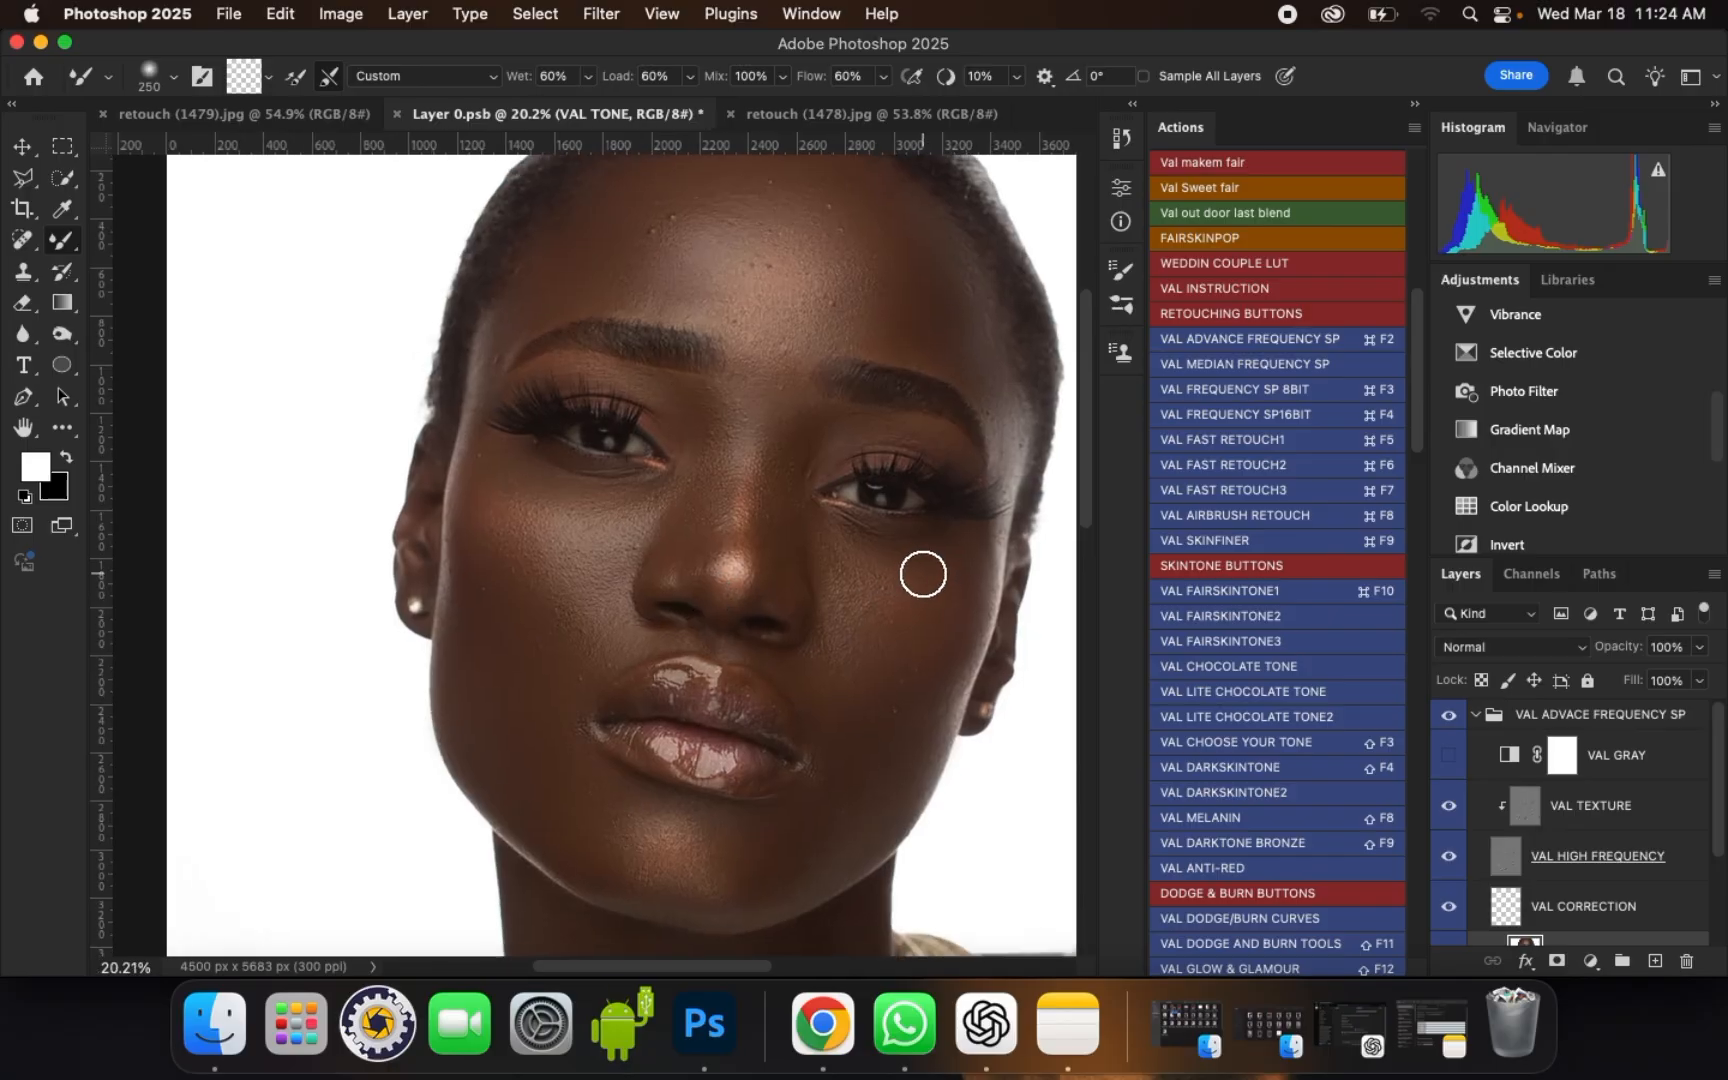
mouse_move(922, 573)
mouse_down()
mouse_move(805, 516)
mouse_move(905, 578)
mouse_up()
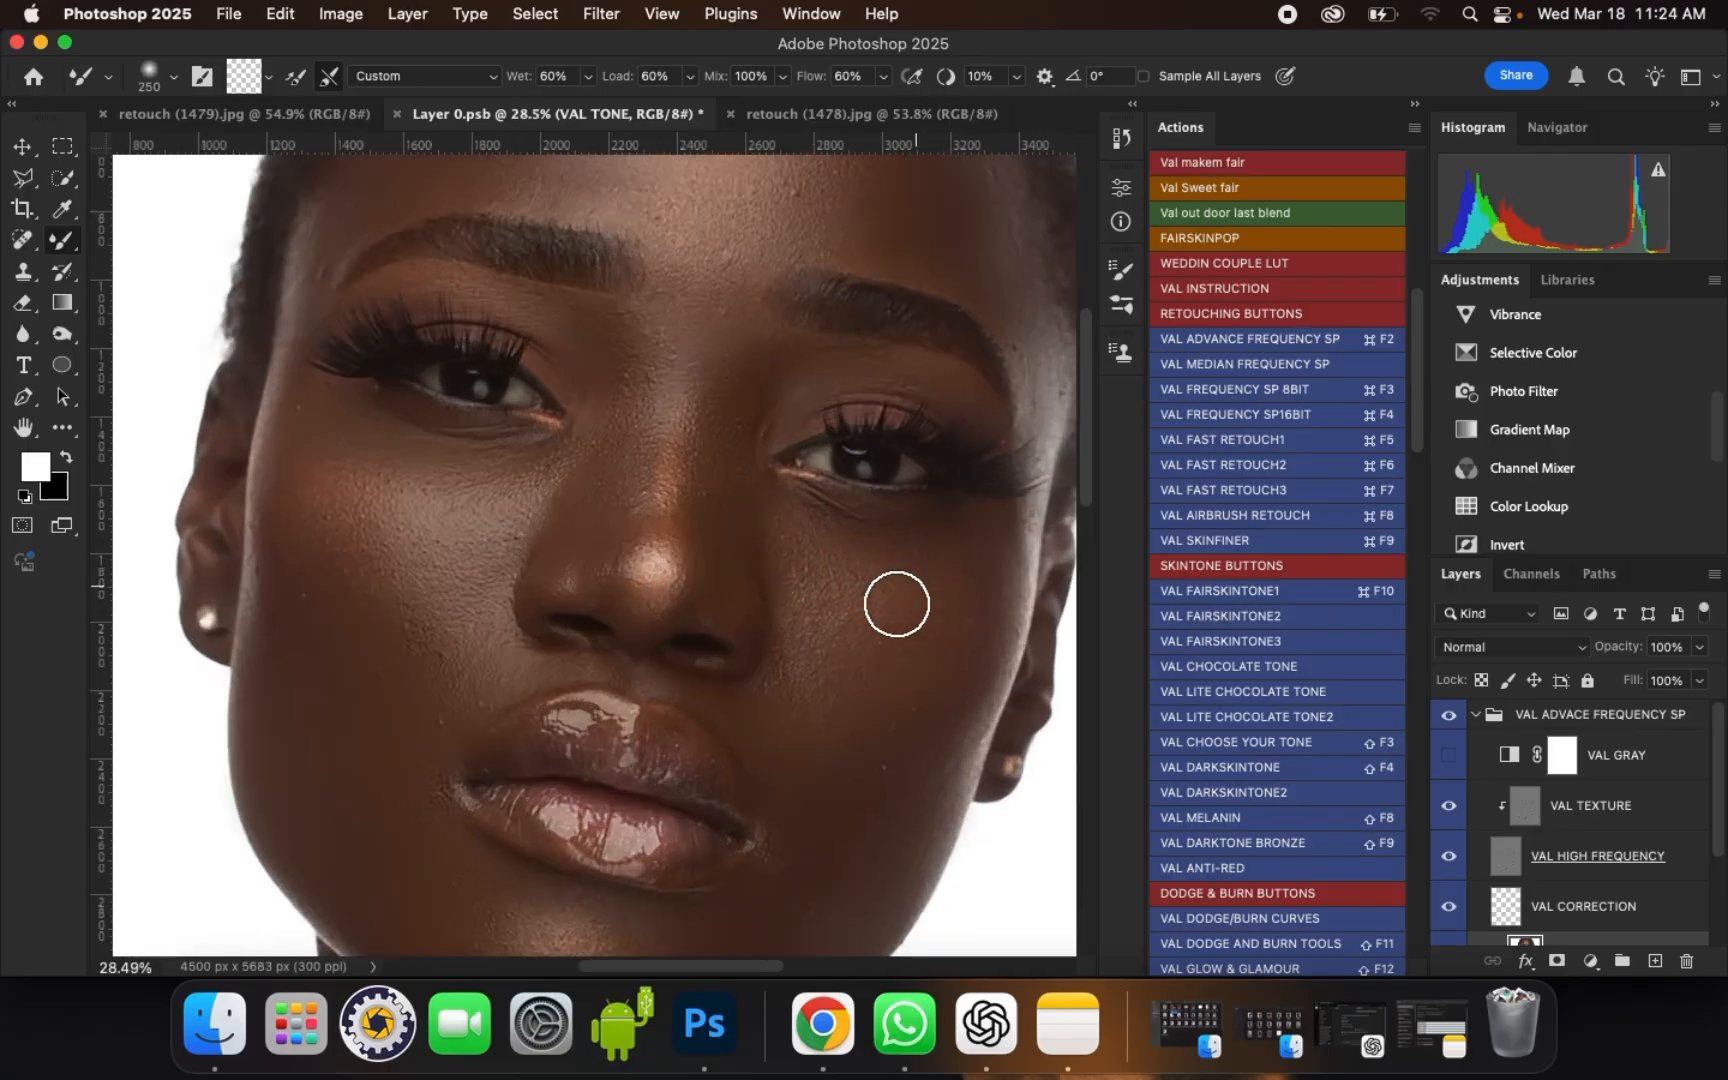
key(])
mouse_move(848, 734)
mouse_down()
mouse_move(855, 790)
mouse_move(788, 797)
mouse_move(805, 780)
mouse_up()
scroll(866, 471, down, 2)
scroll(775, 830, up, 5)
Step: Smooth the lower face with small strokes, reducing the brush to about size 200
key([)
key([)
key([)
key([)
mouse_move(382, 671)
mouse_down()
mouse_move(375, 724)
mouse_move(359, 683)
mouse_move(352, 701)
mouse_move(367, 749)
mouse_move(371, 677)
mouse_up()
key(])
key(])
drag(424, 824, 500, 832)
scroll(658, 838, down, 4)
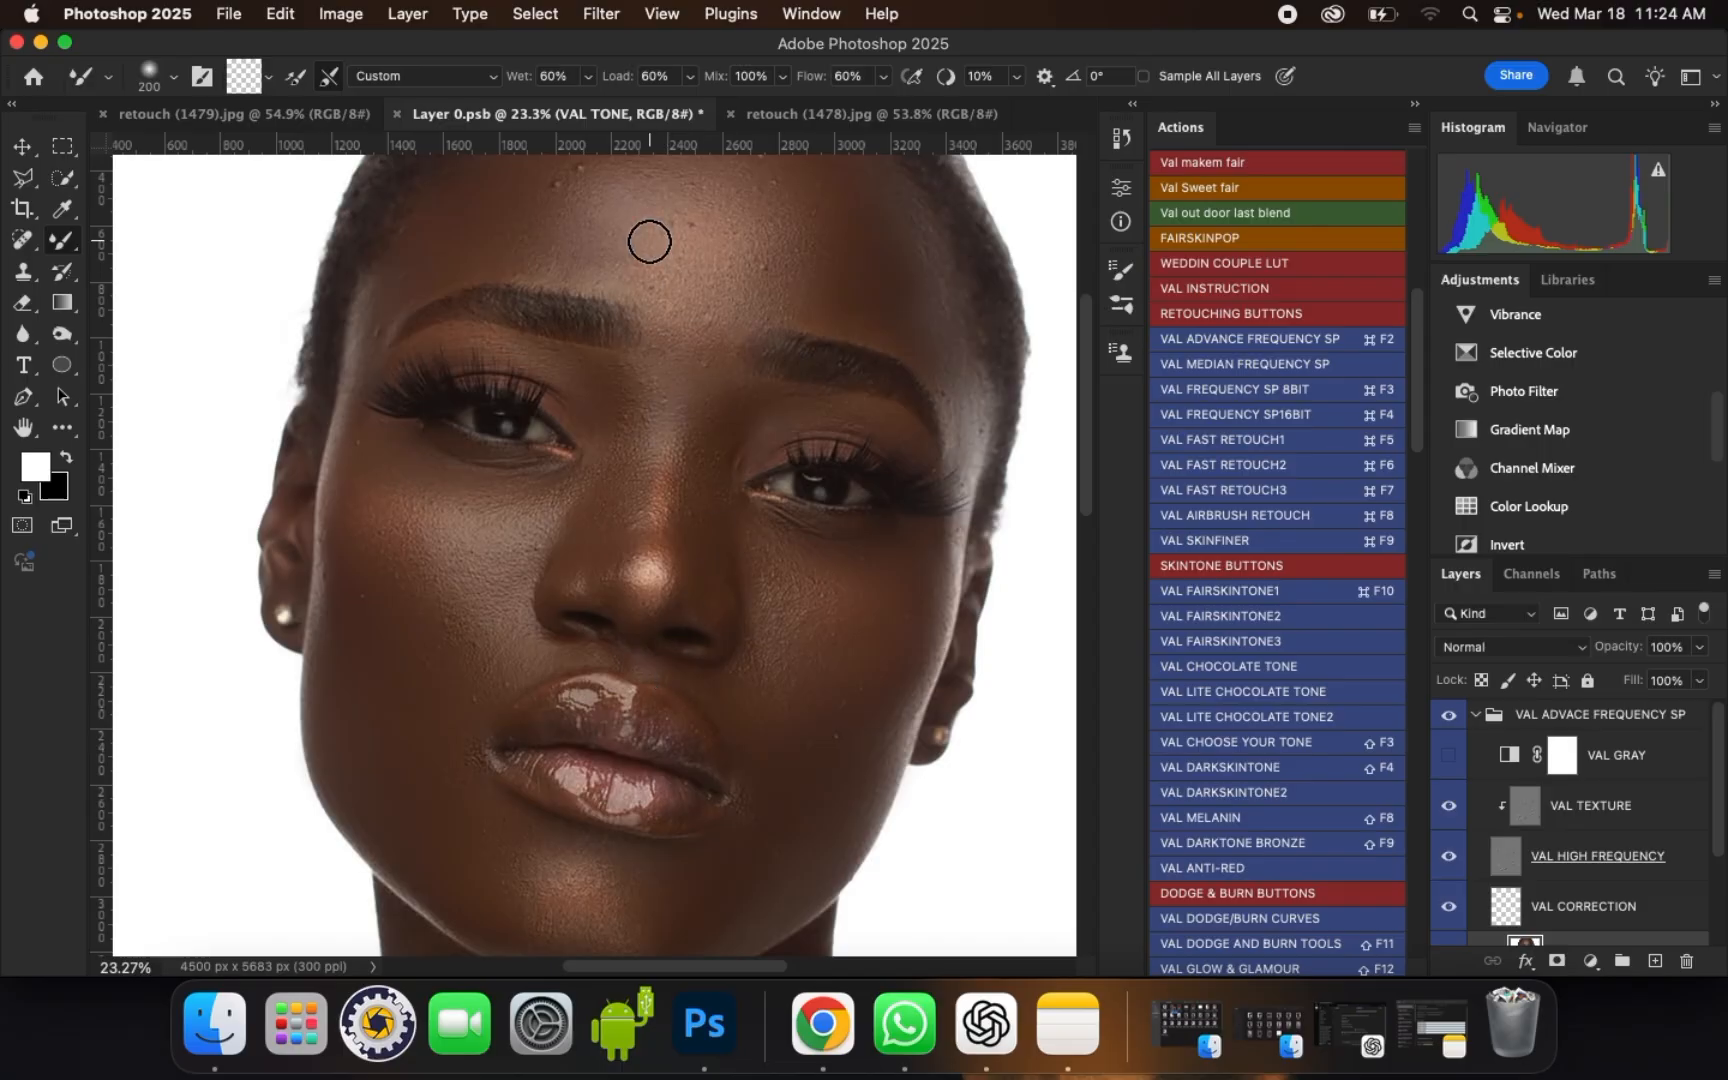
Step: Blend the temple and outer forehead above the portrait's right-hand eyebrow with a brush size of 400
scroll(652, 256, up, 1)
scroll(648, 584, down, 1)
drag(871, 272, 856, 288)
mouse_move(936, 331)
mouse_down()
mouse_move(942, 351)
mouse_move(905, 283)
mouse_up()
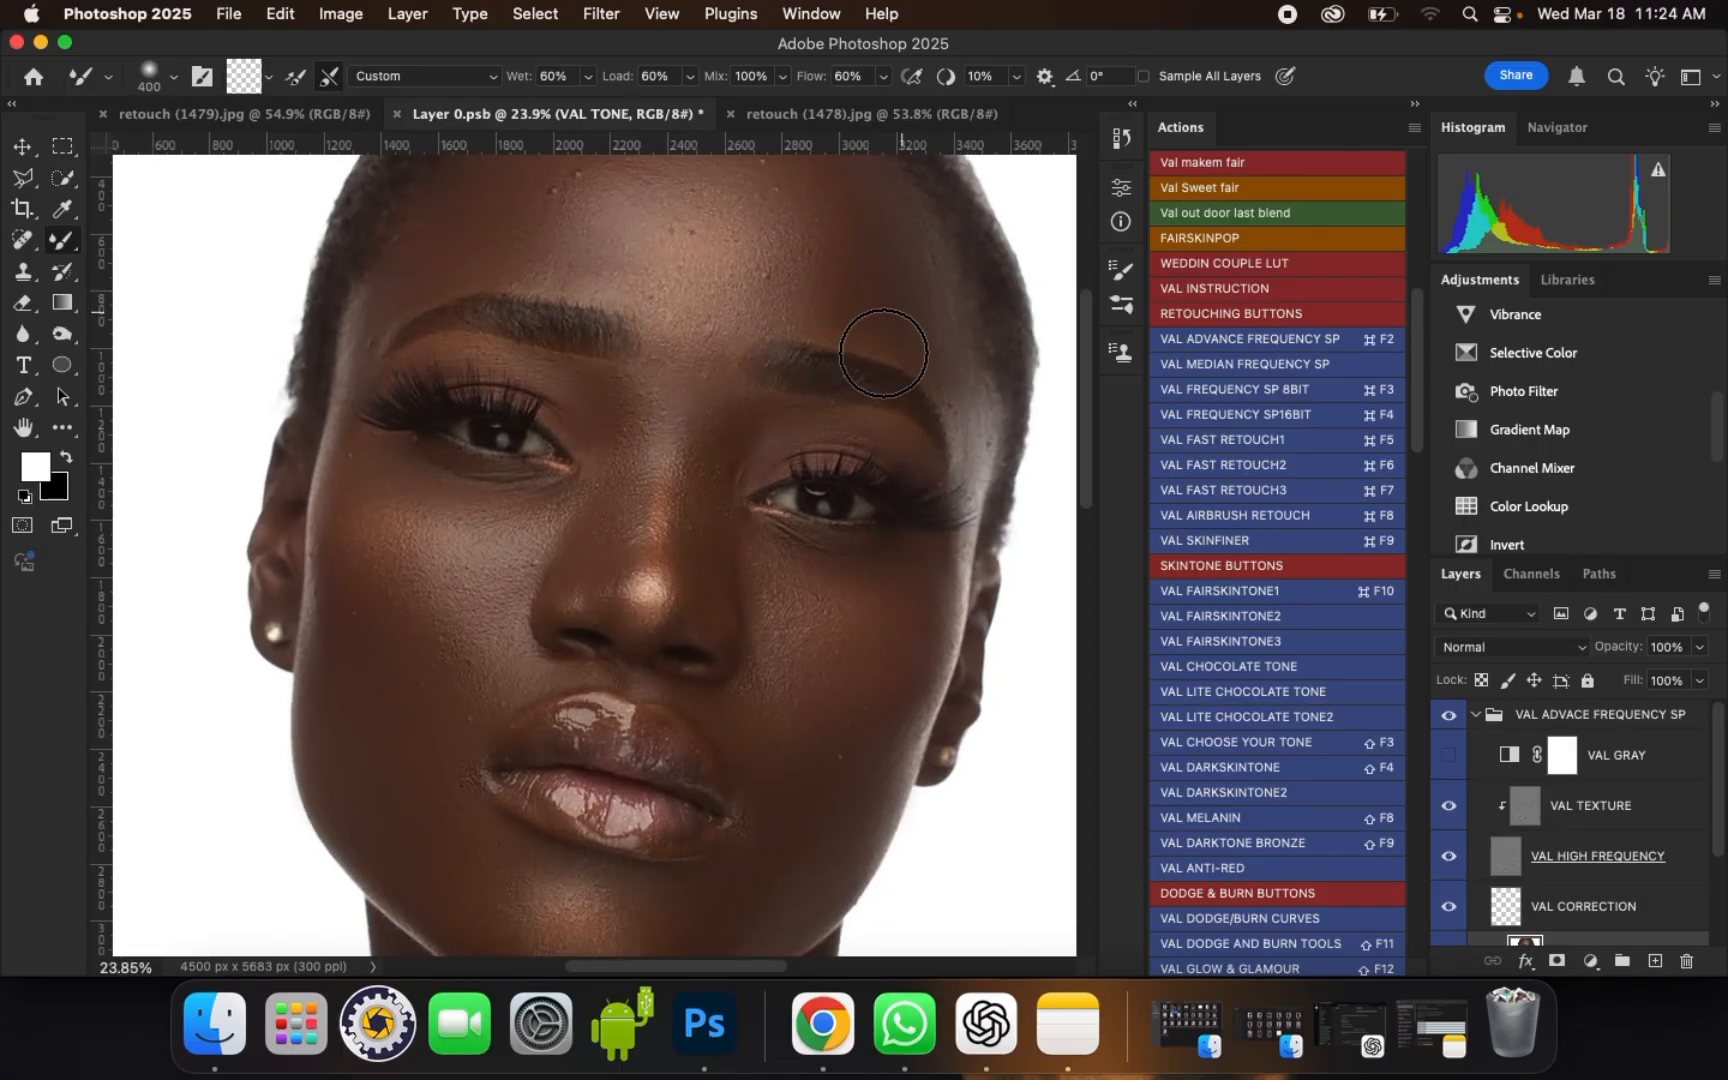
Step: Smooth the forehead from the hairline down to the area between the eyebrows with a brush size of 400
drag(765, 315, 732, 497)
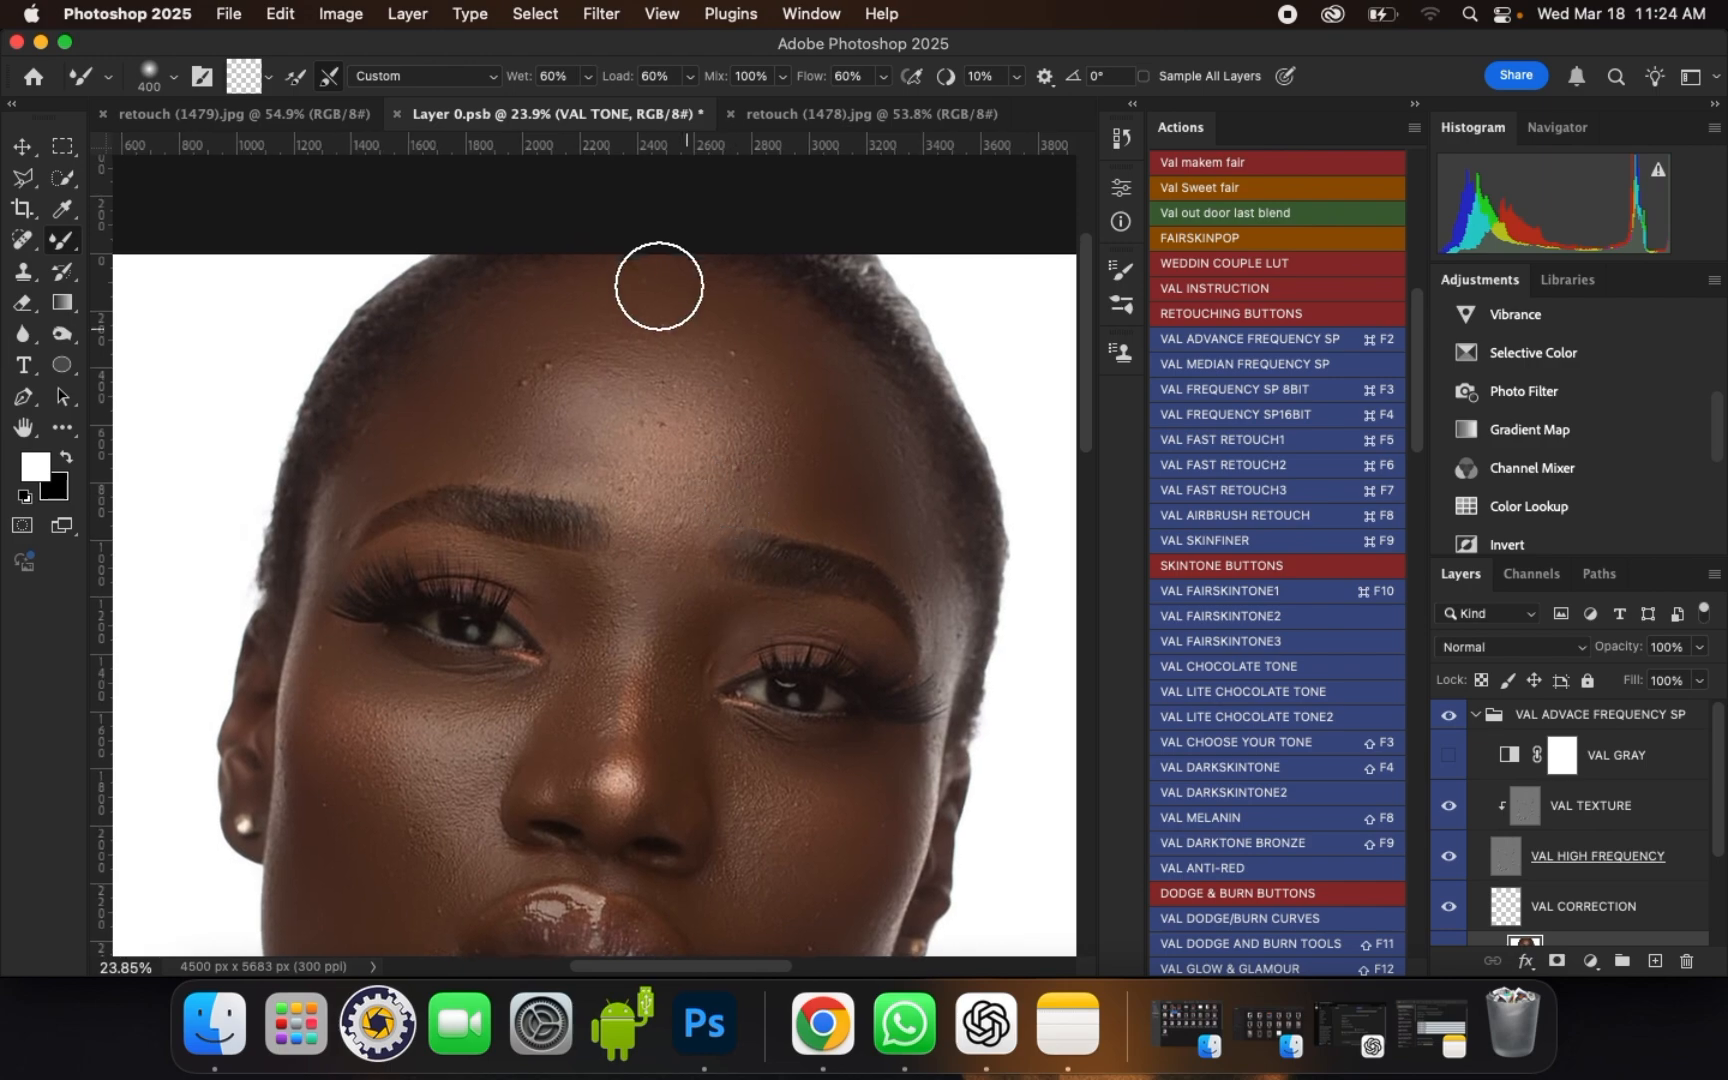
mouse_move(515, 320)
mouse_down()
mouse_move(503, 358)
mouse_move(458, 353)
mouse_move(445, 370)
mouse_move(500, 338)
mouse_move(512, 365)
mouse_move(605, 383)
mouse_up()
drag(695, 418, 698, 426)
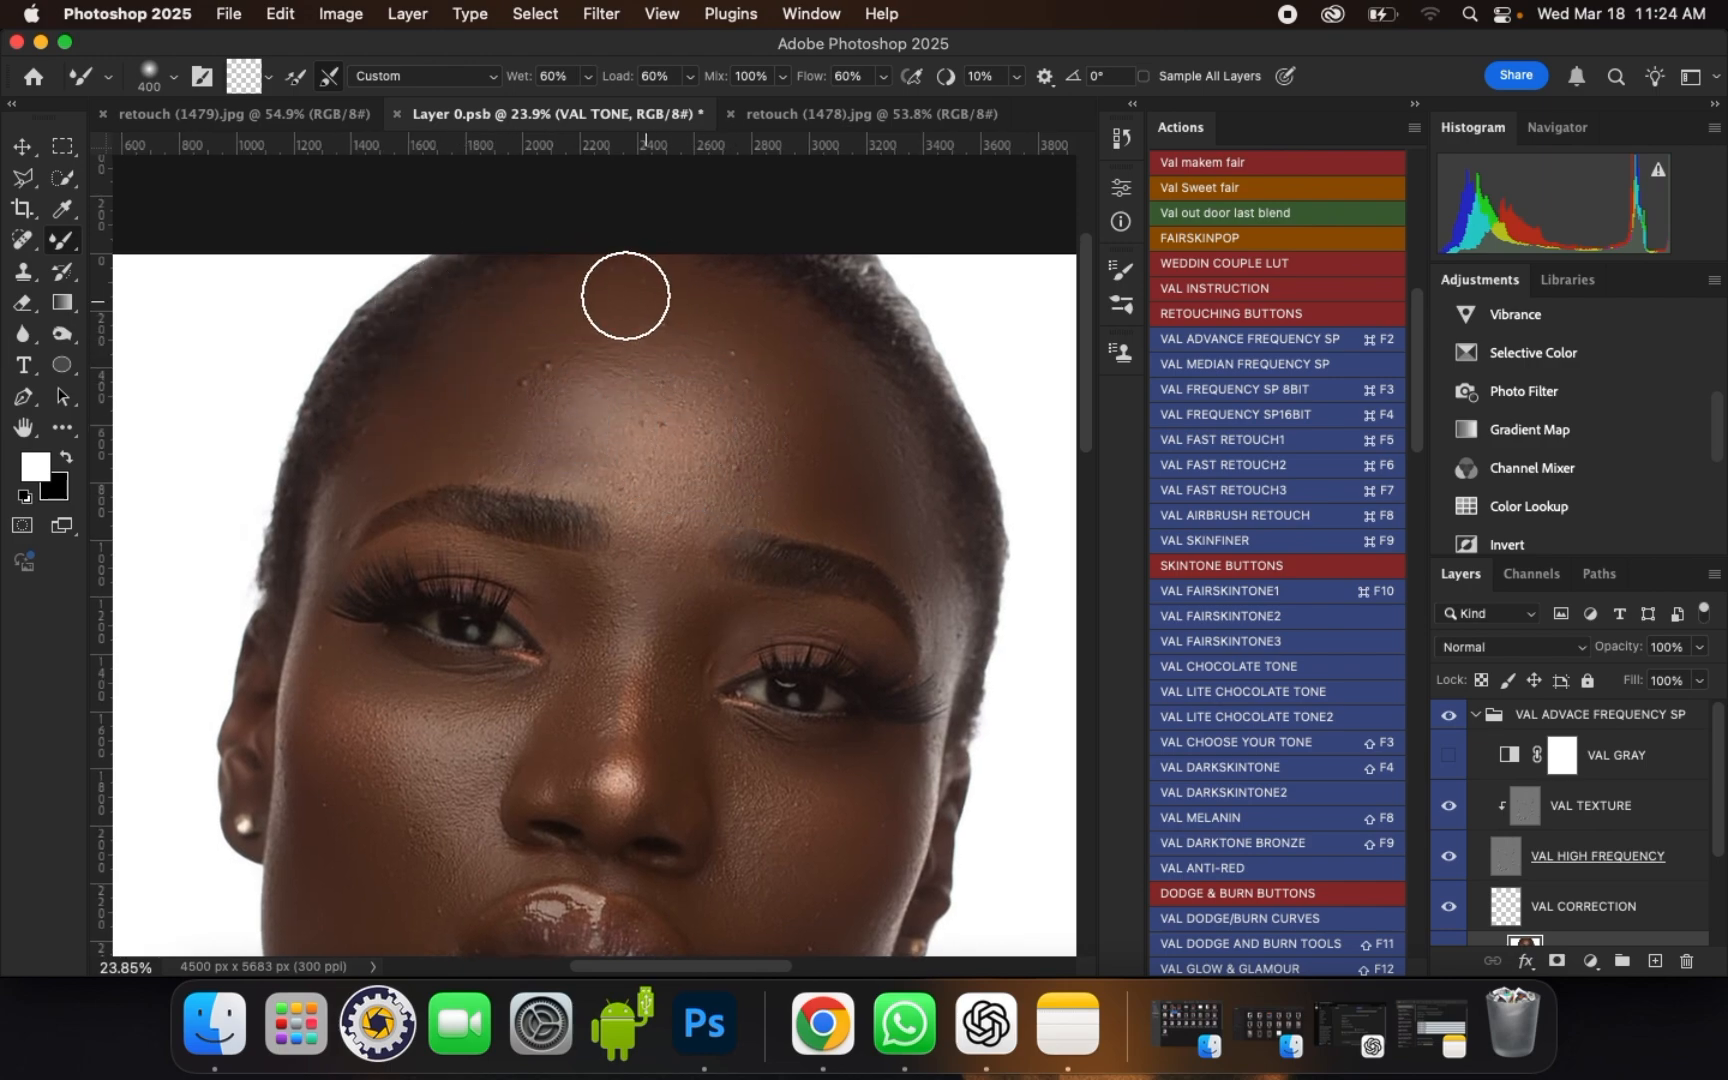
mouse_move(628, 295)
mouse_down()
mouse_move(683, 293)
mouse_move(745, 333)
mouse_up()
scroll(770, 332, down, 1)
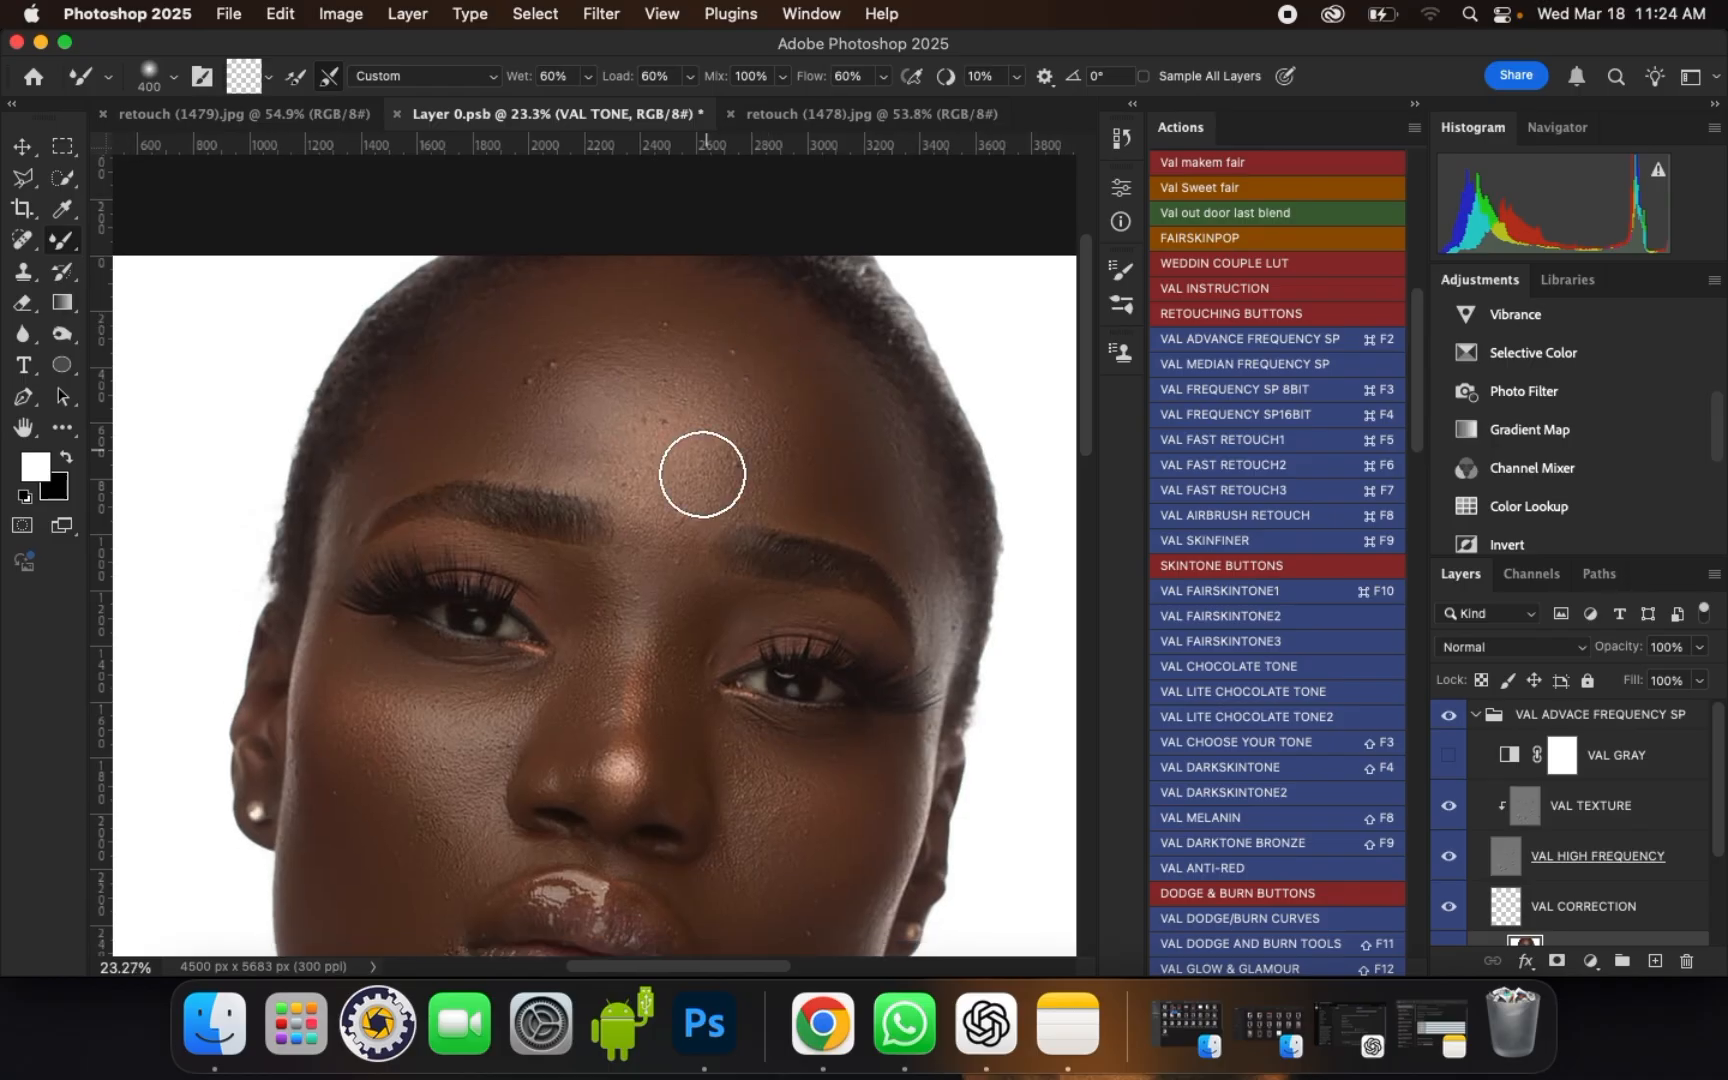
drag(660, 515, 680, 500)
scroll(656, 559, down, 5)
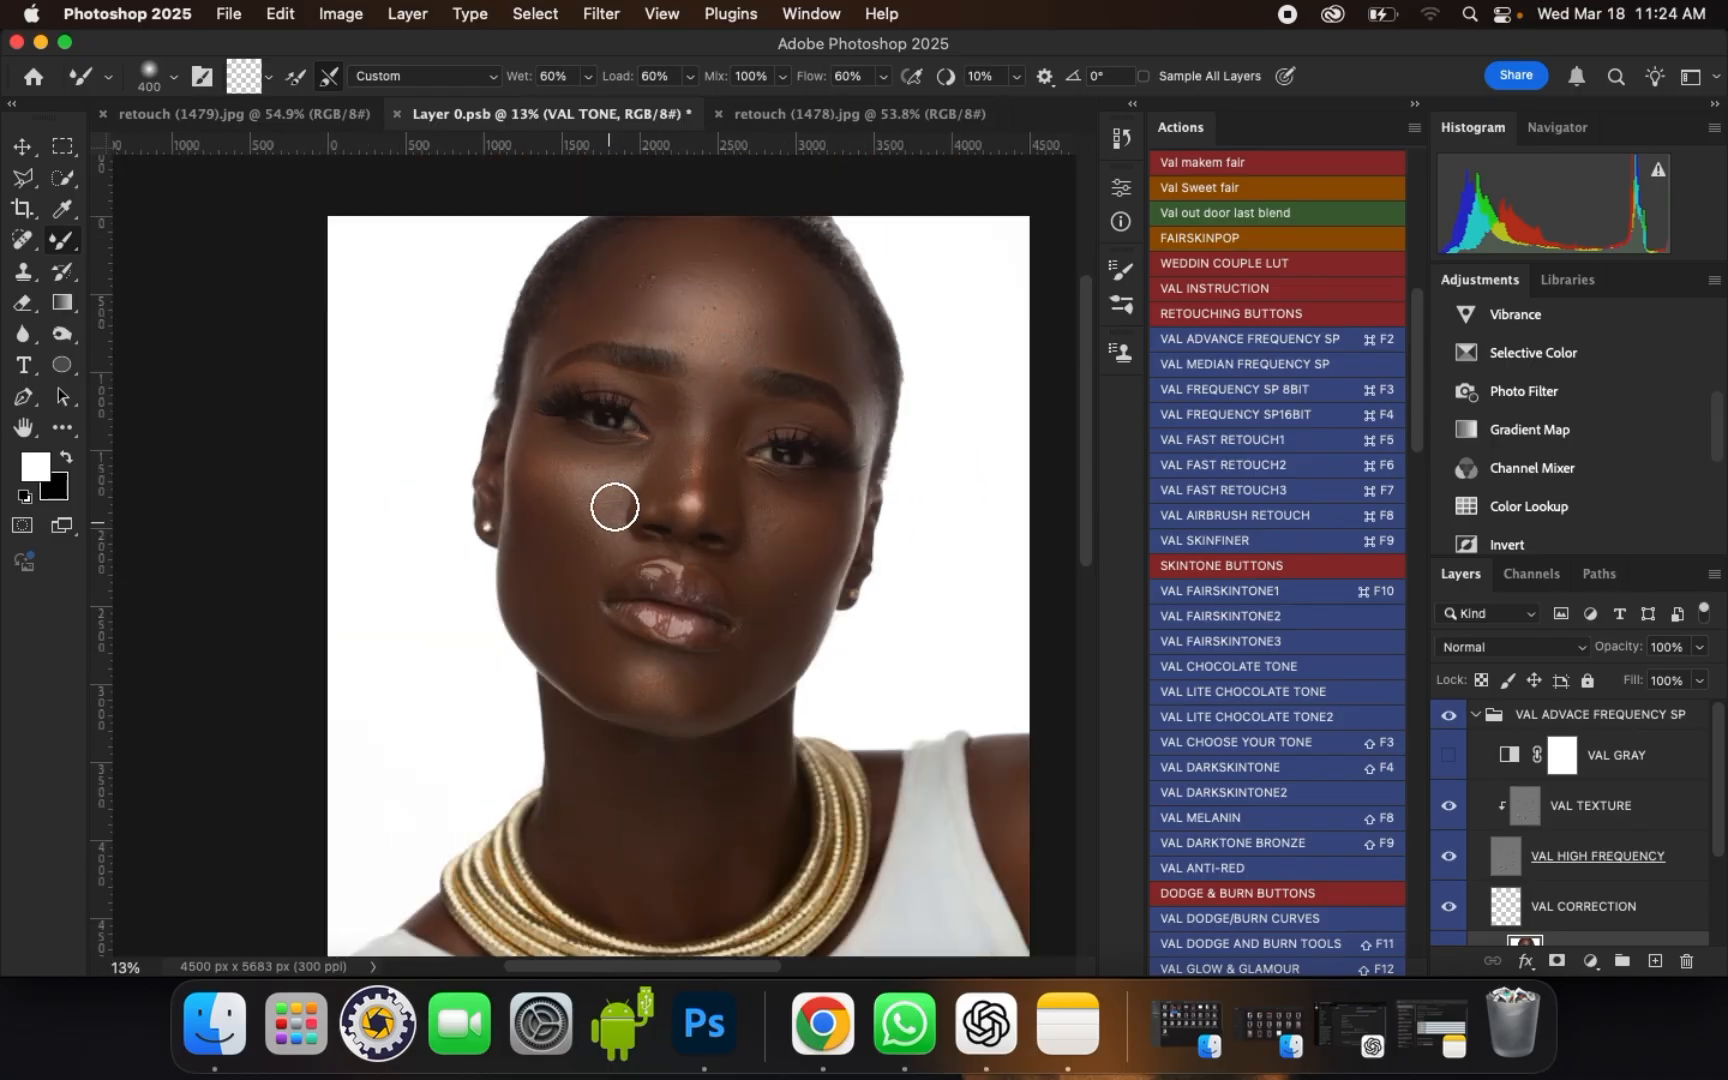
Step: Touch up the cheek below the portrait's right-hand eye with a brush size of about 300
scroll(614, 507, up, 4)
key(bracketleft)
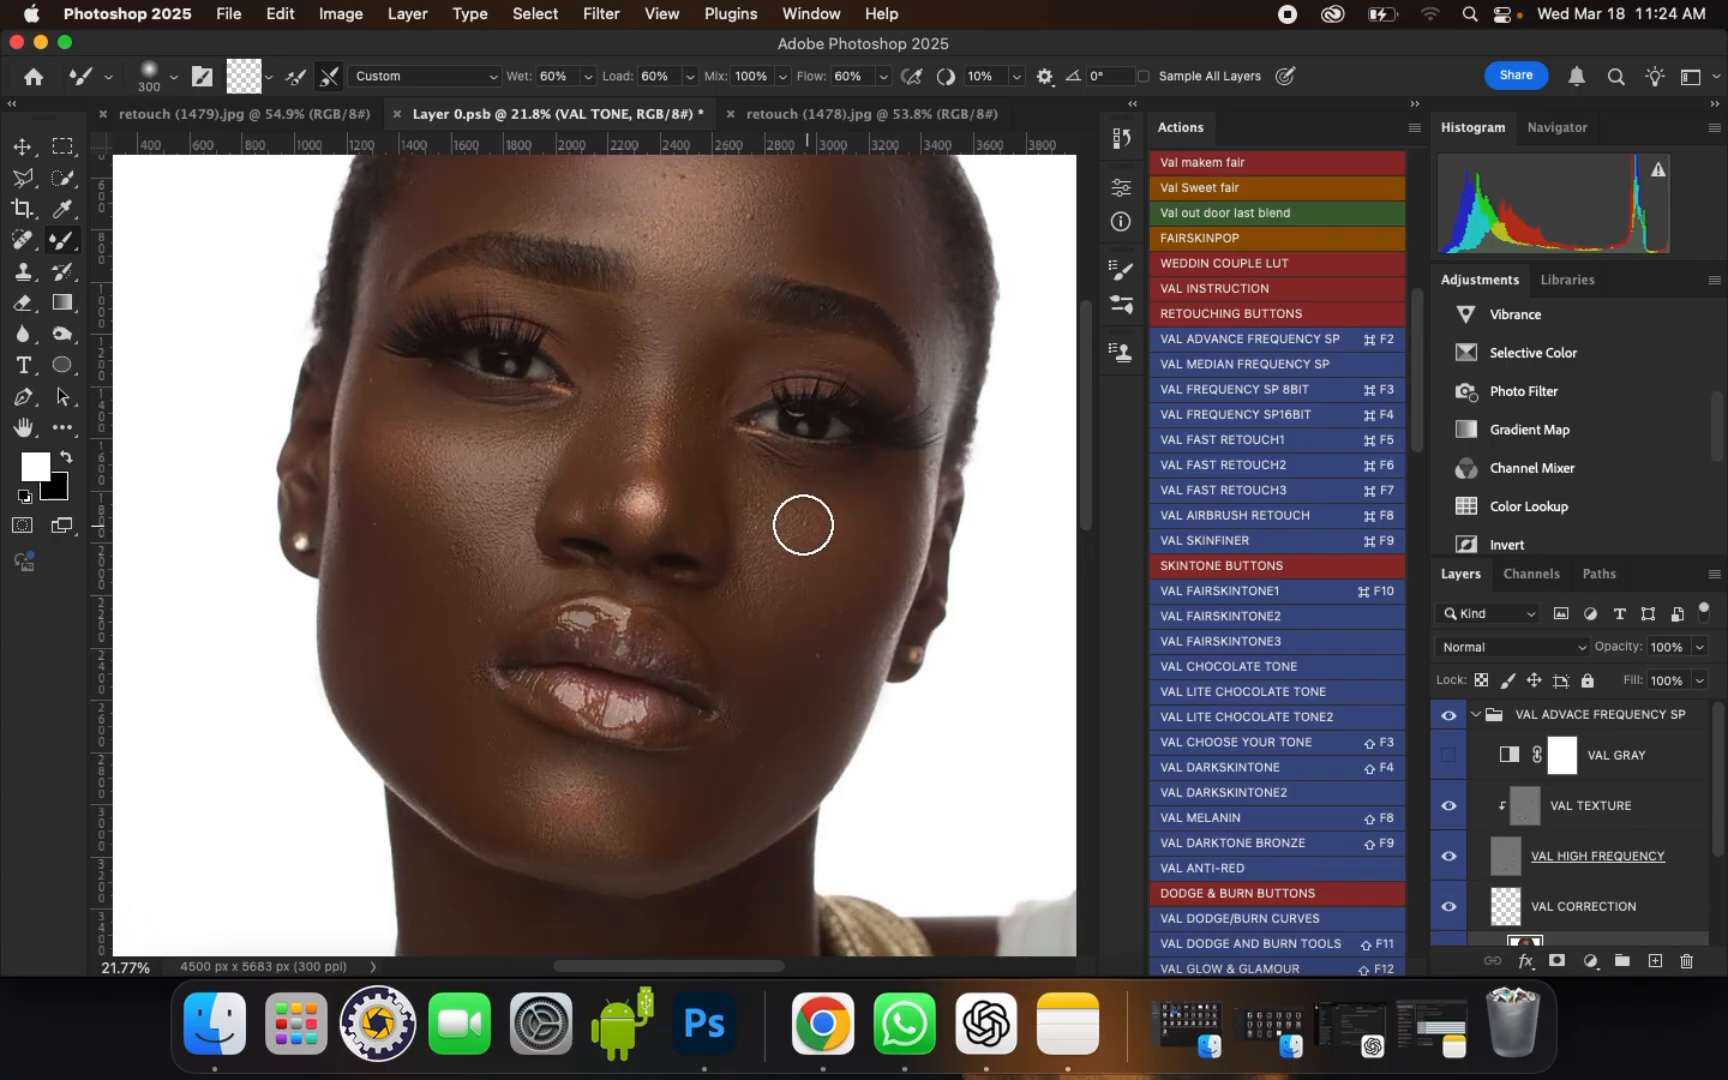
key(bracketright)
mouse_move(779, 577)
mouse_down()
mouse_move(775, 616)
mouse_move(782, 541)
mouse_move(762, 614)
mouse_move(800, 636)
mouse_move(788, 655)
mouse_move(818, 637)
mouse_up()
scroll(851, 636, down, 2)
scroll(740, 417, down, 3)
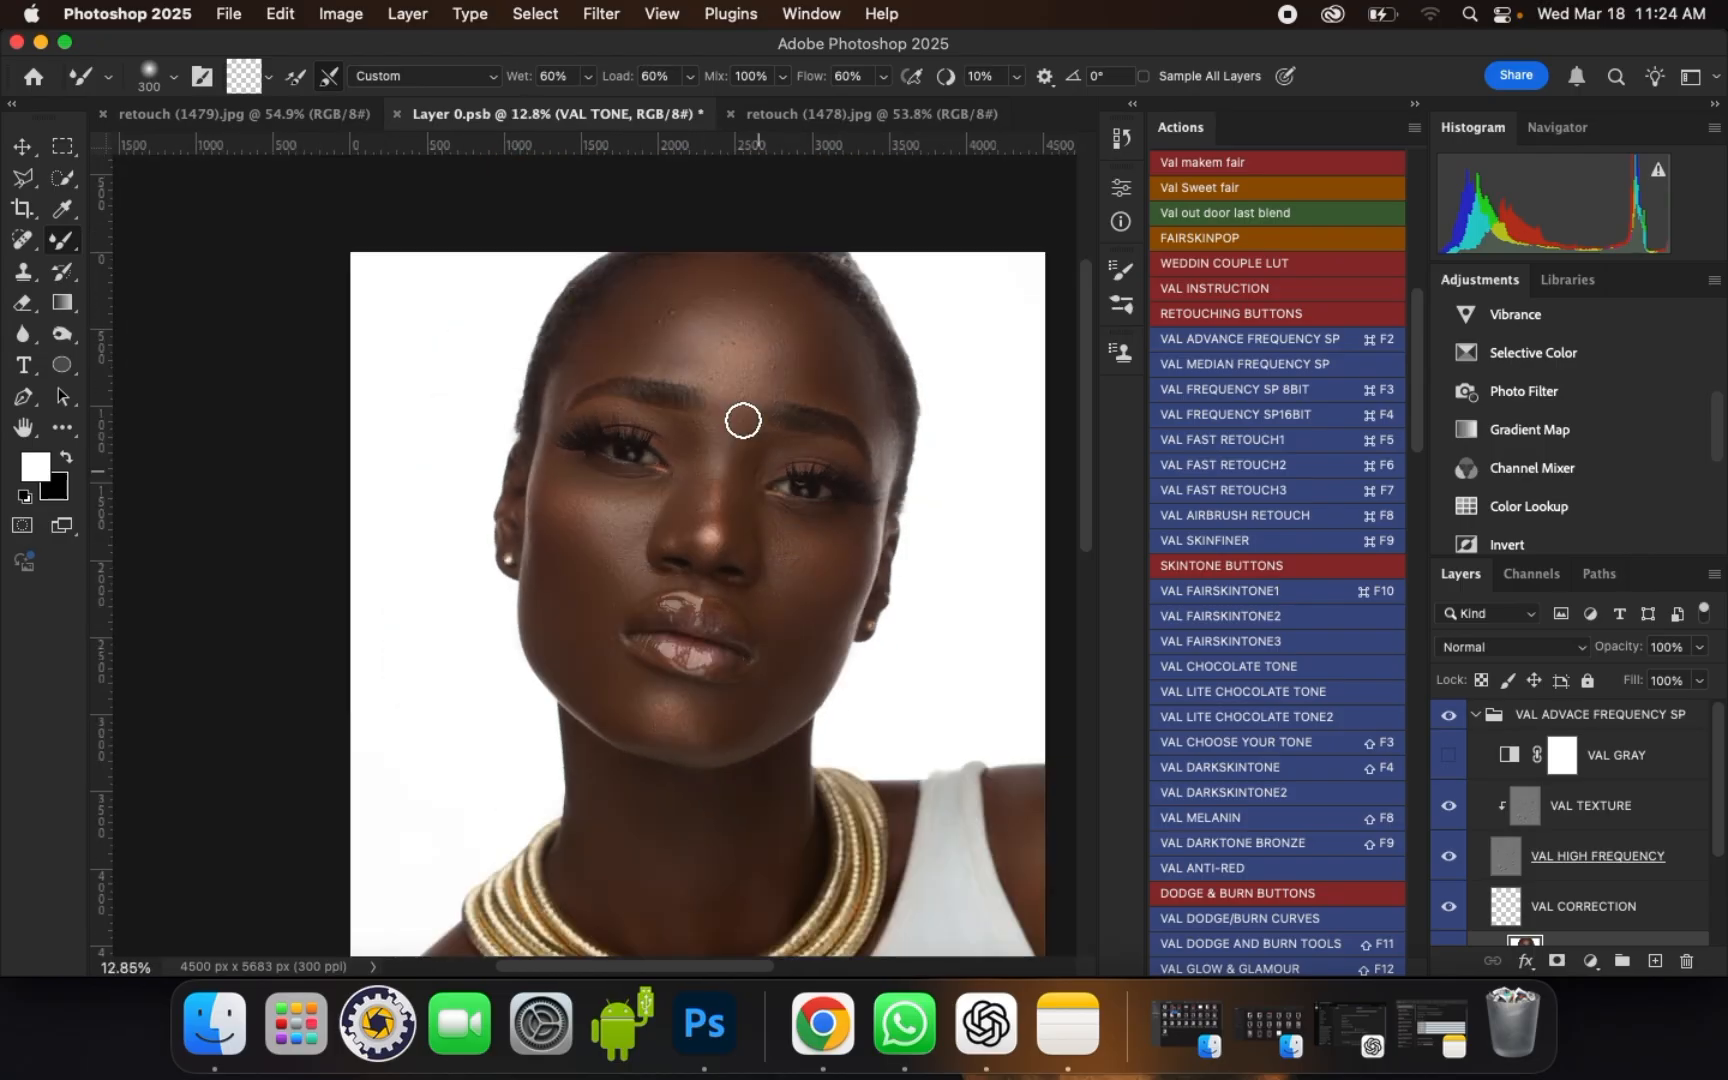
Step: Compare the smoothed face with the original by hiding and showing the VAL ADVACE FREQUENCY SP group twice
scroll(698, 330, up, 5)
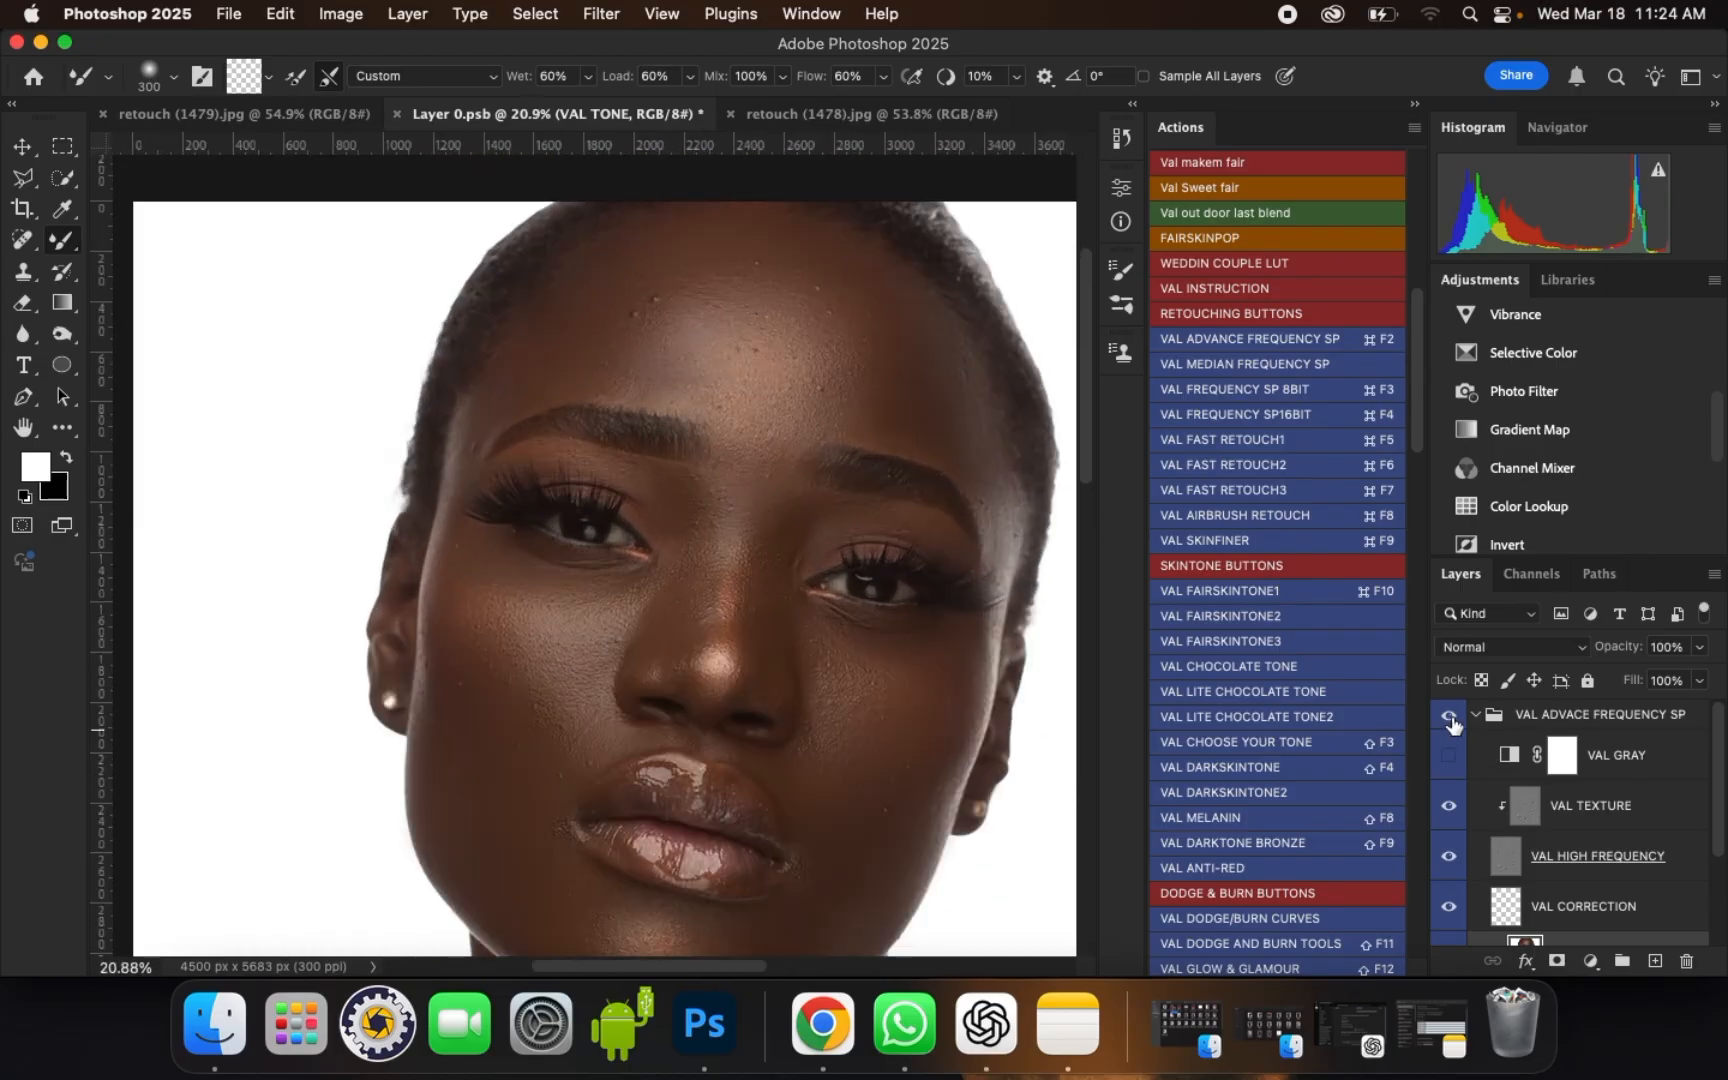
click(1450, 722)
click(1450, 722)
click(1450, 723)
click(1450, 722)
Step: Select the VAL TEXTURE layer and activate the Clone Stamp tool for cleaning the skin texture
scroll(802, 305, up, 3)
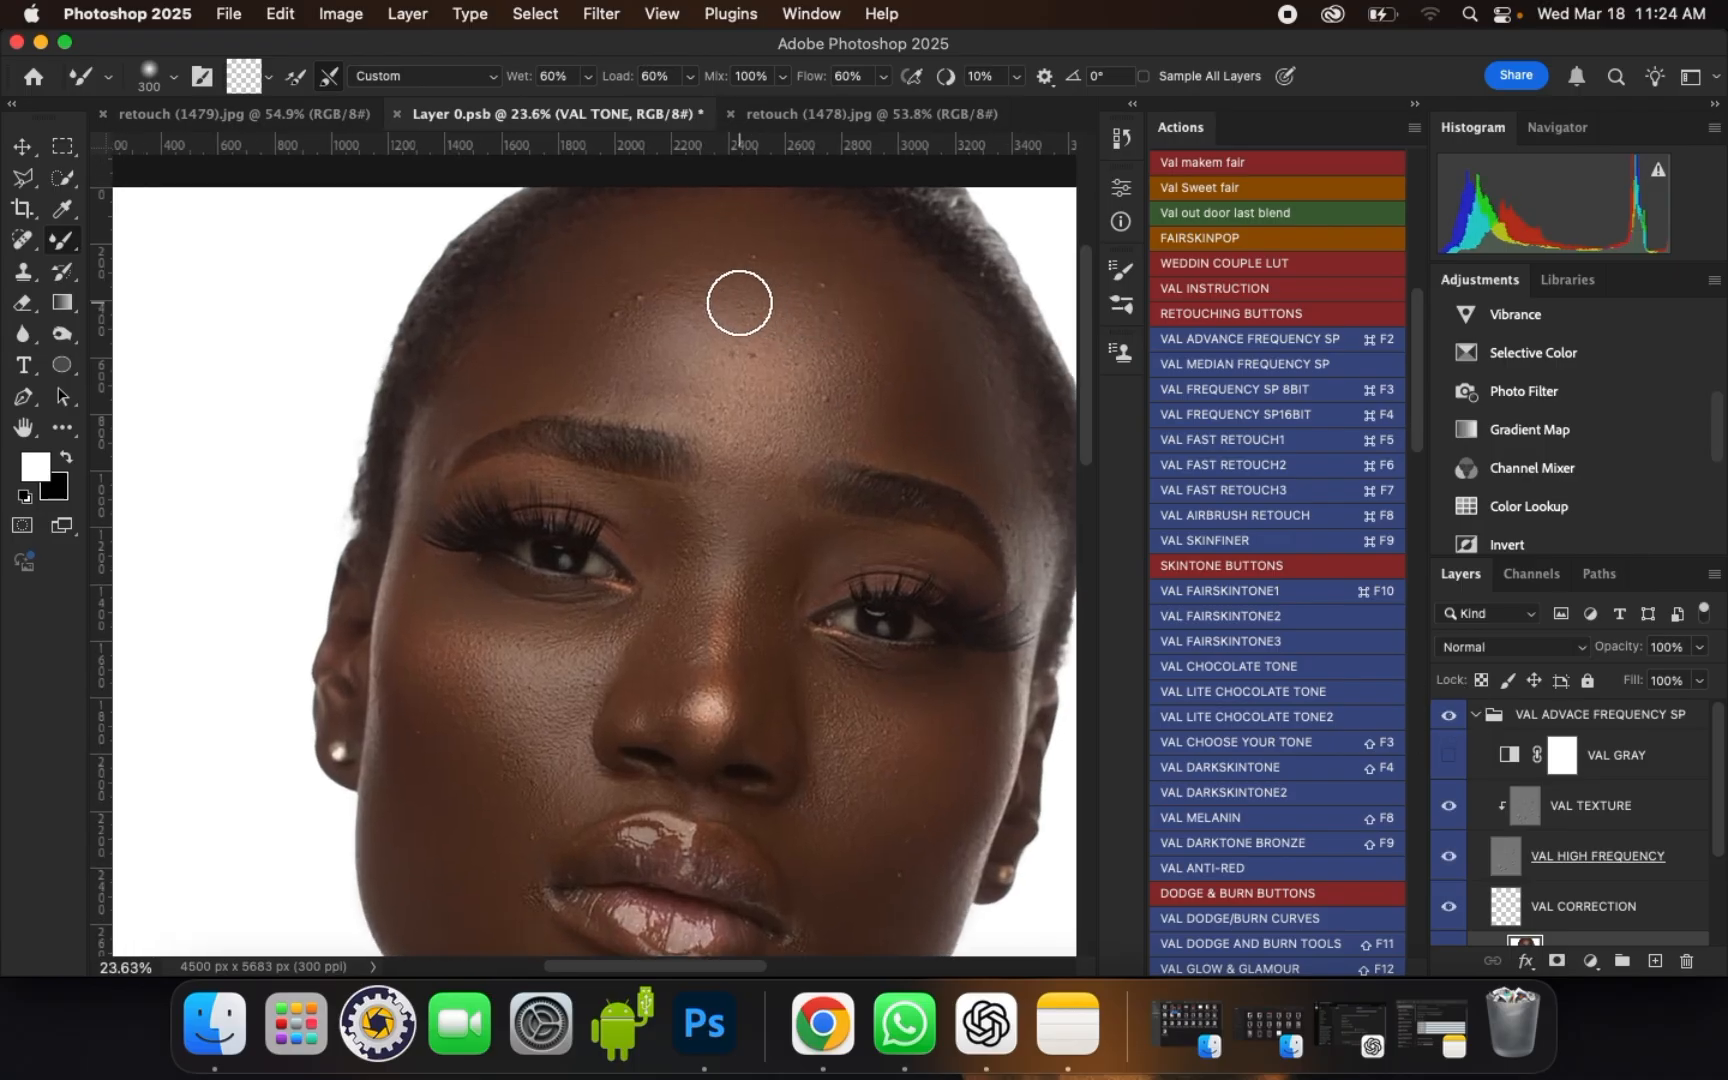
scroll(640, 305, up, 2)
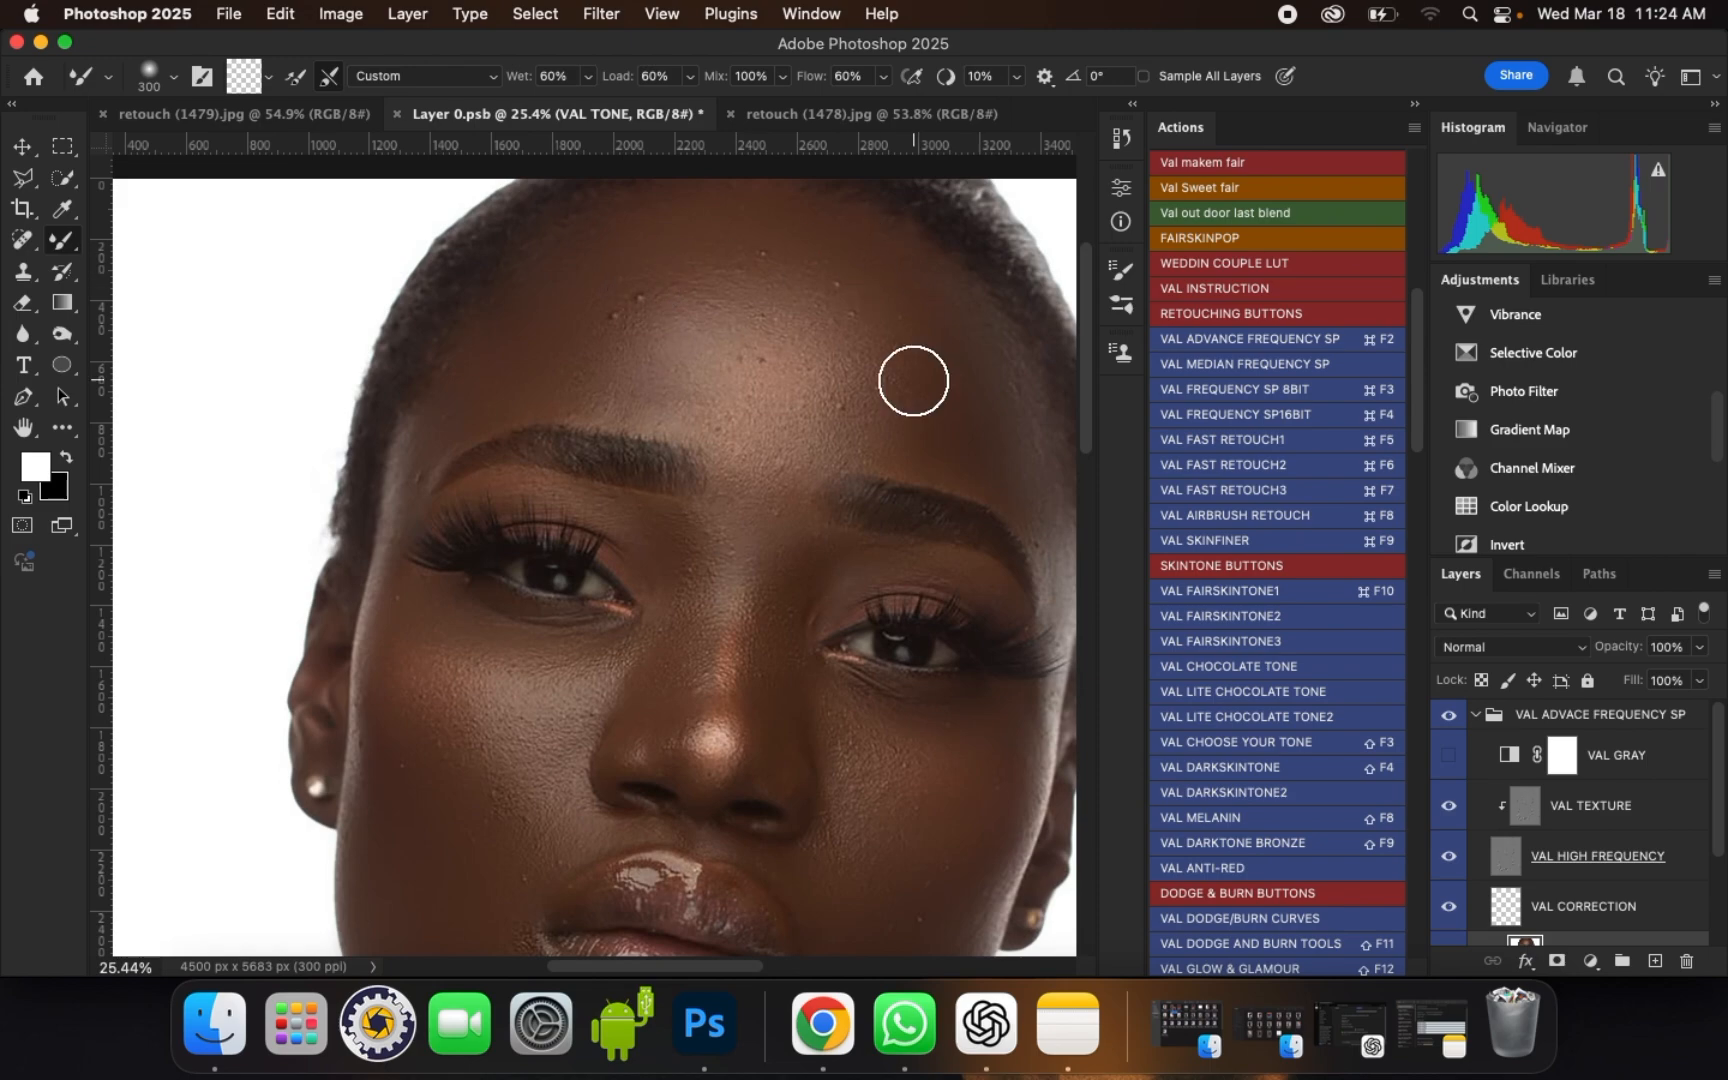
scroll(715, 296, up, 1)
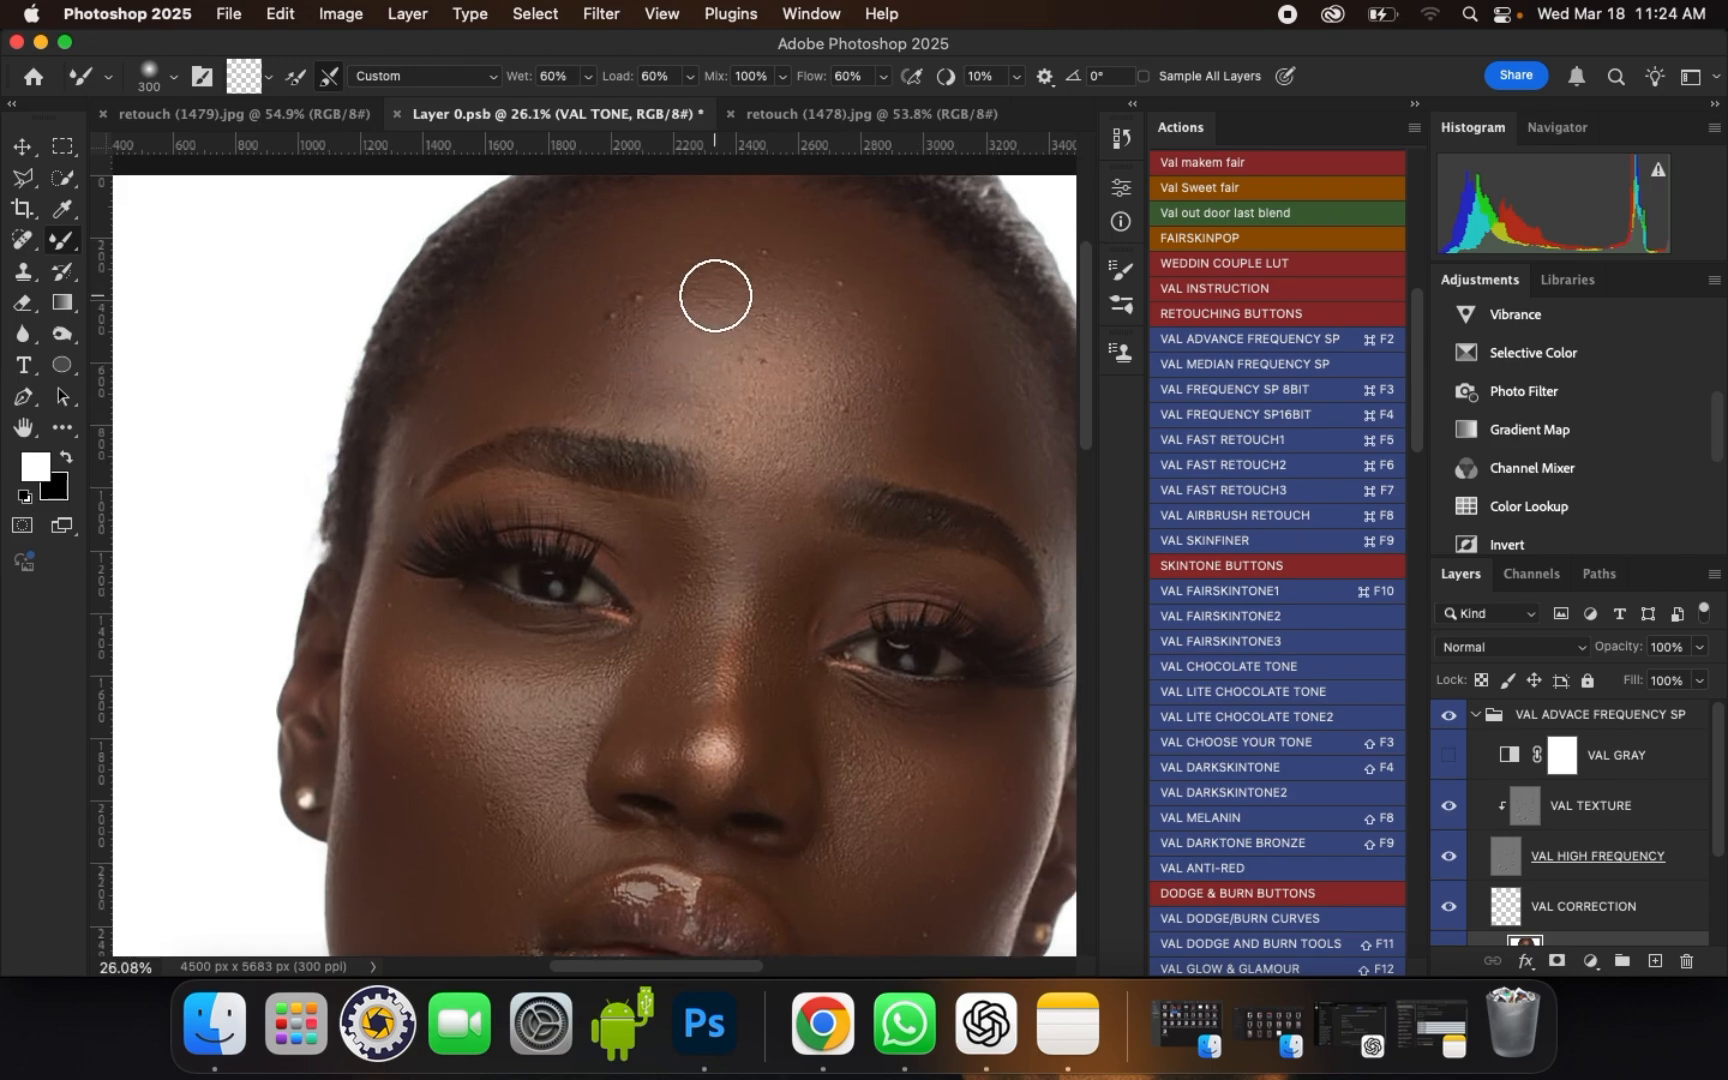
click(1627, 812)
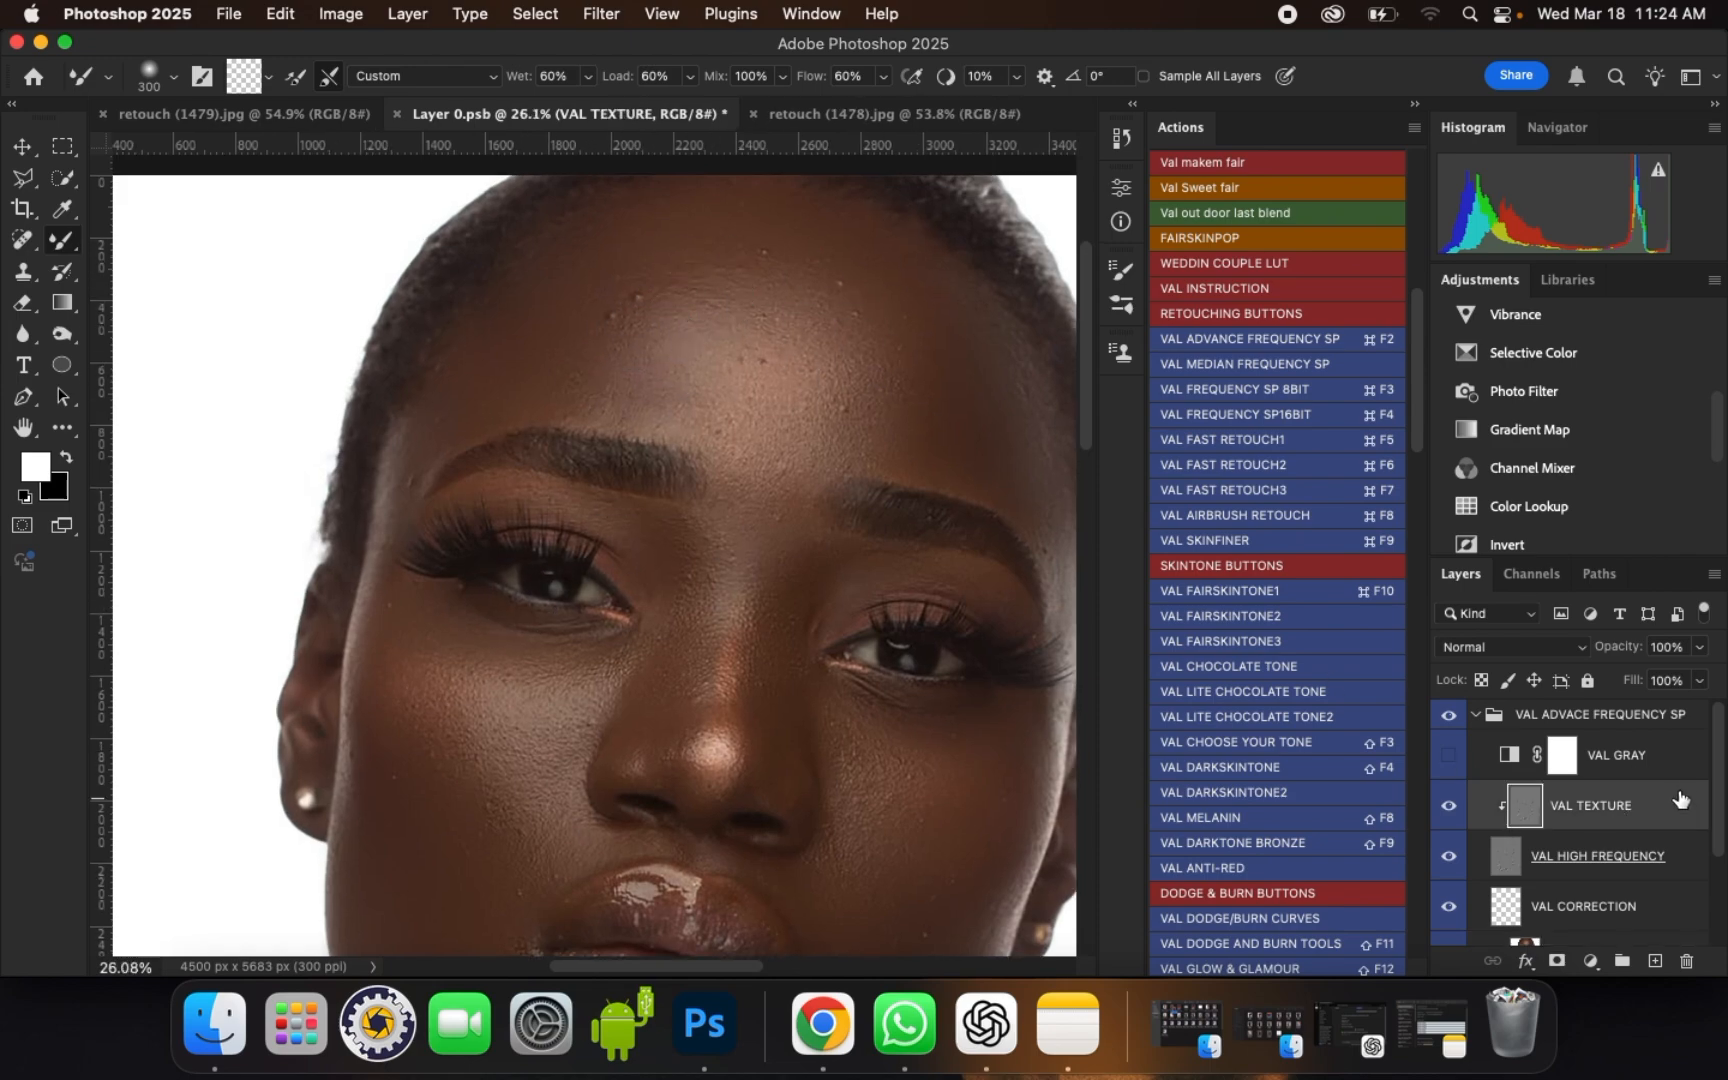
scroll(1715, 768, down, 1)
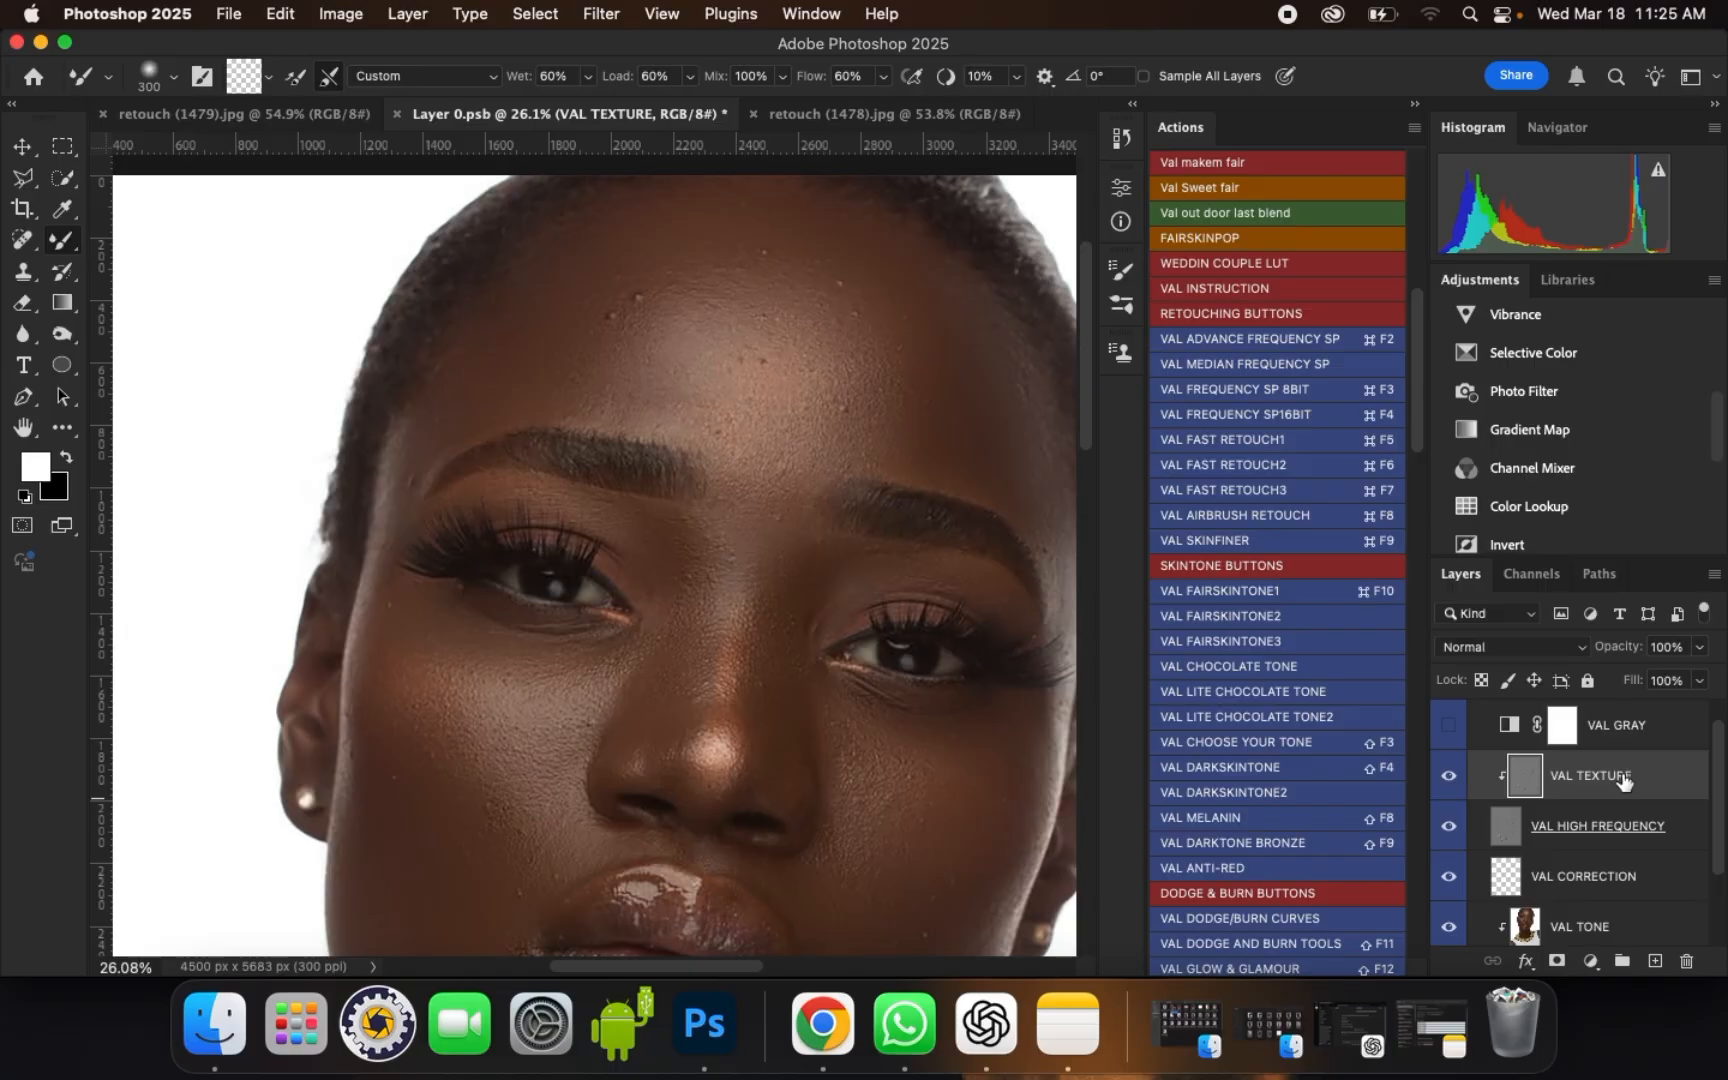
click(27, 280)
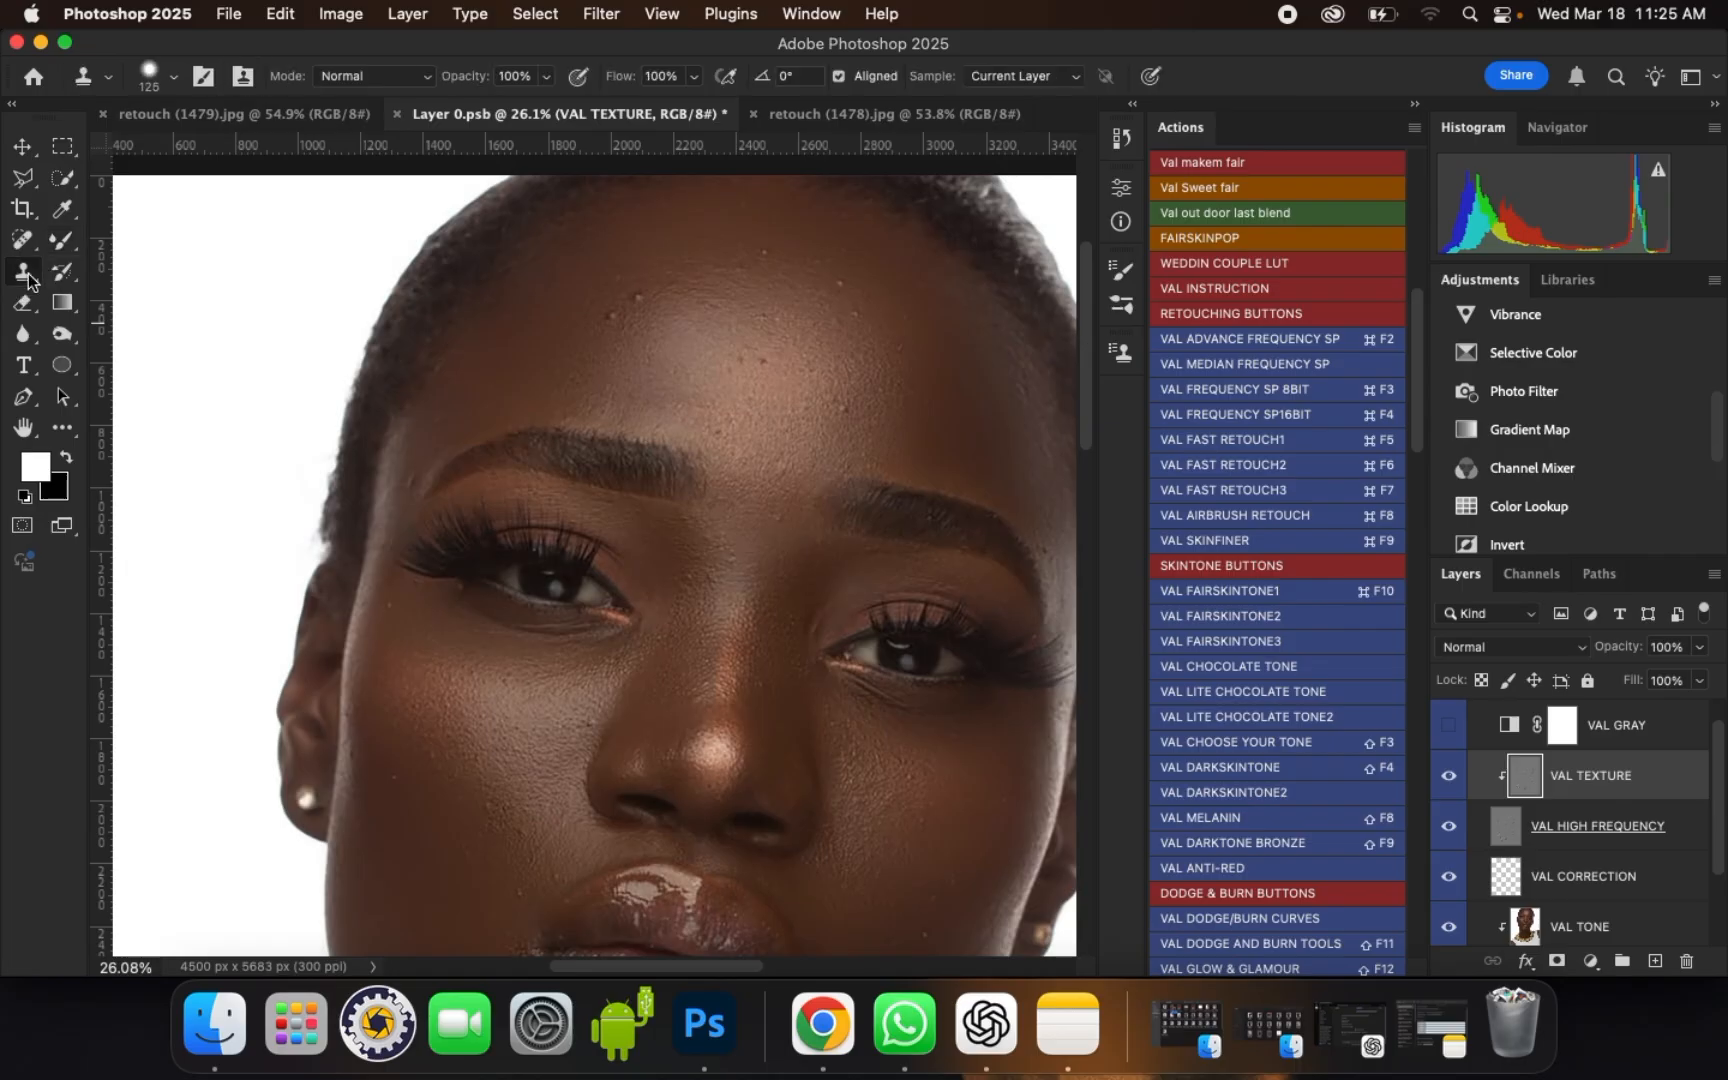
Step: Set the Clone Stamp brush to 80 px with maximum hardness
scroll(598, 254, up, 4)
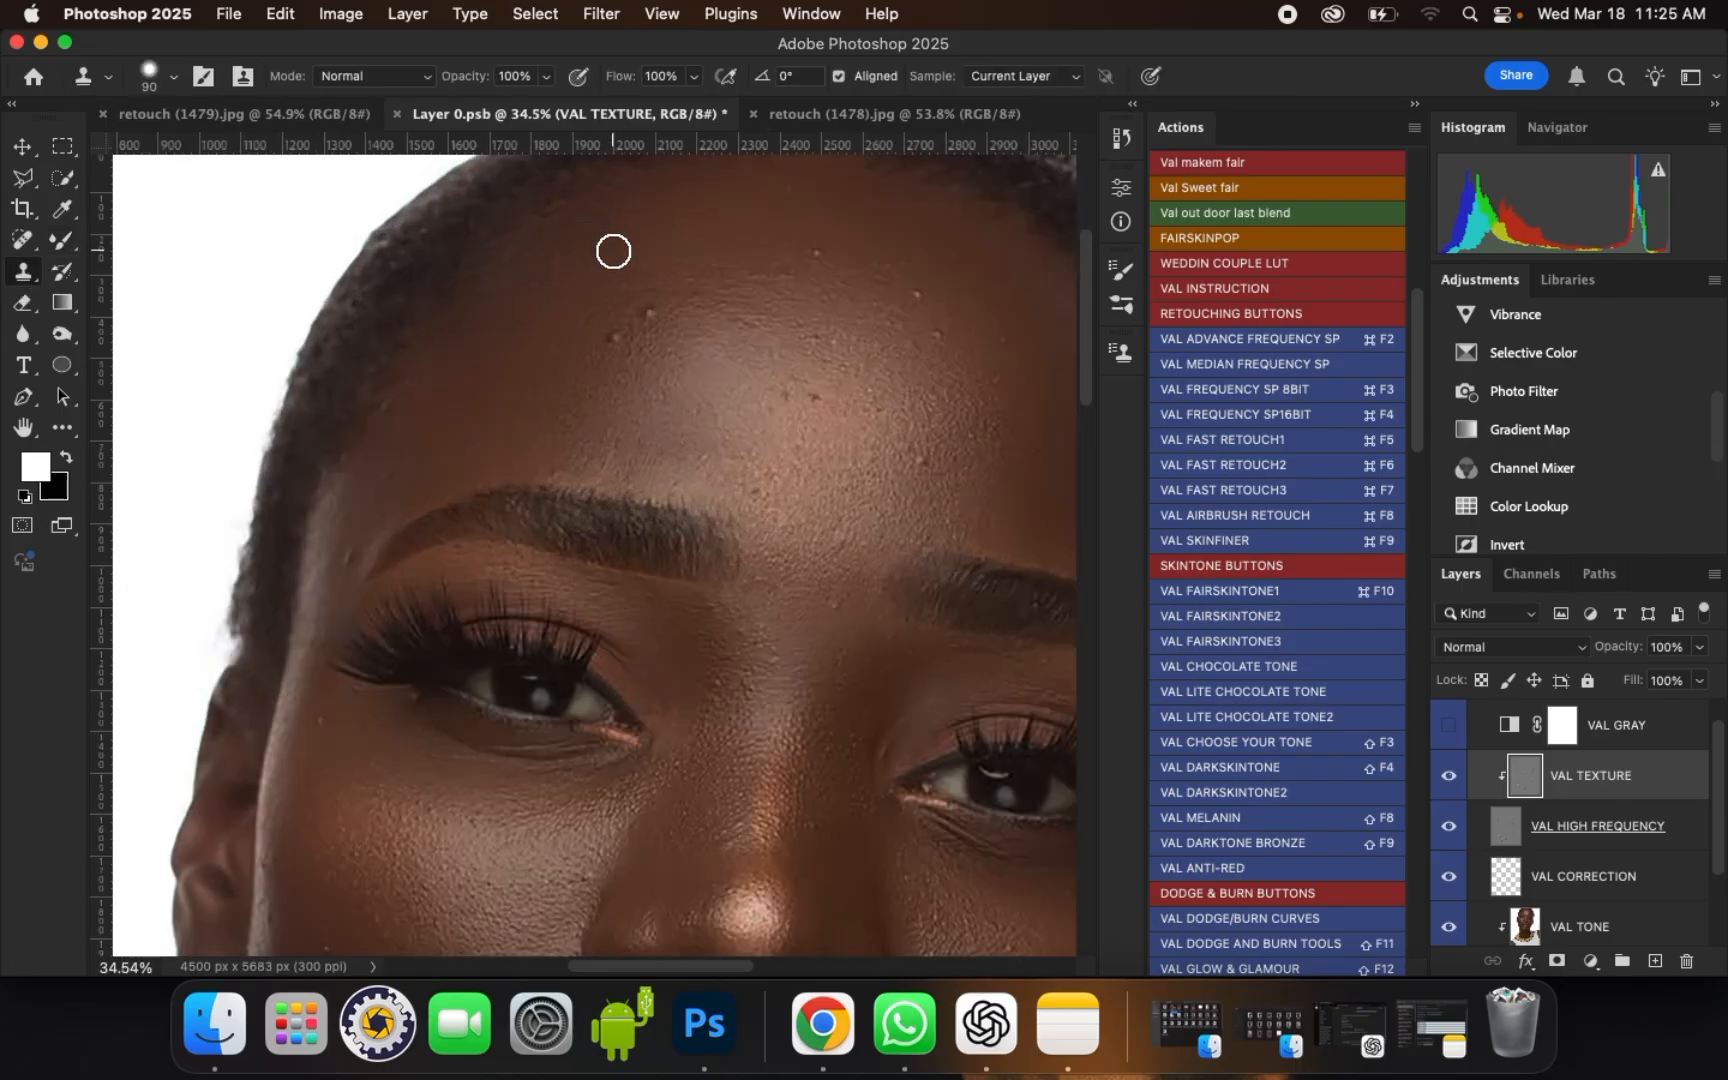
scroll(647, 265, up, 1)
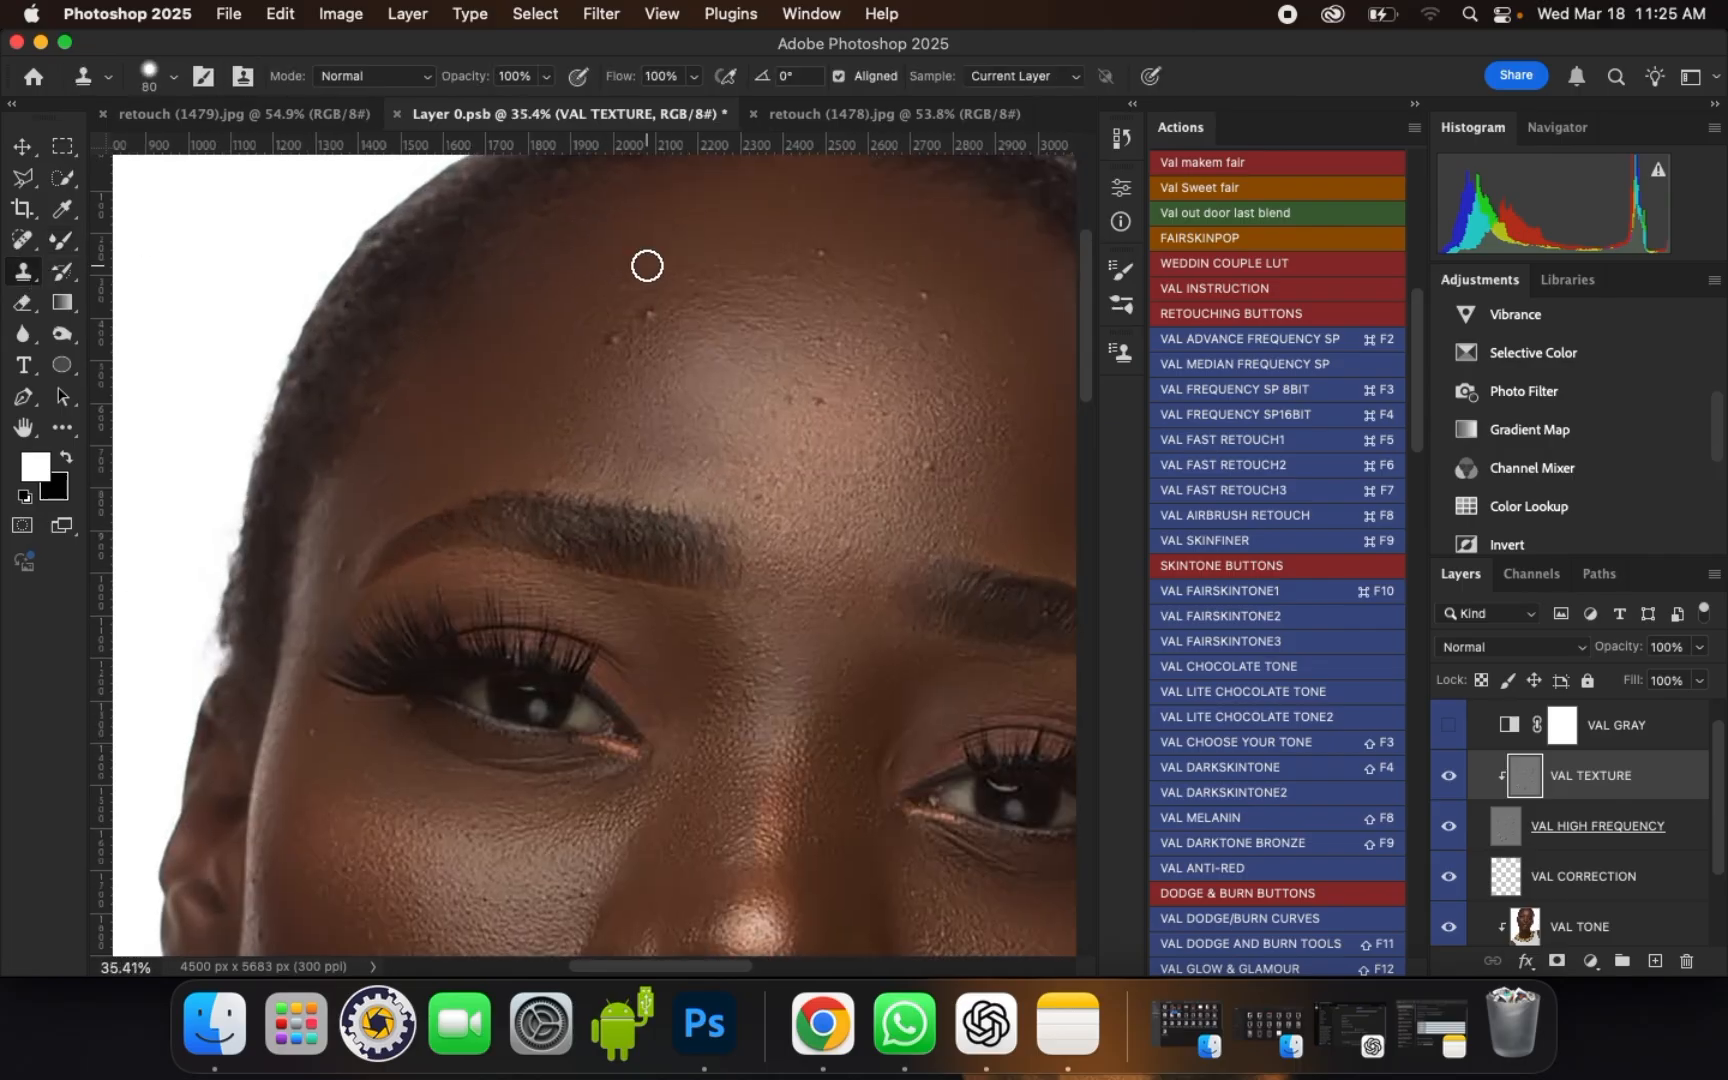
click(174, 80)
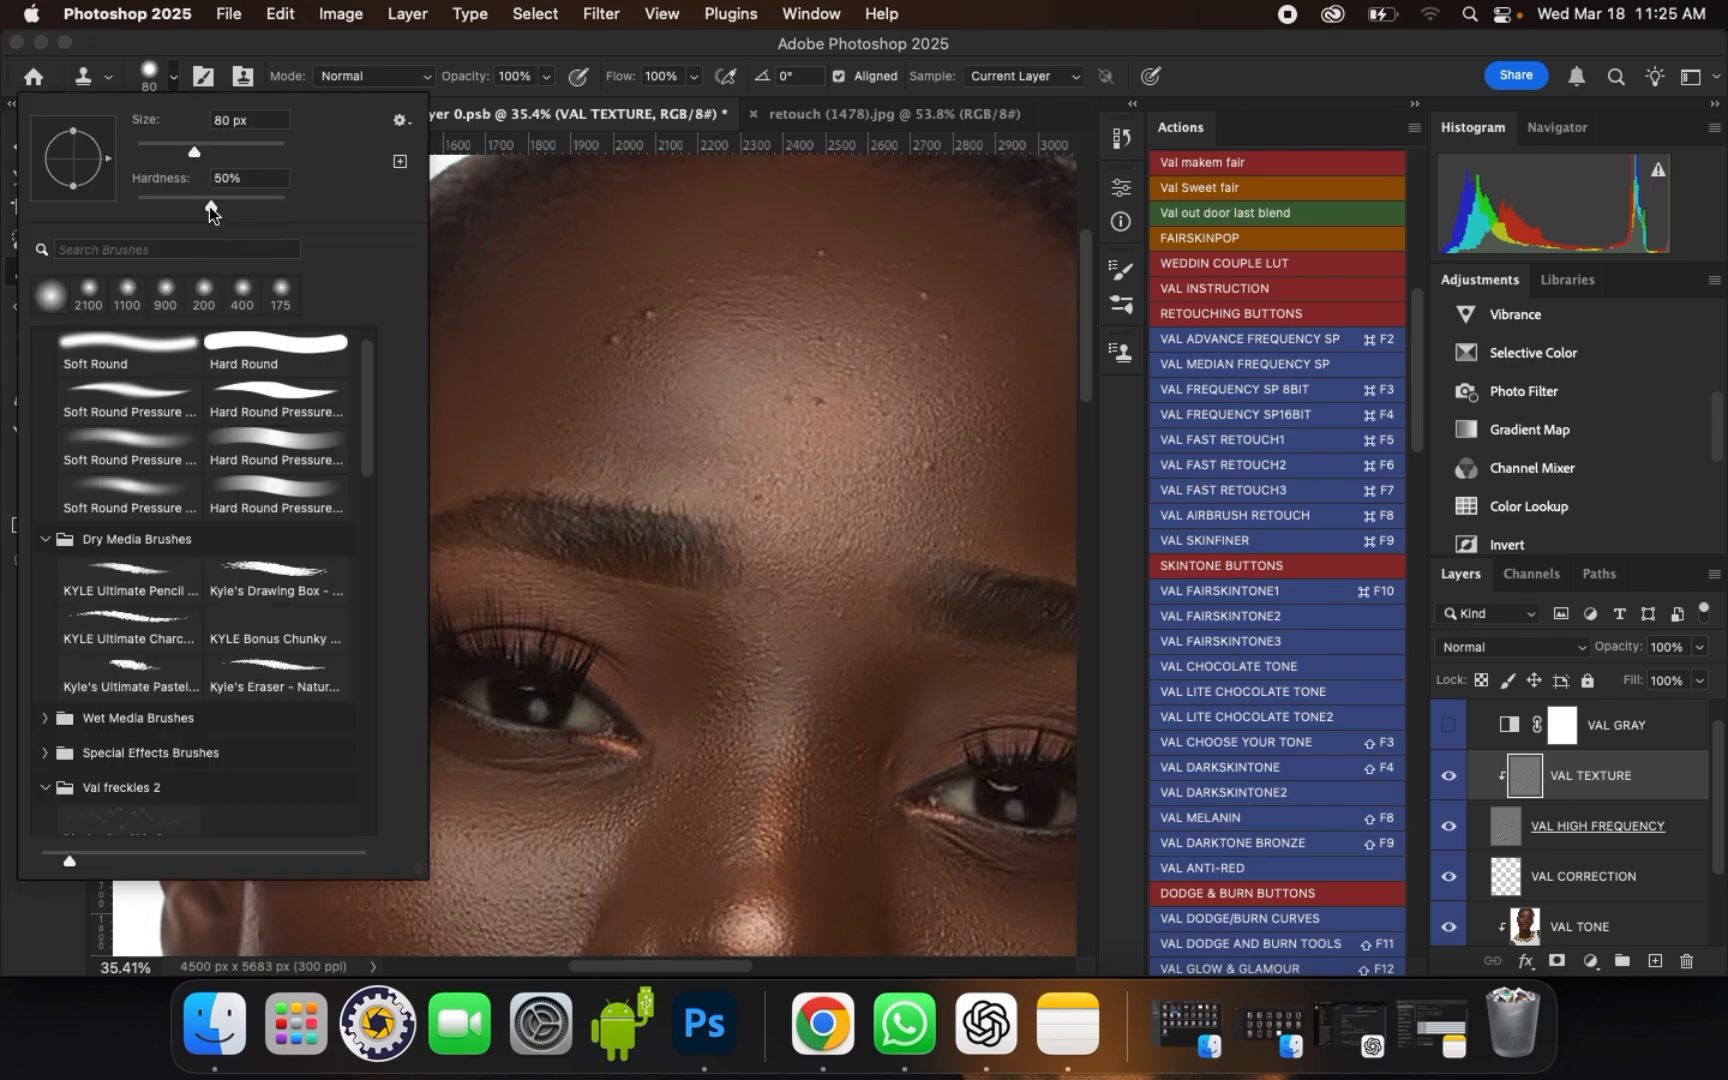
drag(209, 207, 322, 203)
key(Return)
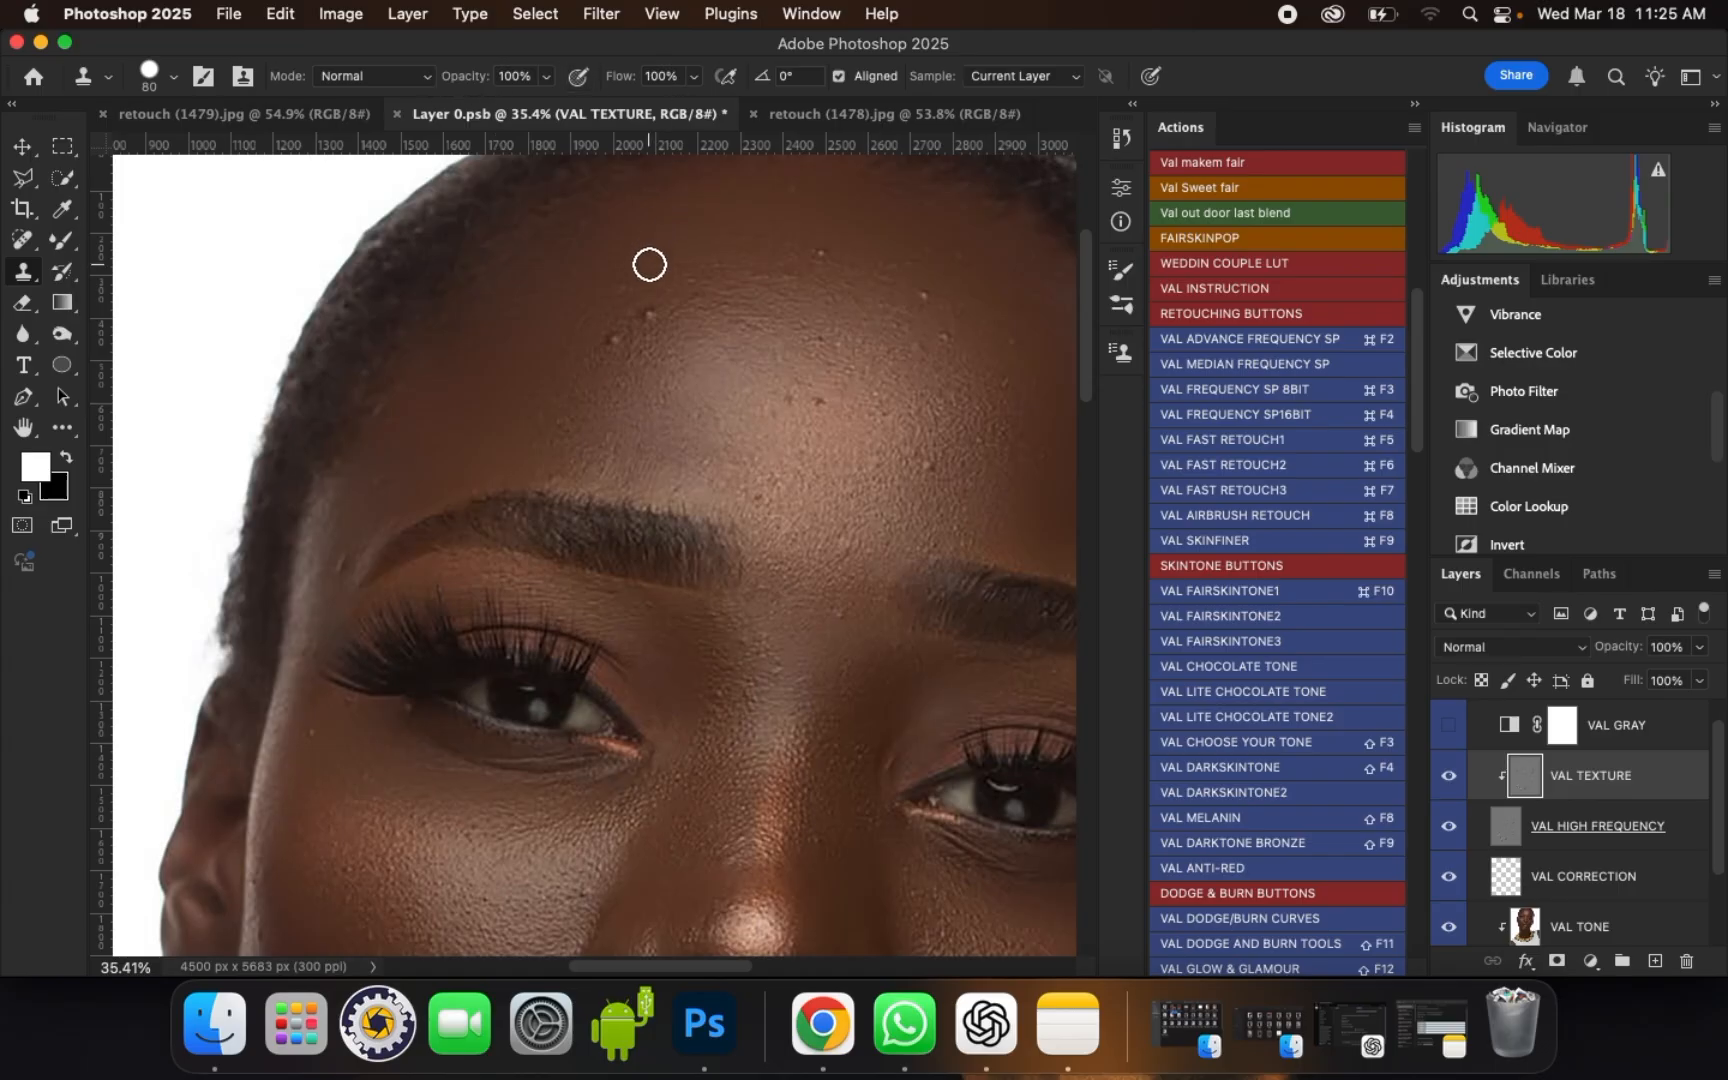
Step: Clone clean skin texture over the bumps on the forehead, reducing the brush to size 60
scroll(643, 291, up, 1)
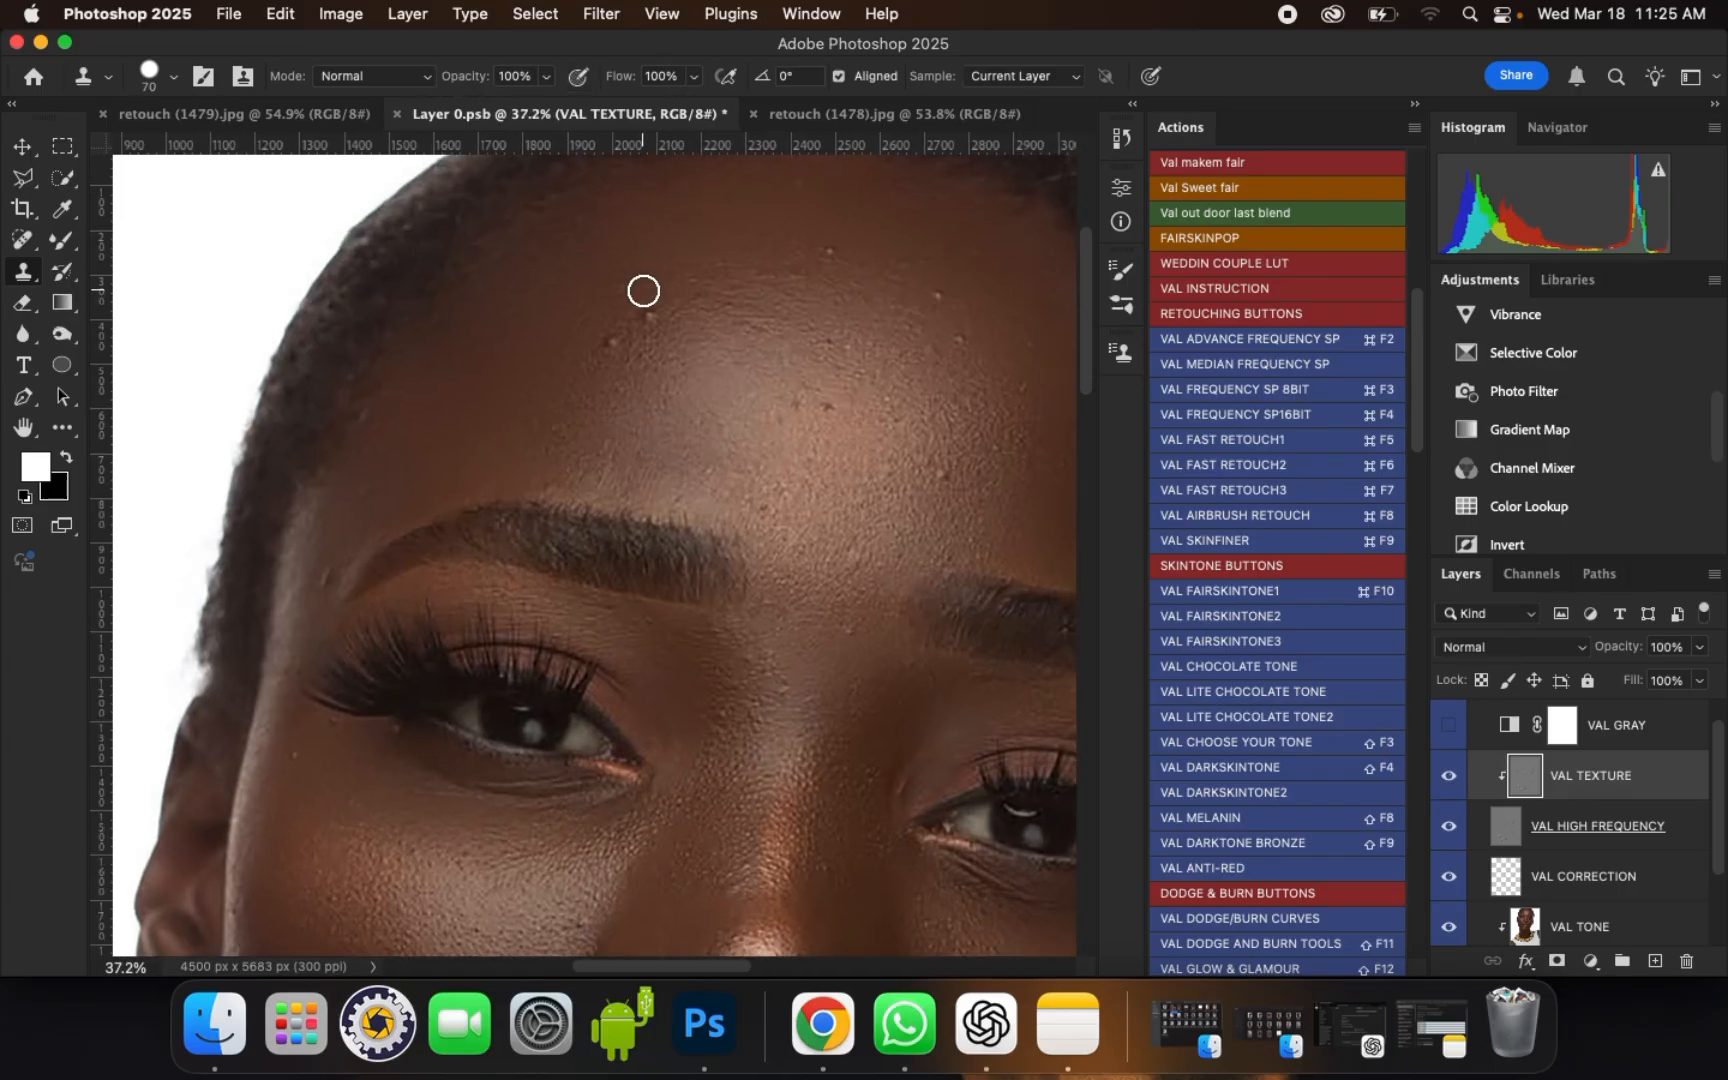
scroll(643, 291, up, 1)
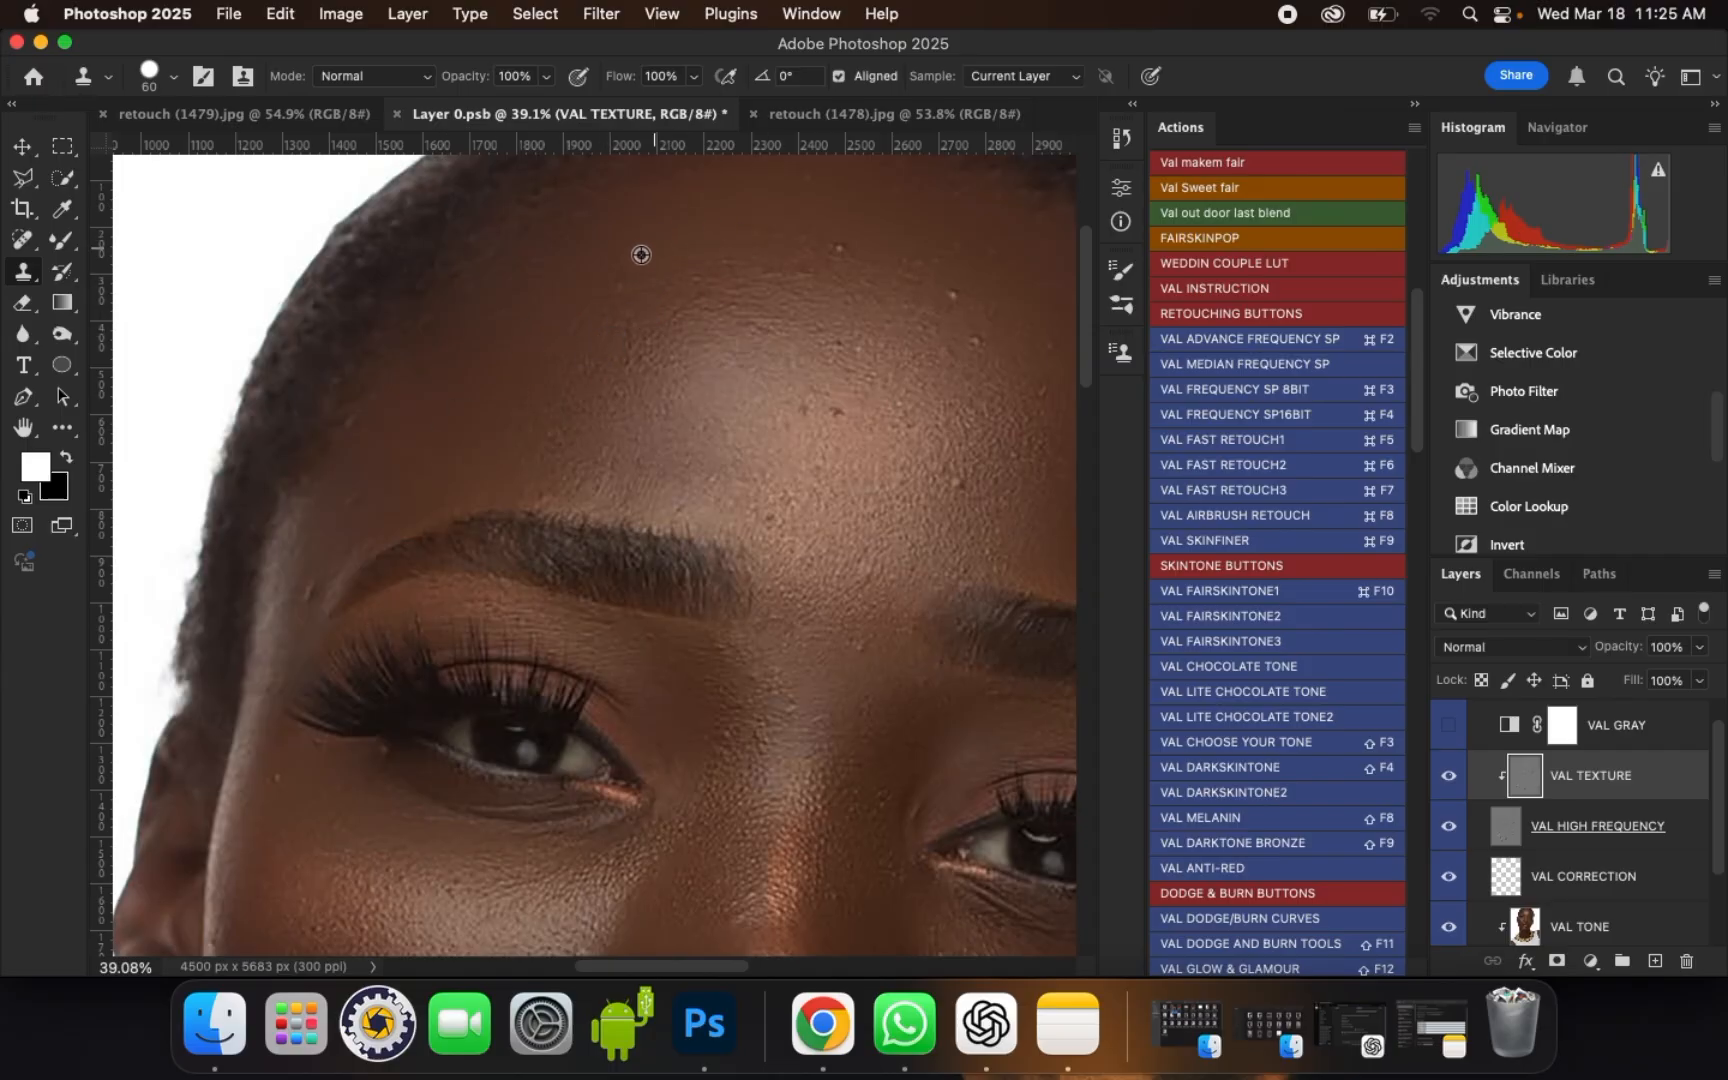
alt+click(818, 268)
scroll(532, 272, down, 1)
scroll(921, 322, up, 1)
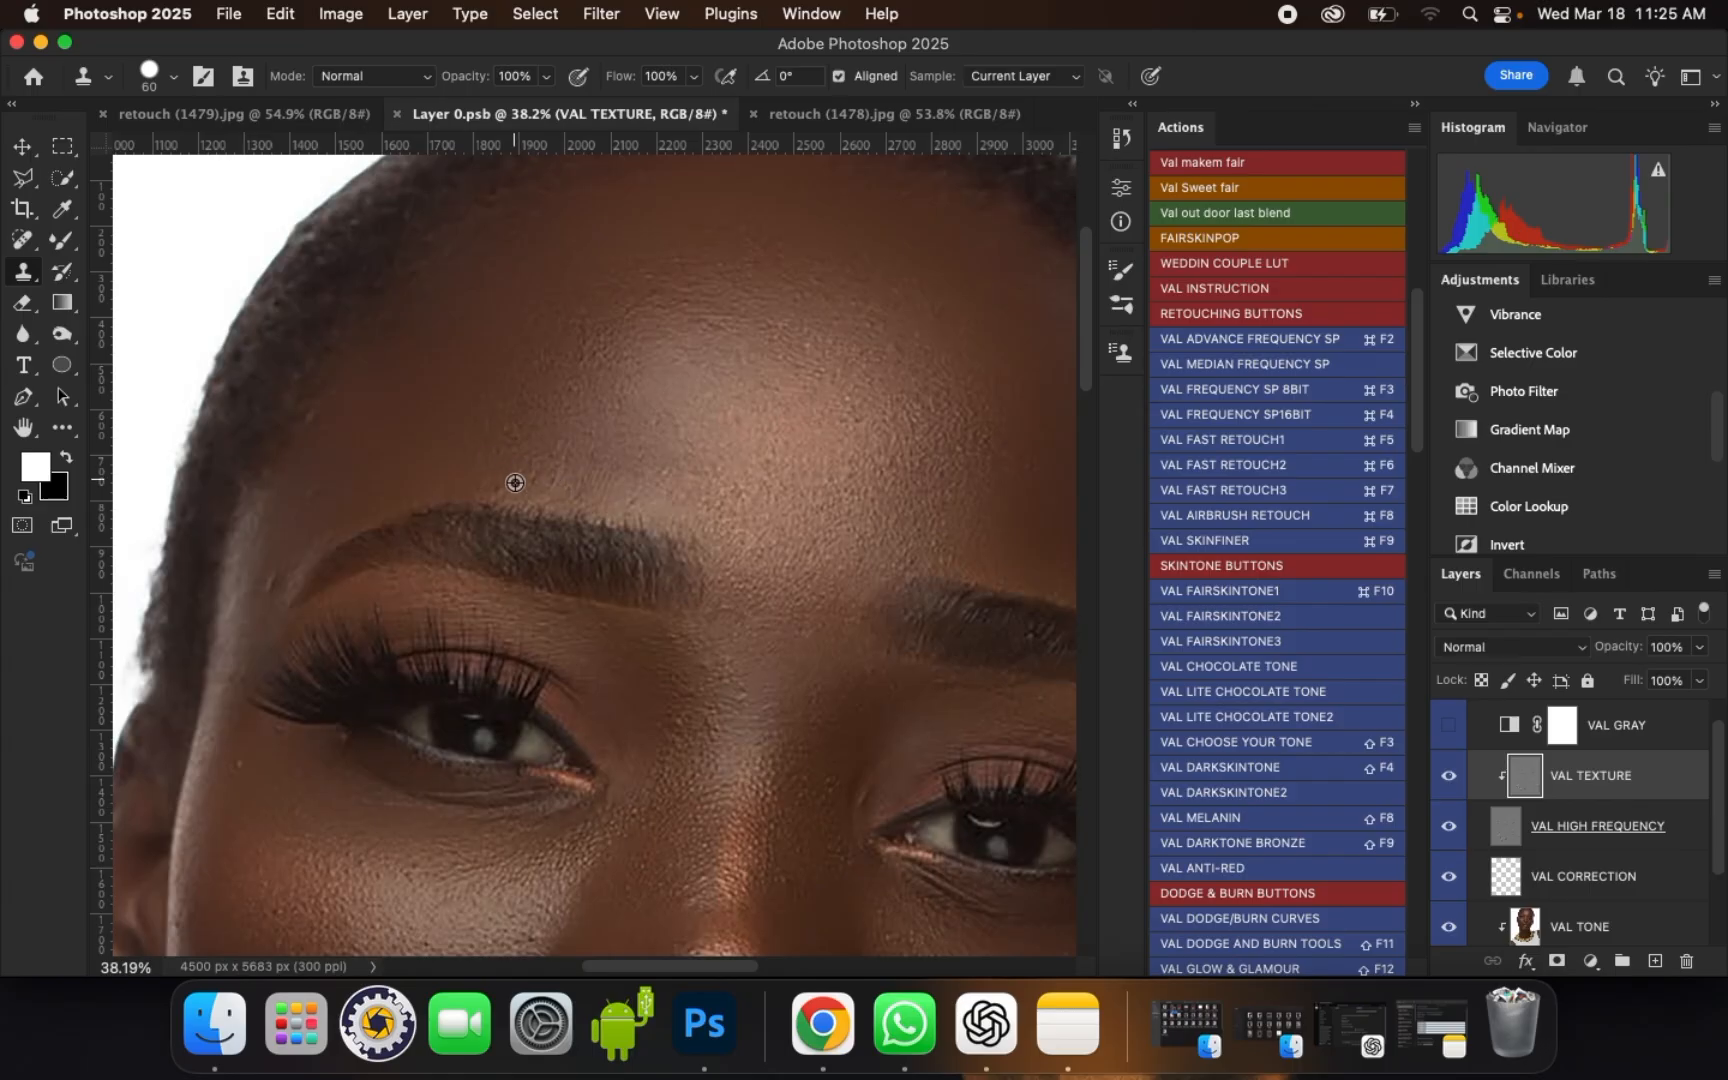
Step: Clone out the small blemishes beside the outer end of the portrait's left-hand eyebrow with a 60 px brush
alt+click(281, 561)
drag(274, 582, 302, 575)
scroll(455, 424, down, 3)
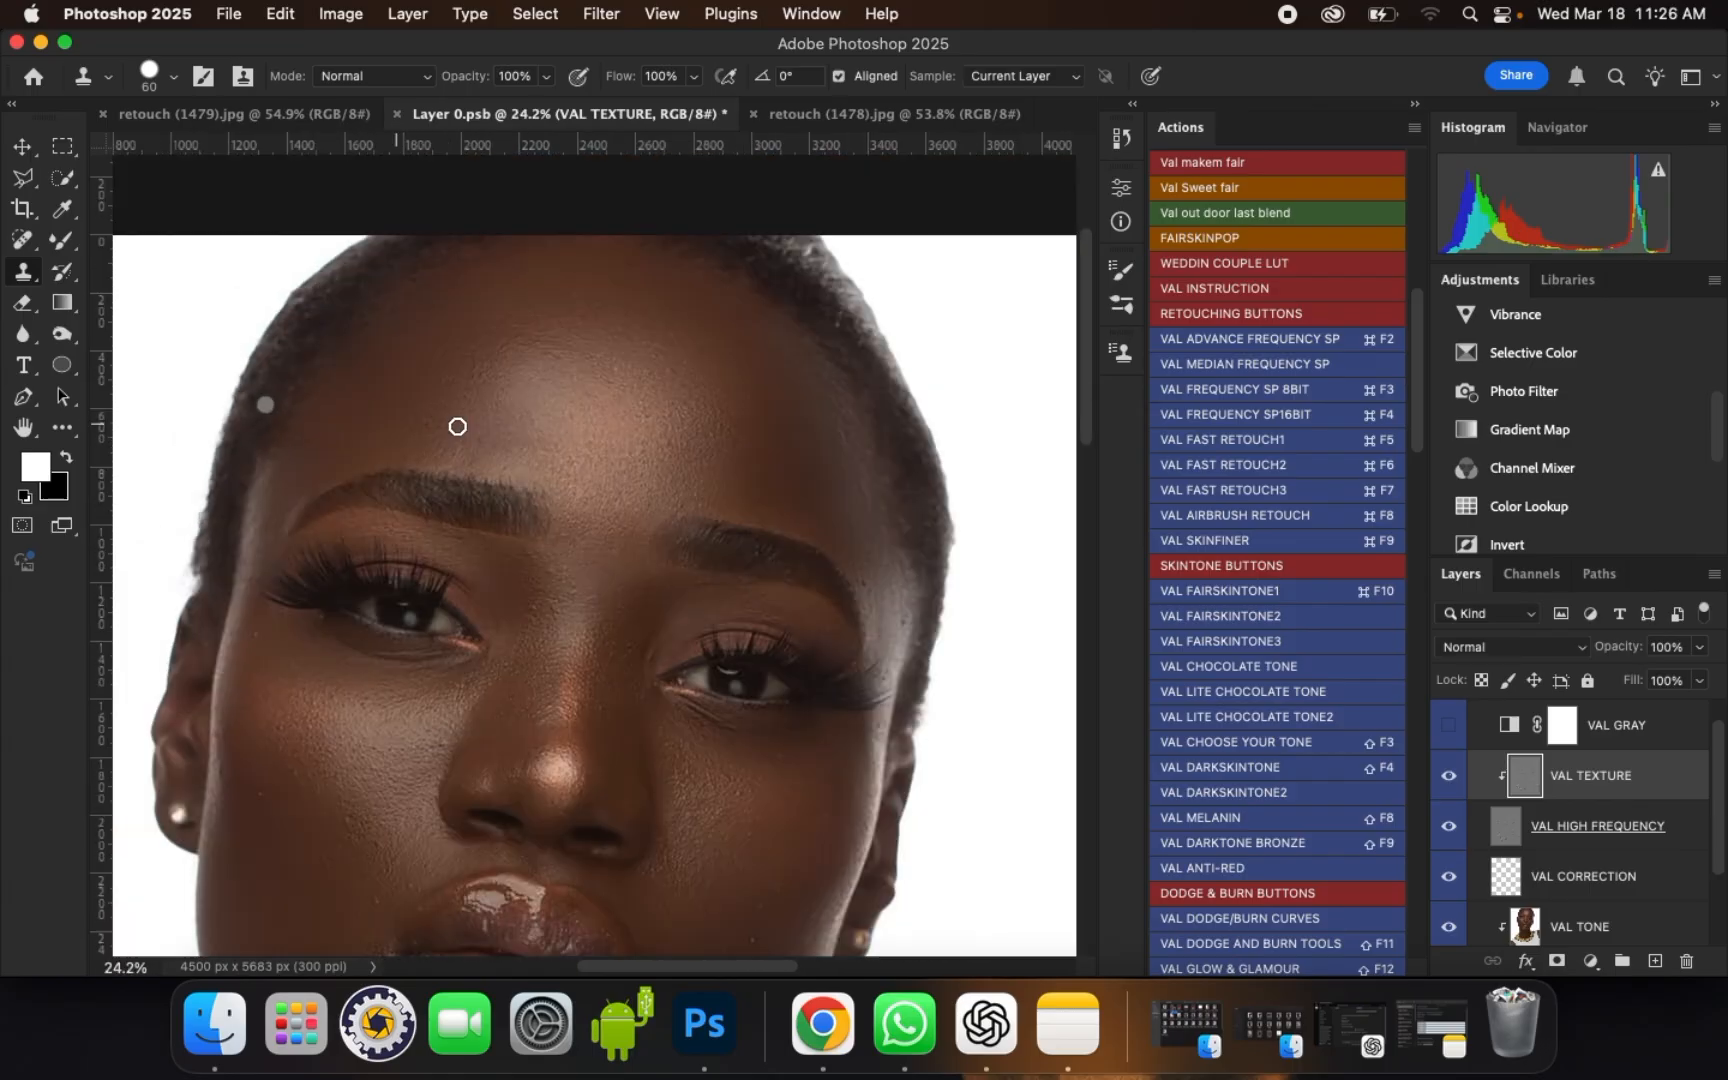
Step: Clone clean texture over the outer forehead and temple above the portrait's right-hand eyebrow with the 60 px brush
scroll(700, 385, up, 3)
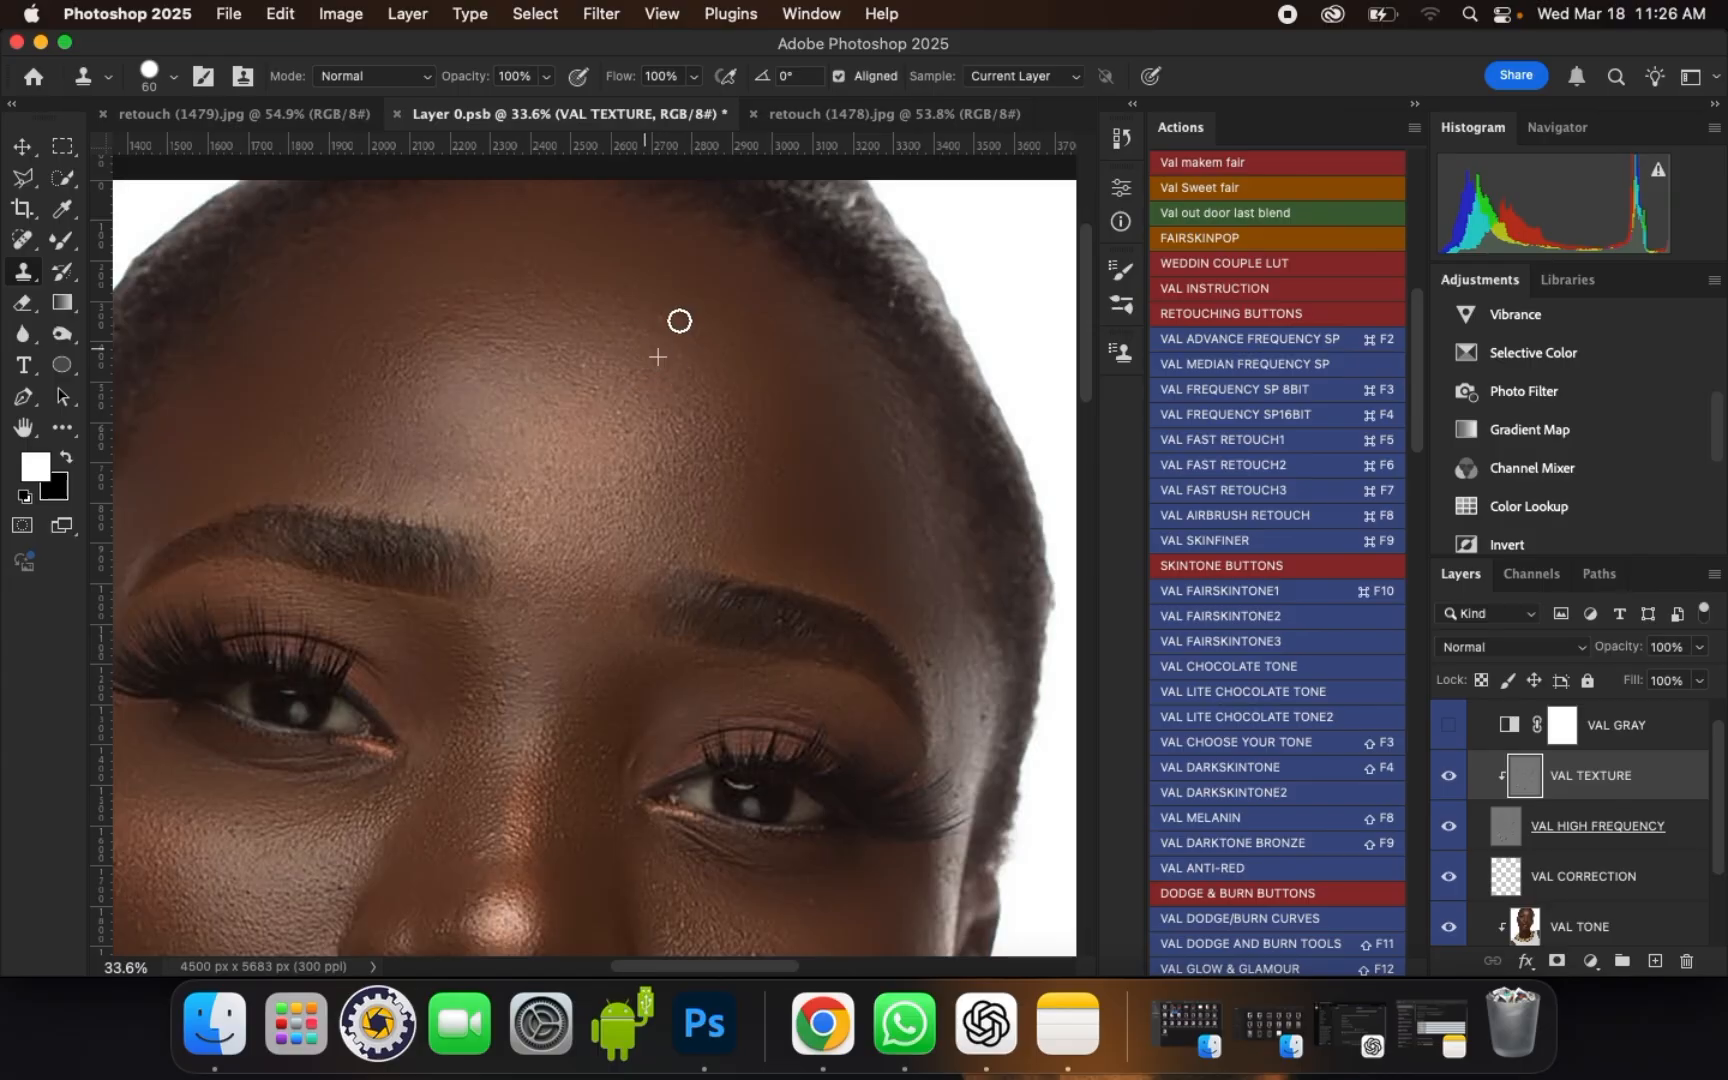
scroll(906, 478, down, 1)
scroll(904, 482, up, 1)
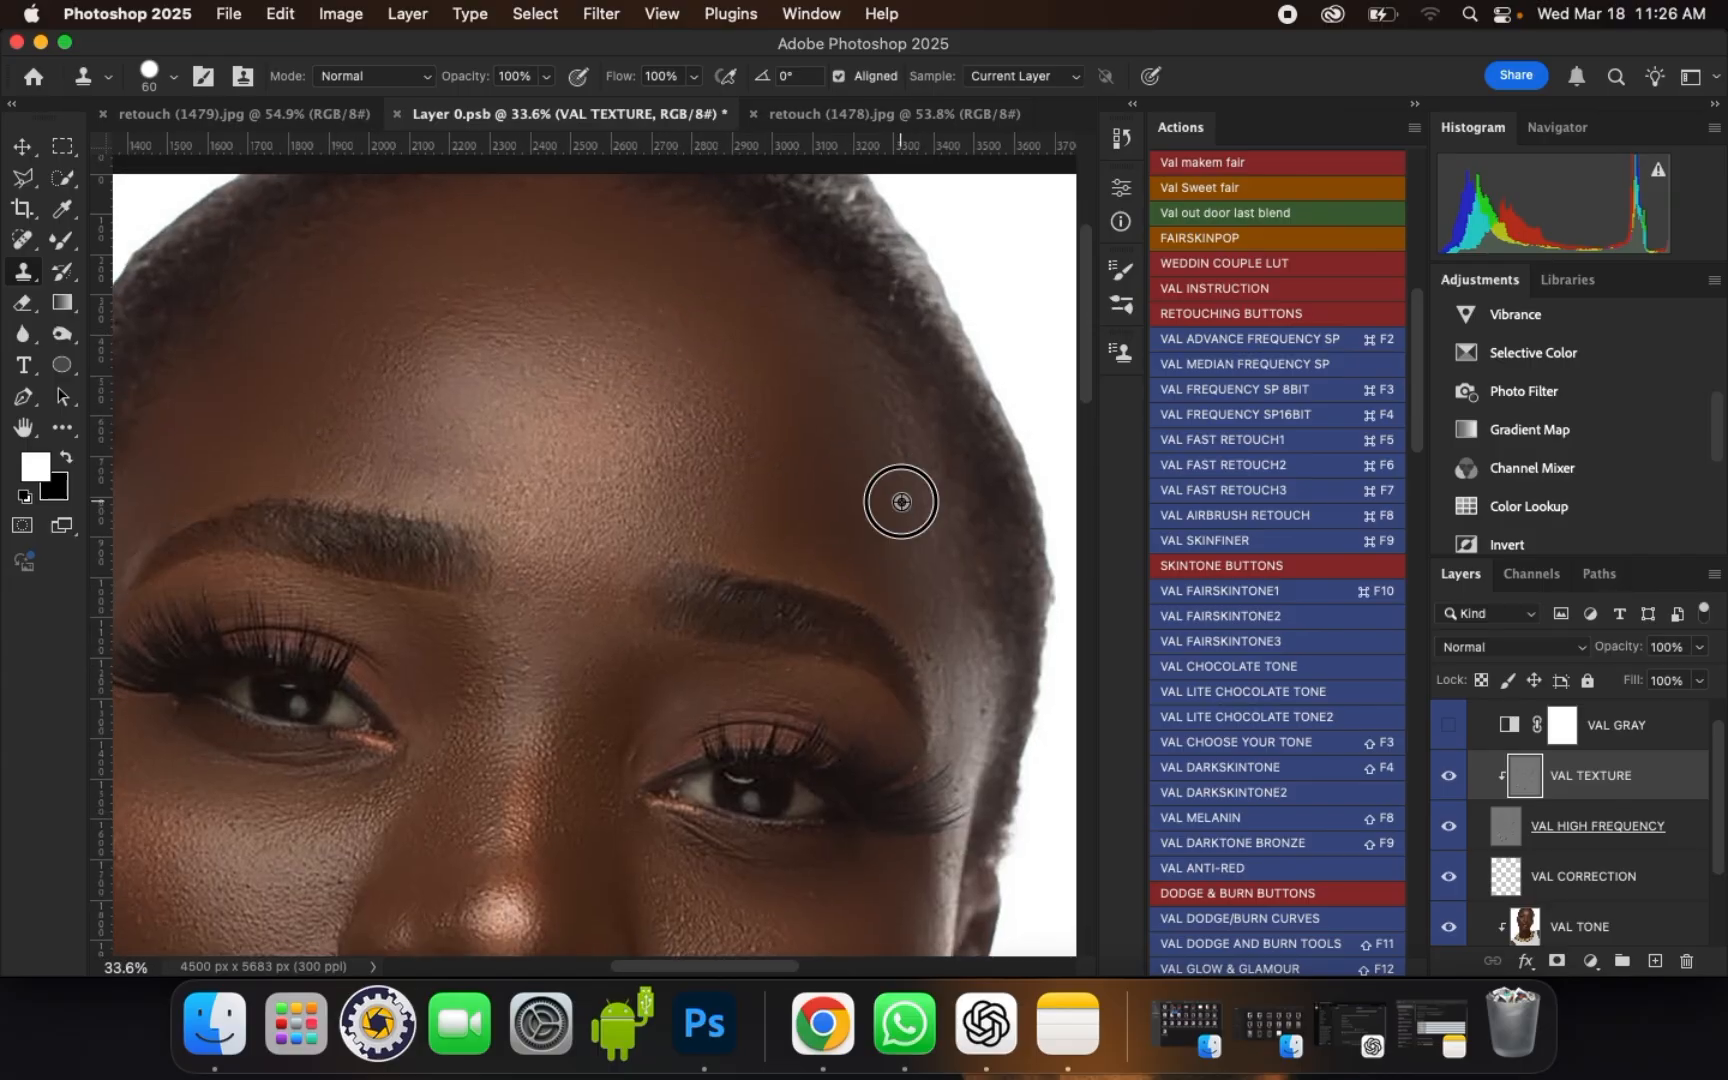
alt+click(888, 499)
drag(895, 460, 895, 414)
alt+click(888, 481)
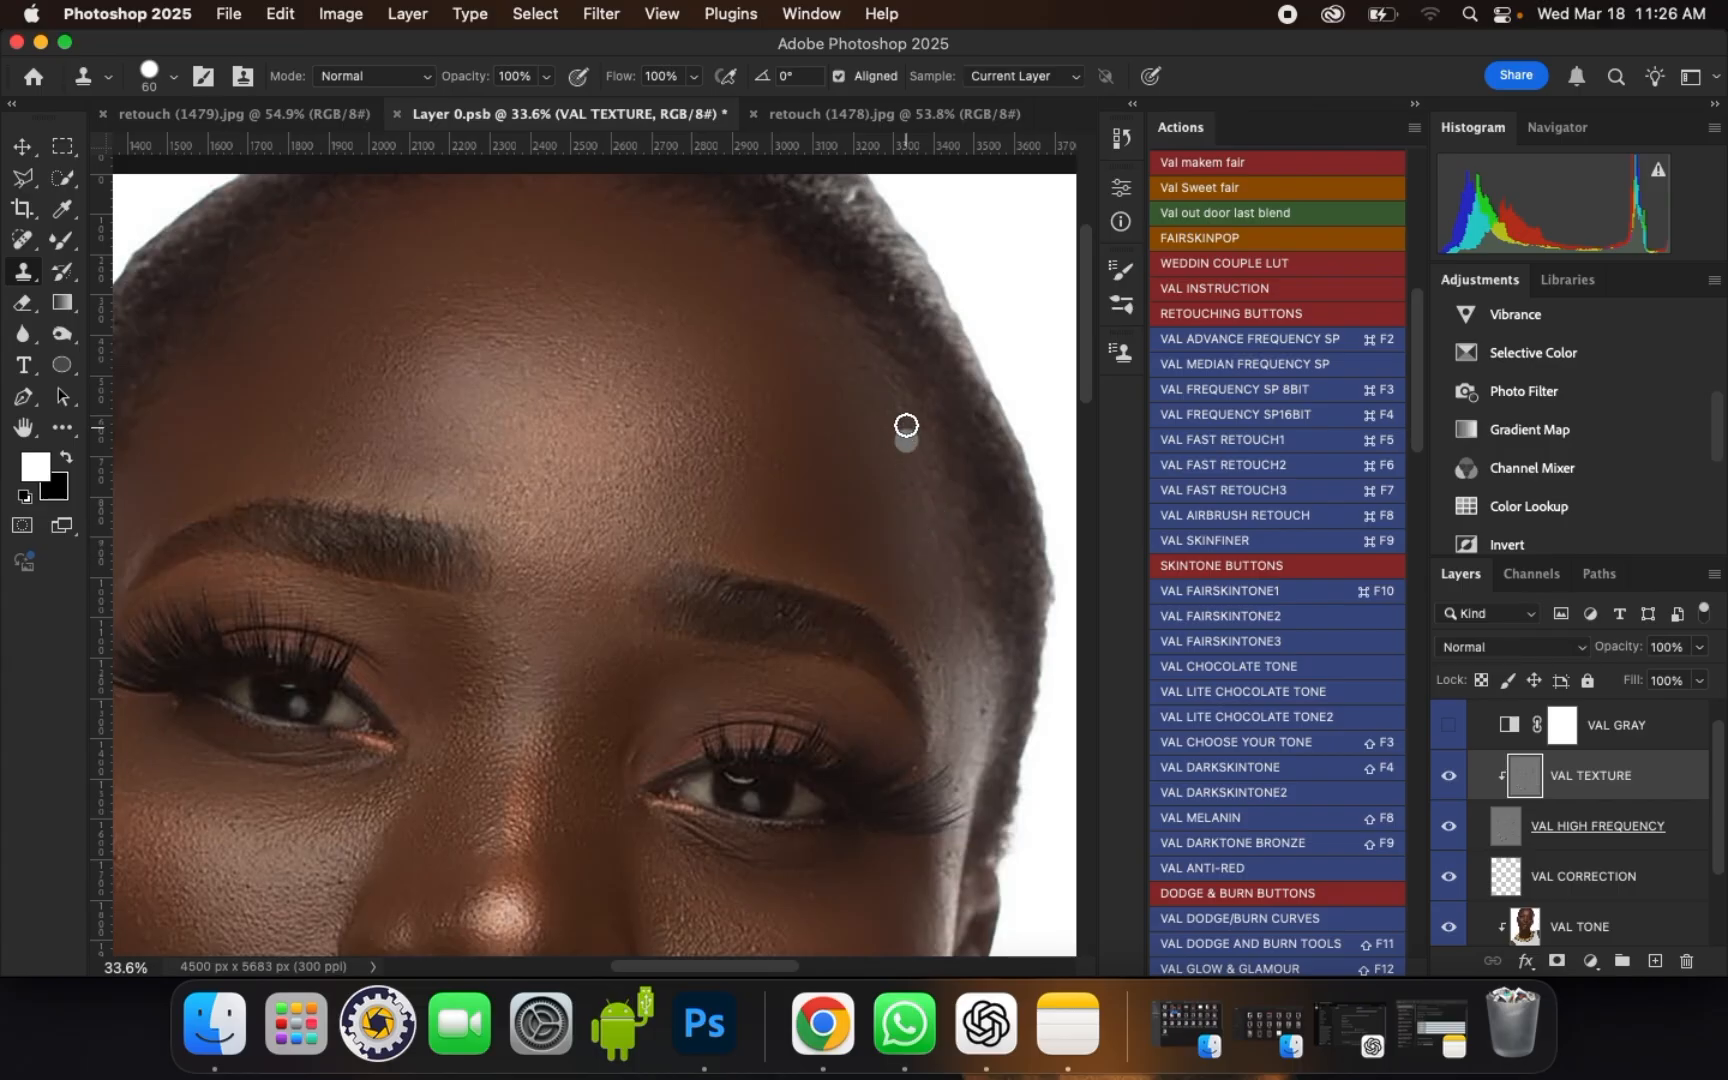
Step: Clone clean skin texture over the cheek and skin around the portrait's left-hand mouth corner with the 60 px brush
scroll(906, 374, down, 3)
scroll(636, 605, up, 5)
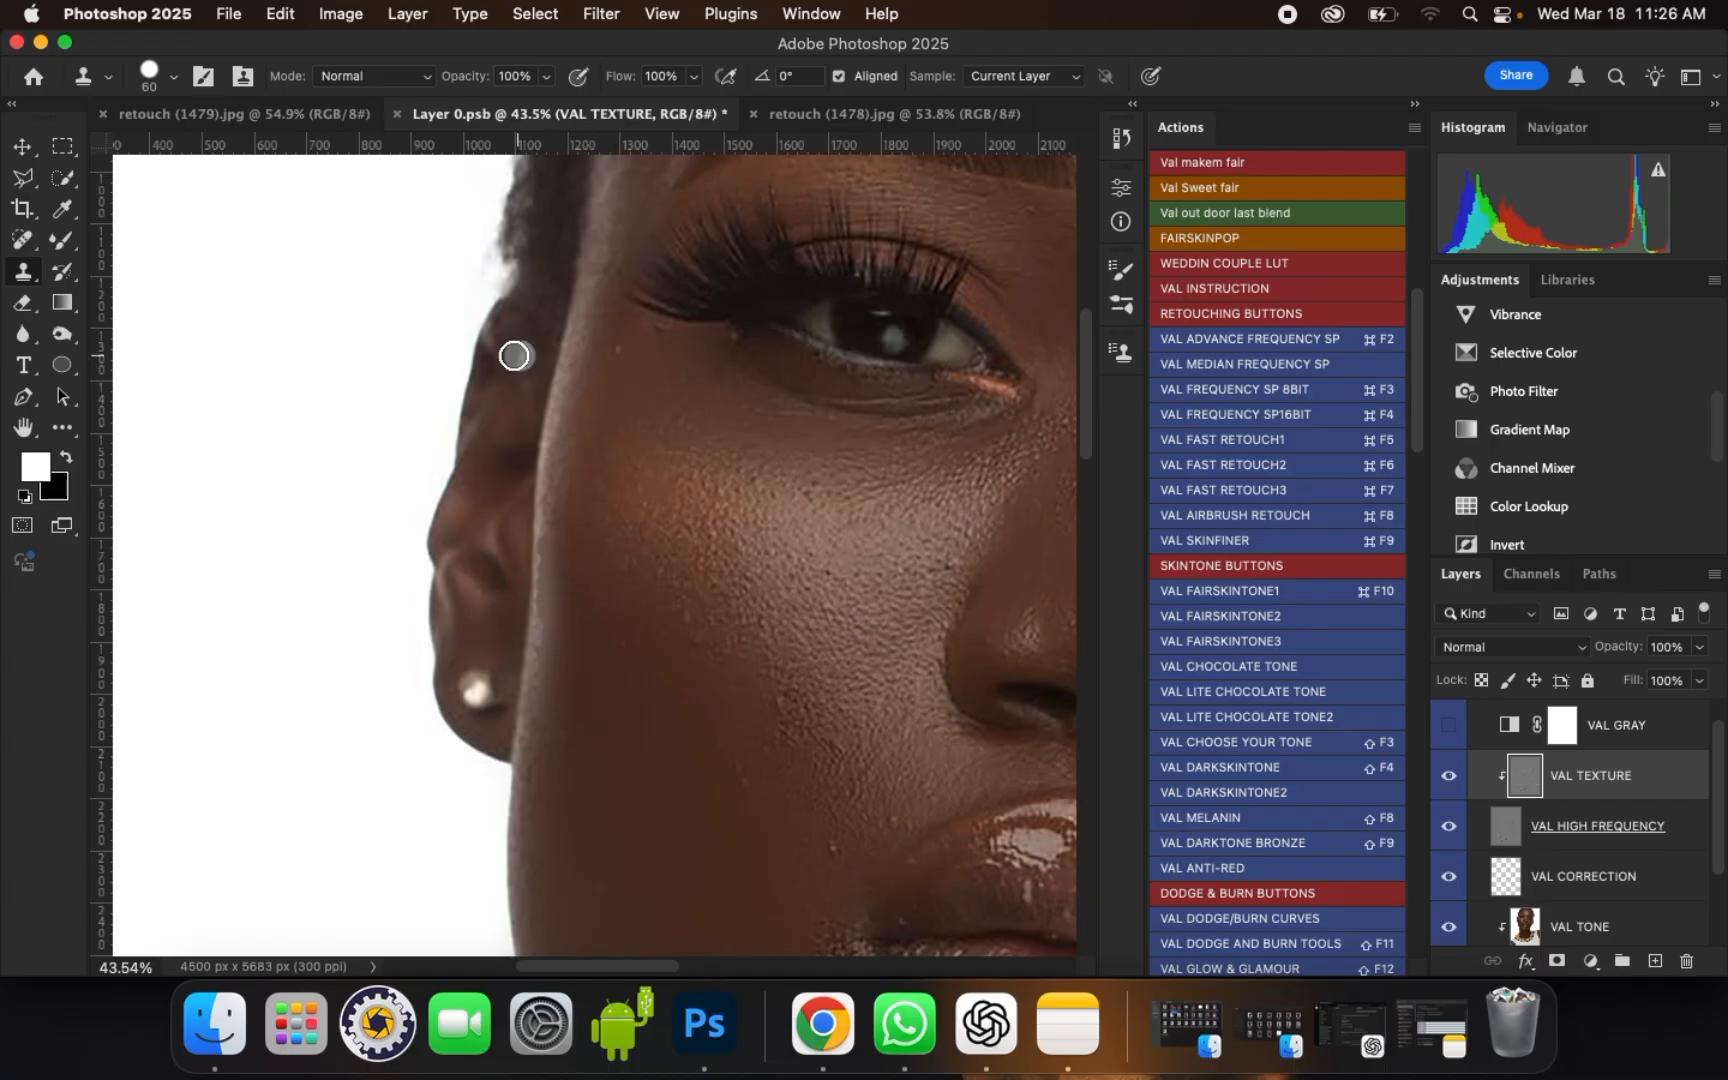
scroll(513, 355, down, 3)
scroll(532, 450, up, 2)
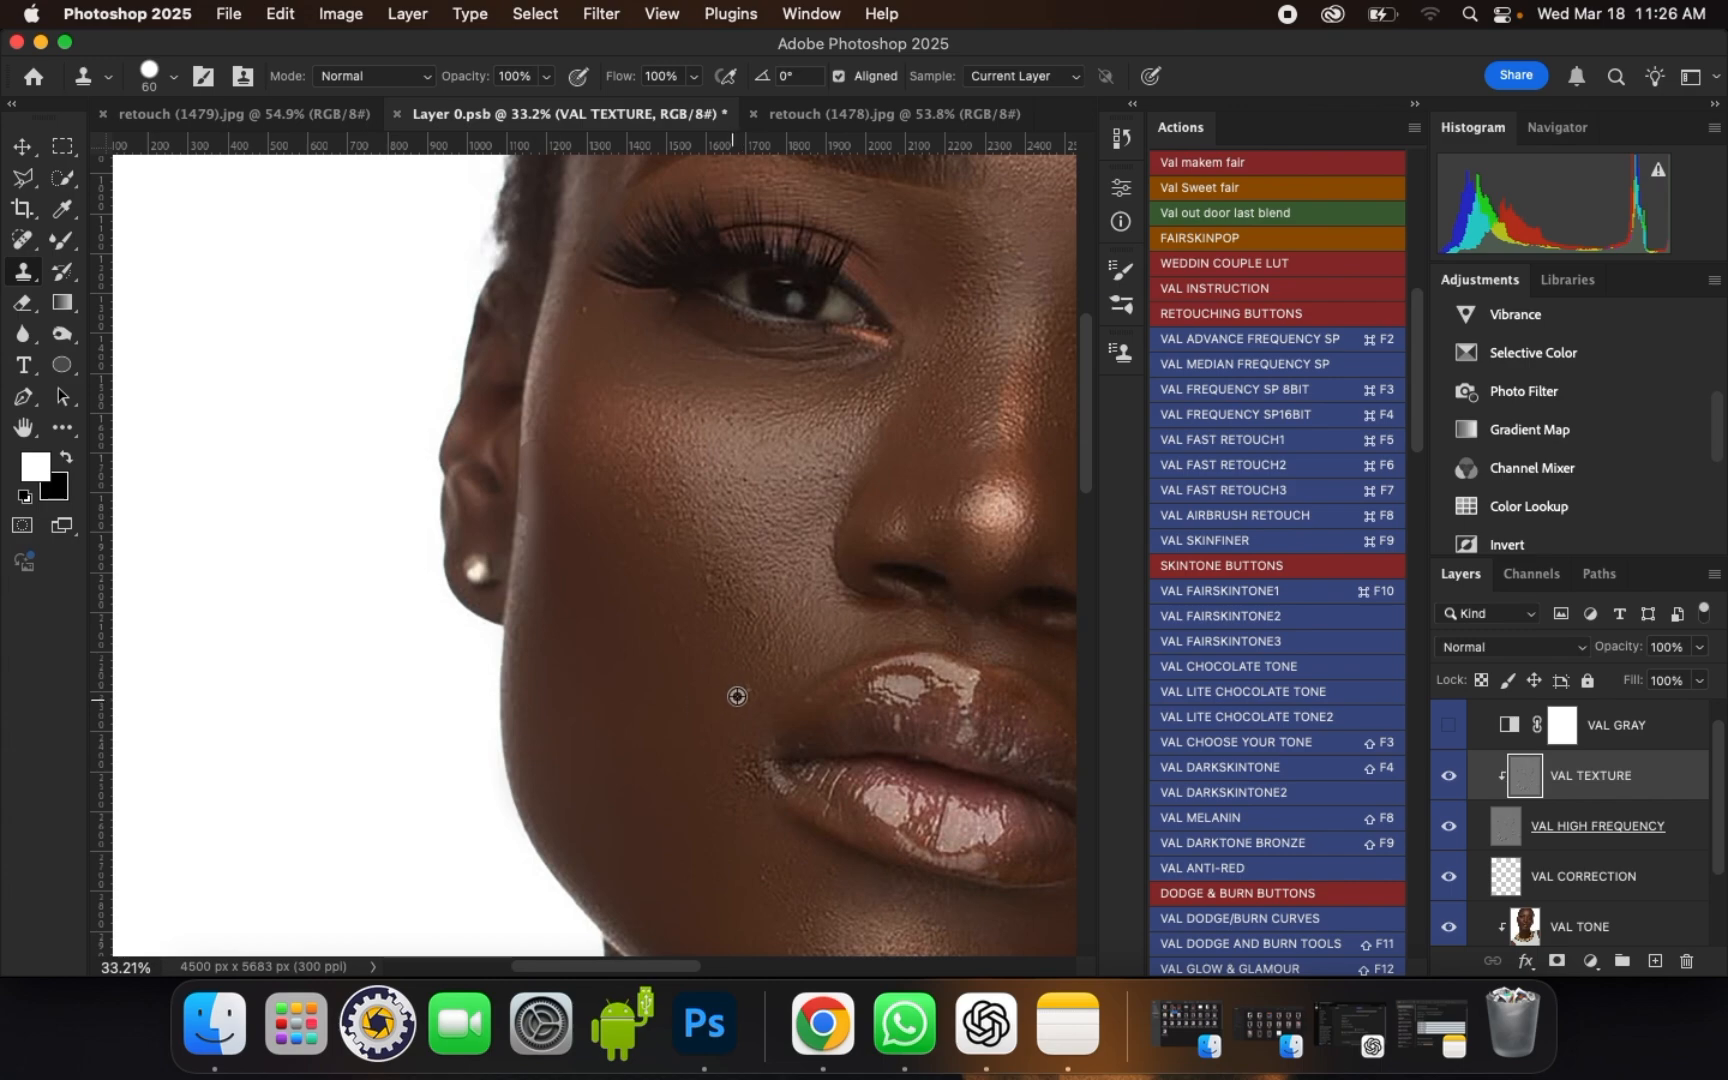
scroll(760, 797, up, 1)
alt+click(754, 793)
drag(750, 747, 748, 780)
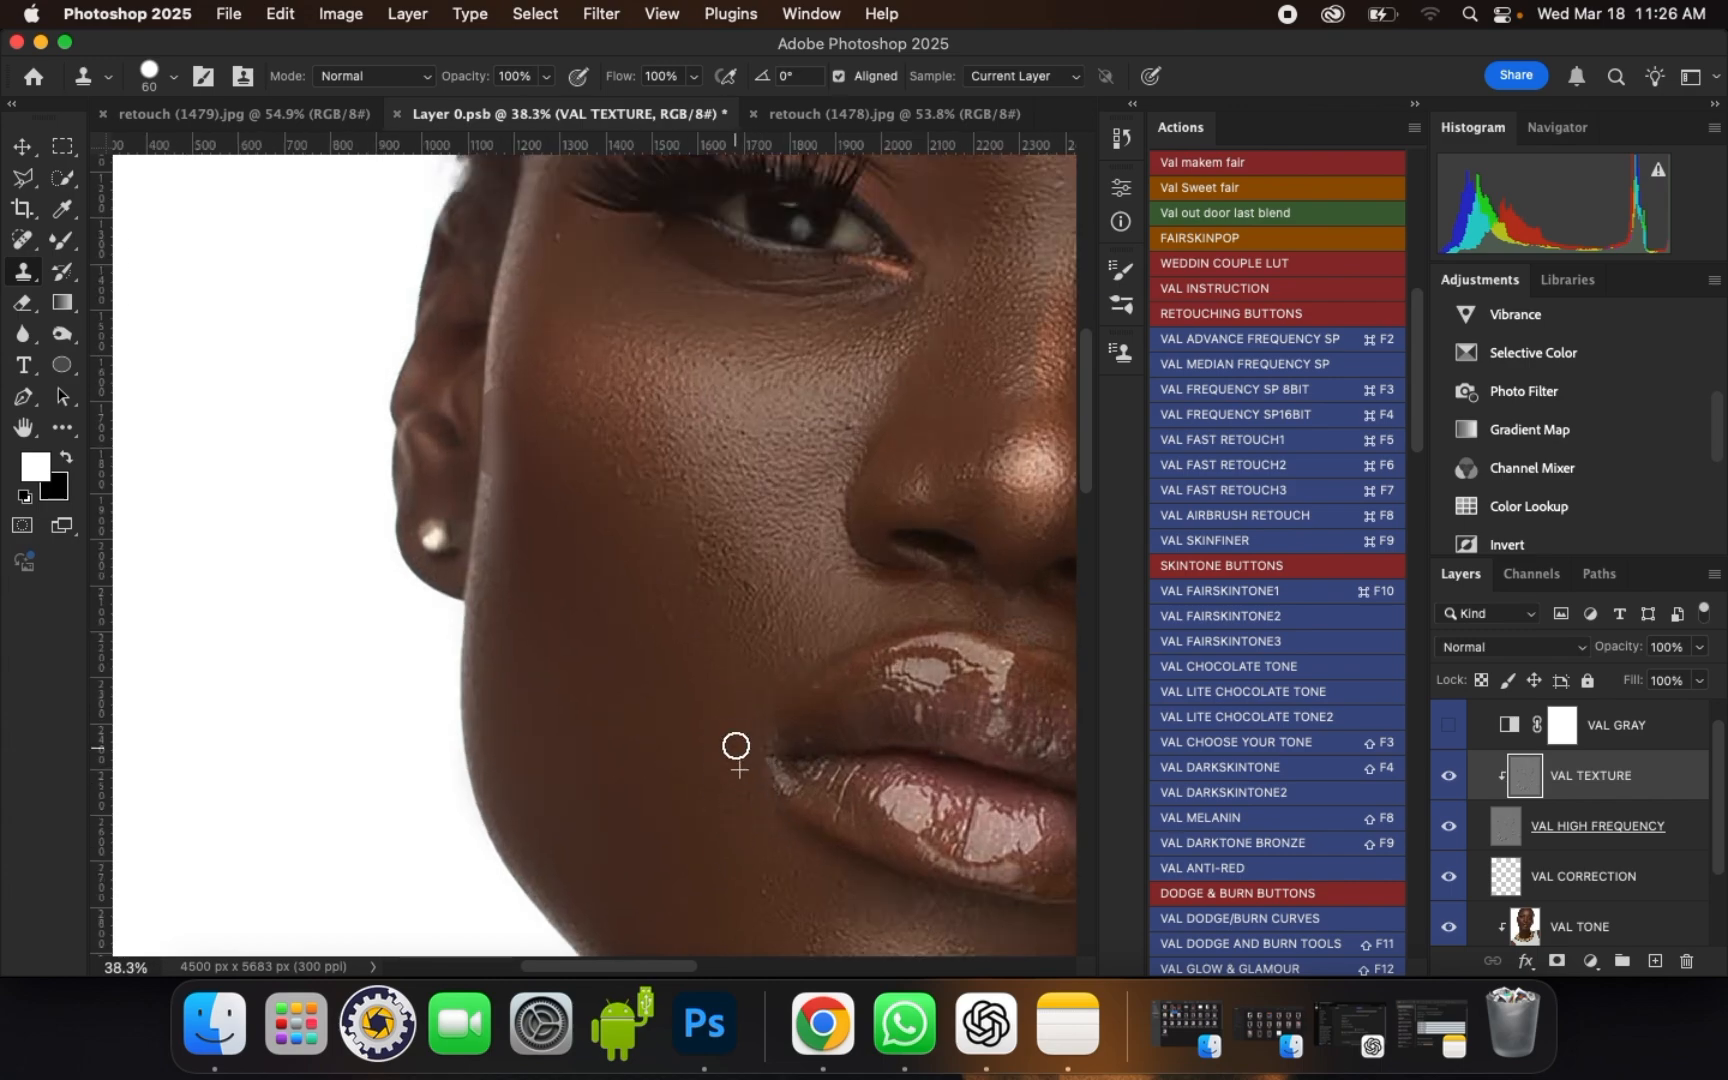
alt+click(748, 819)
drag(724, 784, 795, 811)
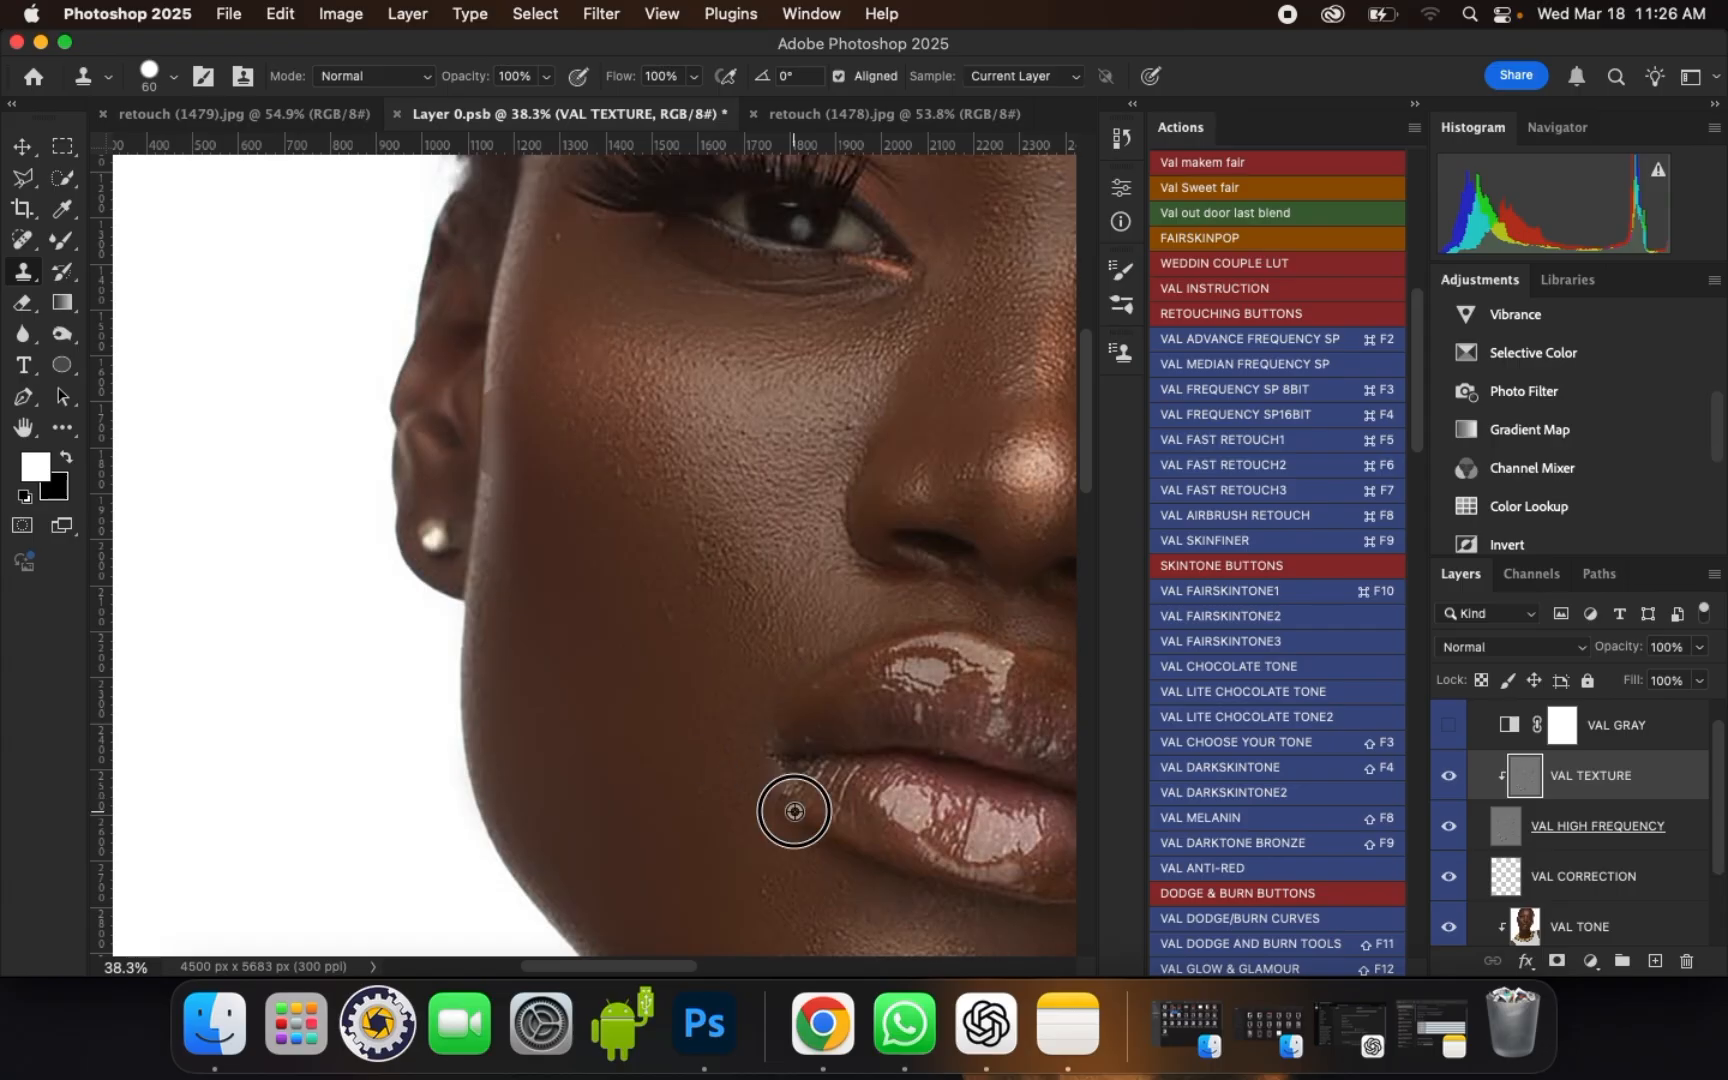
click(776, 766)
scroll(512, 612, down, 5)
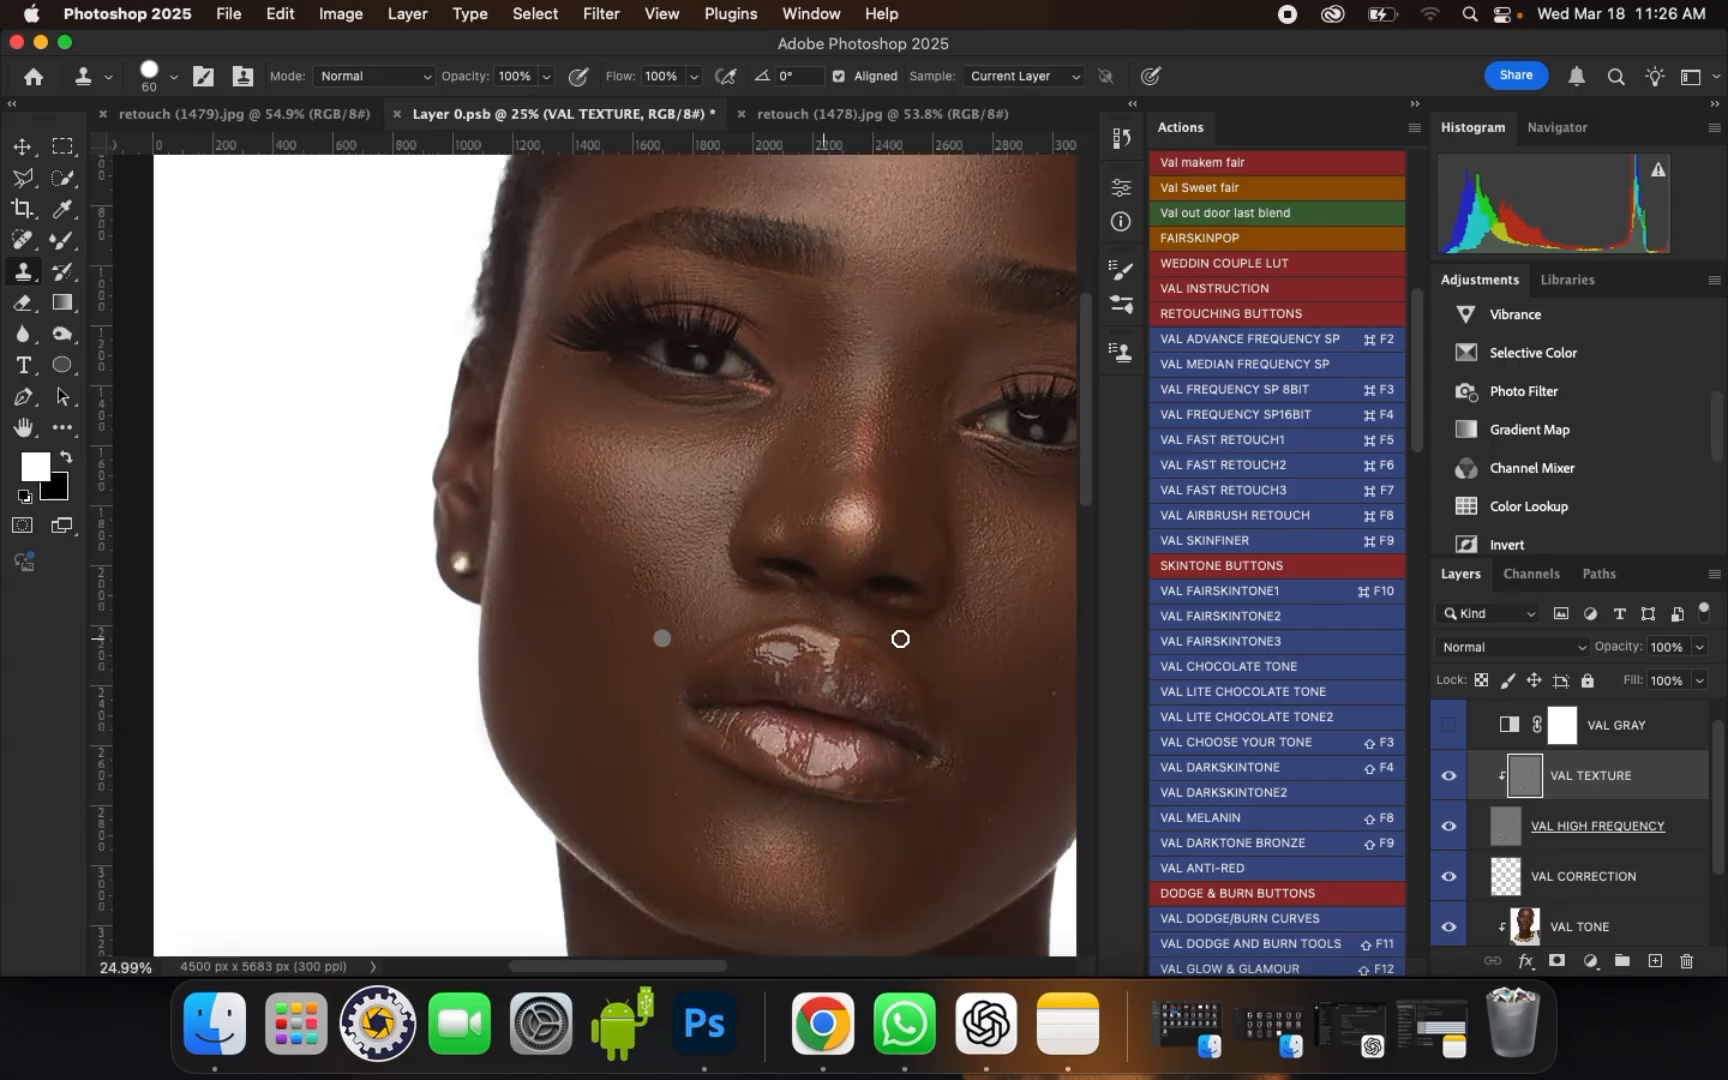
Step: Clone clean texture beside the portrait's right-hand mouth corner and along the outer right-hand cheek with the 60 px brush
scroll(494, 532, up, 2)
scroll(676, 568, up, 2)
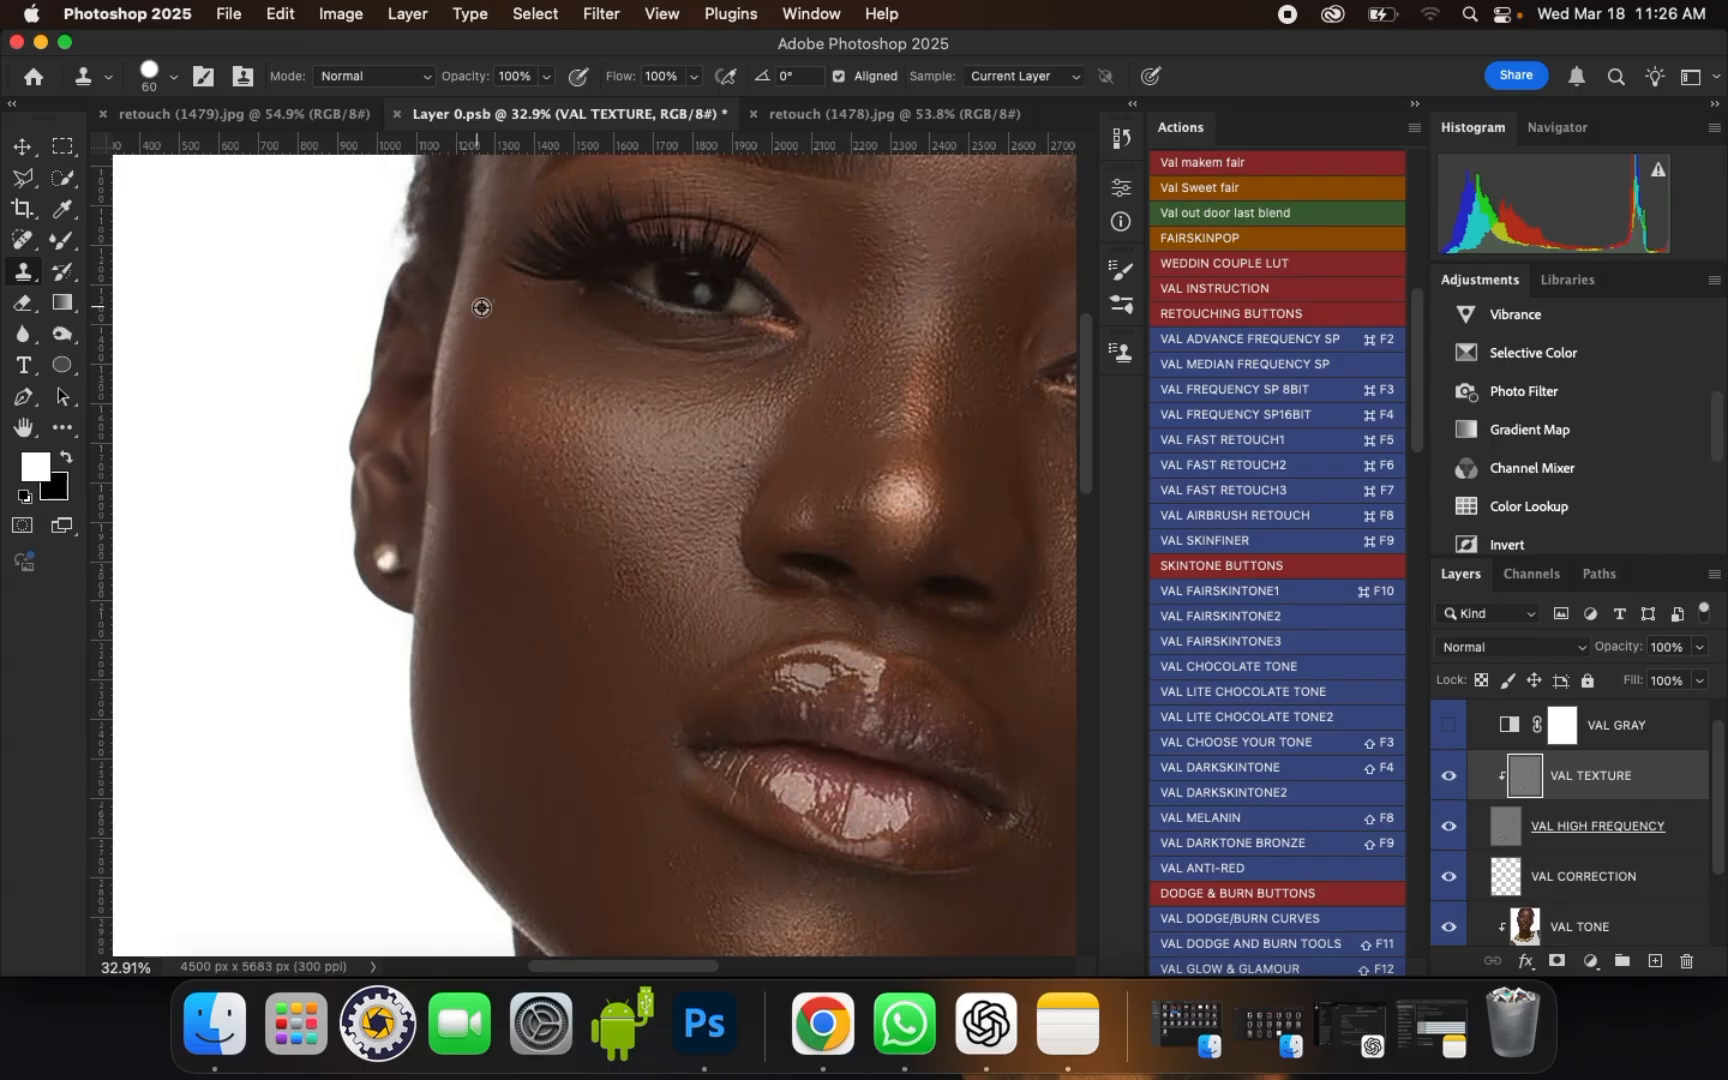
scroll(395, 353, down, 4)
scroll(930, 620, up, 5)
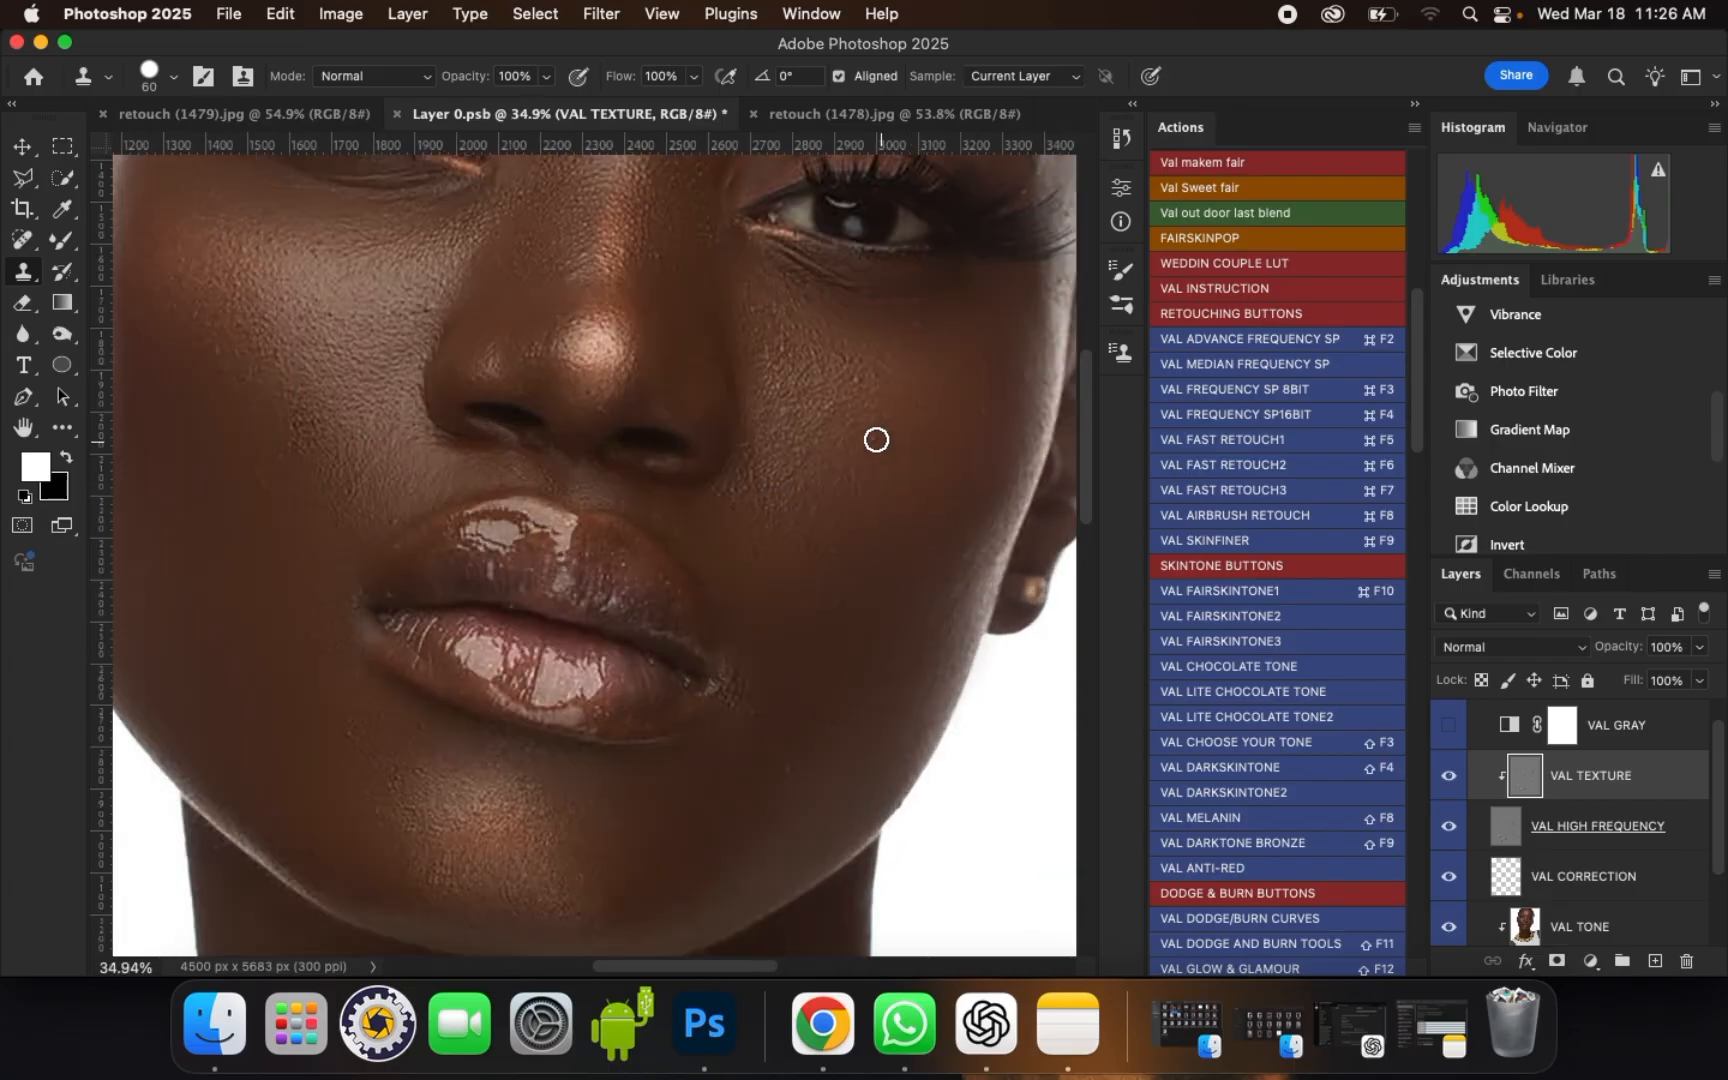
click(759, 711)
scroll(765, 757, up, 1)
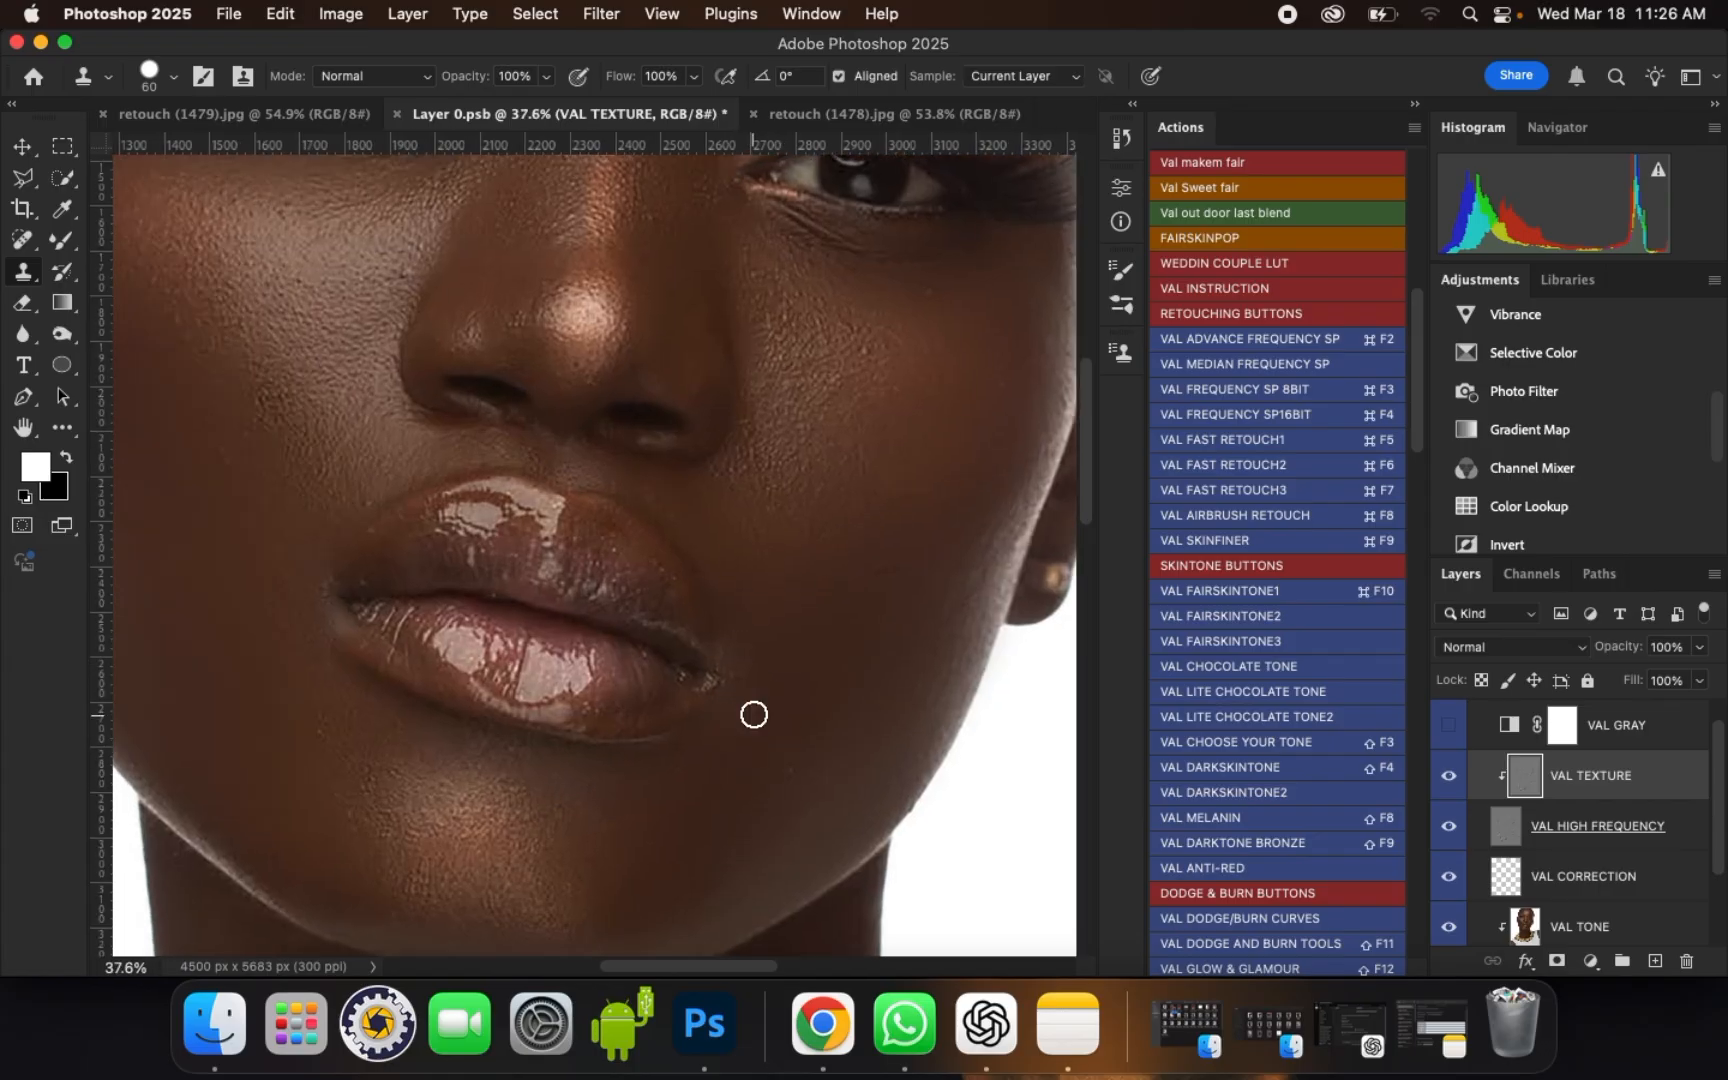
click(752, 679)
drag(1006, 527, 956, 619)
click(986, 538)
scroll(402, 699, up, 2)
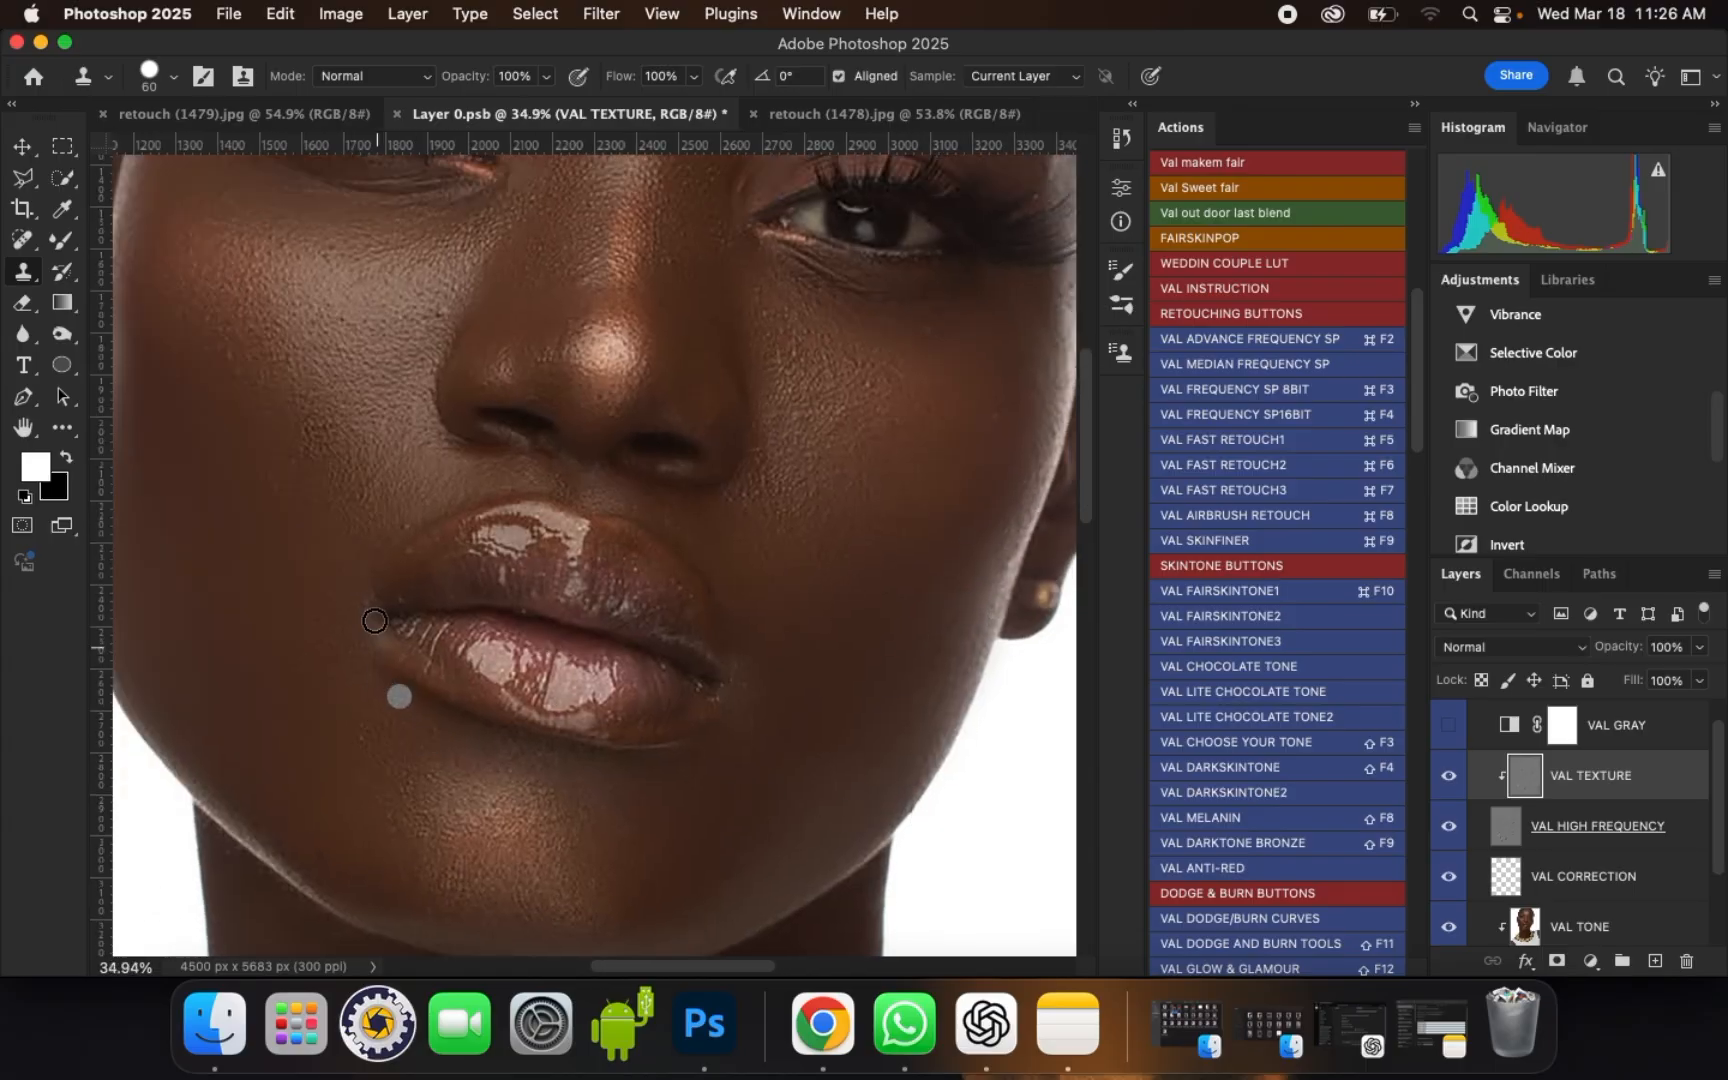
Step: Clone clean skin texture over the uneven spots beside the portrait's left-hand nostril
scroll(312, 671, left, 2)
scroll(370, 740, down, 2)
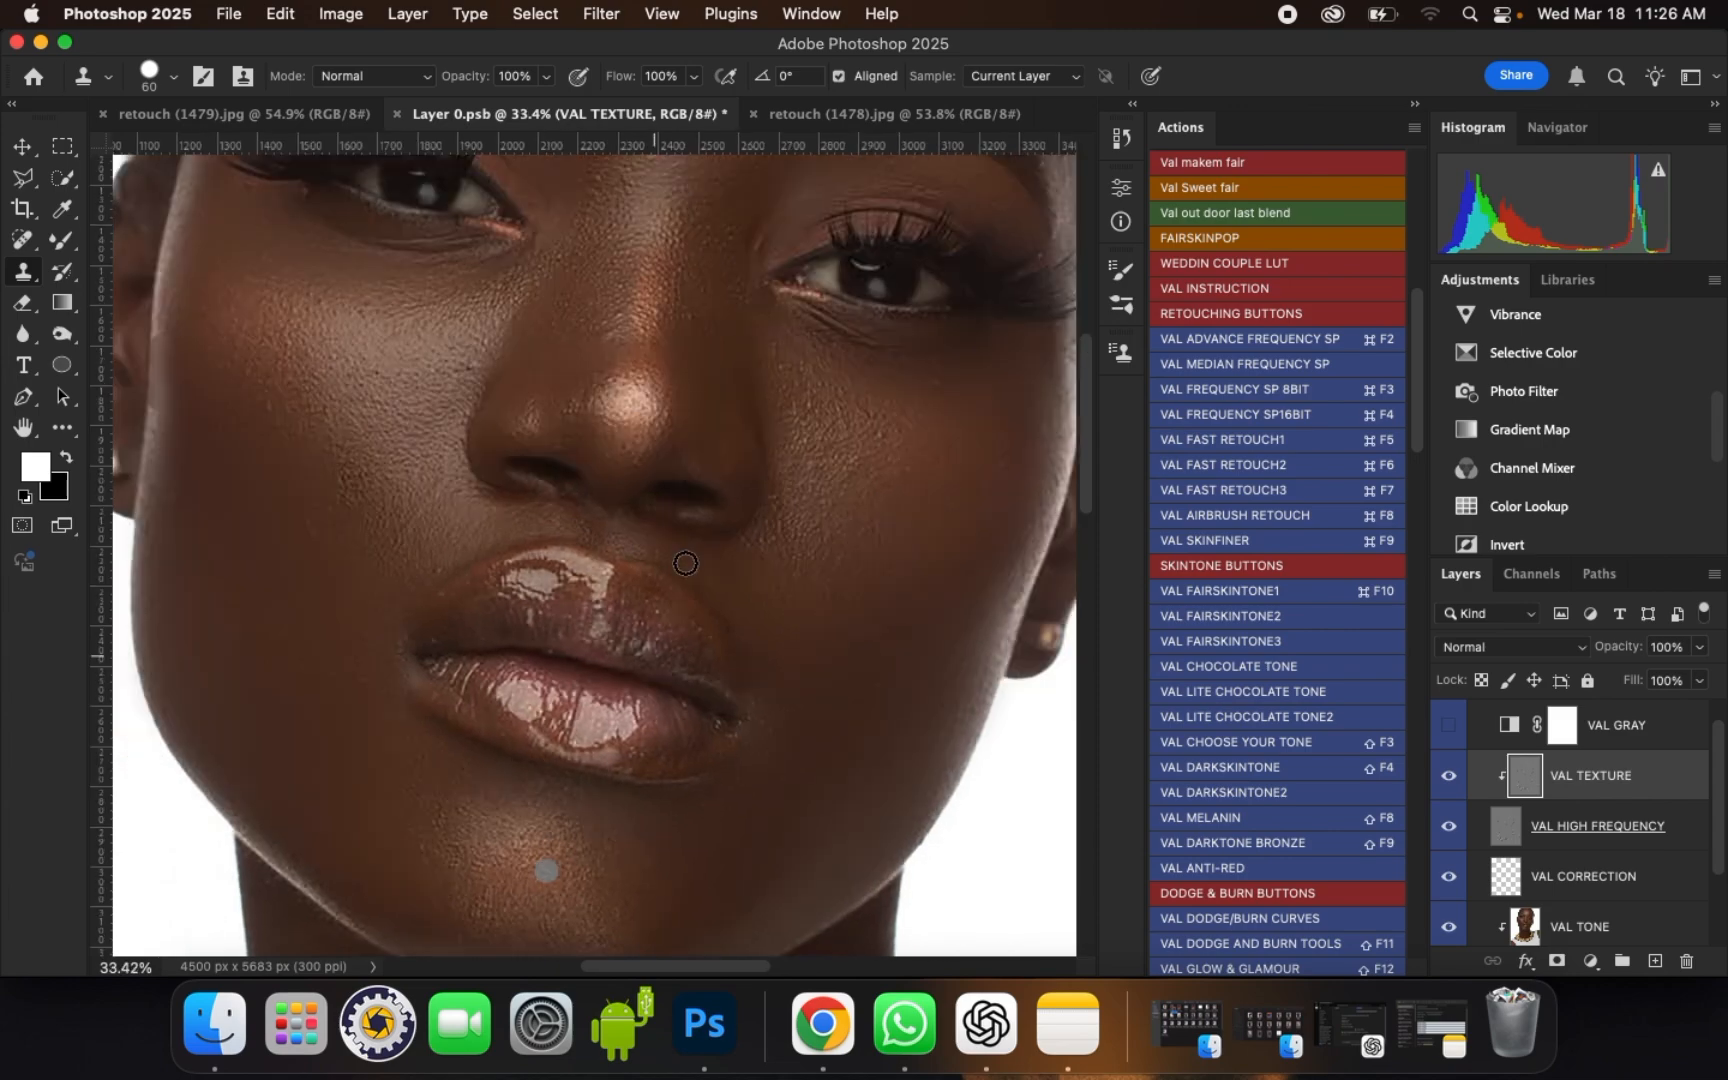
scroll(424, 478, up, 3)
alt+click(490, 525)
click(514, 513)
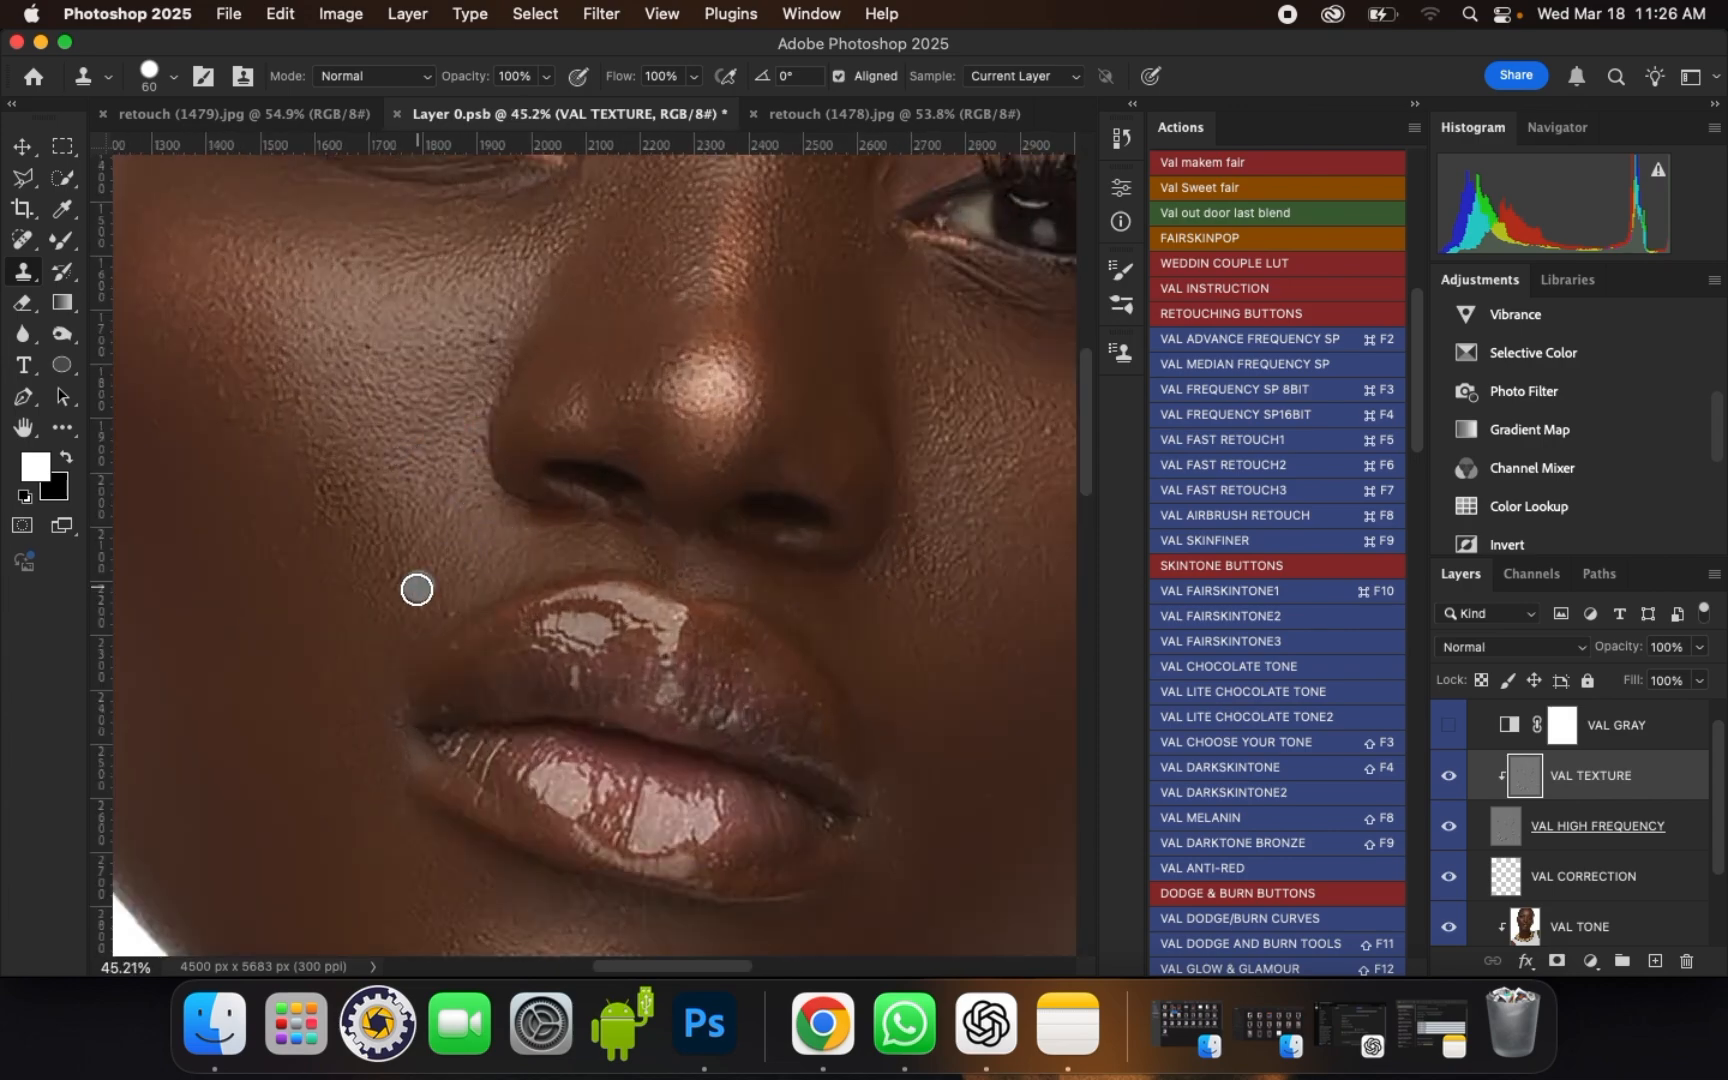
scroll(463, 591, down, 3)
scroll(898, 365, up, 3)
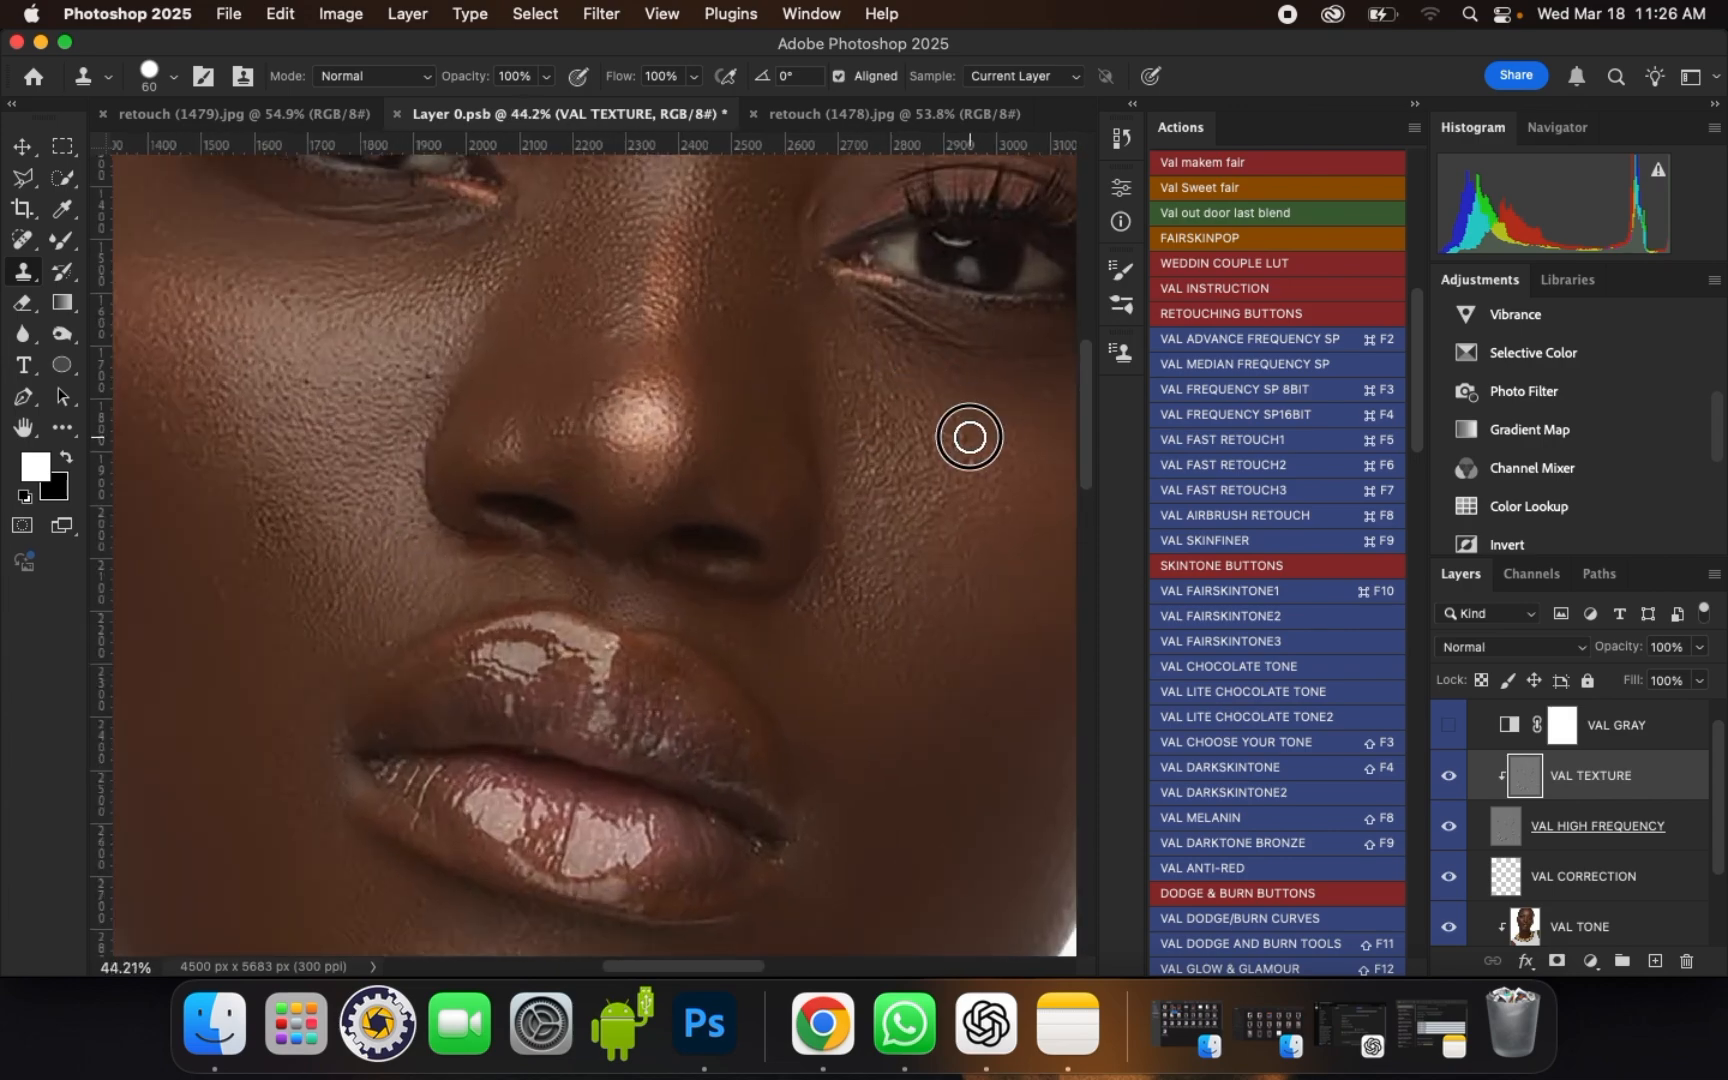
Step: Clone smooth skin texture over the crease lines below the portrait's right-hand eye
scroll(957, 343, down, 3)
scroll(930, 355, up, 2)
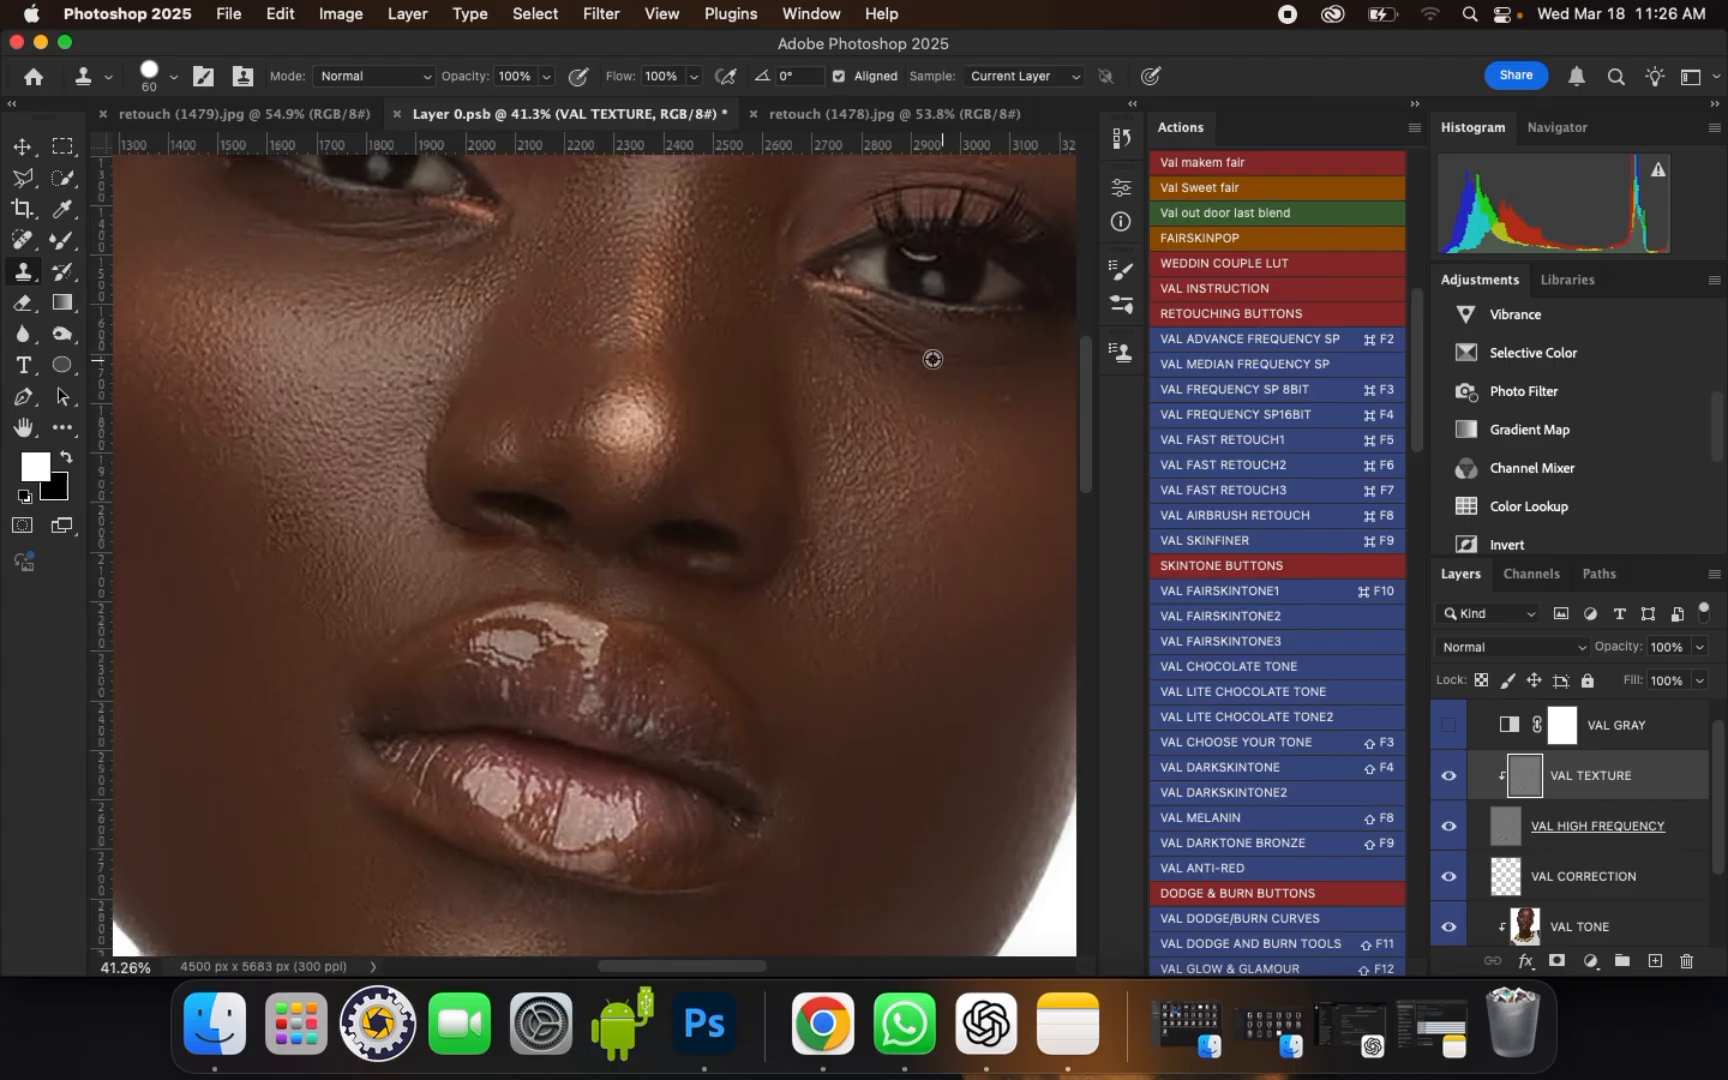
mouse_move(864, 322)
mouse_down()
mouse_move(936, 360)
mouse_move(854, 319)
mouse_up()
alt+click(937, 361)
scroll(995, 401, down, 1)
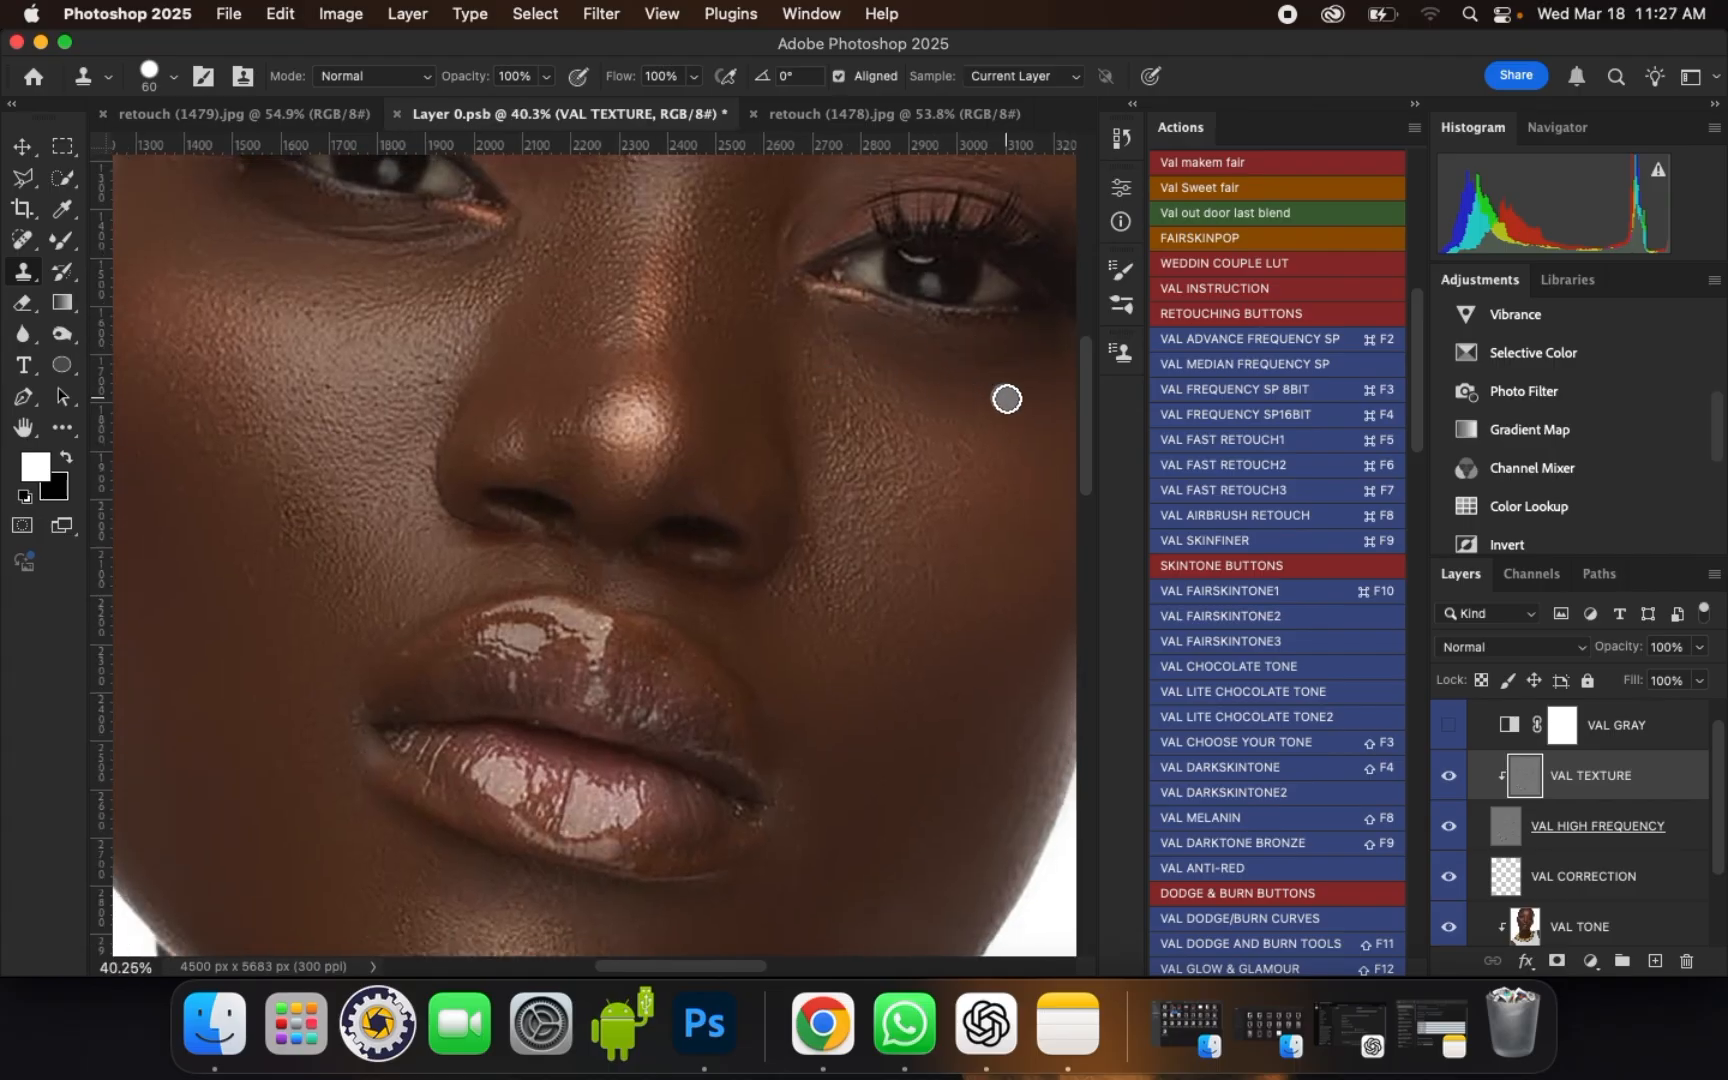
alt+click(1017, 380)
drag(977, 365, 982, 368)
Step: Examine the retouched skin across the cheeks, nose, eye areas and forehead for remaining blemishes
scroll(920, 430, down, 3)
scroll(640, 280, up, 1)
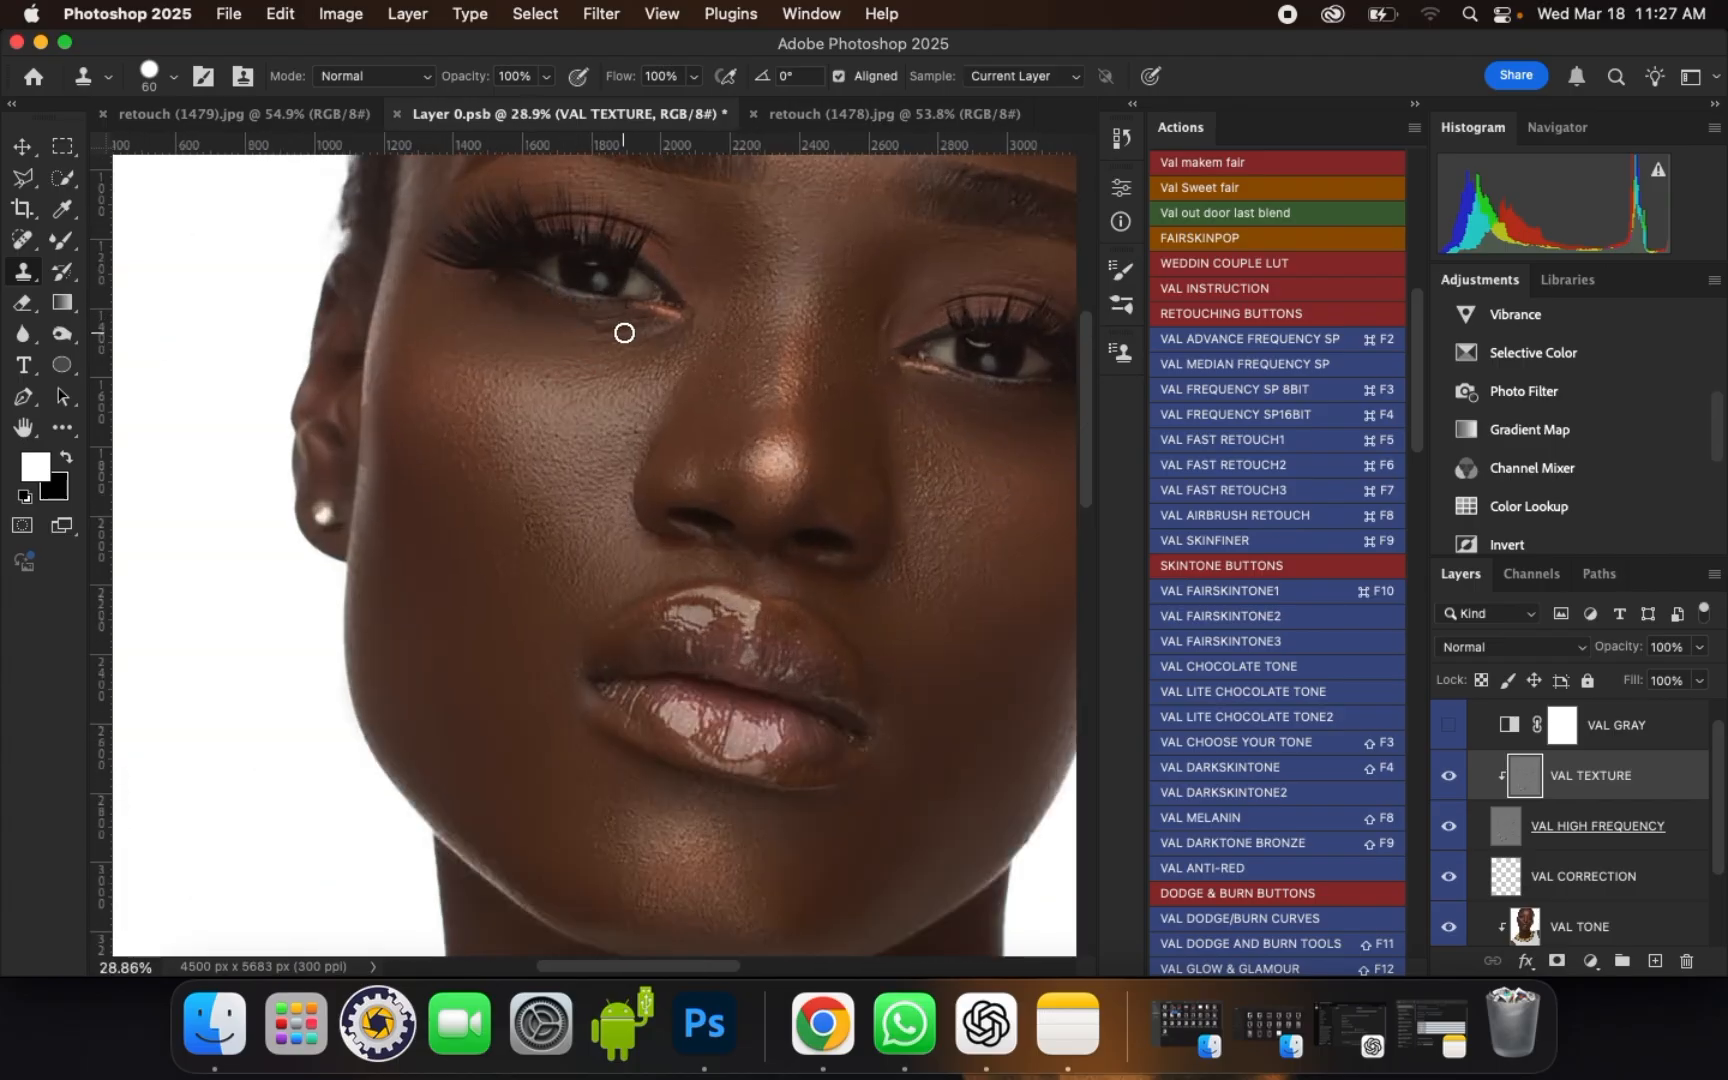
scroll(563, 413, down, 2)
scroll(737, 414, up, 4)
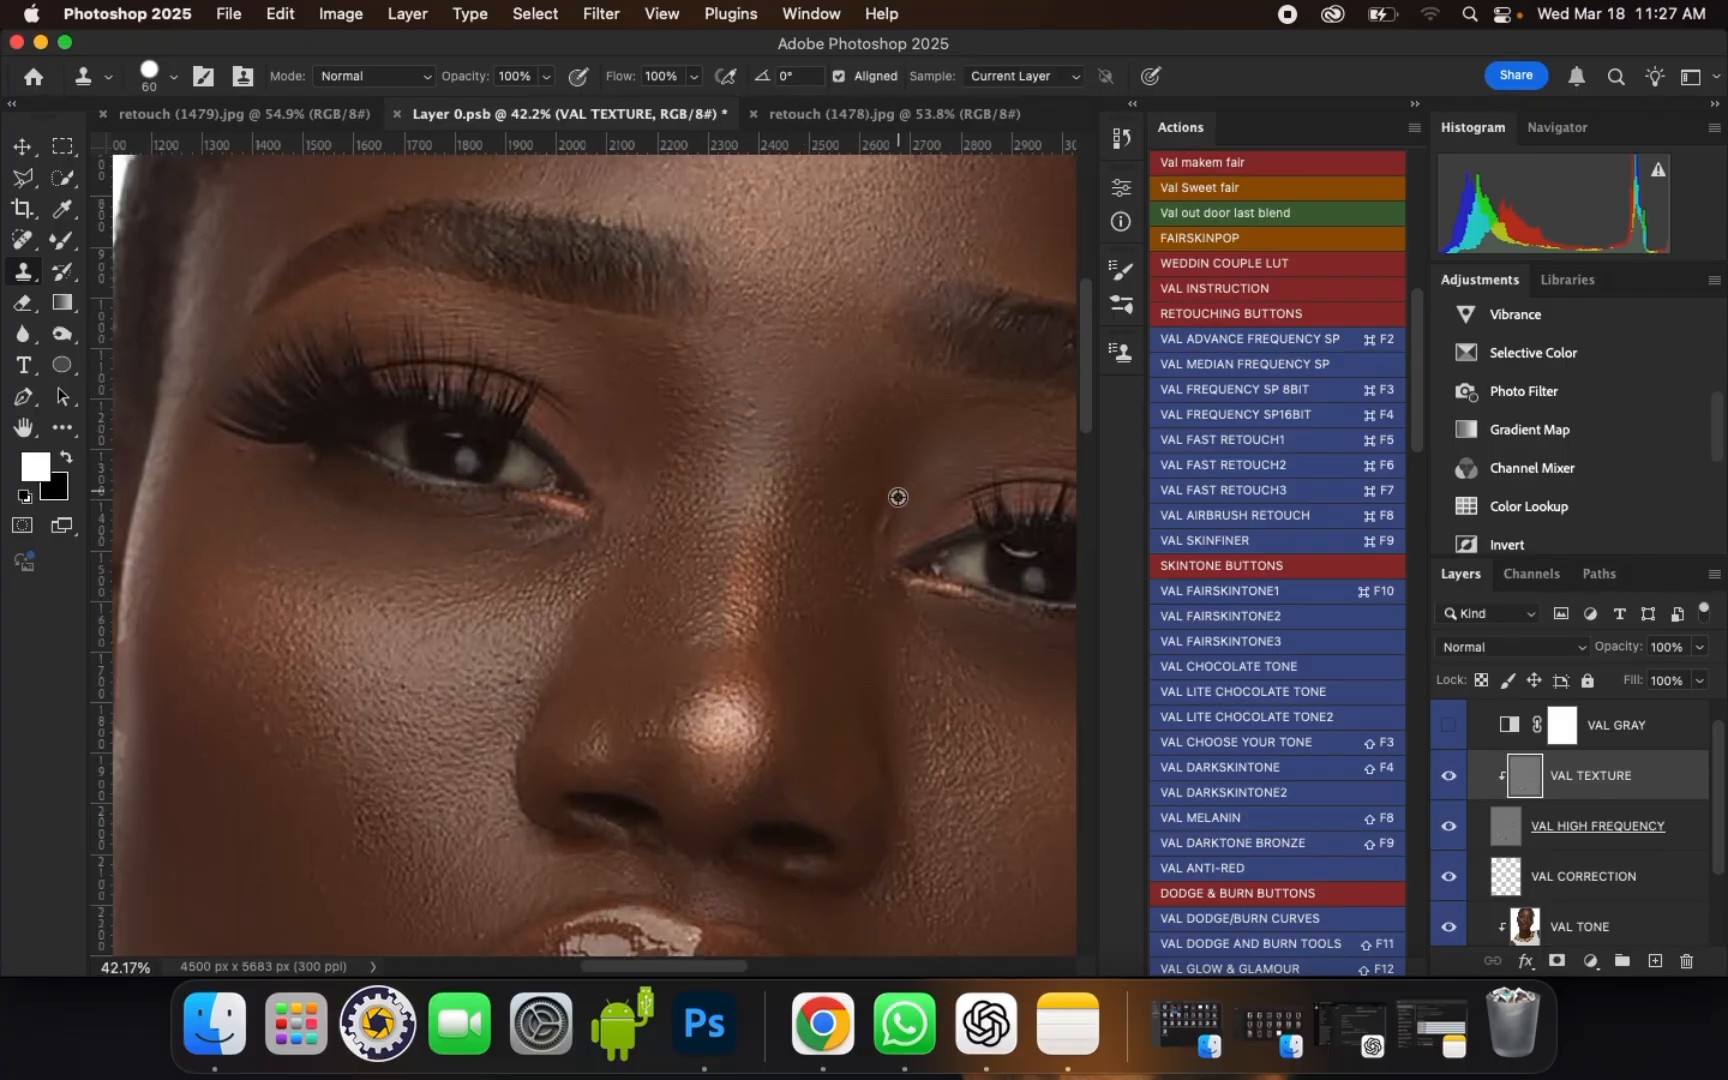
scroll(779, 505, down, 3)
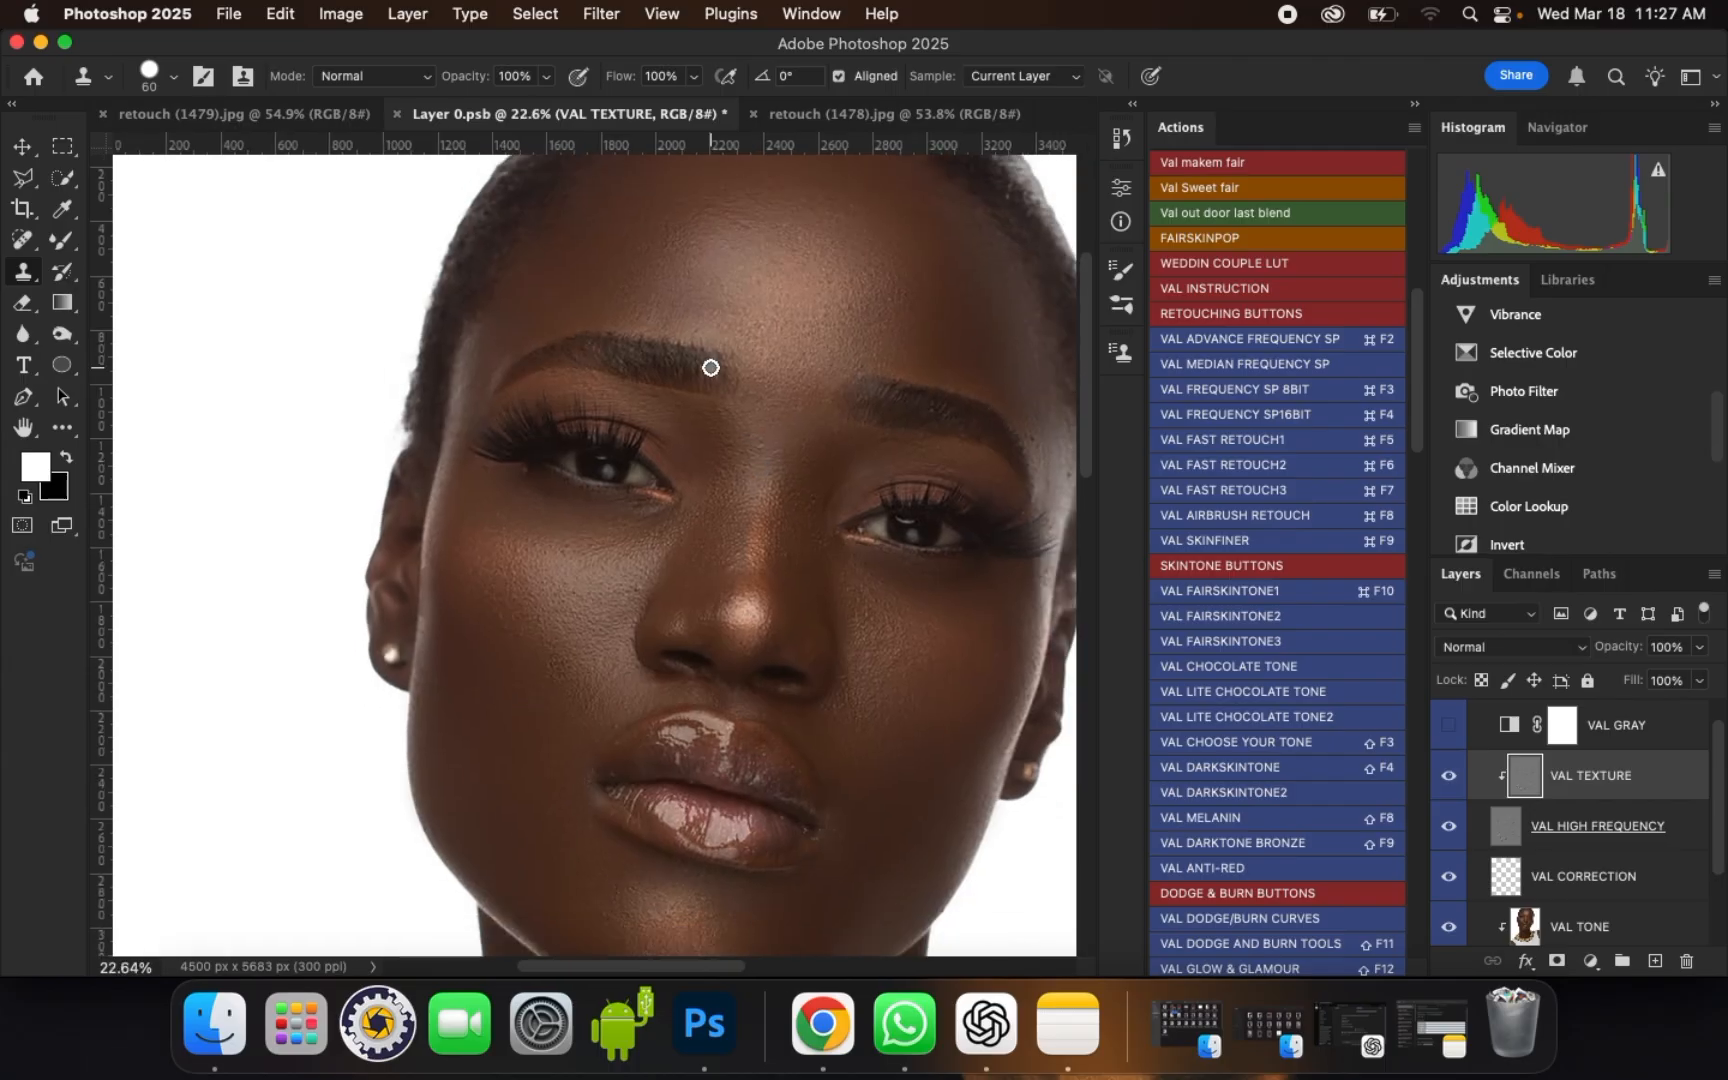
scroll(586, 706, up, 2)
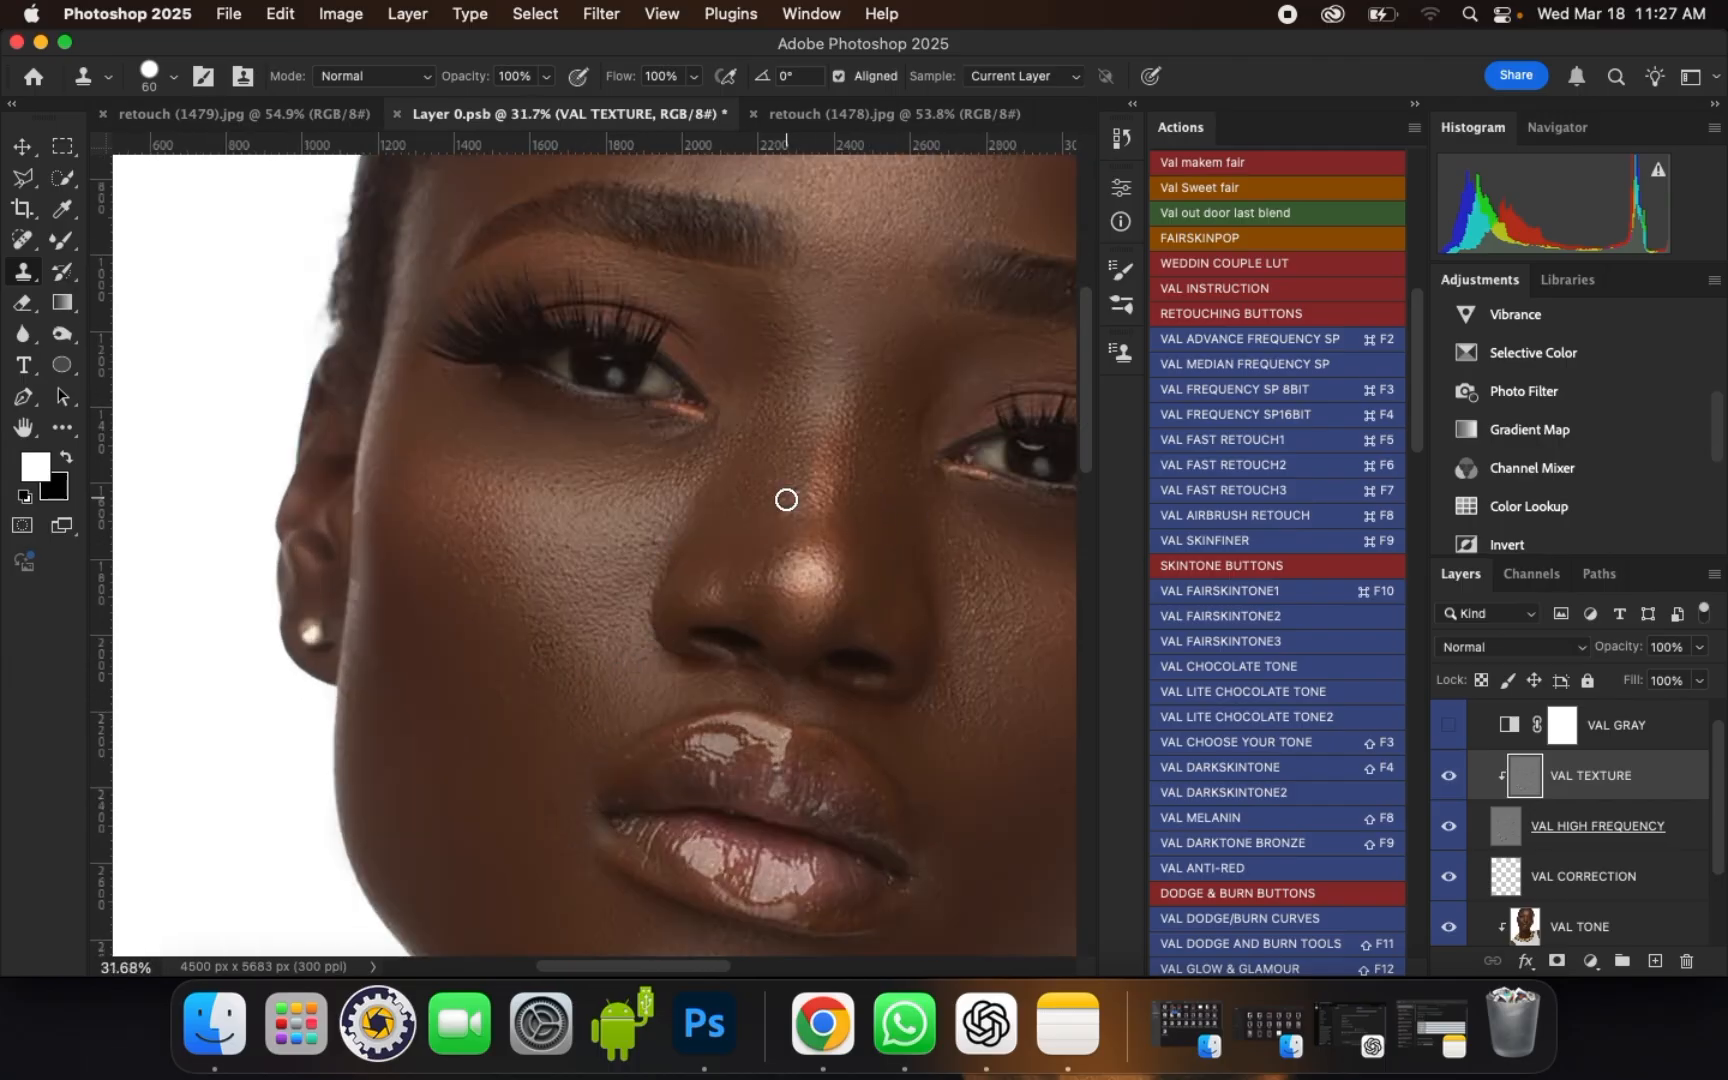
scroll(775, 501, down, 4)
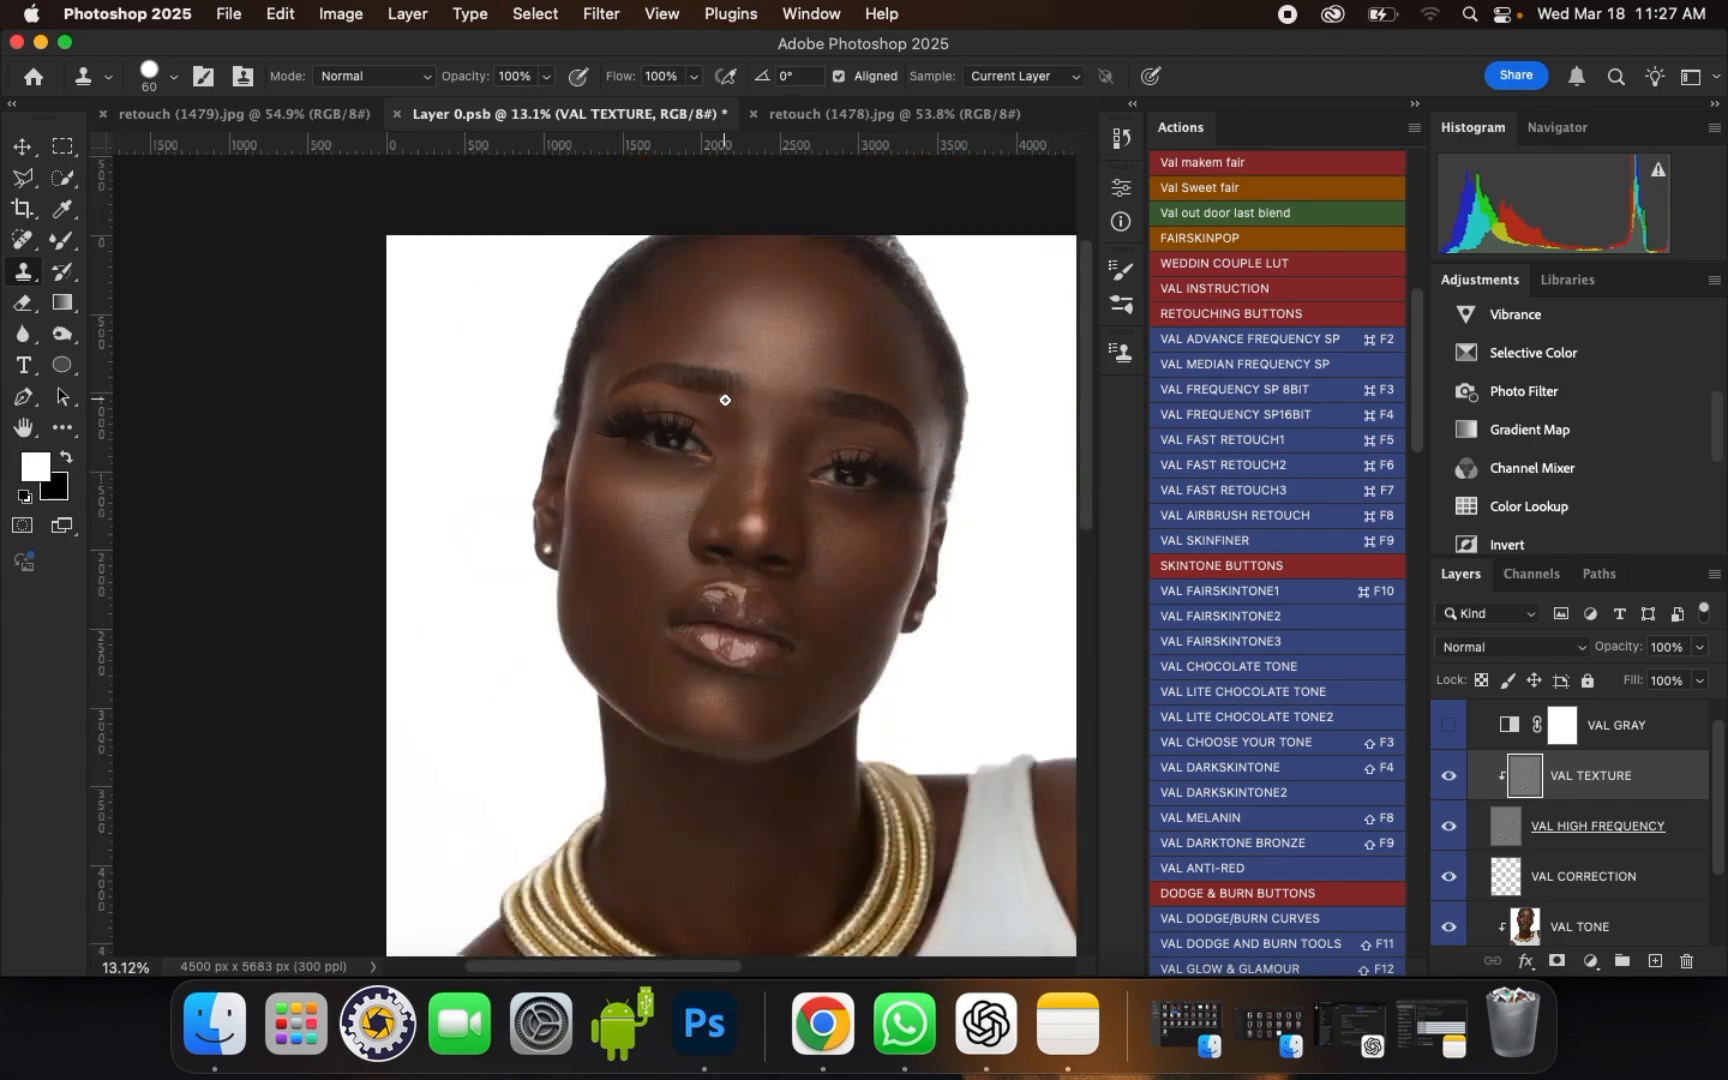
scroll(725, 400, up, 4)
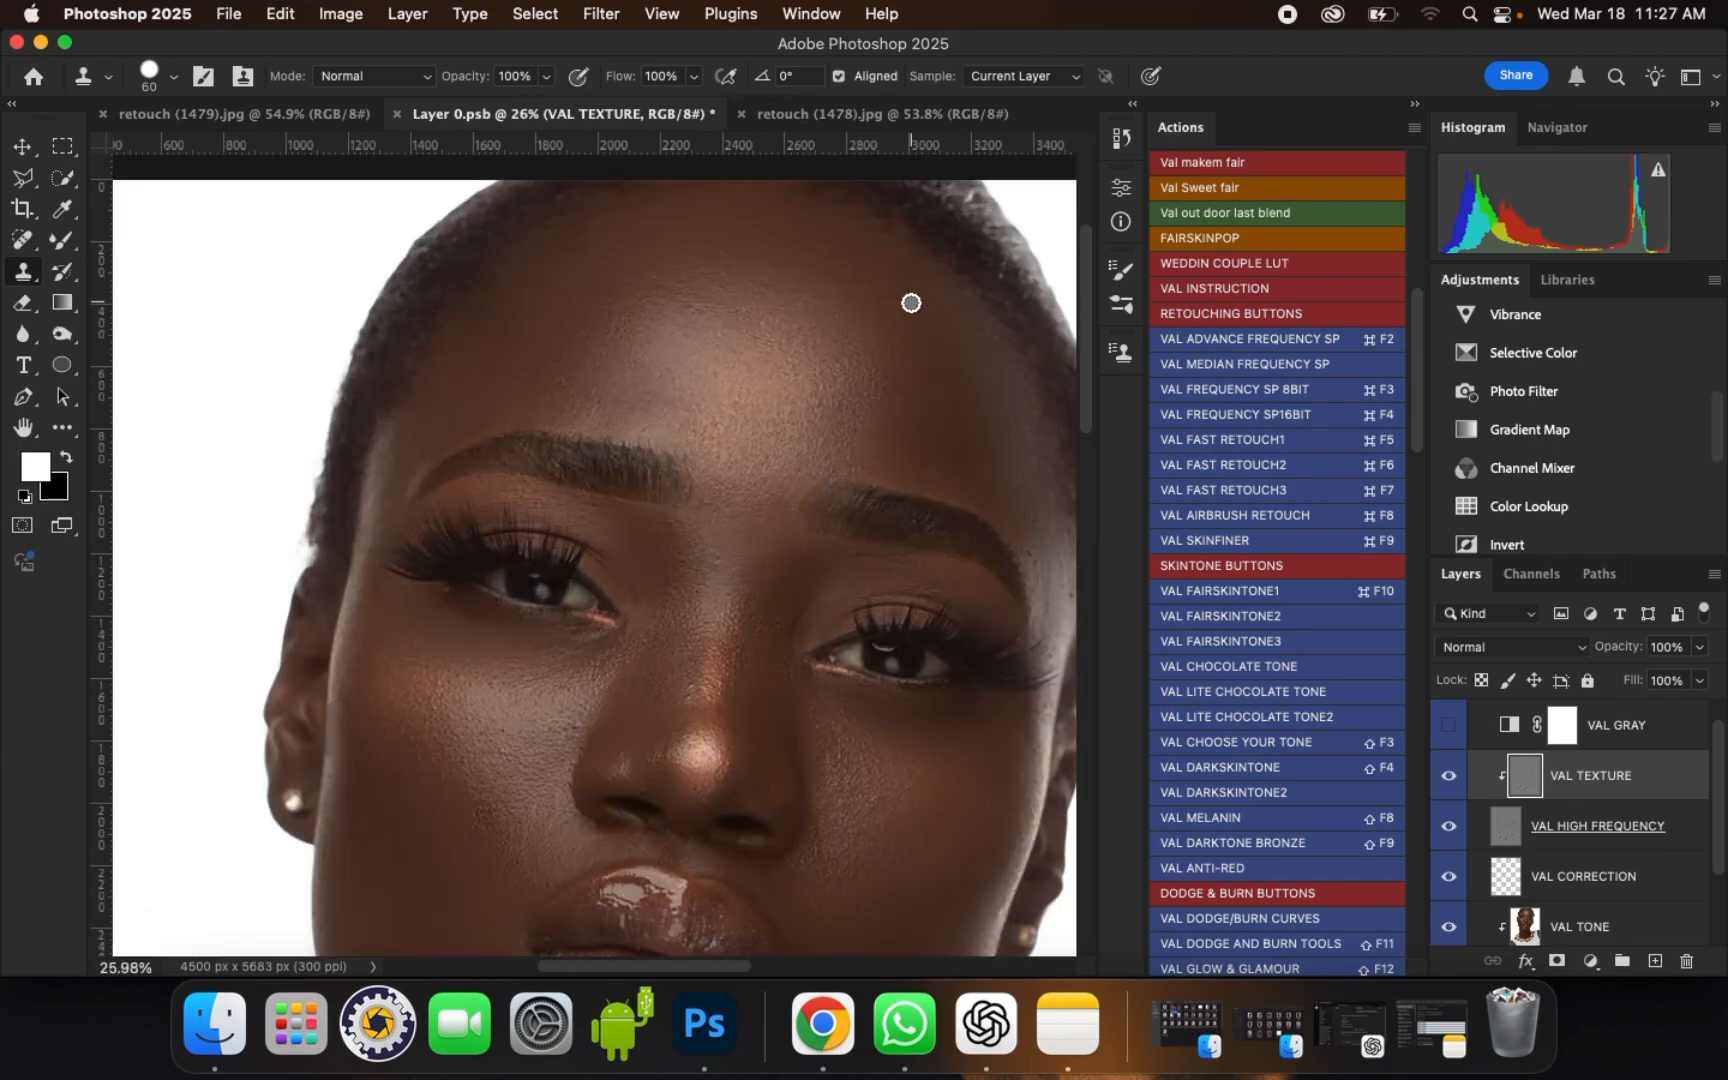
scroll(825, 255, down, 3)
scroll(787, 370, up, 3)
scroll(787, 378, down, 1)
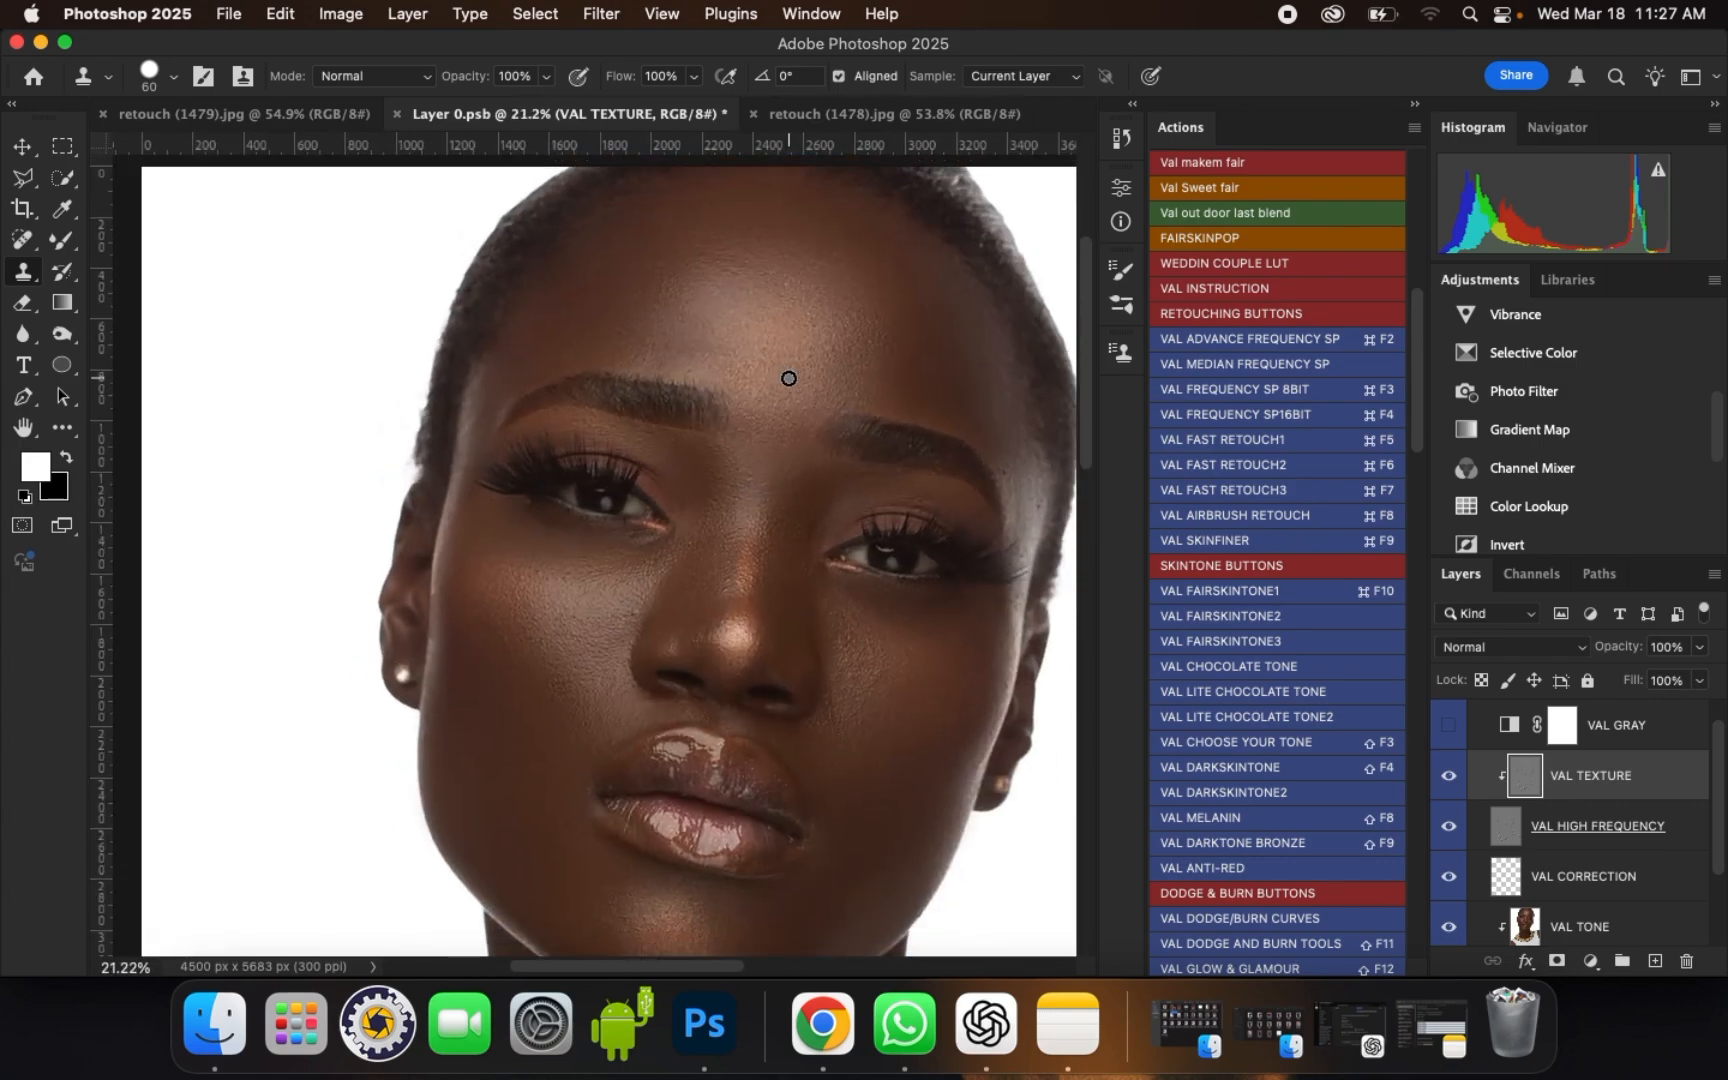
scroll(1464, 747, up, 1)
Step: Toggle the VAL ADVACE FREQUENCY SP group's visibility to compare the portrait before and after, and collapse the group
click(1448, 716)
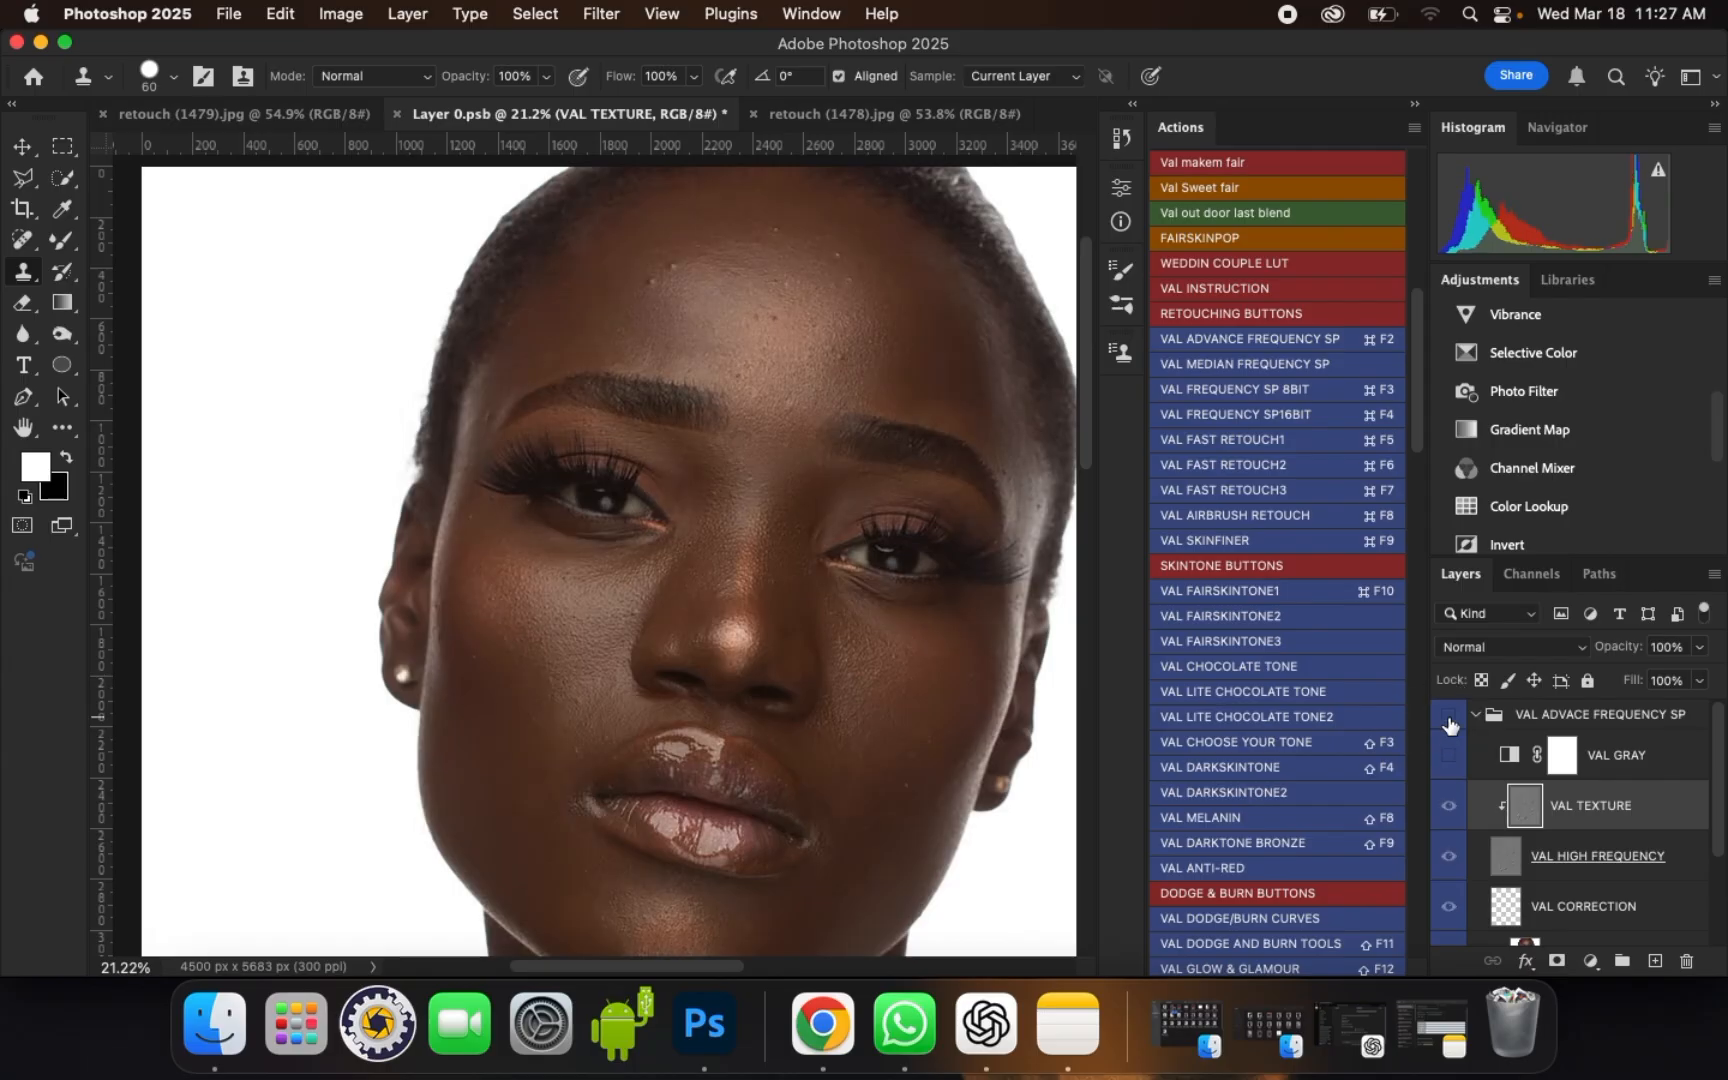
click(1448, 718)
click(1448, 718)
click(1448, 718)
scroll(914, 666, up, 1)
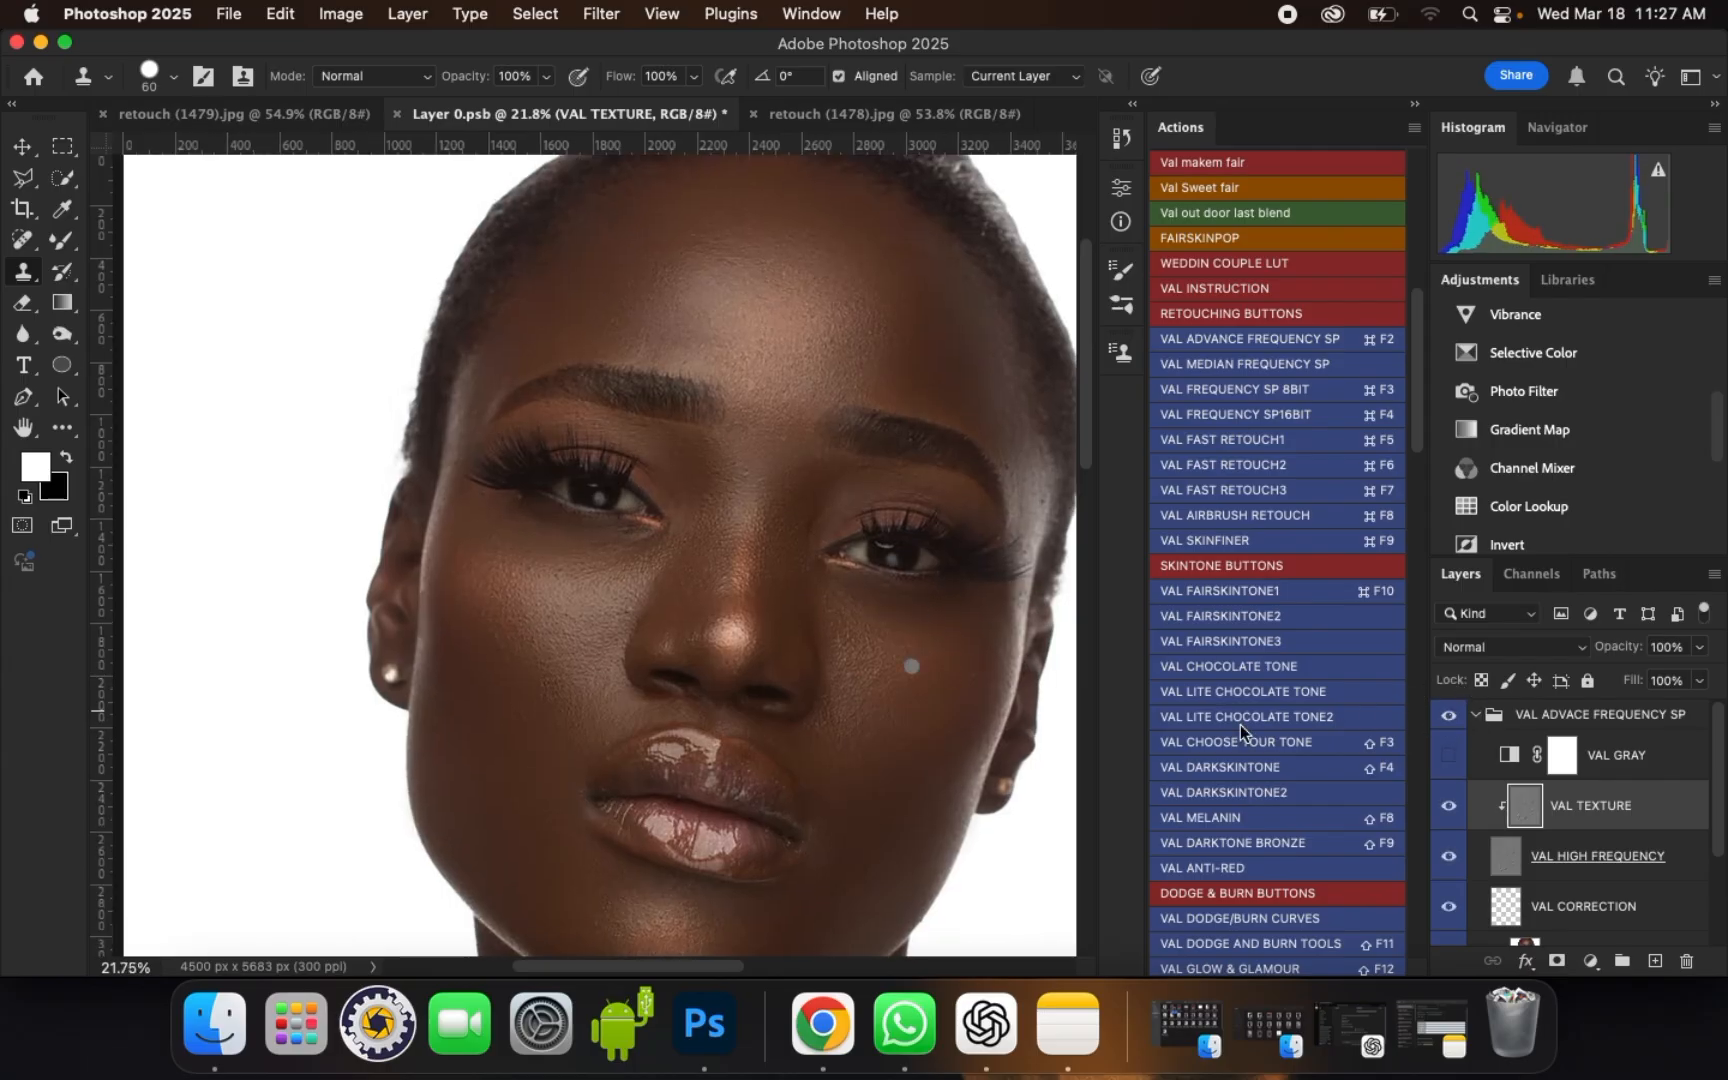
click(1474, 716)
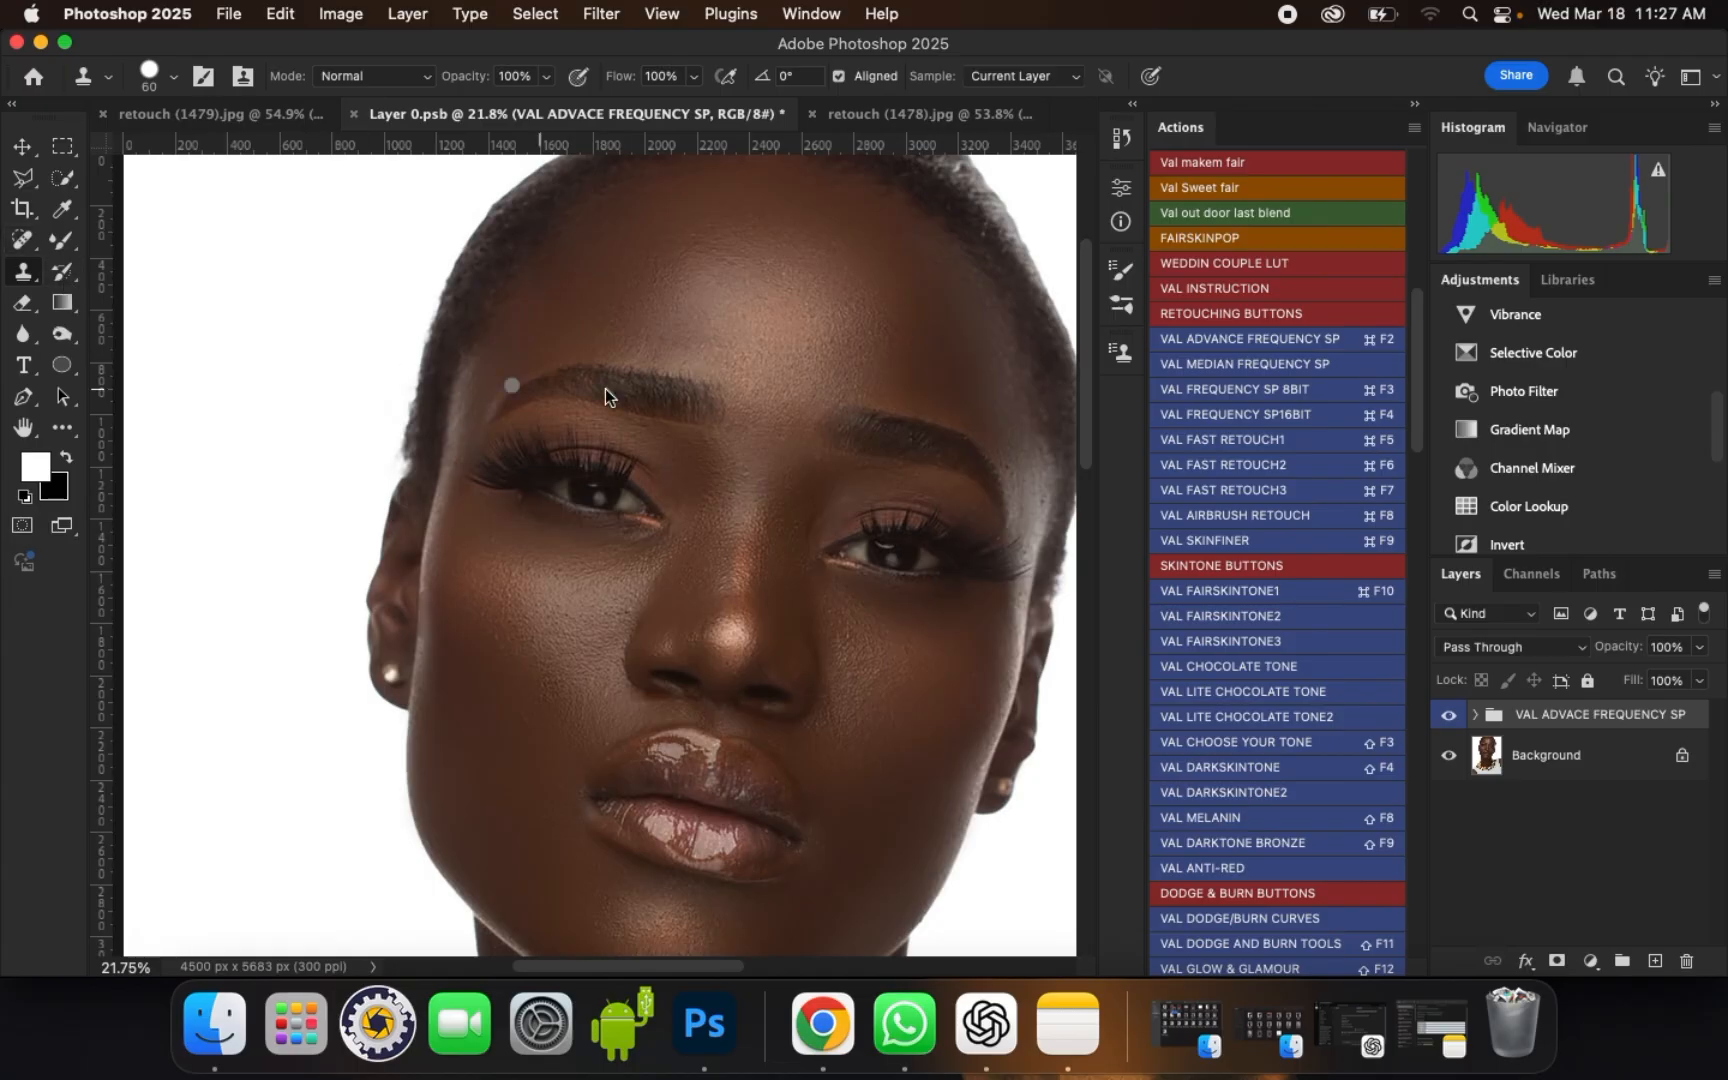
Step: Zoom in on the portrait's left-hand eye and locate the EYES RETOUCH BUTTONS section among the actions
scroll(642, 514, up, 6)
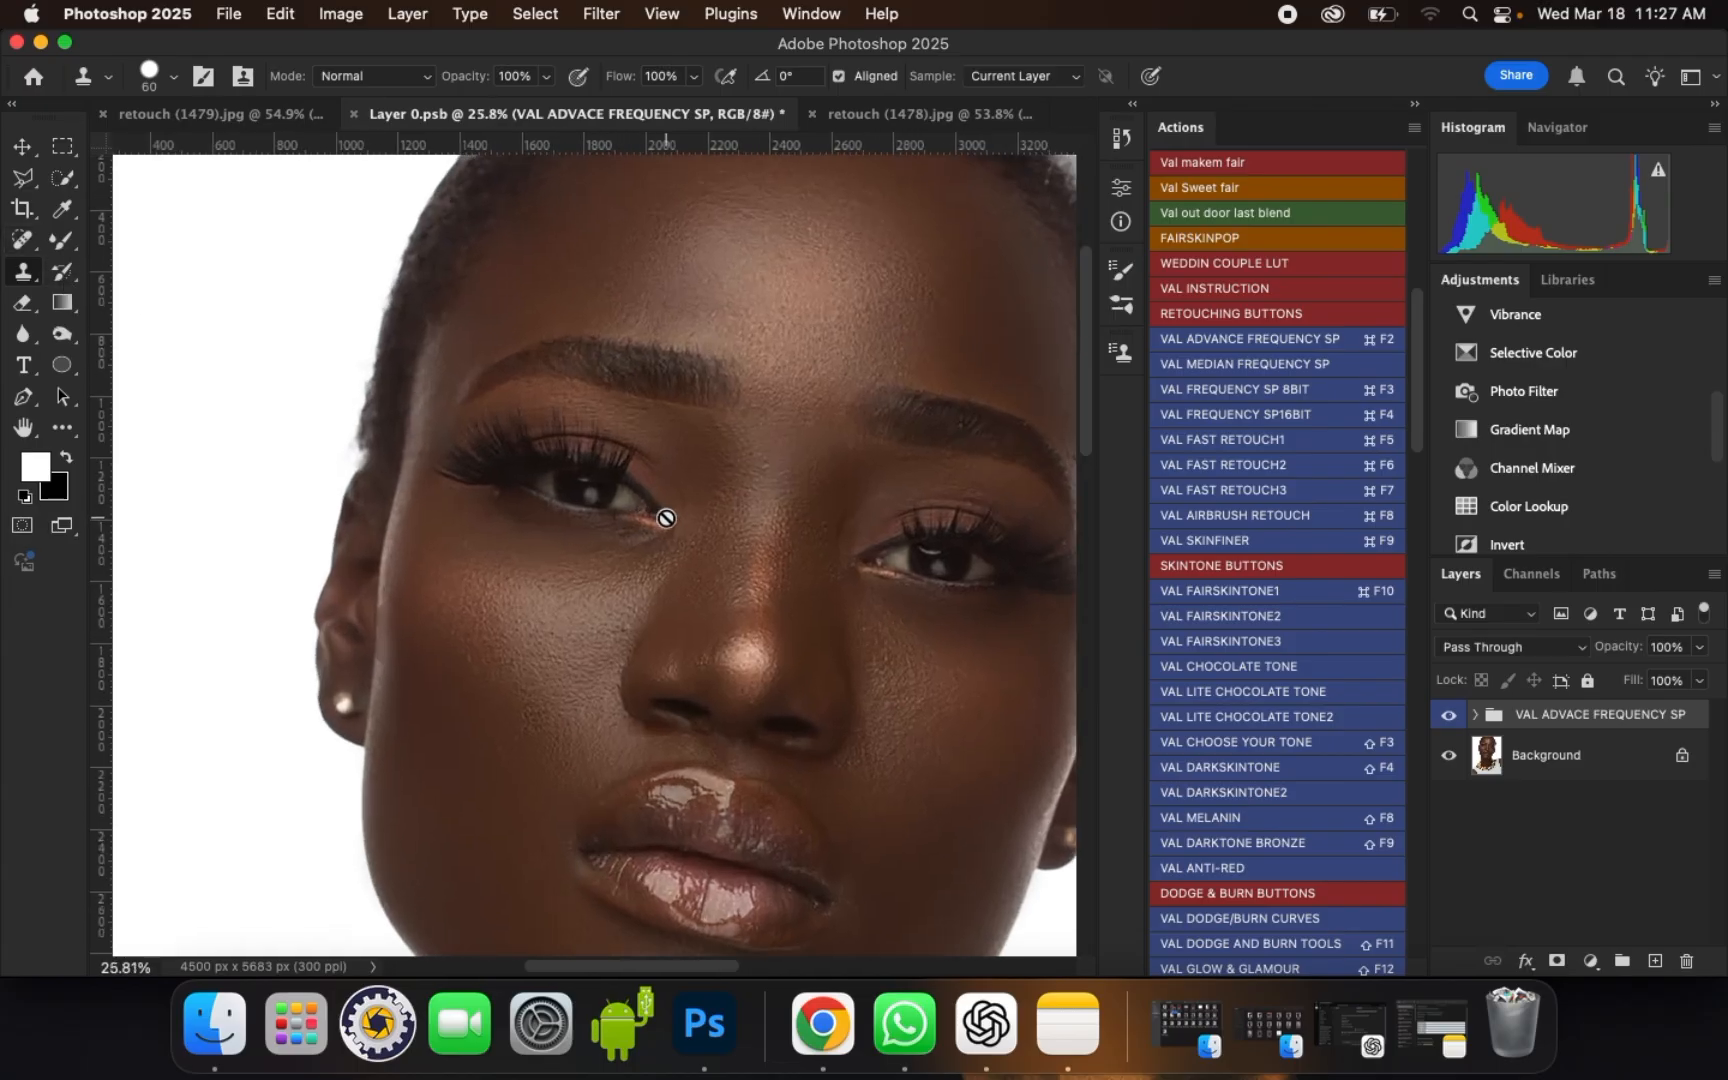
scroll(661, 495, up, 1)
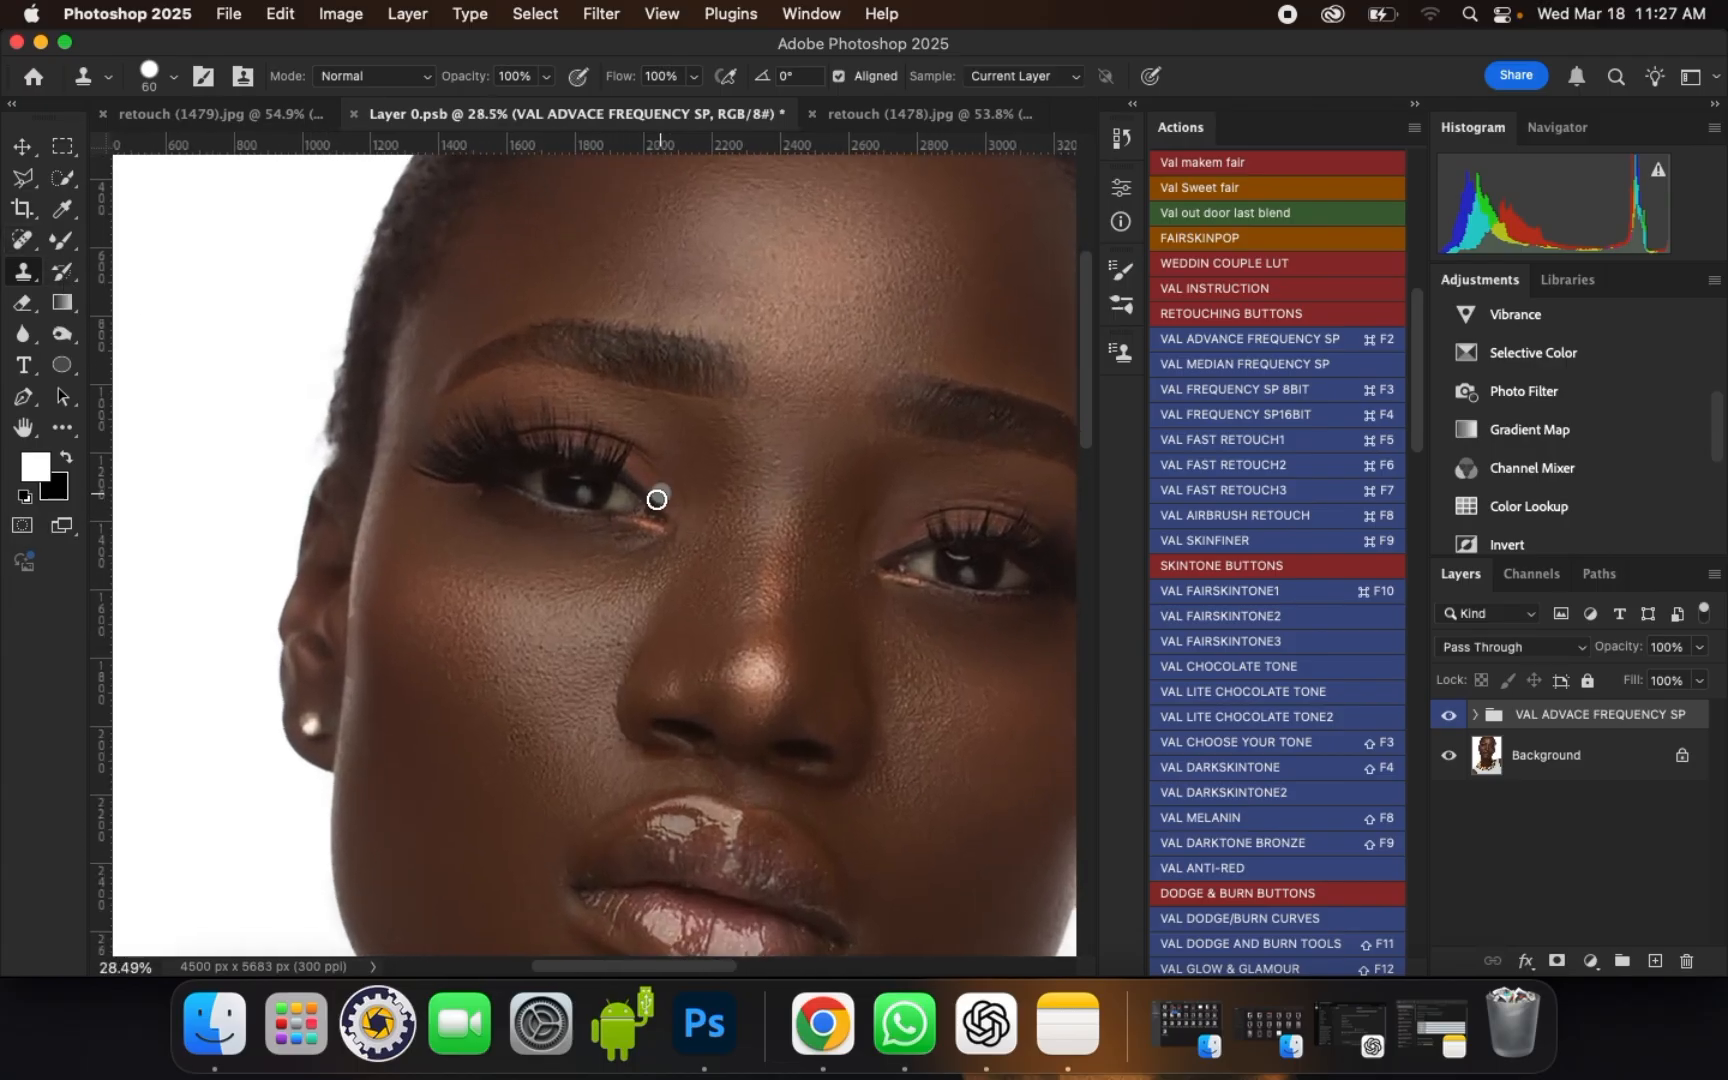
scroll(633, 501, up, 4)
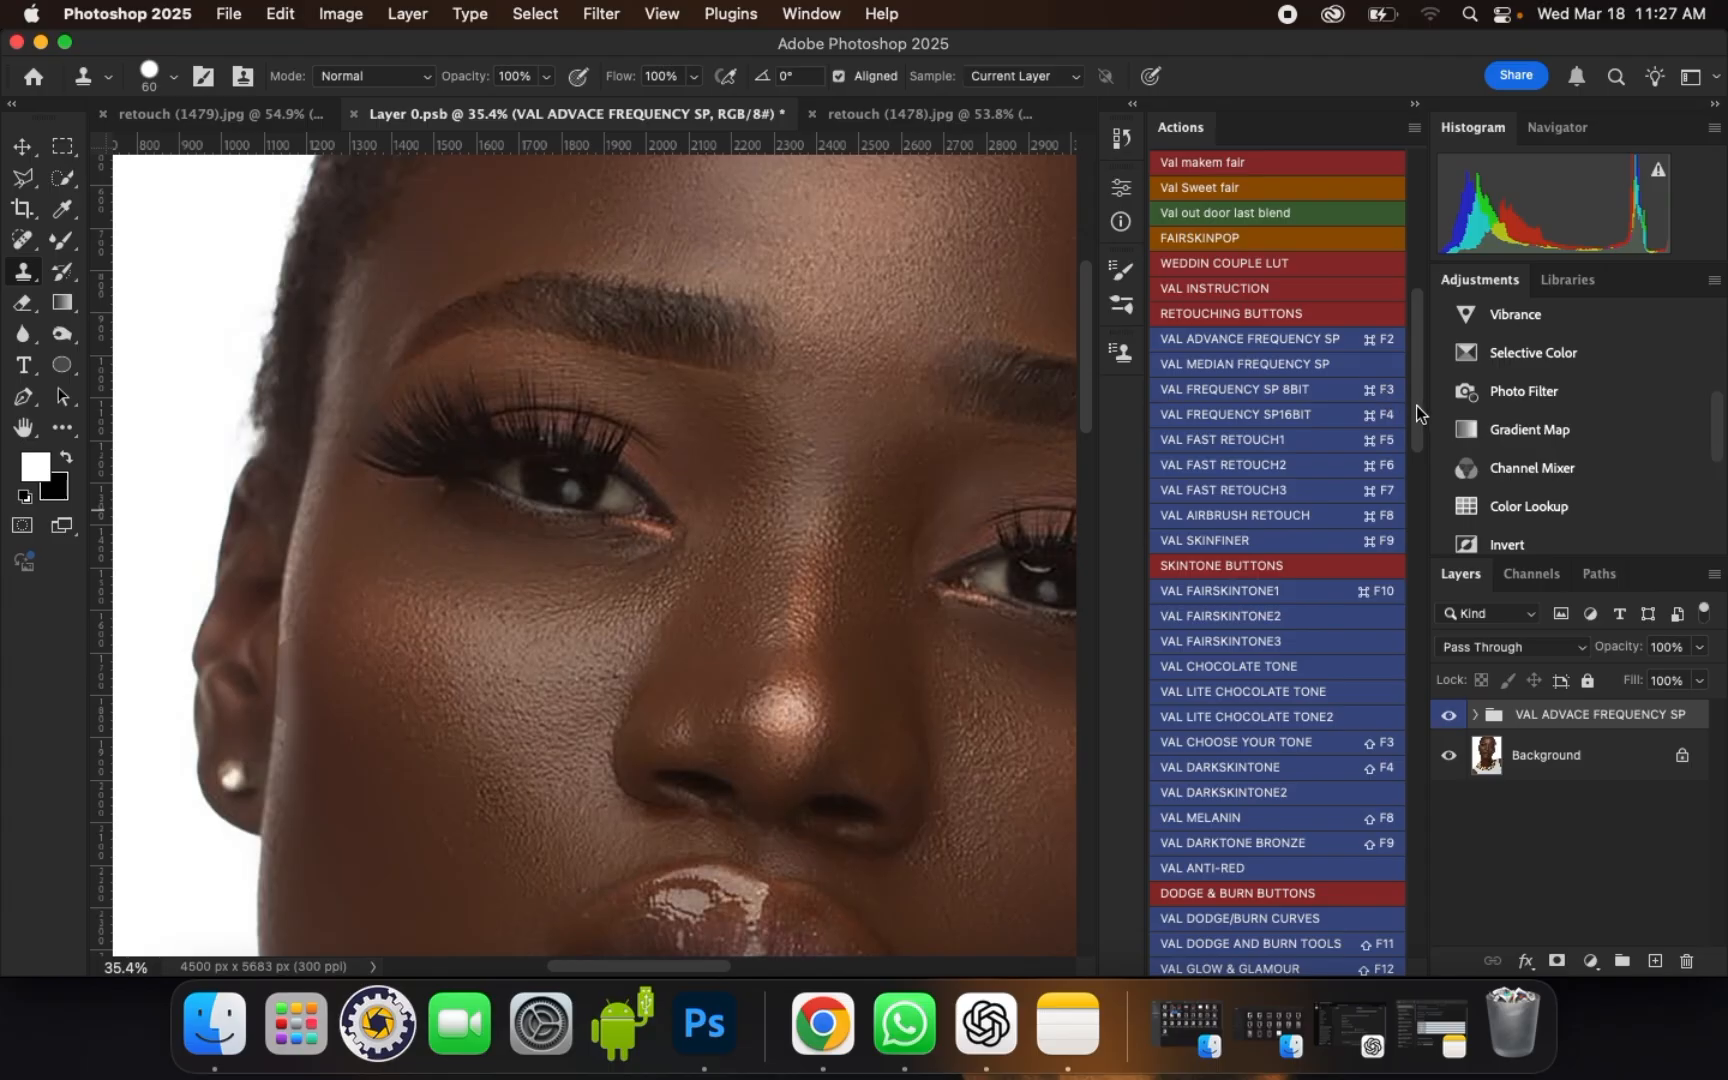
drag(1416, 405, 1418, 505)
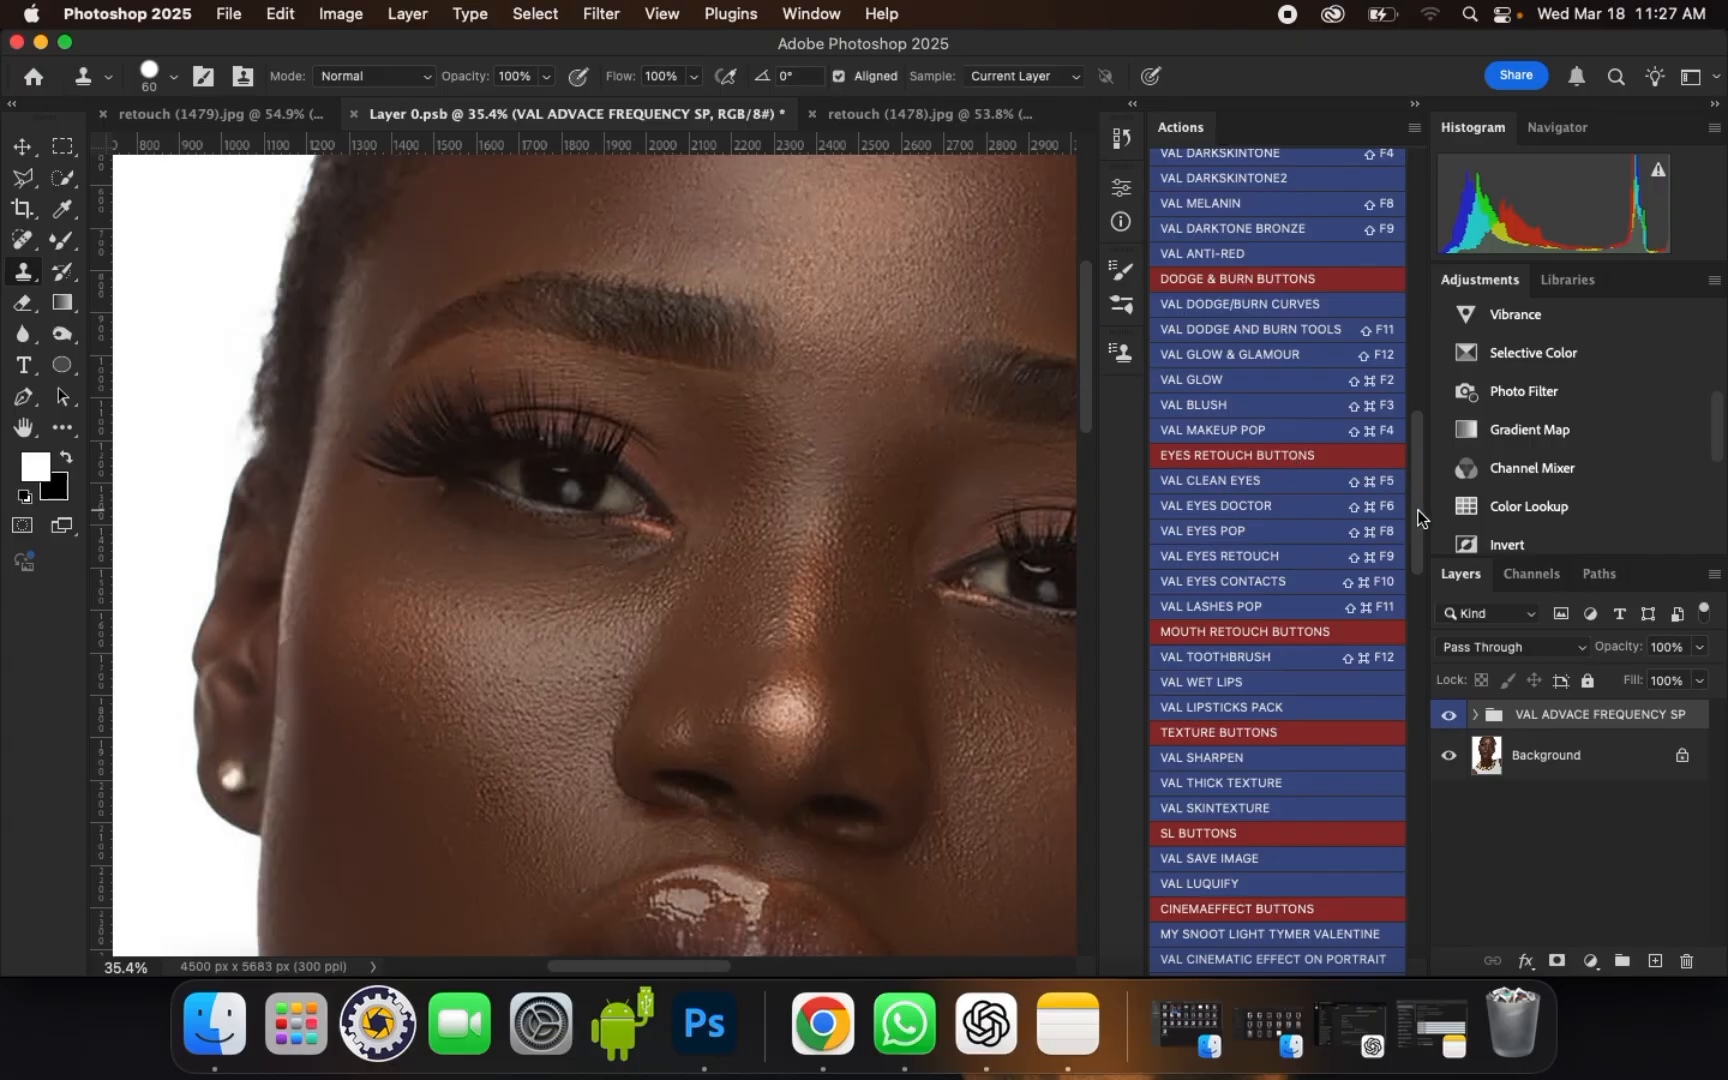
scroll(1420, 517, down, 3)
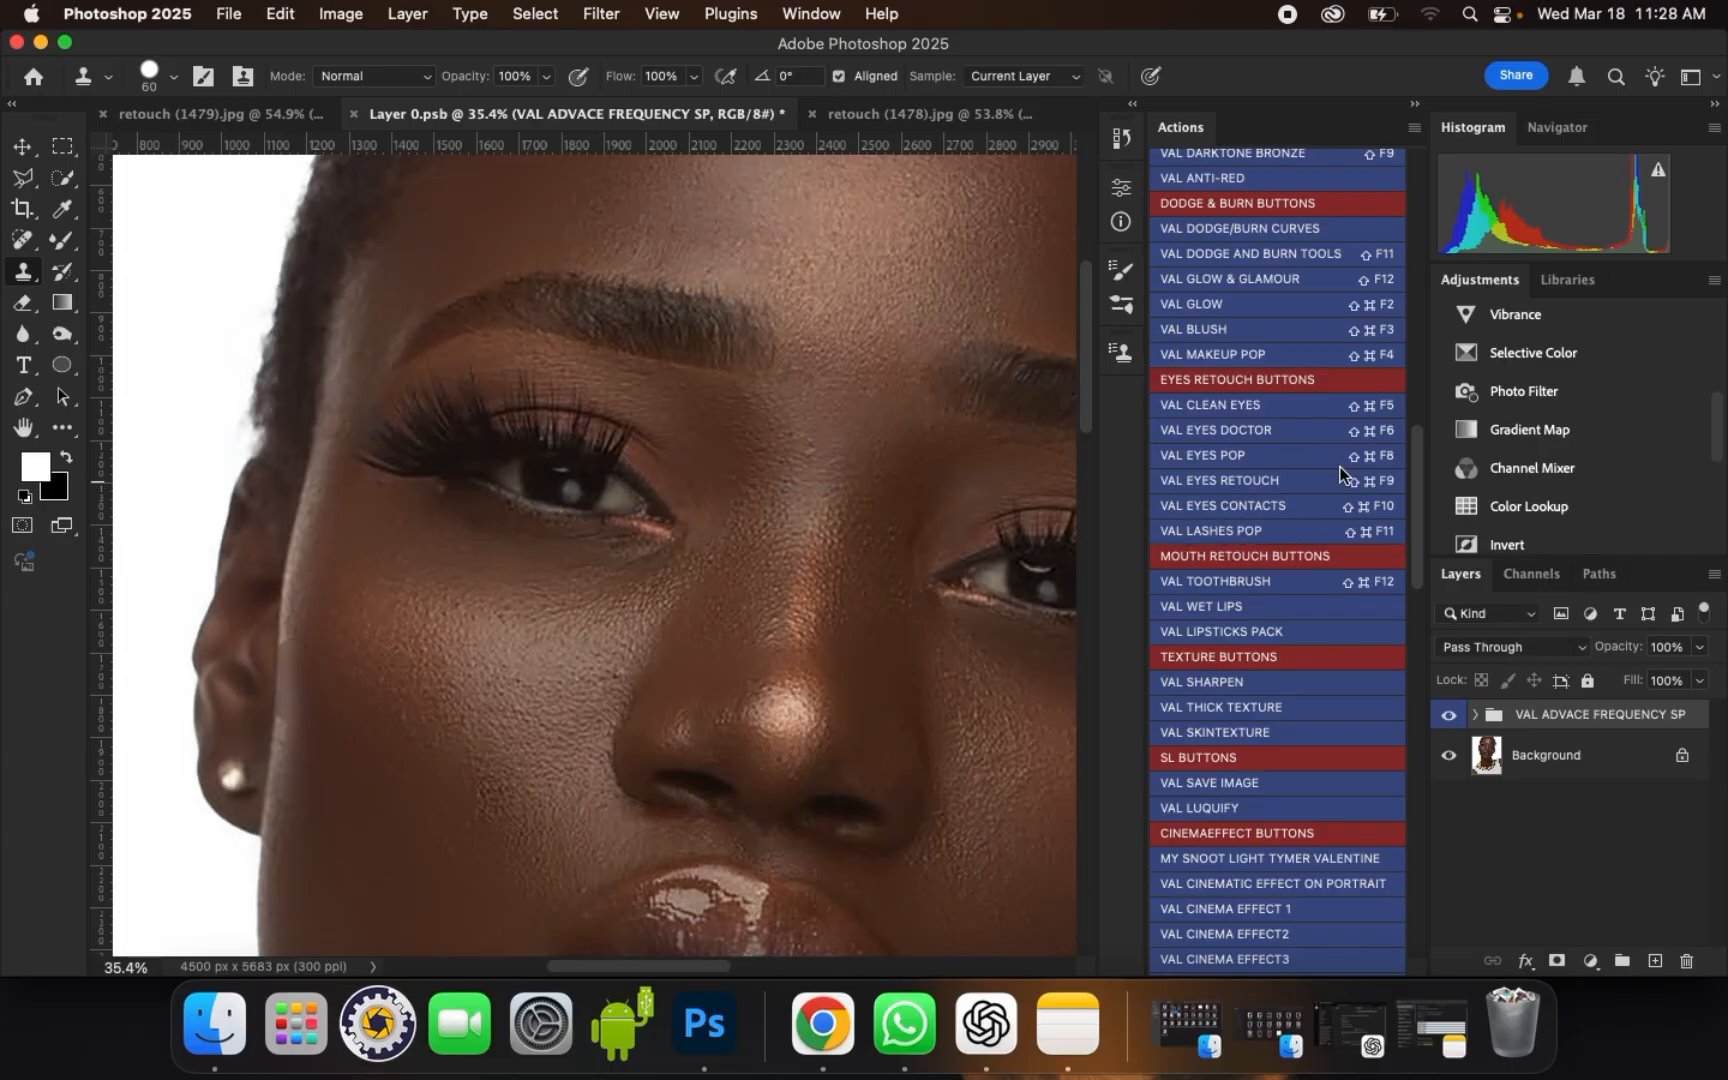
Step: Run the VAL CLEAN EYES action and accept its instructions
click(1245, 405)
key(Return)
key(Return)
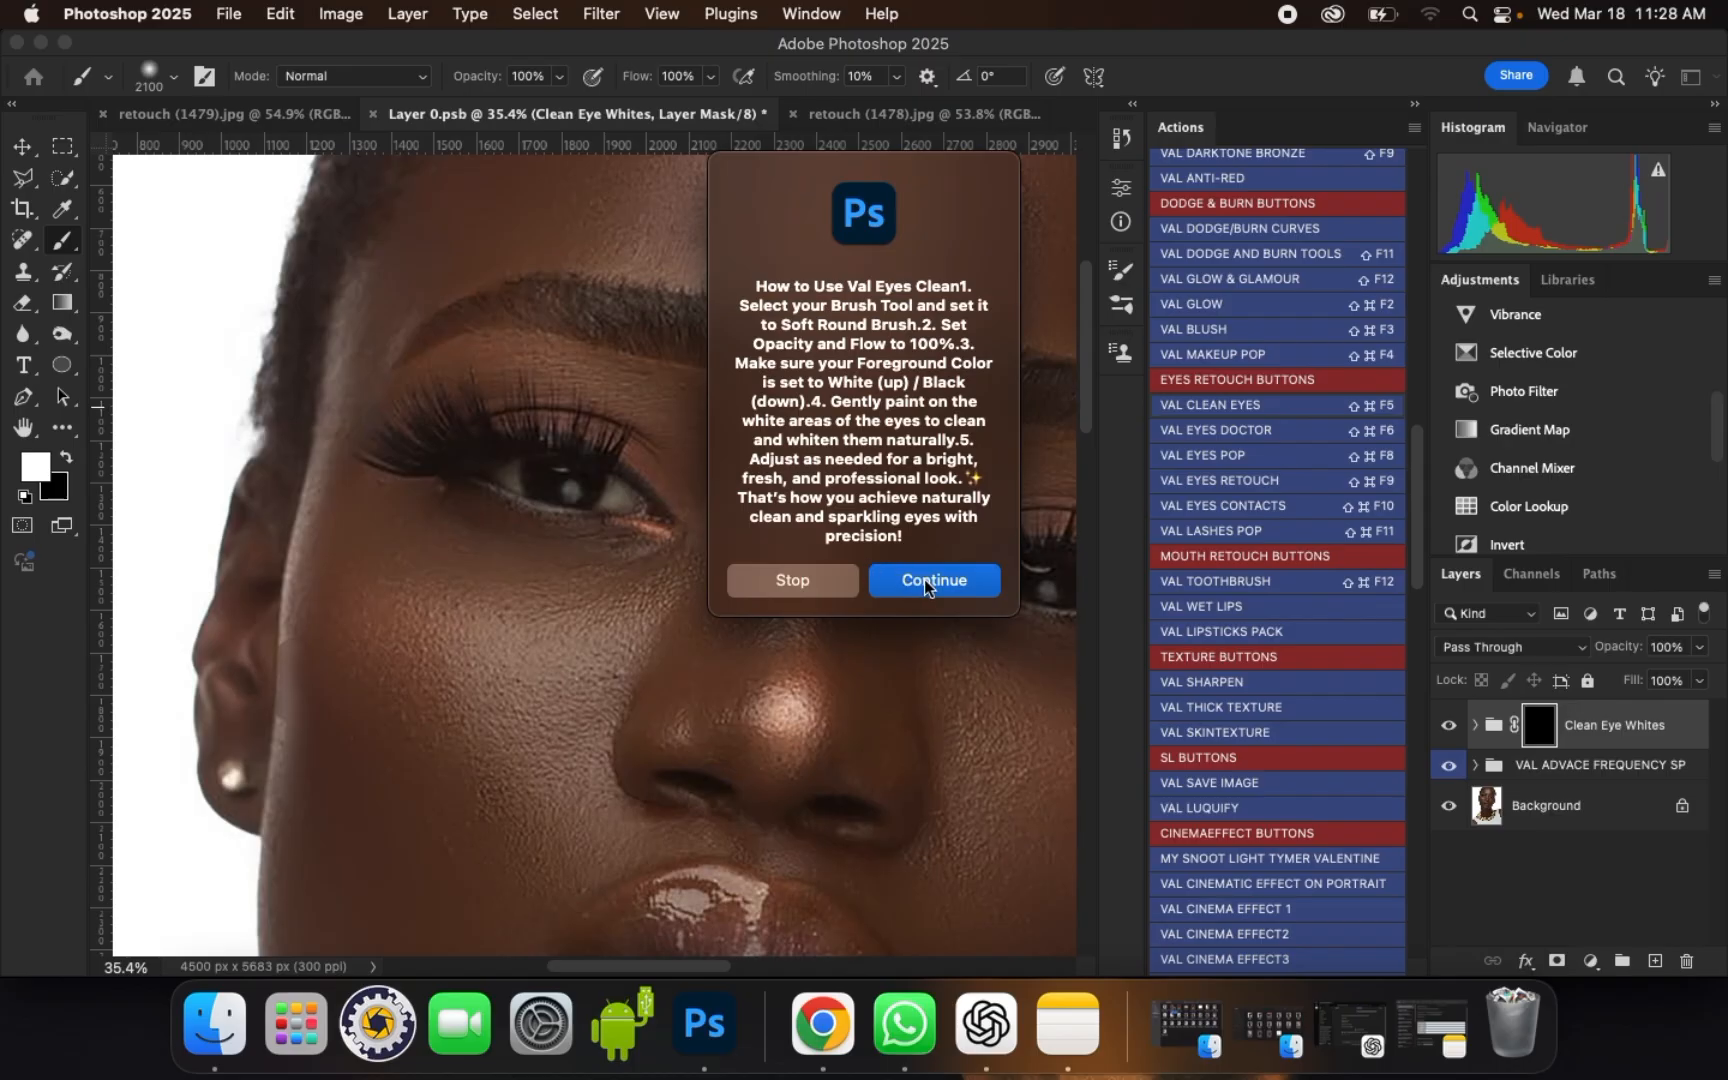
click(925, 583)
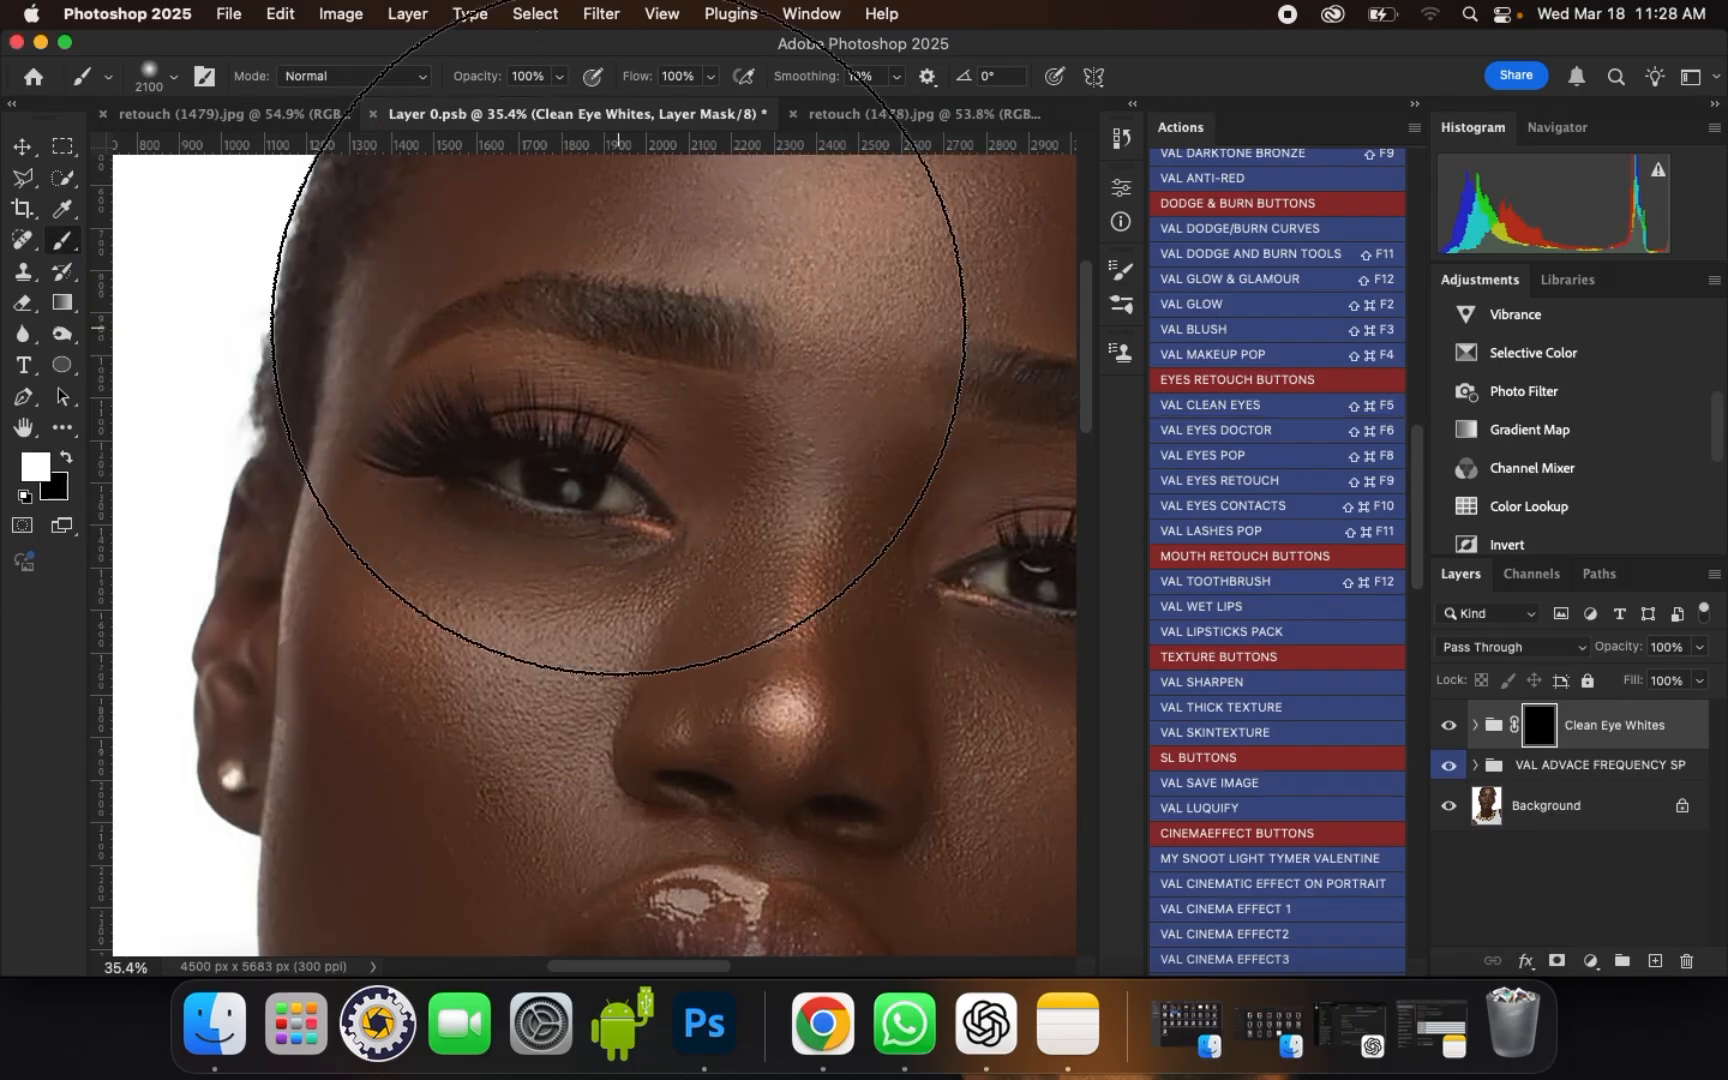
Step: Paint white on the Clean Eye Whites mask over the whites of the portrait's left-hand eye with a 45 px soft brush
key(bracketleft)
key(bracketleft)
key(bracketleft)
key(bracketleft)
key(bracketleft)
key(bracketleft)
key(bracketleft)
key(bracketleft)
key(bracketleft)
key(bracketleft)
key(bracketleft)
key(bracketleft)
key(bracketleft)
key(bracketleft)
key(bracketleft)
key(bracketleft)
key(bracketleft)
key(bracketleft)
key(bracketleft)
key(bracketleft)
key(bracketleft)
key(bracketleft)
key(bracketleft)
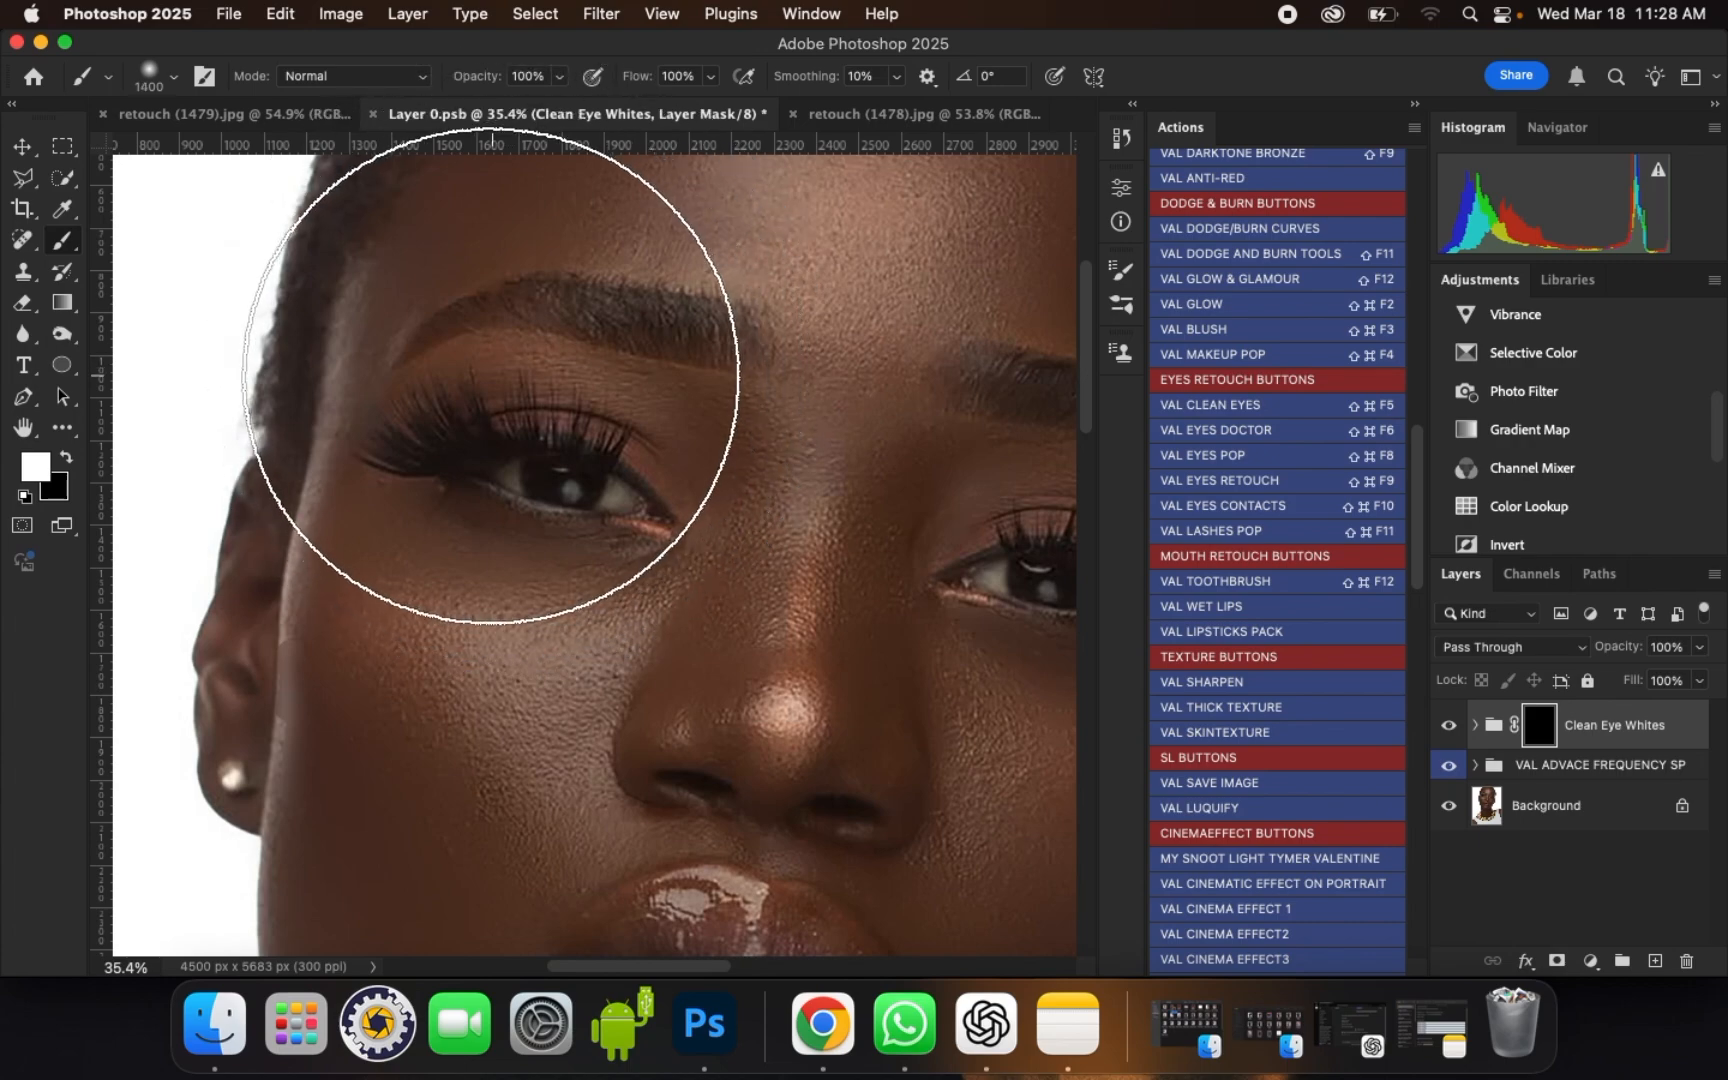
scroll(502, 489, up, 5)
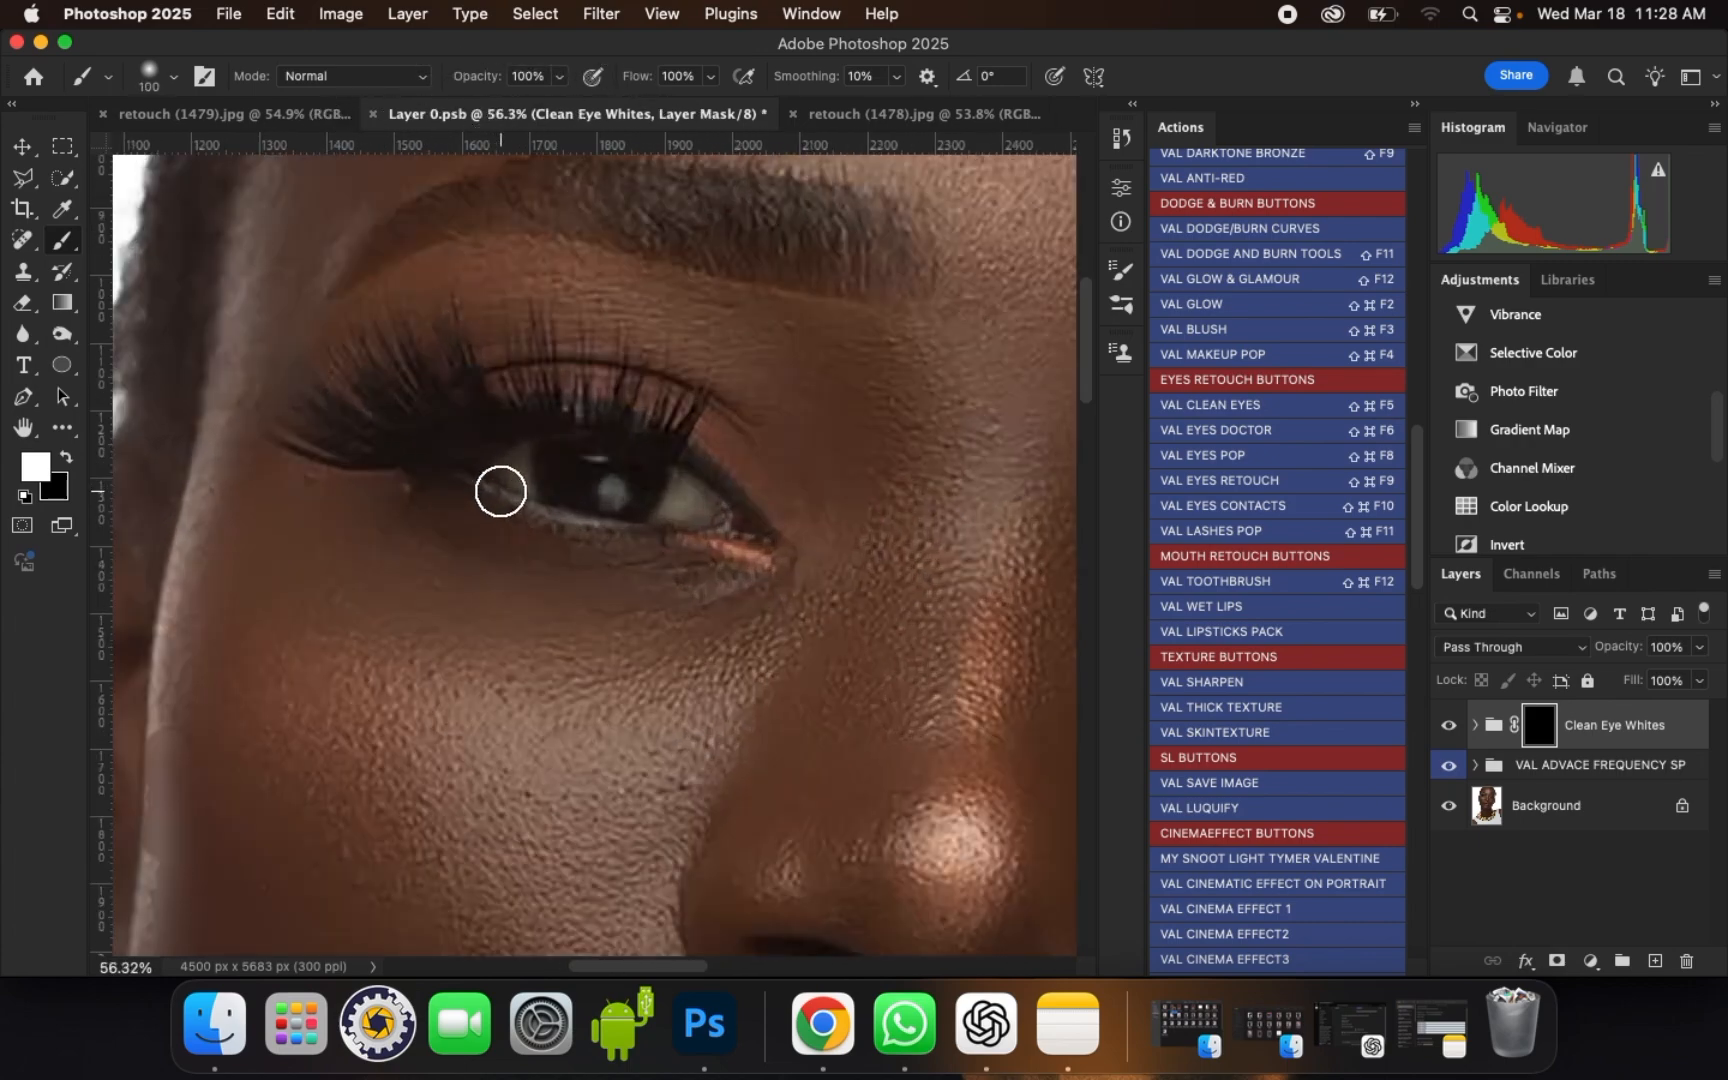
key(bracketleft)
key(bracketleft)
scroll(502, 472, up, 2)
key(bracketleft)
key(bracketleft)
scroll(502, 472, up, 1)
scroll(502, 472, up, 1)
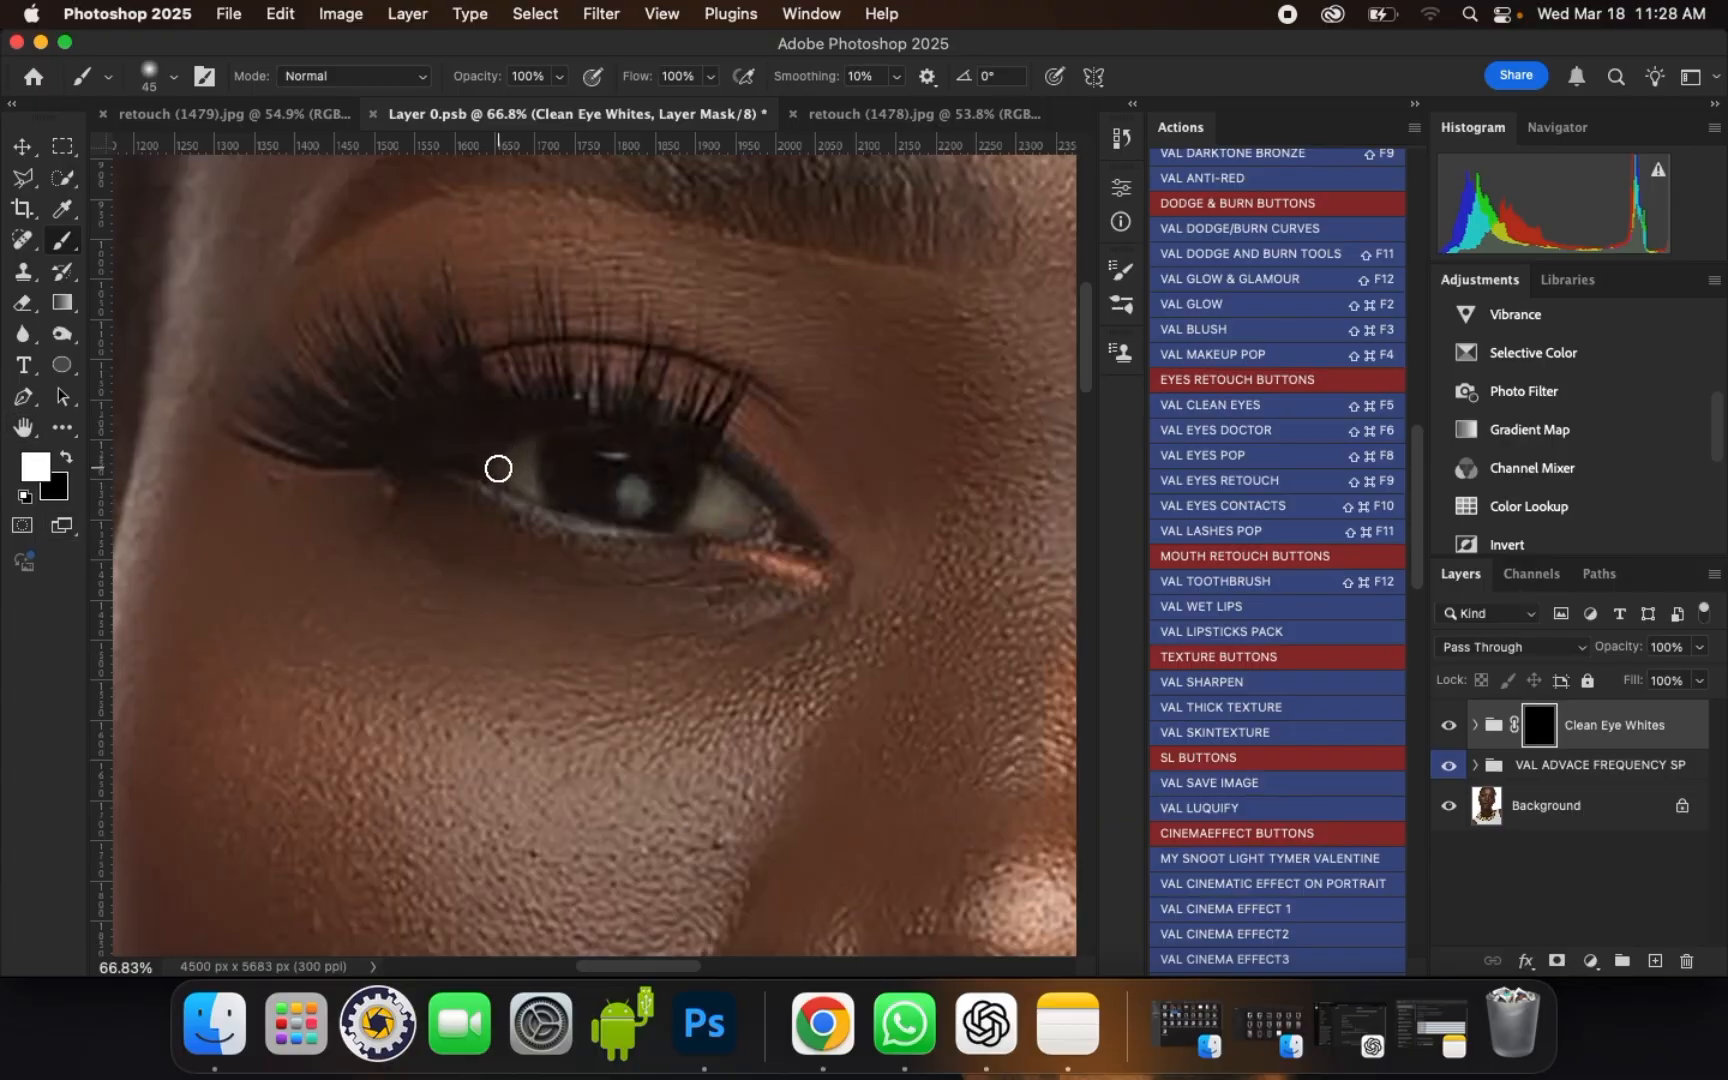
mouse_move(498, 469)
mouse_down()
mouse_move(521, 482)
mouse_move(529, 445)
mouse_move(521, 477)
mouse_up()
mouse_move(706, 519)
mouse_down()
mouse_move(714, 478)
mouse_move(748, 513)
mouse_move(729, 528)
mouse_move(710, 497)
mouse_move(698, 509)
mouse_move(748, 513)
mouse_move(785, 545)
mouse_up()
Step: Paint white on the Clean Eye Whites mask over the whites of the portrait's right-hand eye
scroll(523, 483, down, 5)
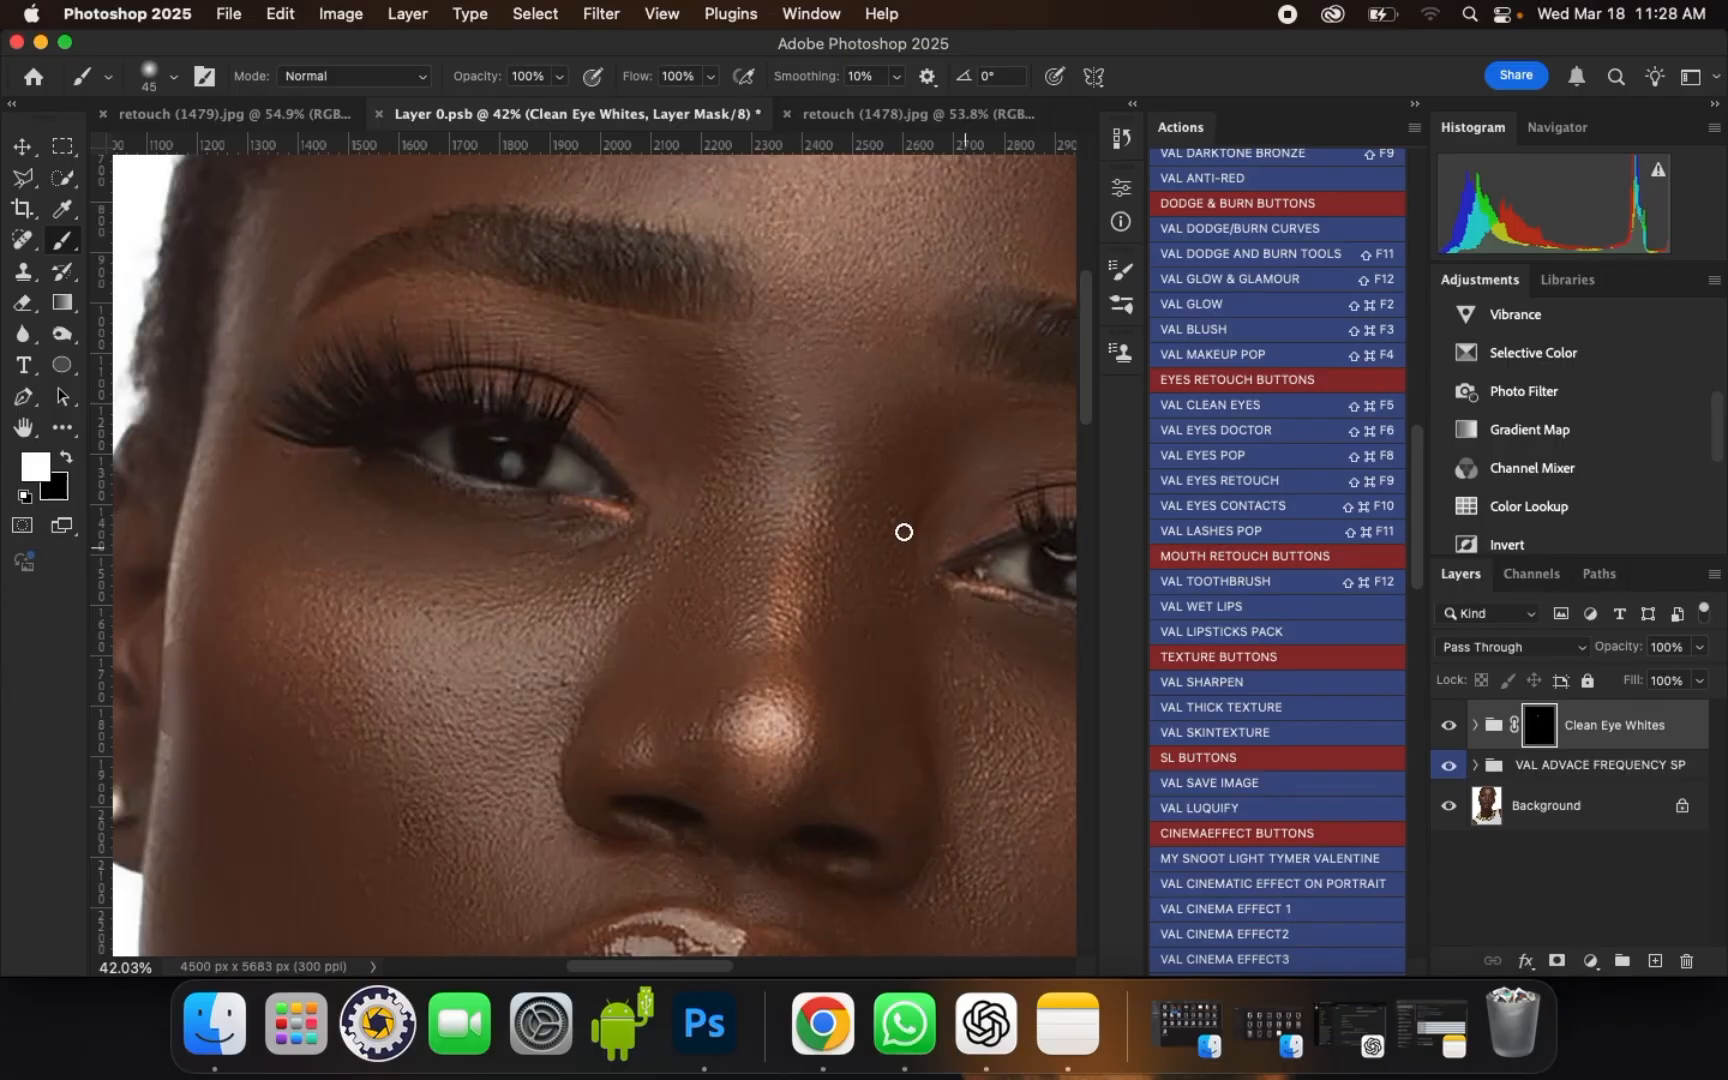
scroll(904, 532, up, 4)
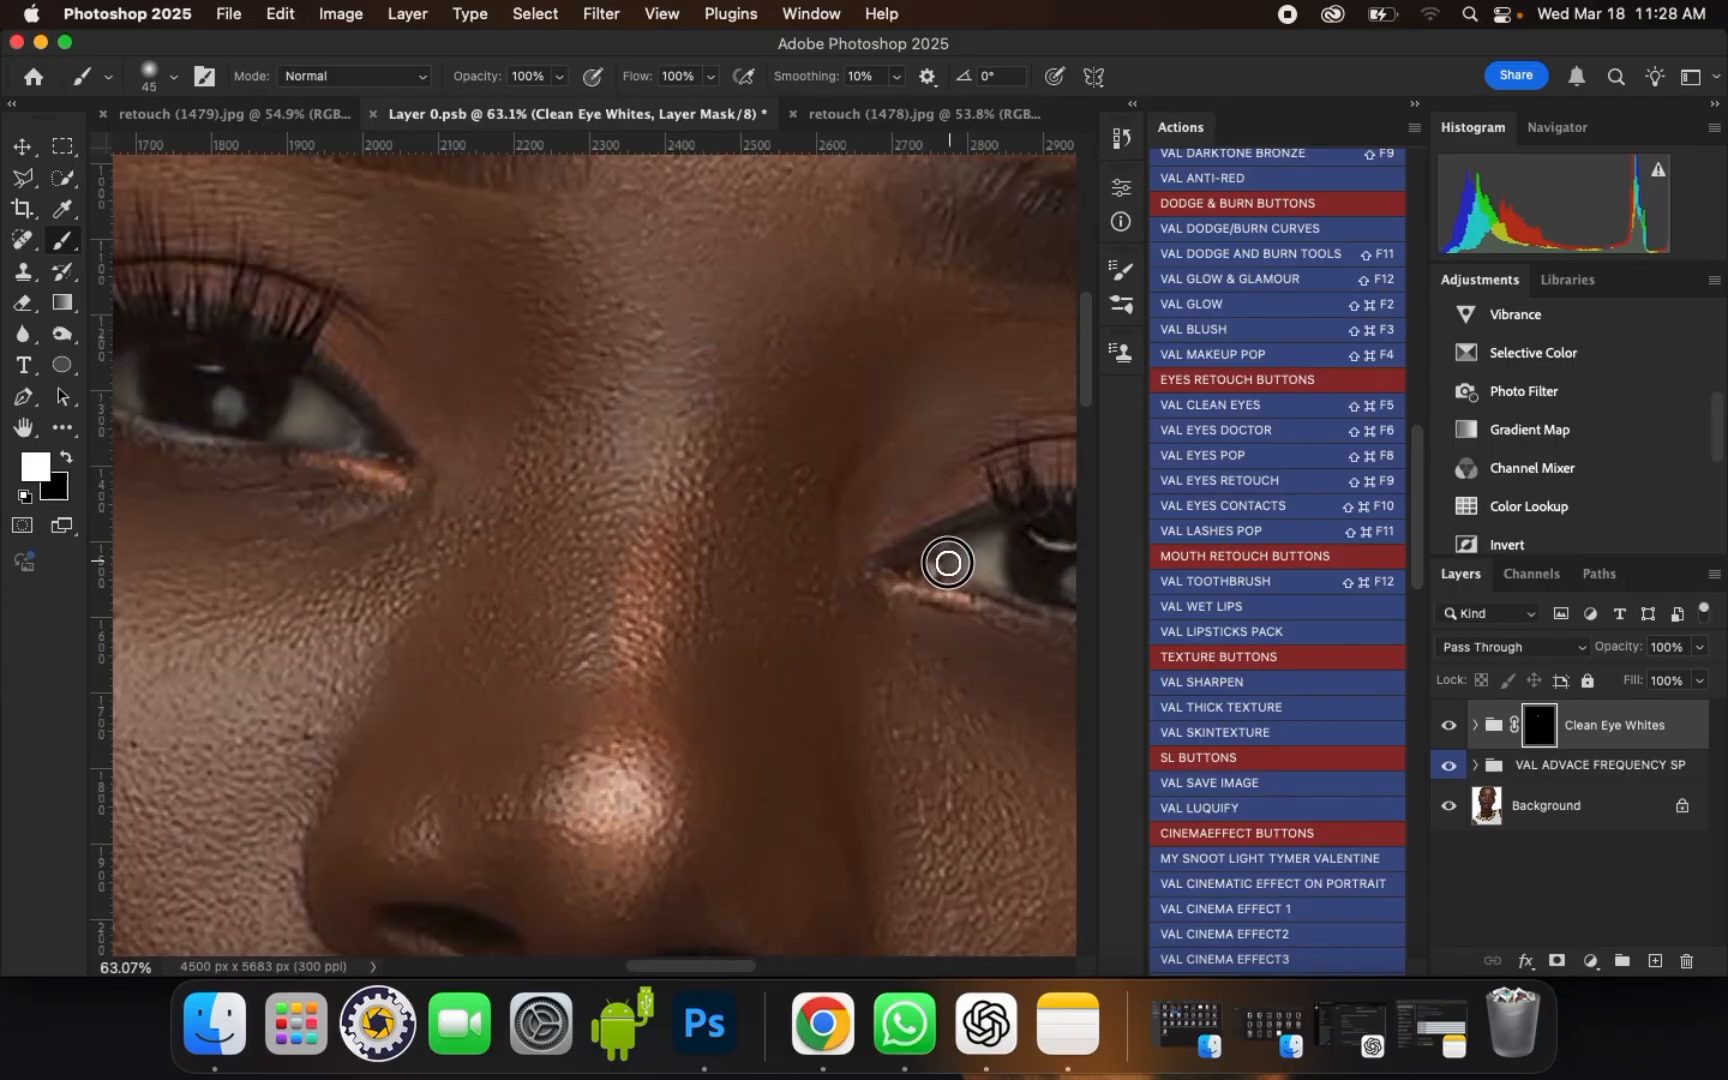
scroll(755, 532, down, 3)
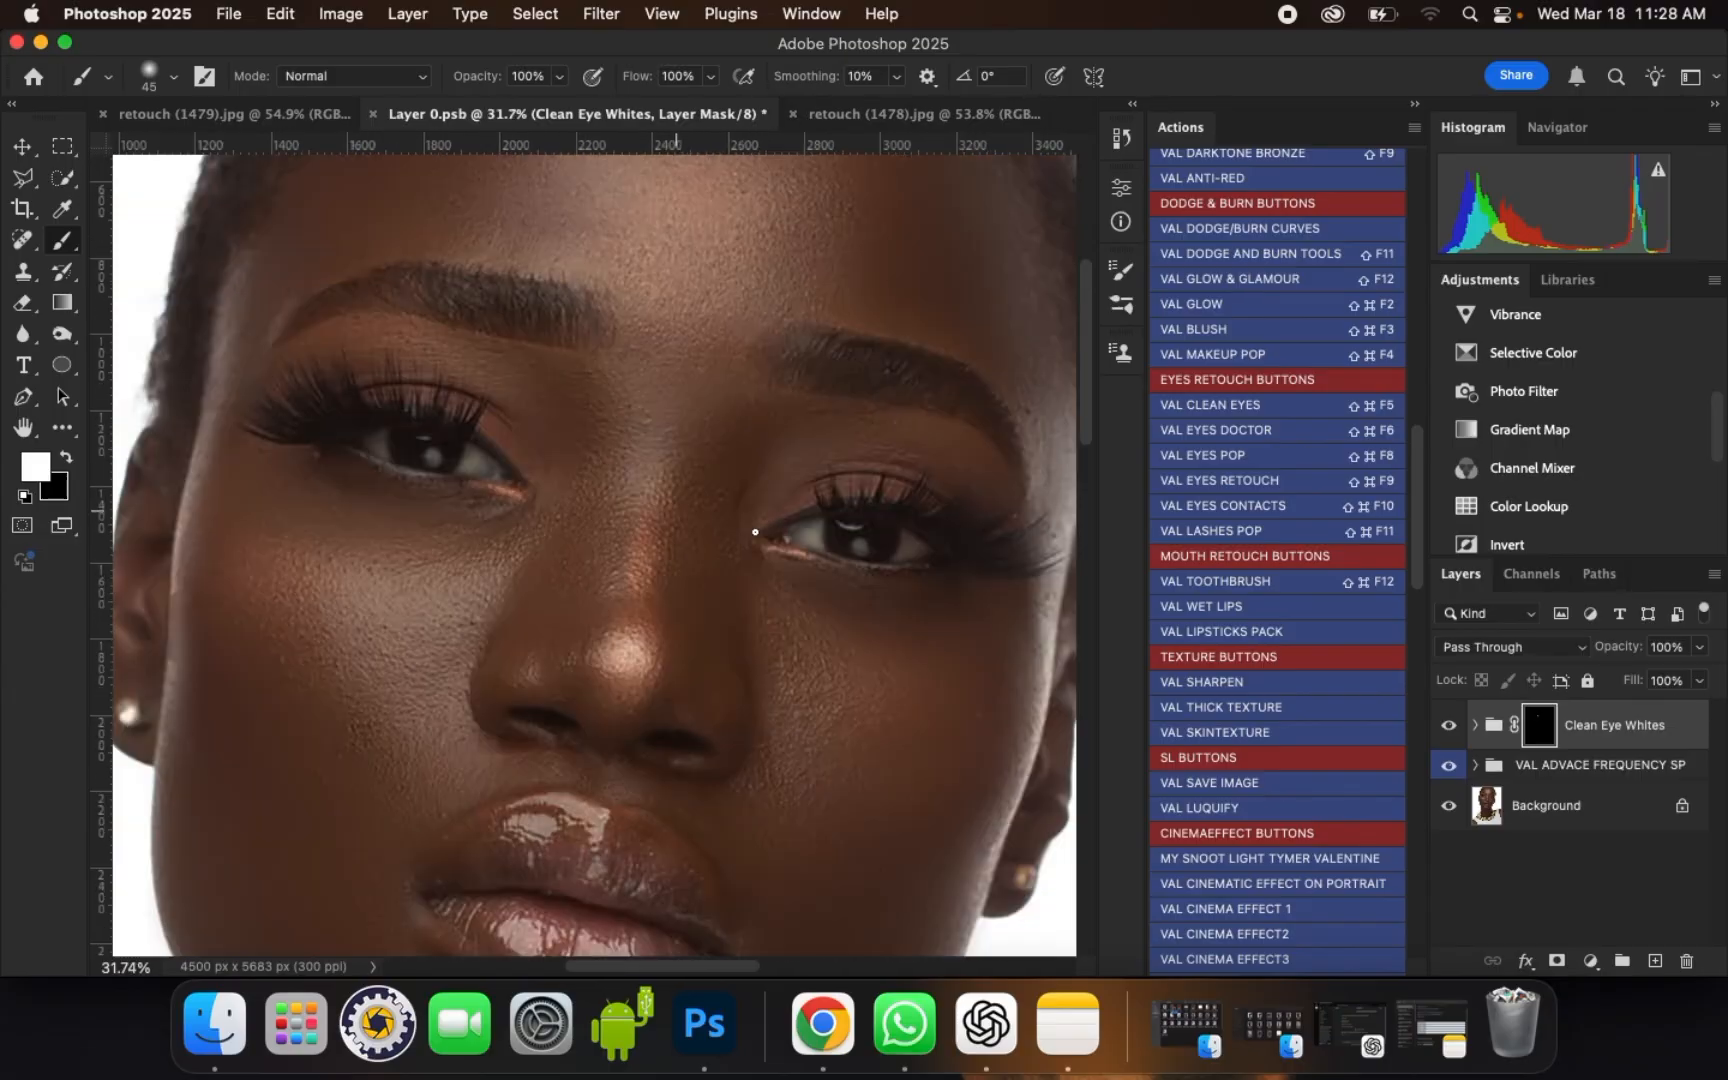
scroll(755, 532, down, 2)
scroll(795, 521, up, 4)
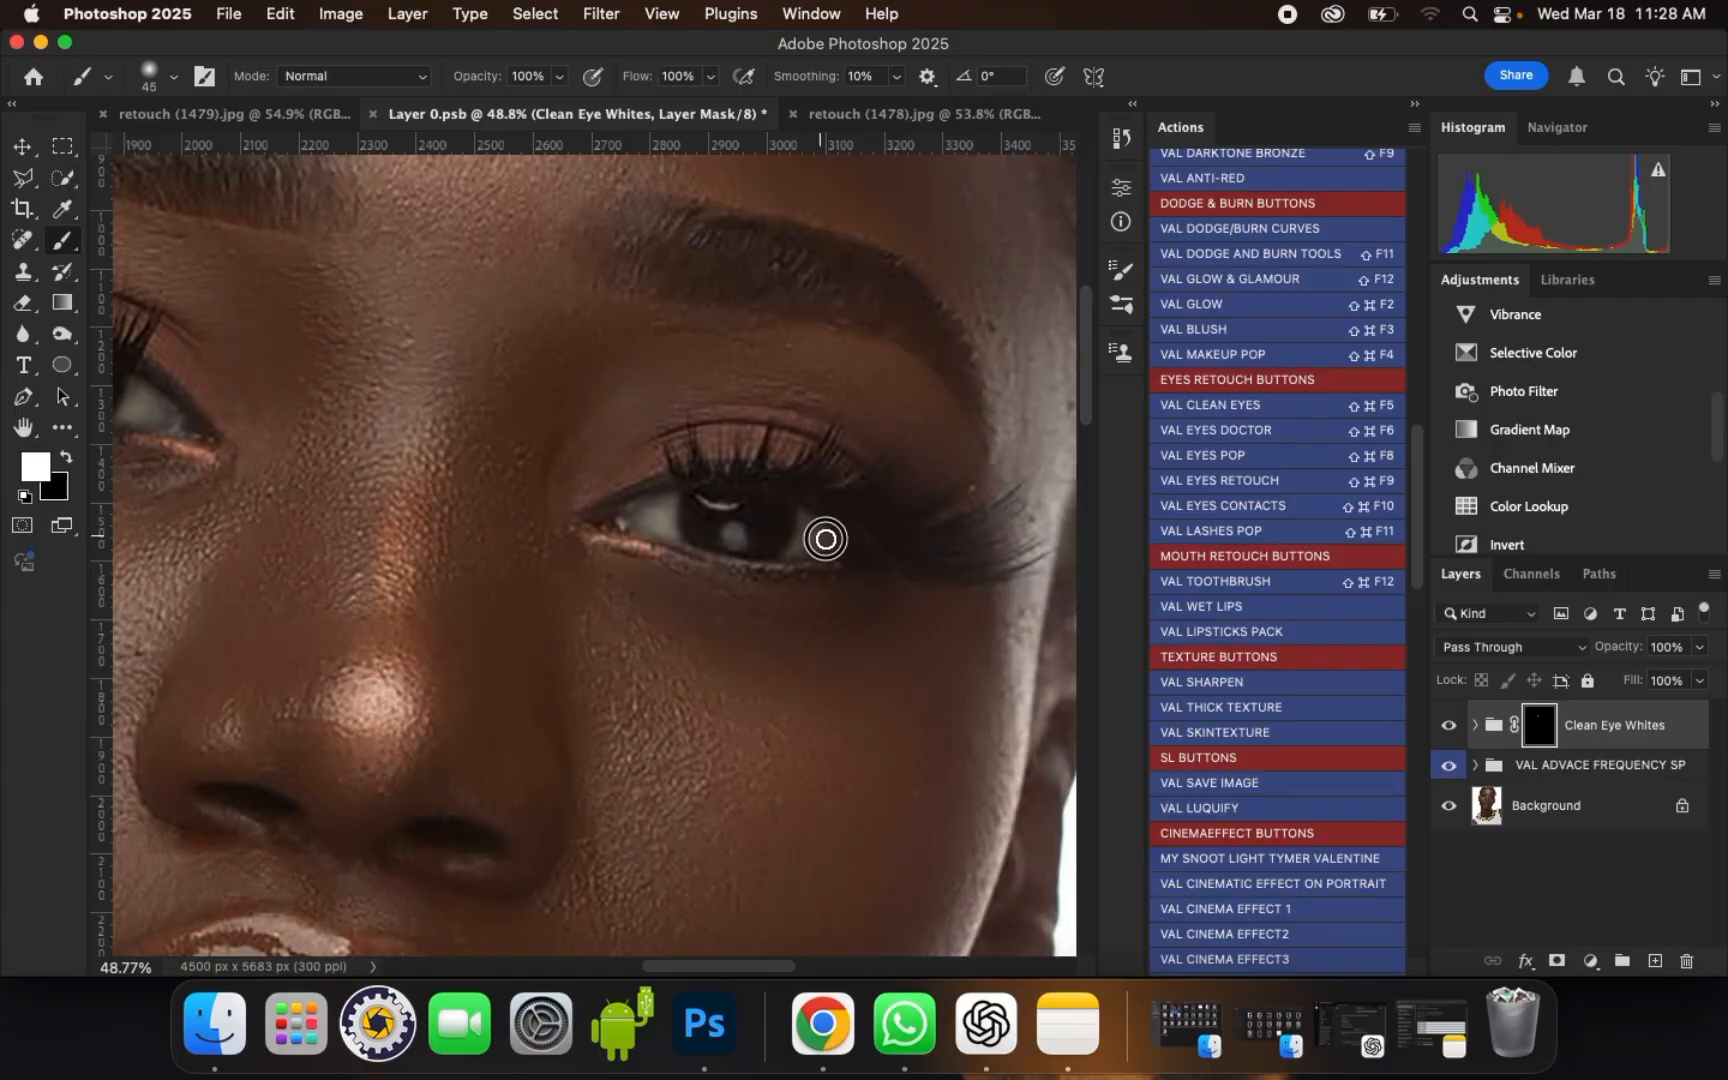
scroll(825, 540, down, 4)
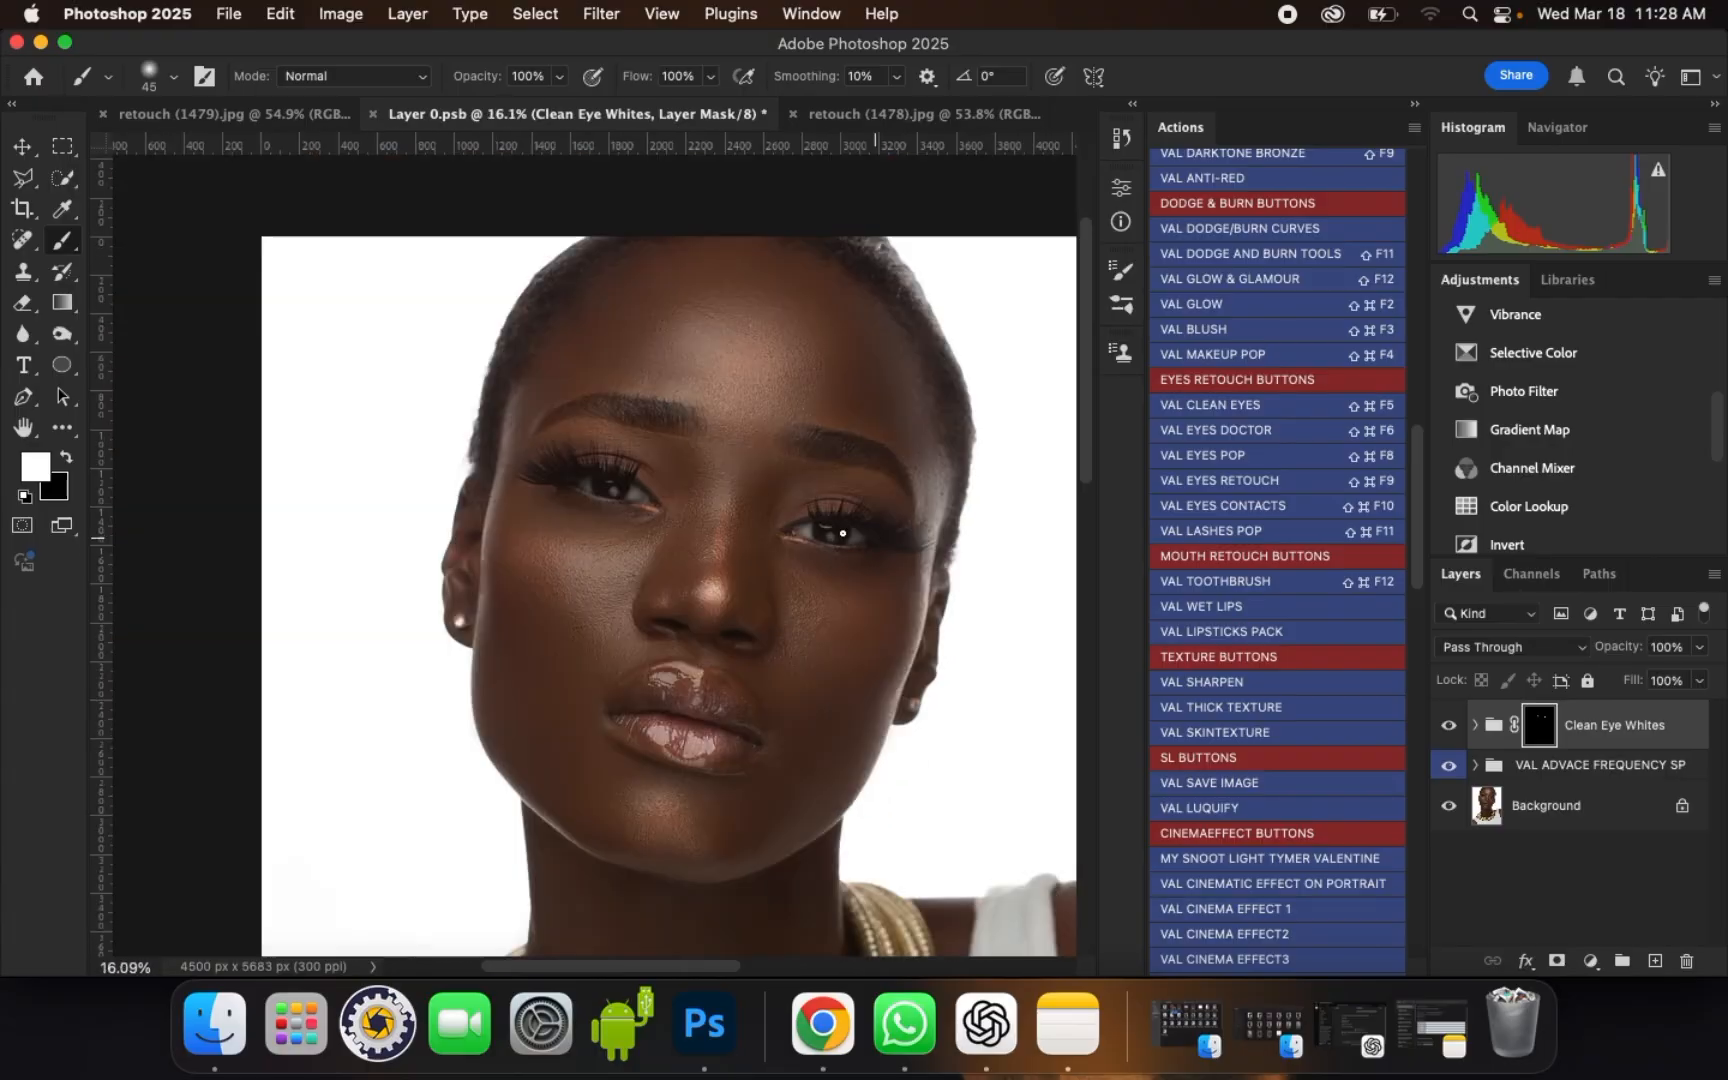
scroll(843, 533, up, 3)
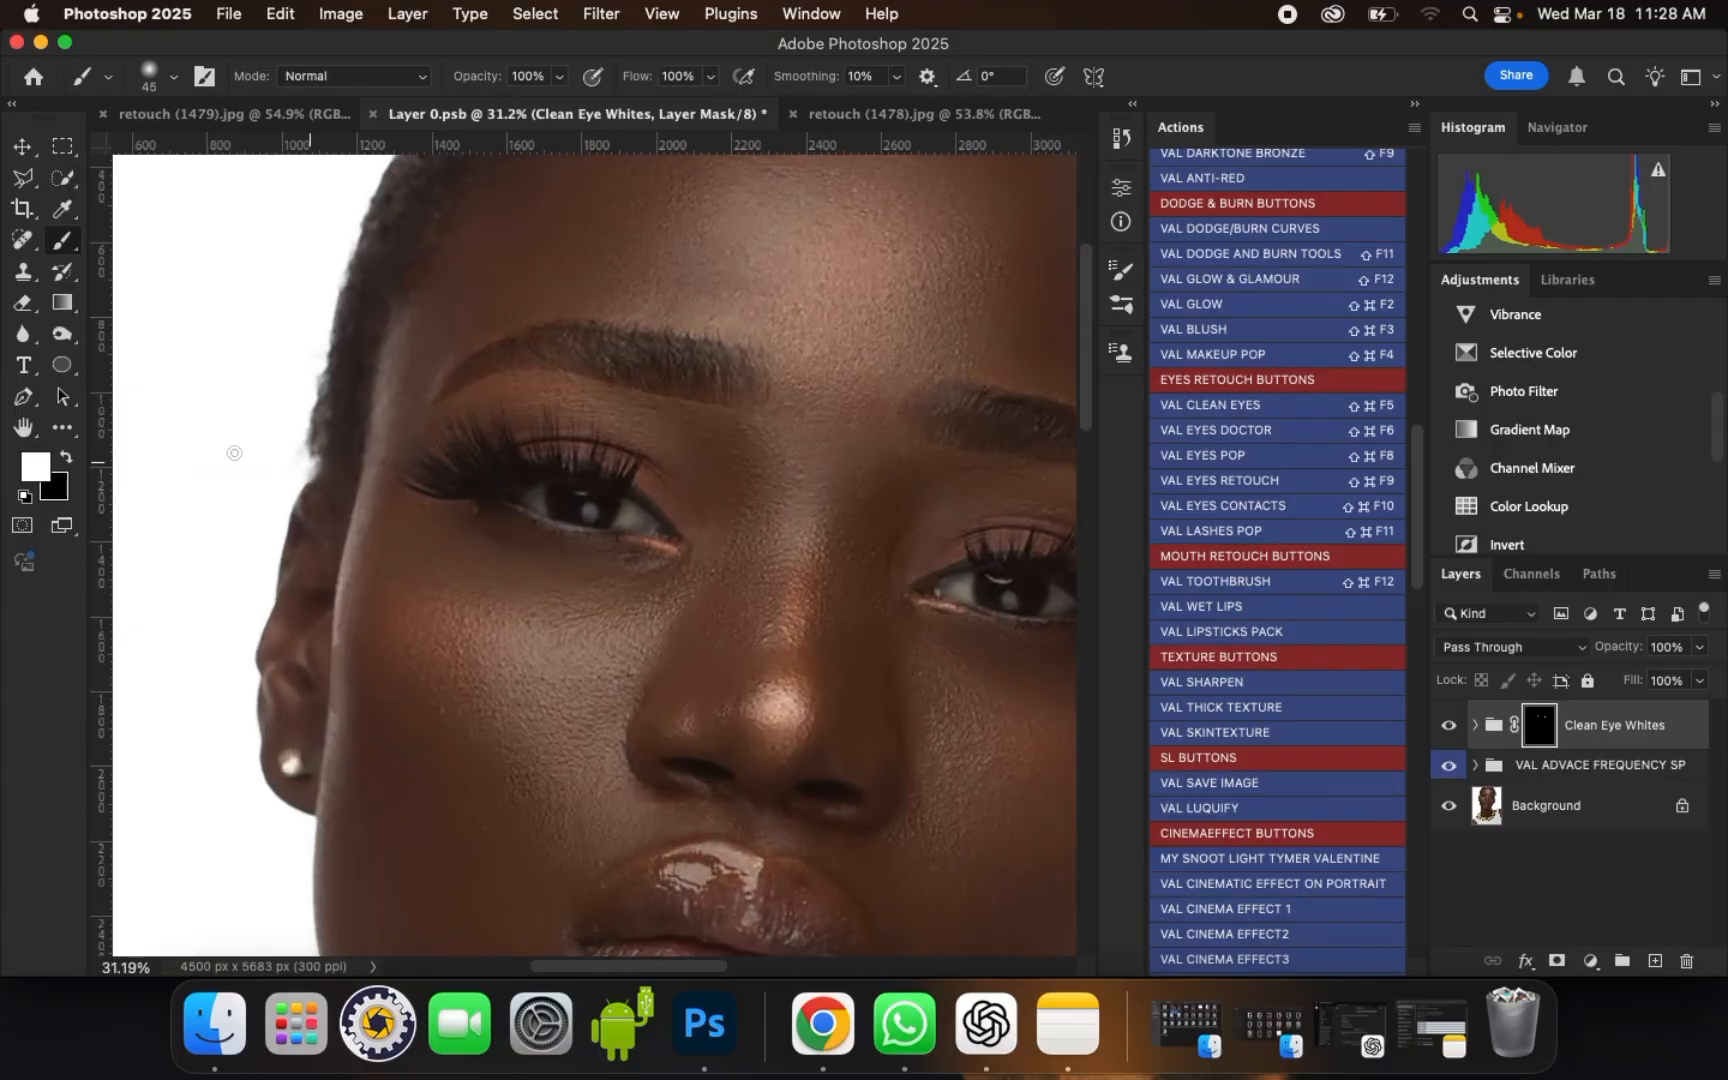
Step: Switch the painting colour to black, check both eyes for whitening spill, and restore white as the foreground colour
click(67, 458)
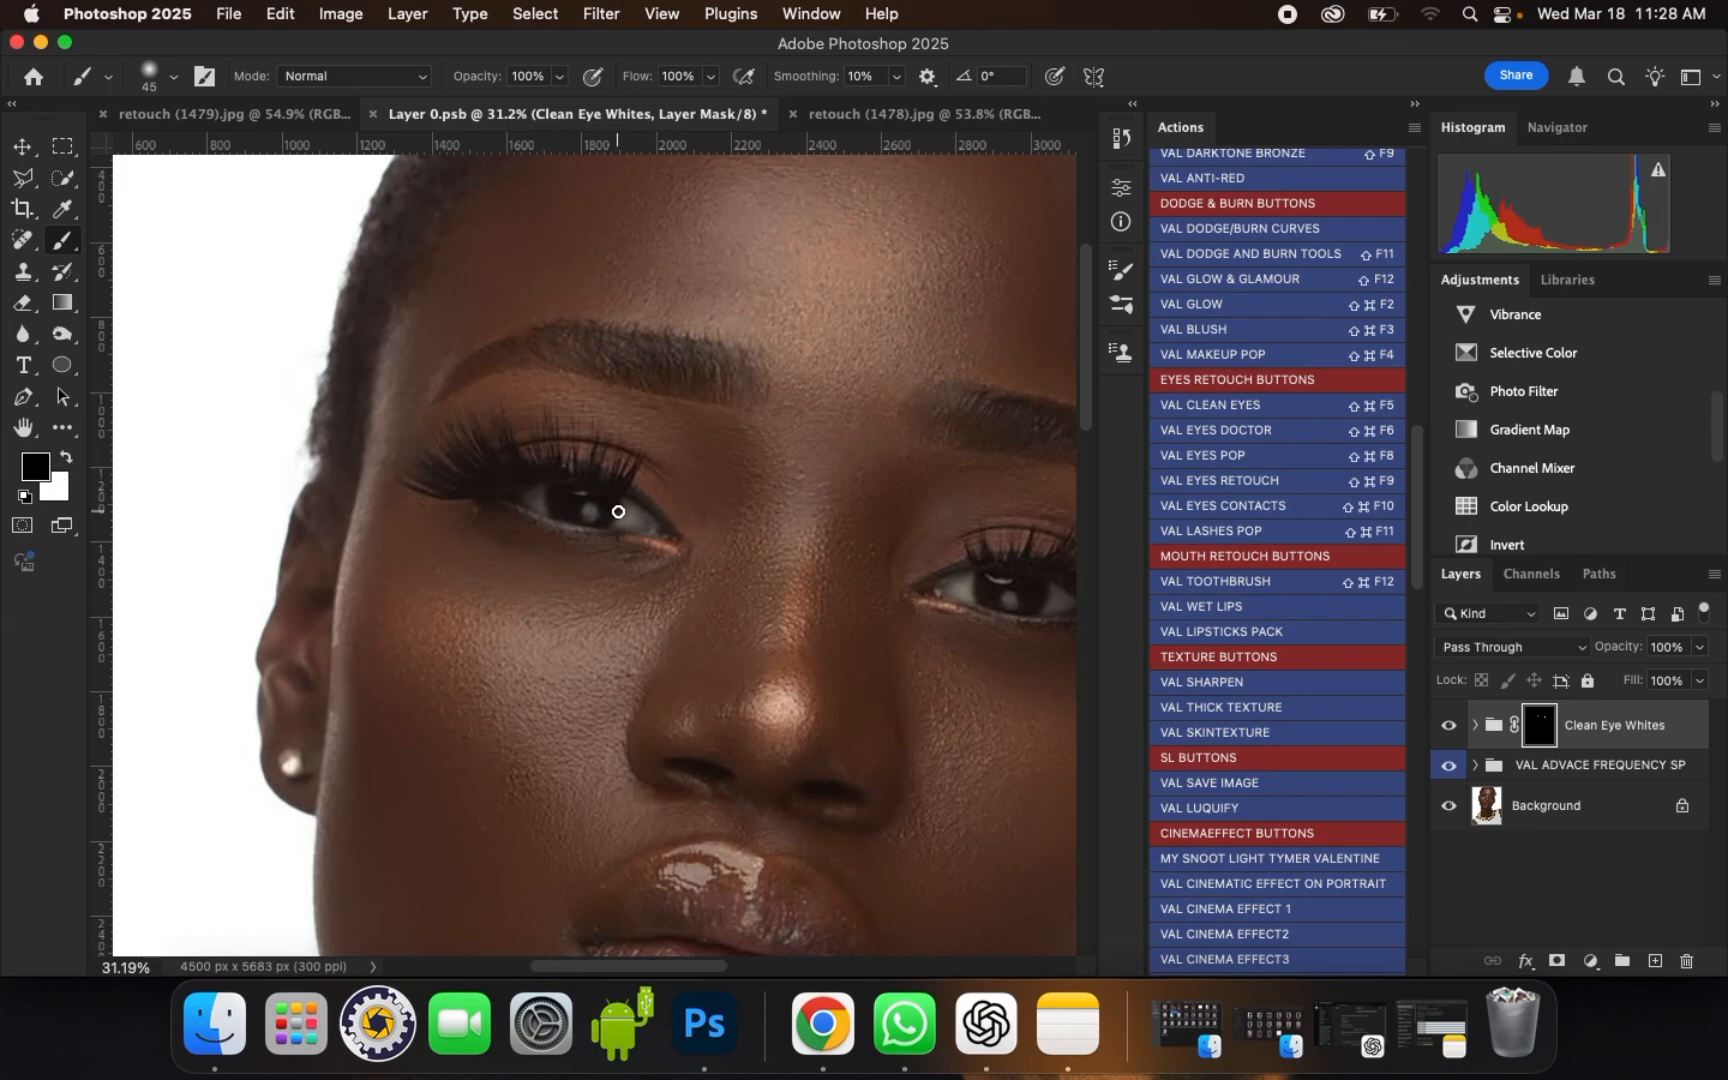
scroll(648, 517, up, 2)
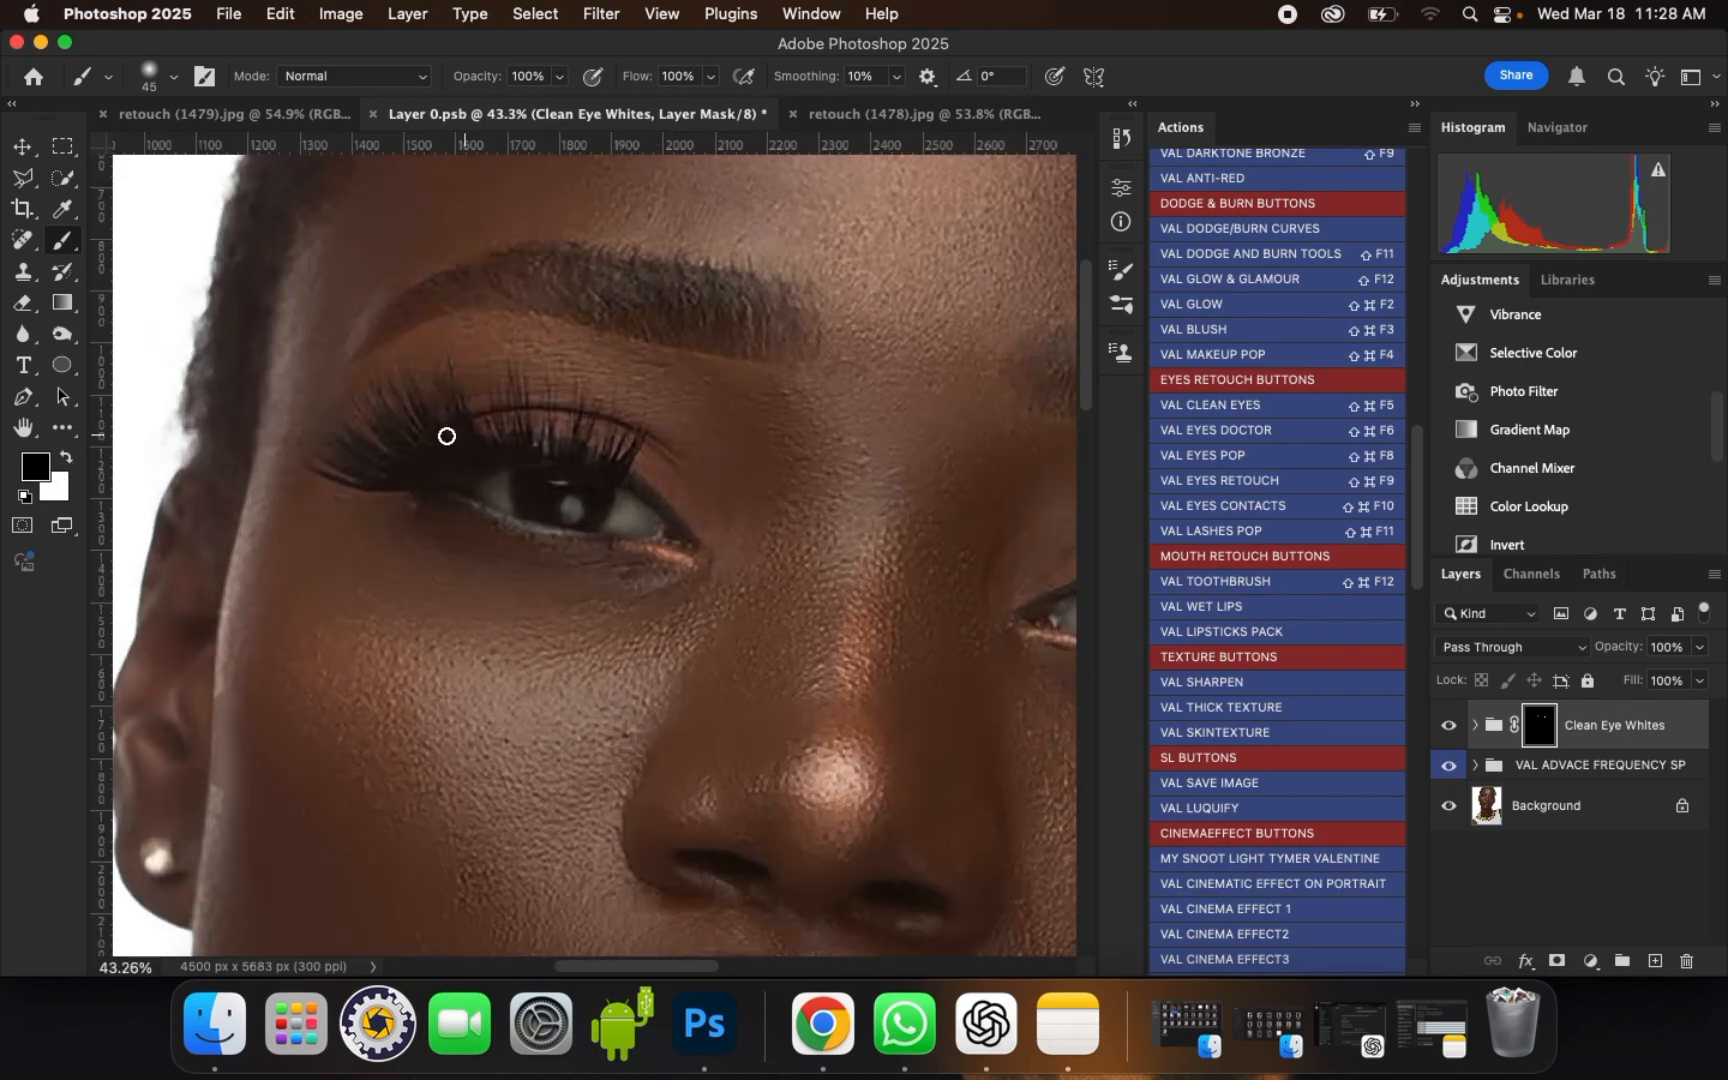
scroll(440, 425, down, 3)
scroll(872, 571, up, 1)
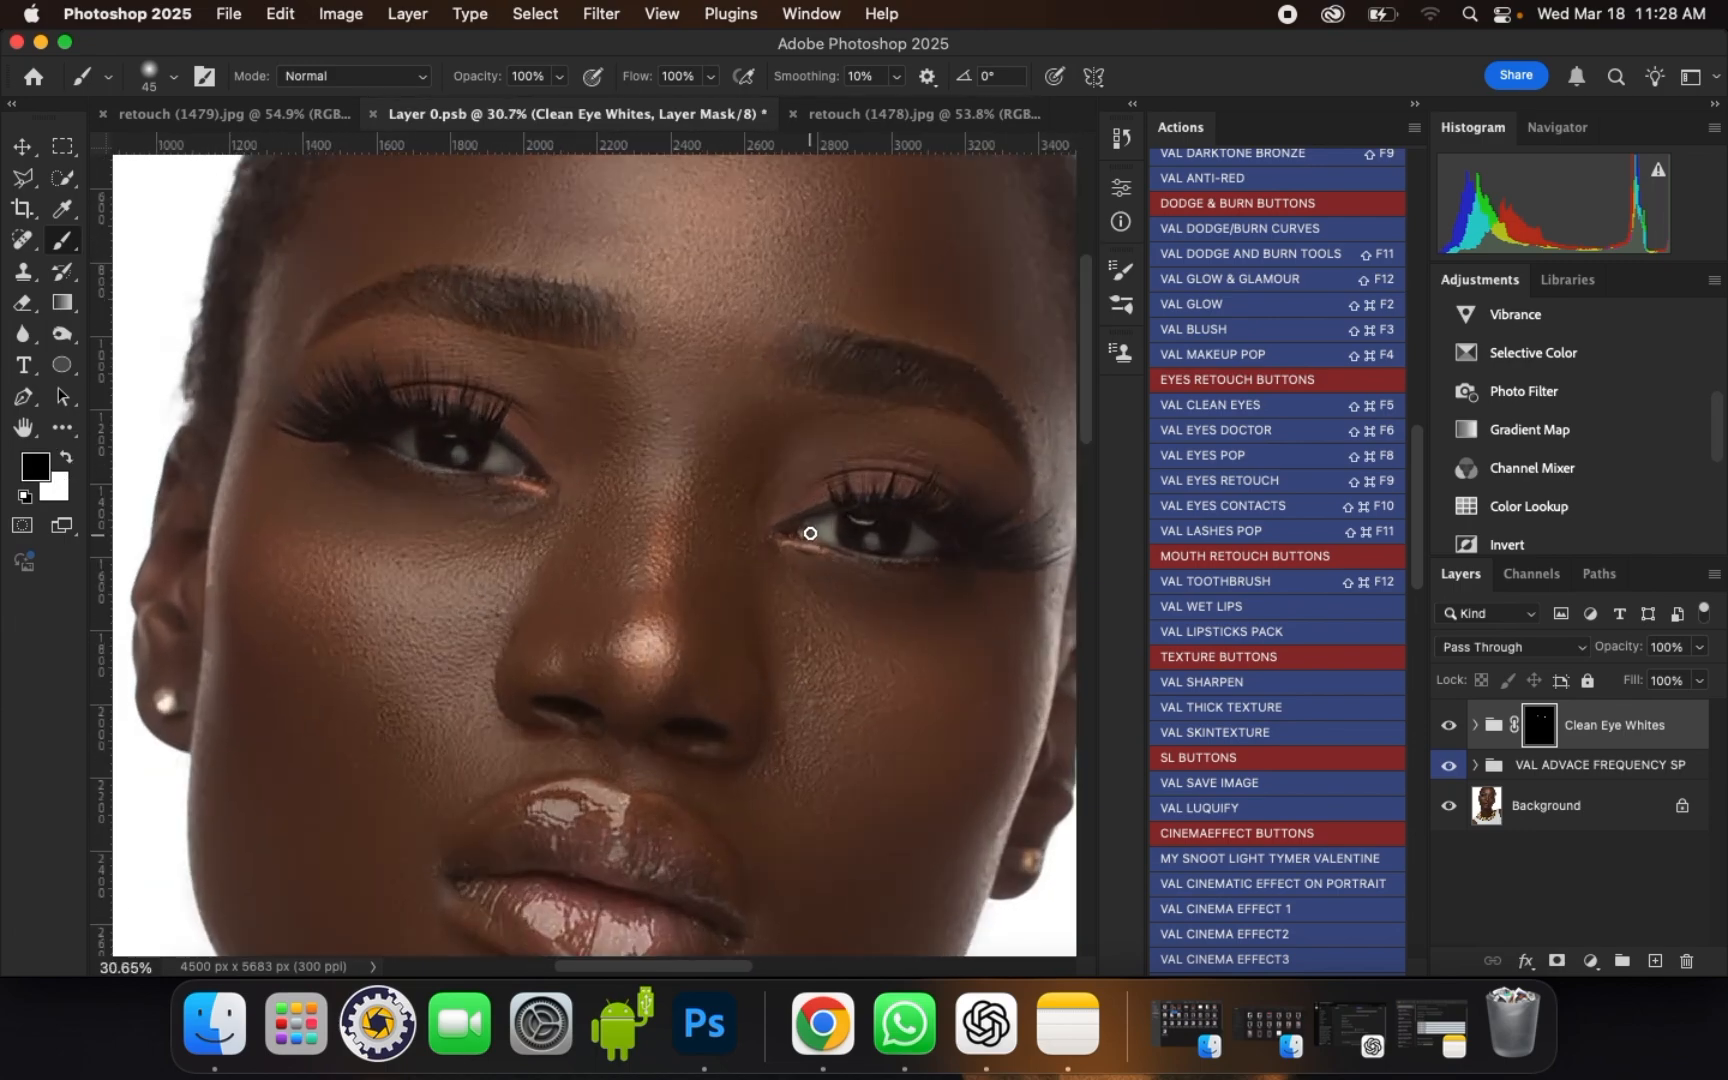
scroll(898, 562, down, 1)
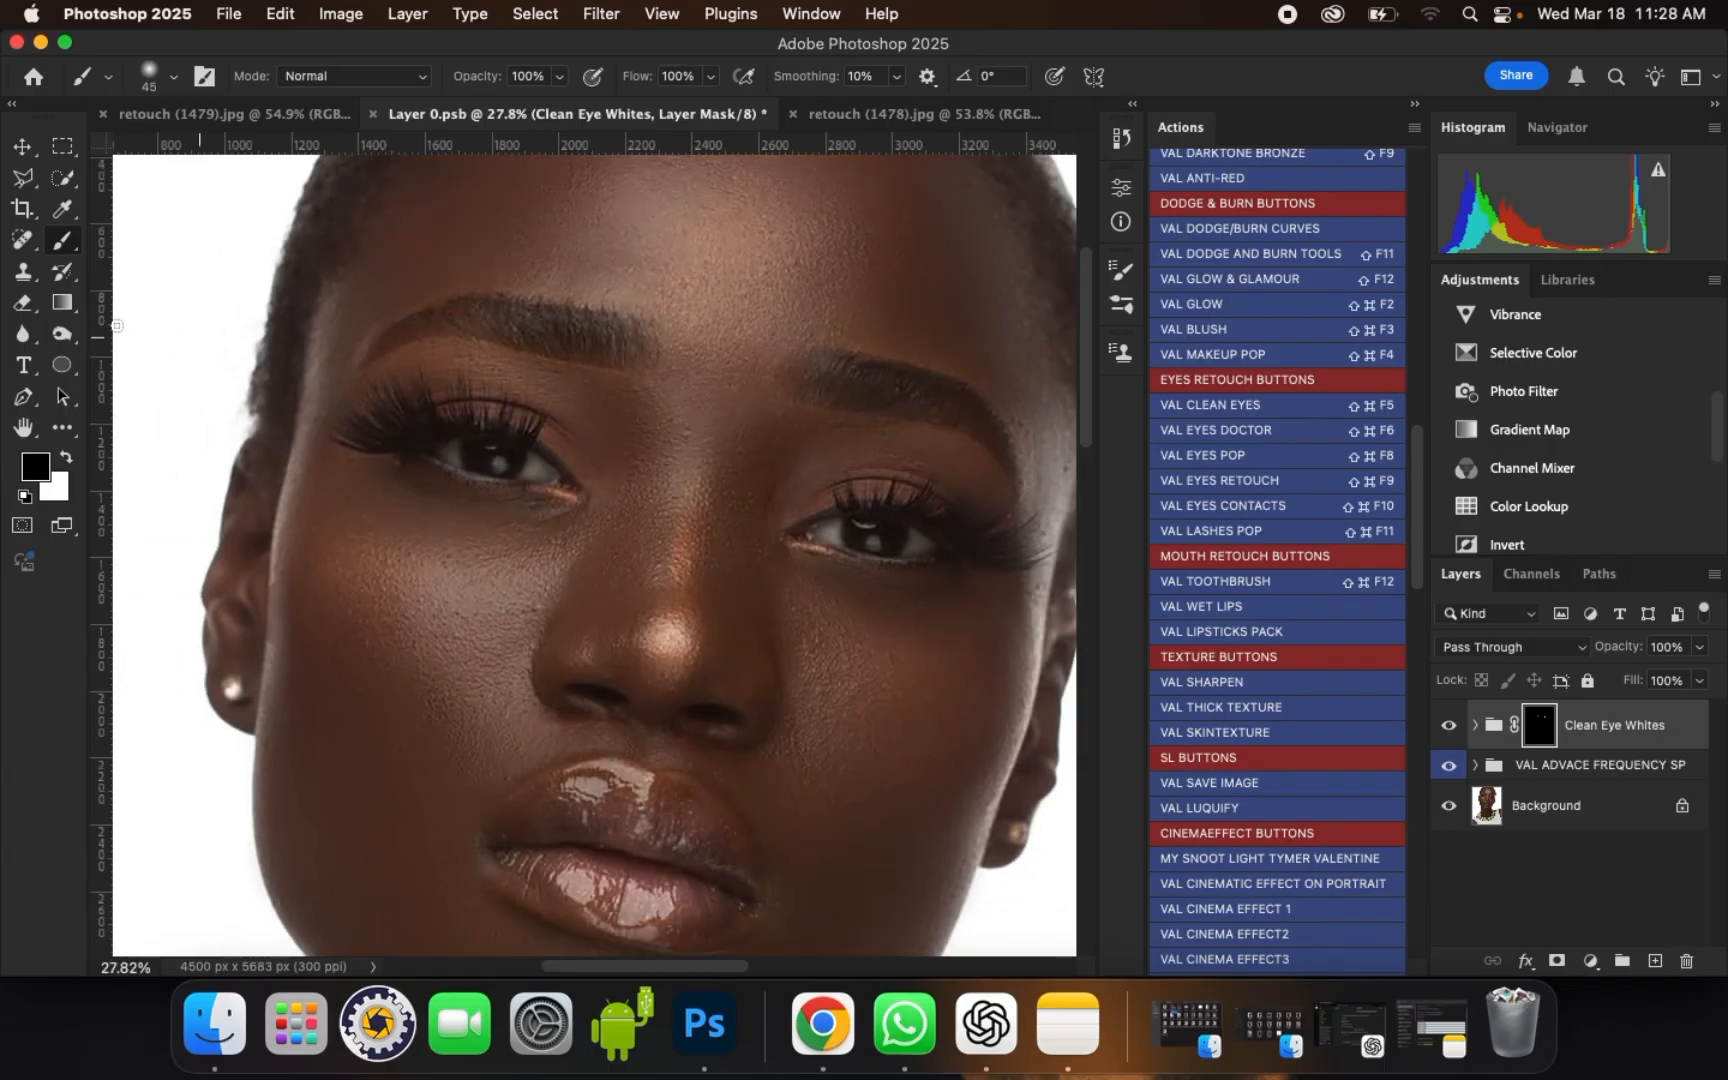
click(68, 460)
scroll(568, 436, up, 4)
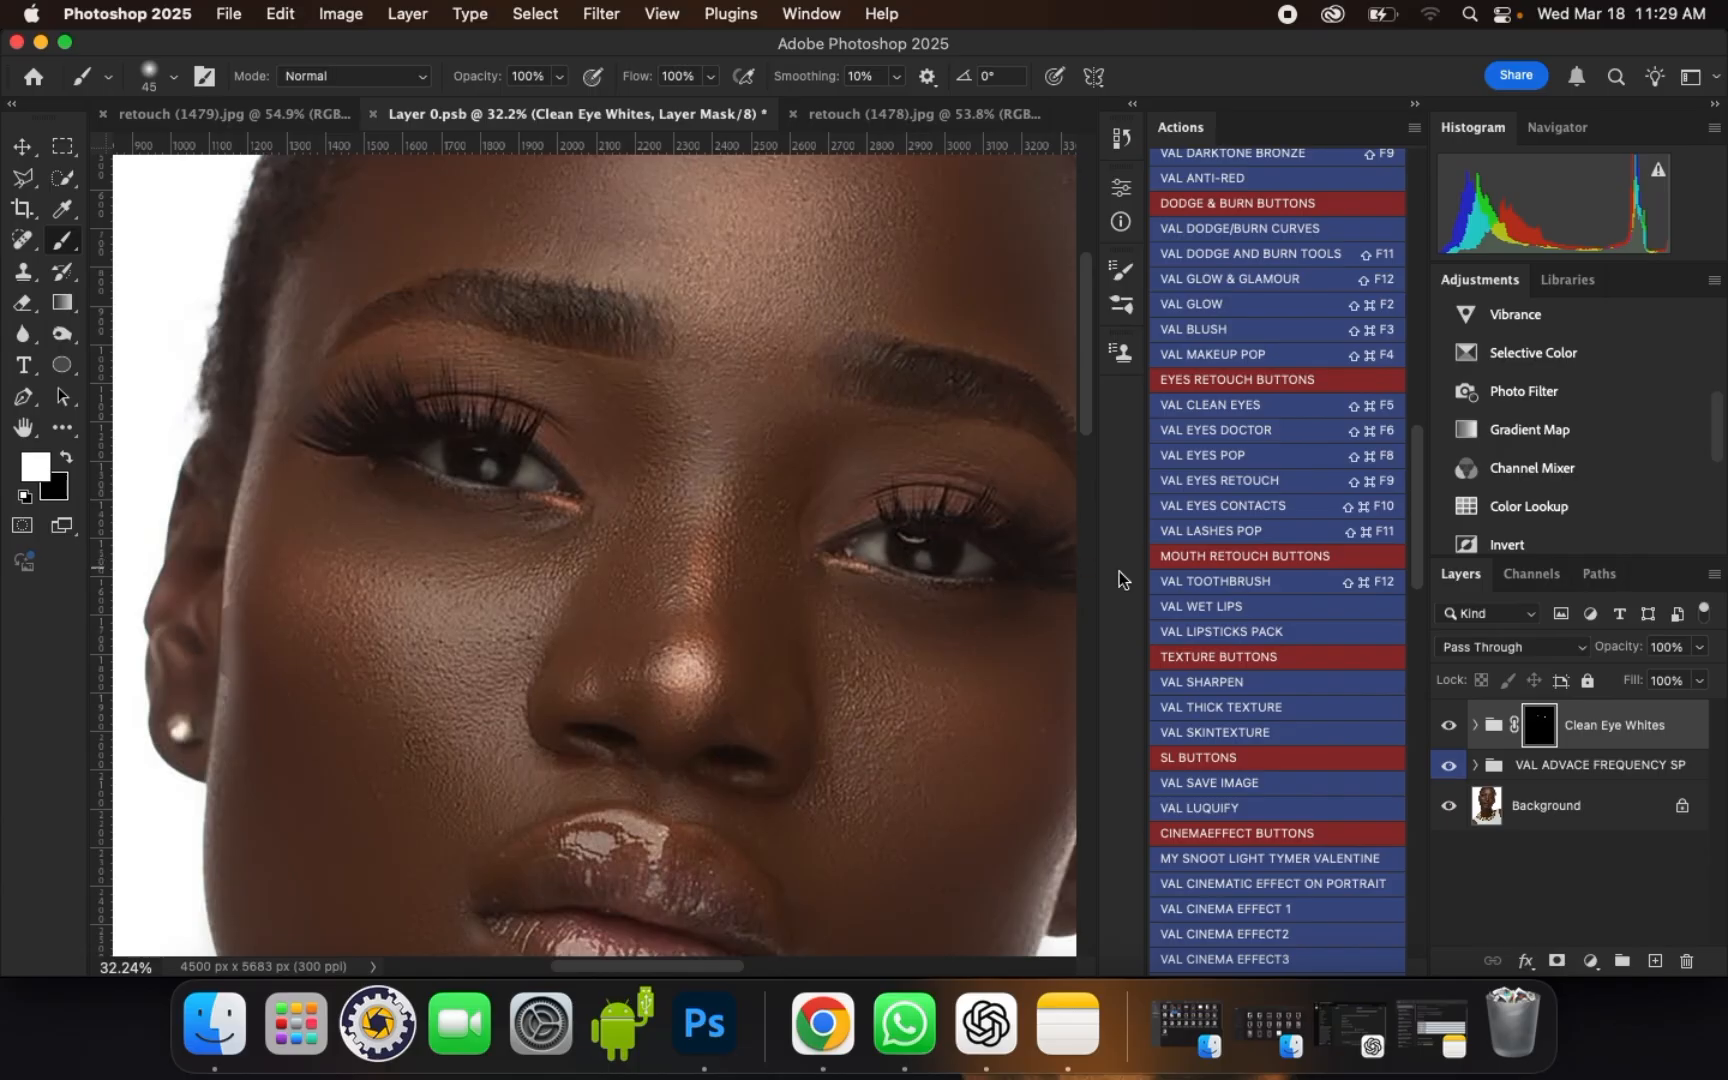
Step: Run the VAL EYES RETOUCH action and accept its instructions
click(1216, 481)
key(Return)
key(Return)
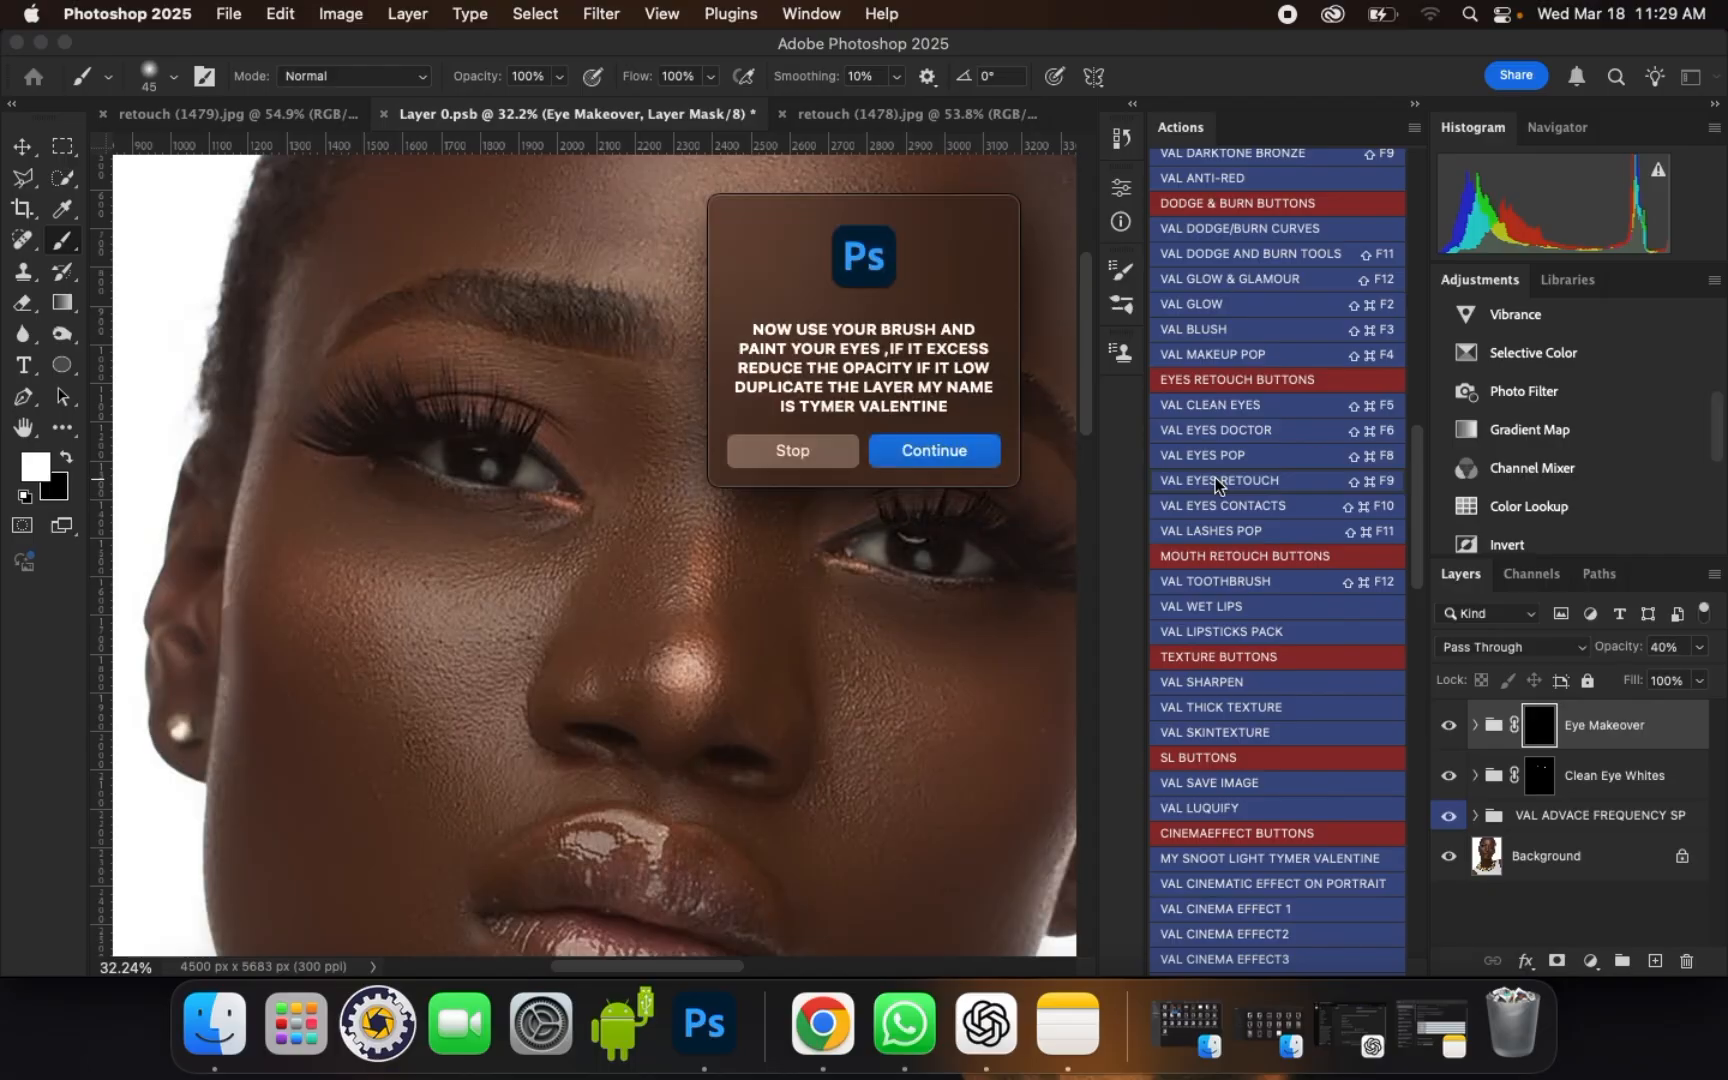
key(Return)
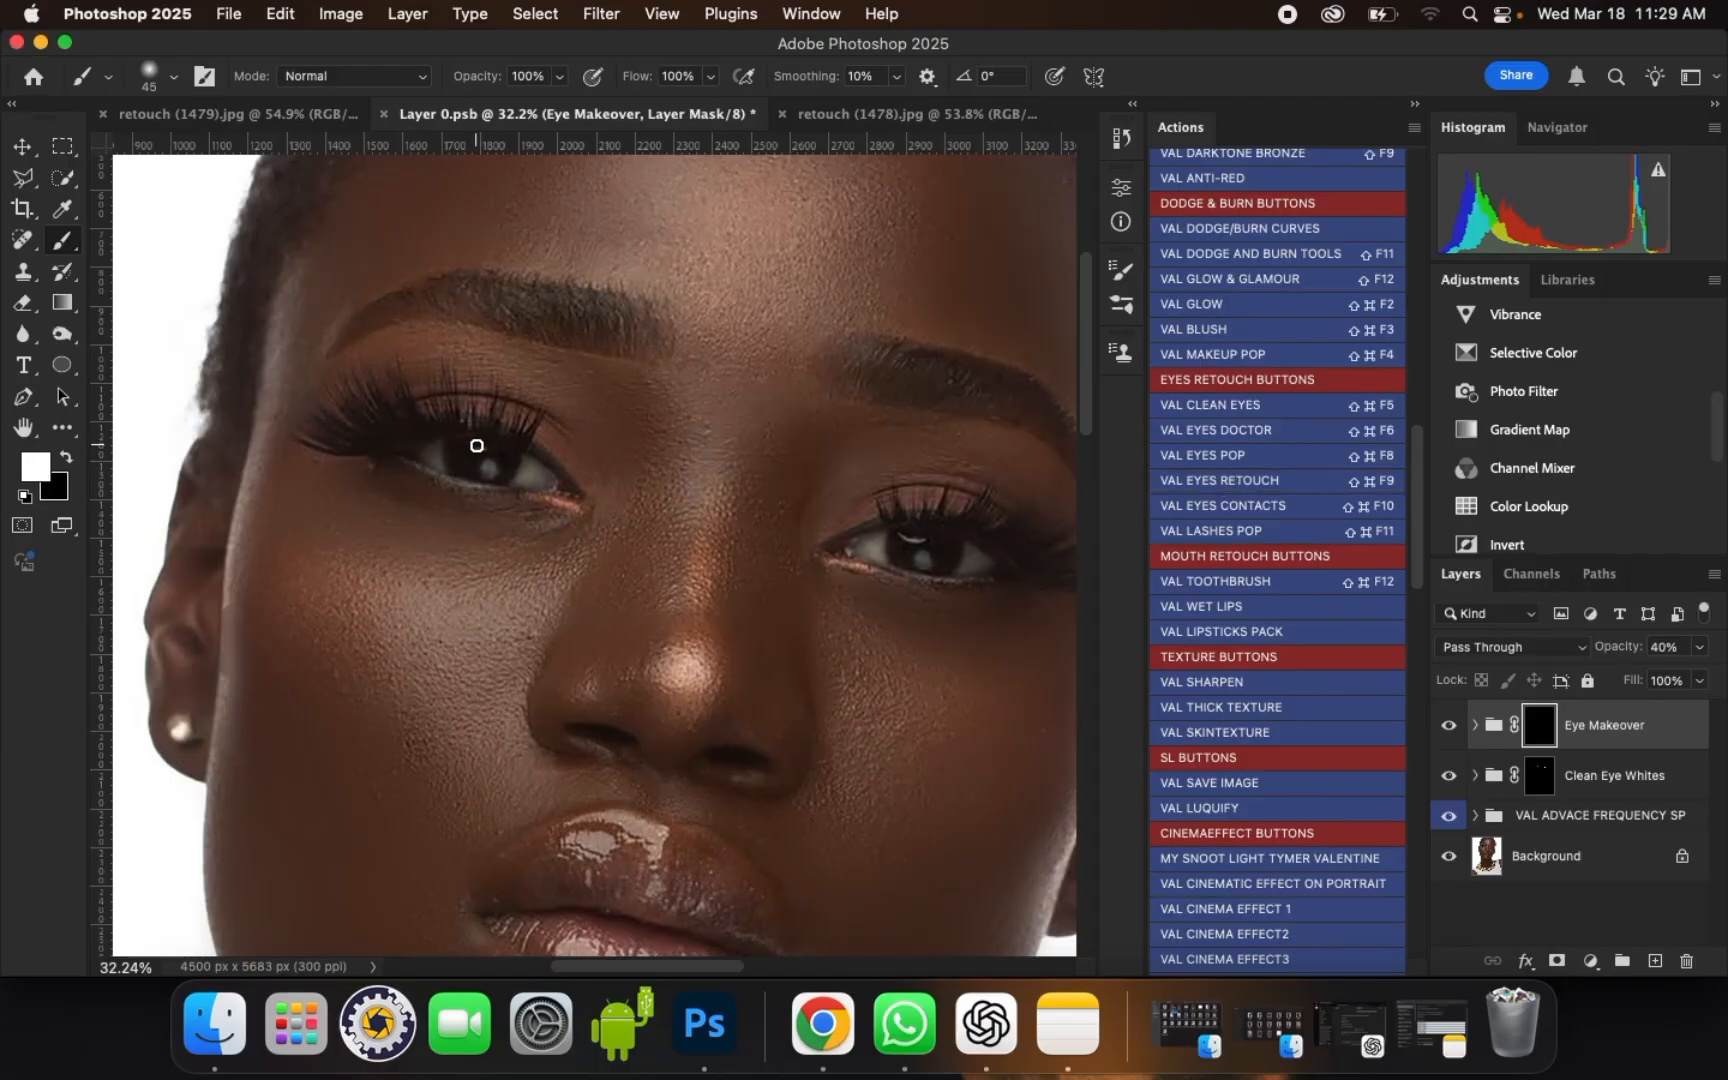
Step: Paint white on the Eye Makeover mask over both eyes with a soft brush, enlarging it from 100 to 125 px
scroll(477, 446, up, 2)
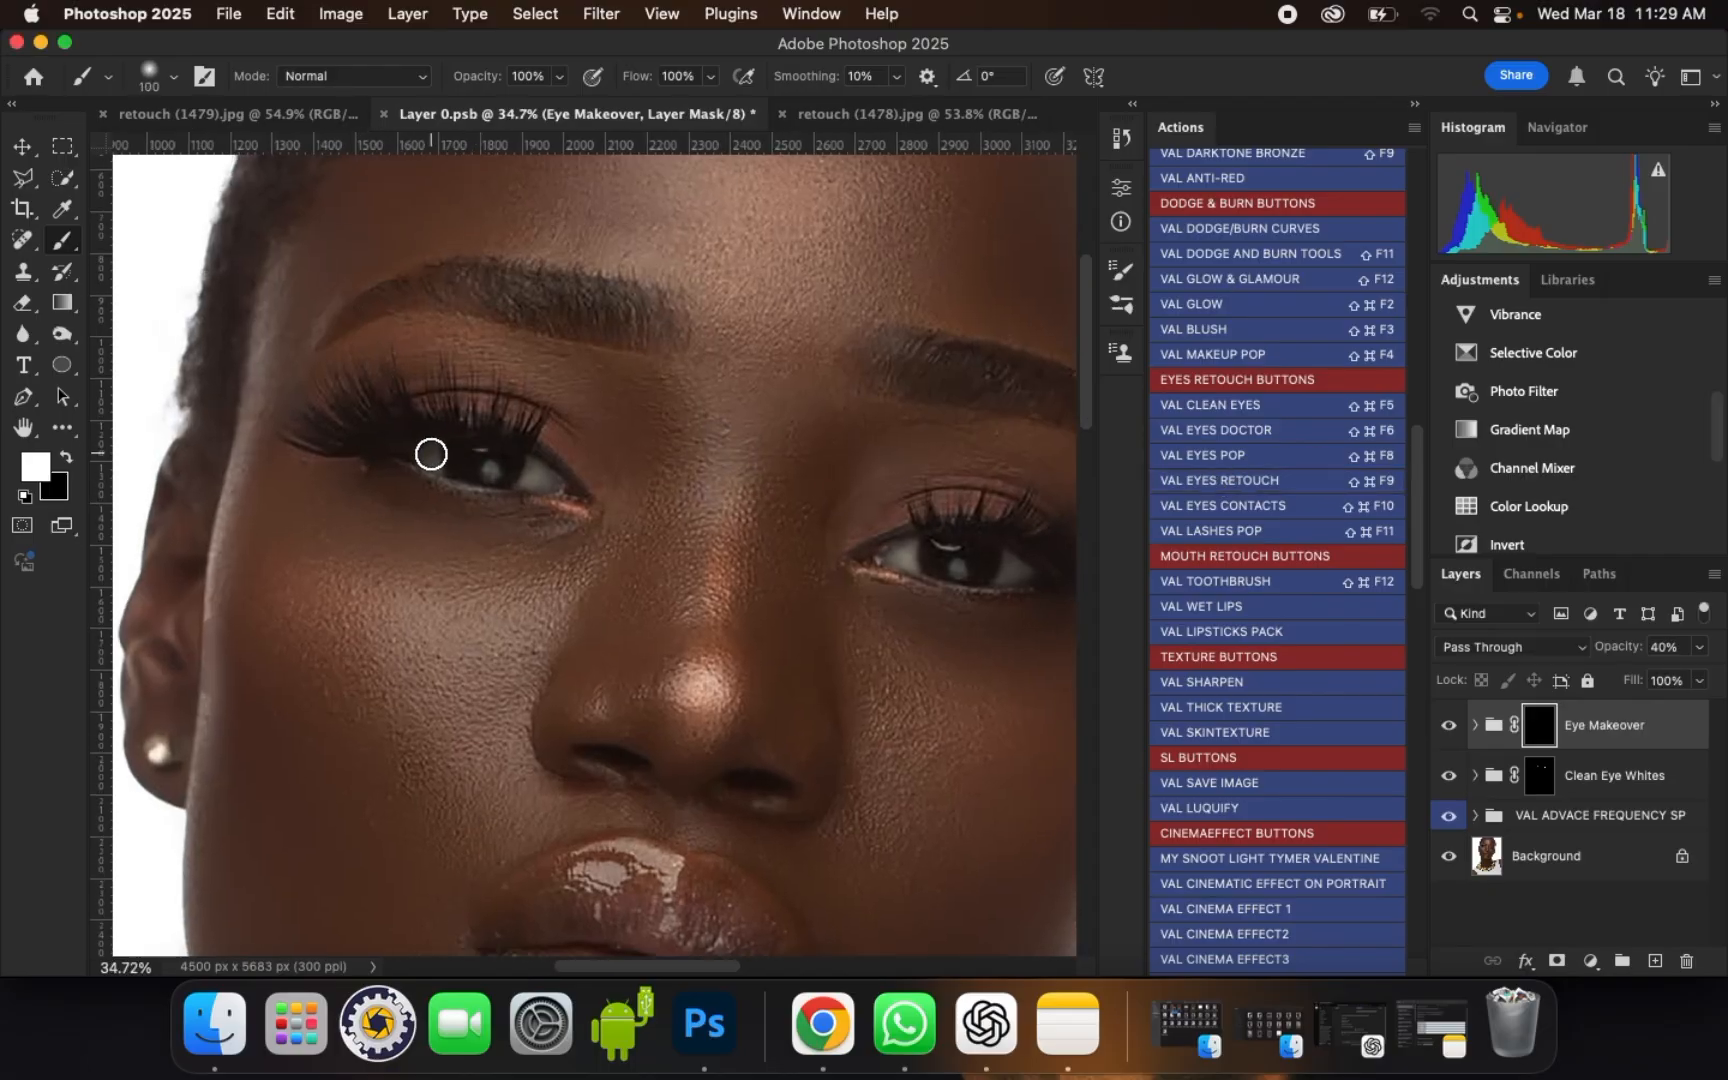
mouse_move(431, 454)
mouse_down()
mouse_move(570, 479)
mouse_move(420, 458)
mouse_move(568, 483)
mouse_move(445, 458)
mouse_up()
key(bracketright)
mouse_move(1003, 563)
mouse_down()
mouse_move(888, 553)
mouse_move(1014, 579)
mouse_up()
scroll(648, 501, down, 5)
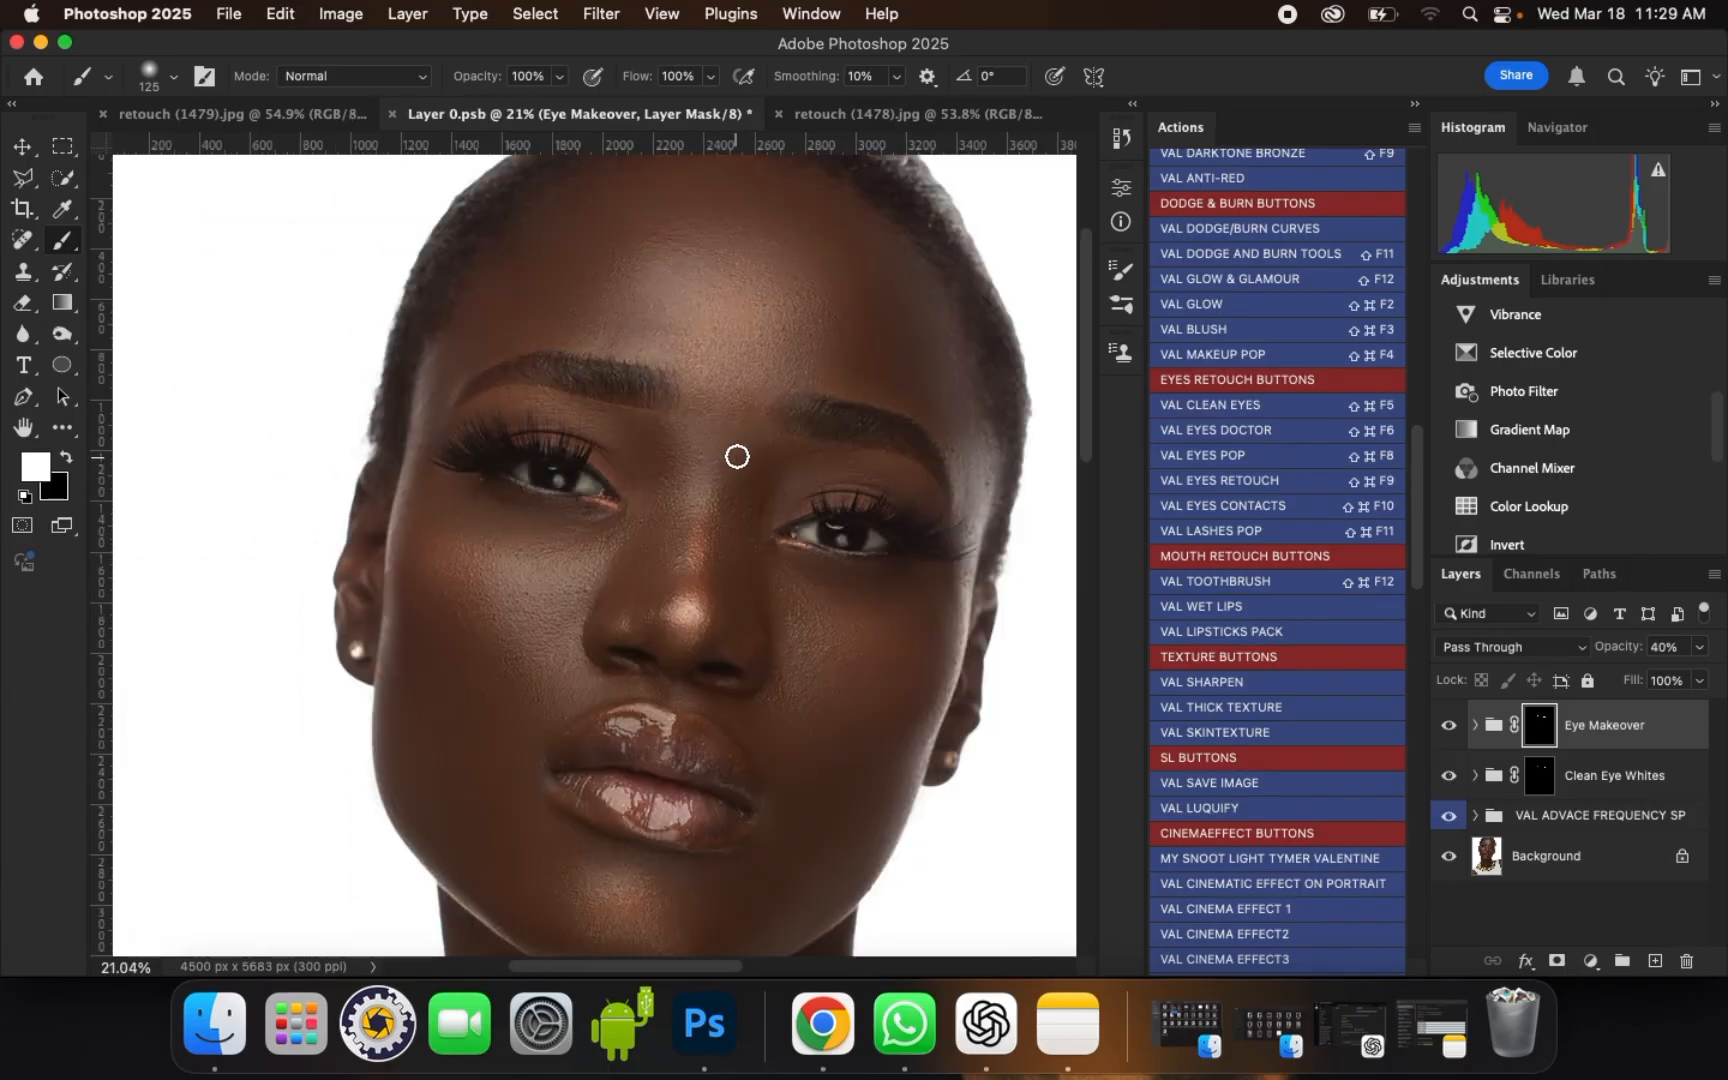
scroll(737, 456, down, 2)
scroll(789, 502, up, 4)
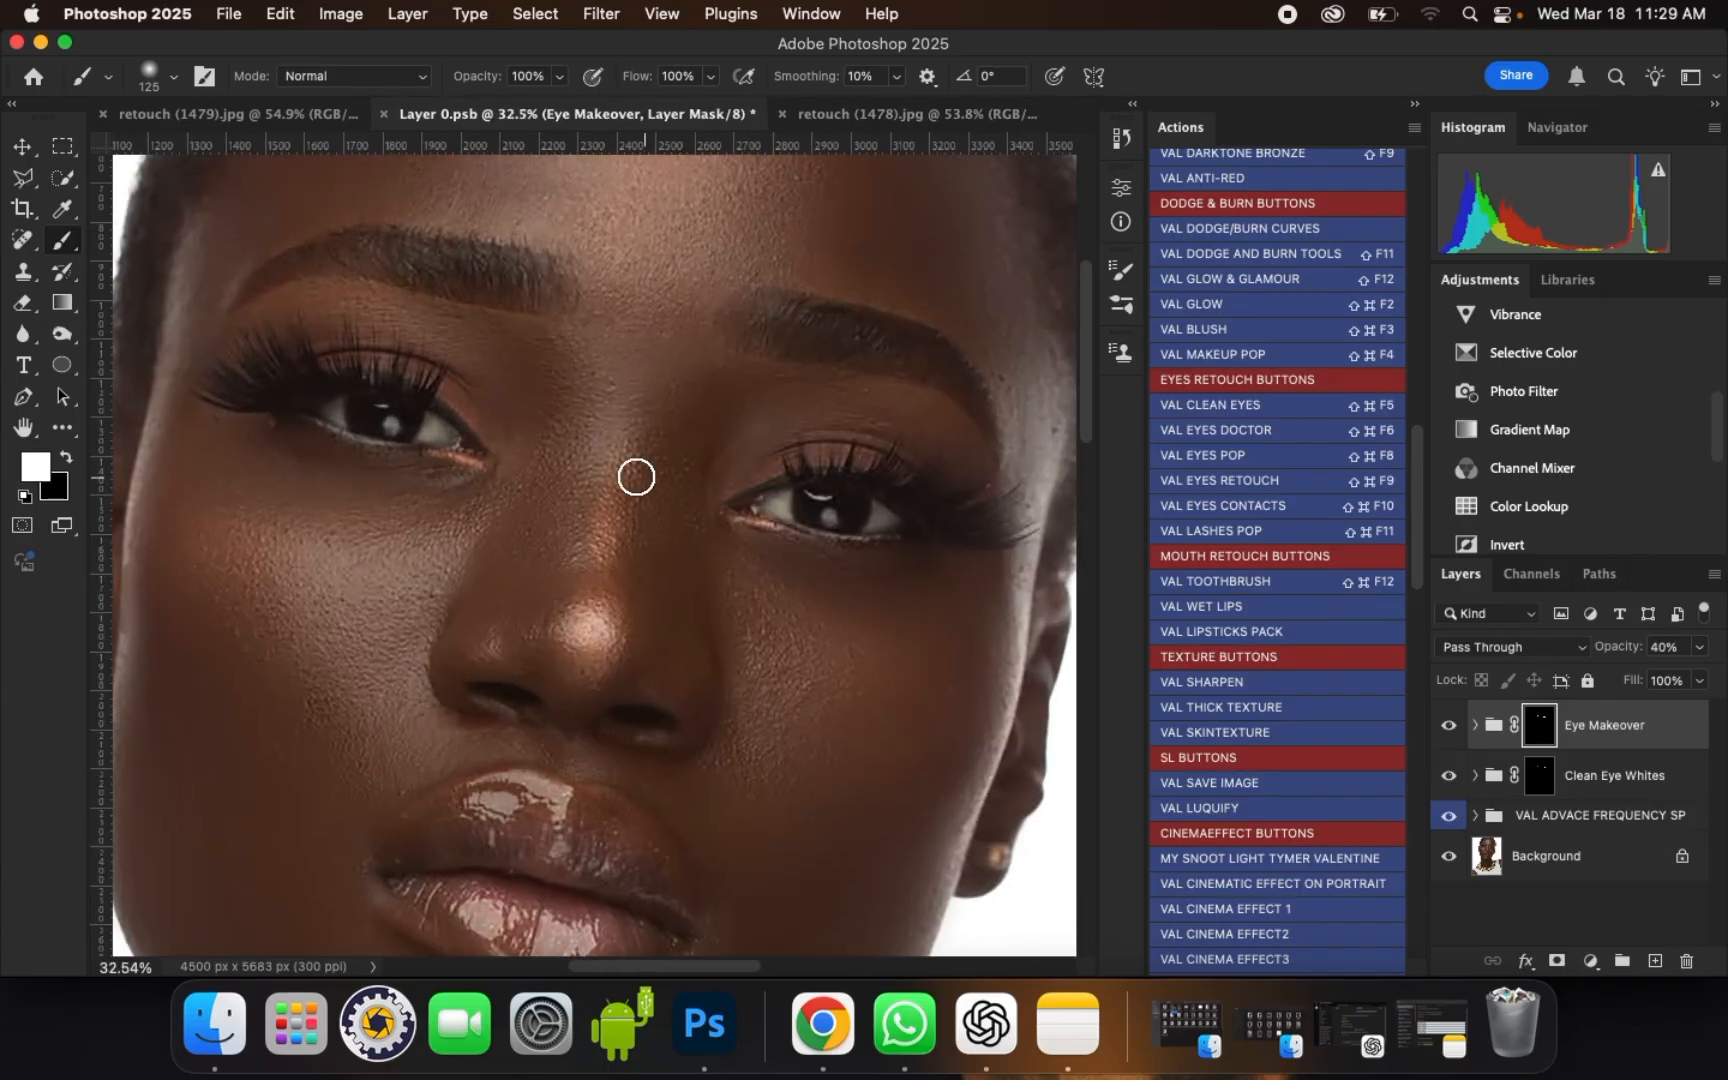
click(378, 414)
click(778, 494)
click(882, 514)
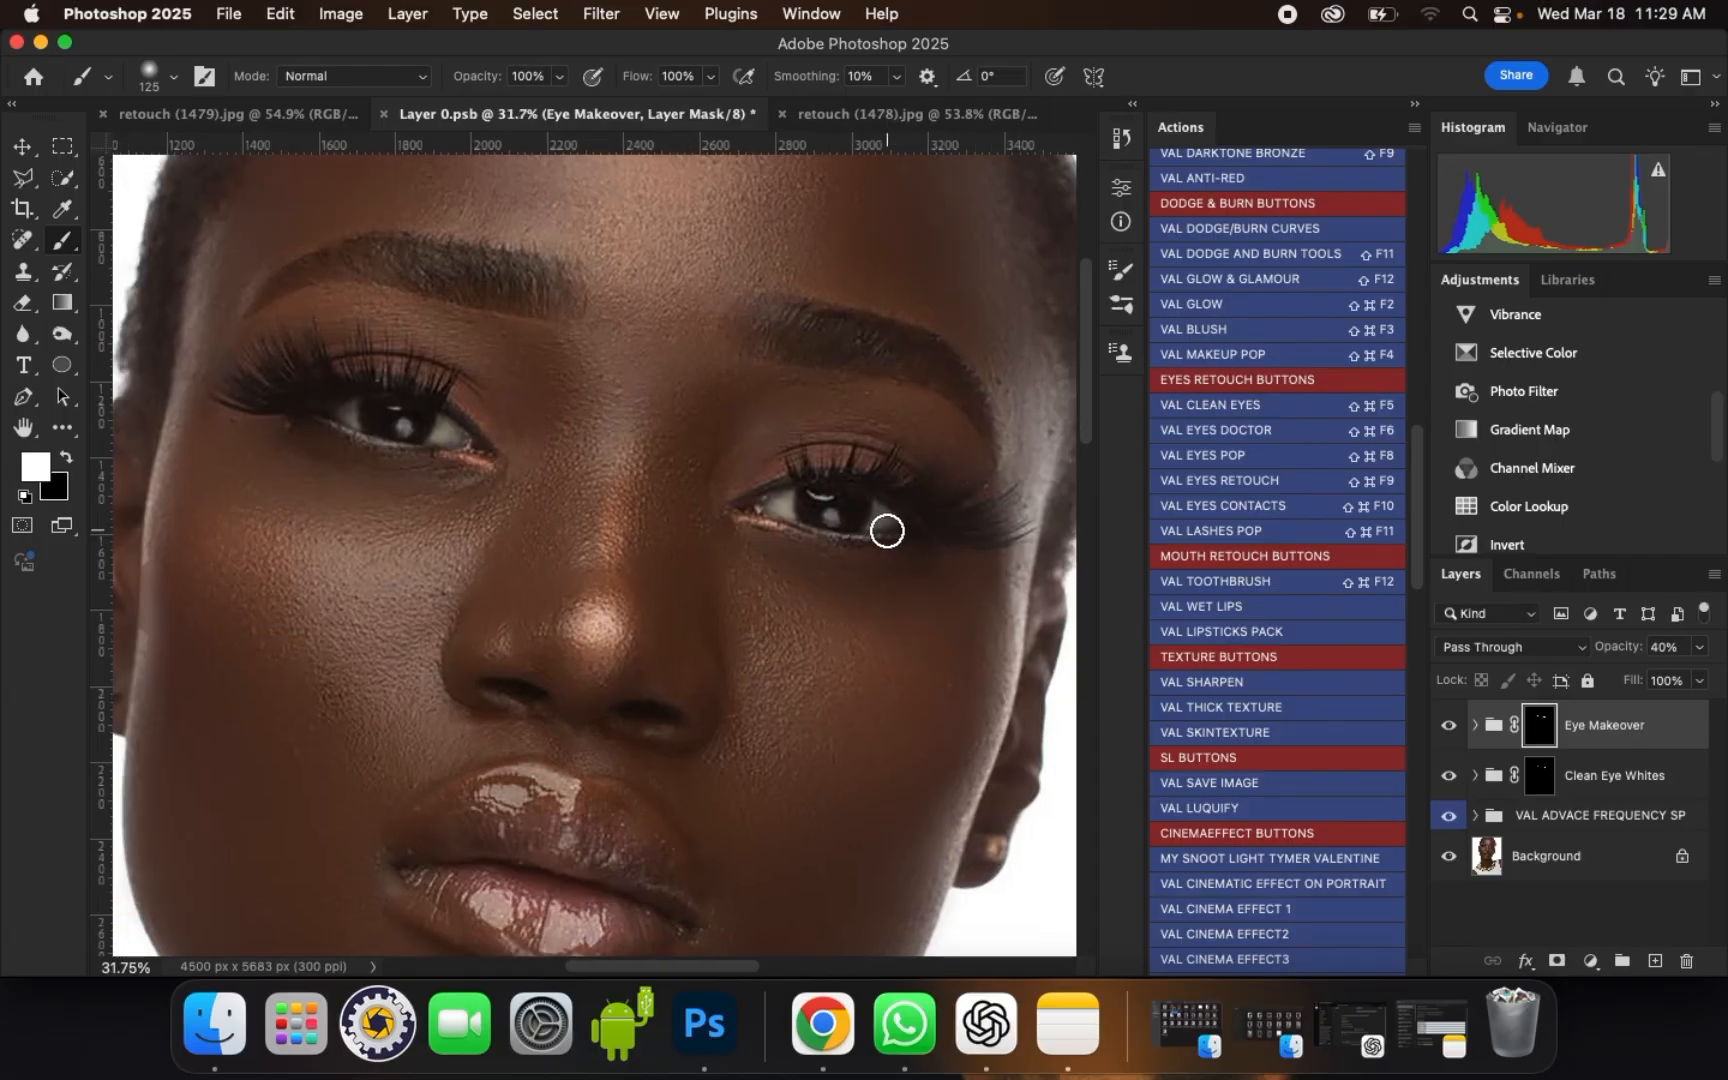
scroll(883, 525, down, 3)
scroll(922, 513, up, 4)
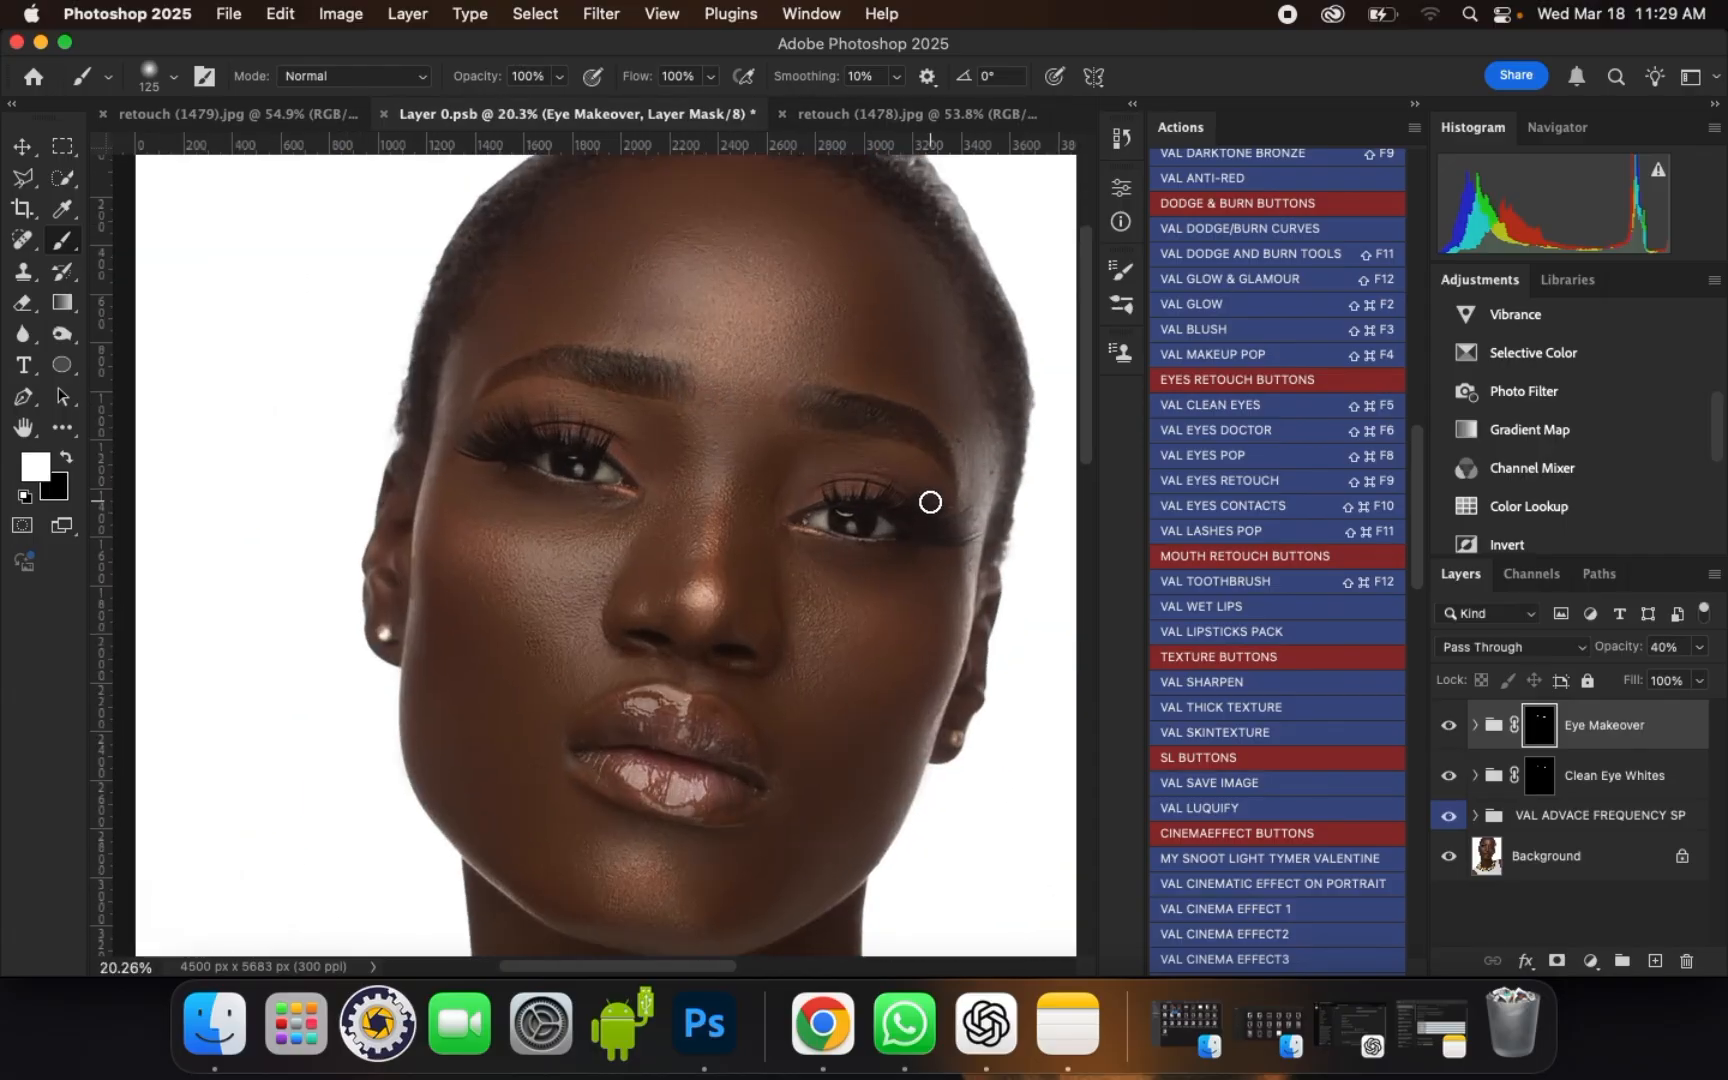
scroll(907, 538, down, 3)
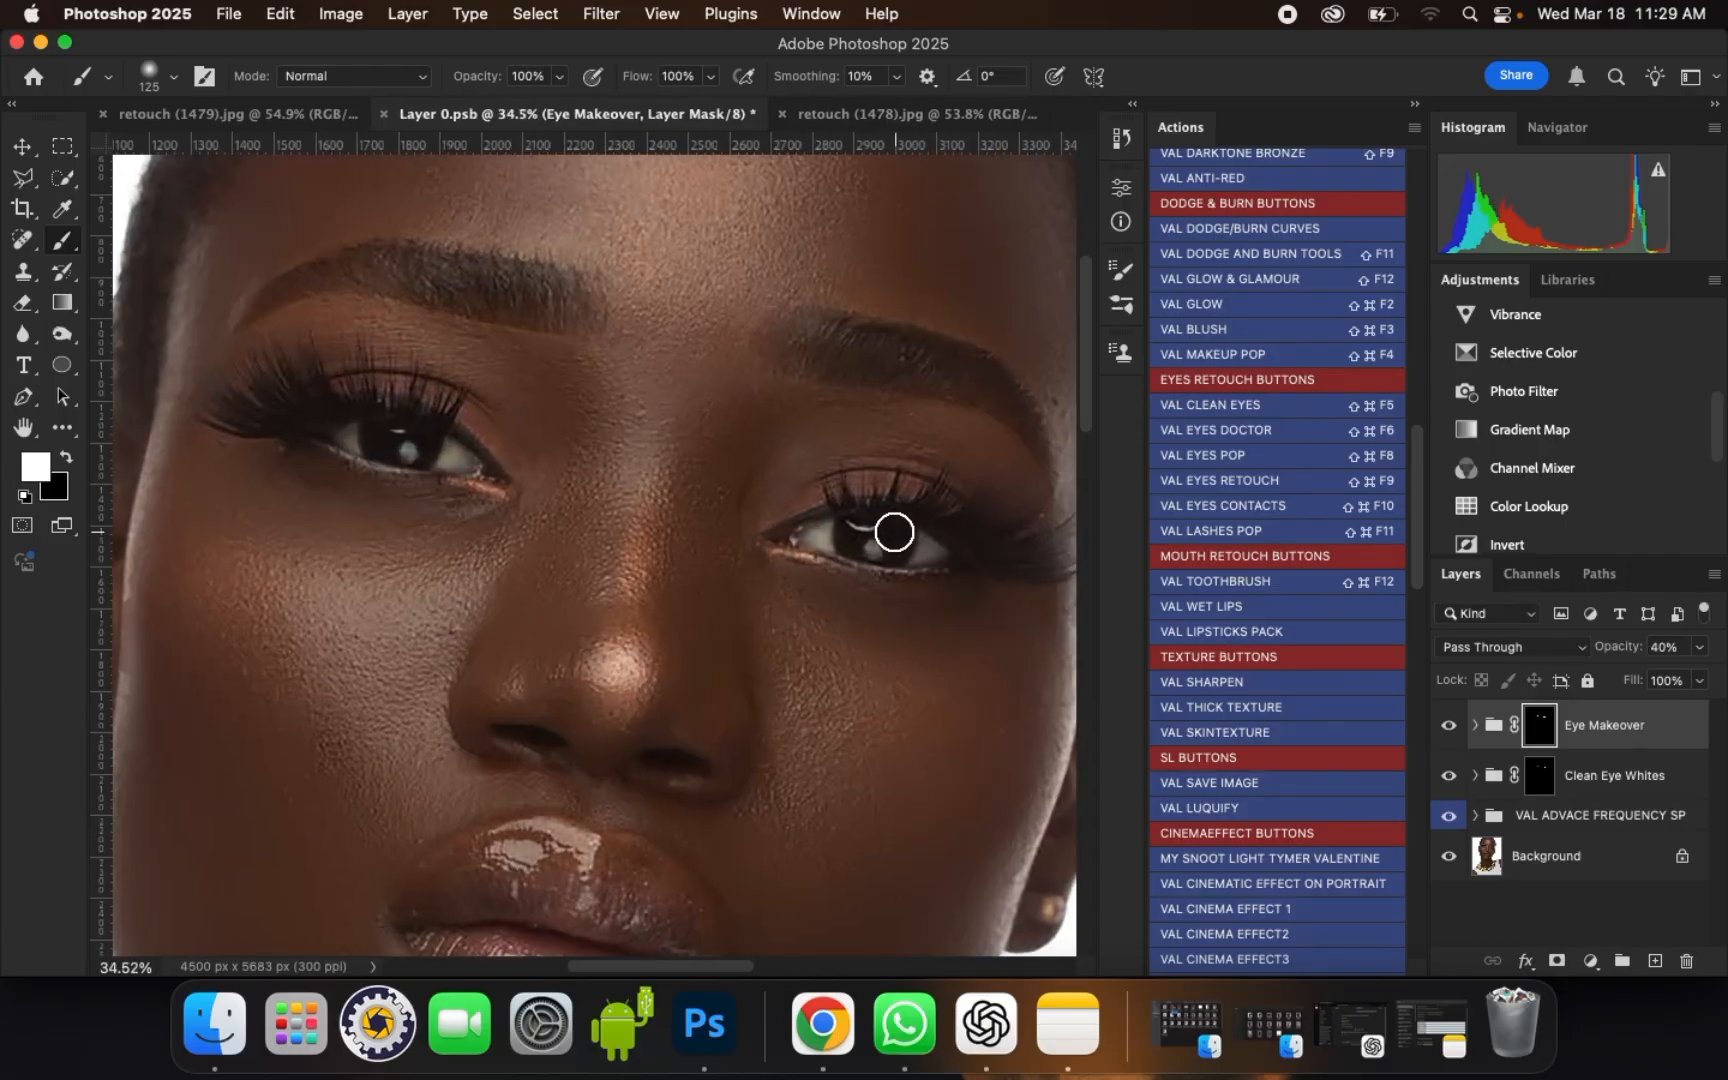
Step: Run the VAL EYES DOCTOR action and accept its instructions
scroll(903, 521, up, 4)
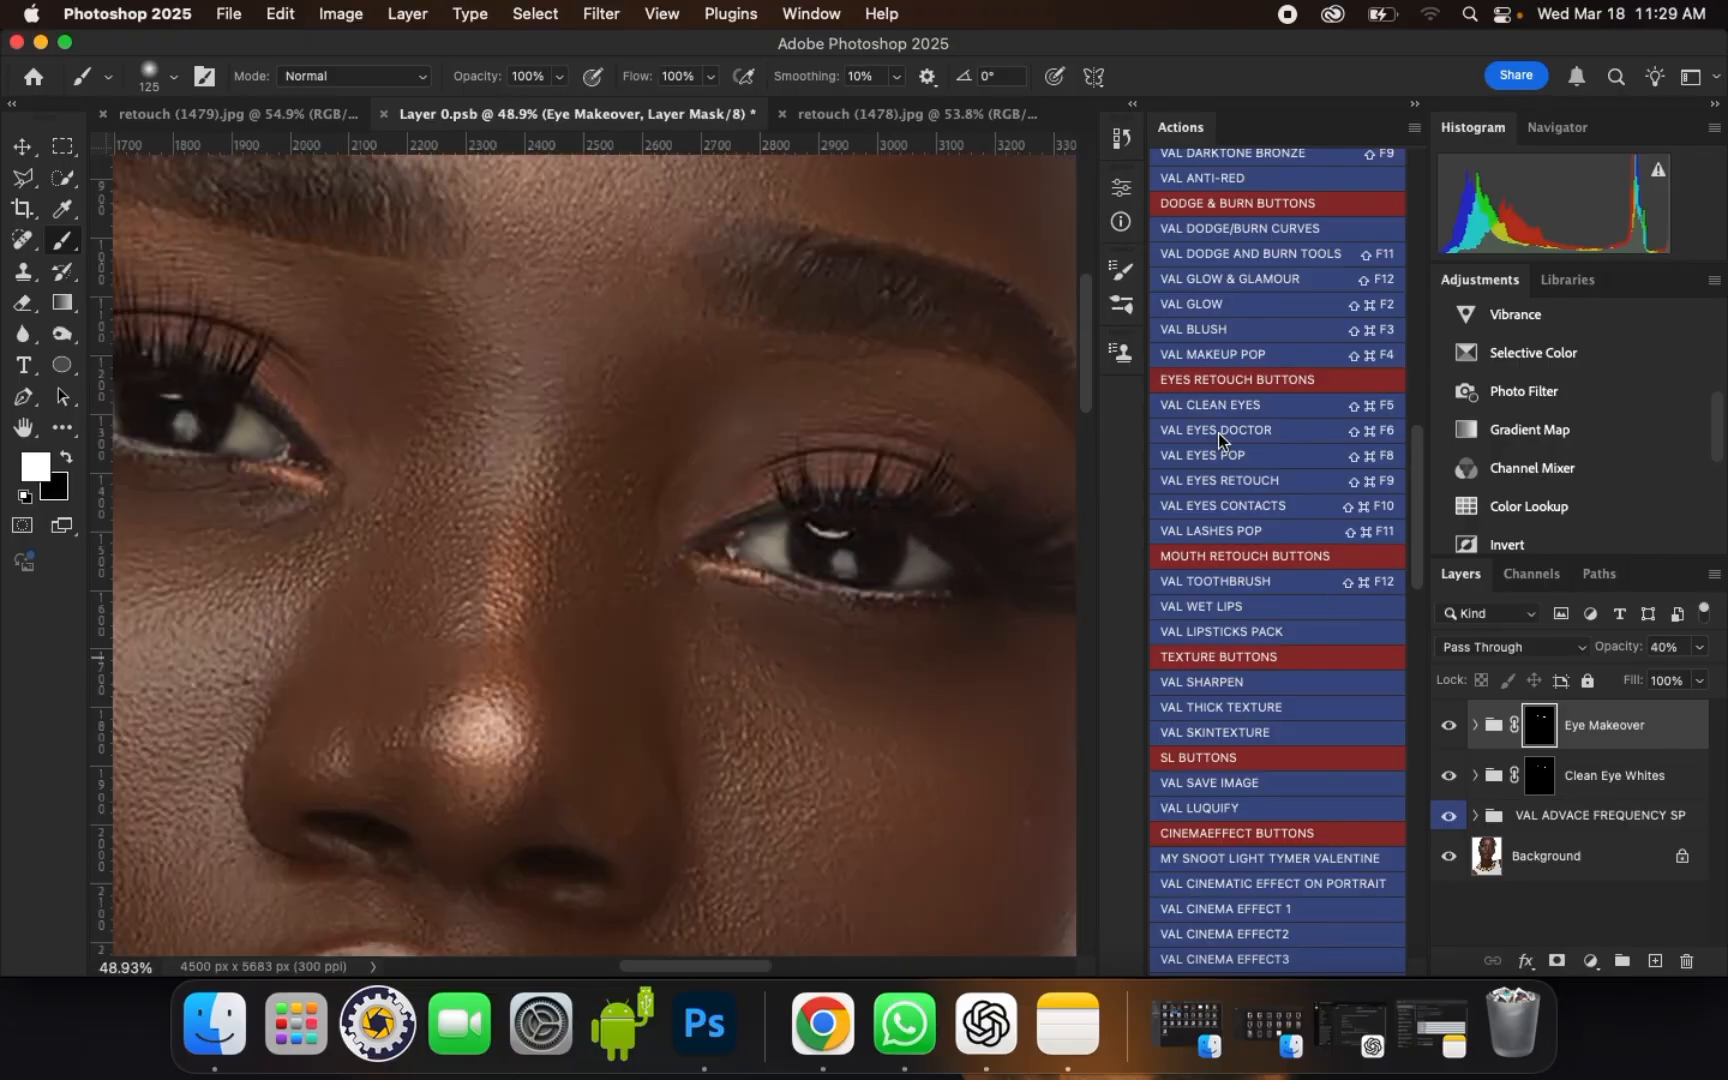
click(1226, 432)
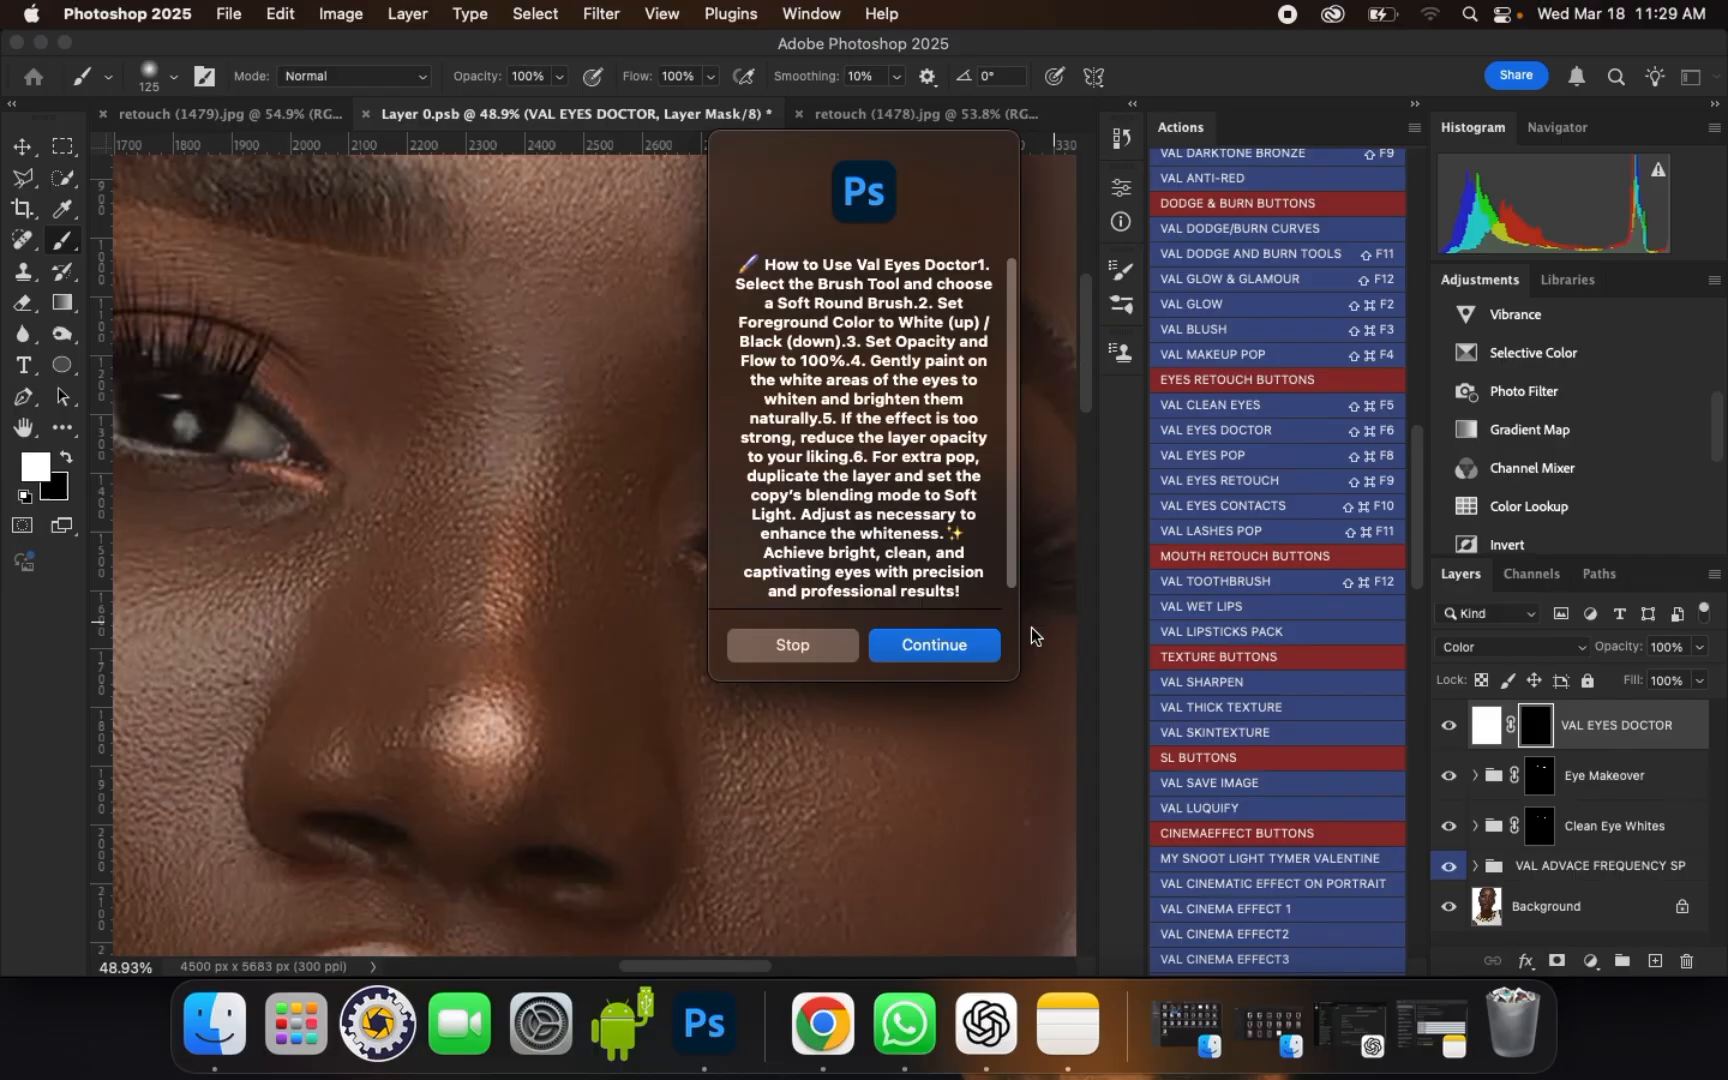
click(983, 644)
Step: Paint white on the VAL EYES DOCTOR mask over the whites of the portrait's right-hand eye with a 50 px brush
scroll(758, 551, up, 1)
key([)
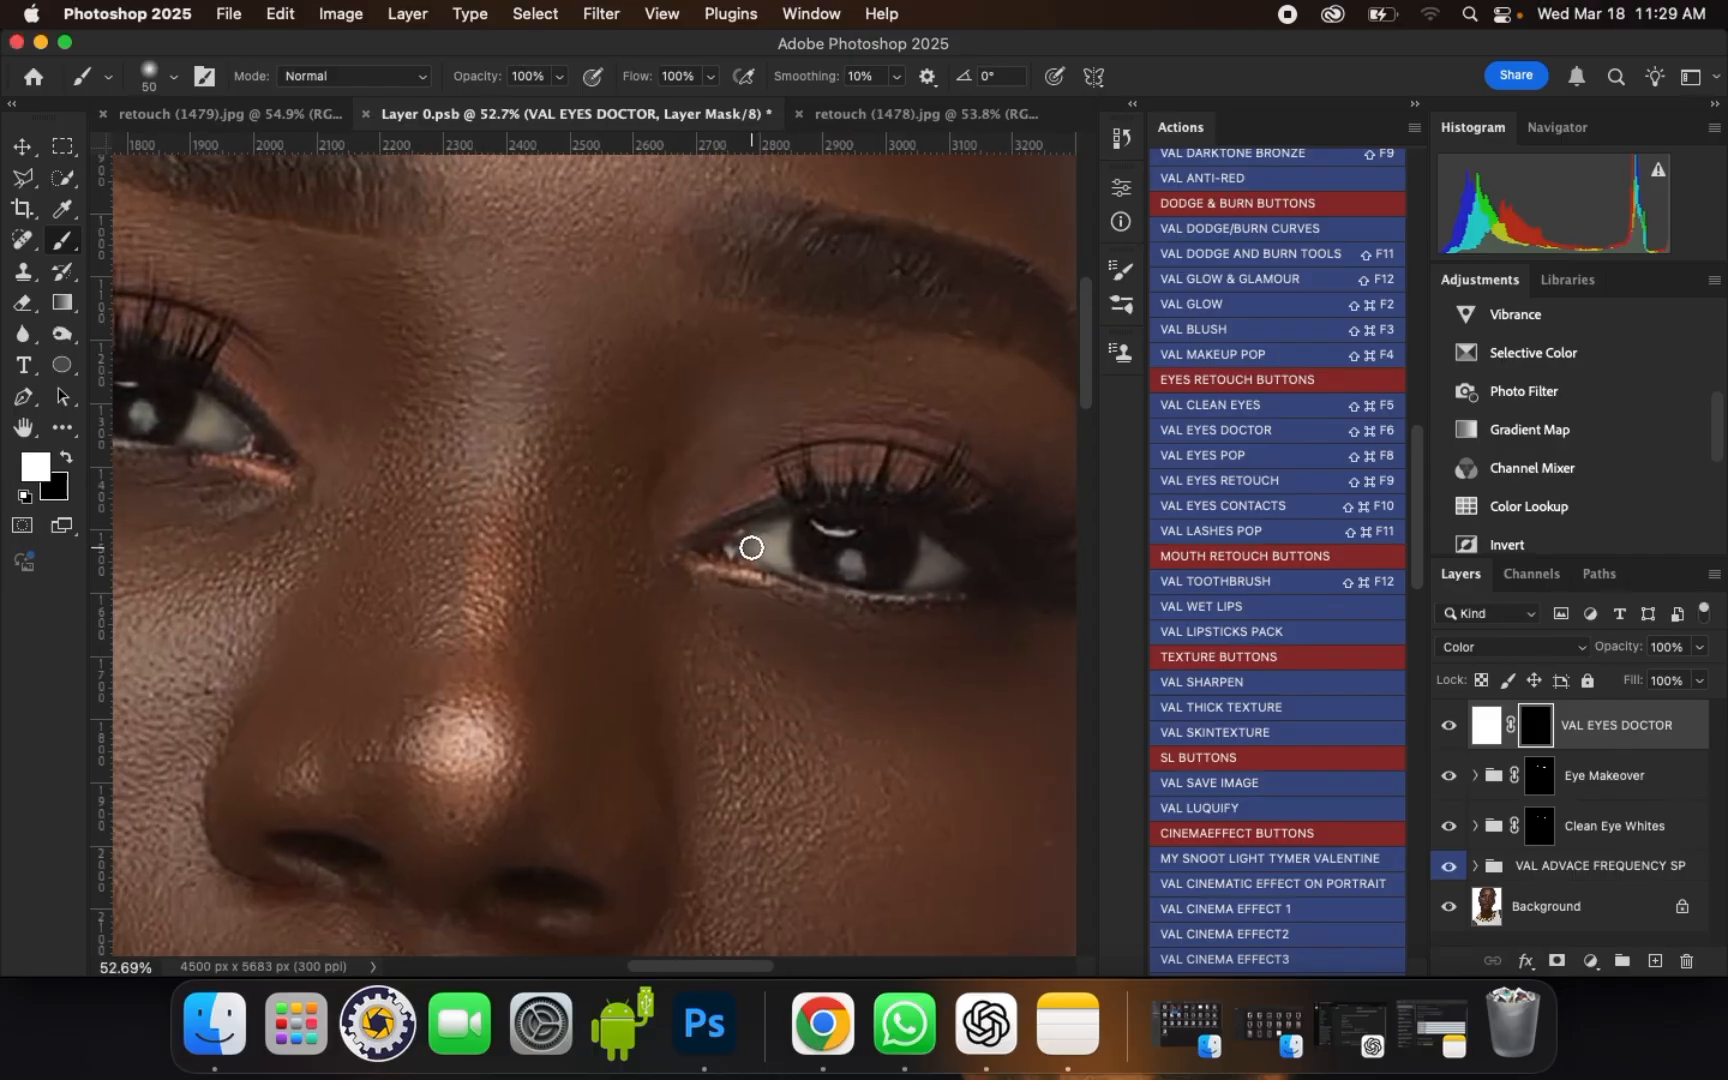
mouse_move(751, 548)
mouse_down()
mouse_move(937, 544)
mouse_move(947, 573)
mouse_move(914, 579)
mouse_move(930, 563)
mouse_up()
scroll(930, 563, down, 1)
Step: Paint white on the VAL EYES DOCTOR mask over the whites of the portrait's left-hand eye with a 45 px brush
key([)
scroll(235, 428, up, 3)
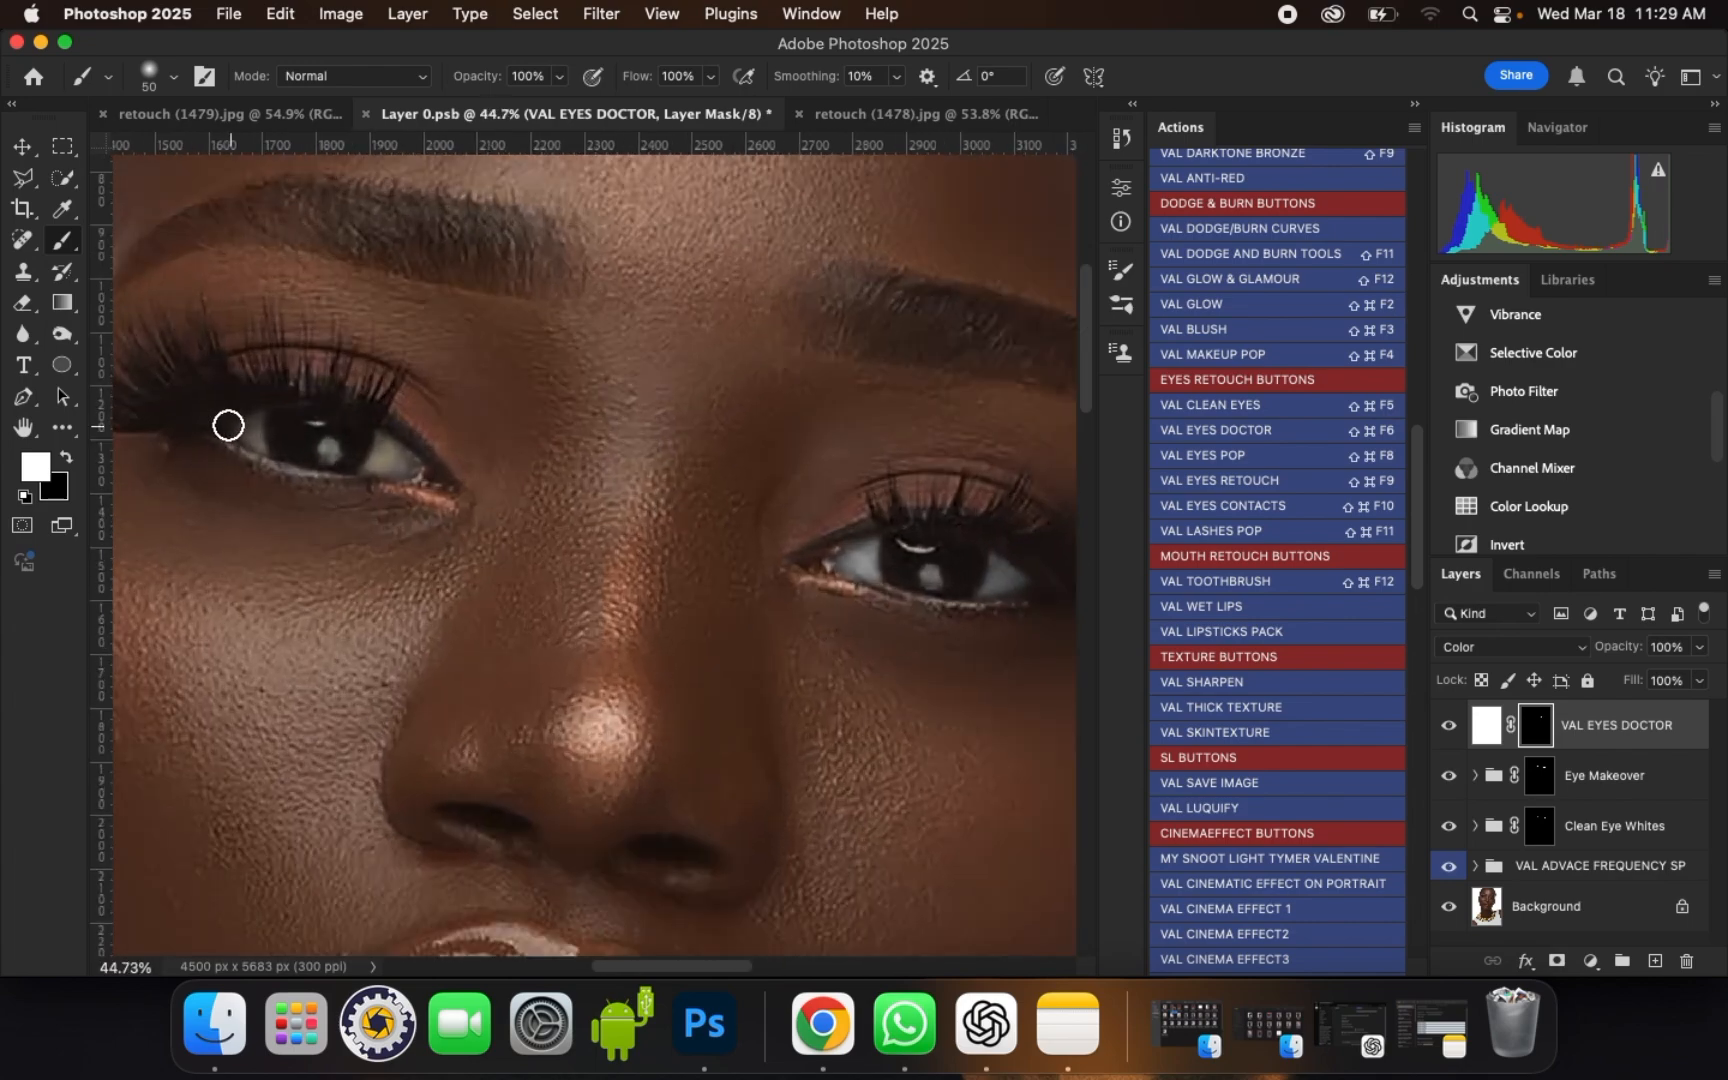
mouse_move(243, 432)
mouse_down()
mouse_move(494, 453)
mouse_move(476, 491)
mouse_move(518, 506)
mouse_move(510, 468)
mouse_move(490, 461)
mouse_move(510, 508)
mouse_up()
scroll(510, 508, down, 3)
scroll(510, 508, down, 3)
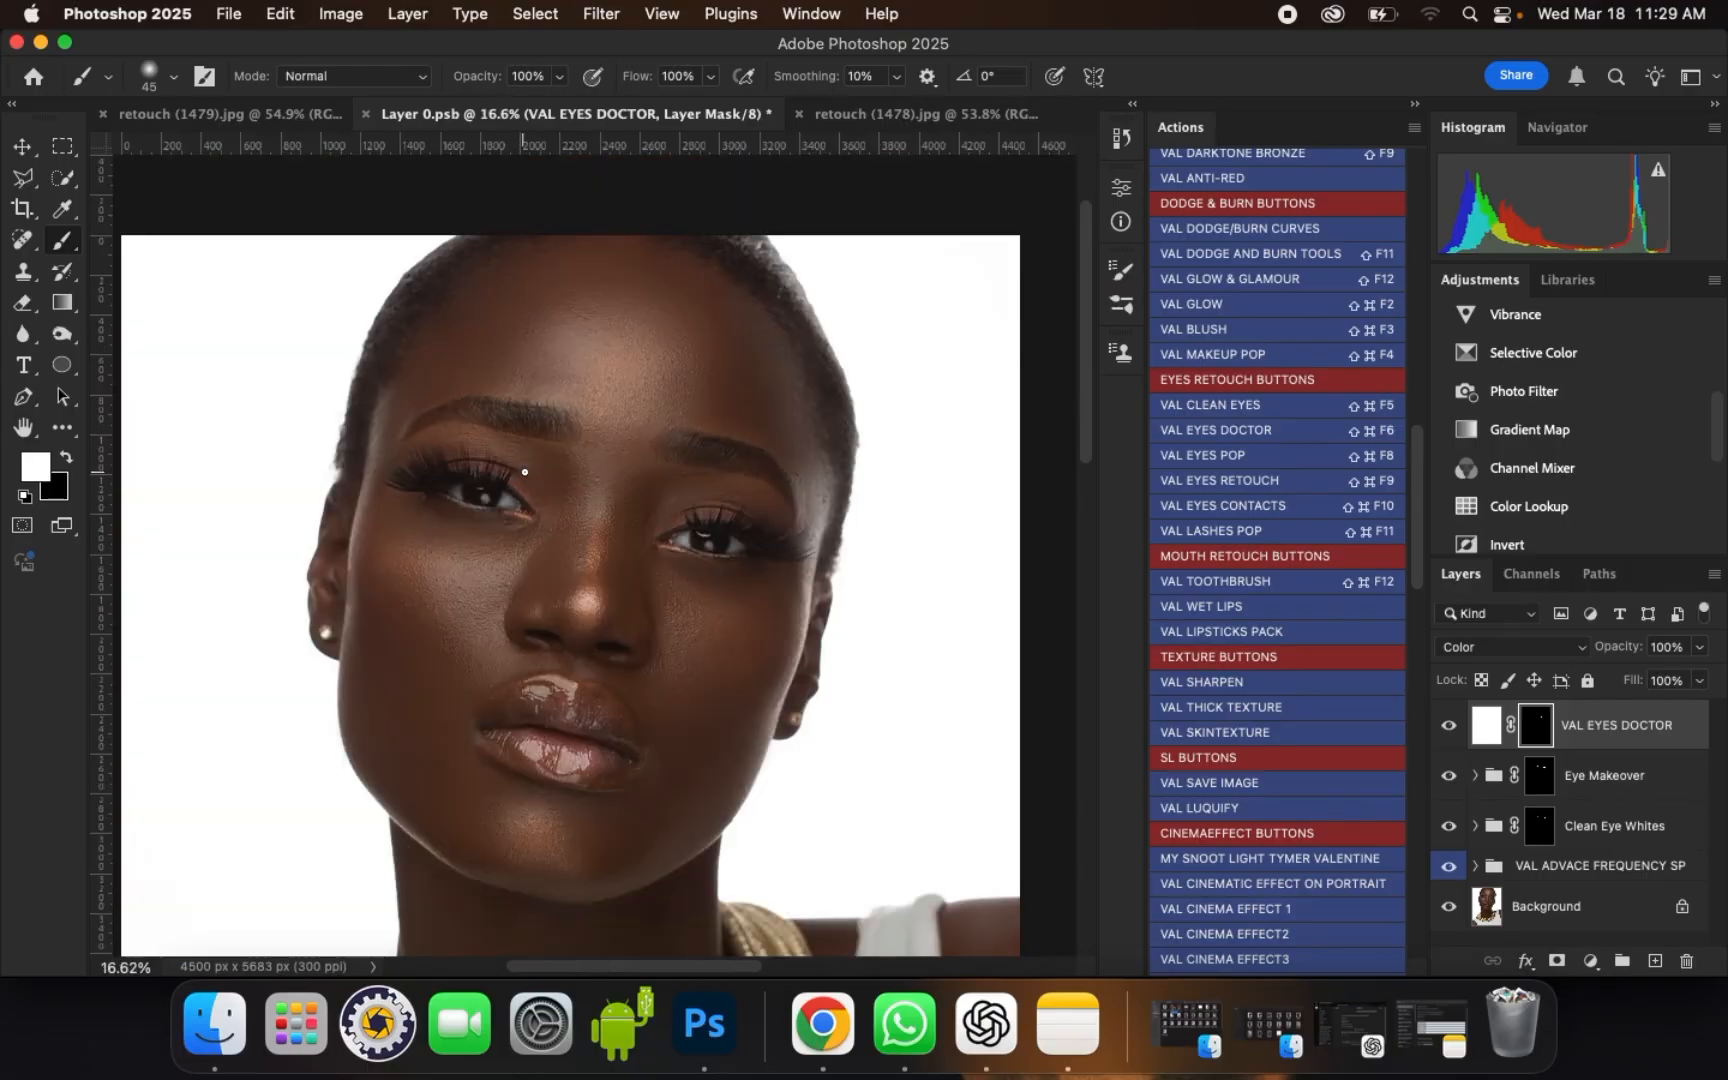
scroll(668, 549, up, 3)
scroll(613, 533, up, 1)
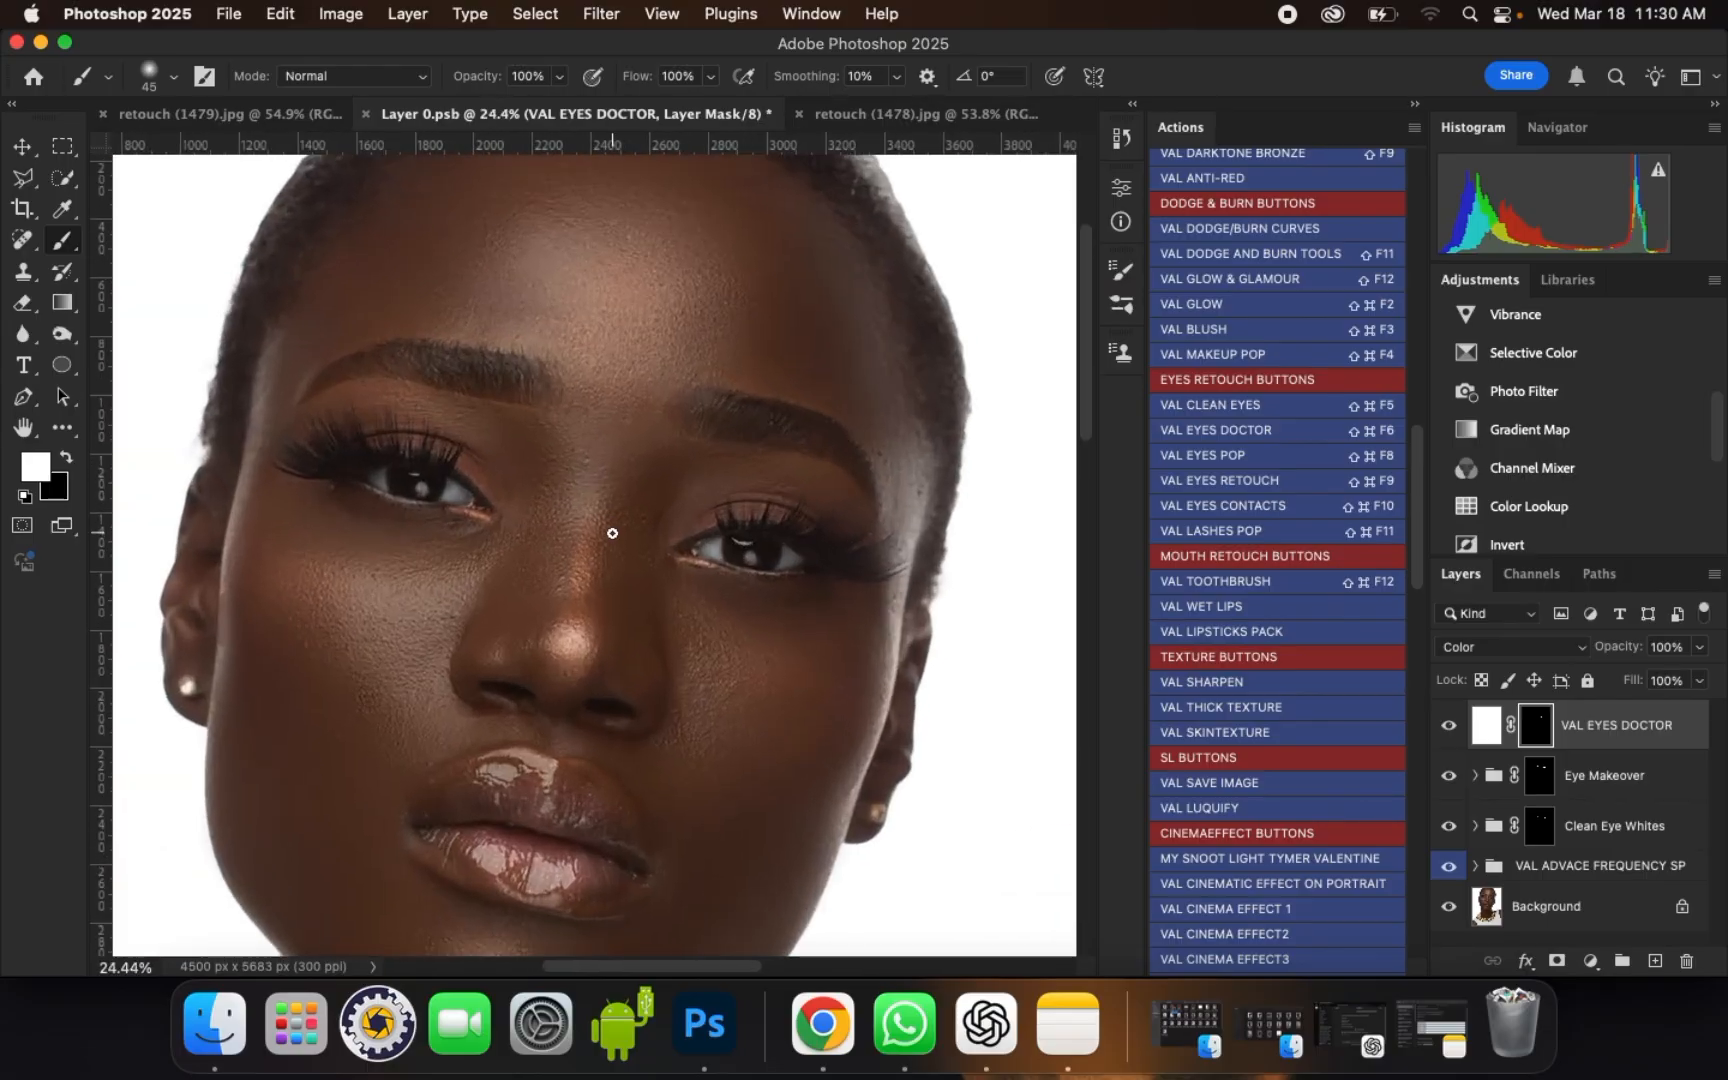
scroll(623, 531, up, 3)
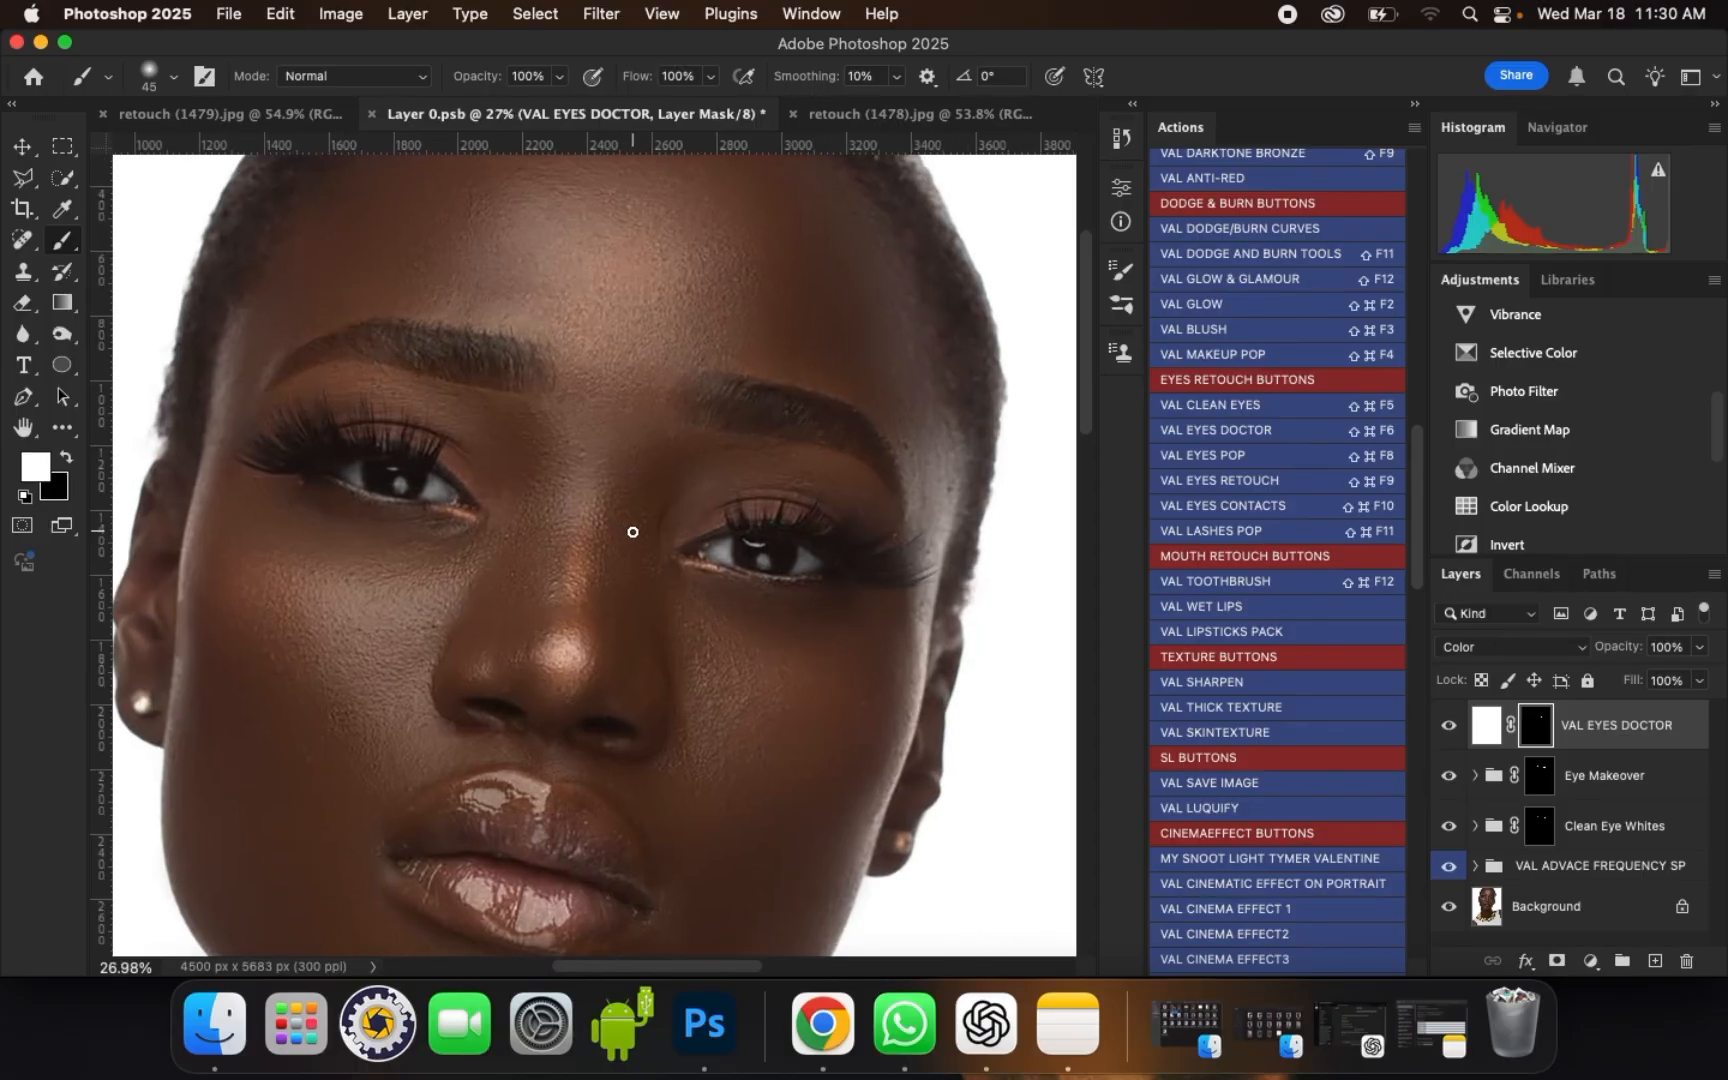
Step: Duplicate the VAL EYES DOCTOR layer and set the copy's blend mode to Soft Light
key(super+j)
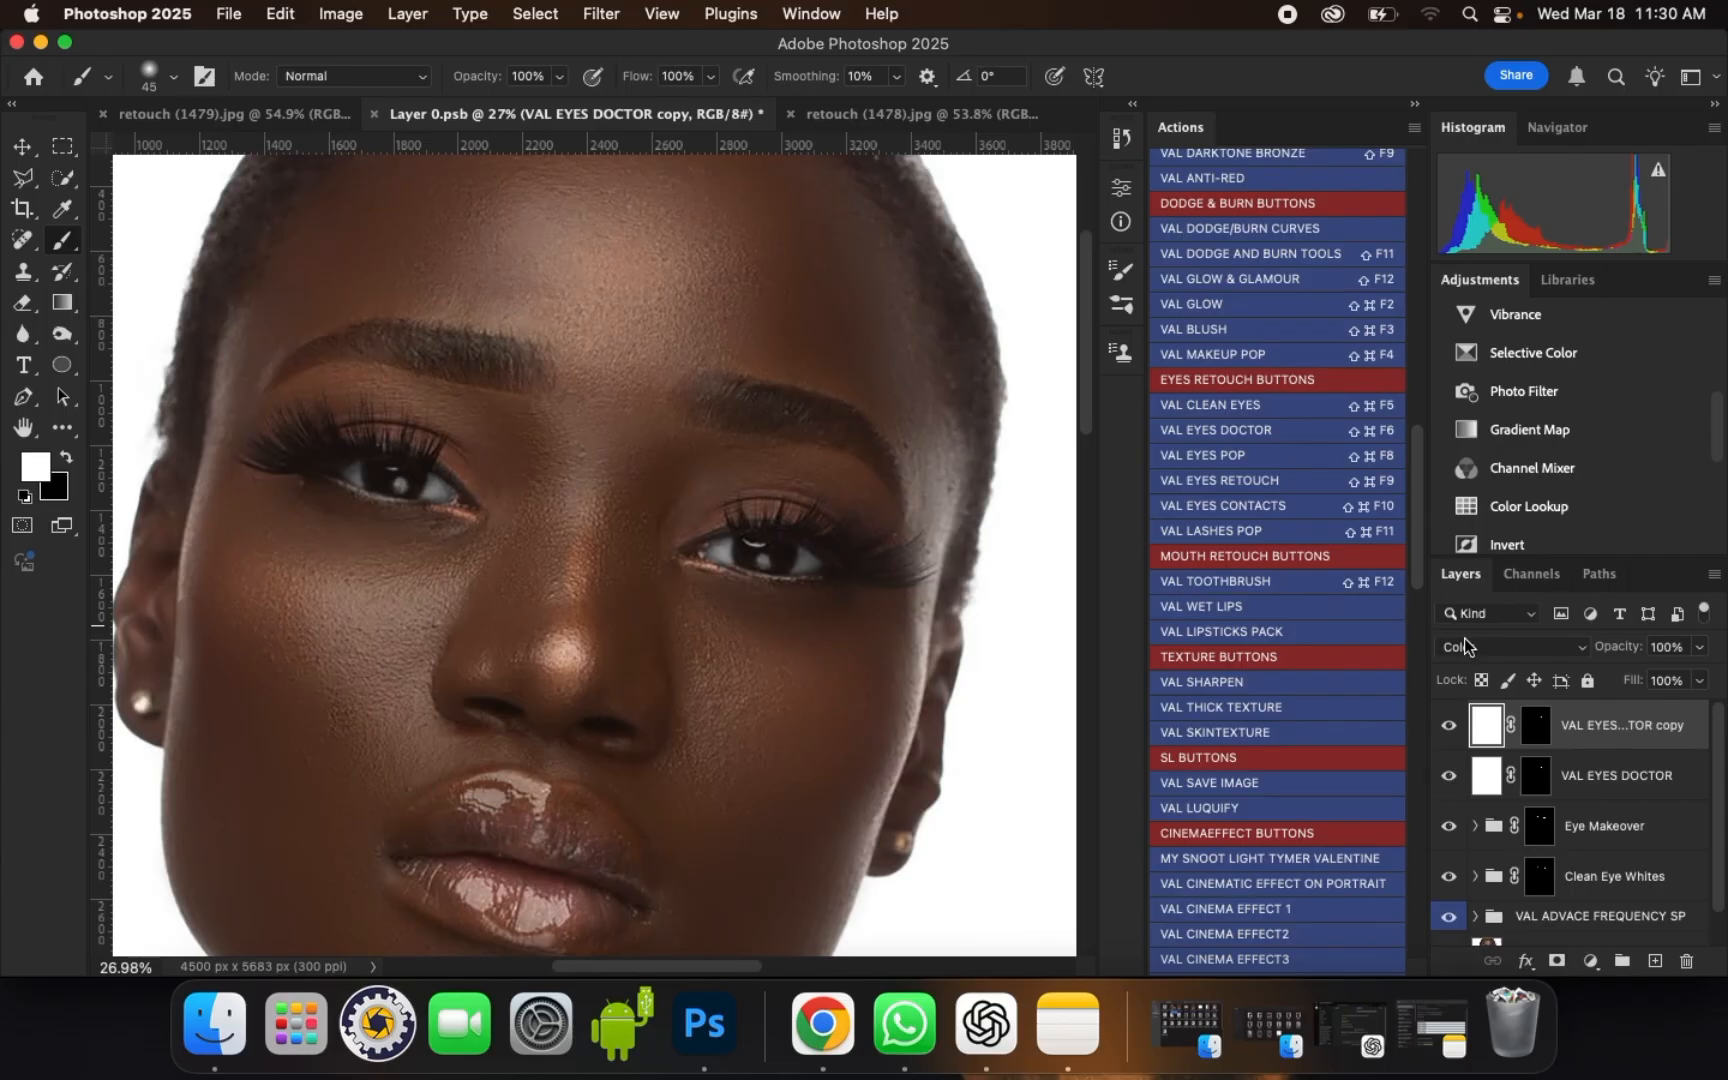
click(1466, 645)
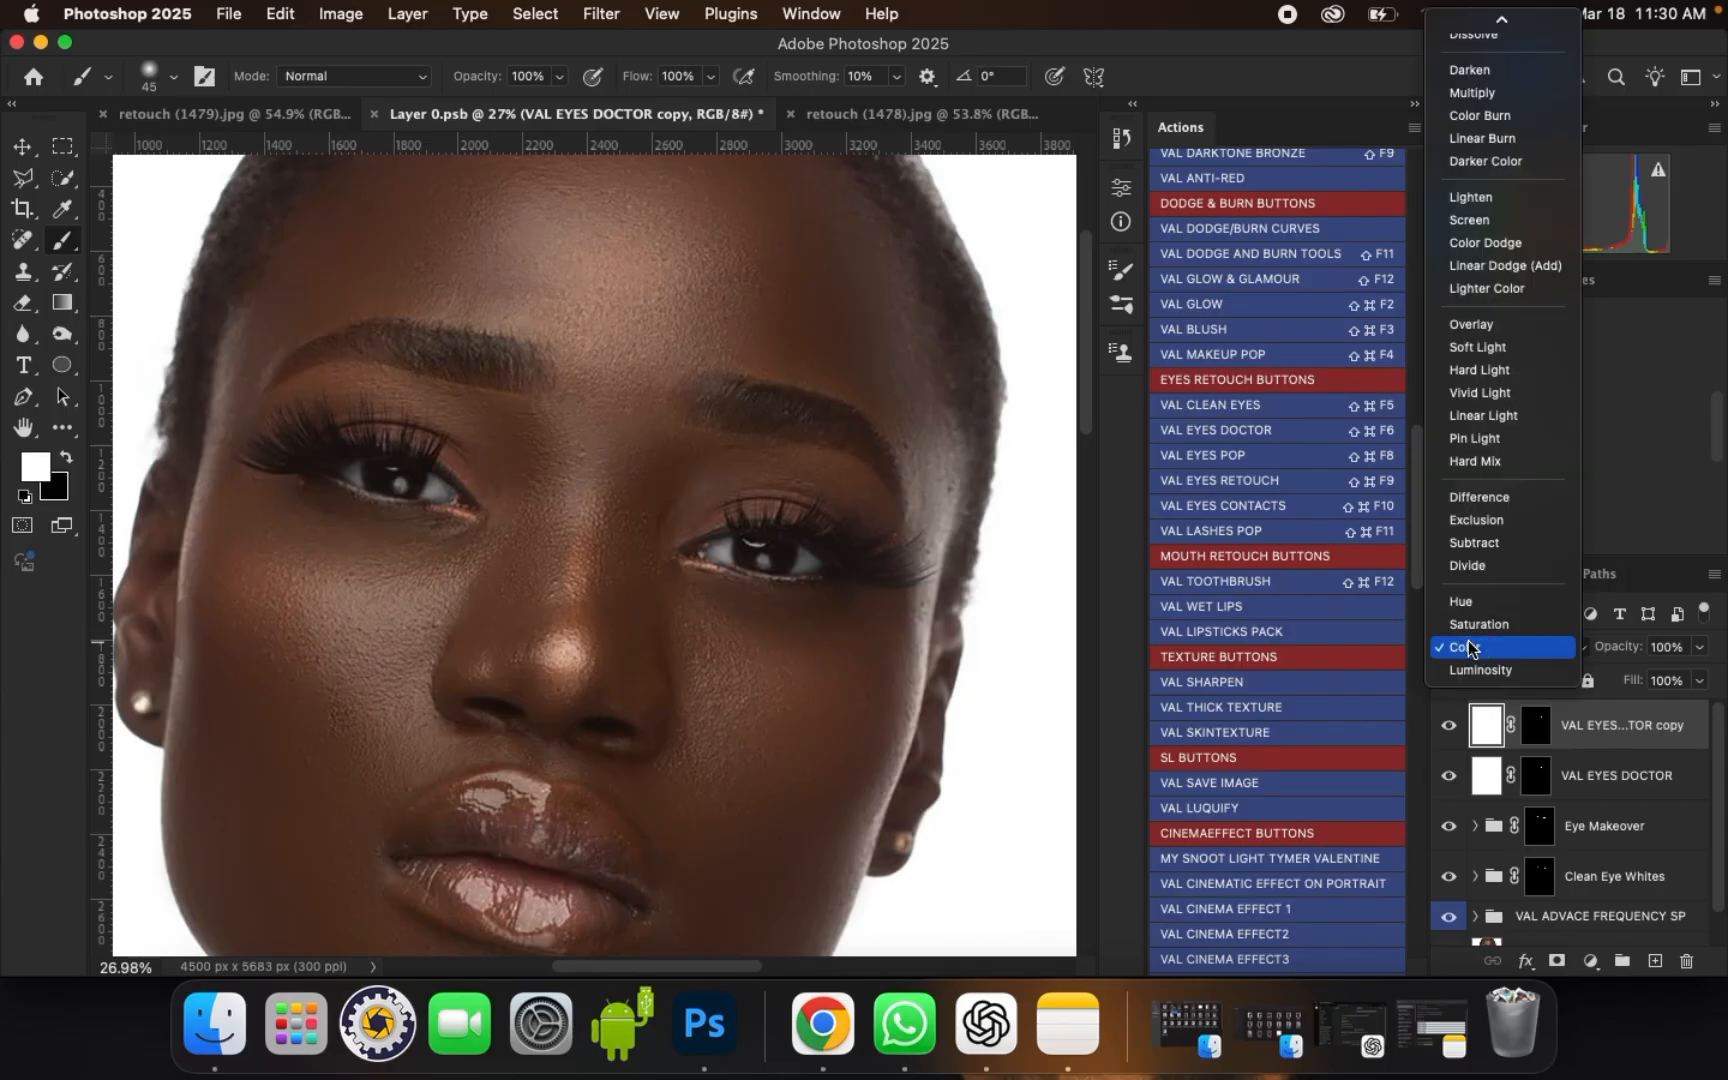
click(1488, 349)
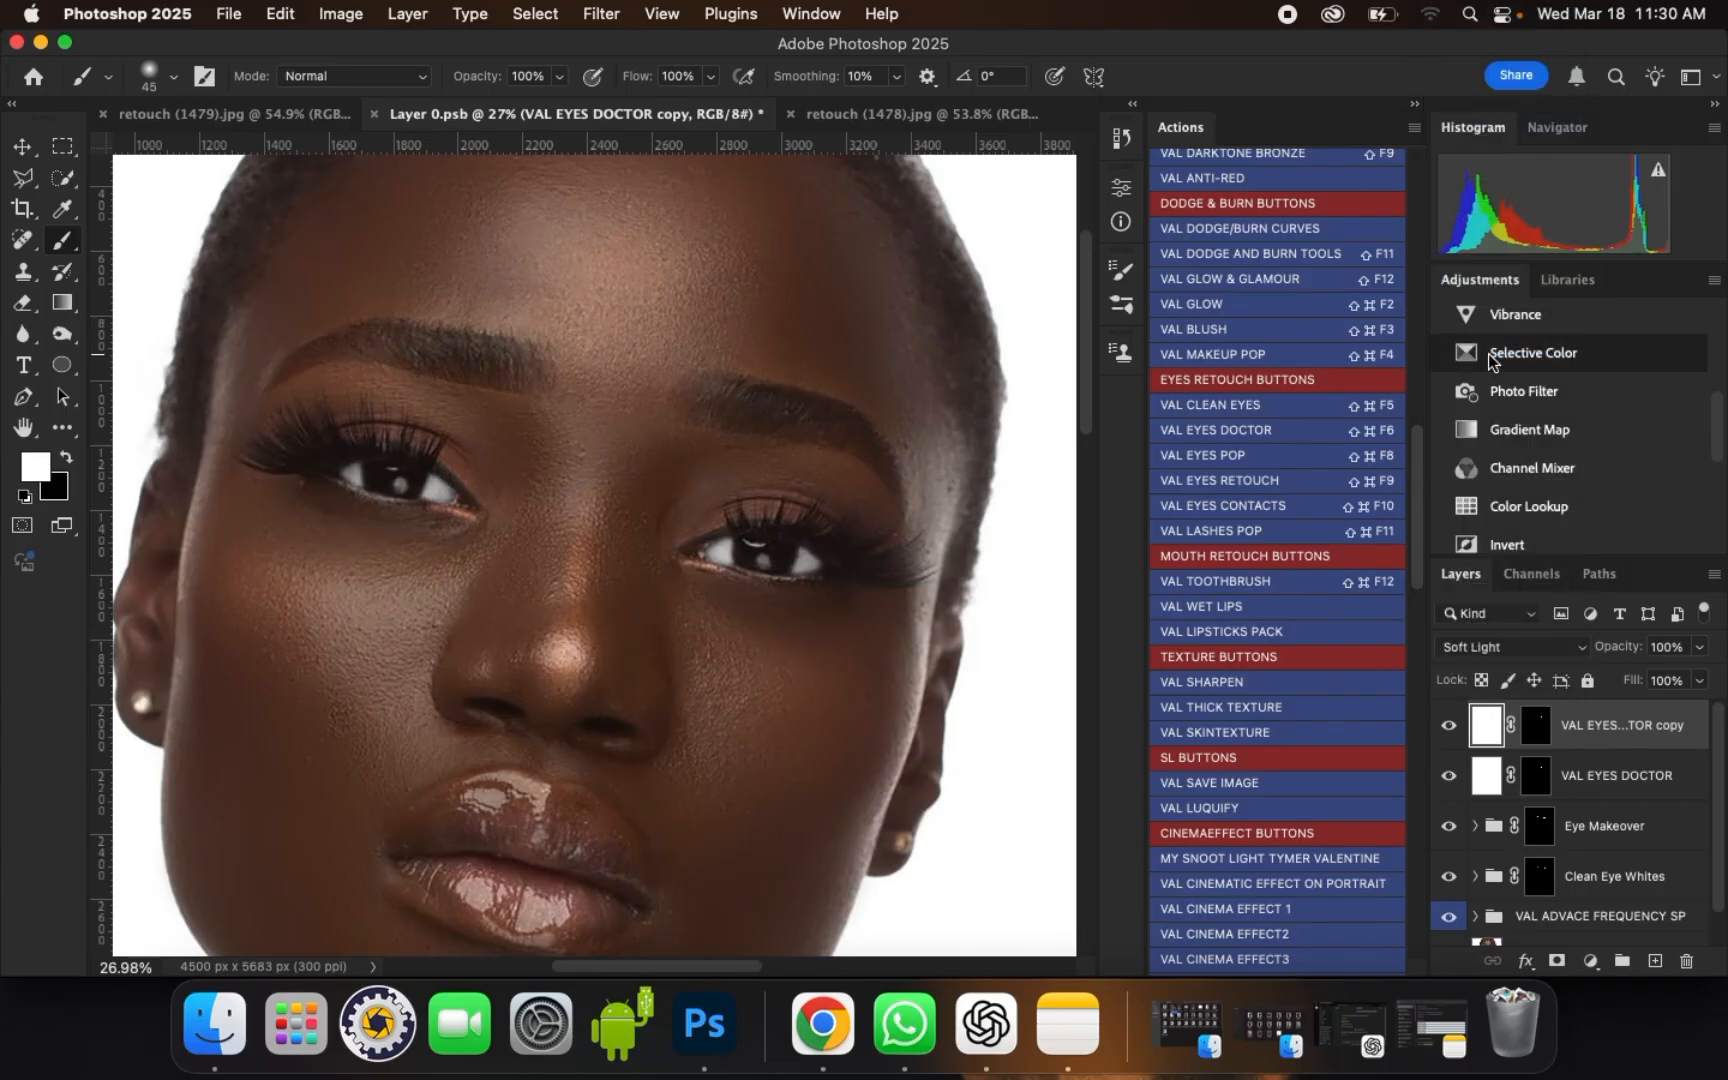
key(Return)
scroll(329, 481, up, 1)
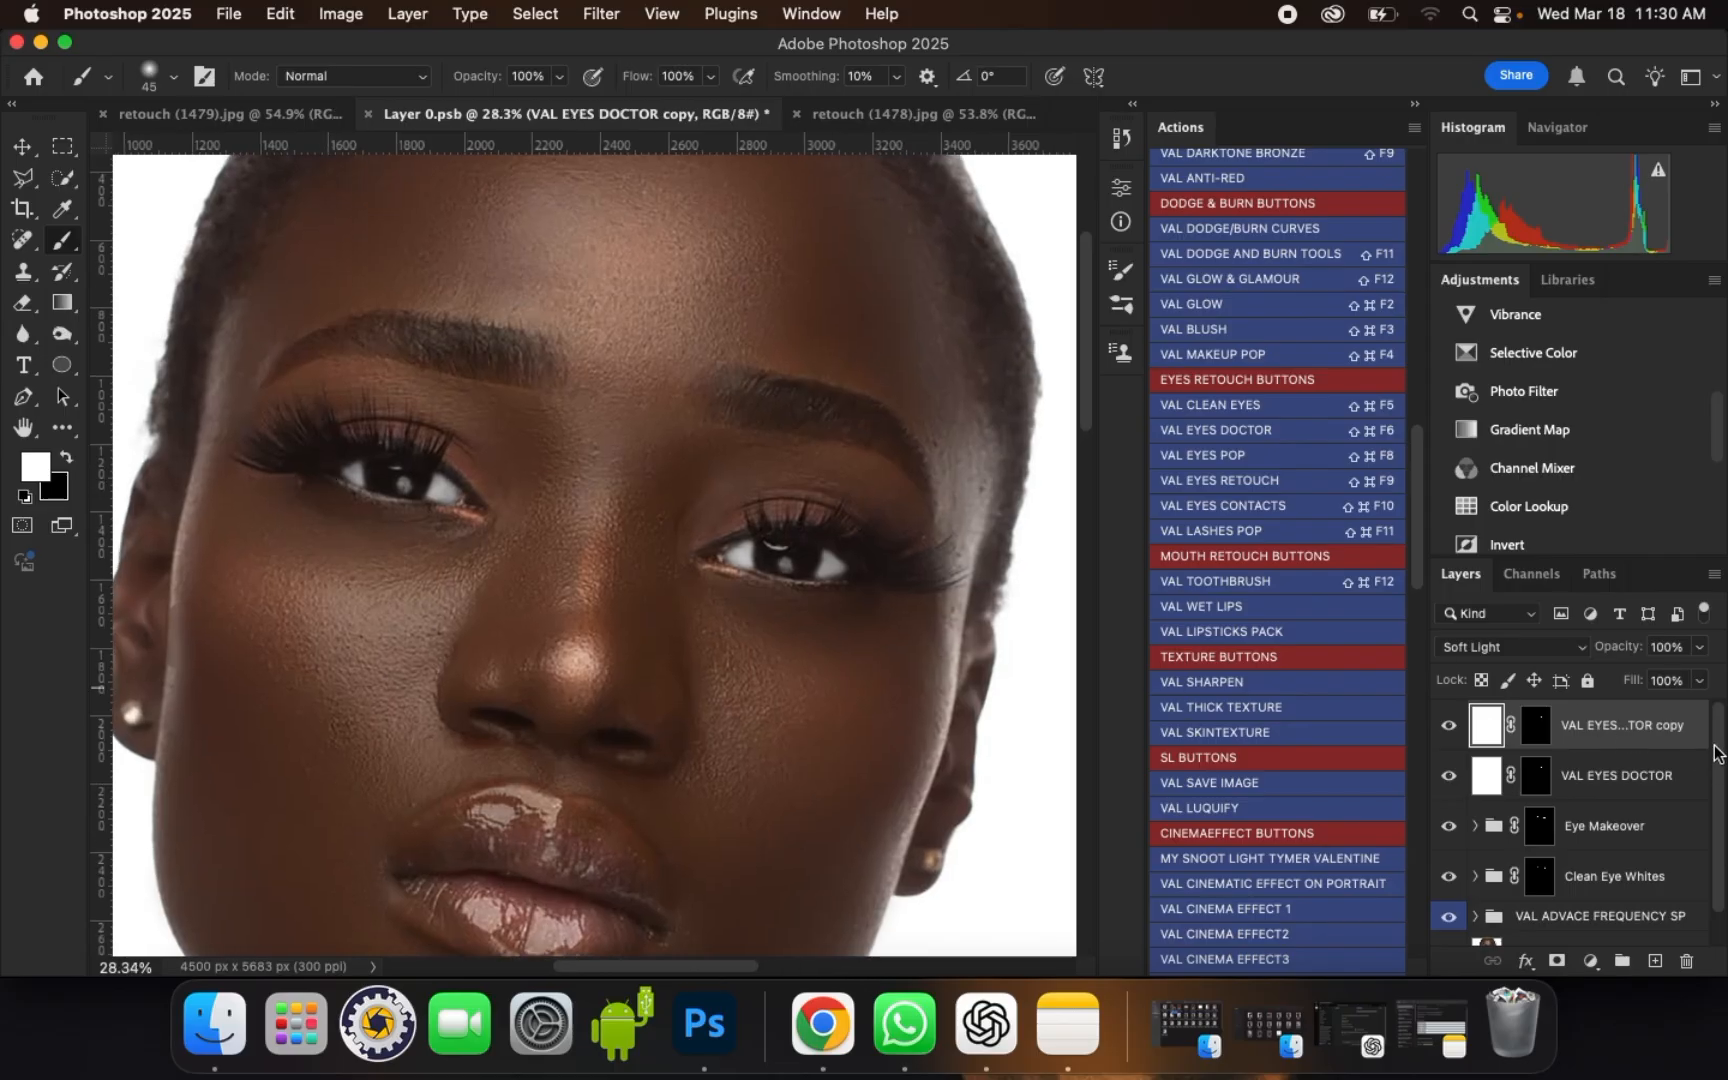
Step: Group the four eye retouching layers and lower the group's opacity to 45%
shift+click(1653, 876)
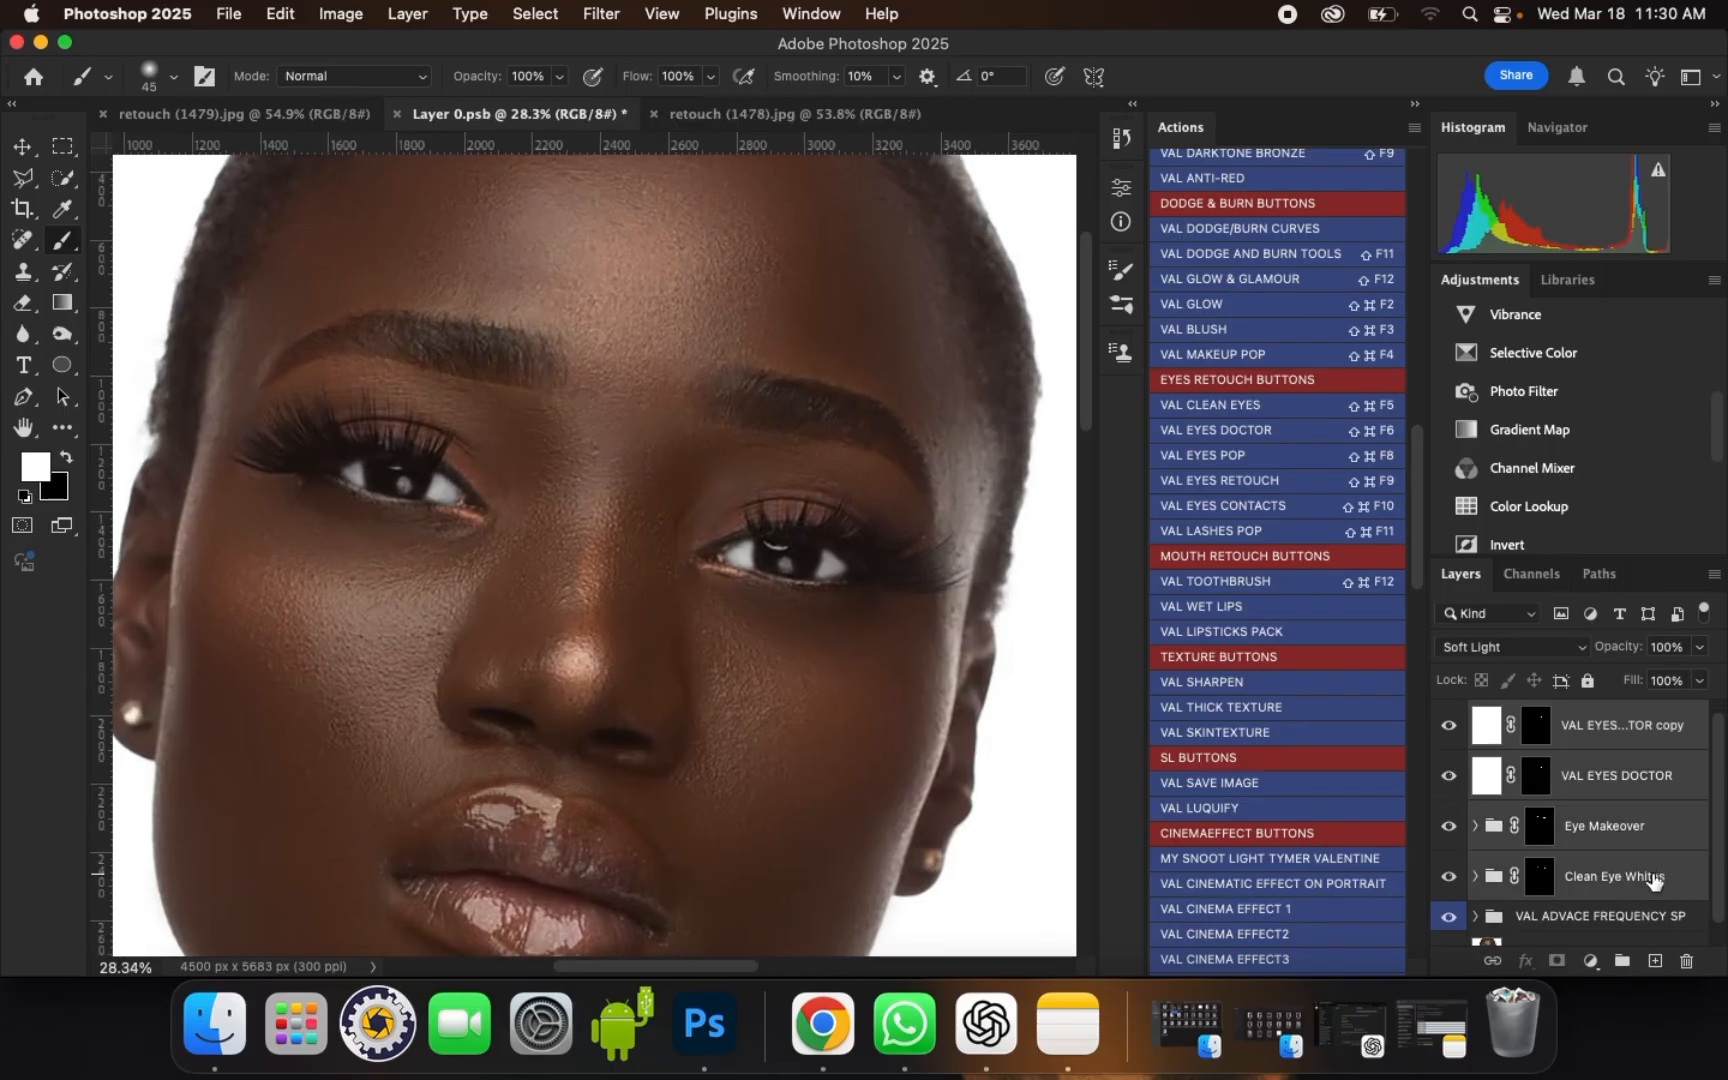
key(super+g)
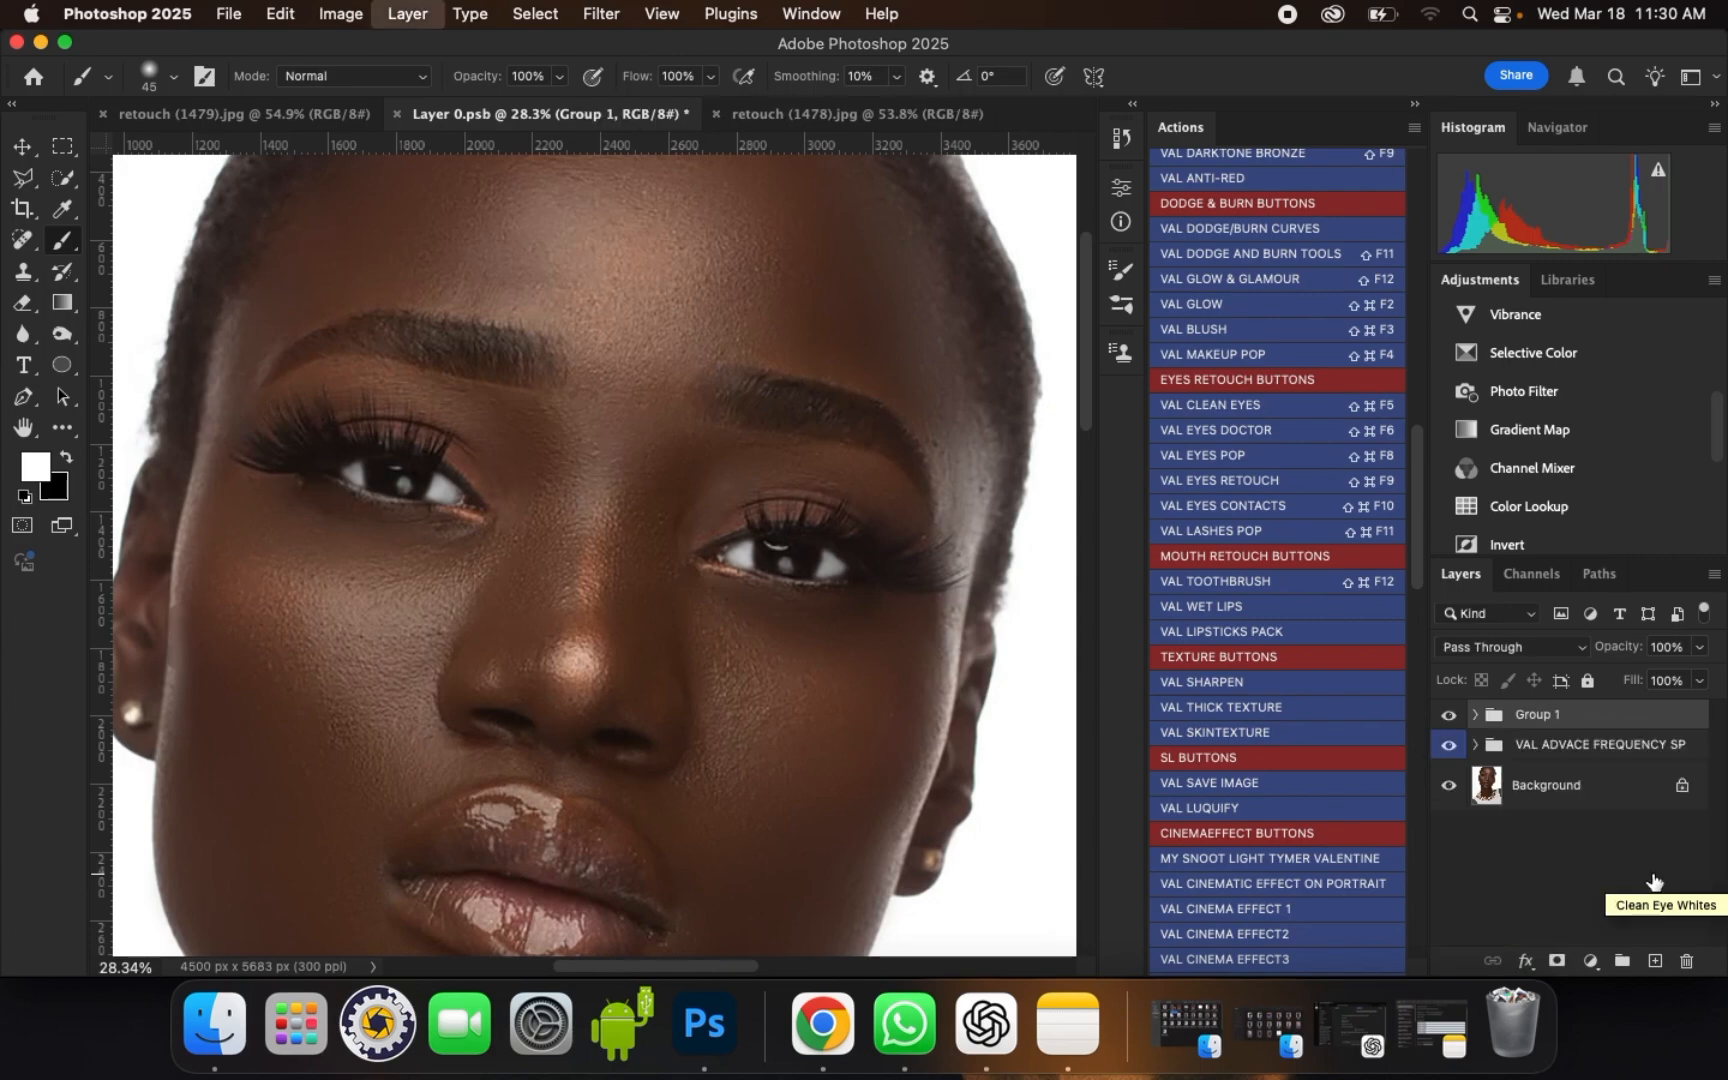
click(1698, 648)
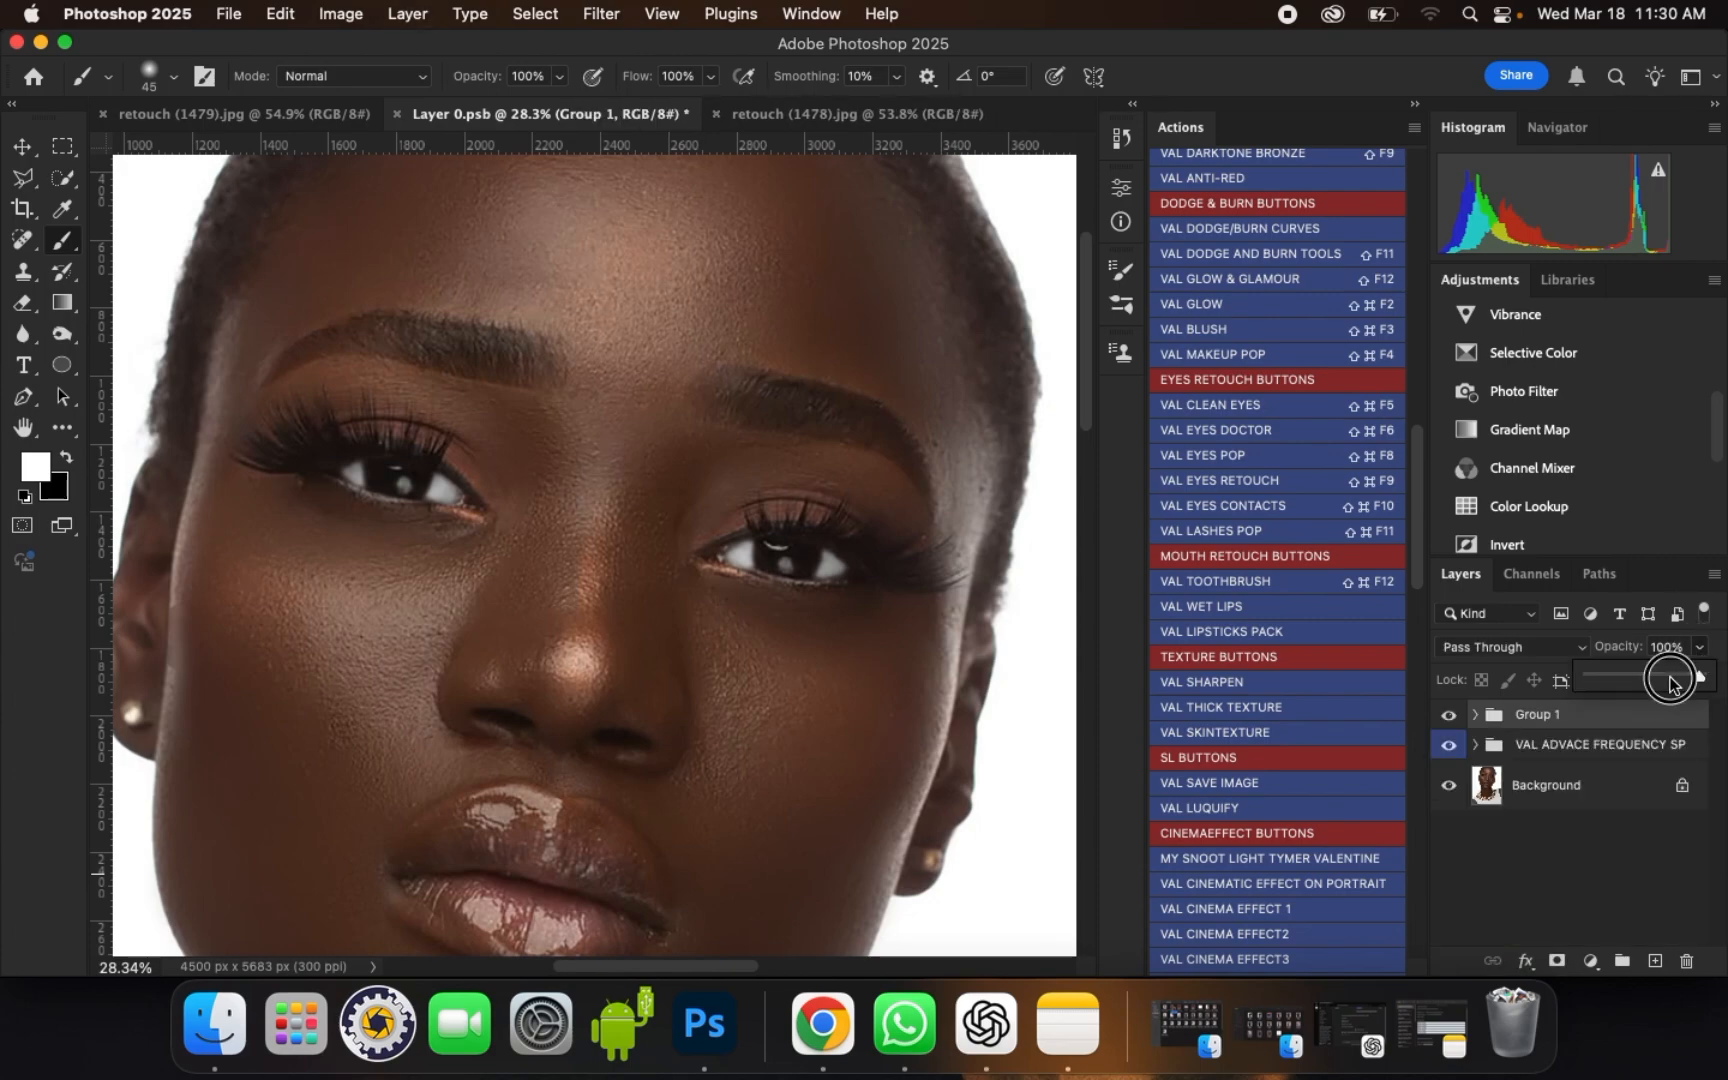
drag(1699, 678, 1654, 680)
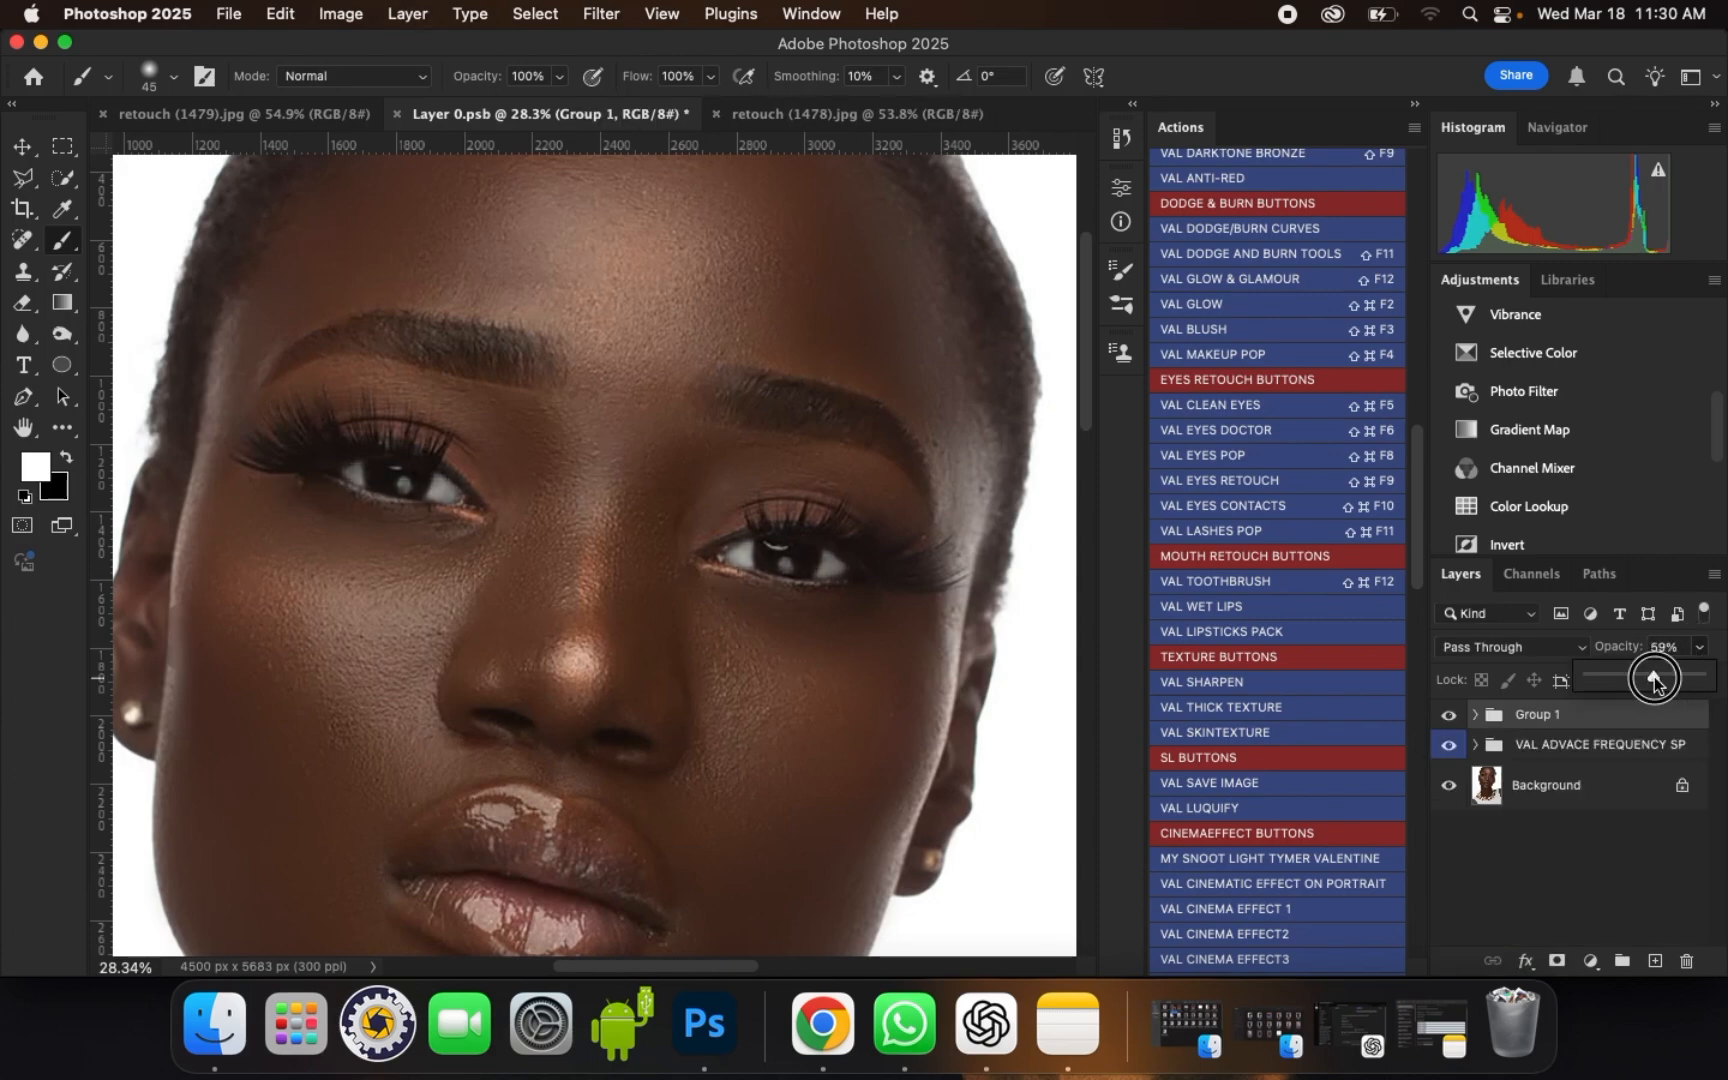
click(1643, 678)
Step: Compare the portrait with the eye retouching group hidden and shown, and examine both eyes at several magnifications
click(1450, 716)
click(1452, 718)
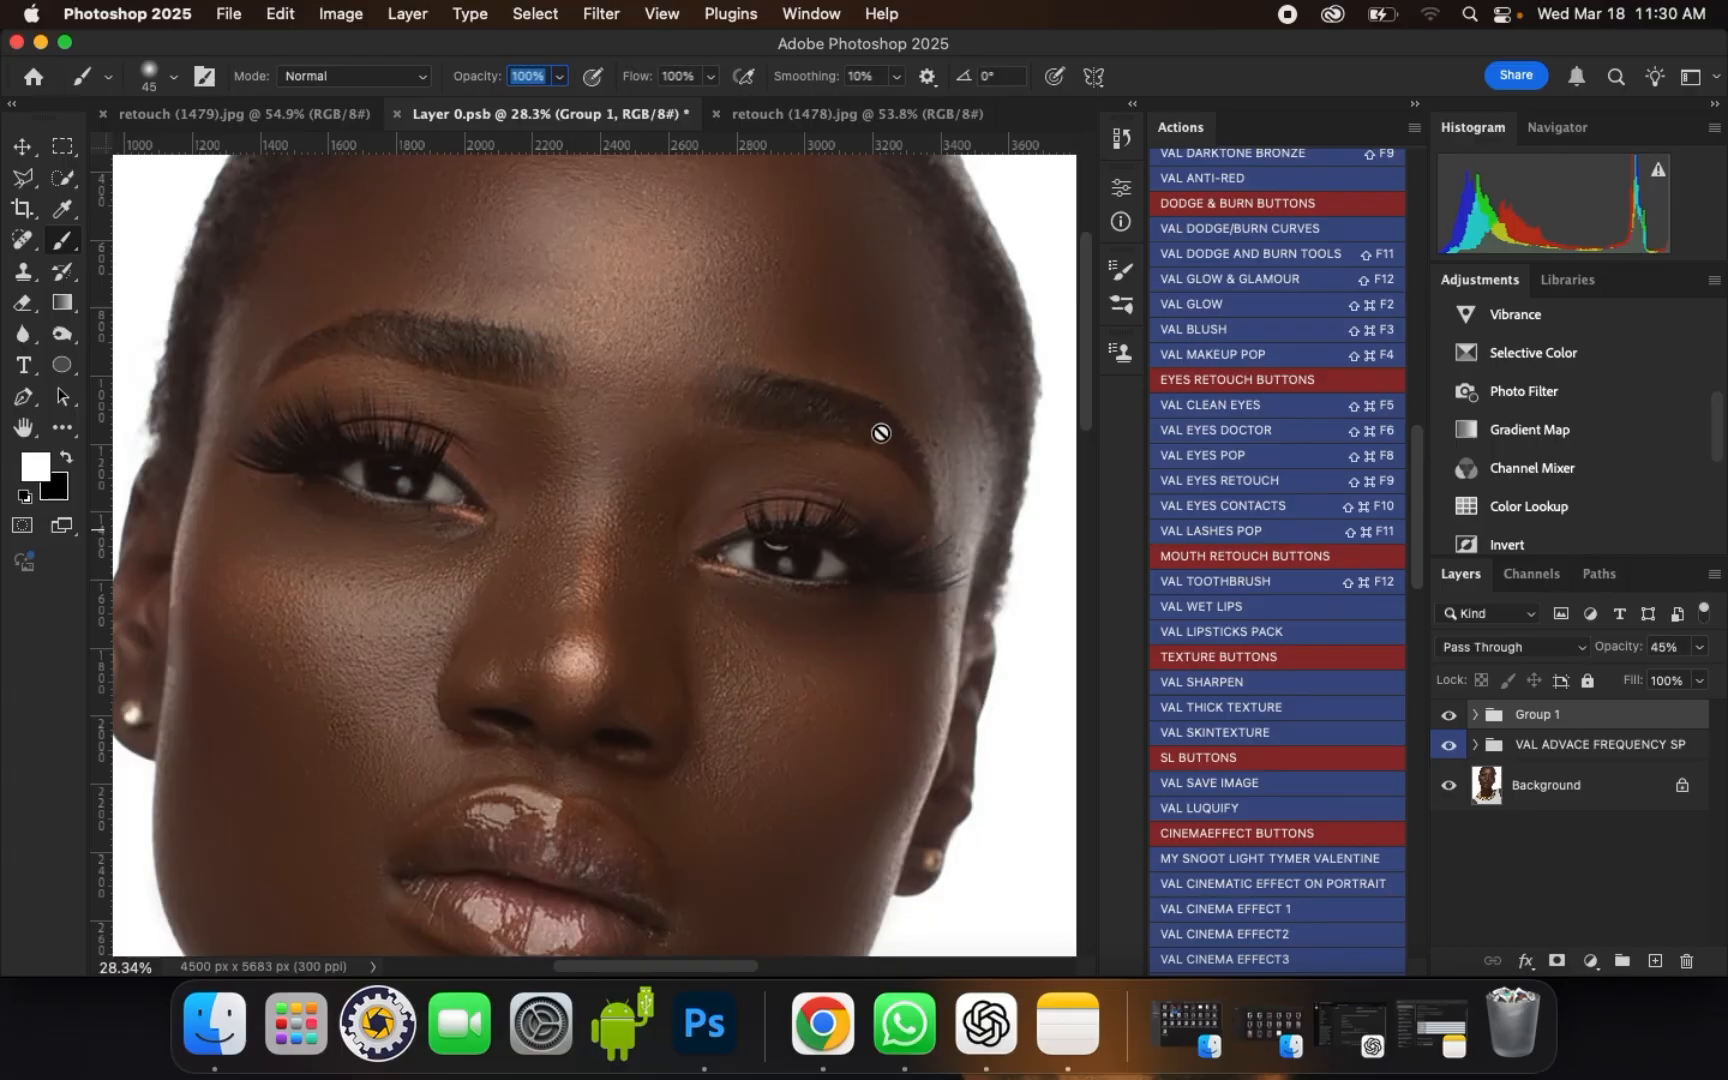
scroll(888, 440, down, 2)
scroll(890, 386, down, 1)
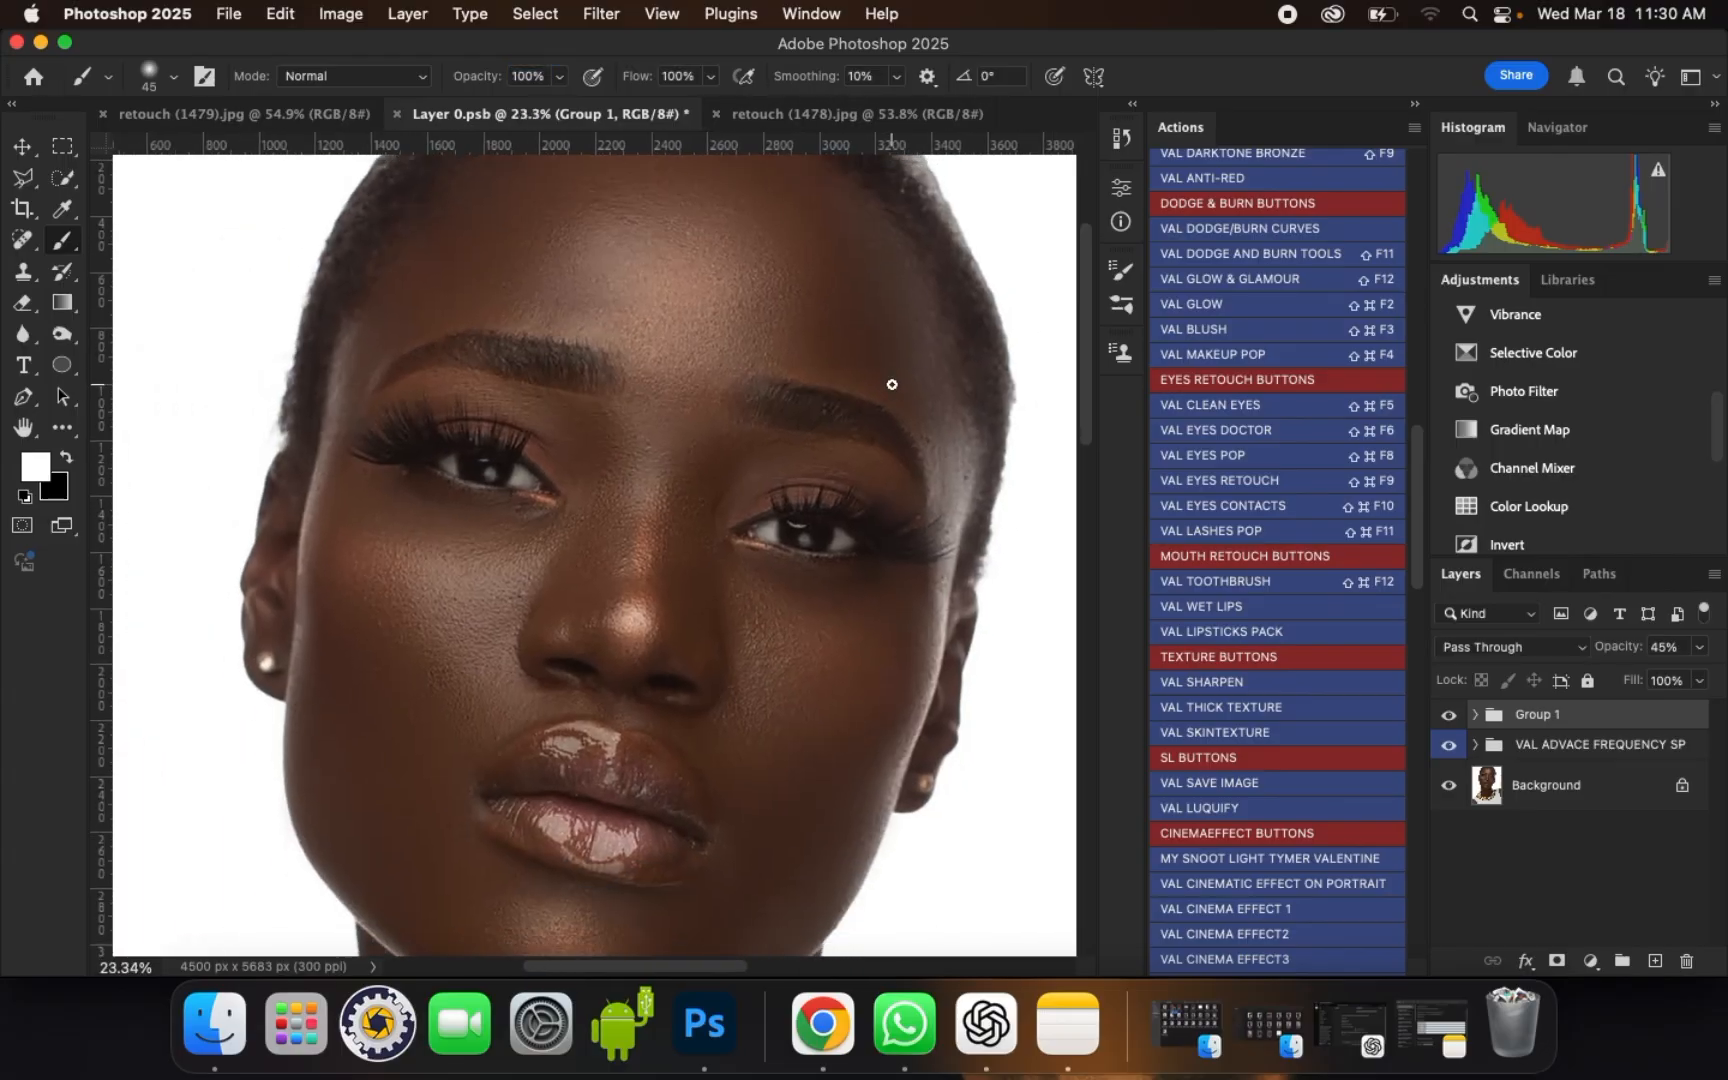
scroll(409, 405, up, 2)
scroll(957, 500, down, 1)
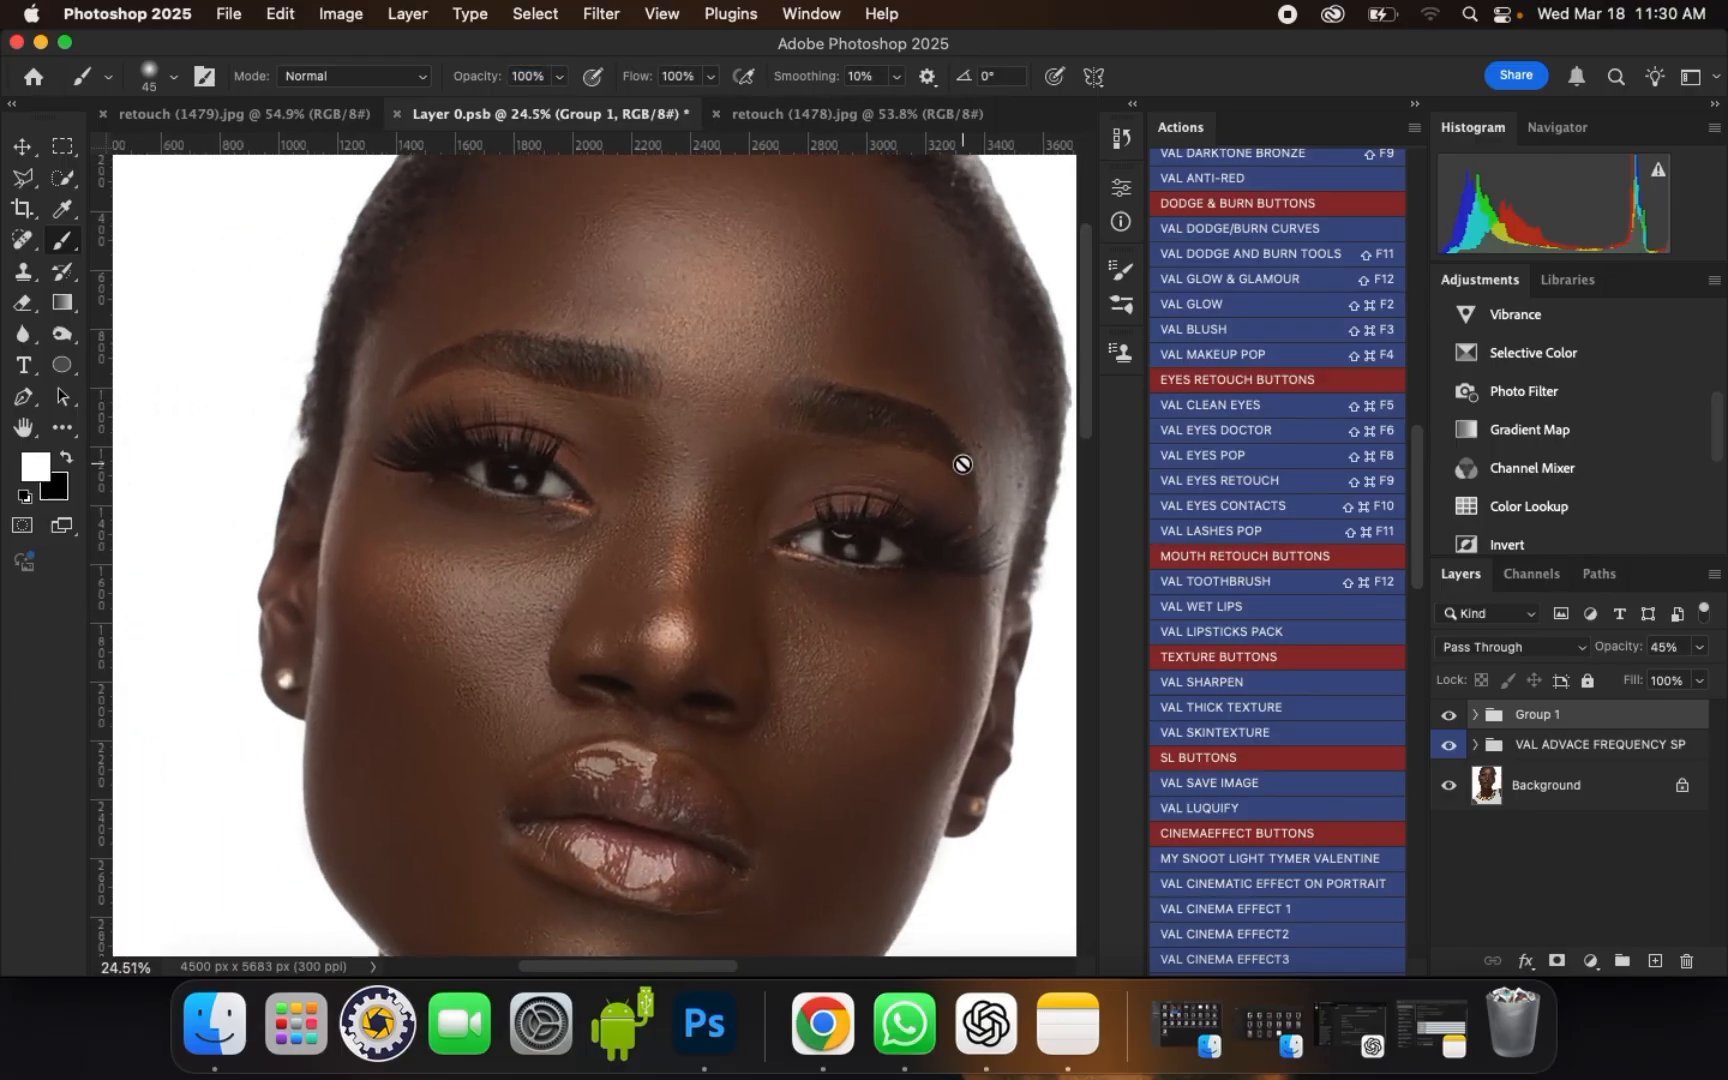
scroll(557, 468, up, 2)
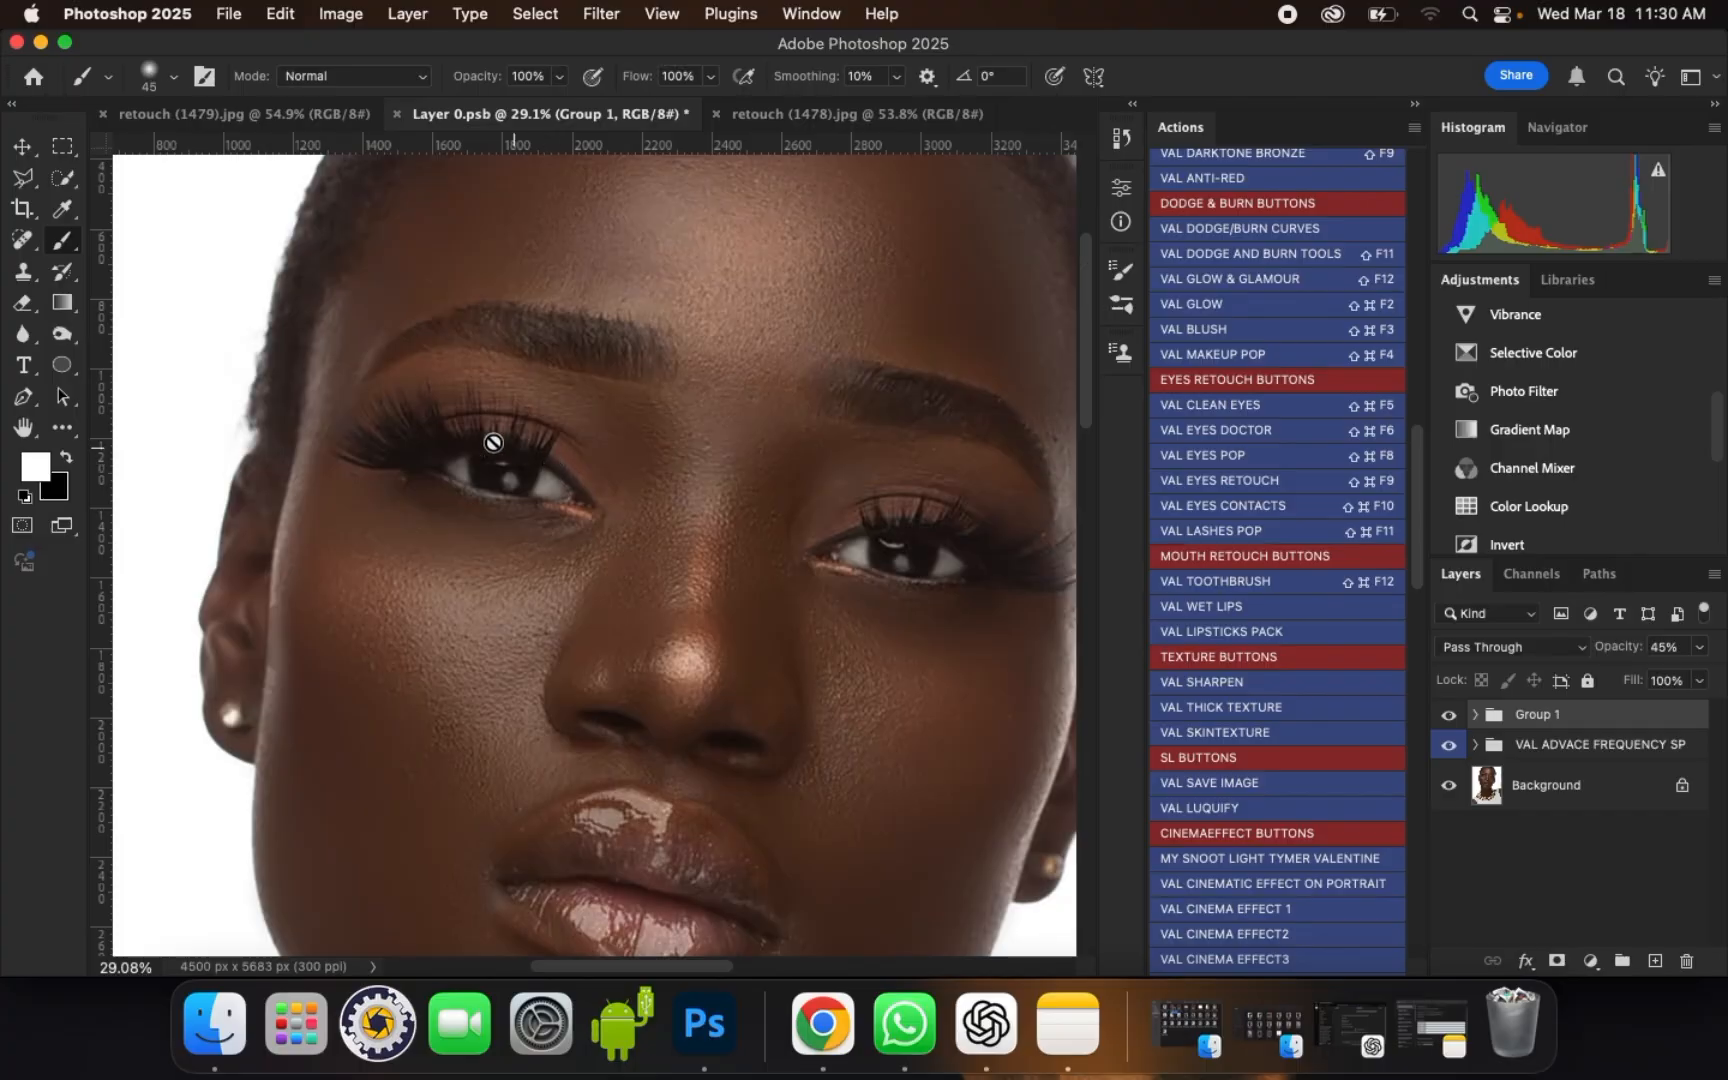
scroll(375, 420, down, 1)
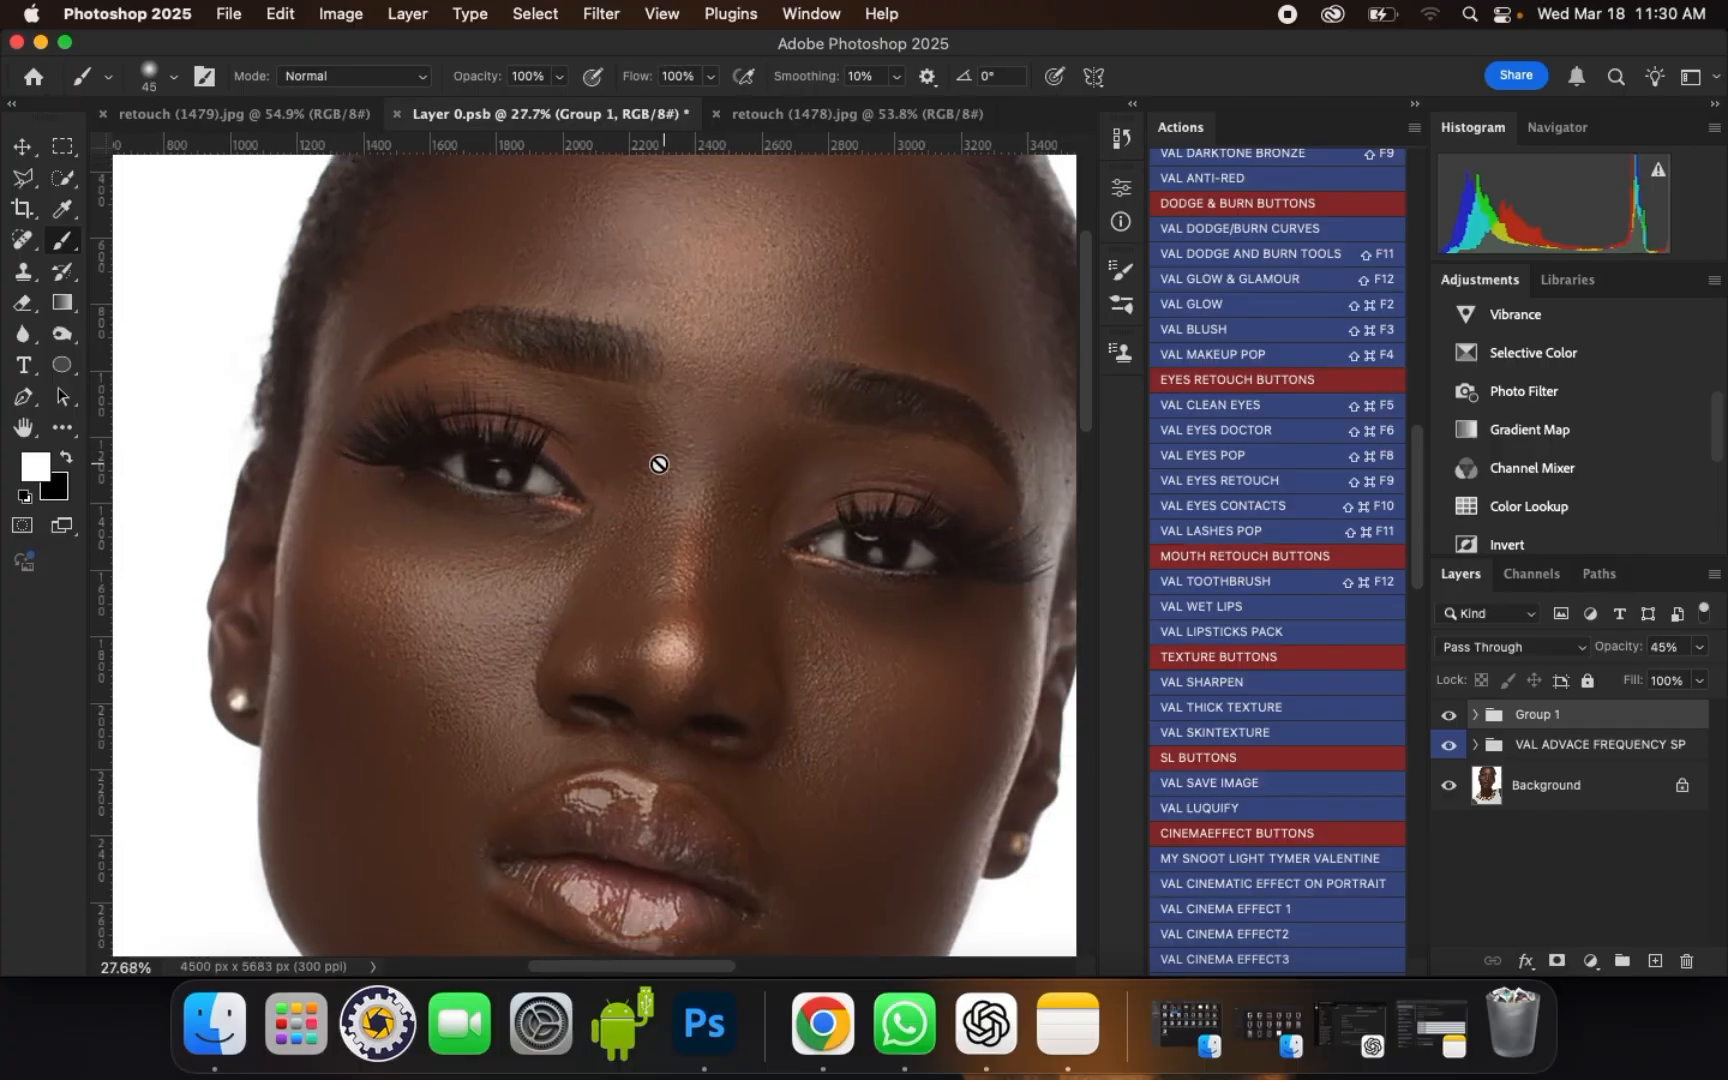
scroll(660, 463, down, 2)
scroll(698, 451, up, 3)
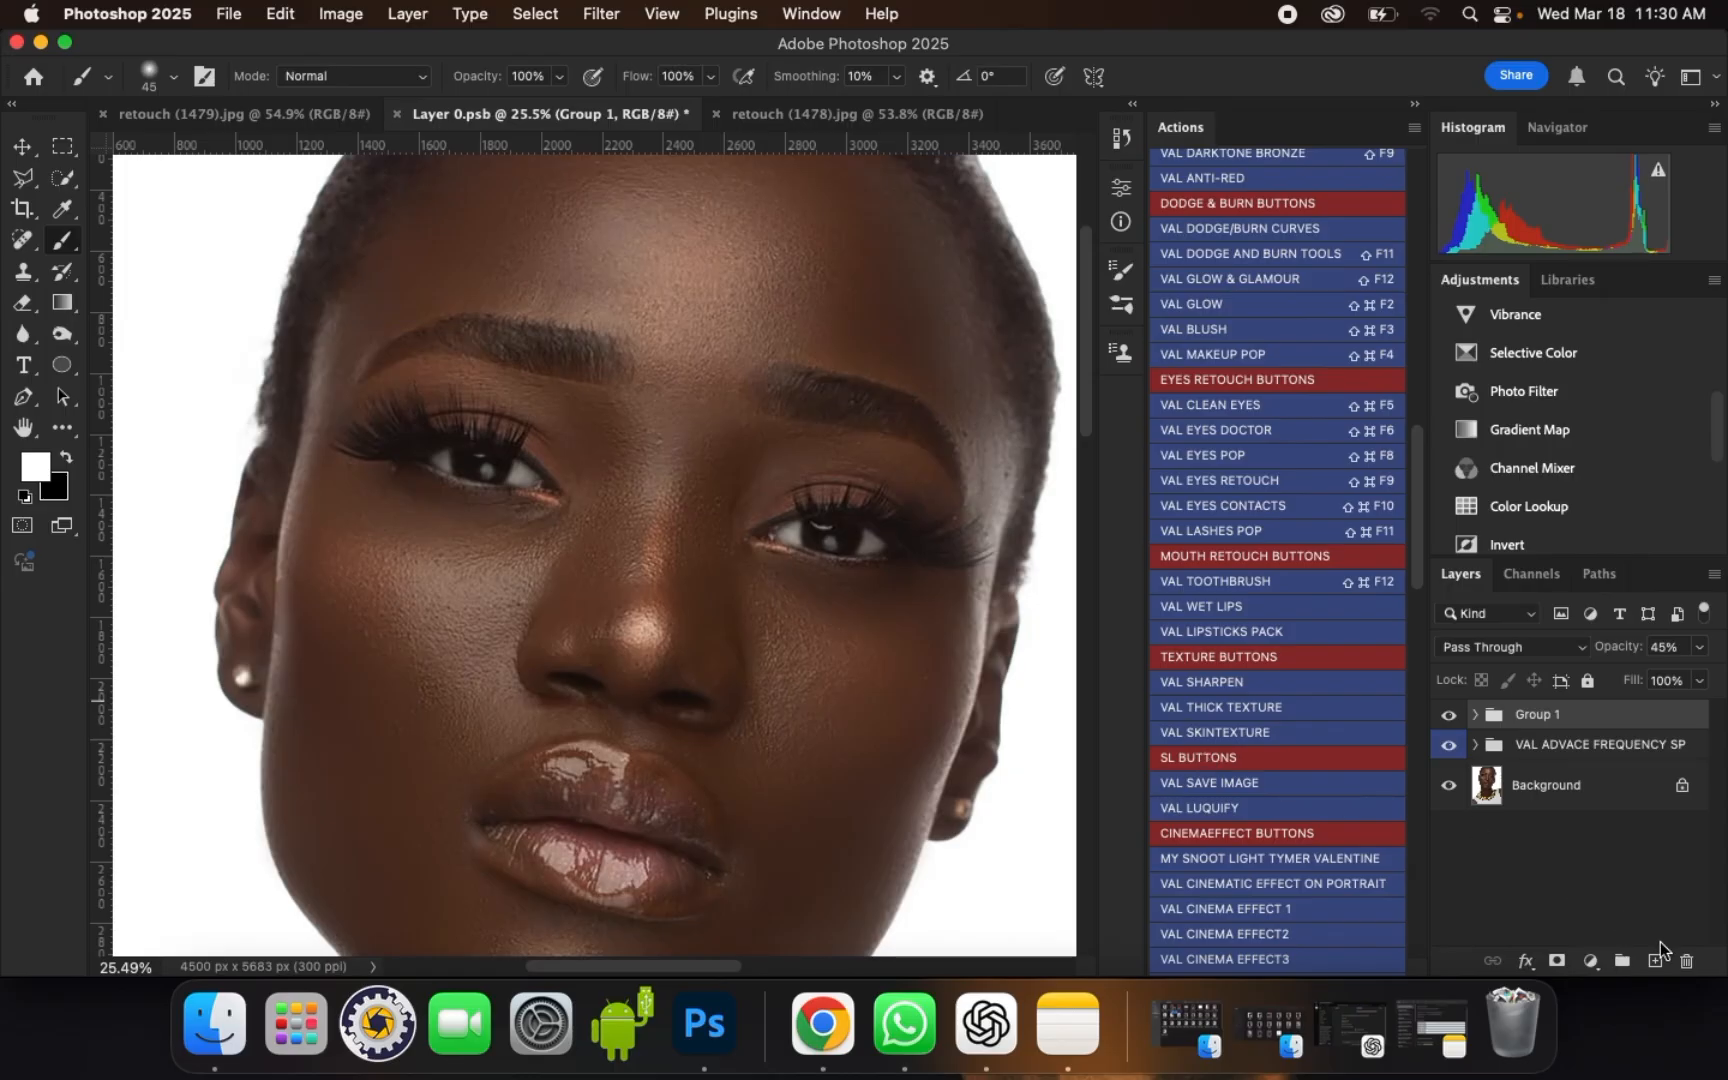
Step: Add a new layer above the eye group and locate the VAL LASHES, LIPS AND IRIS BRUSH PACK among the brush presets
click(1656, 961)
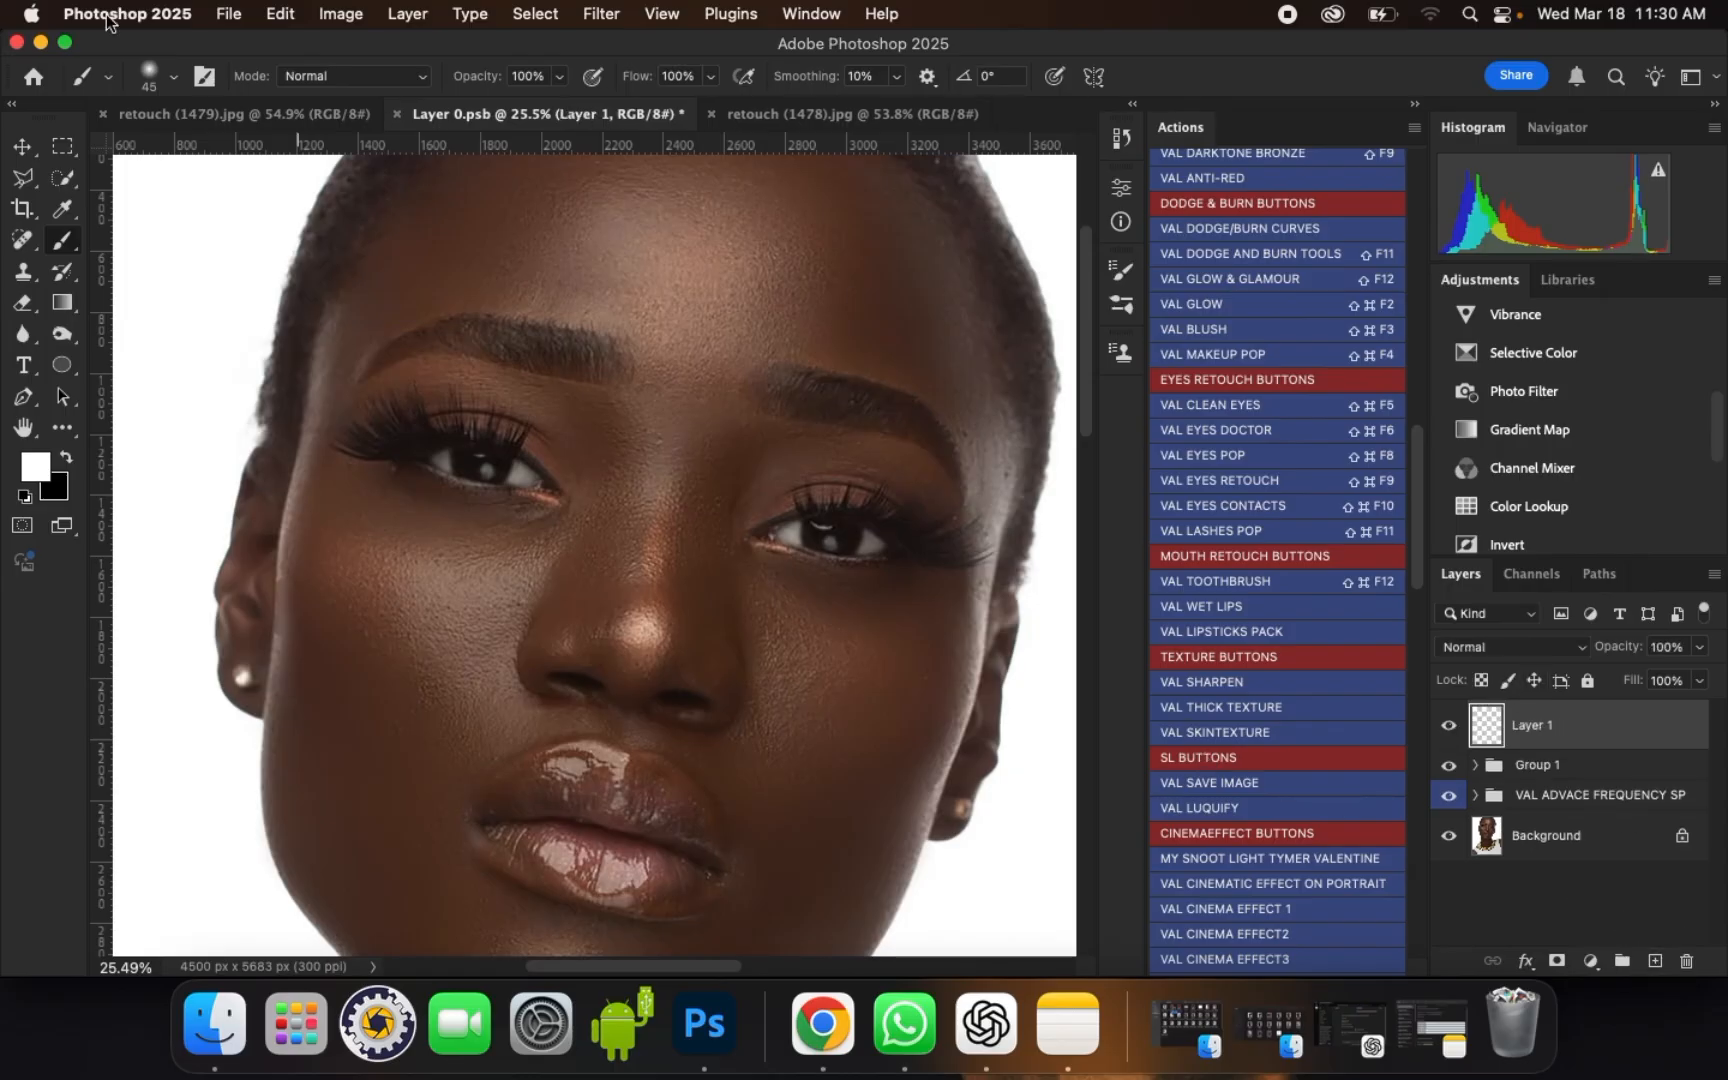
click(176, 77)
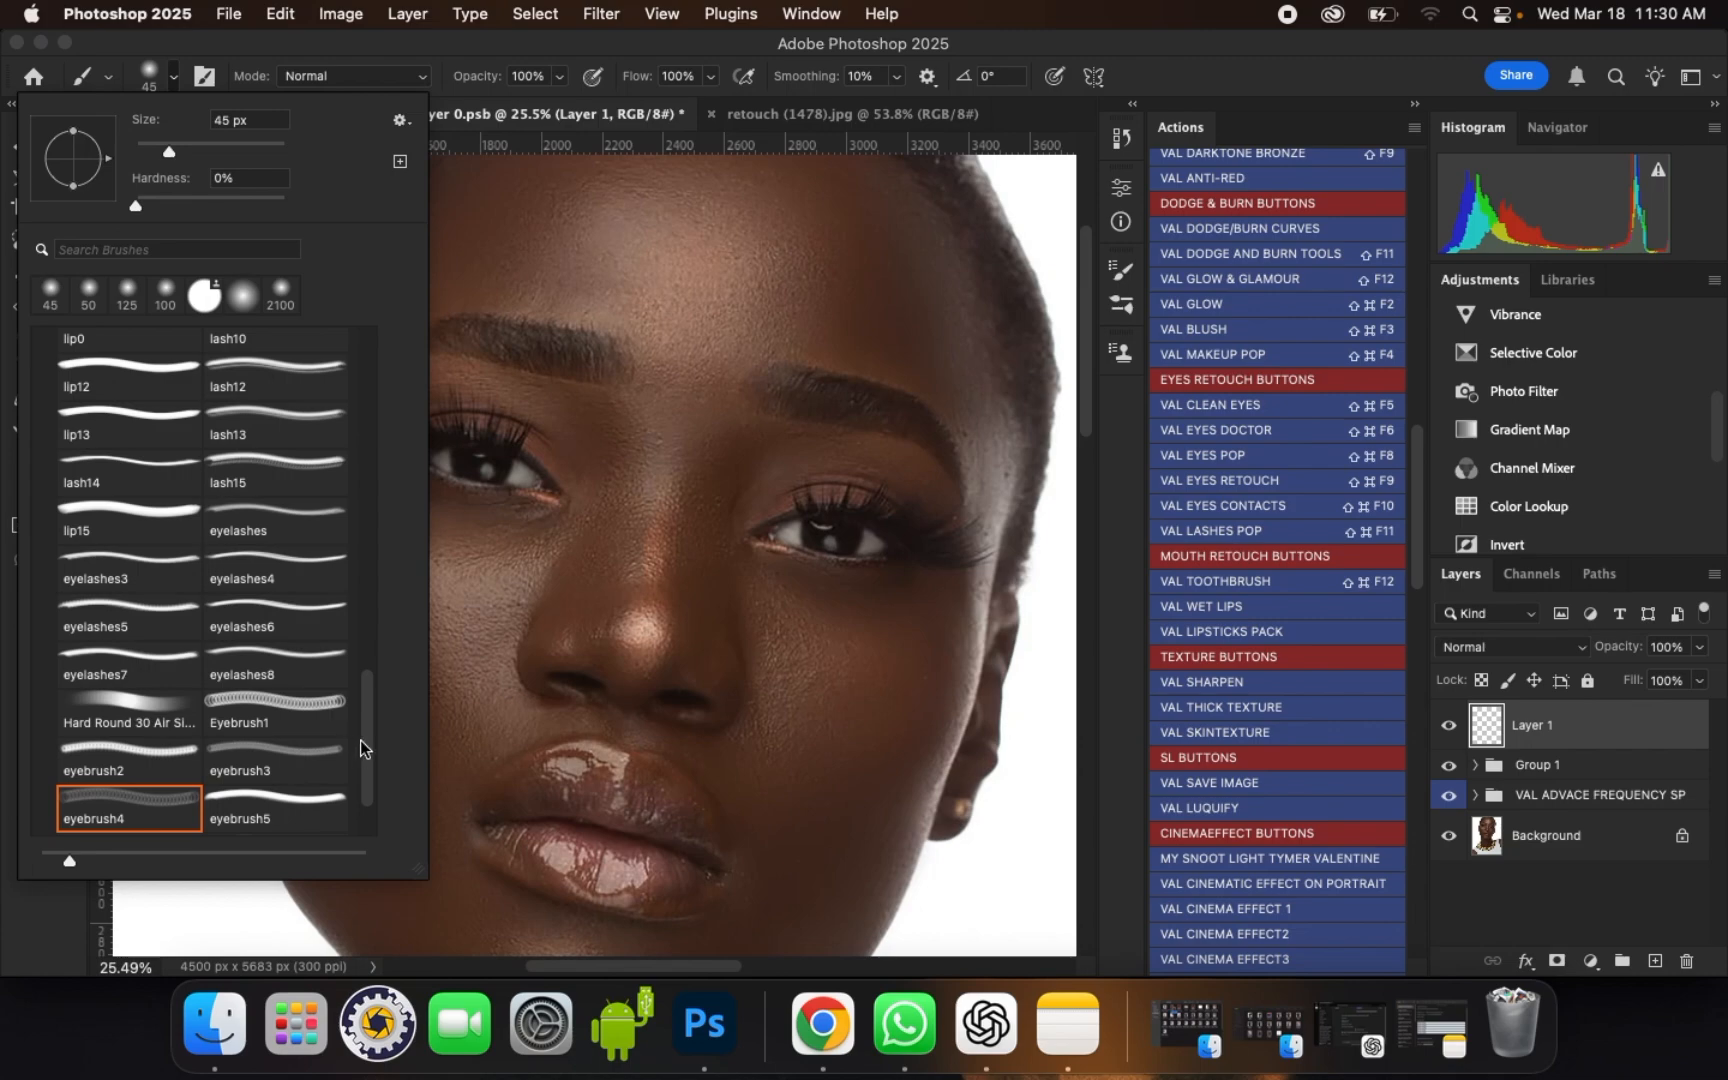
mouse_move(368, 749)
mouse_down()
mouse_move(378, 618)
mouse_move(381, 662)
mouse_up()
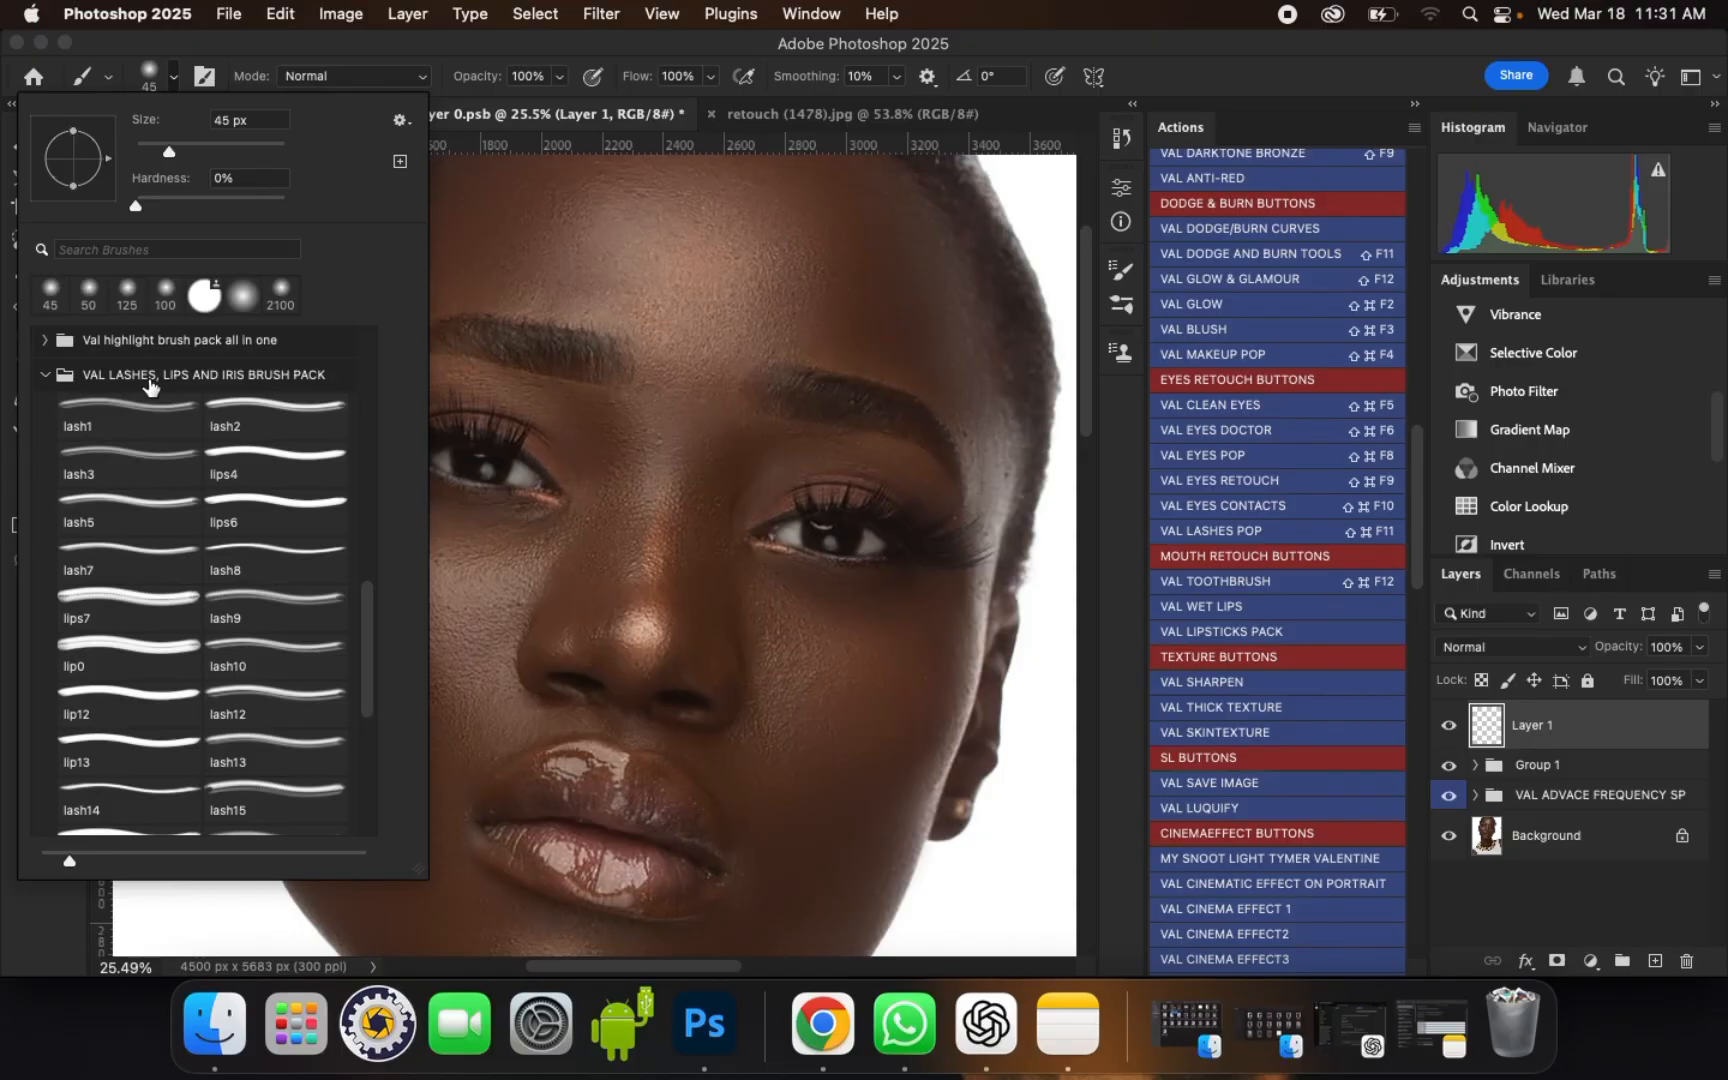
drag(370, 626, 372, 632)
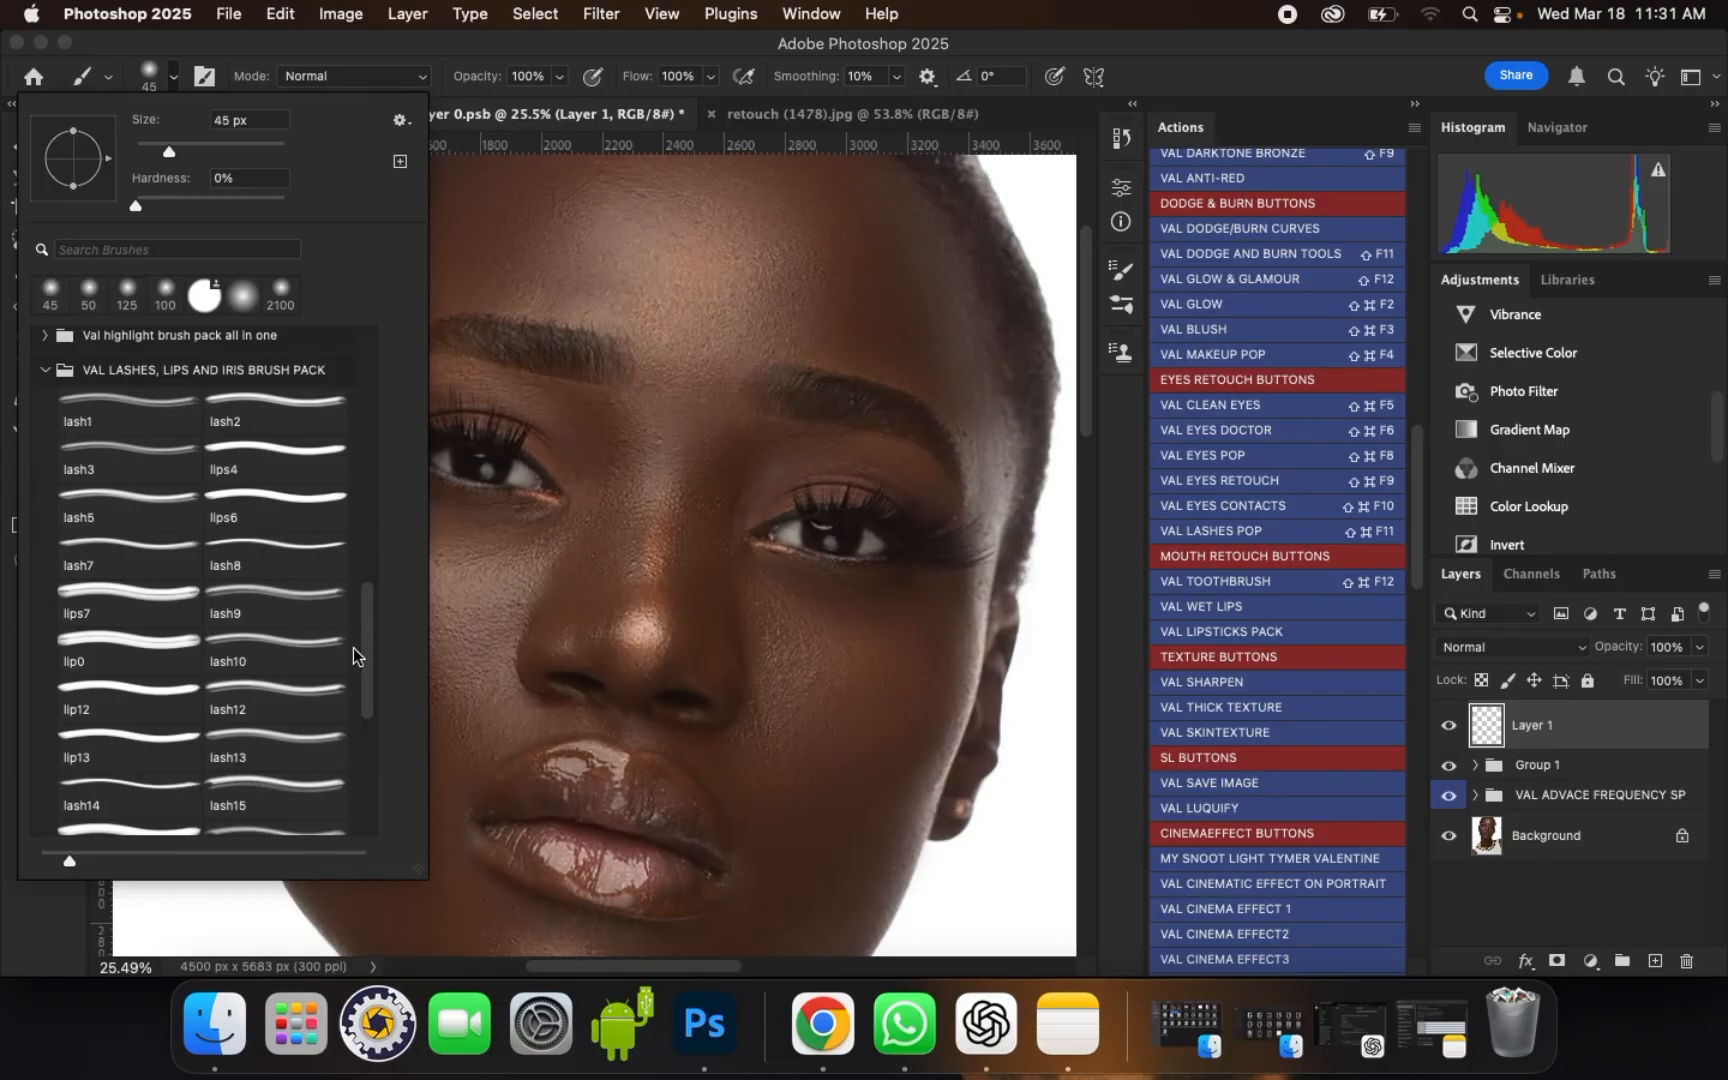
drag(364, 668, 370, 704)
Step: Preview the lash12 to lash15, lip15 and eyelashes to eyelashes5 brush tips over the face to compare their shapes
click(279, 620)
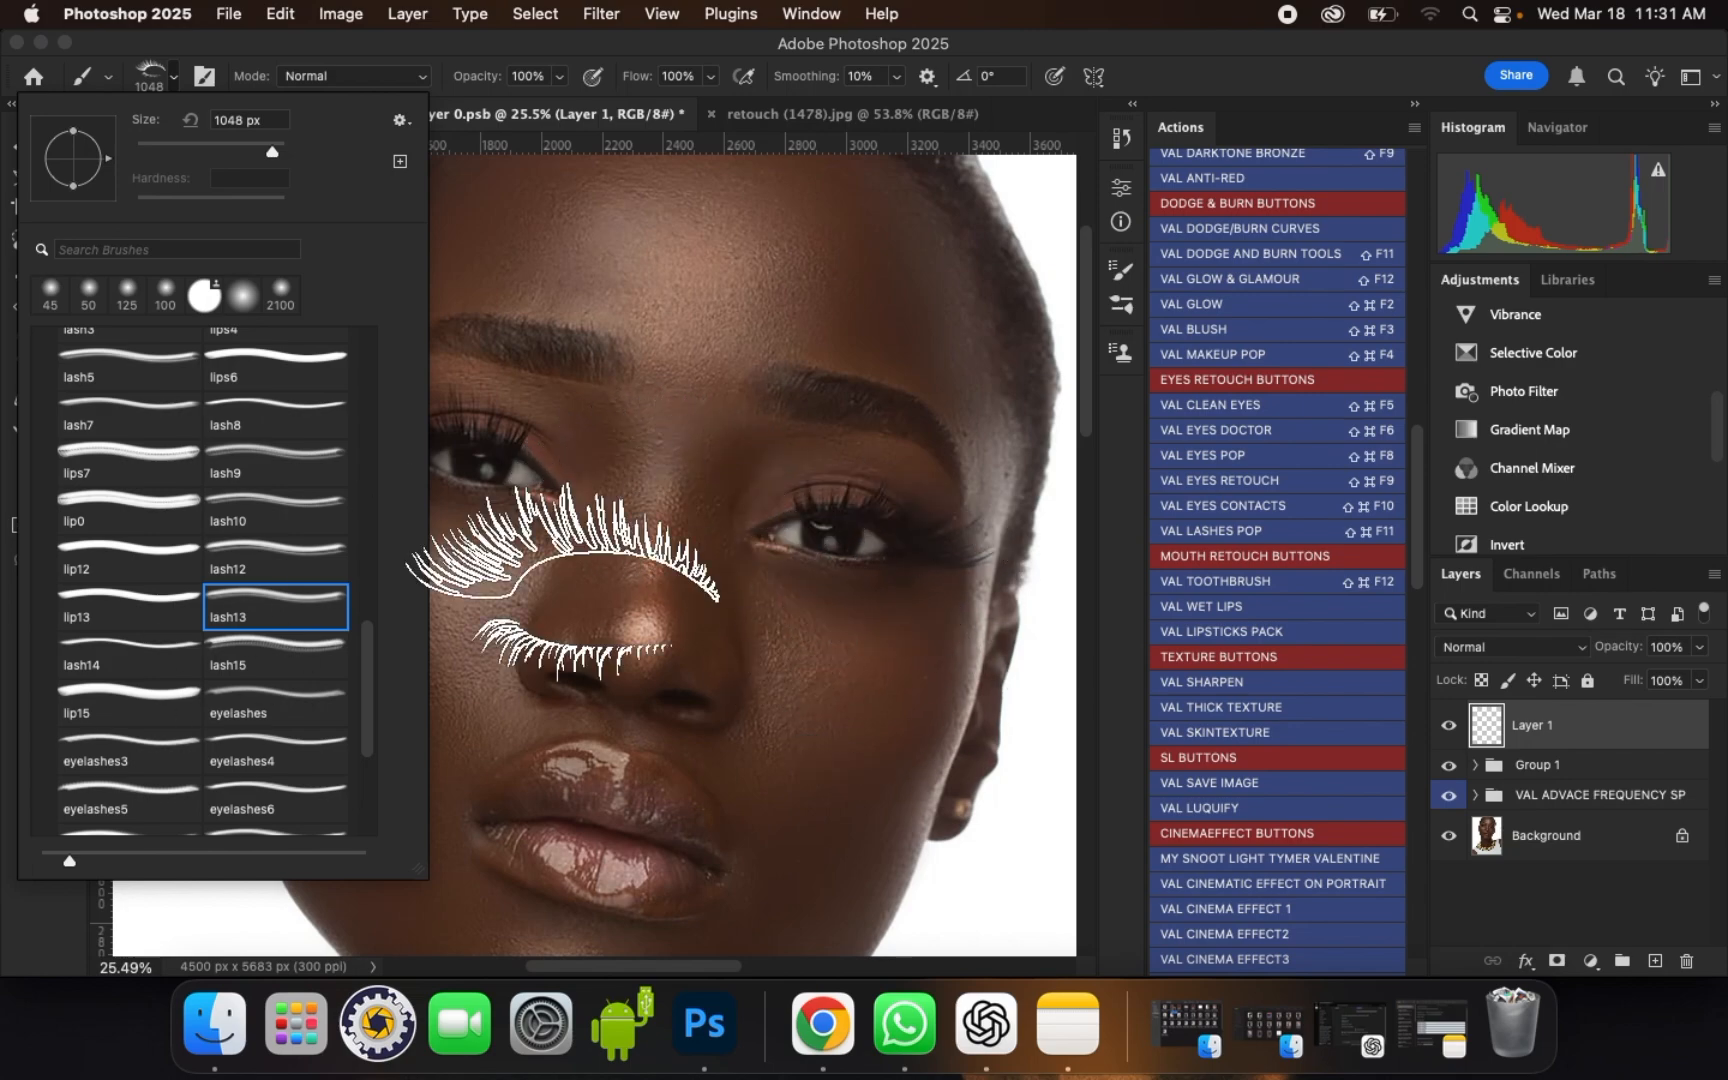
click(262, 572)
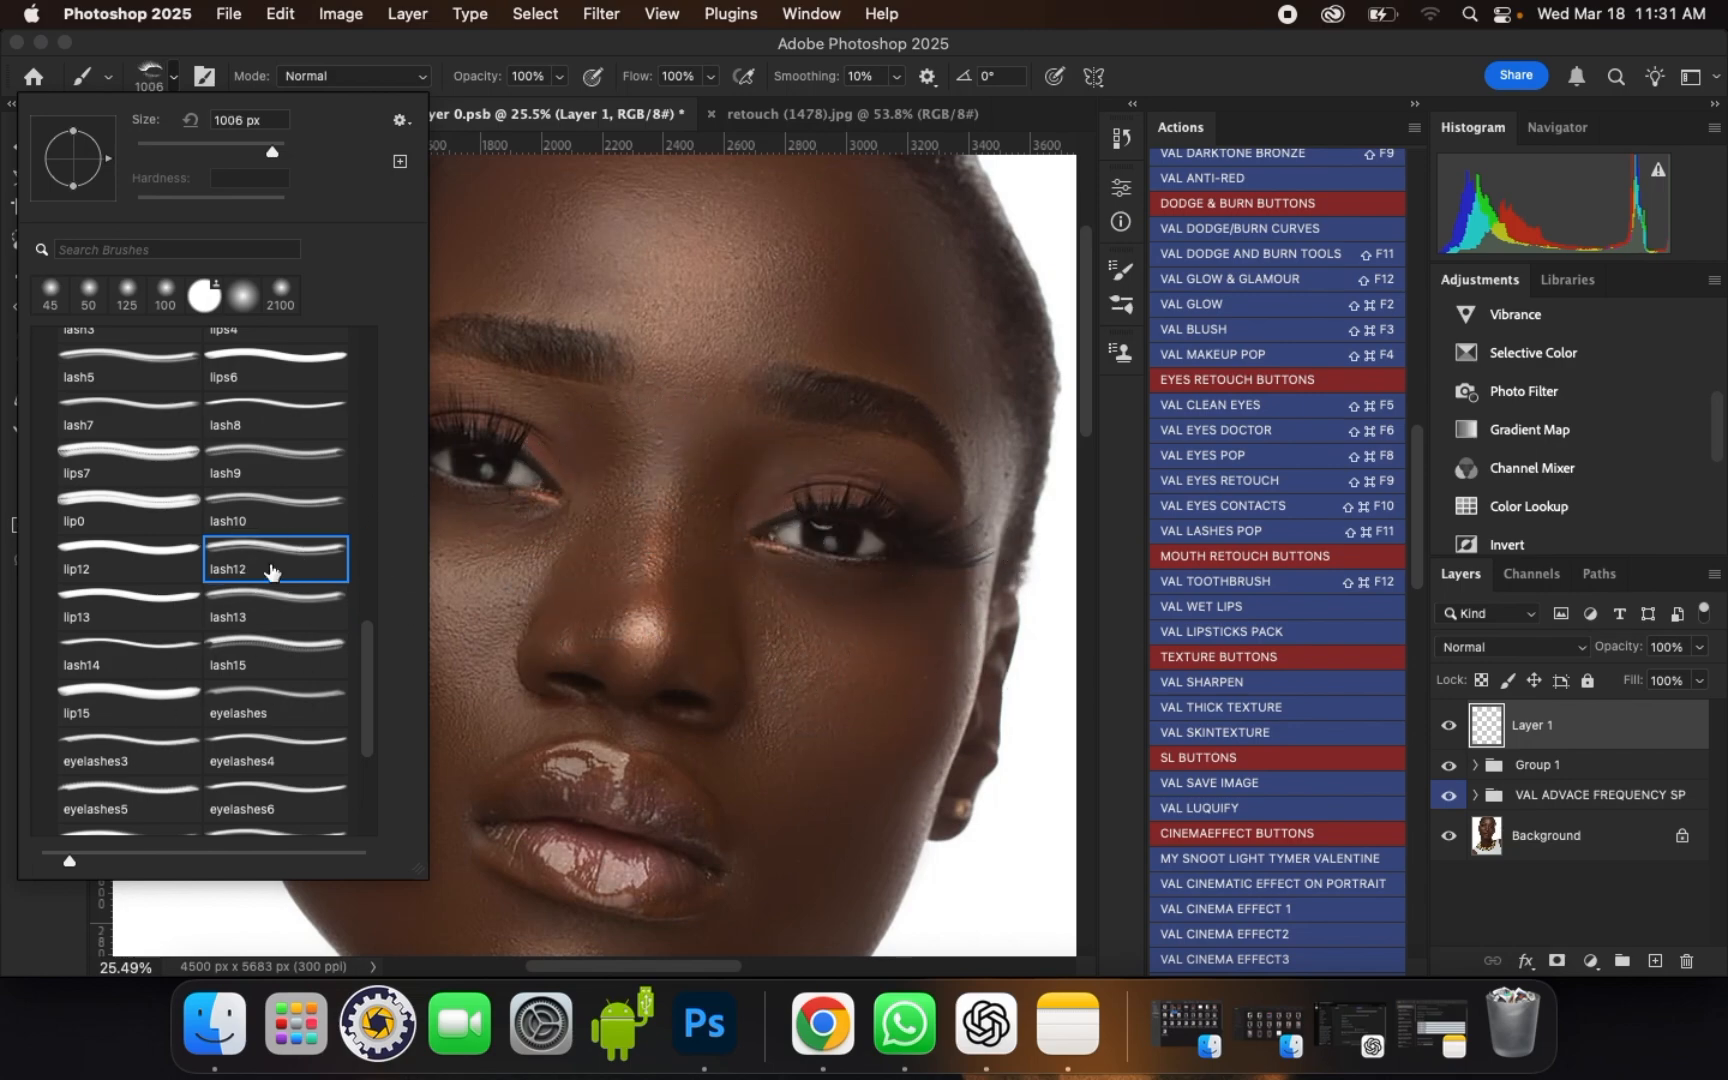
click(265, 621)
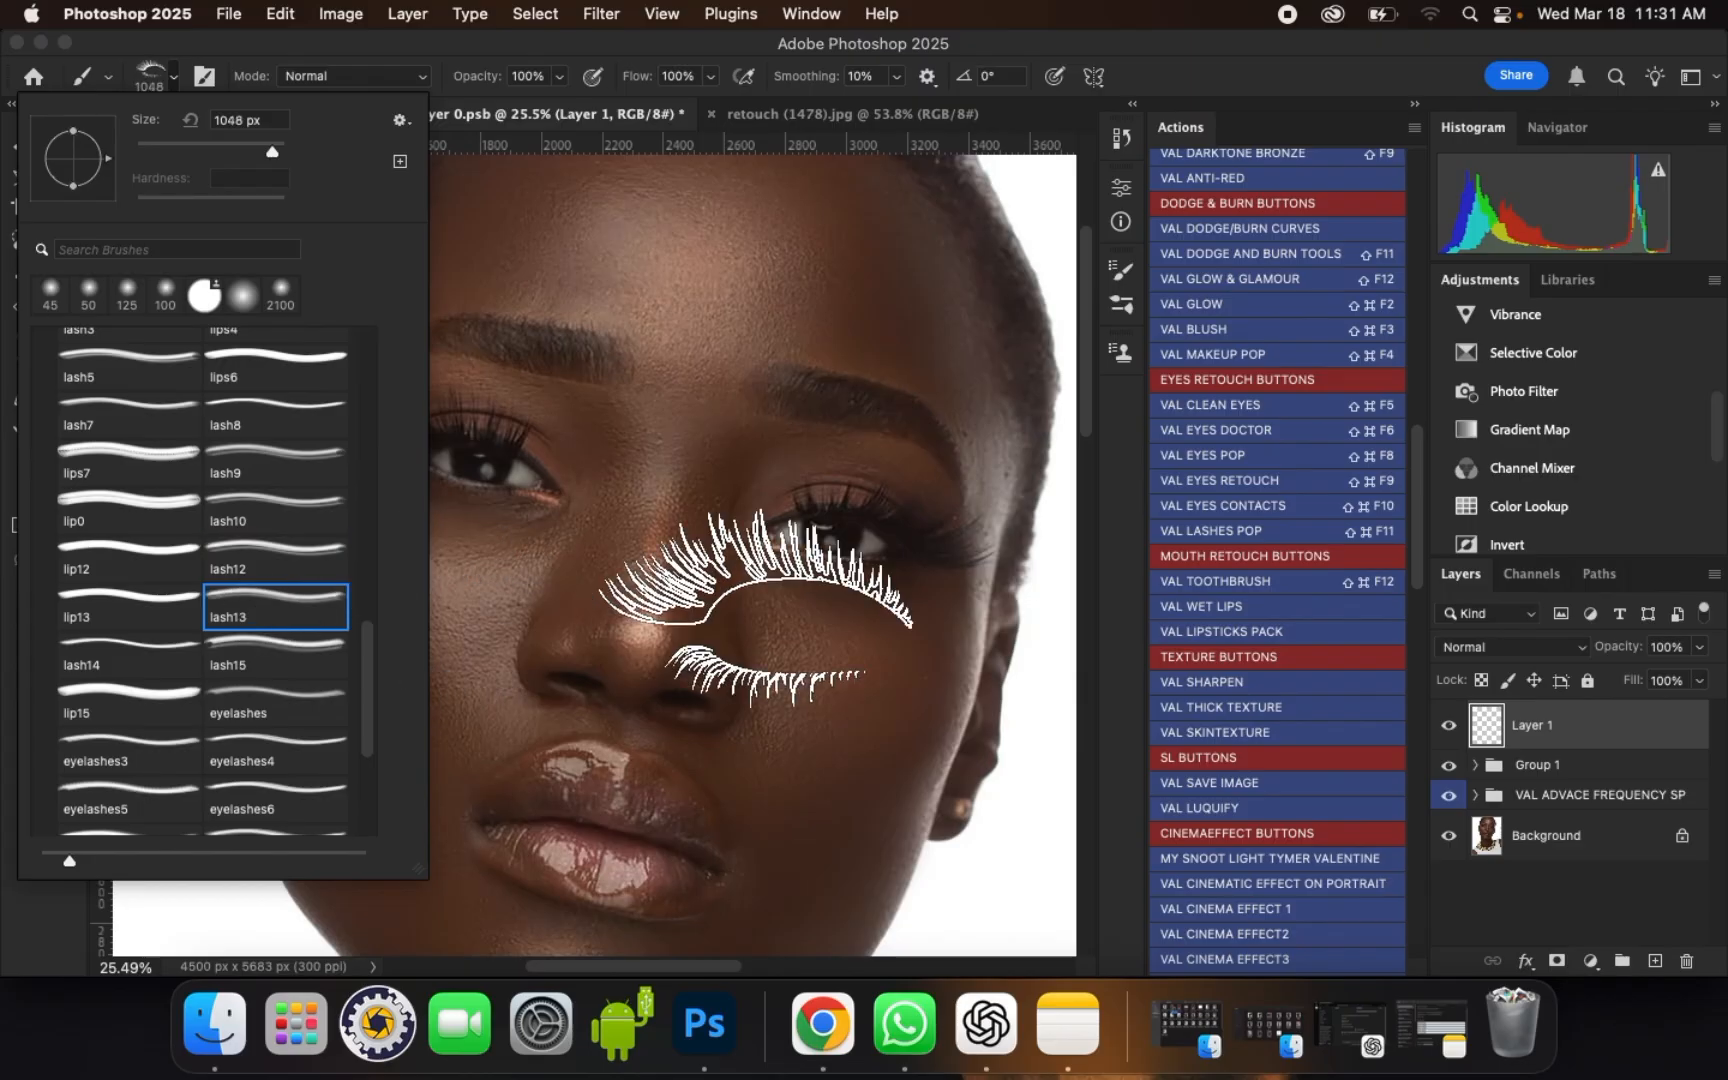
click(274, 662)
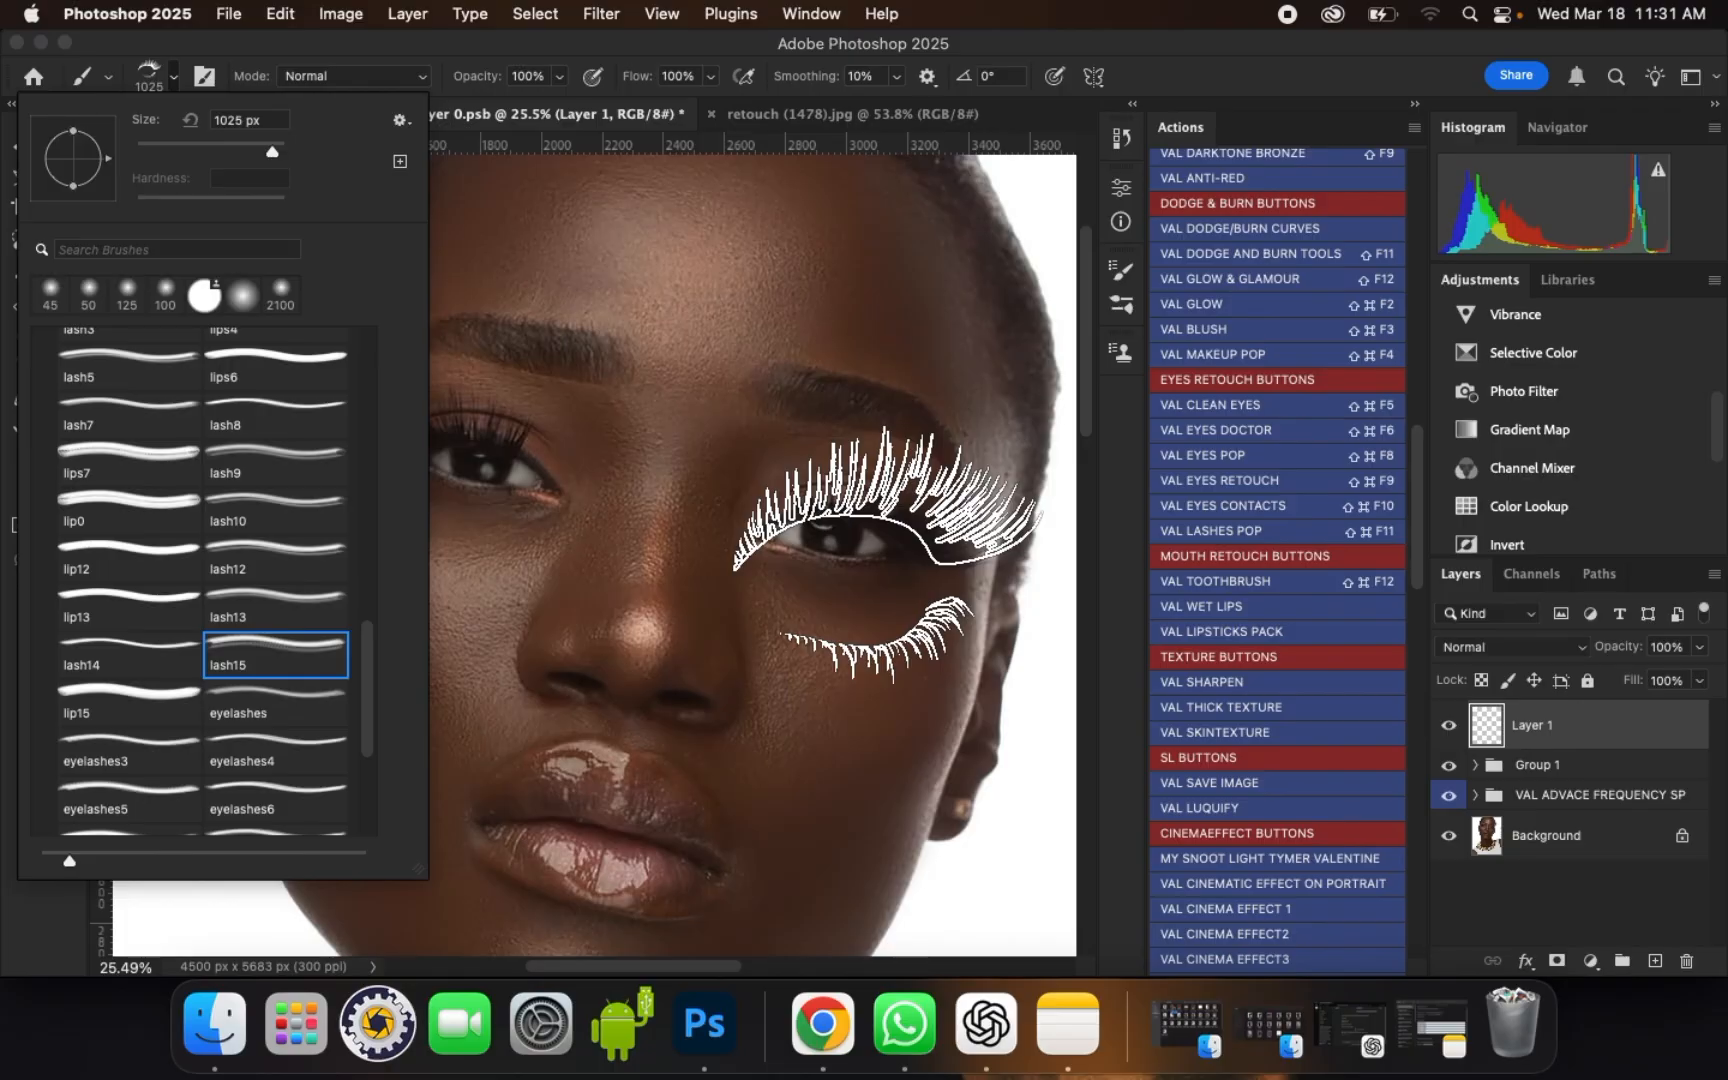
click(116, 656)
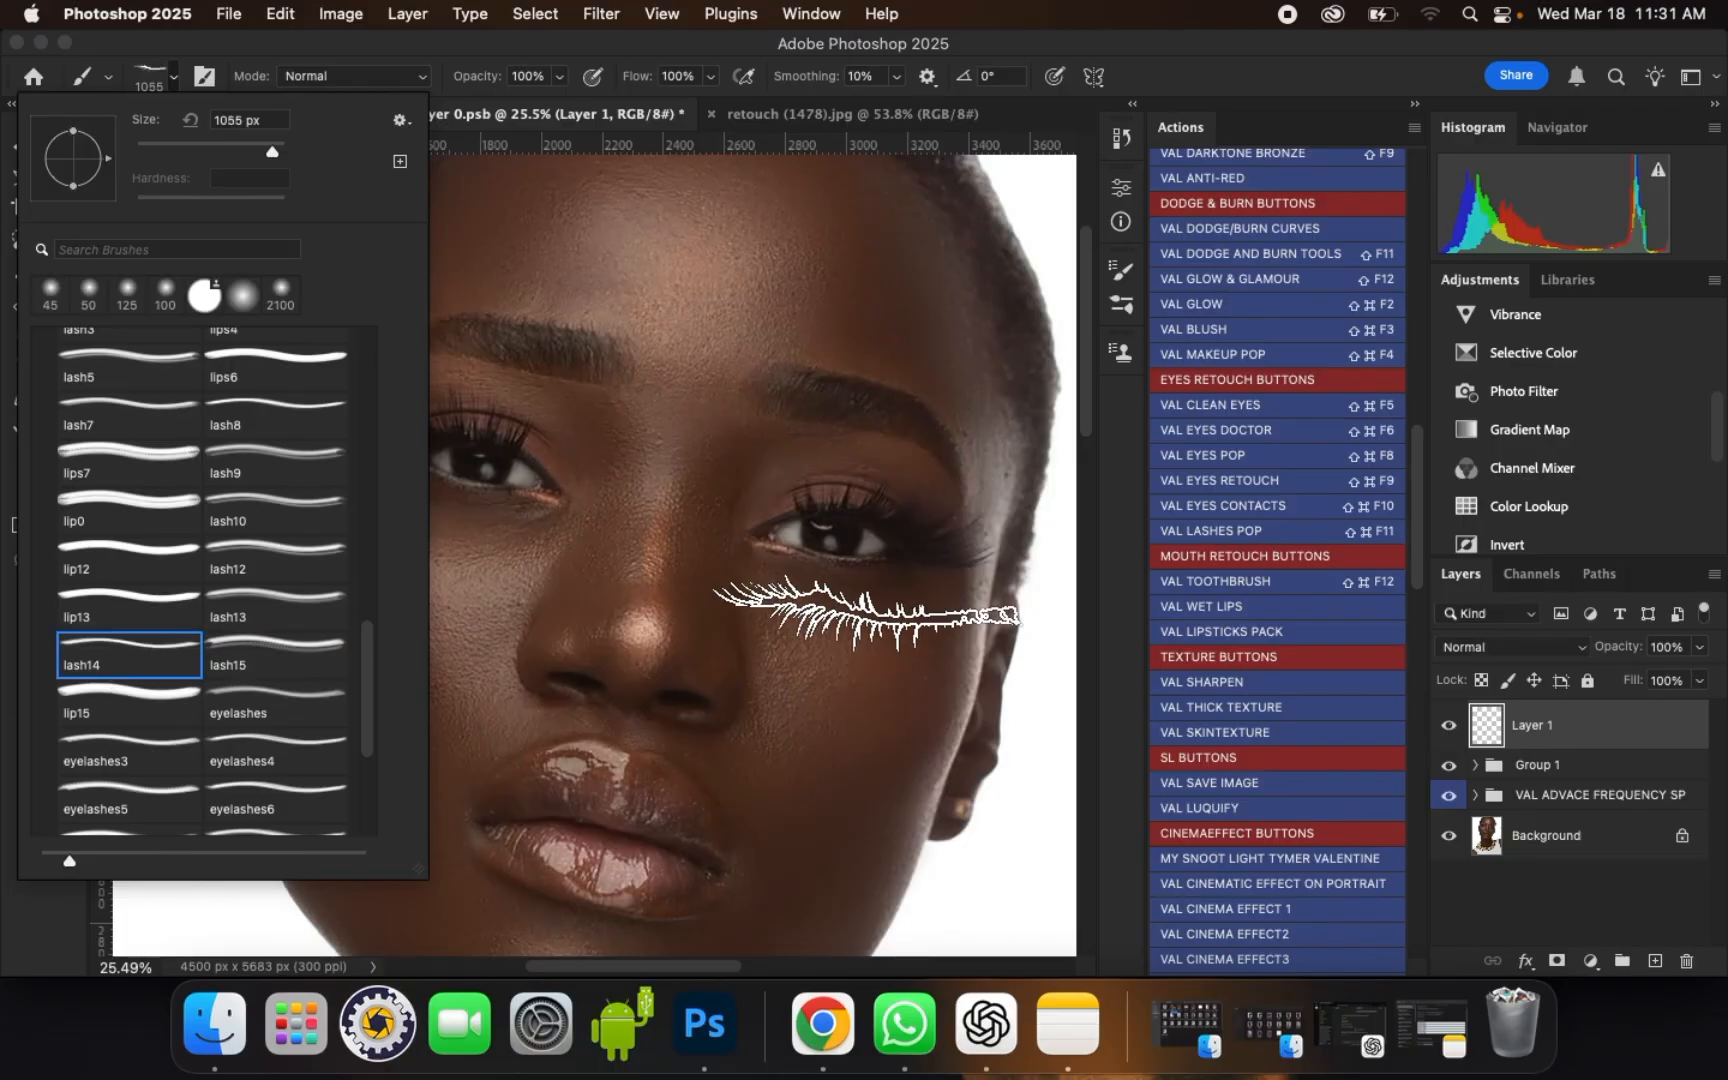
click(124, 708)
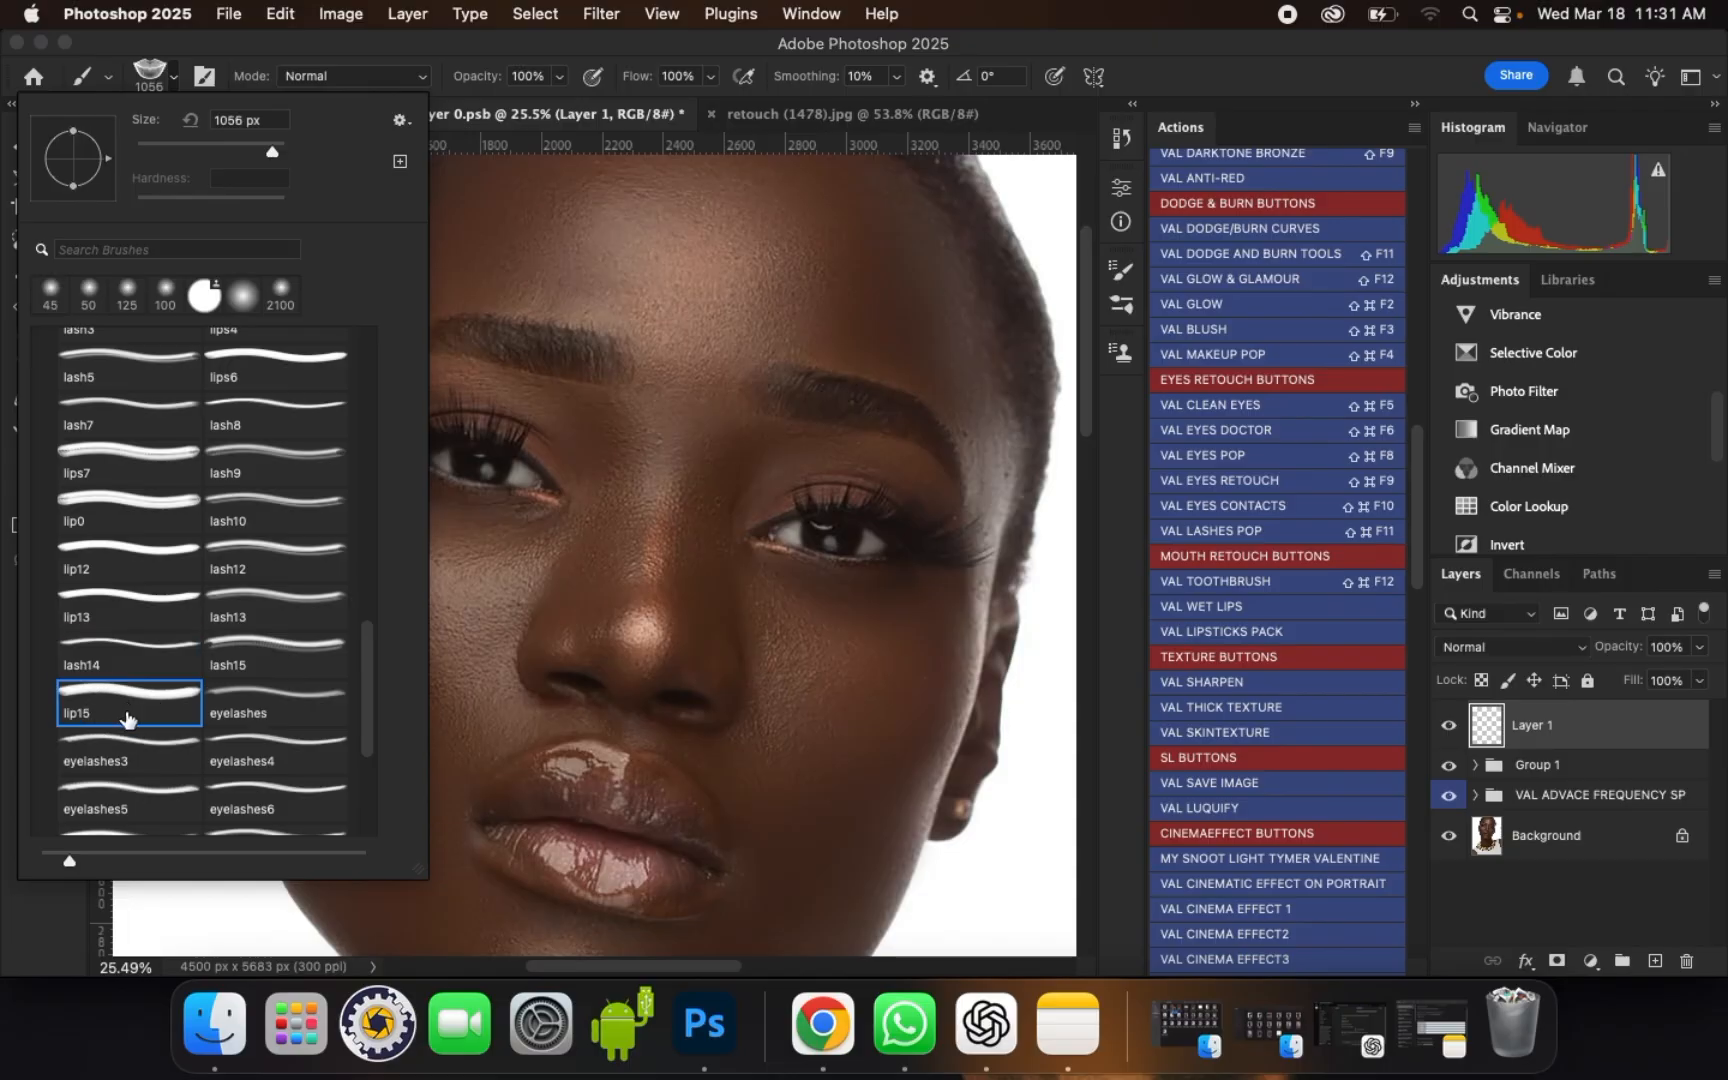
click(263, 712)
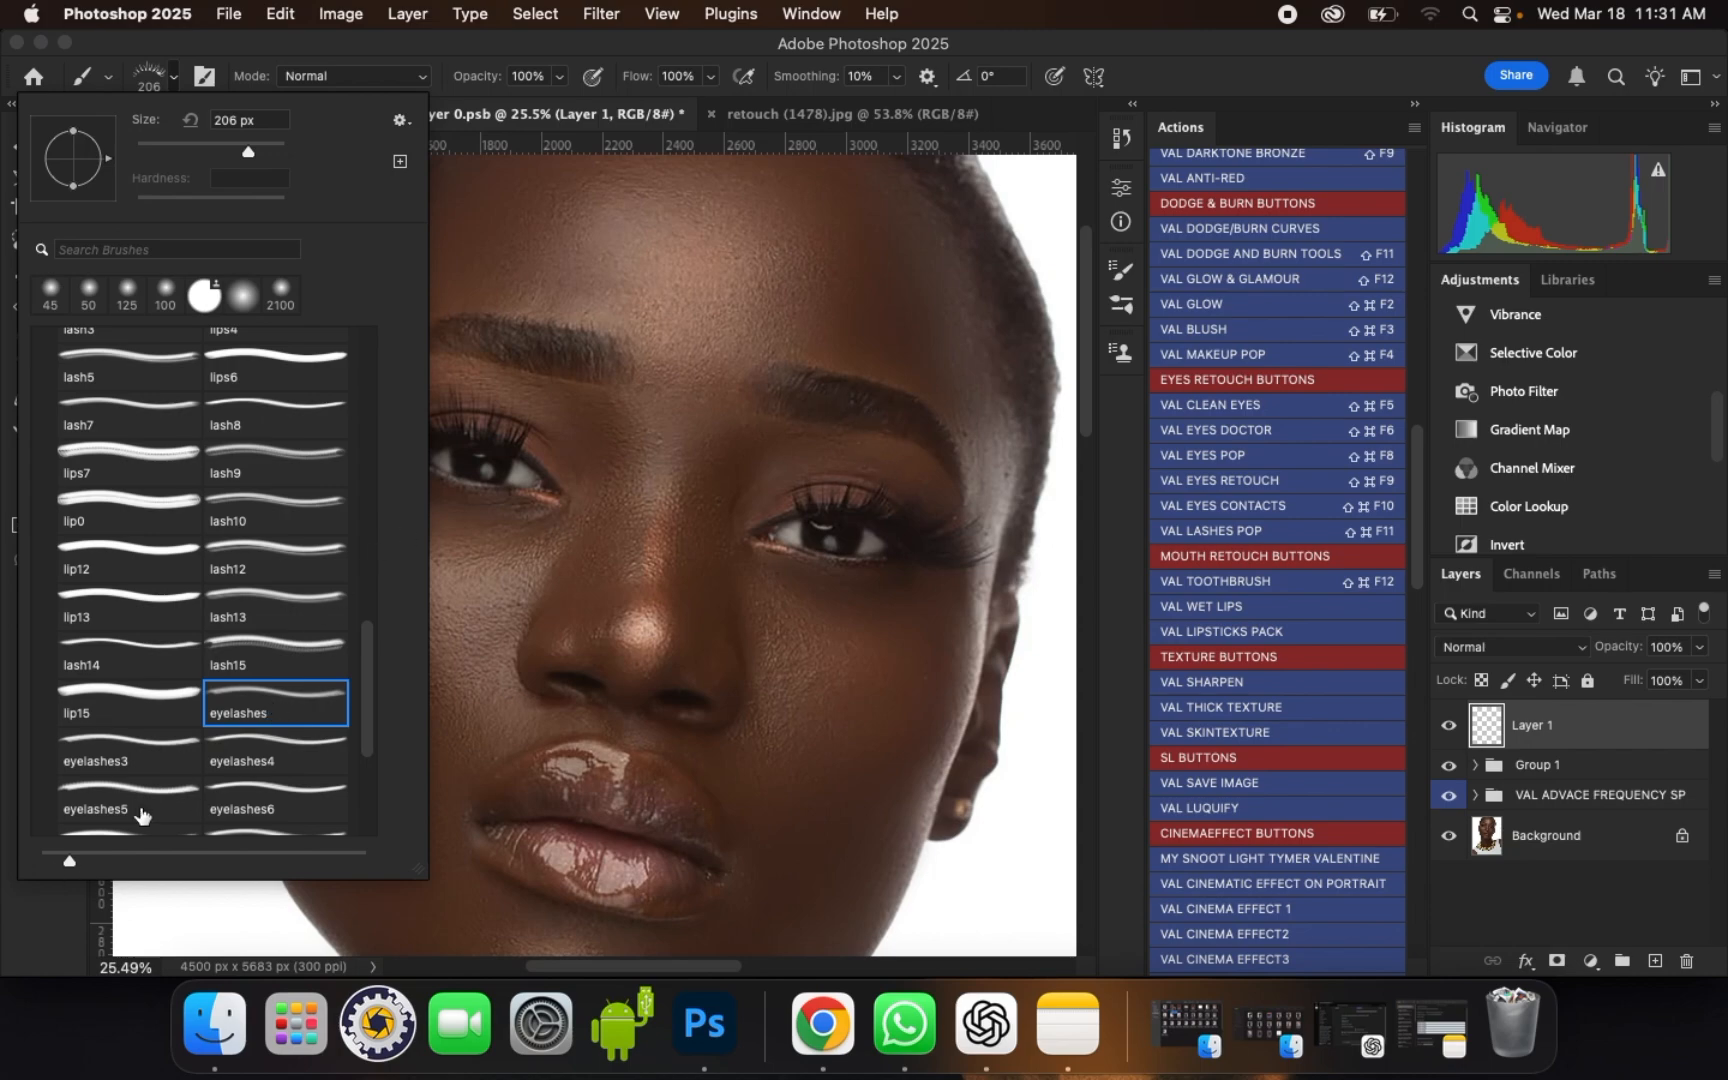
click(108, 772)
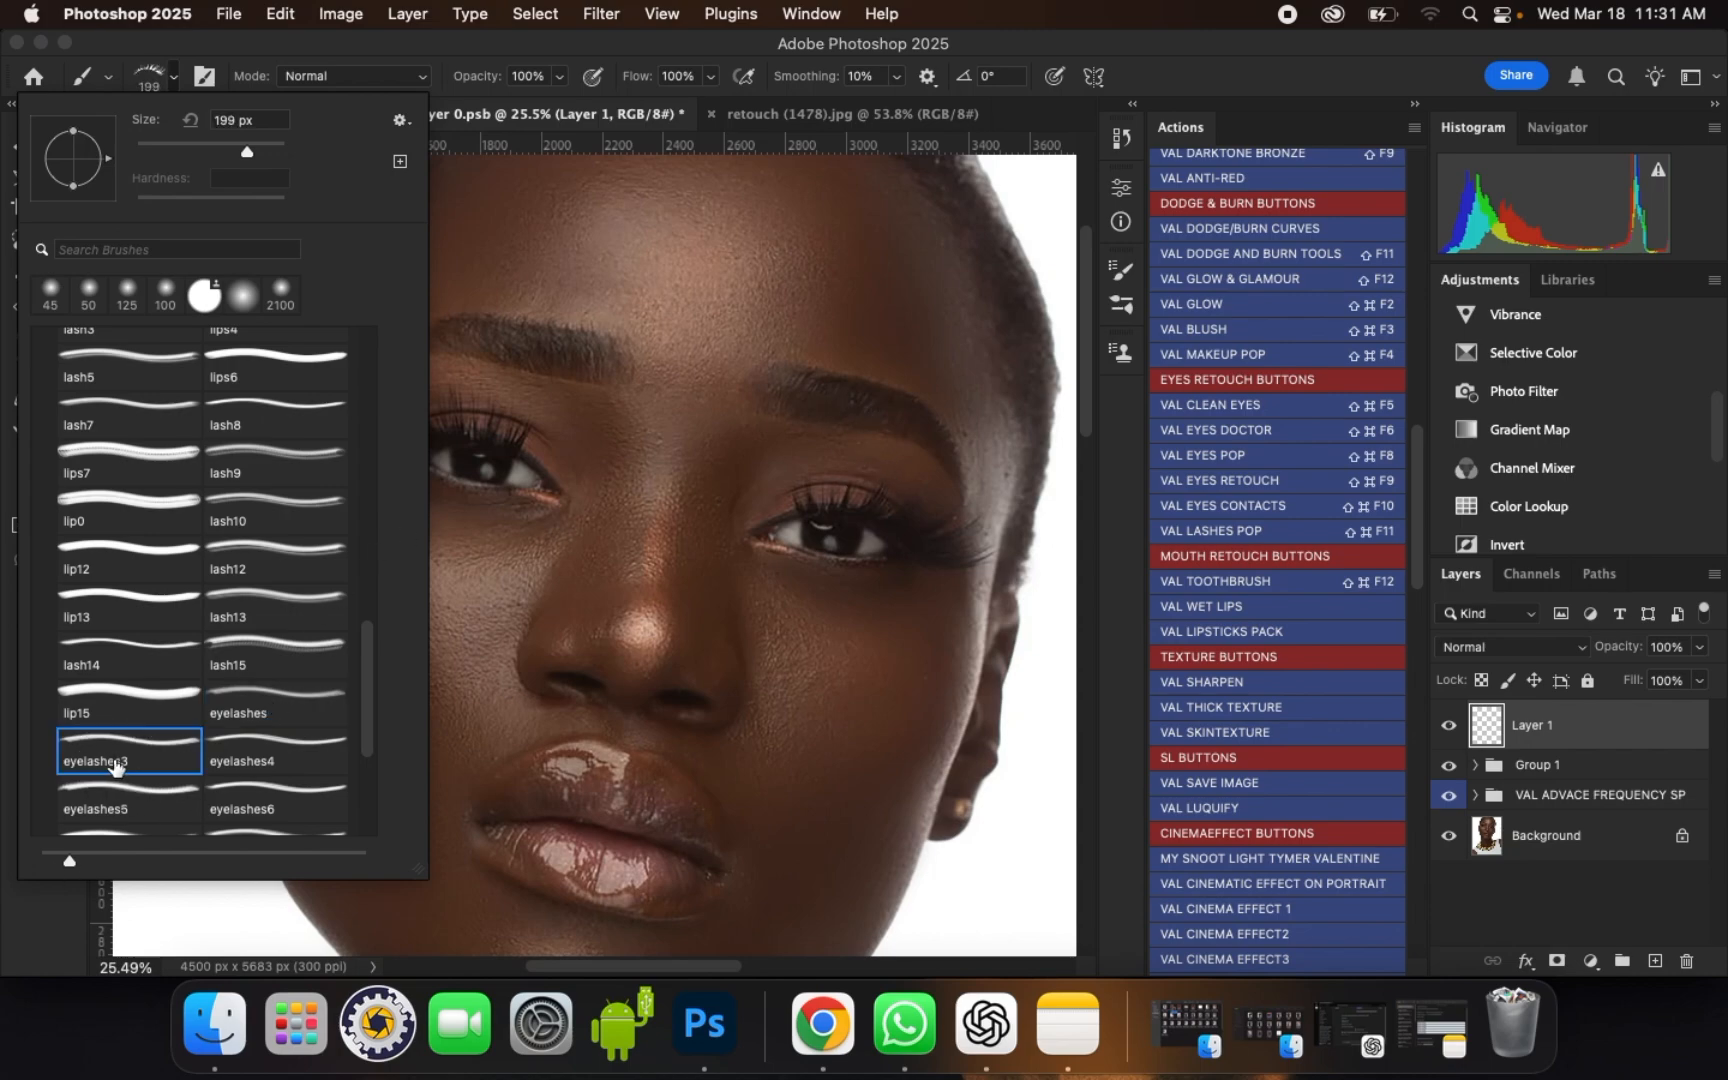
click(250, 755)
click(117, 808)
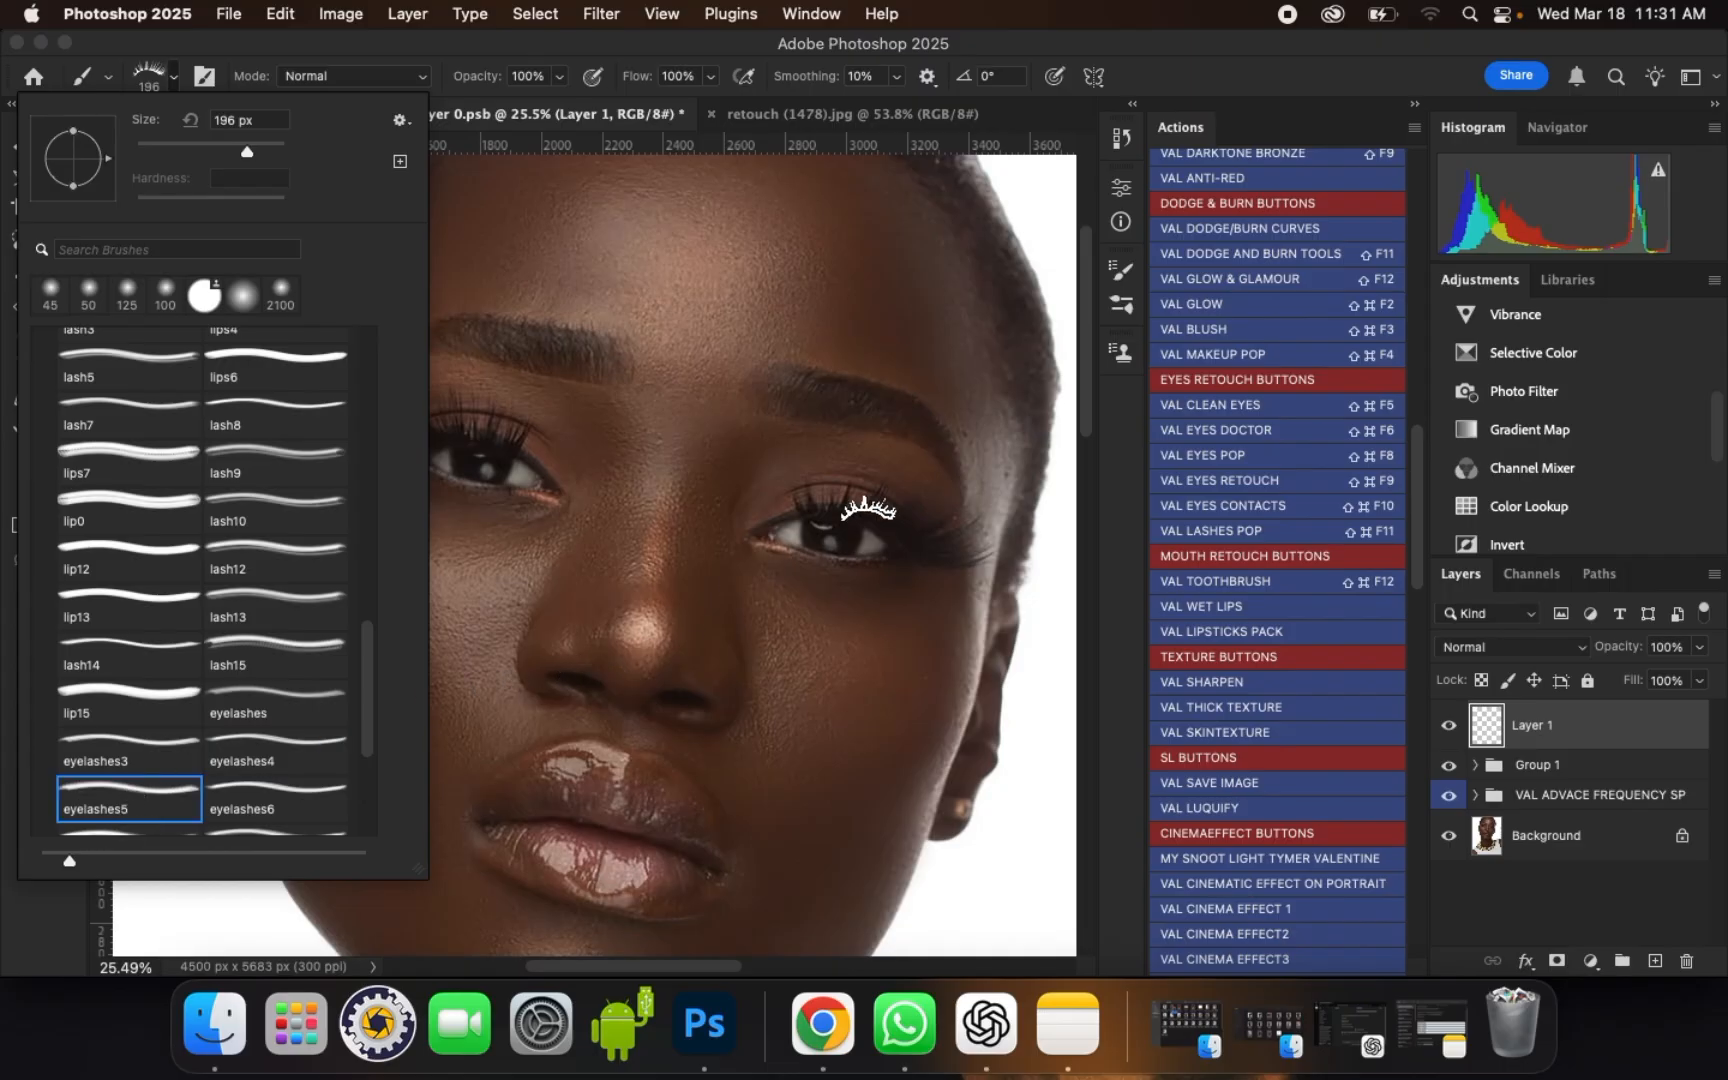
click(145, 695)
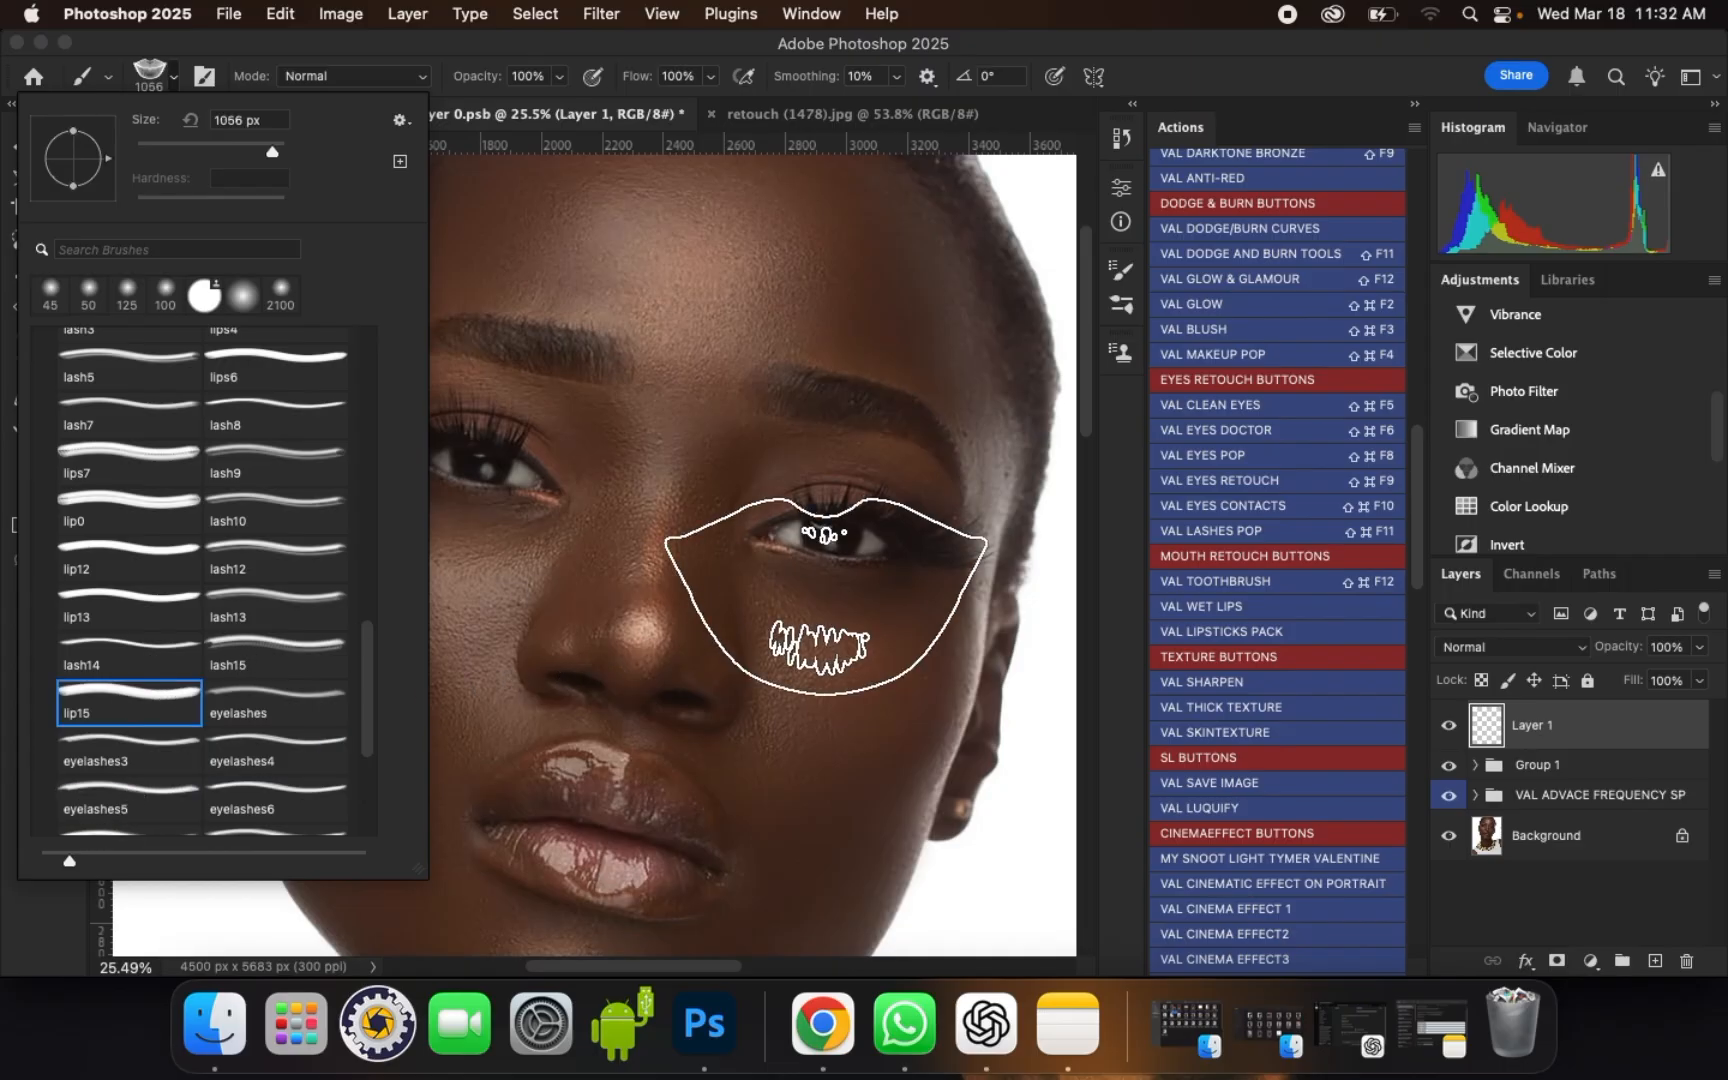
Step: Stamp black lashes on the upper lid of the portrait's right-hand eye with the eyelashes3 brush at 900 px
click(135, 763)
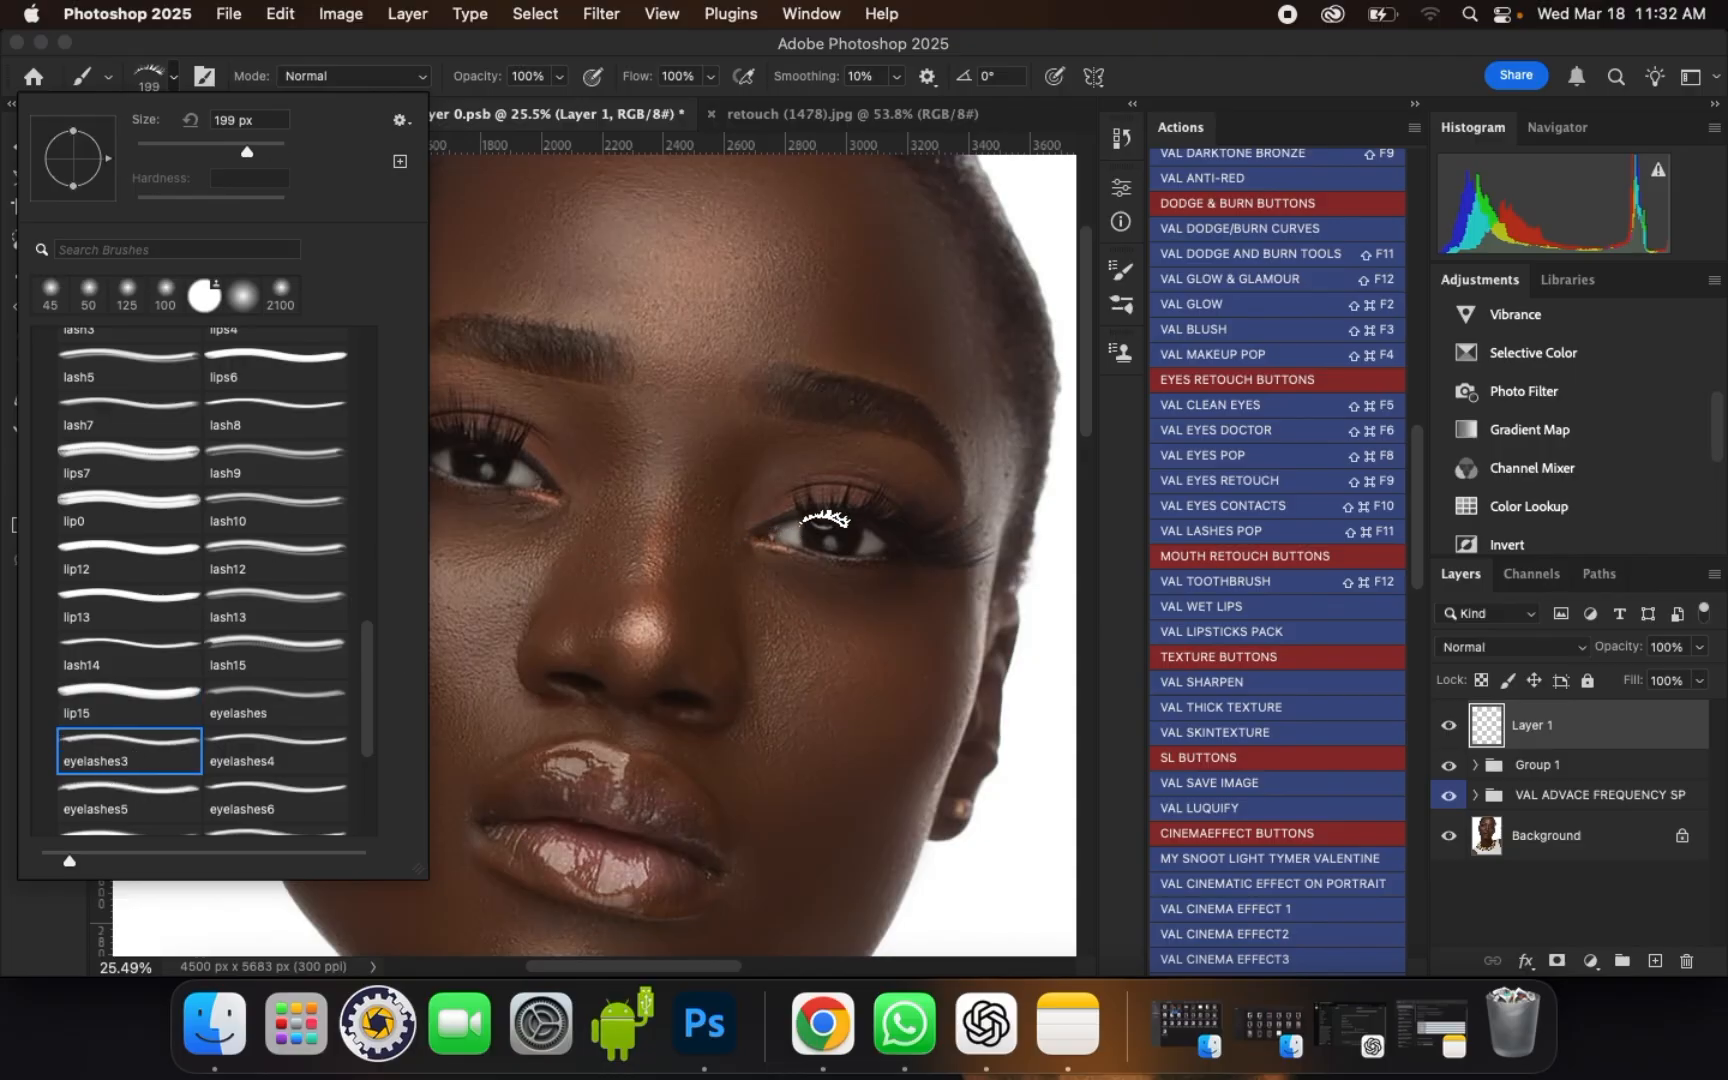
click(826, 520)
key(bracketright)
key(bracketright)
key(bracketright)
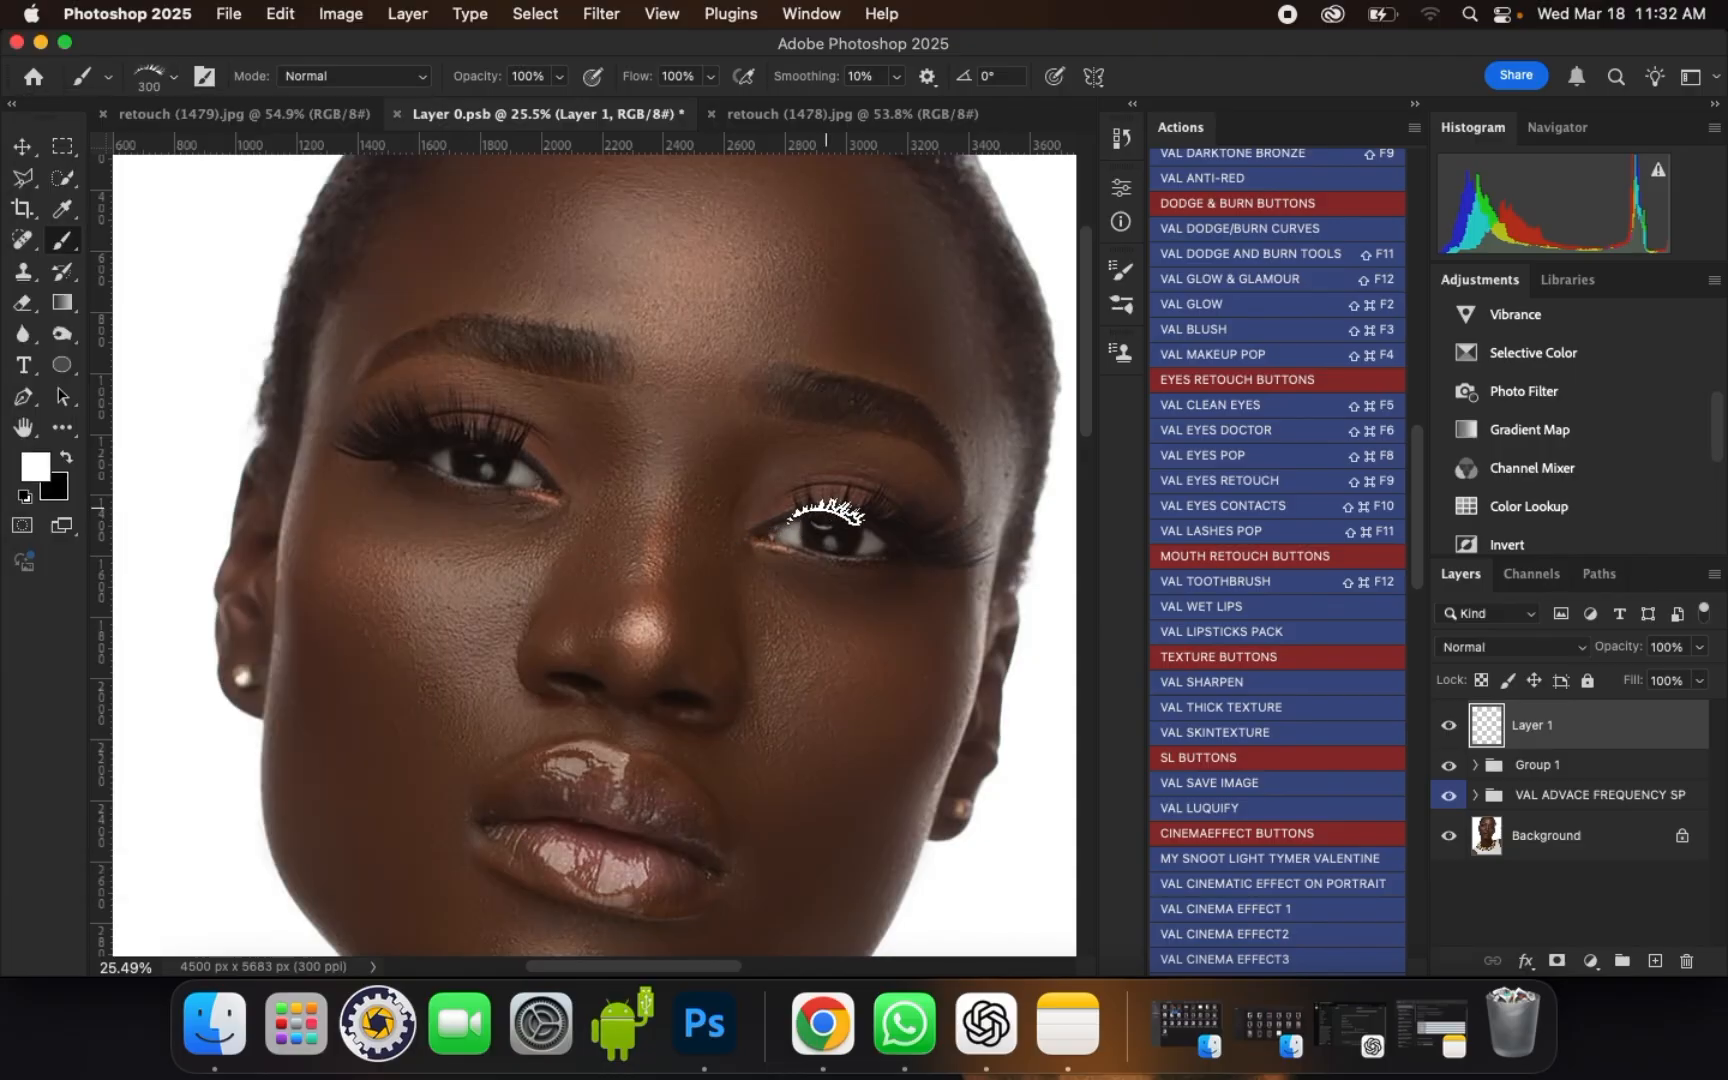
key(bracketright)
key(bracketright)
key(bracketright)
key(bracketright)
key(bracketright)
key(bracketright)
key(bracketright)
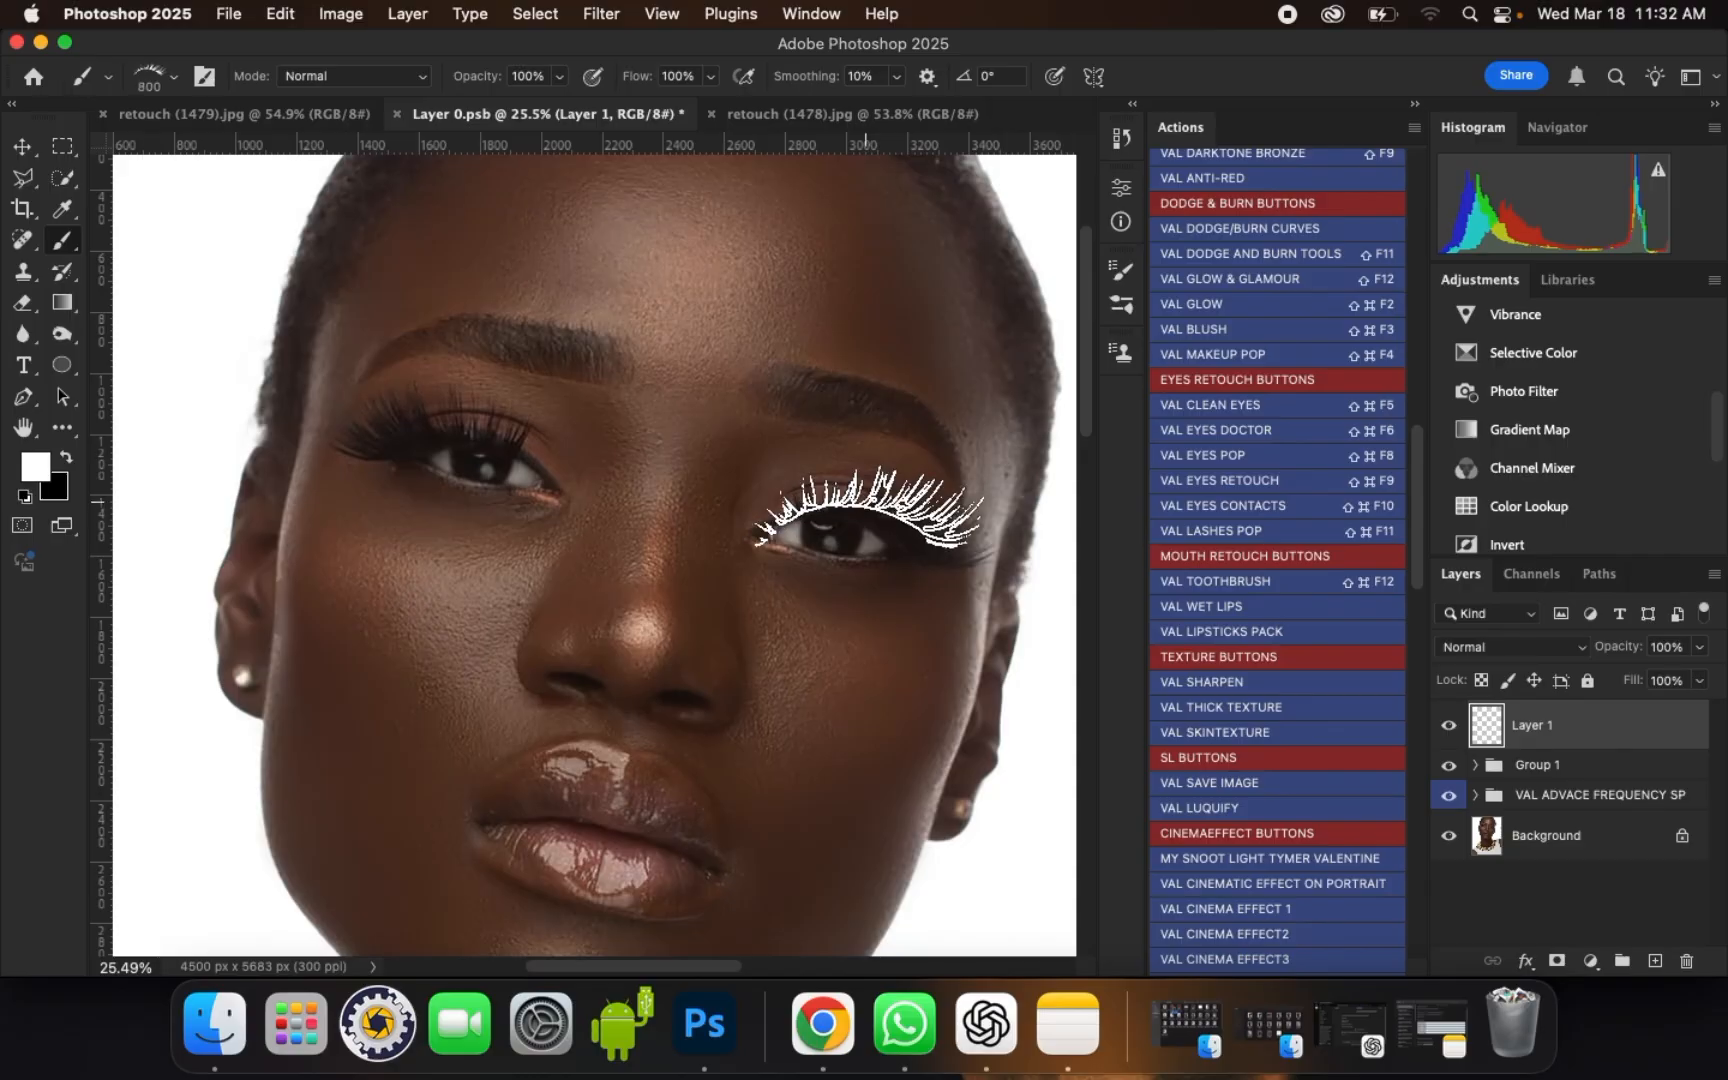
key(bracketright)
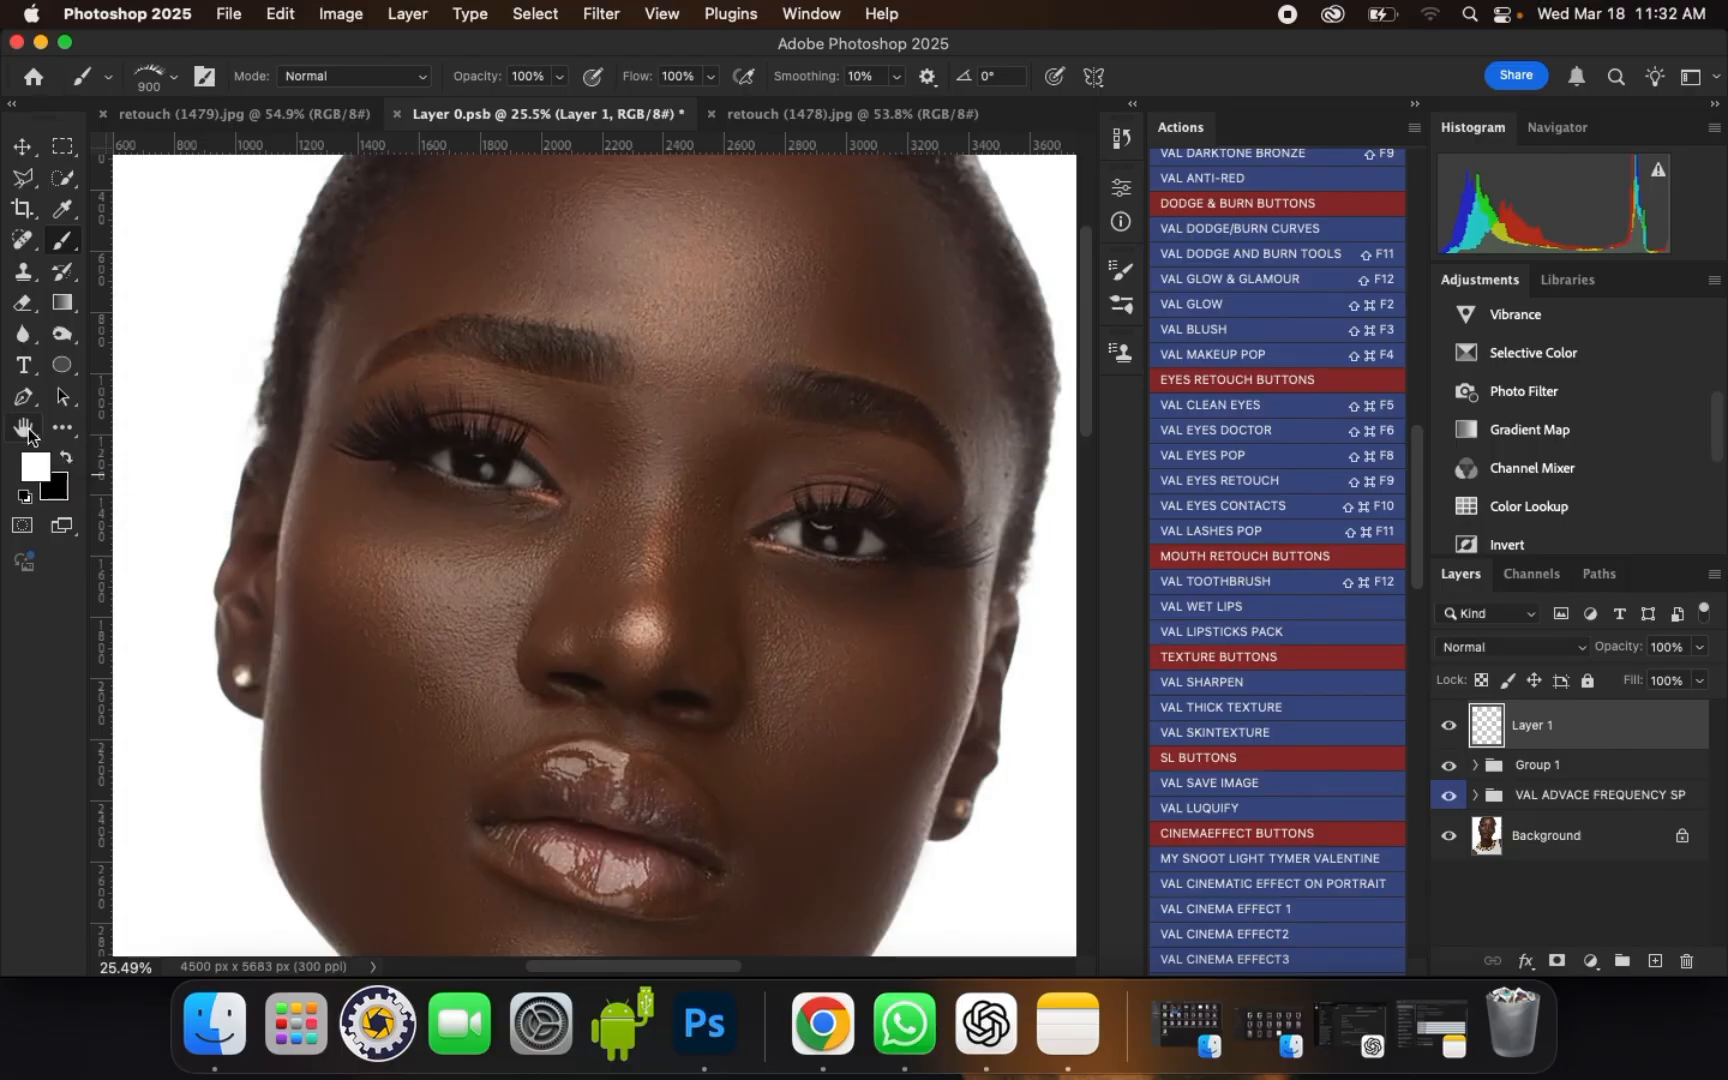
key(x)
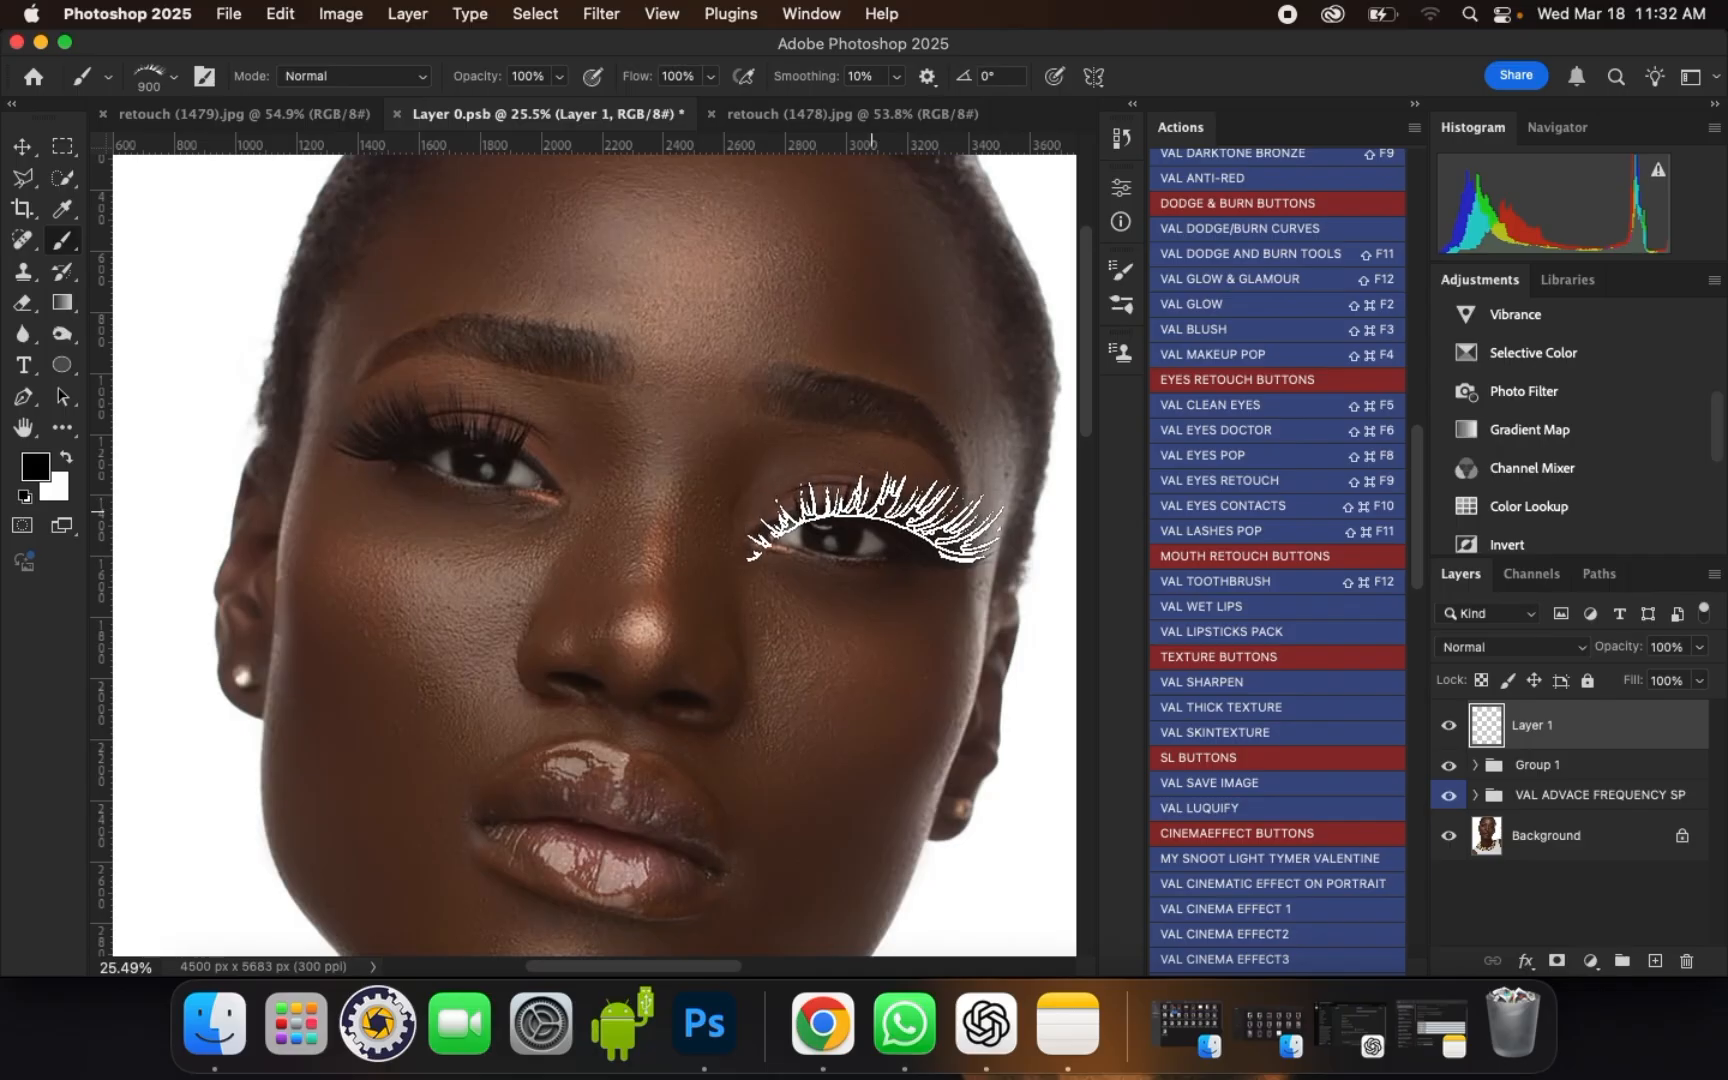
click(871, 513)
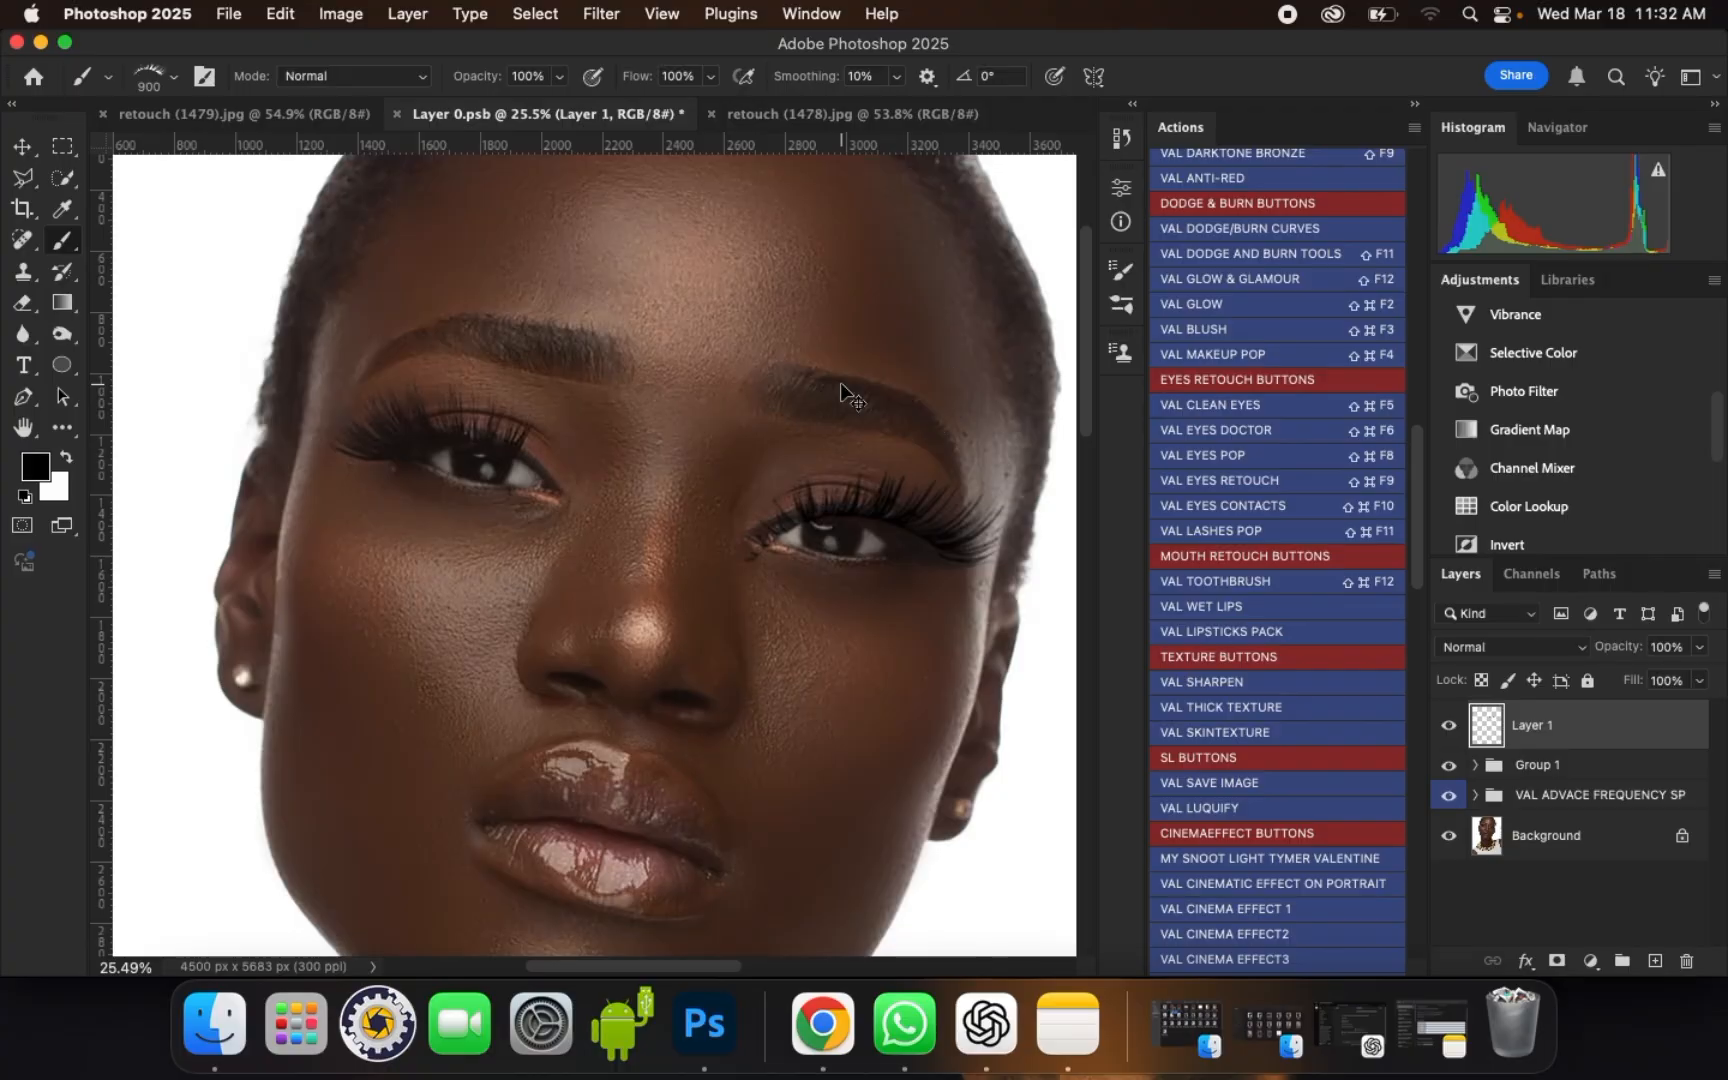
Step: Rotate the stamped lashes 7.51°, scale them to 95.38% and move them onto the upper lash line
key(super+t)
drag(881, 396, 880, 418)
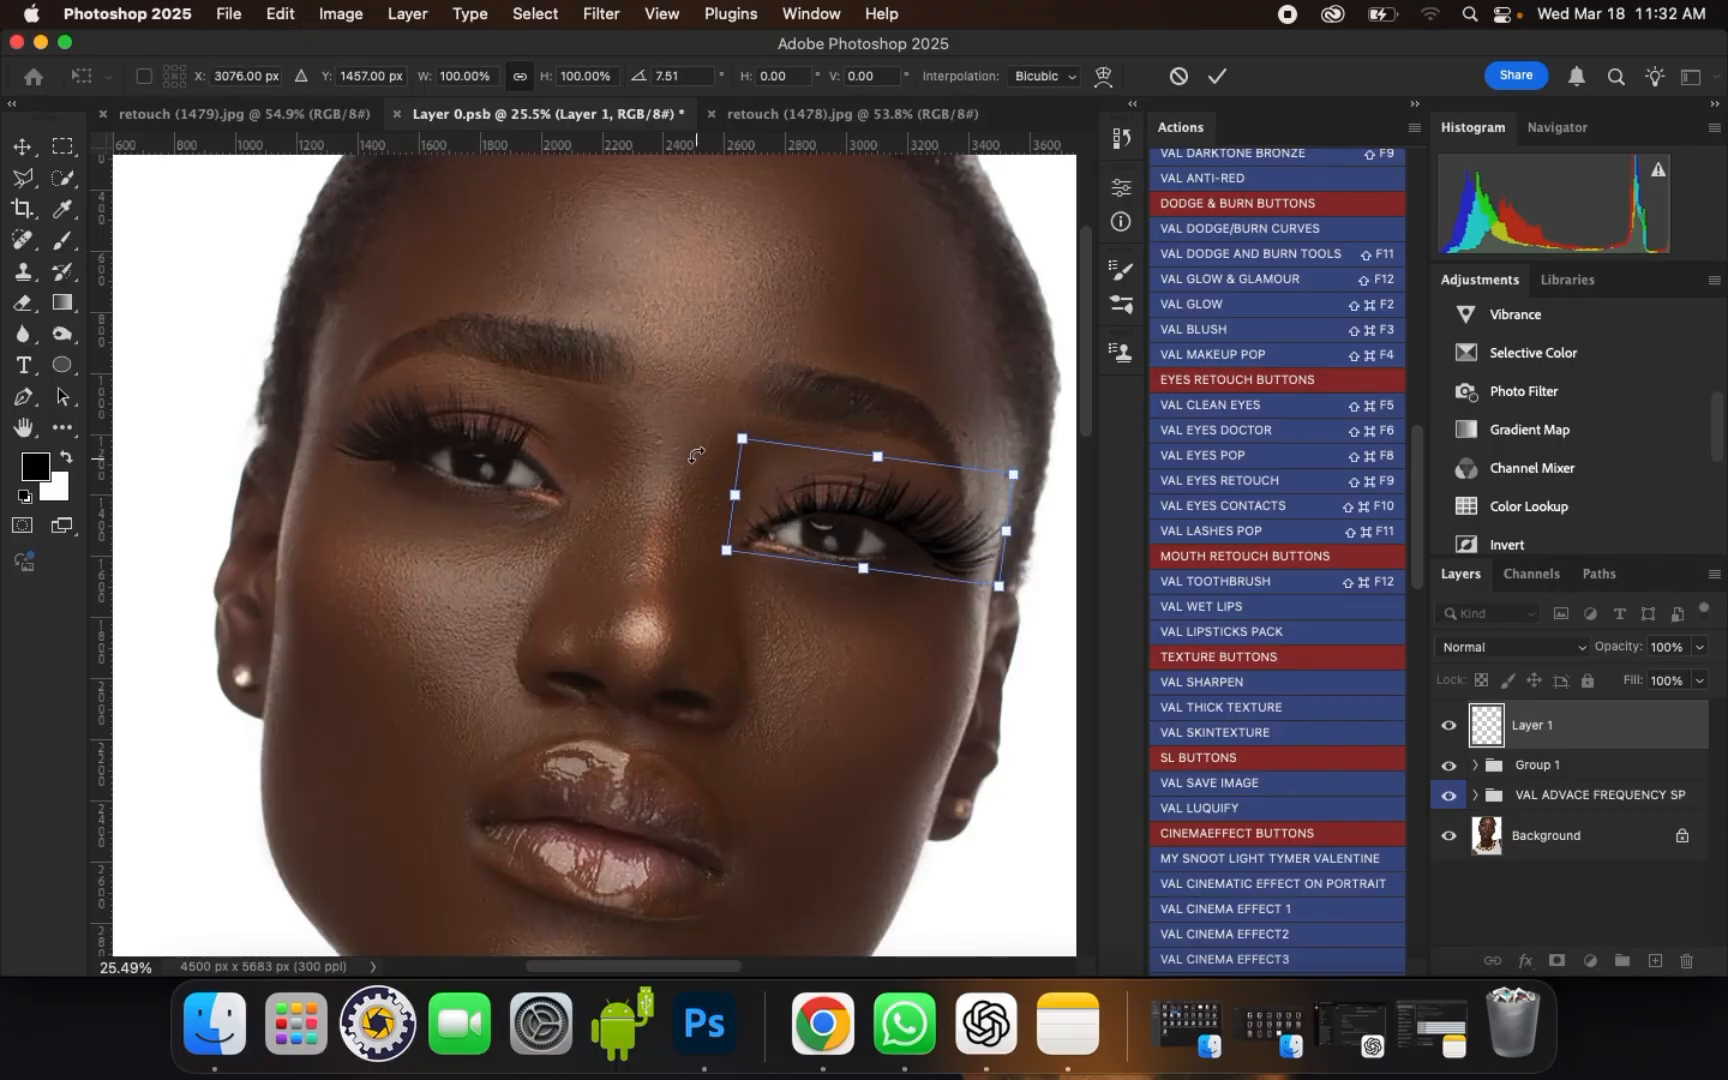
drag(748, 437, 760, 440)
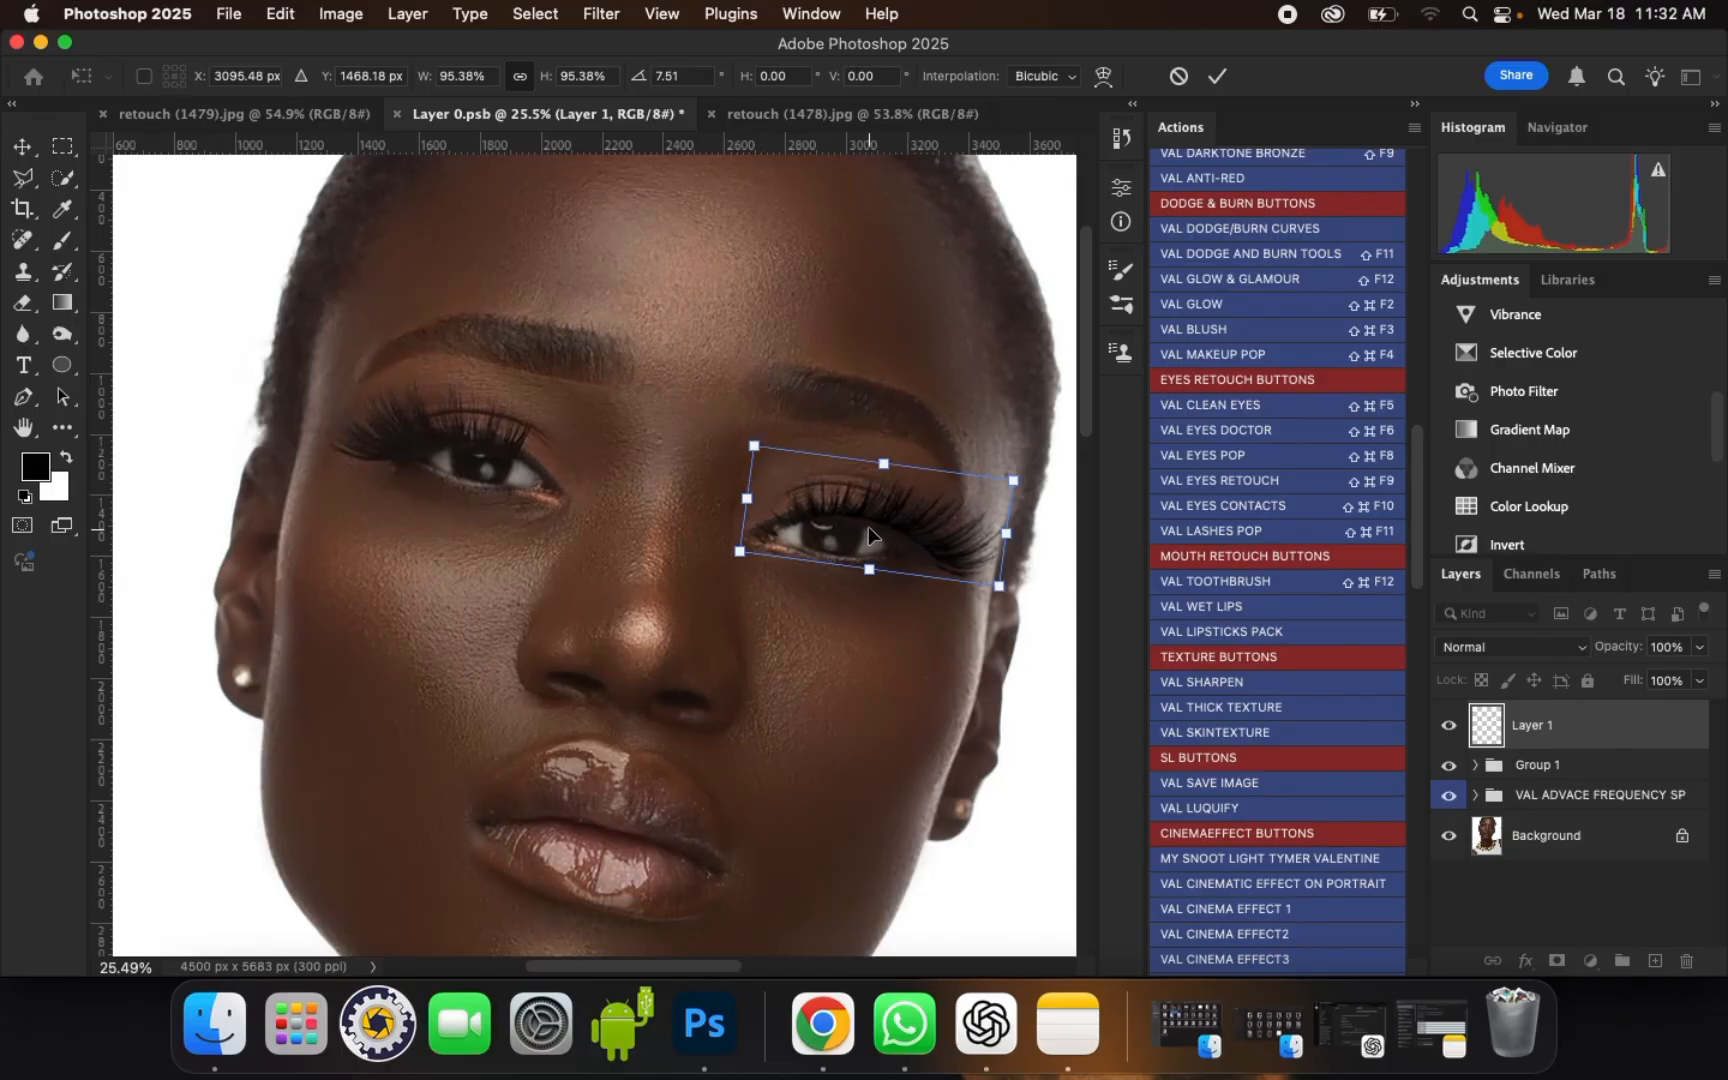
drag(868, 522, 863, 508)
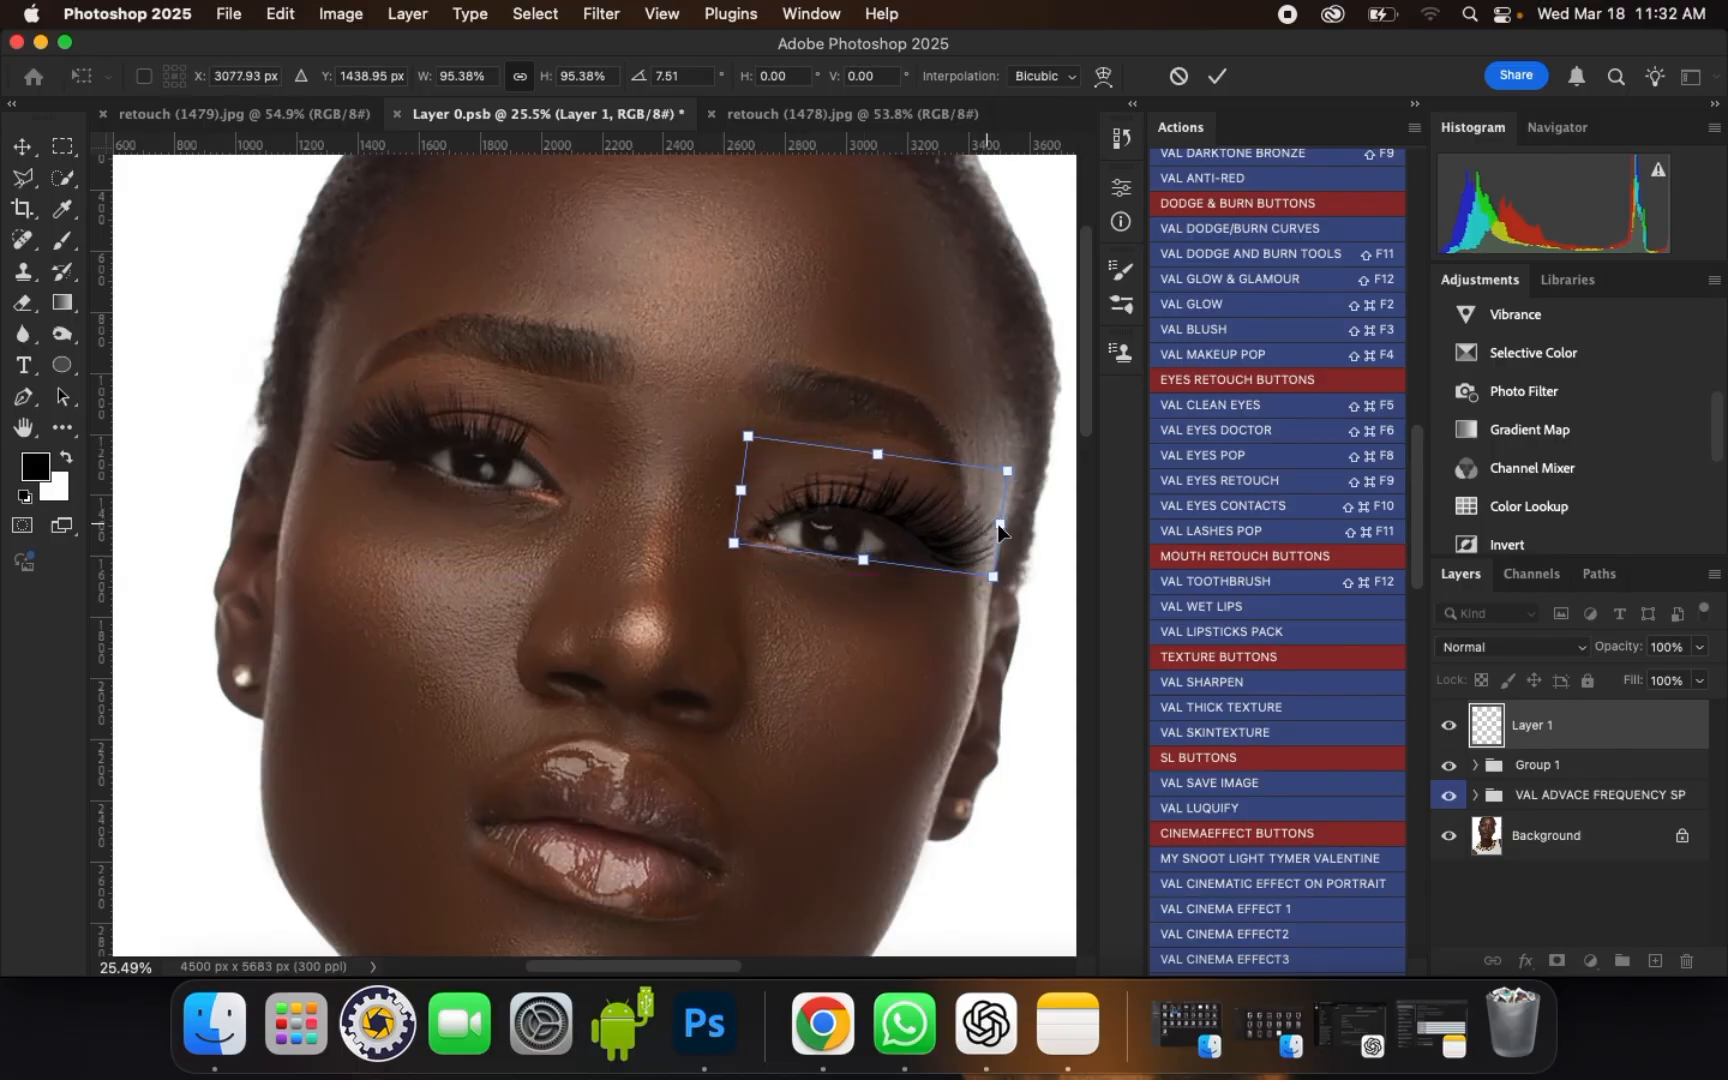
Step: Warp the lashes slightly to follow the eyelid's curve and apply the transformation
click(1103, 76)
click(945, 545)
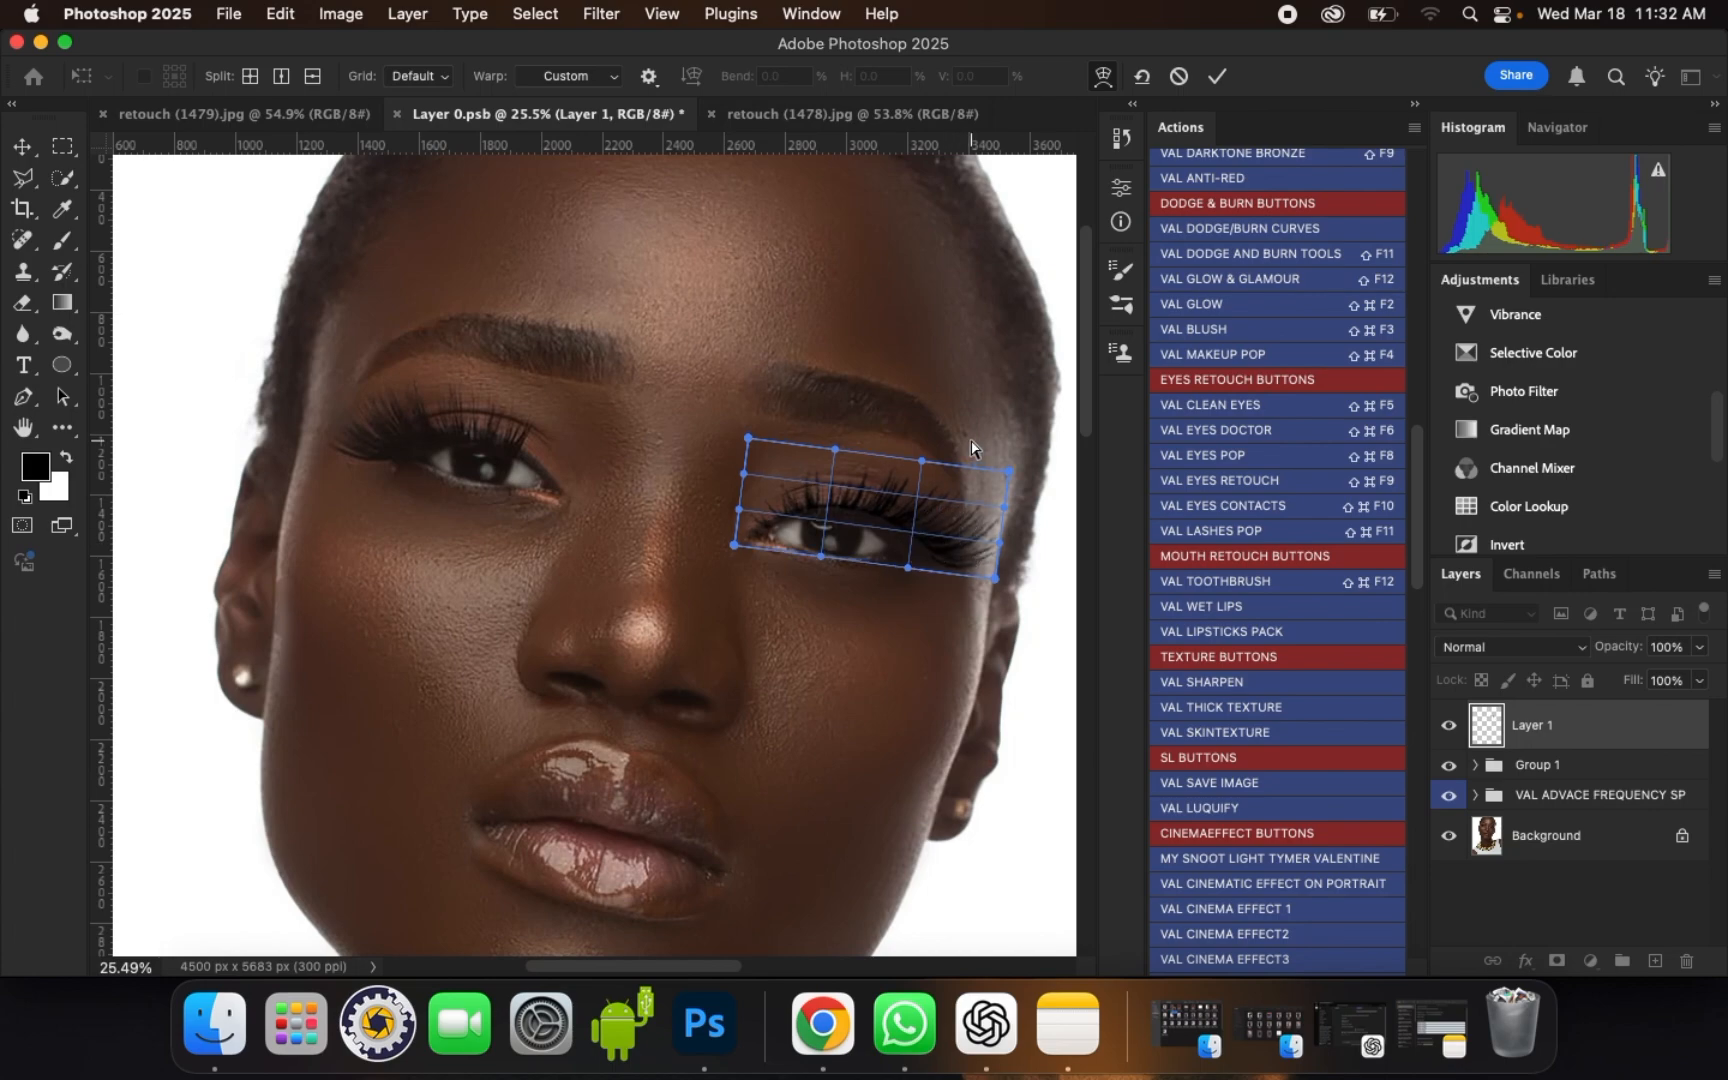
key(Return)
scroll(897, 325, down, 2)
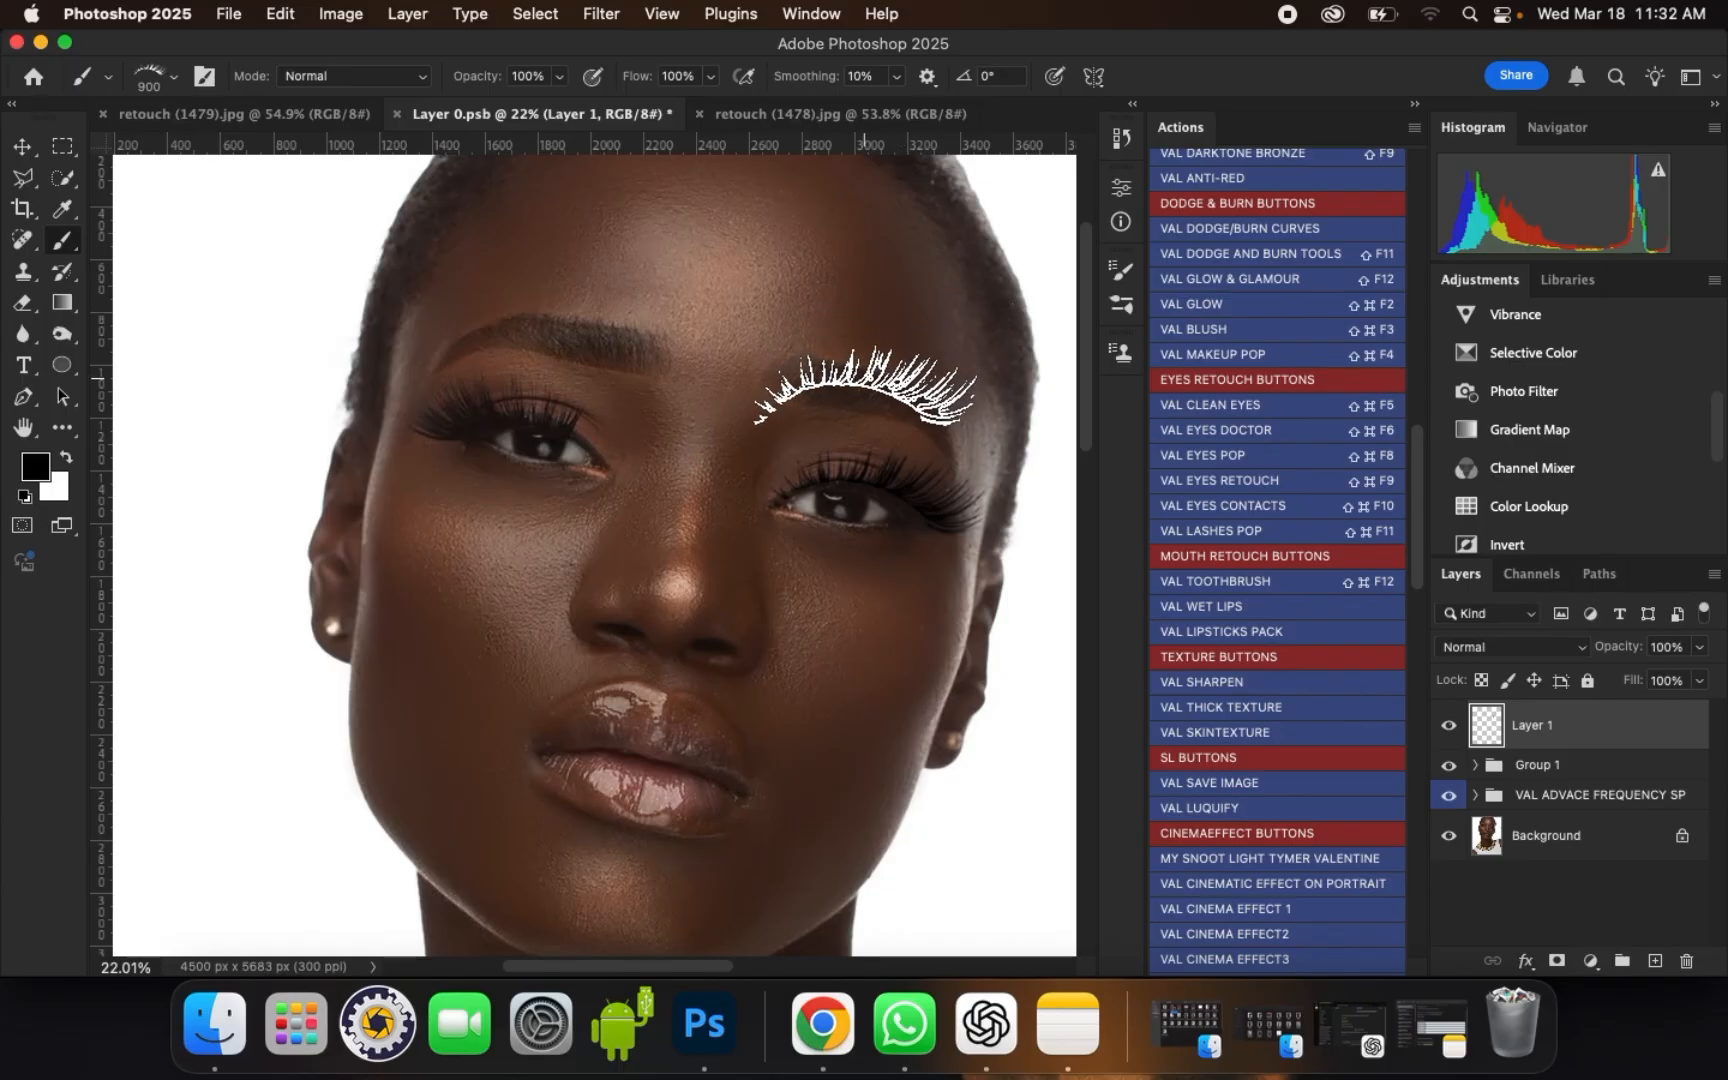
Step: Duplicate the lash layer and flip the copy horizontally with Free Transform
scroll(865, 385, up, 1)
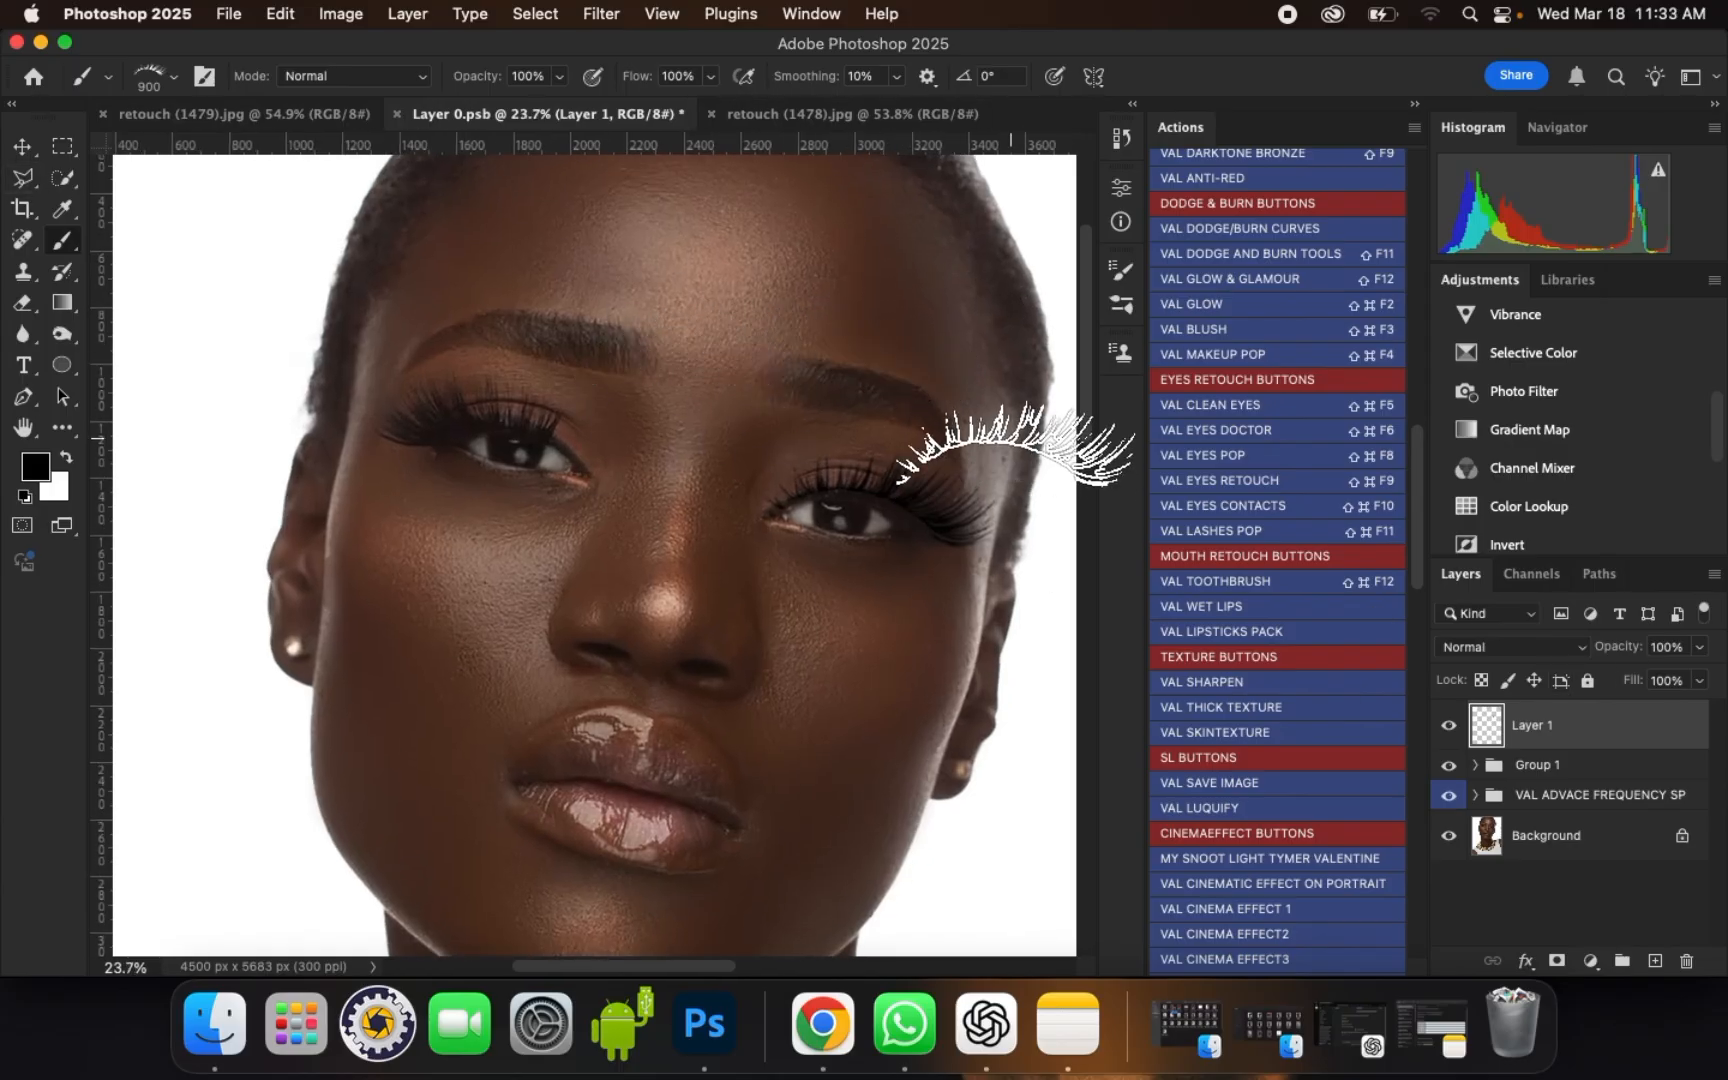
key(super+j)
key(super+t)
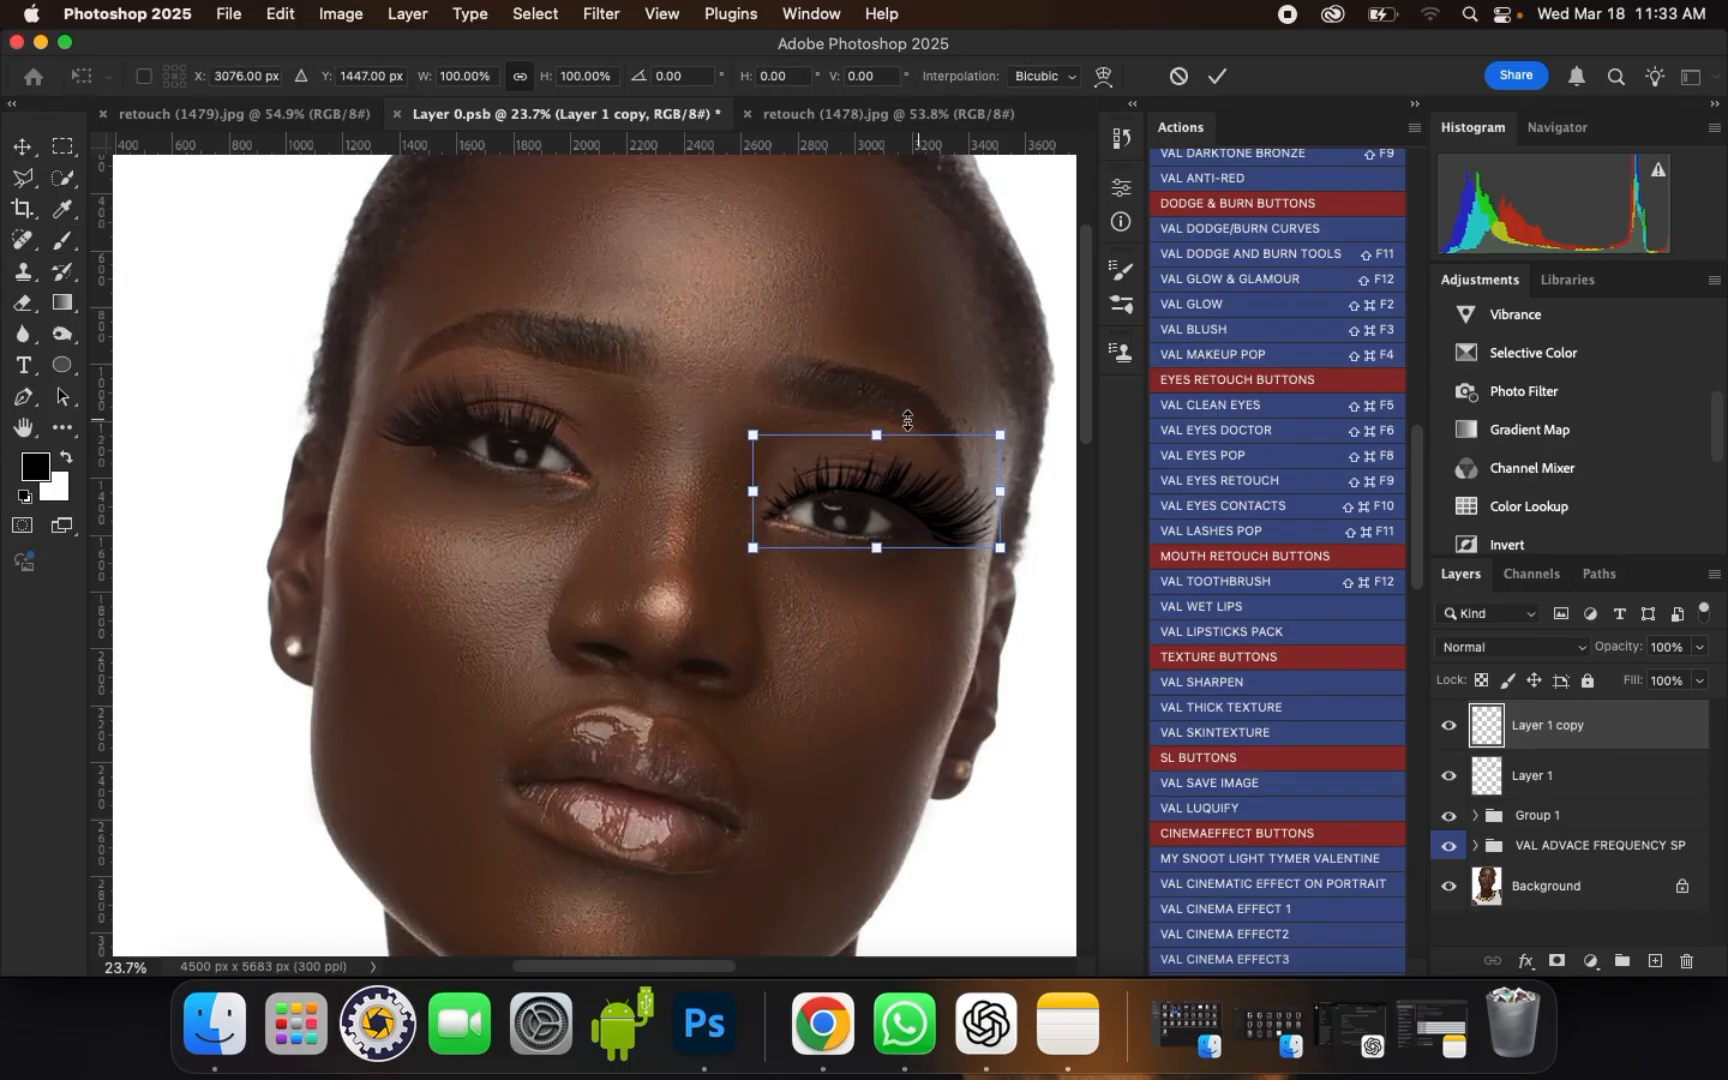
click(229, 16)
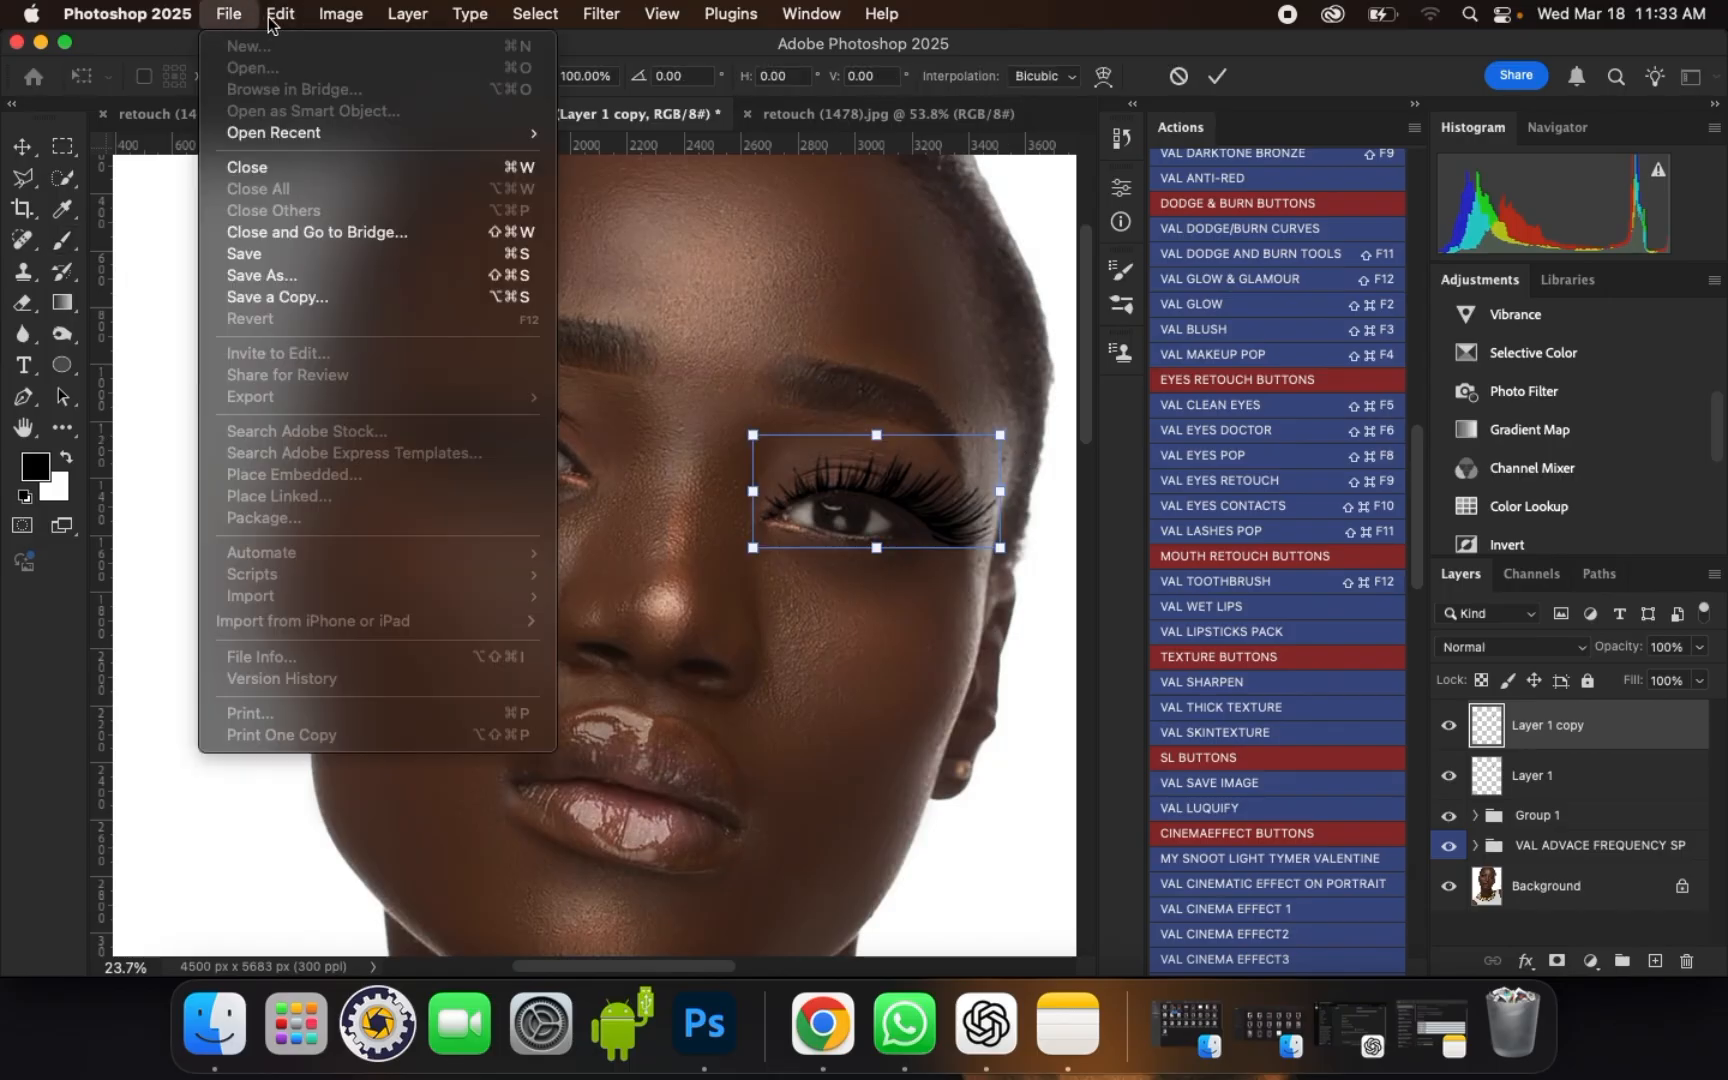
mouse_move(280, 14)
mouse_move(320, 587)
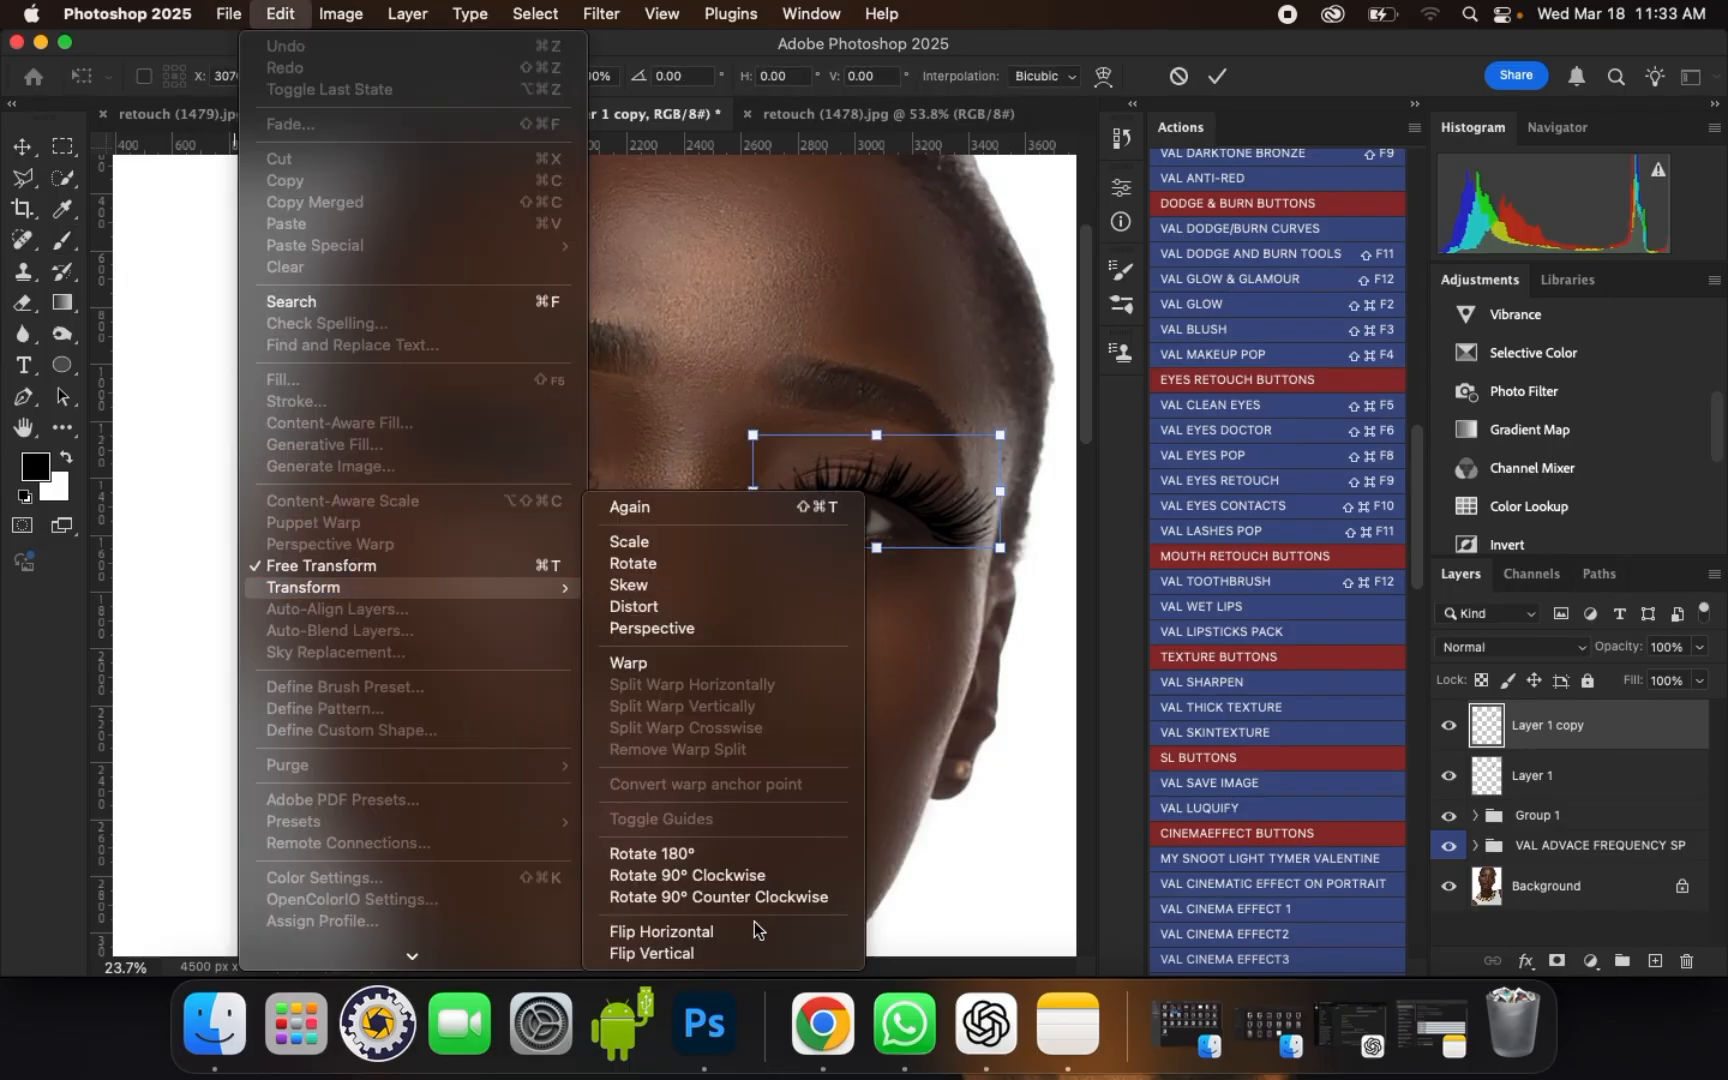
click(731, 937)
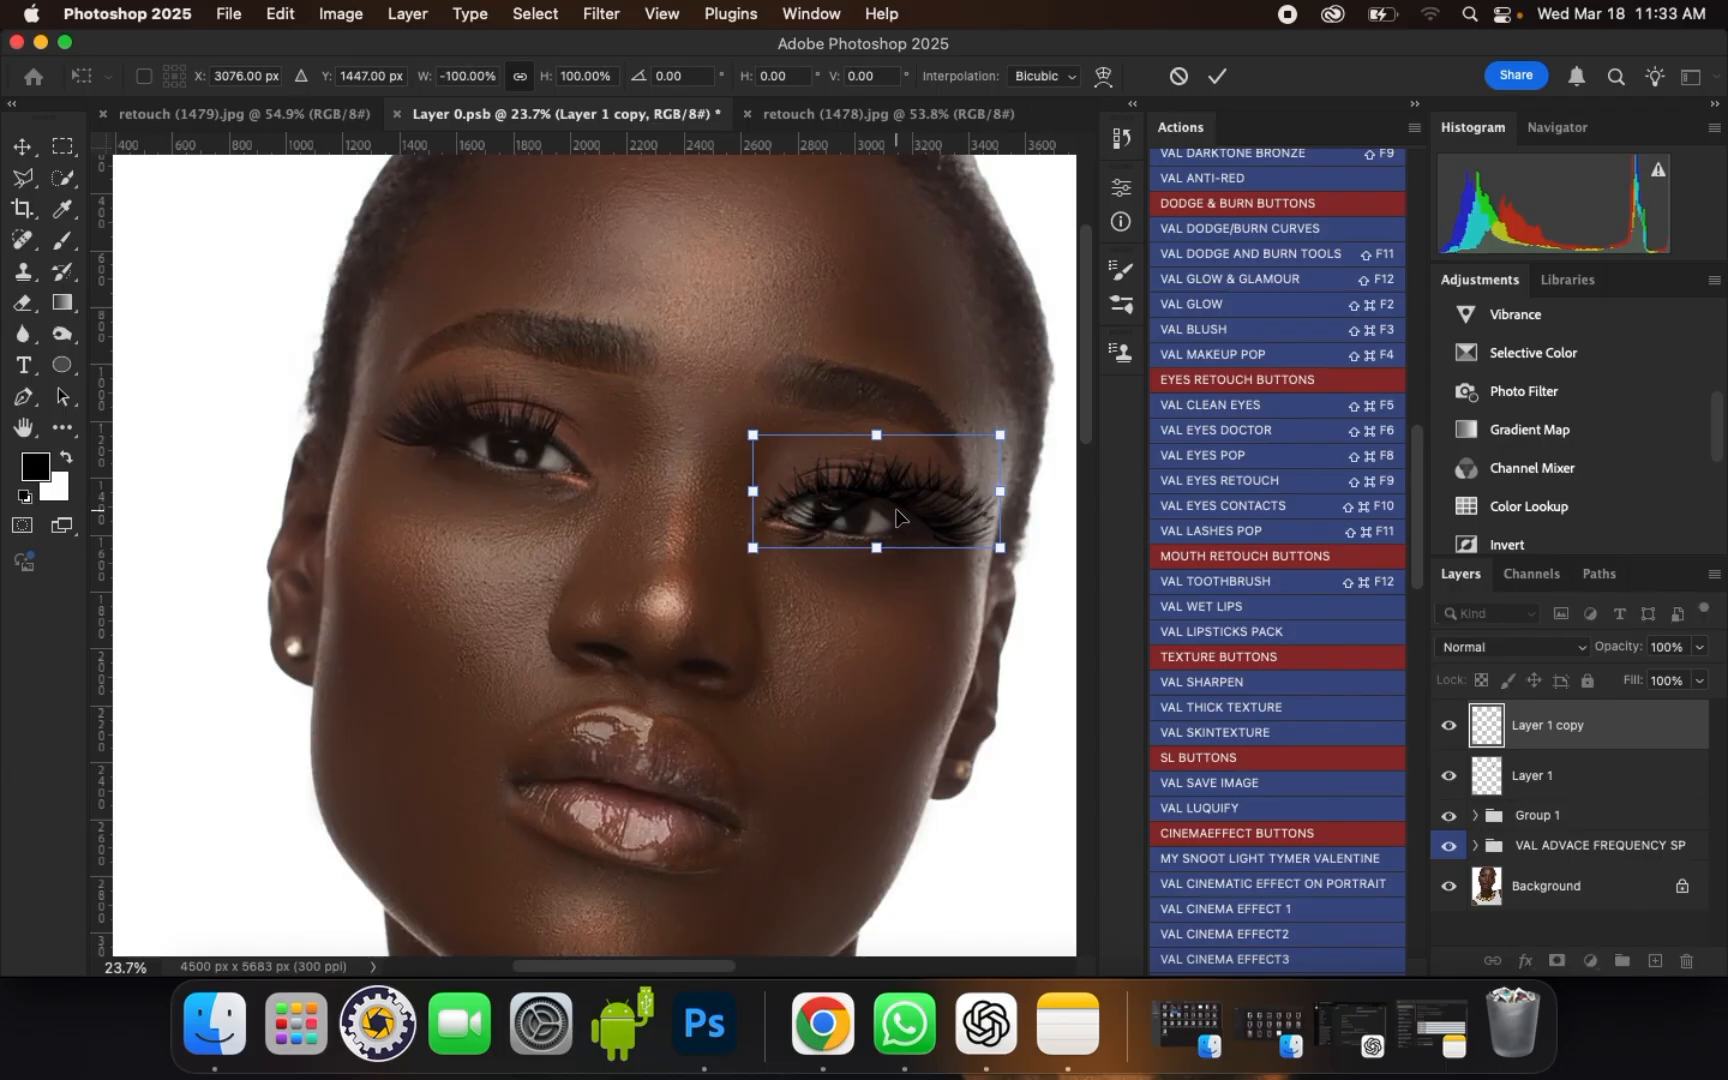
Step: Move the mirrored lashes onto the upper lid of the portrait's left-hand eye, rotate them about 15° clockwise and apply the transformation
drag(888, 510, 485, 444)
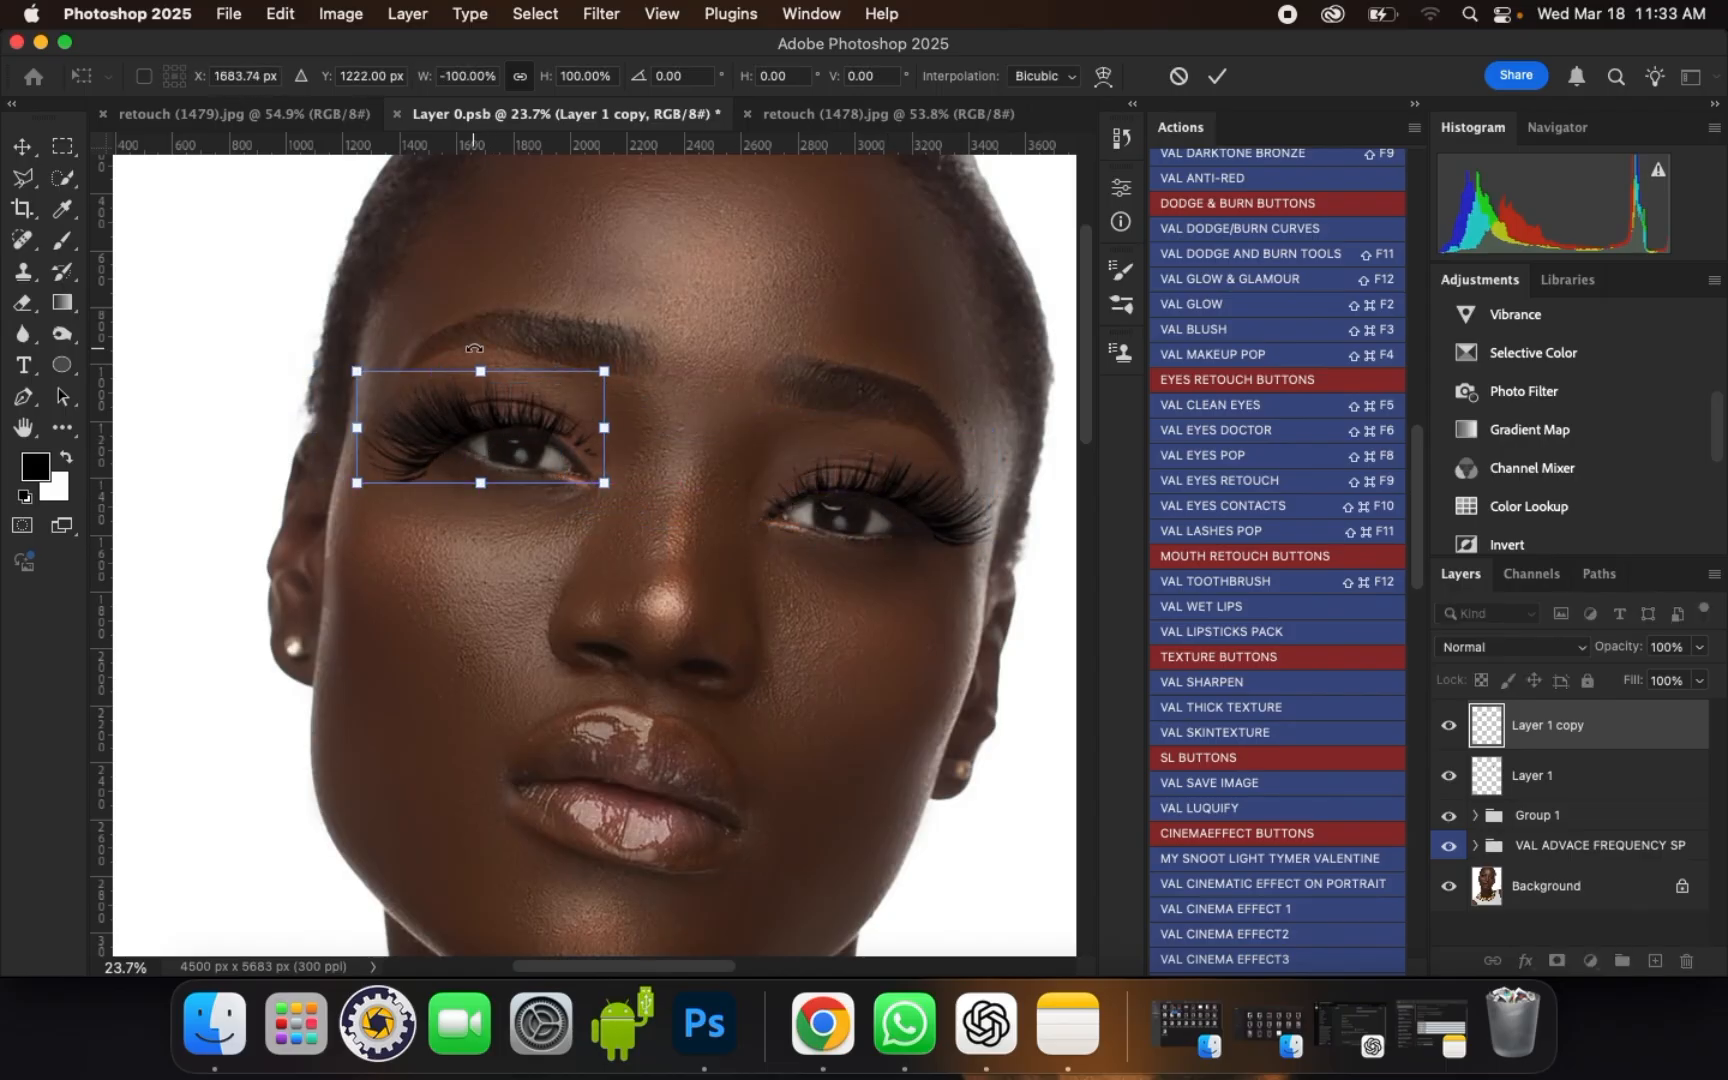
drag(474, 340, 496, 349)
drag(473, 427, 481, 420)
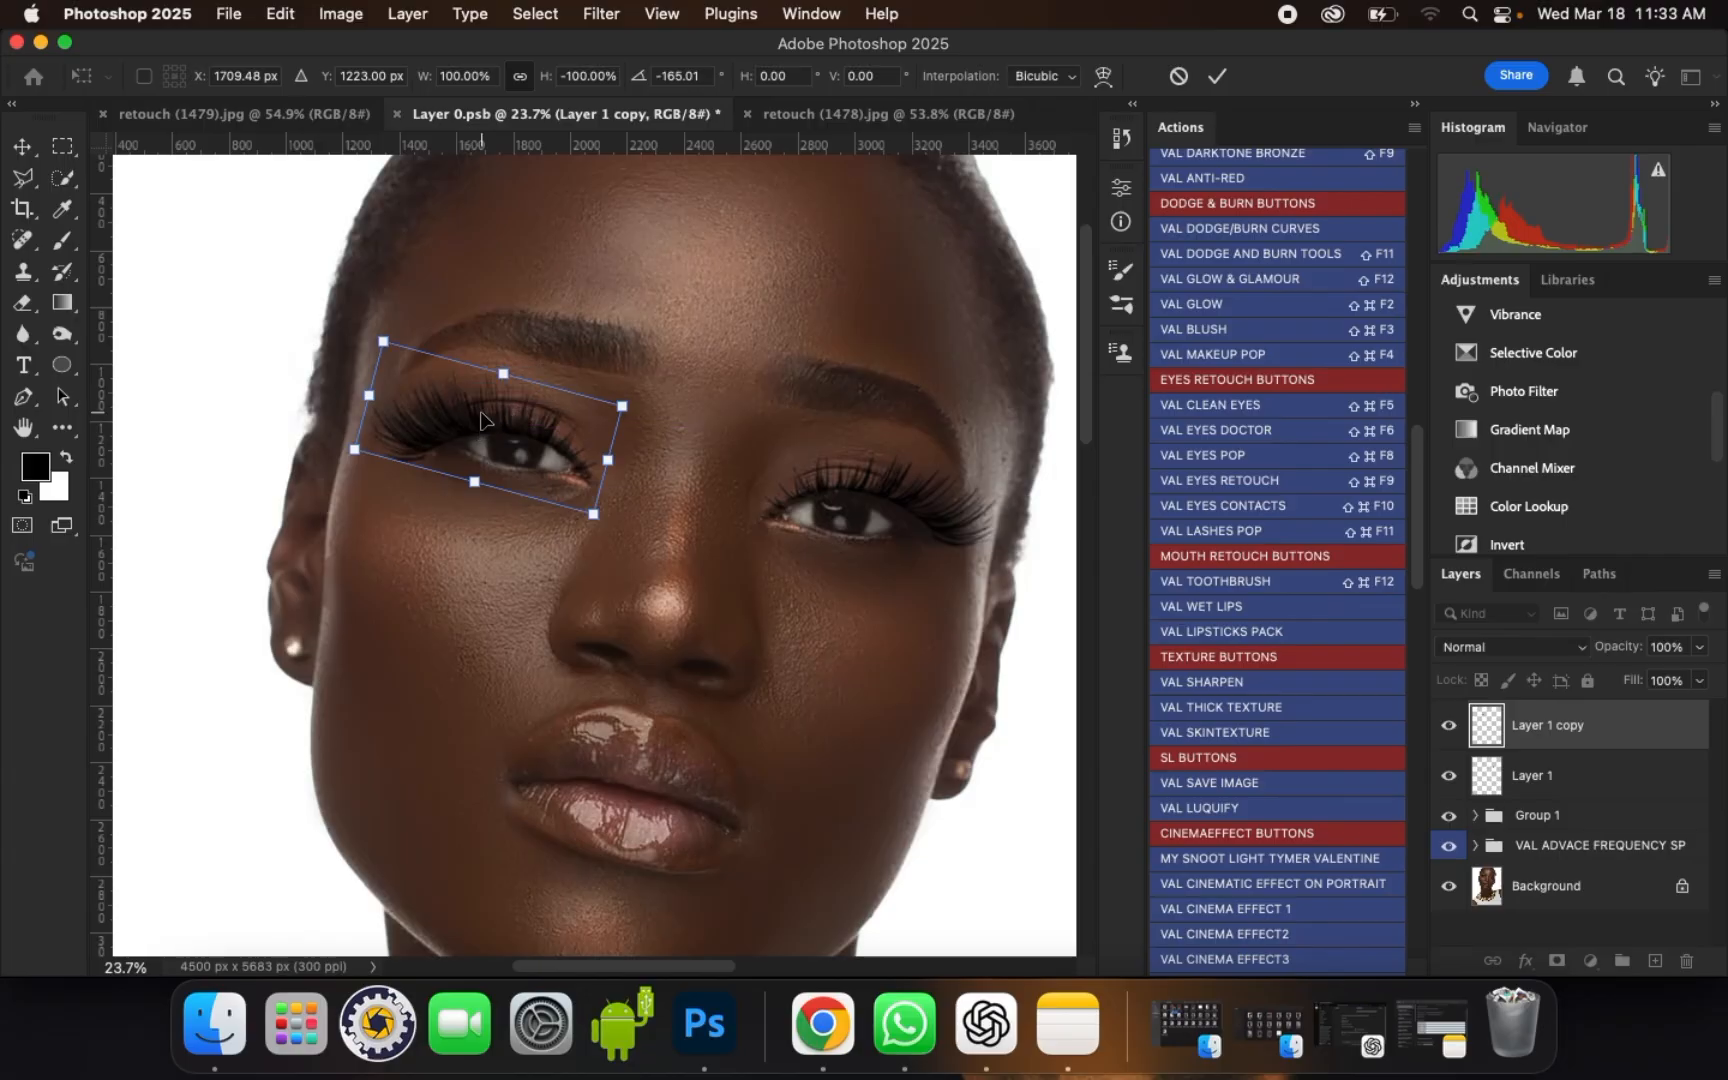
key(Up)
key(Up)
key(Up)
key(Up)
key(Up)
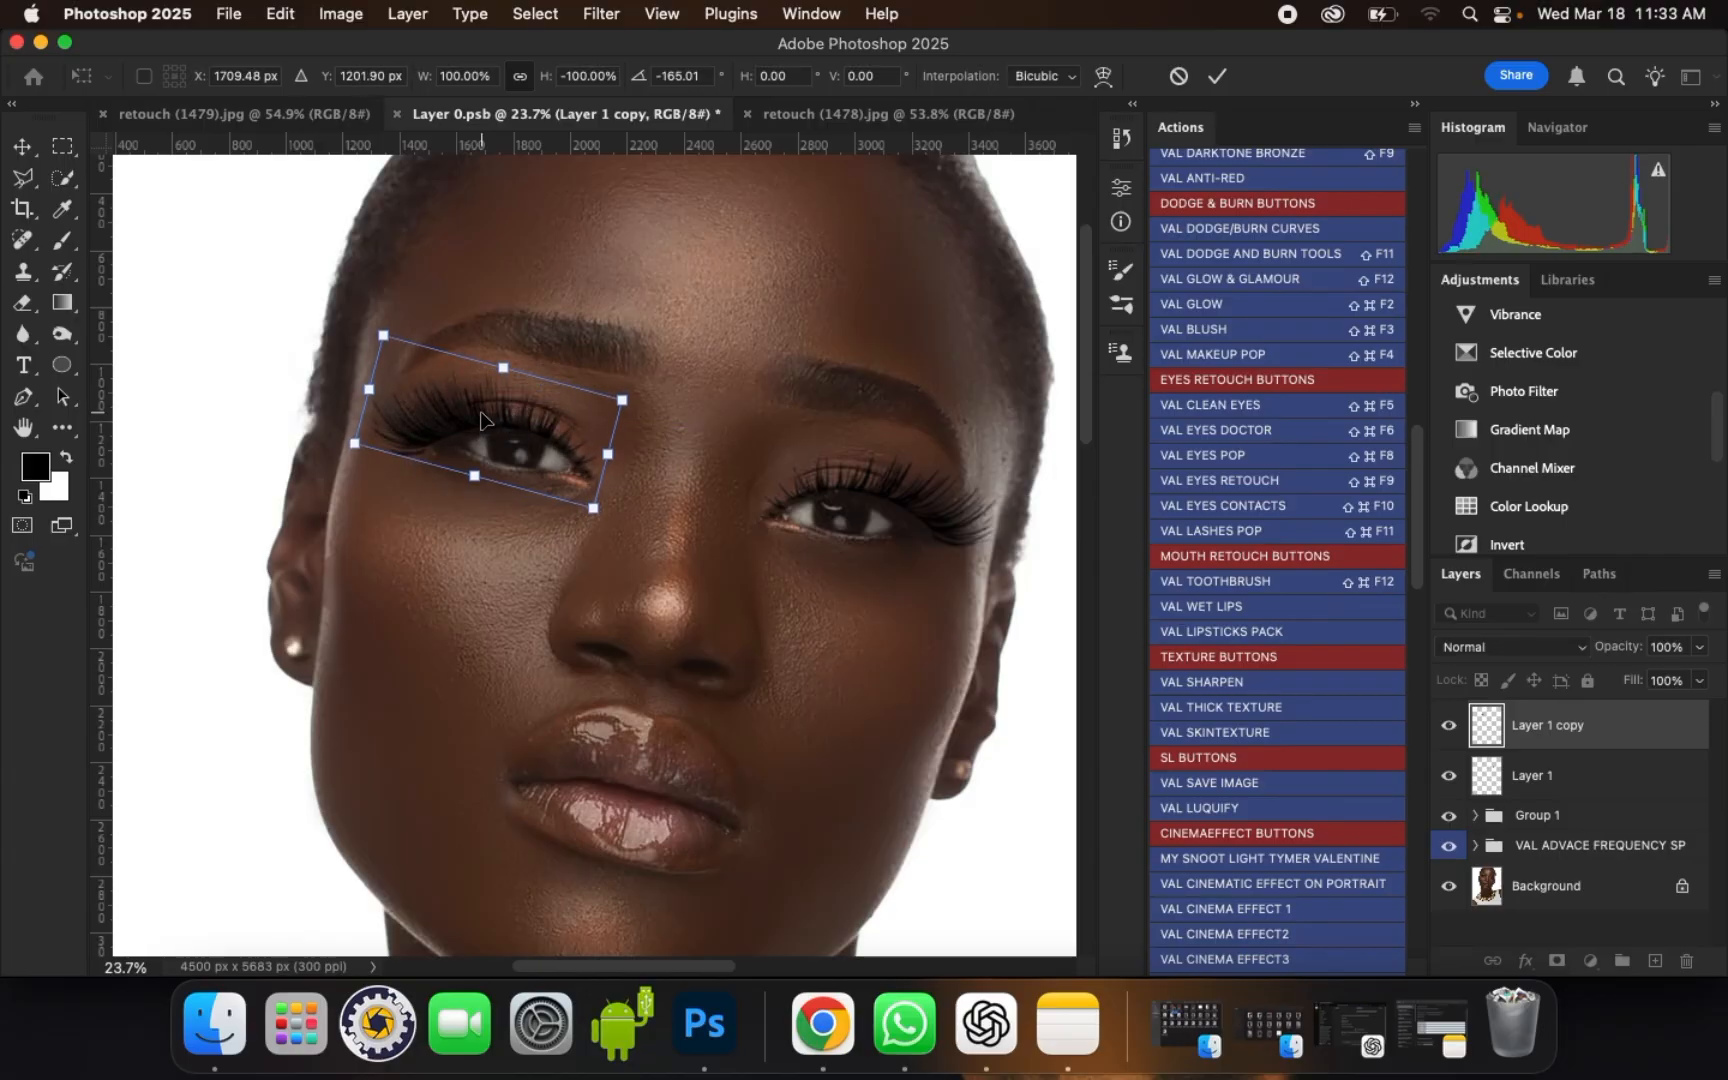
key(Return)
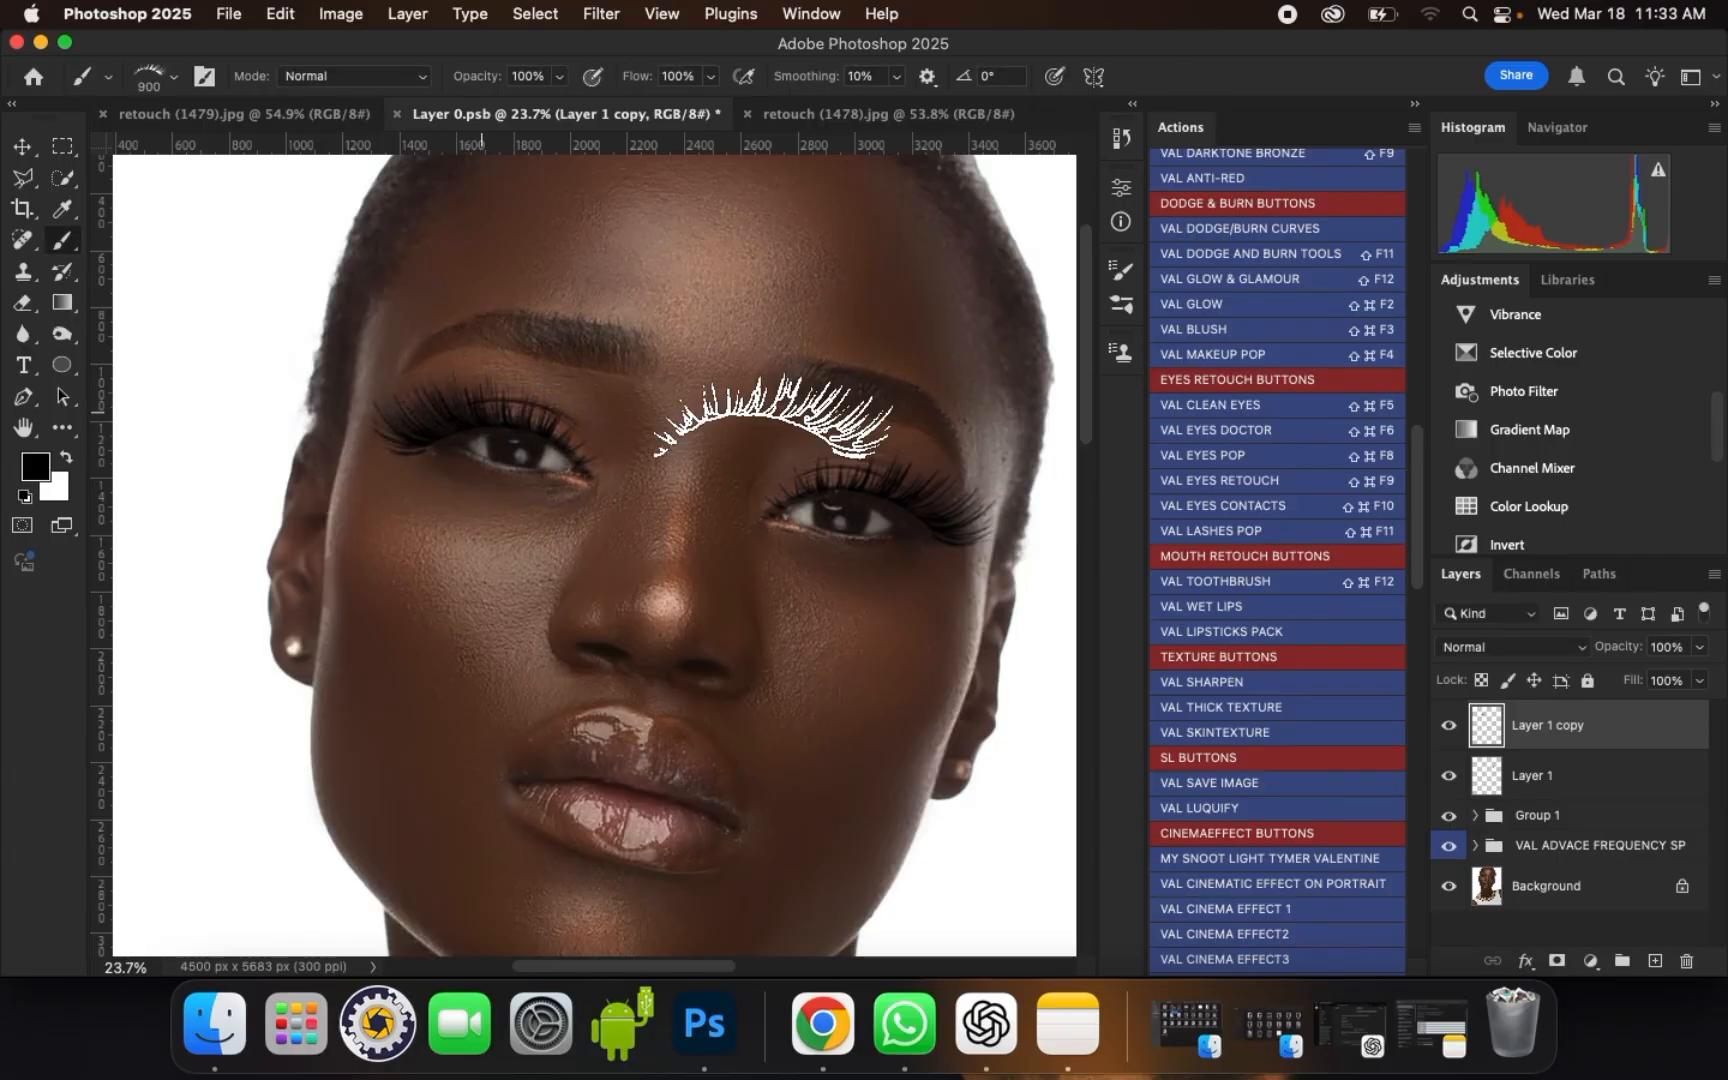
Step: Switch the brush tip from the eyelash shape to Soft Round from the General Brushes
right_click(62, 242)
click(172, 78)
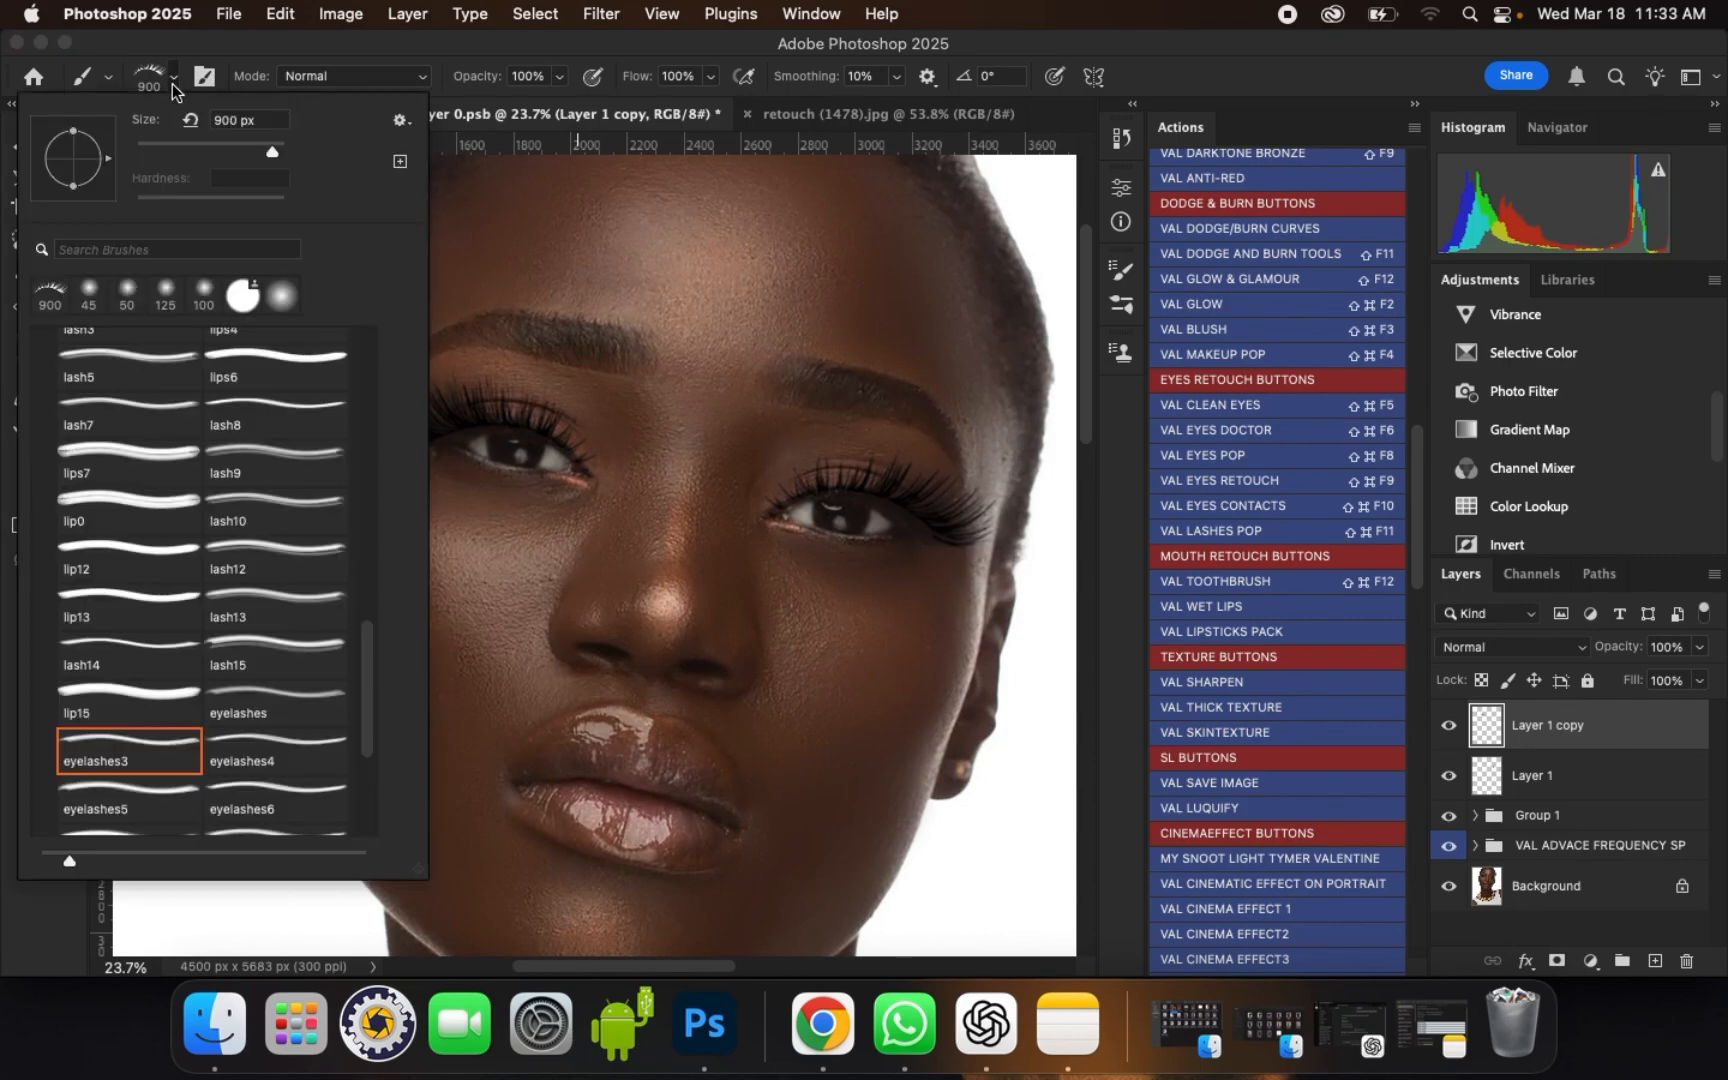
scroll(370, 657, up, 10)
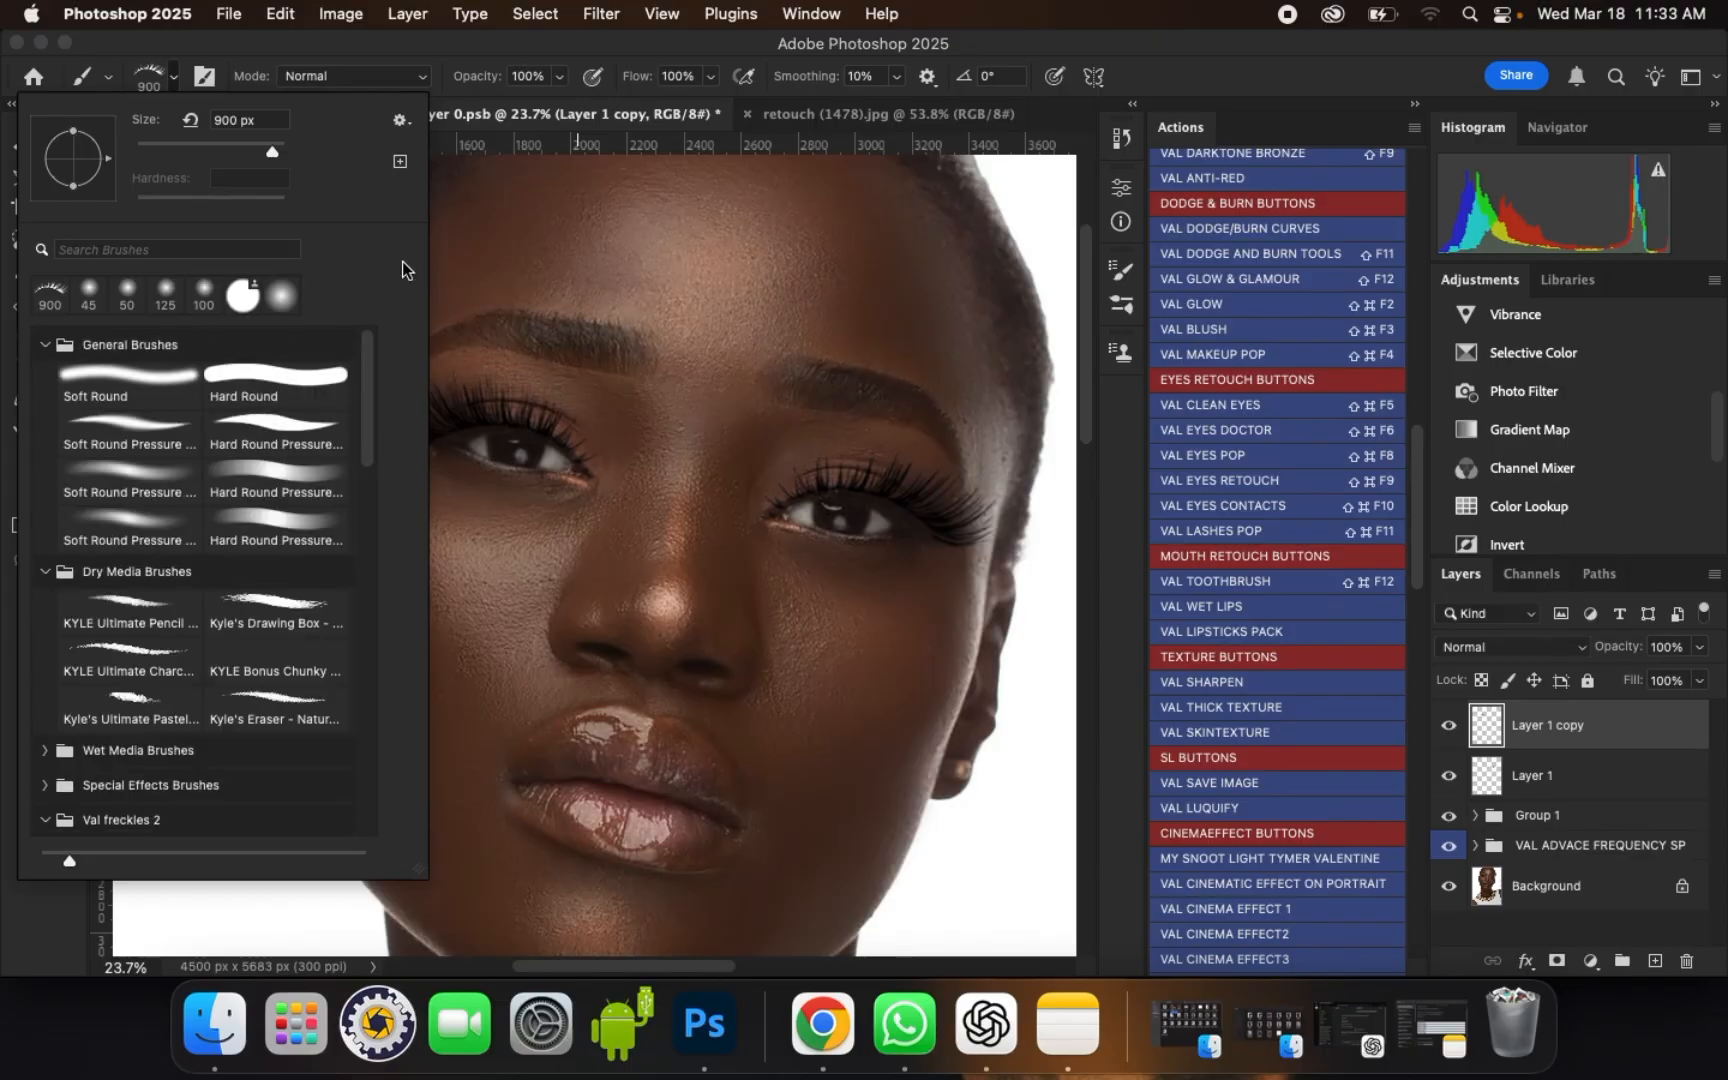
click(130, 402)
click(320, 395)
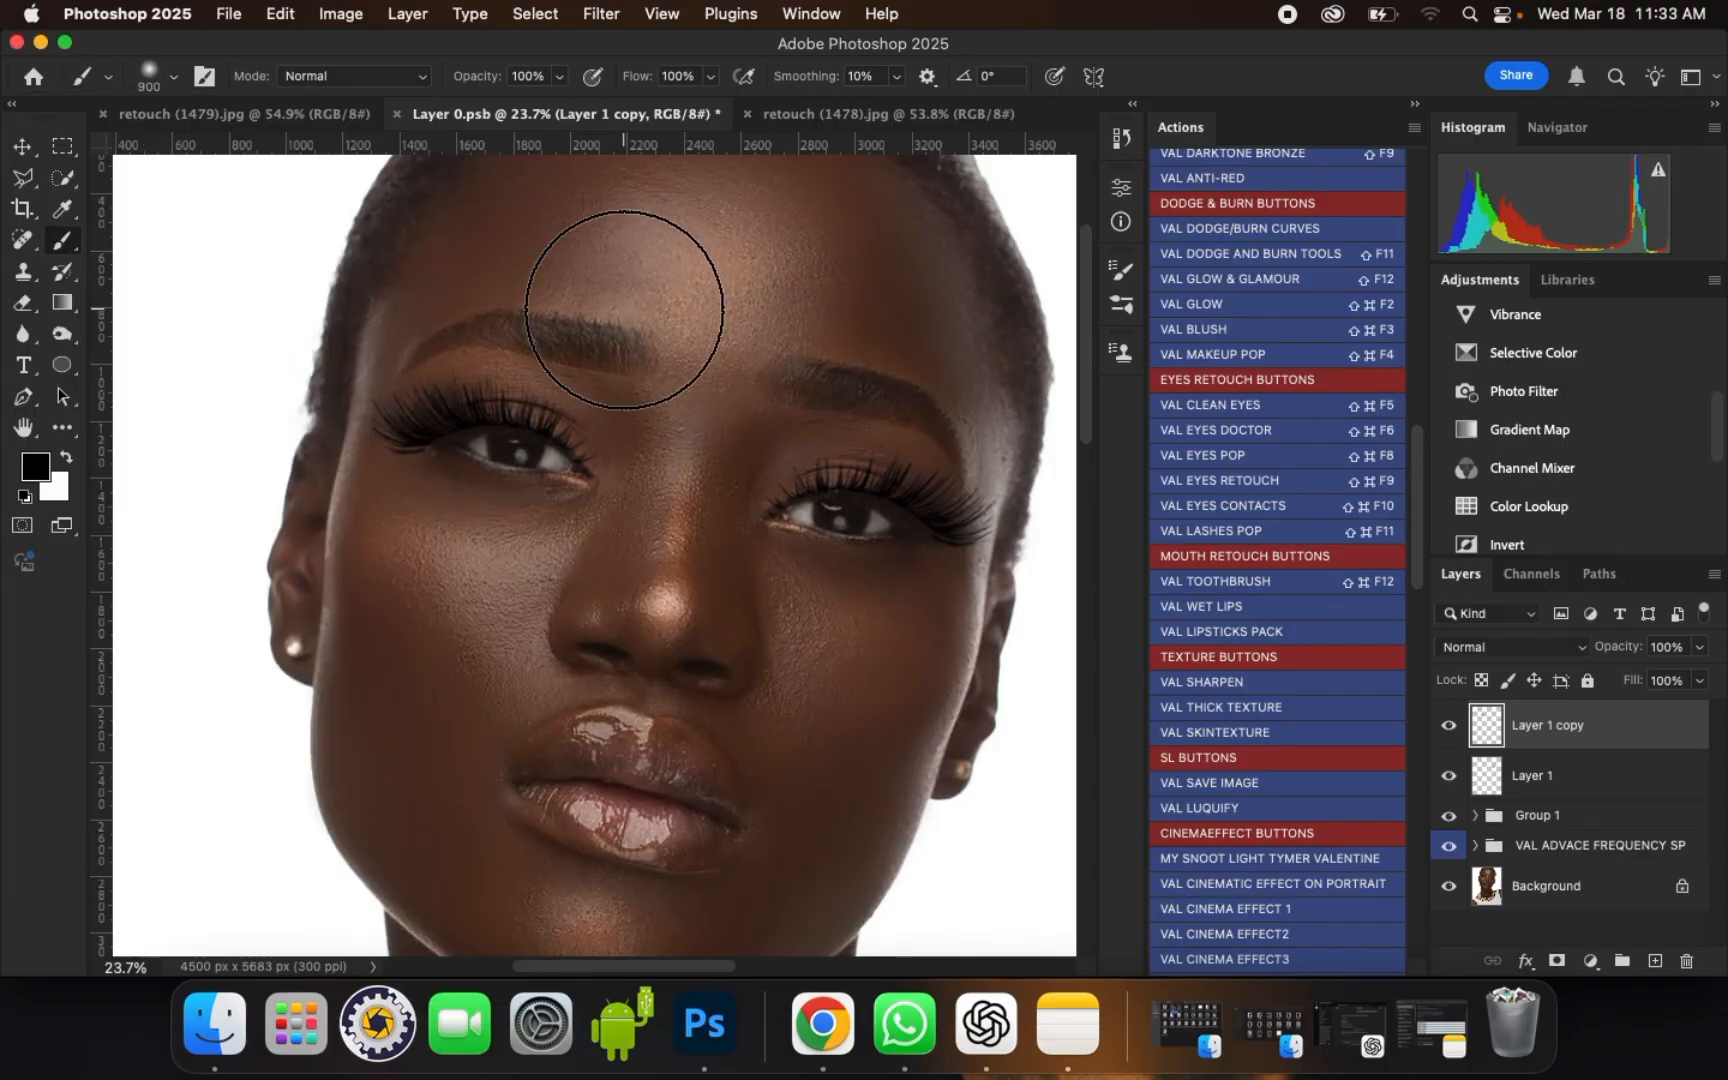
Step: Group the two lash layers and lower the group's opacity to 75%
scroll(617, 290, down, 1)
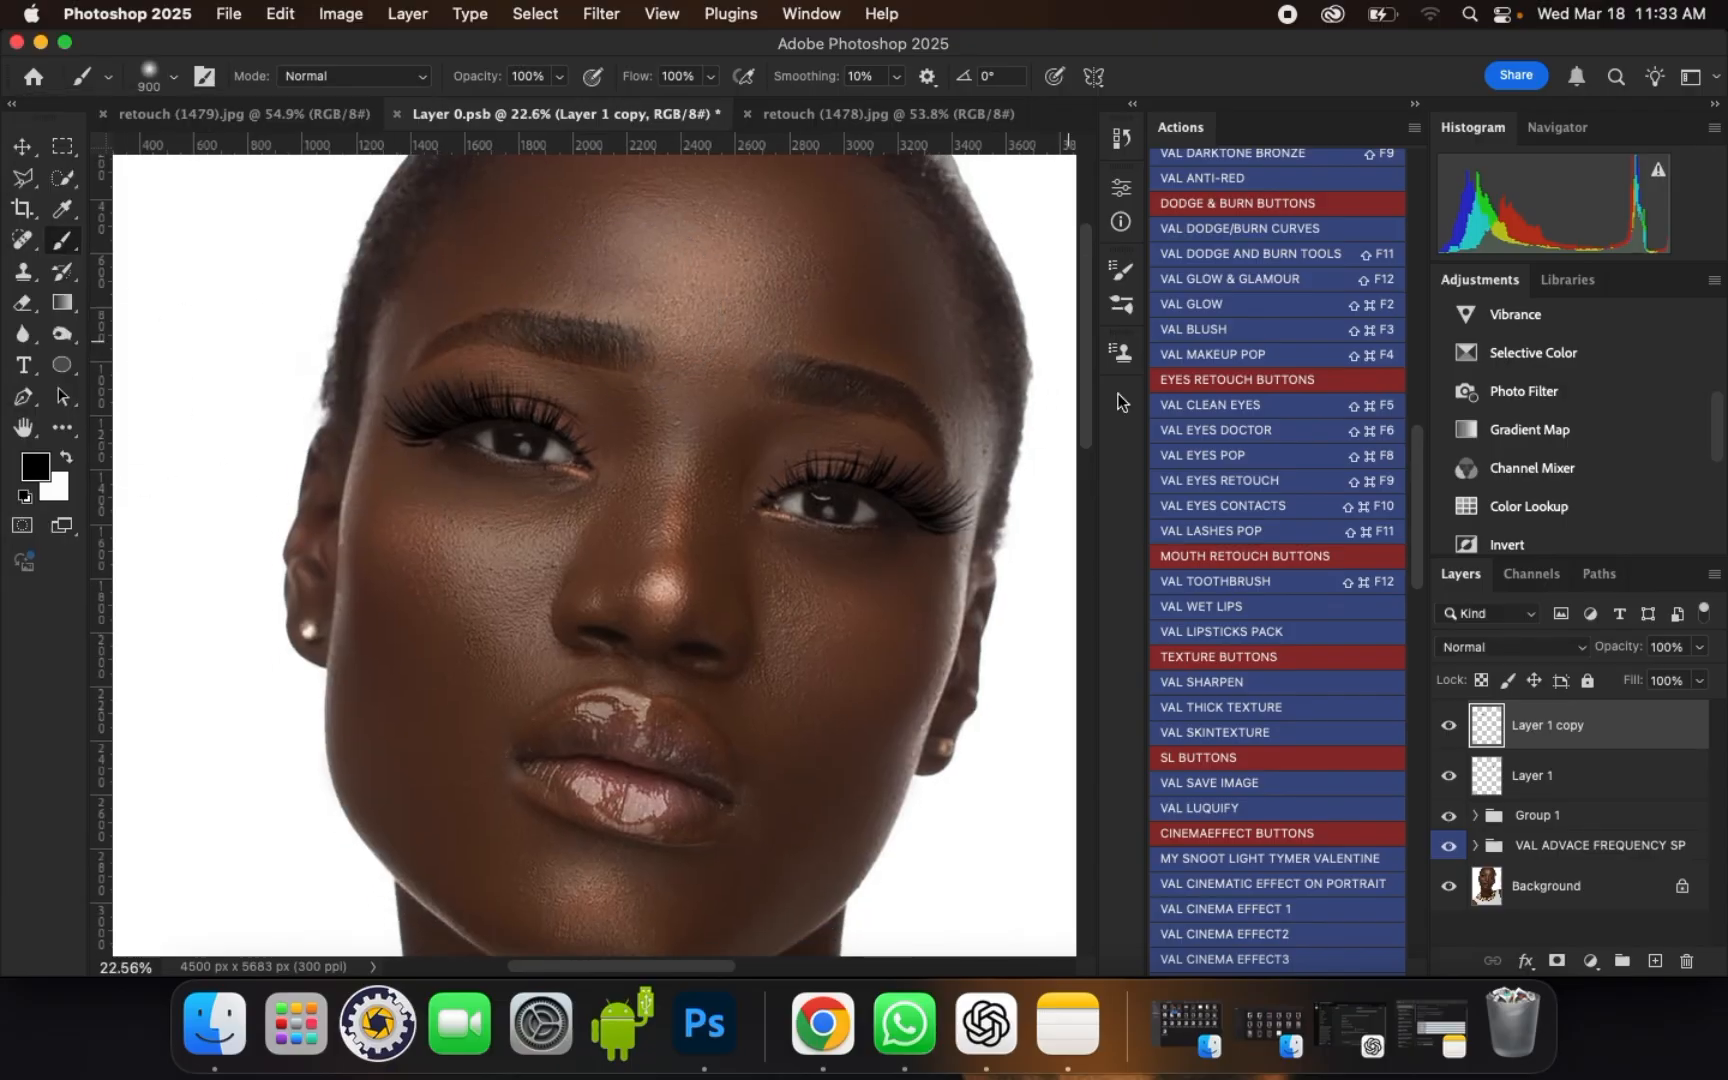
shift+click(1603, 785)
key(super+g)
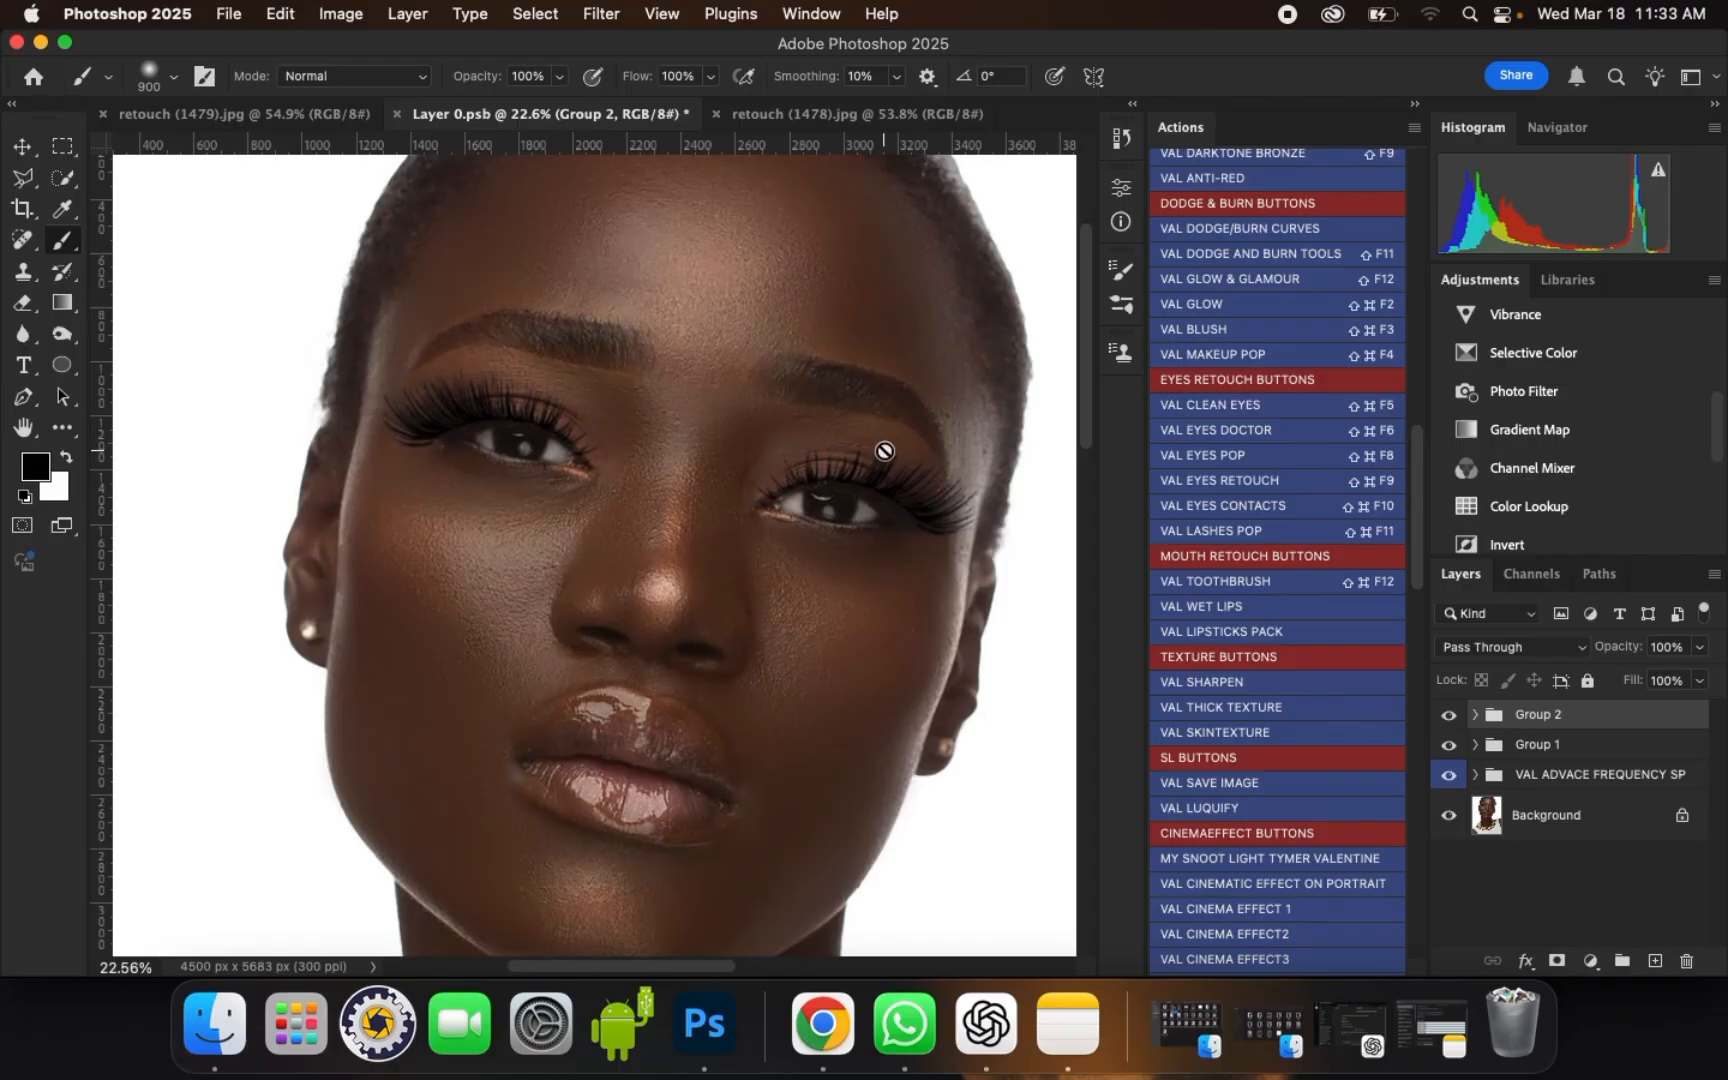
scroll(884, 451, up, 1)
click(1699, 647)
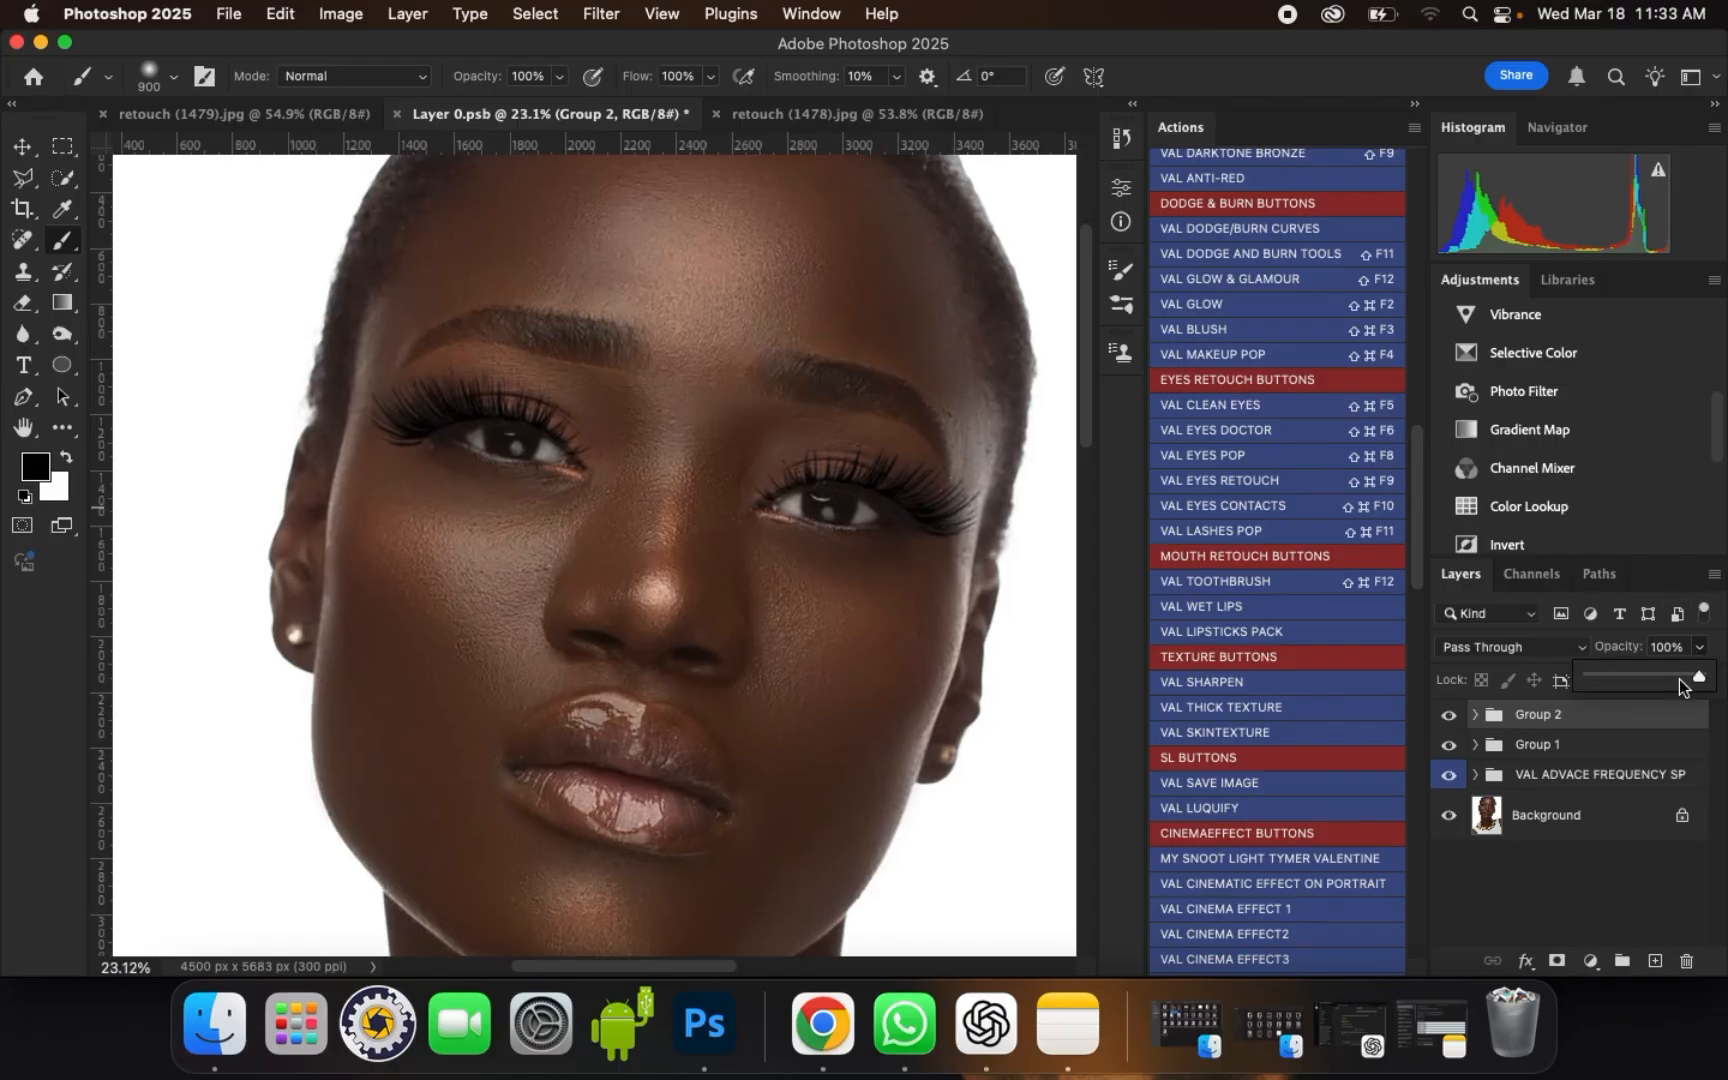
click(1677, 680)
scroll(636, 400, up, 2)
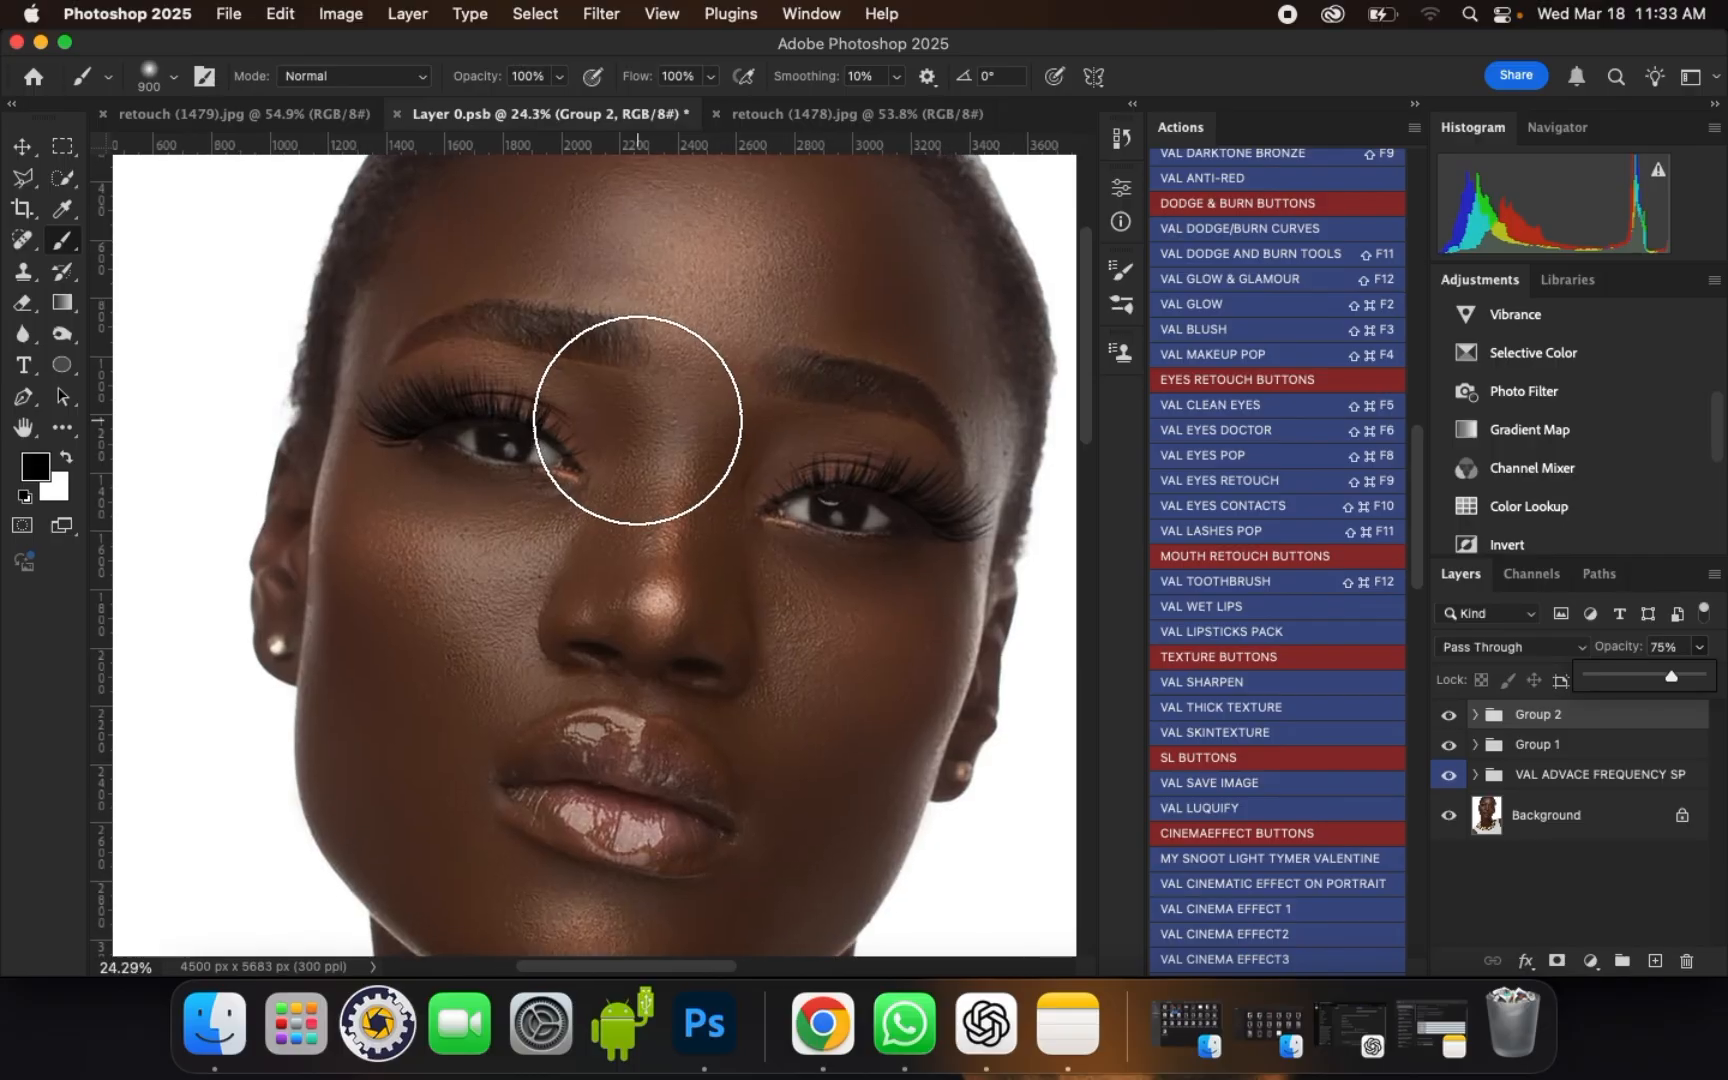
Step: Compare the portrait with and without the lash group and examine both eyes at different magnifications
click(1451, 720)
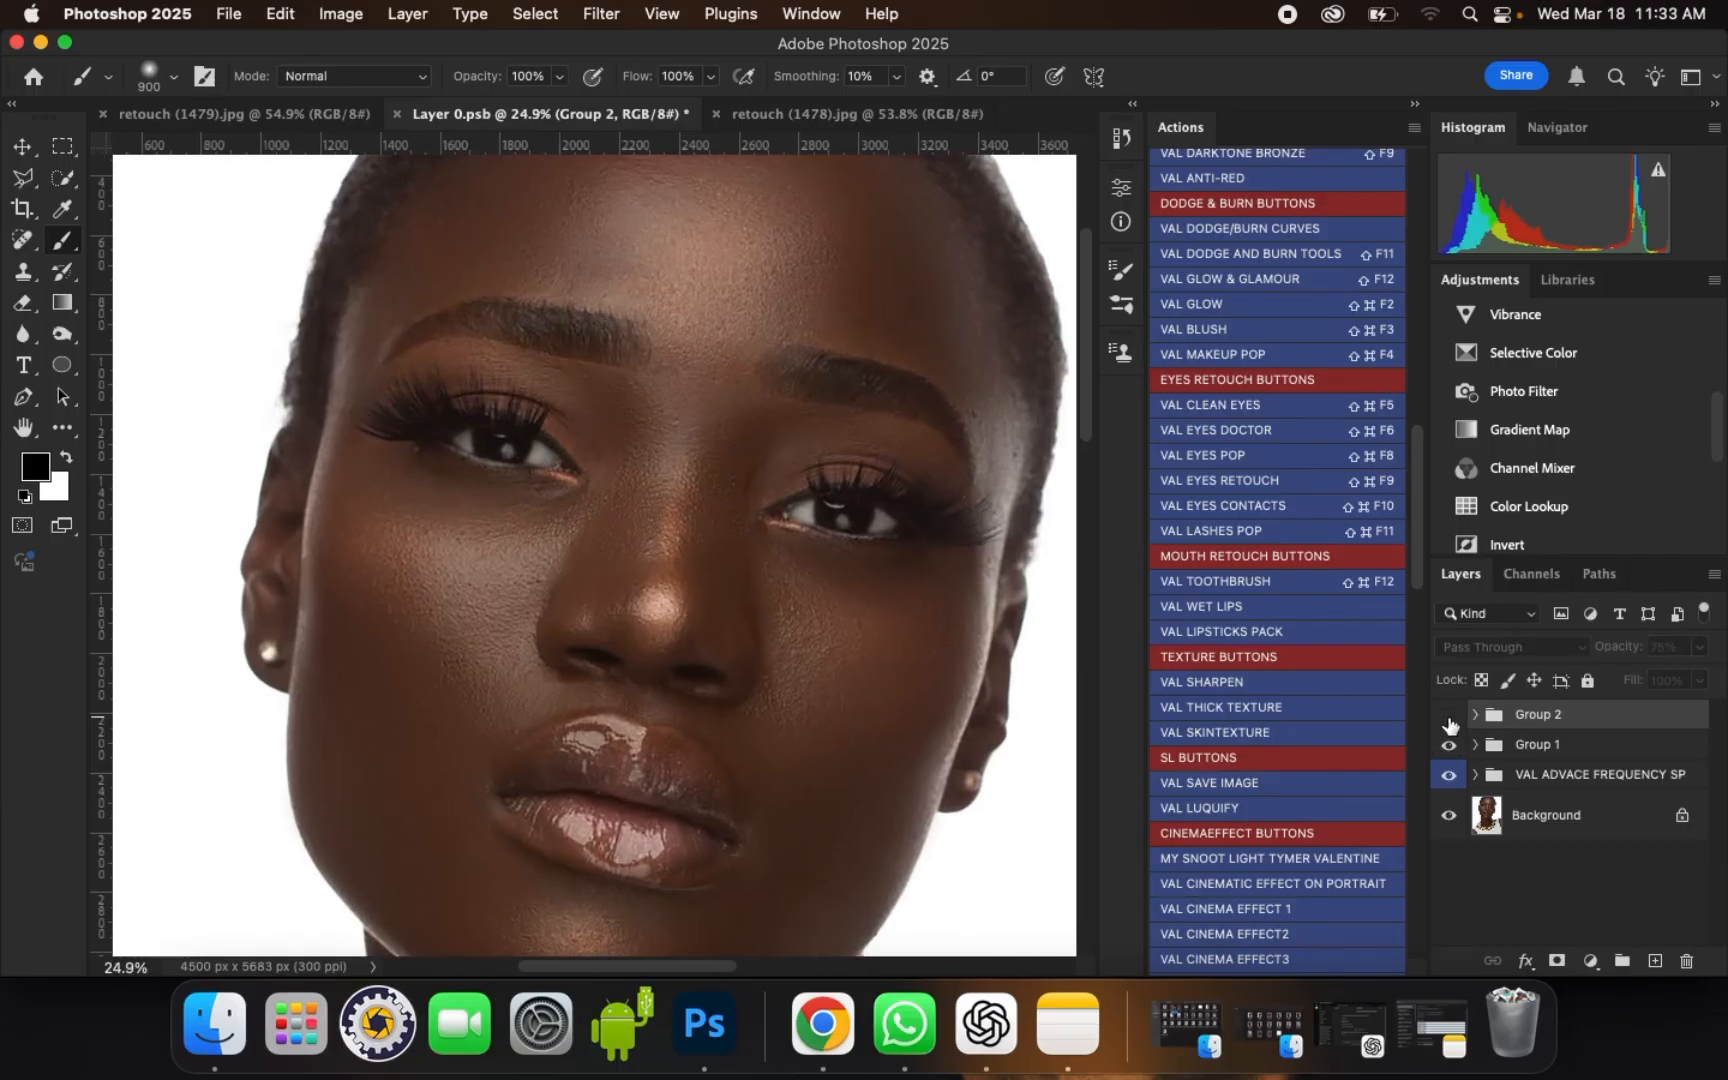
click(1450, 721)
click(1449, 724)
click(1450, 722)
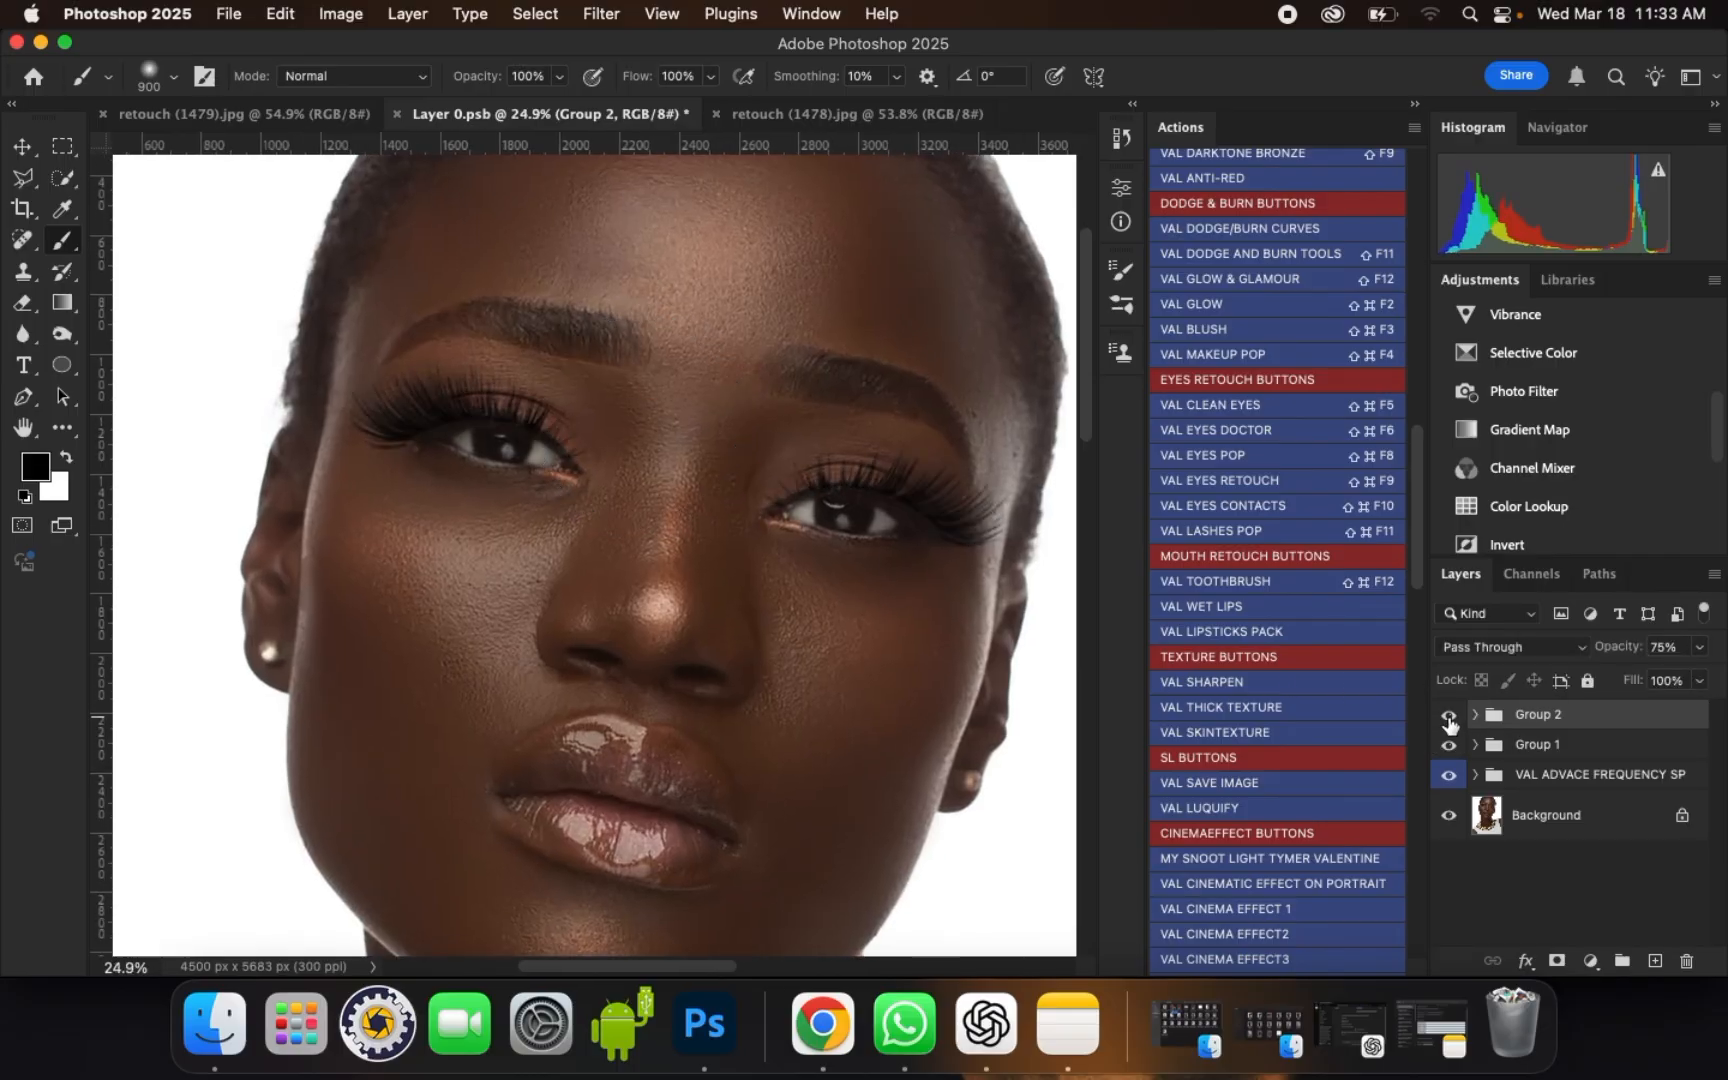
scroll(867, 421, down, 2)
scroll(964, 316, up, 1)
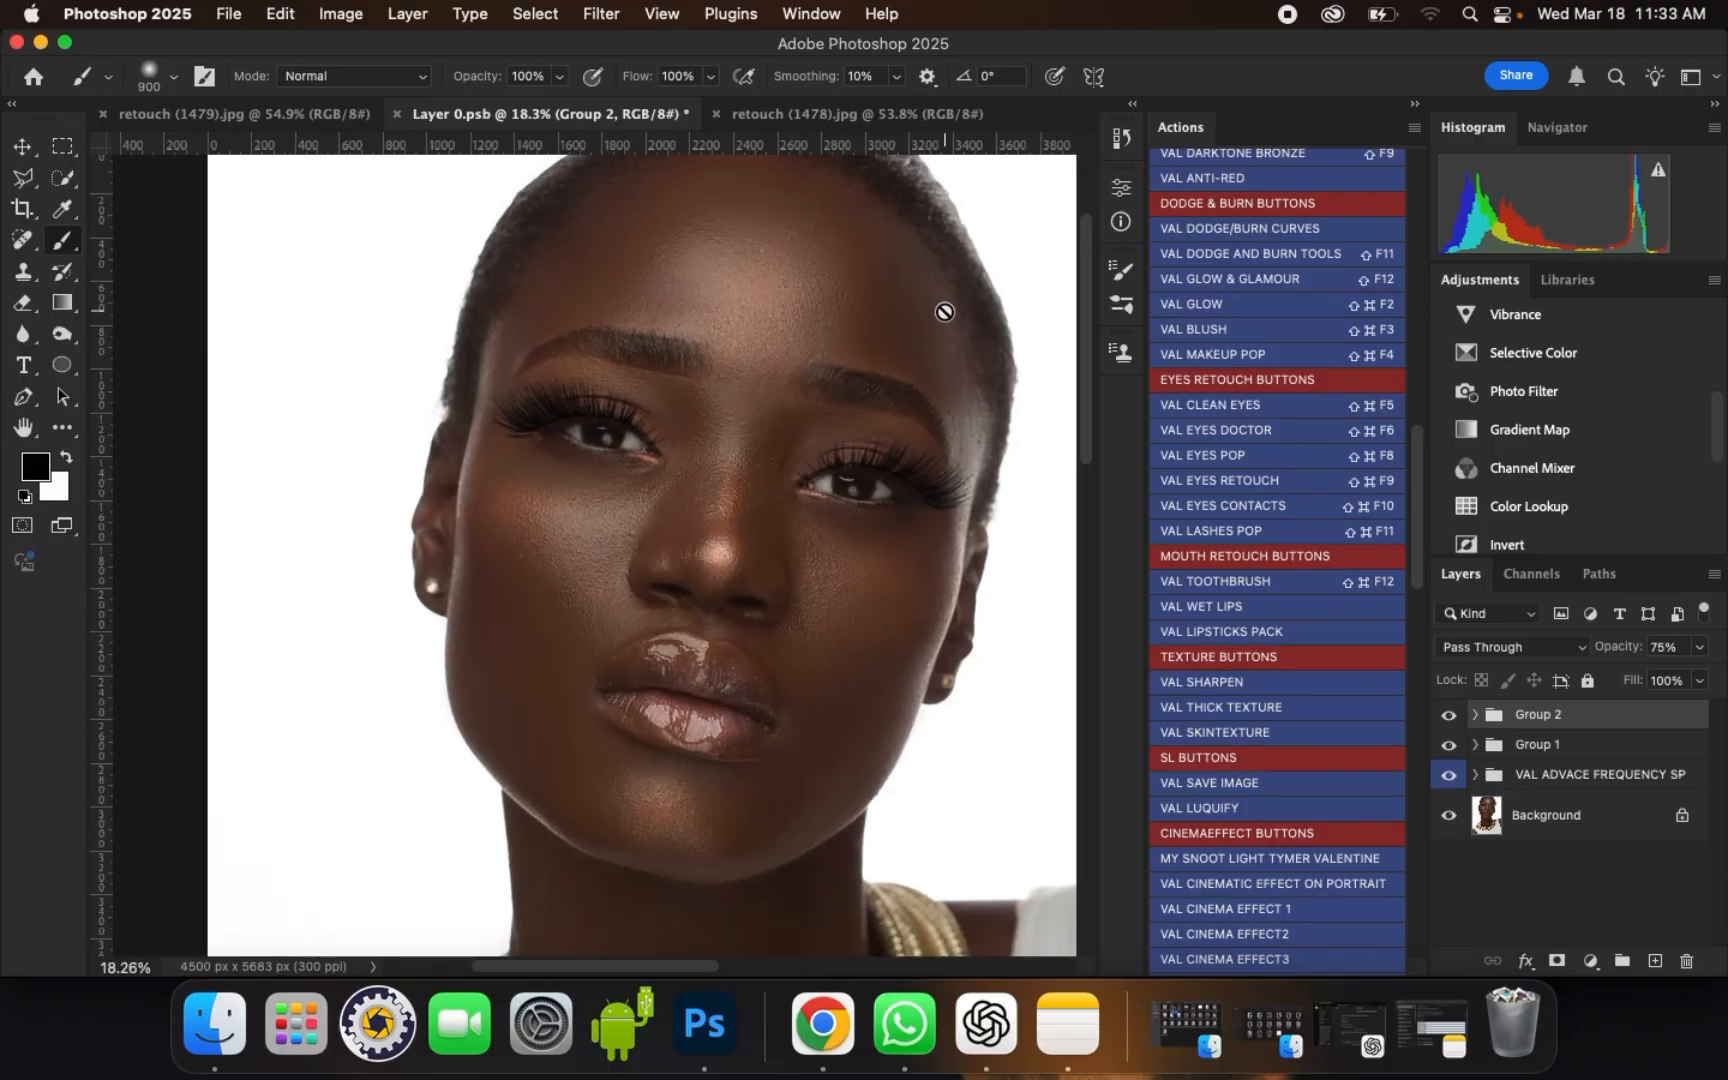
scroll(926, 385, up, 3)
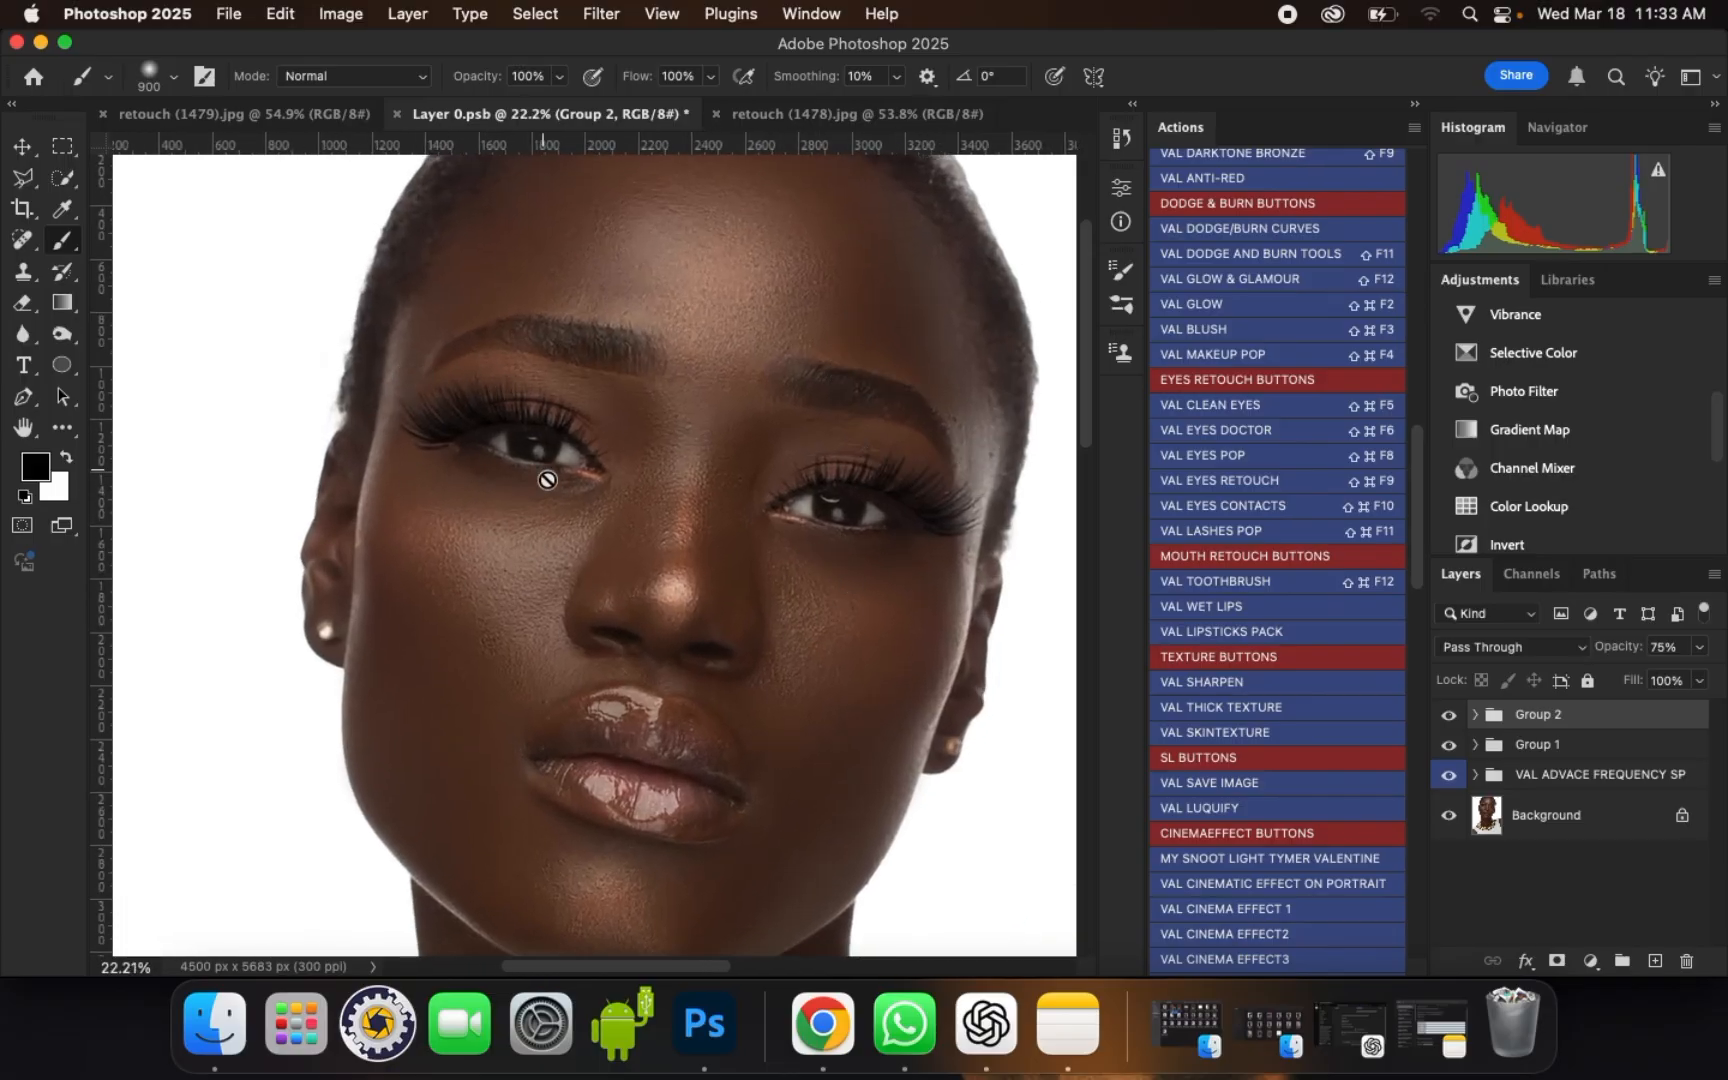
scroll(560, 489, down, 1)
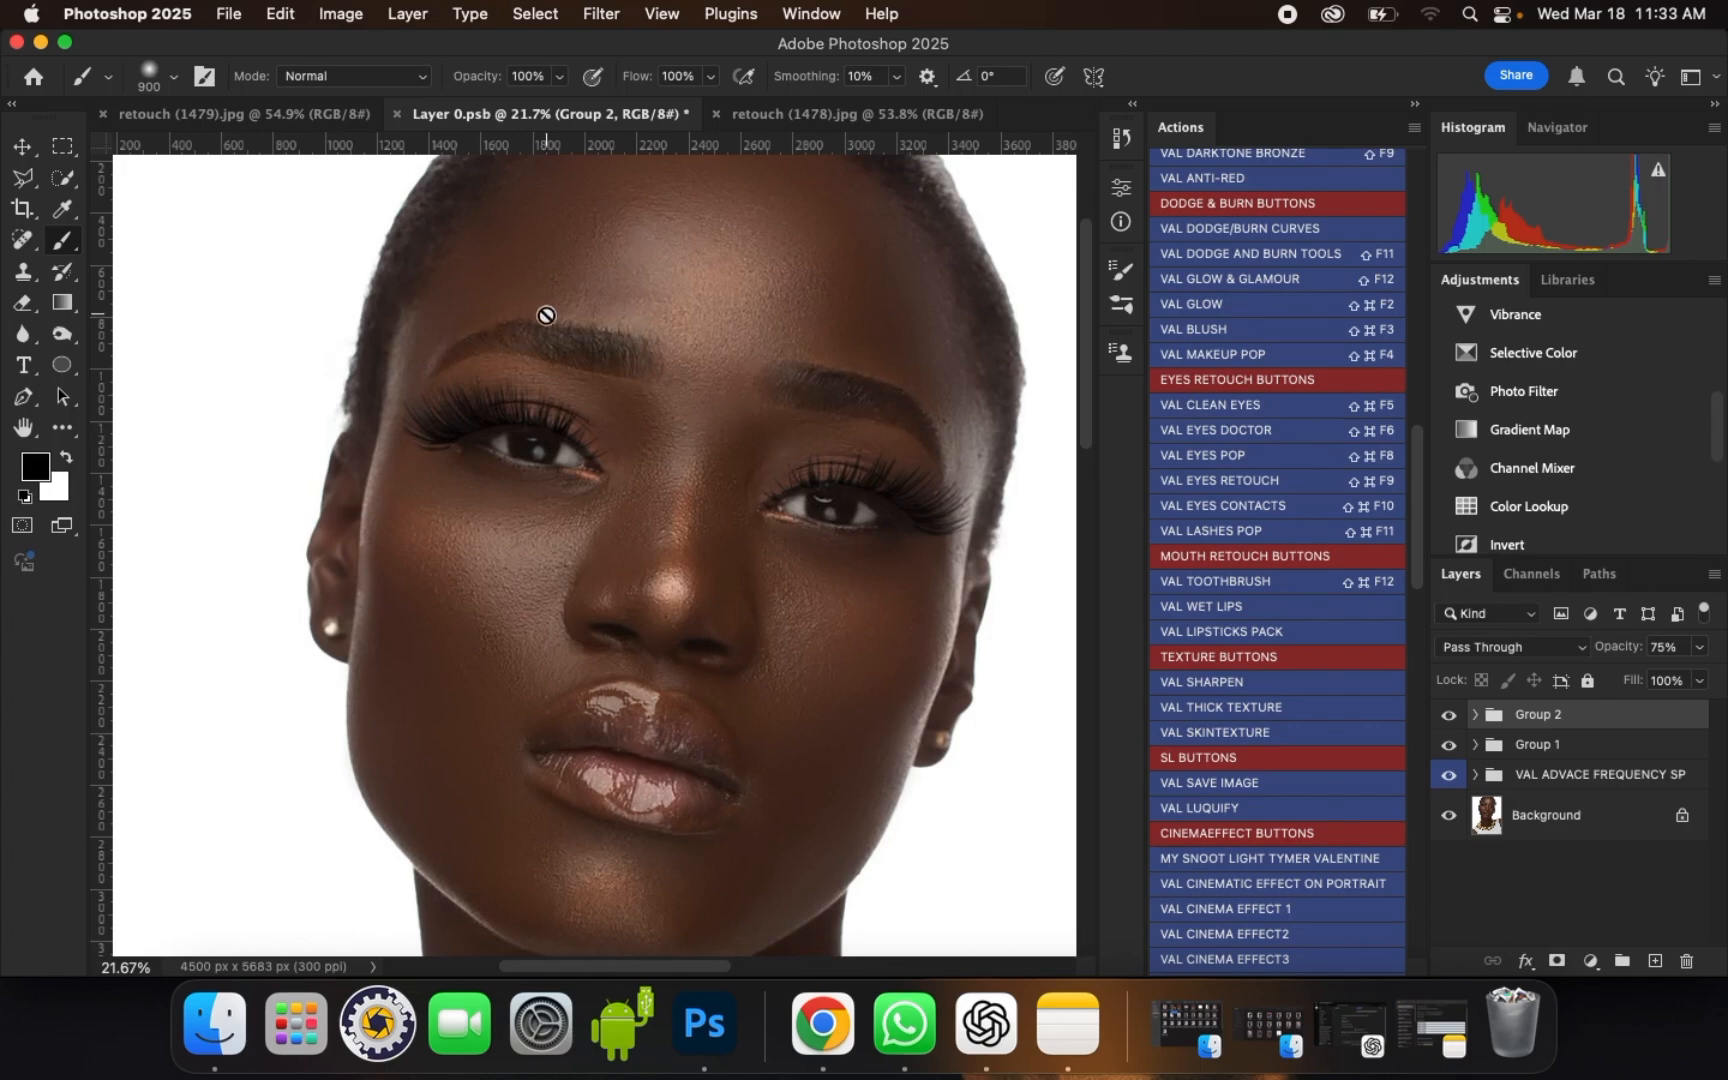
scroll(727, 558, down, 1)
scroll(771, 334, up, 5)
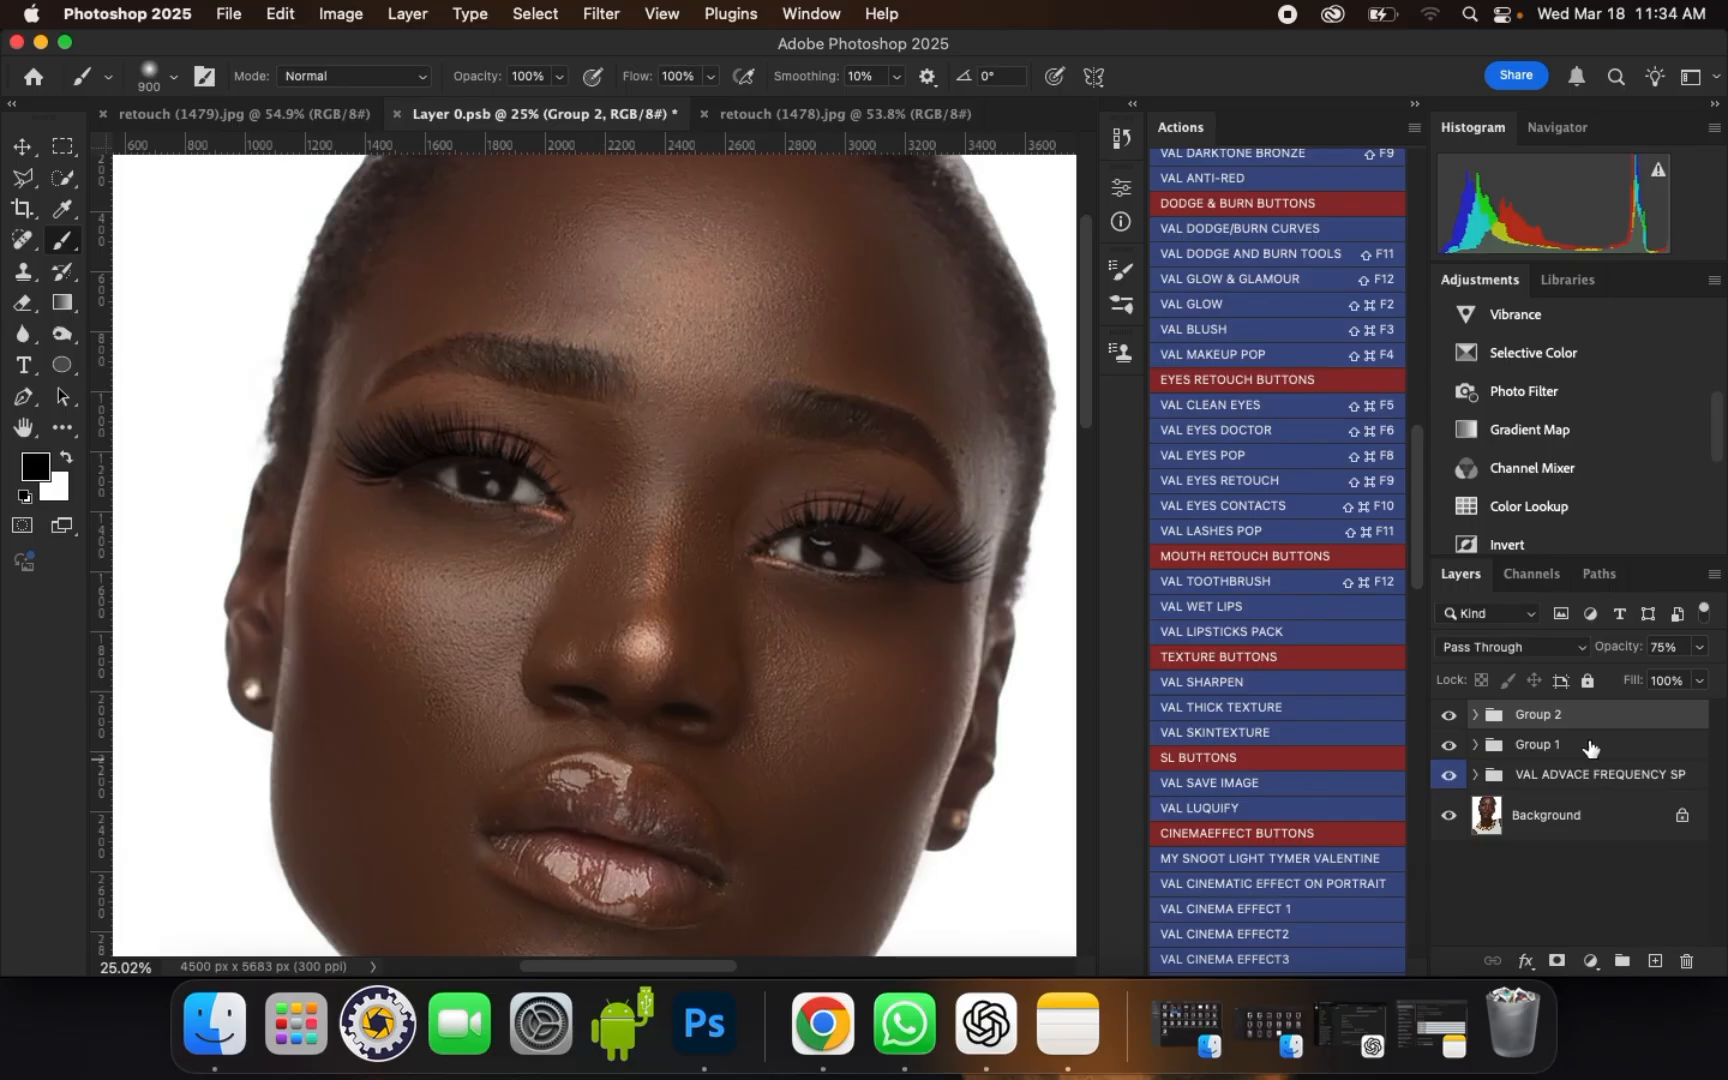
Step: Stamp all visible layers into a new layer at the top of the stack and swap the foreground and background colors
mouse_move(1590, 748)
key(alt+shift+super+e)
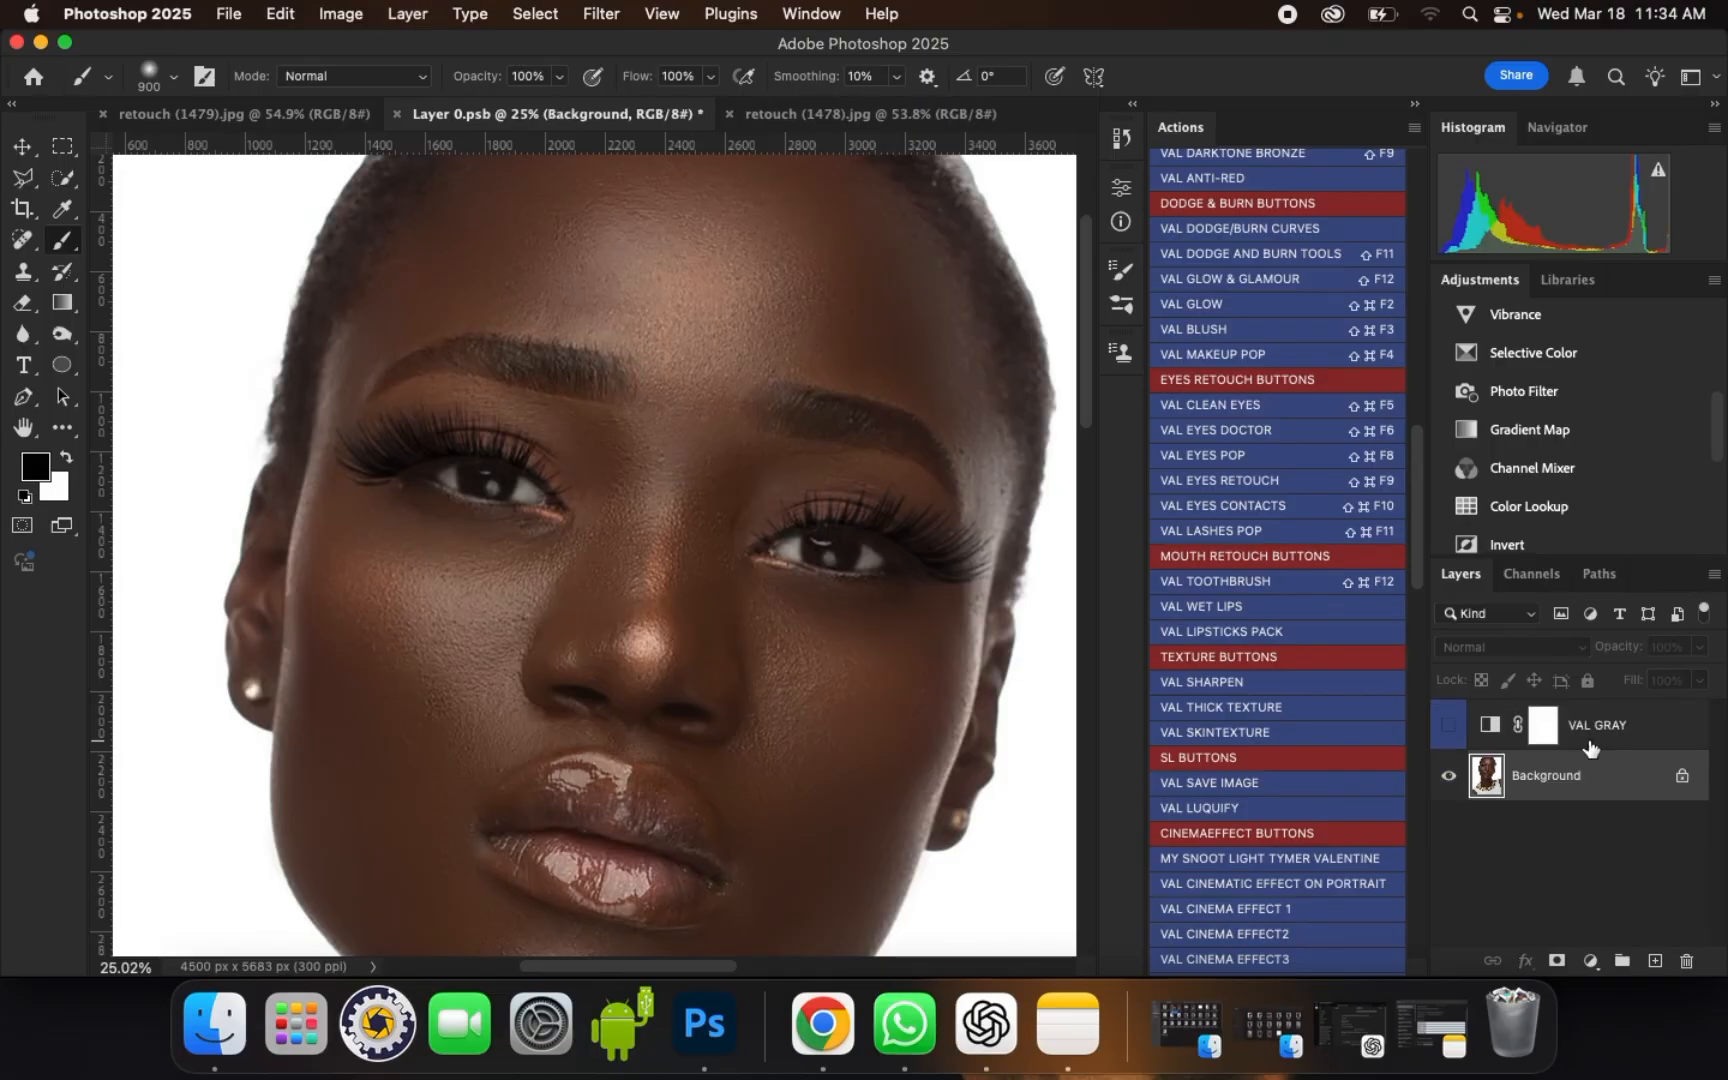
key(super+z)
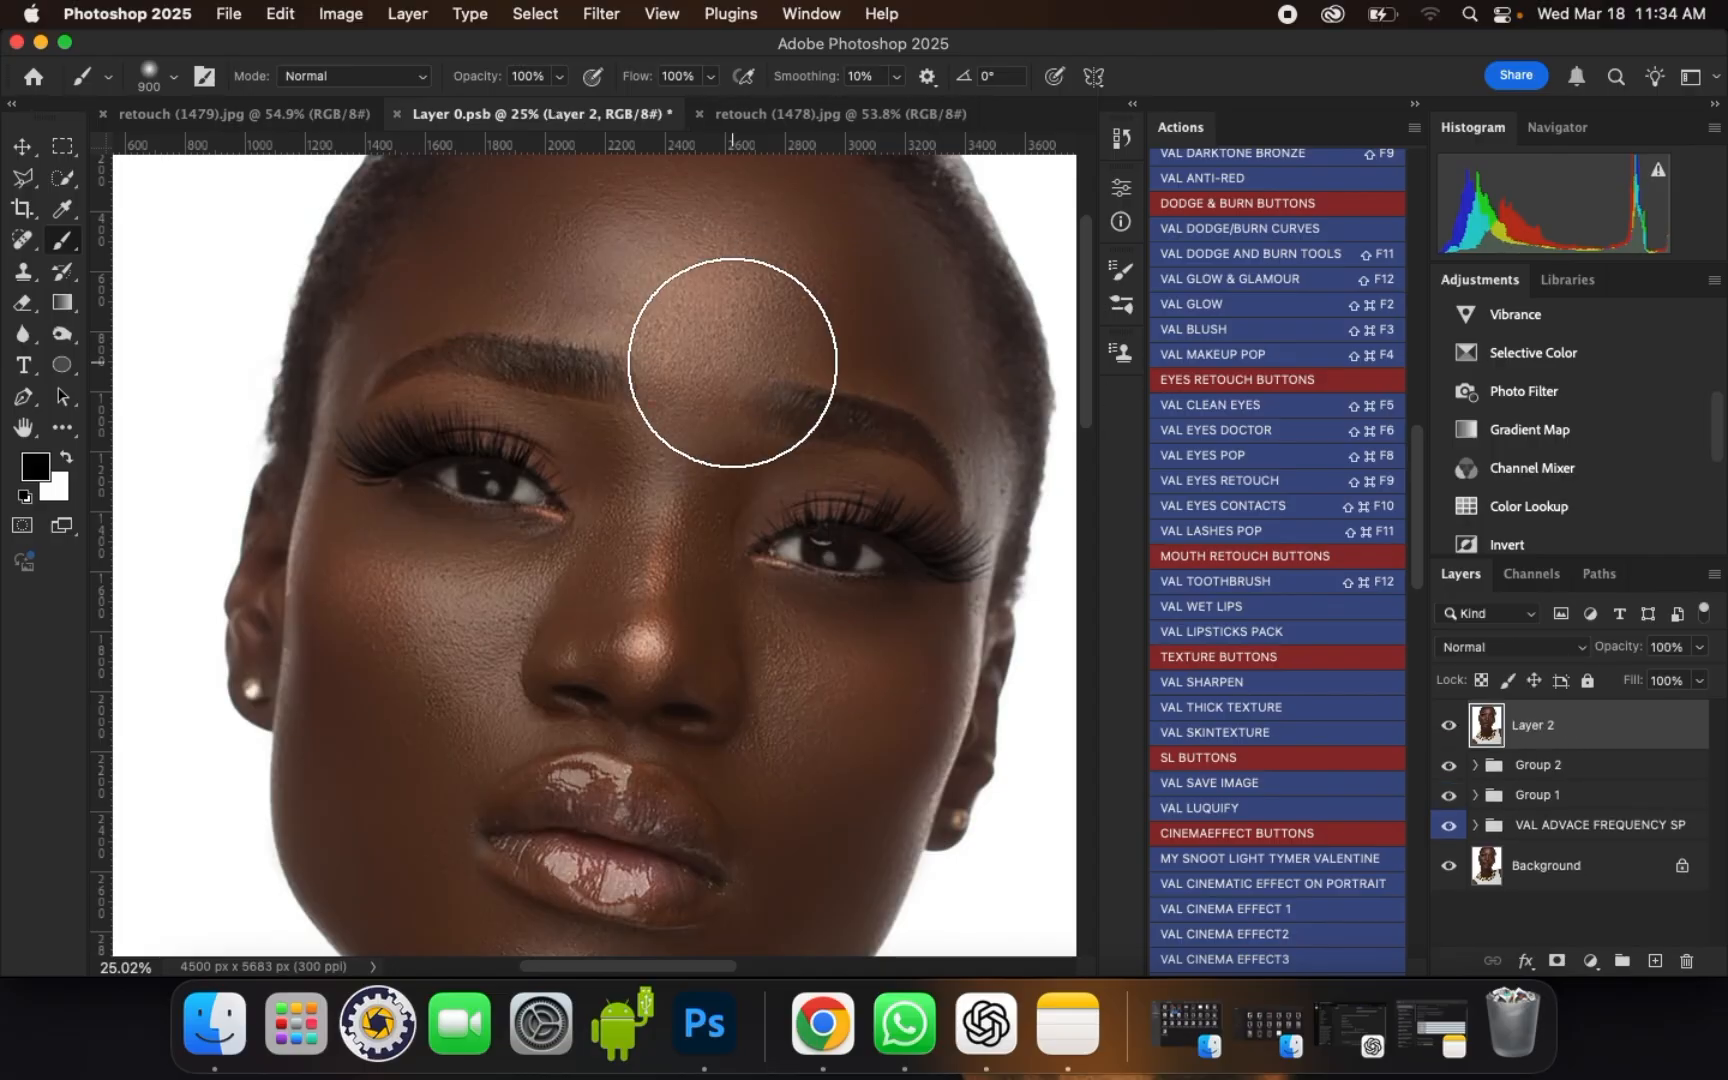
key(x)
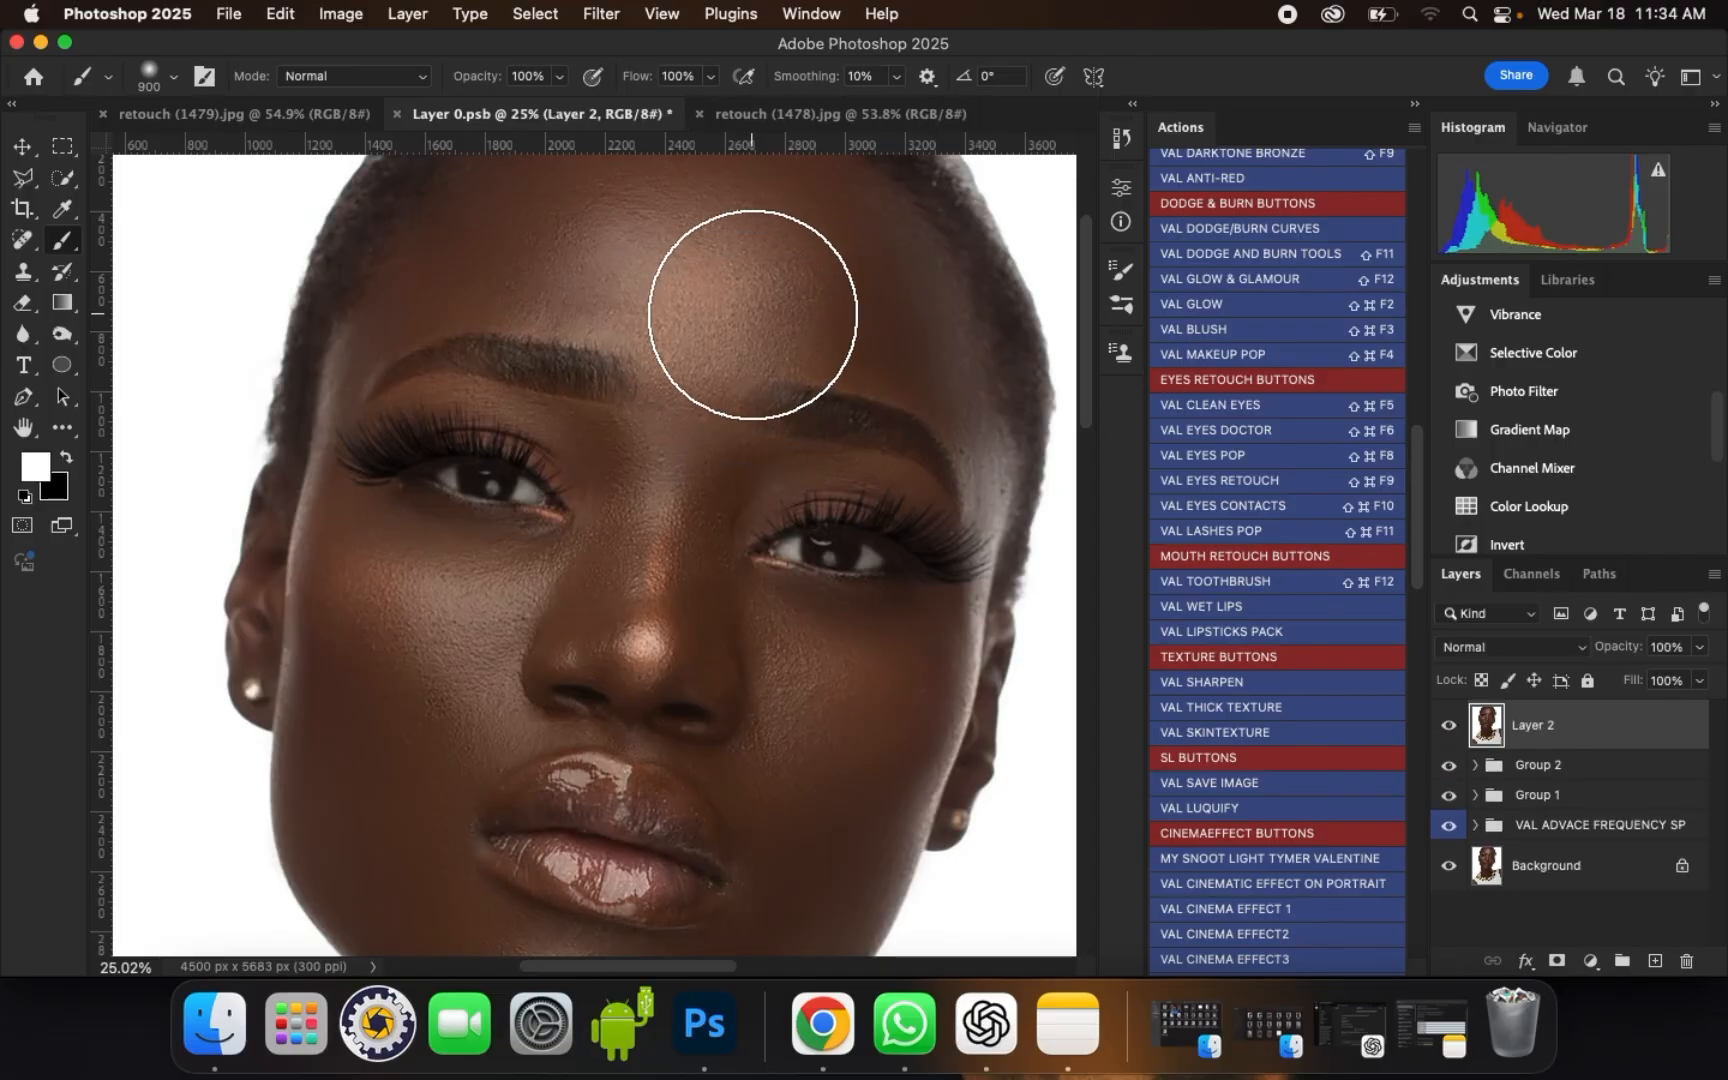
Step: Start the Camera Raw Filter on the stamped layer and show the portrait in a side-by-side before and after view
scroll(733, 312, down, 1)
scroll(733, 312, down, 1)
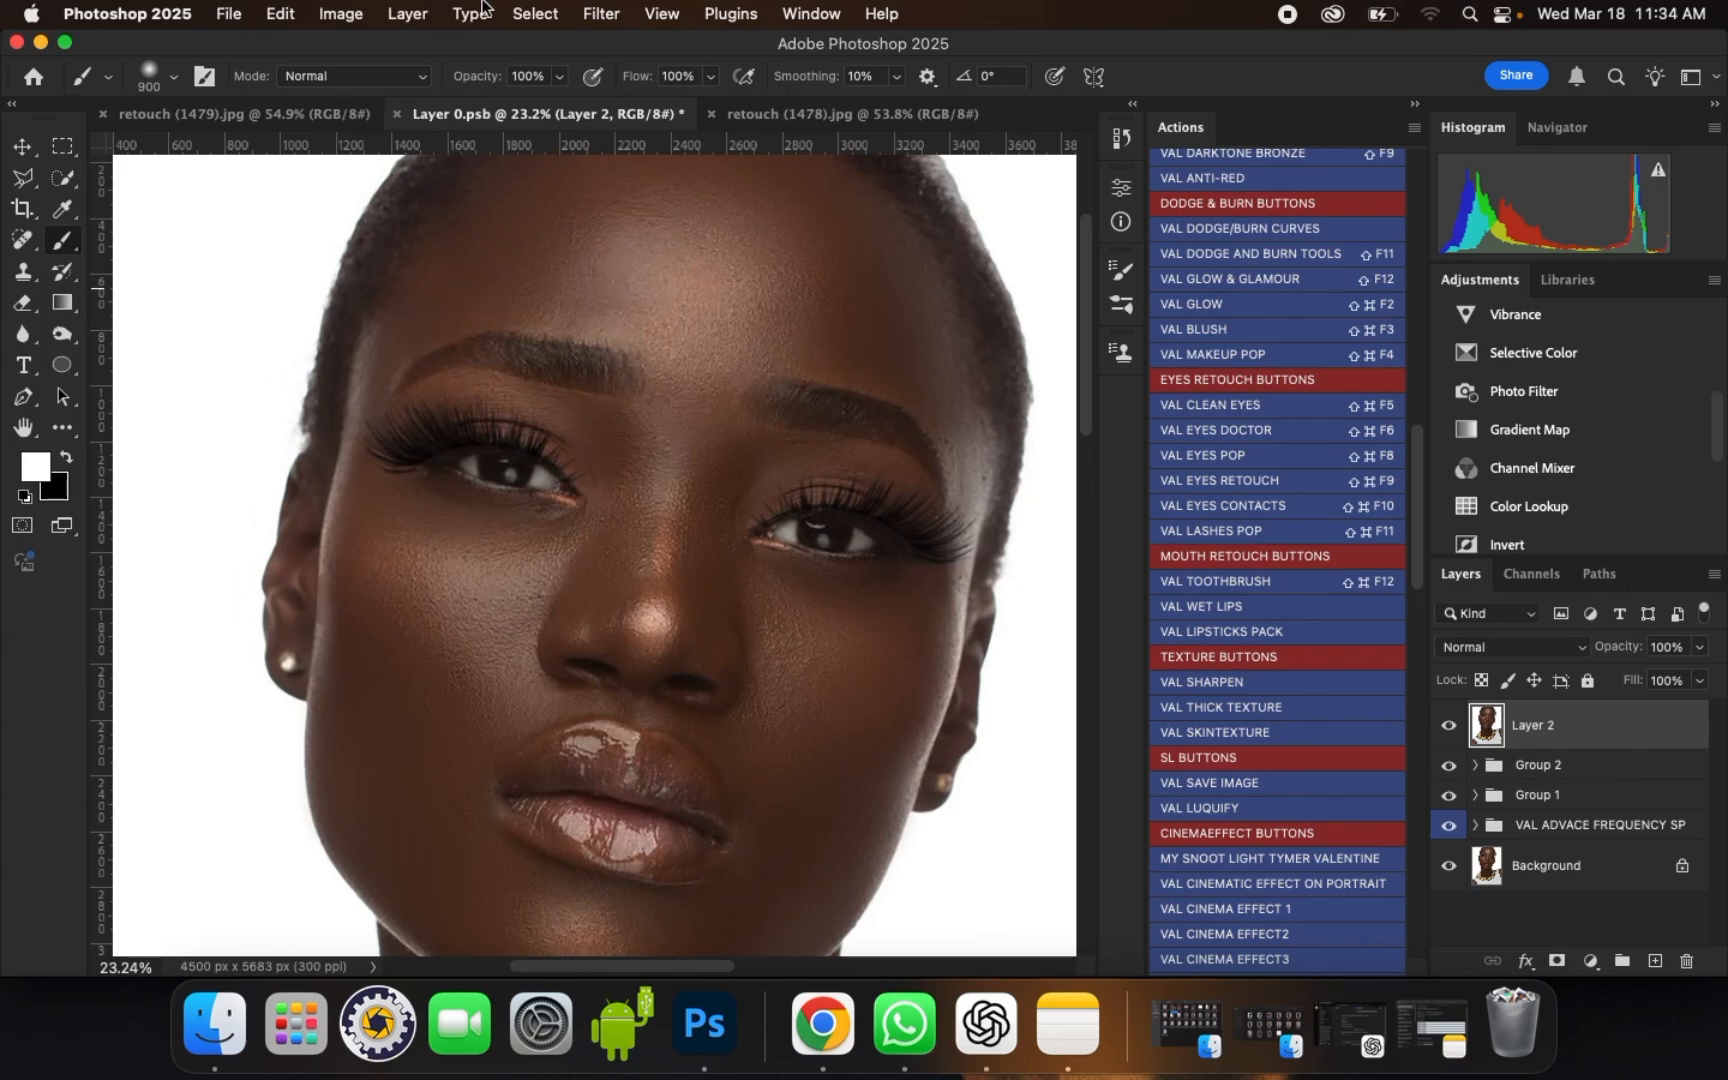
click(600, 14)
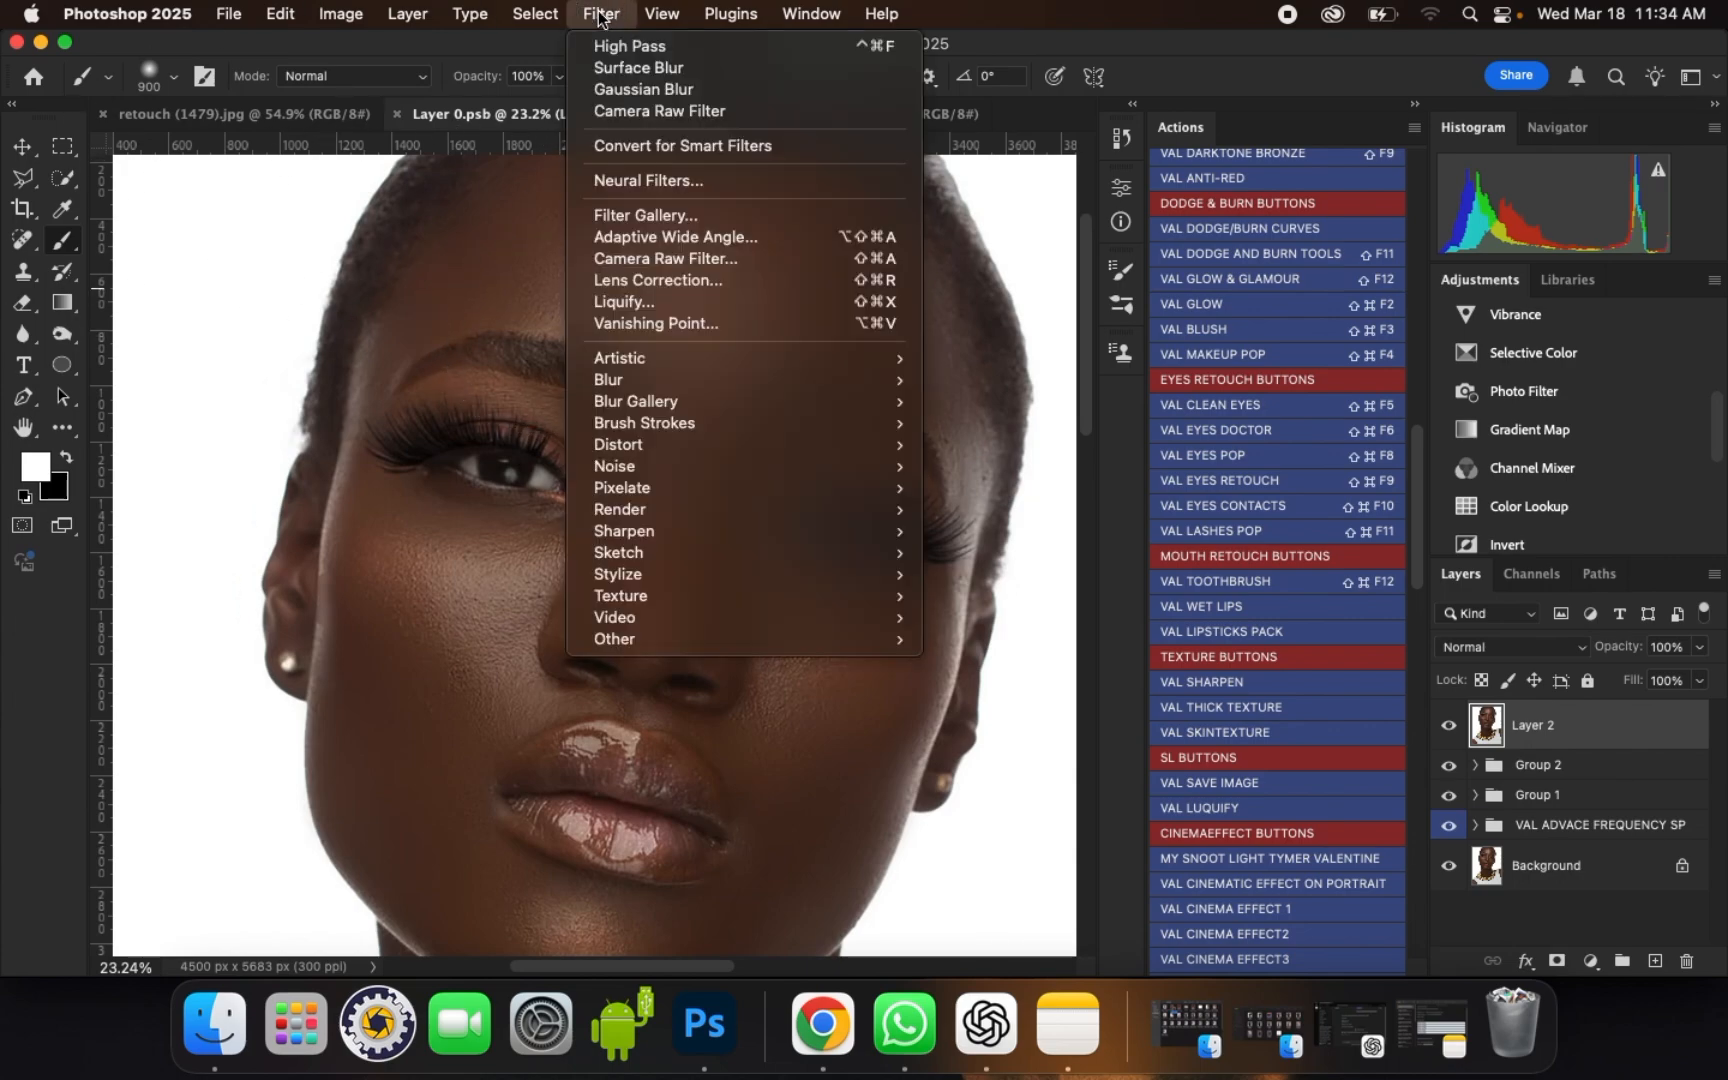
click(686, 262)
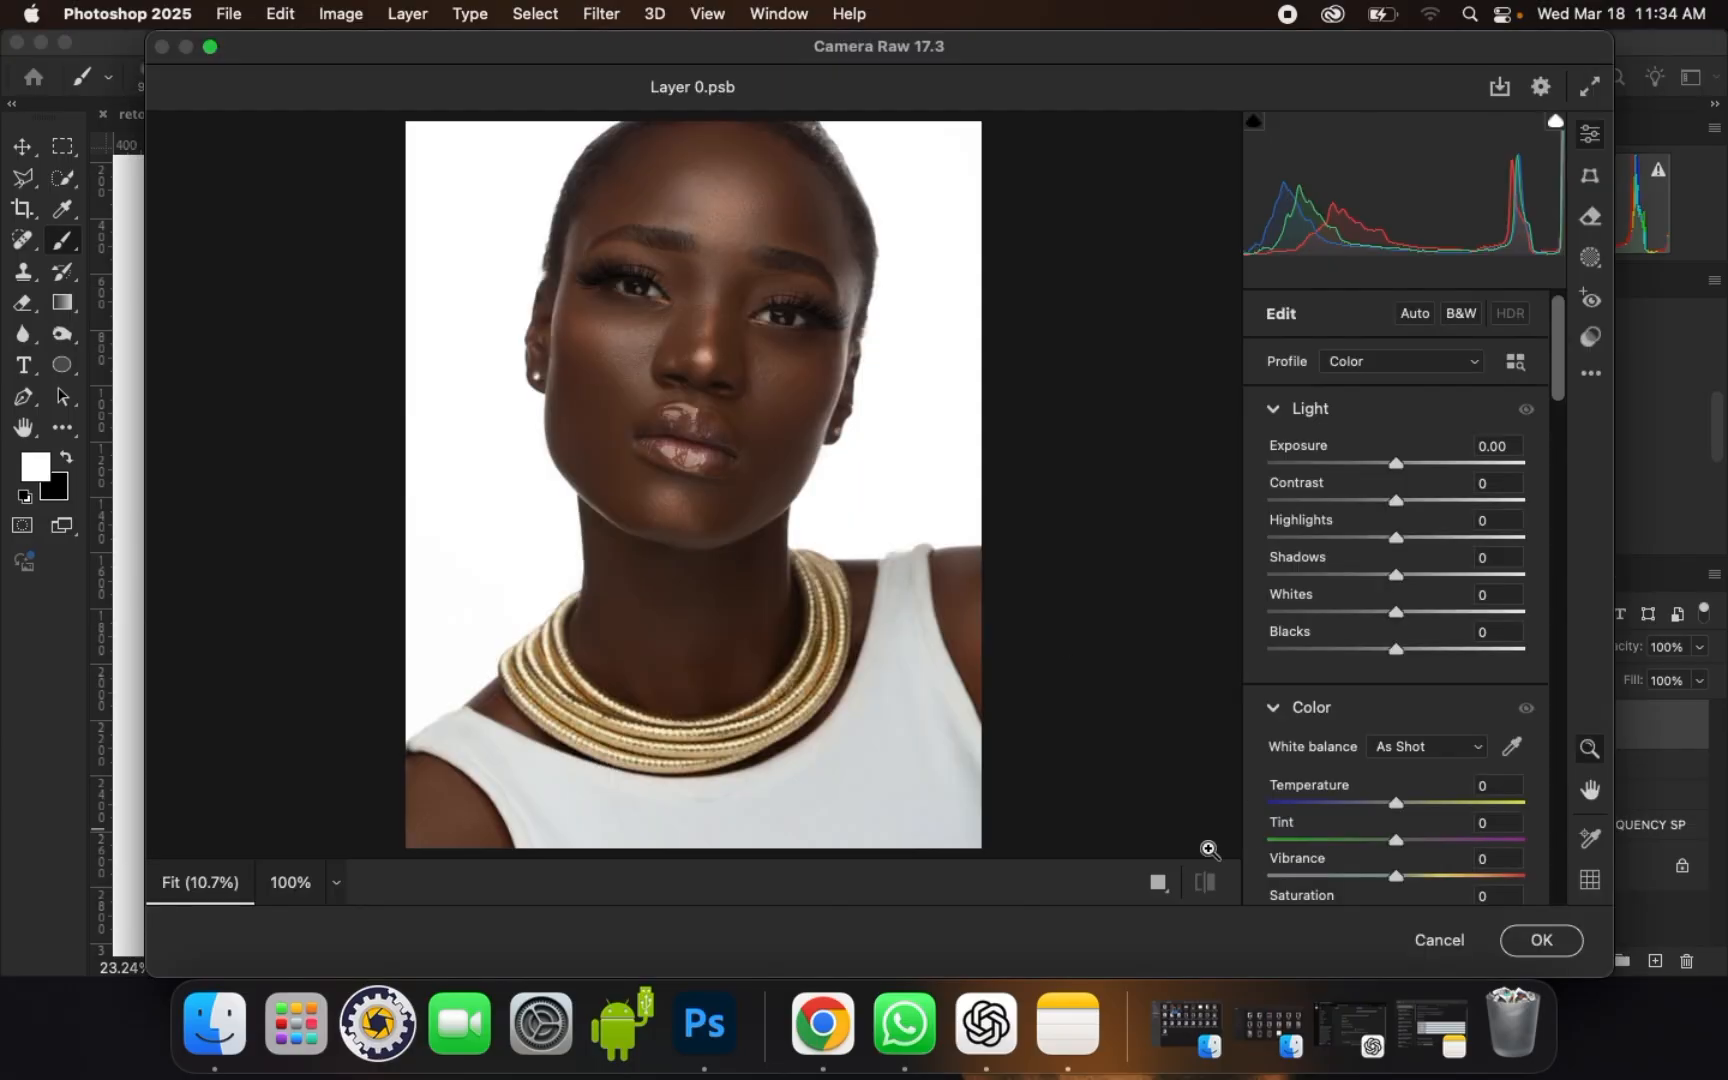
click(1158, 882)
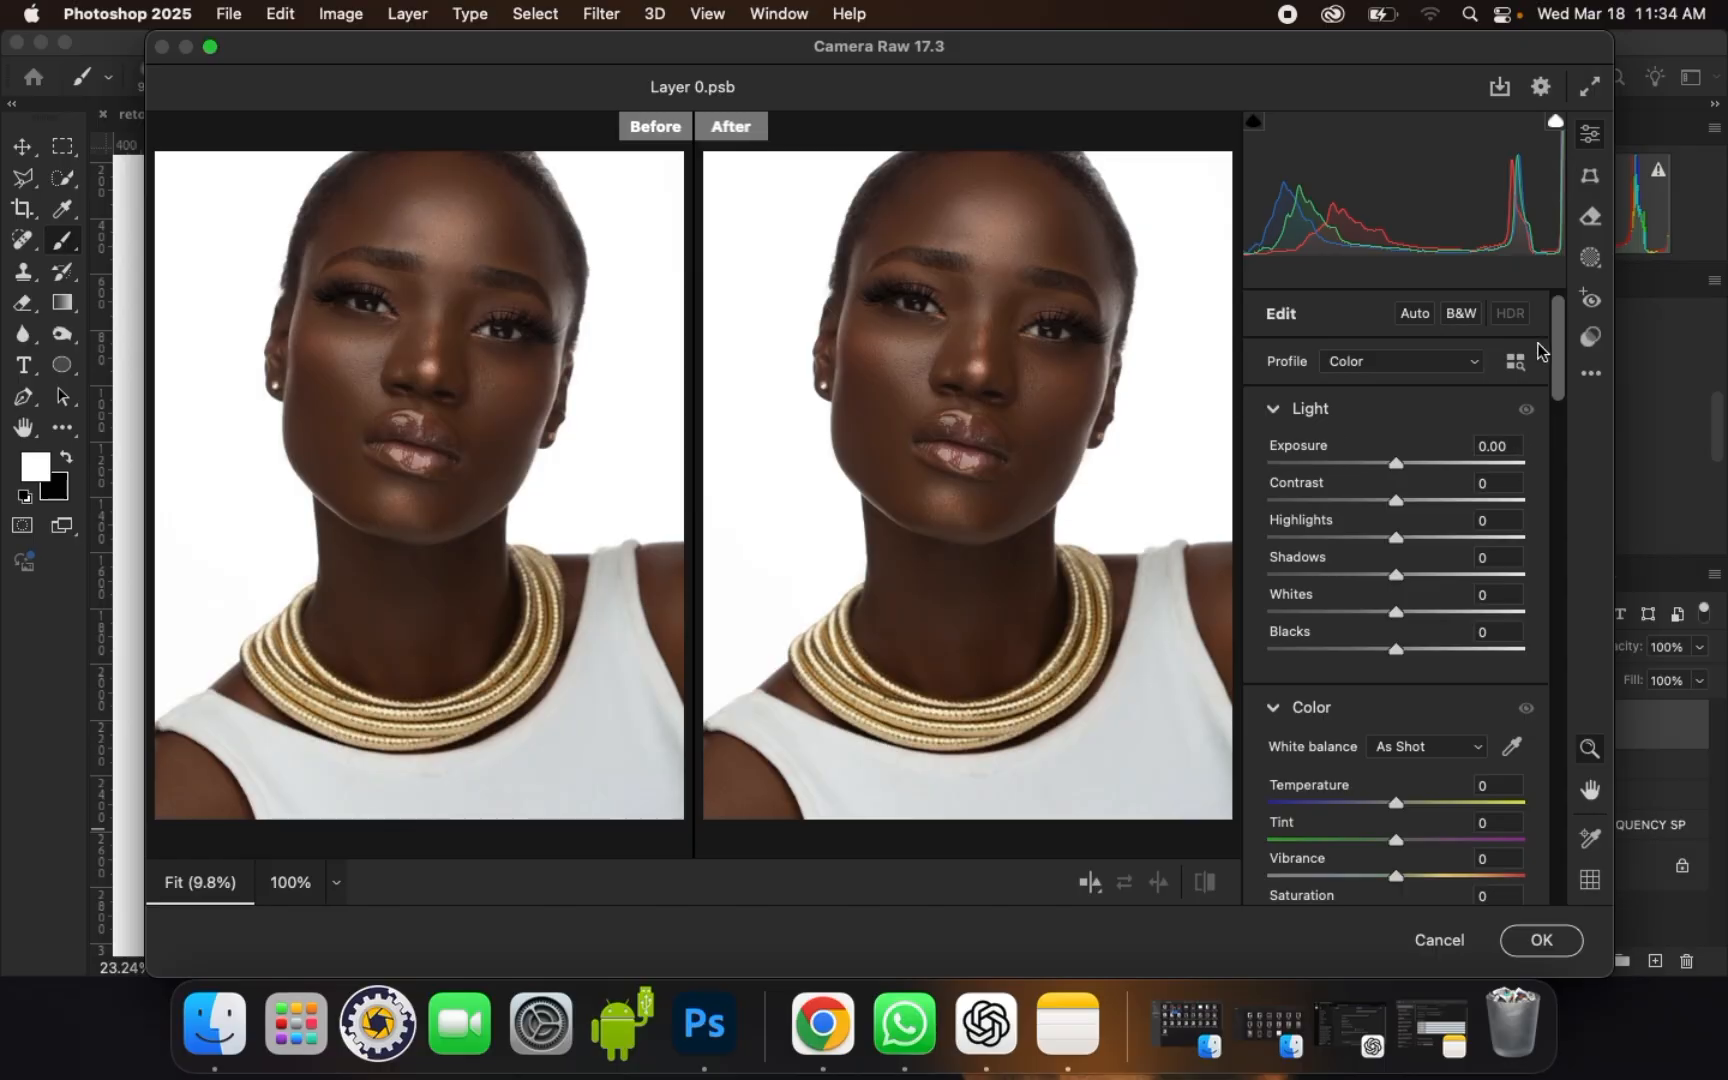
Step: Apply the Darken Eyebrows preset from the Adaptive: Portrait presets and check the brows at 25% zoom
click(1591, 340)
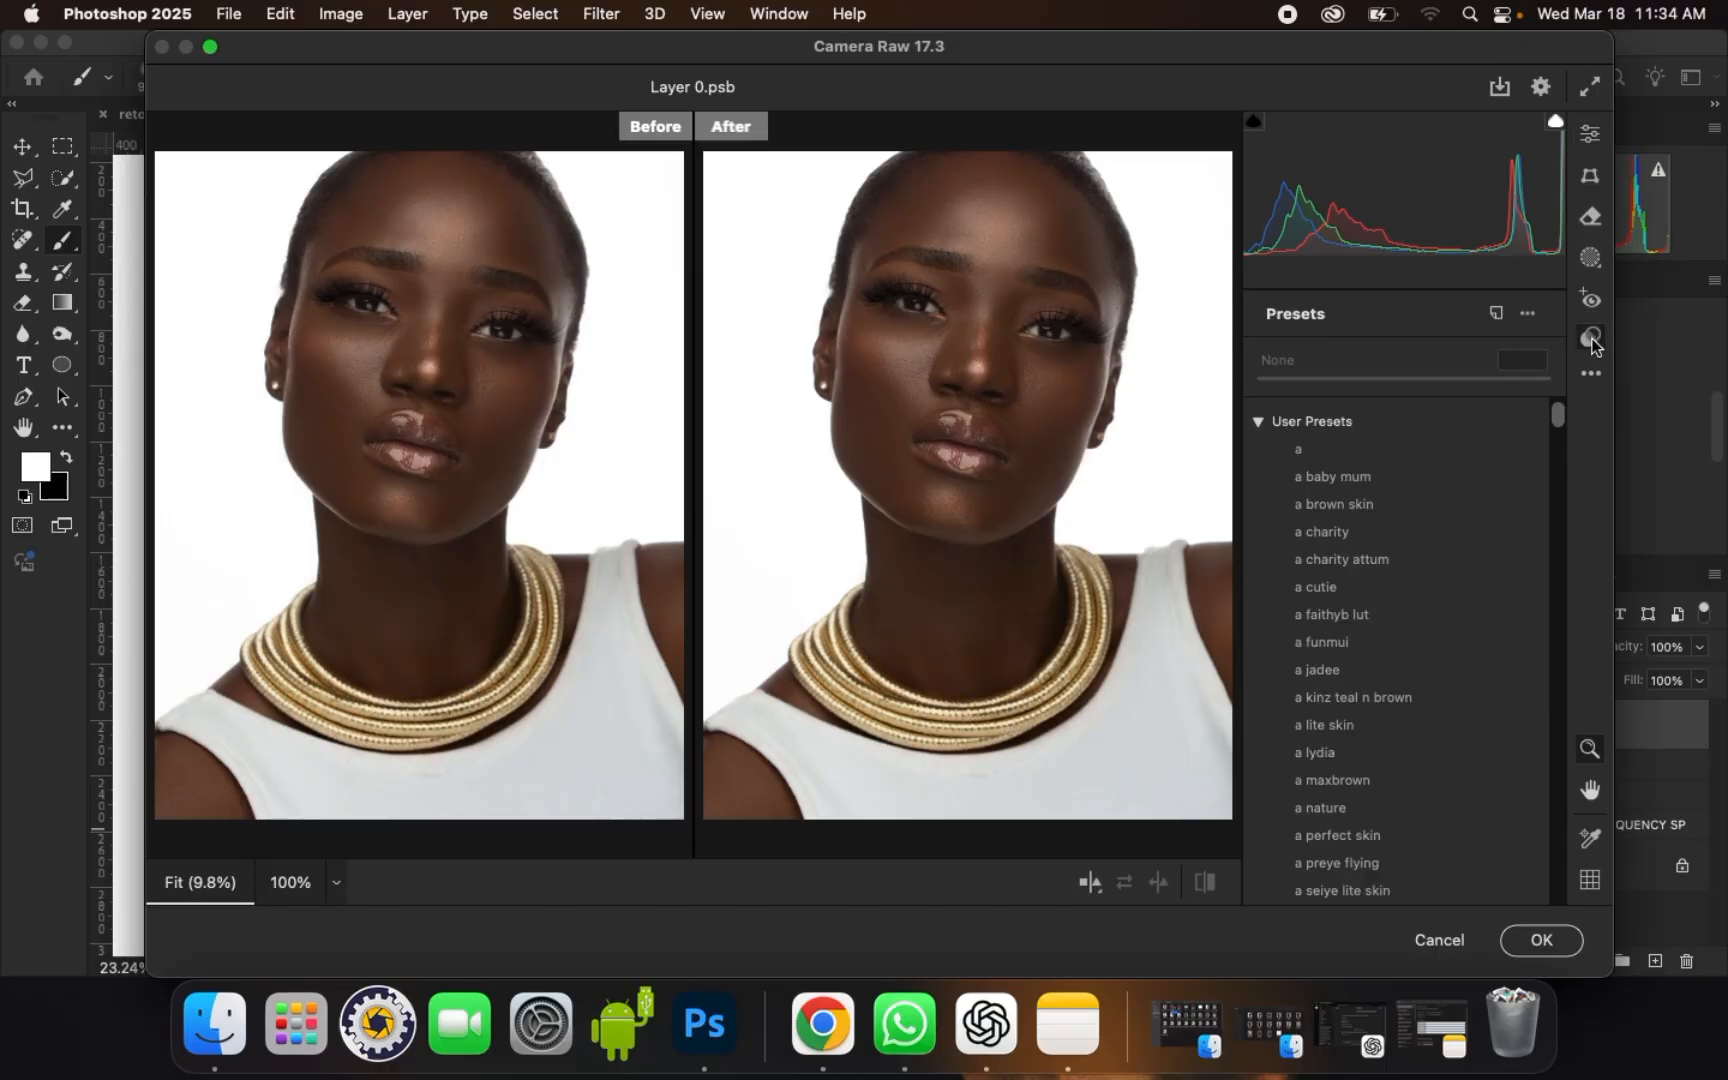
click(1259, 421)
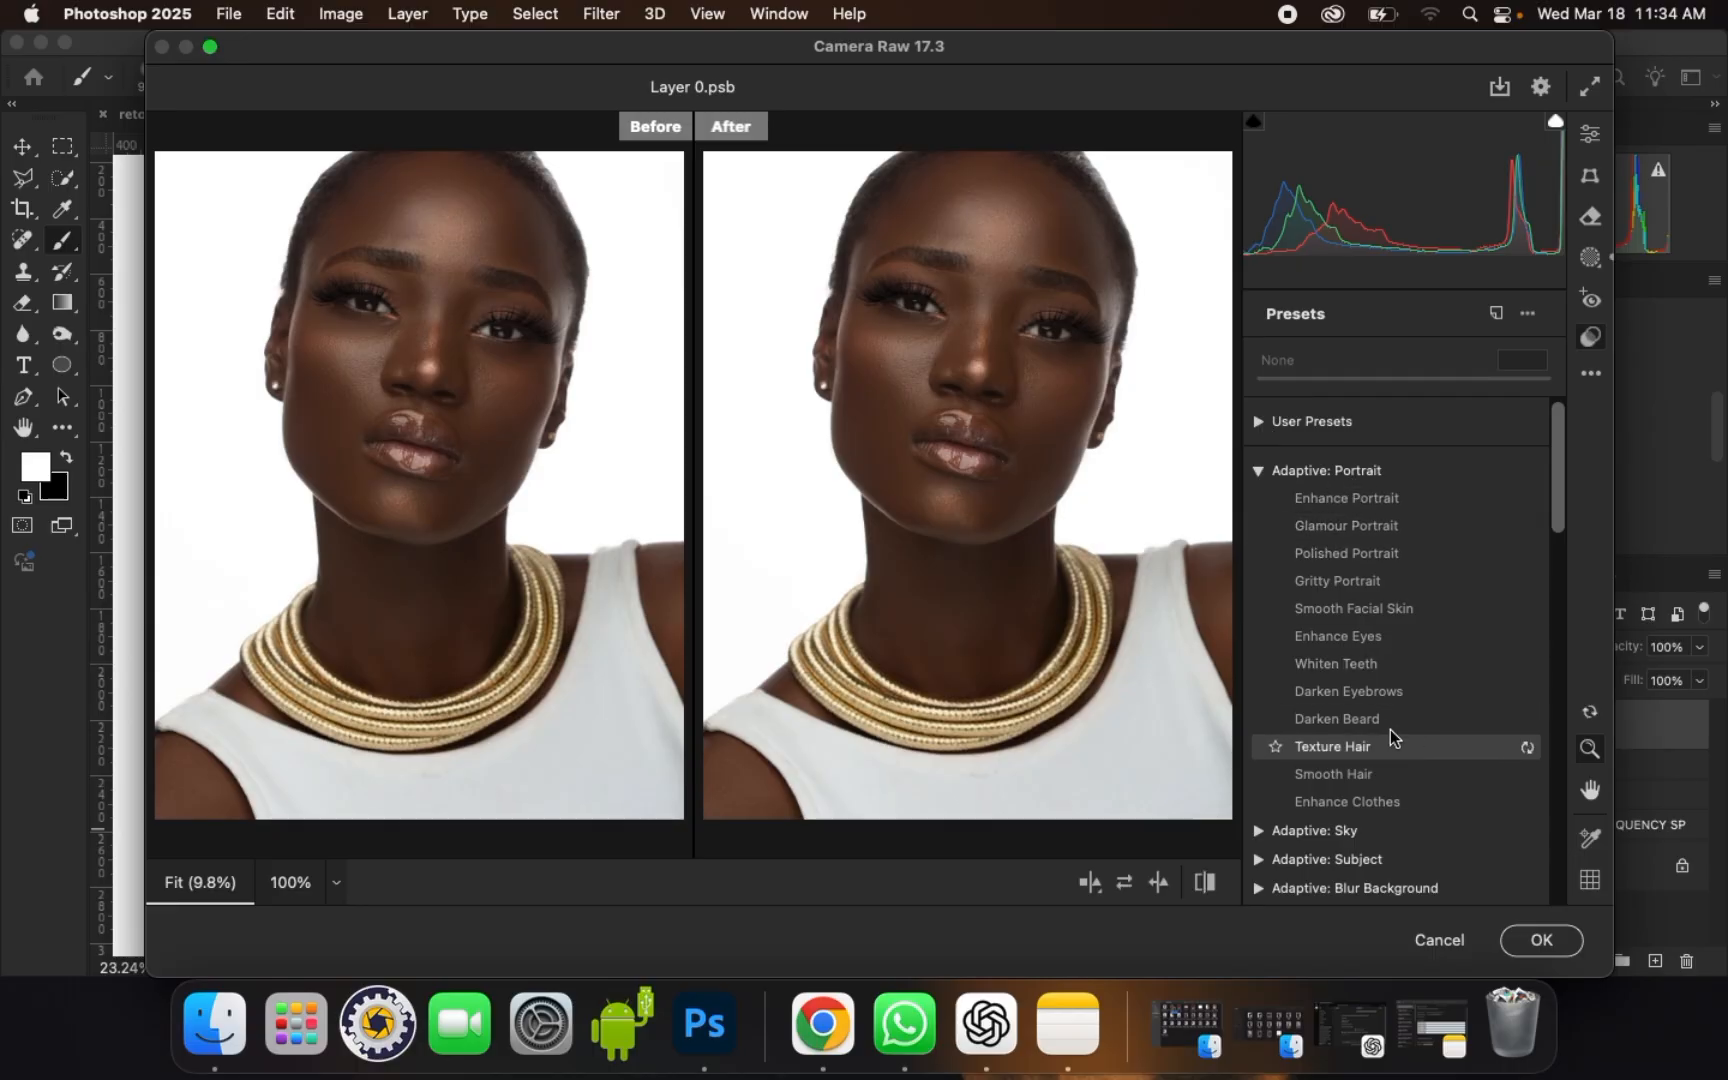
click(1383, 700)
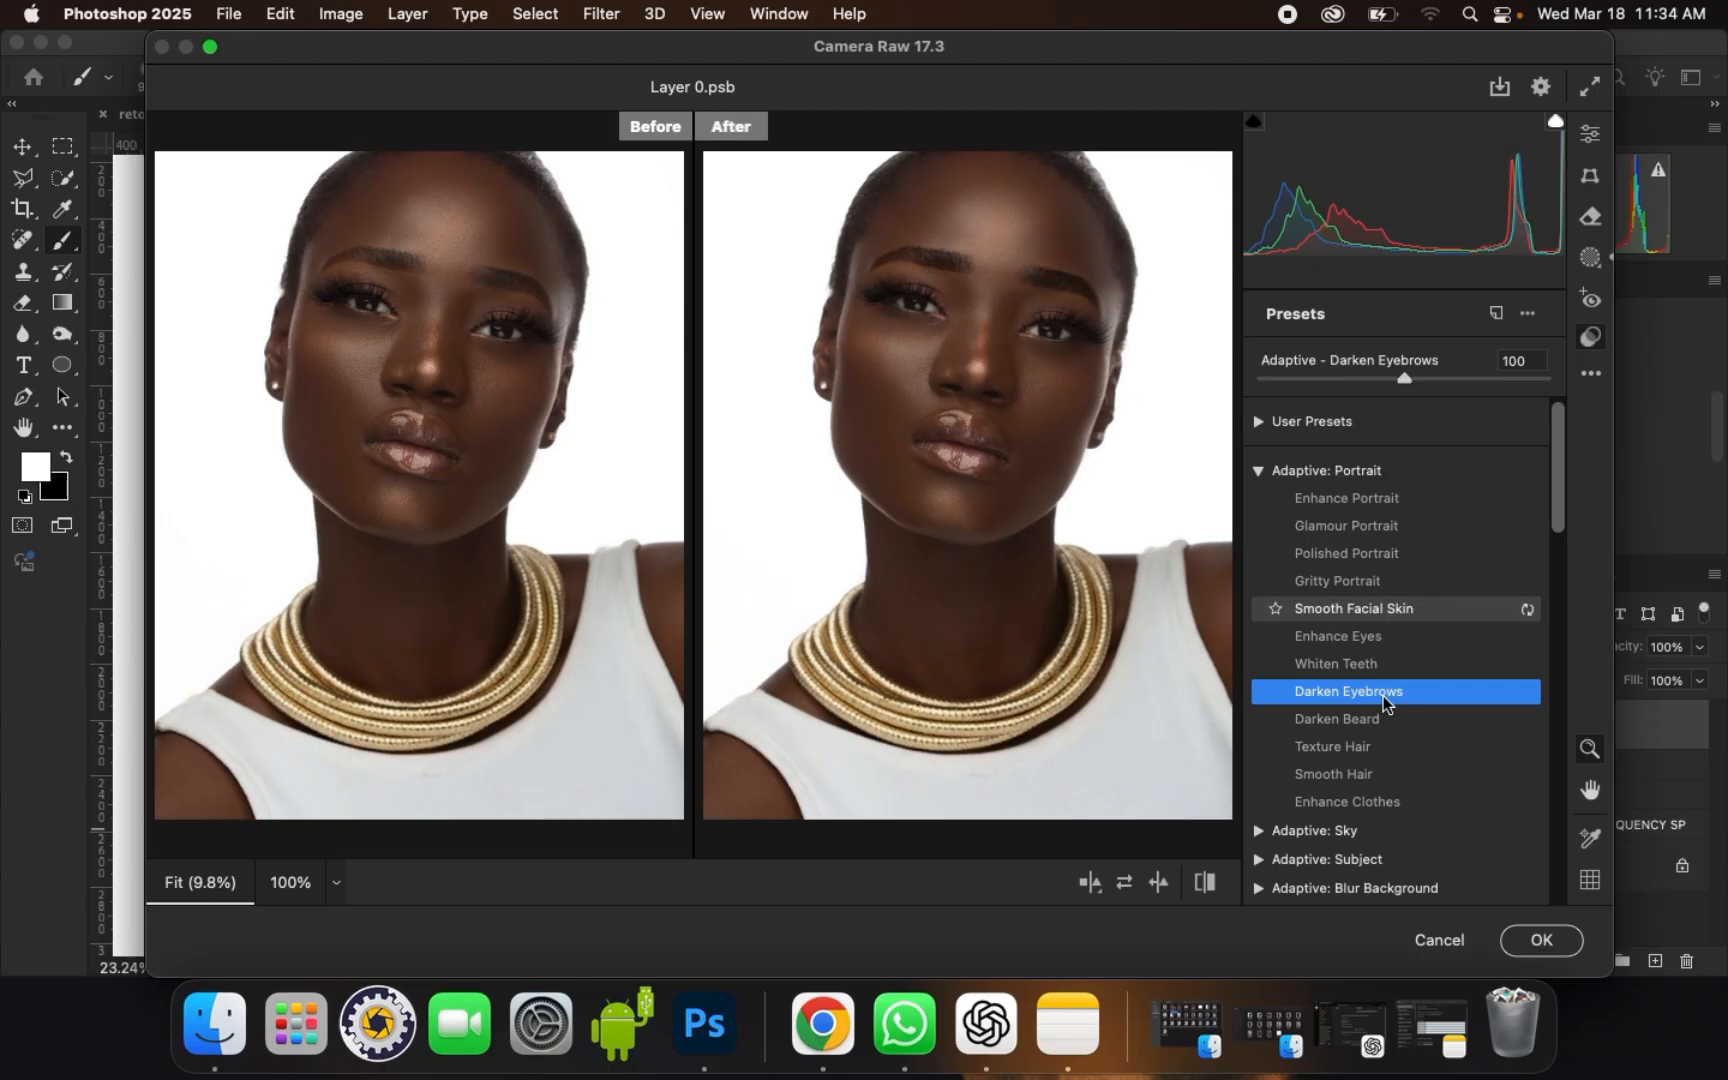
key(super+equal)
key(super+equal)
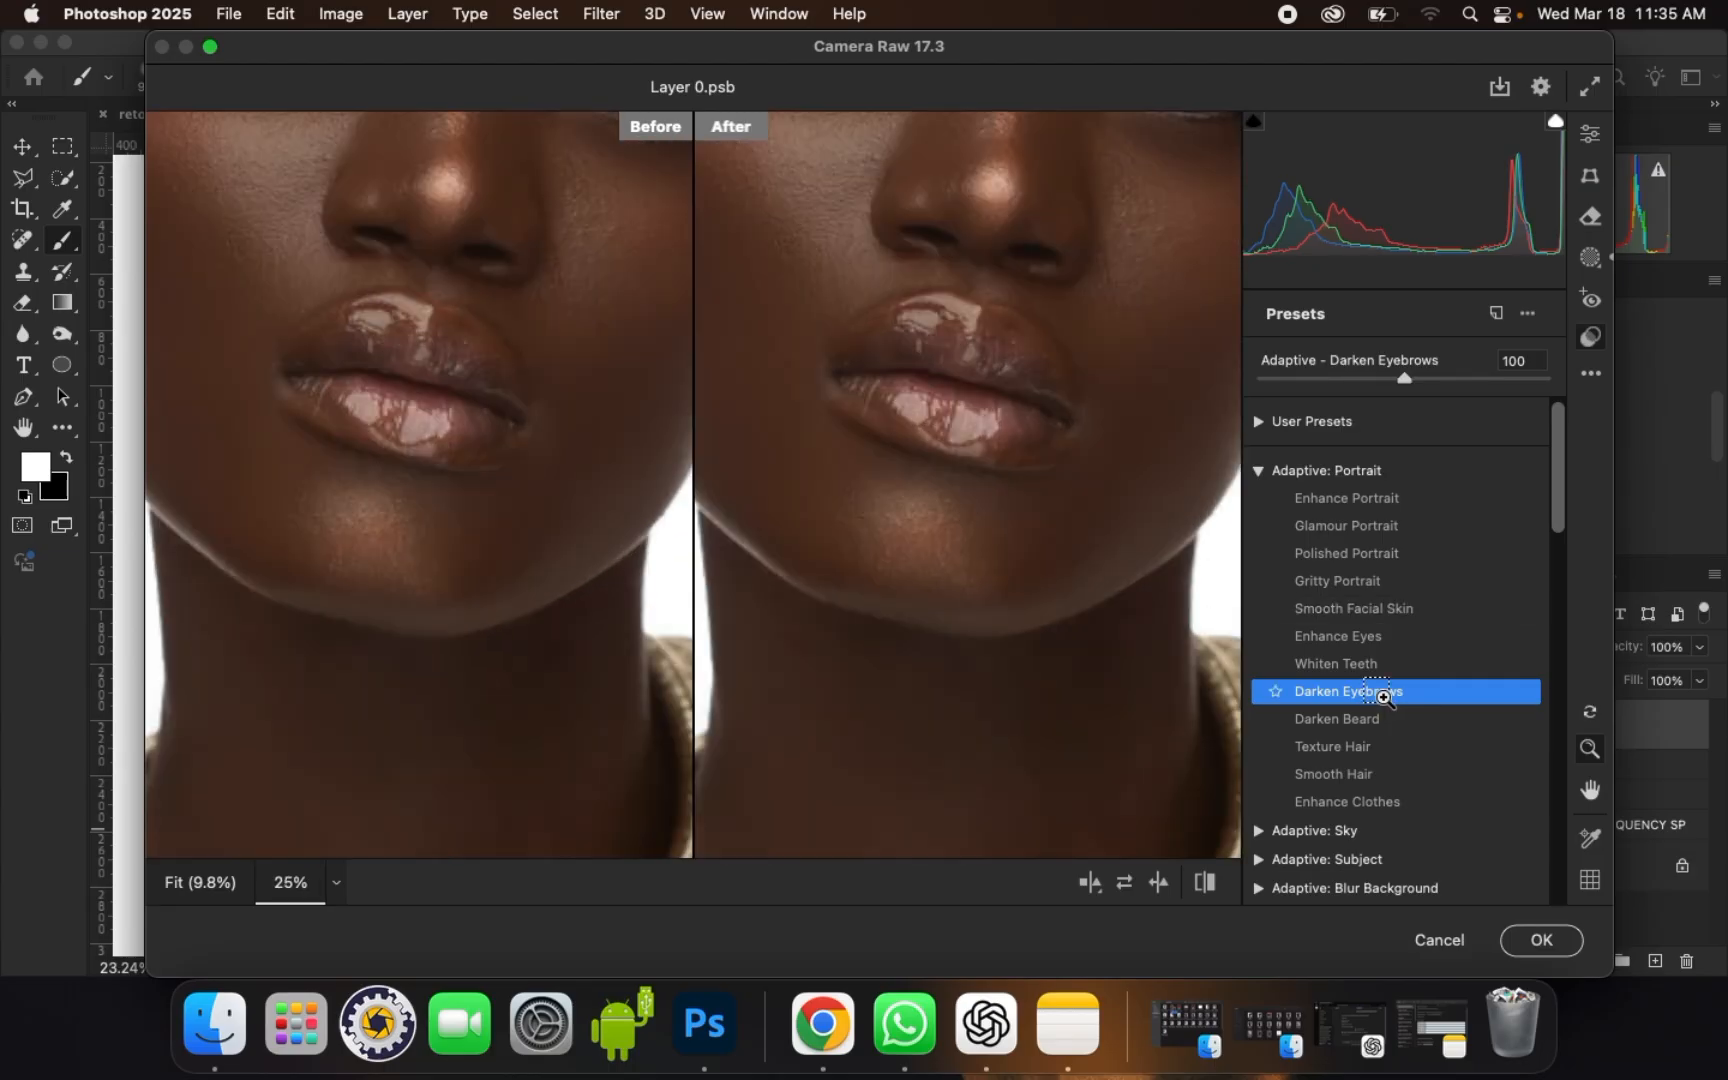
key(space)
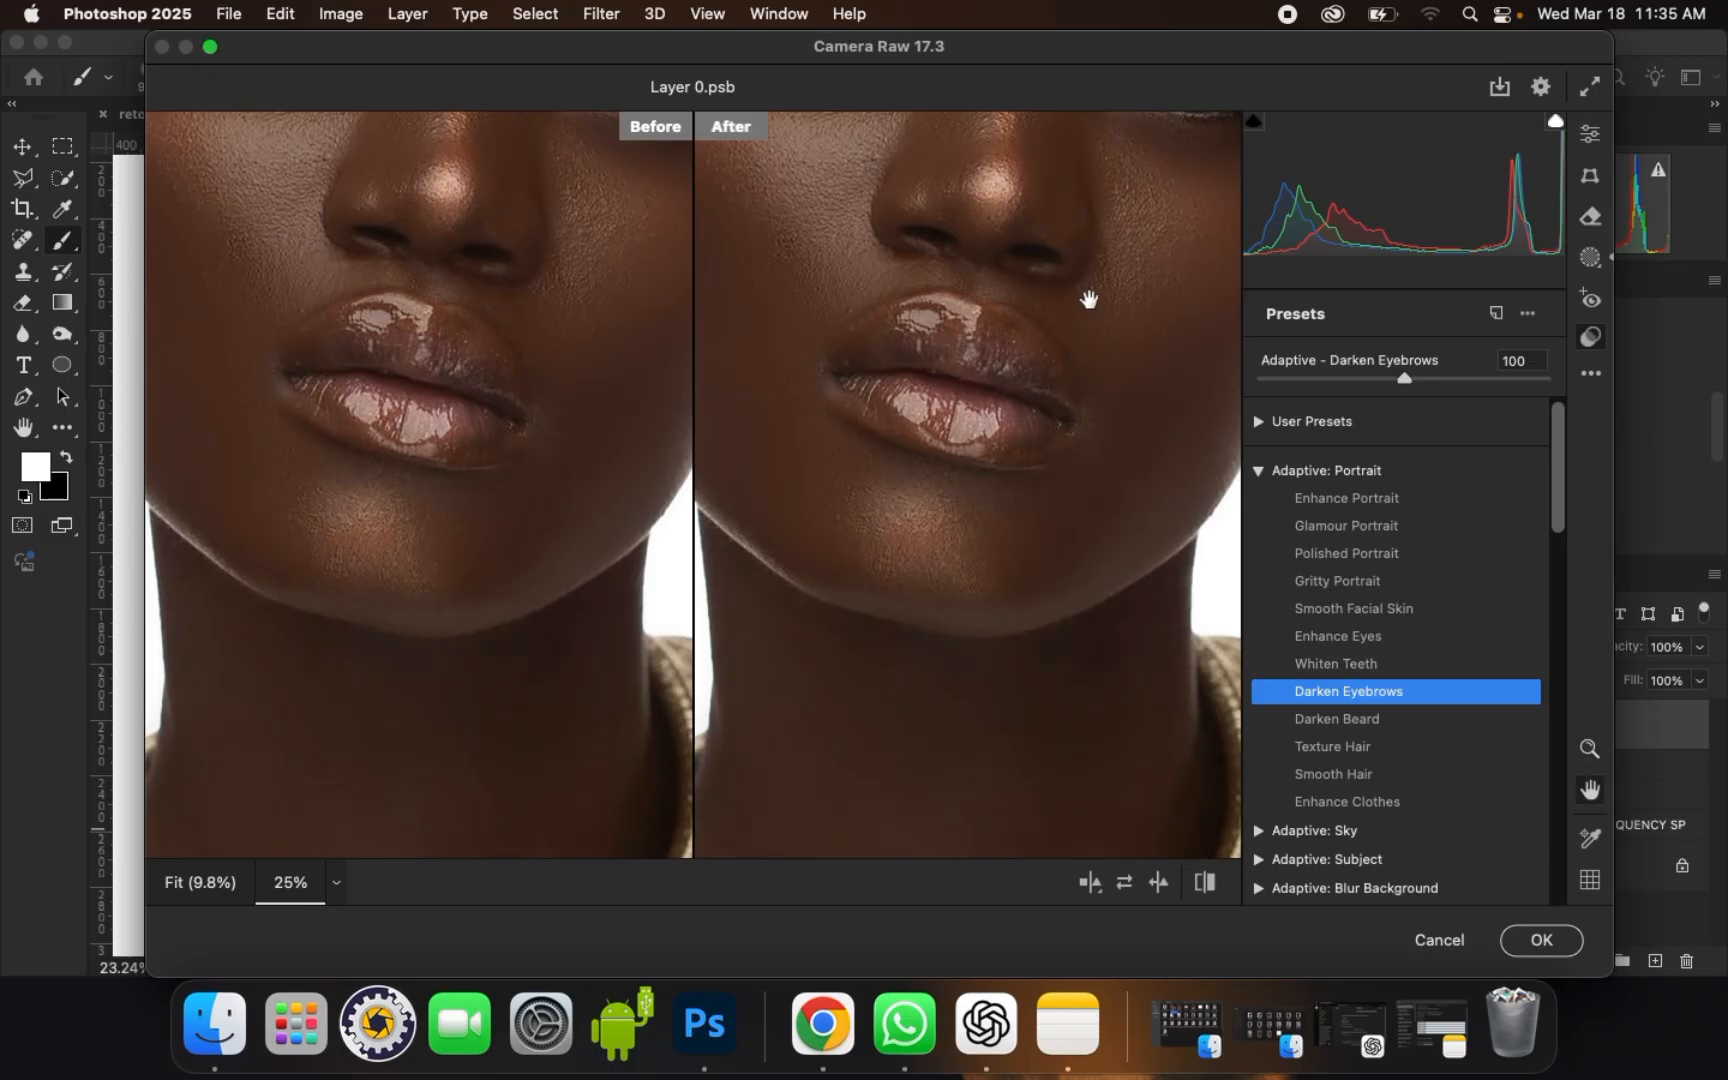
drag(1088, 300, 1017, 682)
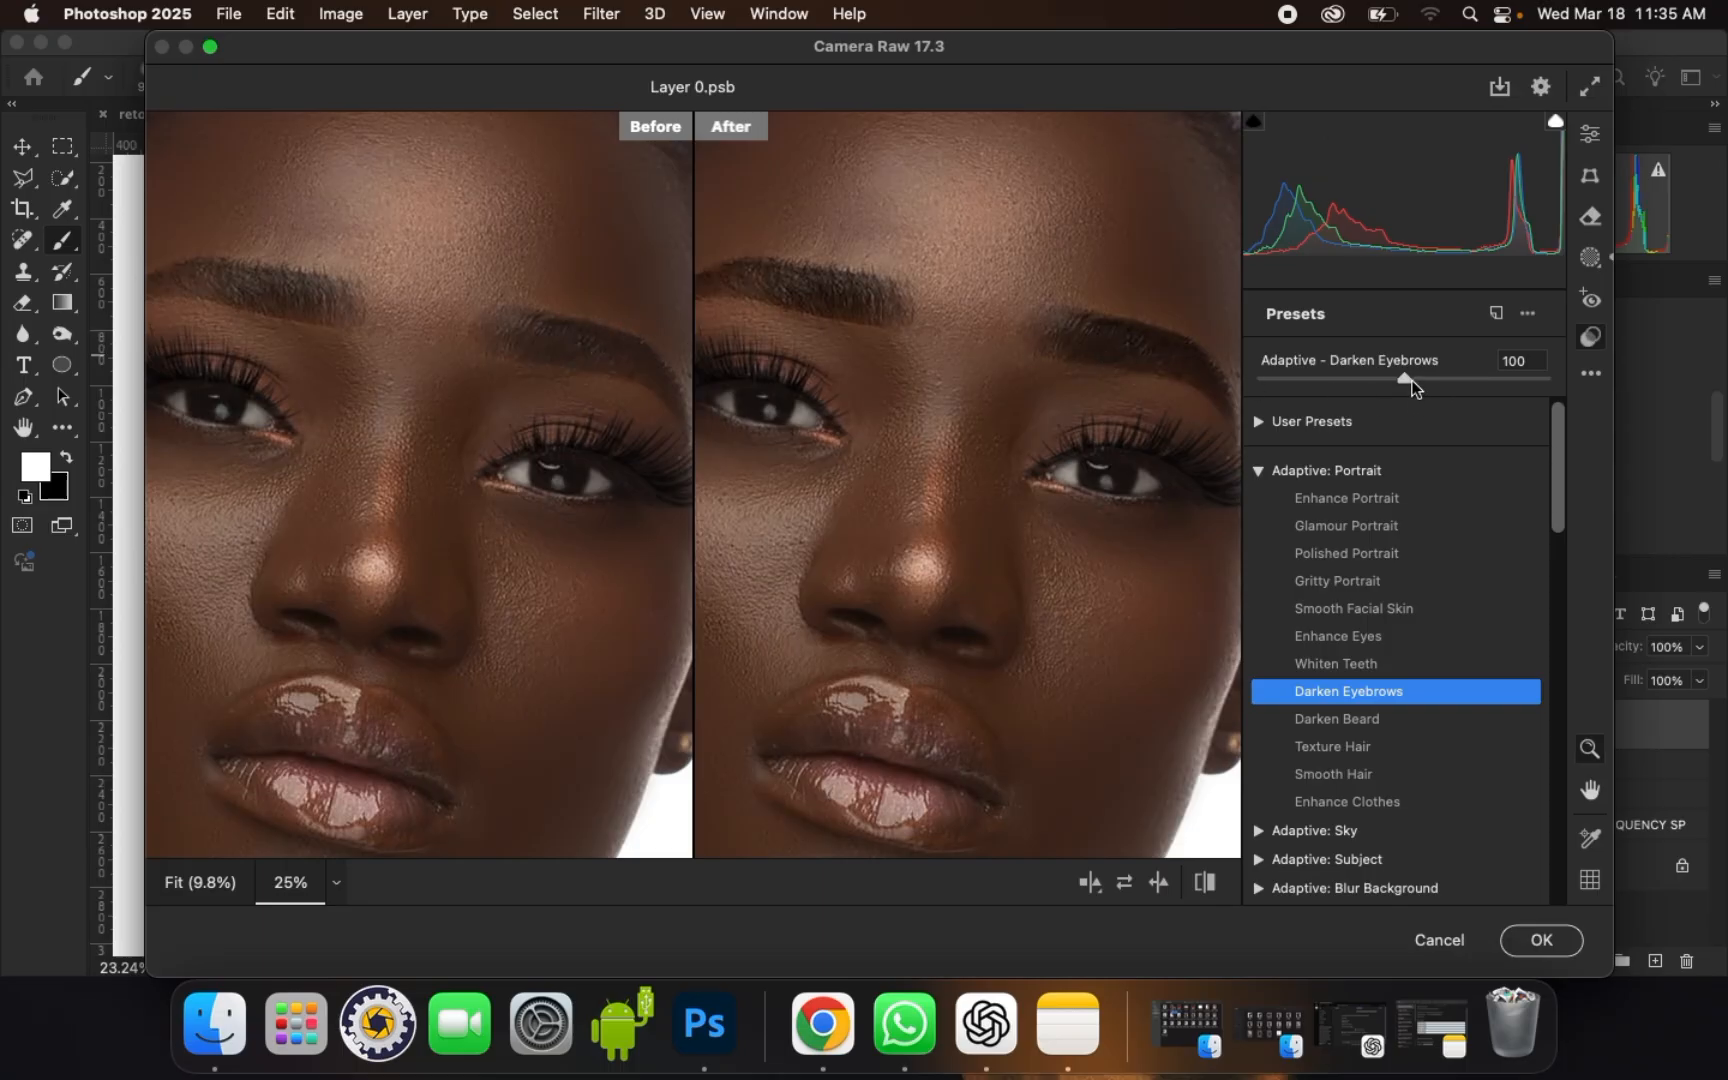
Step: Adjust the strength of the Darken Eyebrows preset and compare the face before and after at 12.5% and 25% zoom
mouse_move(1411, 387)
mouse_down()
mouse_move(1505, 388)
mouse_move(1392, 390)
mouse_up()
click(1590, 134)
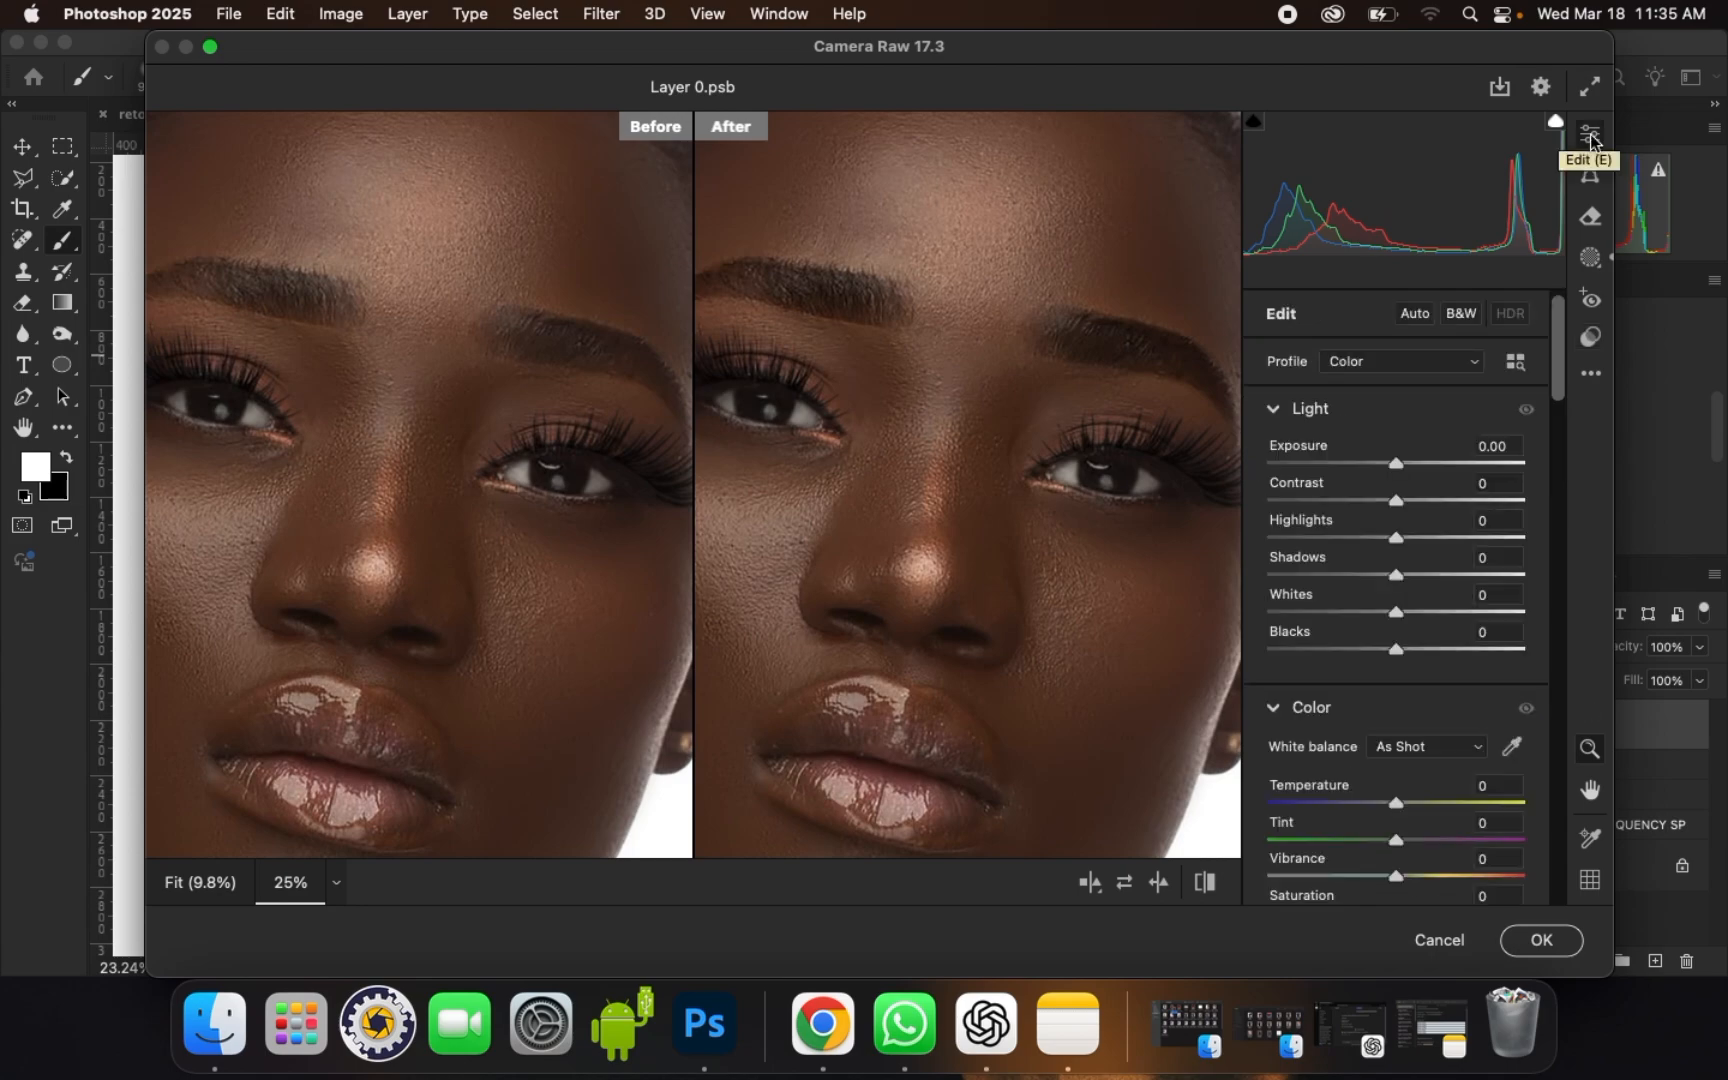
key(super+minus)
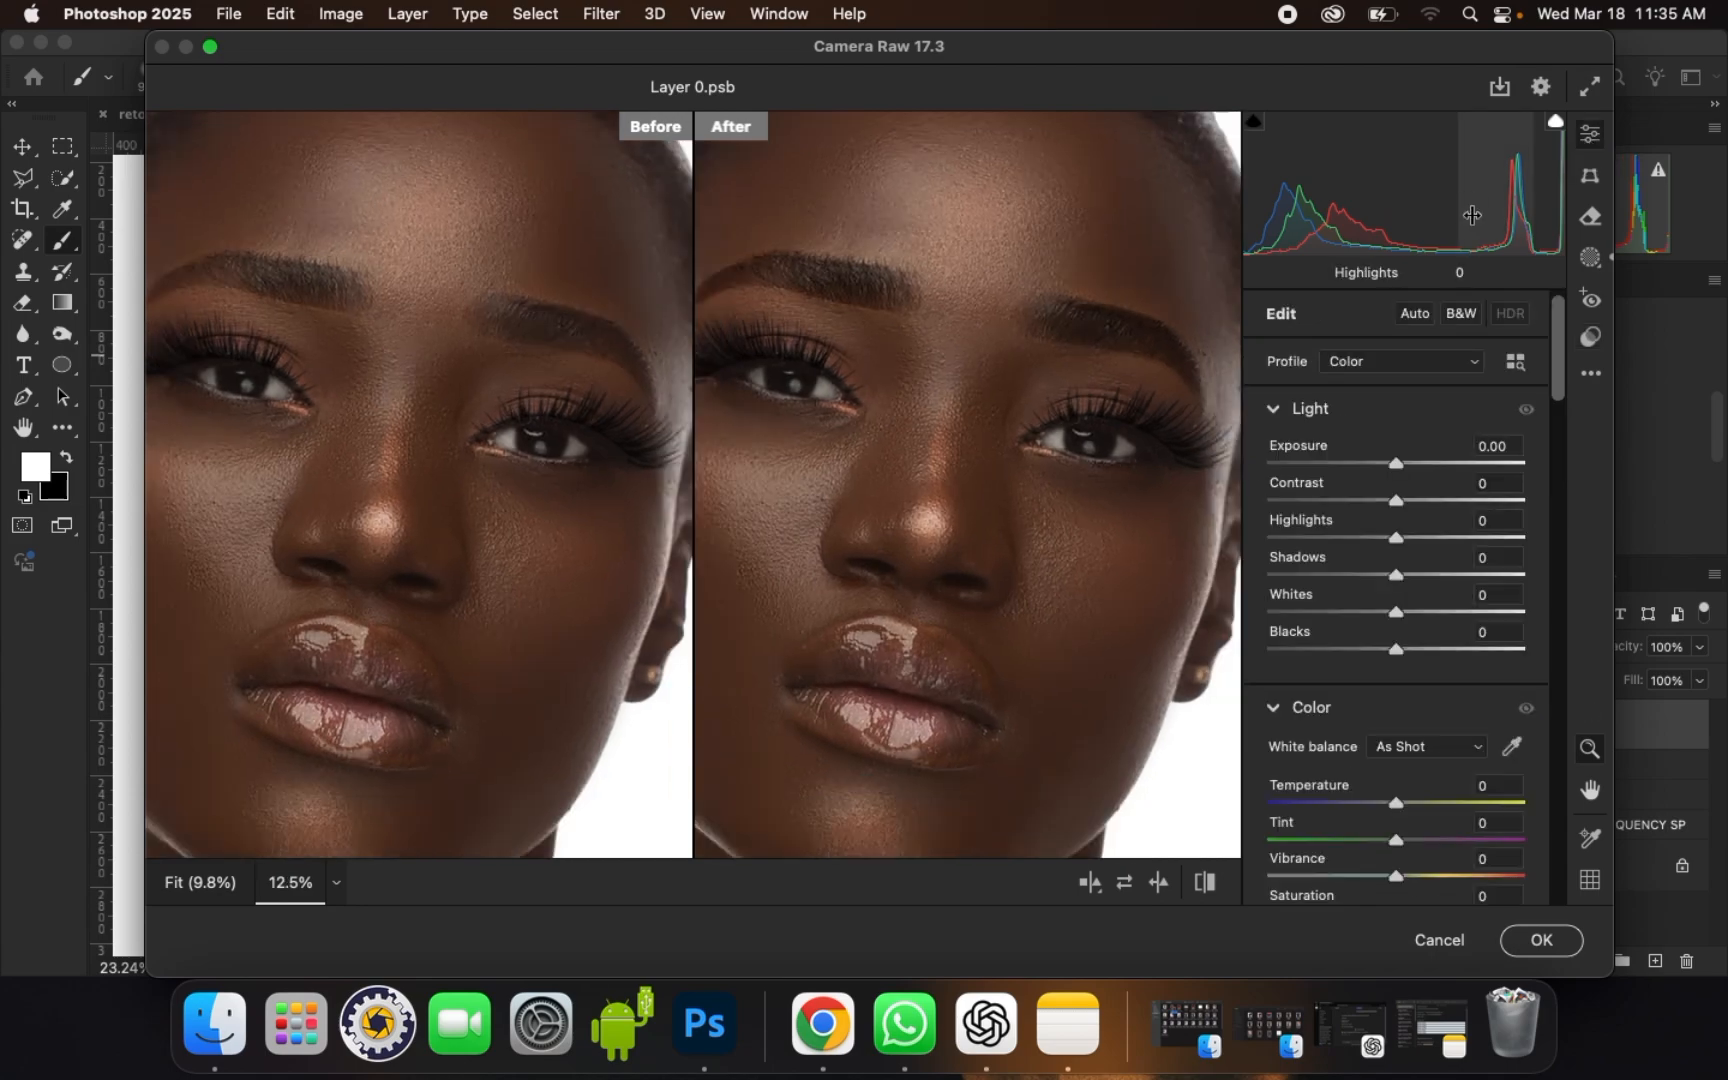
key(super+equal)
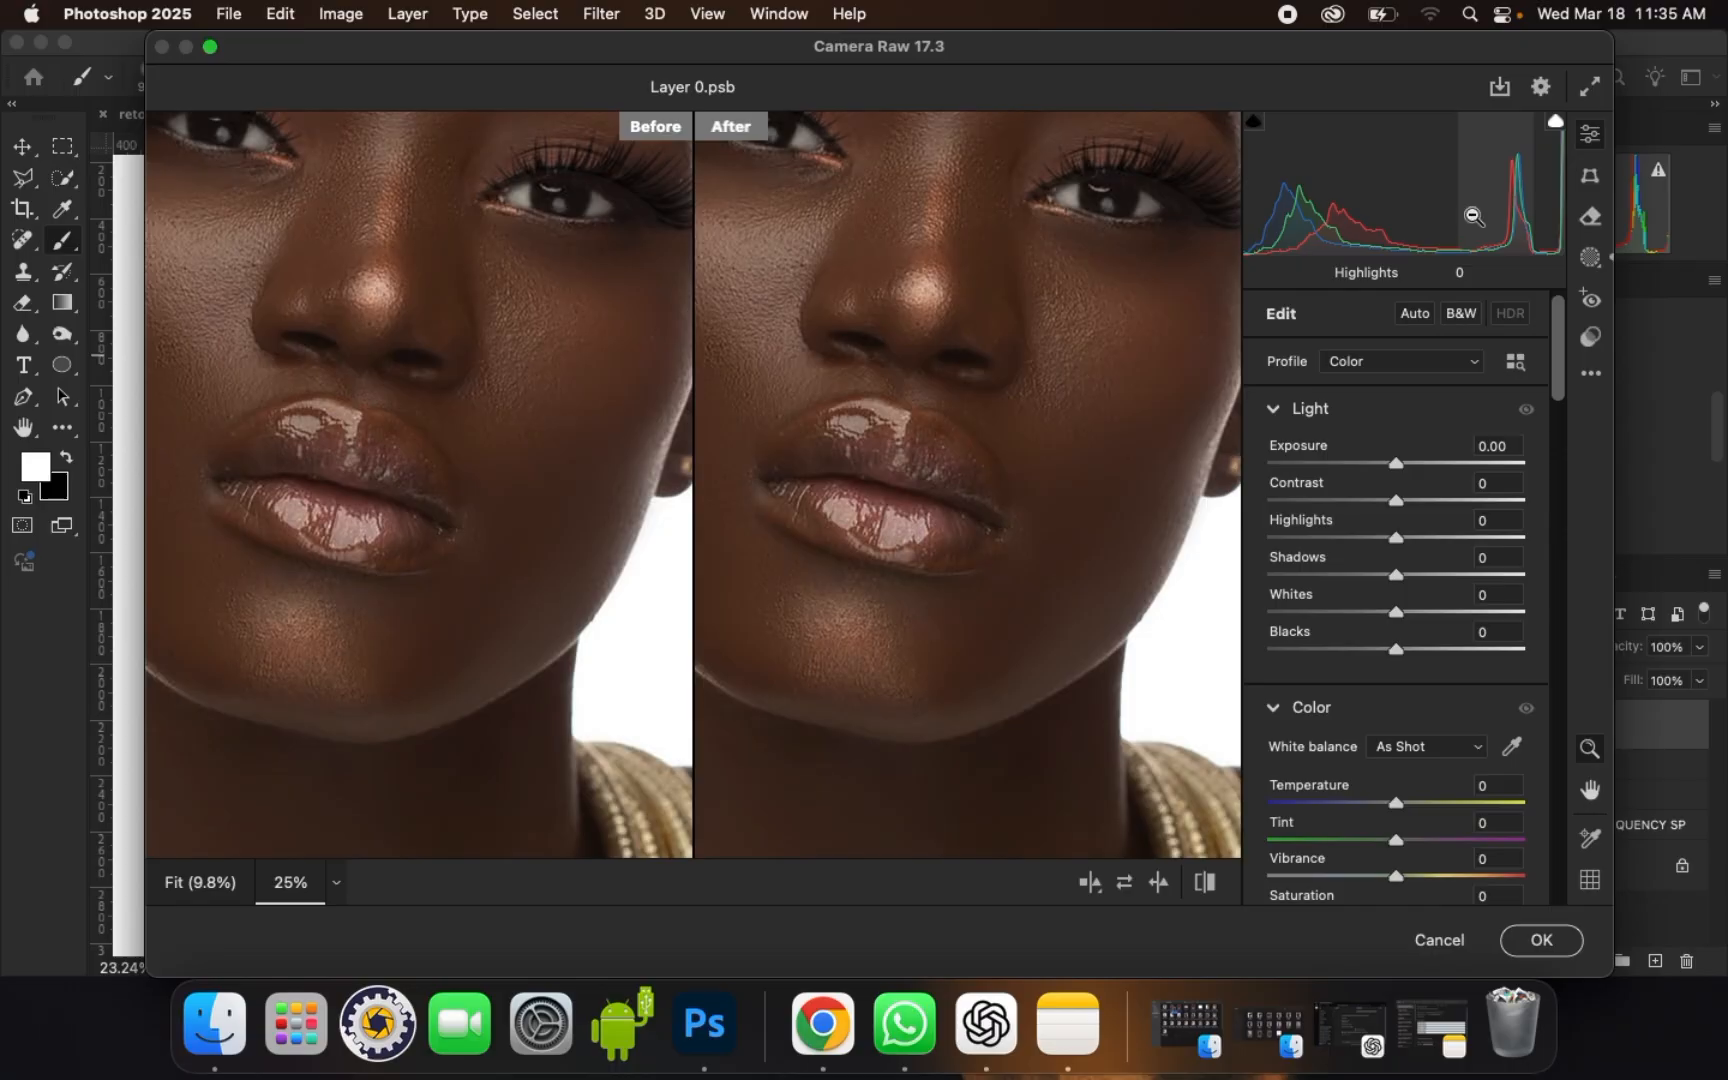
drag(1003, 330, 1094, 521)
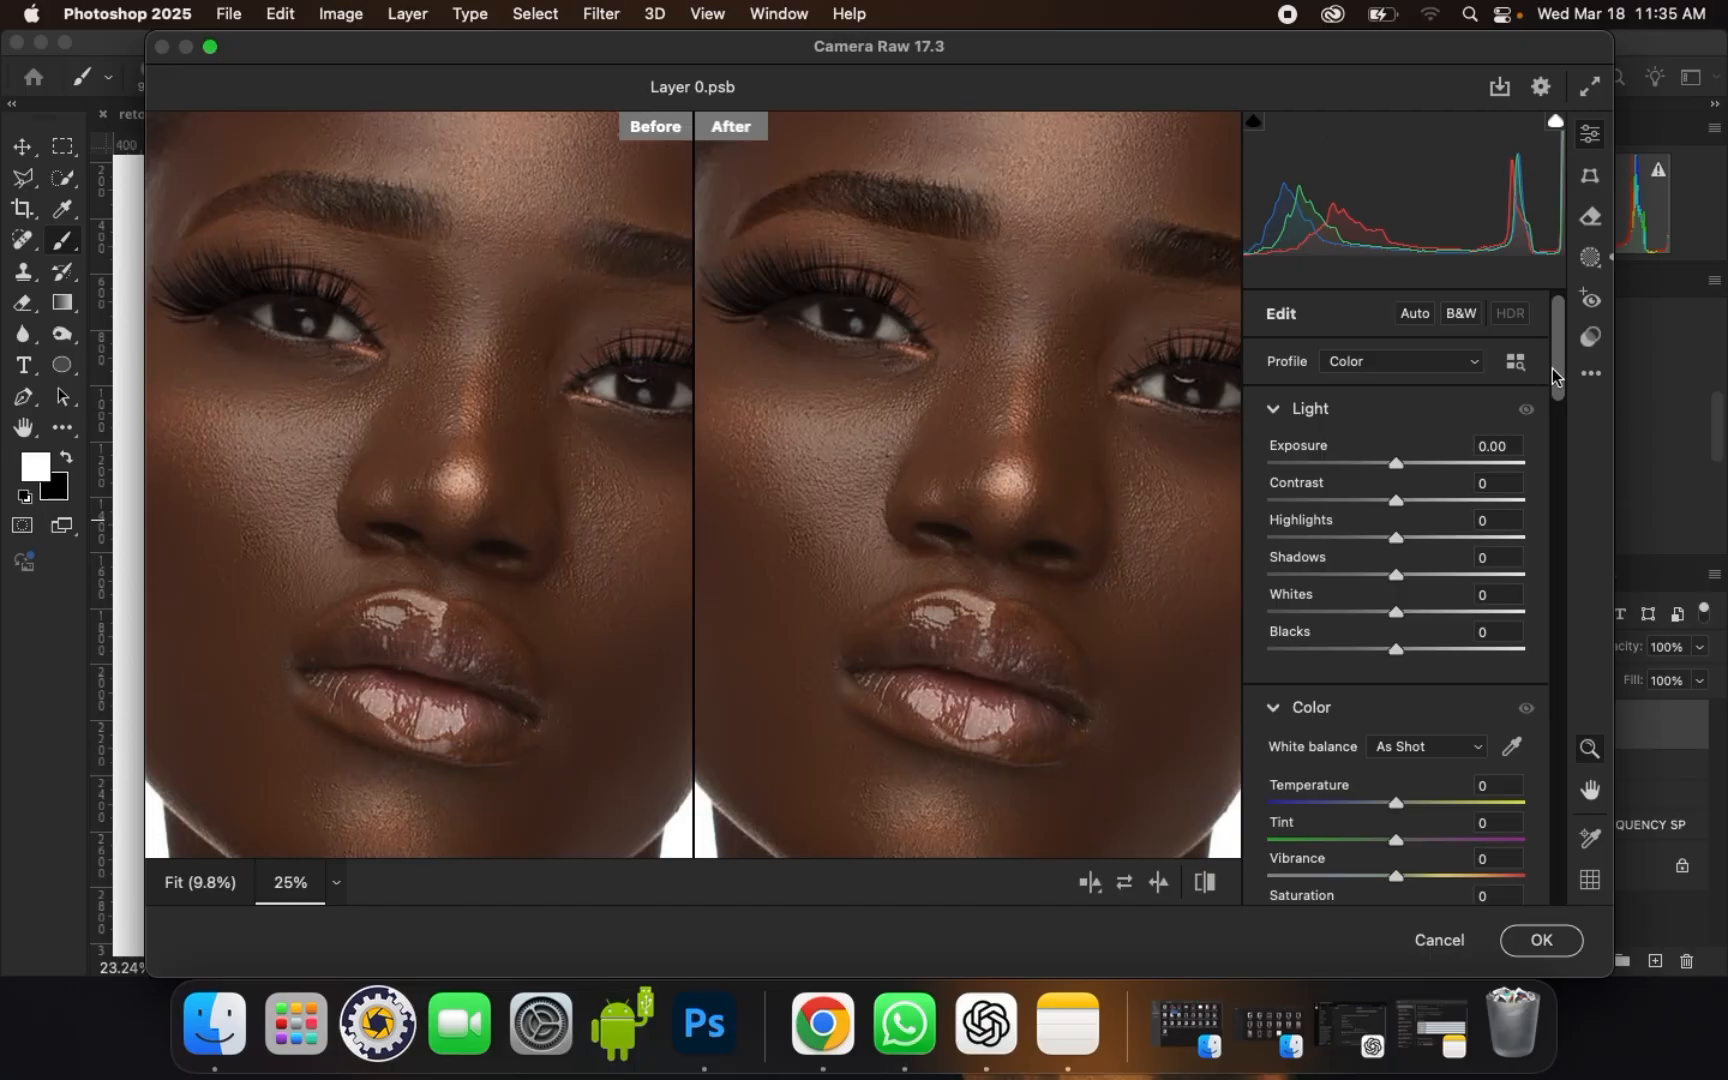
Step: Set Texture to +40 and Grain to about 10 in the Effects settings
drag(1558, 375, 1555, 460)
drag(1405, 526, 1456, 527)
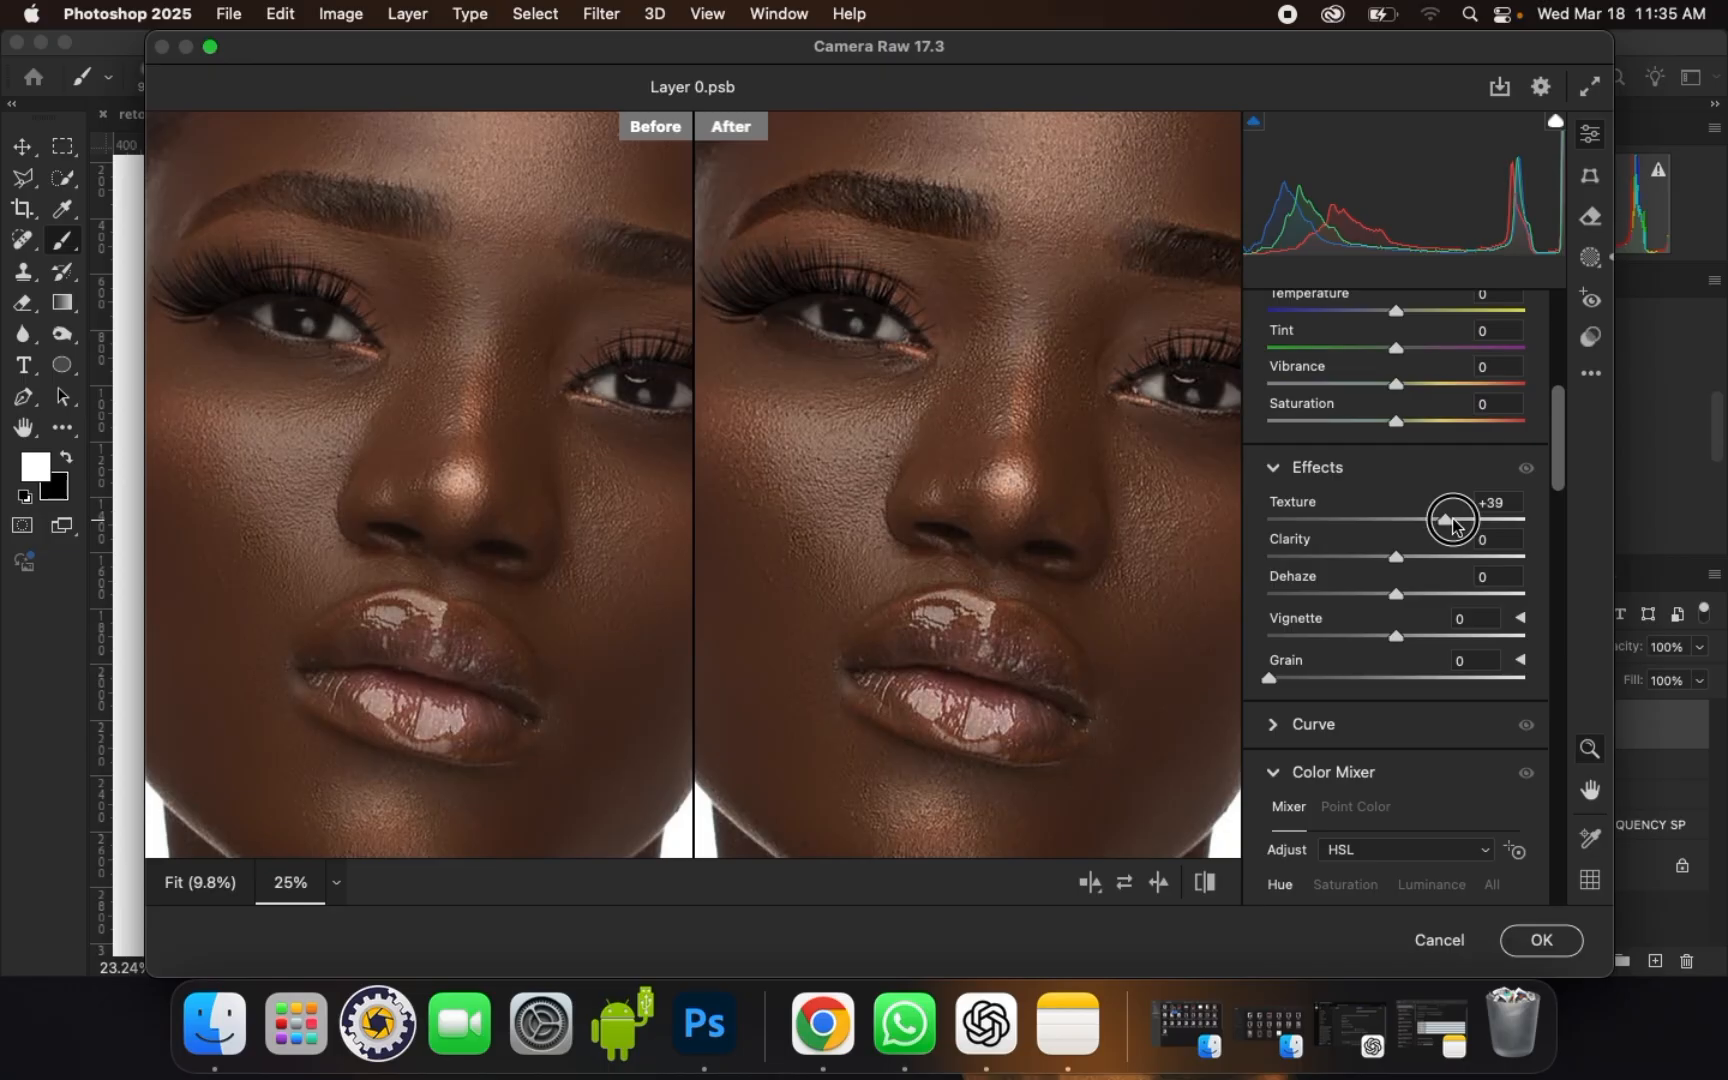
drag(1268, 677, 1294, 685)
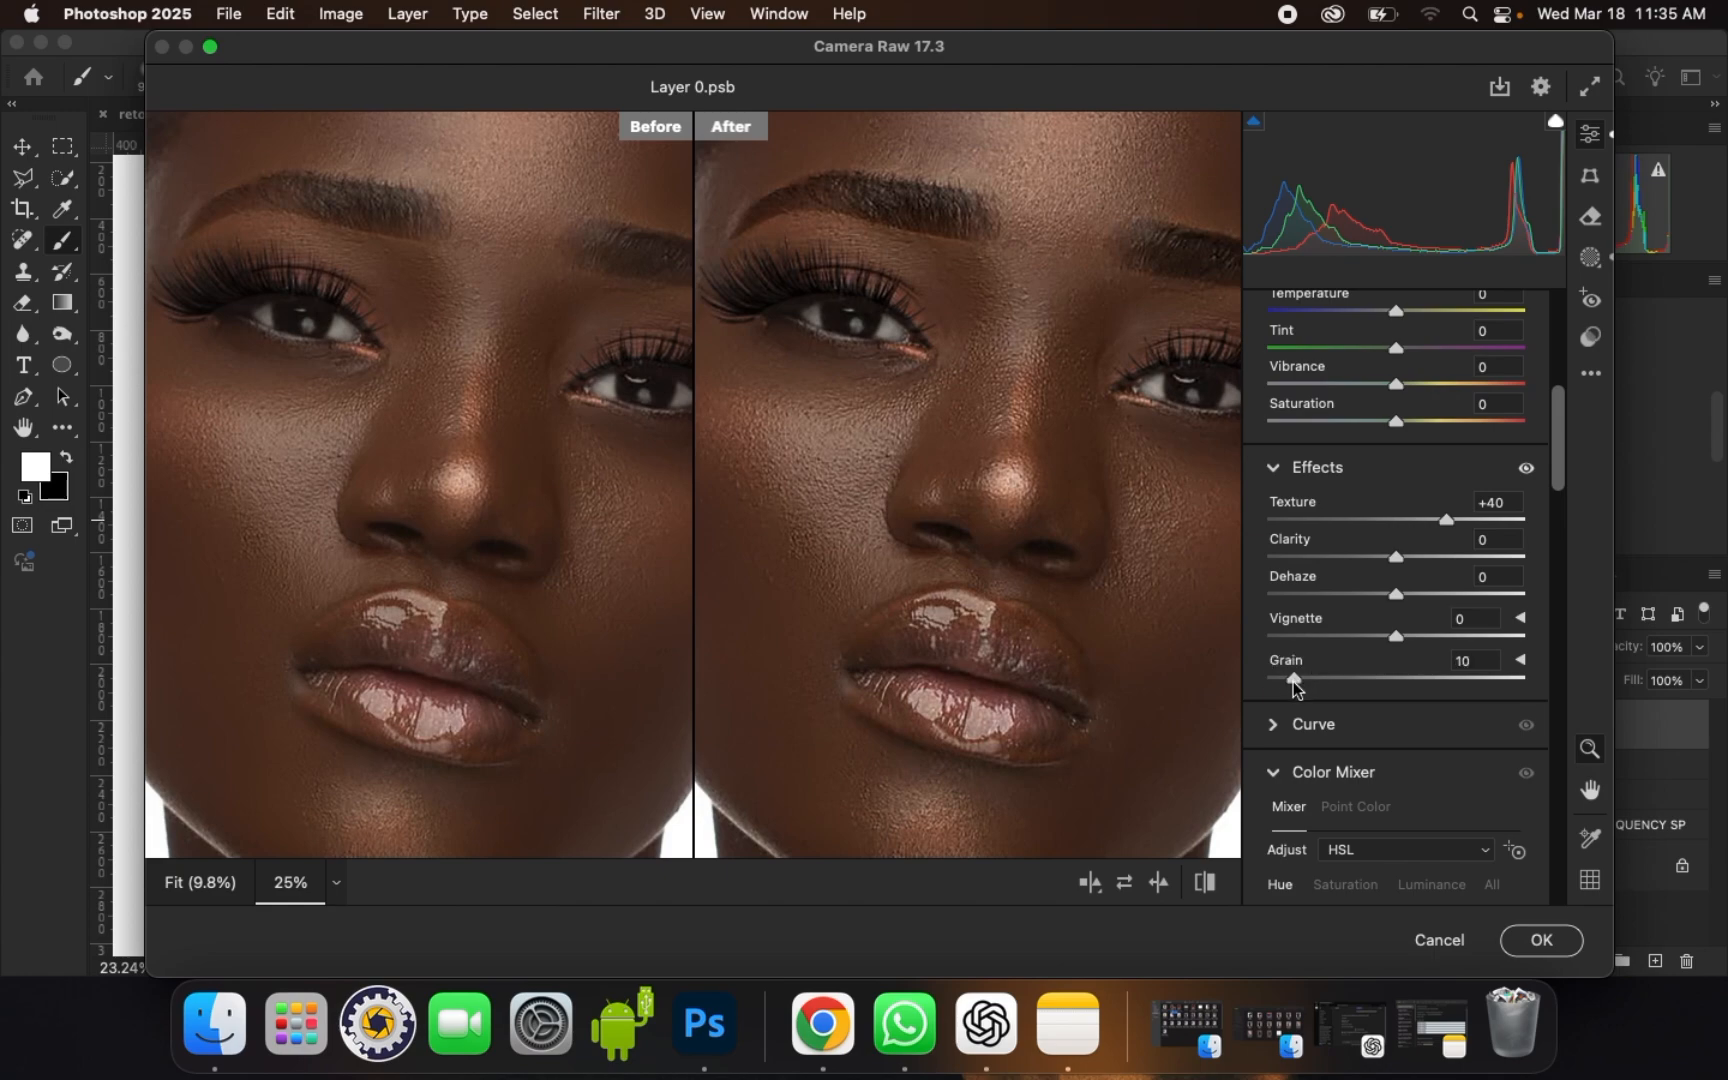
drag(1300, 683, 1302, 681)
Step: Lower Blacks to -23 and raise Highlights to +33 in the Light settings, checking the skin at 12.5% and 25% zoom
drag(1565, 470, 1562, 408)
drag(1395, 538, 1378, 541)
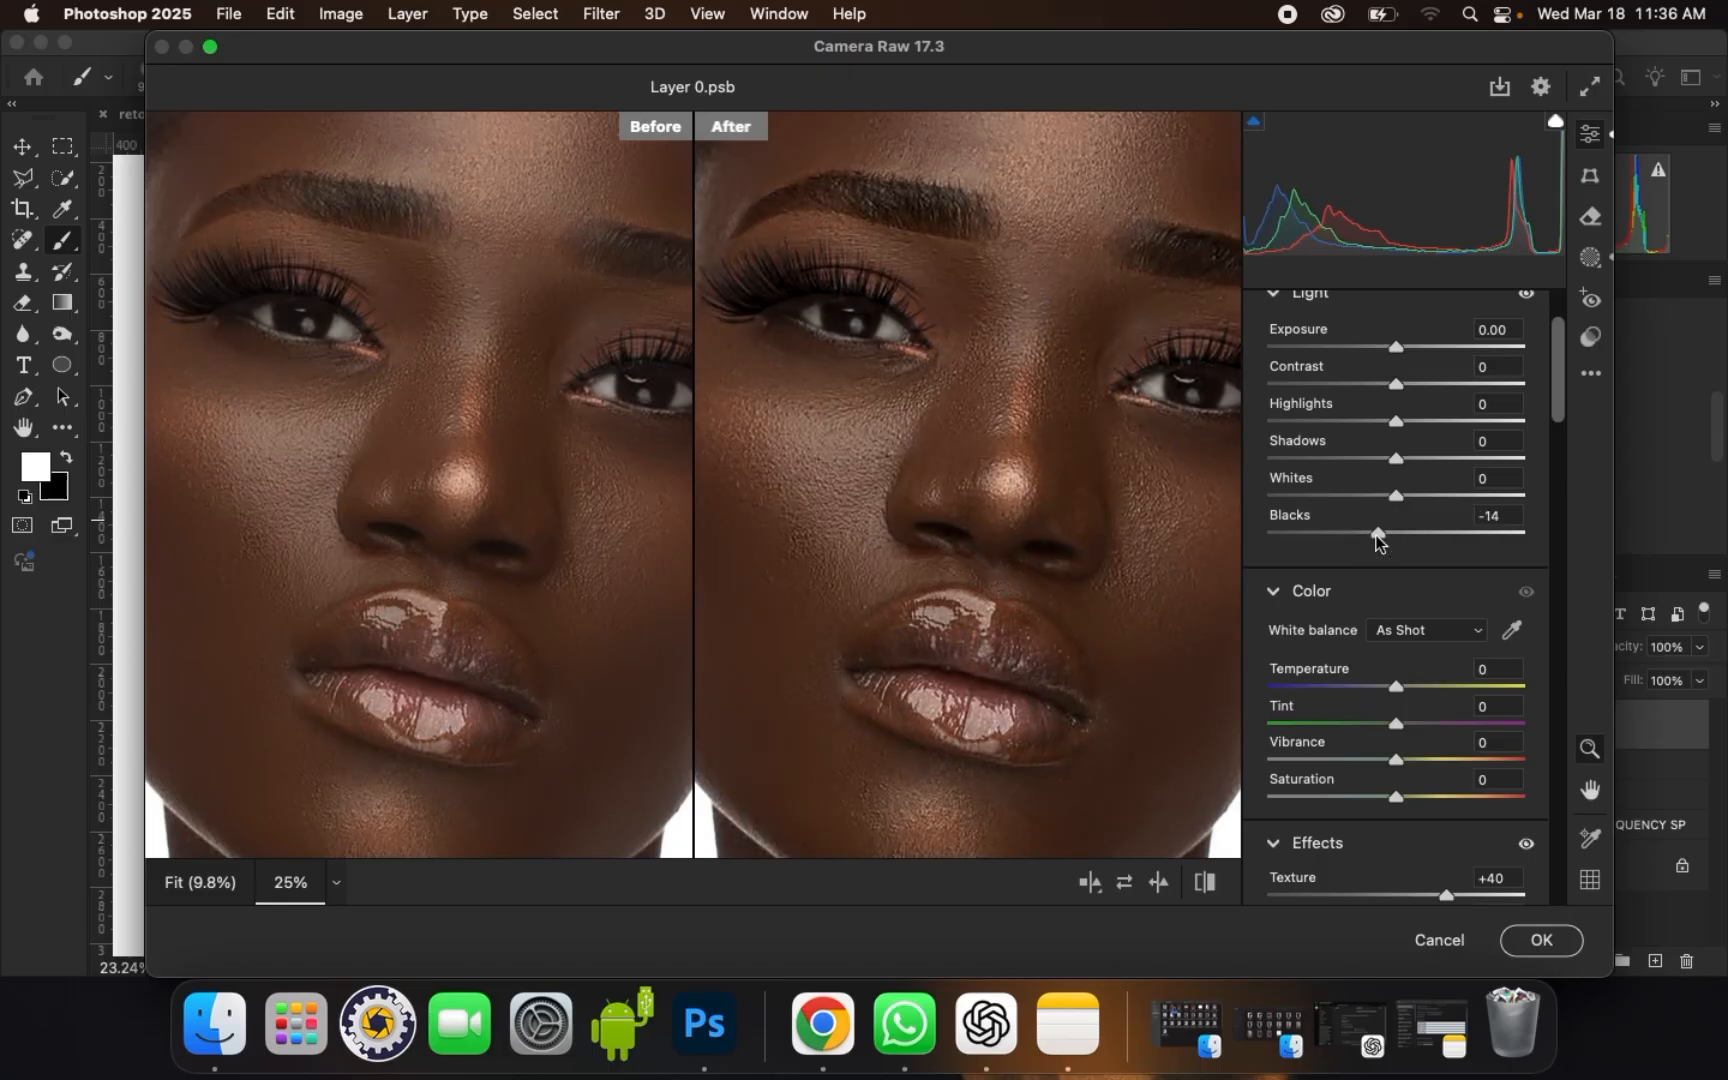
key(super+minus)
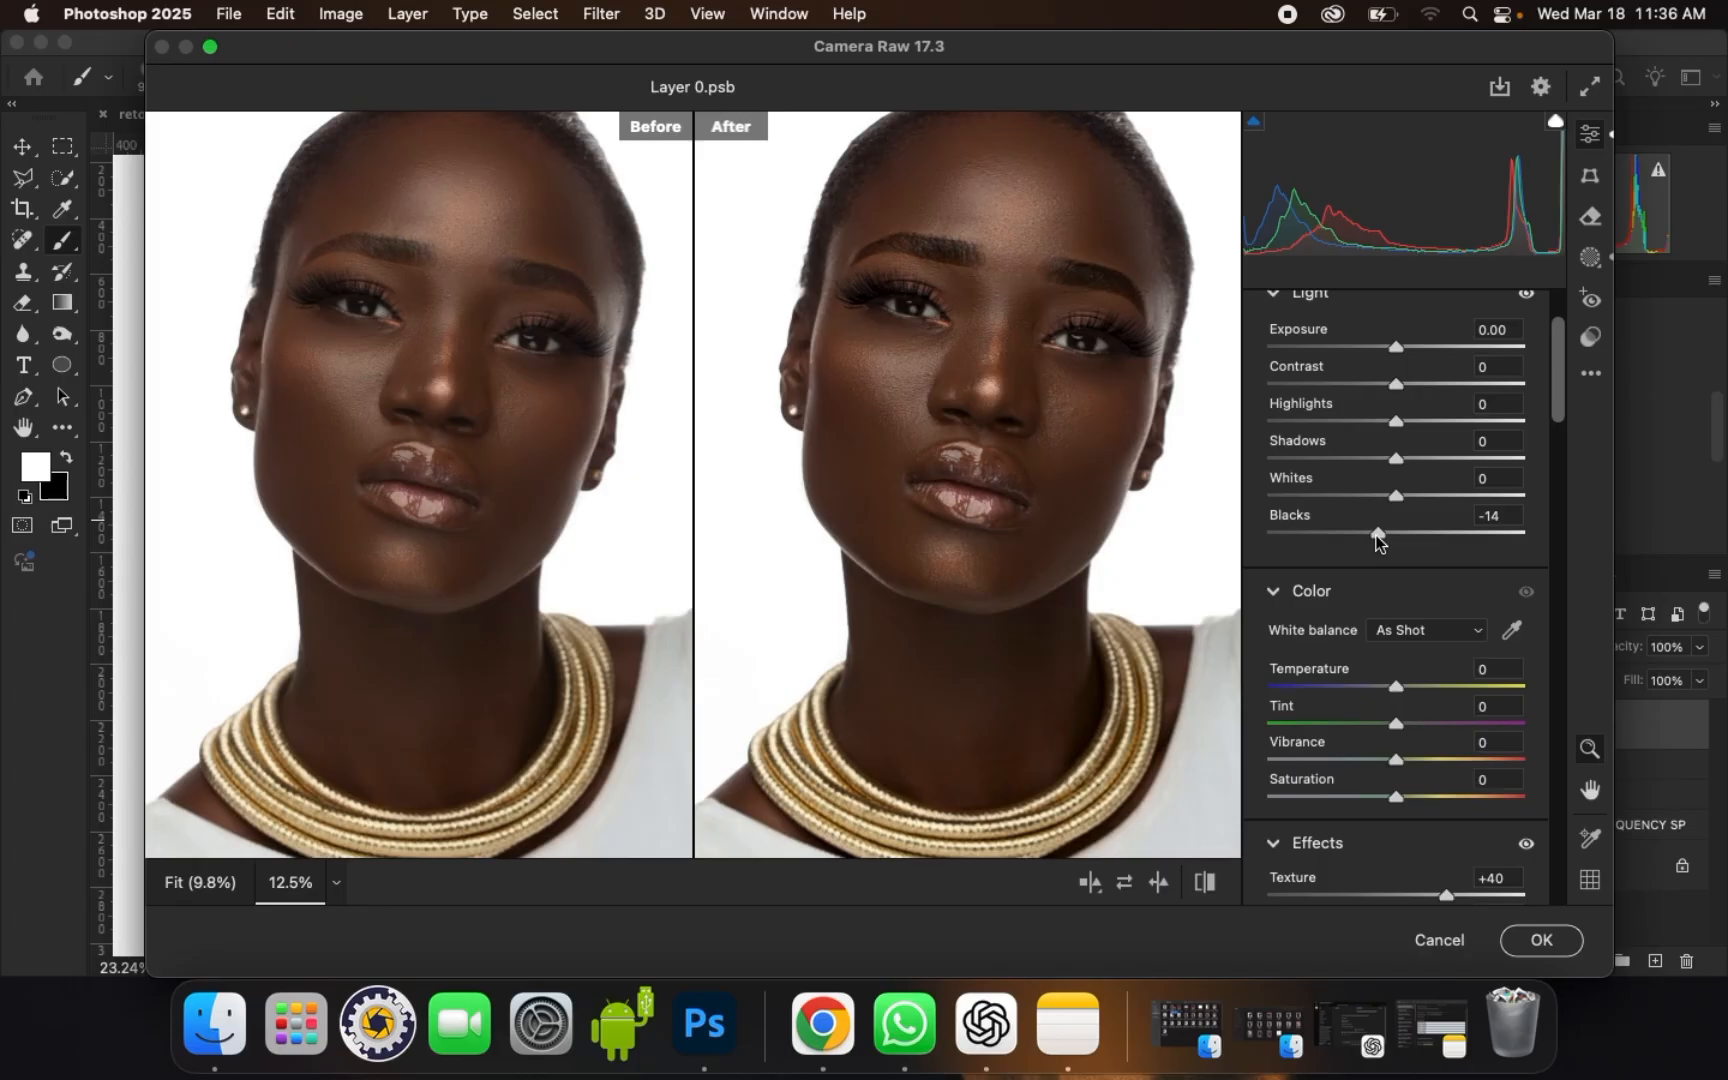
key(super+plus)
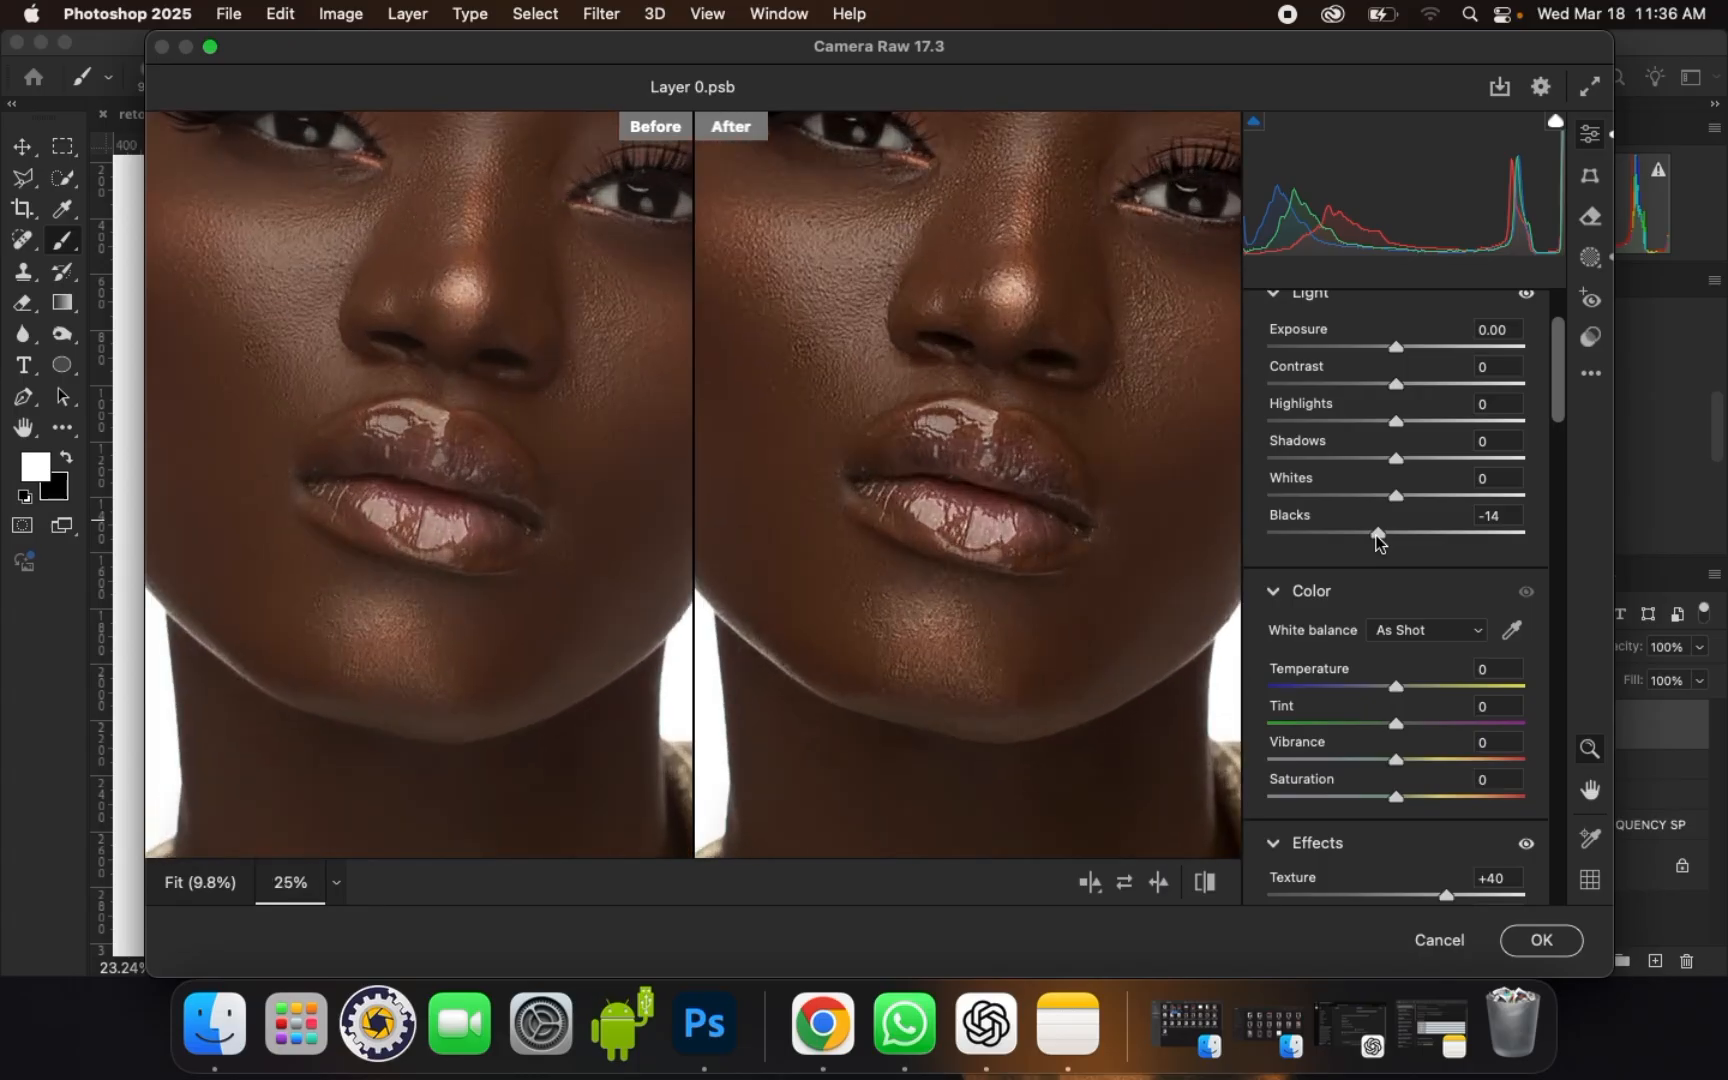
drag(1065, 349, 1067, 500)
drag(1378, 537, 1369, 540)
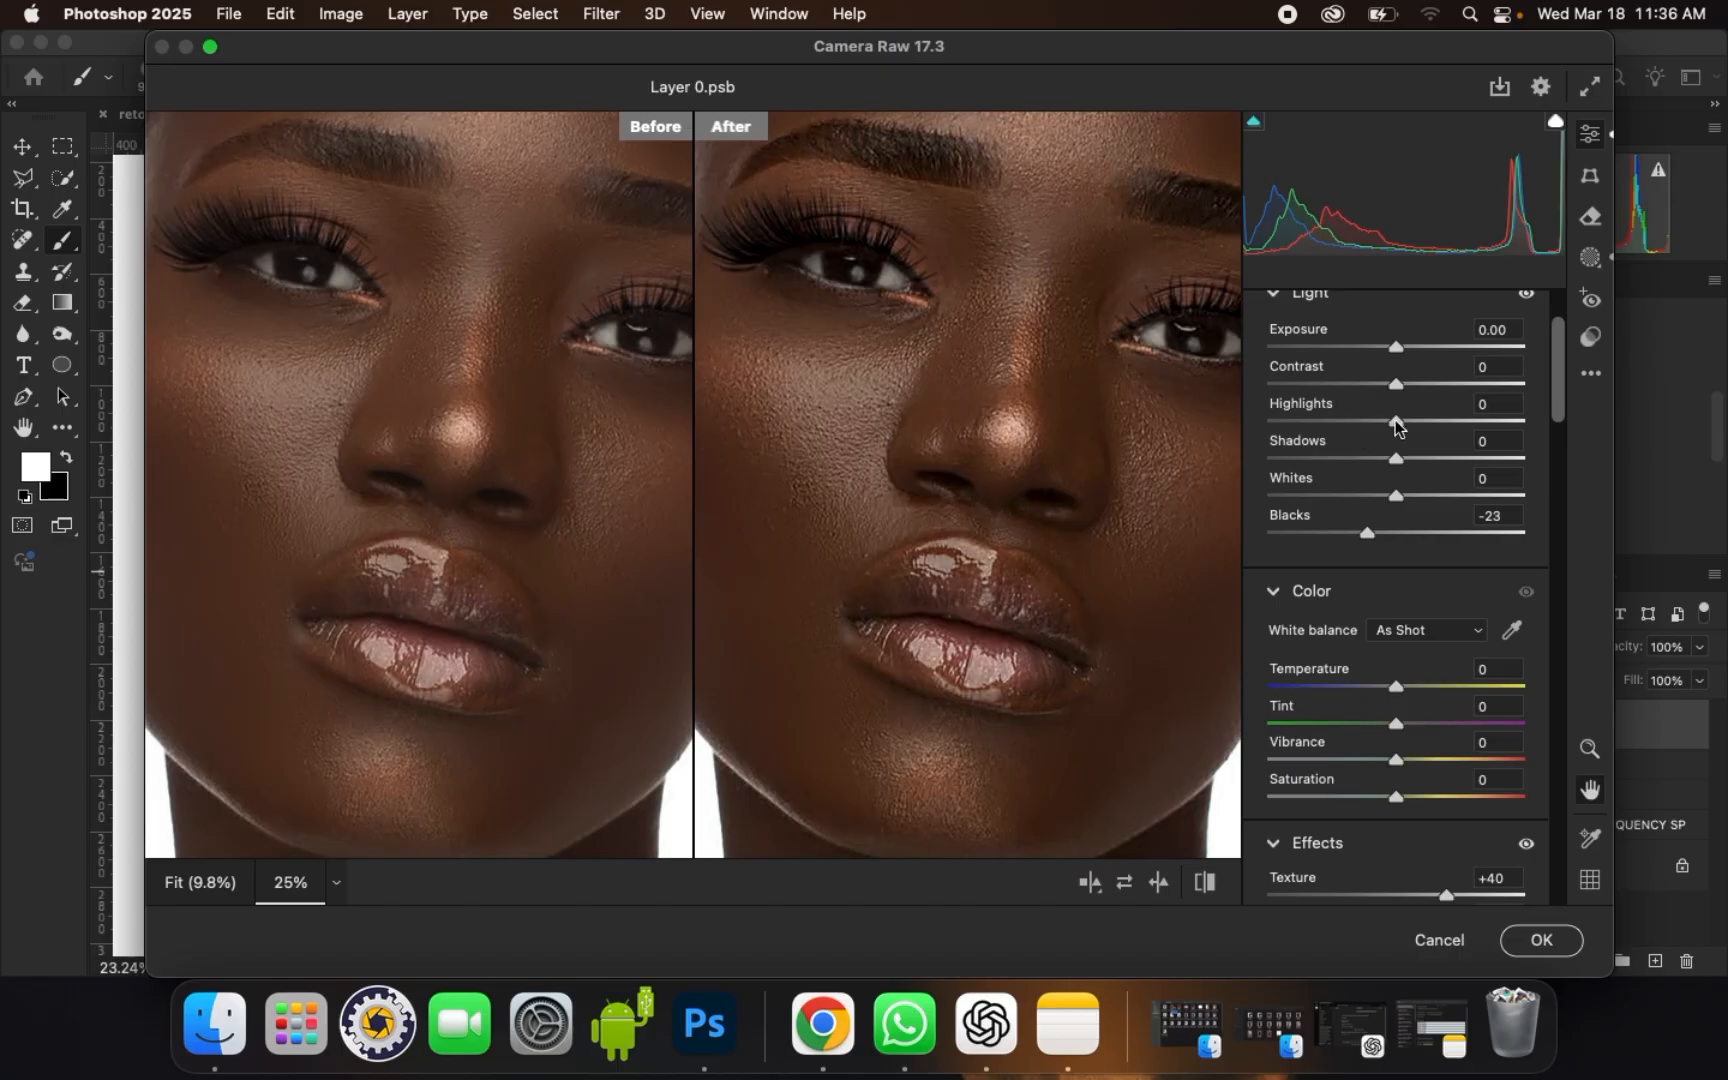
drag(1396, 421, 1439, 430)
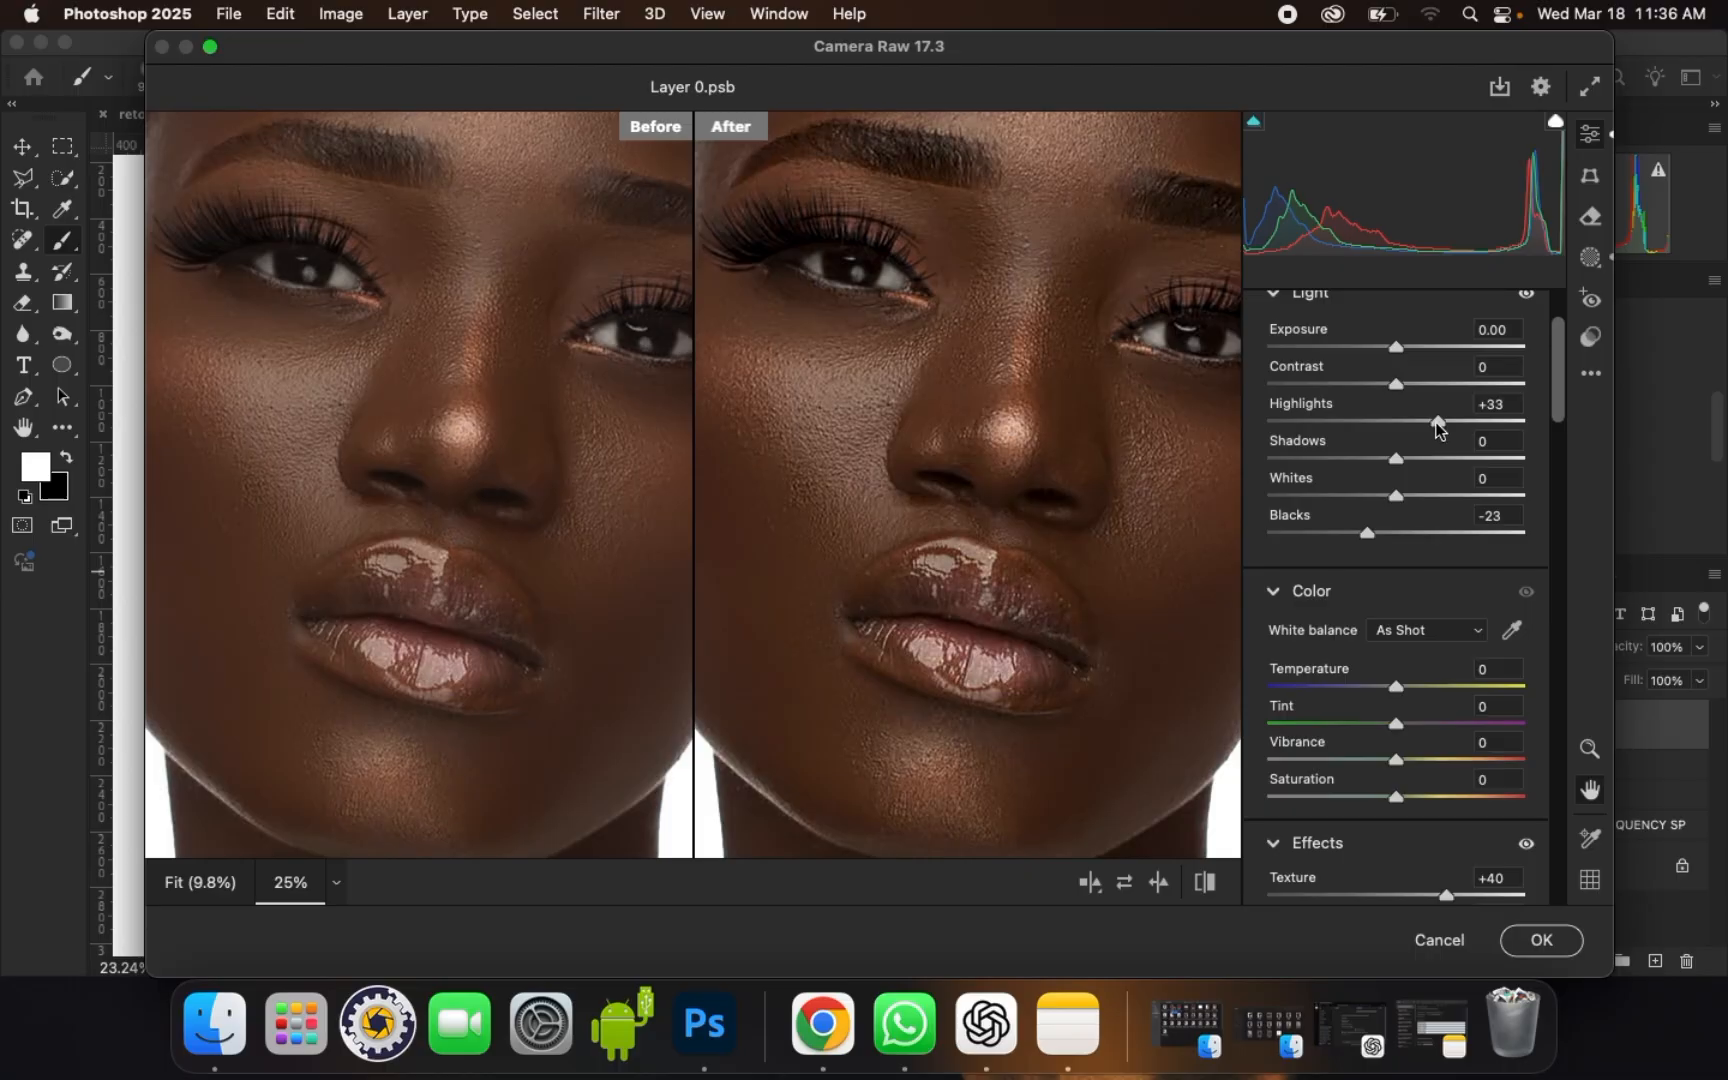
Step: Warm the portrait by testing Temperature values up to +21 and settling on +6
key(super+minus)
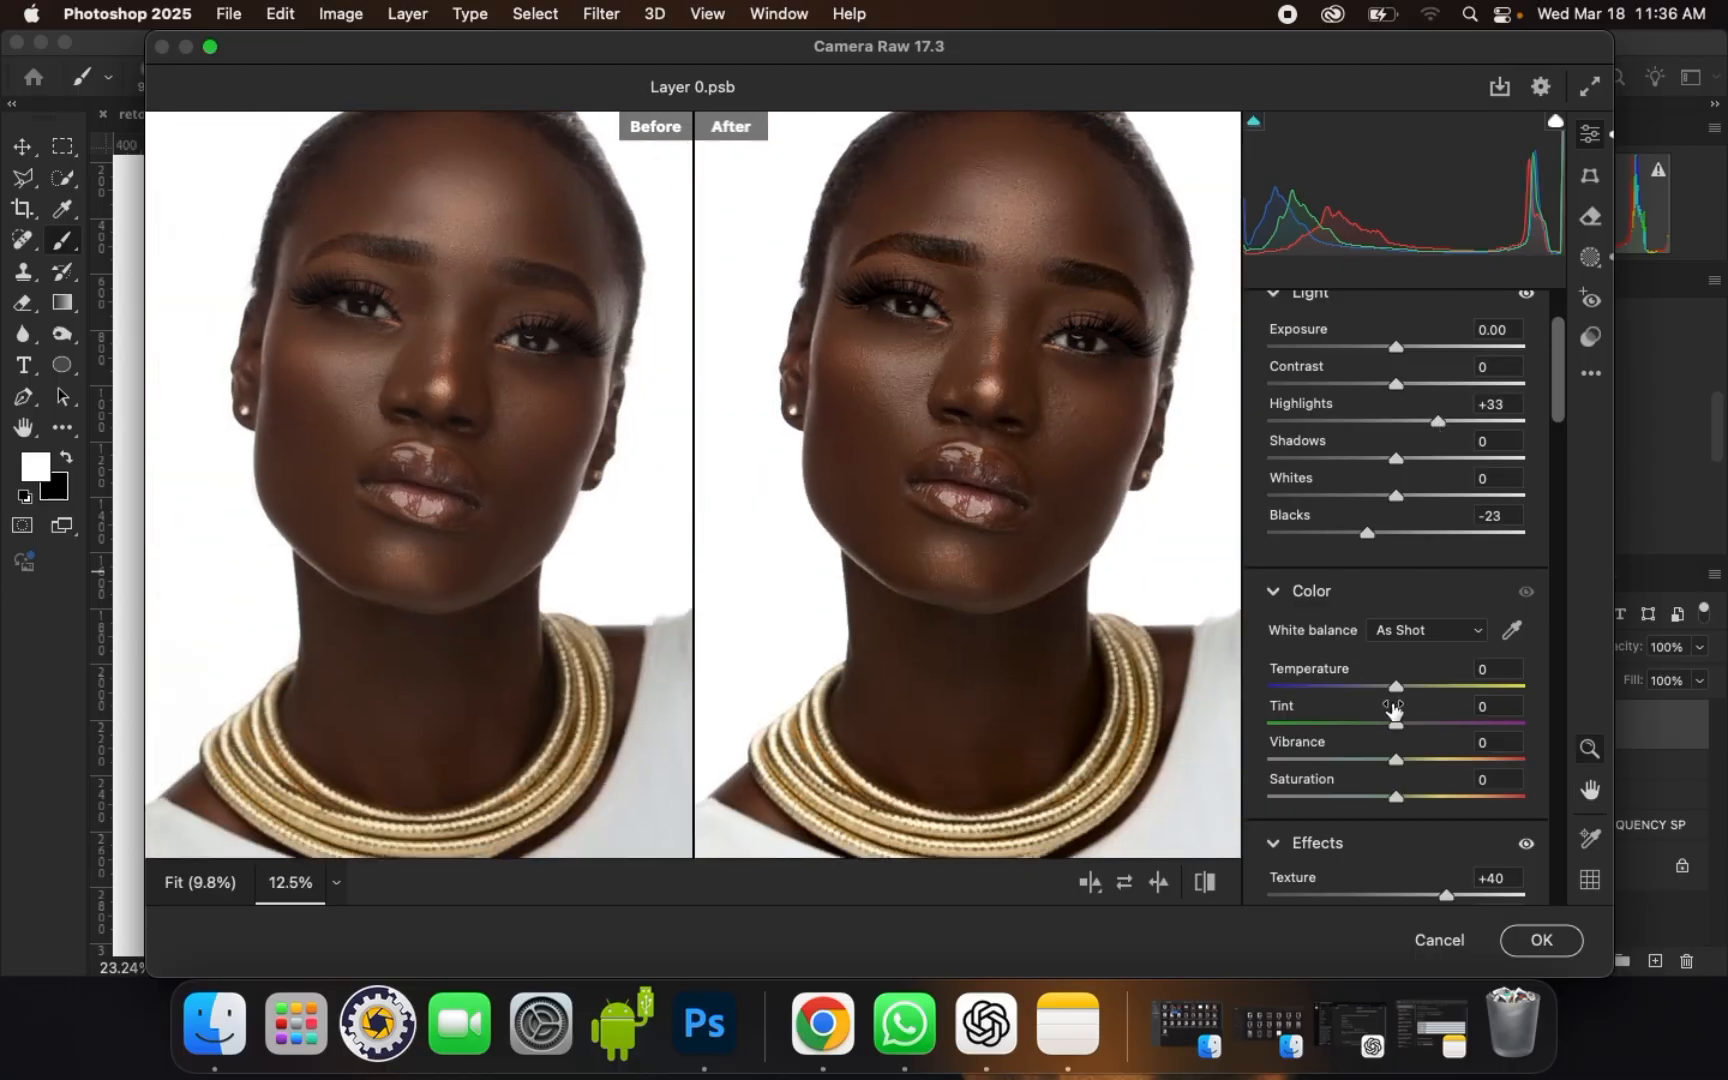
drag(1401, 687, 1417, 690)
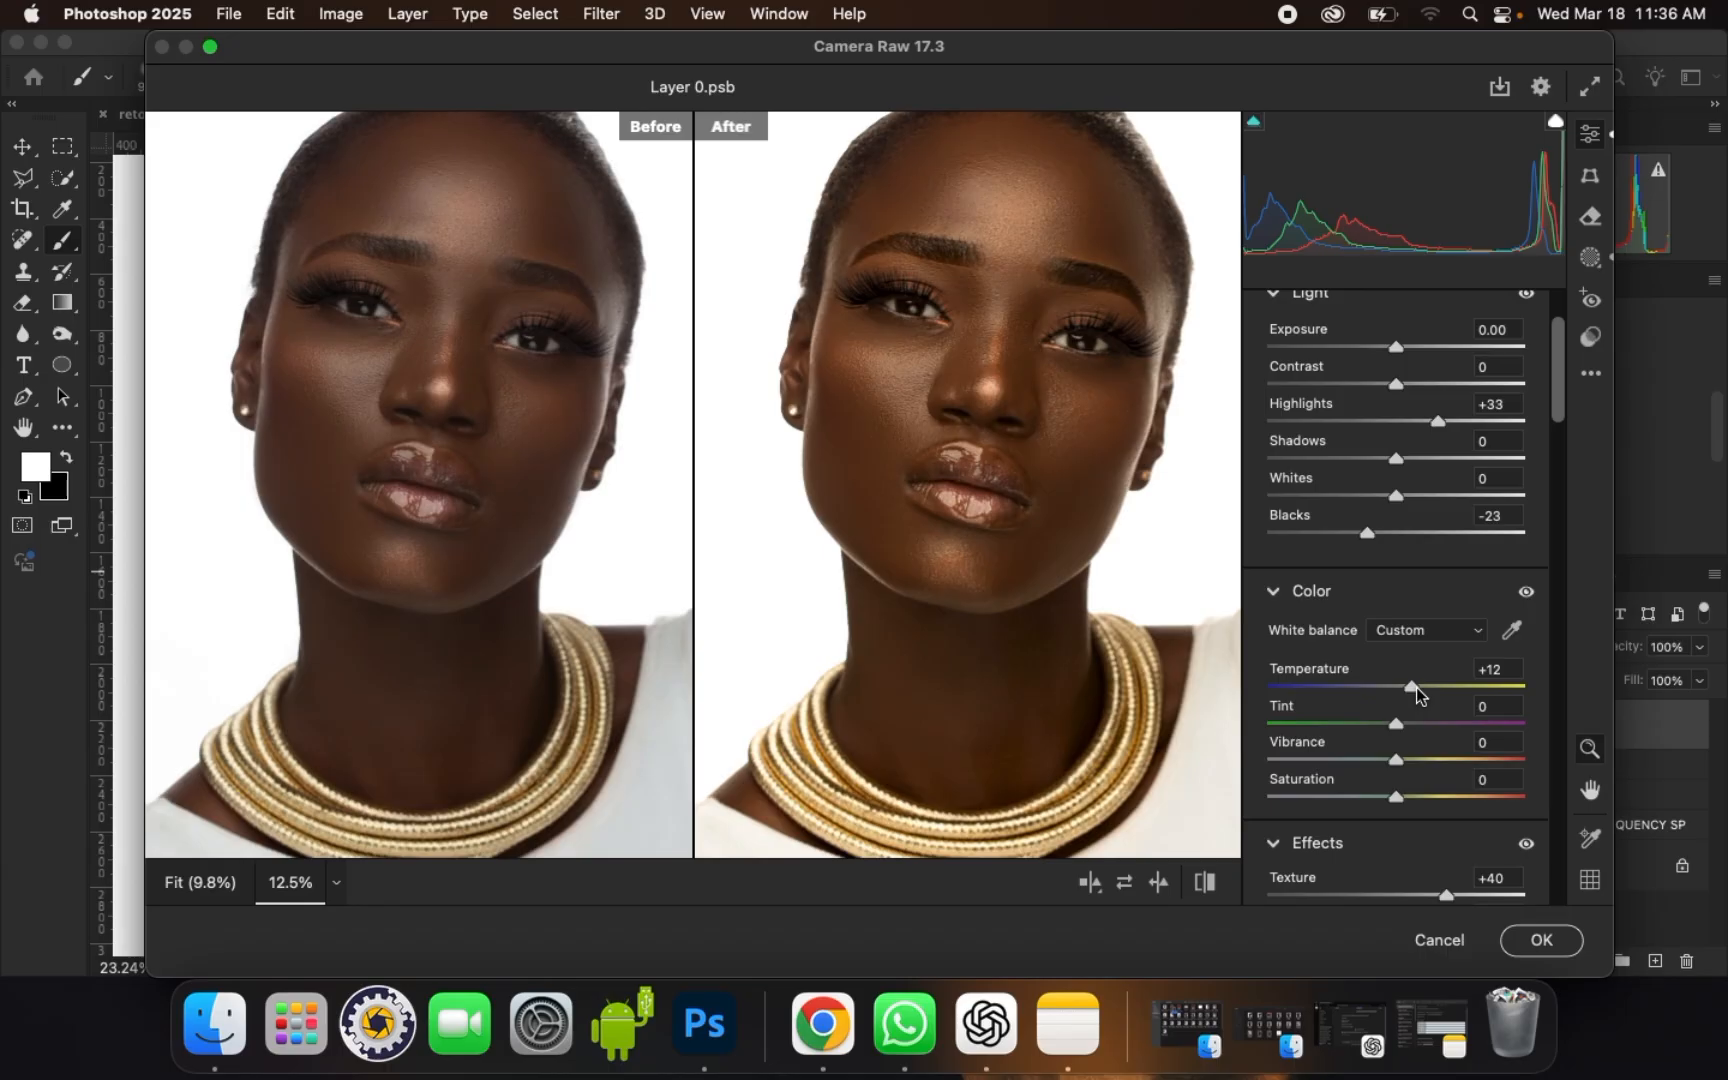
drag(1415, 687, 1427, 694)
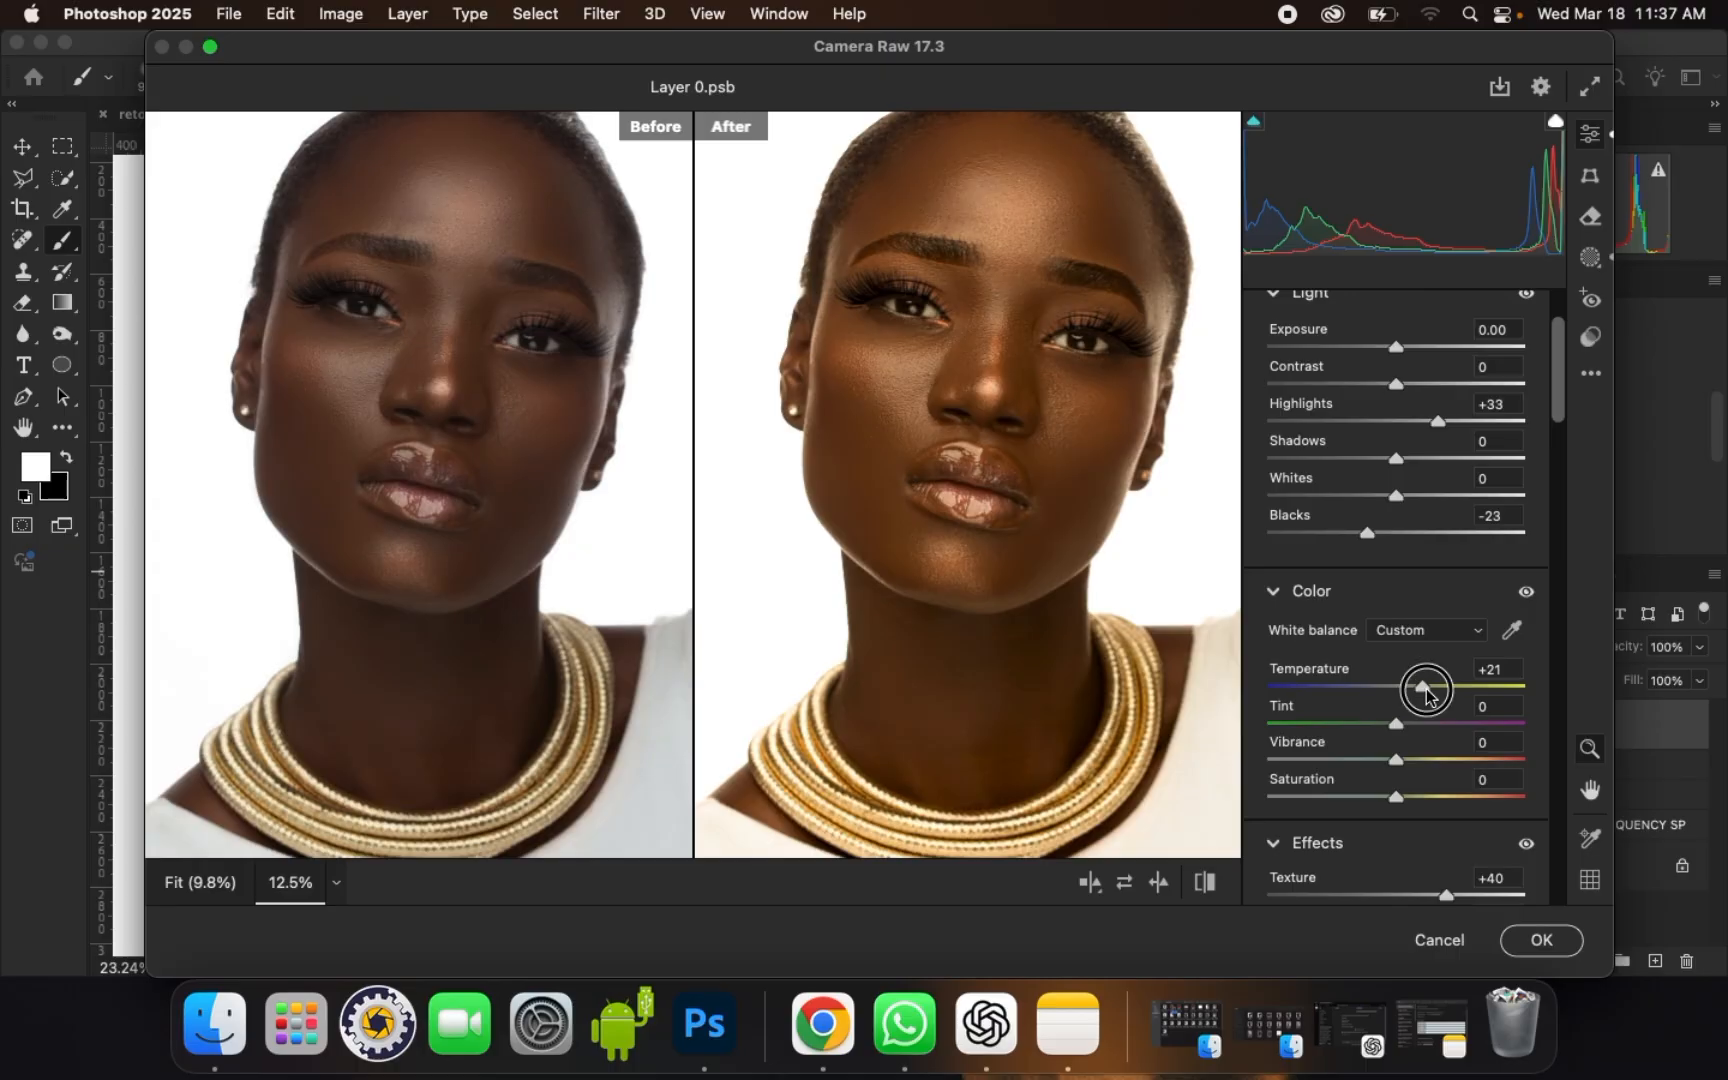
drag(1428, 694, 1413, 692)
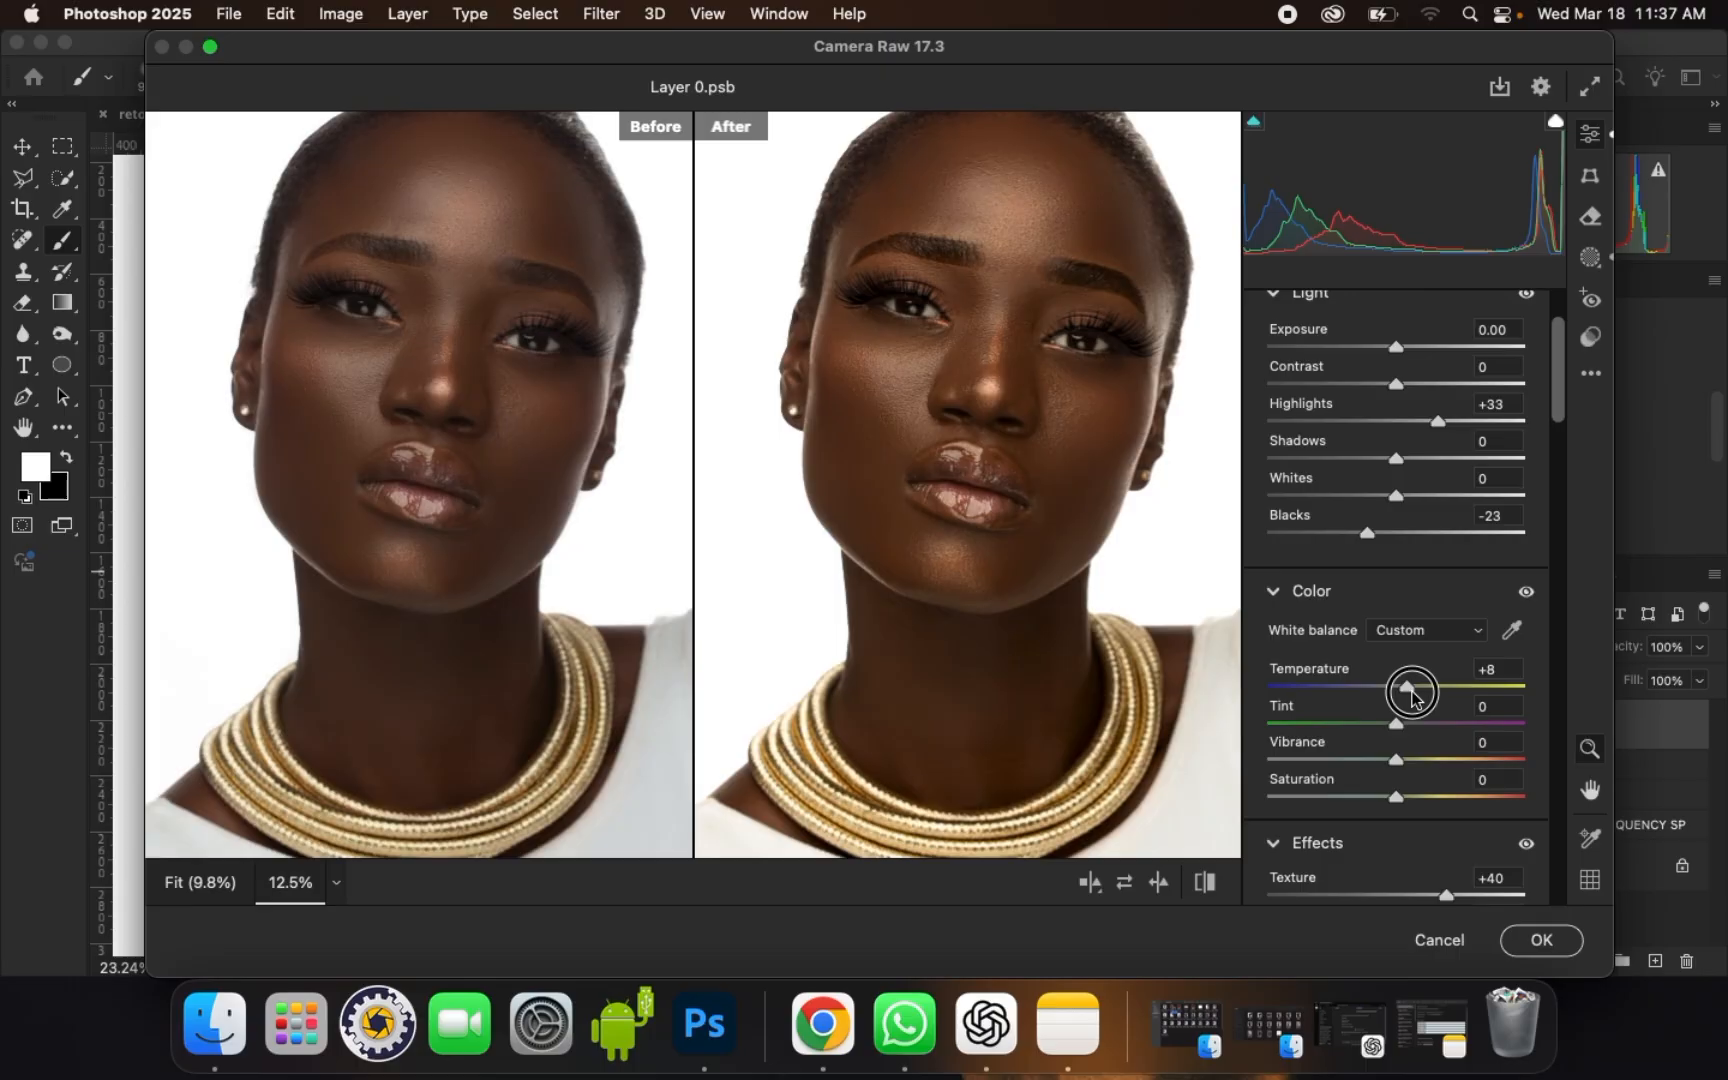
drag(1412, 698, 1410, 697)
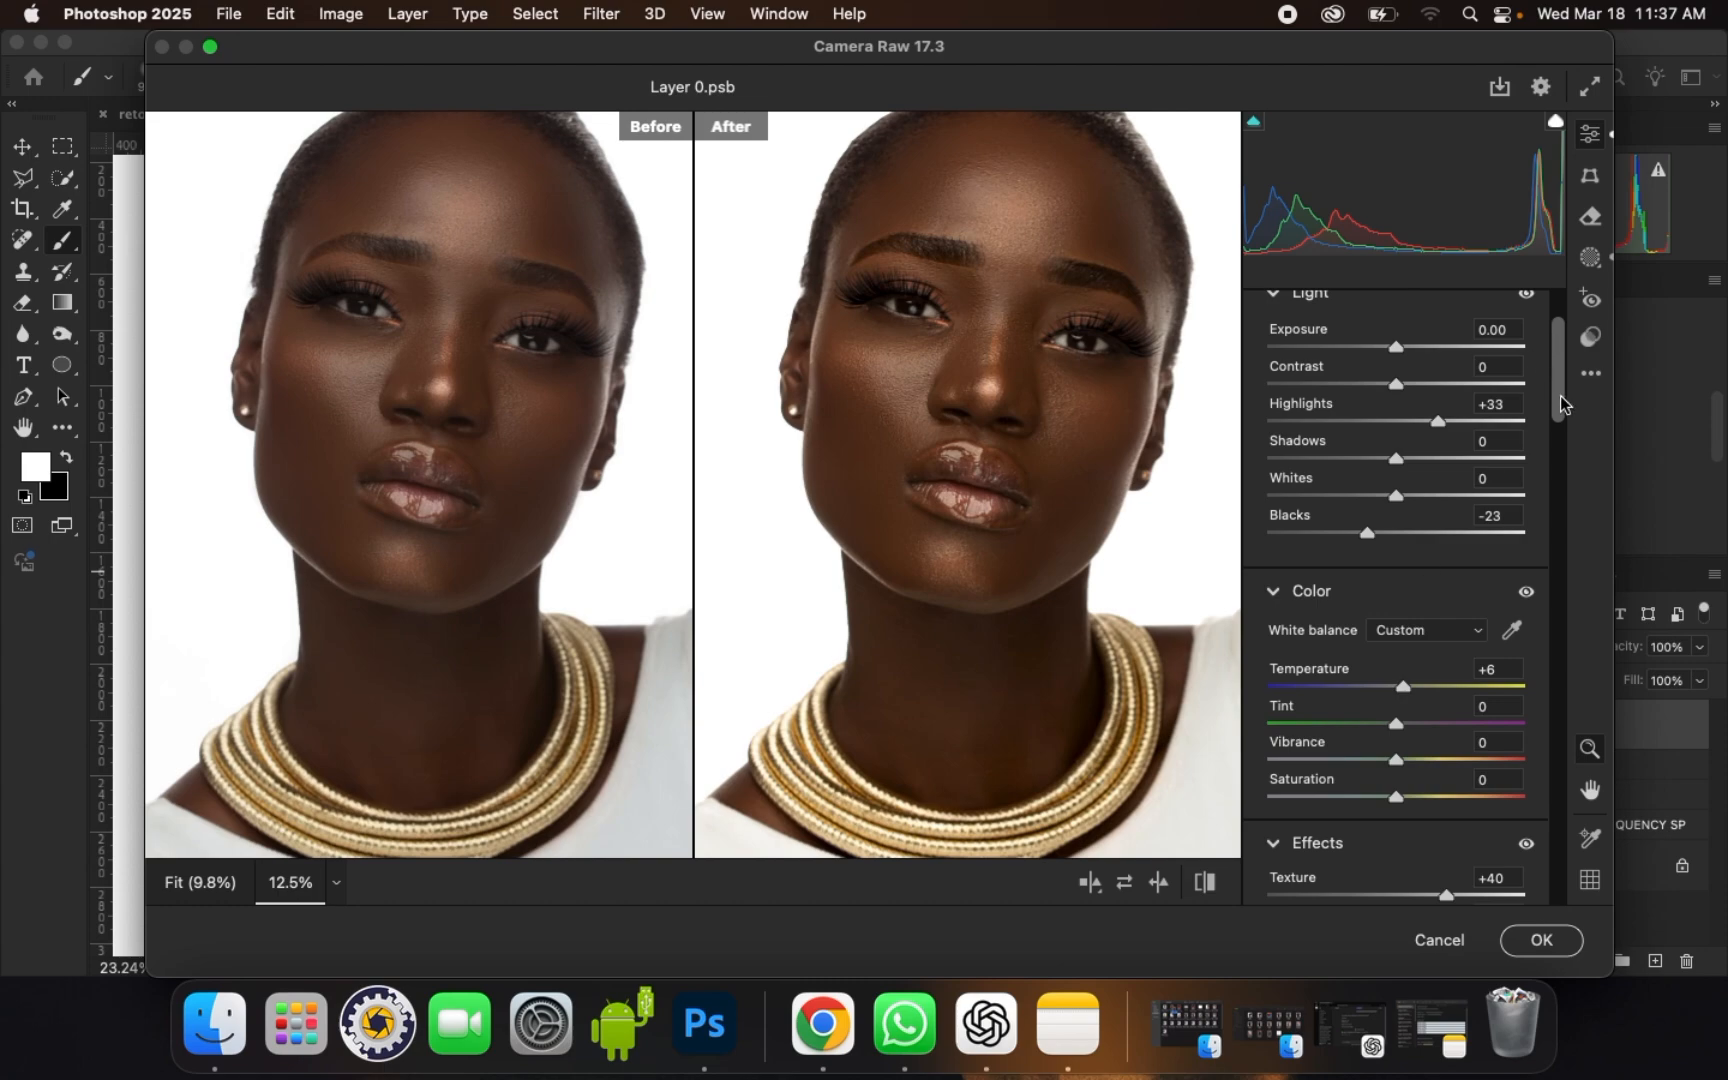
Step: Try small hue shifts for the reds and oranges in the Color Mixer
drag(1562, 402, 1555, 553)
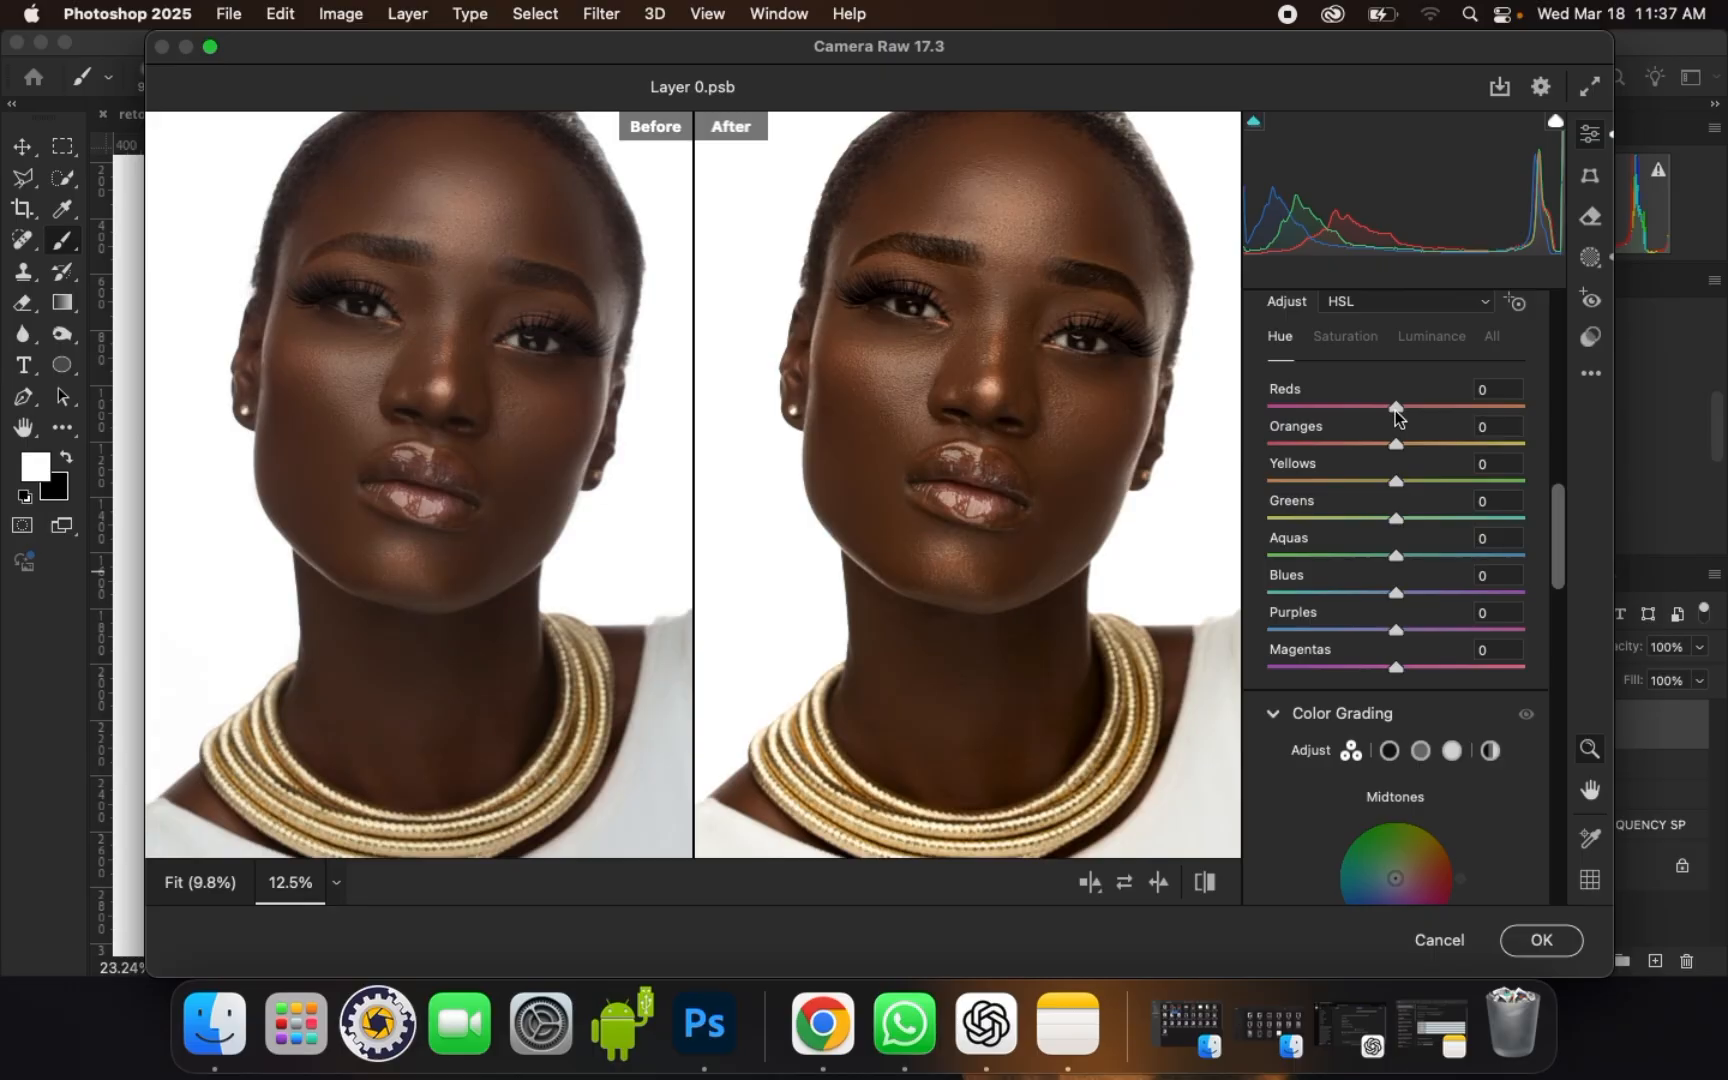
drag(1395, 410, 1392, 452)
drag(1392, 452, 1396, 448)
Step: Set Sharpening to 12 in the Detail settings and check the eyes and skin at 25% zoom
drag(1557, 500, 1564, 661)
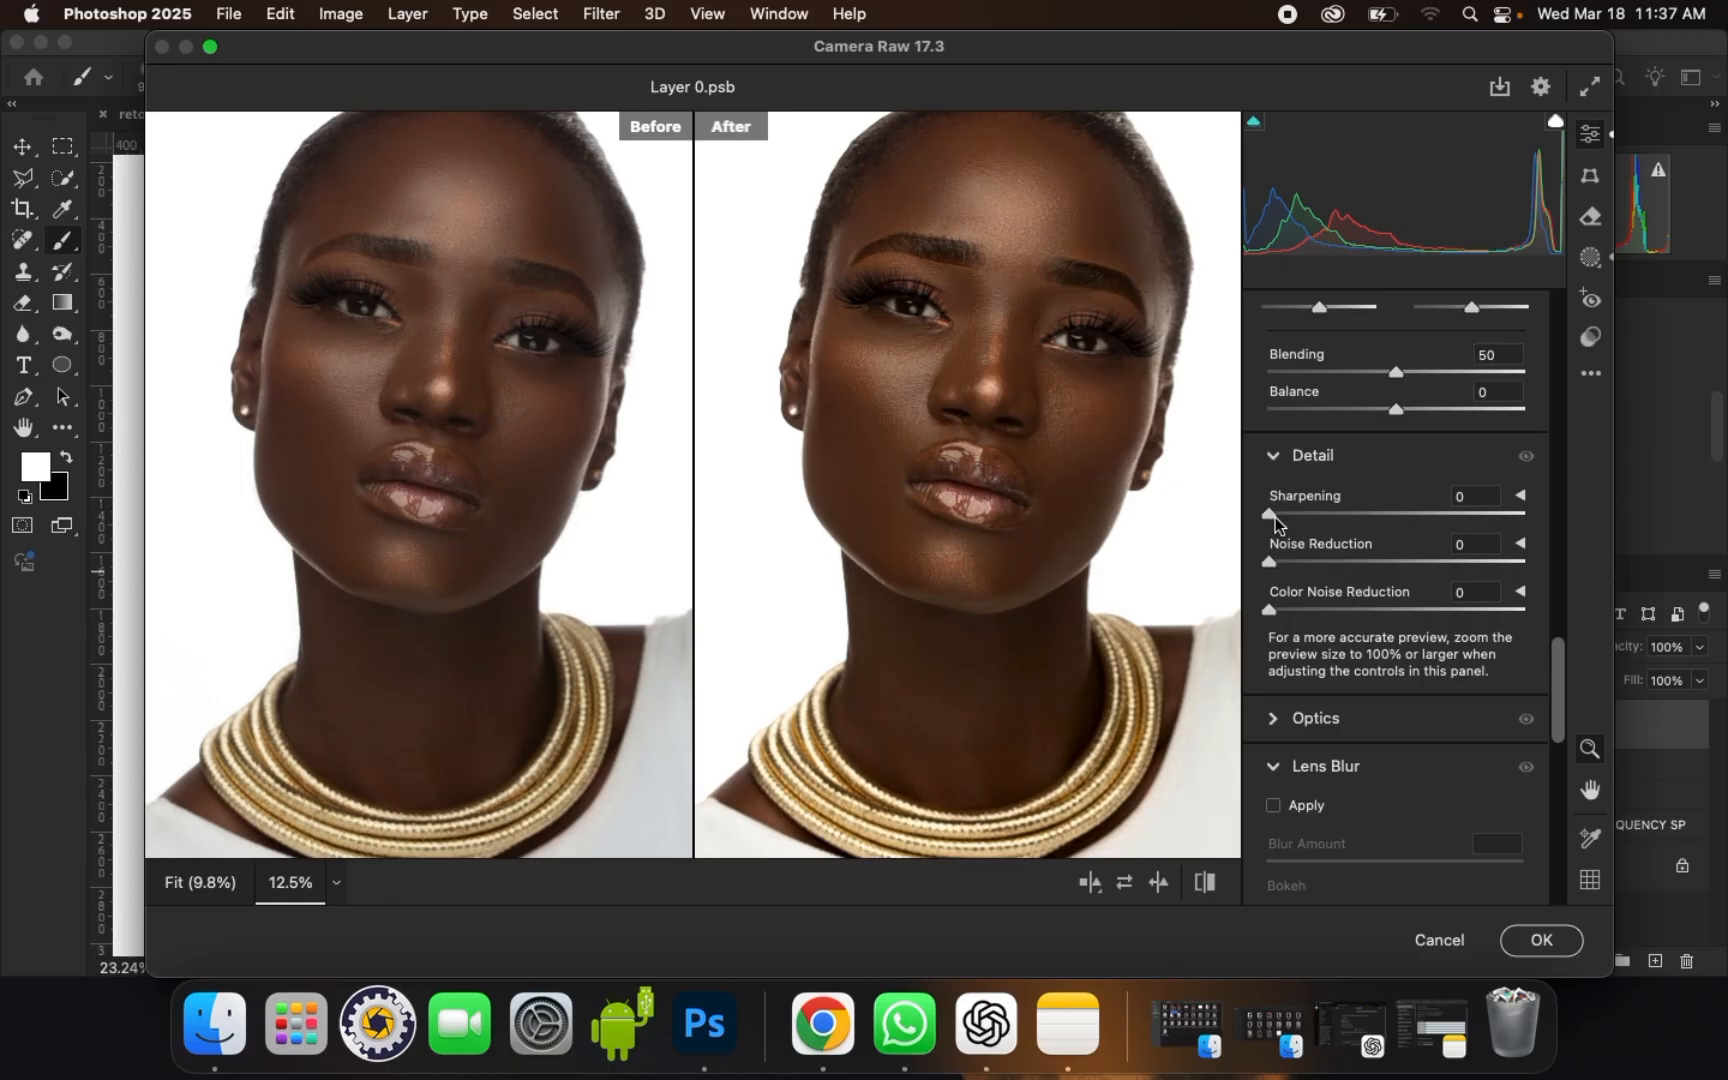
drag(1271, 514, 1295, 517)
key(super+equal)
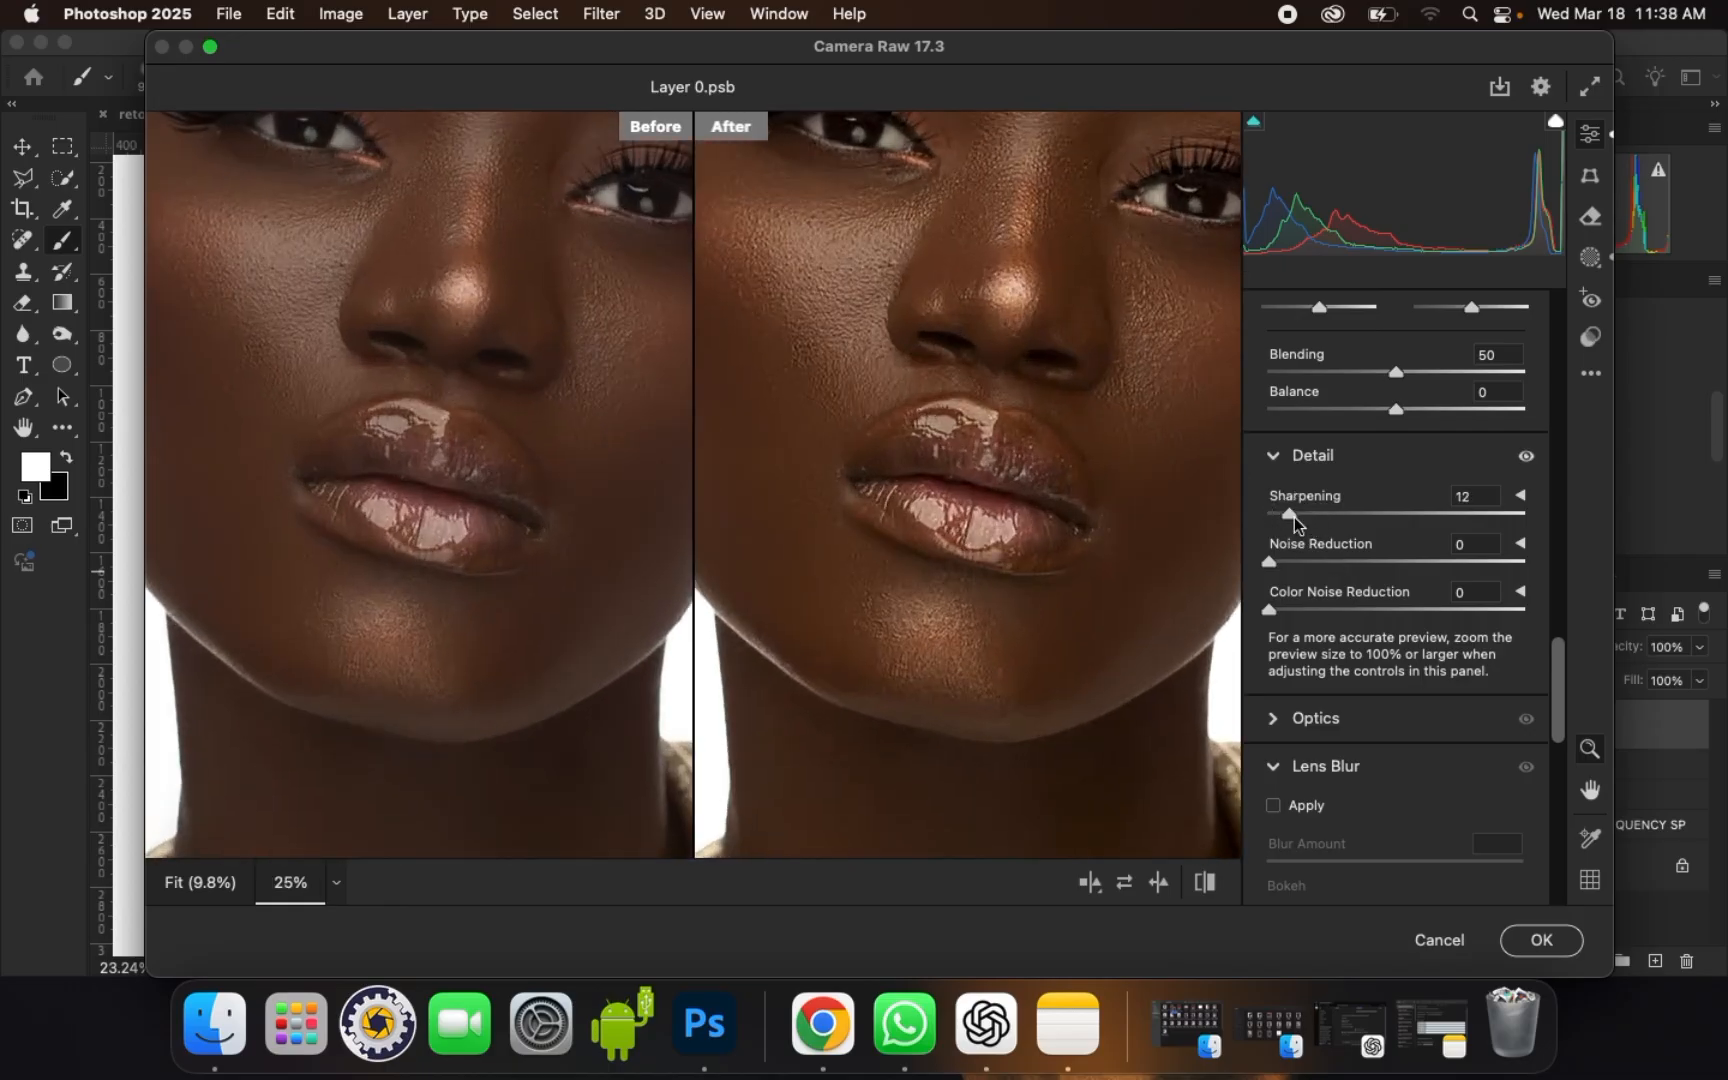
key(space)
drag(1003, 403, 941, 490)
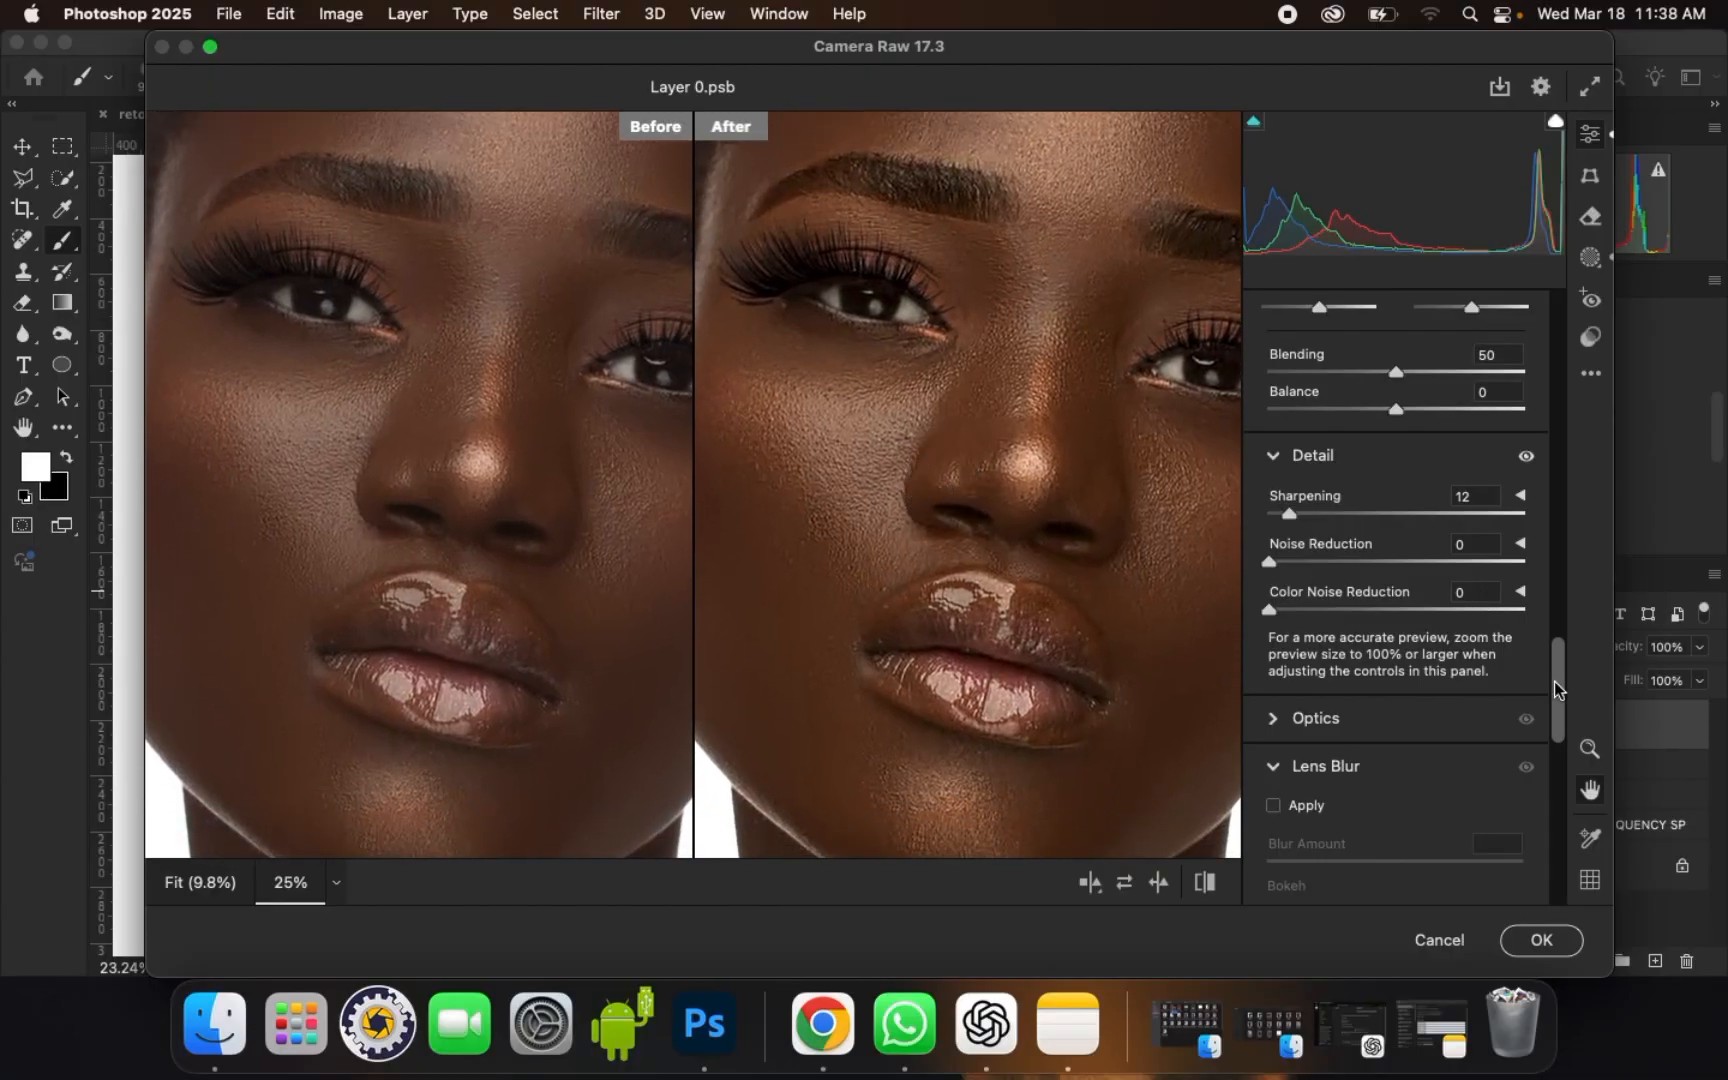
Step: Raise the Blue Primary saturation in Calibration to +50, ease it back somewhat, and apply the Camera Raw filter
drag(1557, 690, 1565, 875)
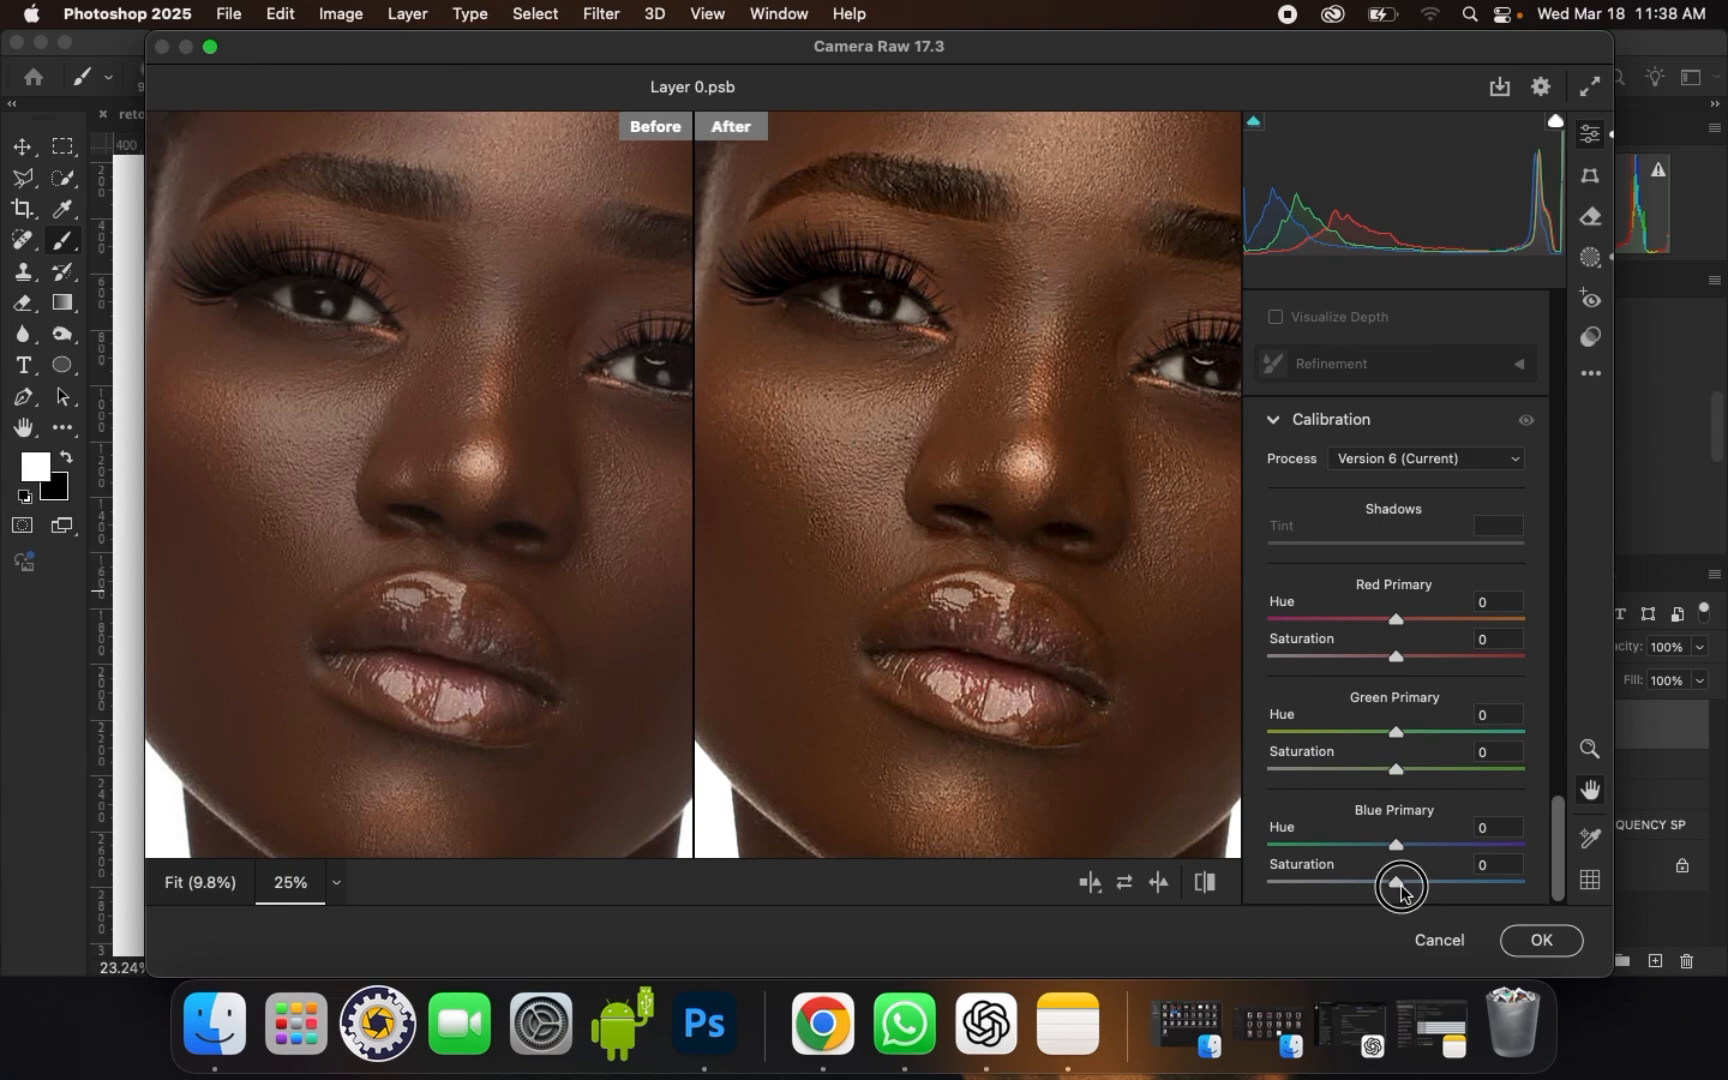
drag(1401, 891, 1463, 880)
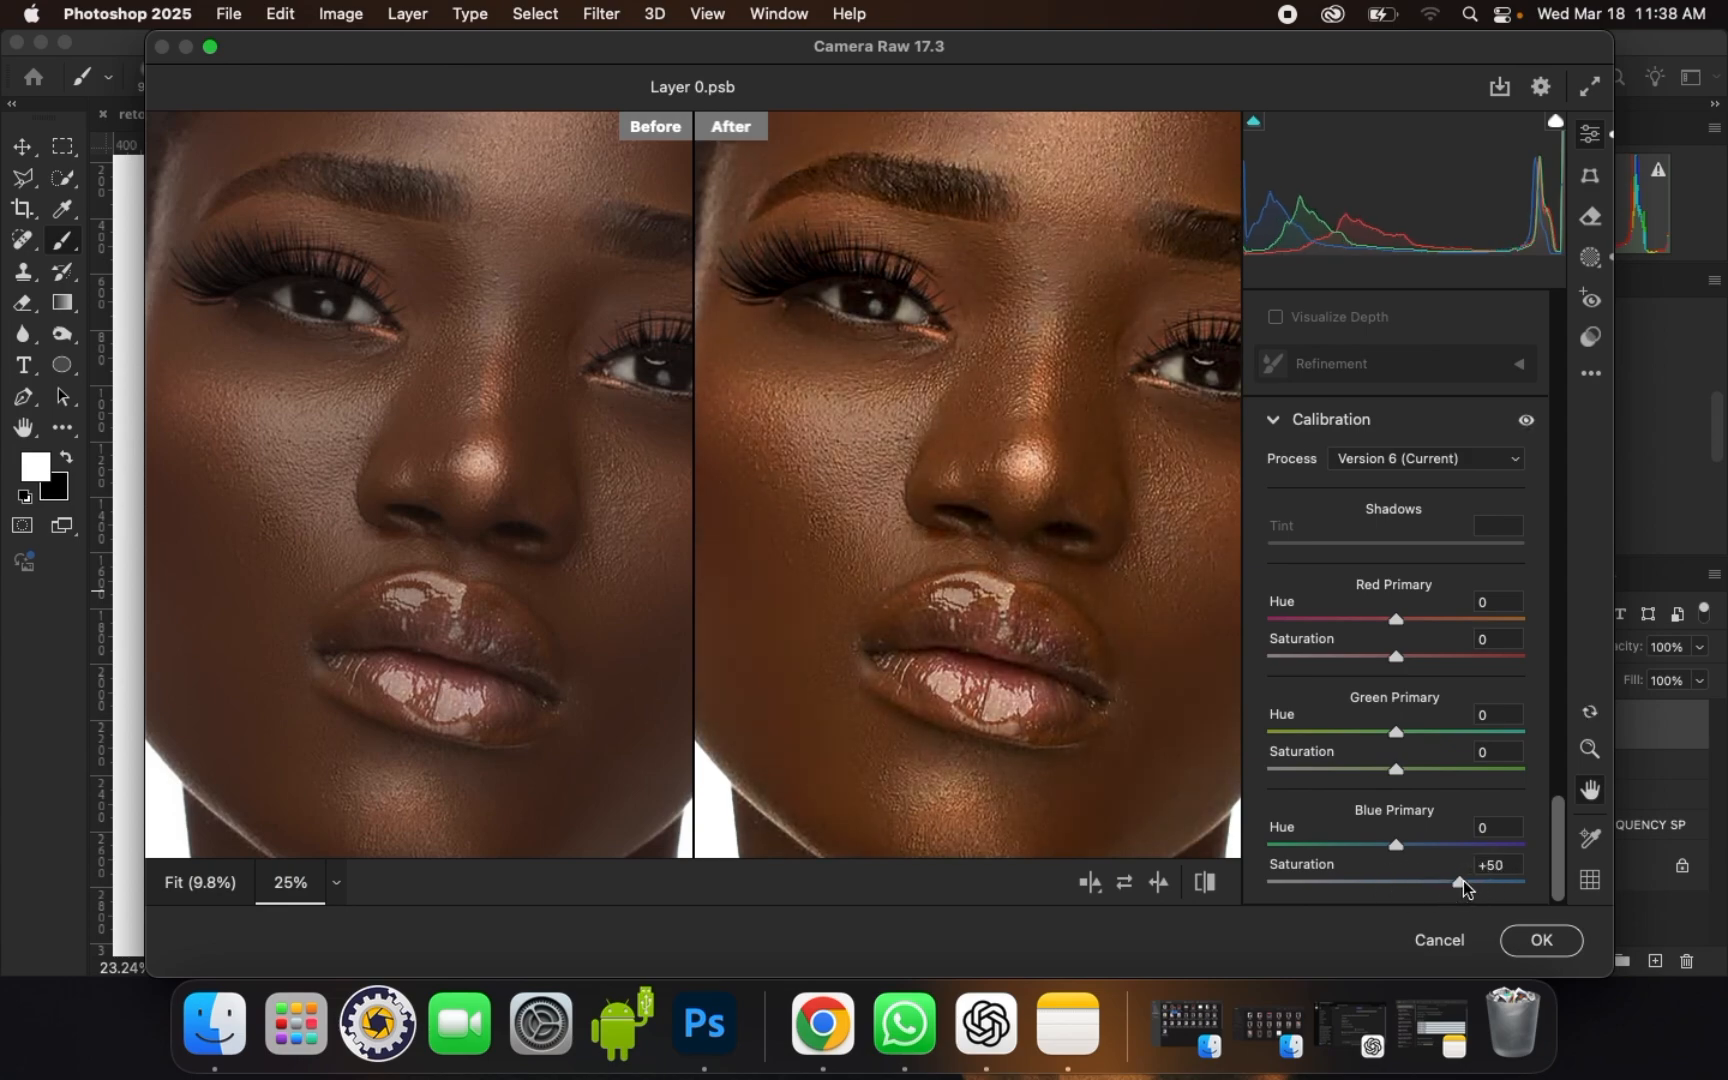
key(super+minus)
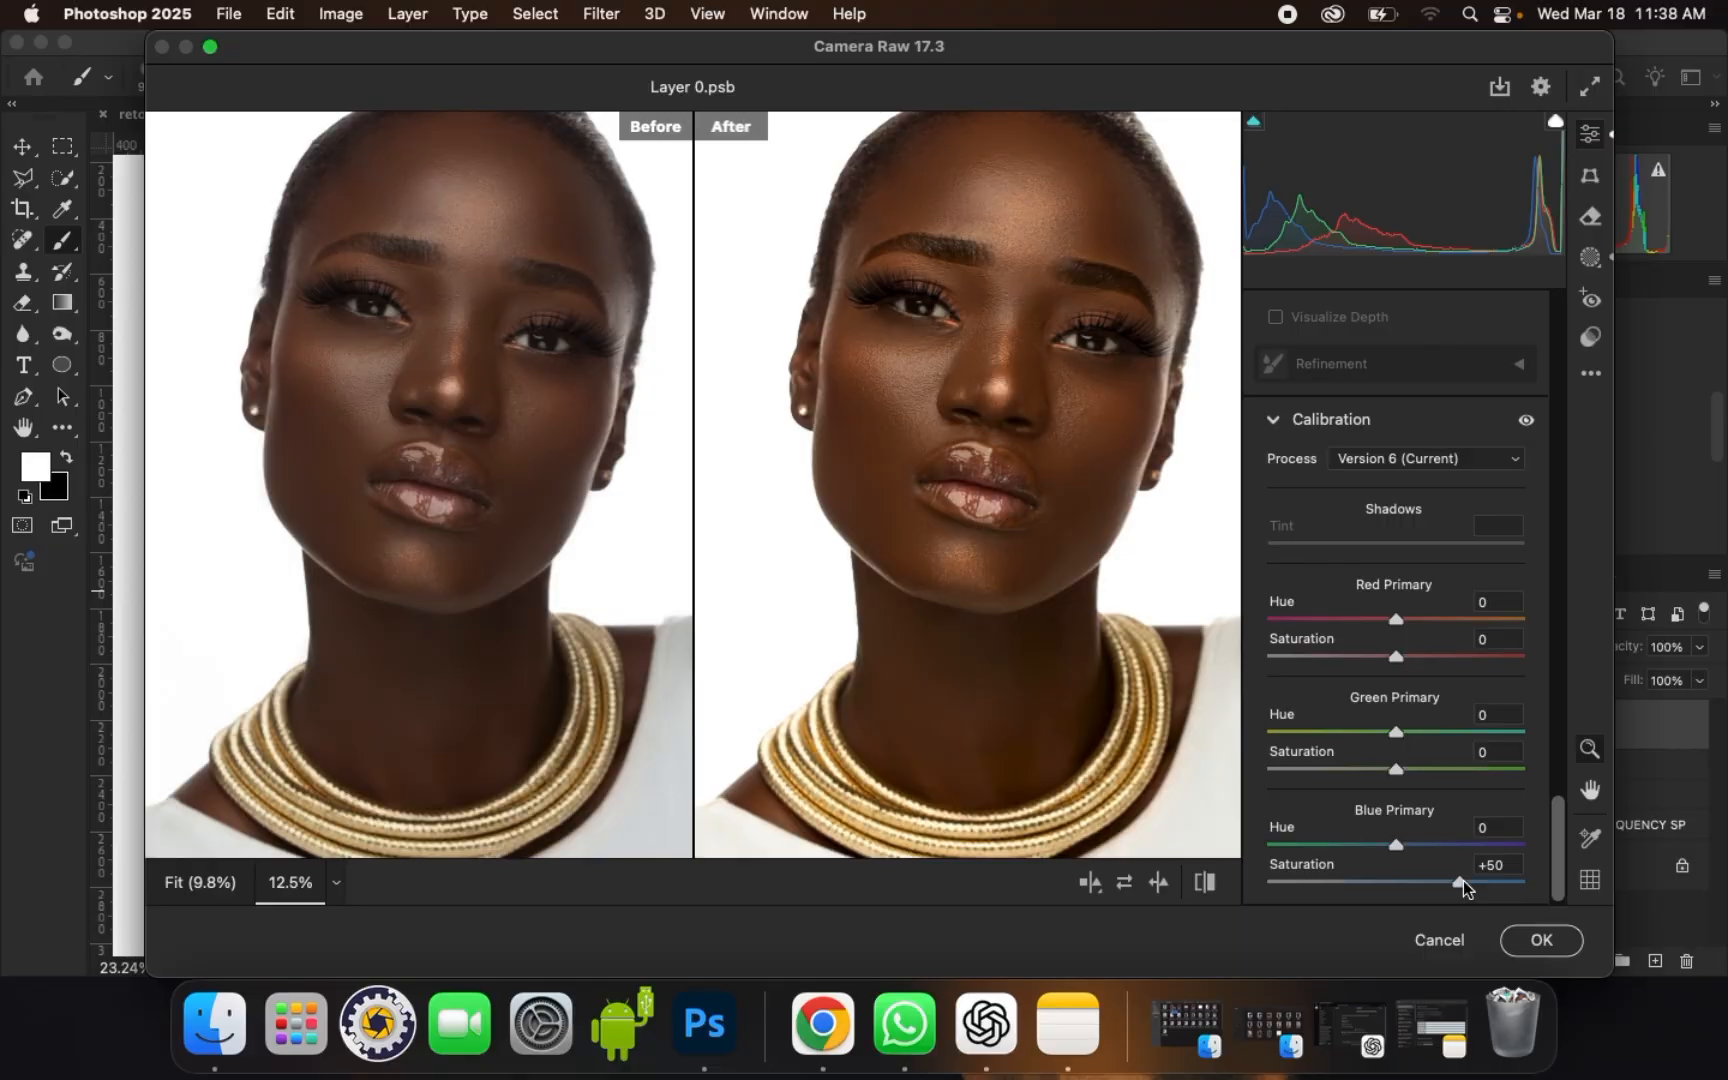
drag(1458, 886, 1437, 884)
click(1527, 945)
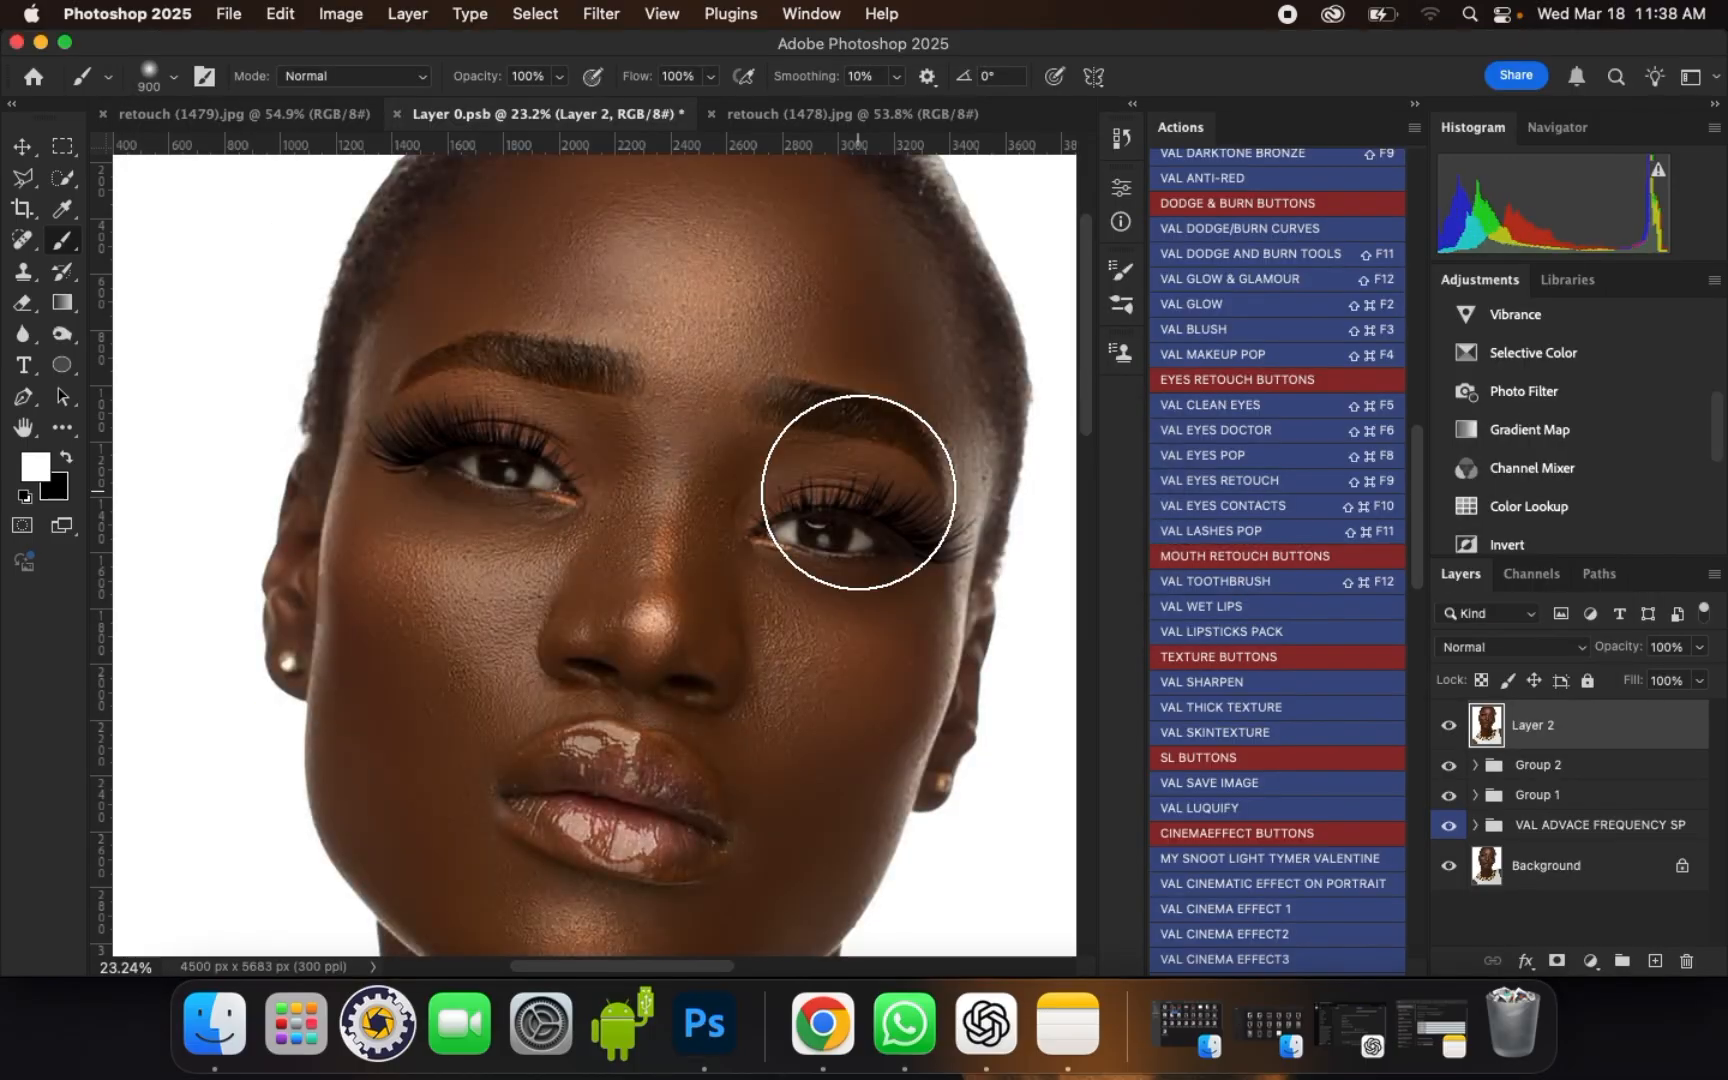
Step: Compare the portrait with and without Layer 2 and examine the graded face at different magnifications
scroll(858, 492, down, 3)
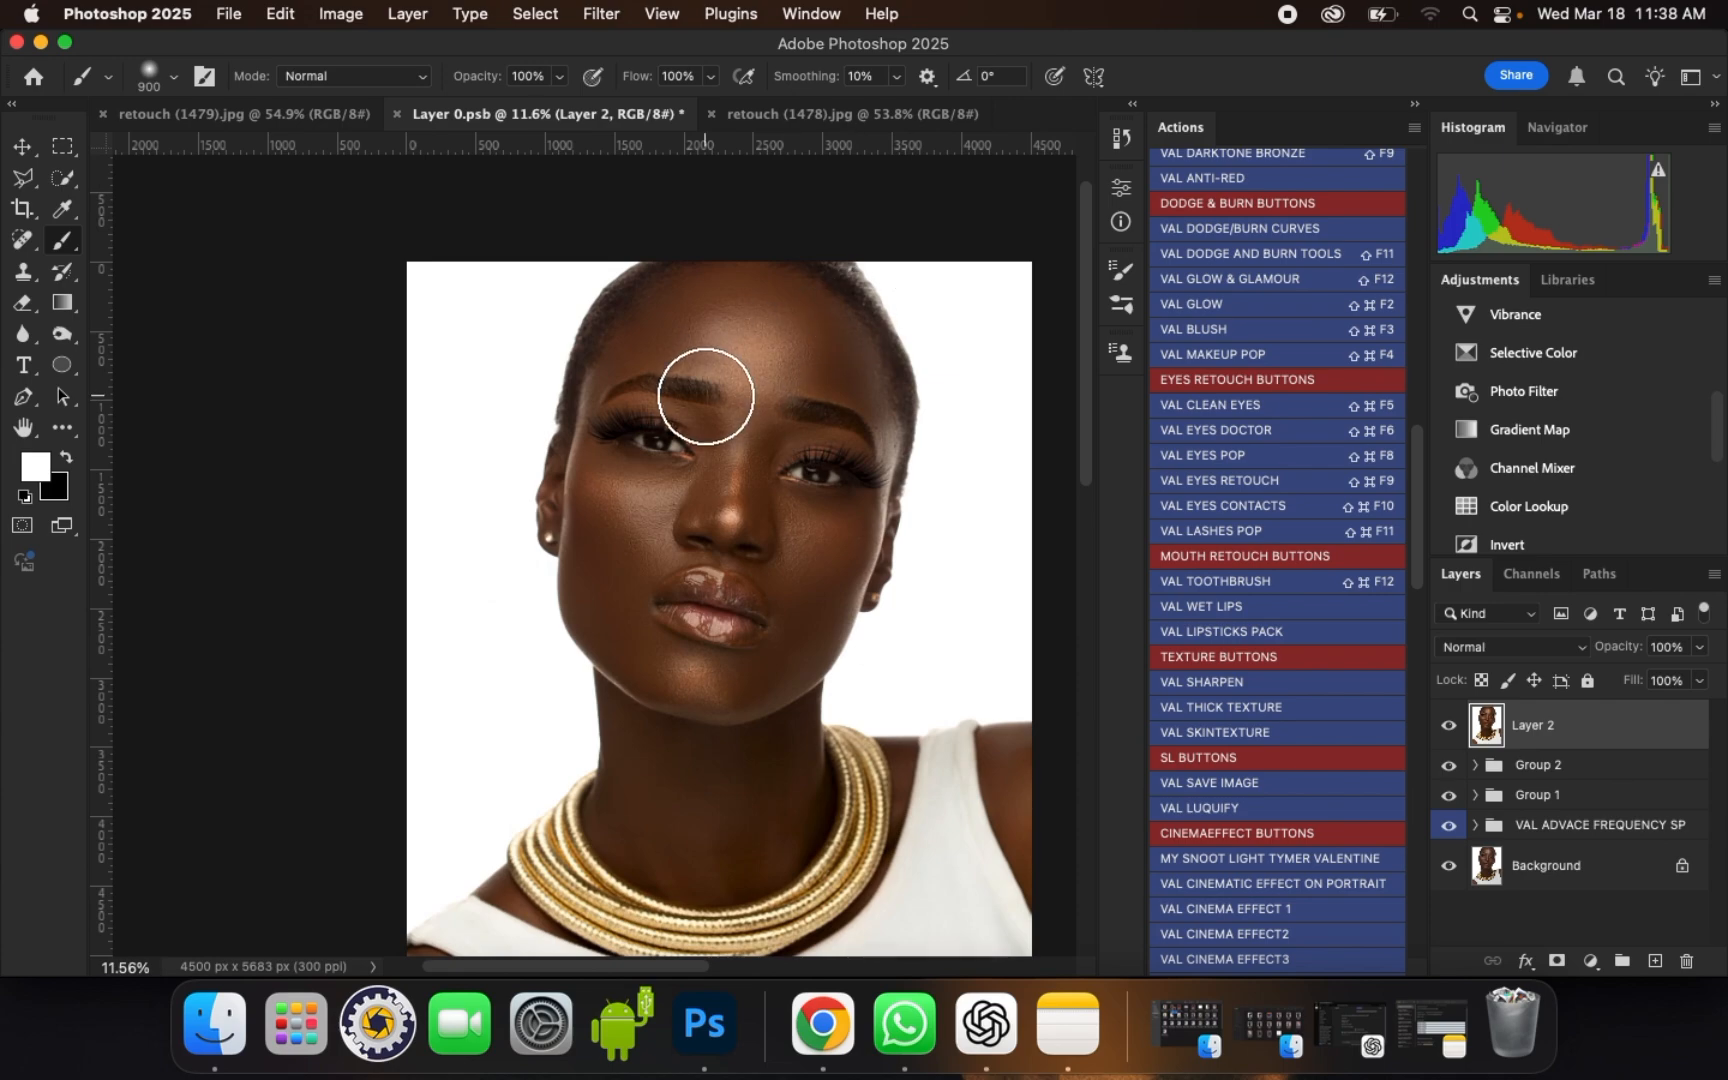
scroll(706, 396, up, 1)
click(1448, 725)
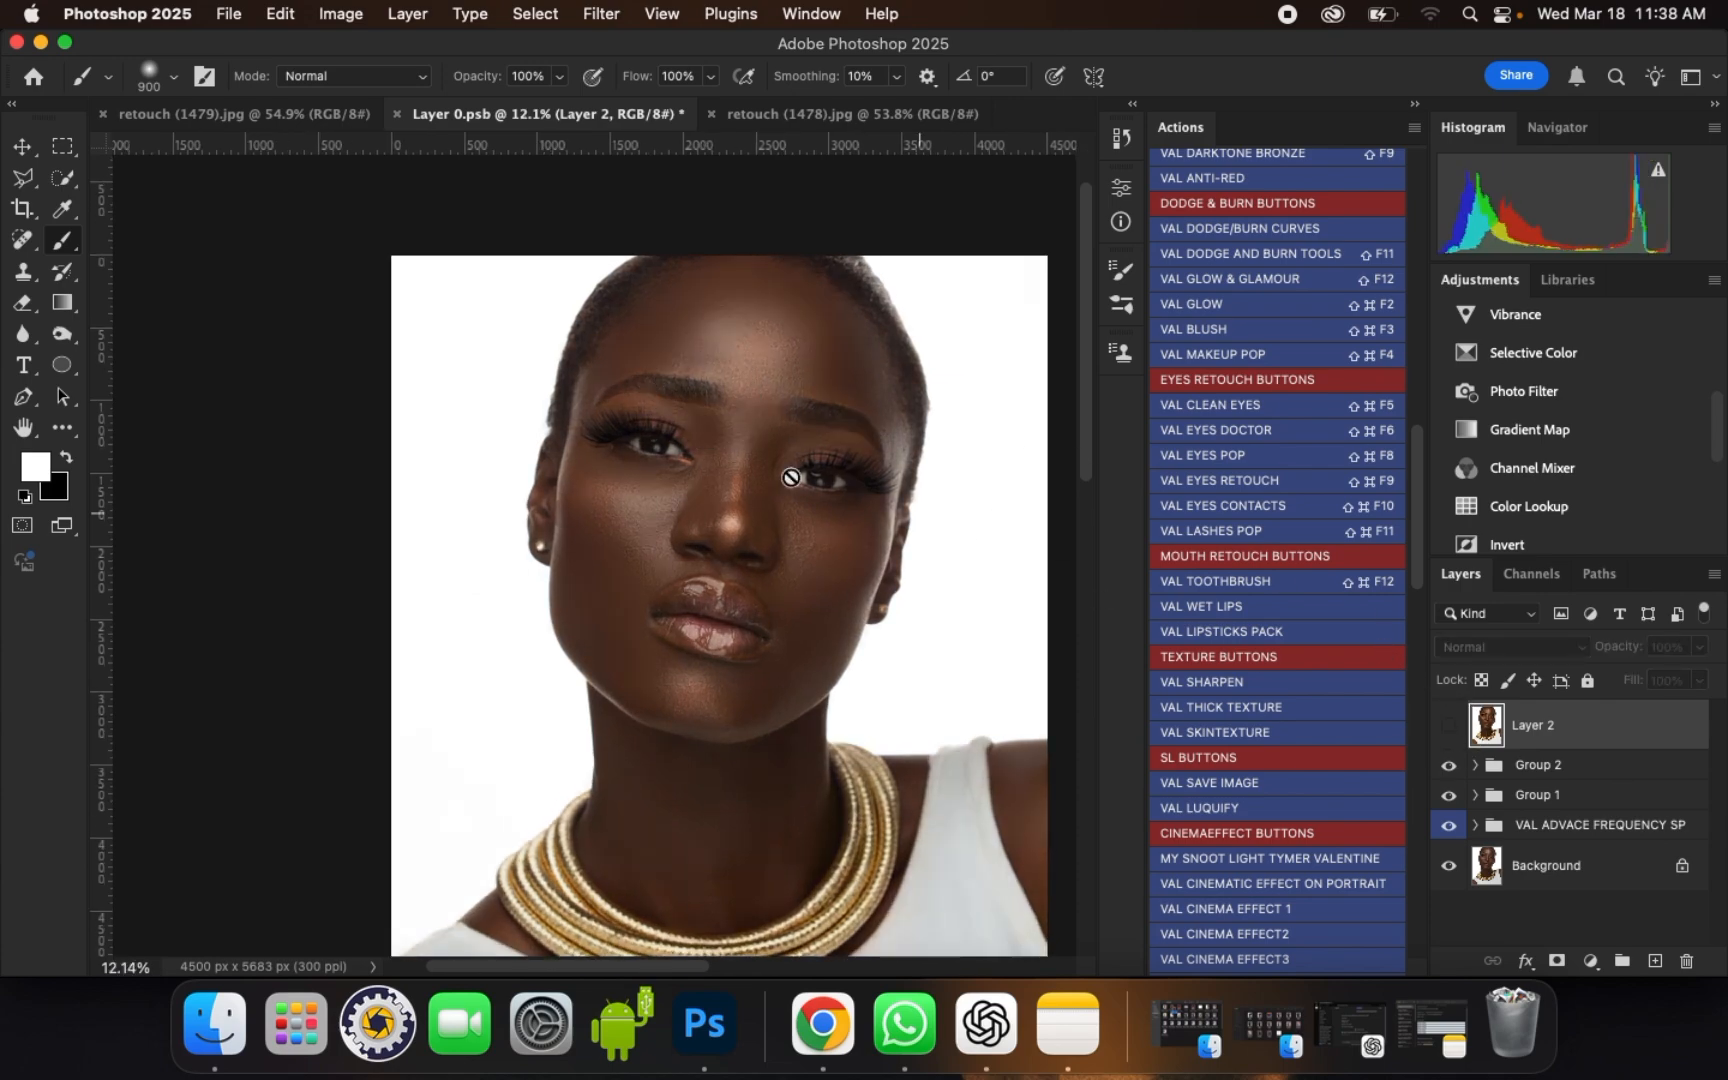
scroll(733, 451, up, 3)
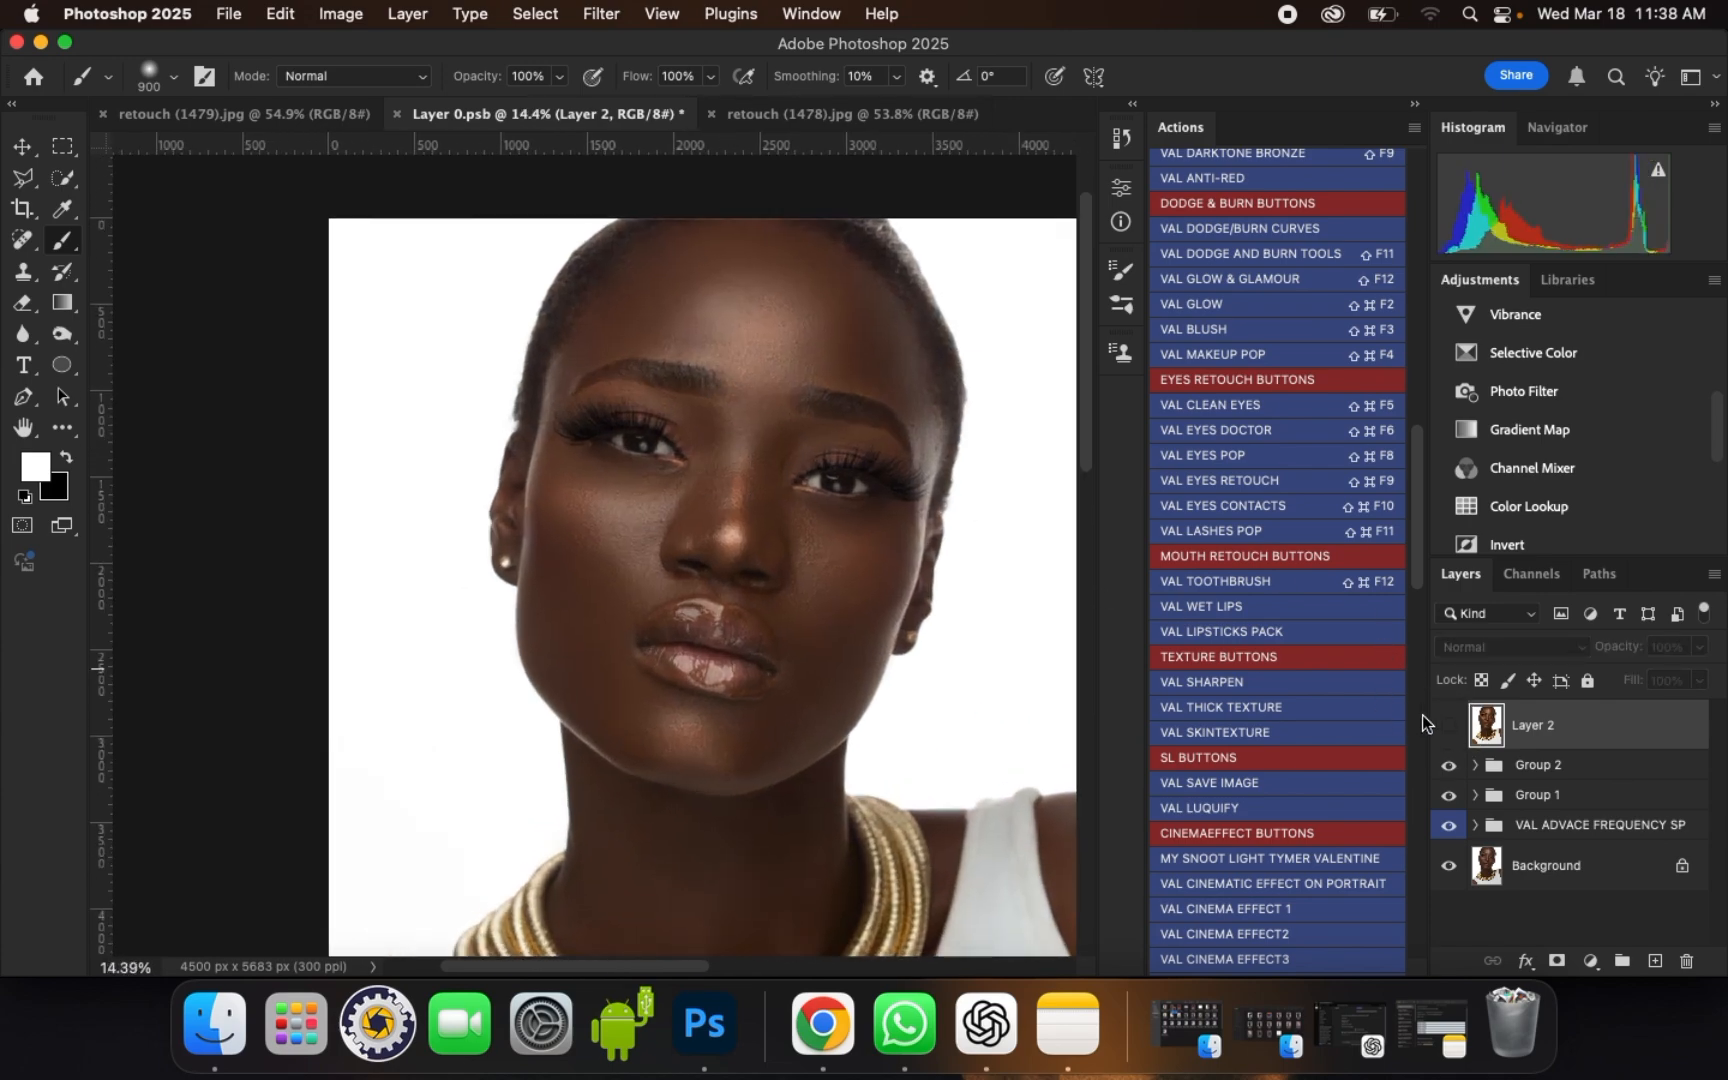
click(1448, 725)
scroll(810, 367, down, 1)
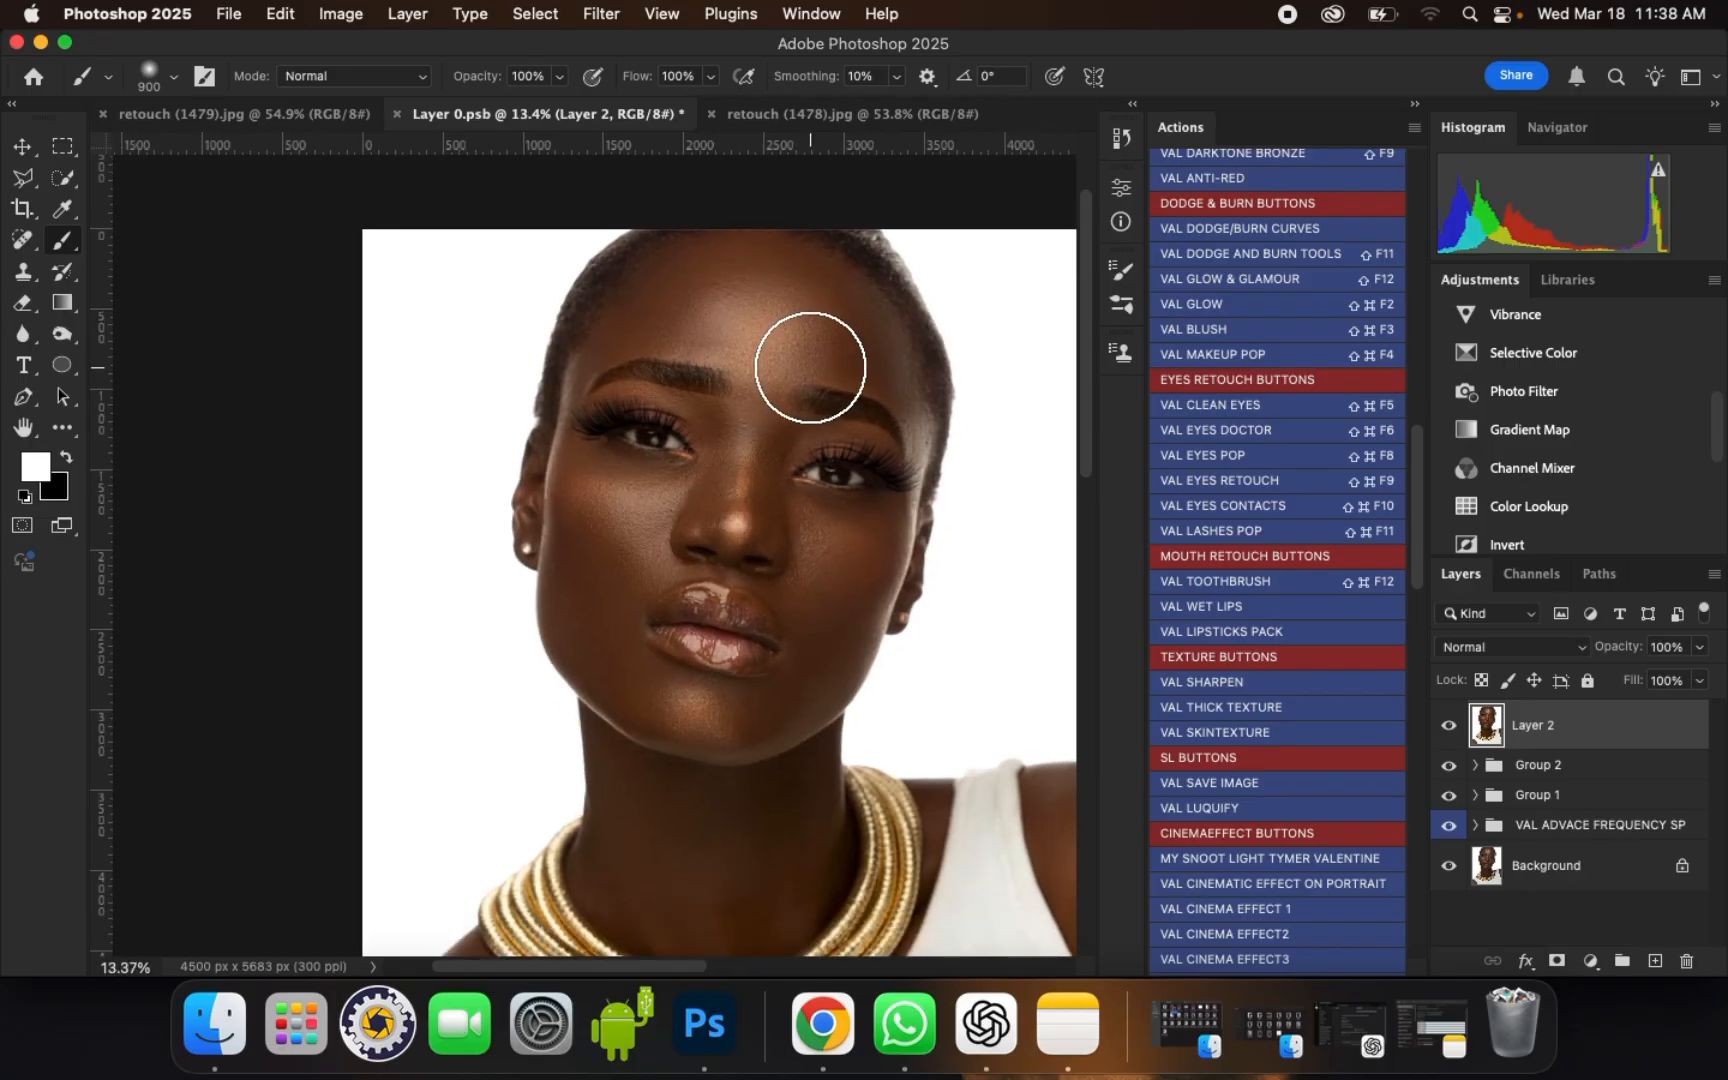
scroll(748, 428, up, 4)
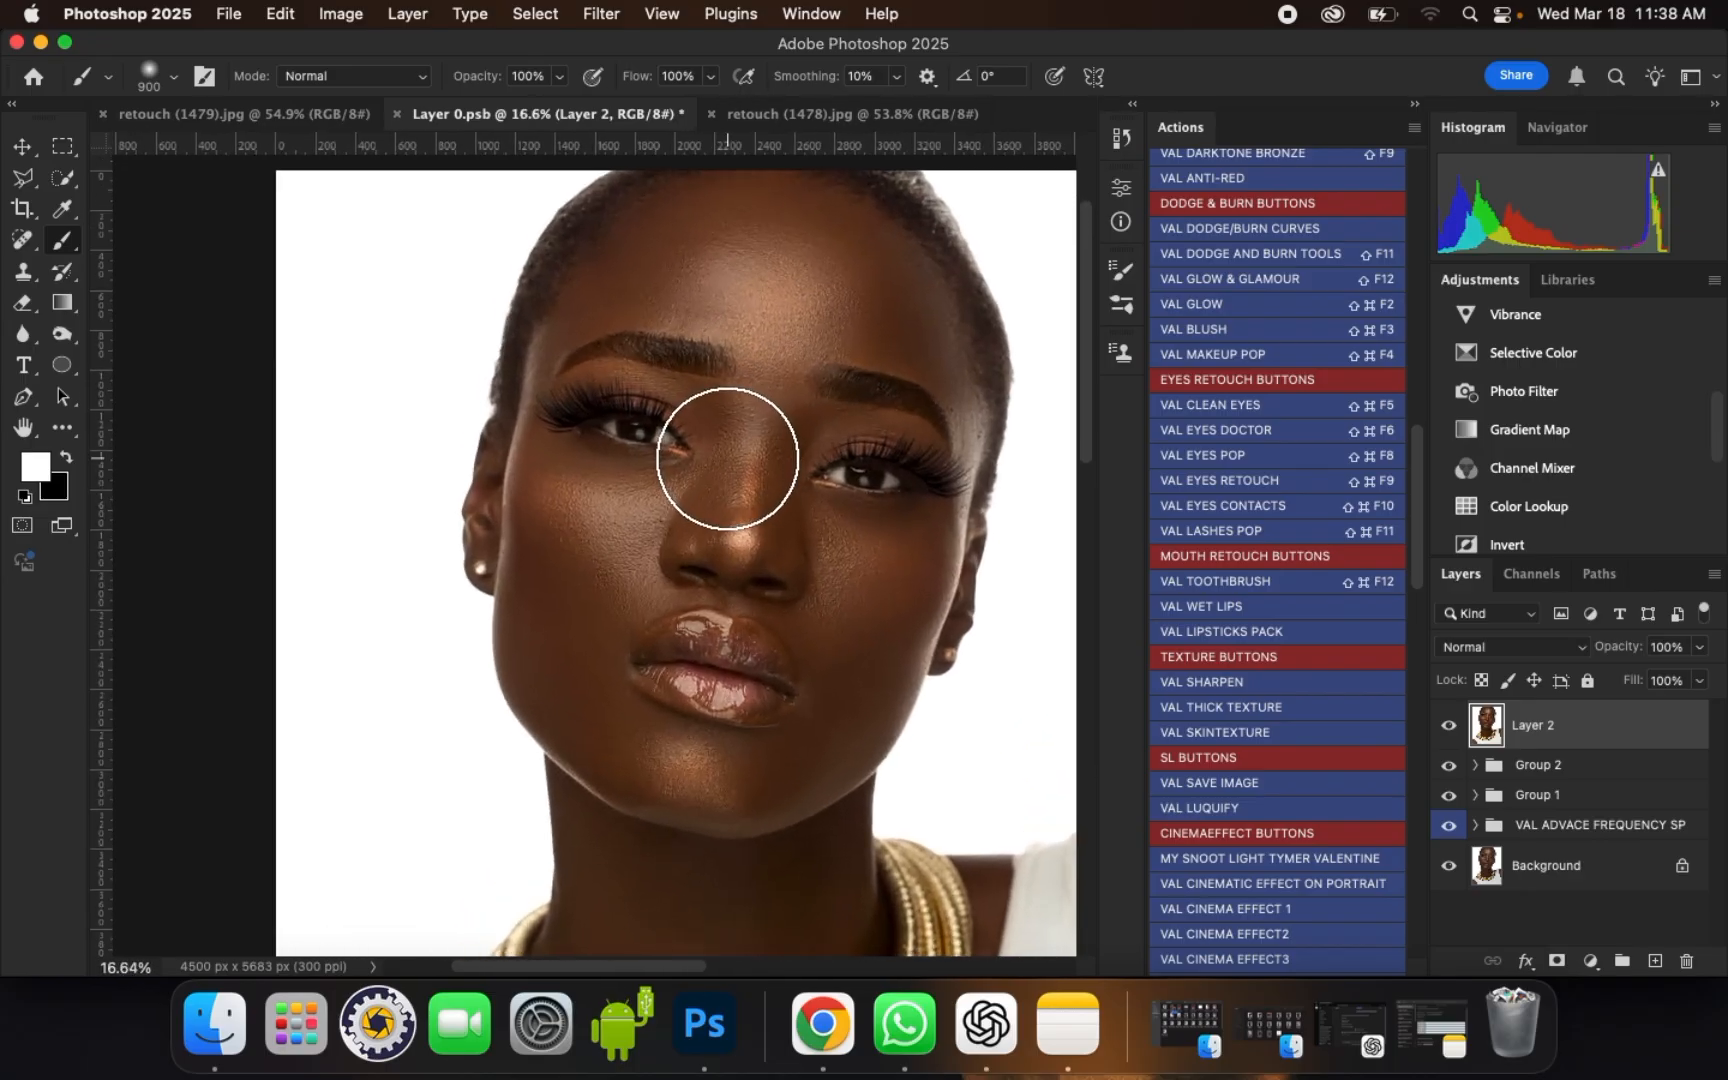
scroll(727, 458, up, 1)
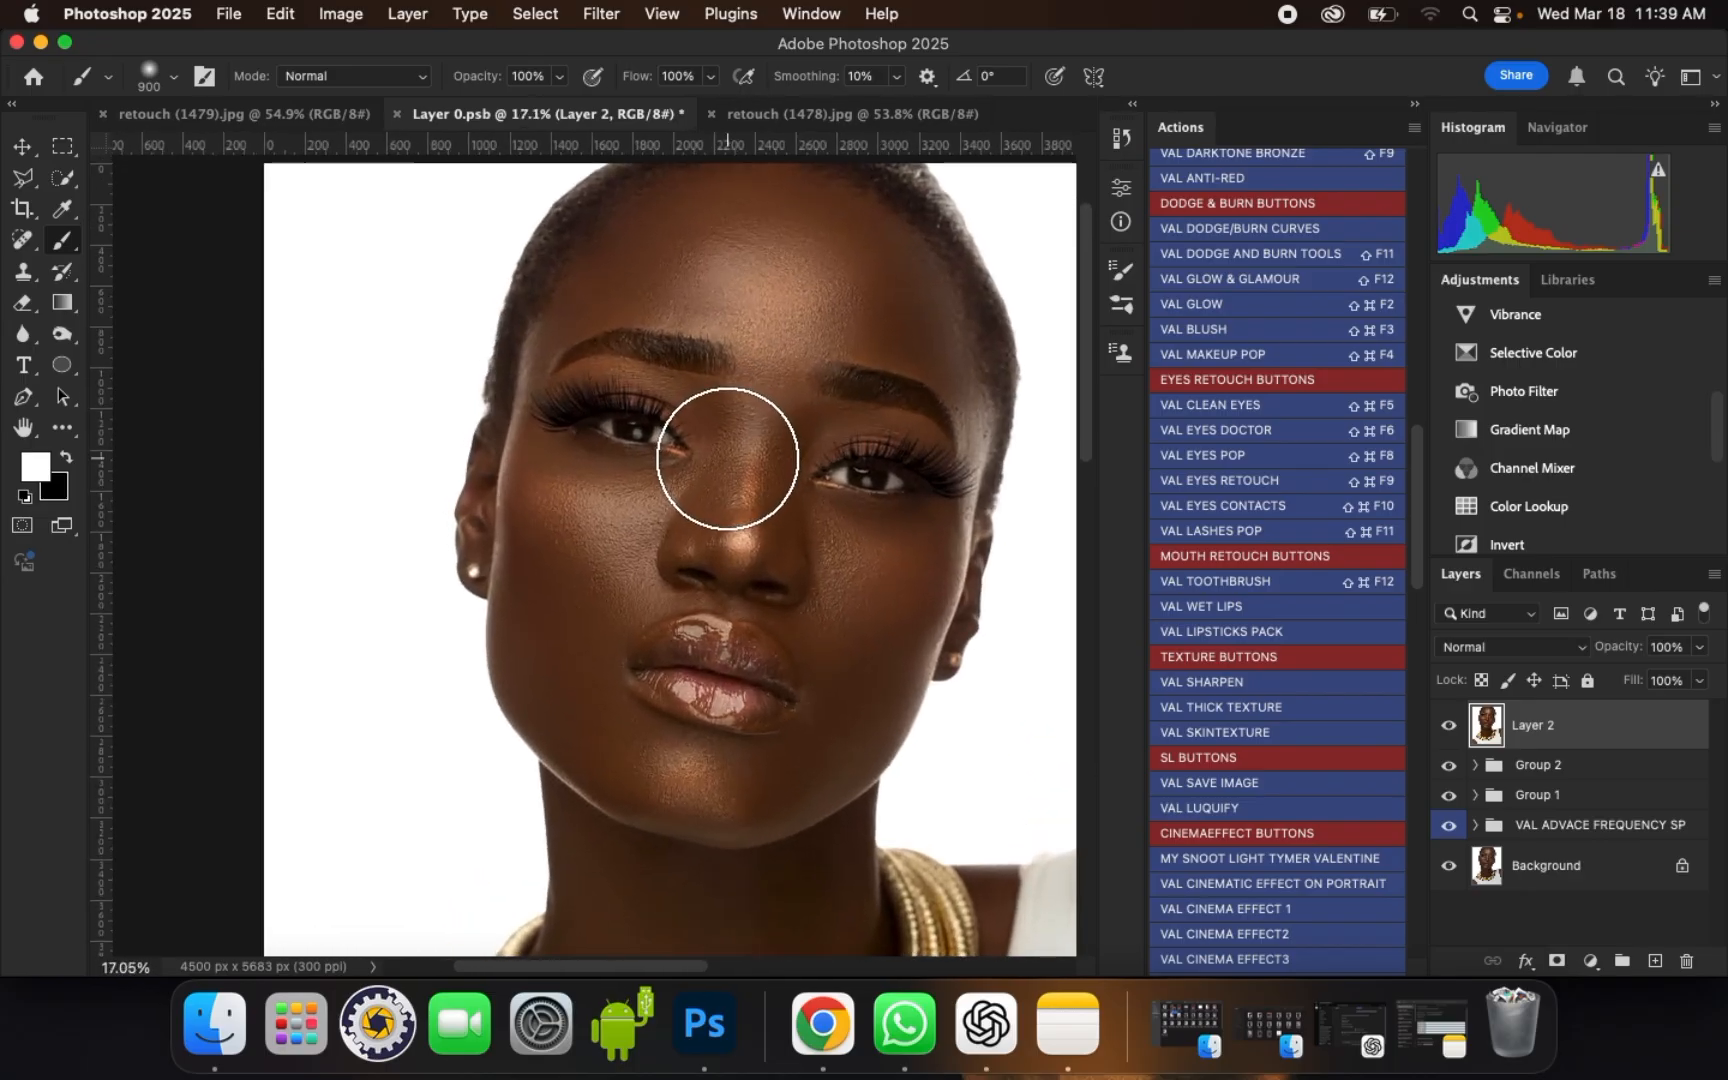
scroll(725, 446, up, 3)
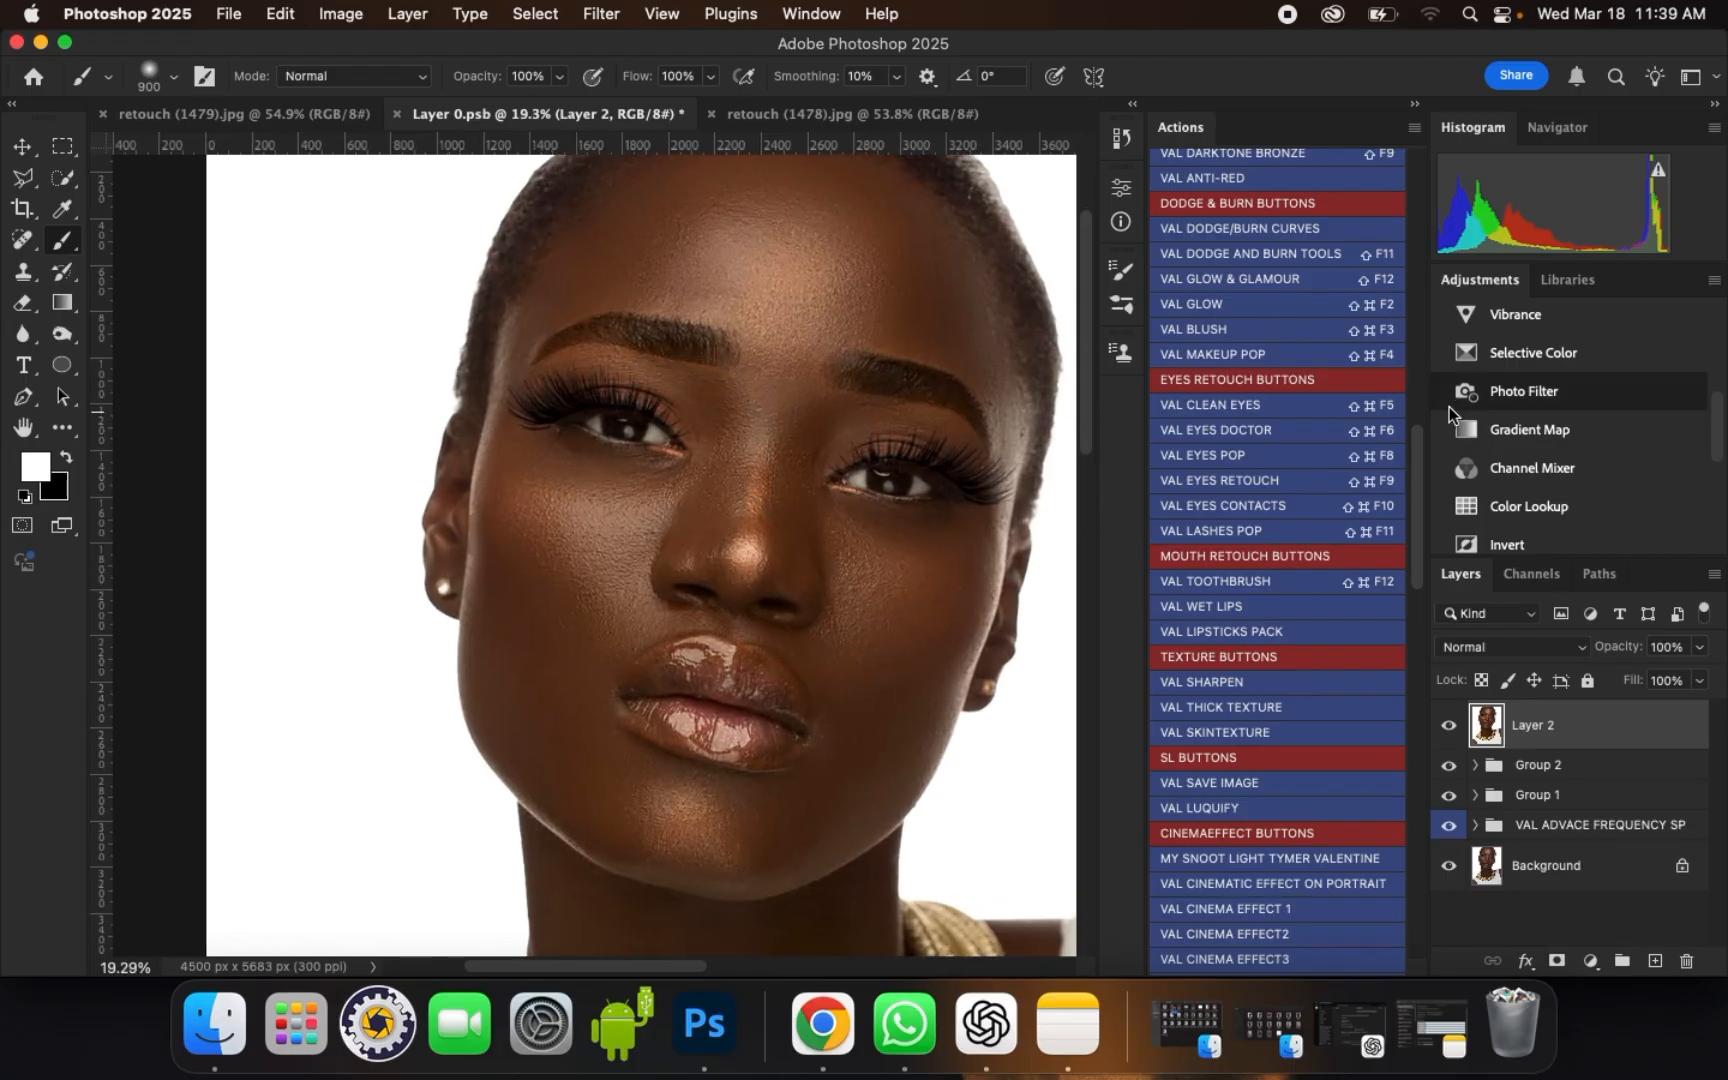
Step: Run the VAL DARKSKINTONE action on the portrait and continue through all of its messages
drag(1416, 476, 1413, 390)
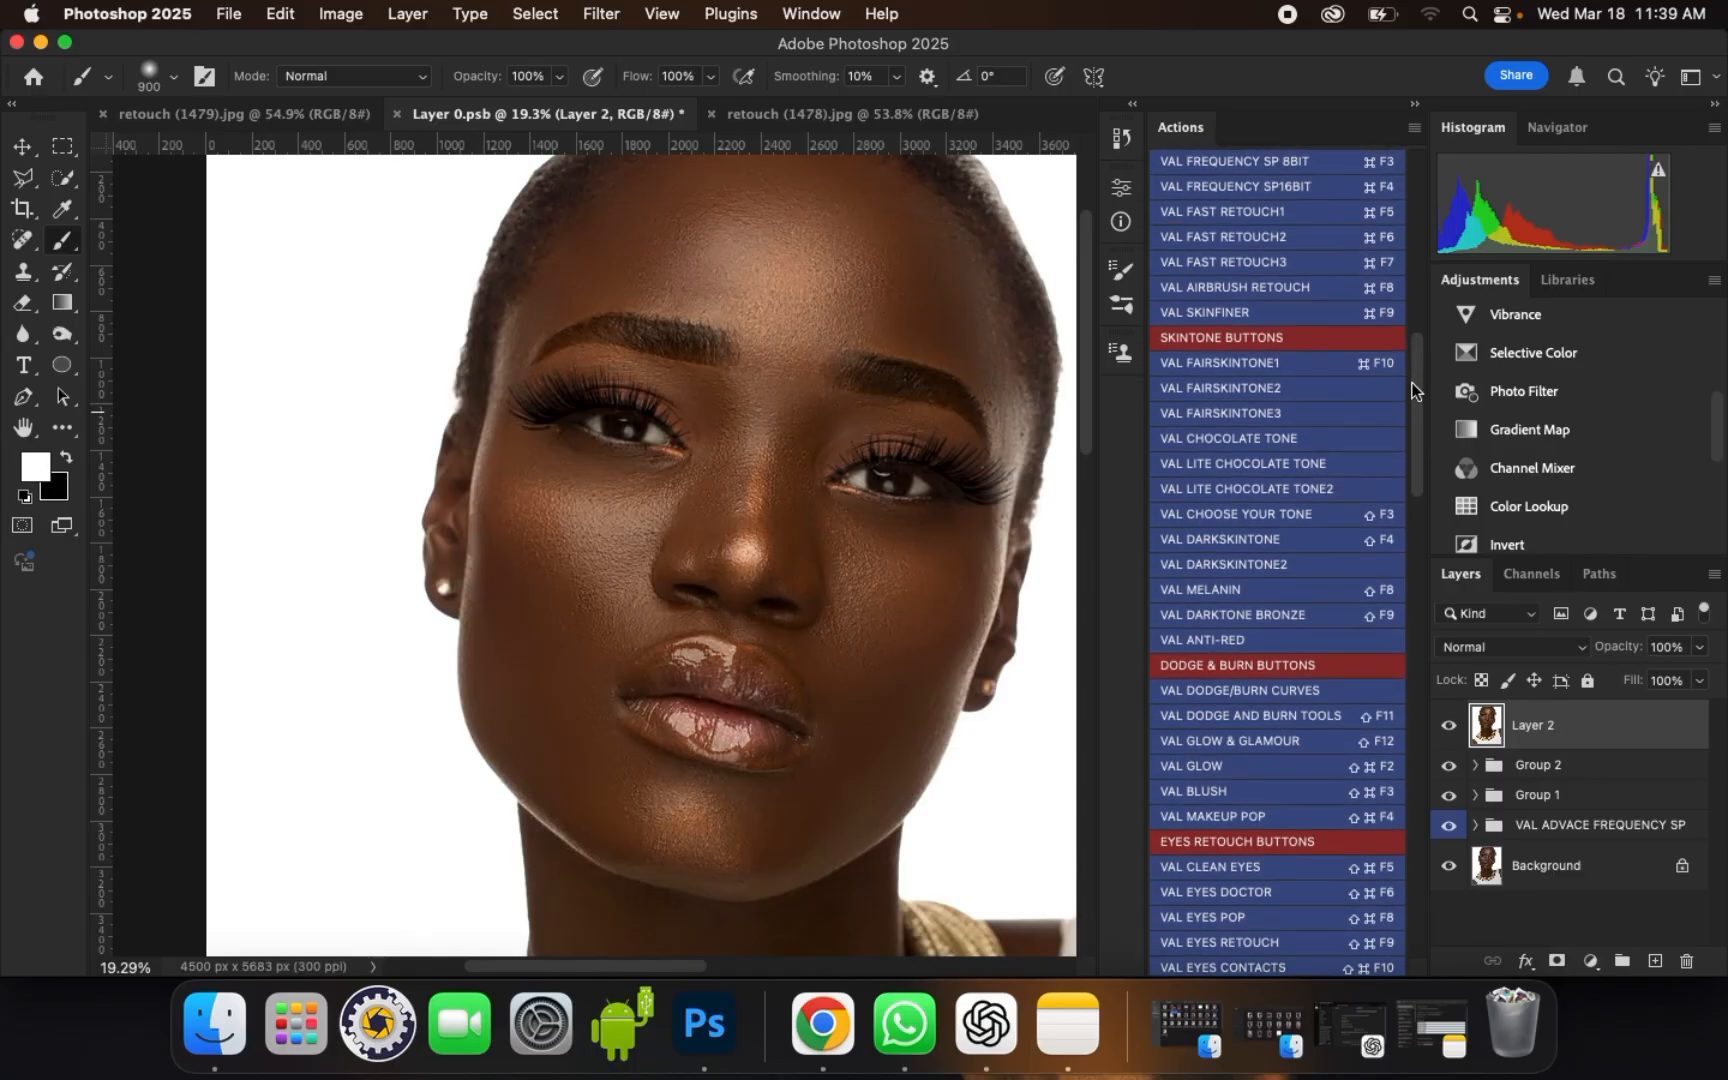
click(1232, 542)
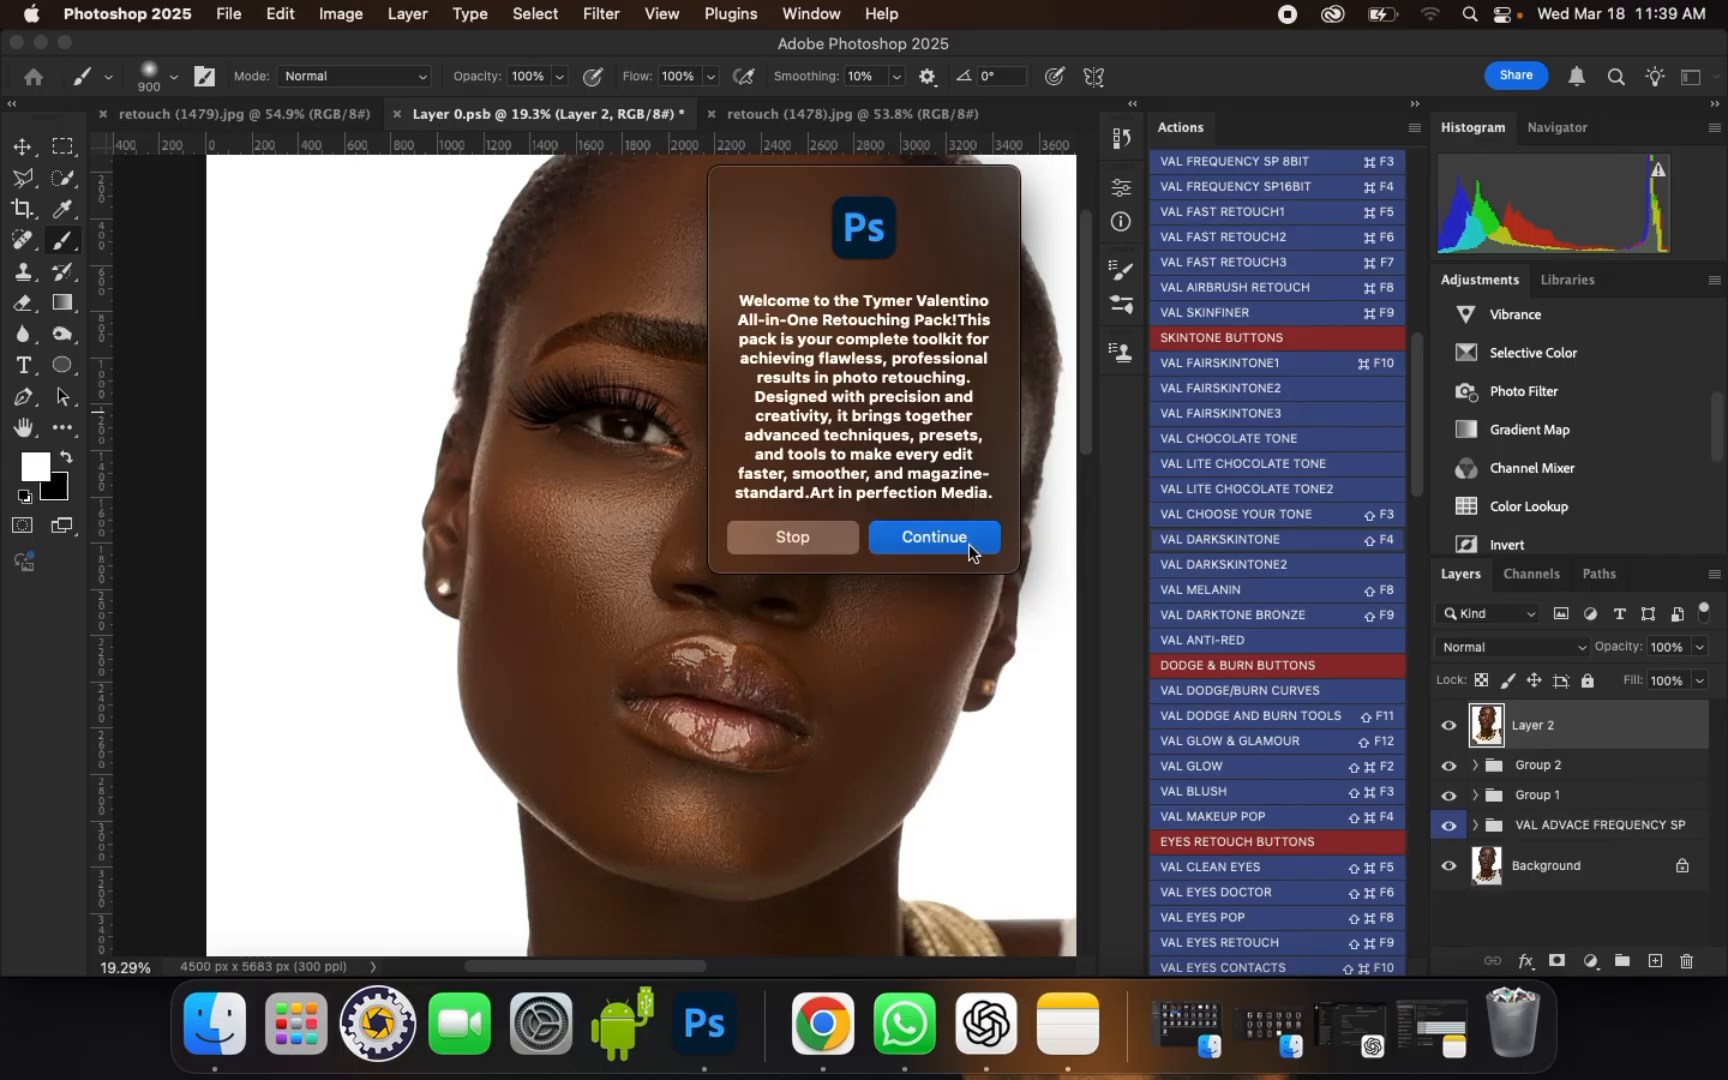
click(969, 544)
click(978, 514)
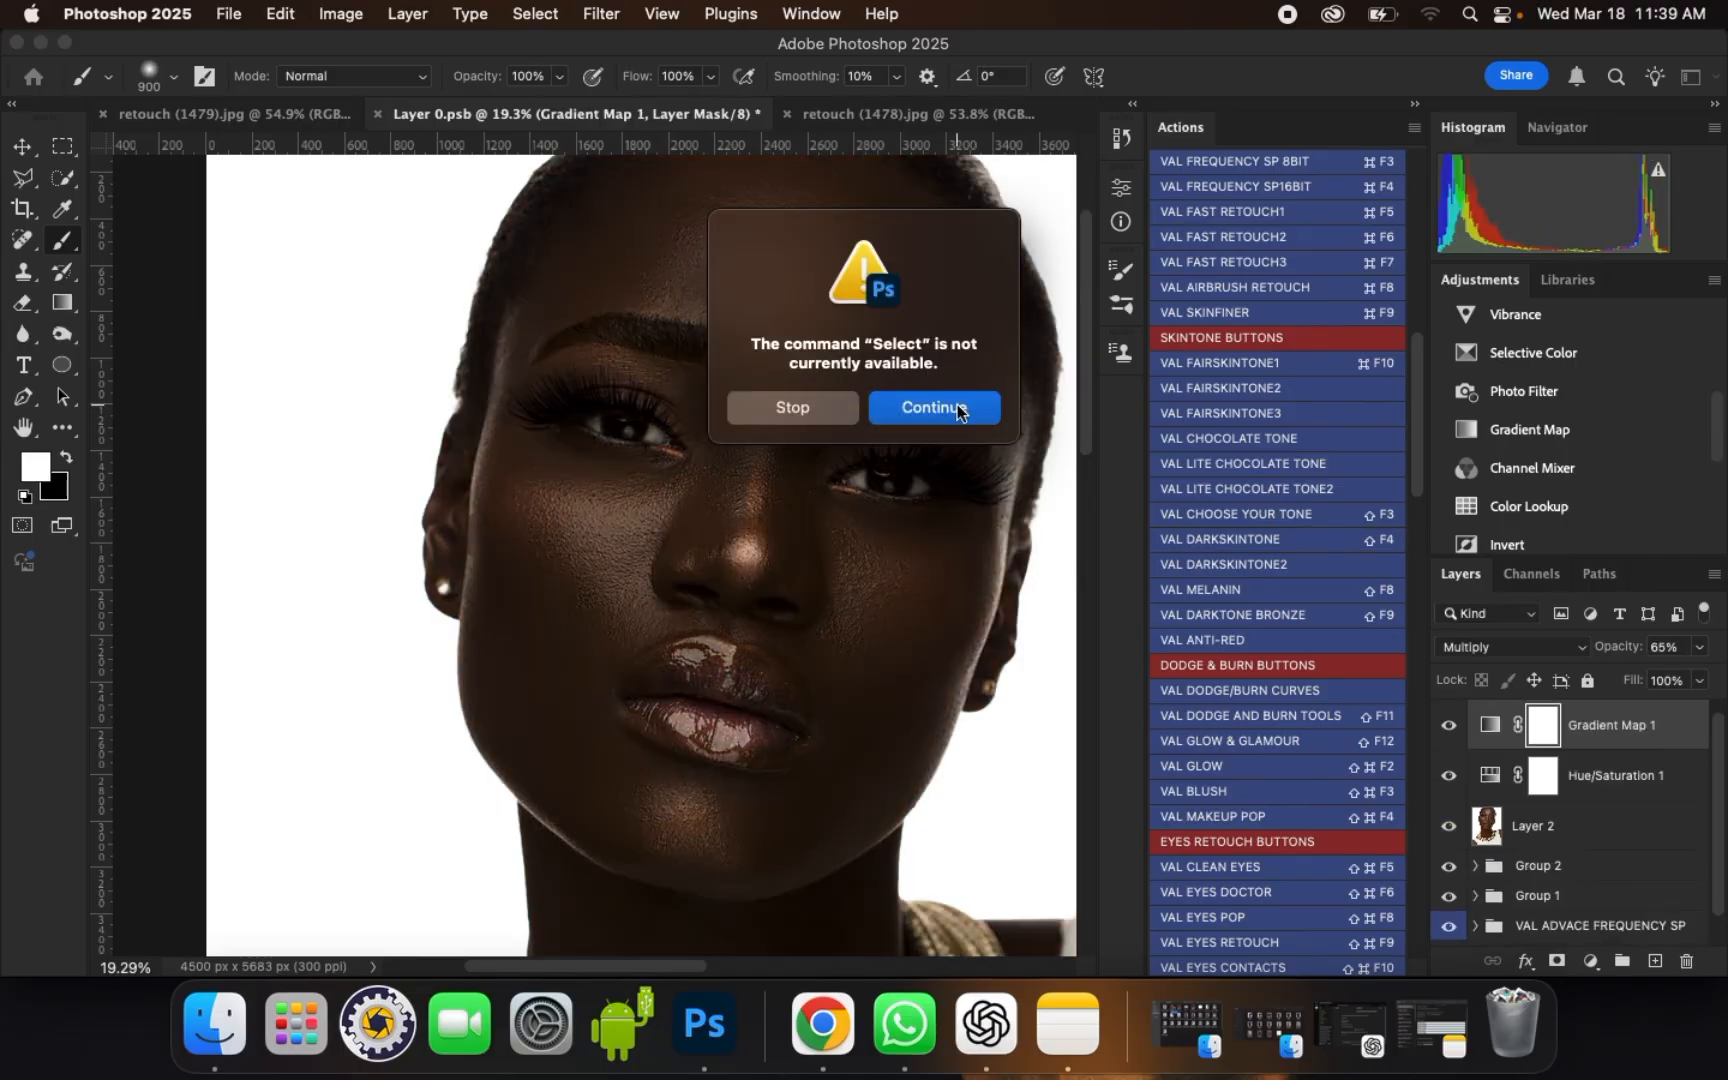
drag(889, 232, 1094, 237)
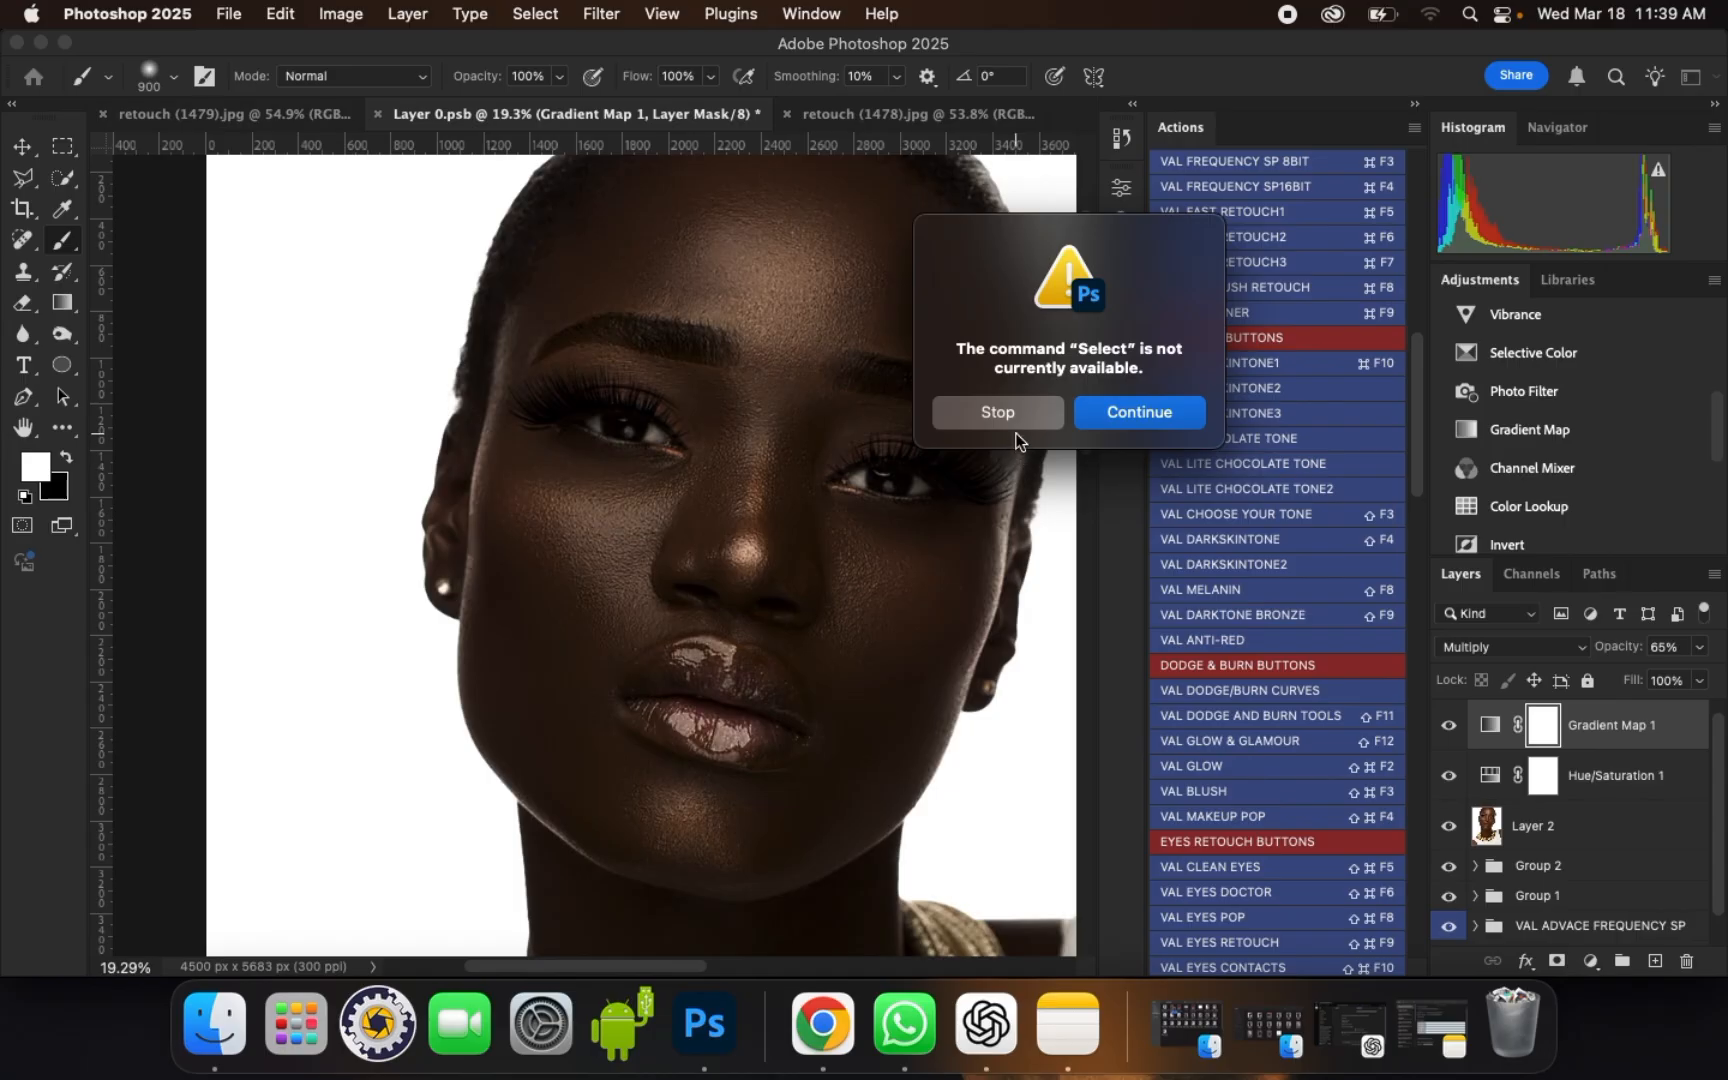
click(1116, 413)
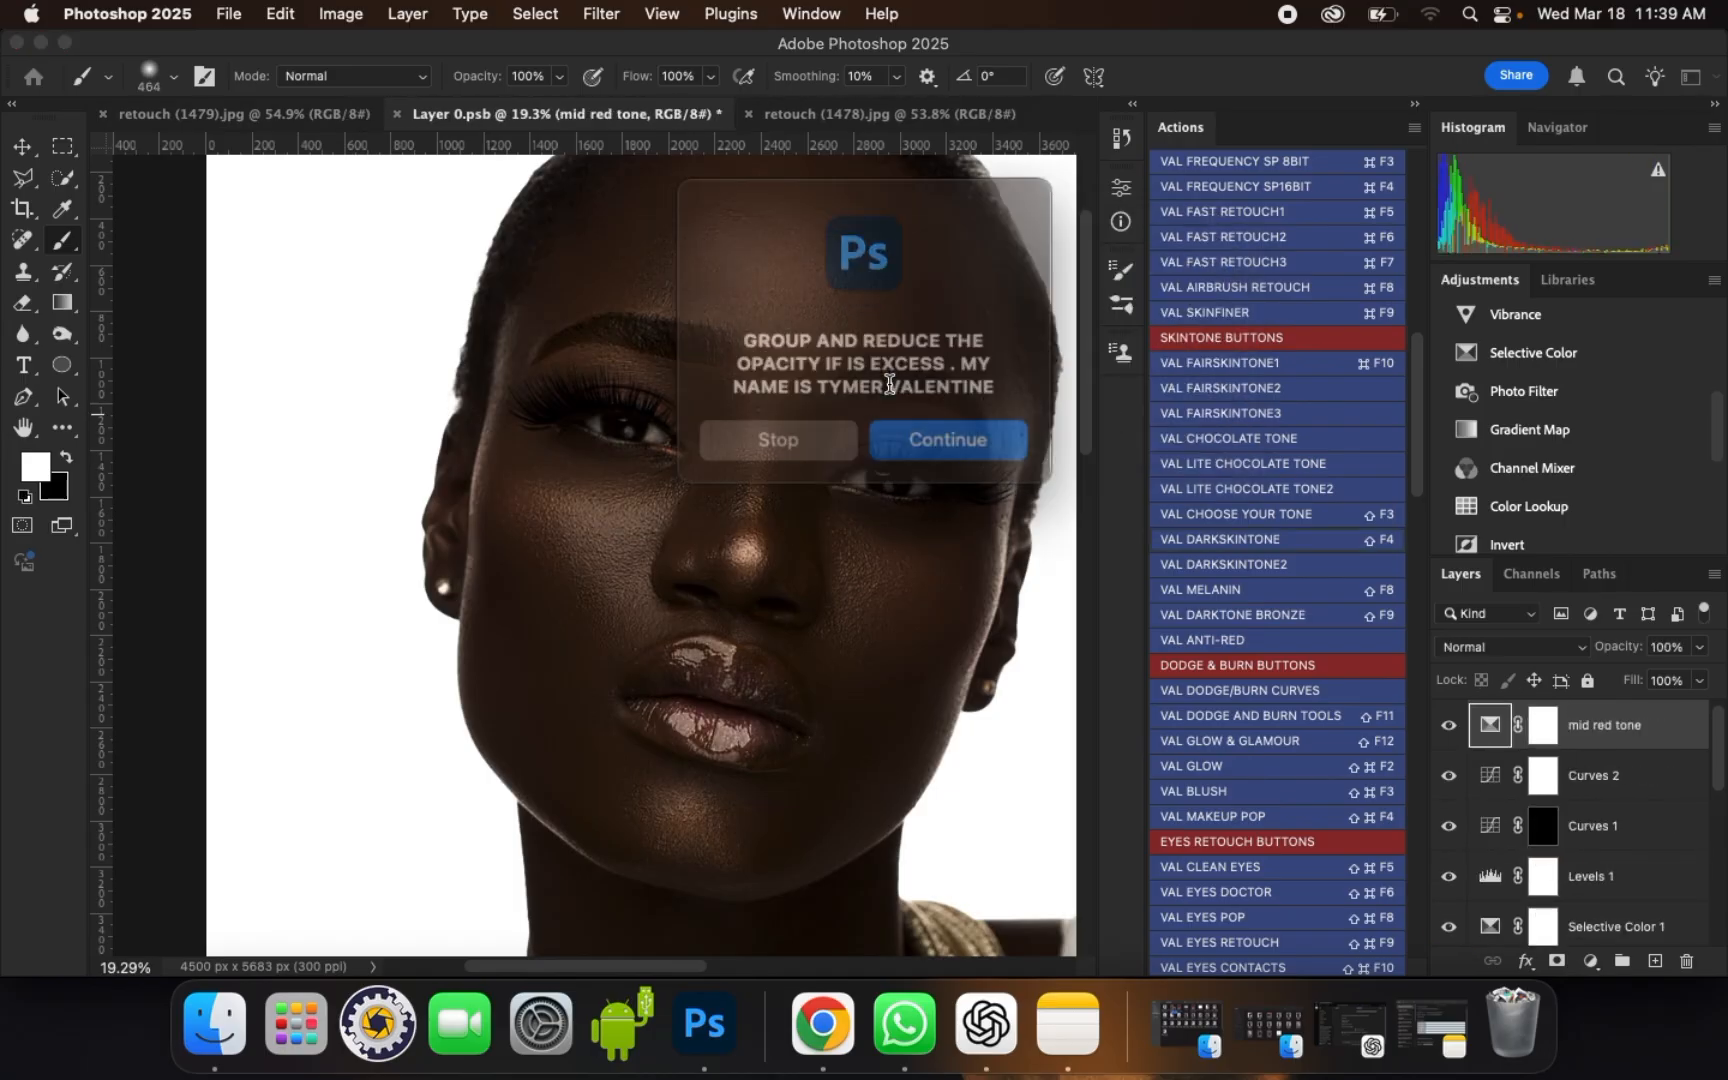
click(918, 424)
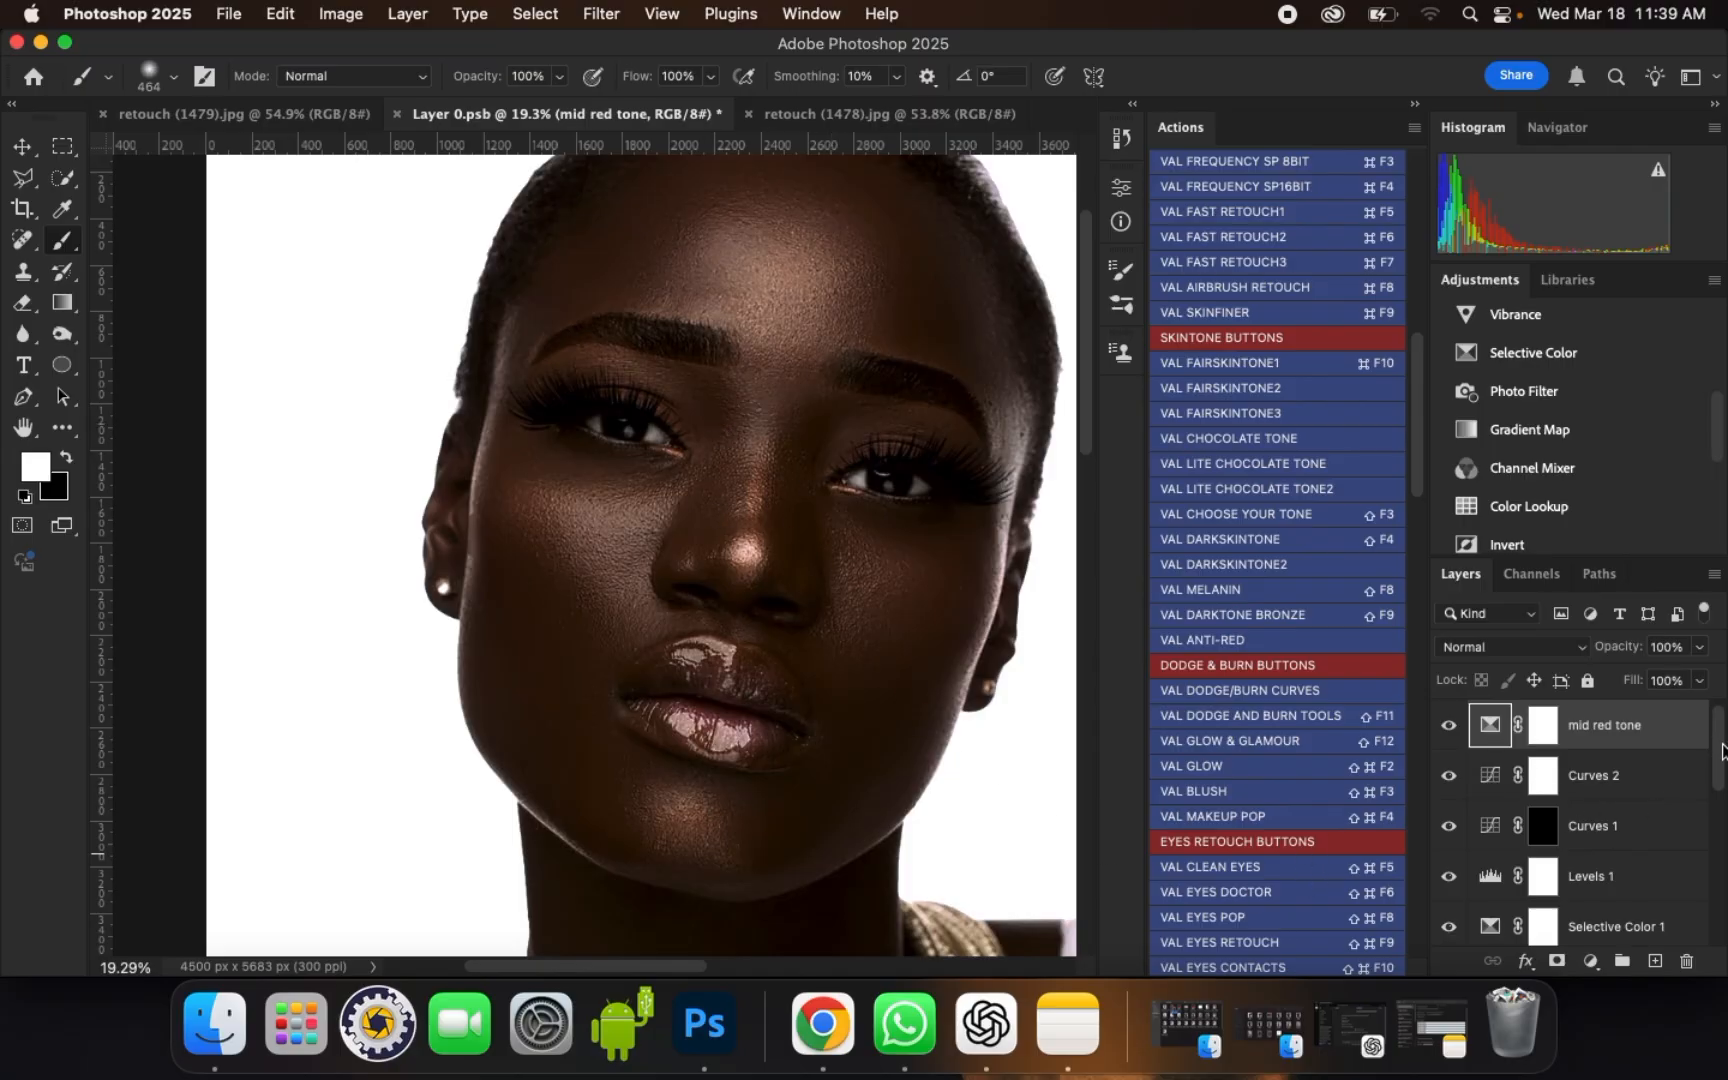
Step: Group the action's adjustment layers, from mid red tone down to Hue/Saturation 1, above Layer 2
drag(1722, 752, 1716, 856)
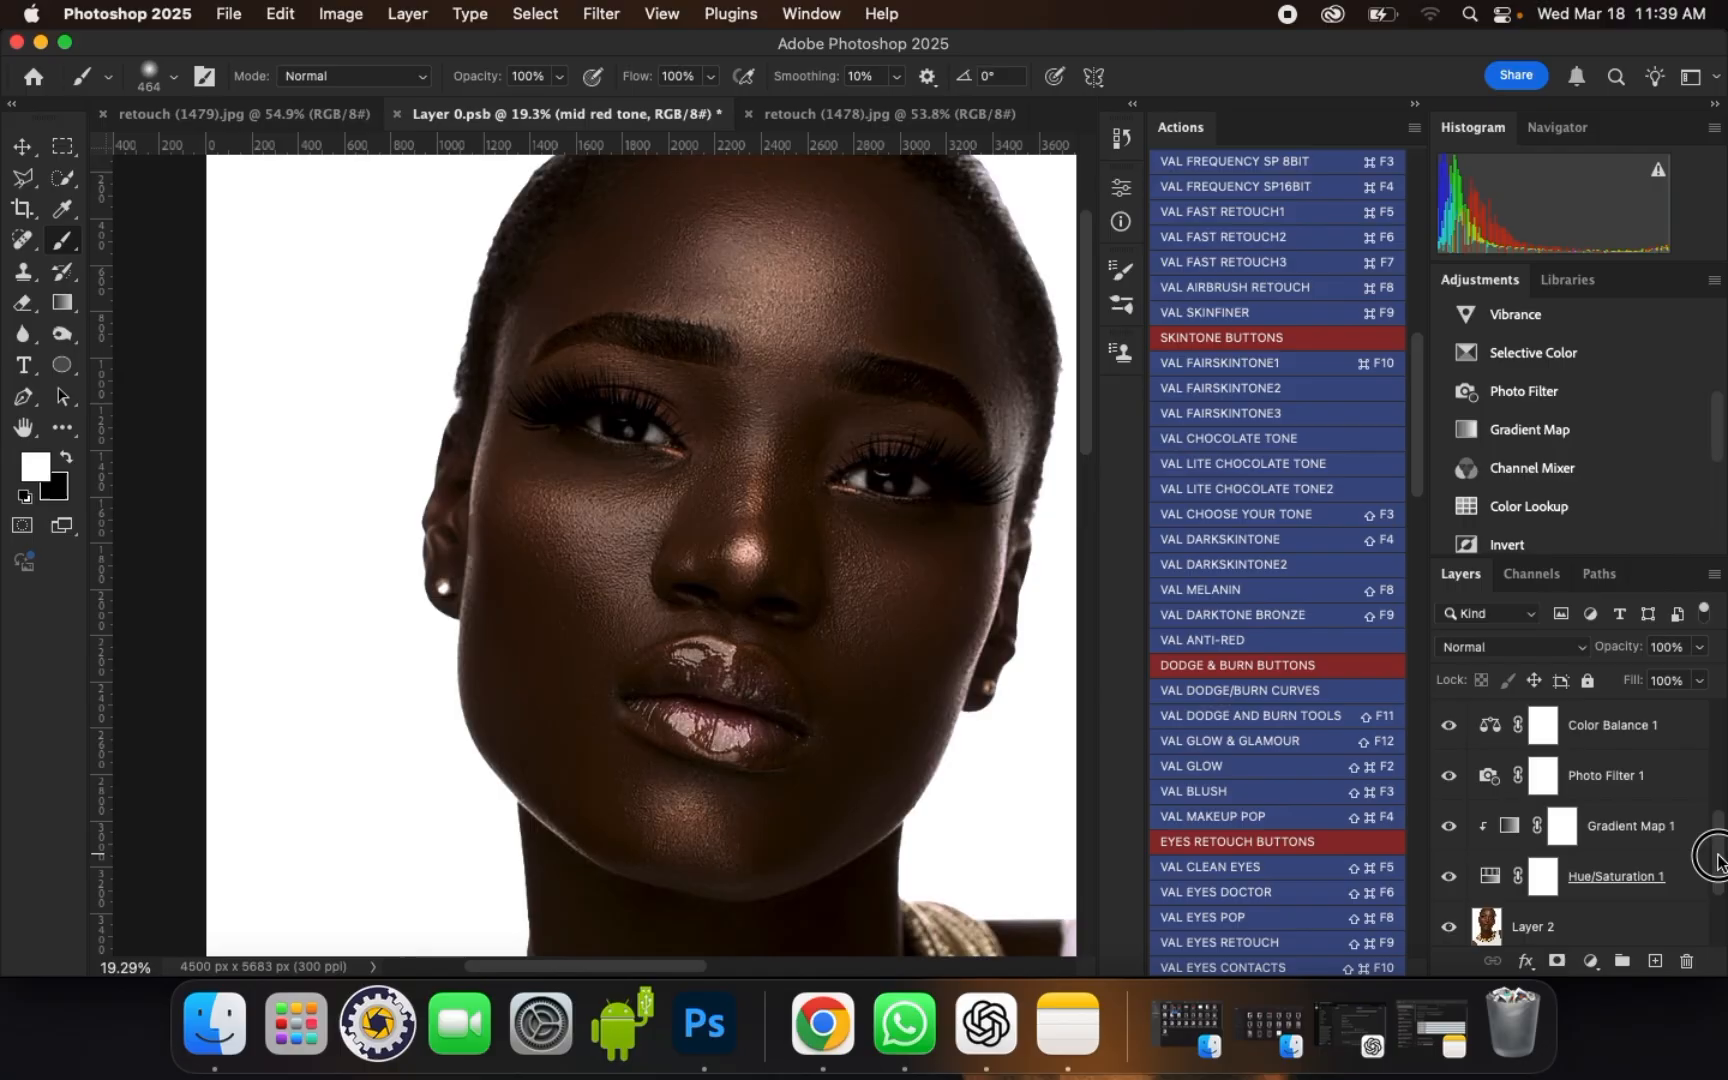
shift+click(1663, 877)
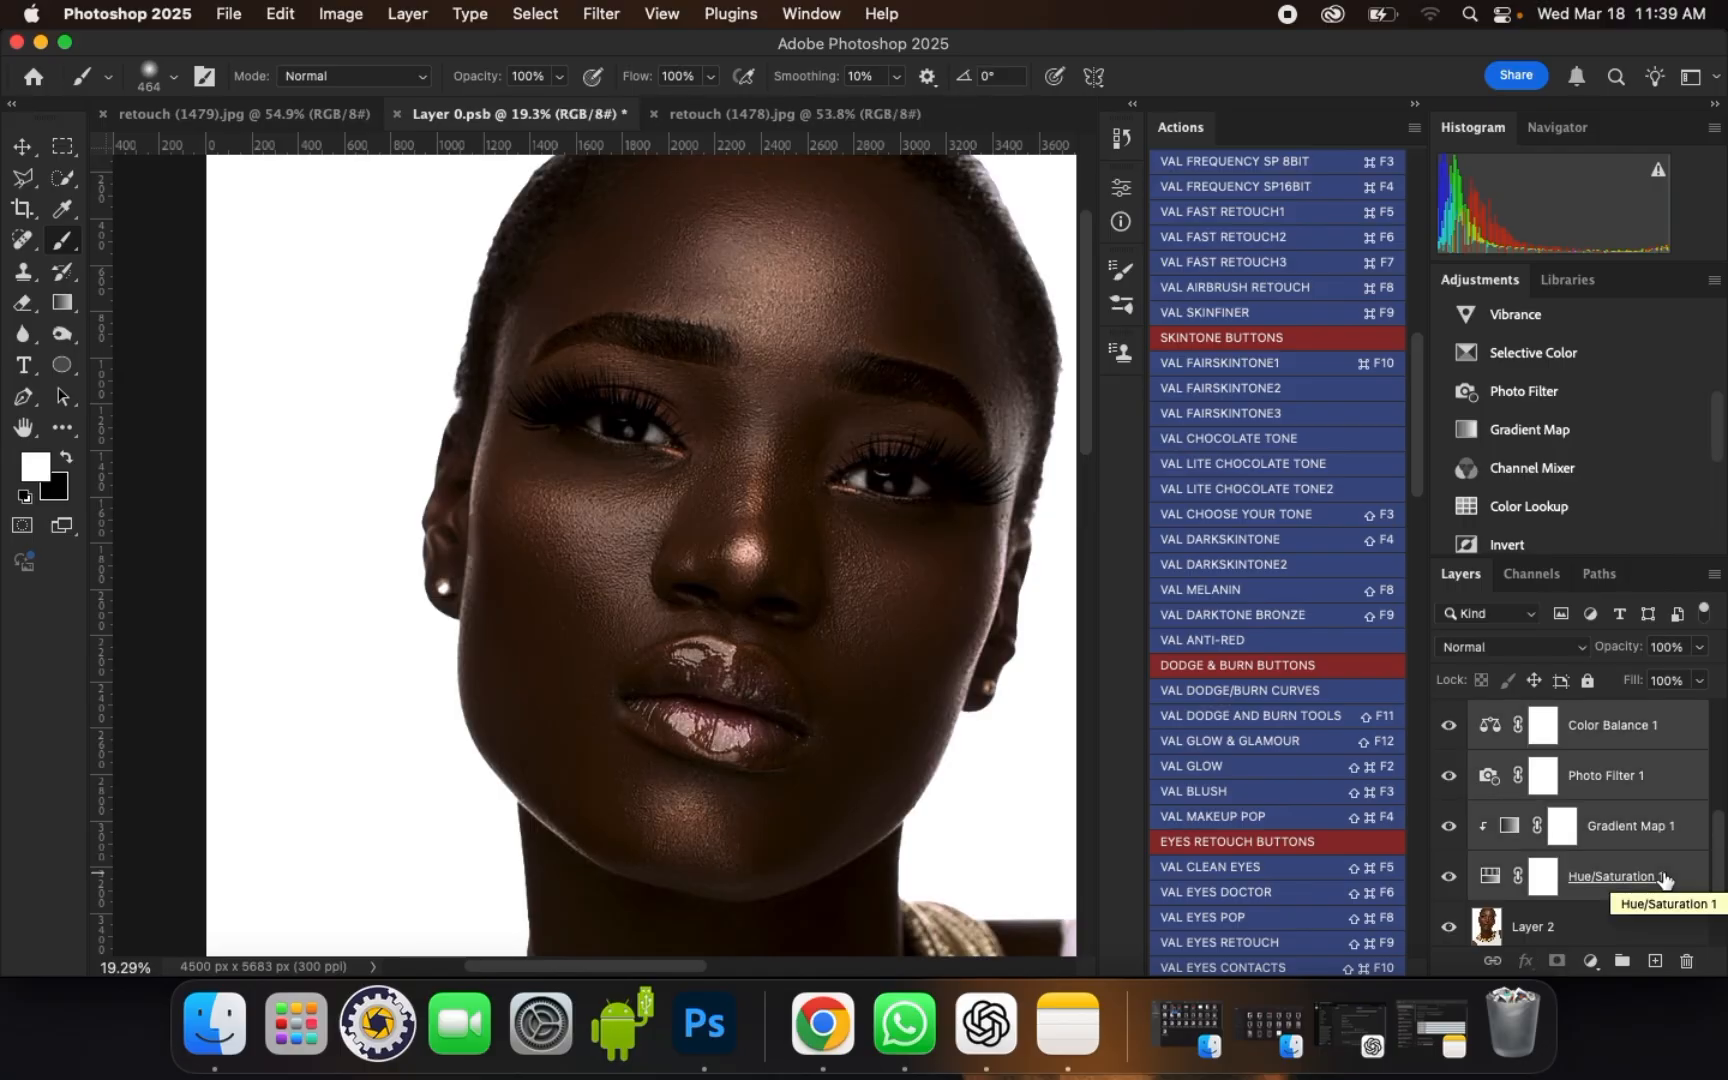
key(super+g)
Step: Compare the portrait with and without the dark skin tone group and inspect the skin at different magnifications
scroll(704, 458, down, 1)
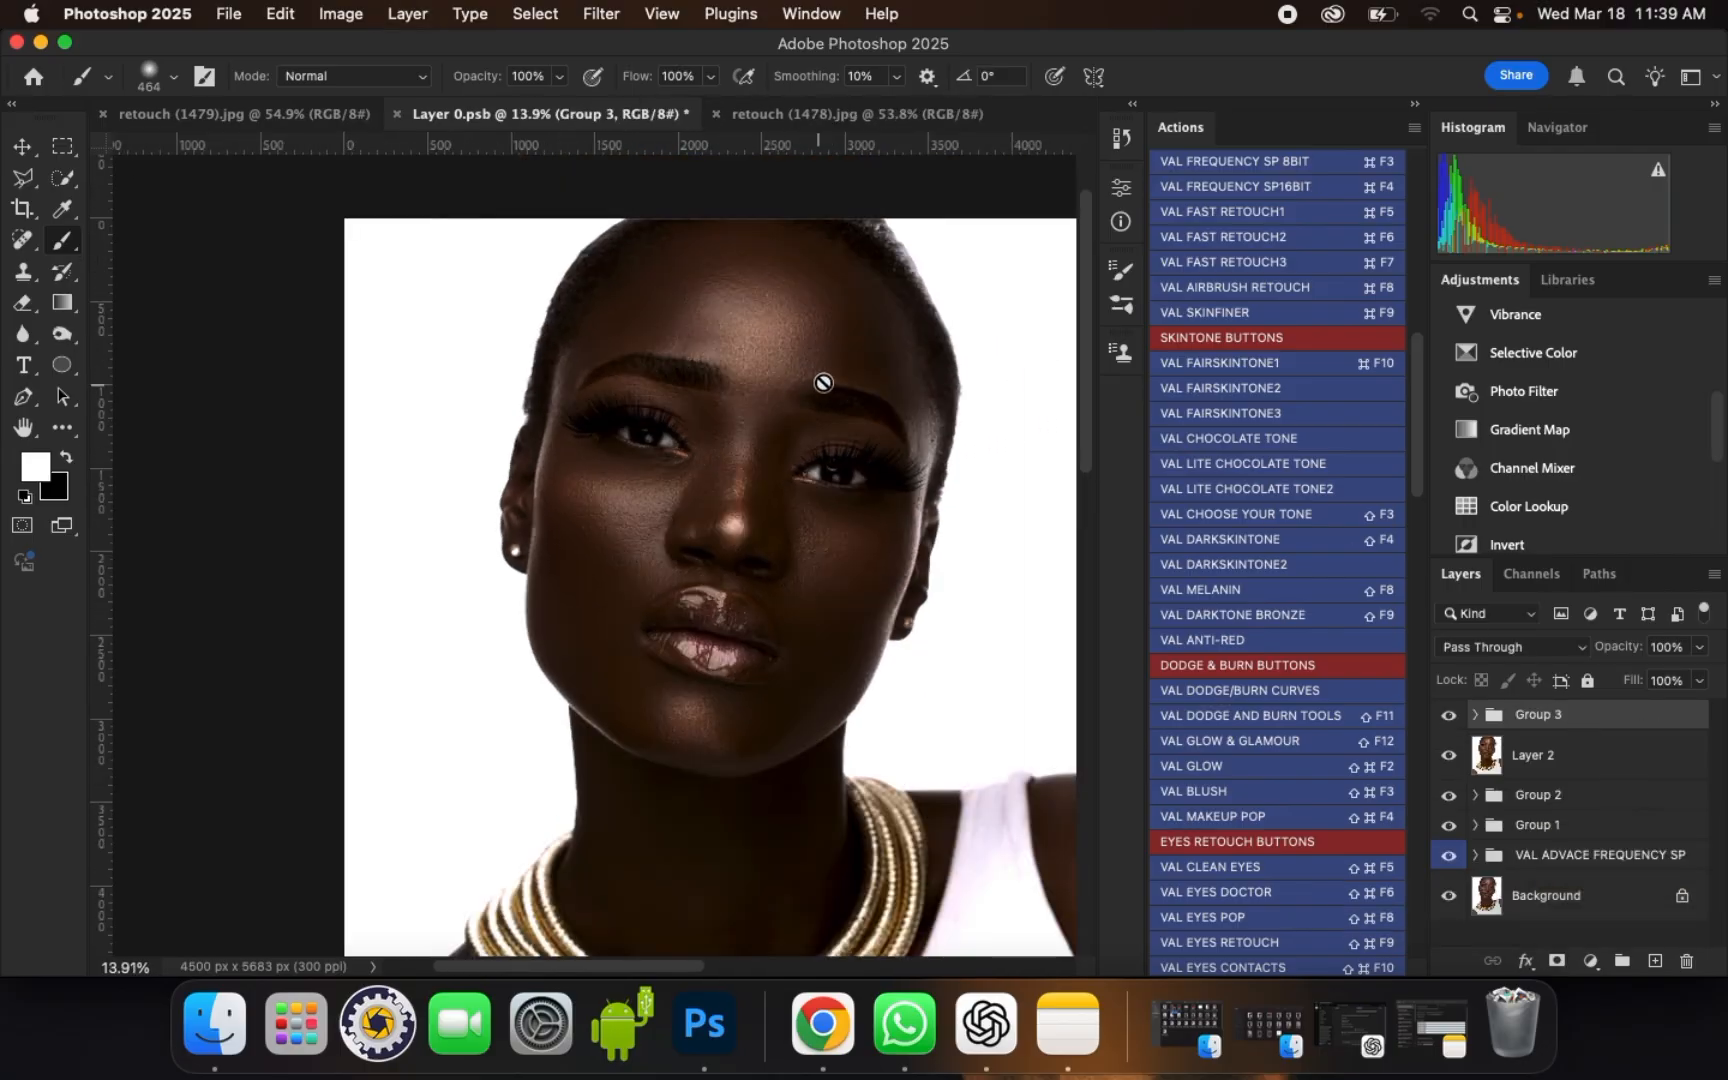
scroll(692, 350, down, 1)
scroll(774, 470, up, 1)
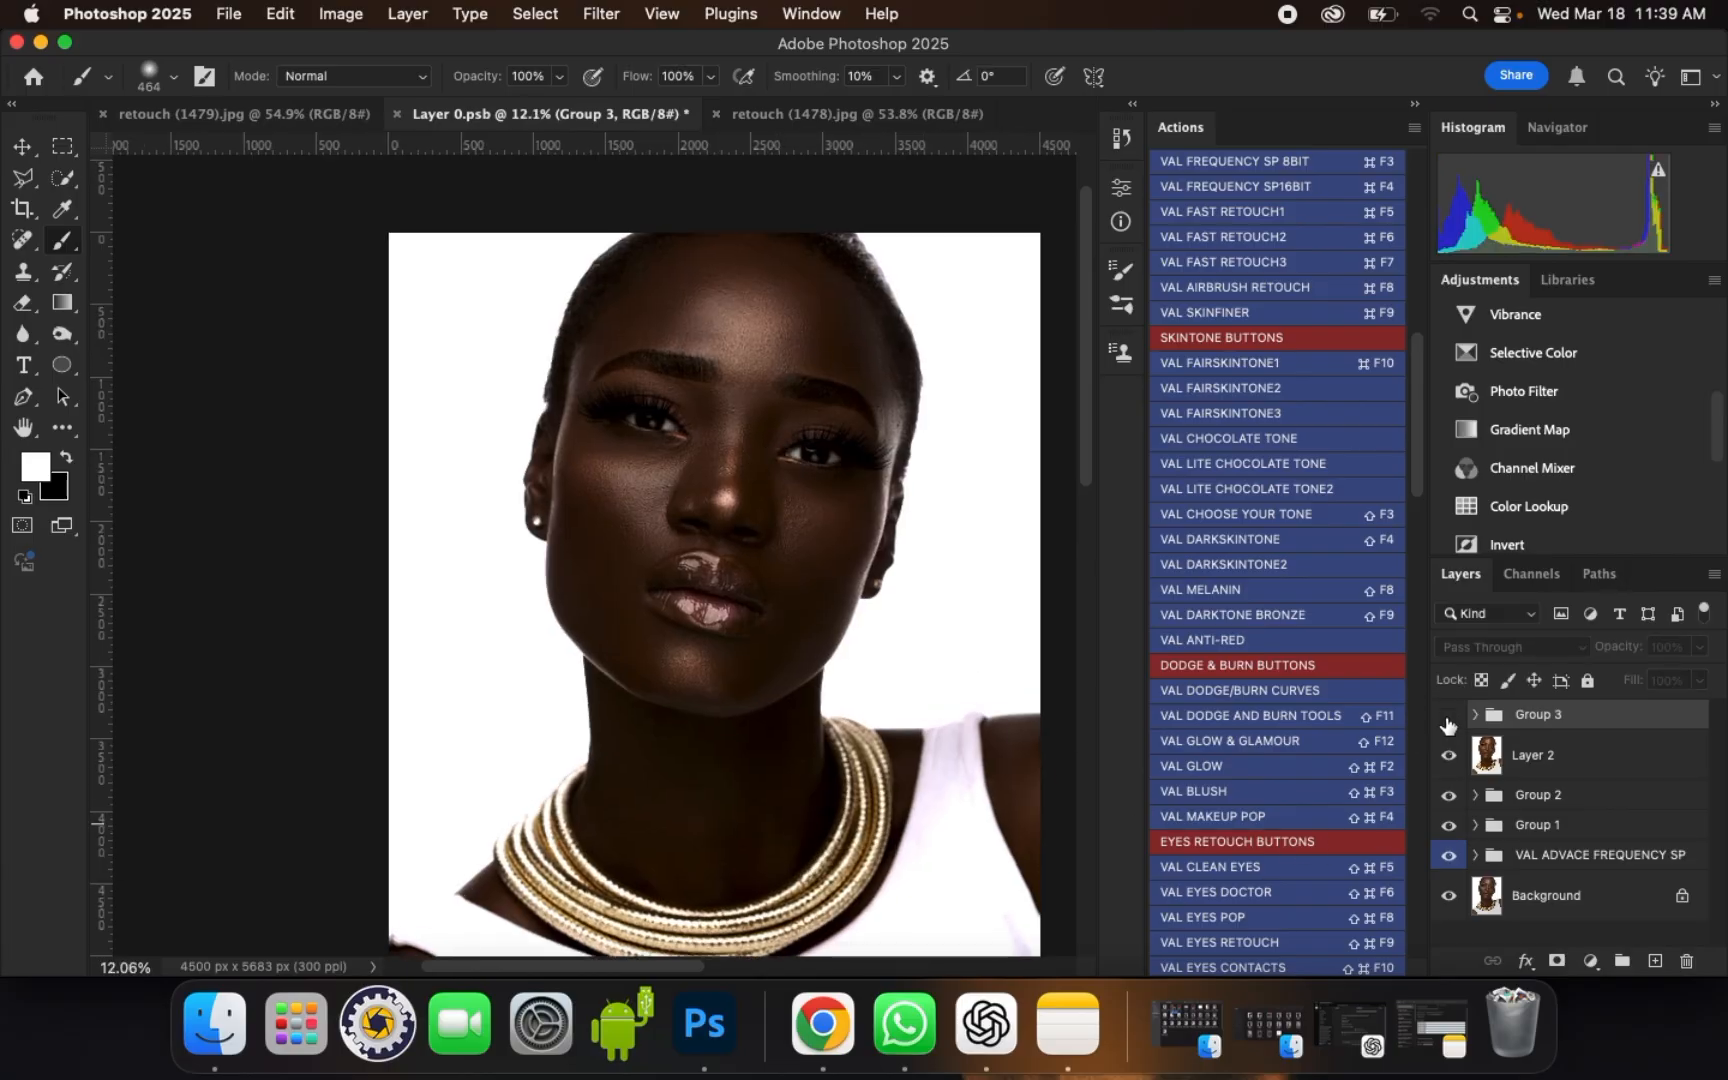
click(1447, 718)
click(1447, 718)
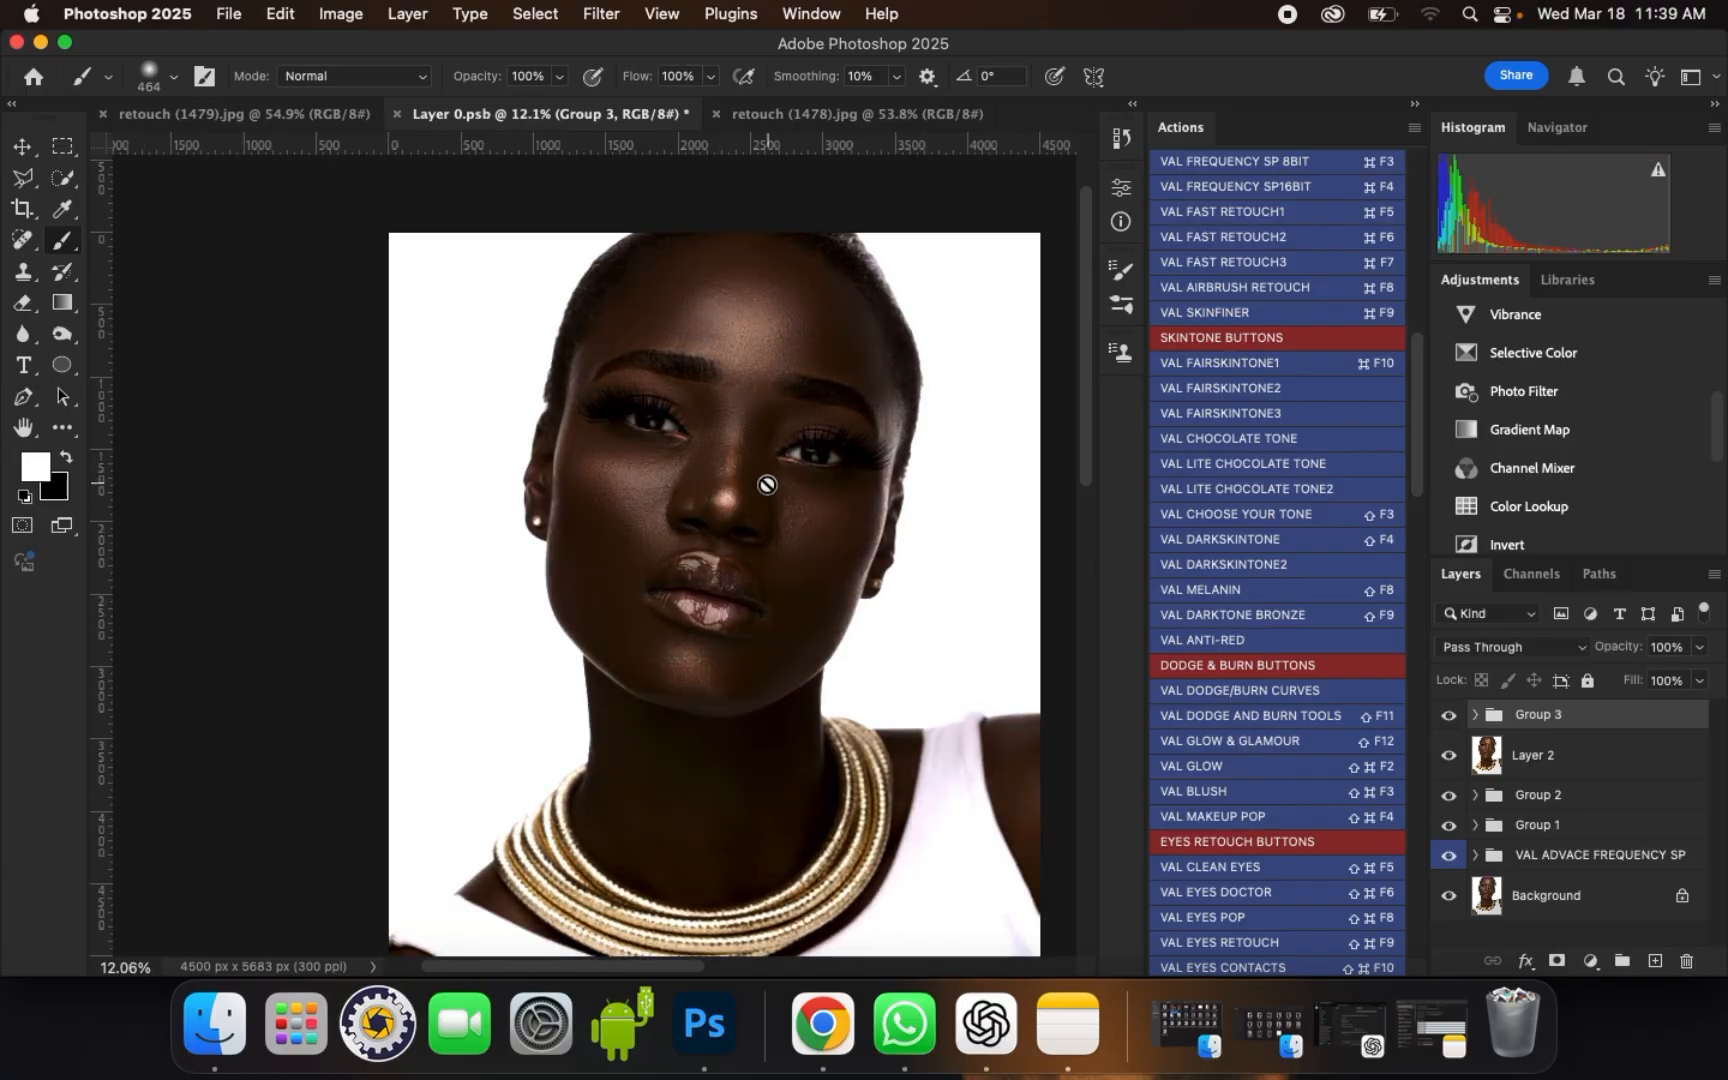
scroll(768, 485, up, 1)
scroll(765, 480, down, 2)
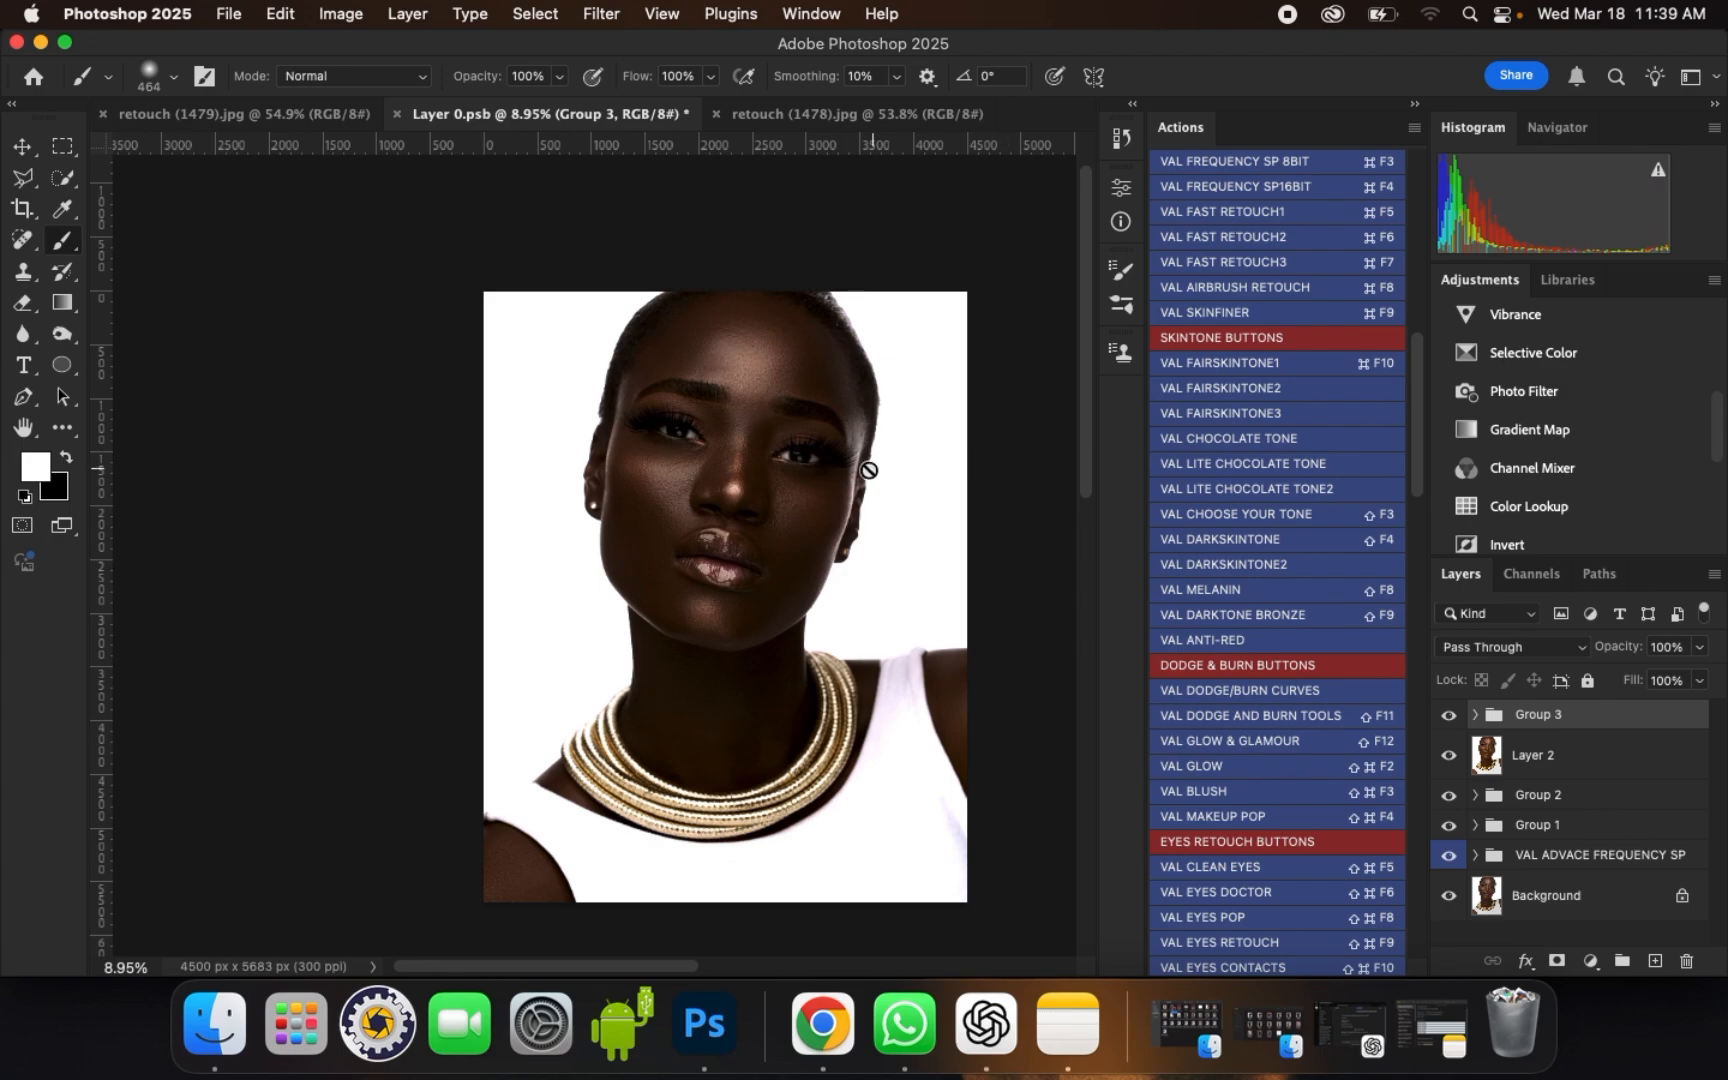
scroll(800, 466, up, 1)
scroll(755, 470, up, 1)
scroll(733, 403, up, 5)
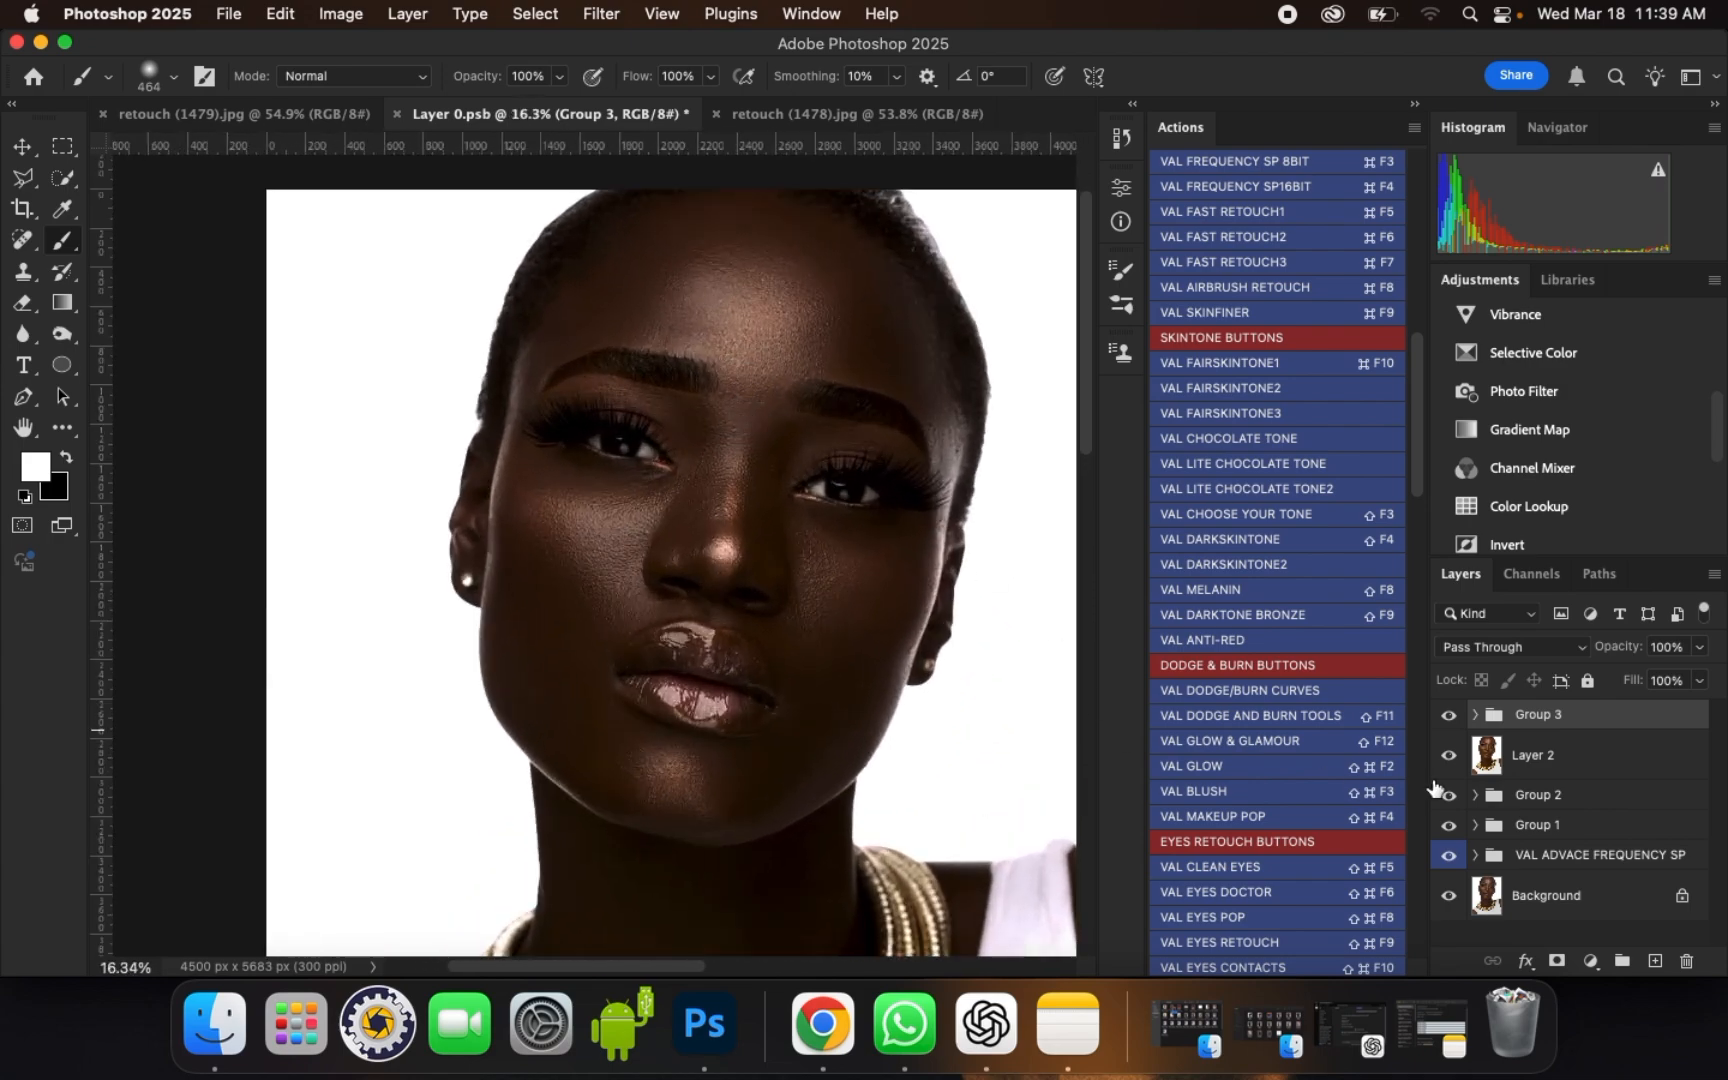
Step: Try 66% and 100% opacity on the dark skin tone group, then settle on 80%
click(1699, 648)
drag(1690, 670, 1667, 676)
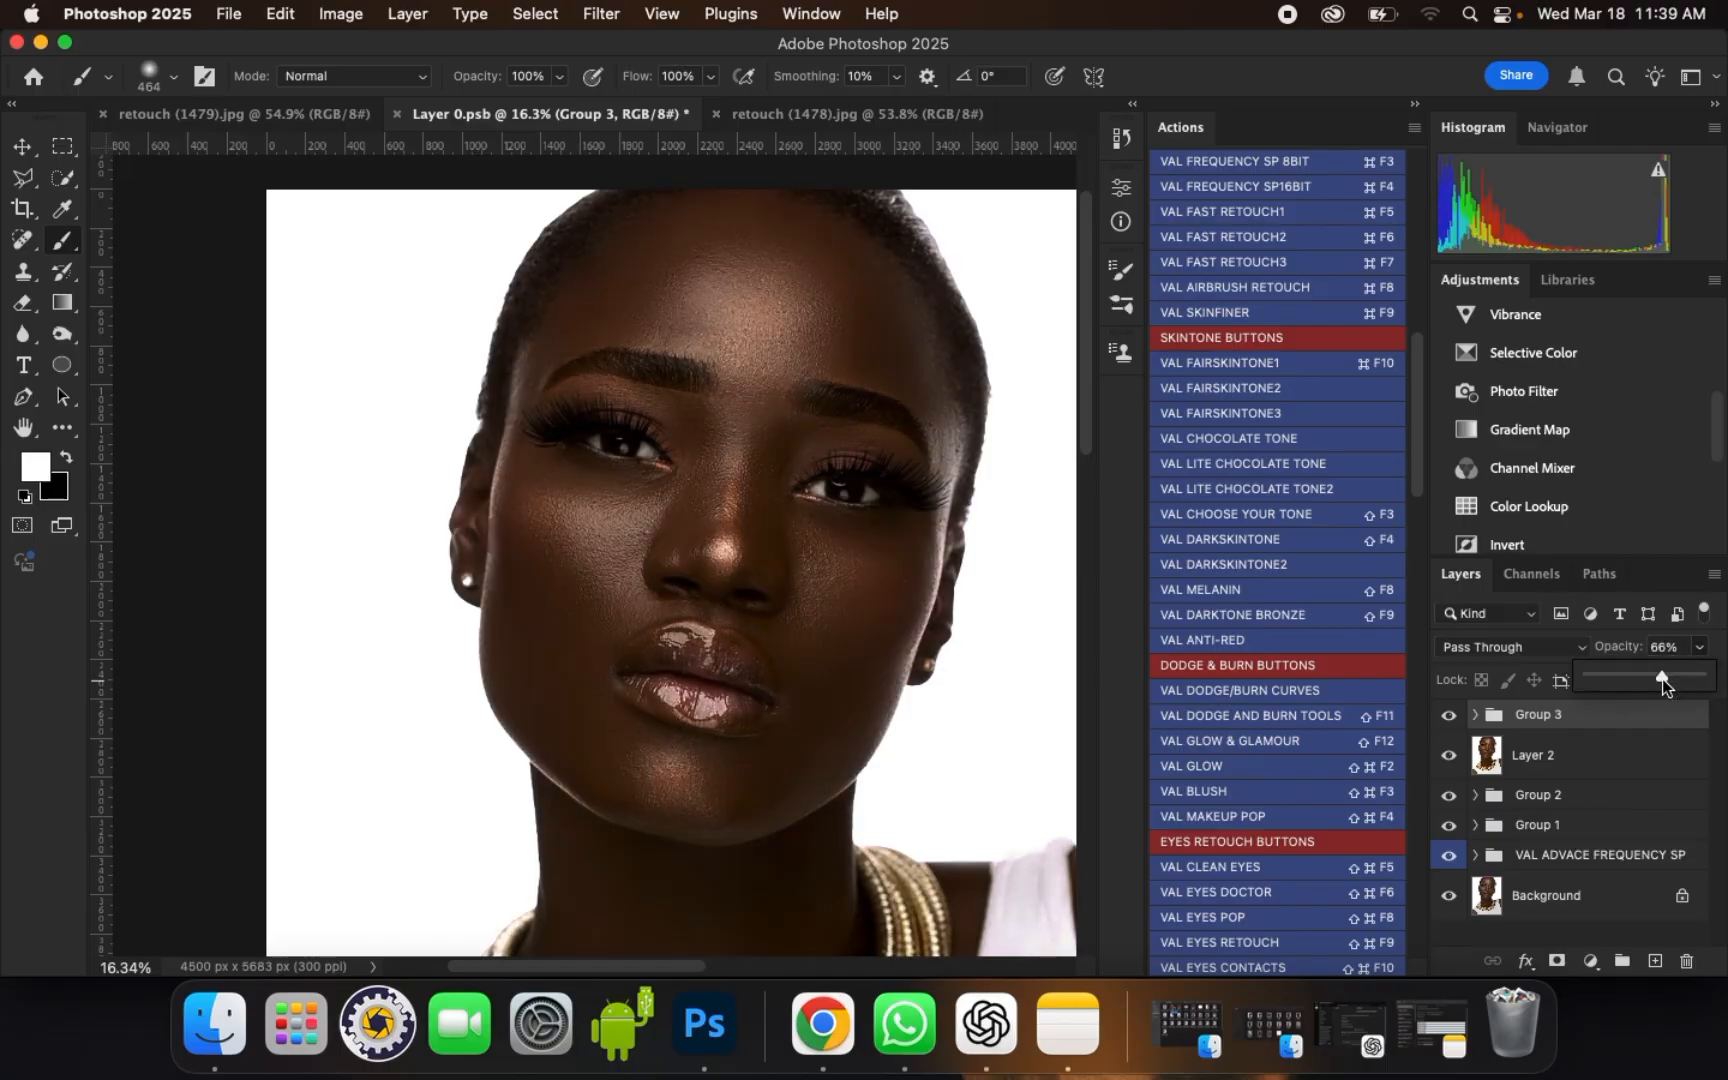
scroll(745, 376, down, 5)
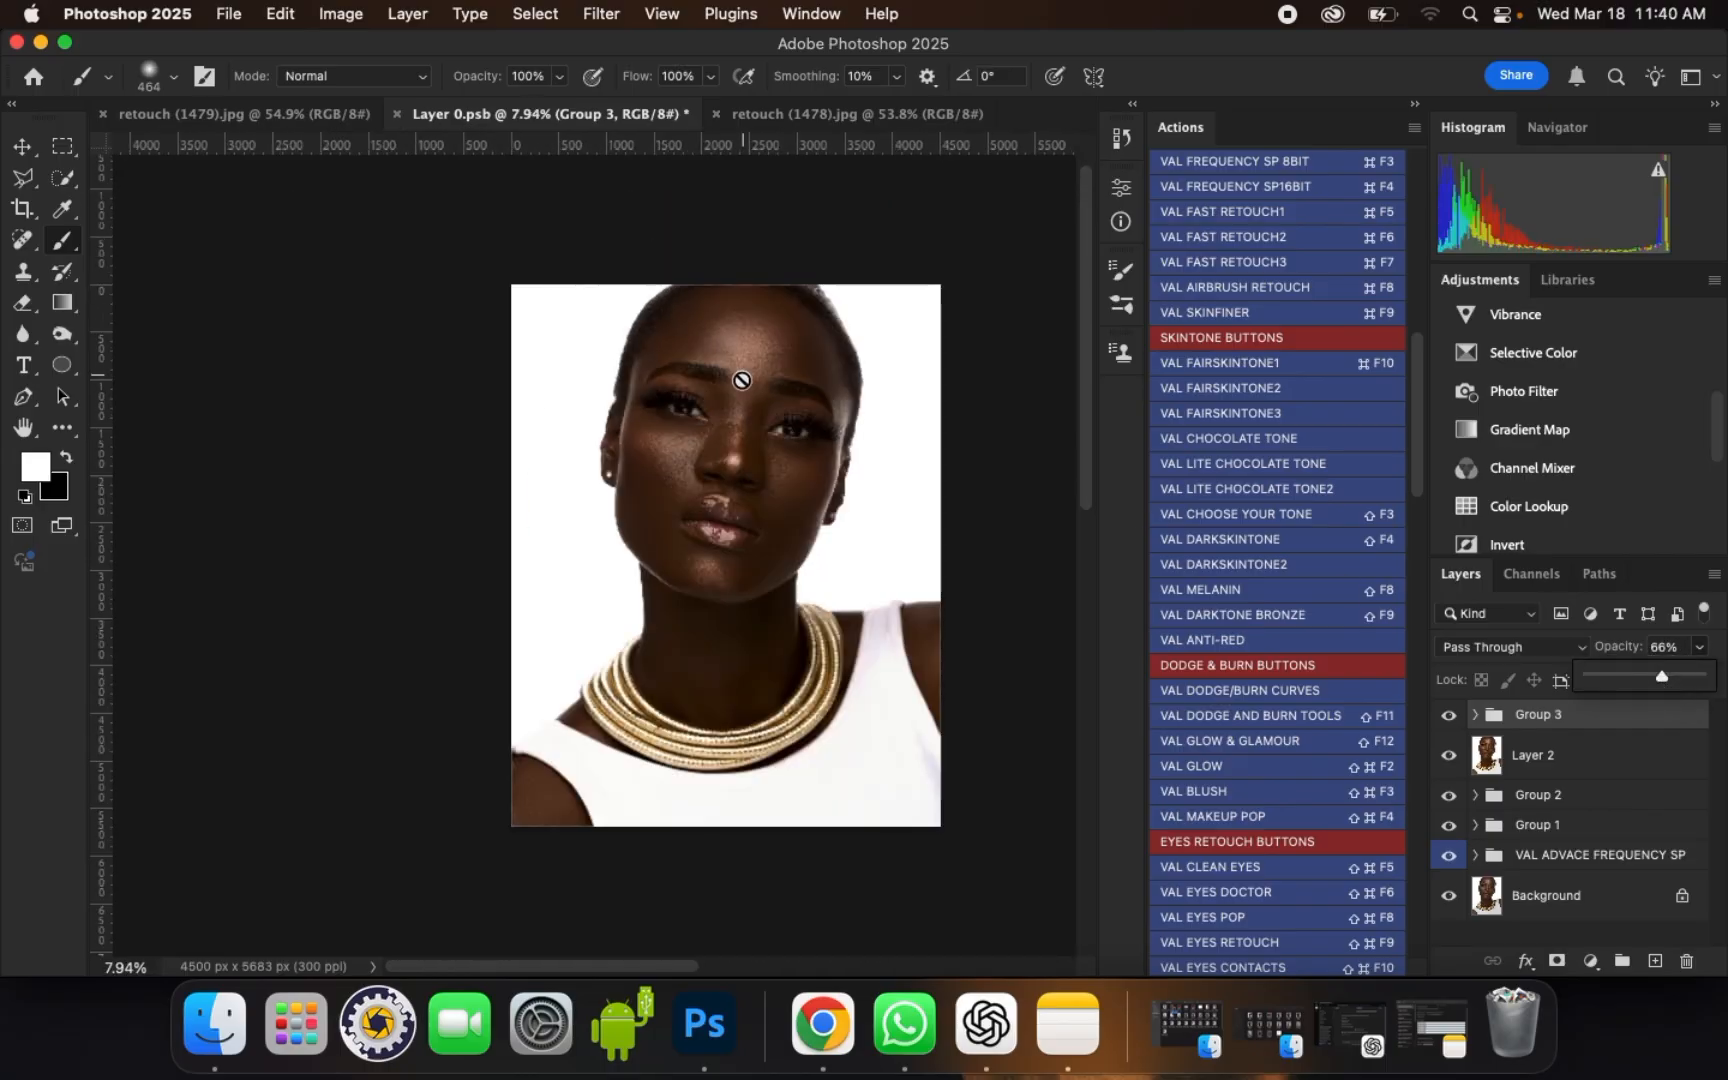
scroll(737, 382, up, 3)
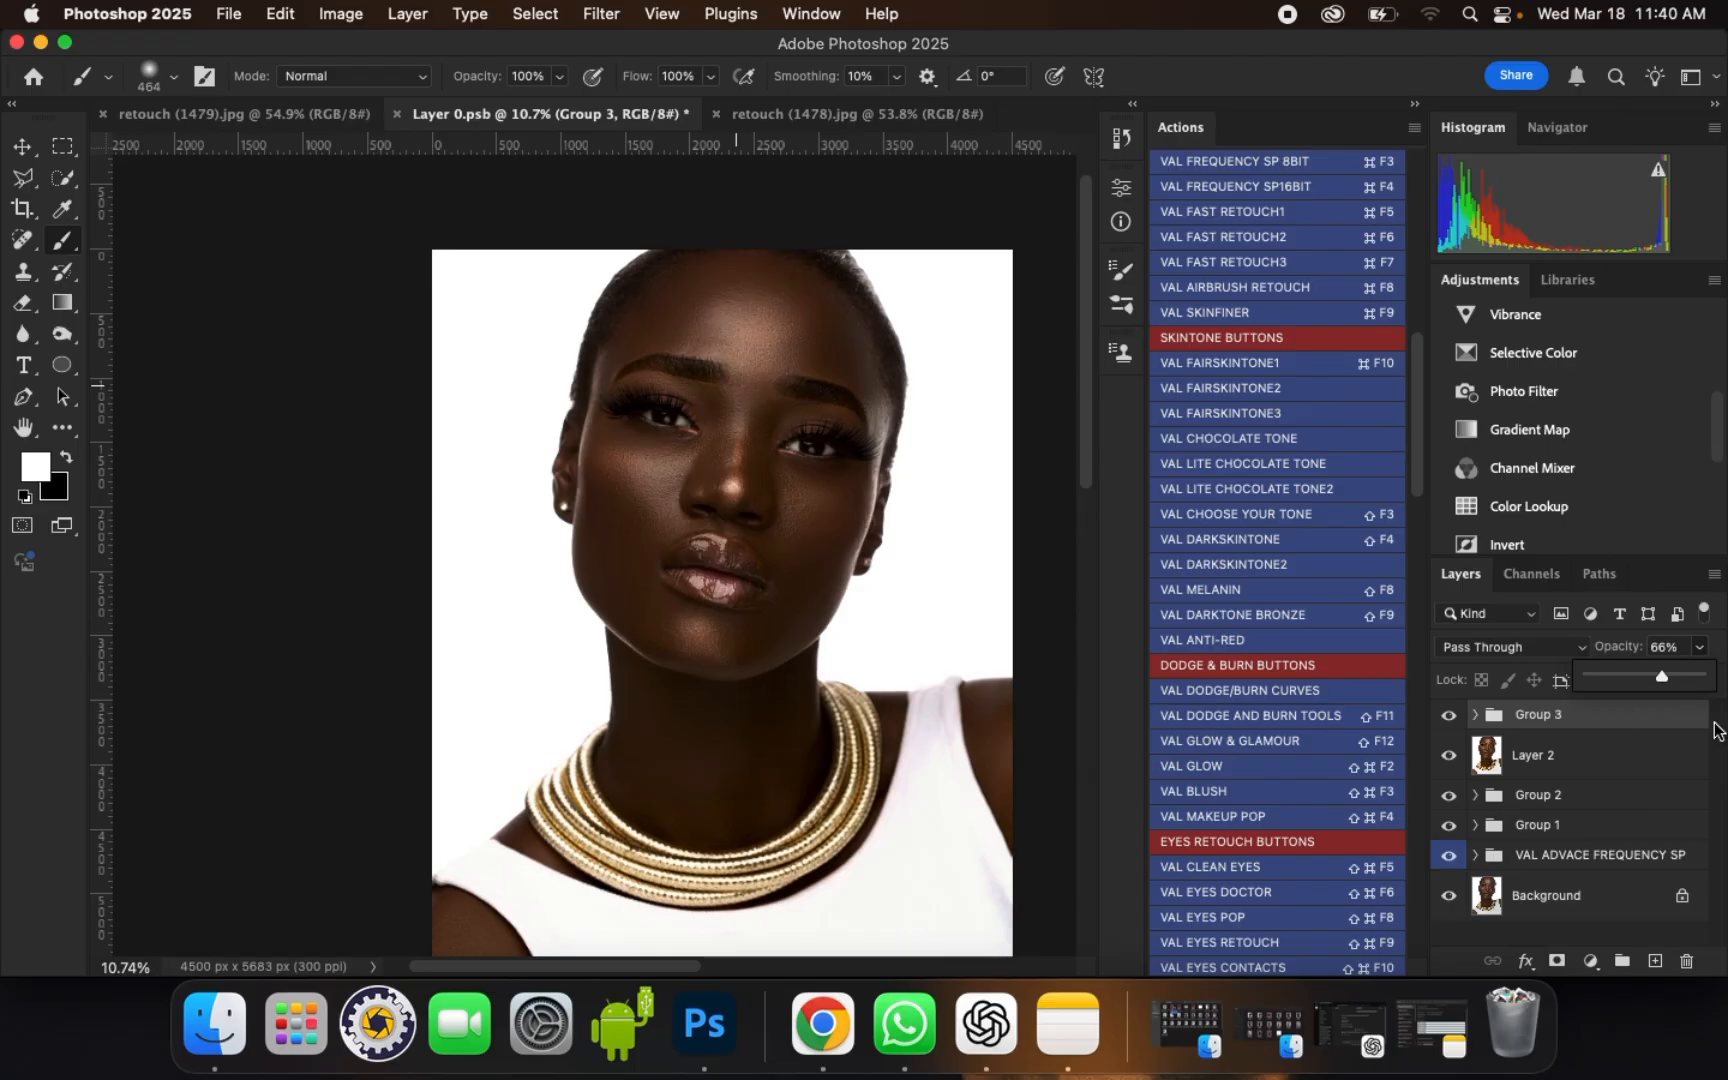
drag(1663, 677, 1718, 677)
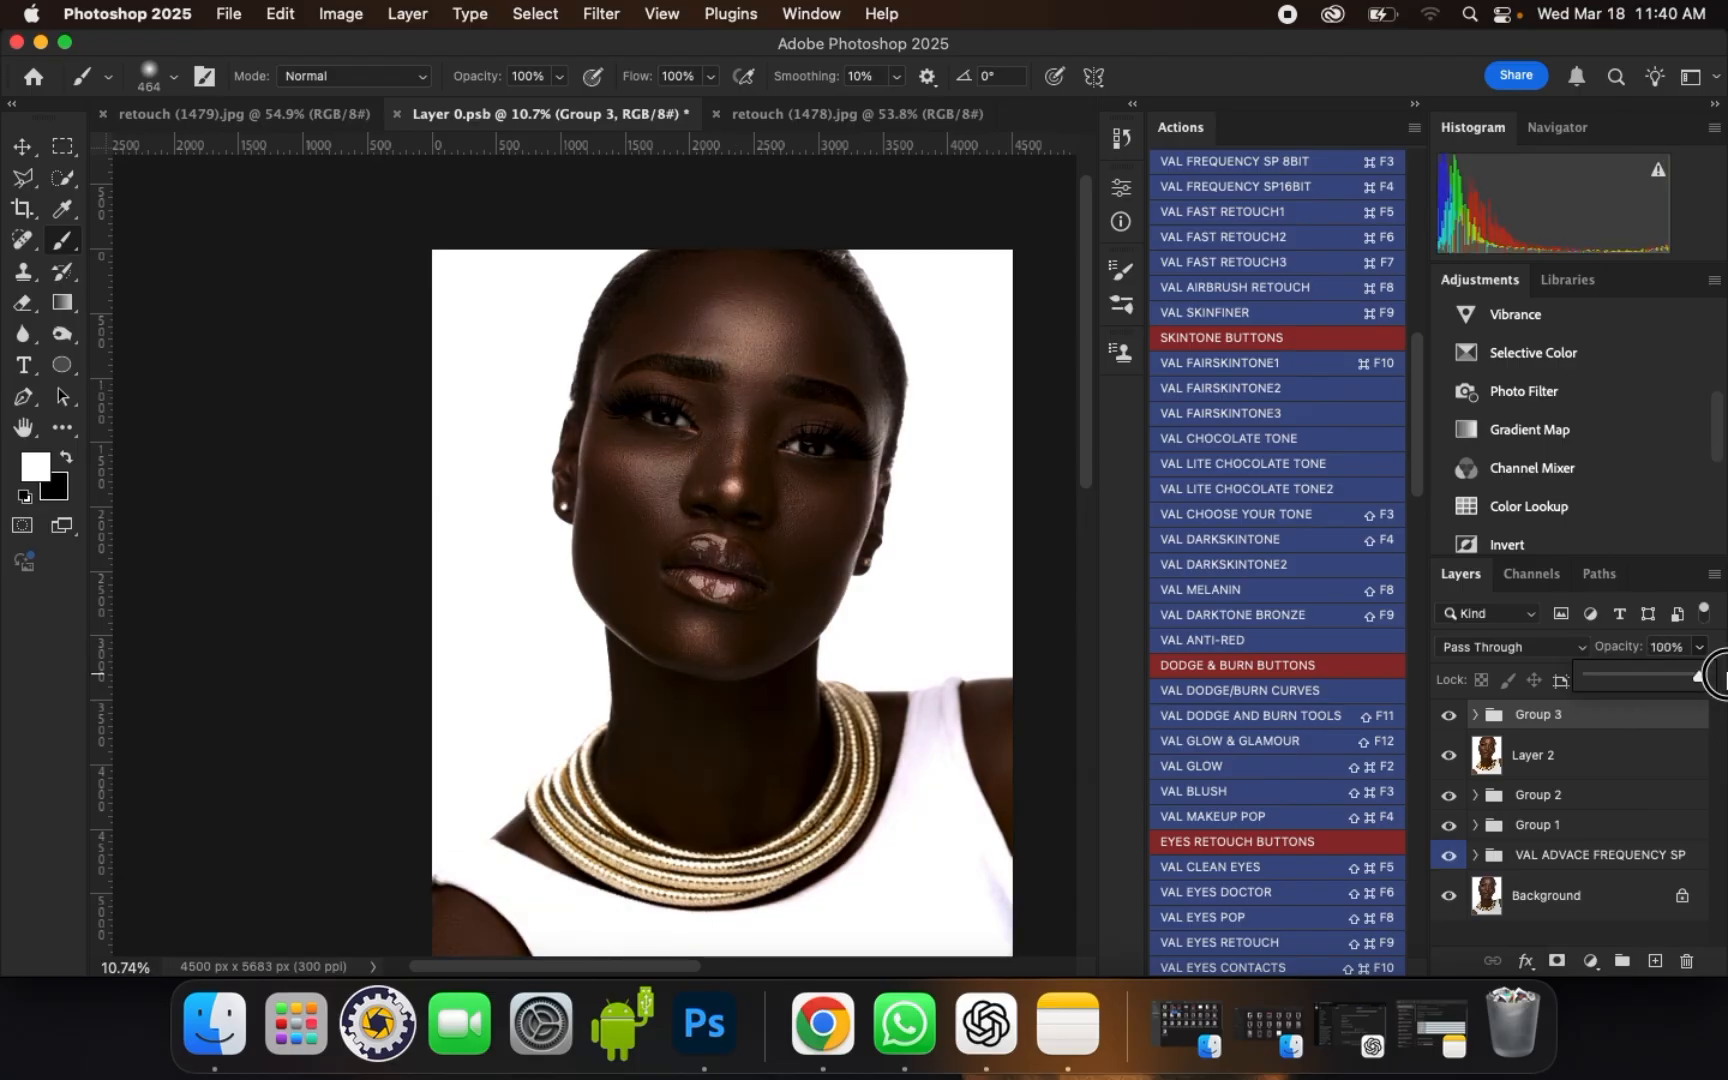
drag(1718, 677, 1678, 687)
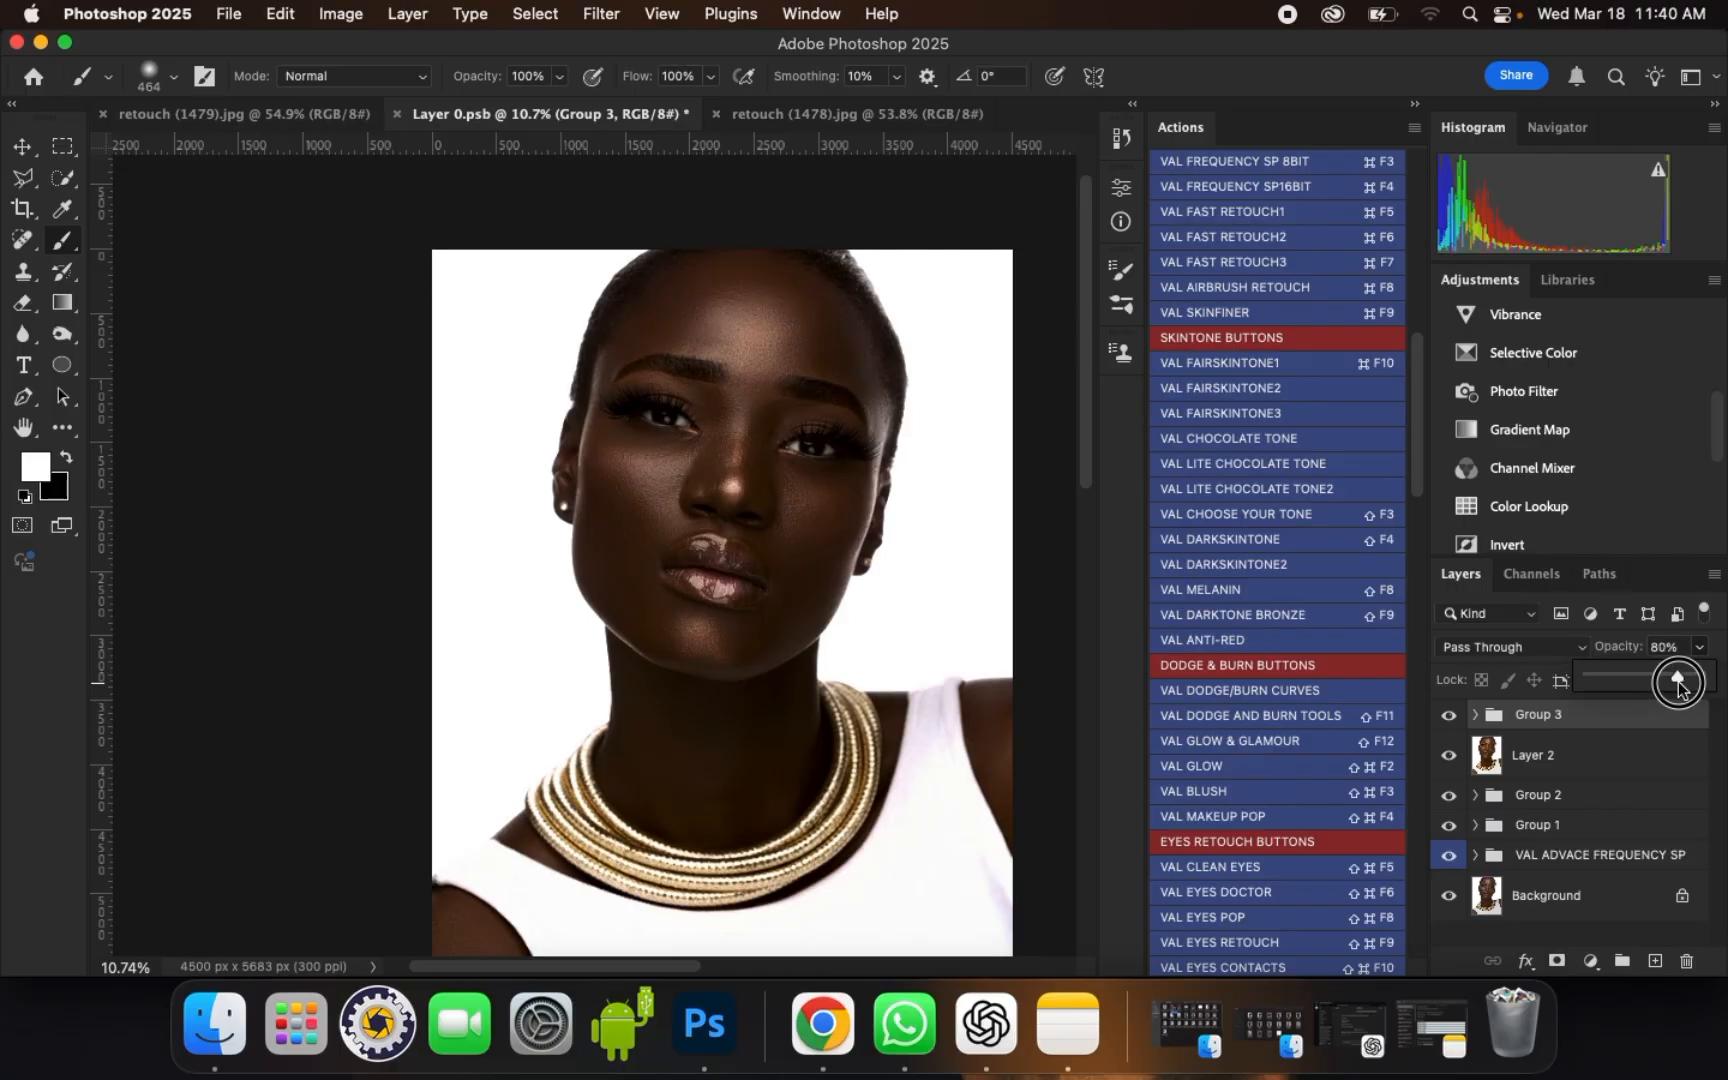
Step: Examine the reduced skin tone effect on the full portrait and close up, switching Group 3 off and on for comparison
scroll(754, 417, up, 5)
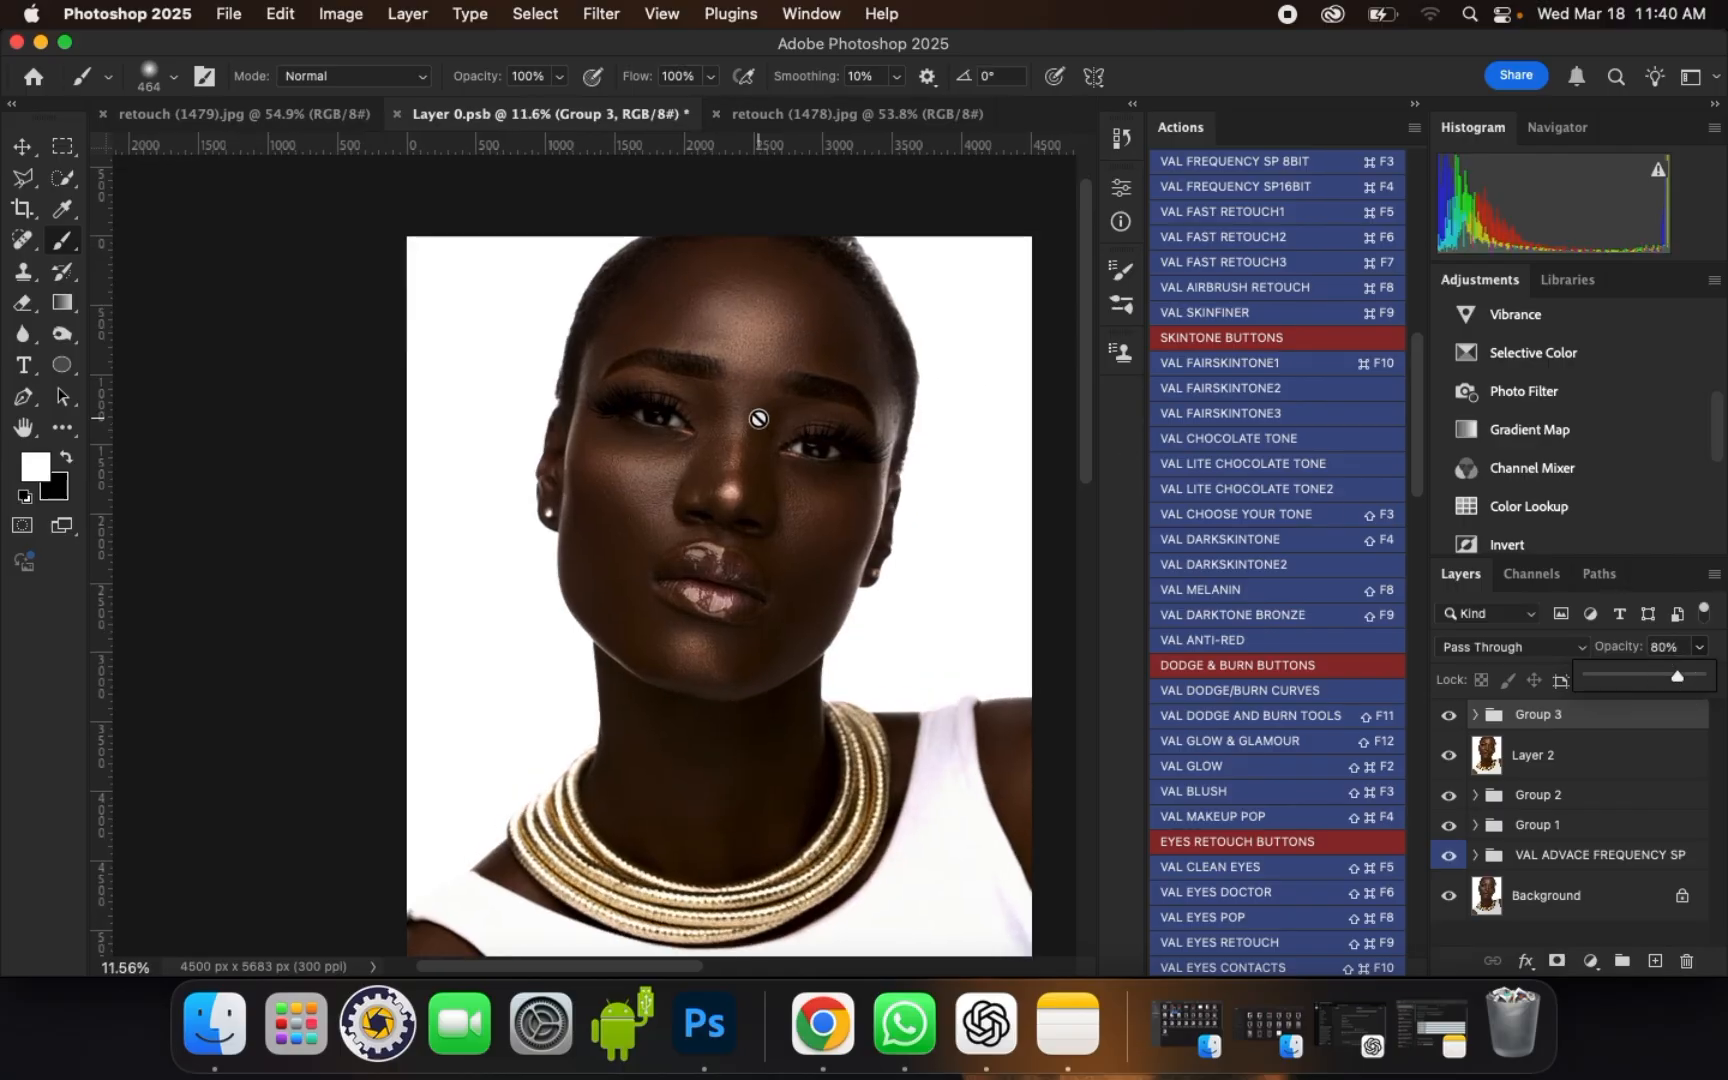
scroll(720, 400, up, 3)
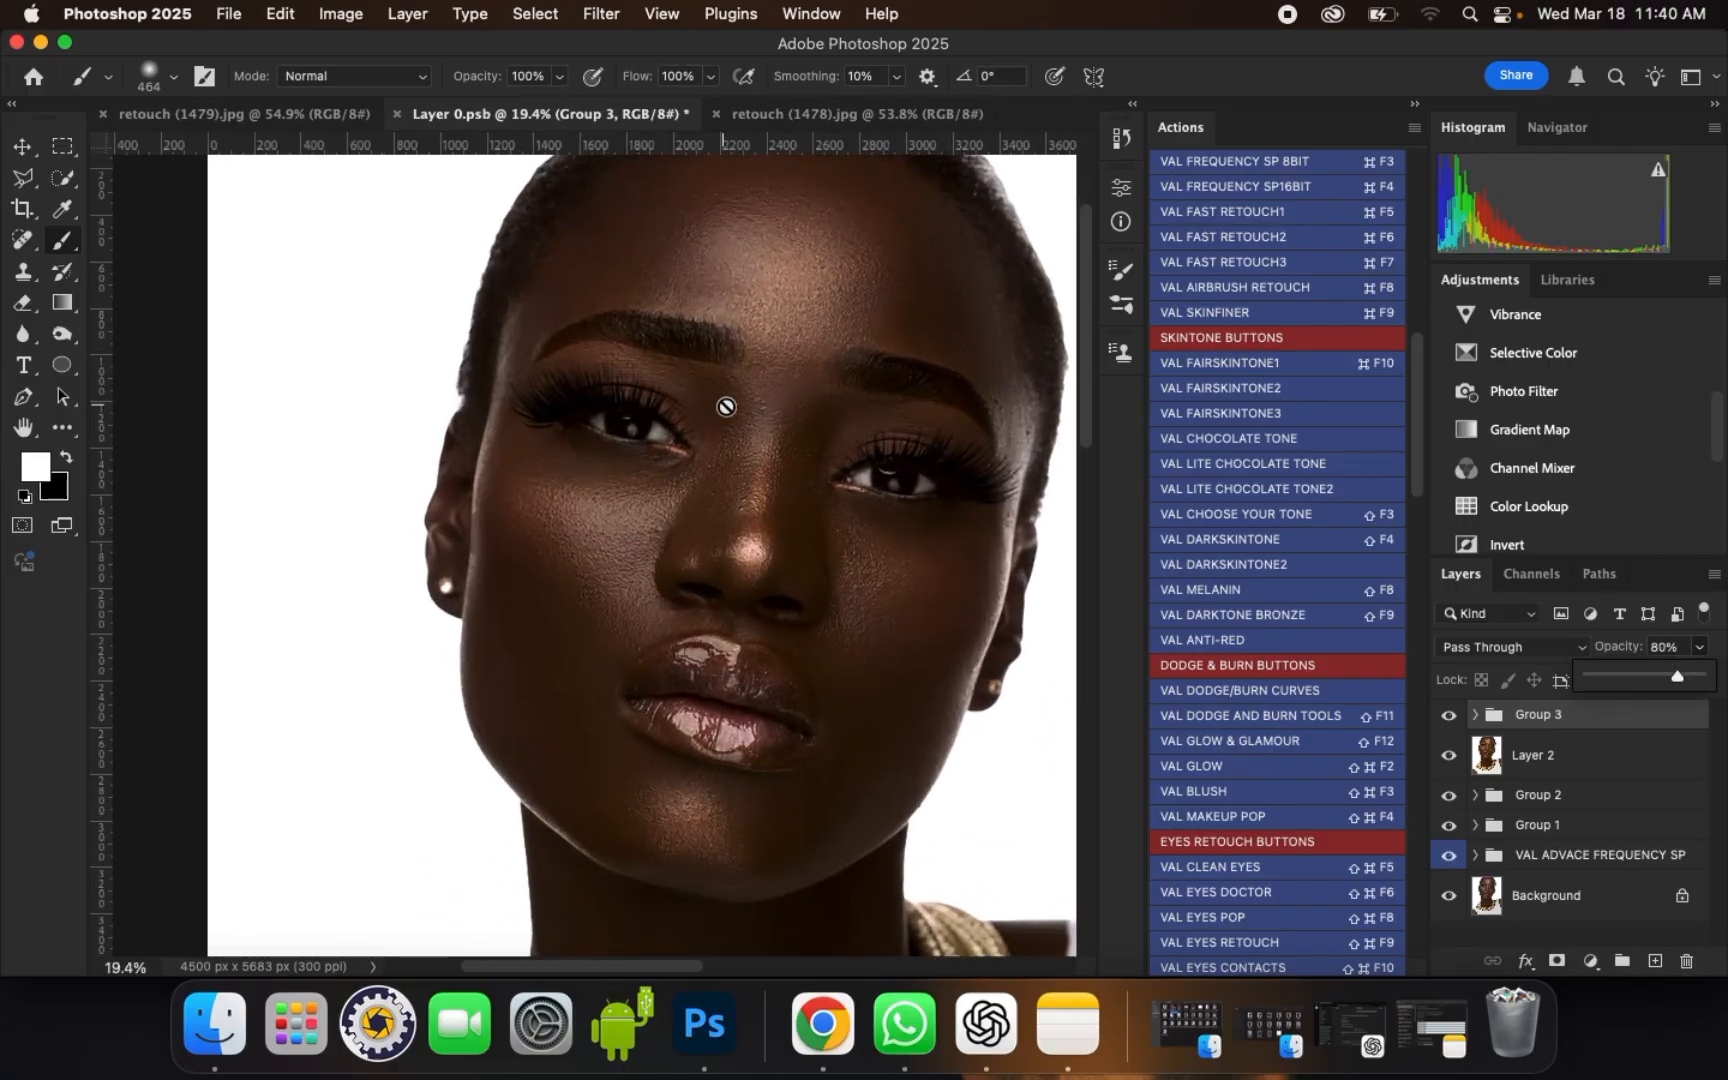
scroll(719, 411, down, 2)
scroll(719, 411, down, 3)
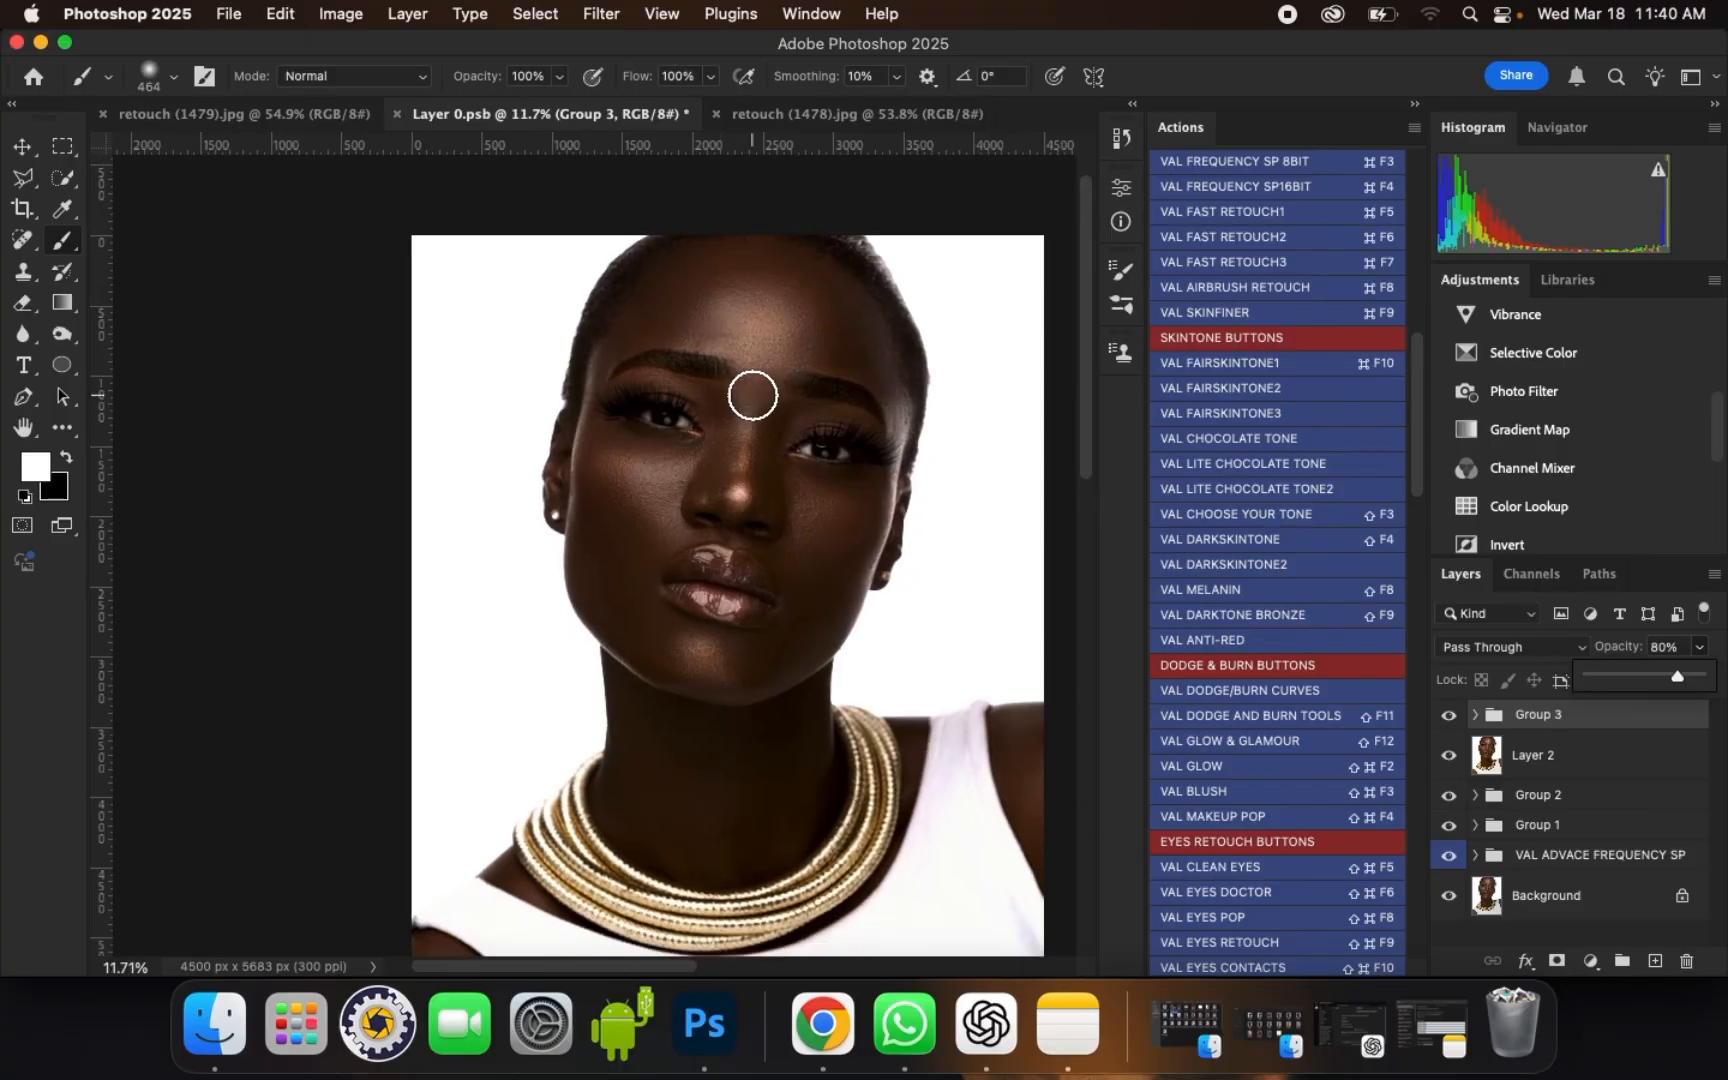
click(1448, 714)
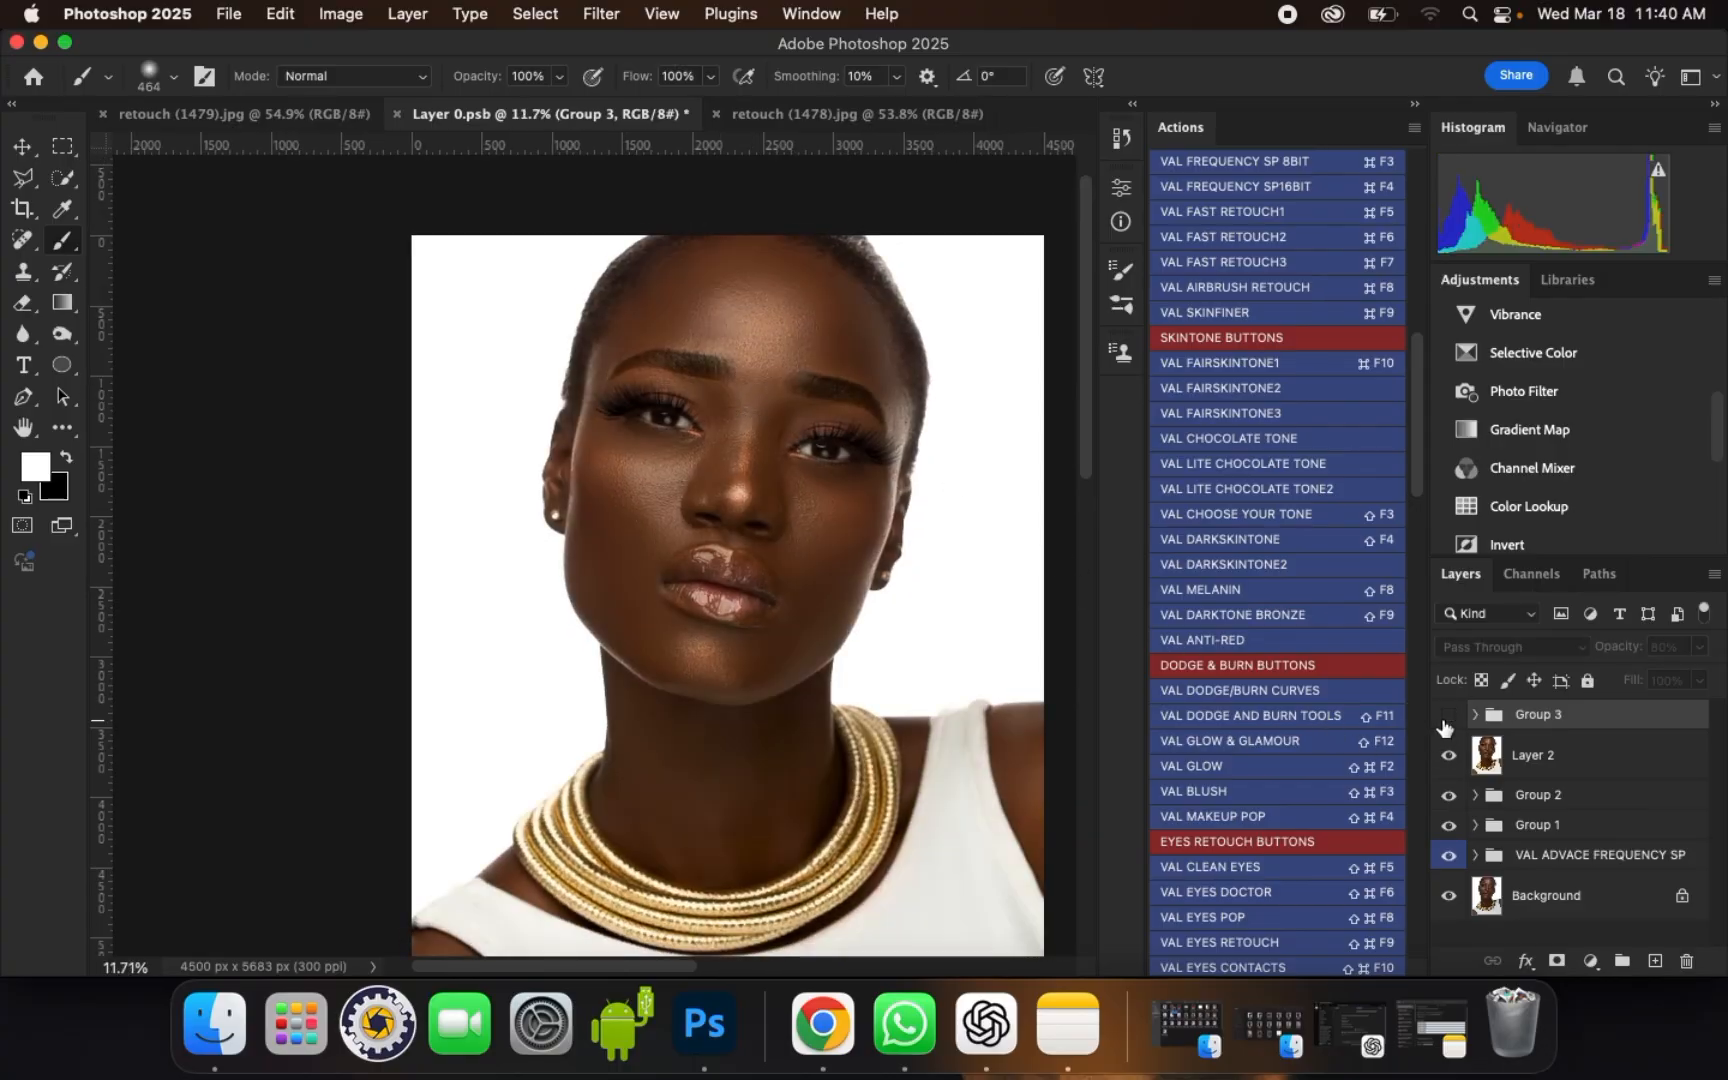
click(1448, 714)
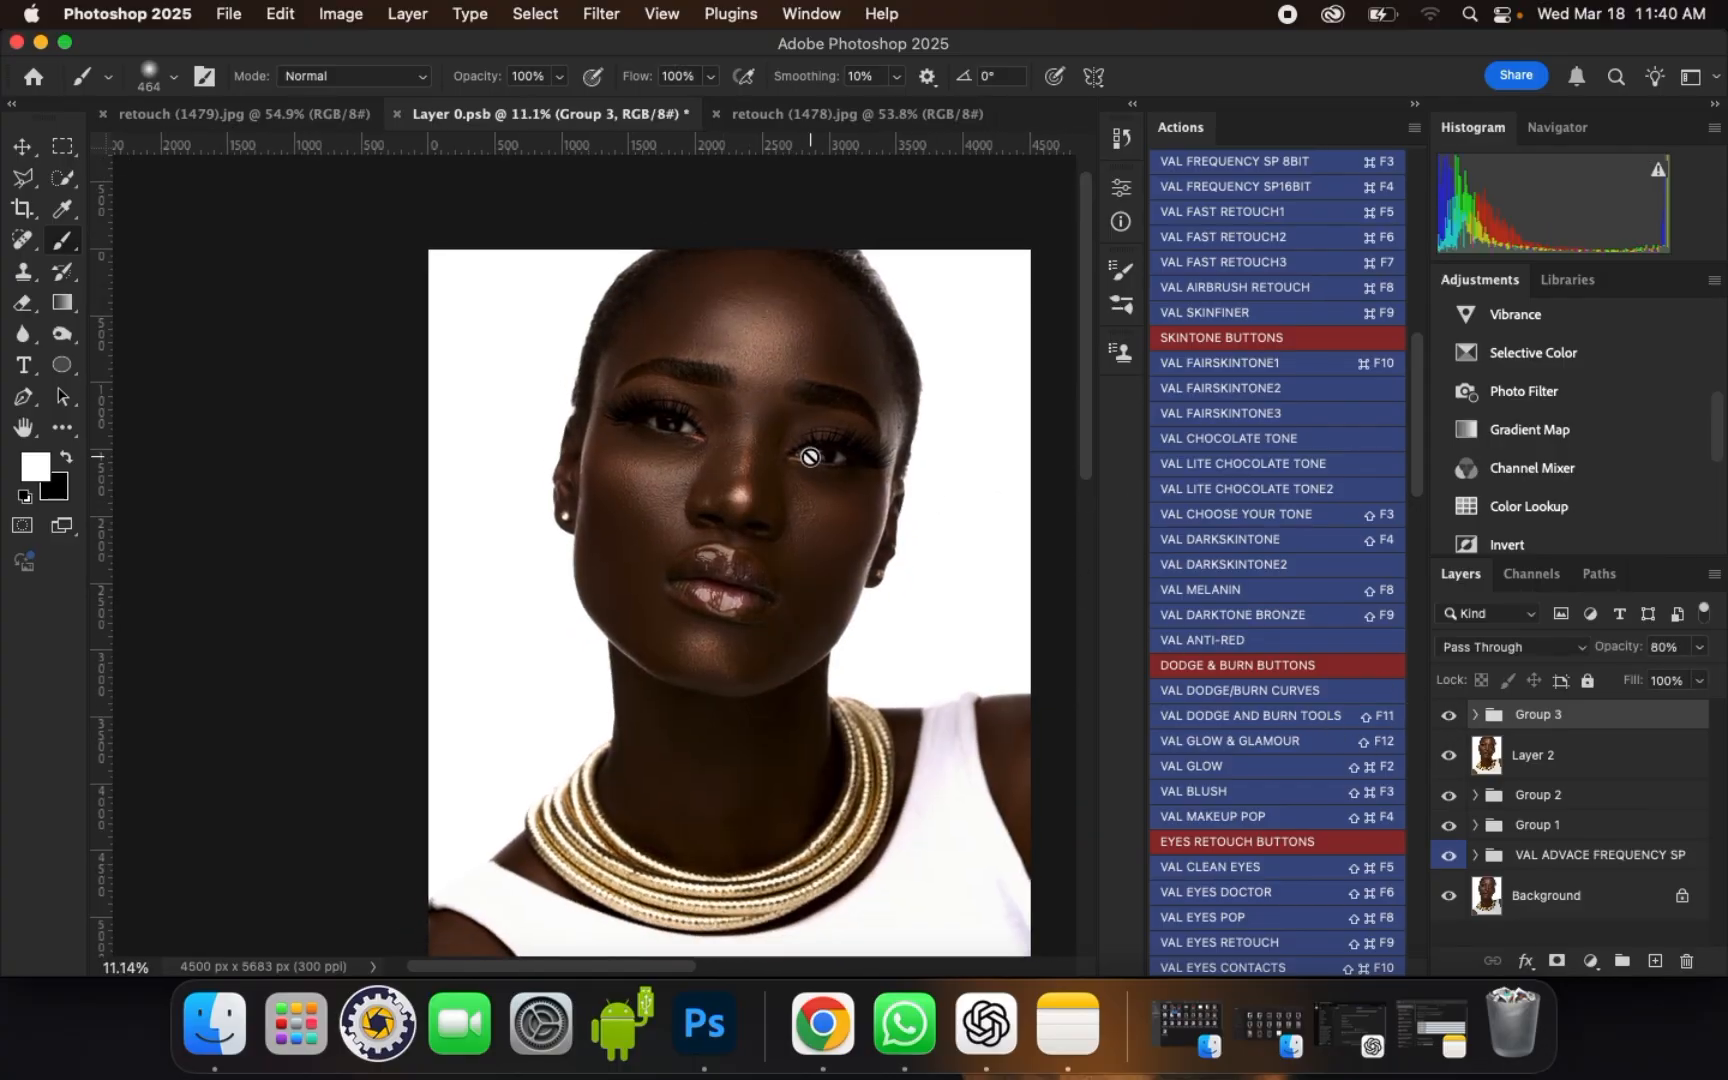
scroll(785, 447, up, 1)
scroll(764, 441, up, 5)
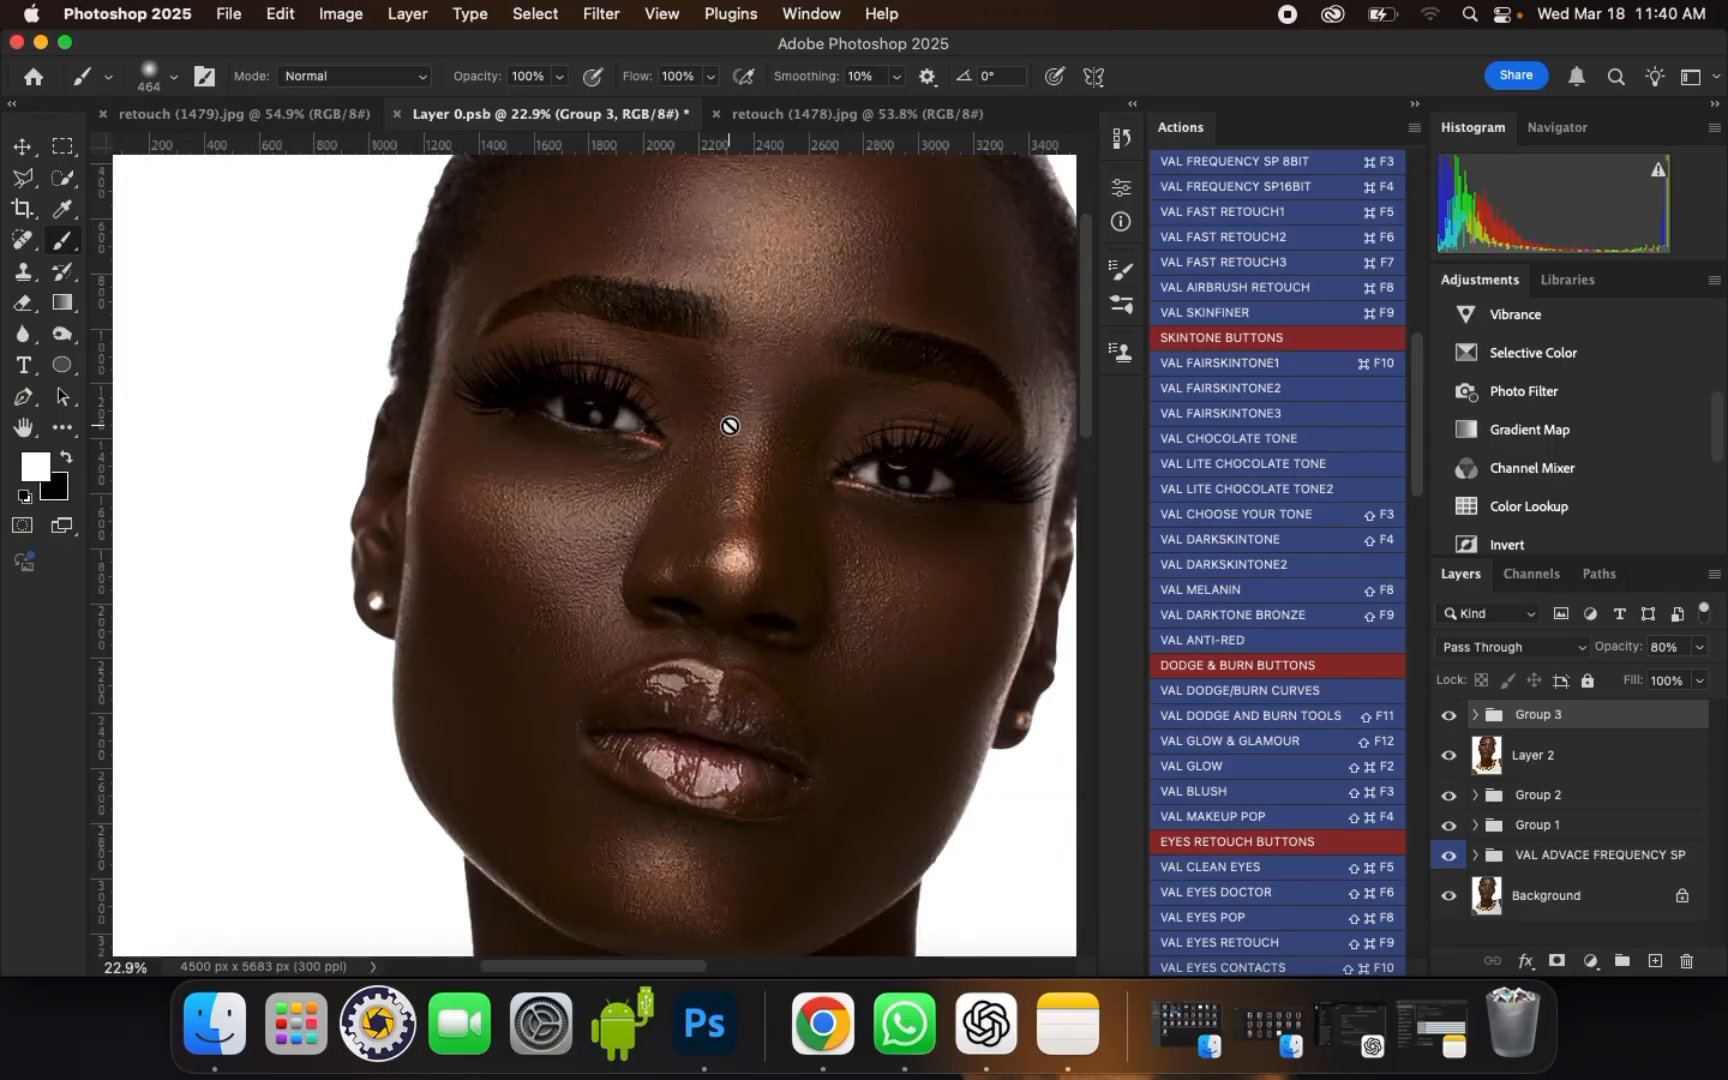
Step: Merge Group 3 with Layer 2, then merge the result with all remaining groups above the Background into one layer
shift+click(1565, 757)
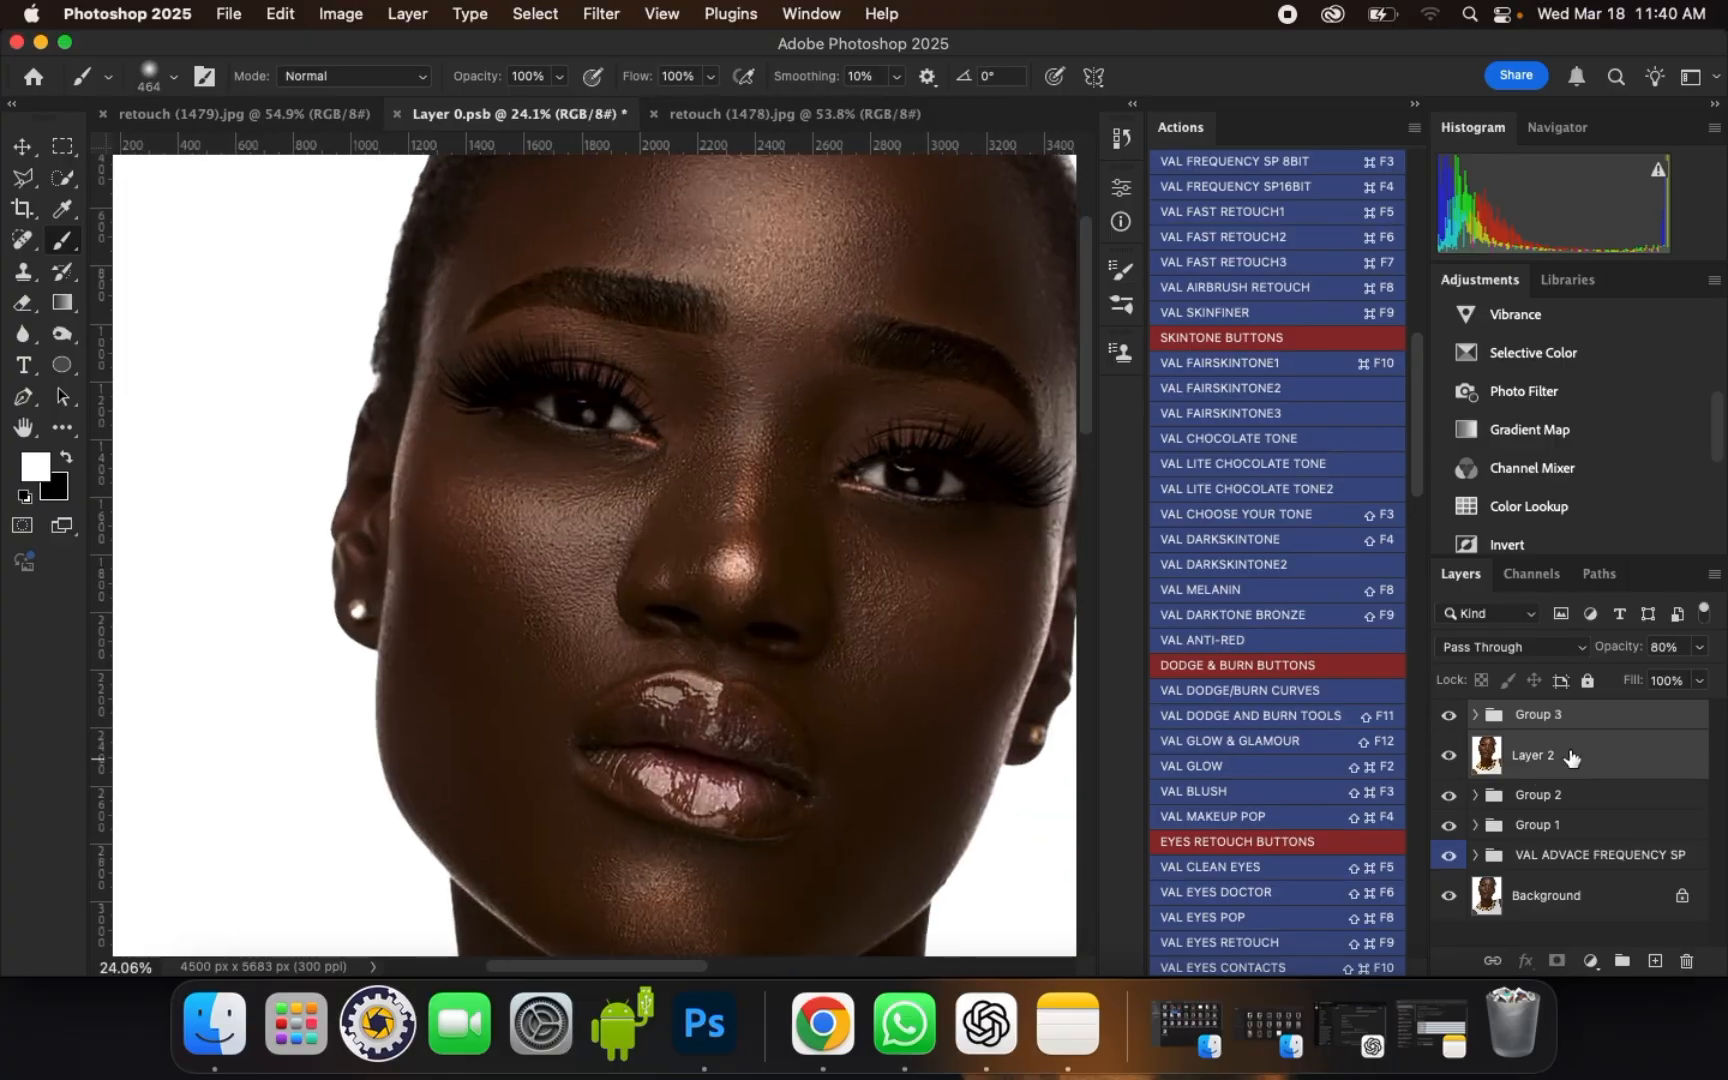
key(super+e)
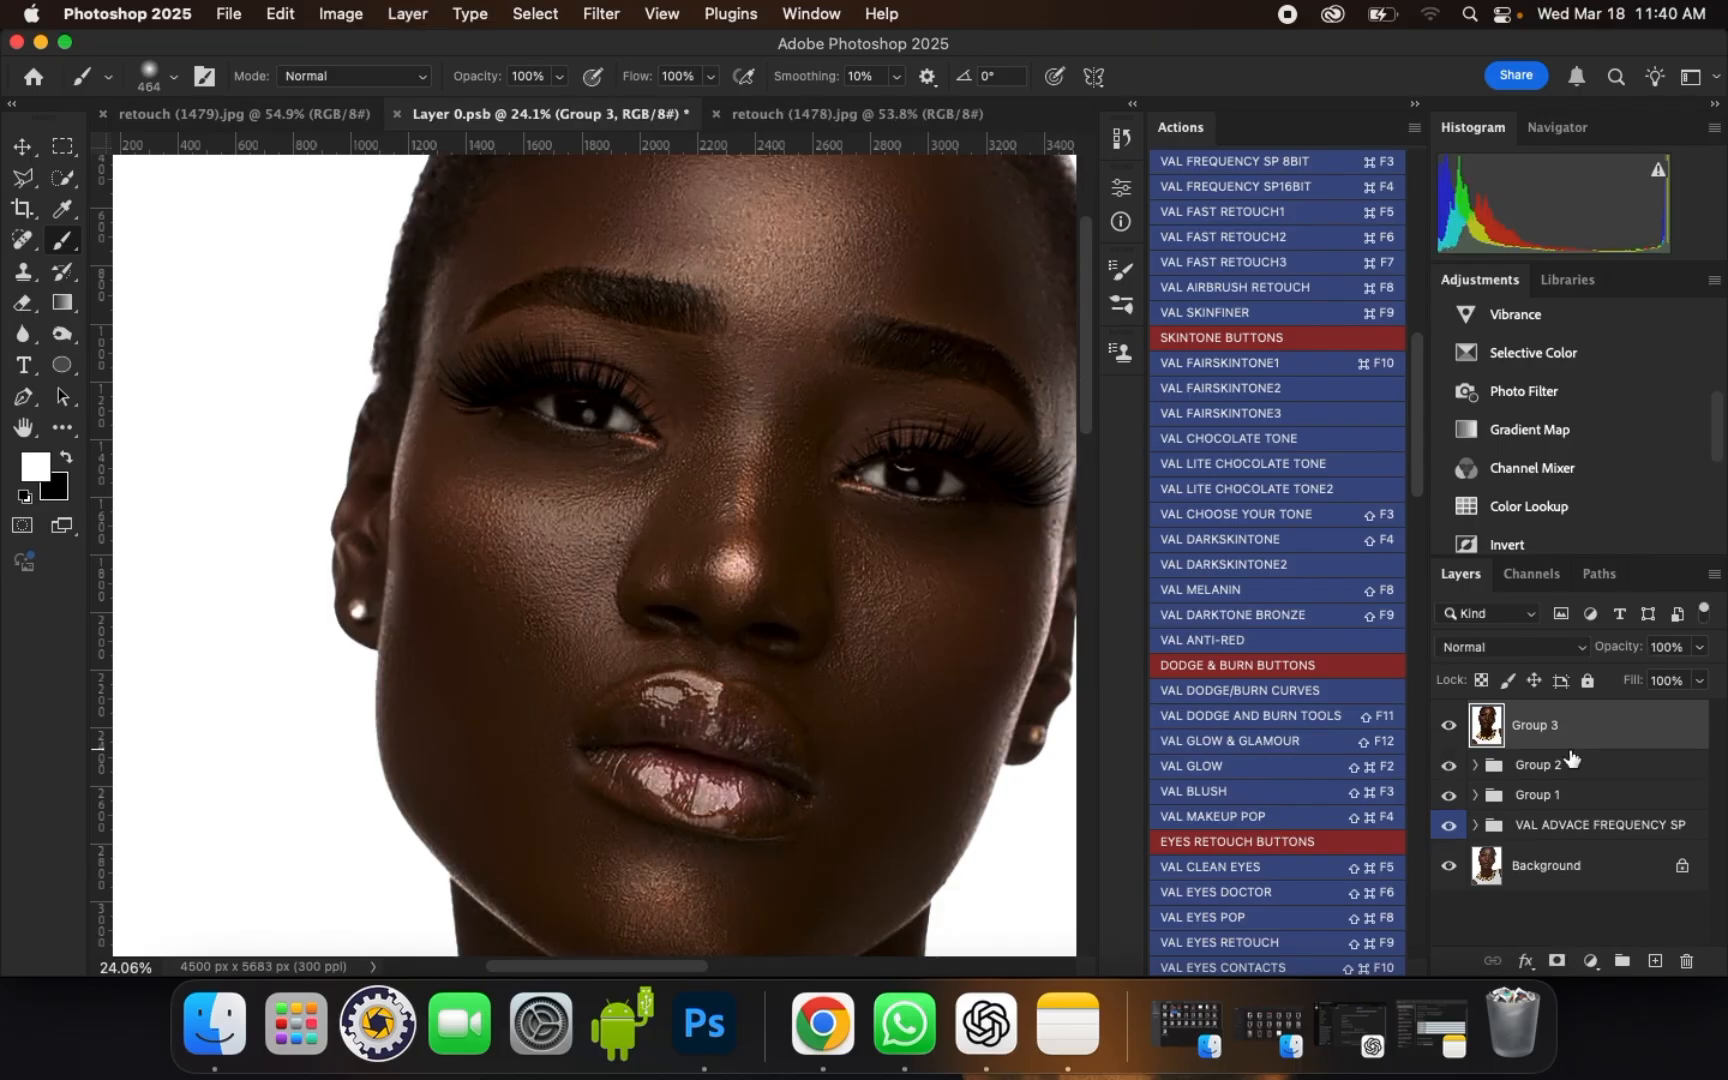
shift+click(1615, 815)
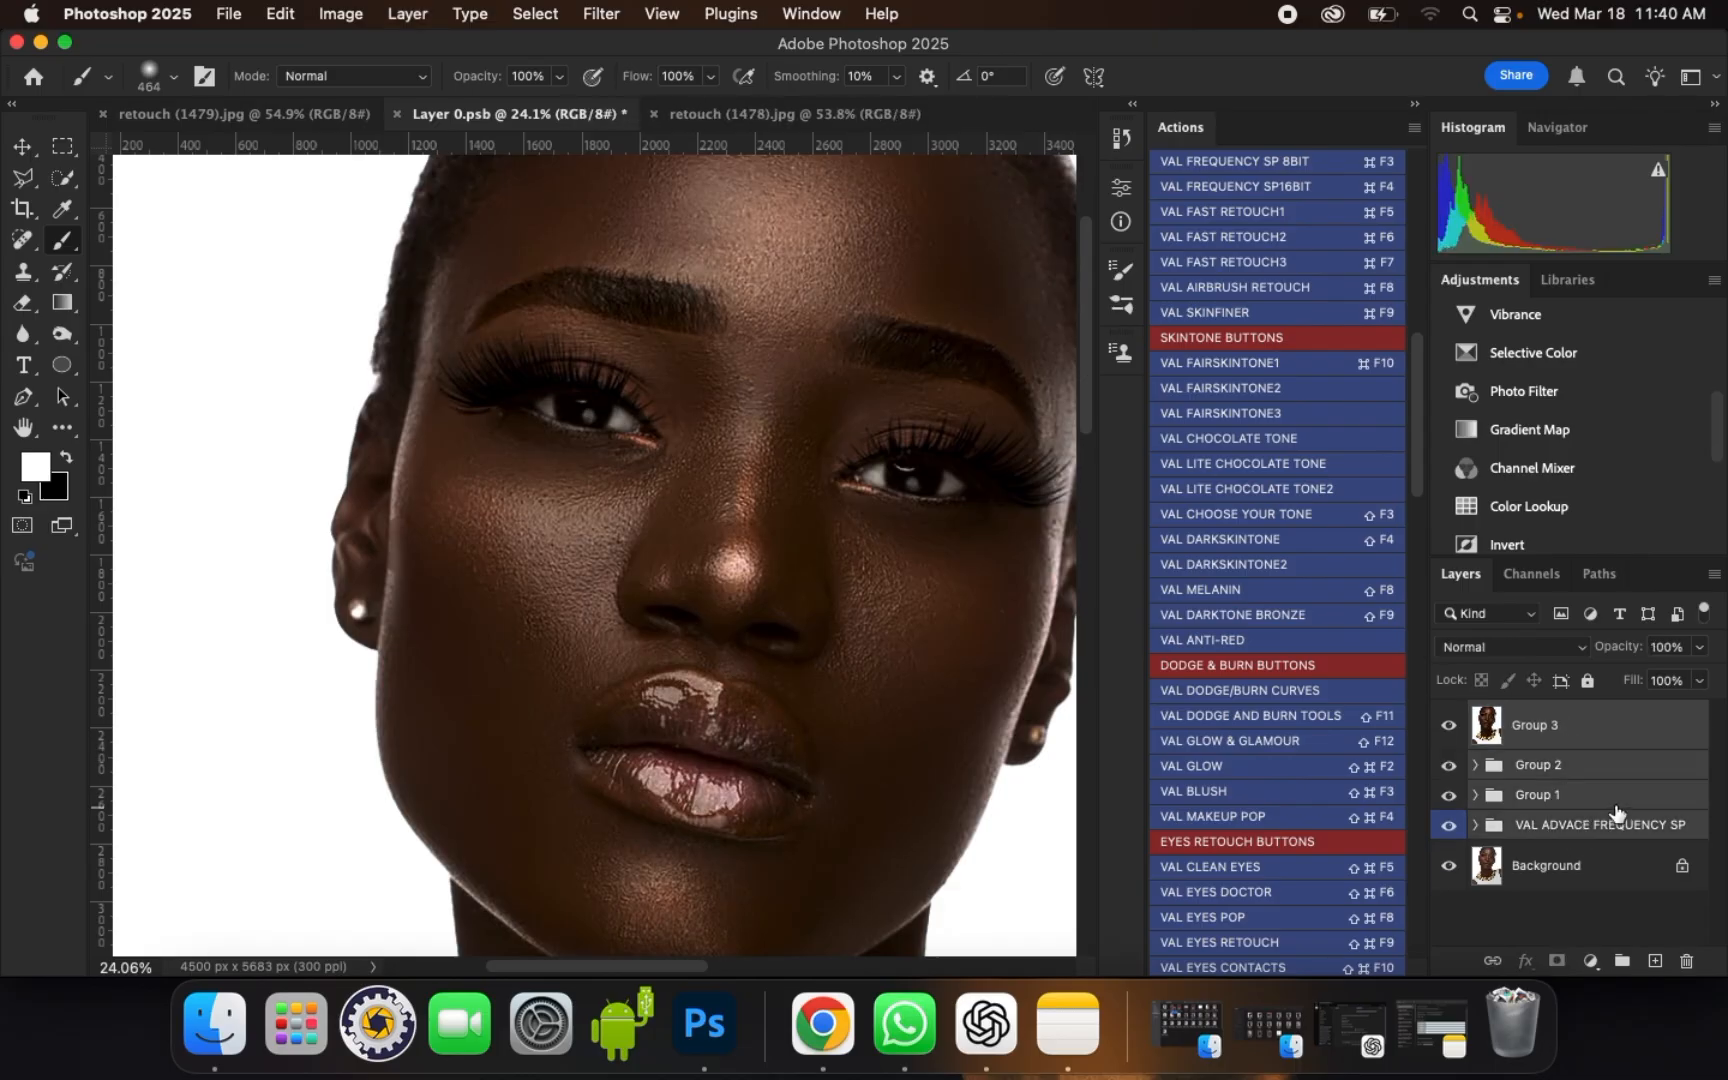
key(super+e)
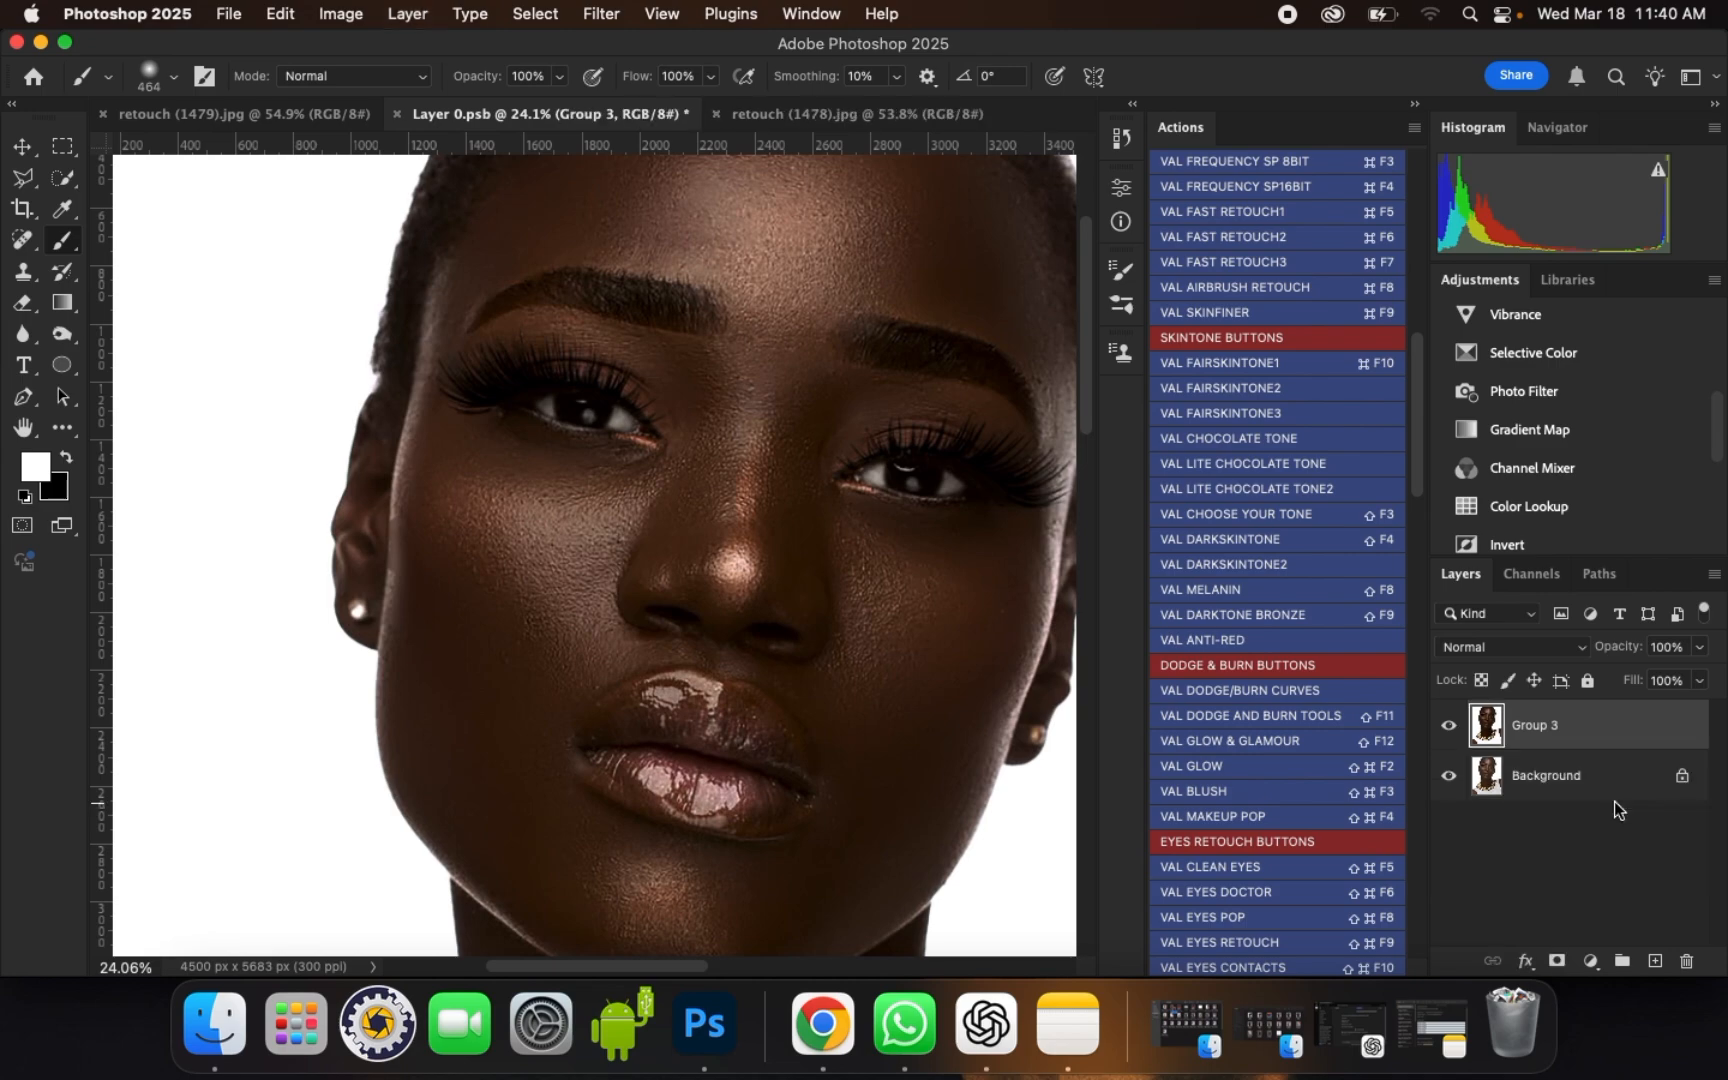
Step: Compare the merged retouch with the original Background by repeatedly switching the merged layer's visibility while viewing the face up close
scroll(752, 560, down, 5)
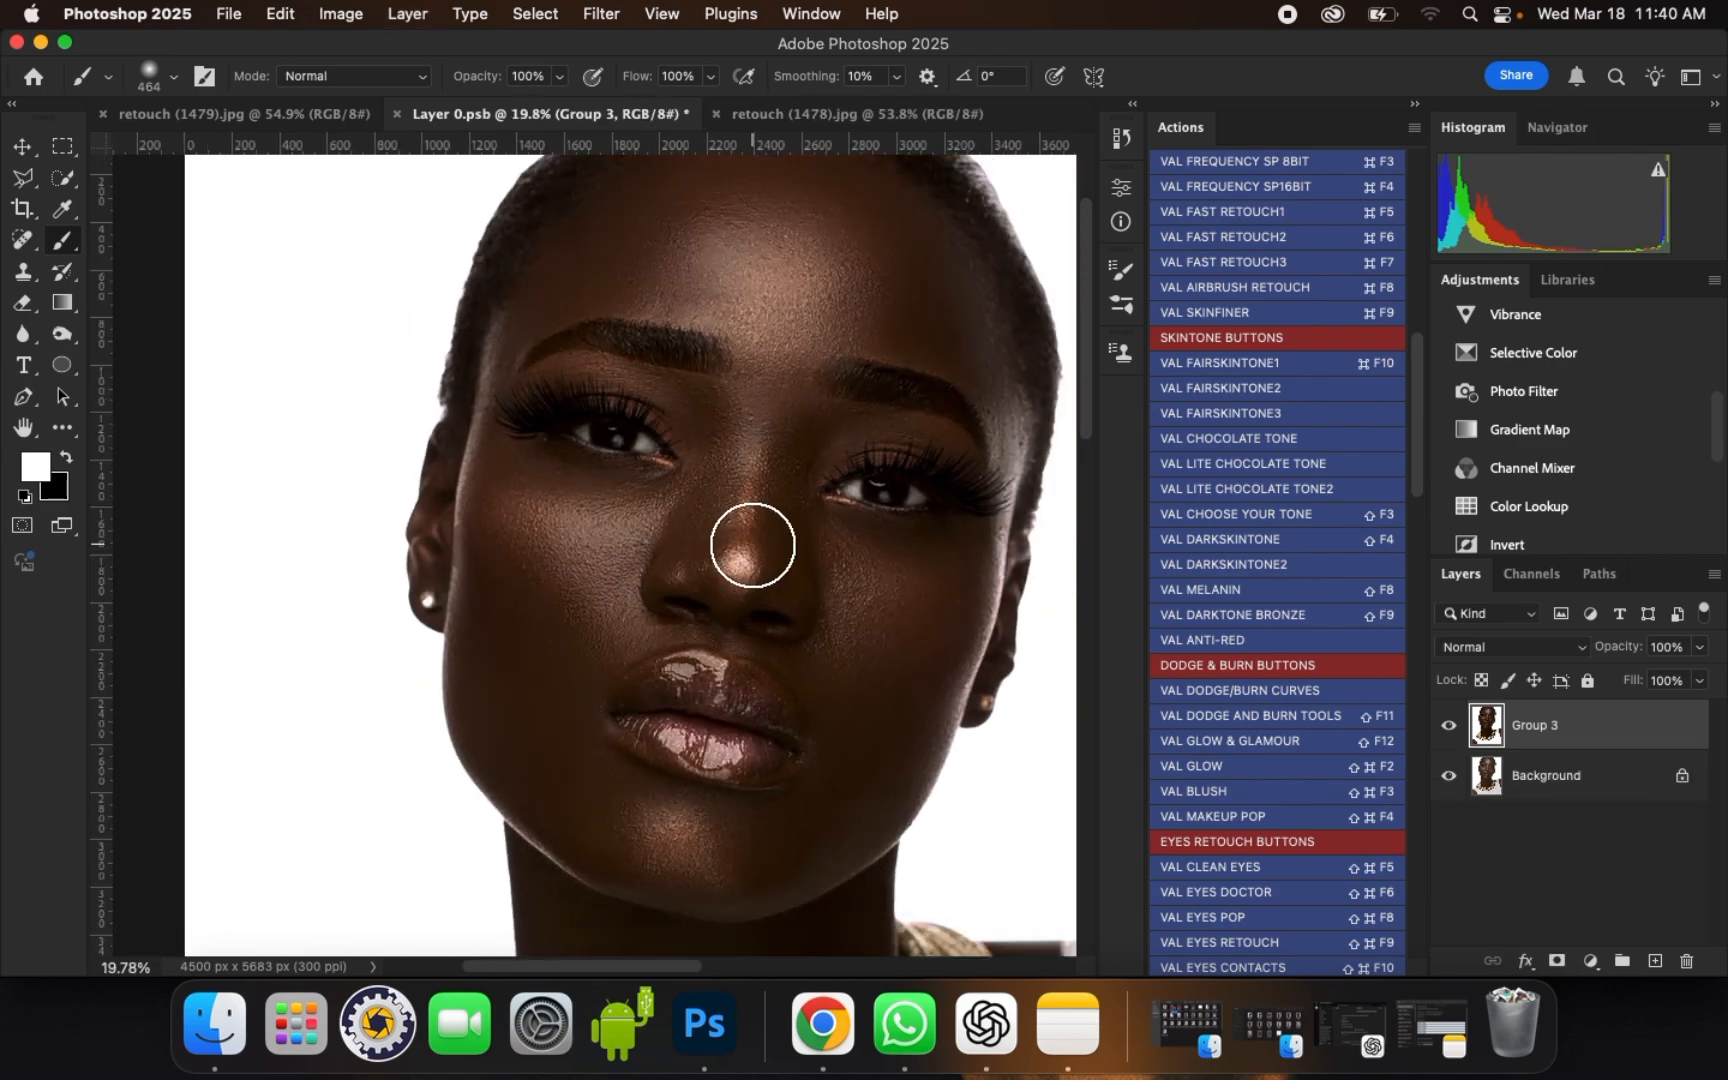
scroll(906, 326, up, 1)
click(1448, 725)
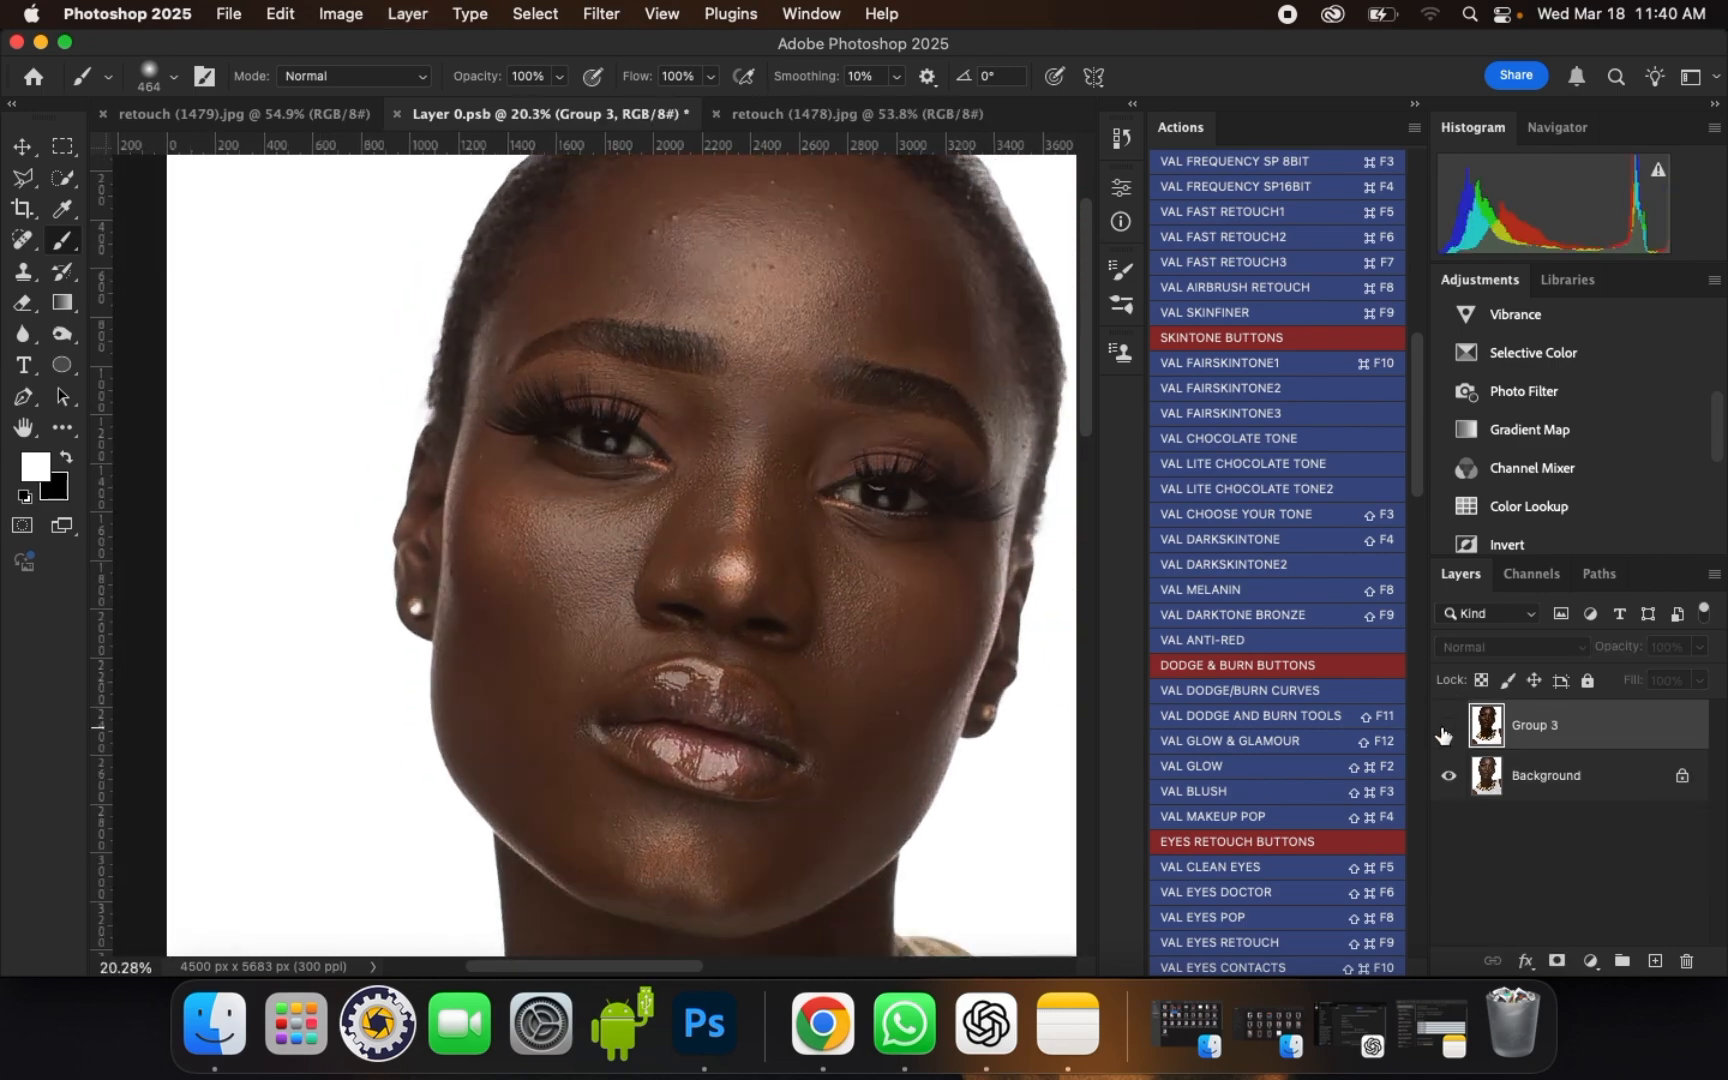
scroll(1003, 436, up, 2)
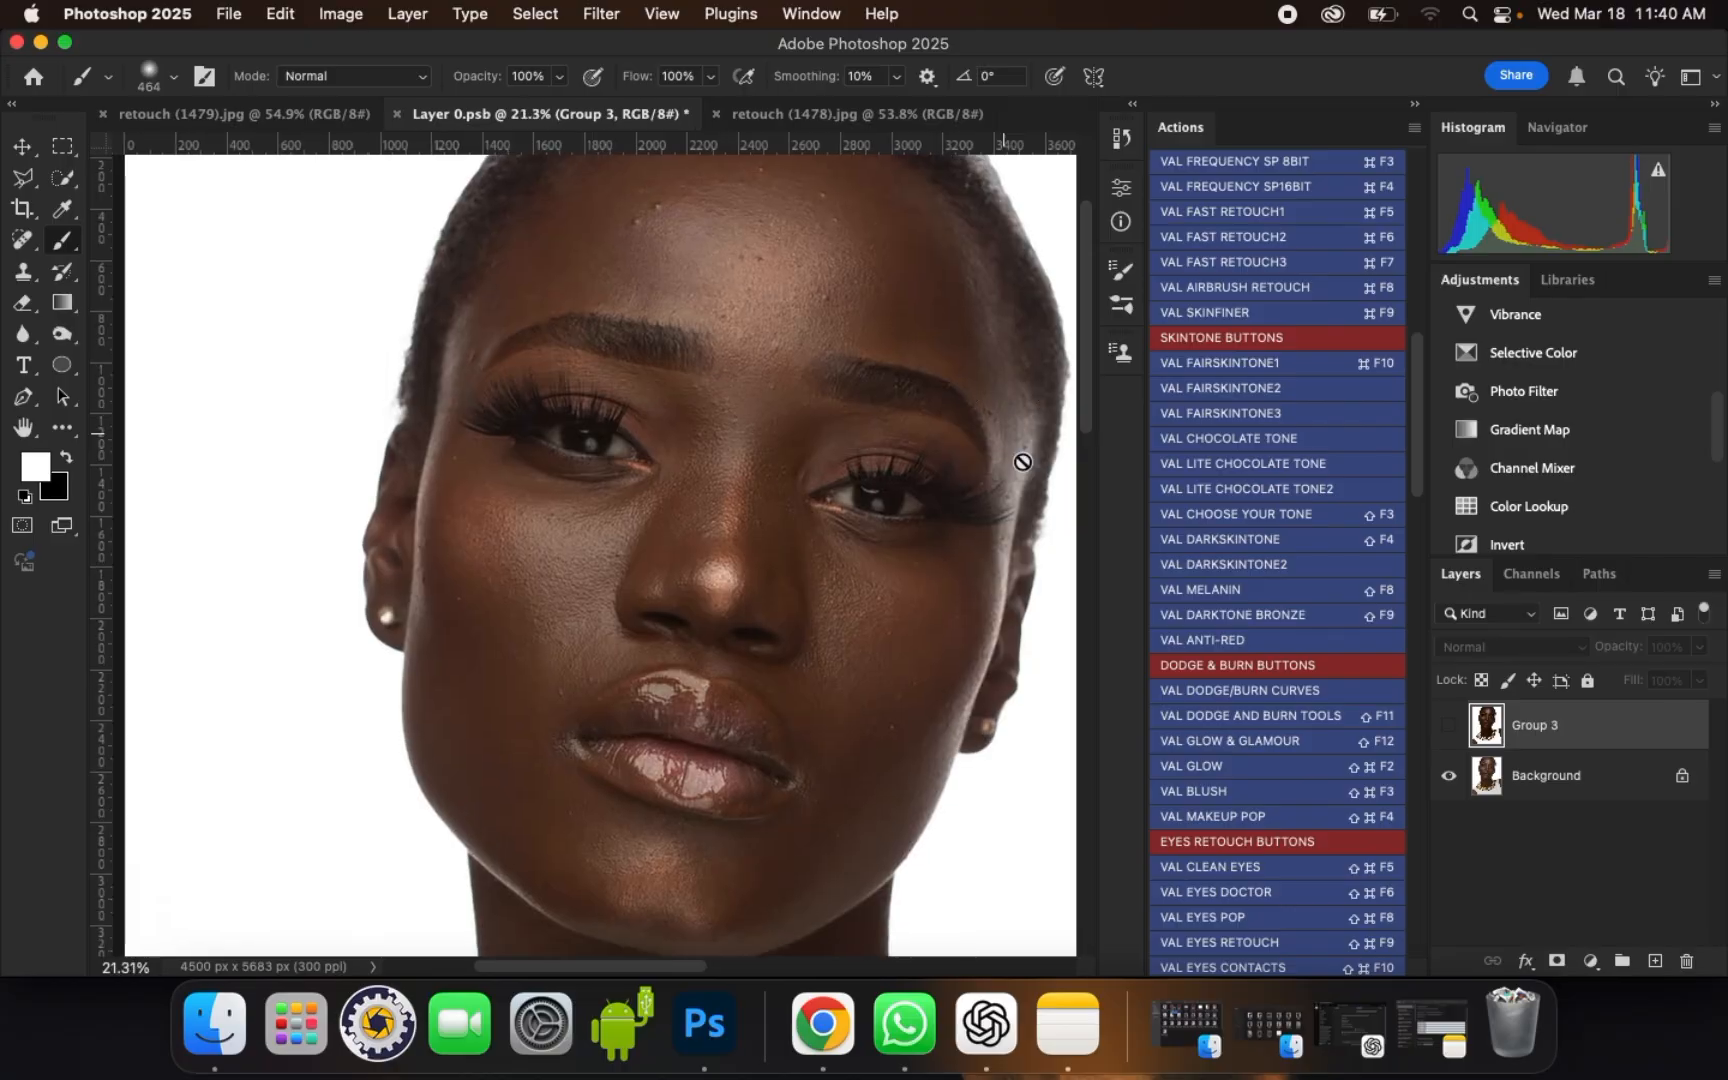
click(1449, 727)
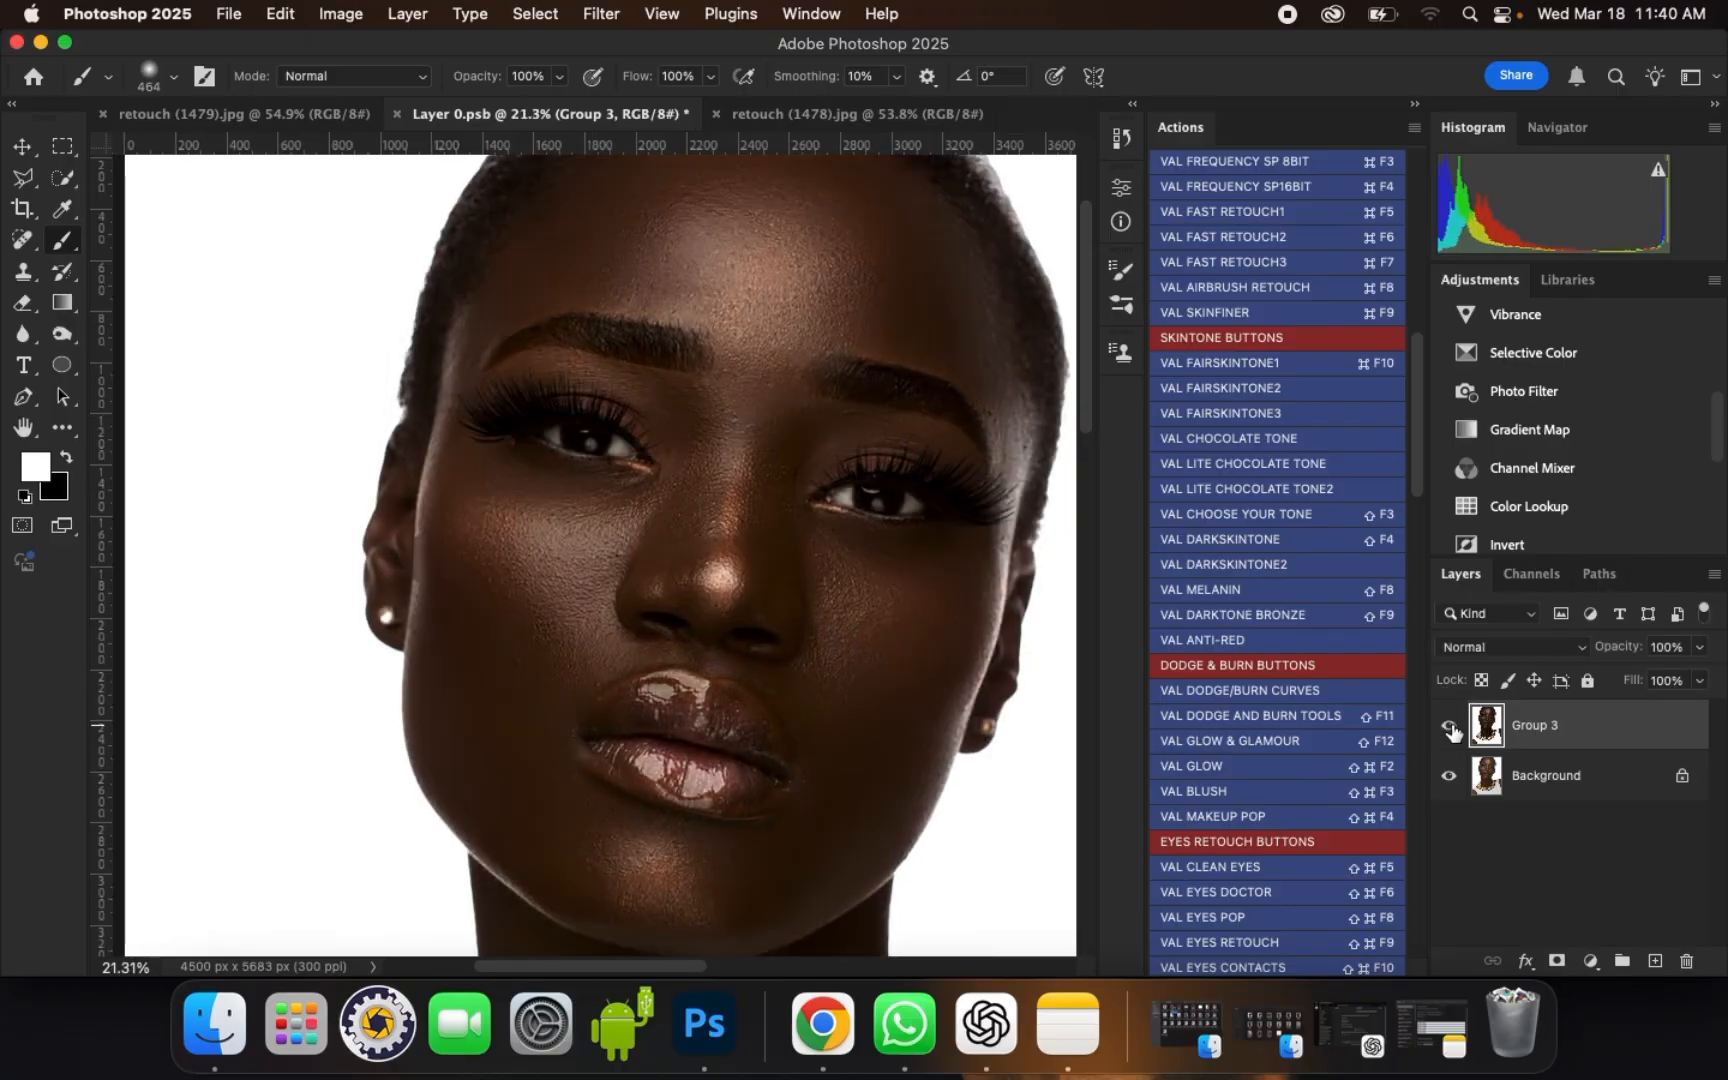
scroll(878, 775, up, 1)
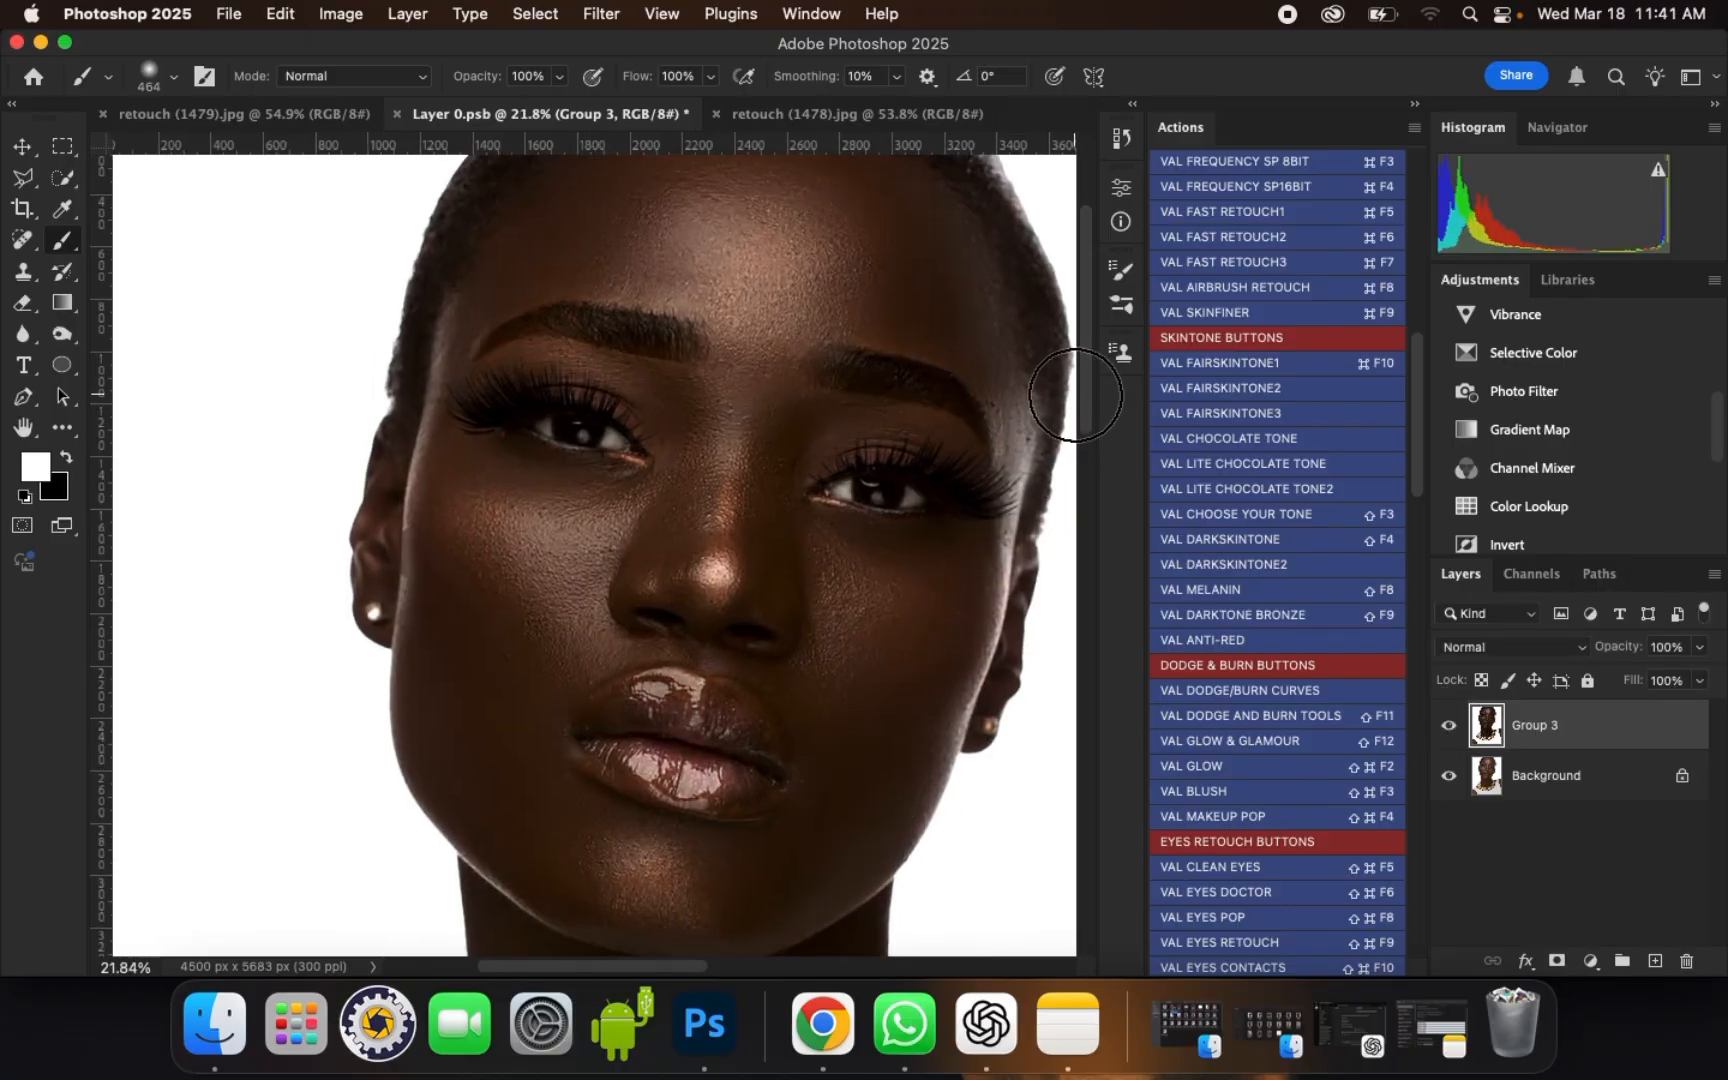
drag(1084, 386, 1091, 532)
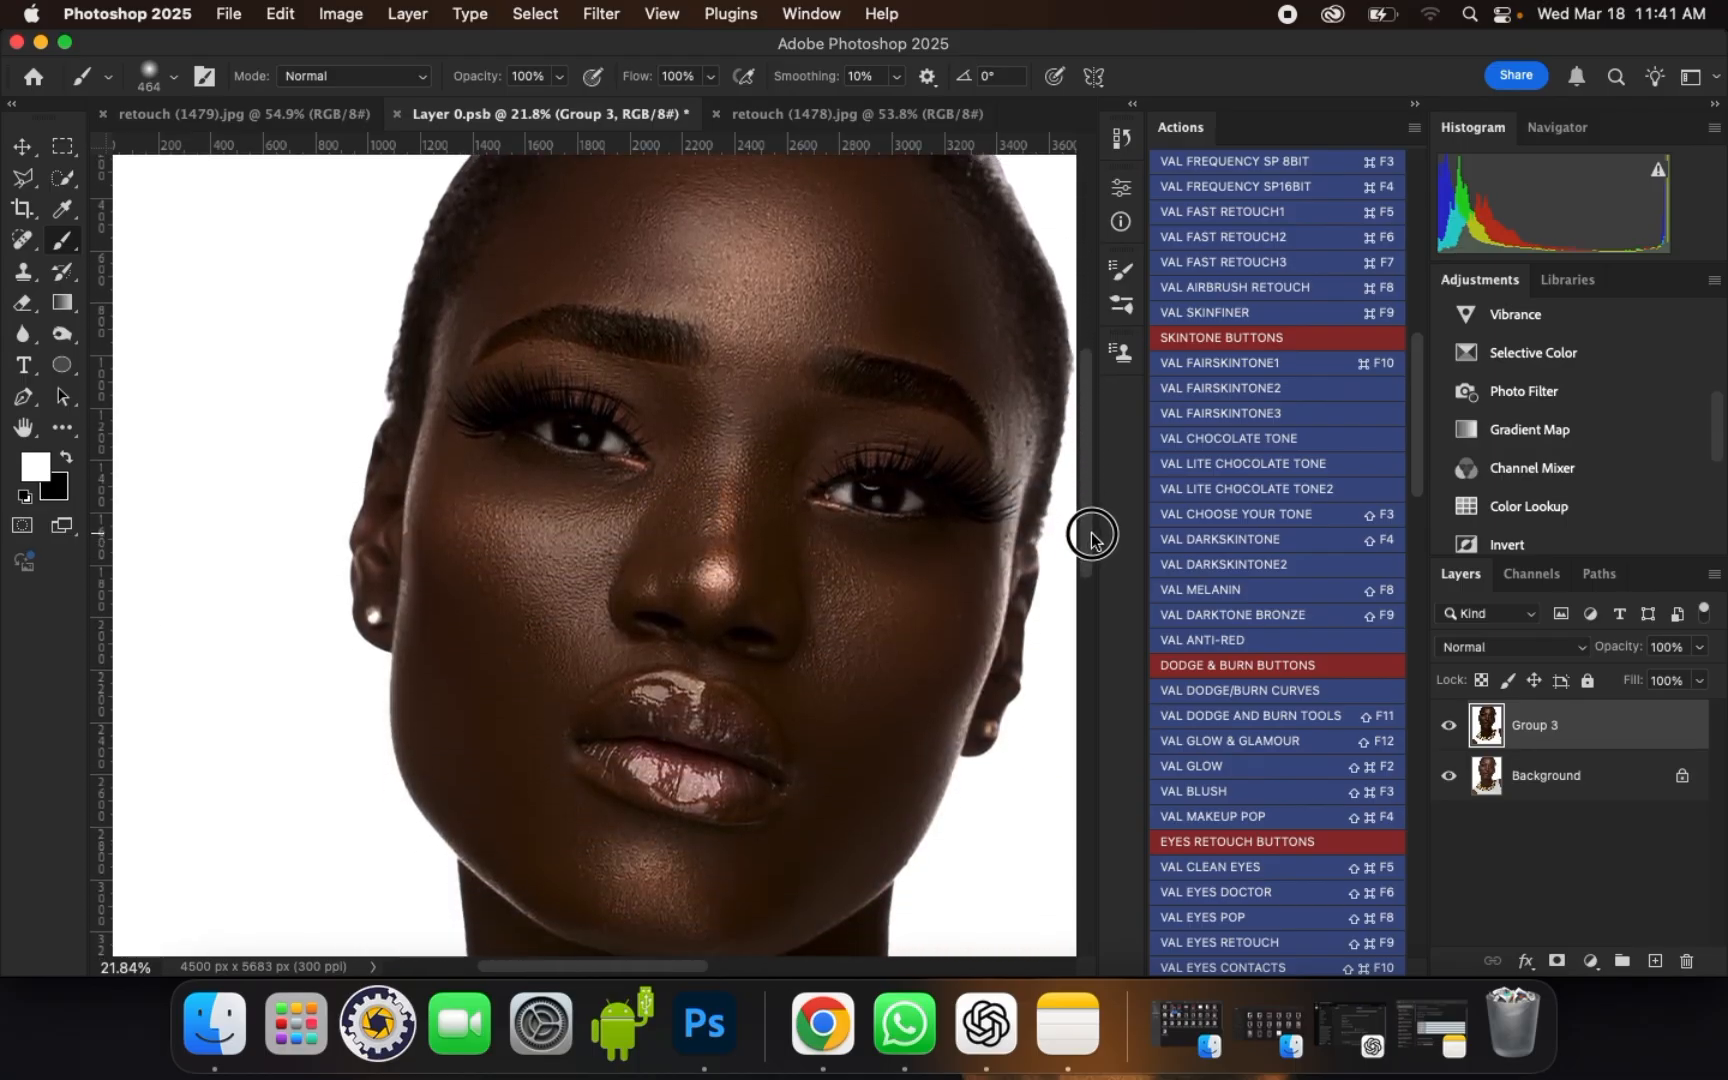
click(1448, 726)
click(1448, 730)
click(1448, 730)
click(1448, 730)
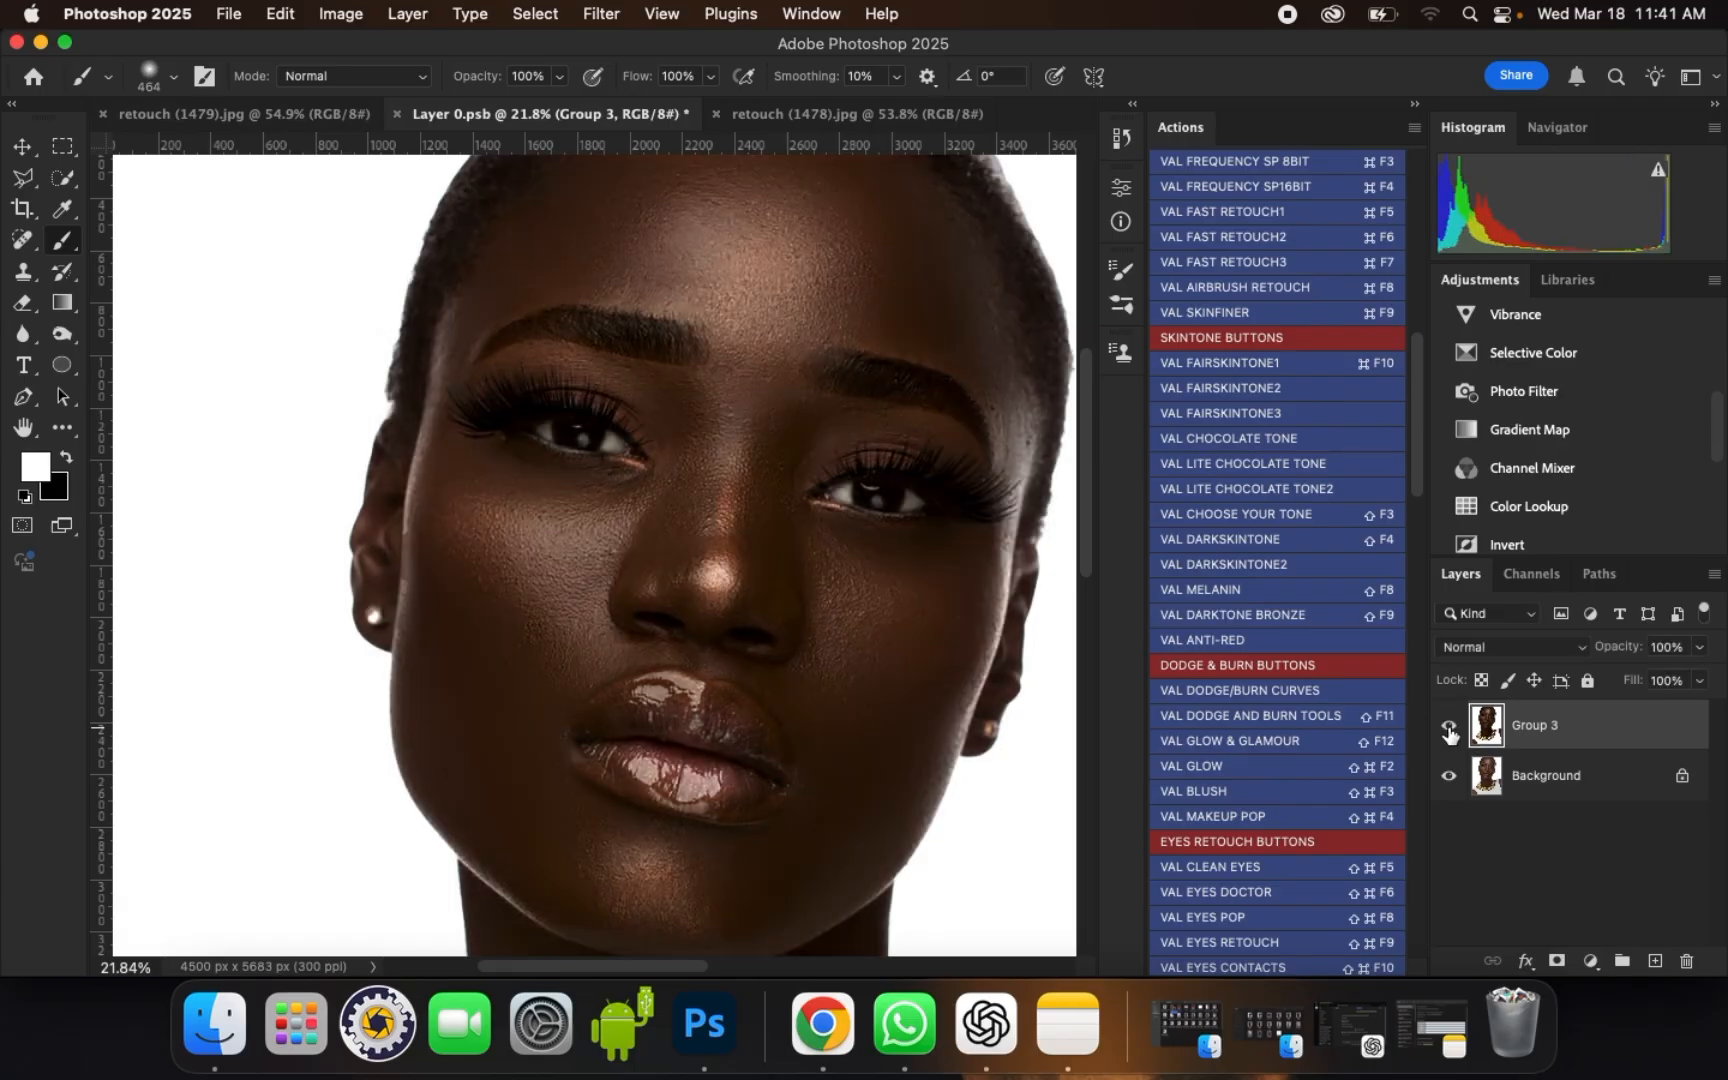
click(1449, 733)
click(1449, 732)
click(1449, 733)
click(1449, 733)
click(1449, 733)
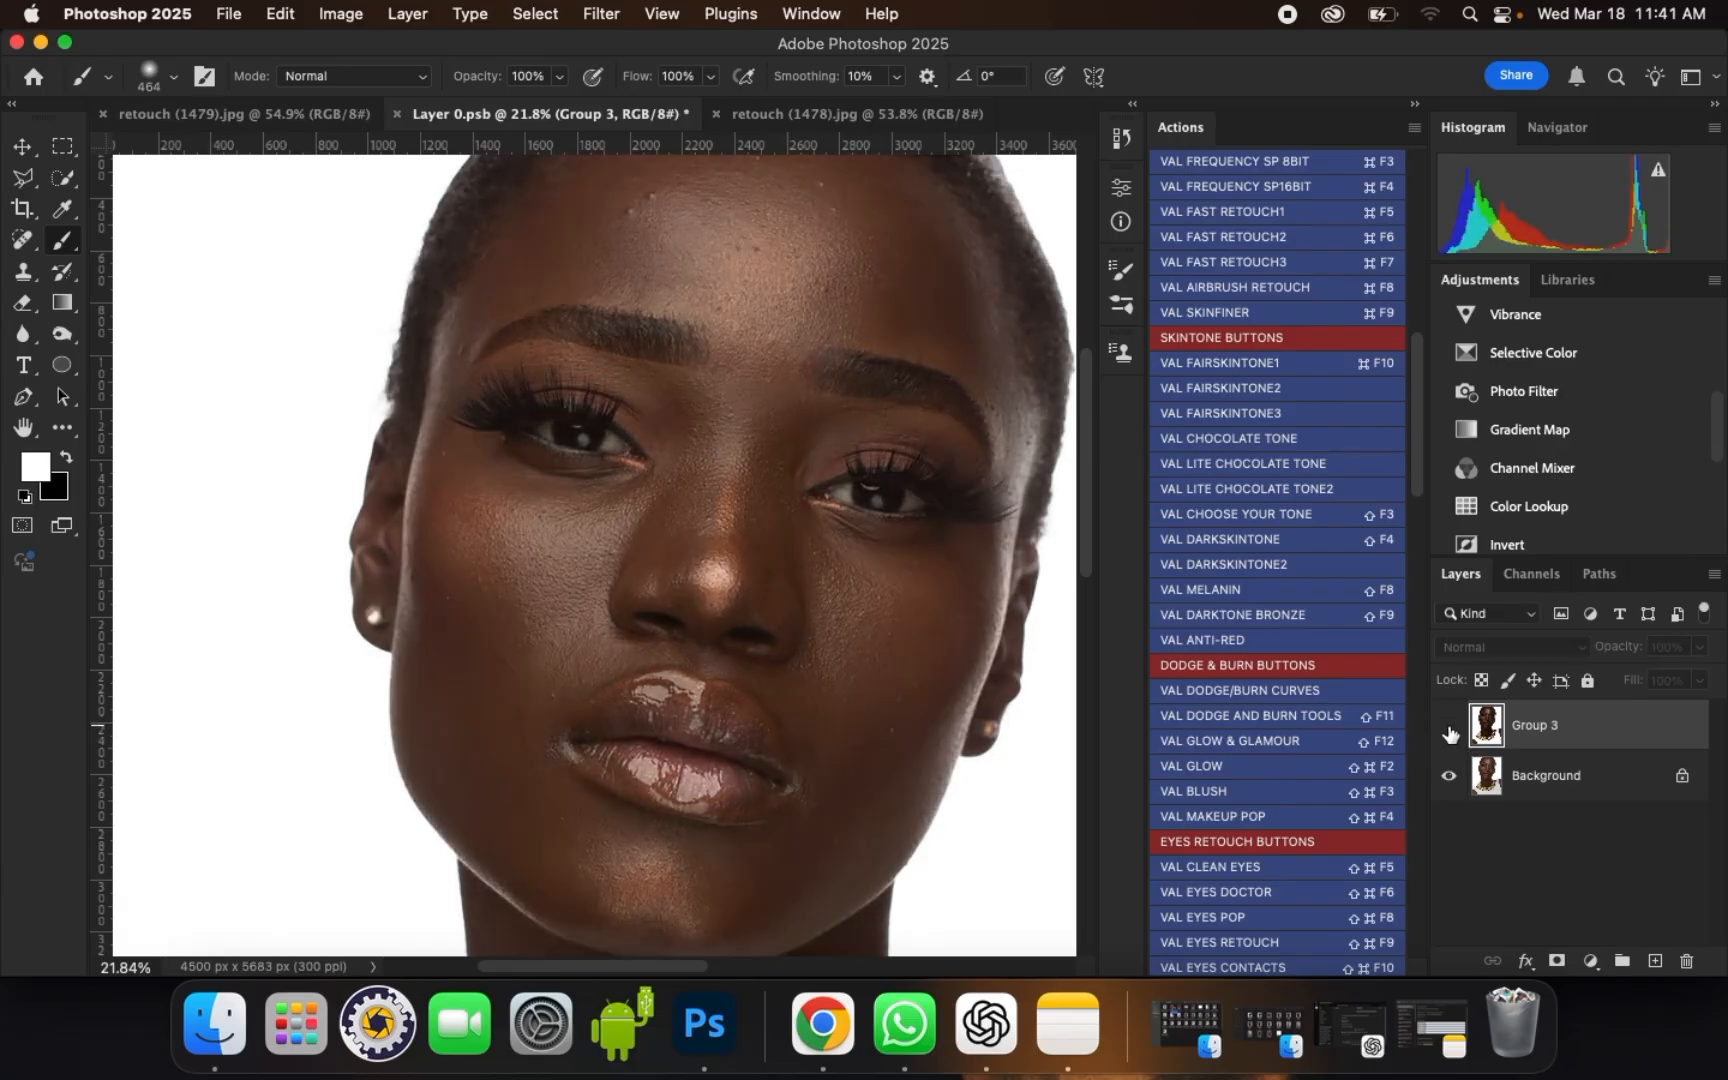
Step: Examine Group 3 against the original Background by toggling its visibility, and view the retouched portrait from farther back and close up
click(1449, 733)
click(1449, 733)
click(1449, 733)
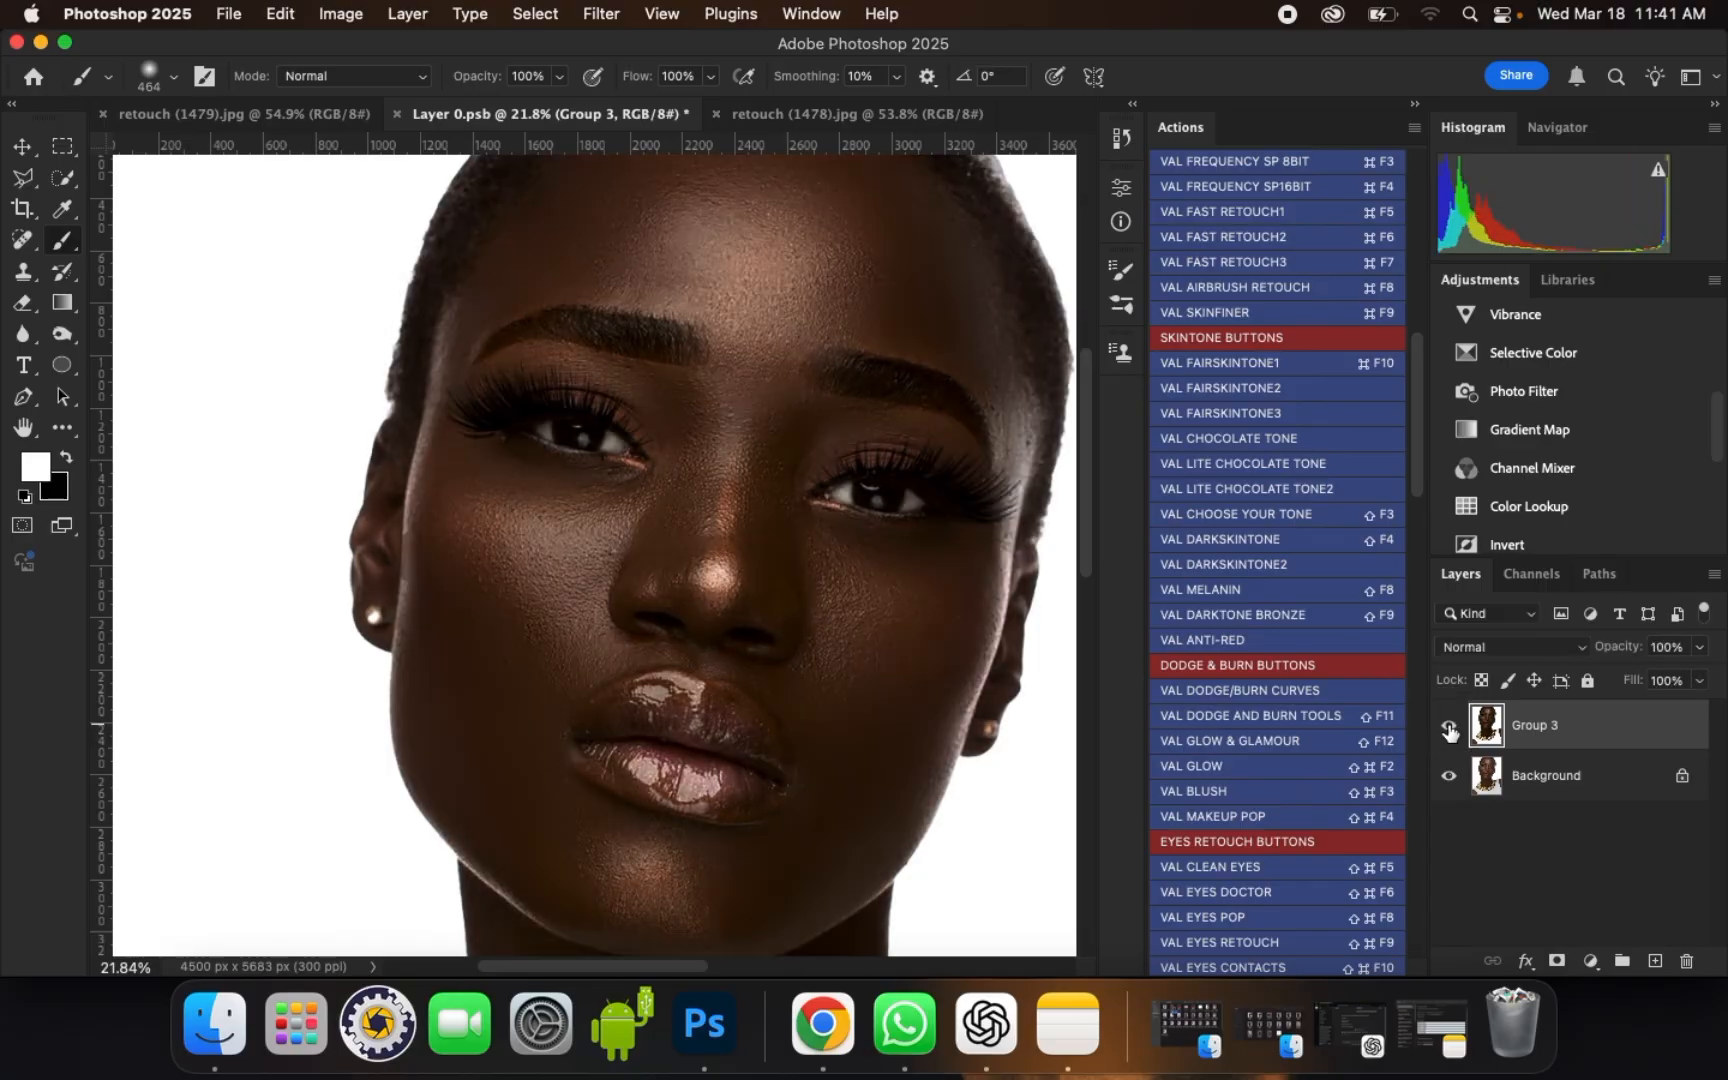
click(1449, 733)
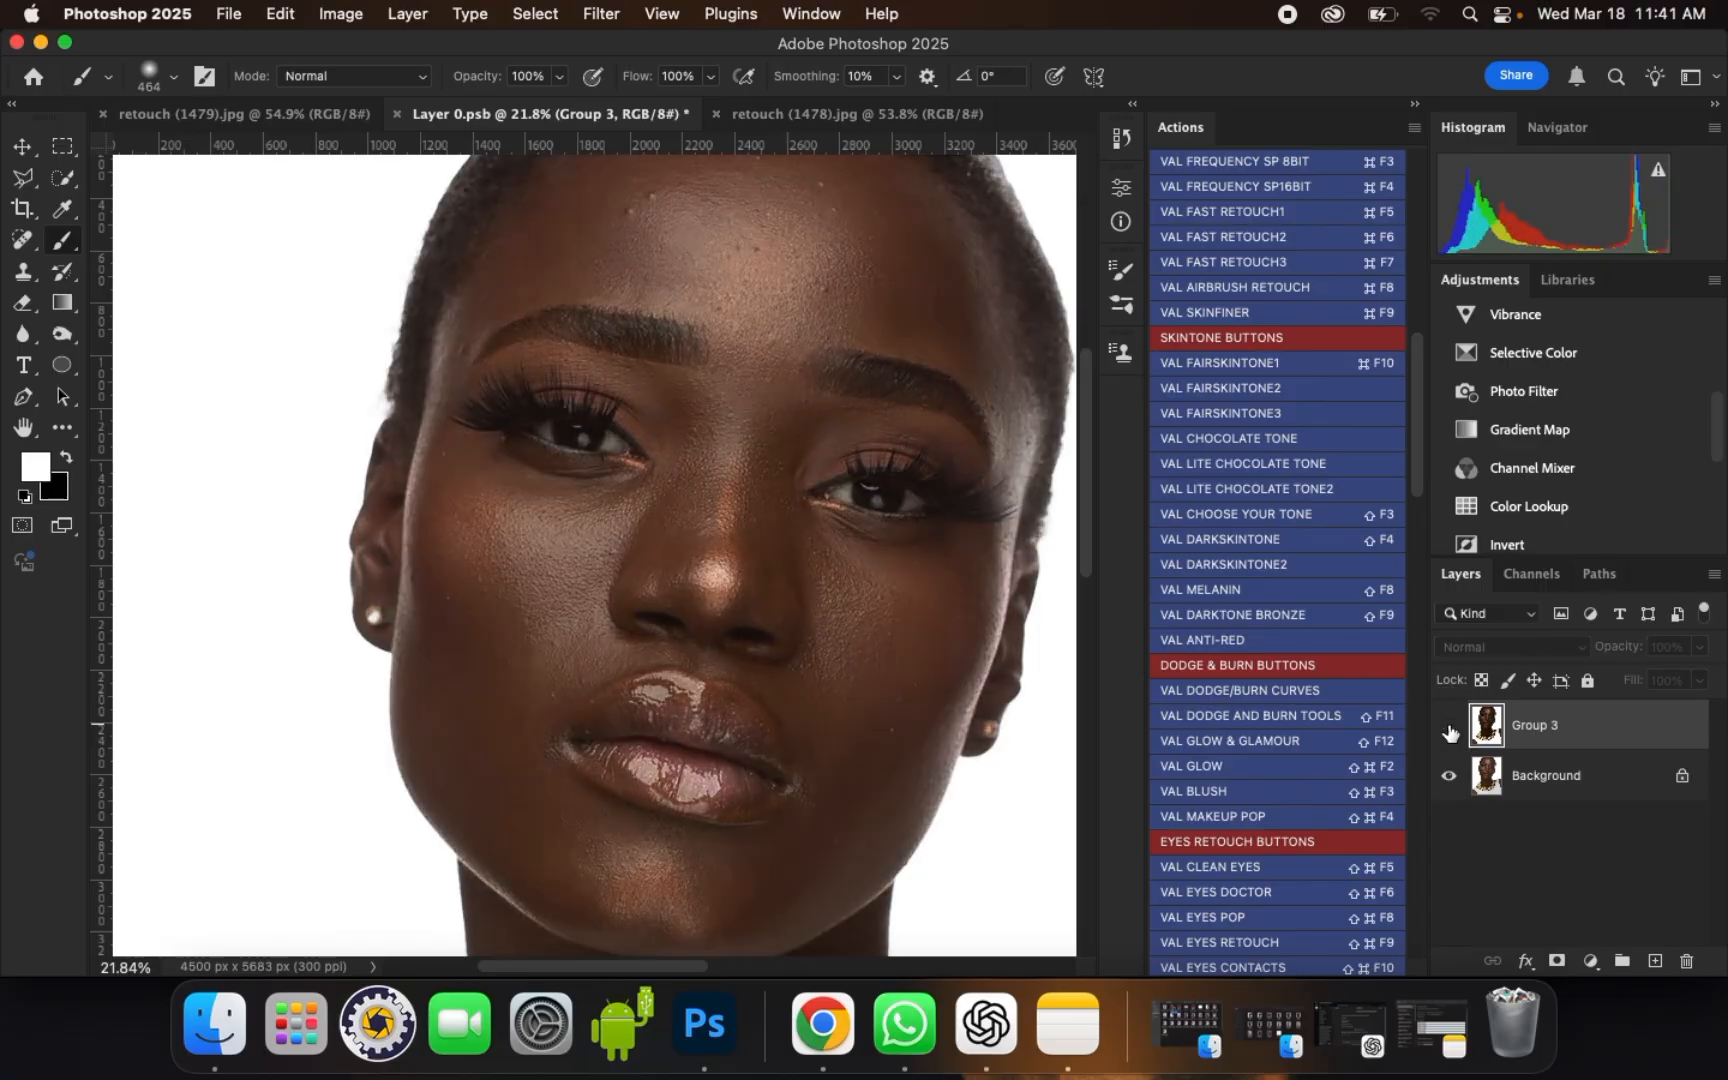
click(1449, 733)
click(1449, 733)
click(1449, 733)
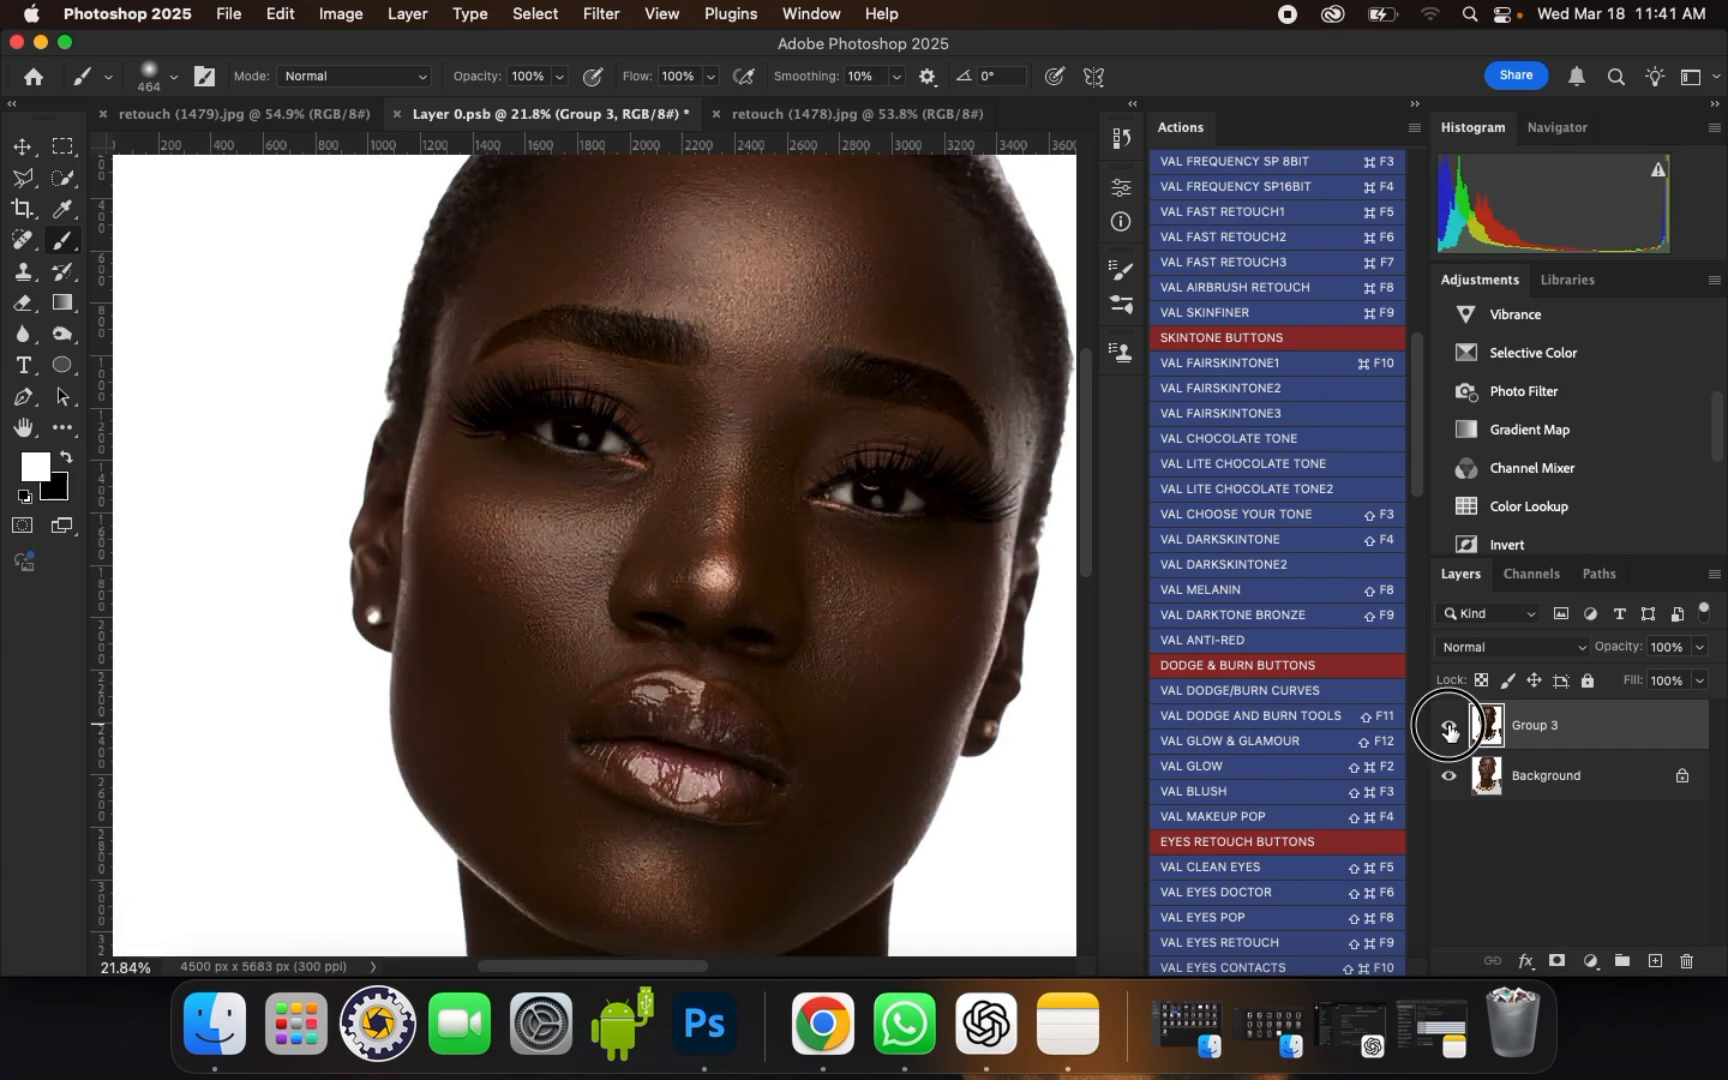
click(1449, 733)
click(1449, 733)
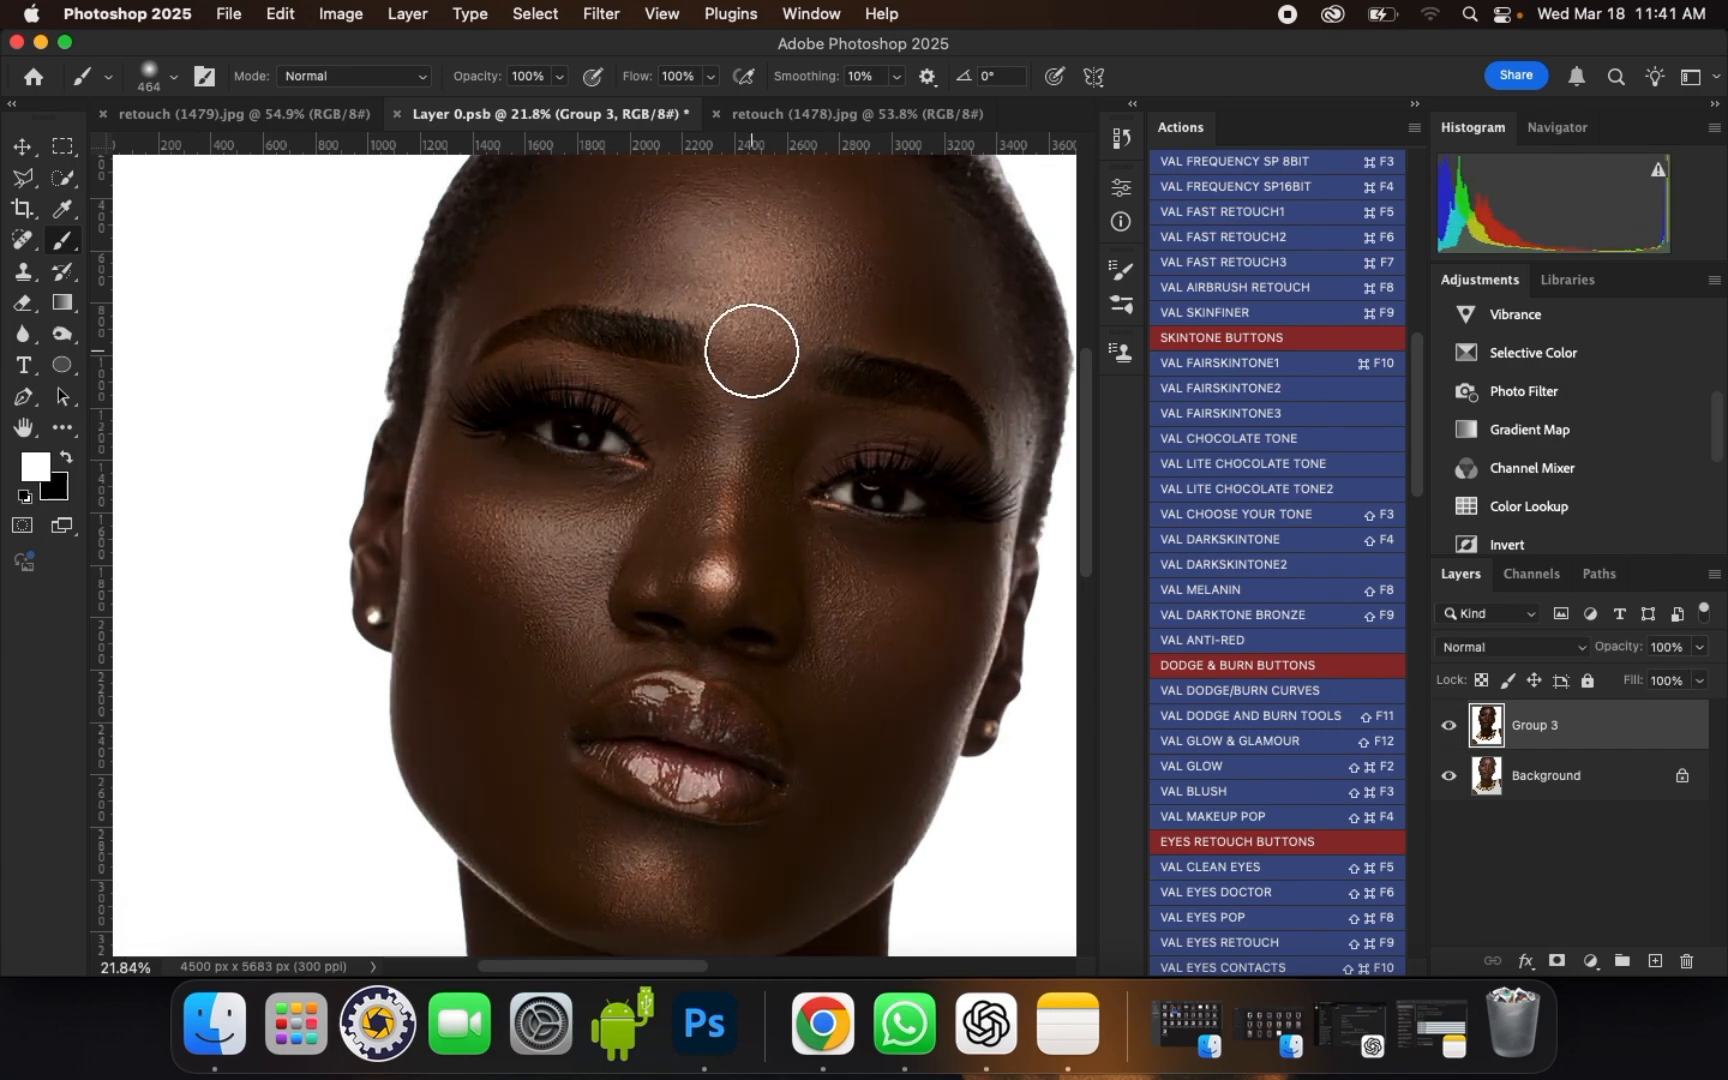
scroll(752, 351, down, 3)
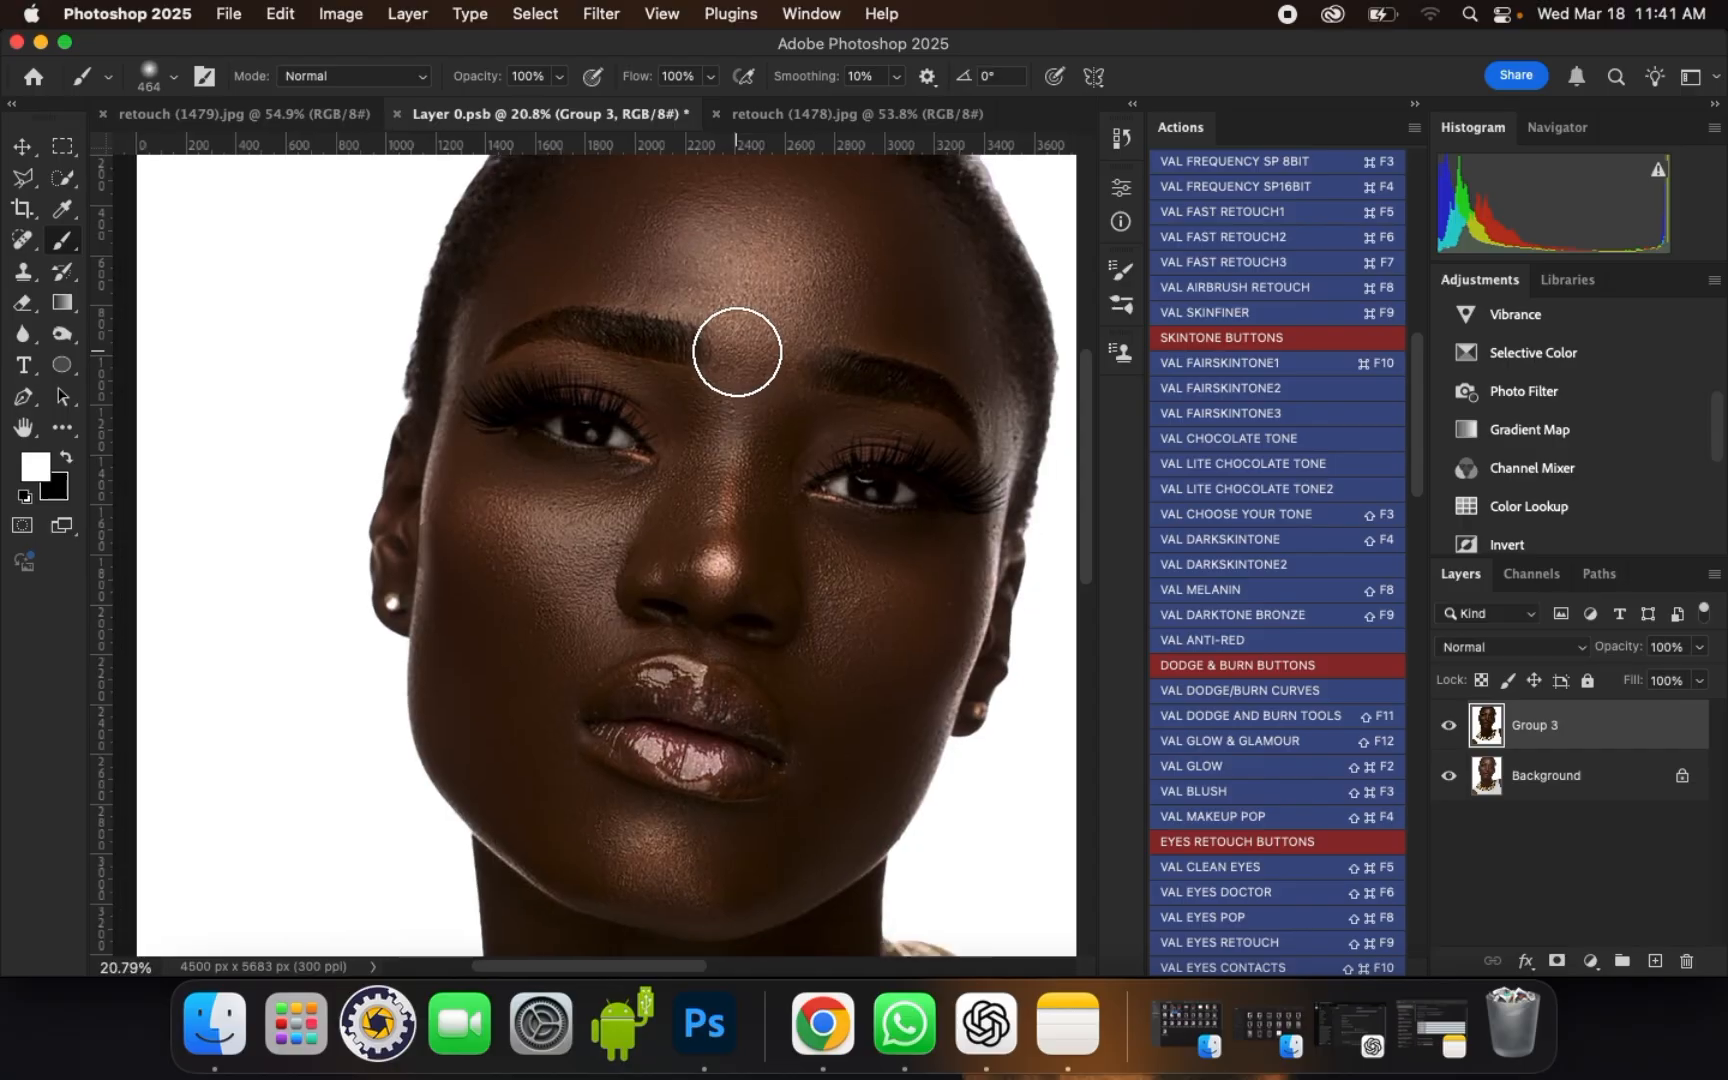
scroll(737, 352, down, 5)
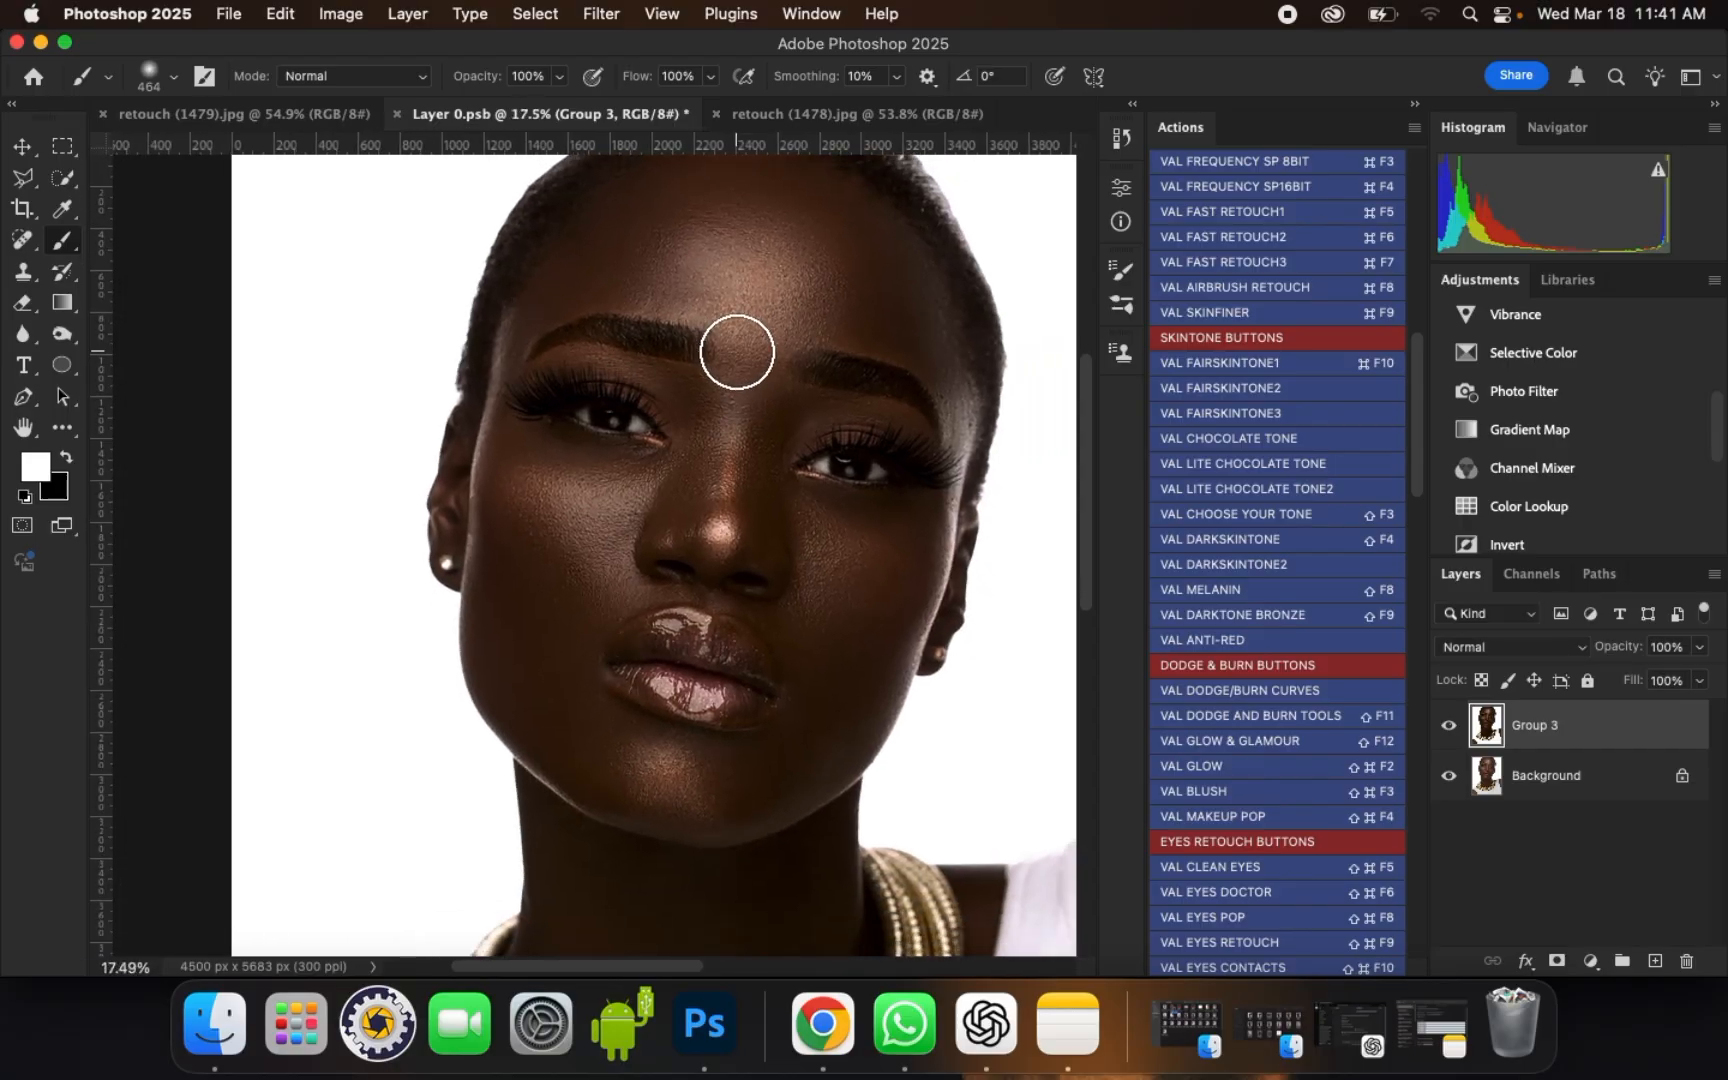
scroll(737, 352, down, 2)
scroll(736, 351, up, 3)
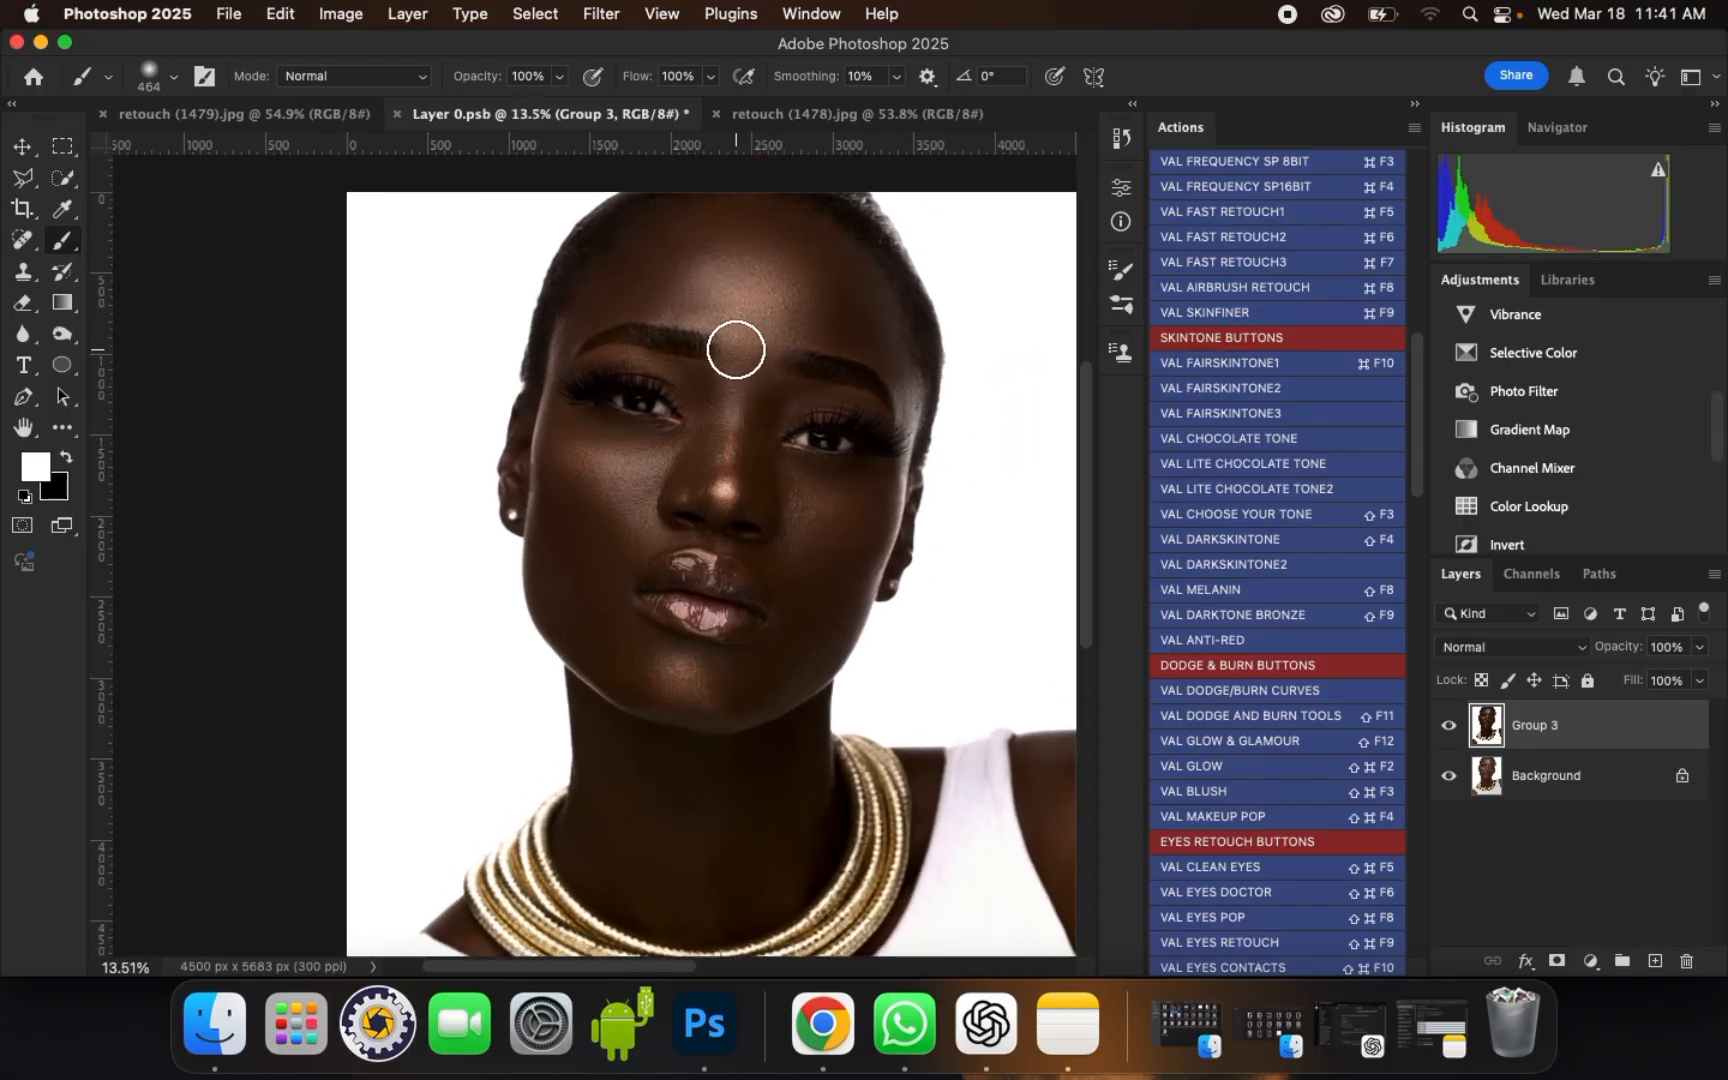
scroll(736, 350, up, 4)
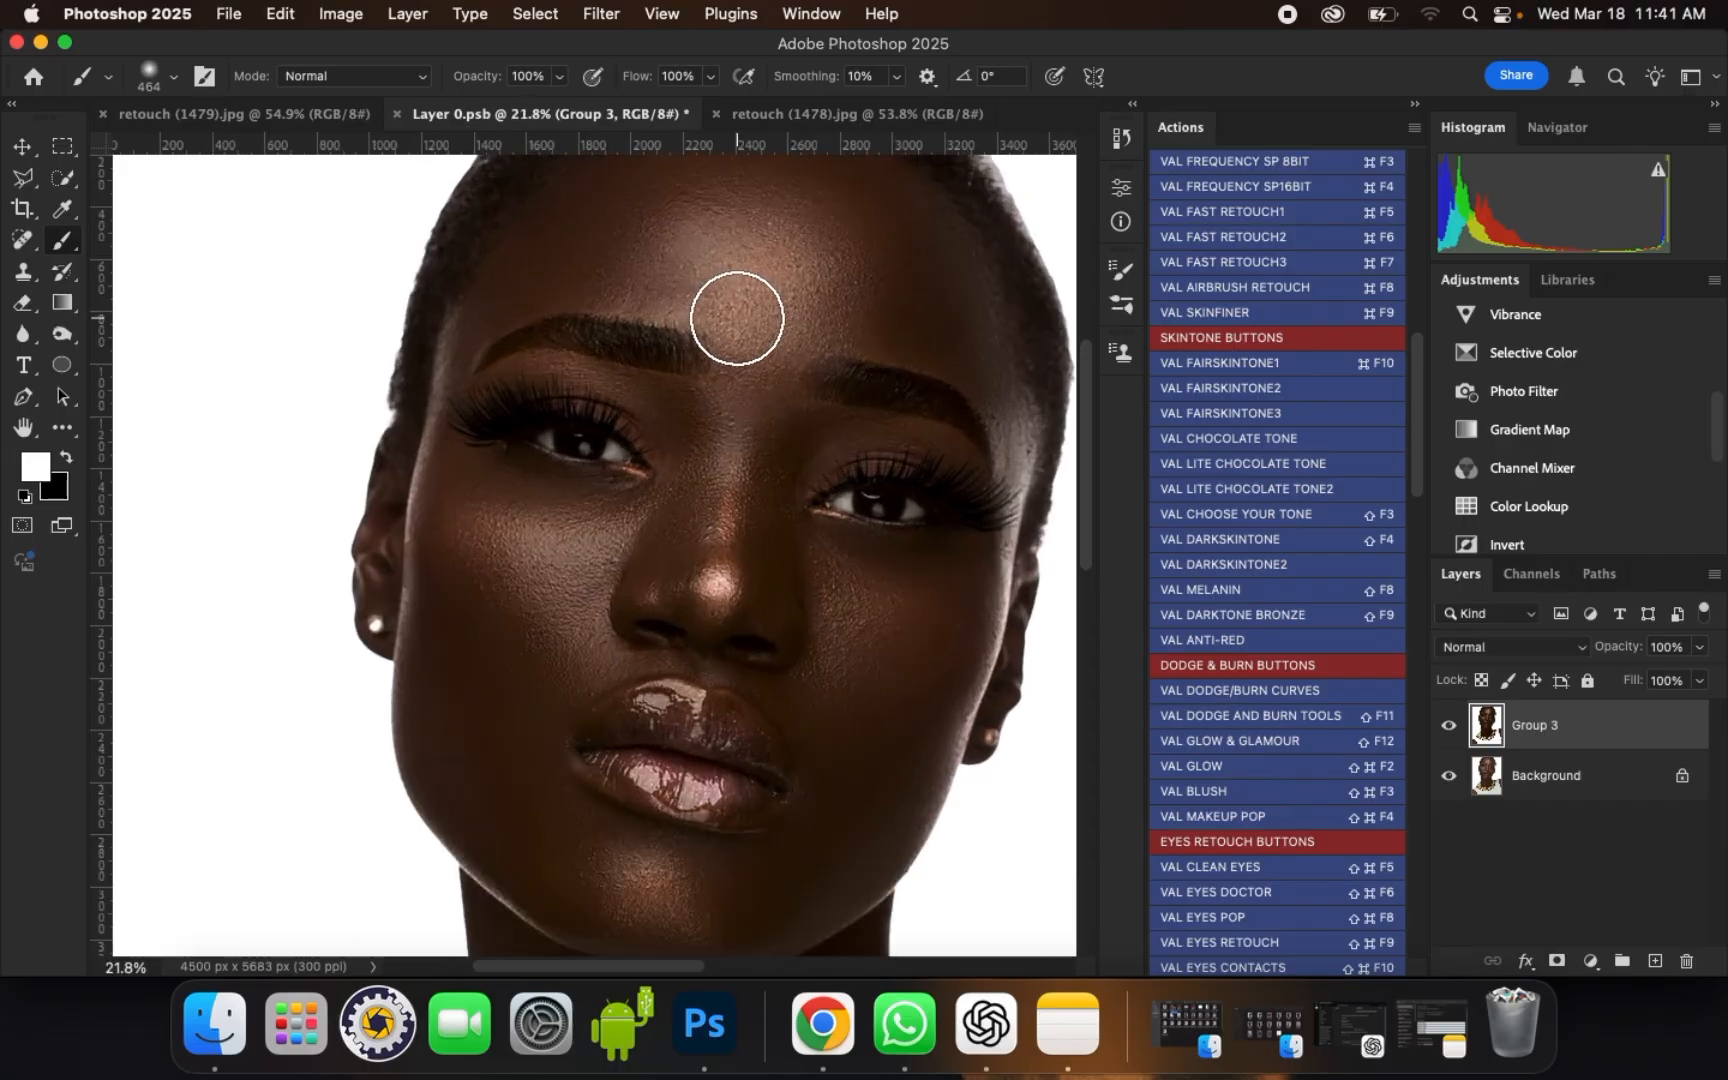
Step: Run the VAL DODGE/BURN CURVES action and continue past its instructions to the dodge curves mask
drag(1415, 425, 1411, 483)
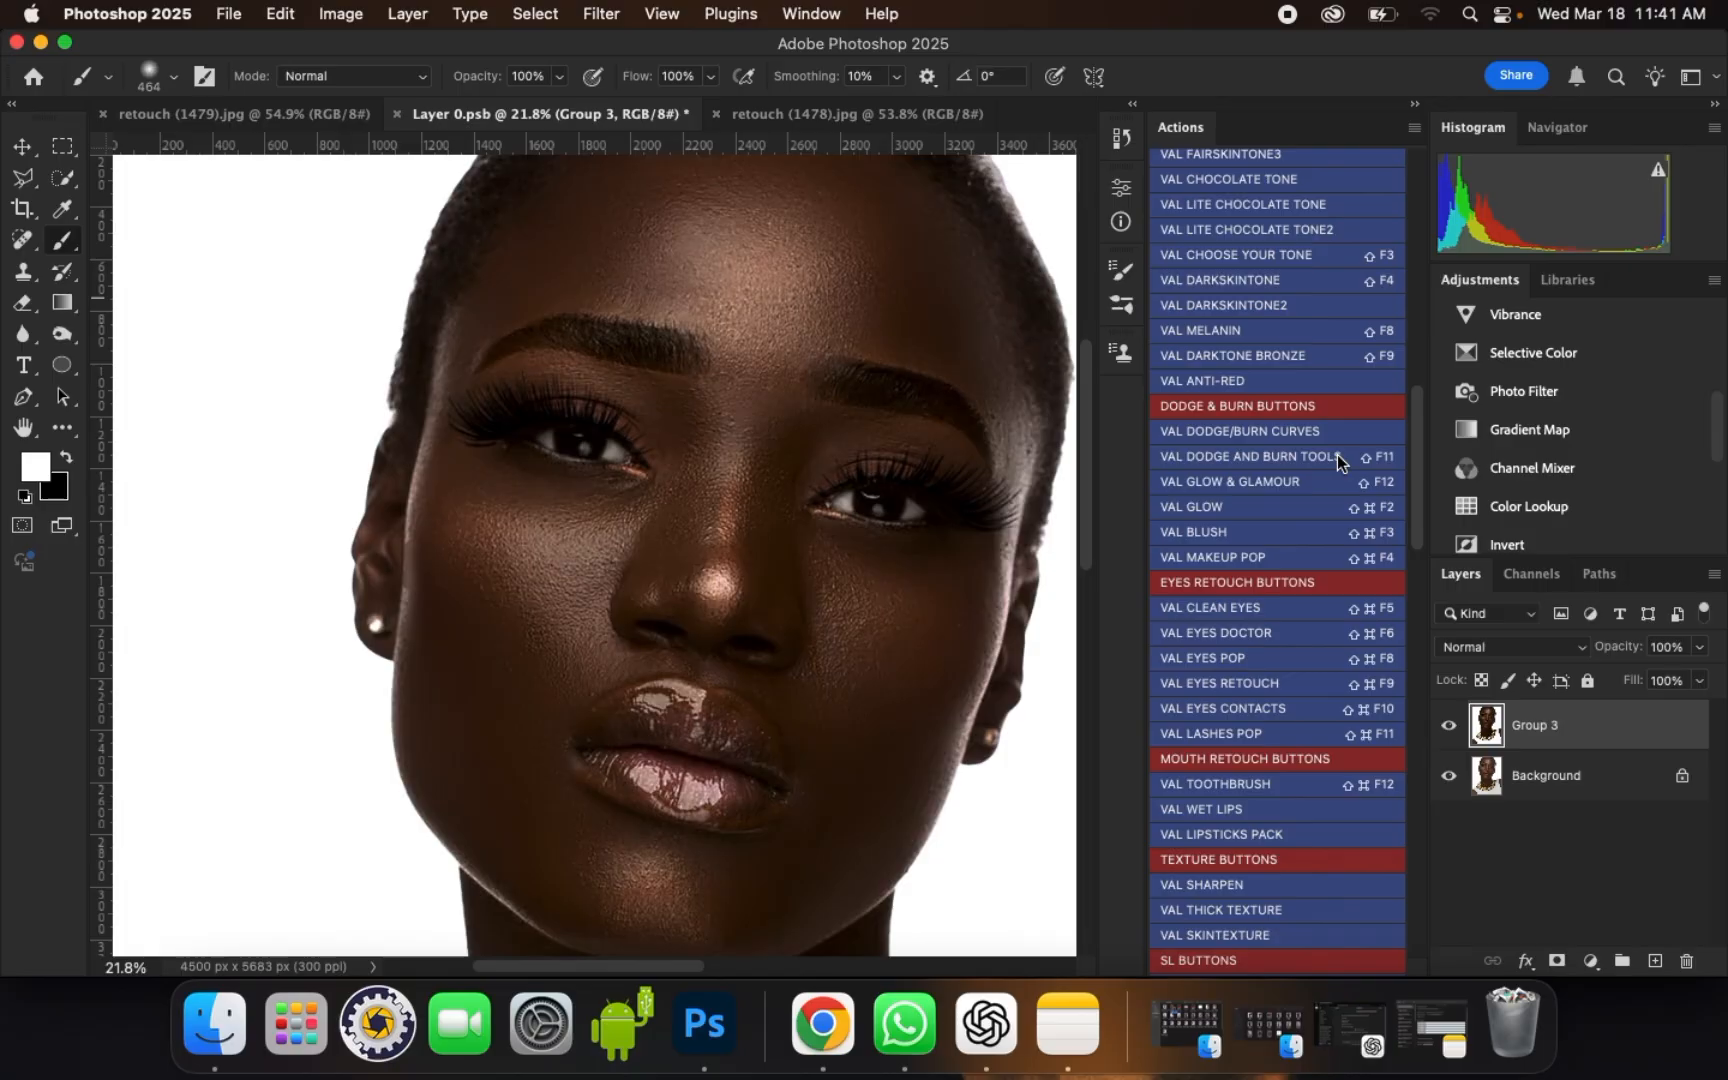
click(1257, 433)
click(979, 542)
click(940, 648)
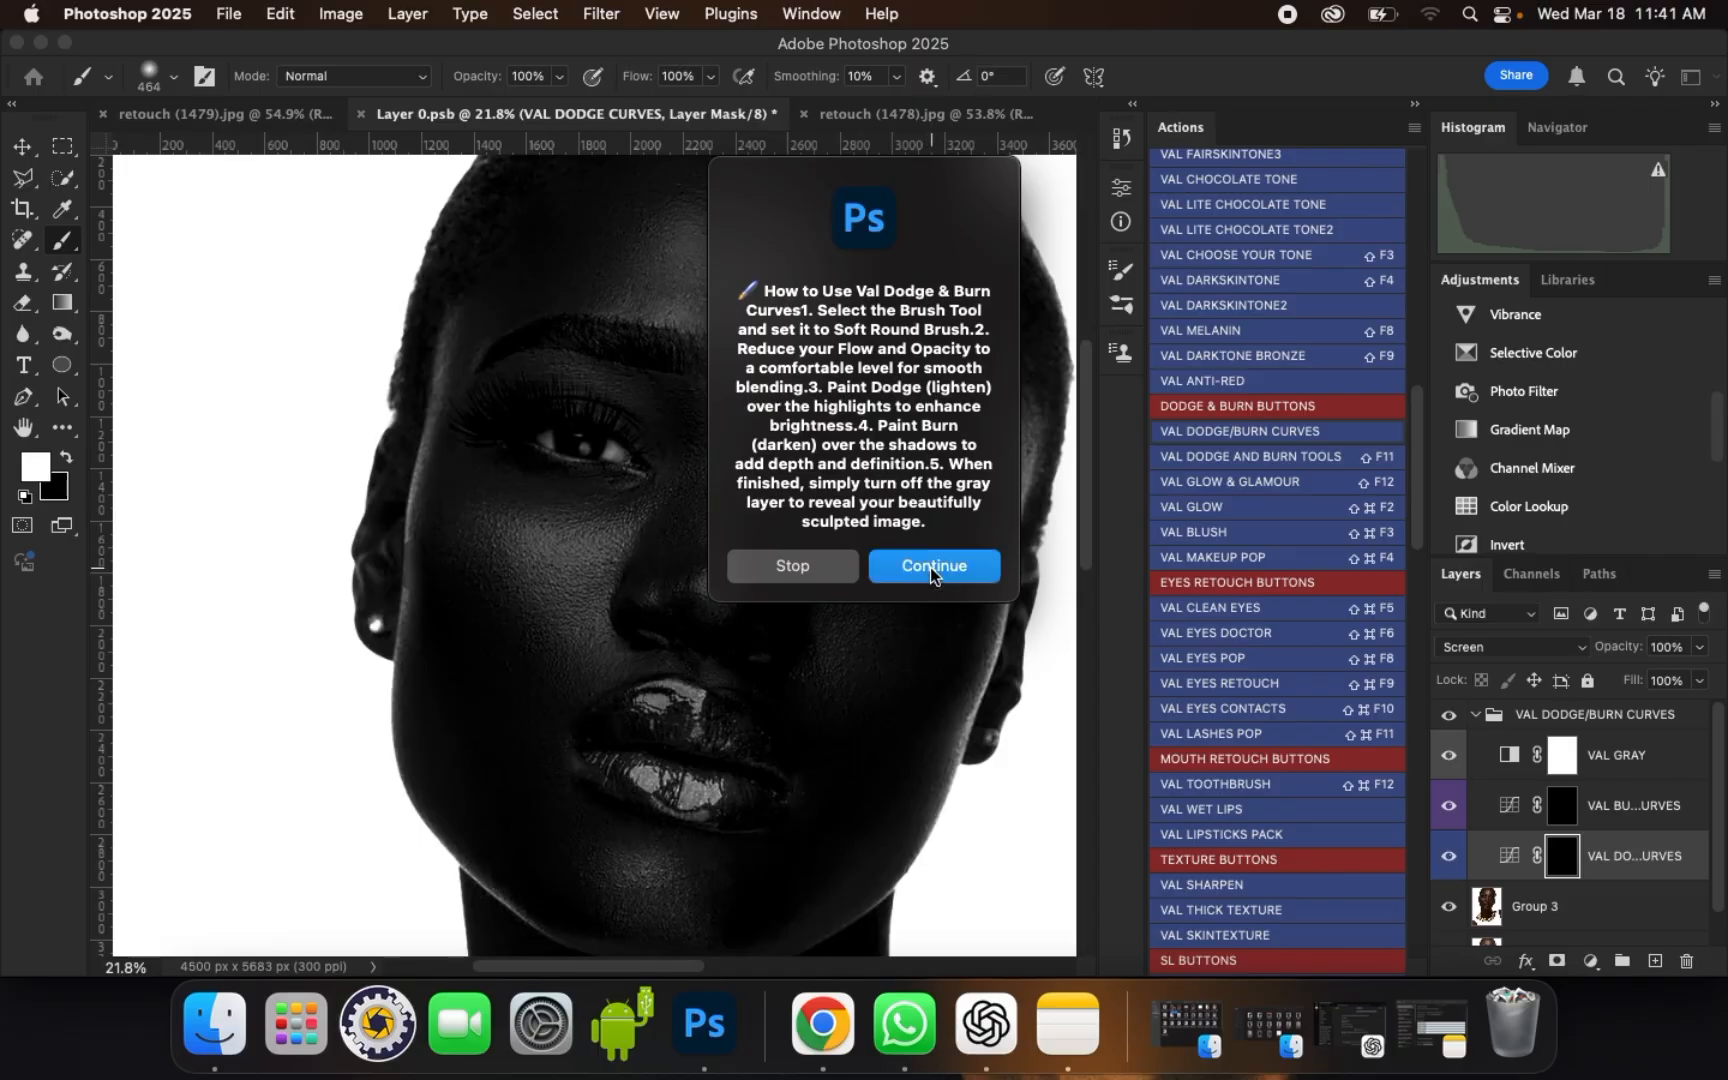
click(930, 572)
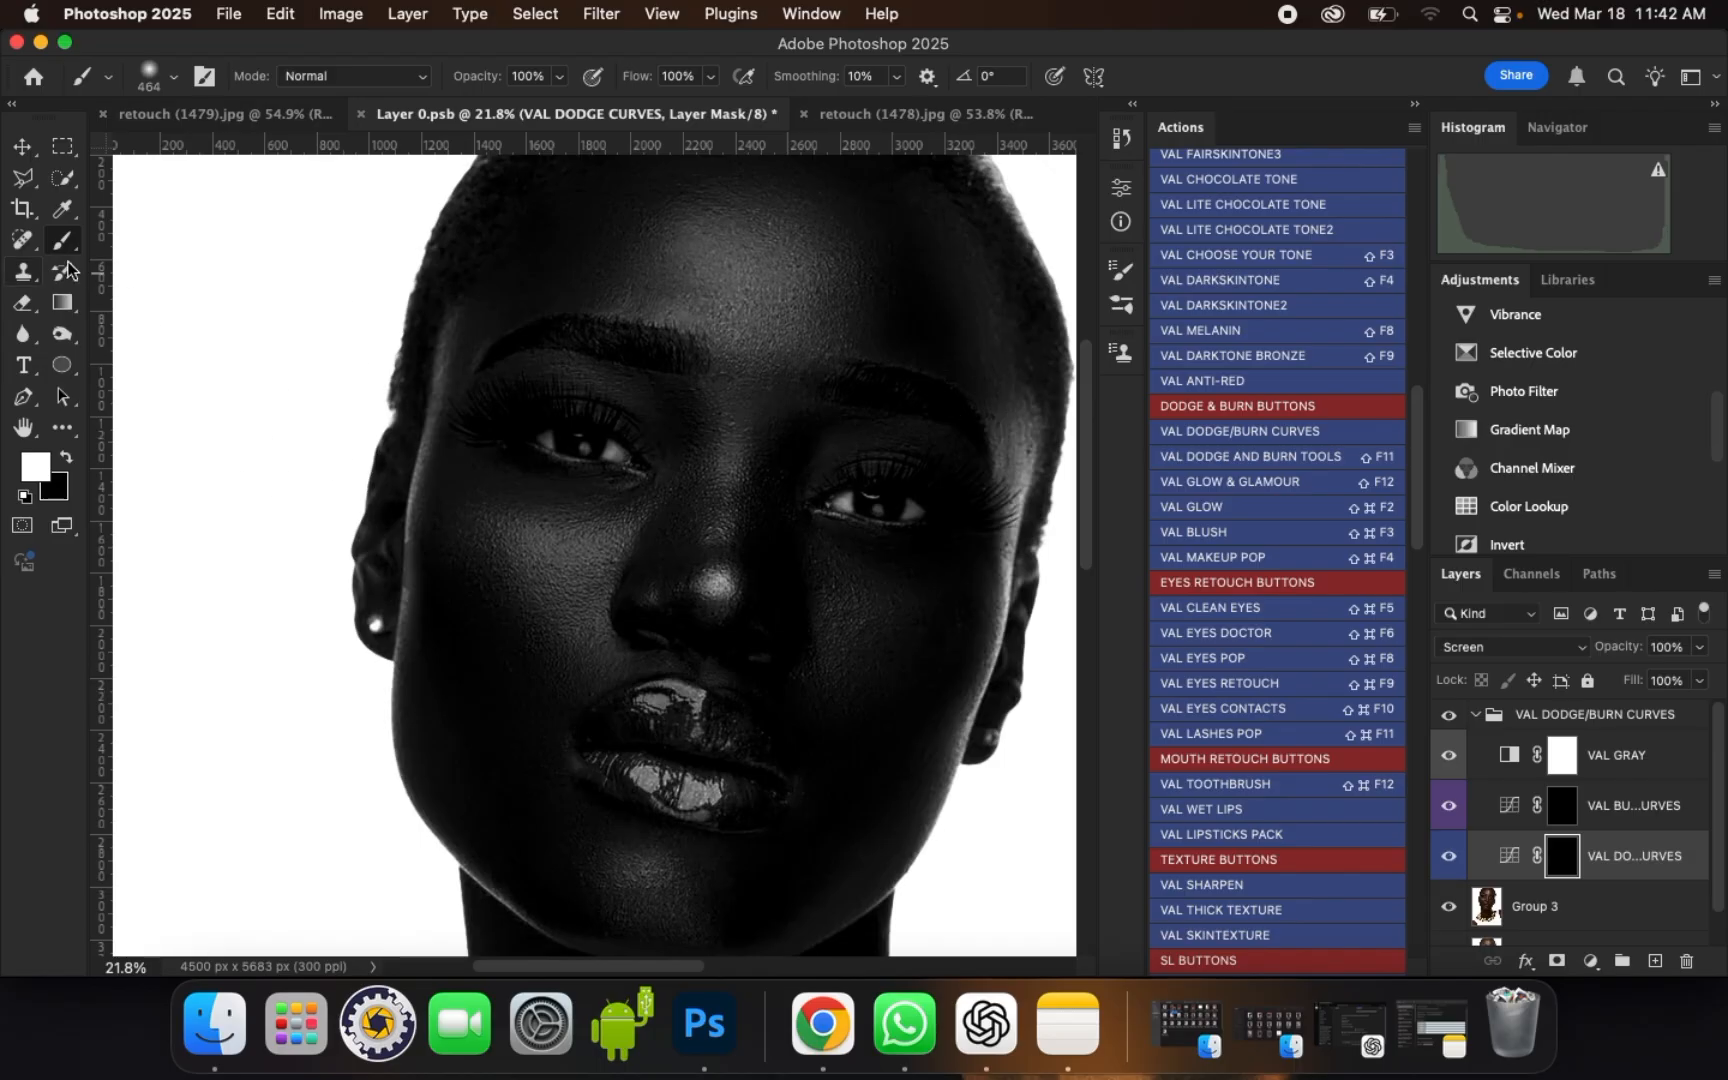
Step: Set the brush flow to 6% and brighten the centre of the forehead on the dodge curves mask with a 900 px brush
click(696, 80)
text(6)
key(bracketright)
key(bracketright)
key(bracketright)
key(bracketright)
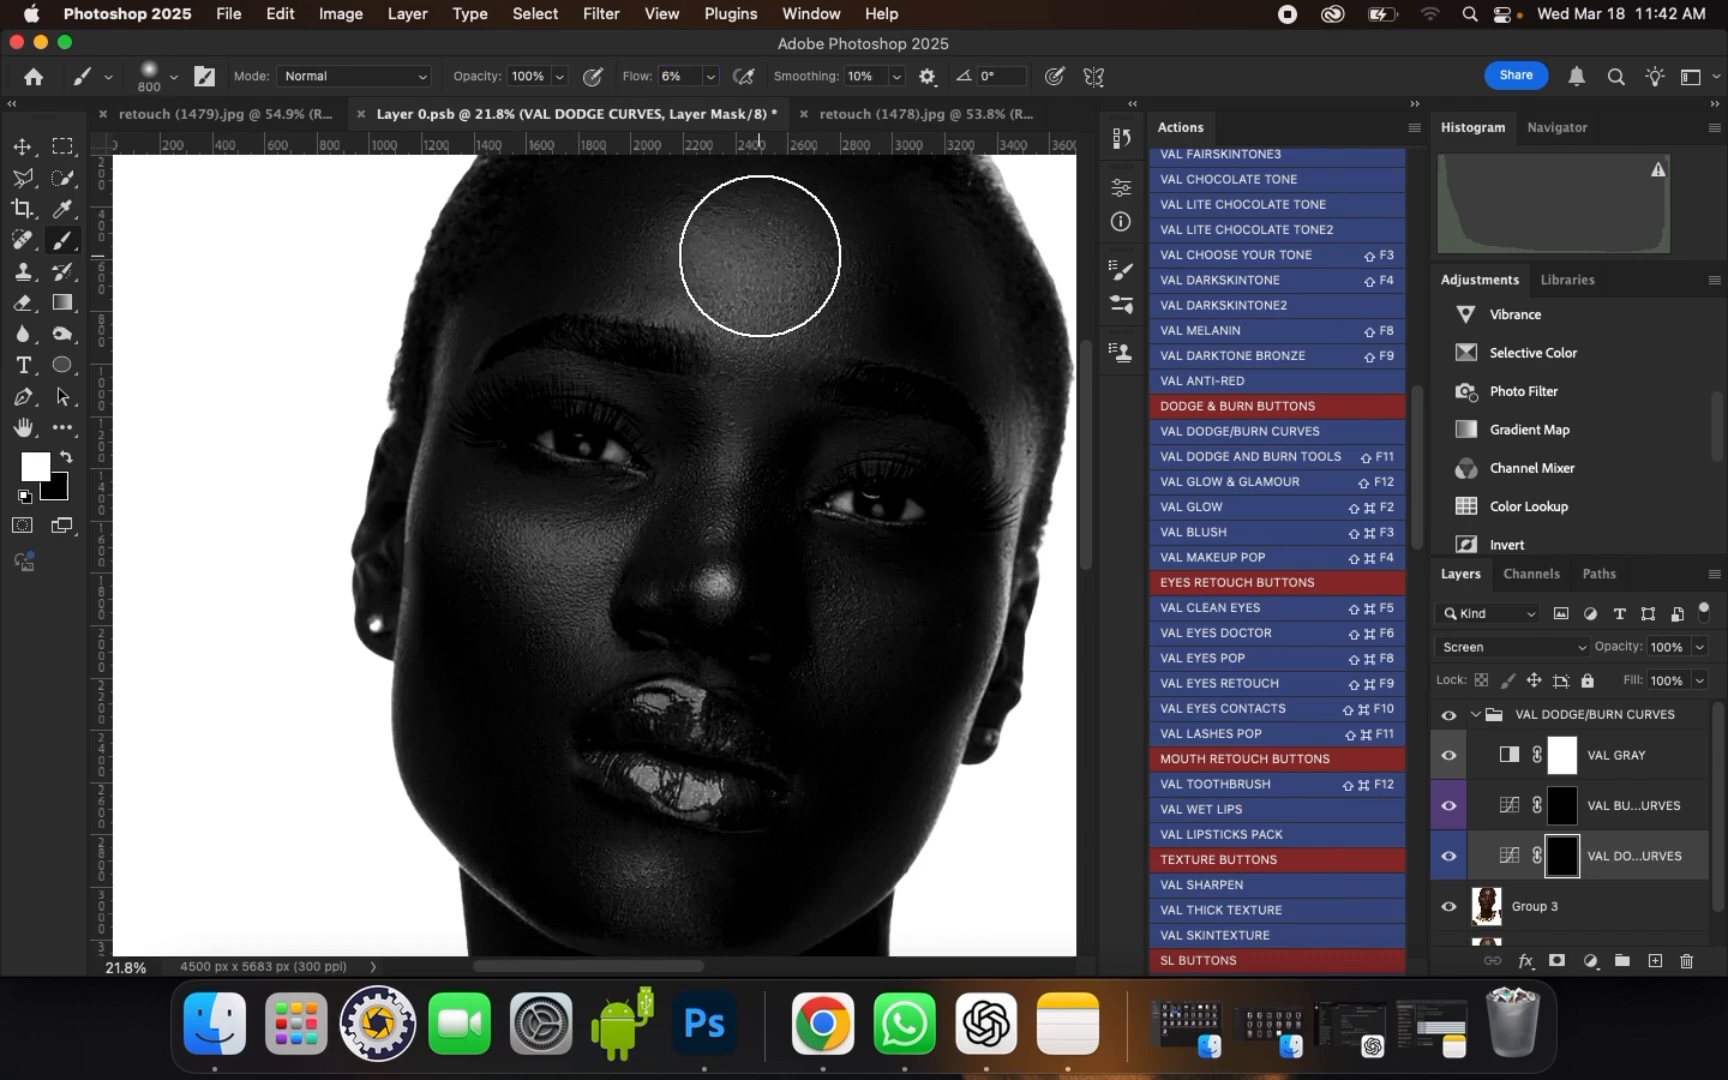
key(bracketright)
key(bracketright)
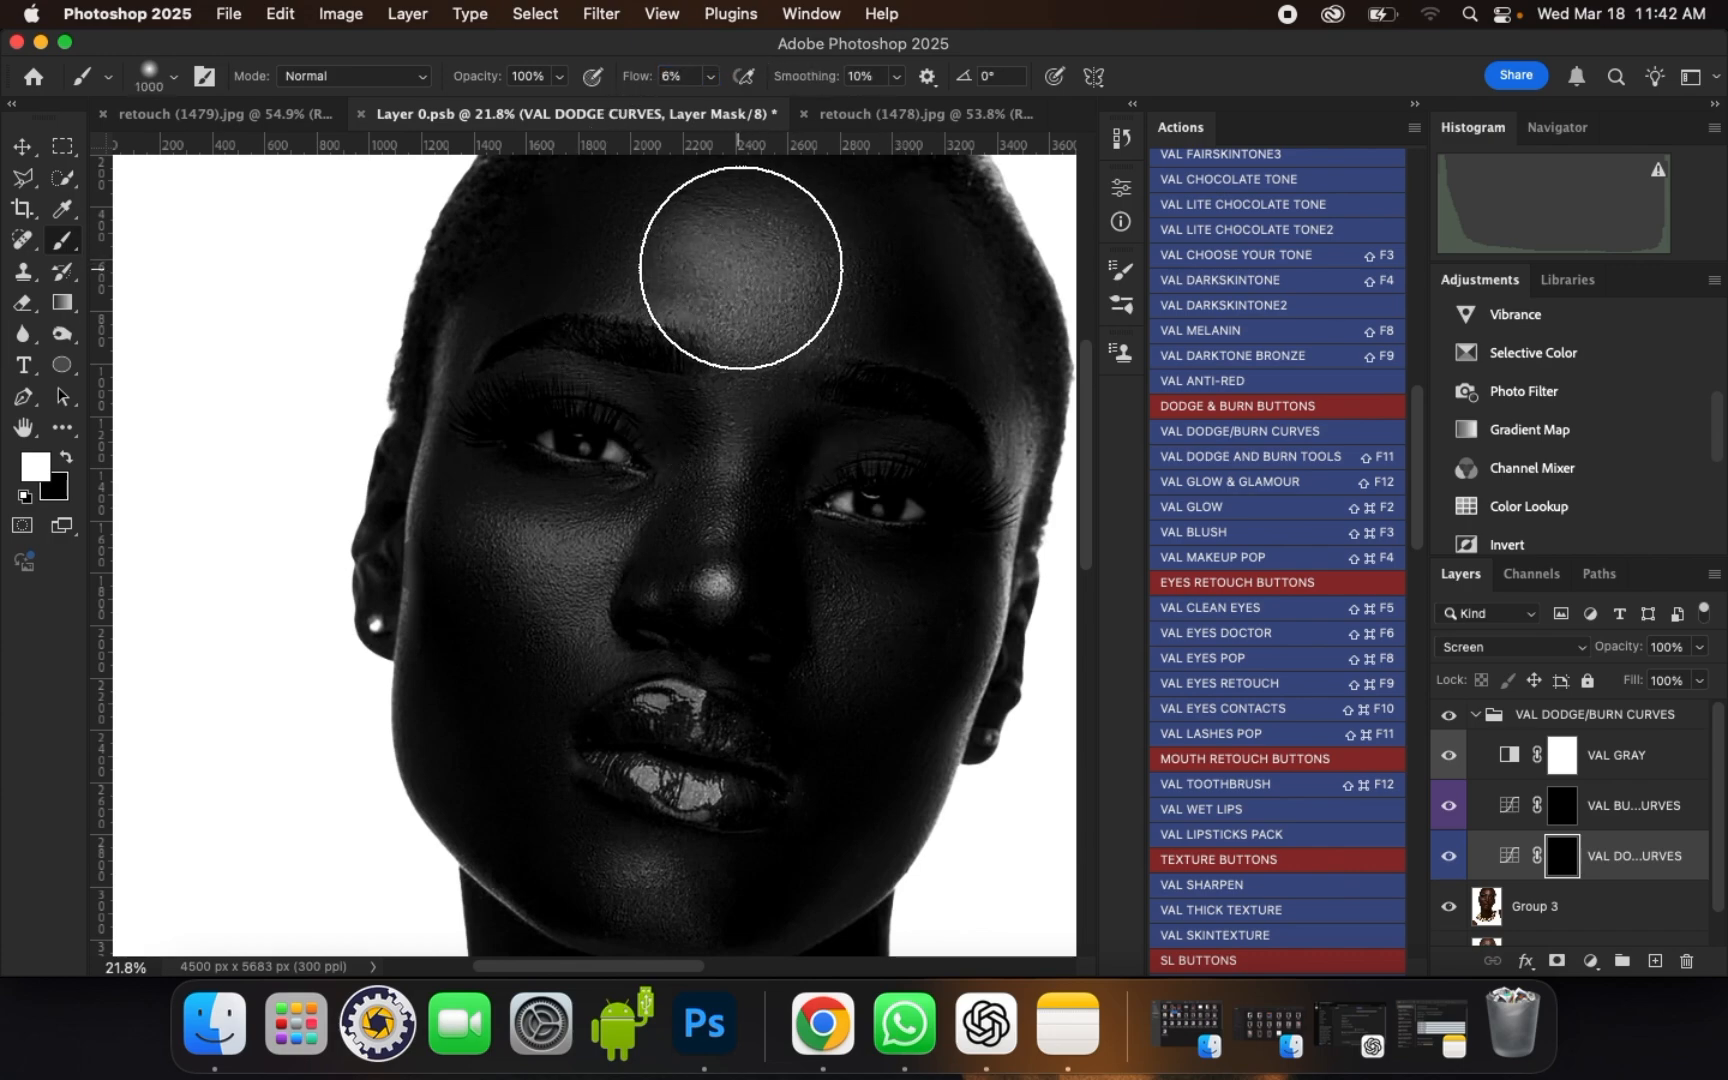
key(bracketleft)
drag(741, 270, 769, 289)
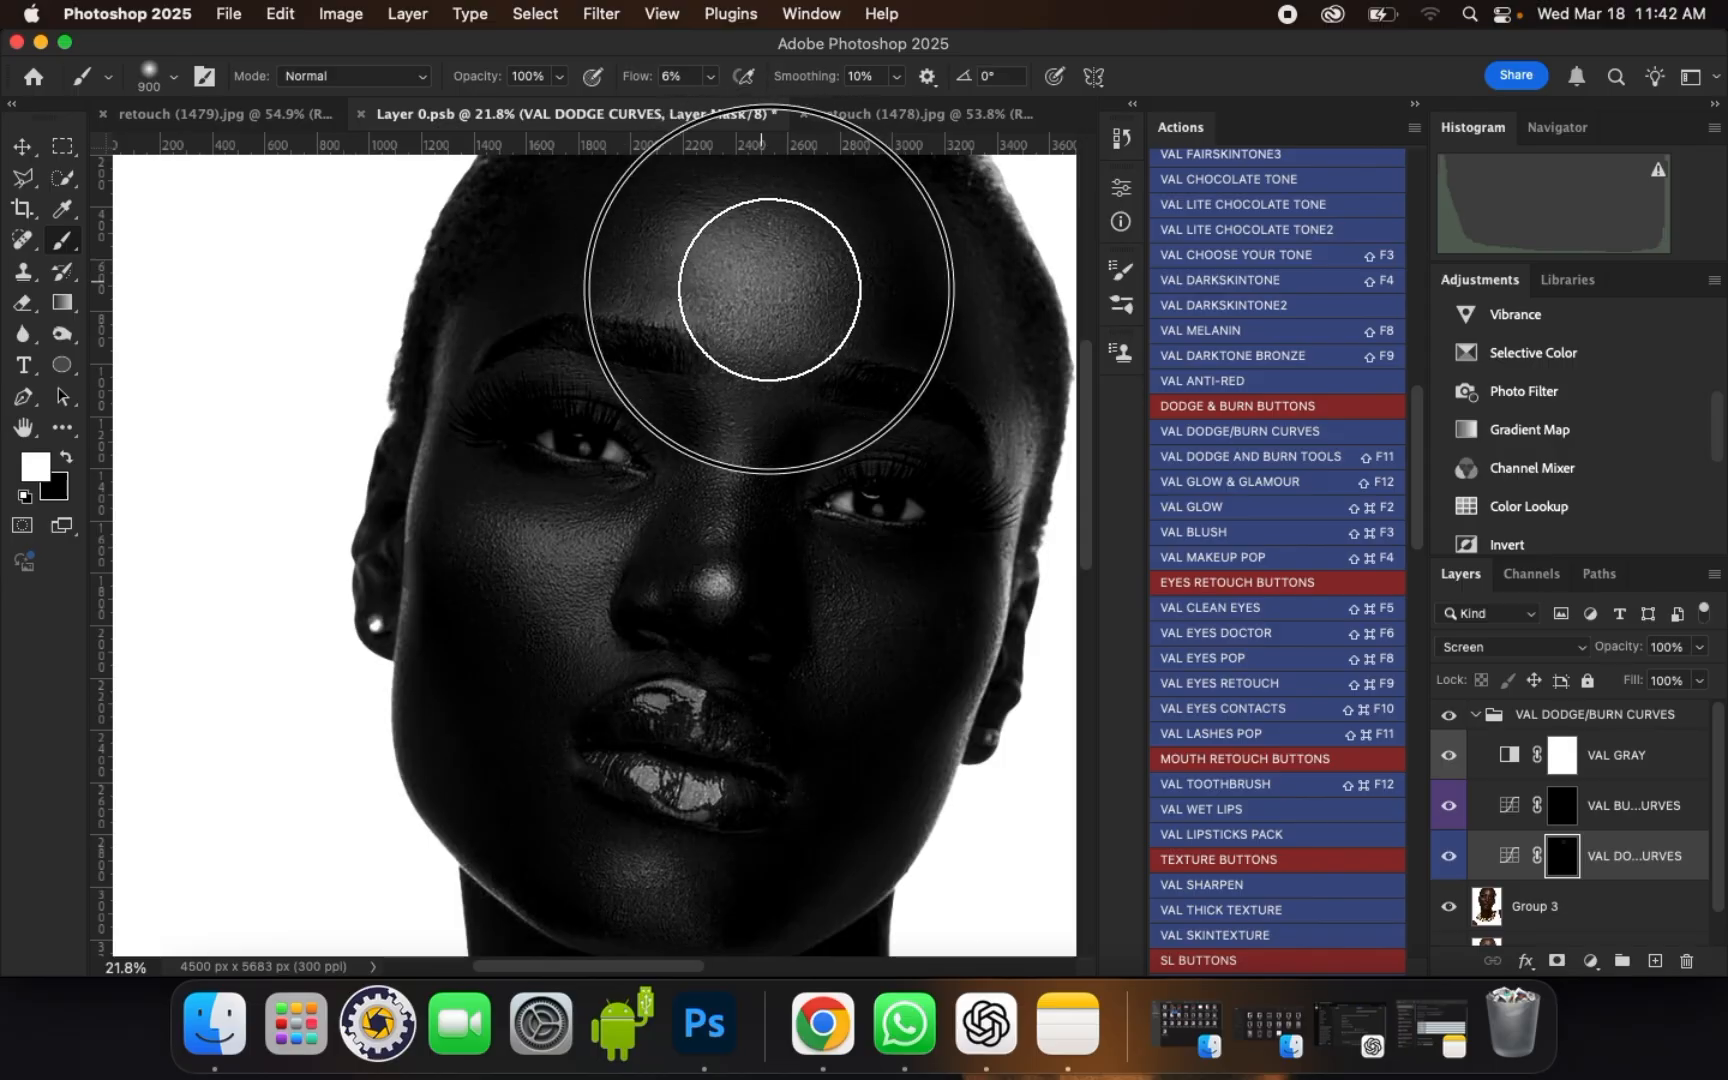
Step: Reduce the brush size and dodge the outer edge of the face on the pearl-less side, from the temple down to the jaw
key(bracketleft)
key(bracketleft)
key(bracketleft)
key(bracketleft)
key(bracketleft)
key(bracketleft)
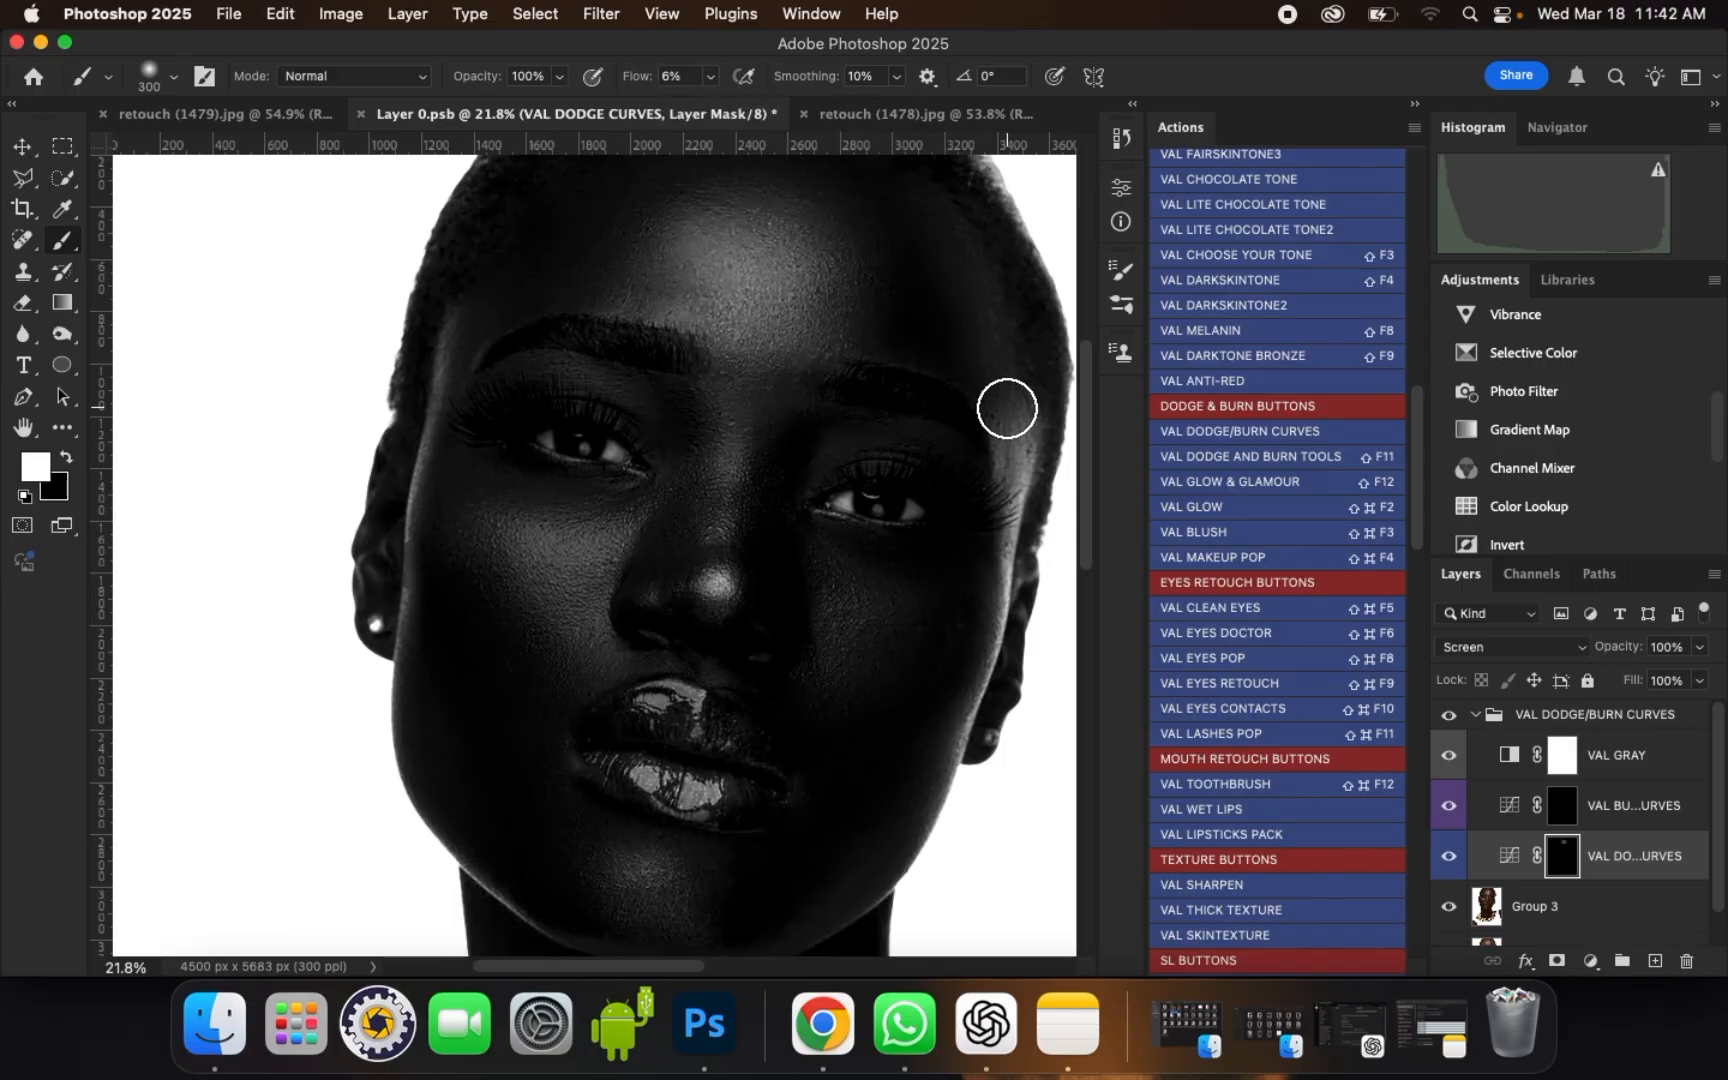
key(bracketleft)
key(bracketleft)
key(bracketleft)
key(bracketleft)
key(bracketleft)
drag(1011, 417, 988, 662)
mouse_move(983, 681)
mouse_down()
mouse_move(950, 763)
mouse_move(982, 688)
mouse_up()
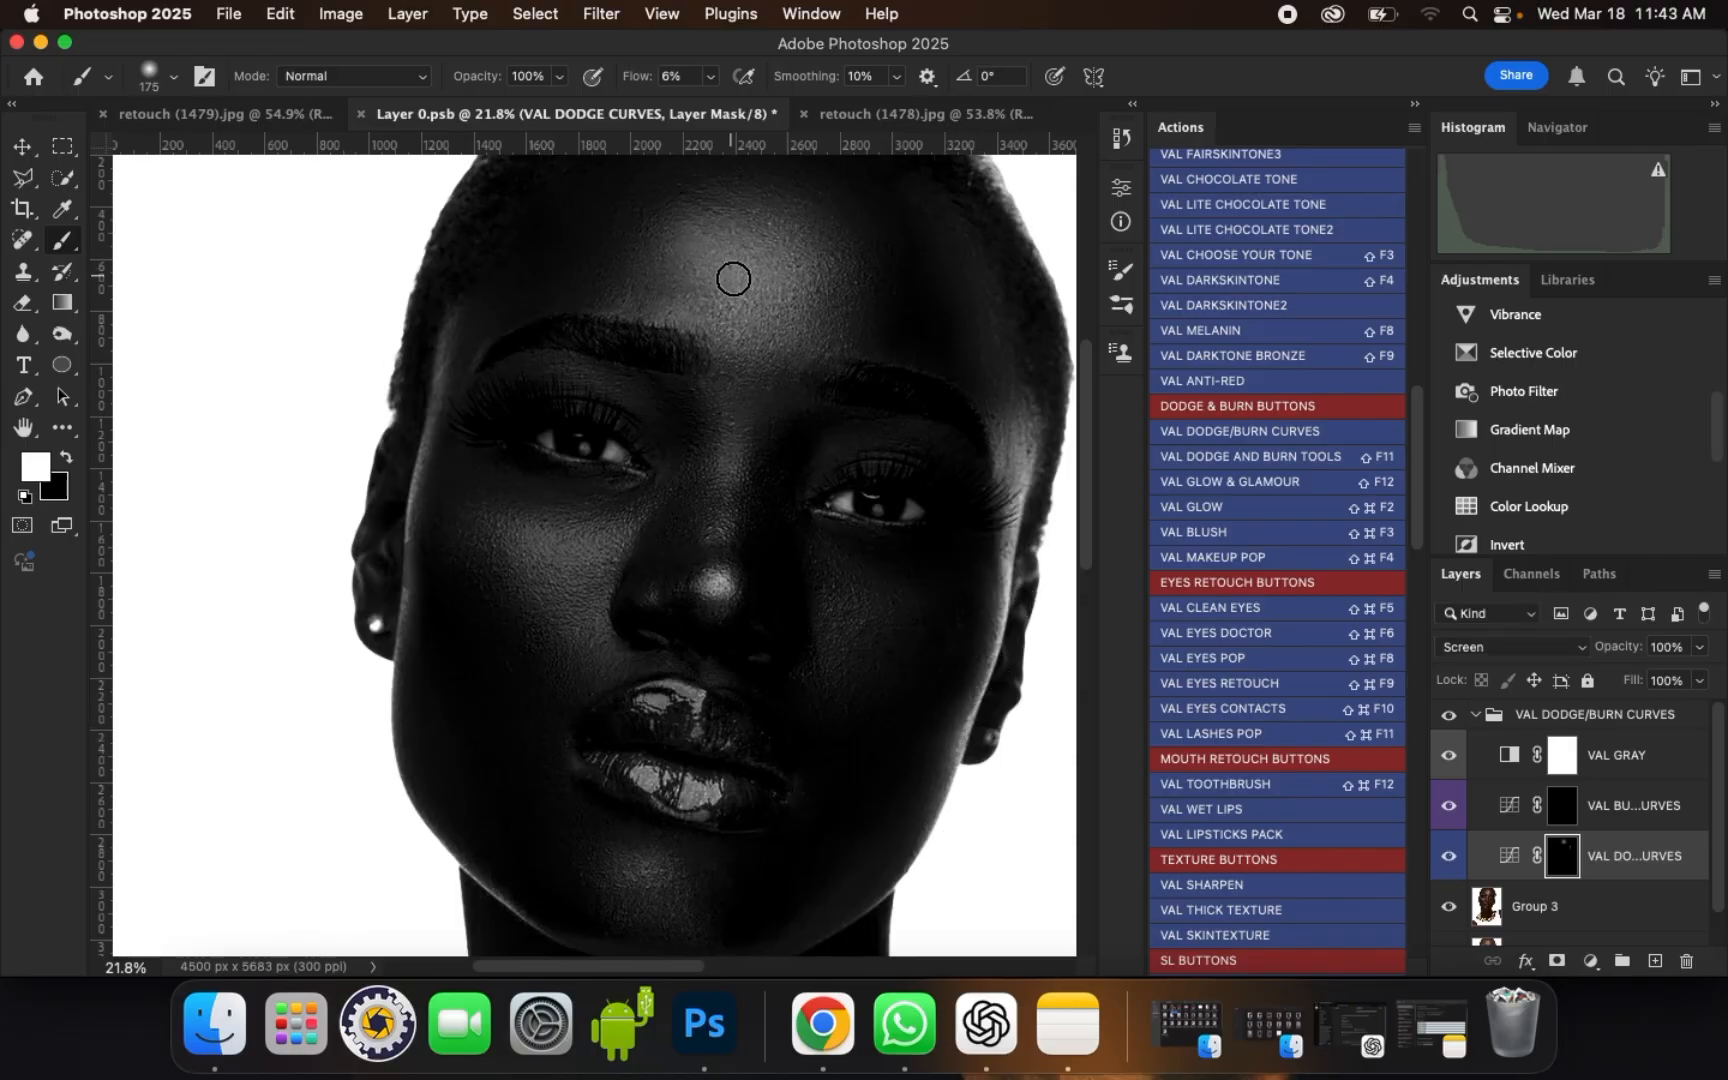
Step: Dodge a highlight from between the eyebrows down the nose bridge to the tip with a small brush
drag(760, 334, 748, 400)
key(bracketleft)
click(737, 491)
mouse_move(737, 491)
mouse_down()
mouse_move(719, 592)
mouse_move(739, 438)
mouse_move(717, 575)
mouse_up()
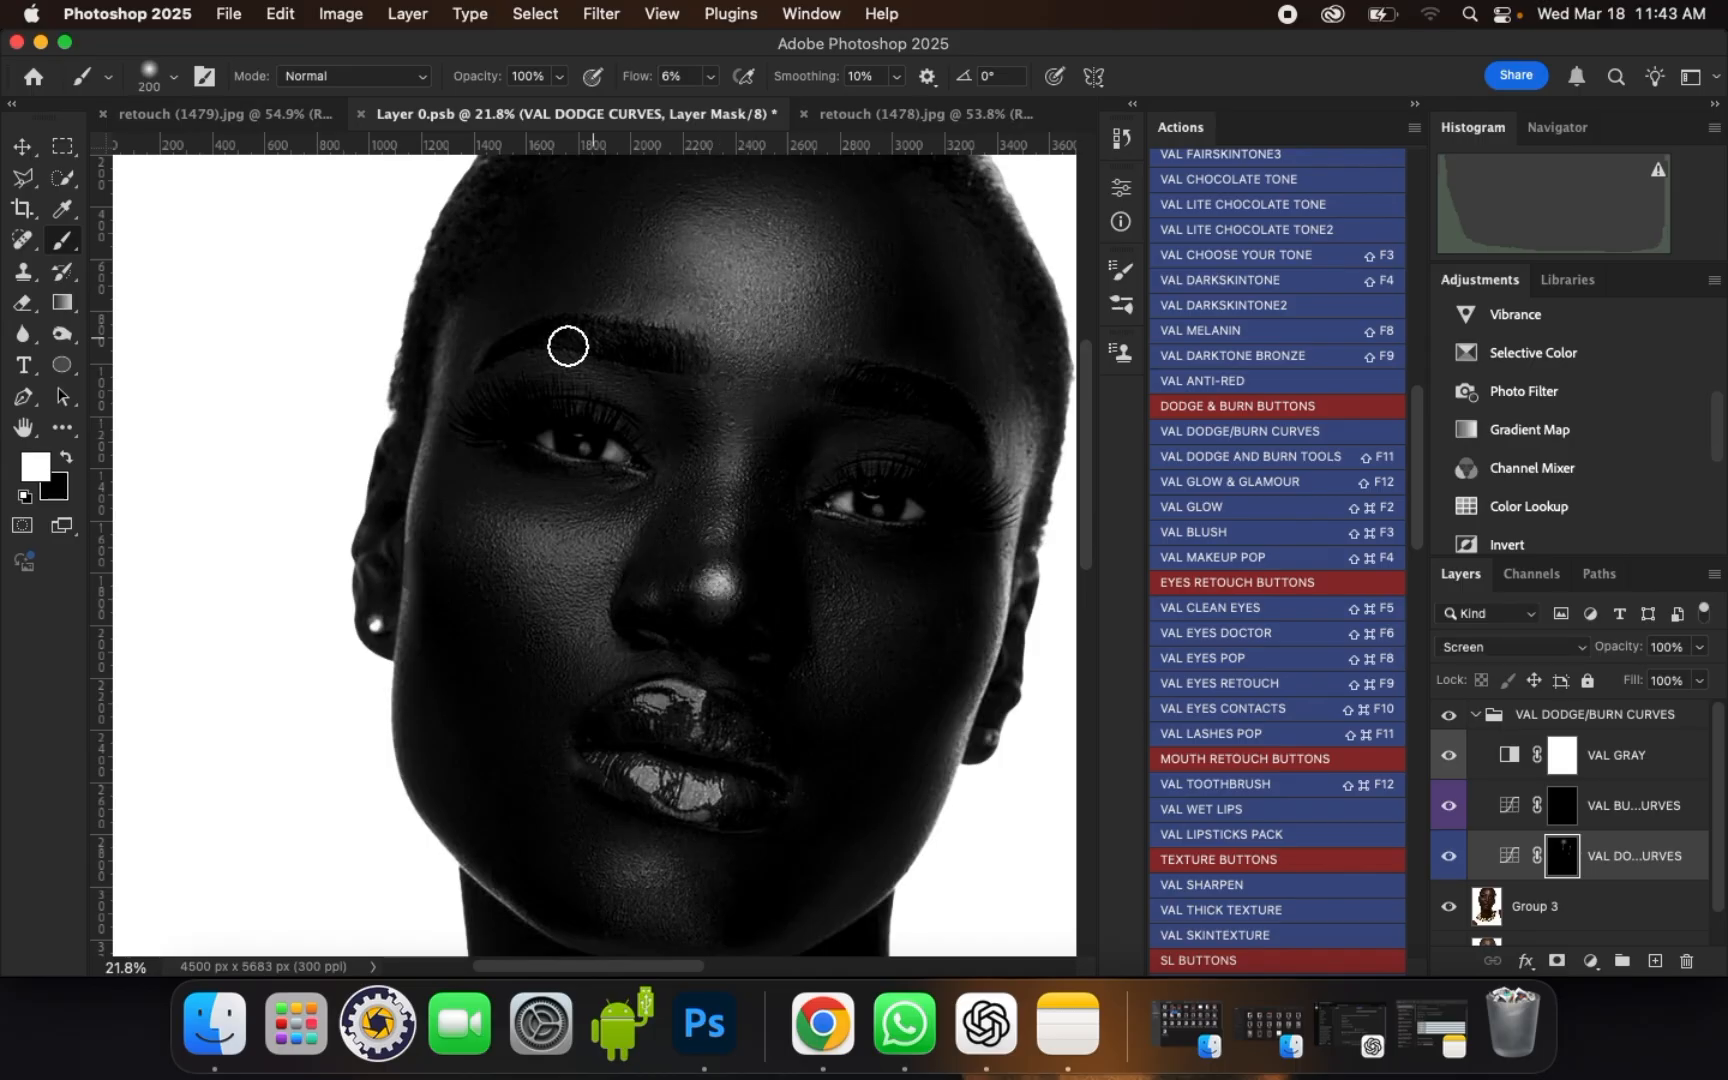
Step: Enlarge the brush to as much as 500 px and brighten both cheeks below the eyes on the dodge curves mask
key(bracketright)
key(bracketright)
key(bracketright)
mouse_move(487, 499)
mouse_down()
mouse_move(494, 521)
mouse_move(590, 540)
mouse_move(571, 552)
mouse_move(579, 579)
mouse_move(501, 528)
mouse_move(605, 559)
mouse_move(571, 582)
mouse_move(484, 520)
mouse_up()
key(bracketleft)
key(bracketright)
key(bracketright)
mouse_move(849, 607)
mouse_down()
mouse_move(829, 629)
mouse_move(871, 624)
mouse_move(856, 636)
mouse_move(852, 605)
mouse_up()
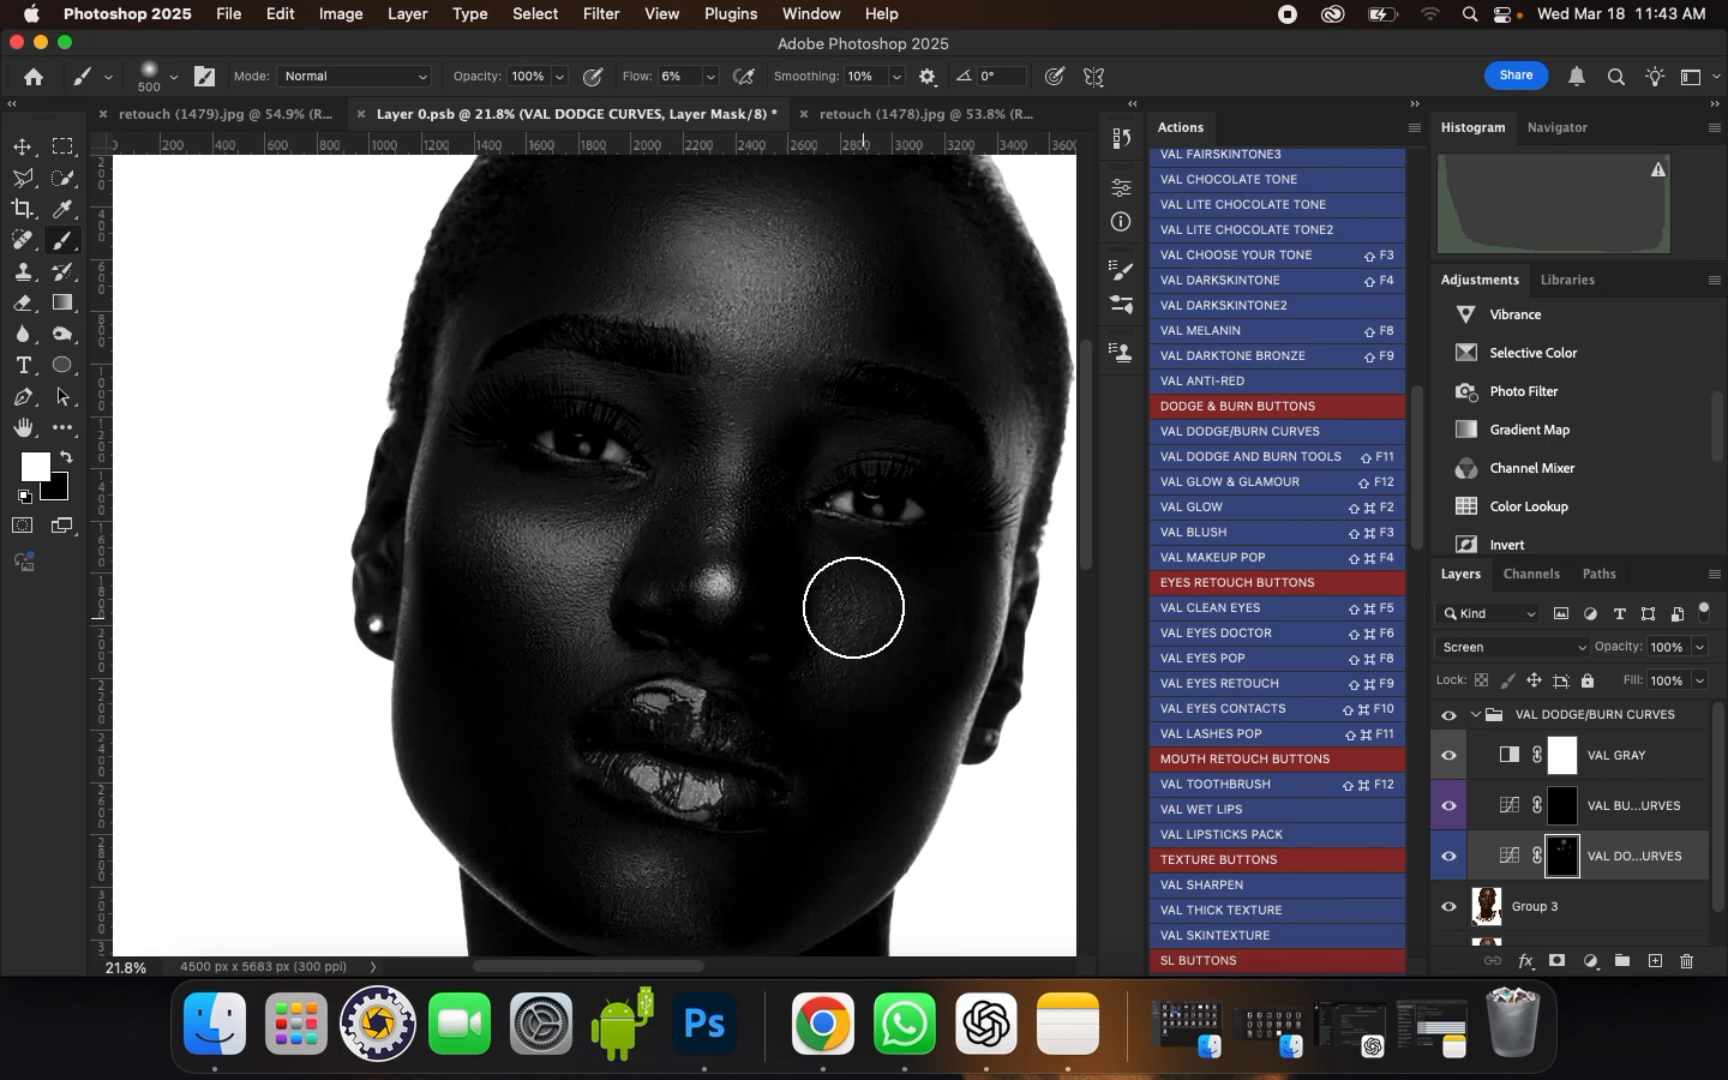
Step: Reduce the brush to 300 px and dodge the nose tip and the inner part of the shadowed cheek
key(bracketleft)
key(bracketleft)
key(bracketleft)
mouse_move(743, 580)
mouse_down()
mouse_move(713, 578)
mouse_move(735, 582)
mouse_up()
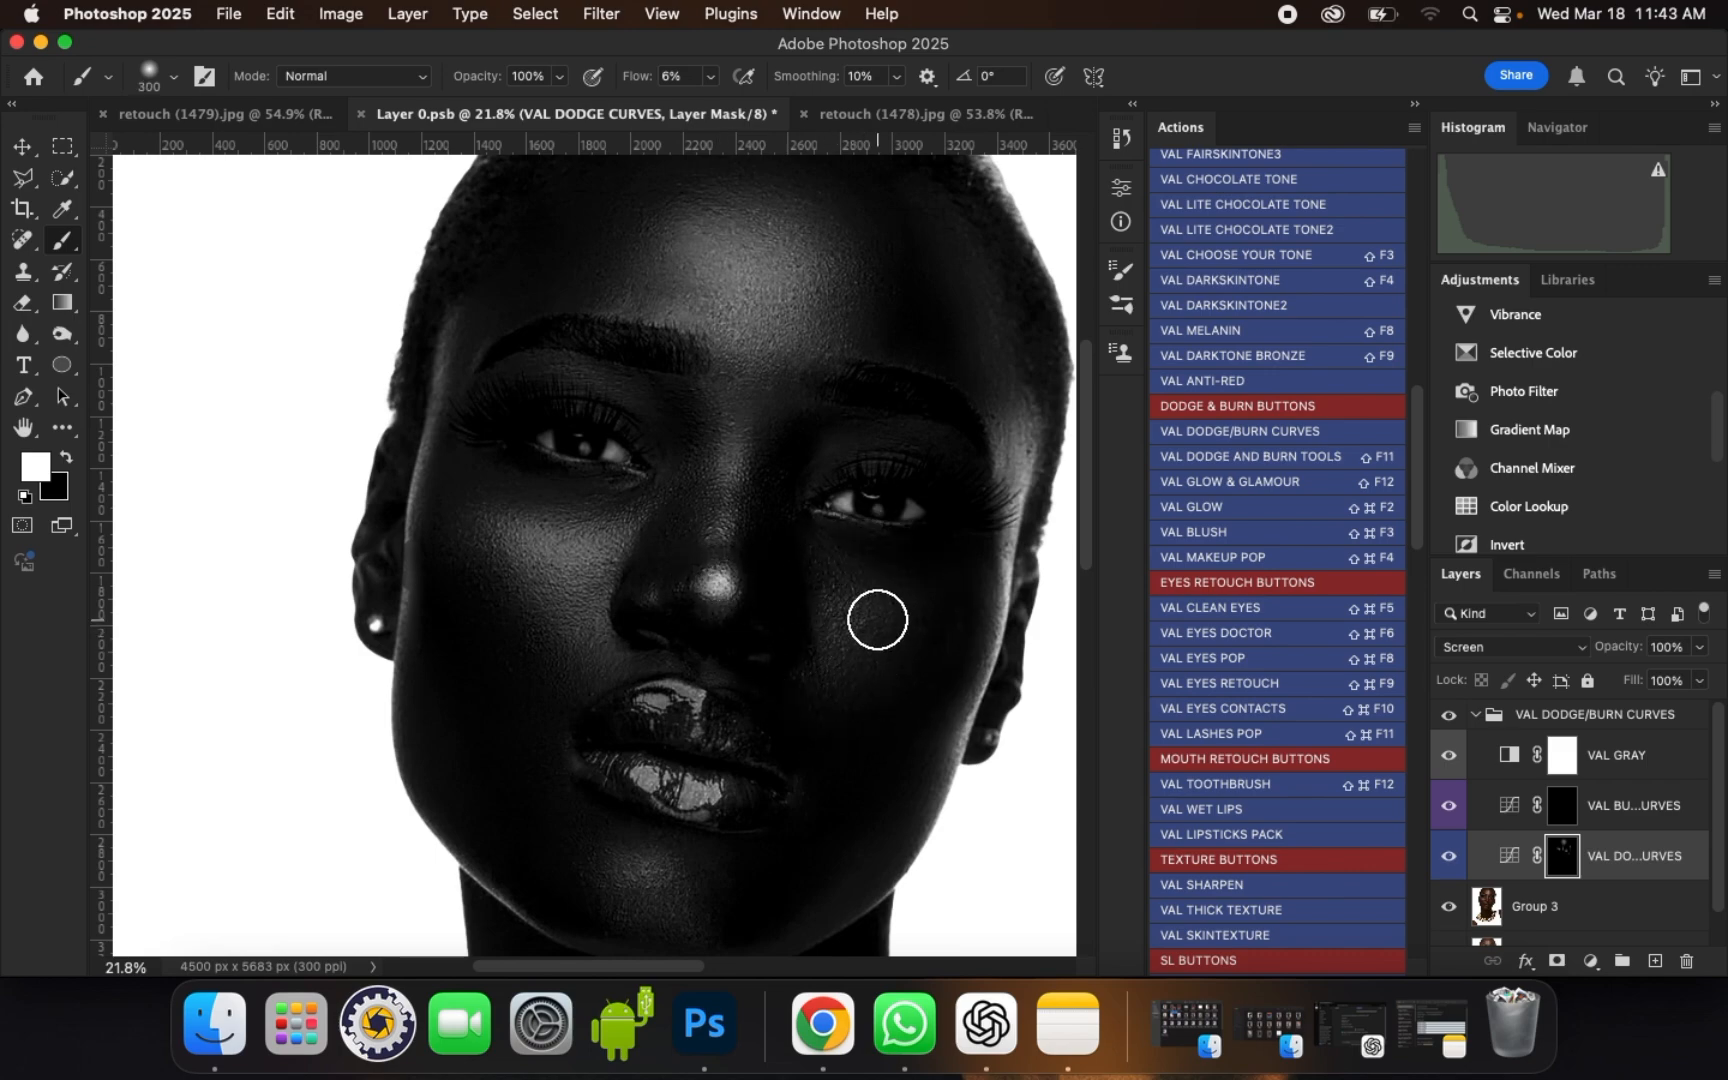
drag(877, 620, 849, 625)
Step: Shrink the brush further and dodge the highlights of the lower and upper lips
key(bracketleft)
key(bracketleft)
key(bracketleft)
key(bracketleft)
mouse_move(733, 802)
mouse_down()
mouse_move(641, 774)
mouse_move(708, 796)
mouse_move(673, 701)
mouse_move(654, 701)
mouse_move(708, 733)
mouse_move(668, 700)
mouse_up()
key(bracketleft)
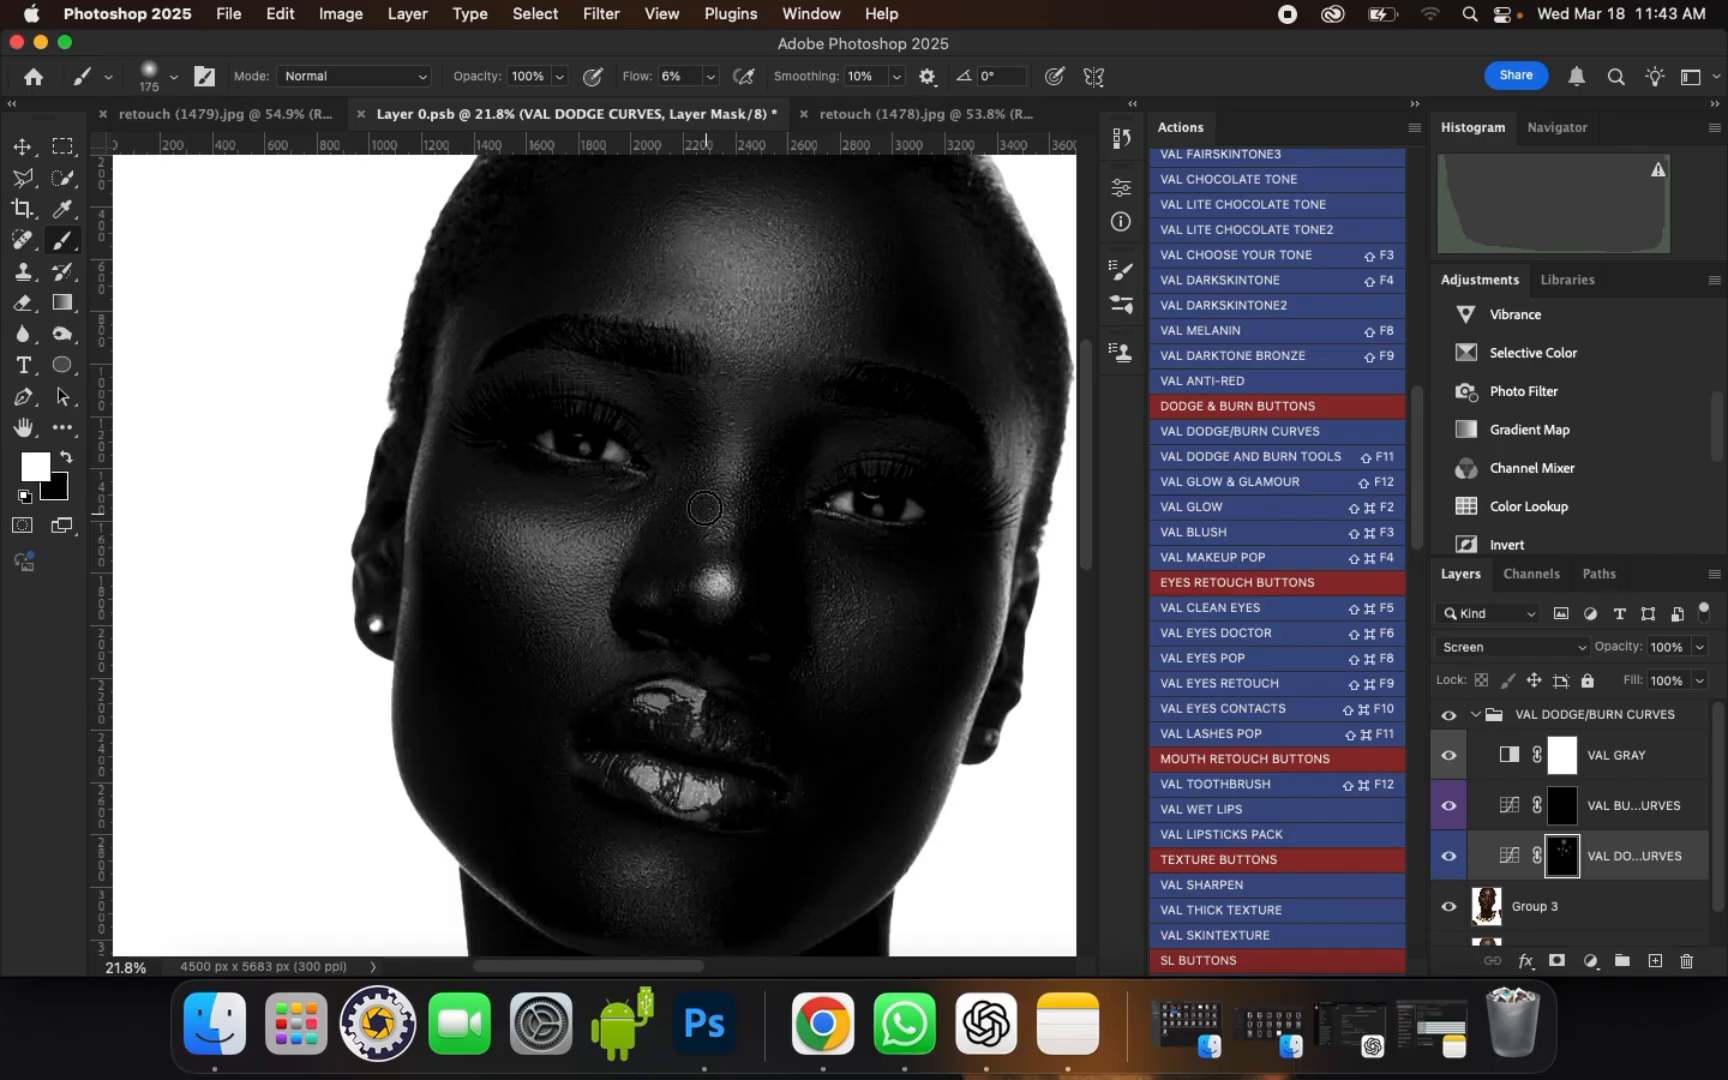
Step: Enlarge the brush to 500 px and brighten the chin area below the lips on the dodge curves mask
scroll(704, 508, down, 2)
key(bracketright)
key(bracketright)
key(bracketright)
mouse_move(671, 802)
mouse_down()
mouse_move(656, 791)
mouse_move(670, 740)
mouse_up()
scroll(694, 366, down, 1)
scroll(617, 386, up, 1)
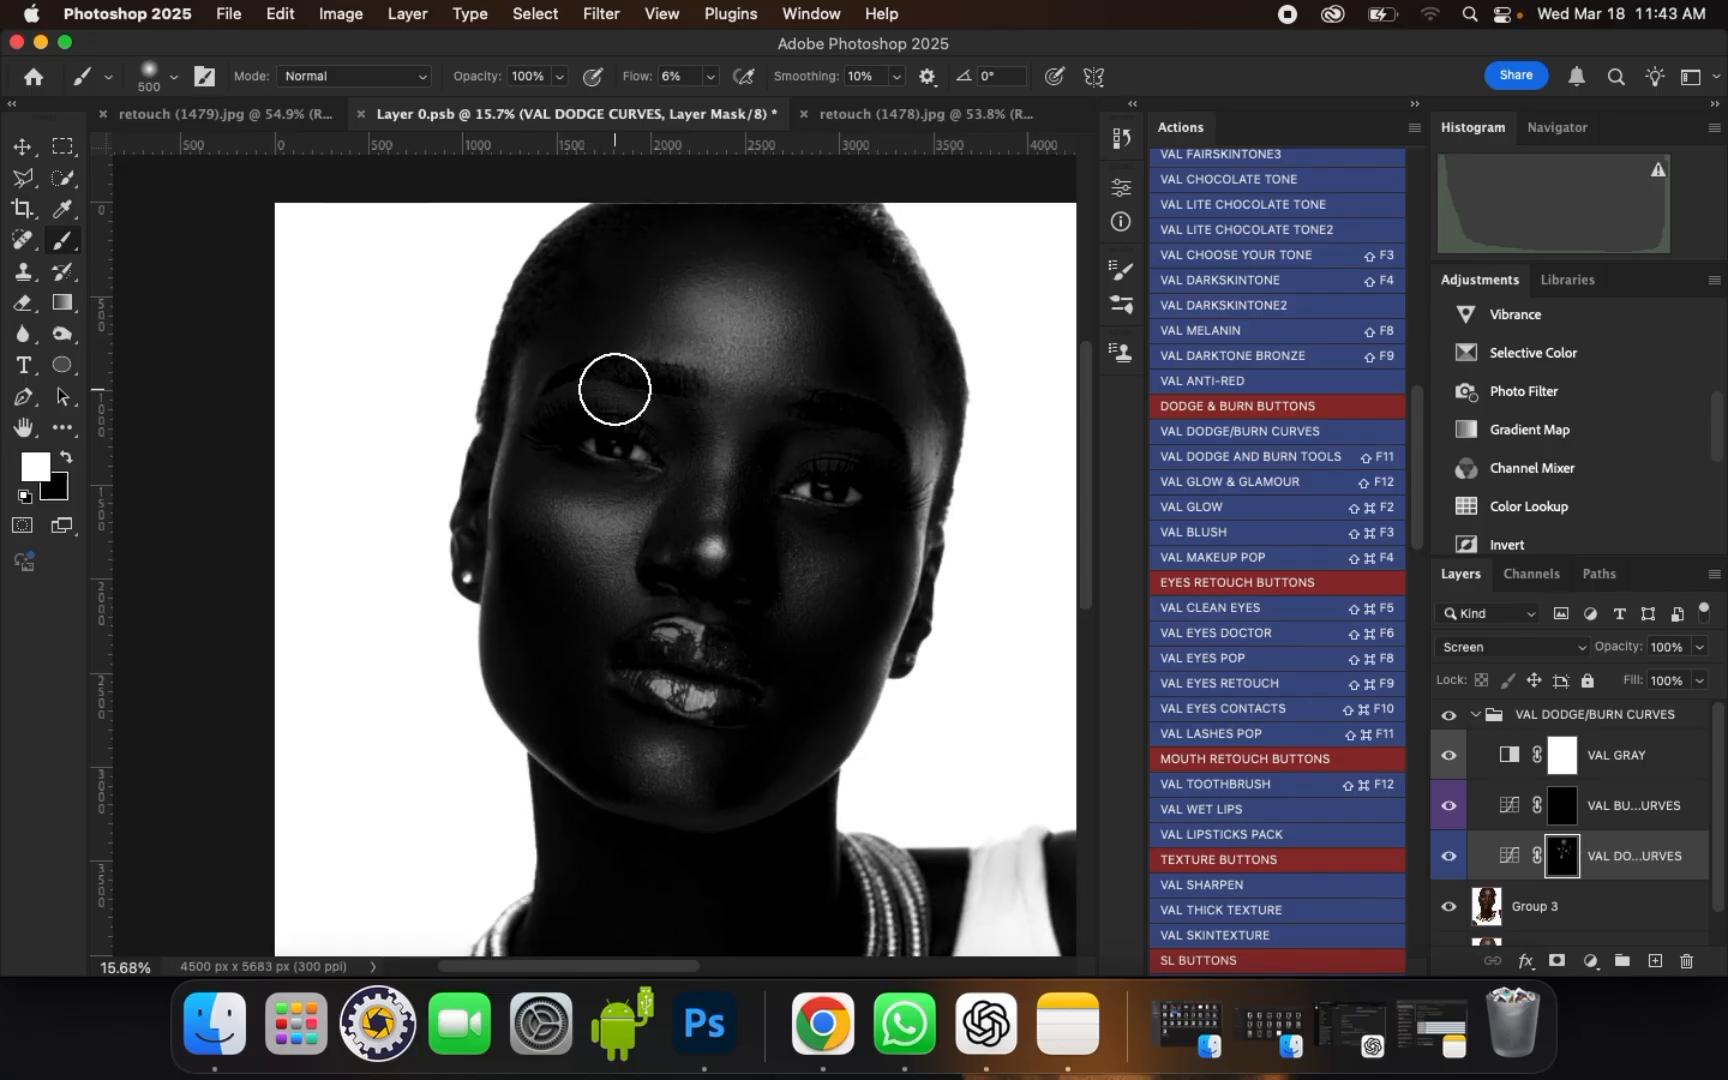
Step: Dodge the upper eyelids and brow bones of both eyes and the near temple with a brush of about 150–175 px
key(bracketleft)
key(bracketleft)
key(bracketleft)
scroll(646, 402, up, 1)
key(bracketleft)
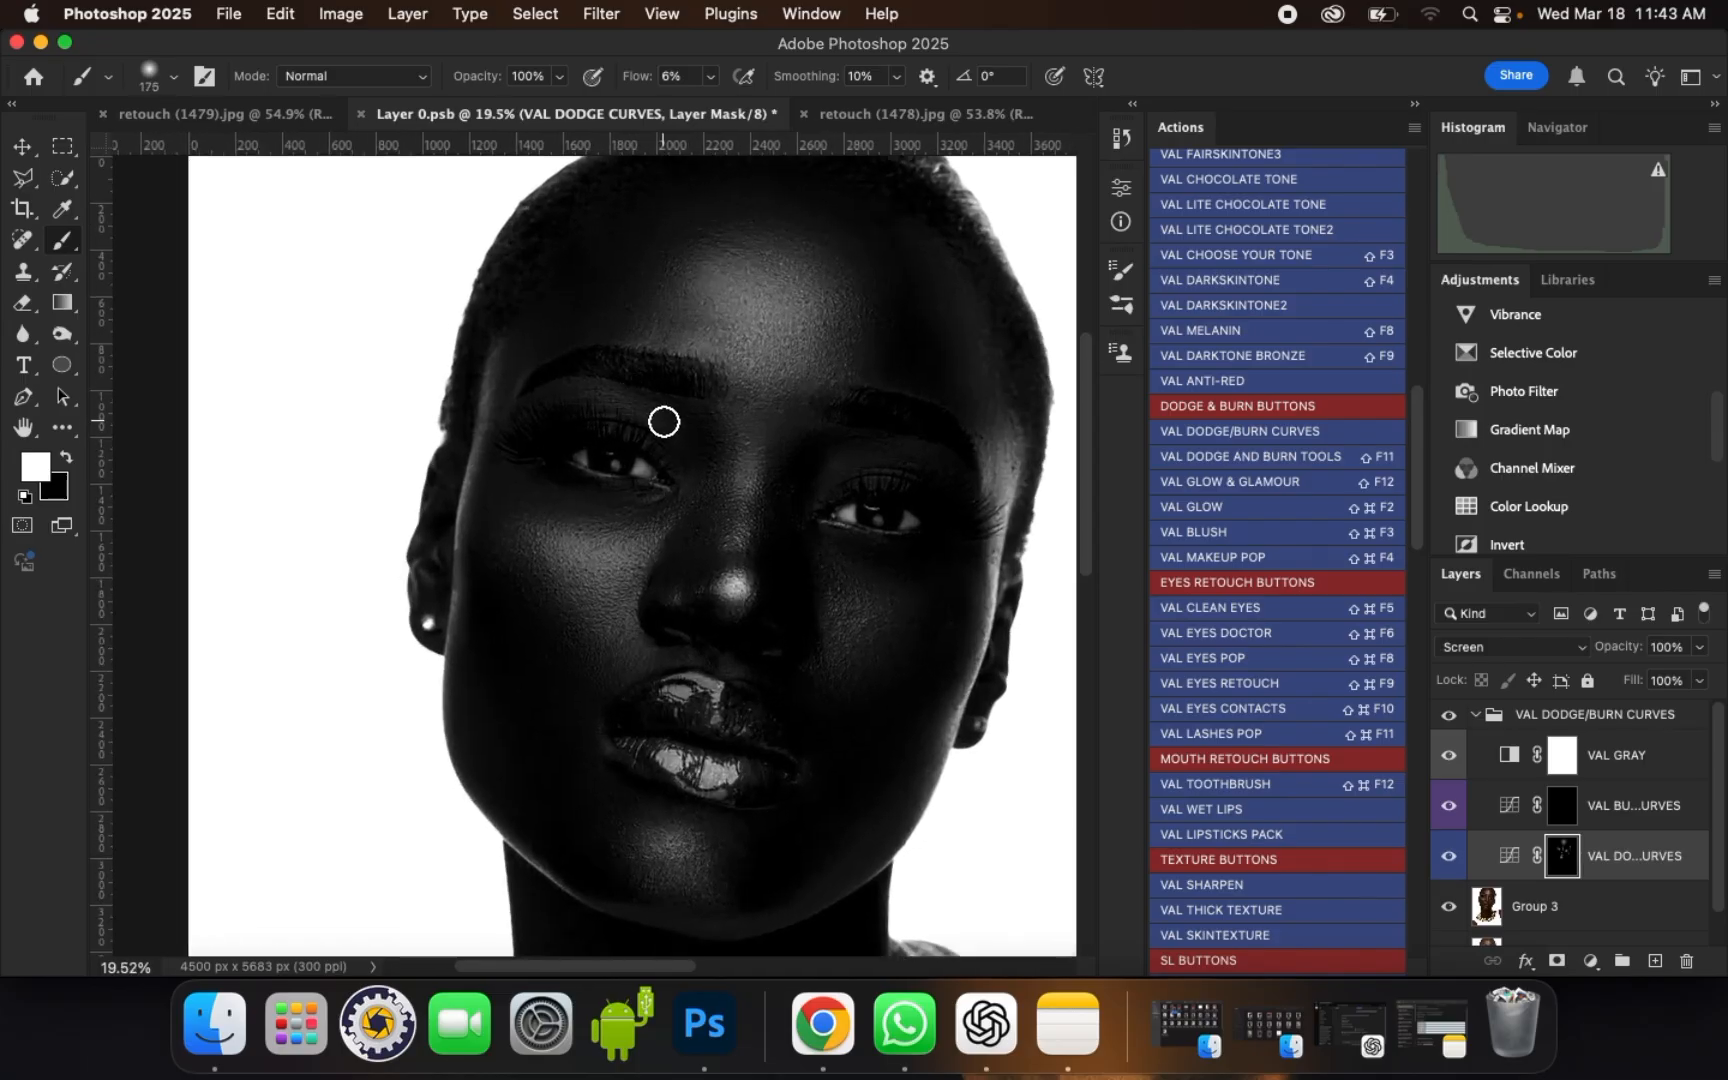
mouse_move(664, 422)
mouse_down()
mouse_move(621, 397)
mouse_move(559, 396)
mouse_move(610, 400)
mouse_up()
mouse_move(505, 375)
mouse_down()
mouse_move(467, 505)
mouse_move(498, 369)
mouse_move(470, 451)
mouse_up()
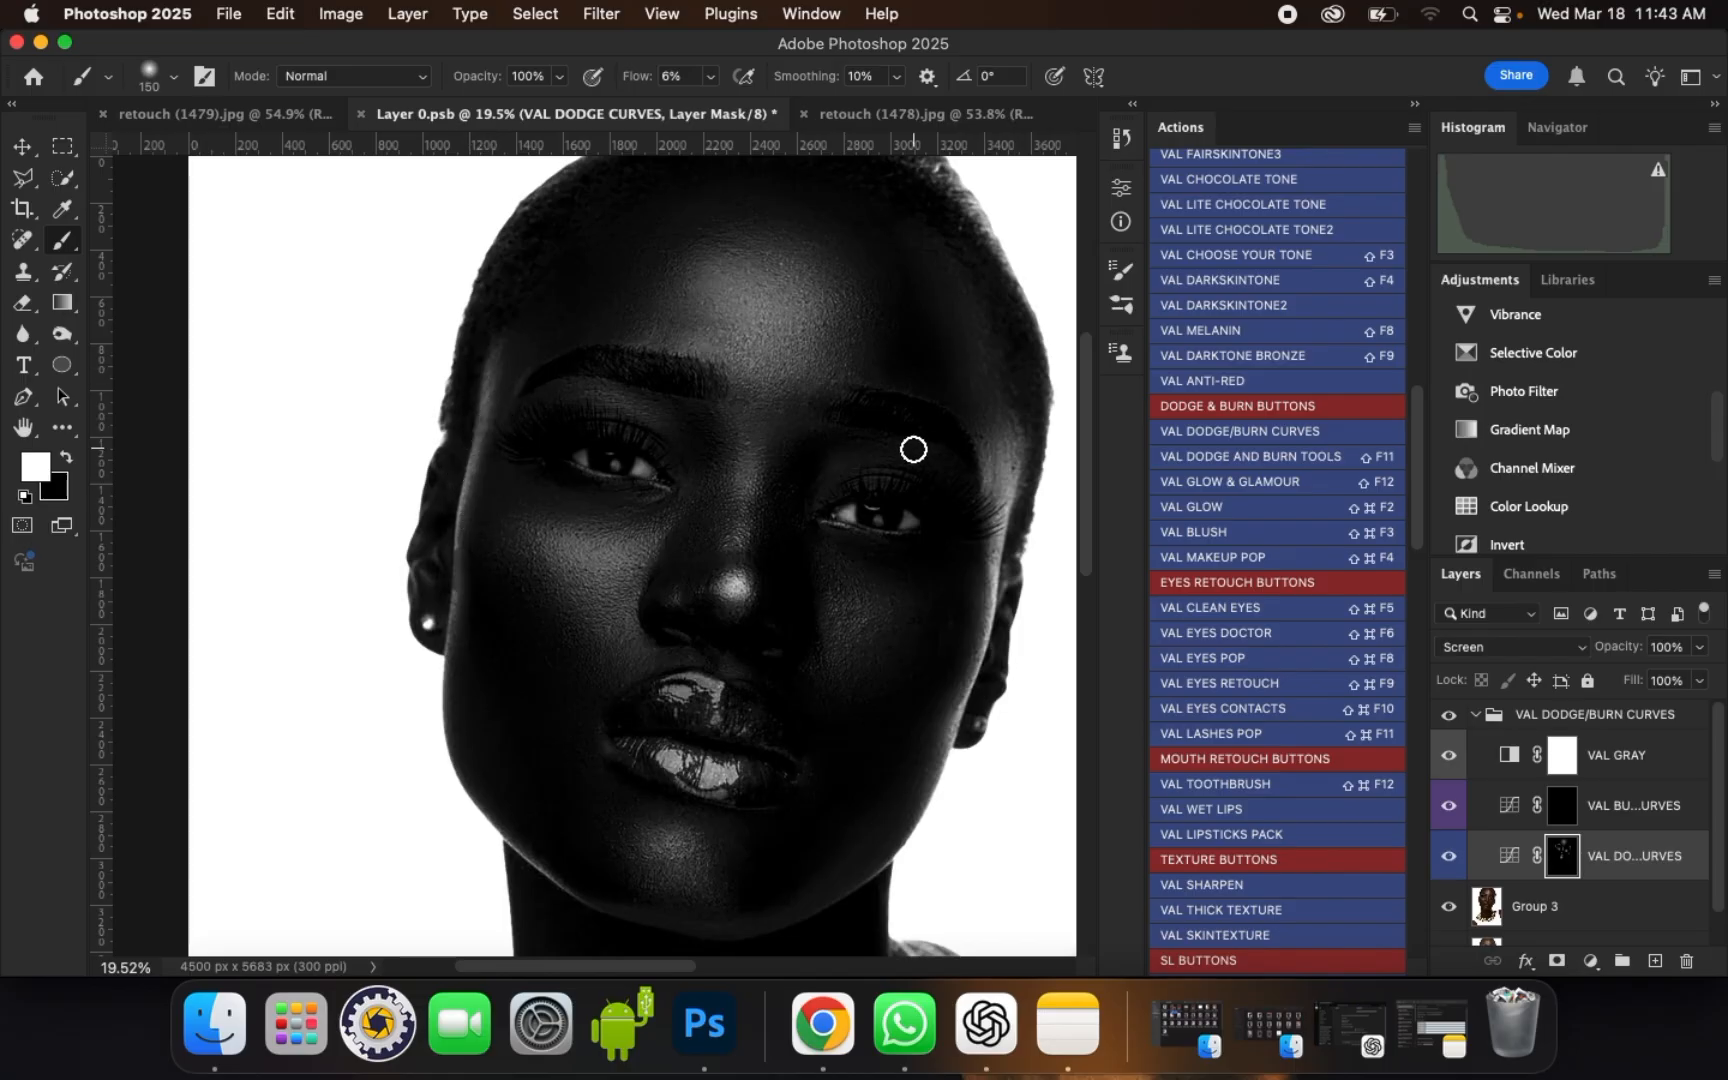
mouse_move(829, 483)
mouse_down()
mouse_move(895, 455)
mouse_move(879, 455)
mouse_move(892, 430)
mouse_up()
Step: Build up the forehead highlight and the brighter cheek's under-eye highlight, using a 300 px brush on the cheek
drag(737, 281, 752, 294)
scroll(741, 370, down, 1)
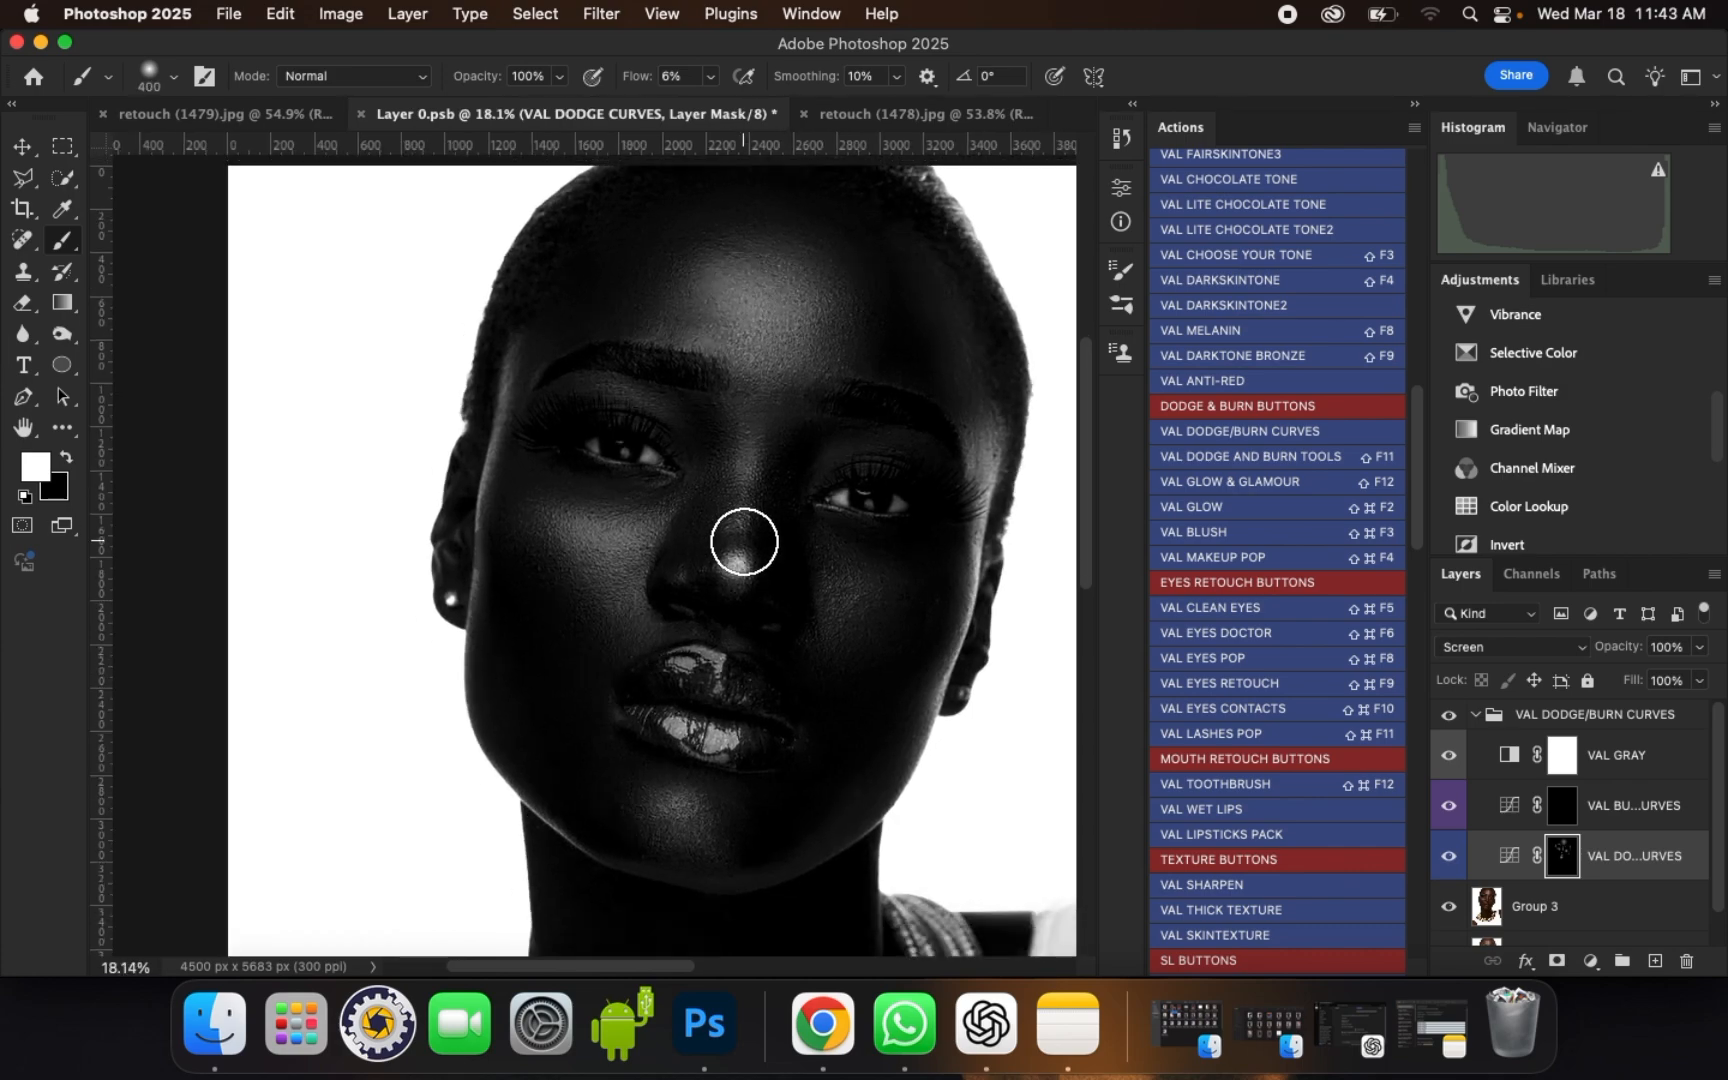
key(bracketleft)
key(bracketleft)
key(bracketleft)
key(bracketleft)
key(bracketright)
key(bracketright)
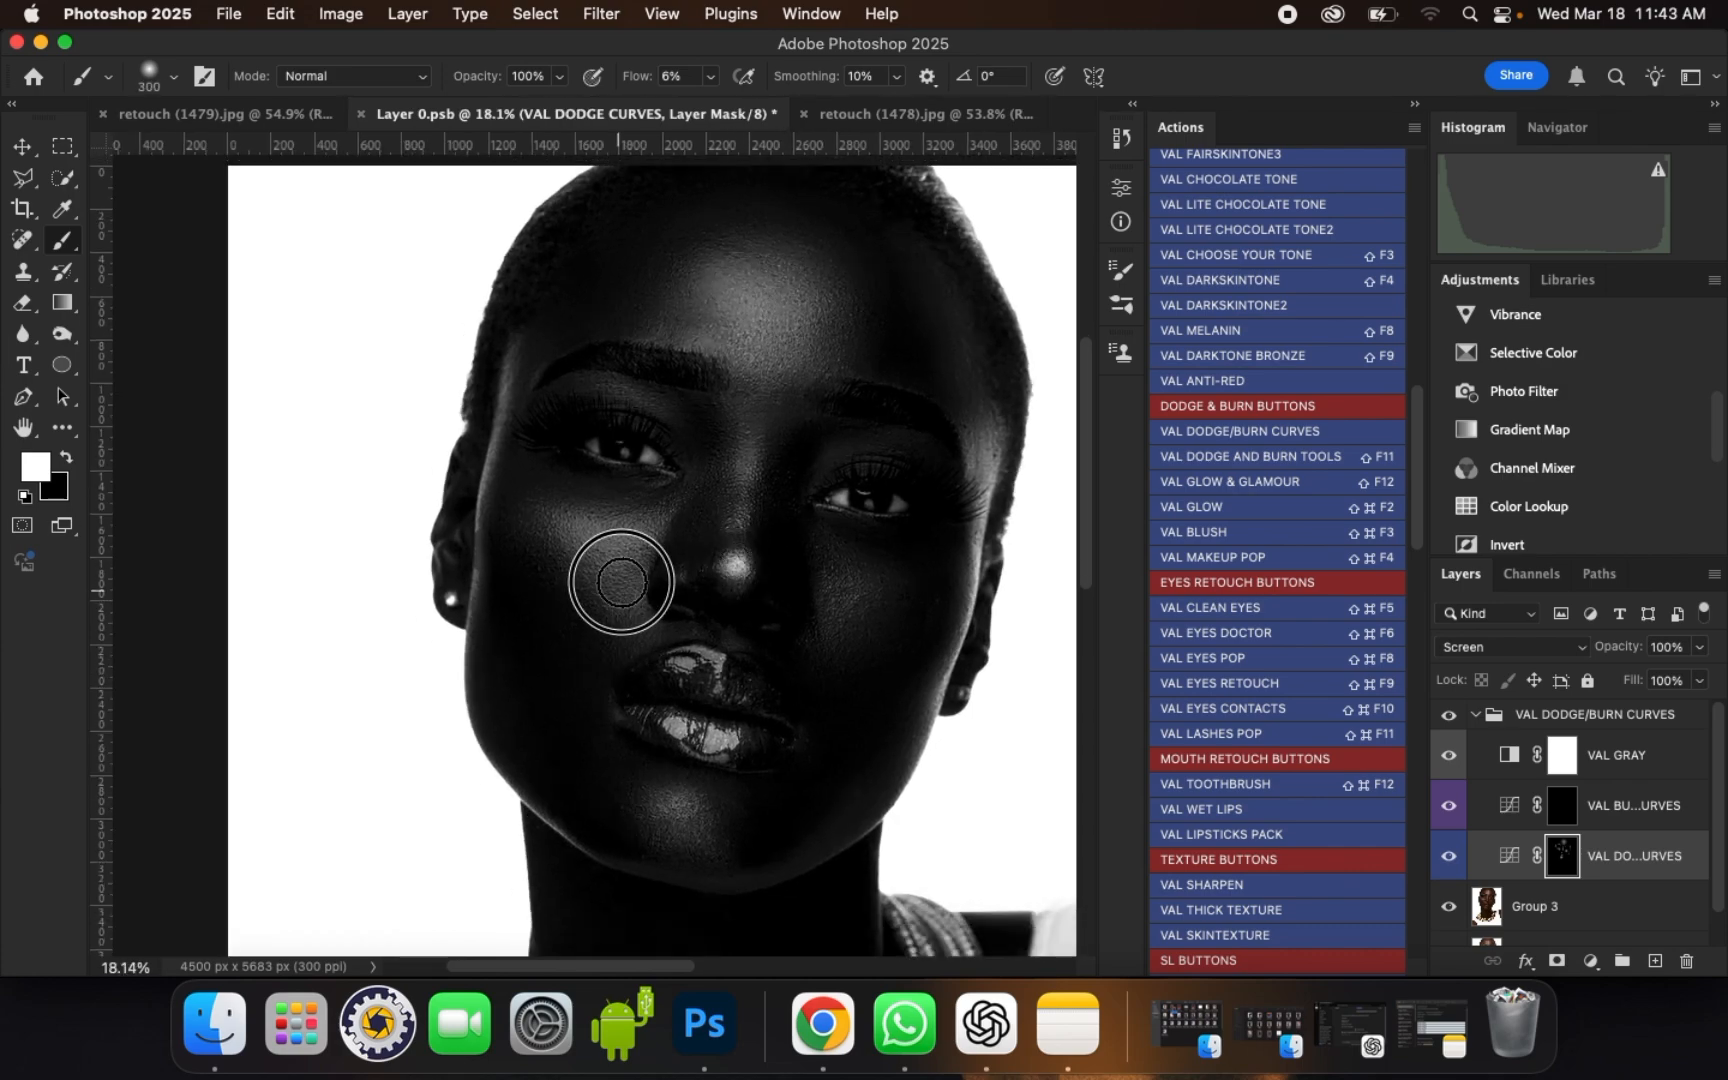
mouse_move(614, 558)
mouse_down()
mouse_move(627, 606)
mouse_move(600, 528)
mouse_up()
key(bracketright)
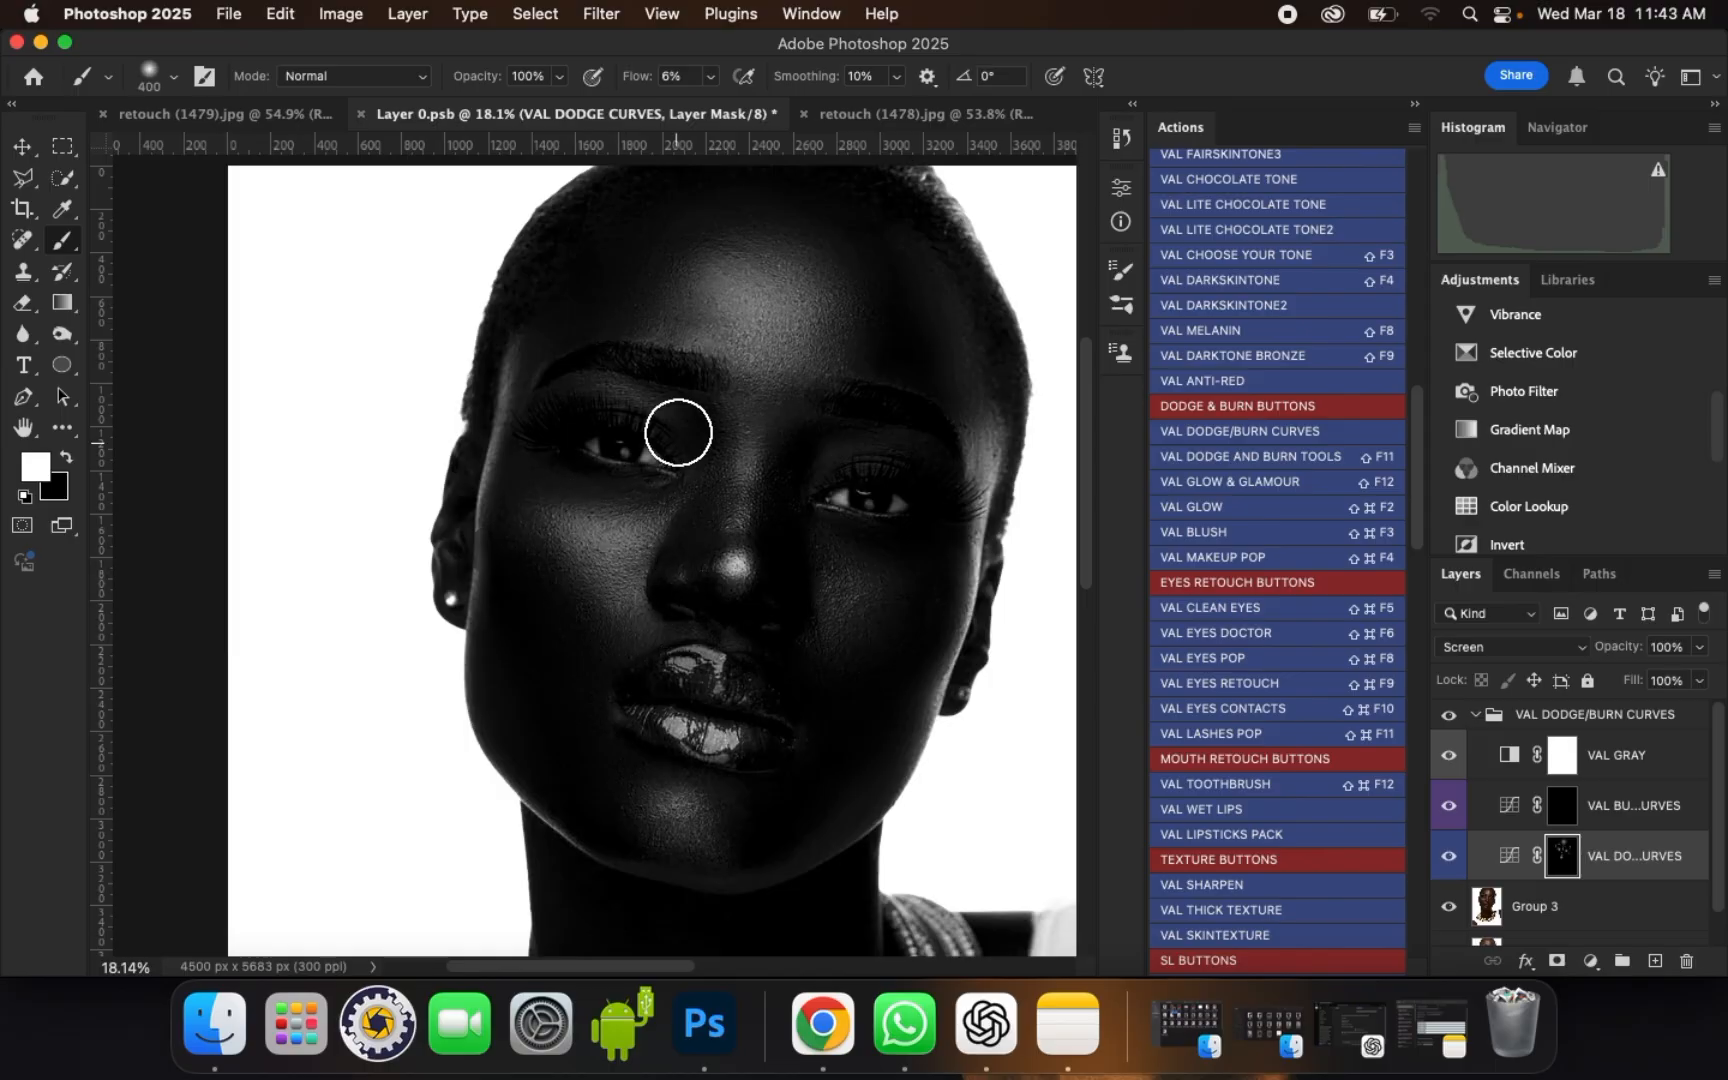
Step: Switch to the VAL BURN CURVES mask and darken the shadowed side of the forehead near the hairline with a large soft brush
scroll(684, 386, down, 4)
scroll(684, 386, down, 3)
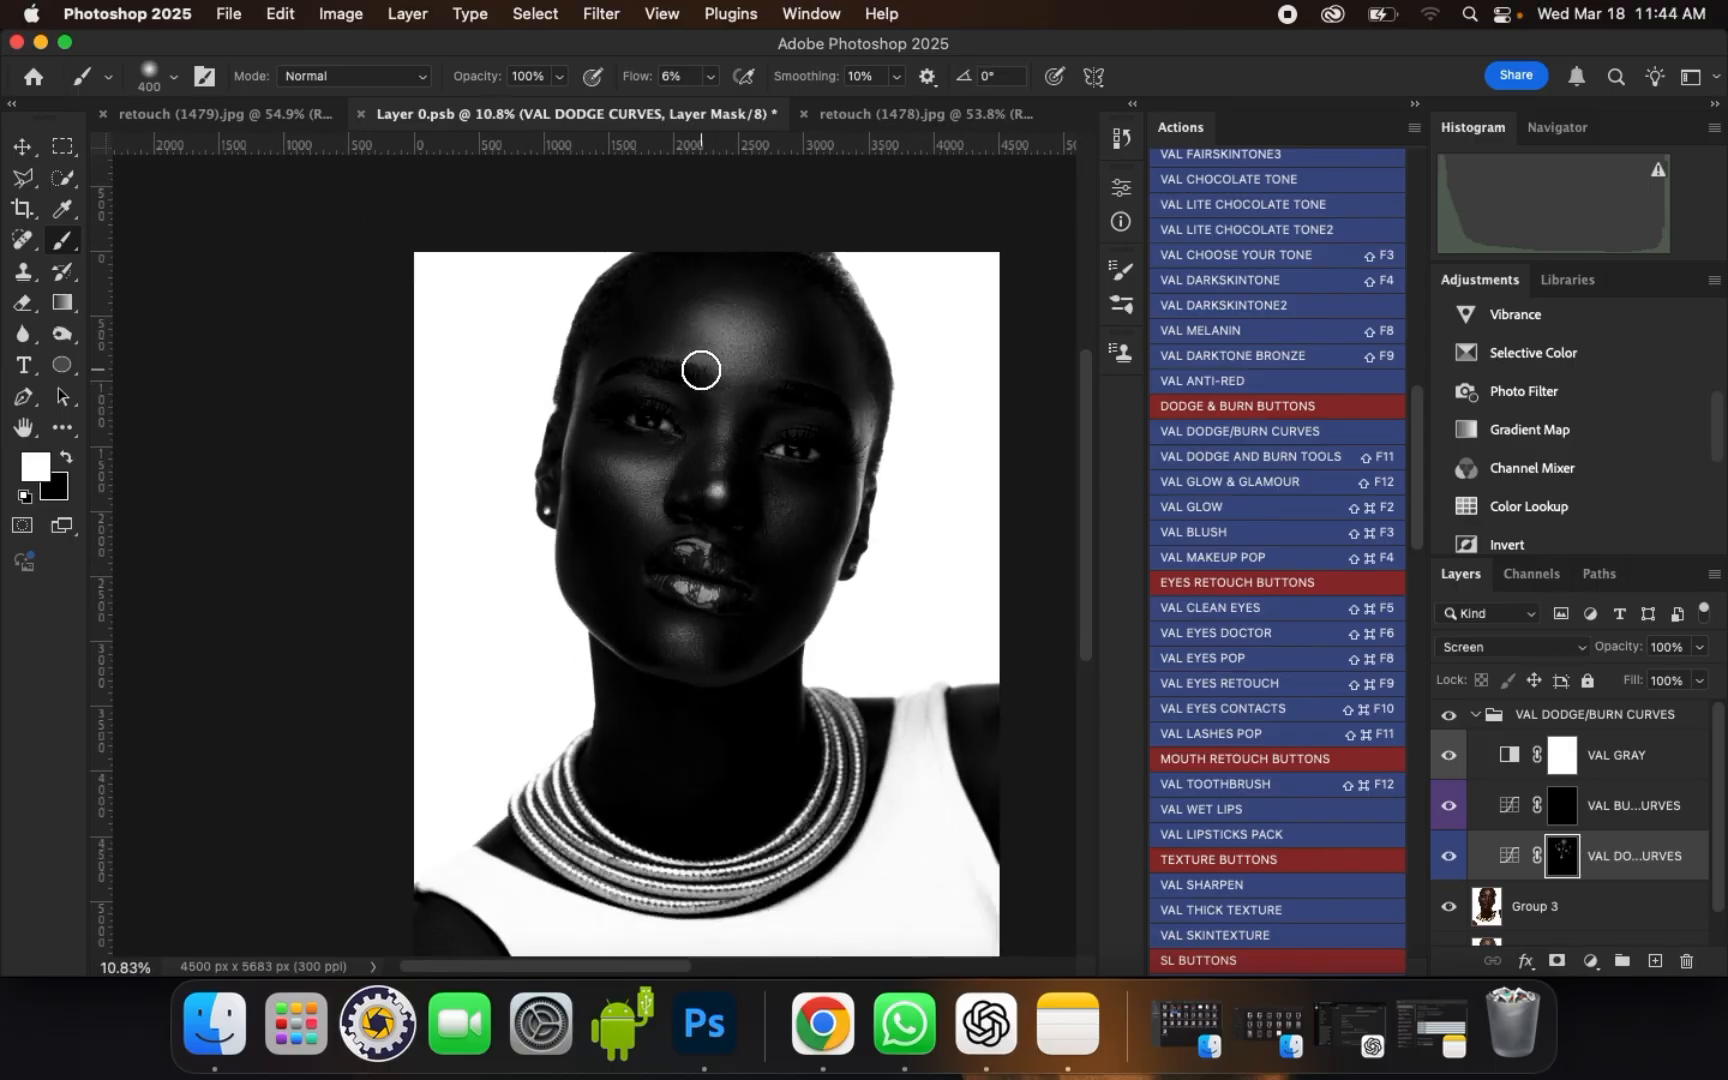
scroll(721, 314, up, 5)
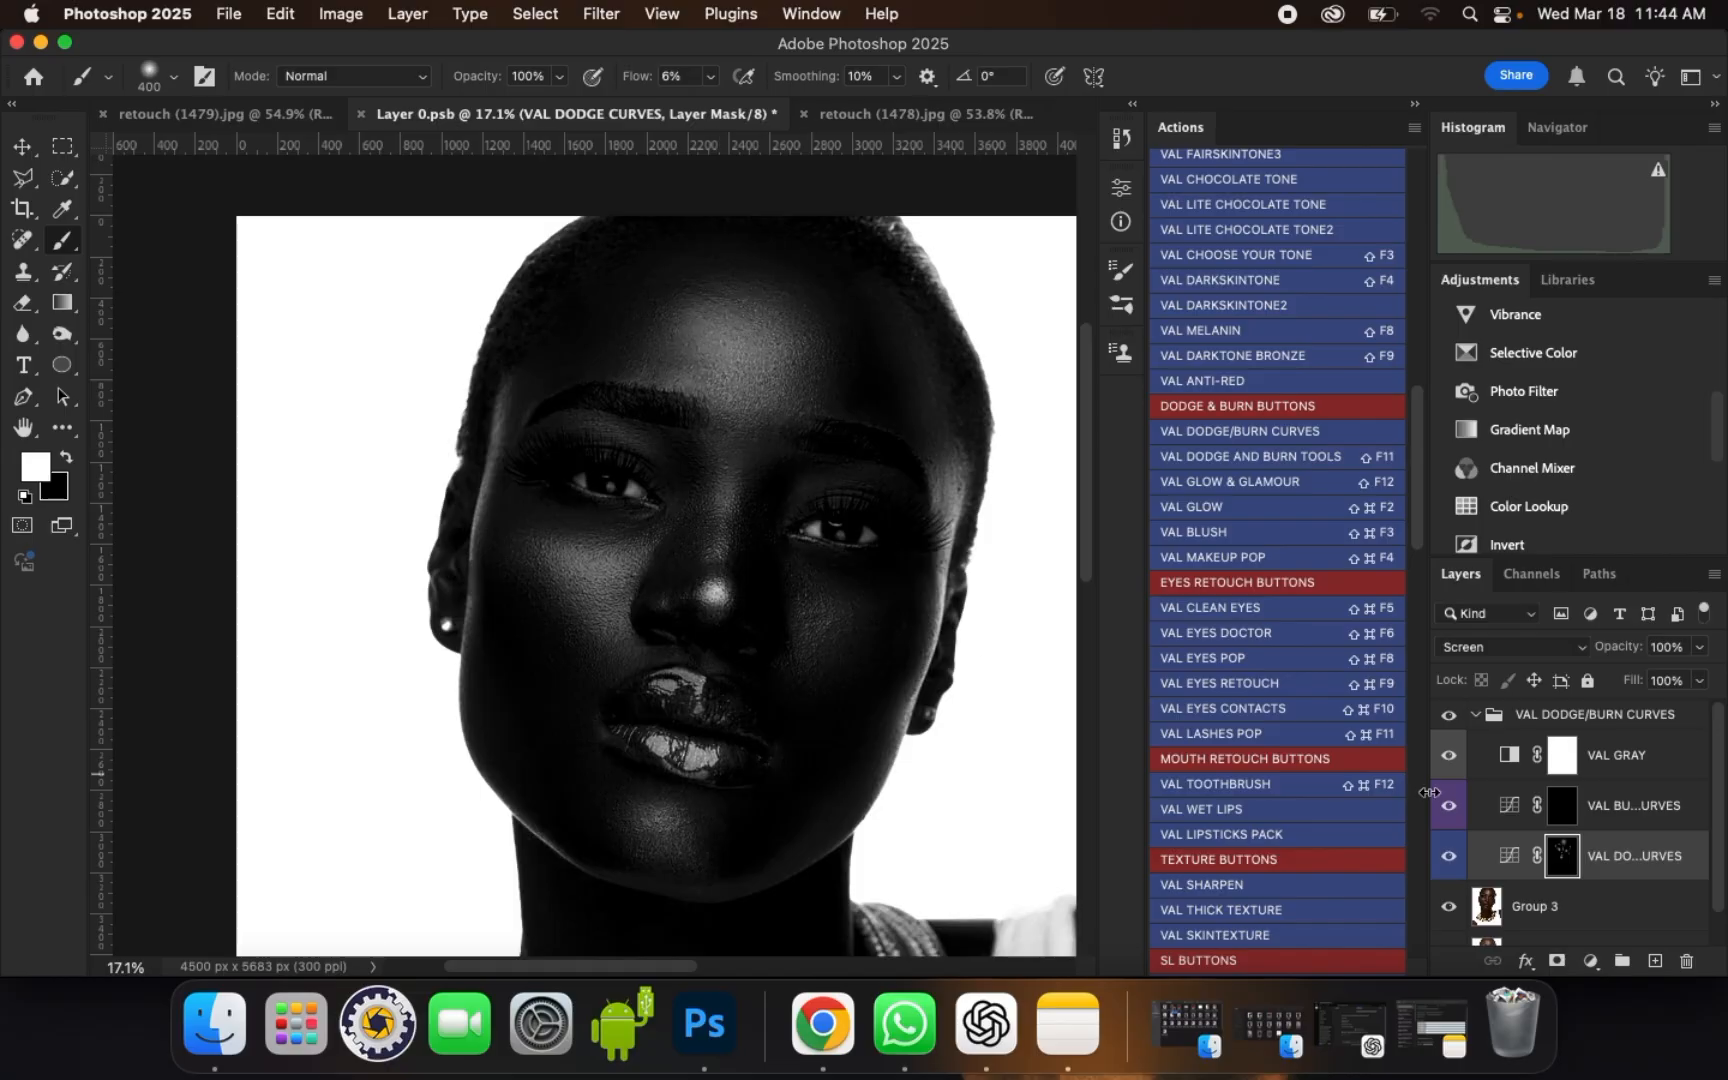
click(1563, 806)
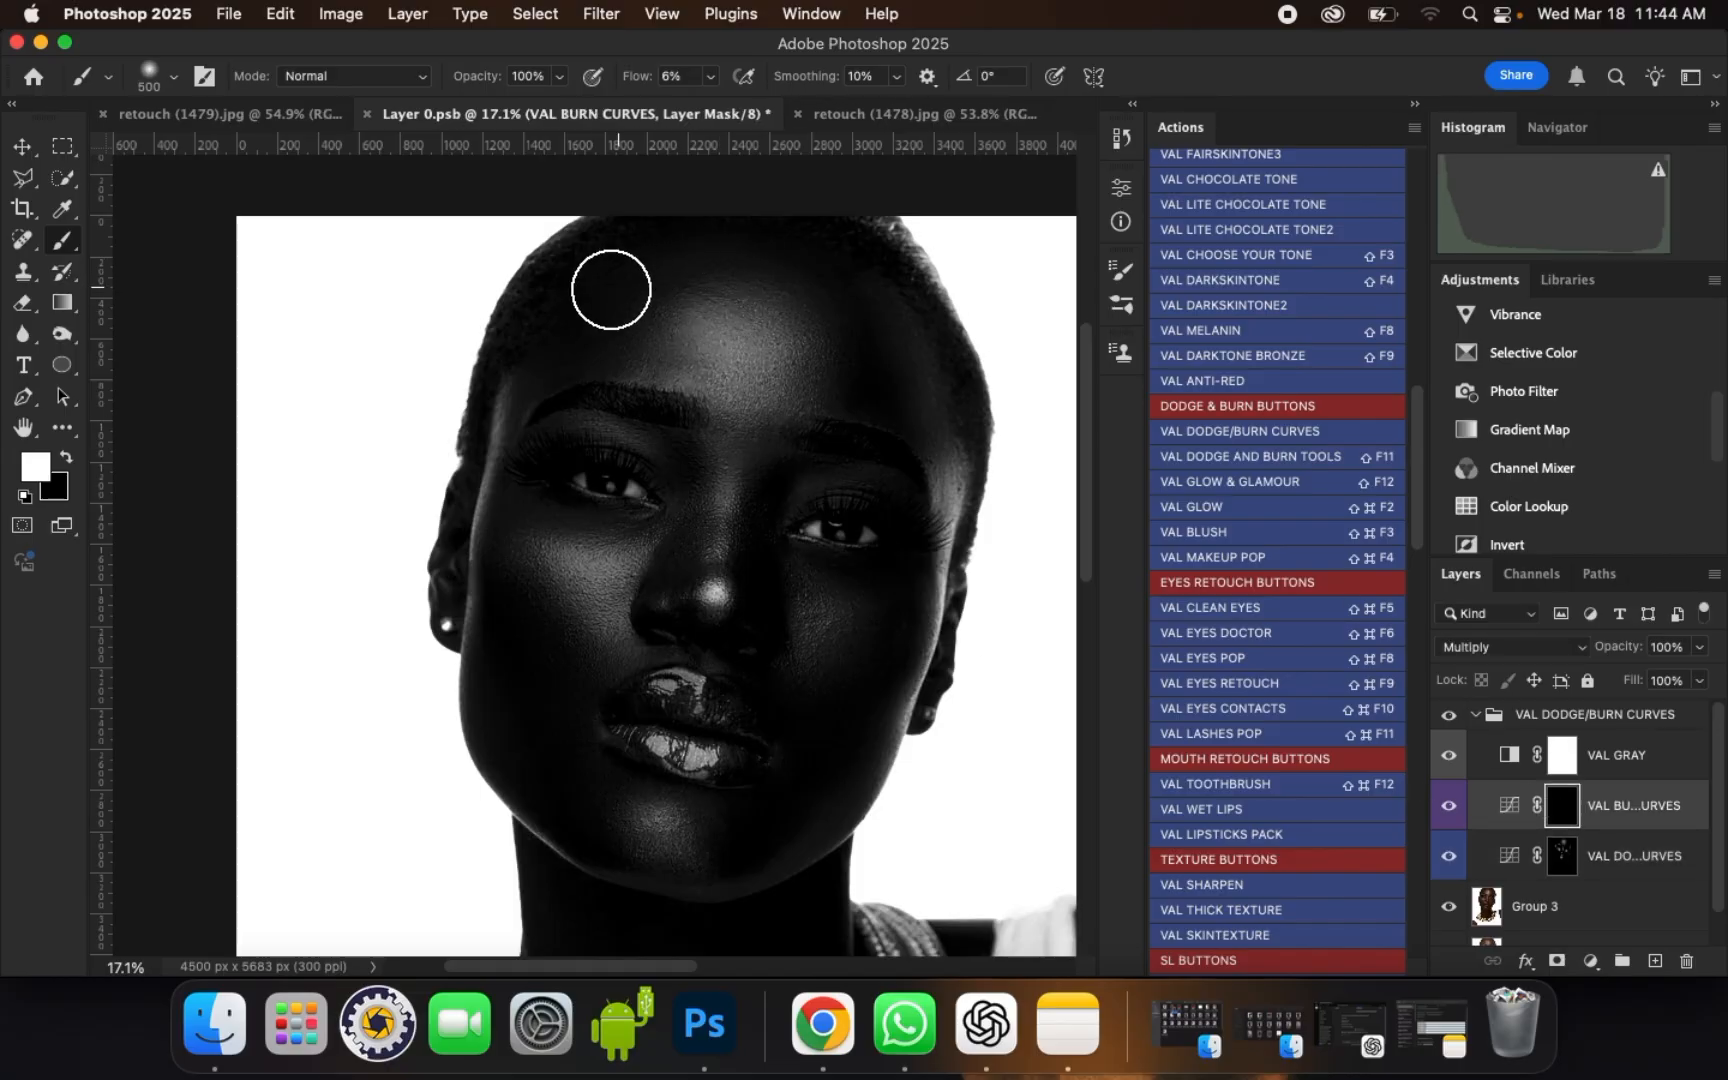
key(bracketright)
mouse_move(855, 344)
mouse_down()
mouse_move(899, 346)
mouse_move(851, 380)
mouse_up()
key(bracketleft)
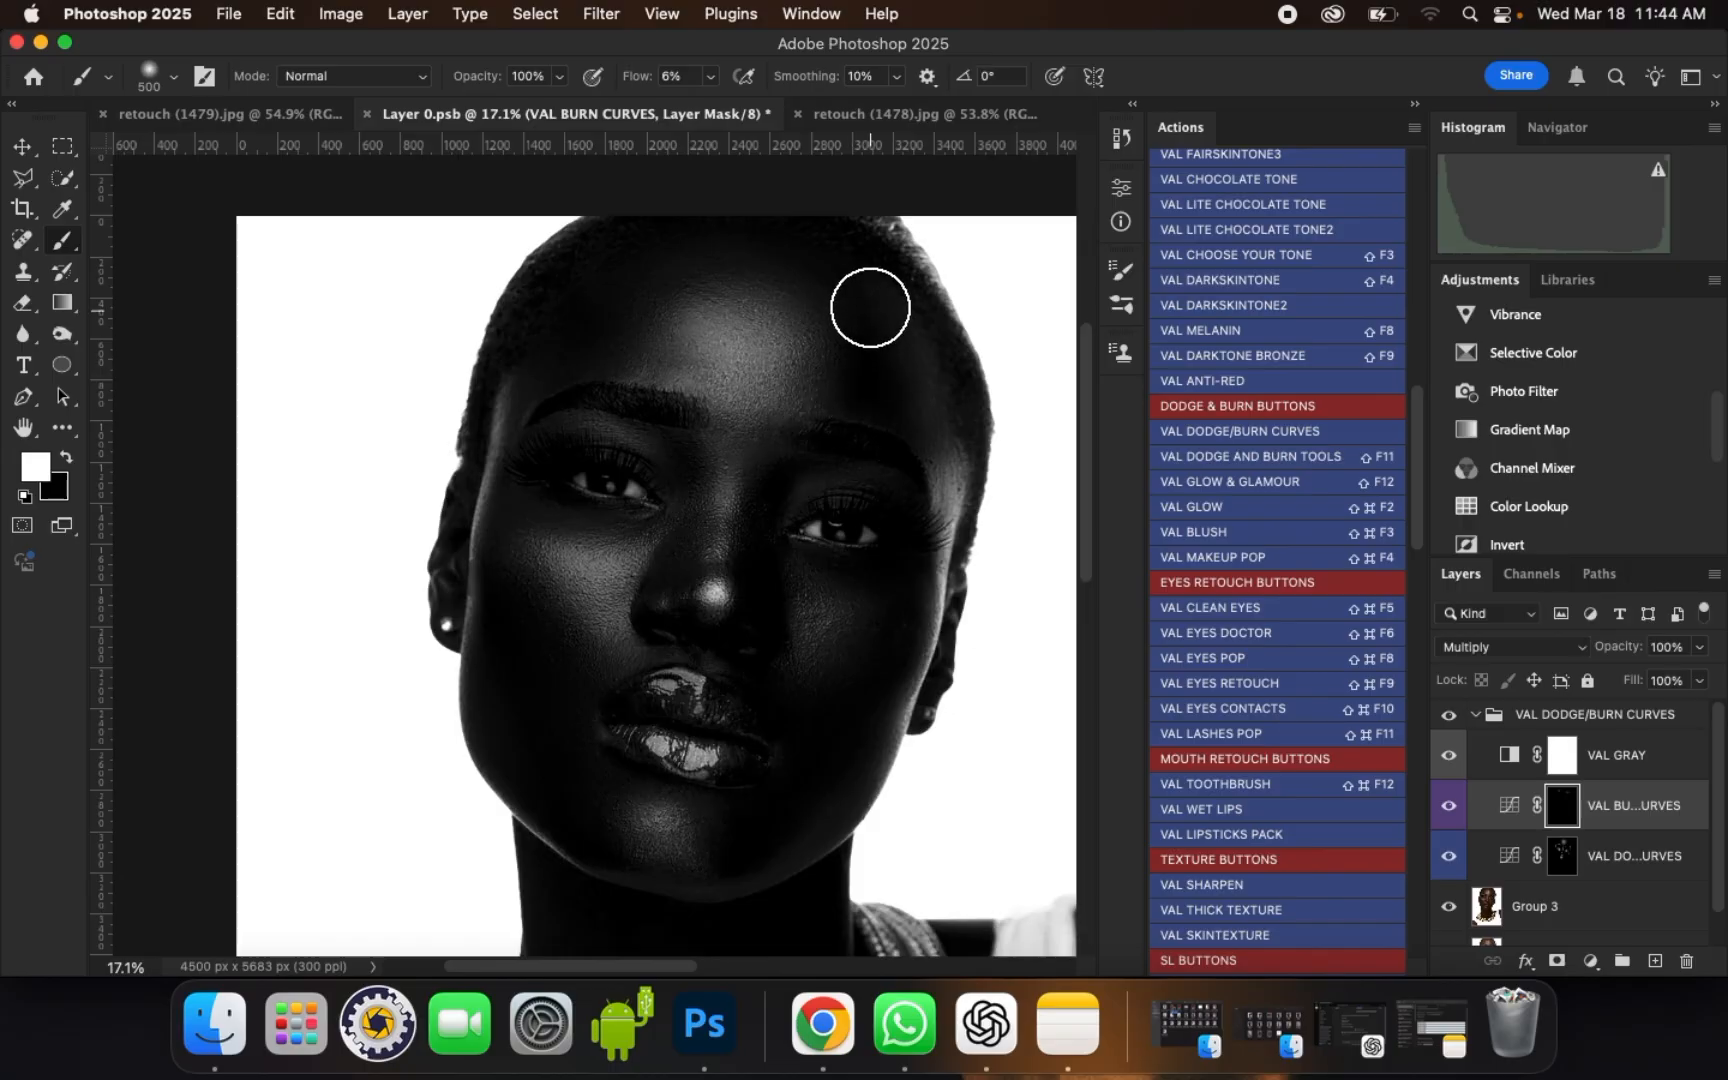
Step: Burn the hollows of both cheeks and the shadowed outer cheek, reducing the brush from 500 px down to 250 px
mouse_move(508, 604)
mouse_down()
mouse_move(545, 681)
mouse_move(525, 622)
mouse_move(565, 701)
mouse_move(546, 662)
mouse_up()
drag(525, 614, 515, 589)
drag(563, 711, 560, 703)
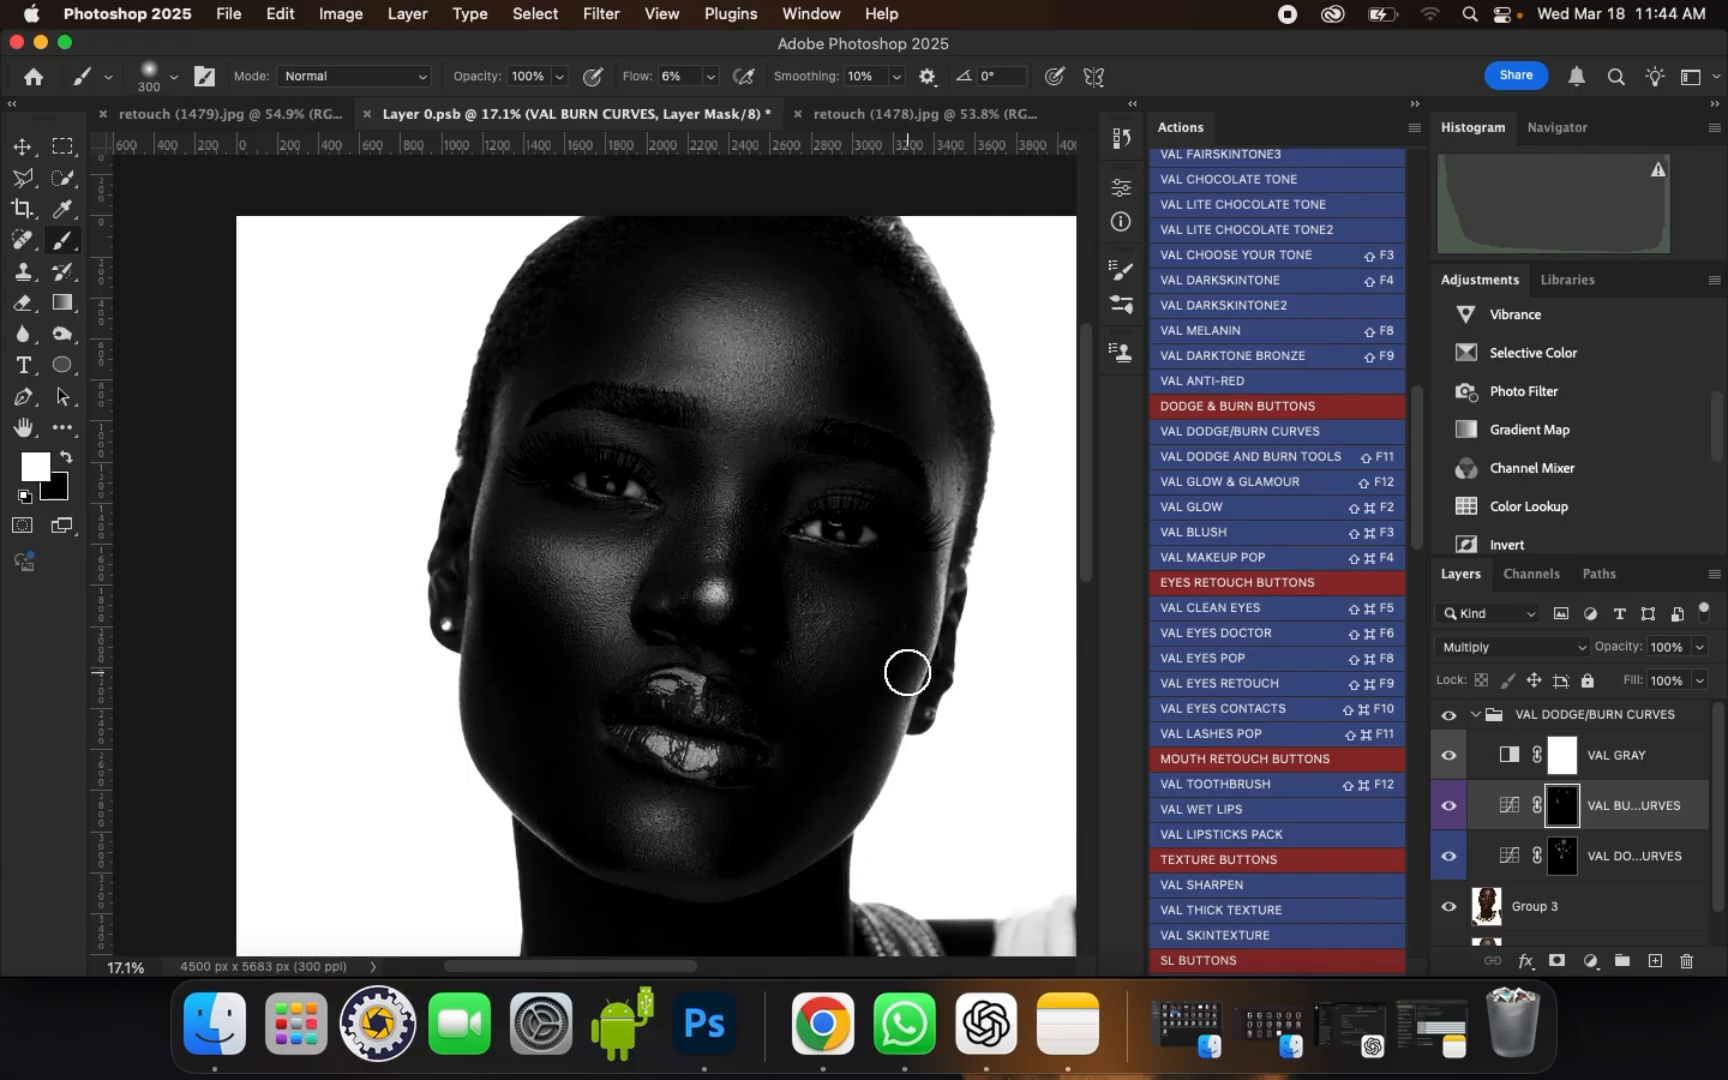
key(bracketleft)
drag(890, 676, 822, 706)
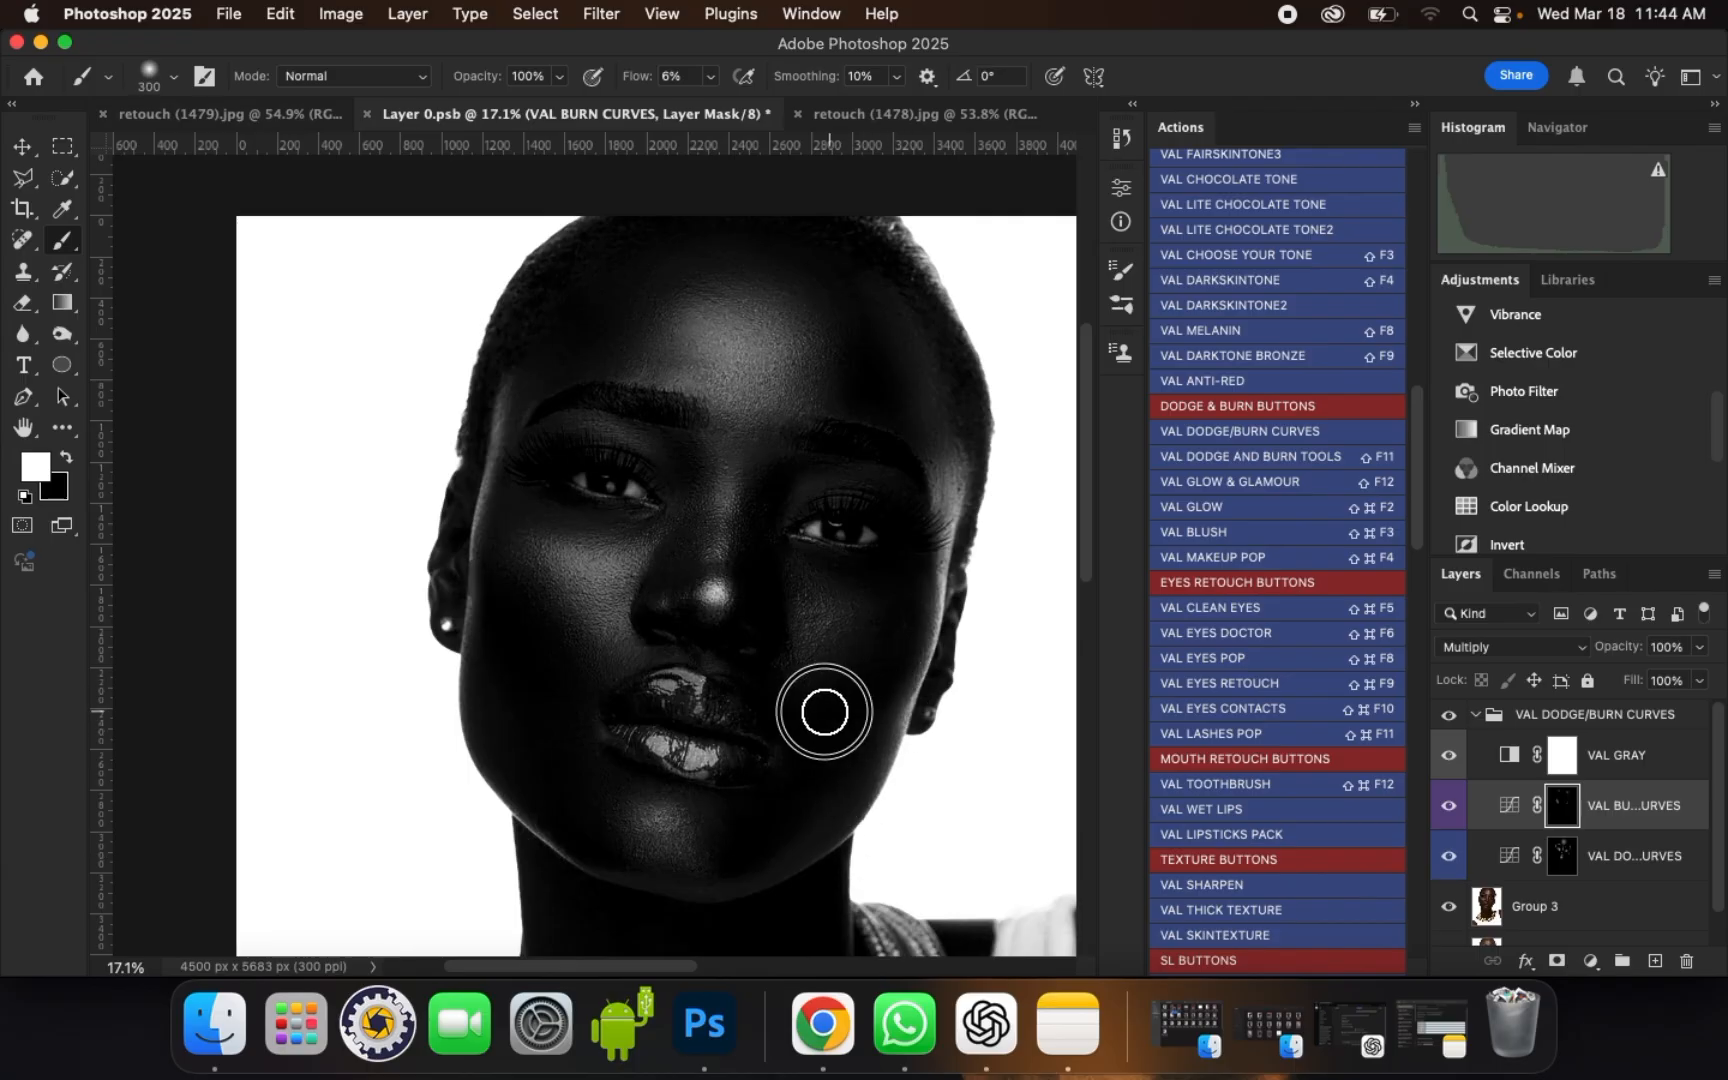
key(bracketleft)
mouse_move(891, 571)
mouse_down()
mouse_move(811, 563)
mouse_move(885, 575)
mouse_up()
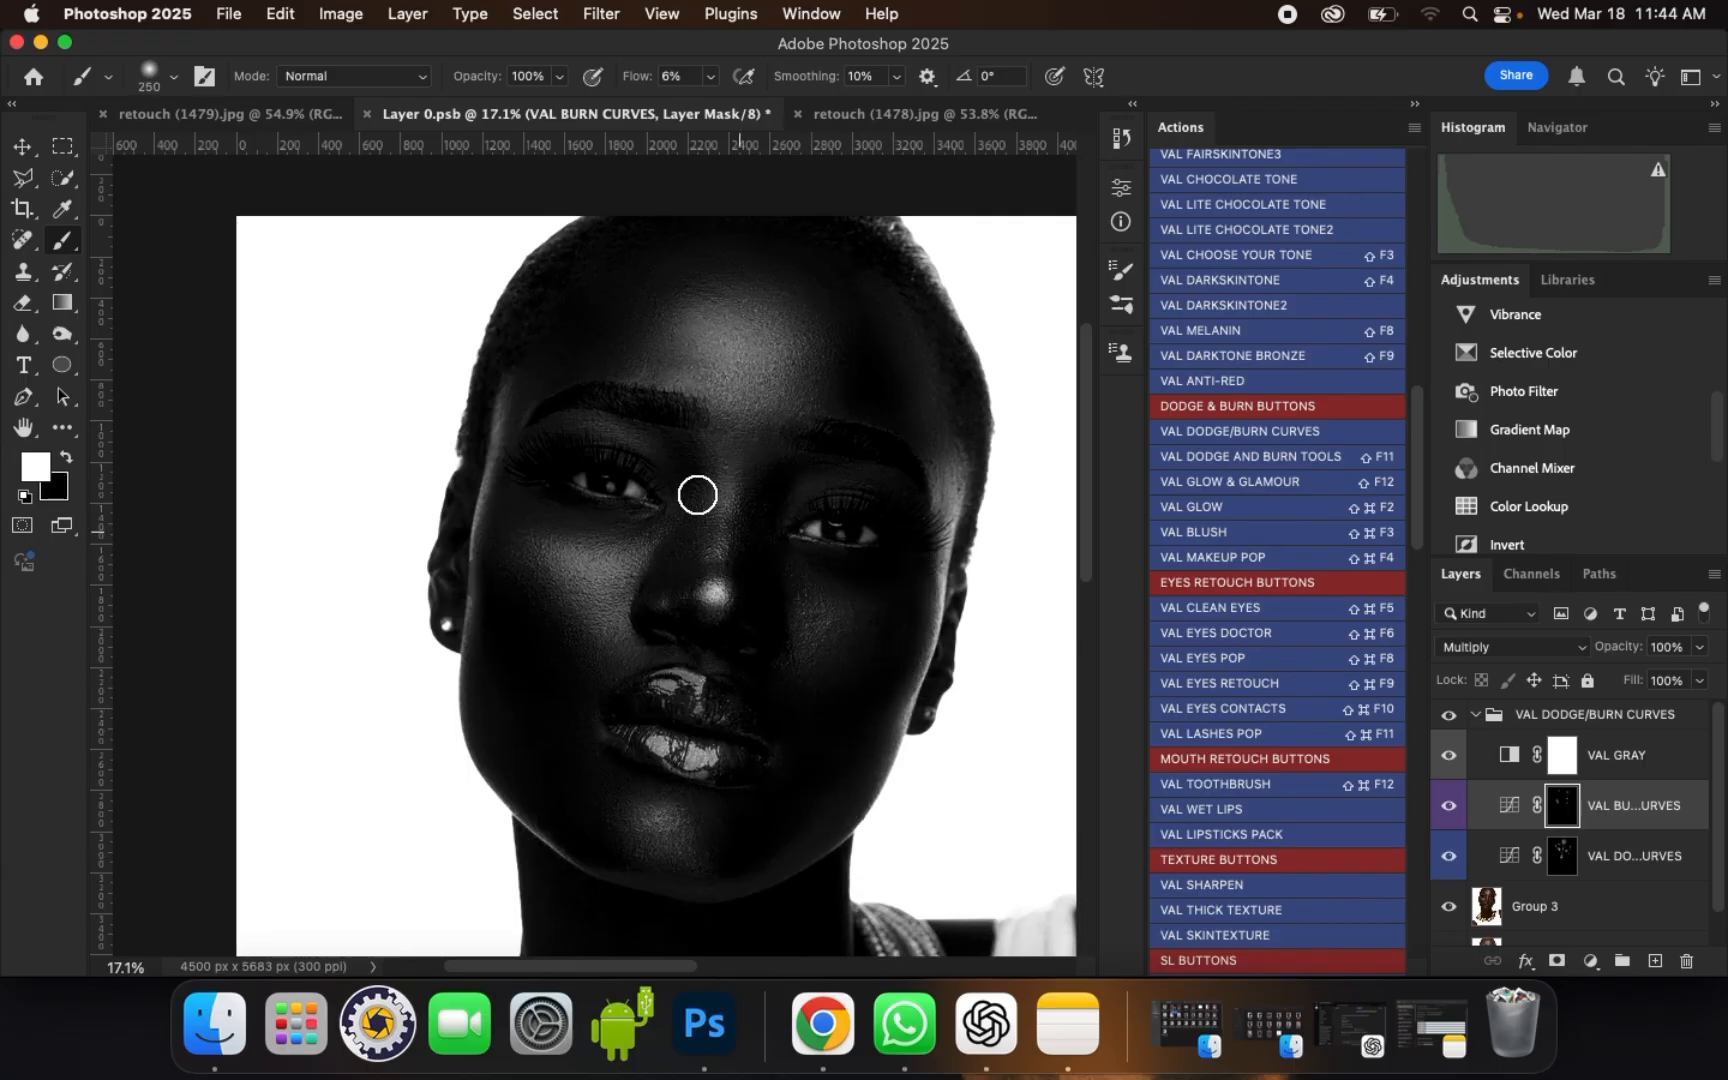
Step: Burn beneath the eyes and beside the nose, and darken the jawline and lower chin with a brush enlarged to 400 px
mouse_move(603, 512)
mouse_down()
mouse_move(617, 509)
mouse_move(536, 501)
mouse_move(625, 513)
mouse_move(556, 519)
mouse_move(675, 575)
mouse_move(683, 544)
mouse_move(687, 579)
mouse_move(718, 532)
mouse_move(760, 602)
mouse_move(760, 550)
mouse_up()
key(])
drag(590, 822, 601, 837)
key(])
mouse_move(752, 838)
mouse_down()
mouse_move(714, 860)
mouse_move(722, 840)
mouse_up()
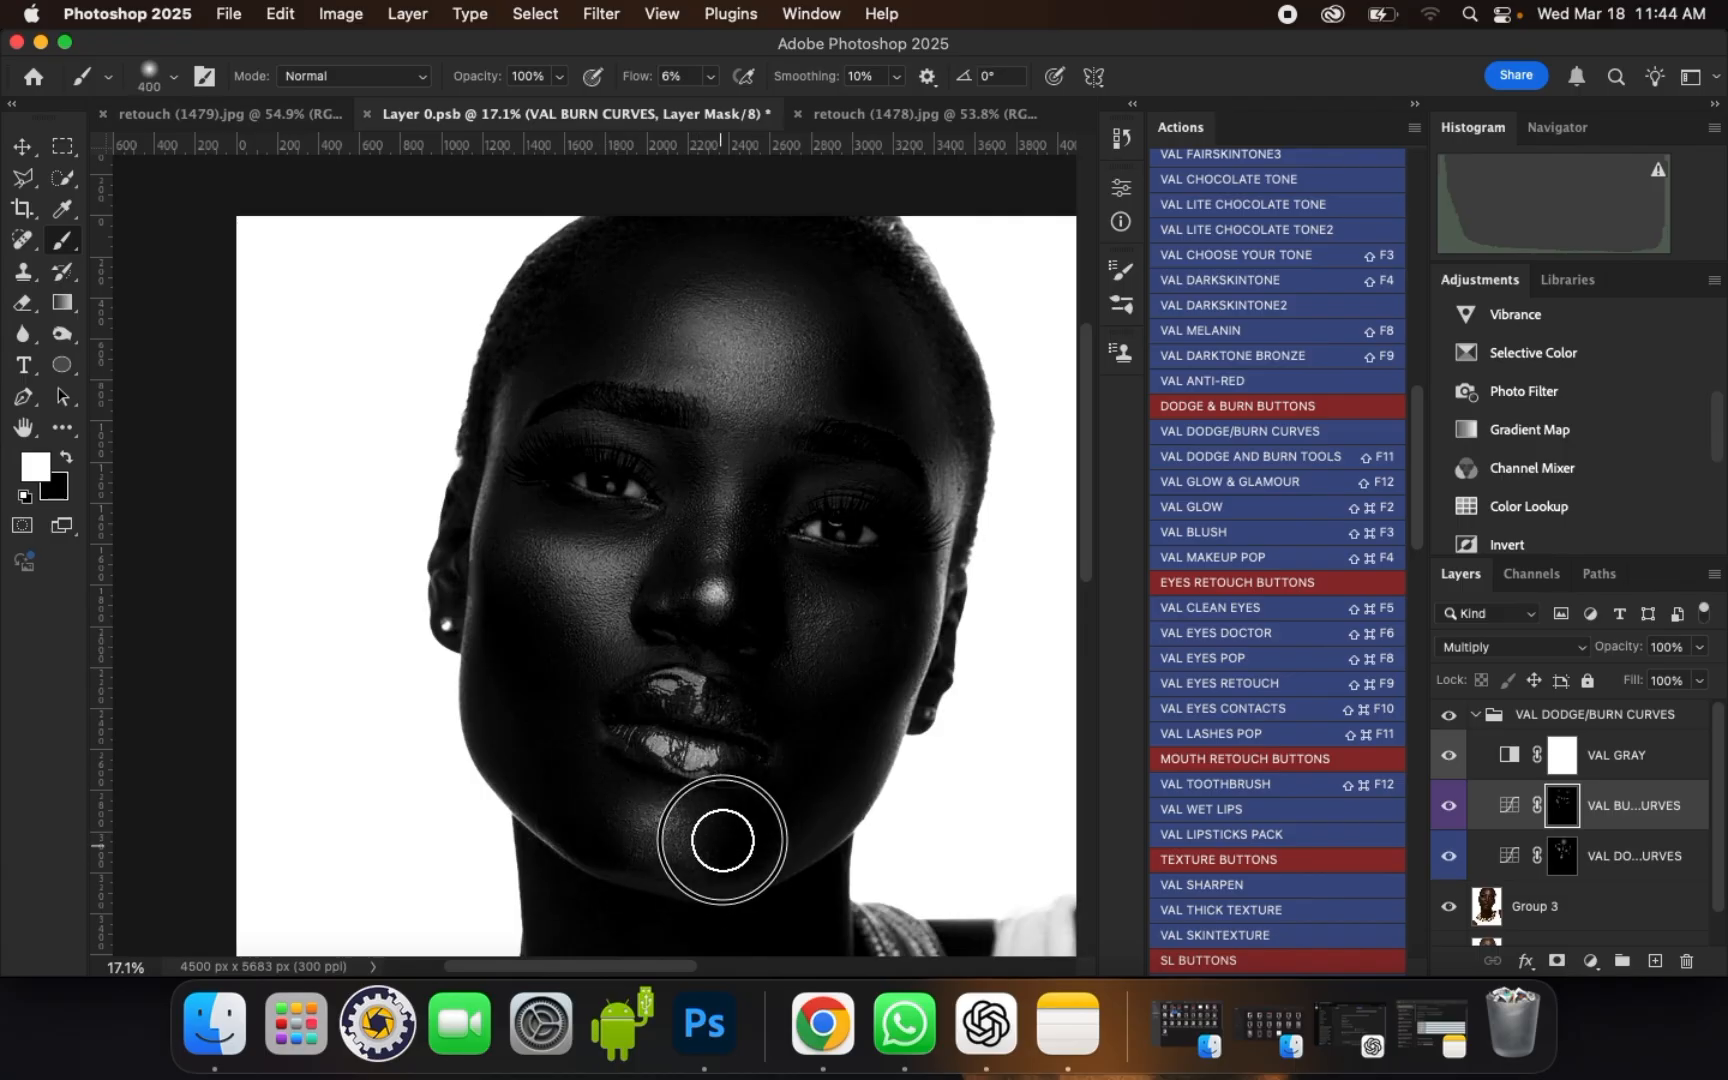
Step: Hide the VAL GRAY layer and collapse the VAL DODGE/BURN CURVES group, comparing the portrait with and without the group
scroll(700, 330, up, 1)
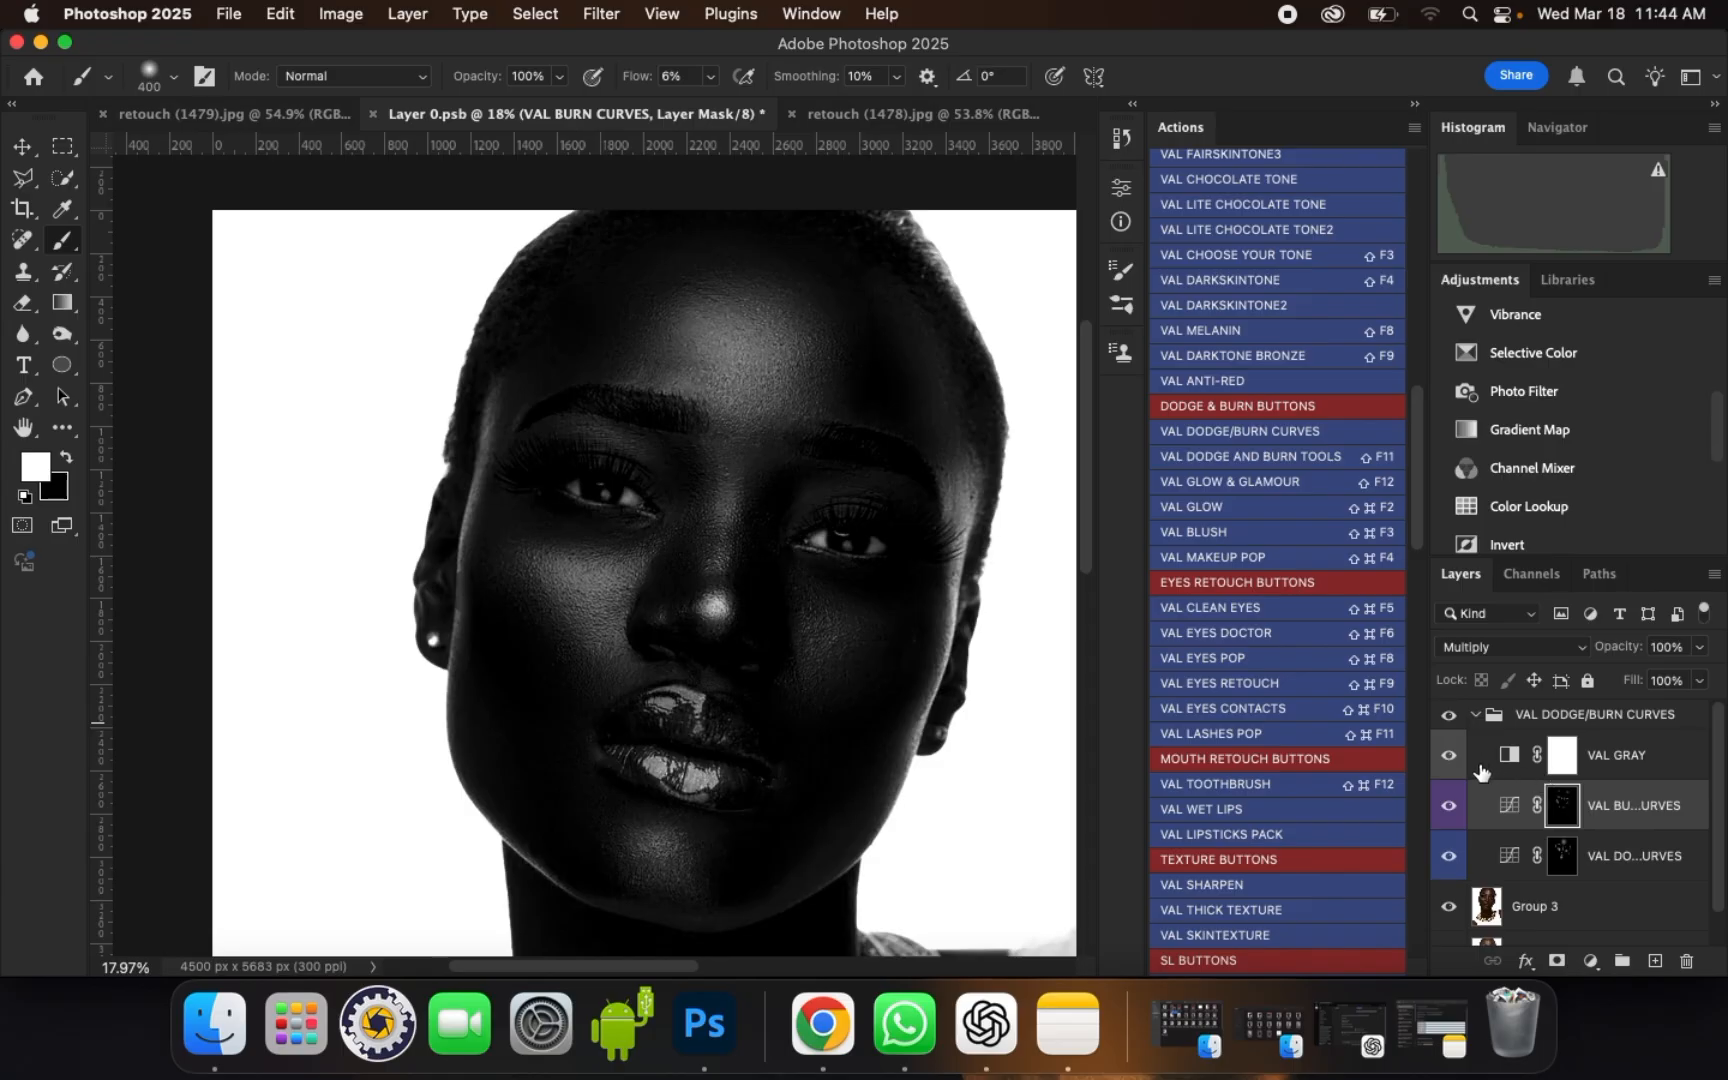
click(1450, 760)
scroll(706, 322, up, 1)
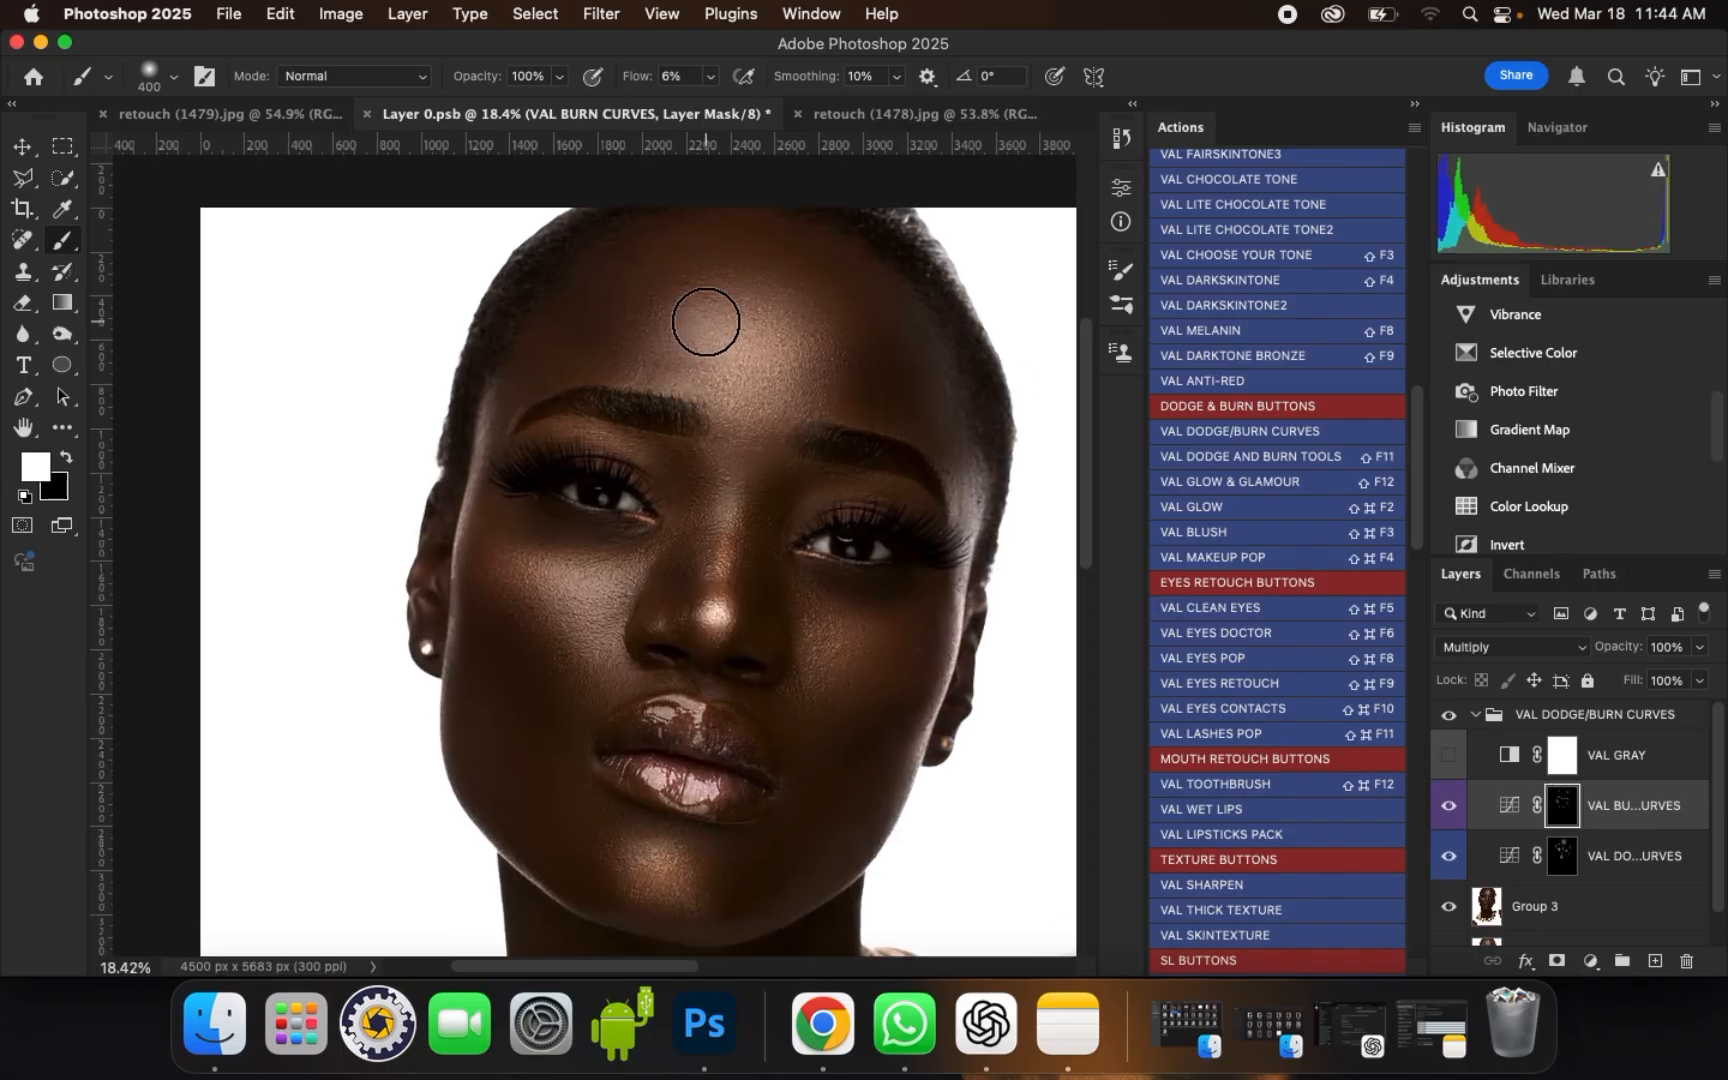
click(1474, 716)
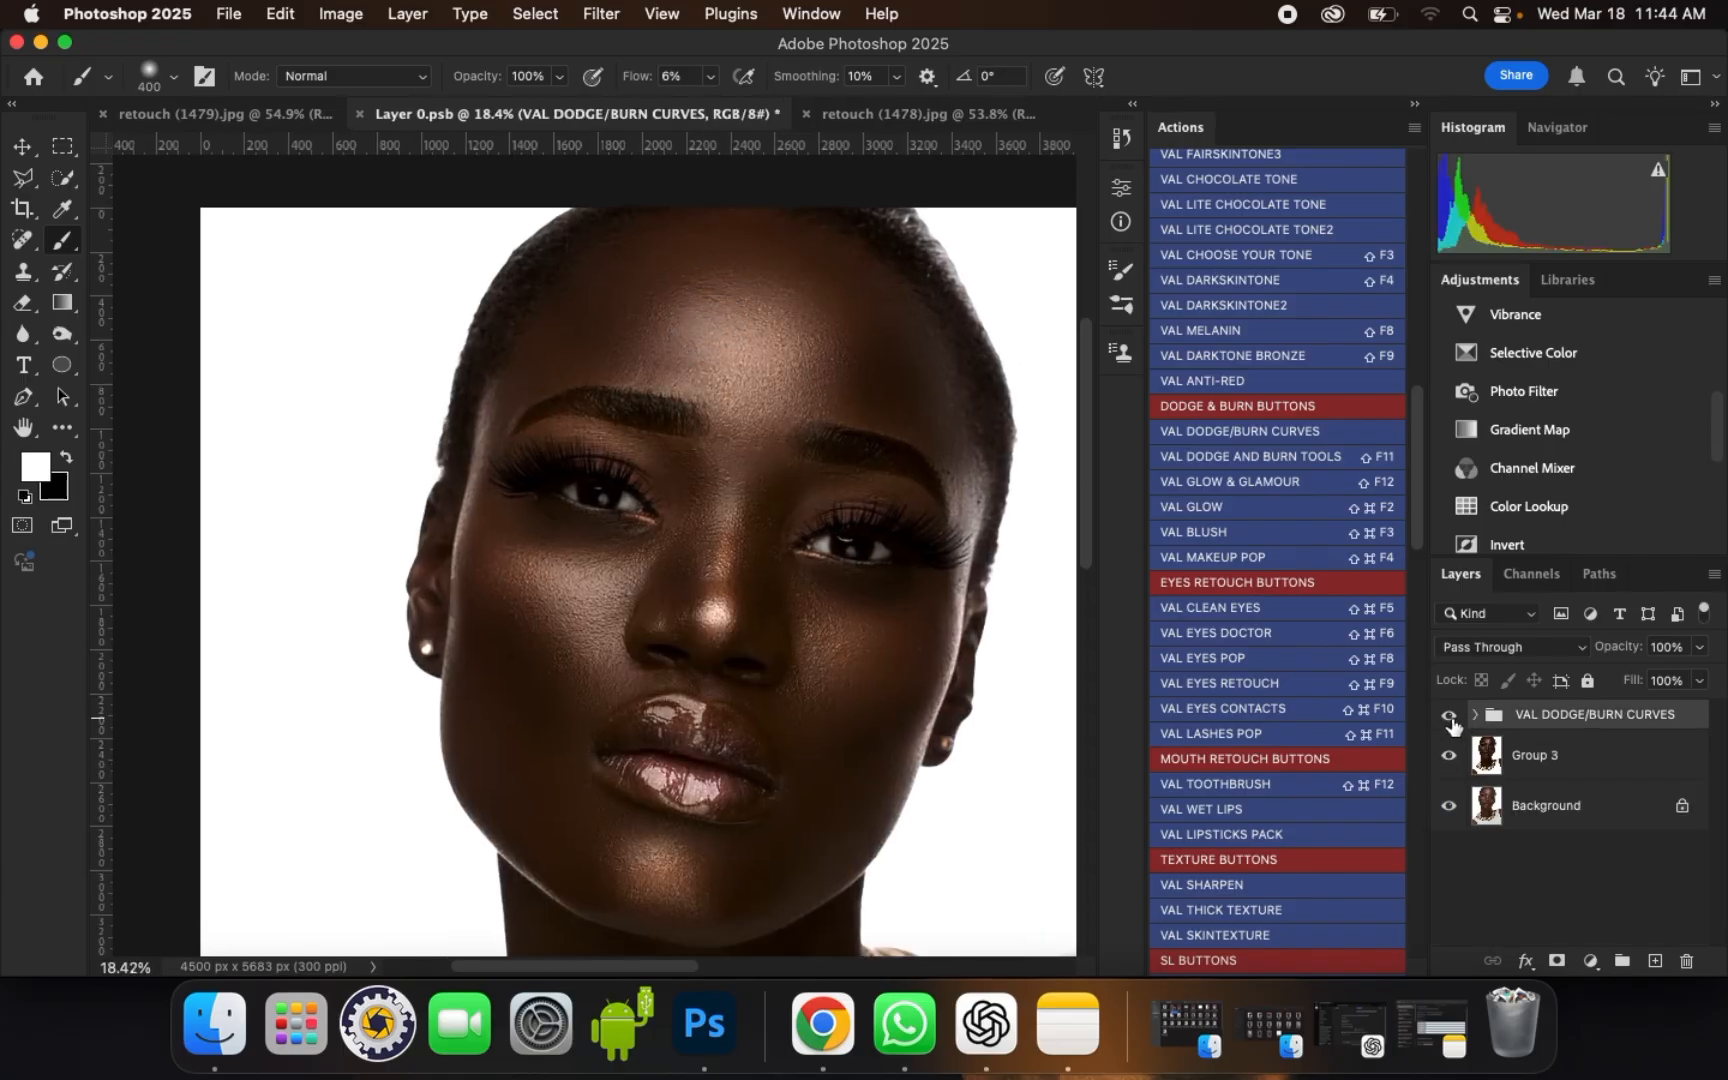
click(1449, 718)
click(1449, 718)
click(1449, 718)
click(1449, 718)
scroll(770, 515, up, 2)
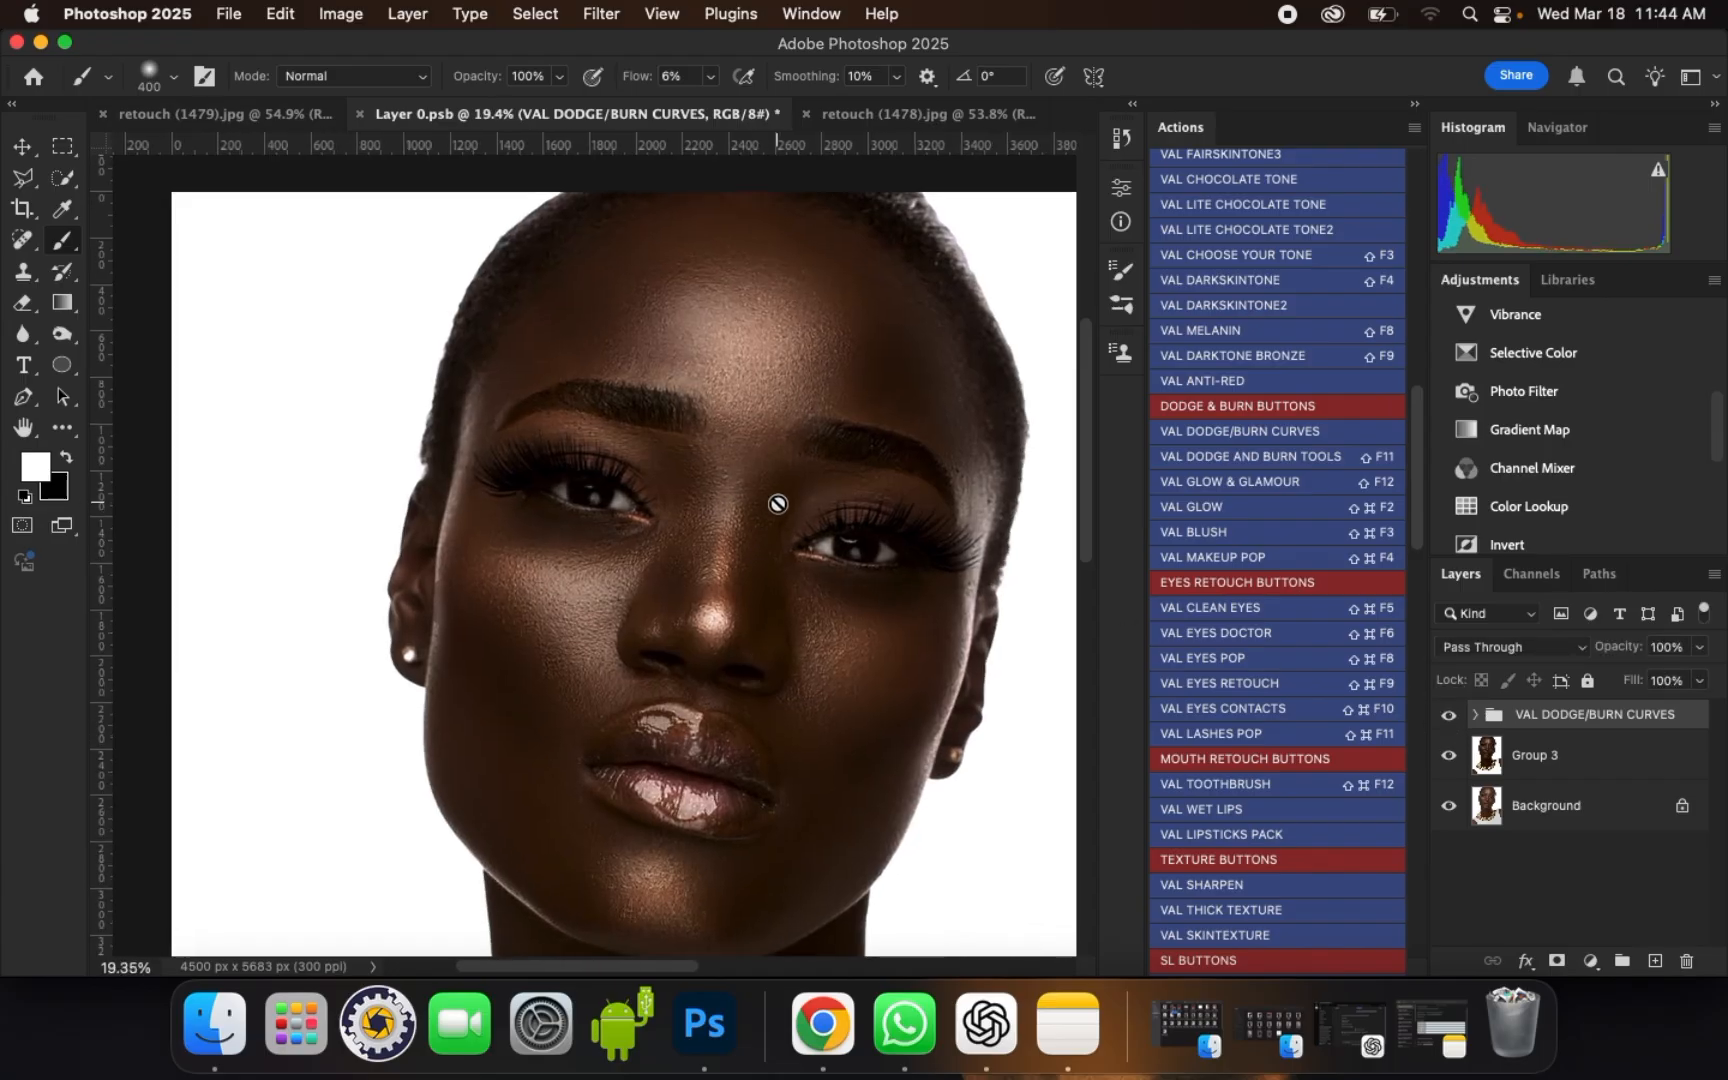
Step: Reduce the VAL DODGE/BURN CURVES group's opacity to 30% and compare the face with the group hidden and shown
click(1688, 654)
drag(1647, 680, 1623, 680)
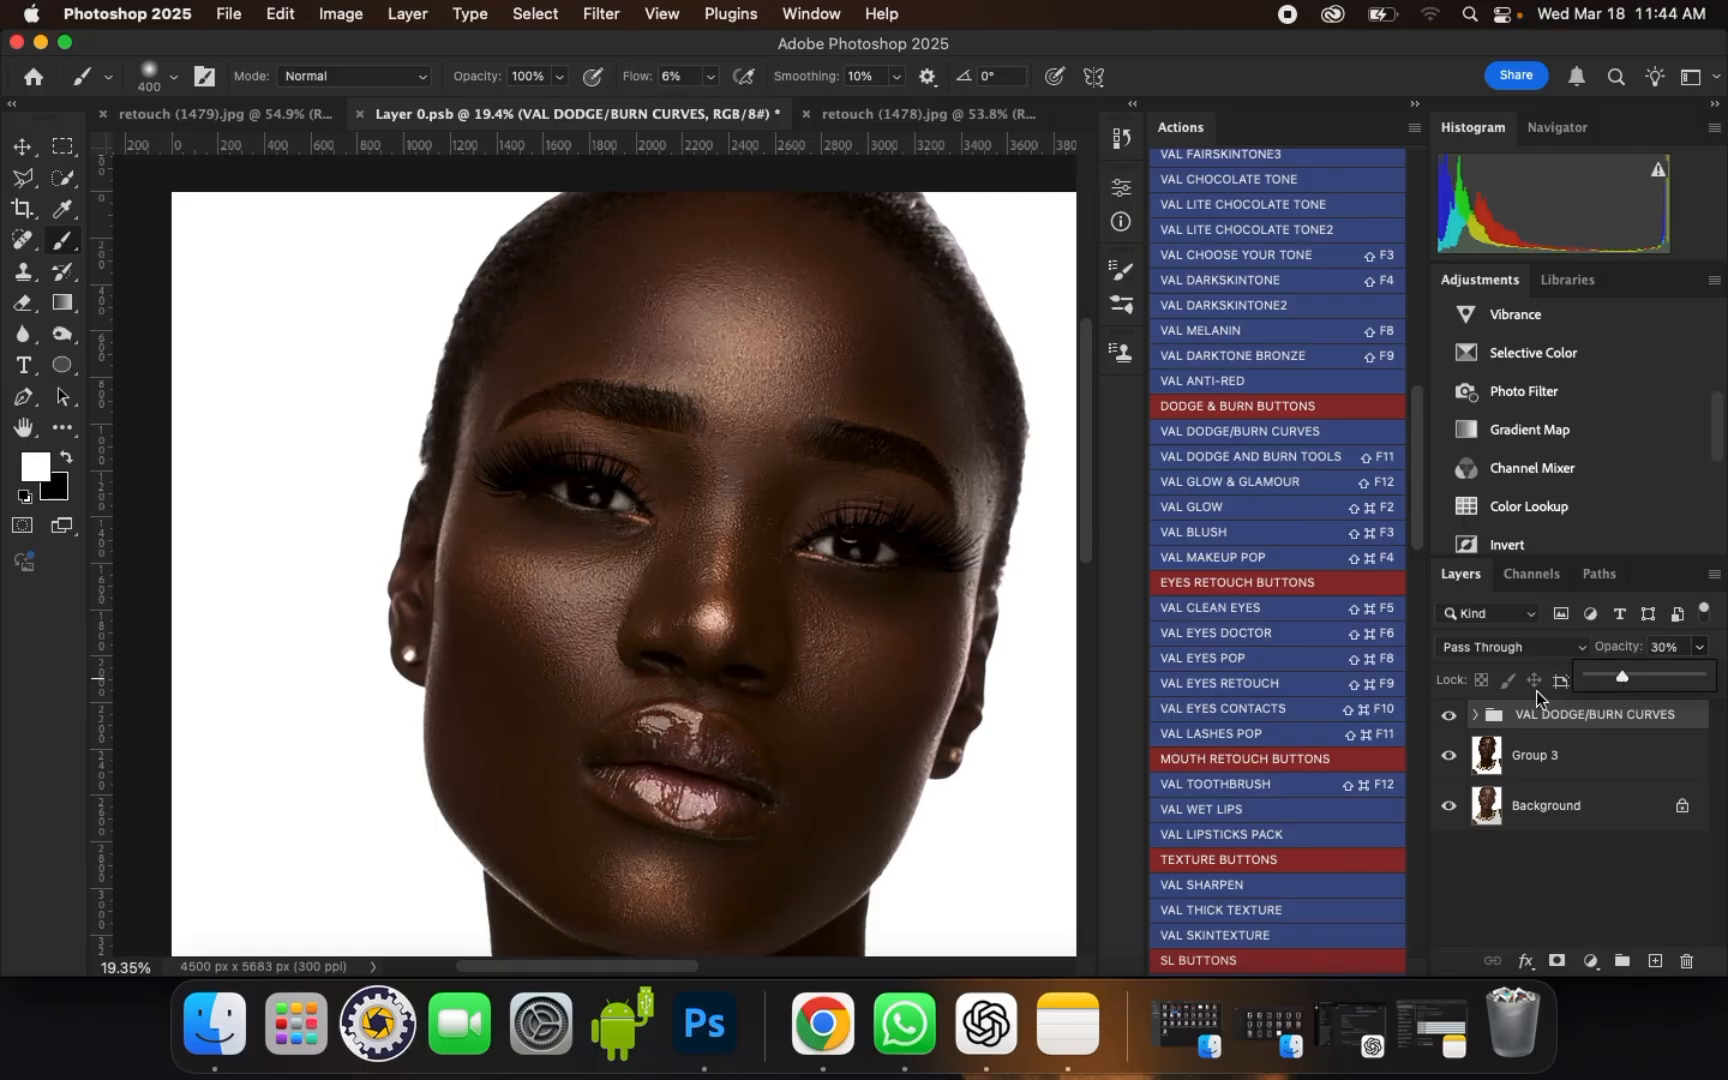
click(1450, 716)
click(1450, 717)
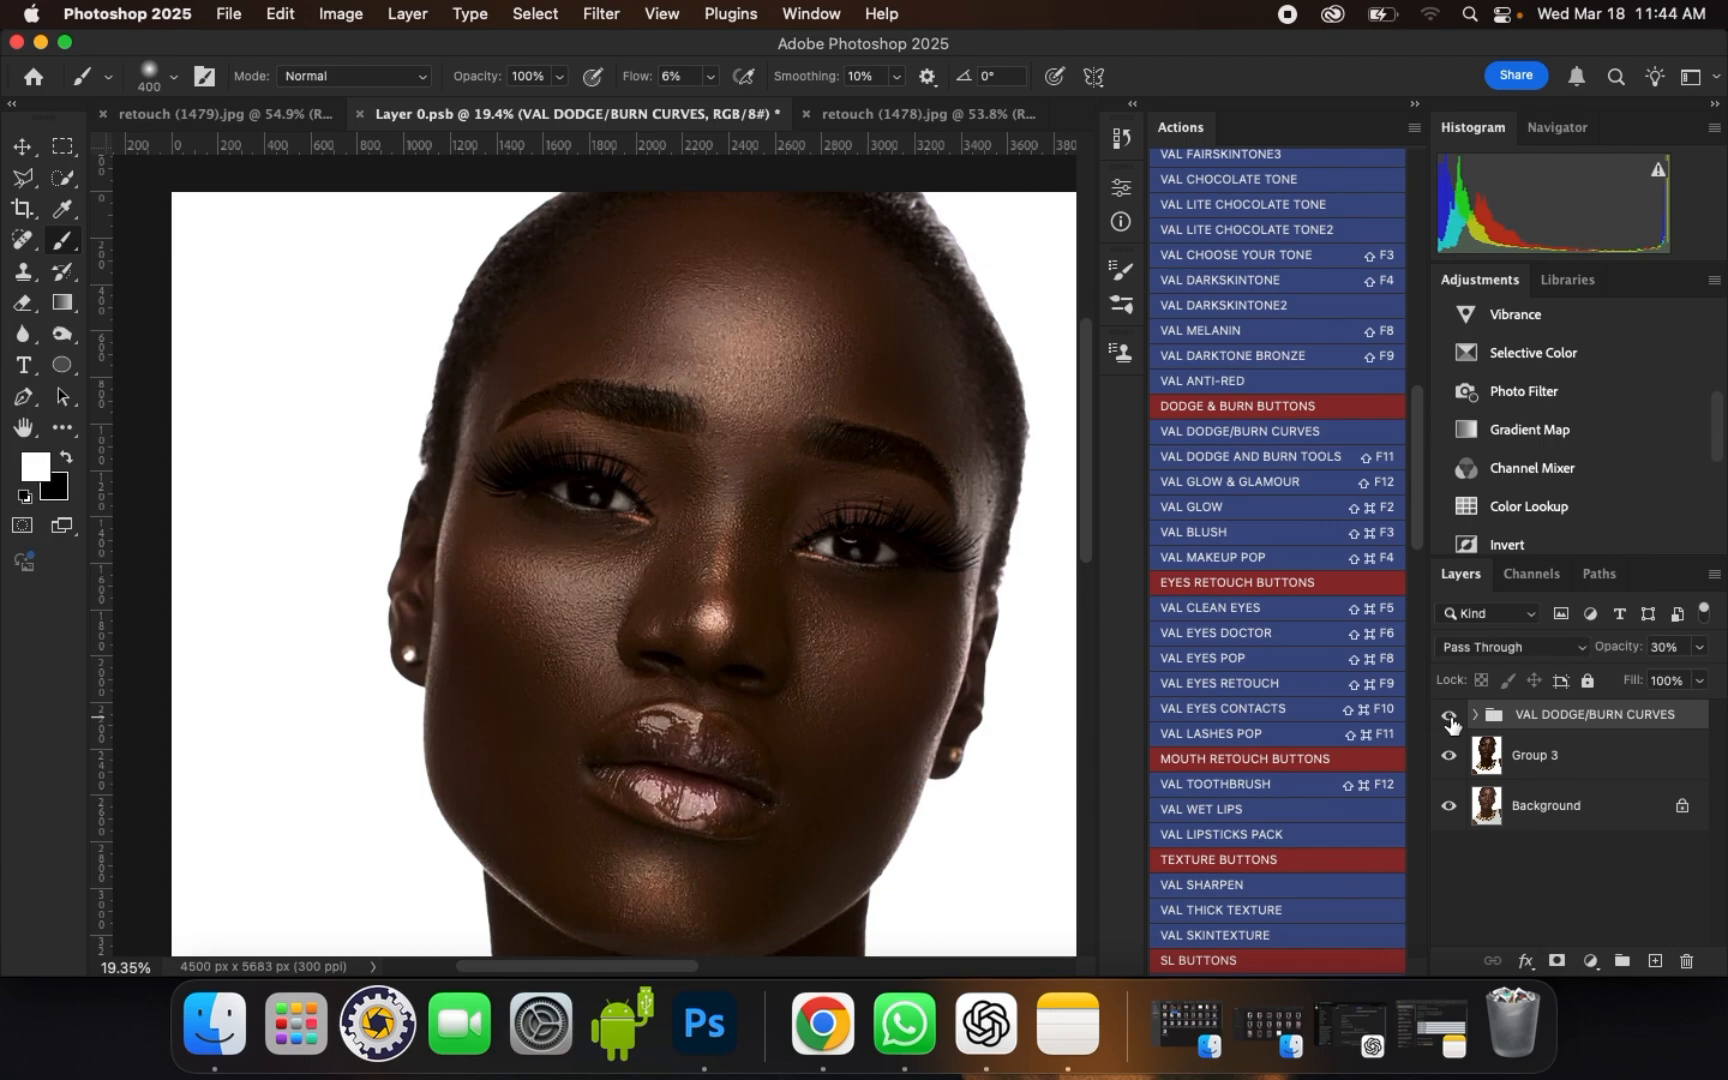
click(1450, 717)
click(1450, 717)
scroll(836, 435, down, 1)
scroll(799, 446, down, 3)
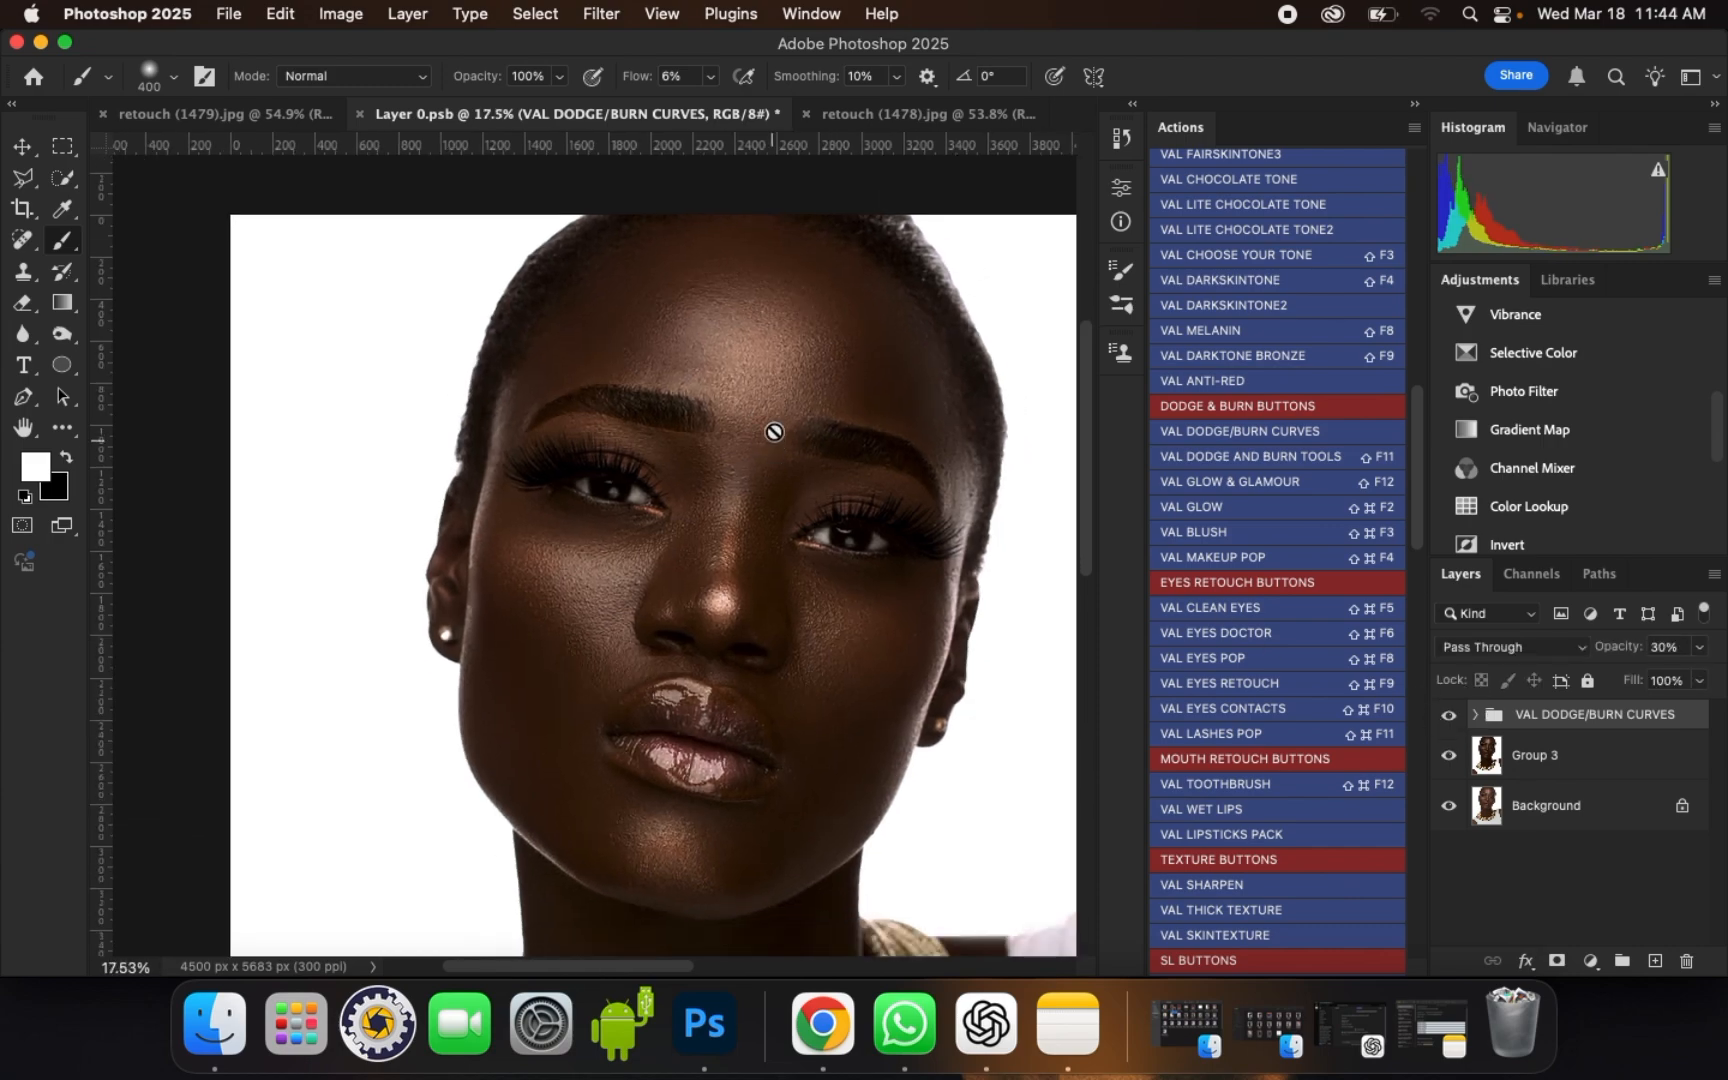
scroll(745, 403, up, 6)
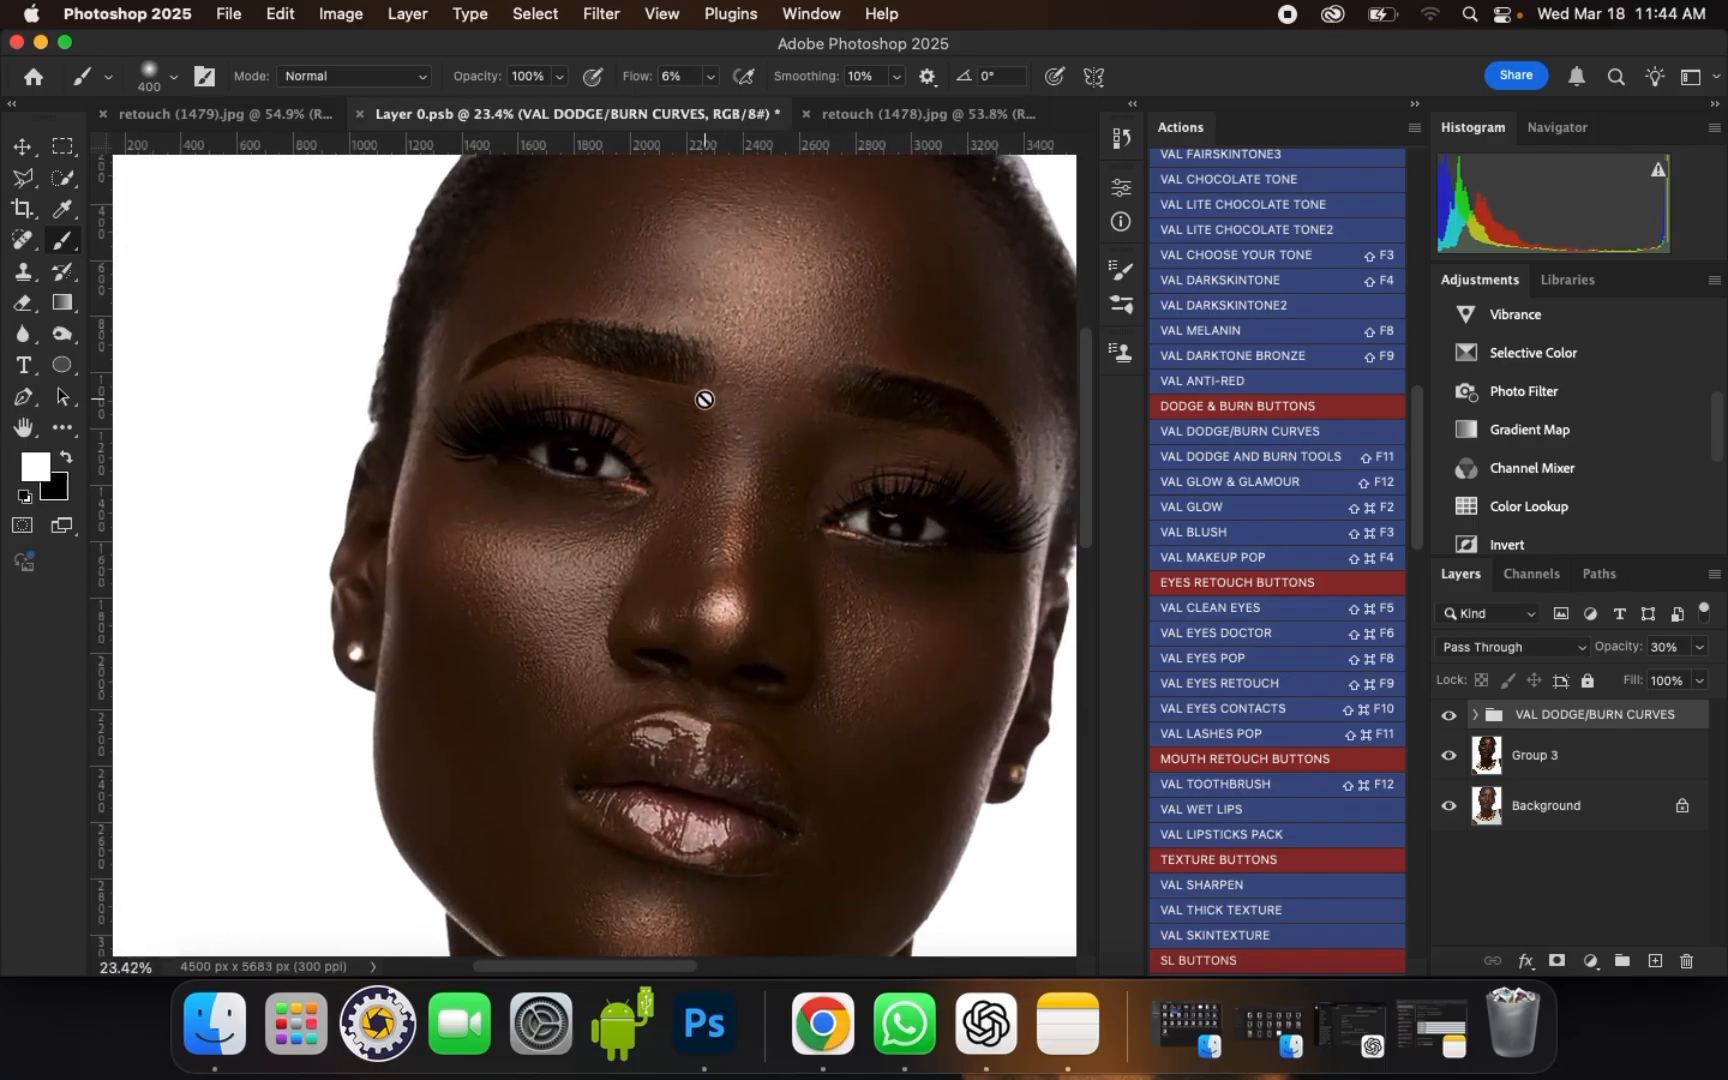
scroll(702, 397, down, 2)
scroll(714, 435, down, 1)
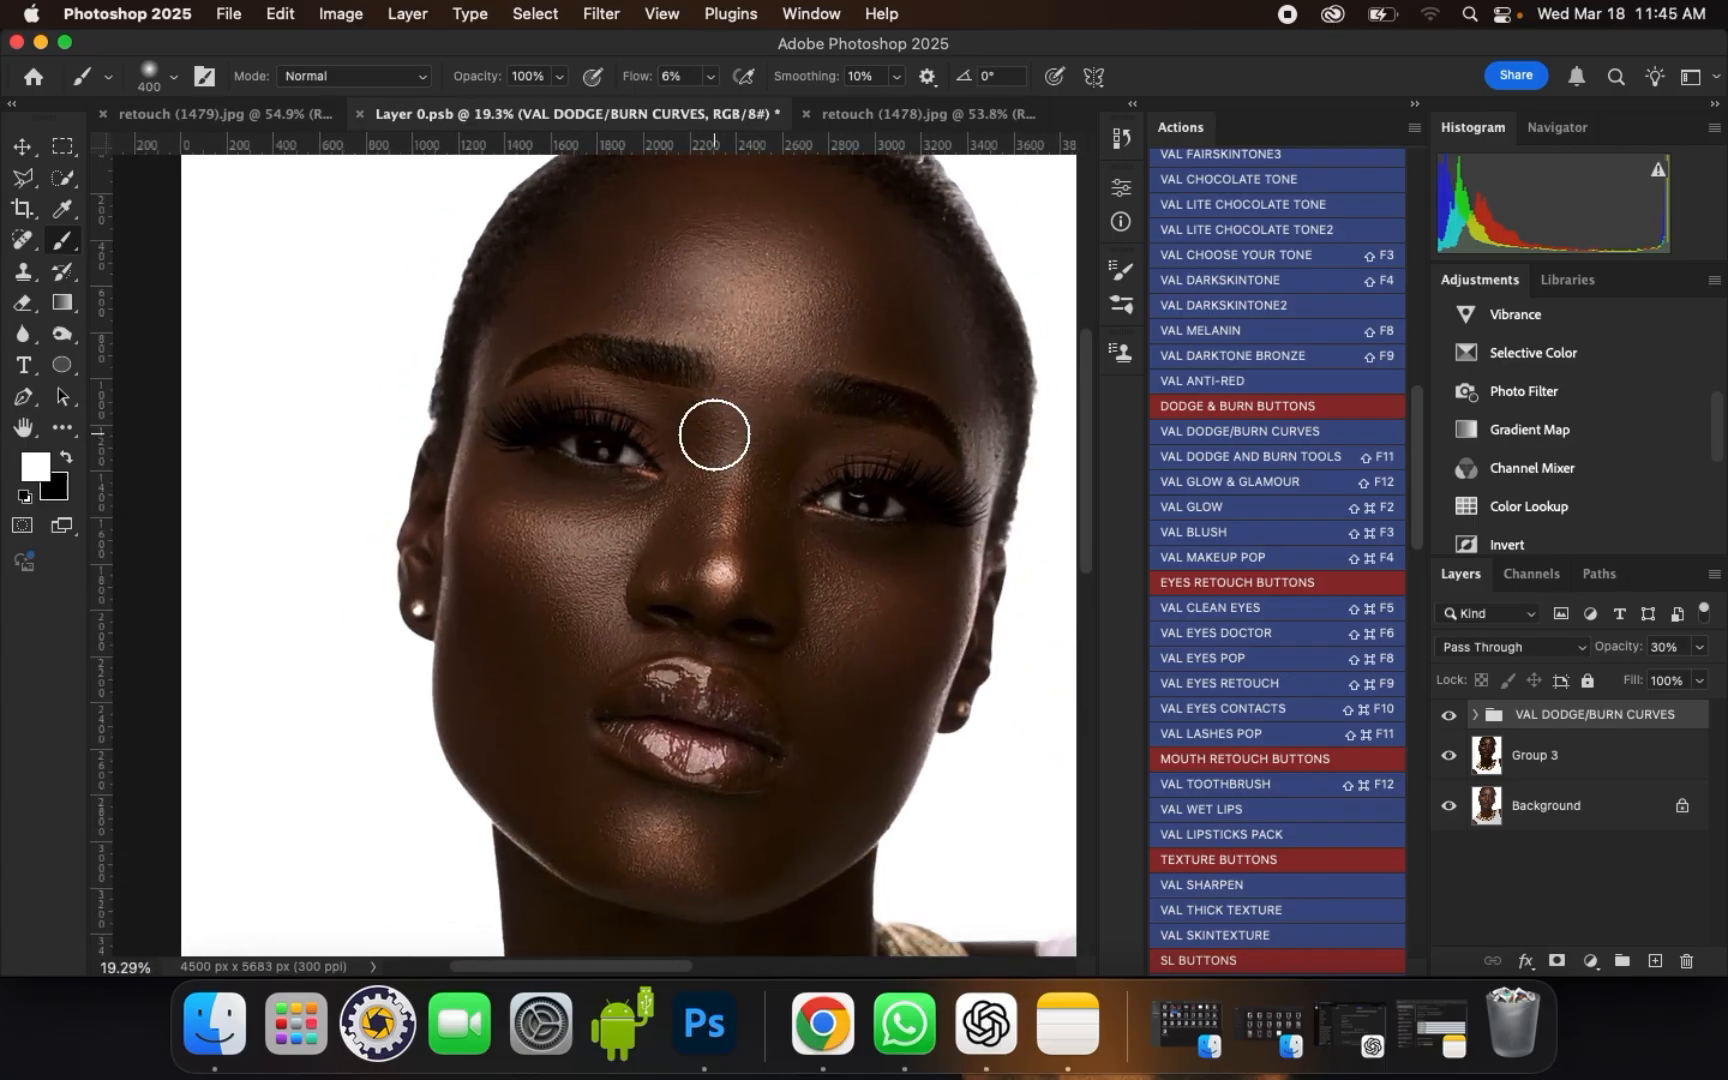
scroll(702, 278, up, 2)
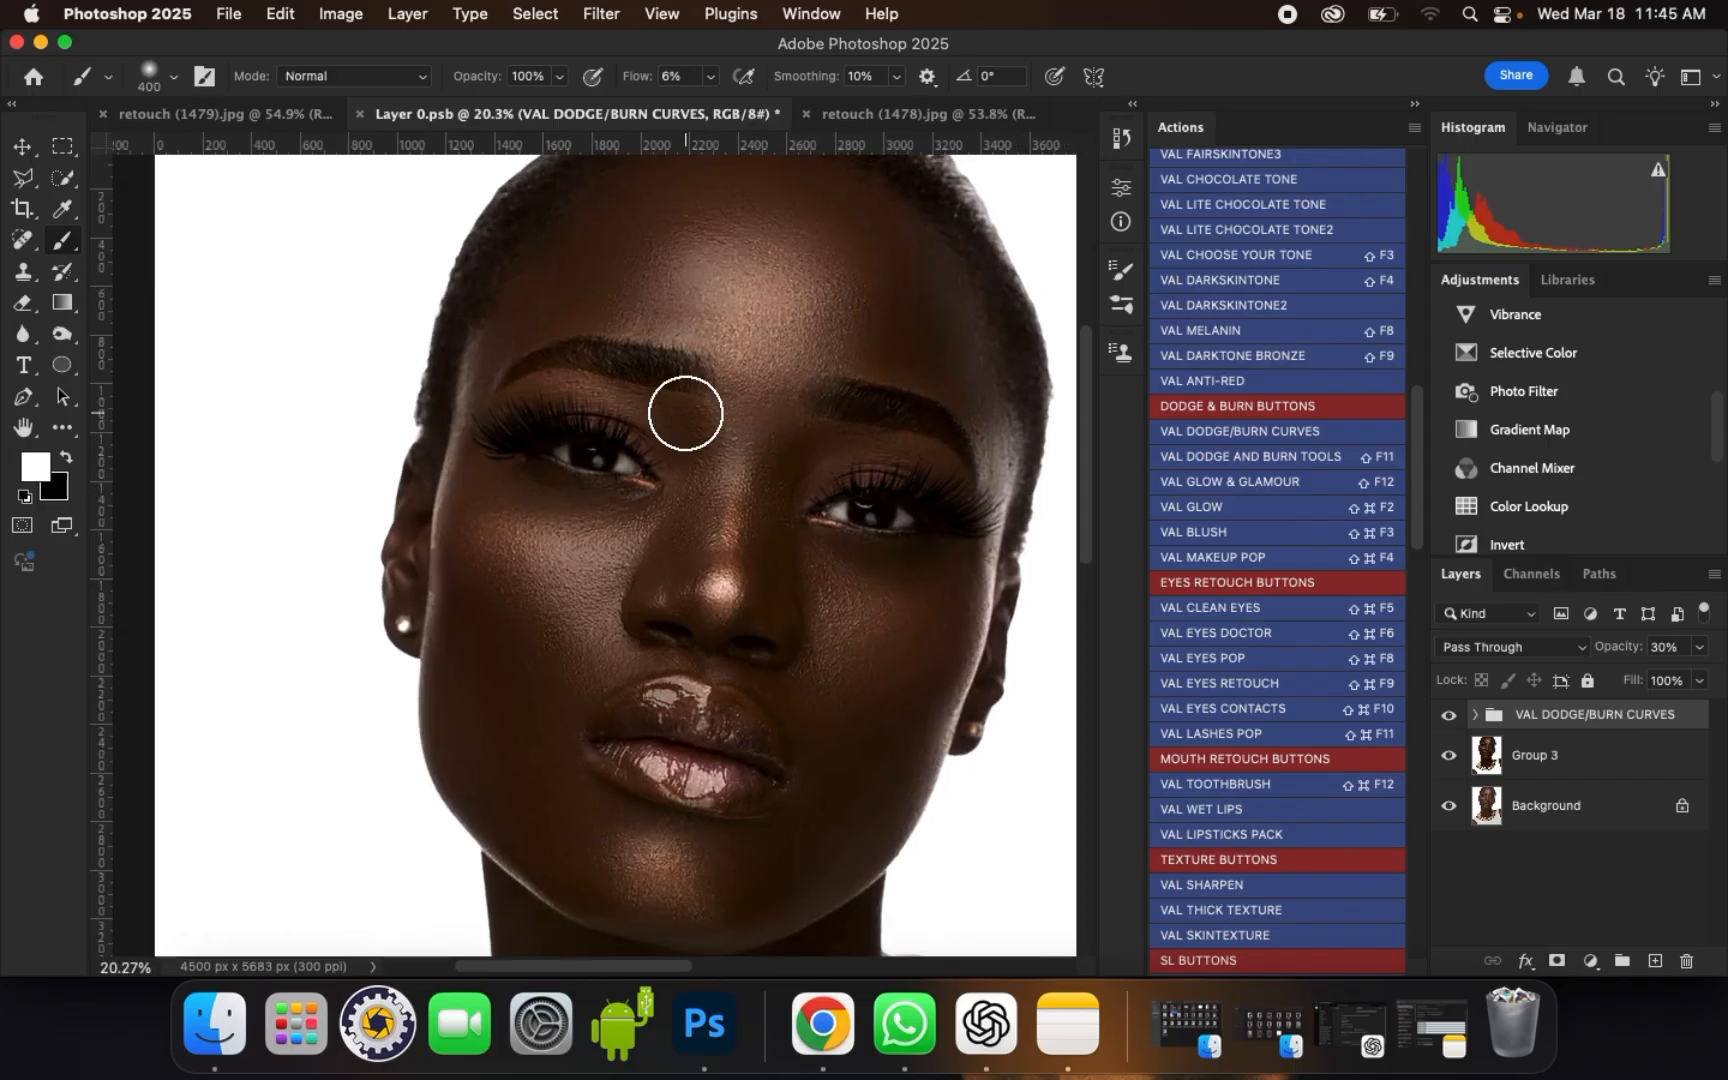
scroll(712, 360, down, 3)
scroll(673, 343, up, 1)
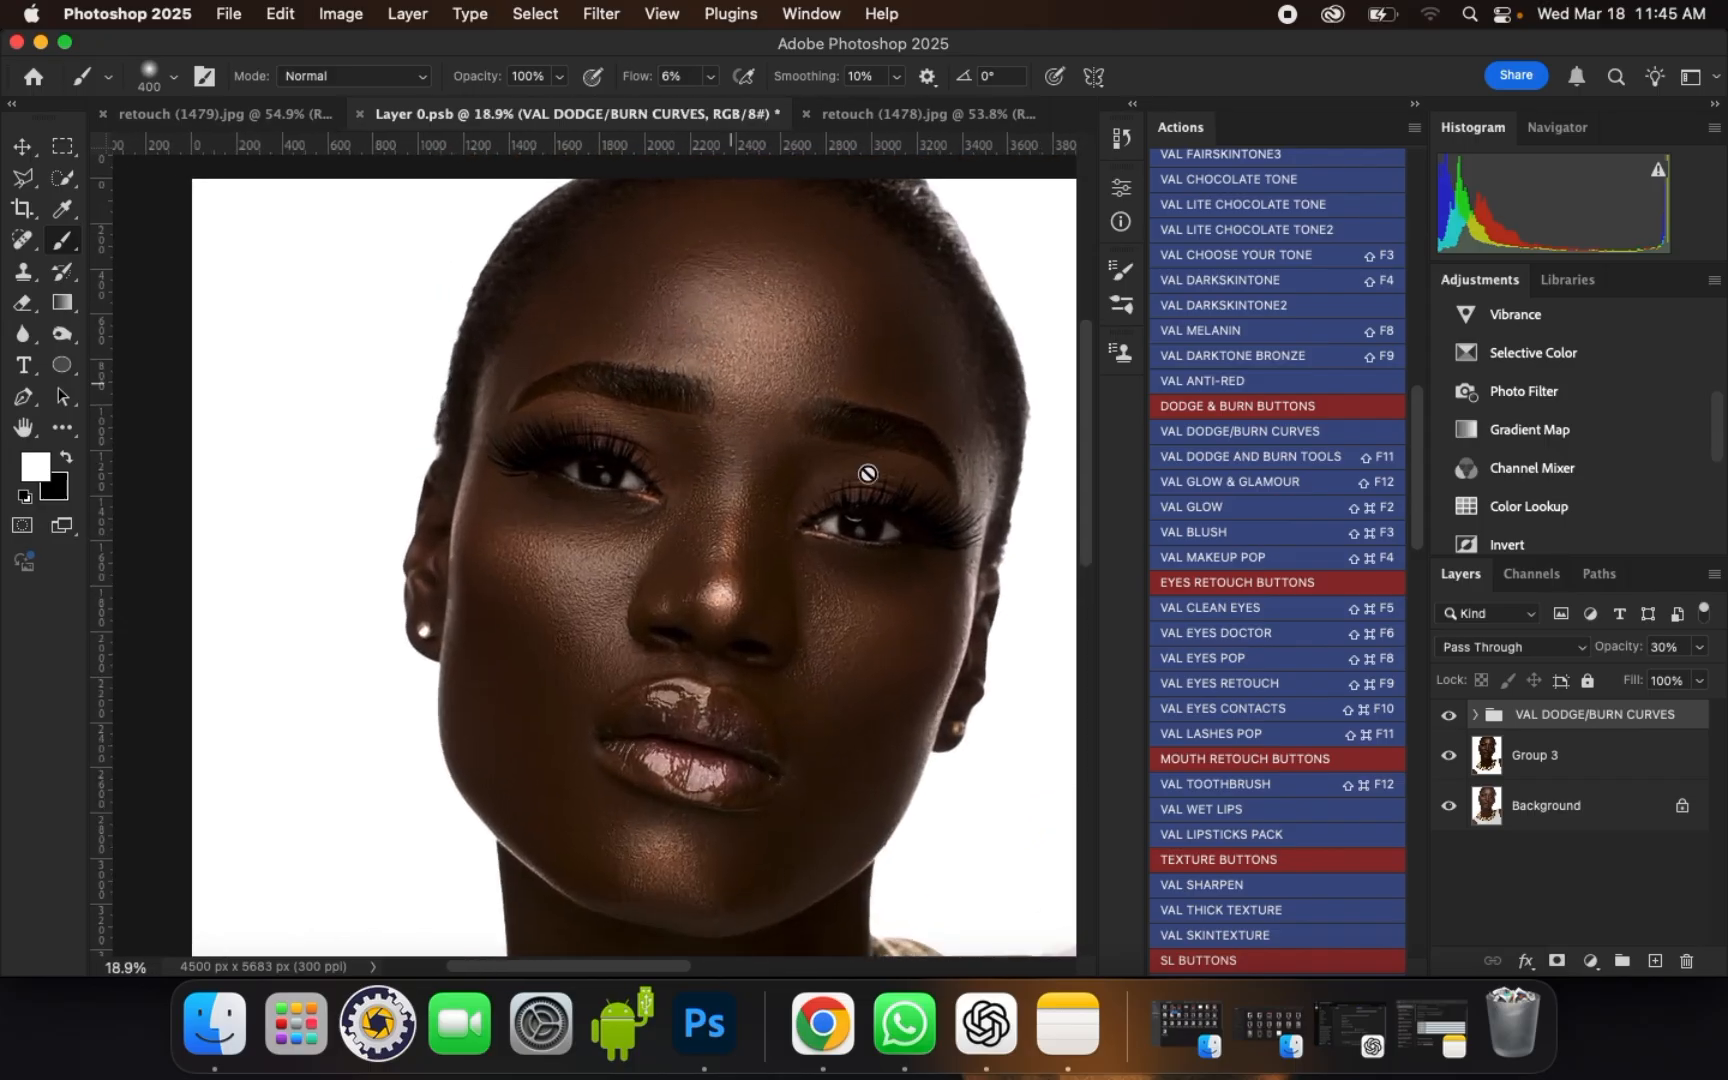
Step: Add a Curves adjustment layer above the dodge and burn group and brighten the RGB midtones from input 107 to output 154
click(1591, 961)
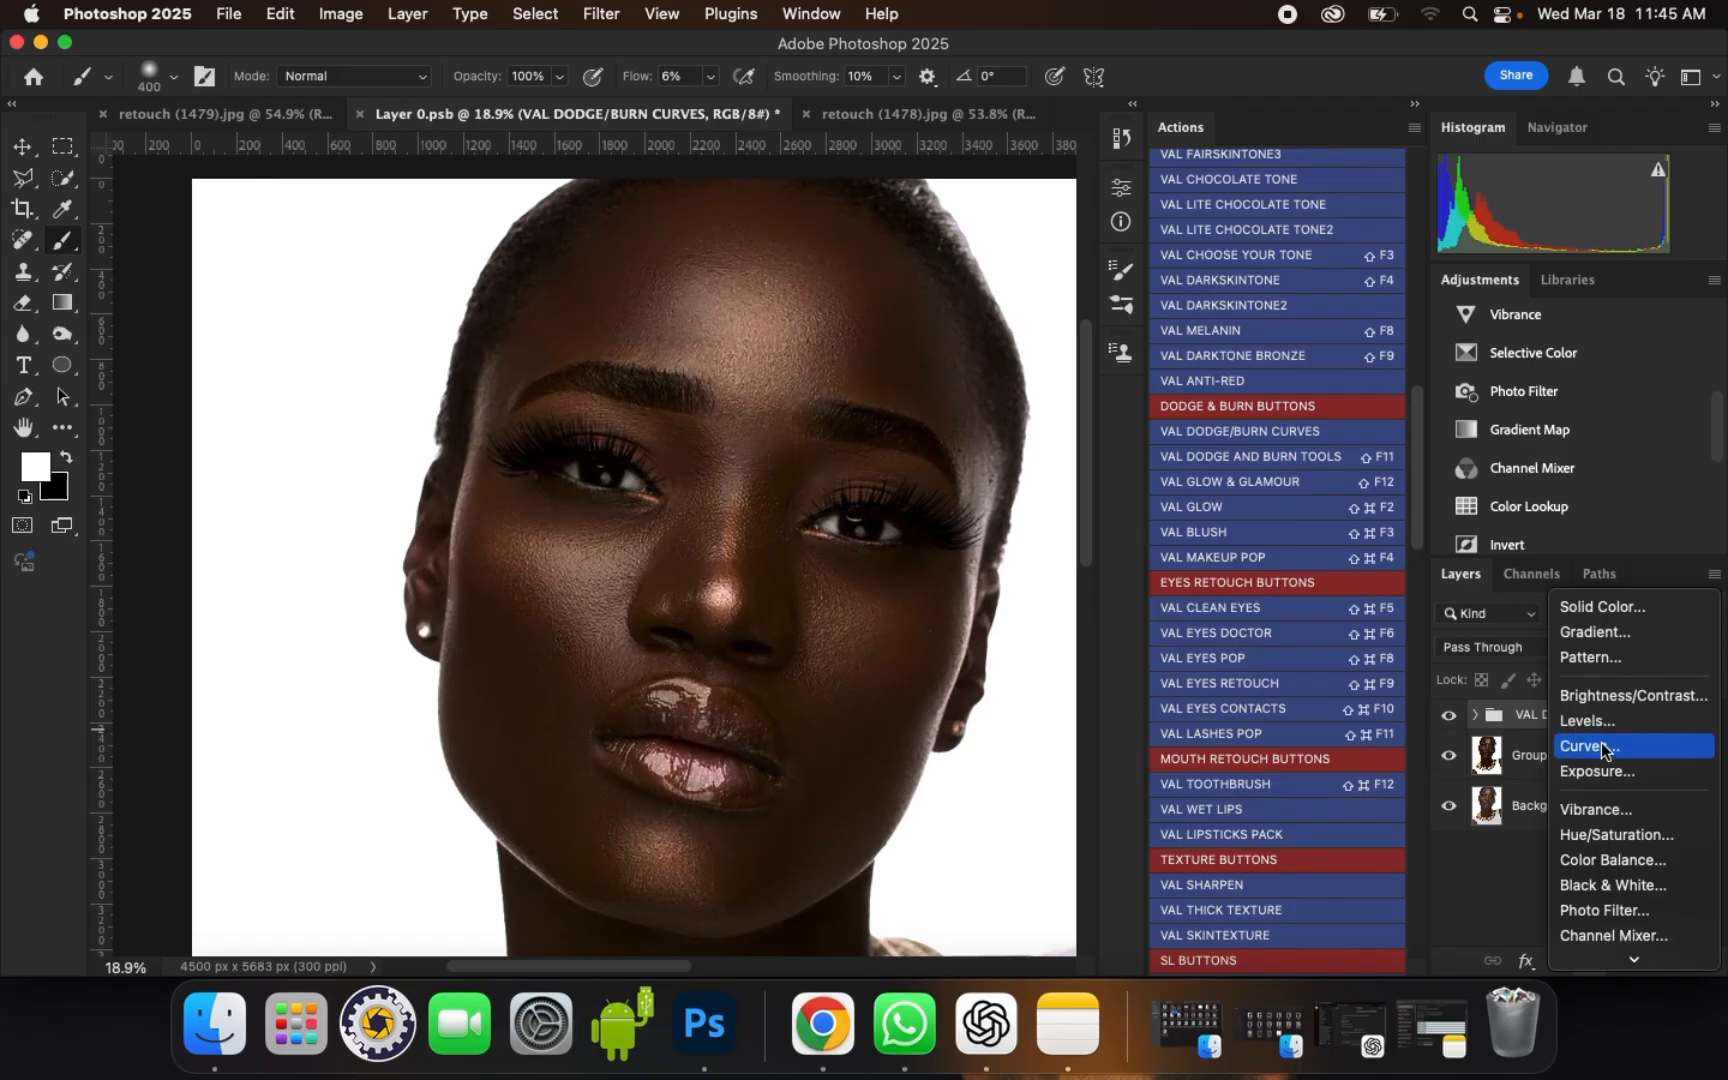
click(1601, 742)
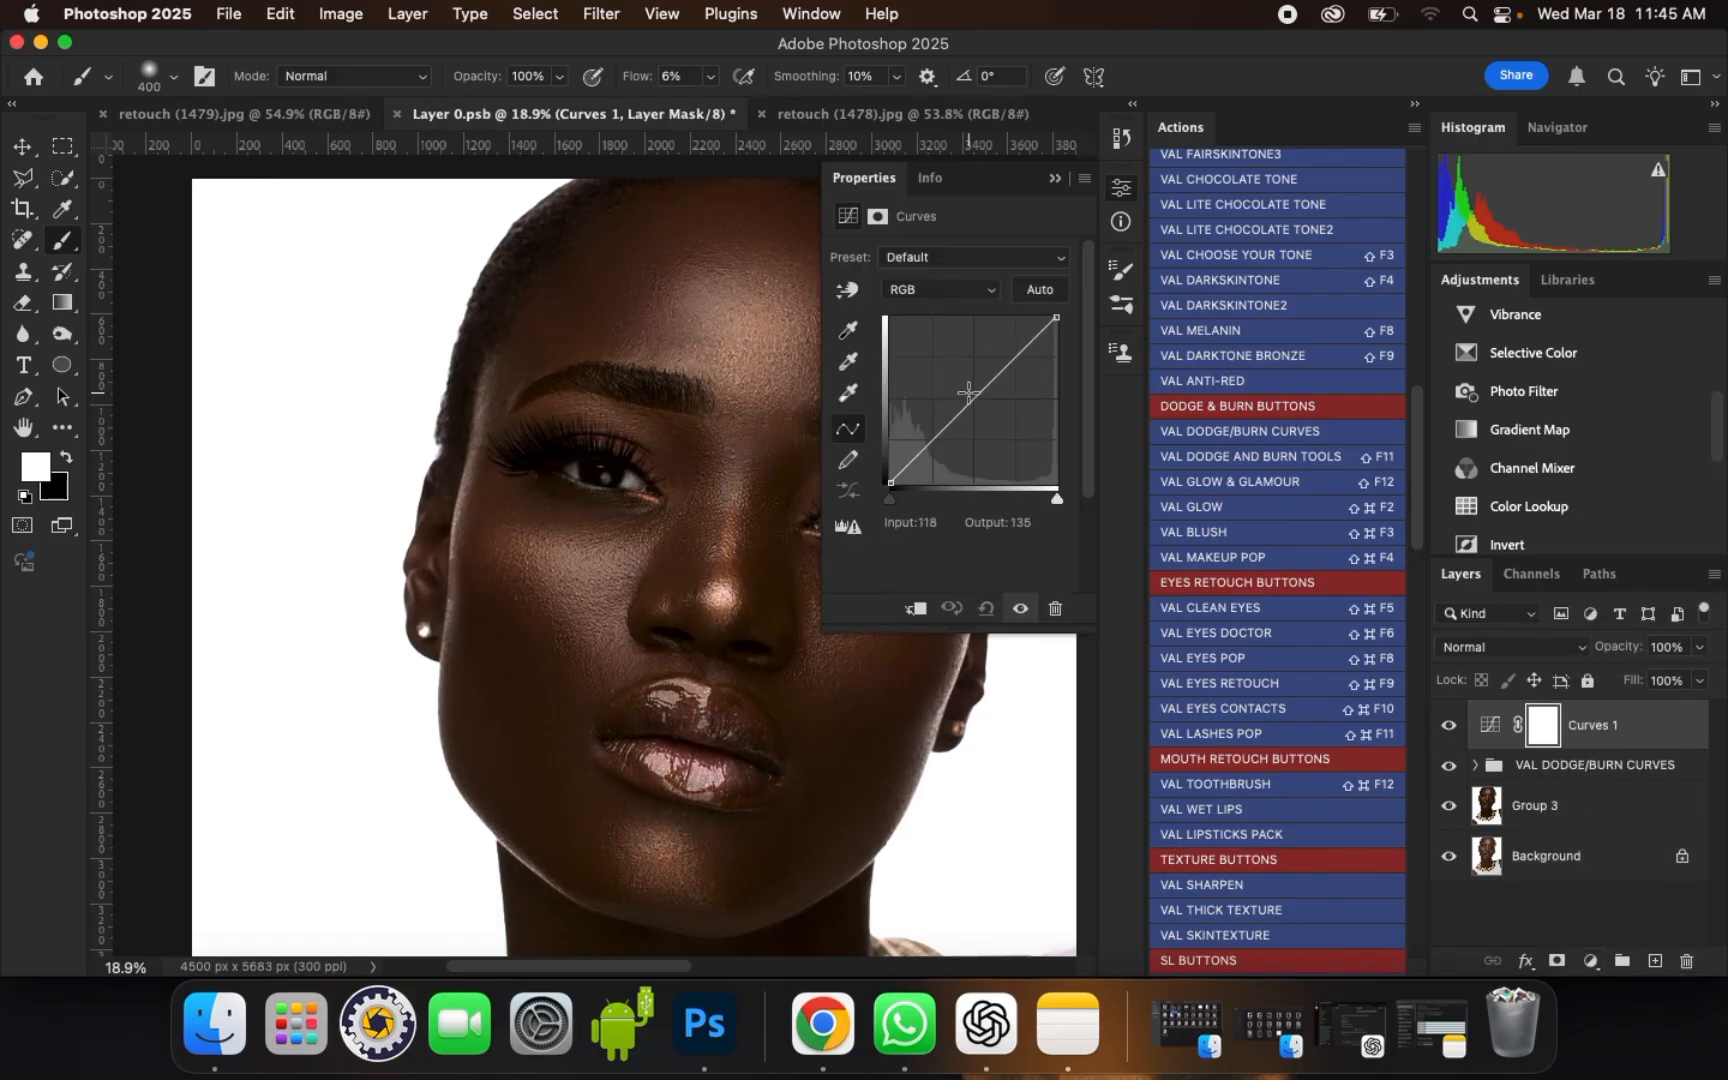
drag(968, 392, 960, 381)
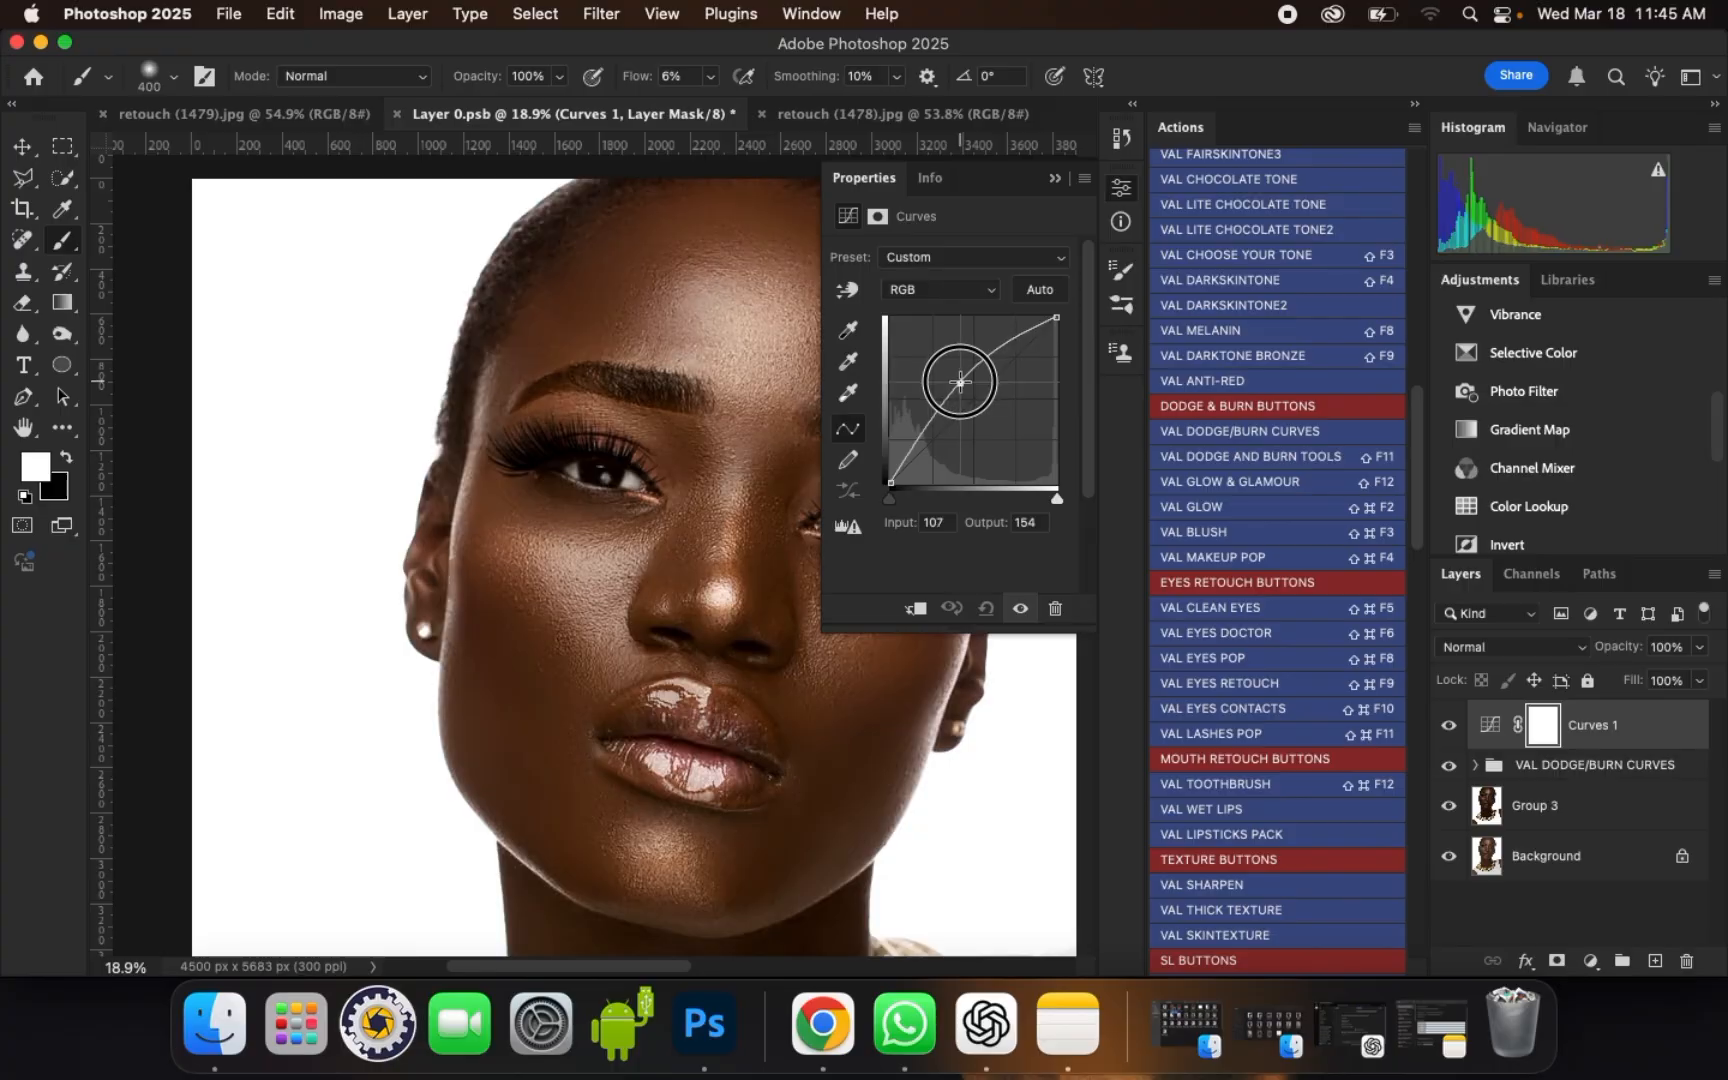
click(1055, 181)
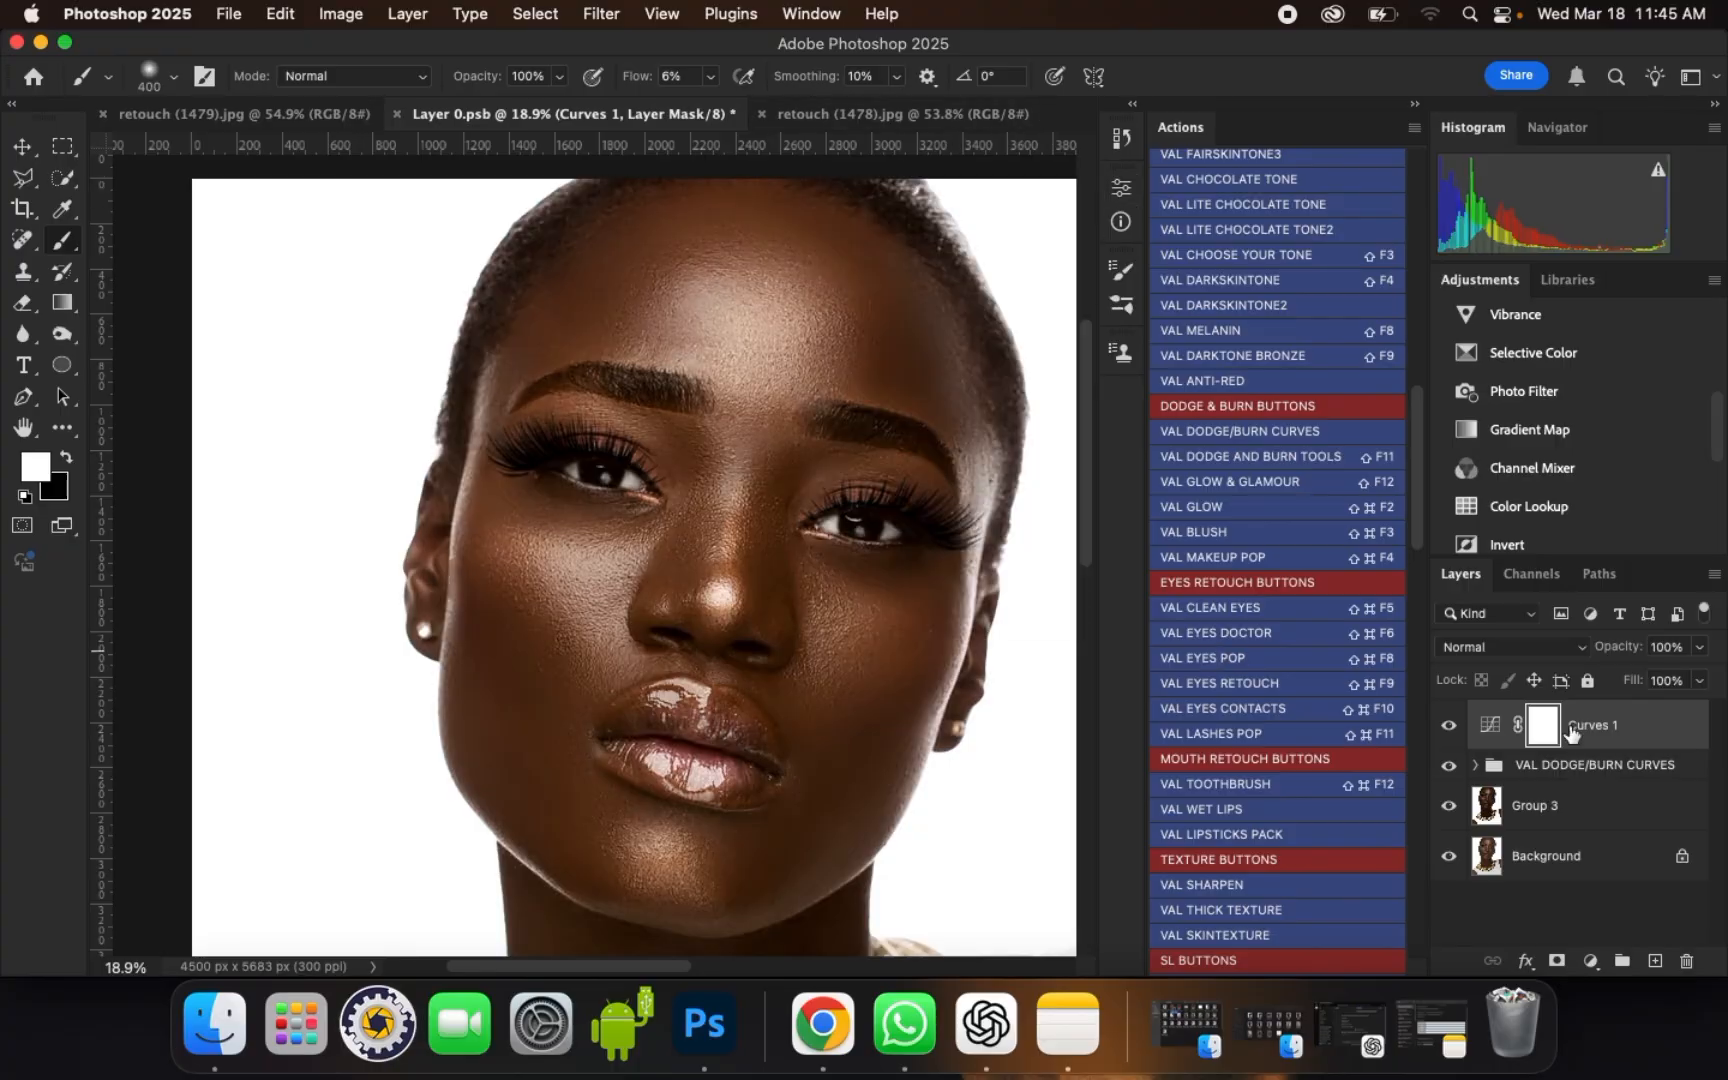
Step: Restrict the Curves 1 layer to the highlights with Blend If, splitting the underlying layer's shadow slider at 73 / 181
double_click(1697, 726)
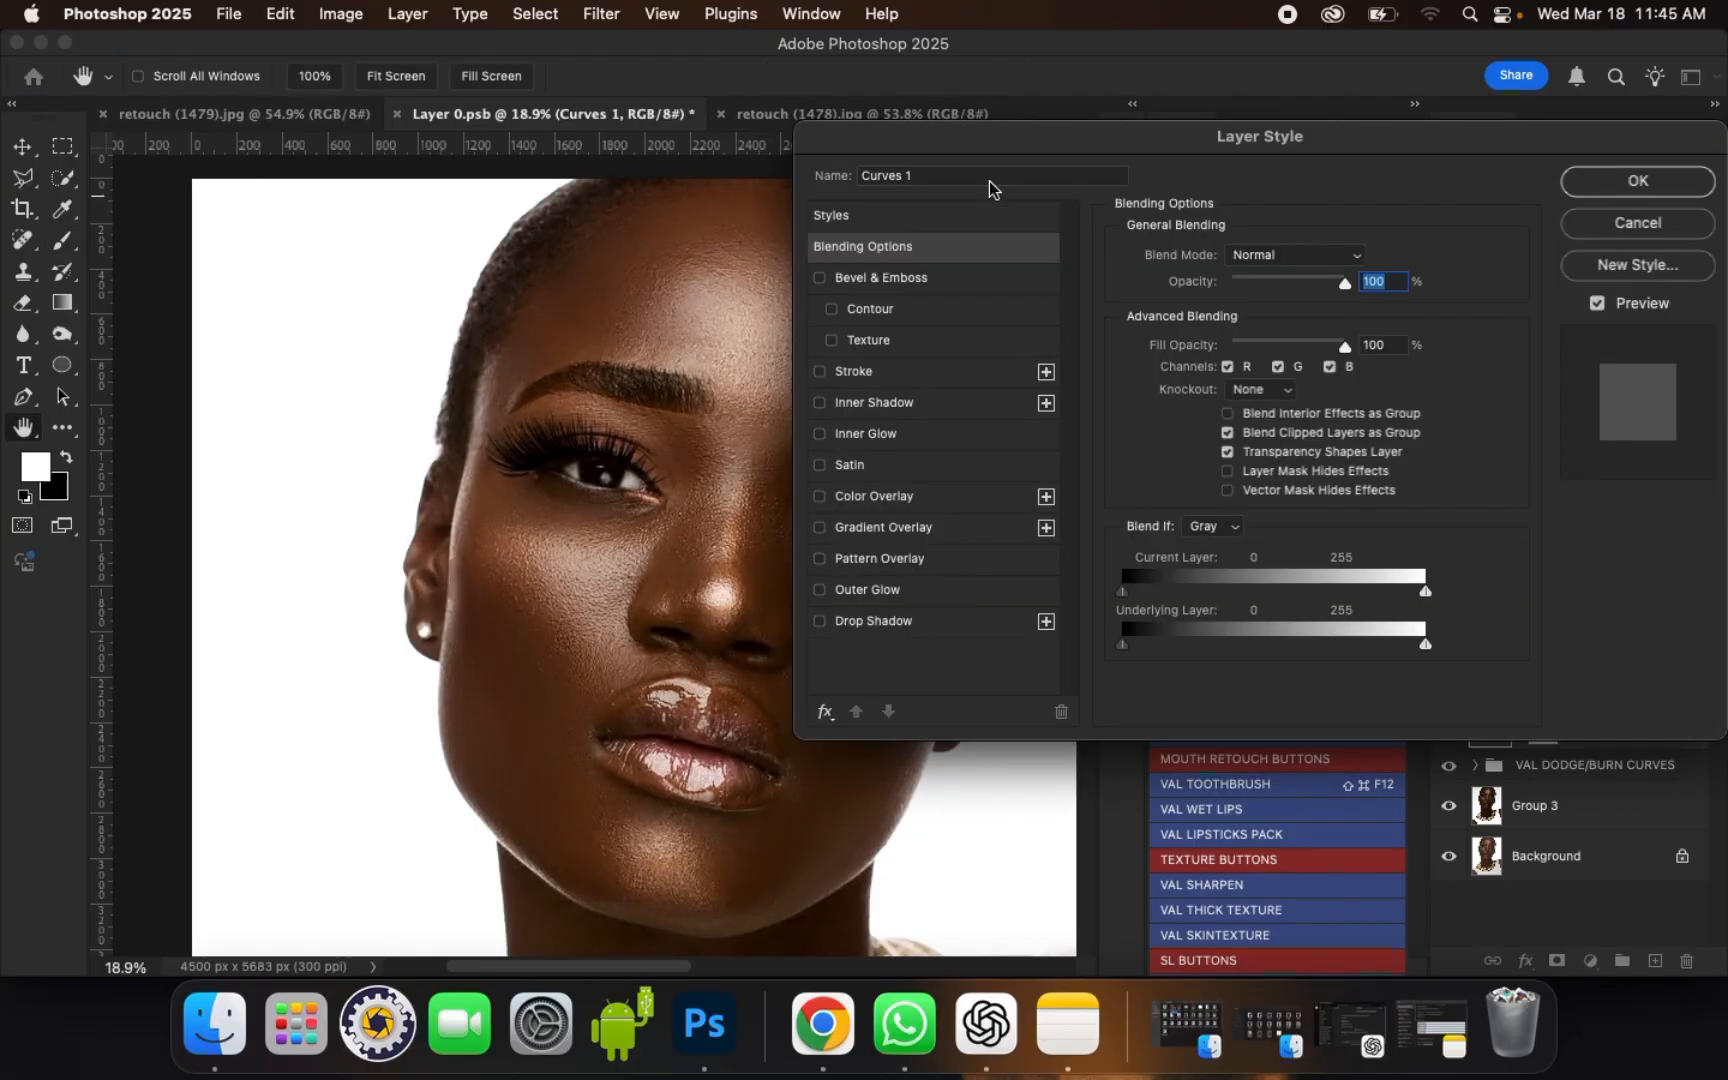
drag(985, 135, 1103, 68)
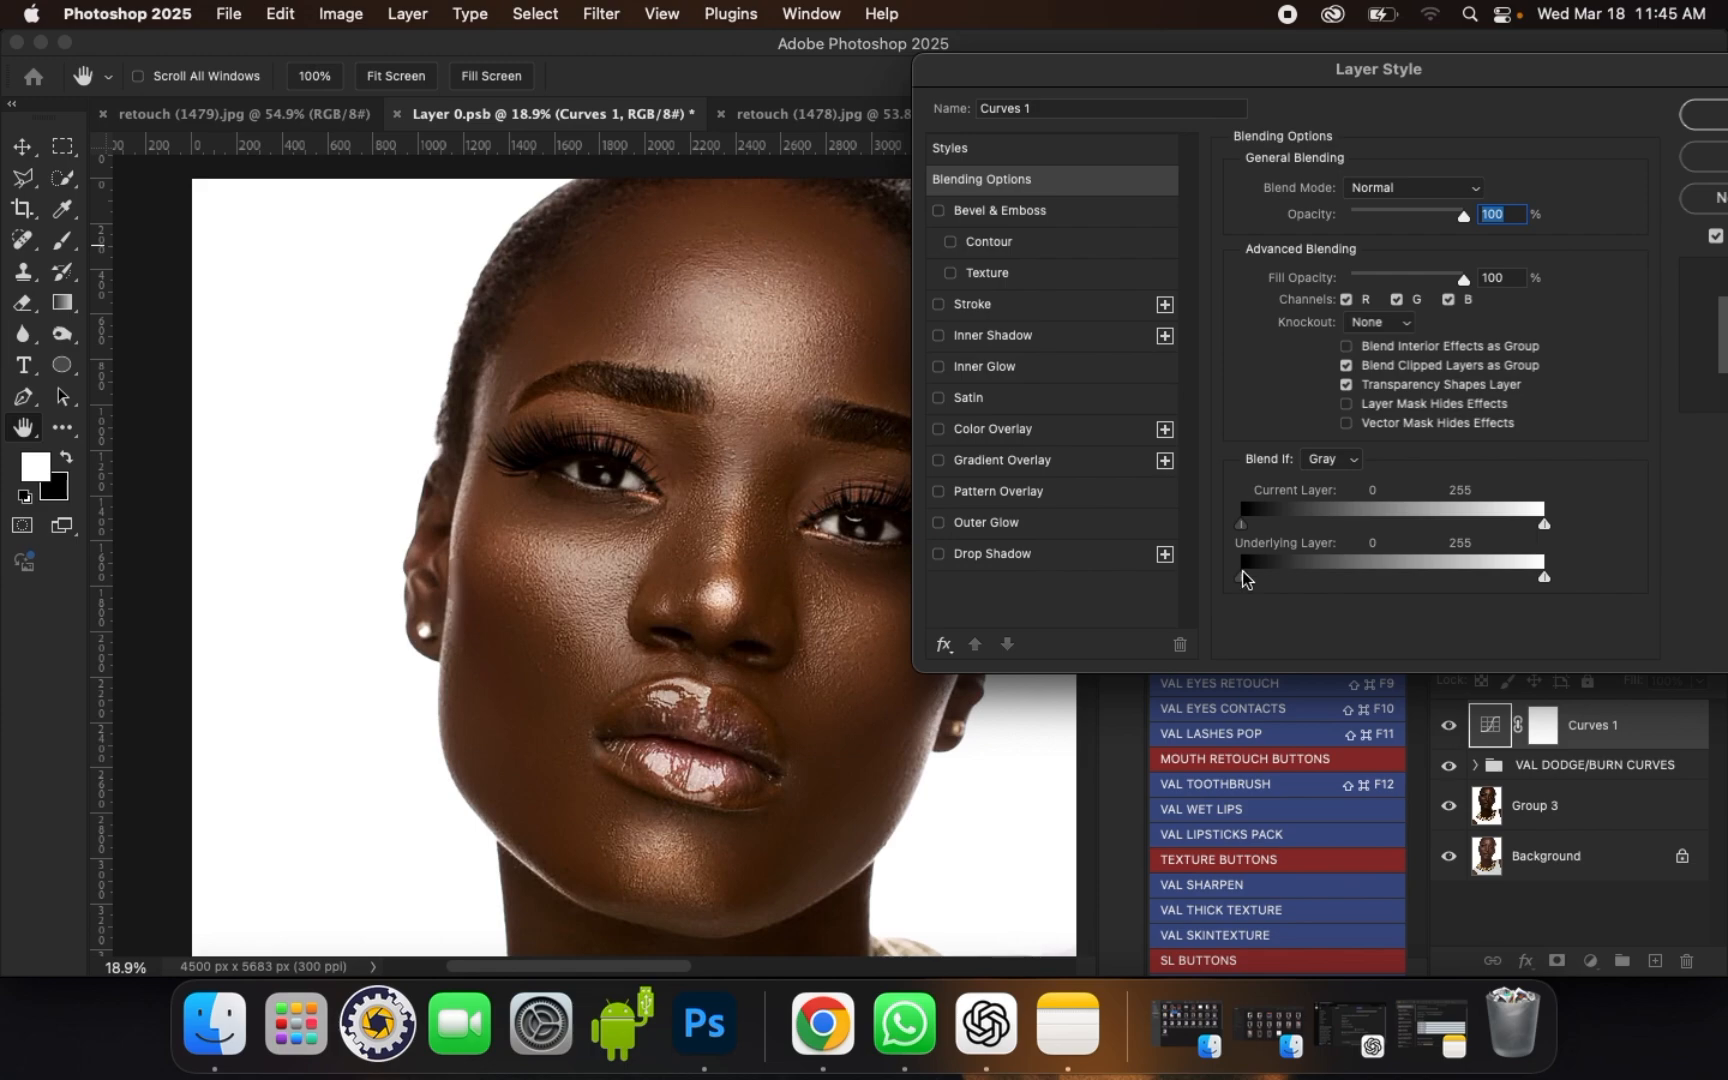
drag(1243, 577, 1335, 572)
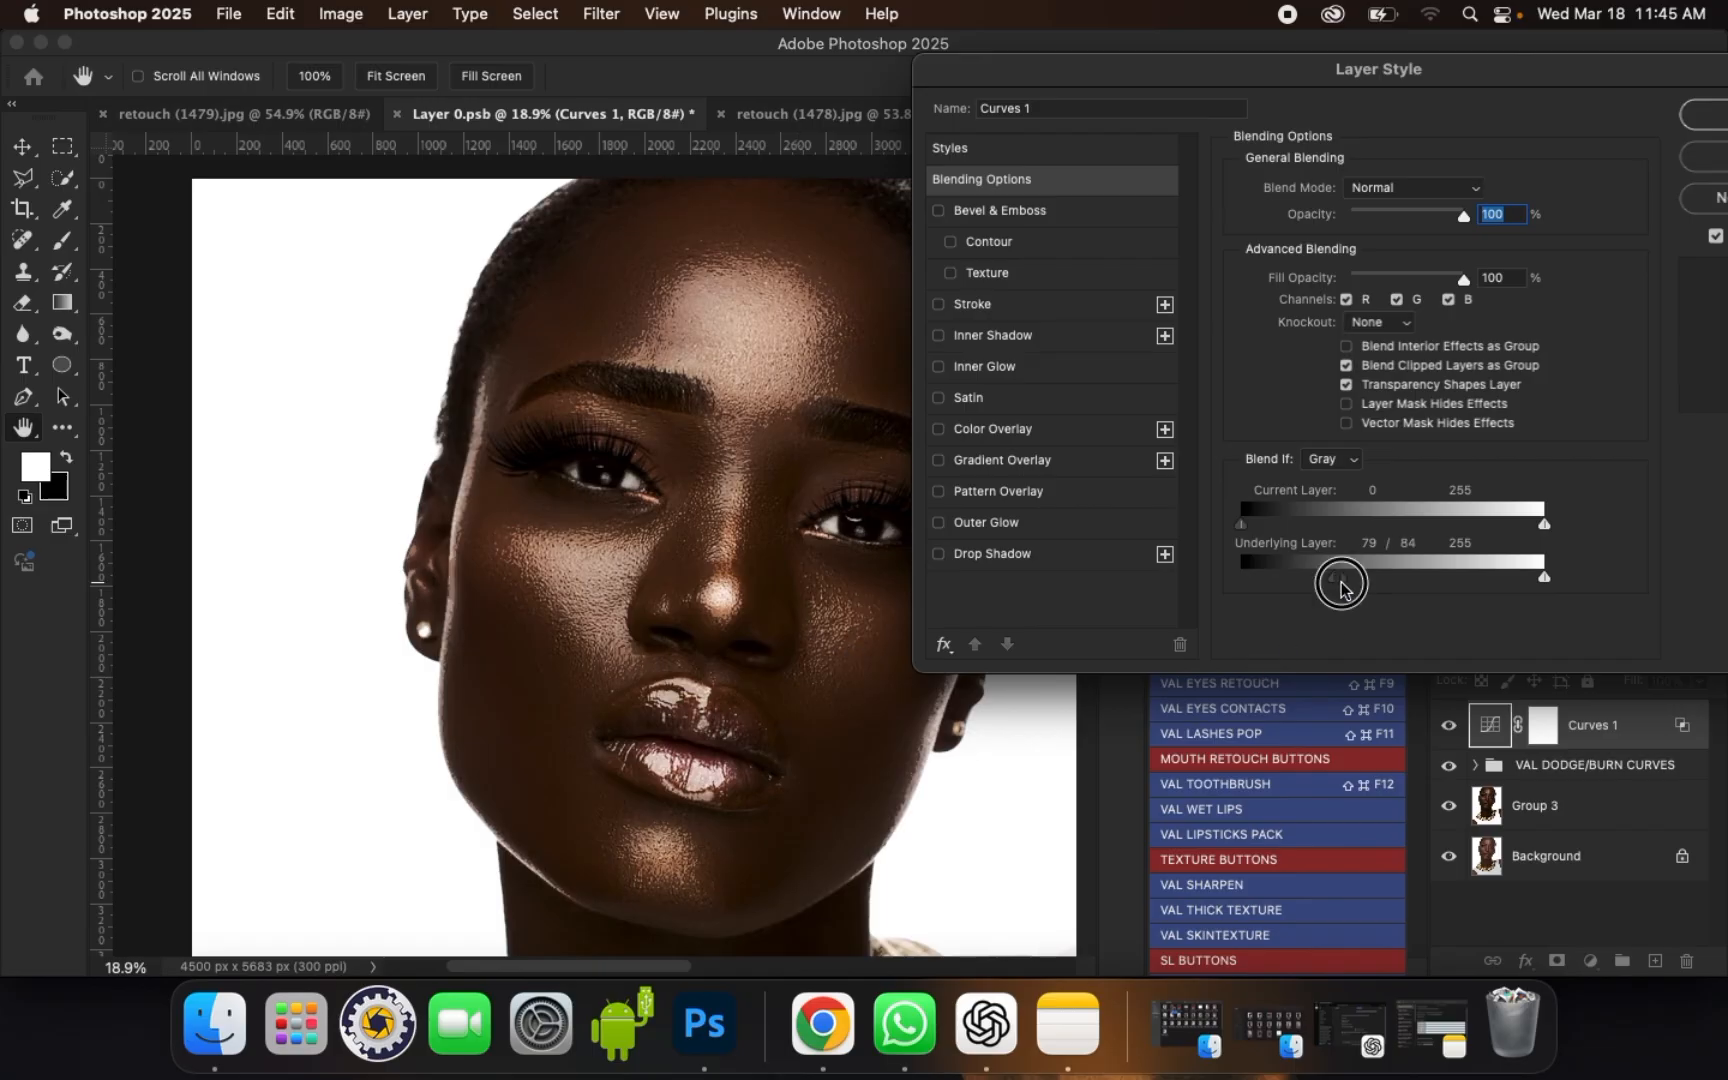
drag(1341, 588, 1461, 588)
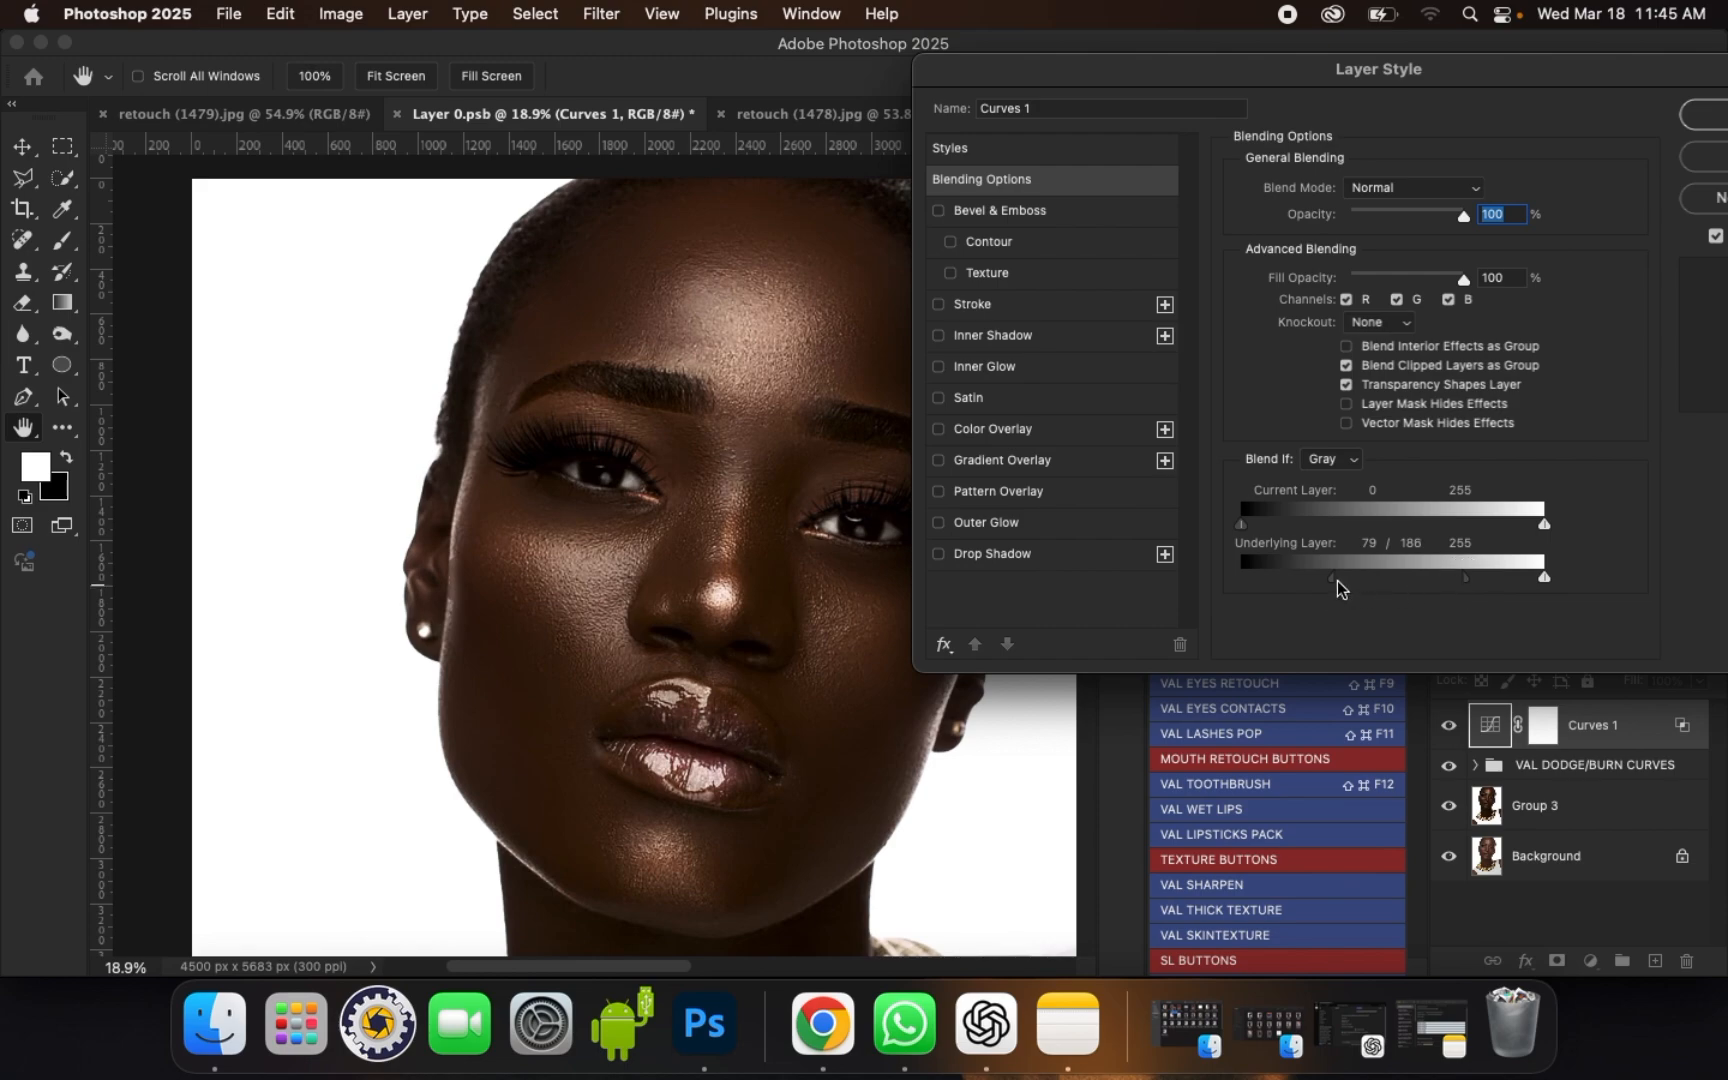
mouse_move(1337, 588)
mouse_down()
mouse_move(1373, 585)
mouse_move(1267, 585)
mouse_move(1303, 585)
mouse_up()
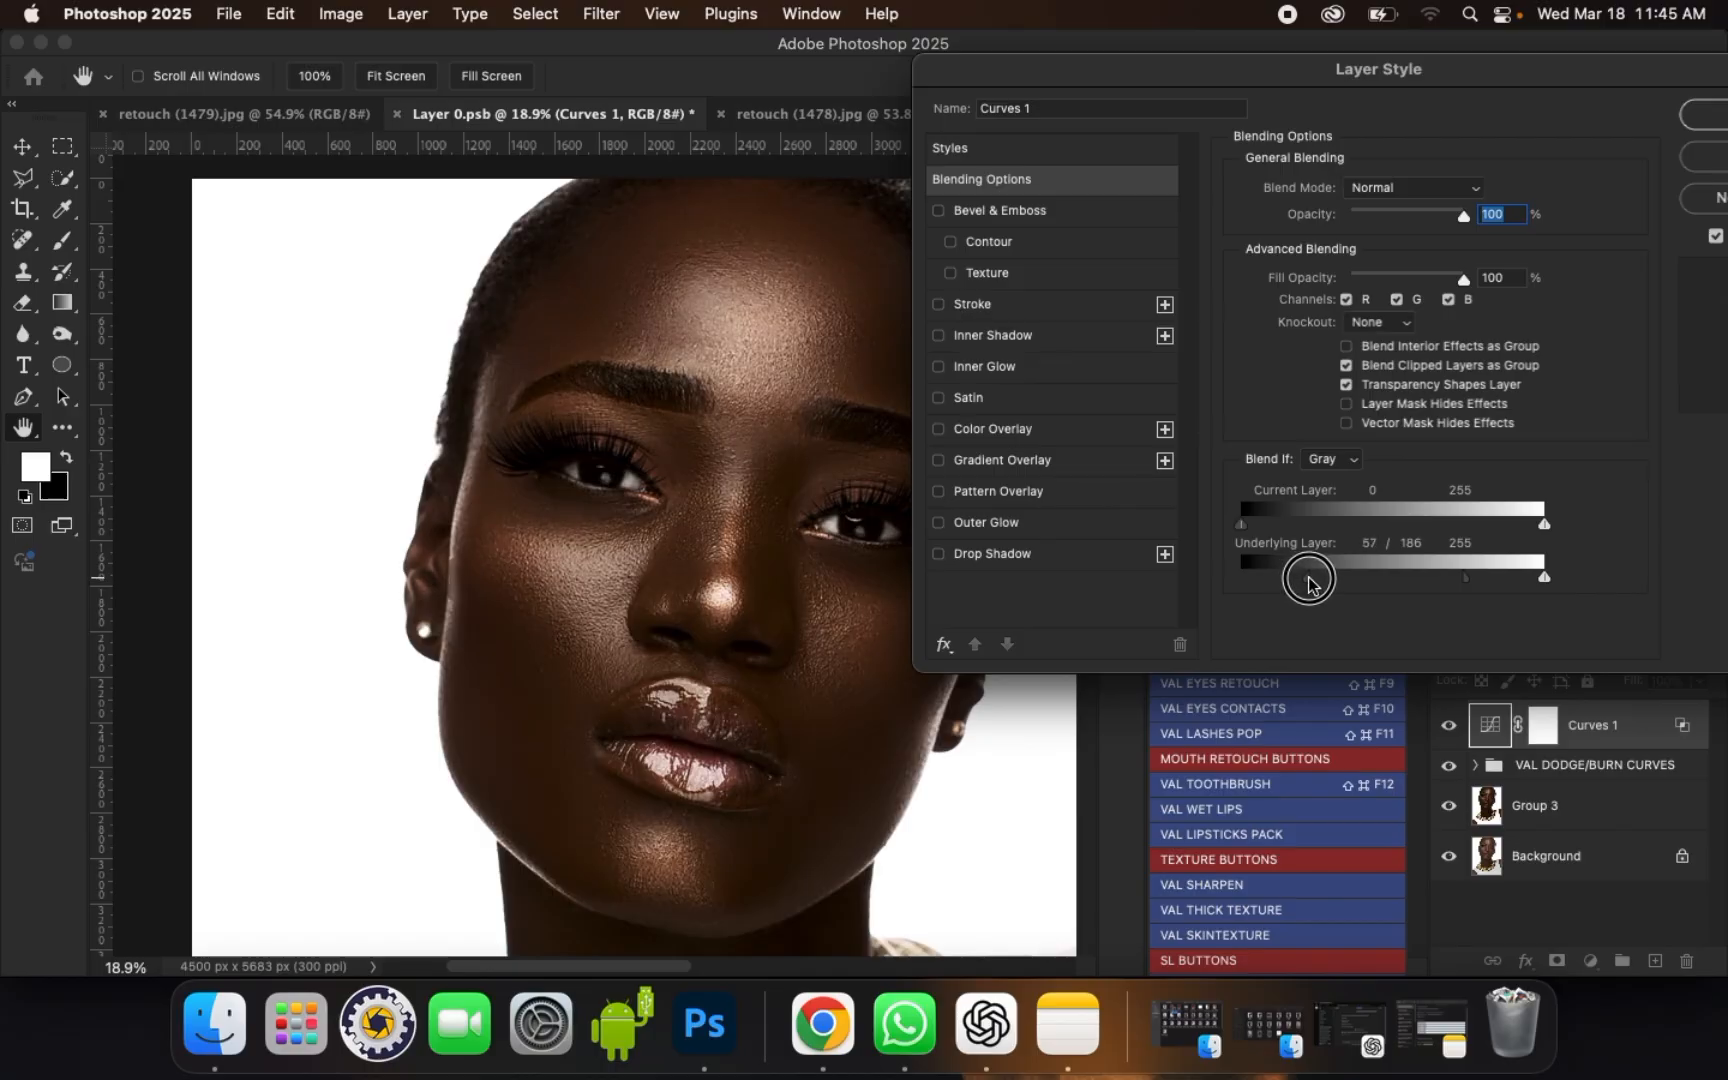
drag(1468, 580, 1457, 583)
drag(1320, 583, 1333, 585)
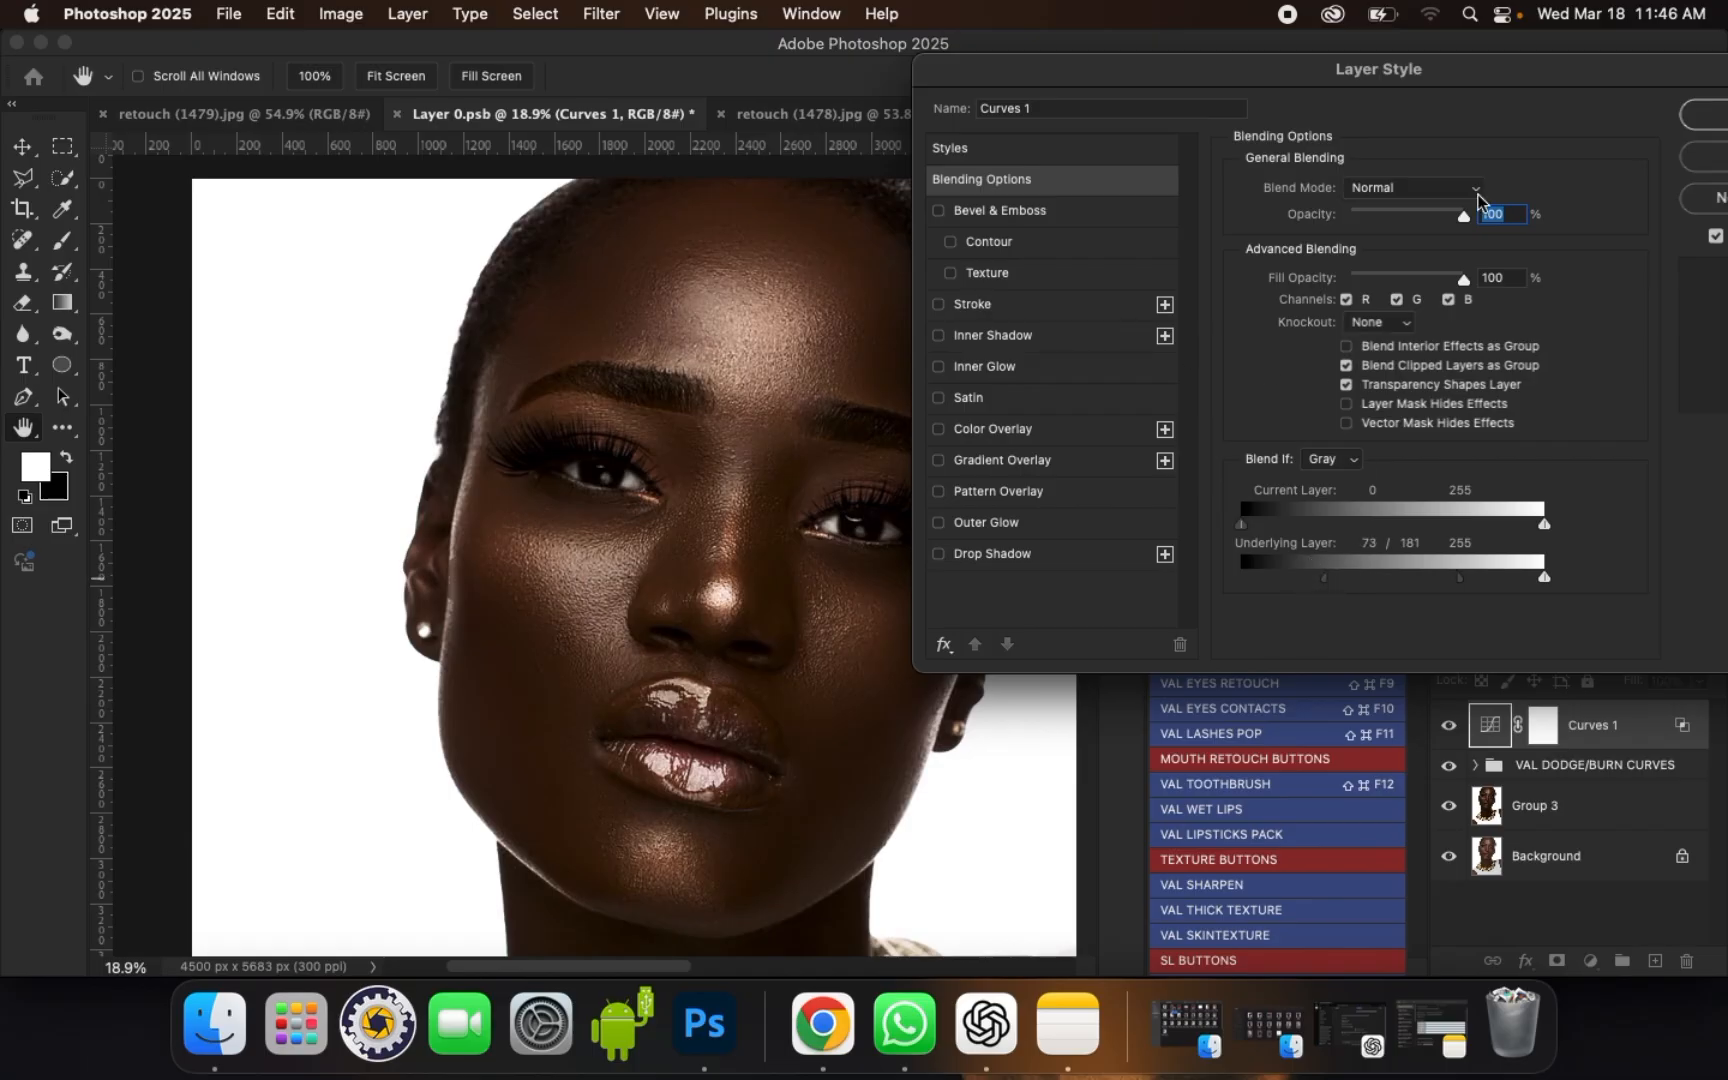
click(1714, 120)
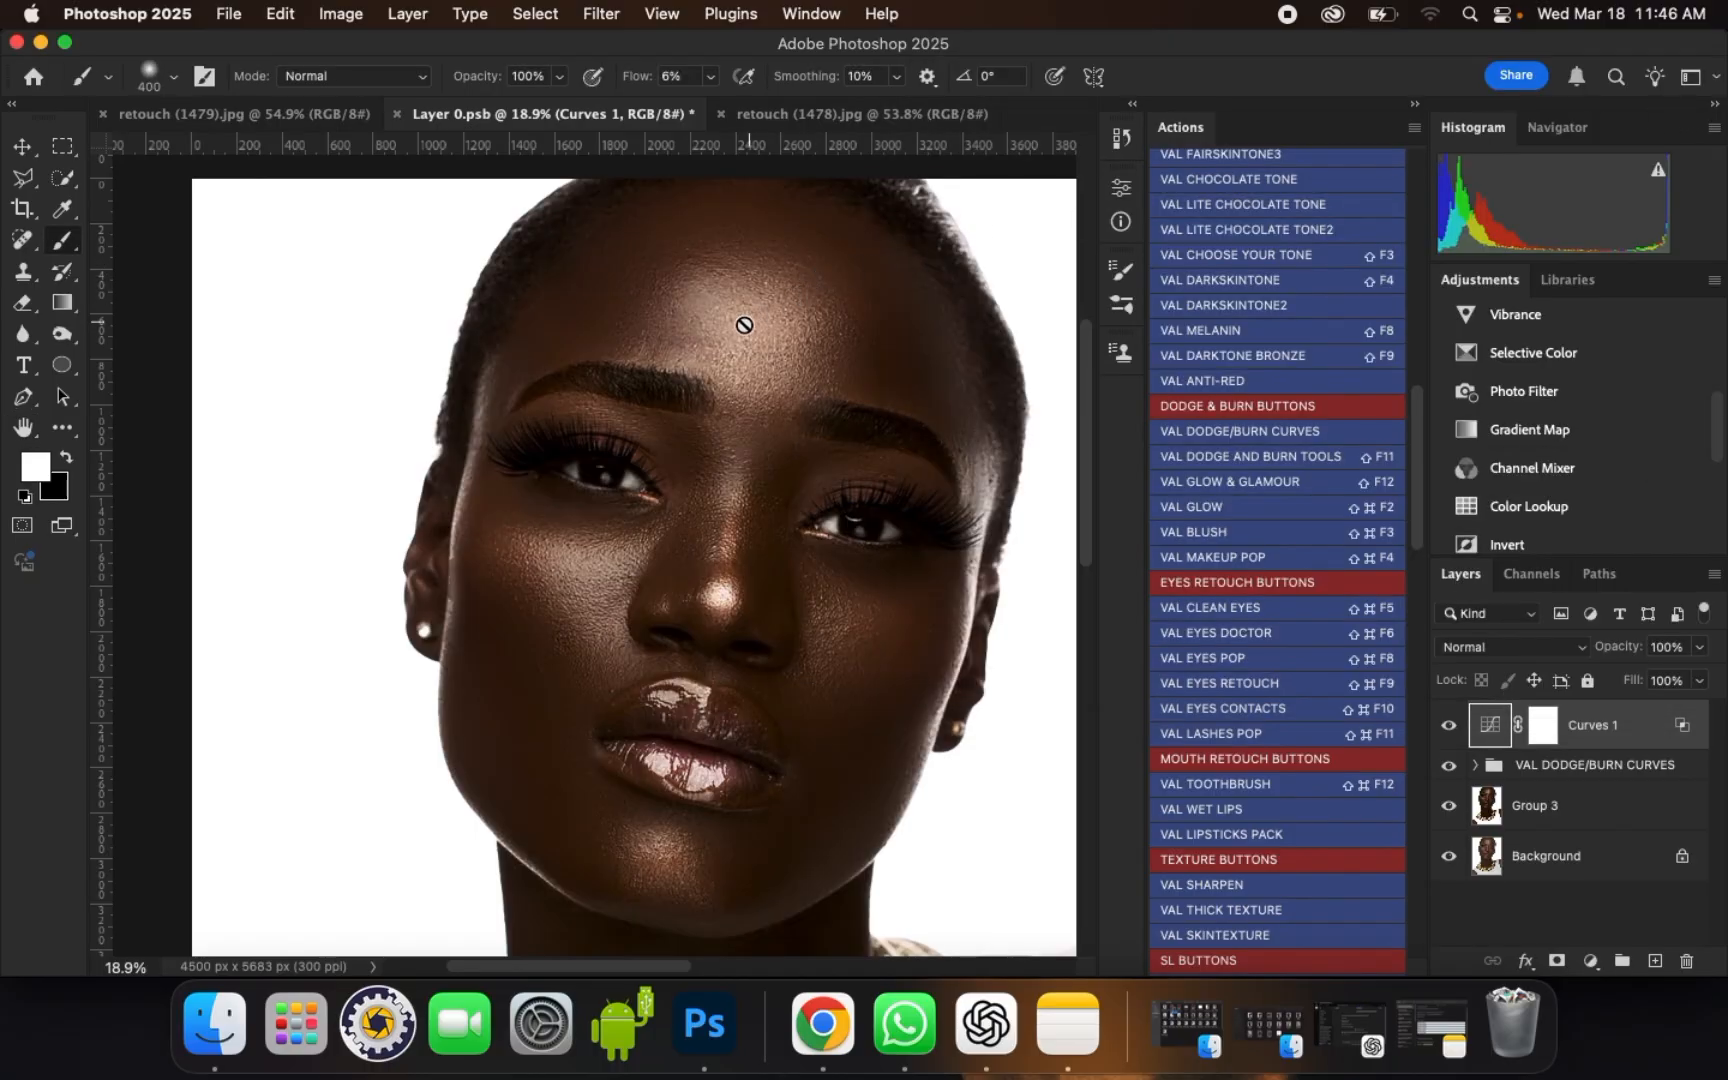
Step: Merge the Curves 1 layer, the VAL DODGE/BURN CURVES group and Group 3 into one layer
scroll(744, 325, up, 1)
scroll(714, 343, up, 1)
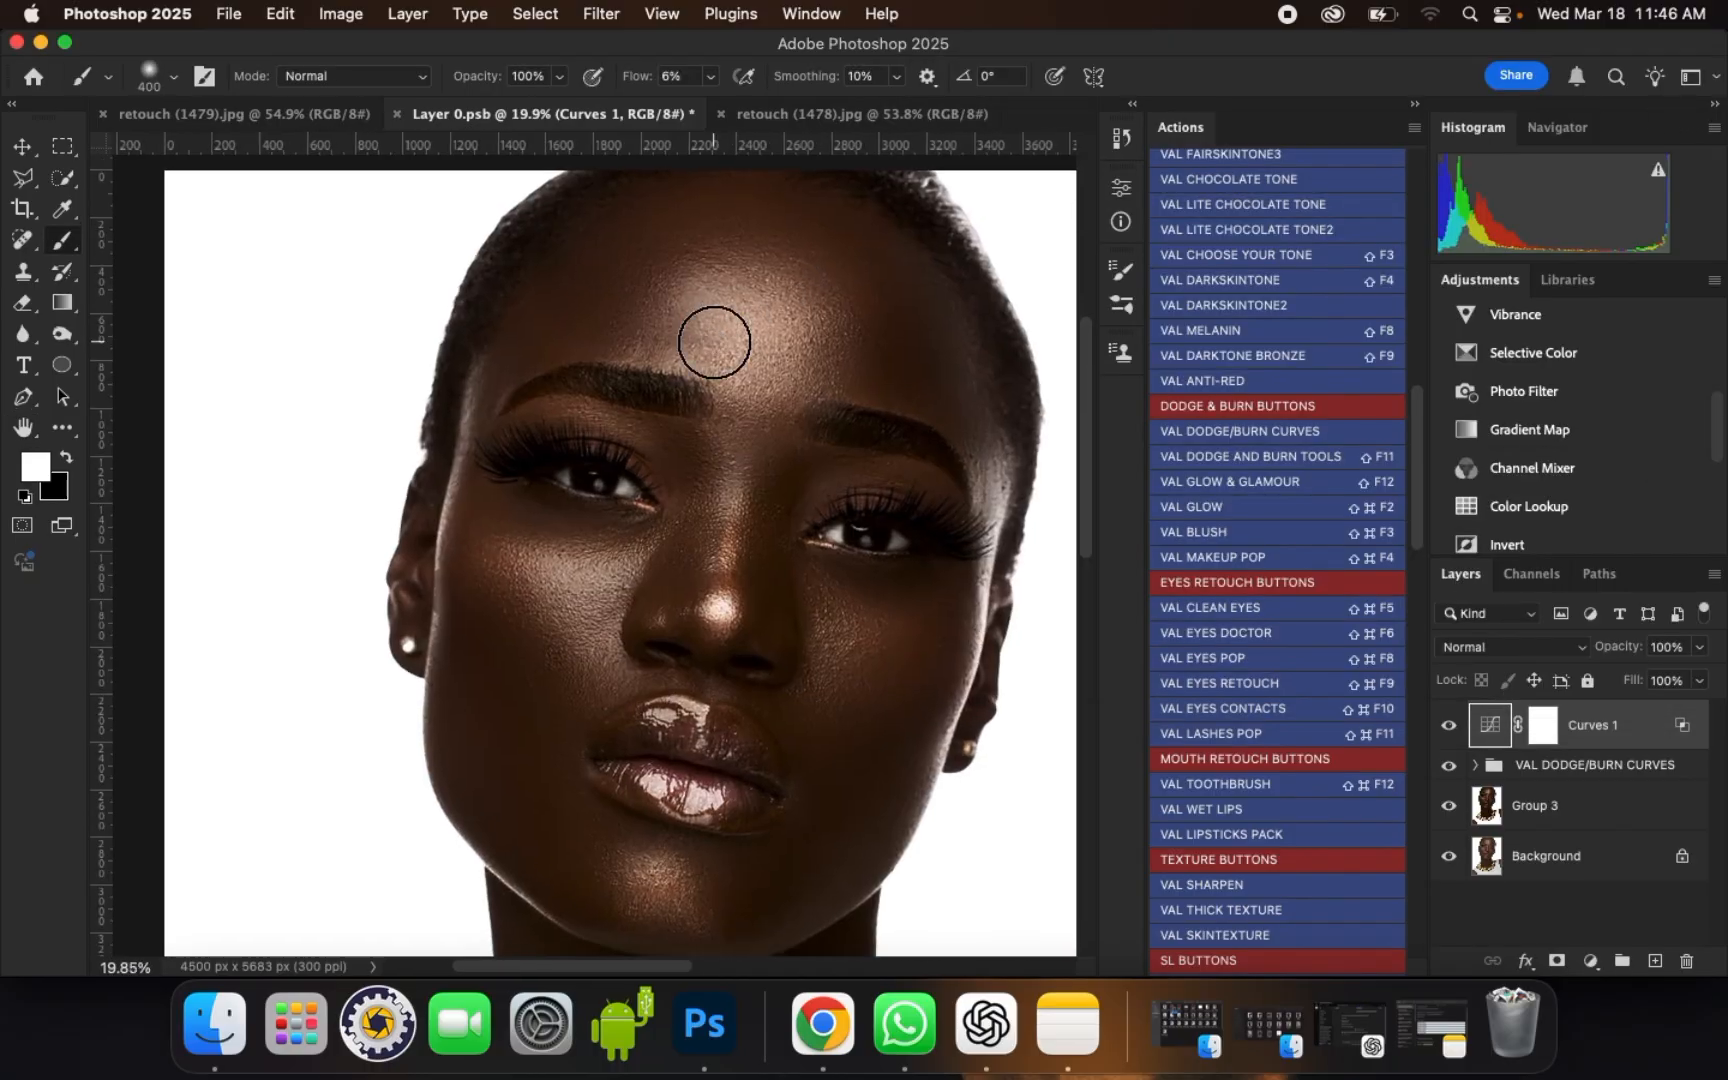
scroll(714, 343, up, 1)
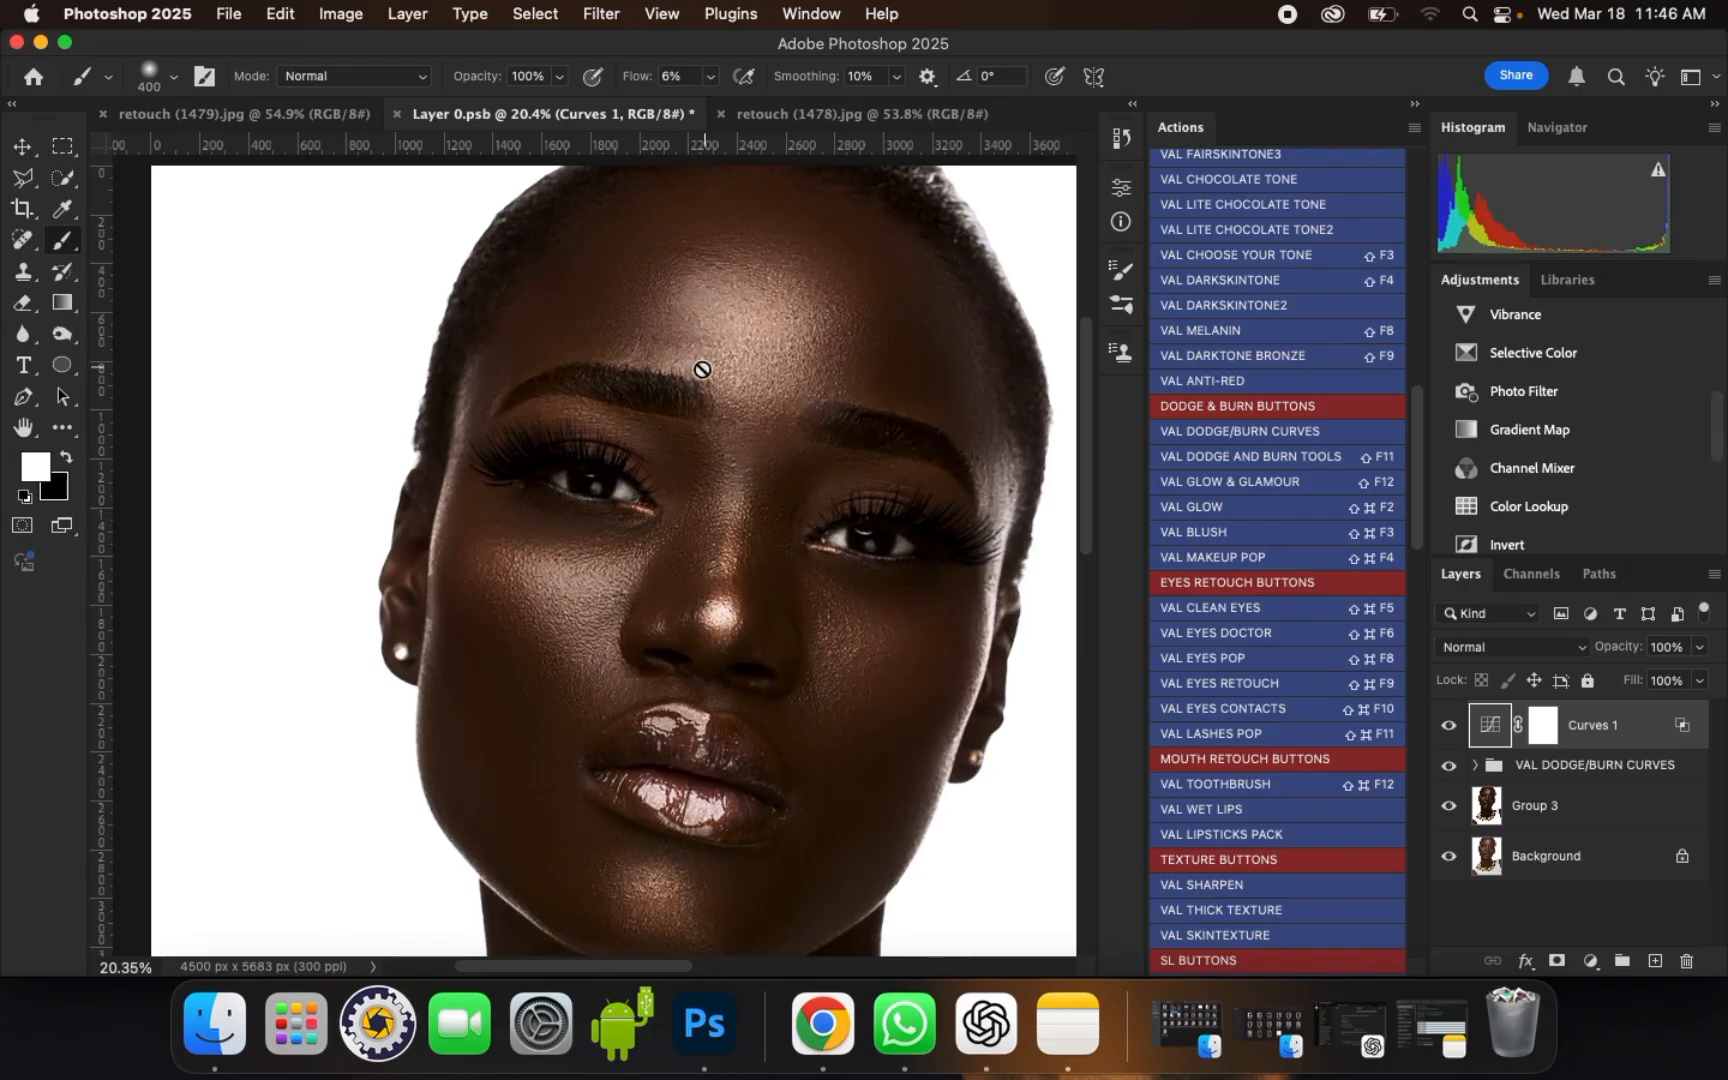
click(1553, 768)
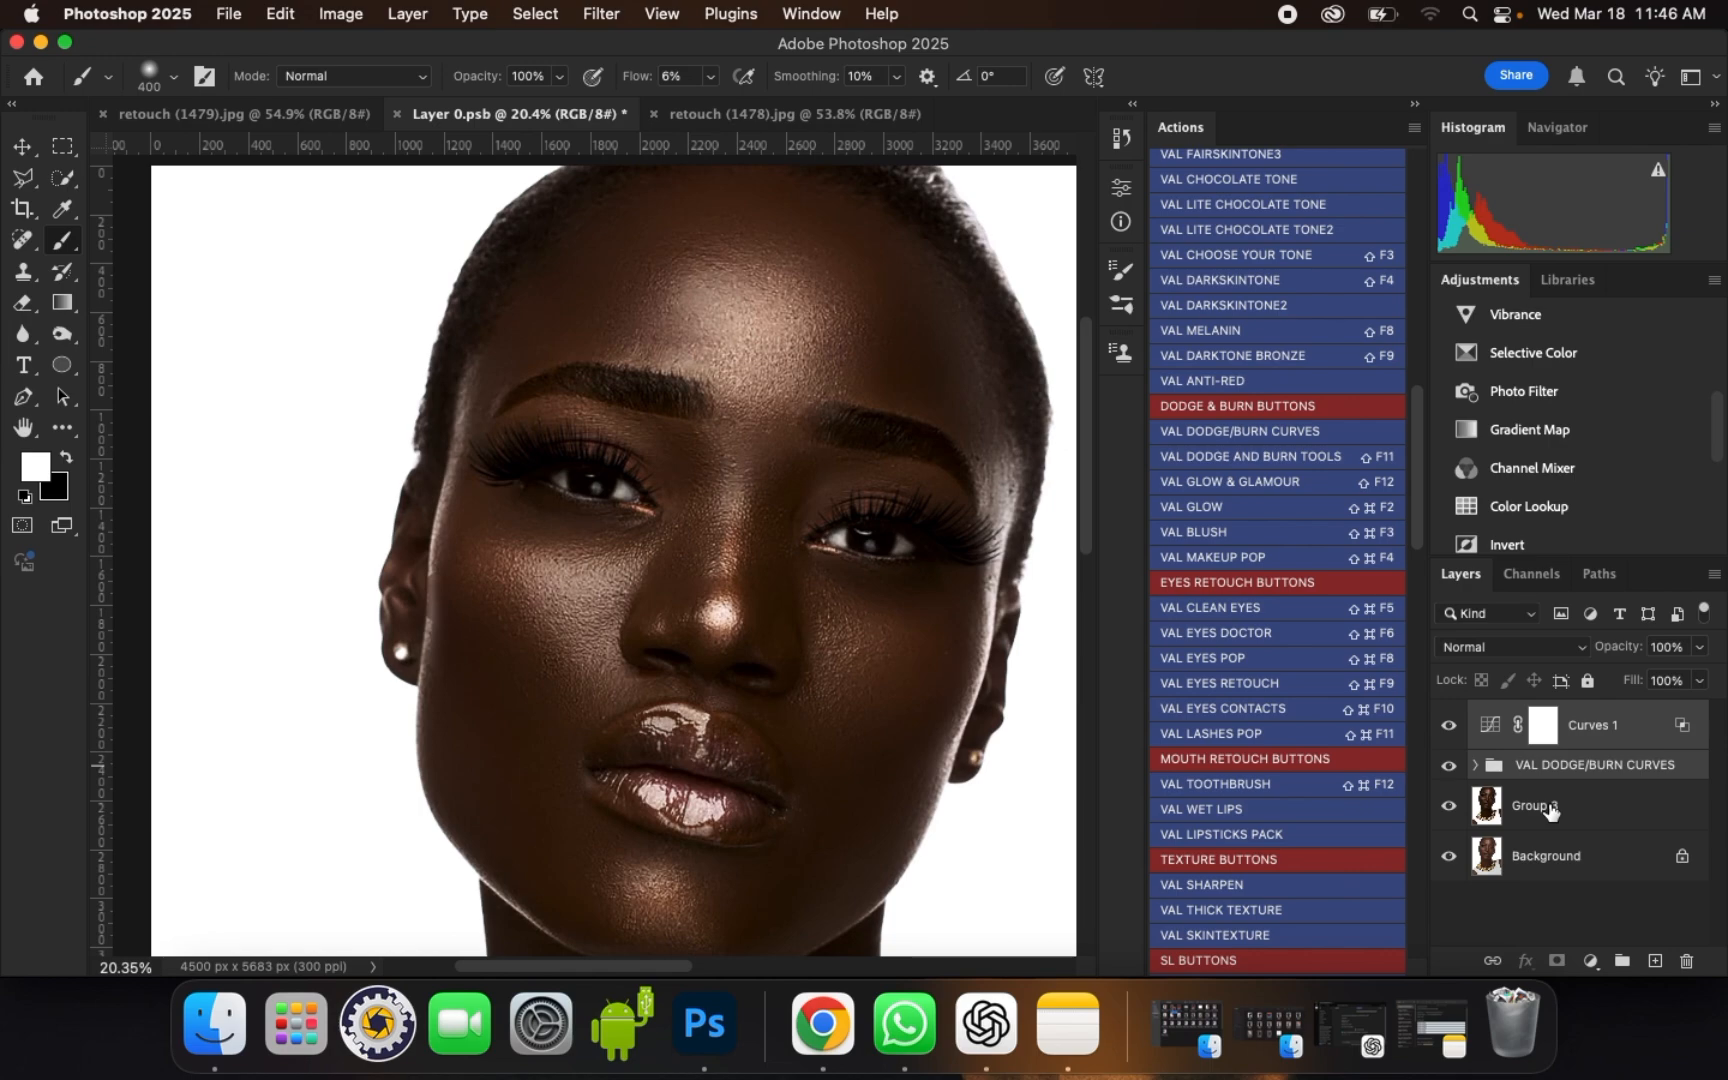
click(1554, 808)
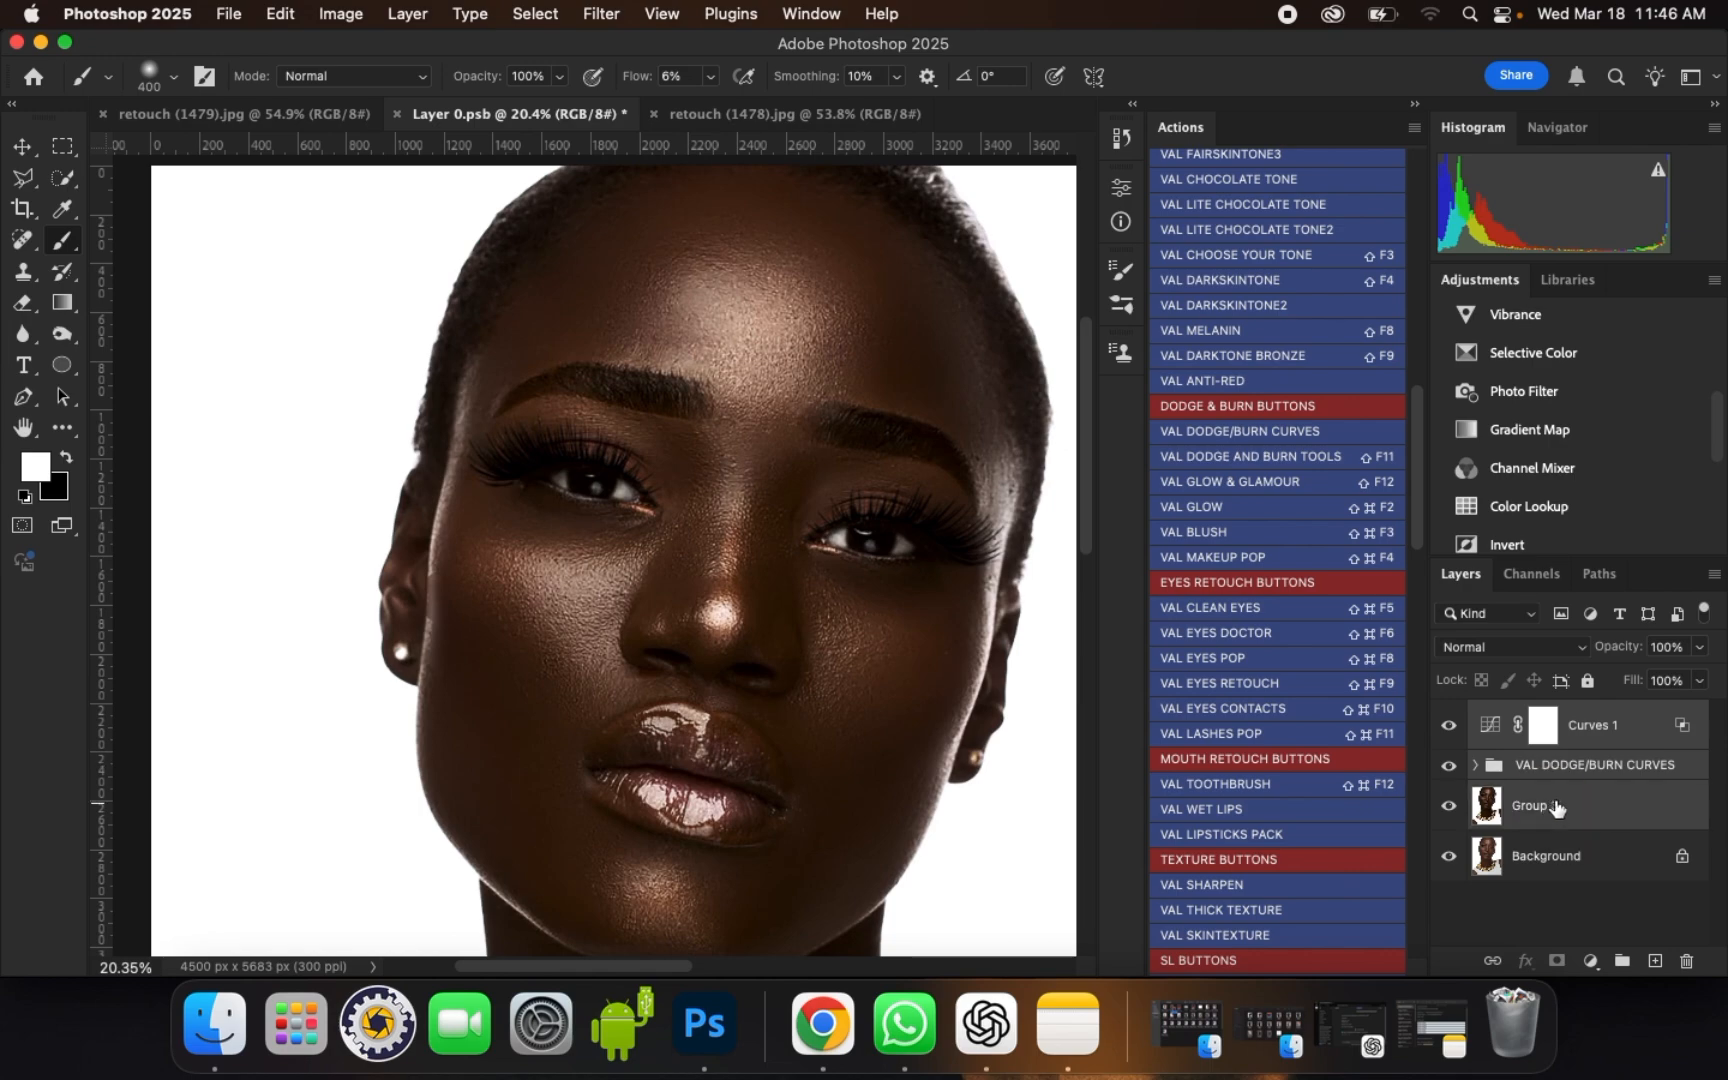
key(super+e)
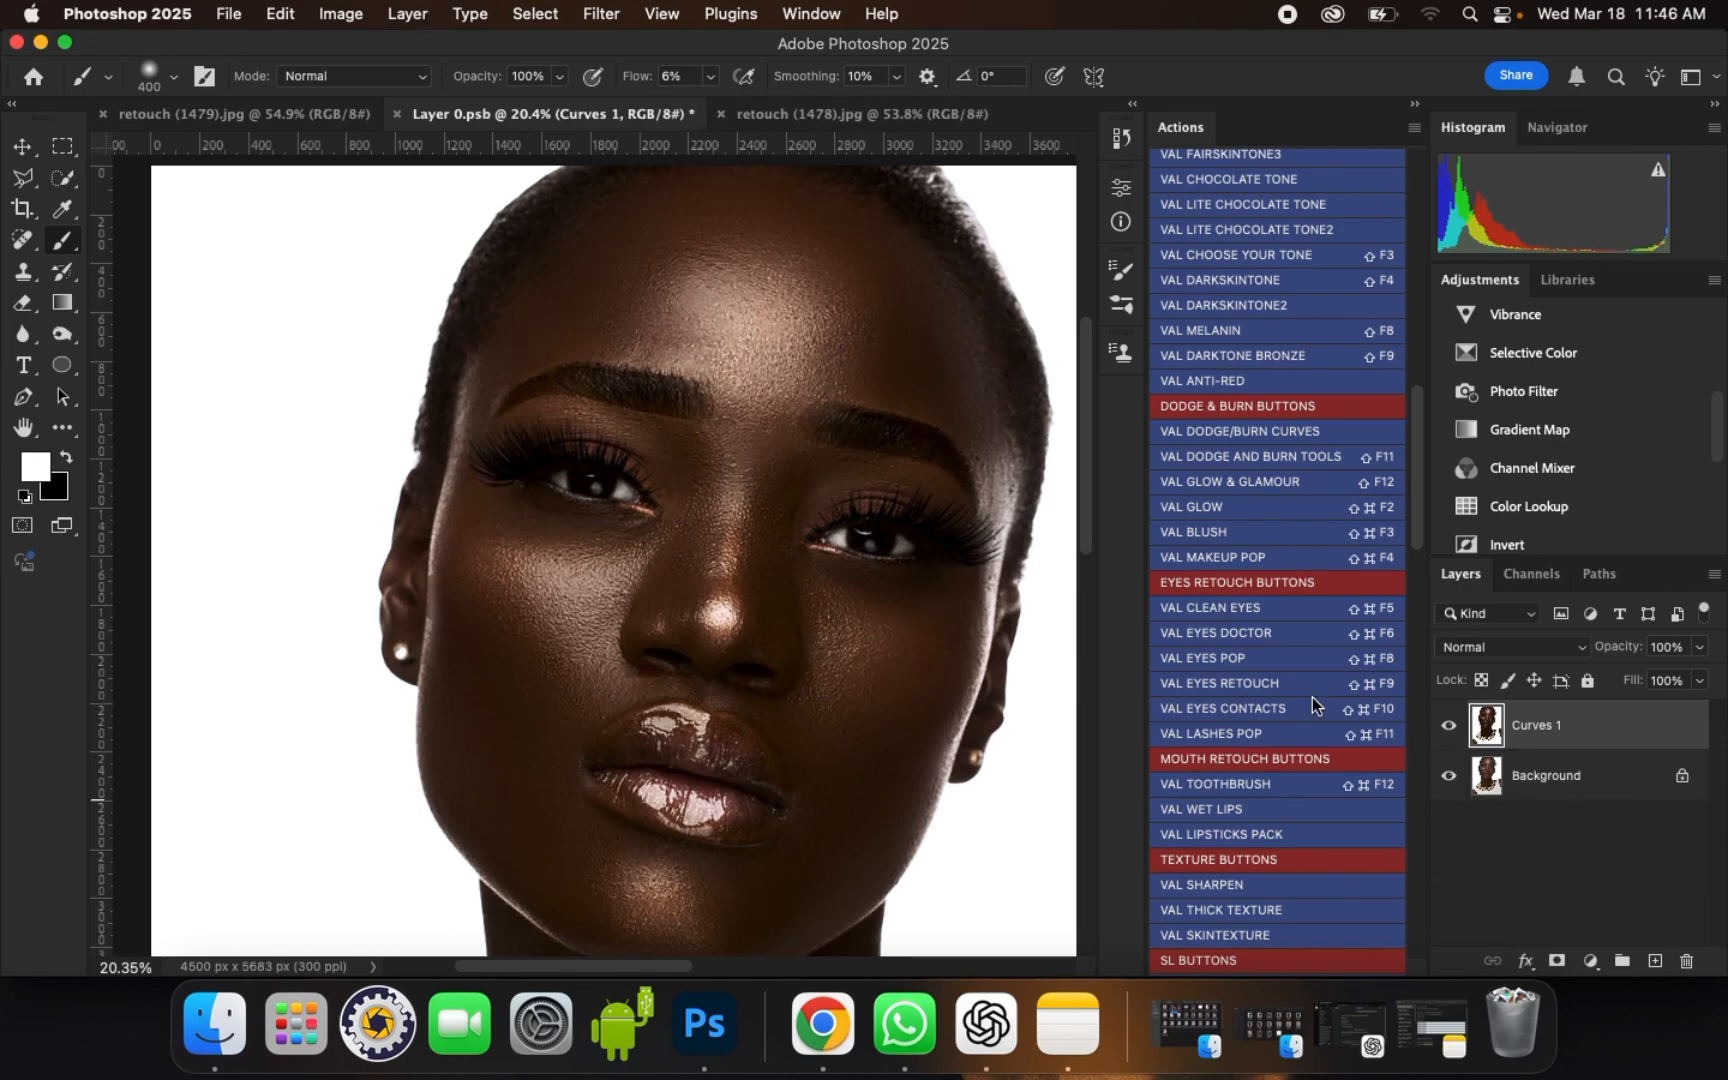
Step: Compare the merged retouch with the original Background by switching the Curves 1 layer's visibility
scroll(771, 347, down, 2)
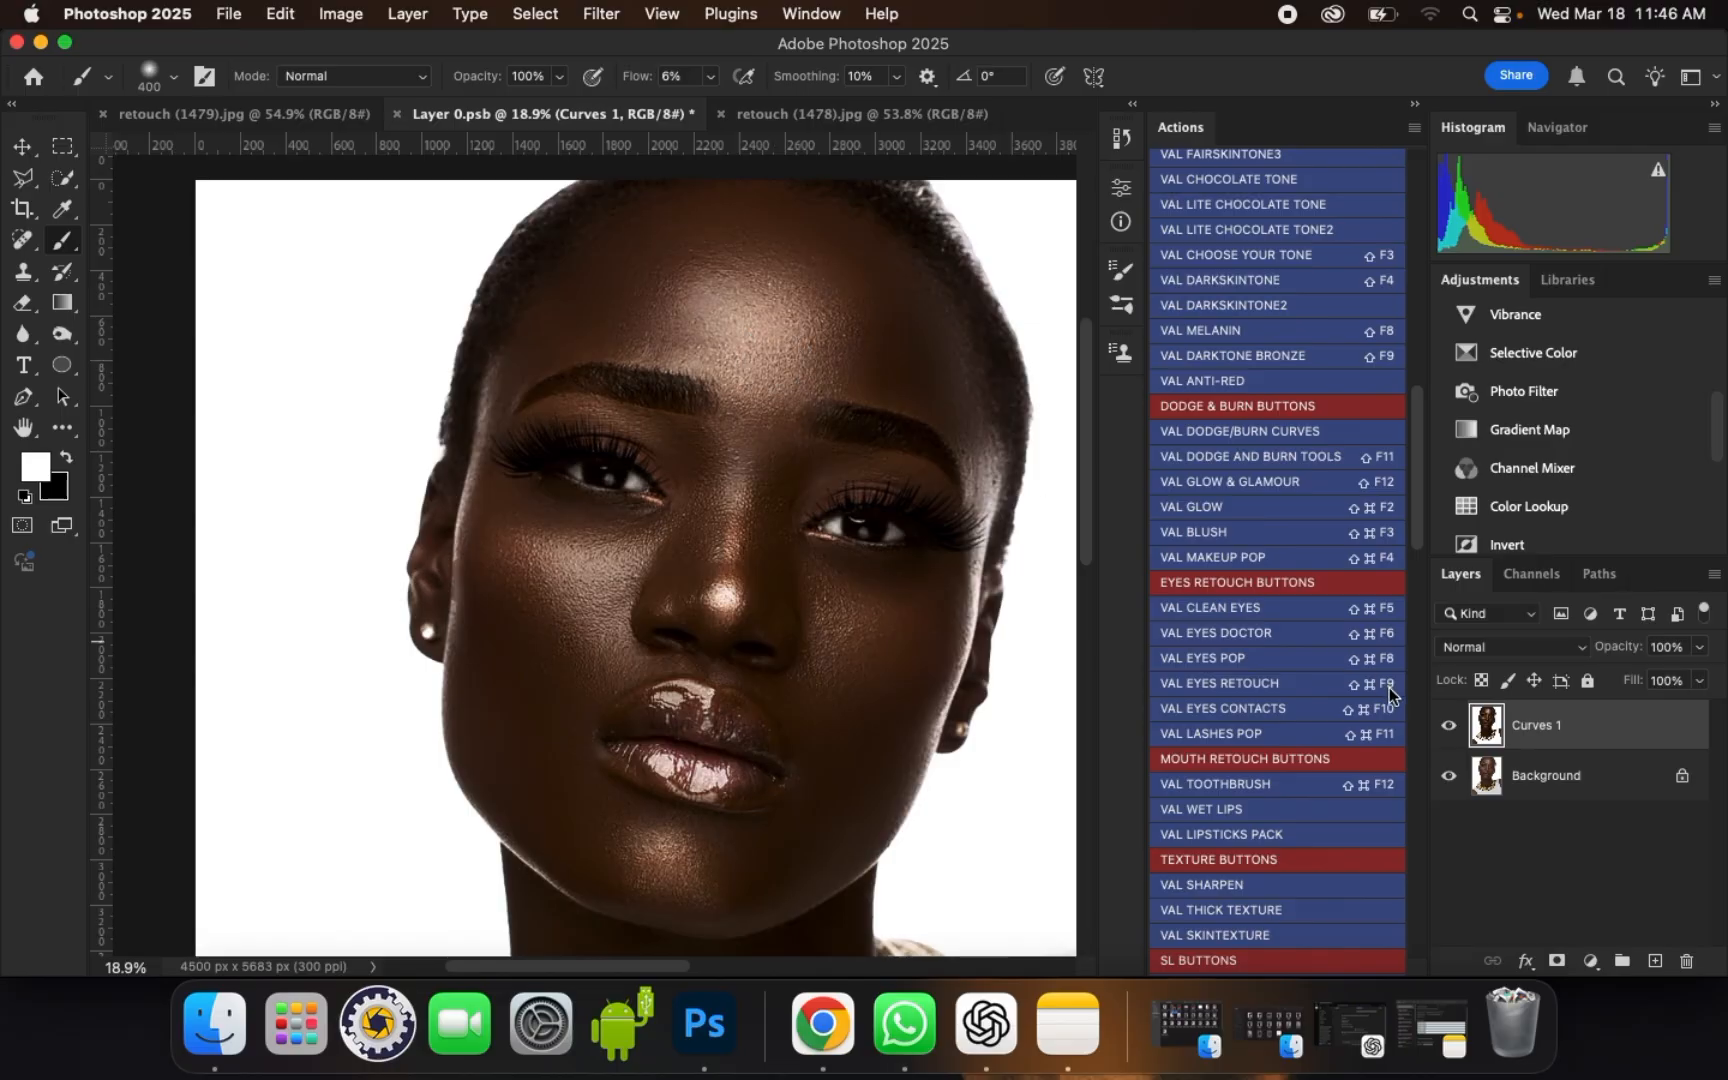
click(1449, 727)
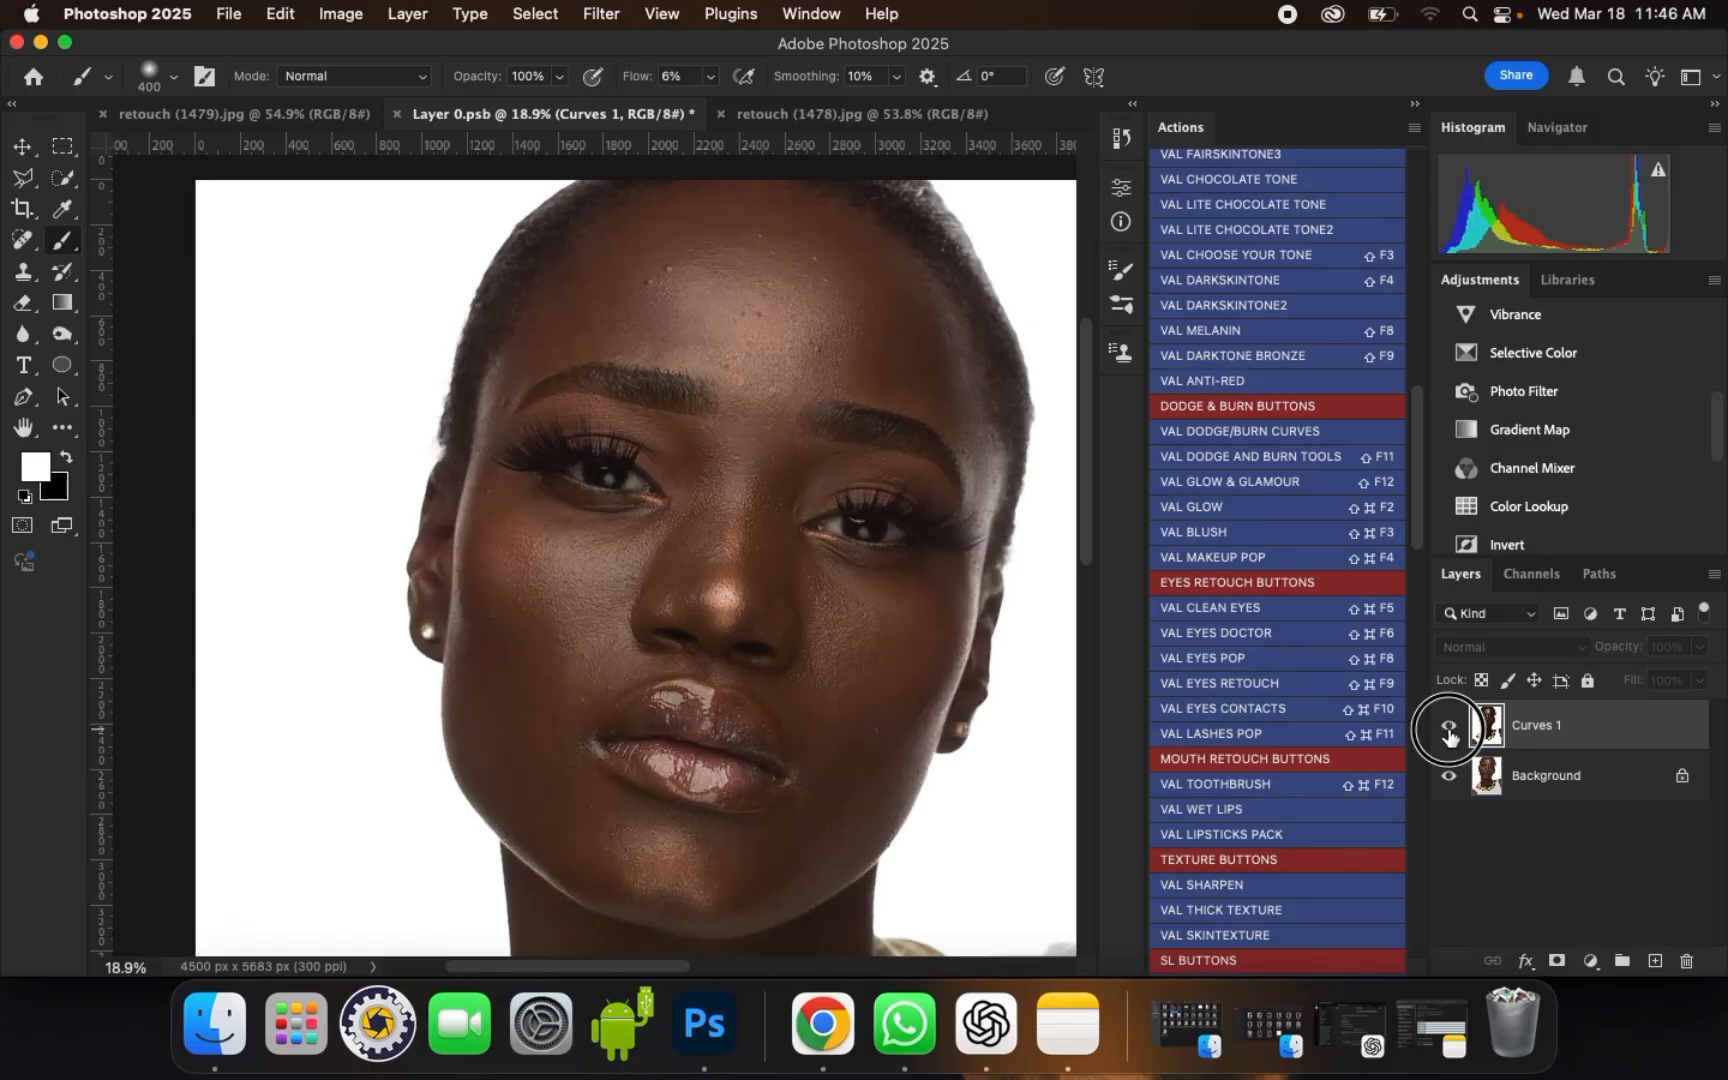
click(1449, 729)
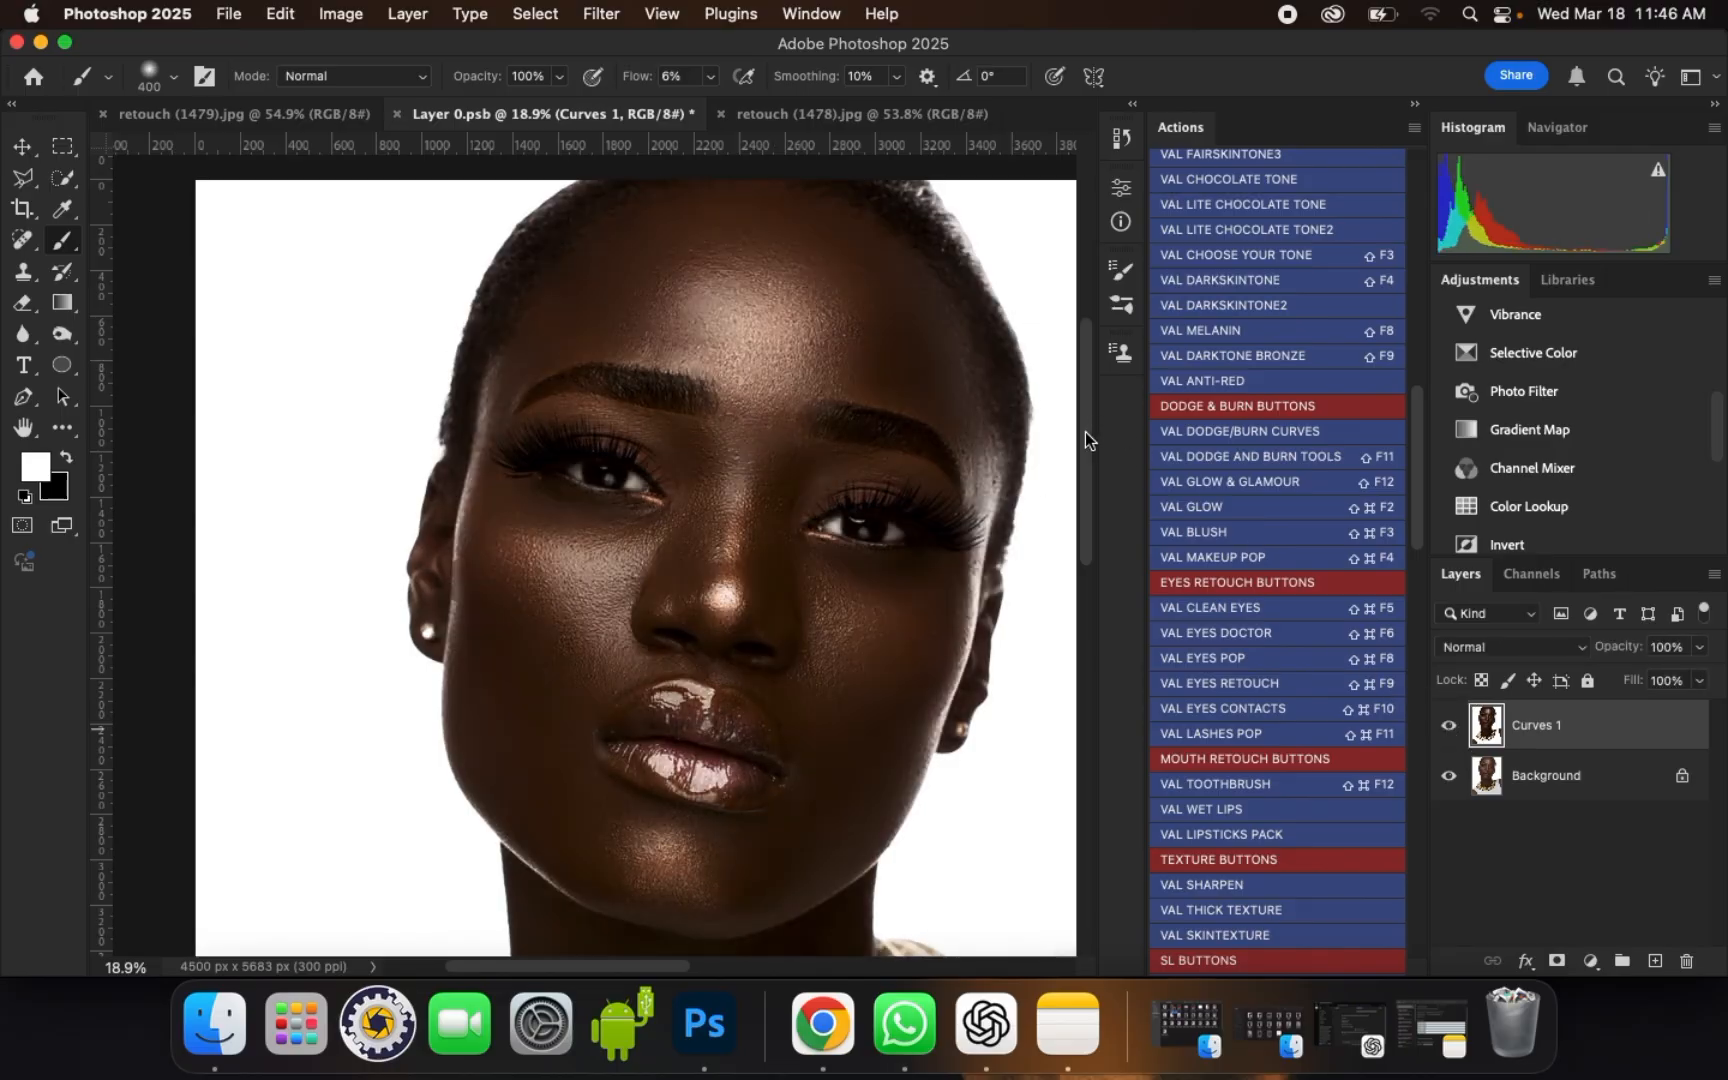
mouse_move(1085, 431)
mouse_down()
mouse_move(1095, 545)
mouse_move(1100, 465)
mouse_up()
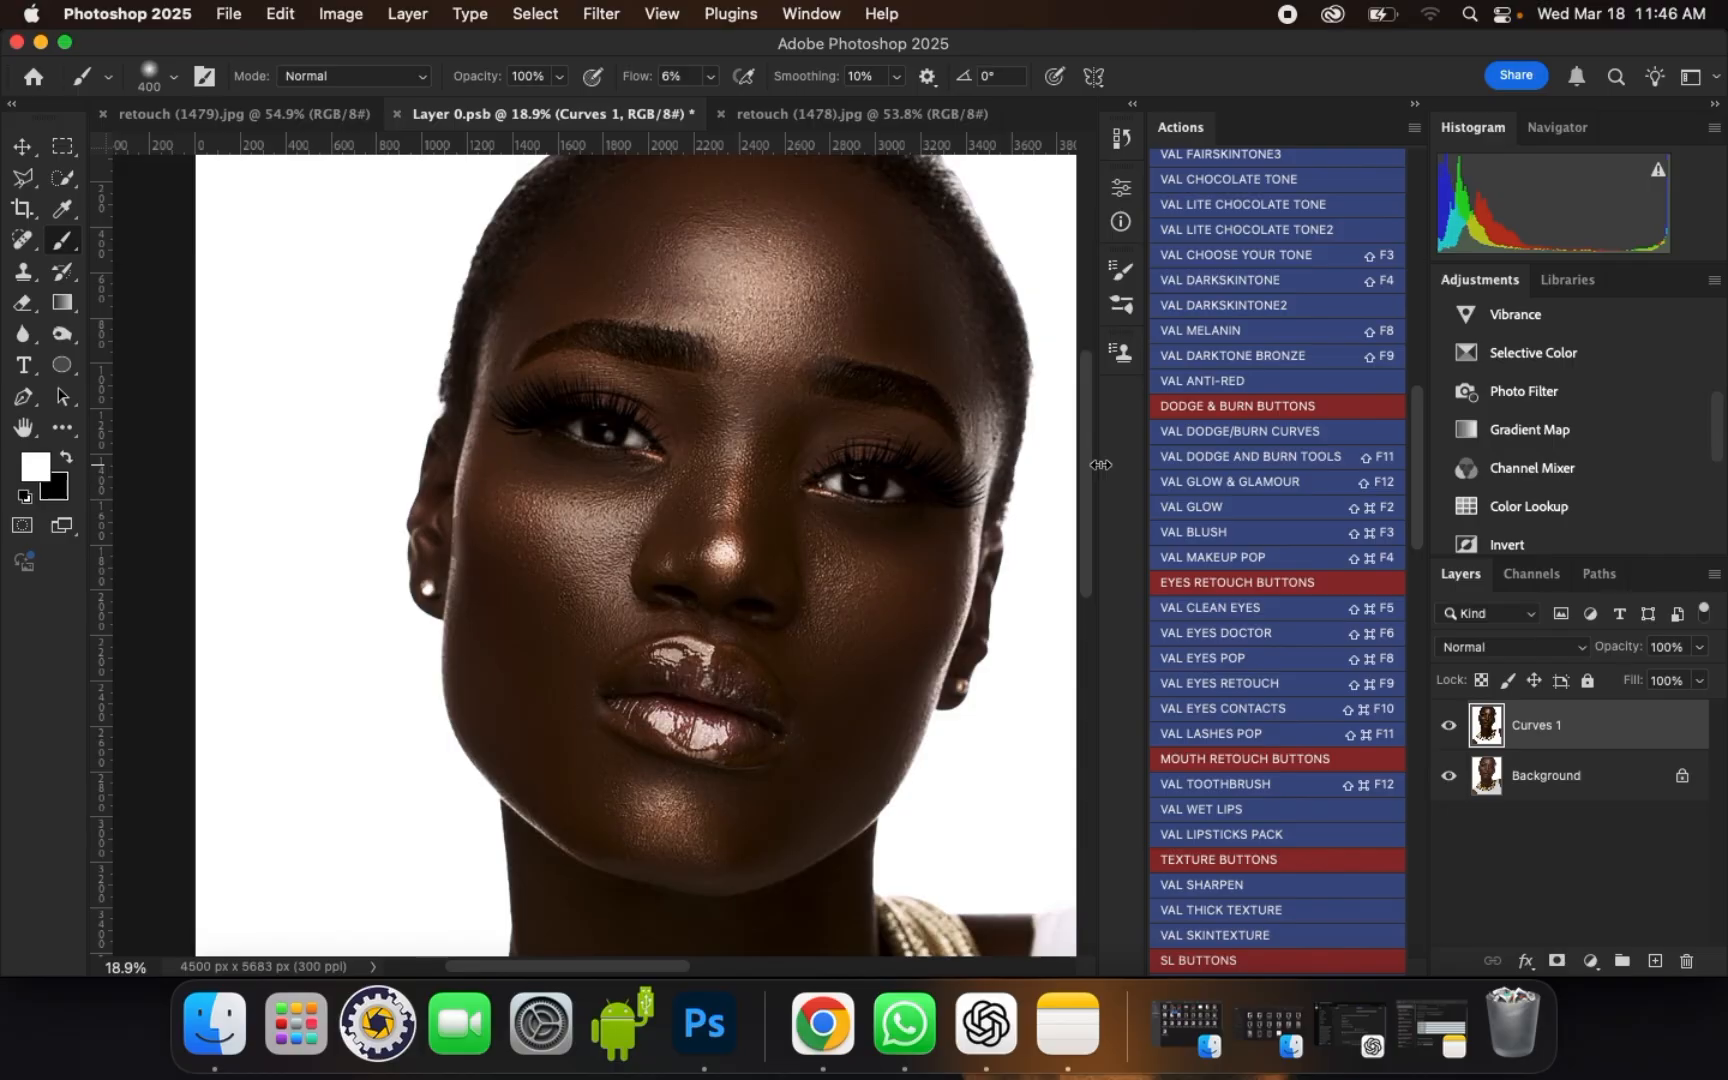
click(1446, 728)
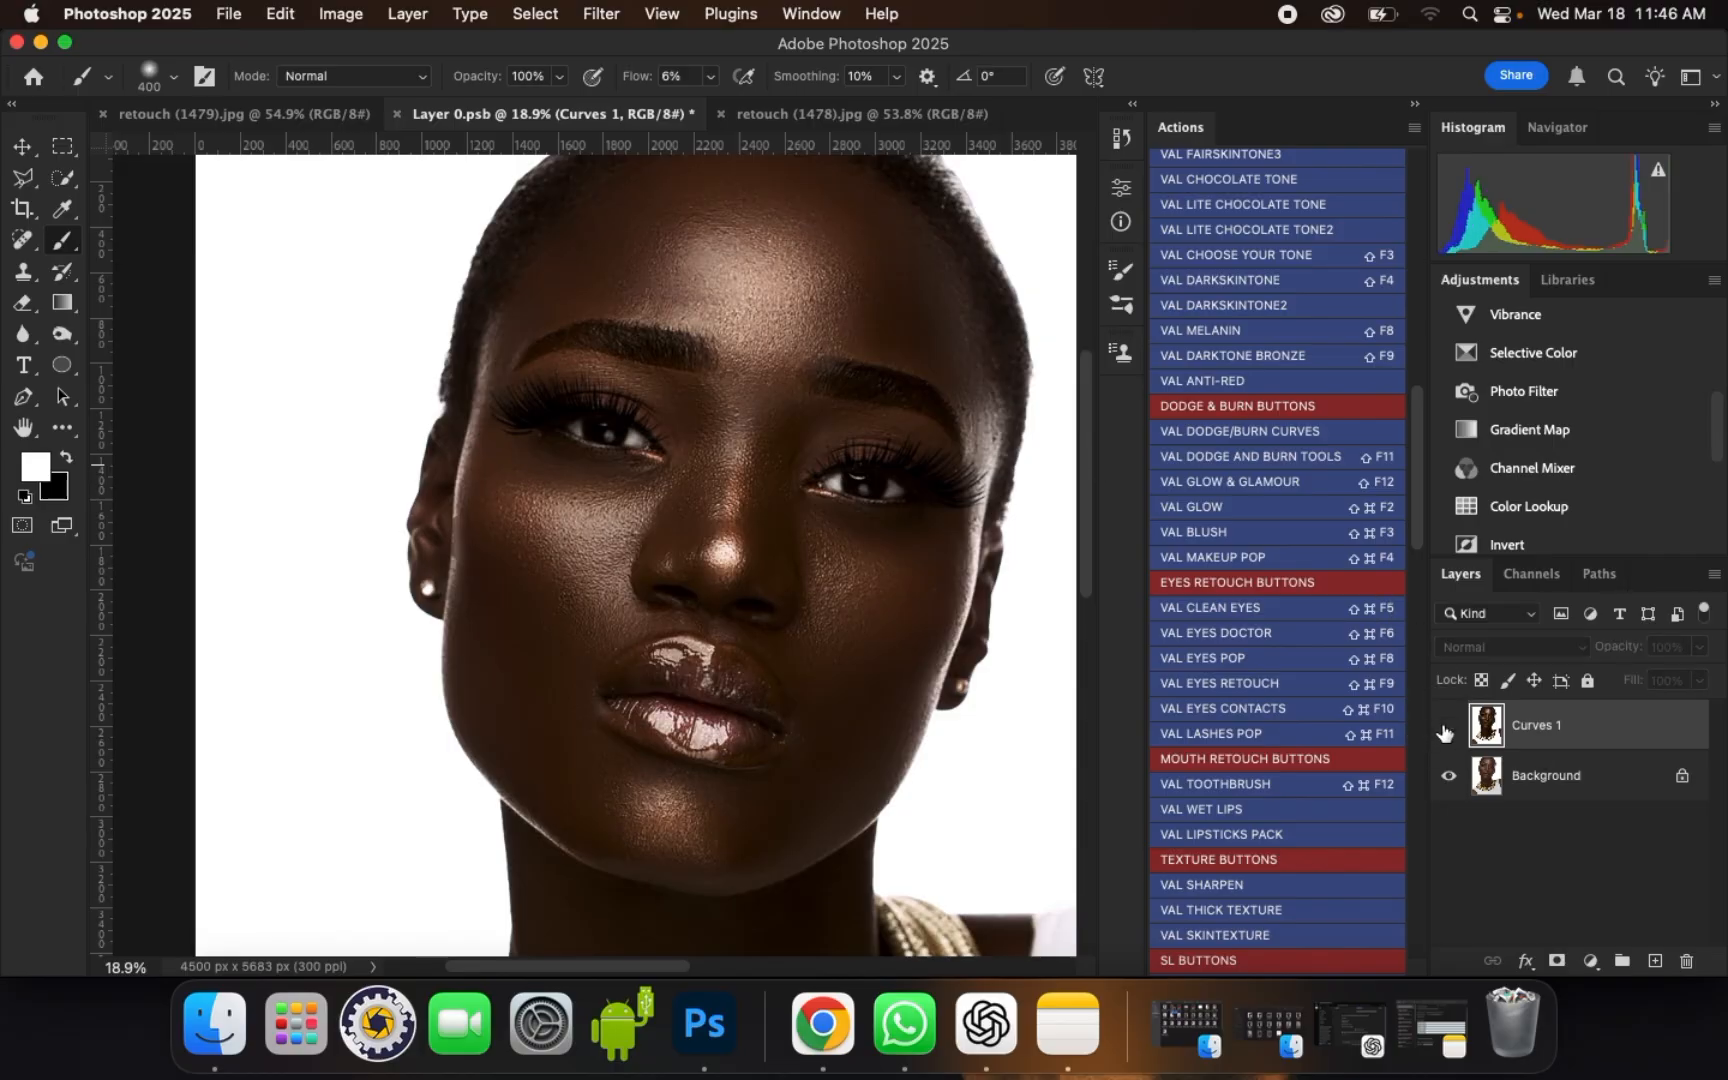
click(1447, 727)
click(1446, 728)
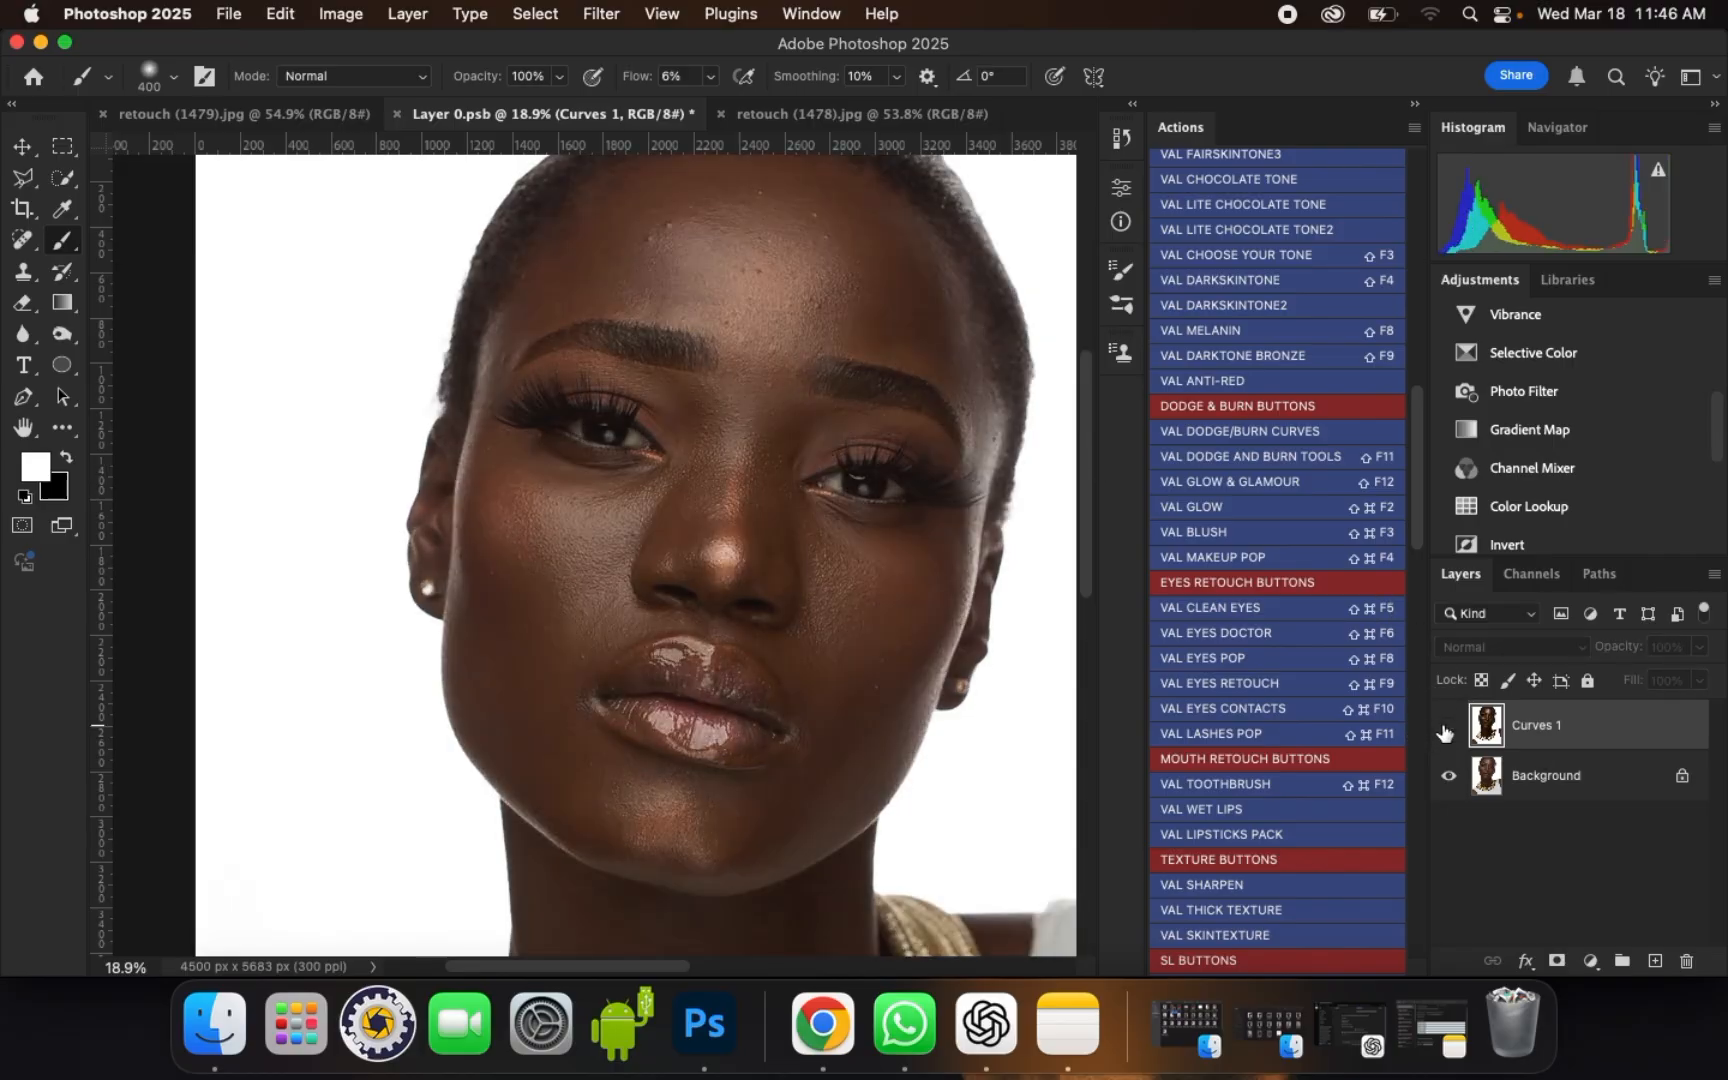
click(1446, 728)
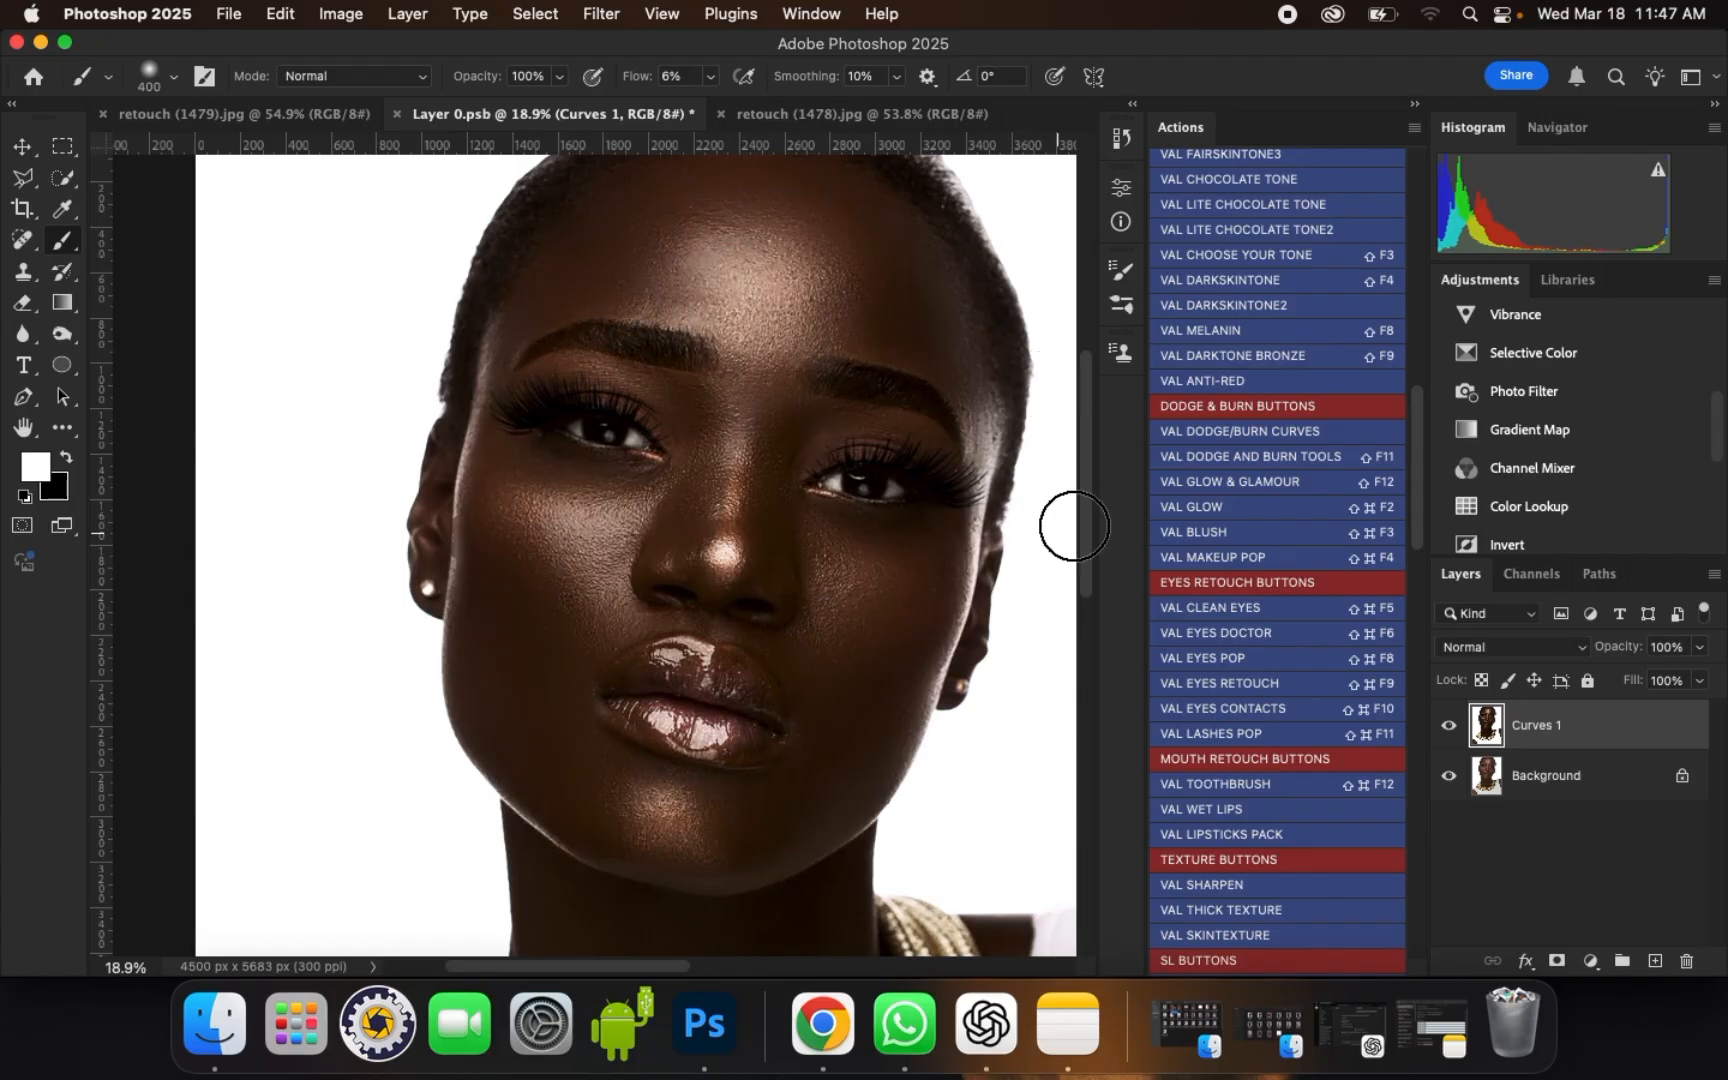
mouse_move(1422, 467)
mouse_down()
mouse_move(1416, 427)
mouse_move(1419, 818)
mouse_move(1423, 239)
mouse_move(1423, 617)
mouse_move(1401, 775)
mouse_move(1416, 836)
mouse_move(1469, 432)
mouse_move(1426, 320)
mouse_up()
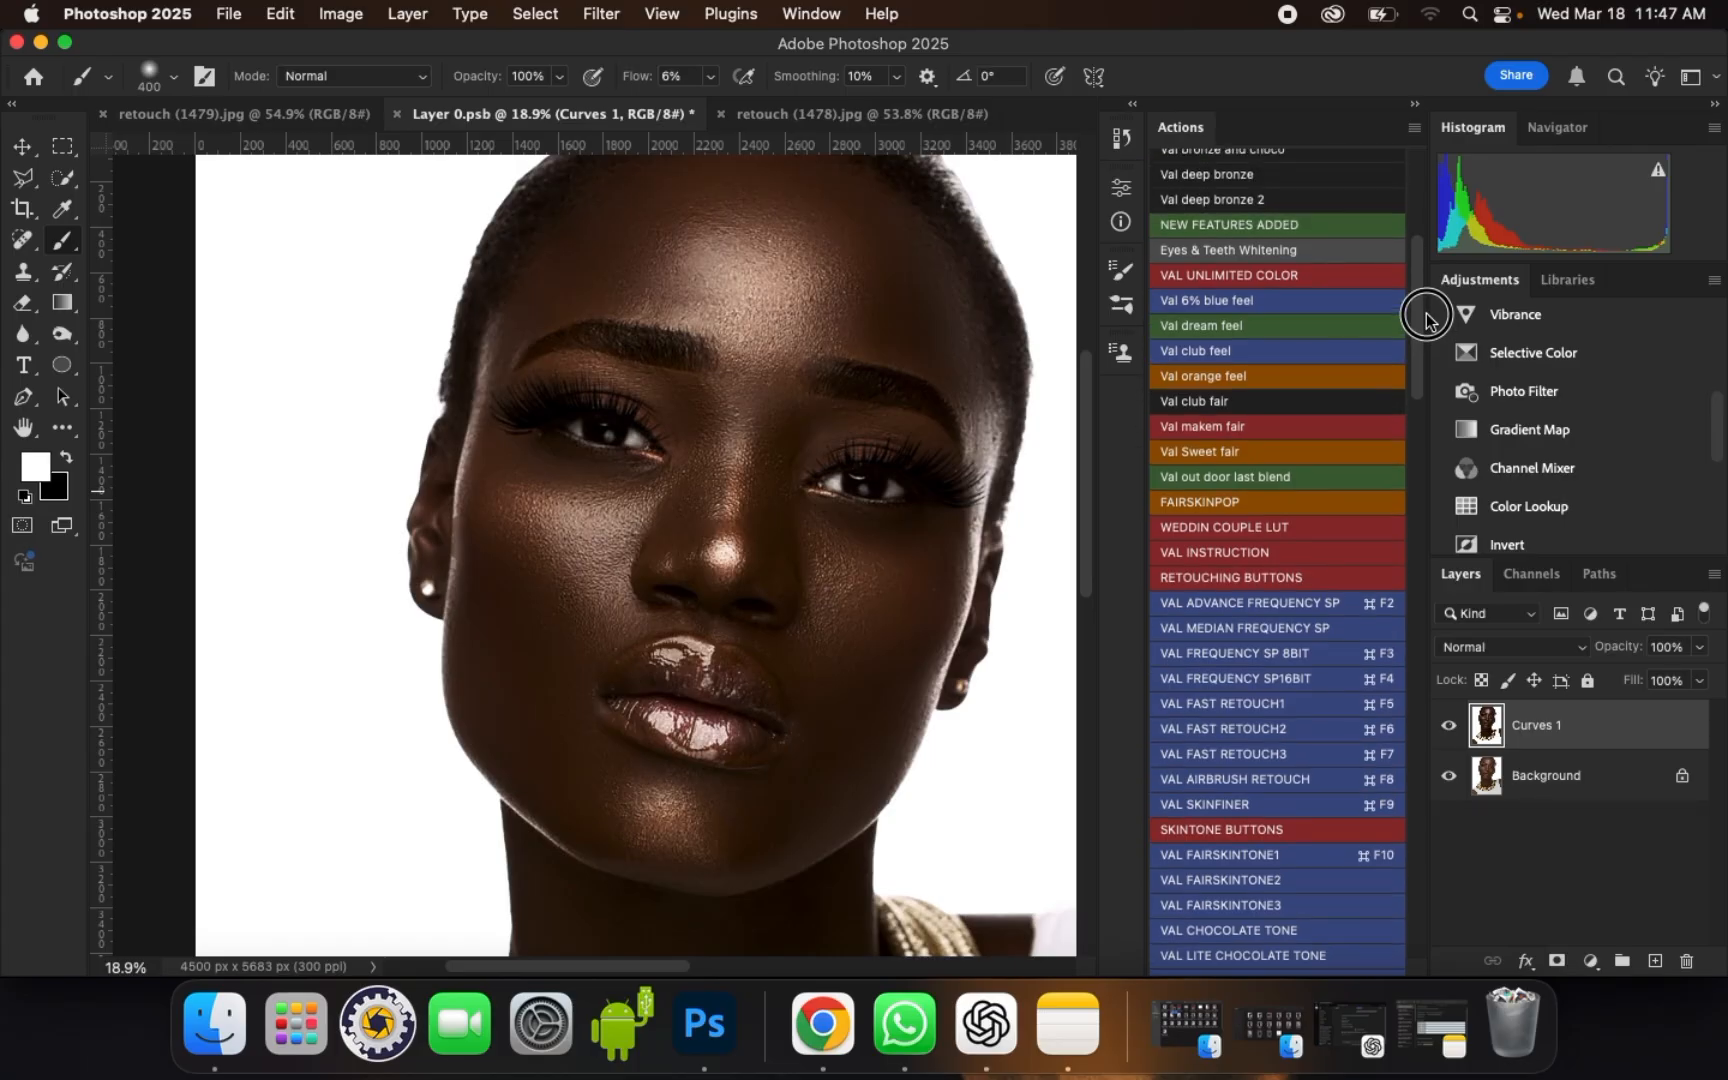
drag(1426, 320, 1422, 380)
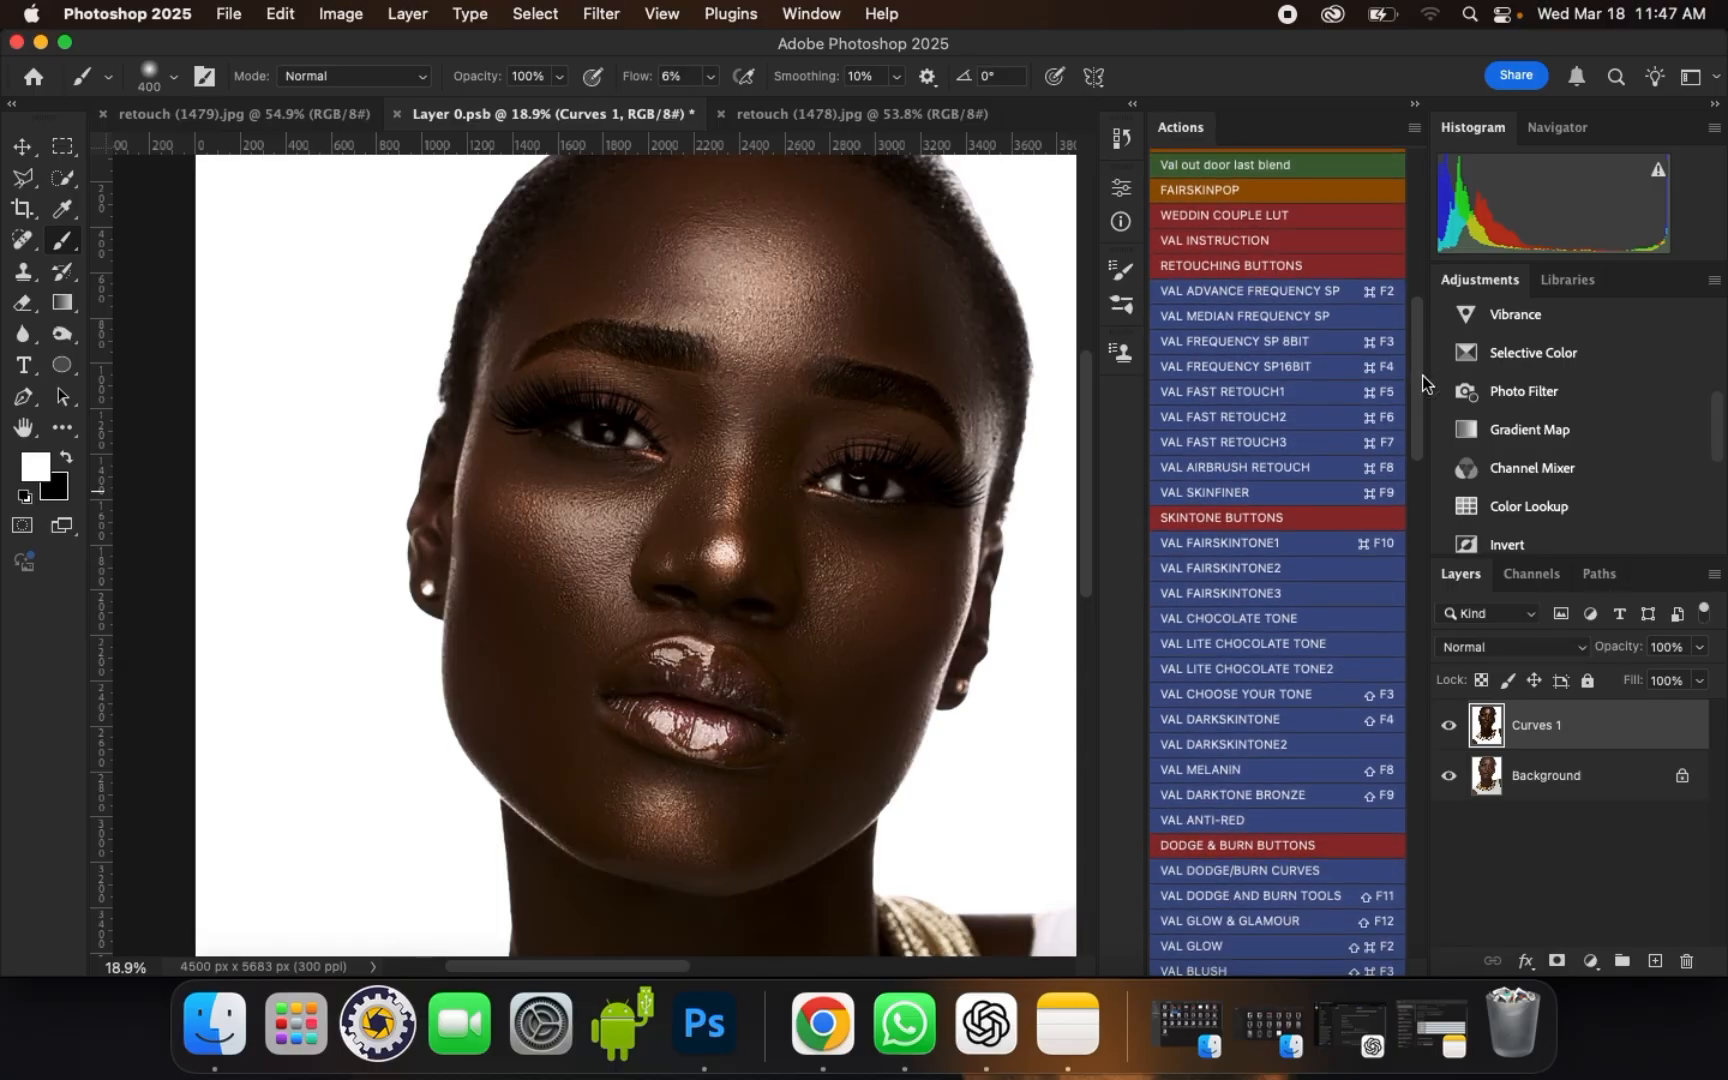